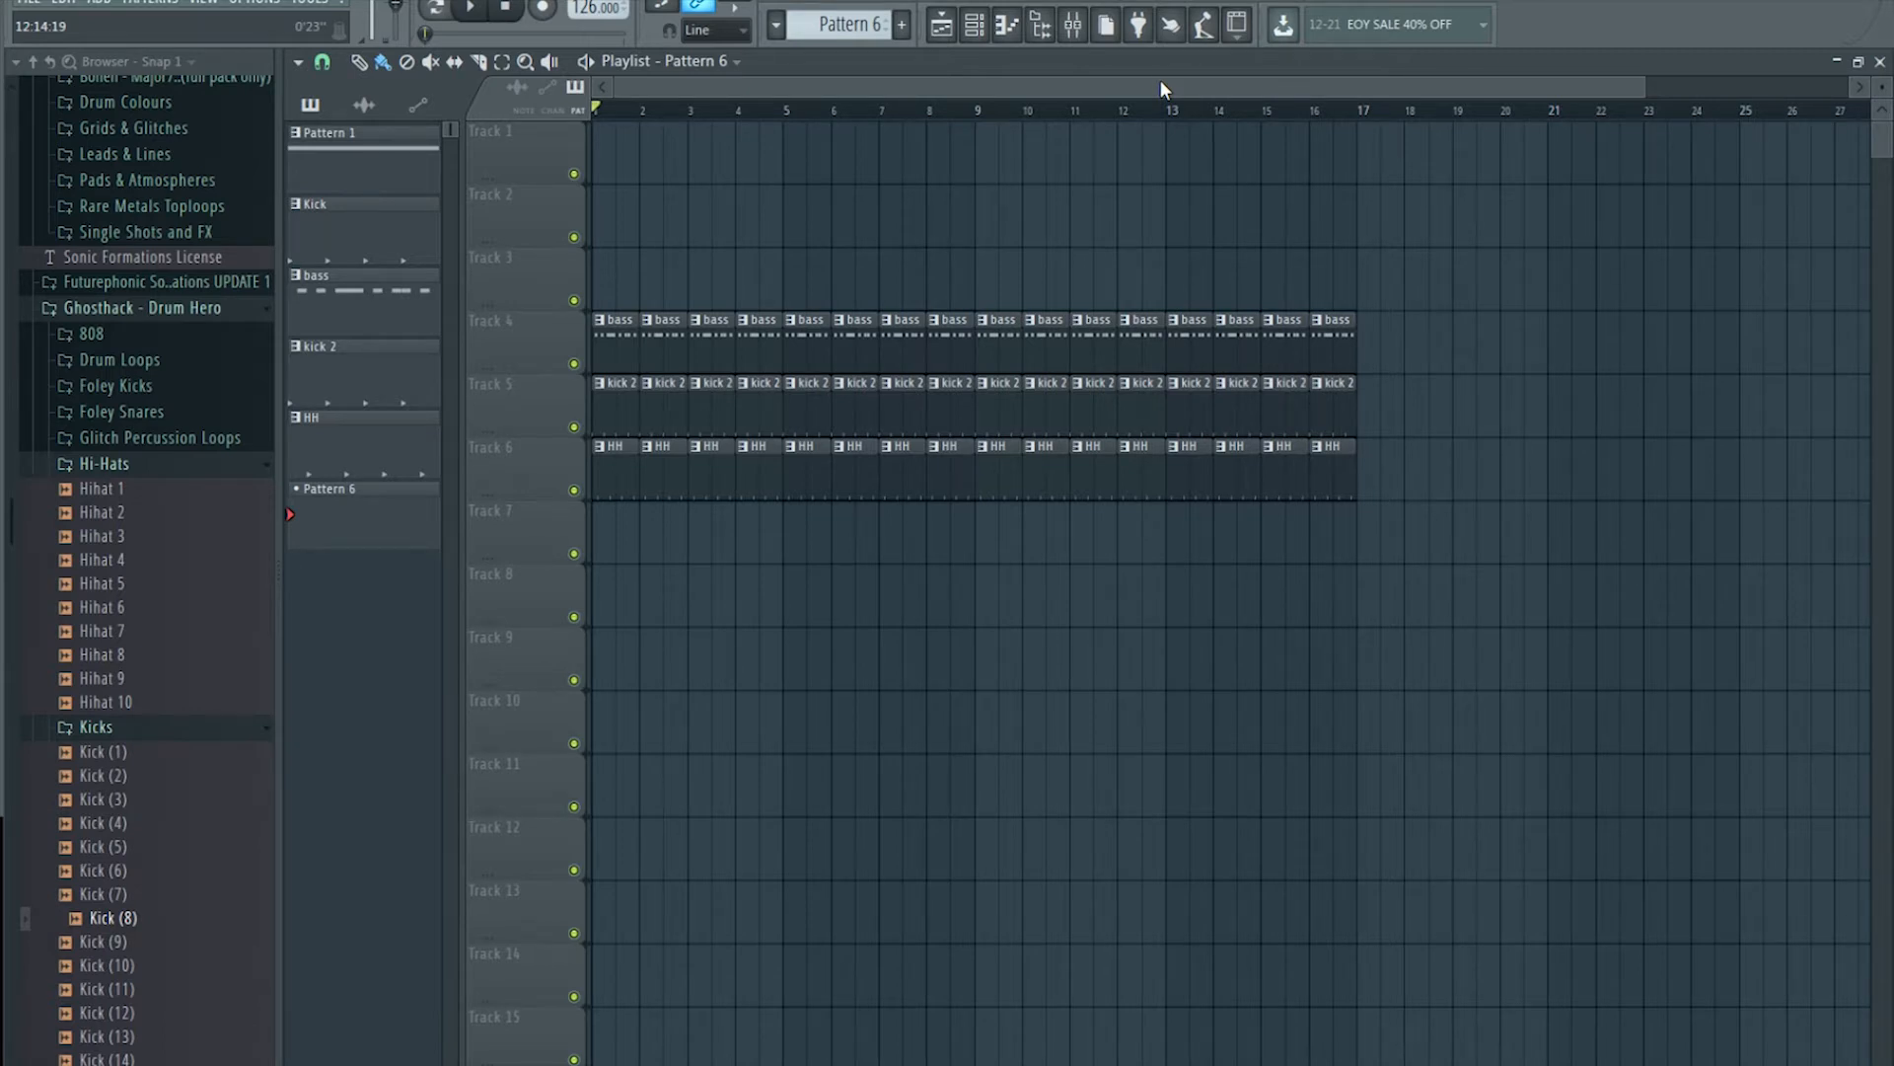
Step: Inspect the Perc channel's synth from the channel rack, then look over the playlist
left_click(972, 24)
left_click(697, 401)
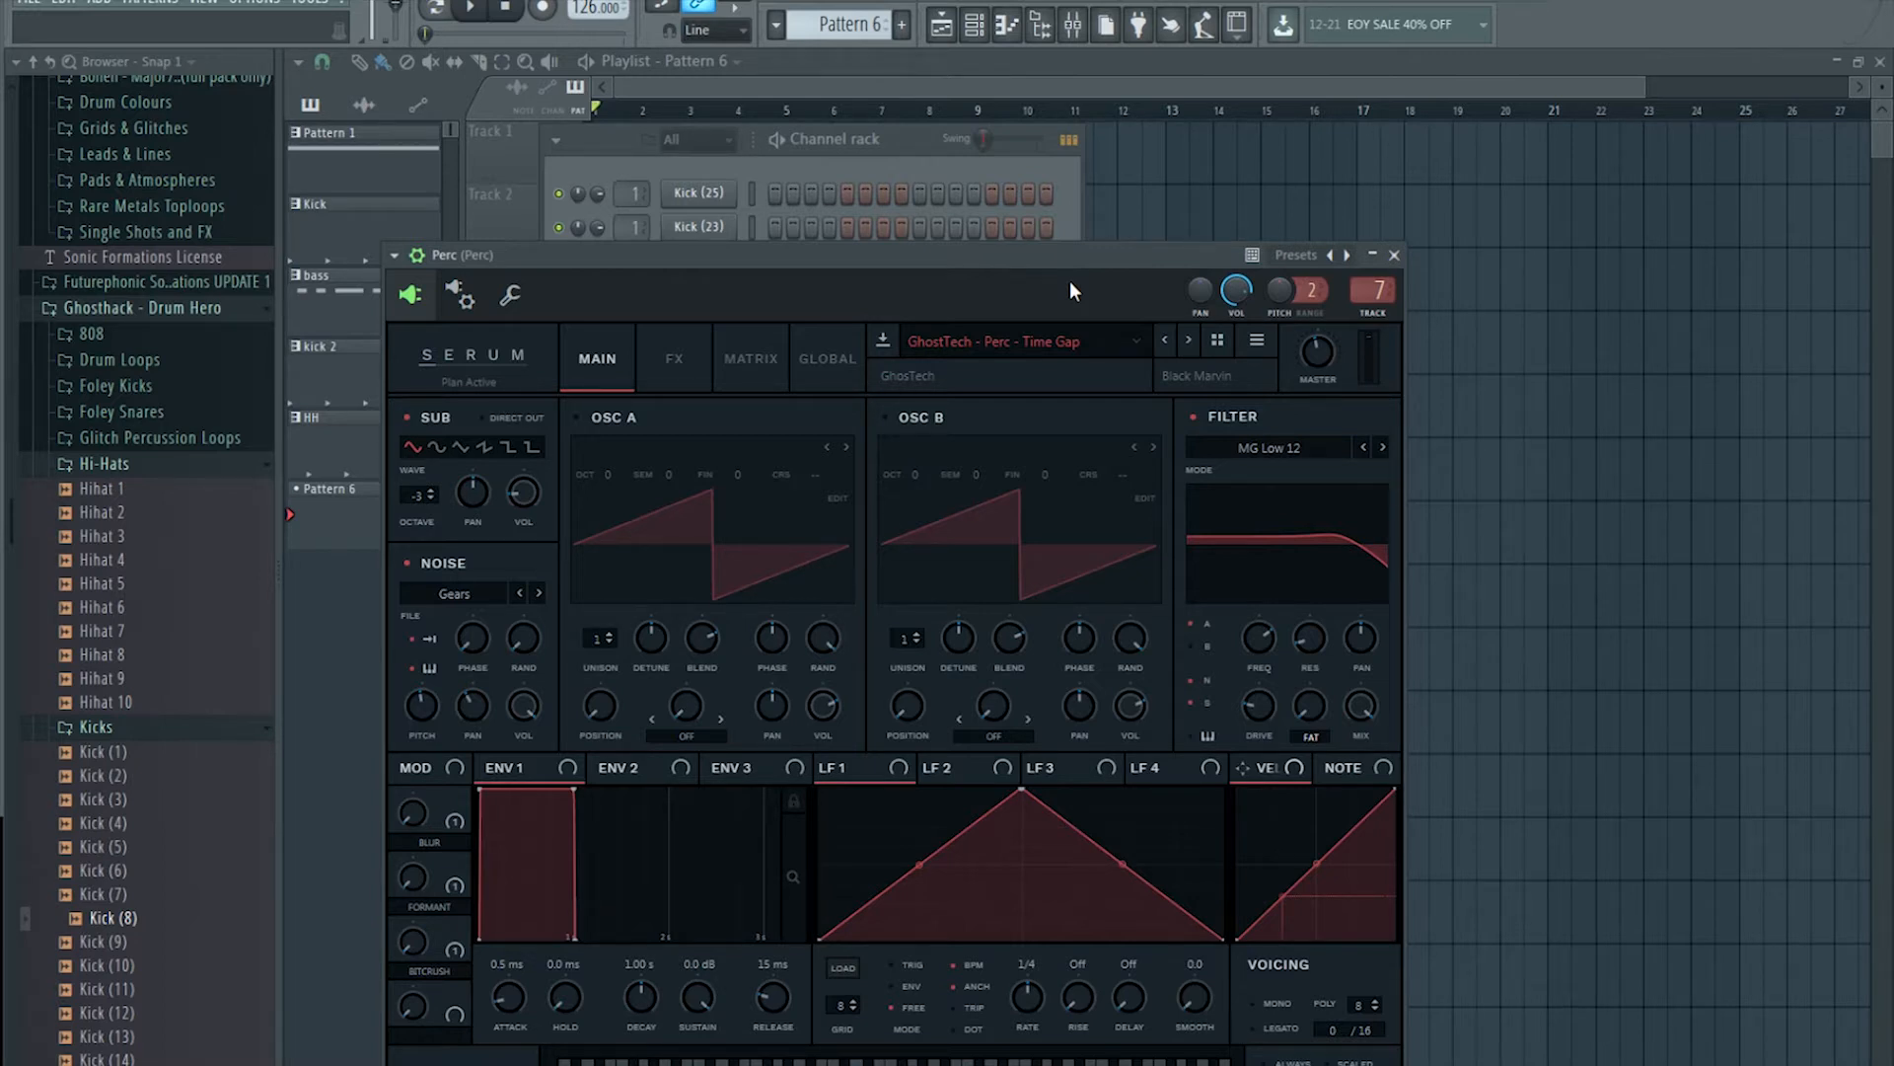
left_click(857, 89)
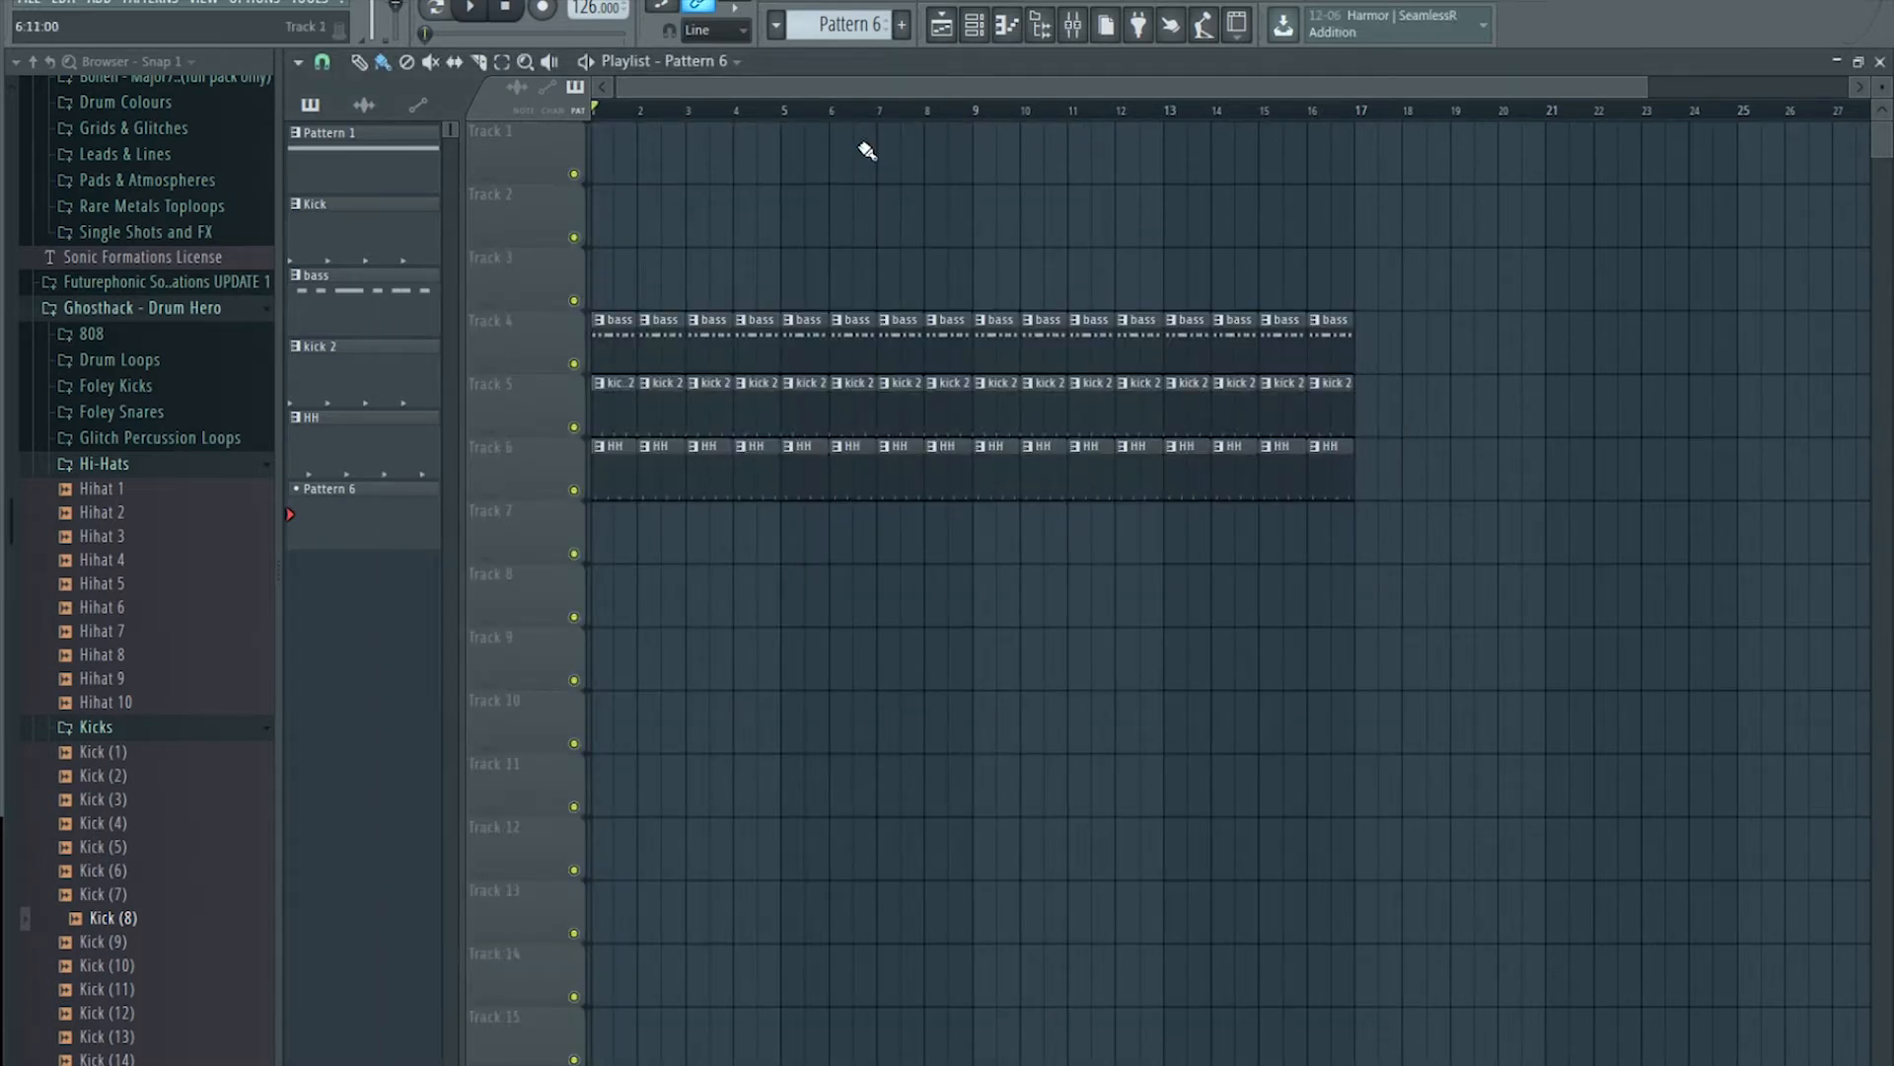
scroll(868, 113, "down", 1)
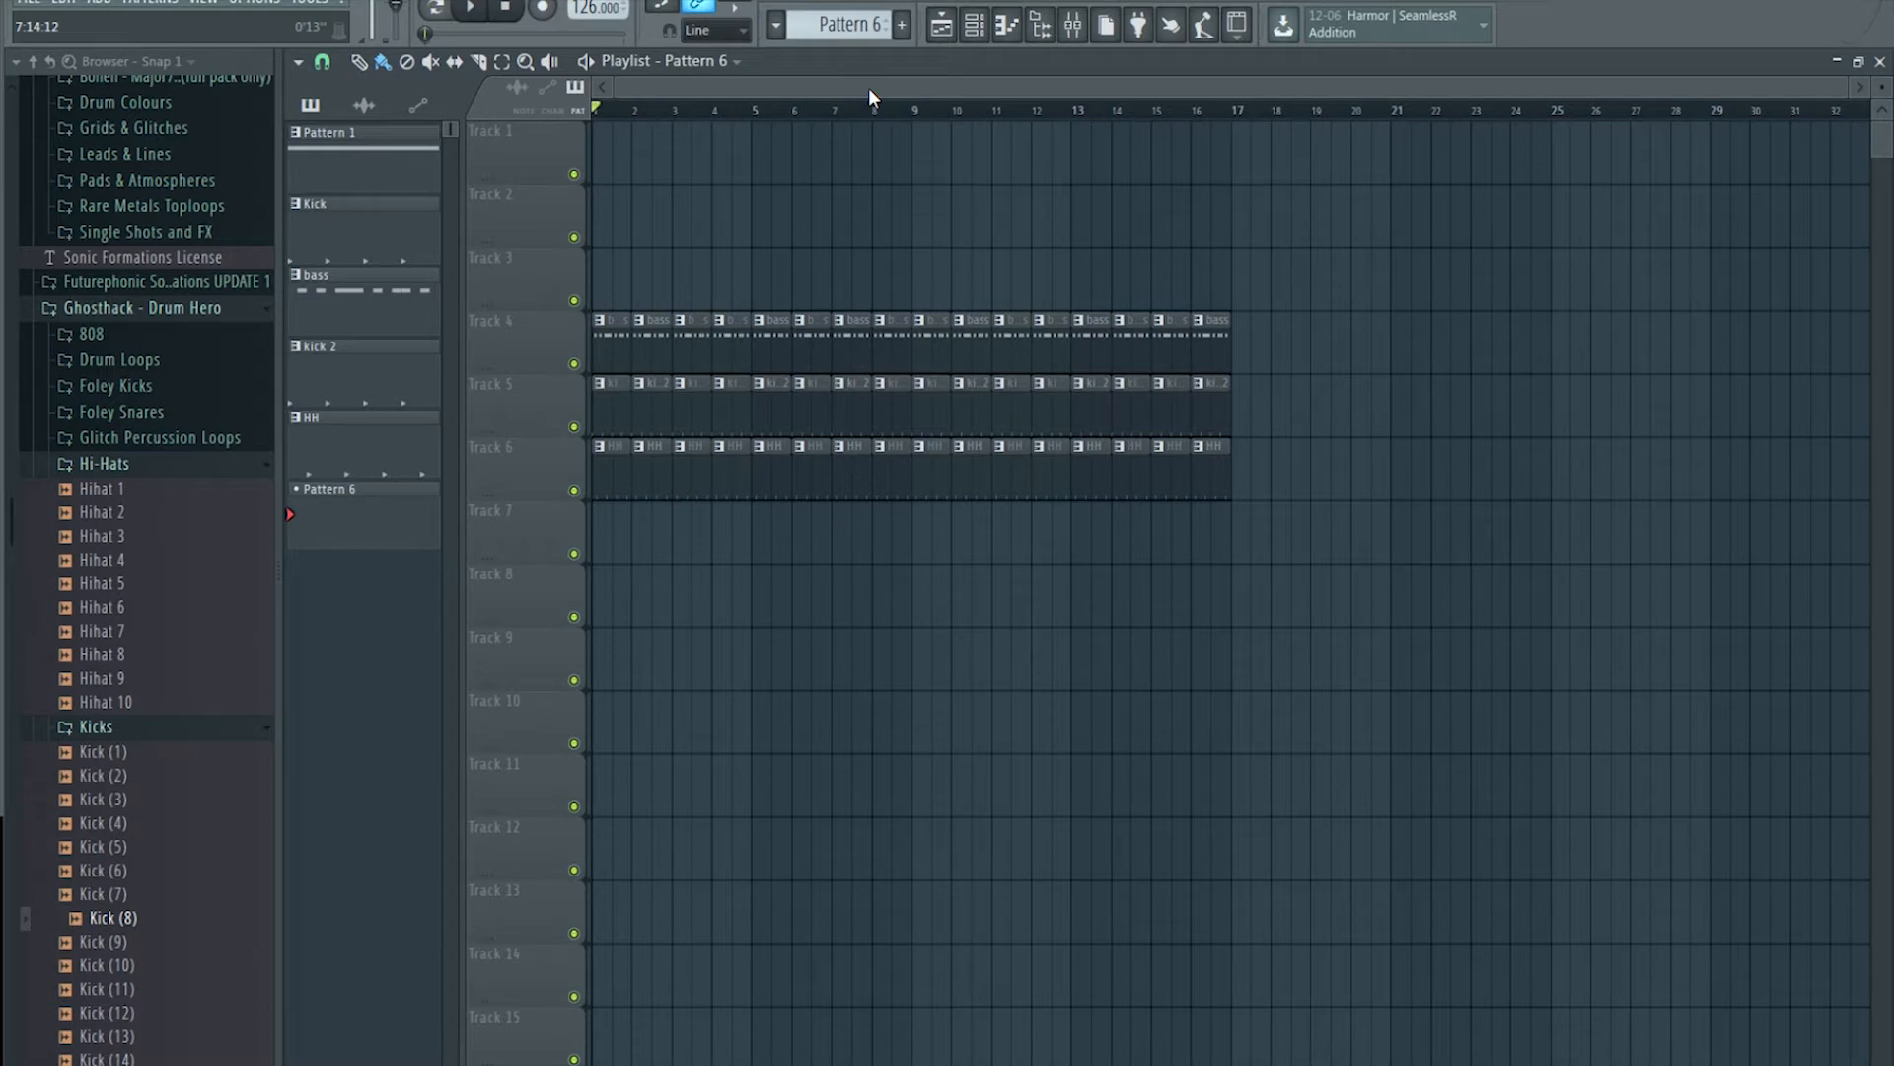
scroll(868, 89, "up", 2)
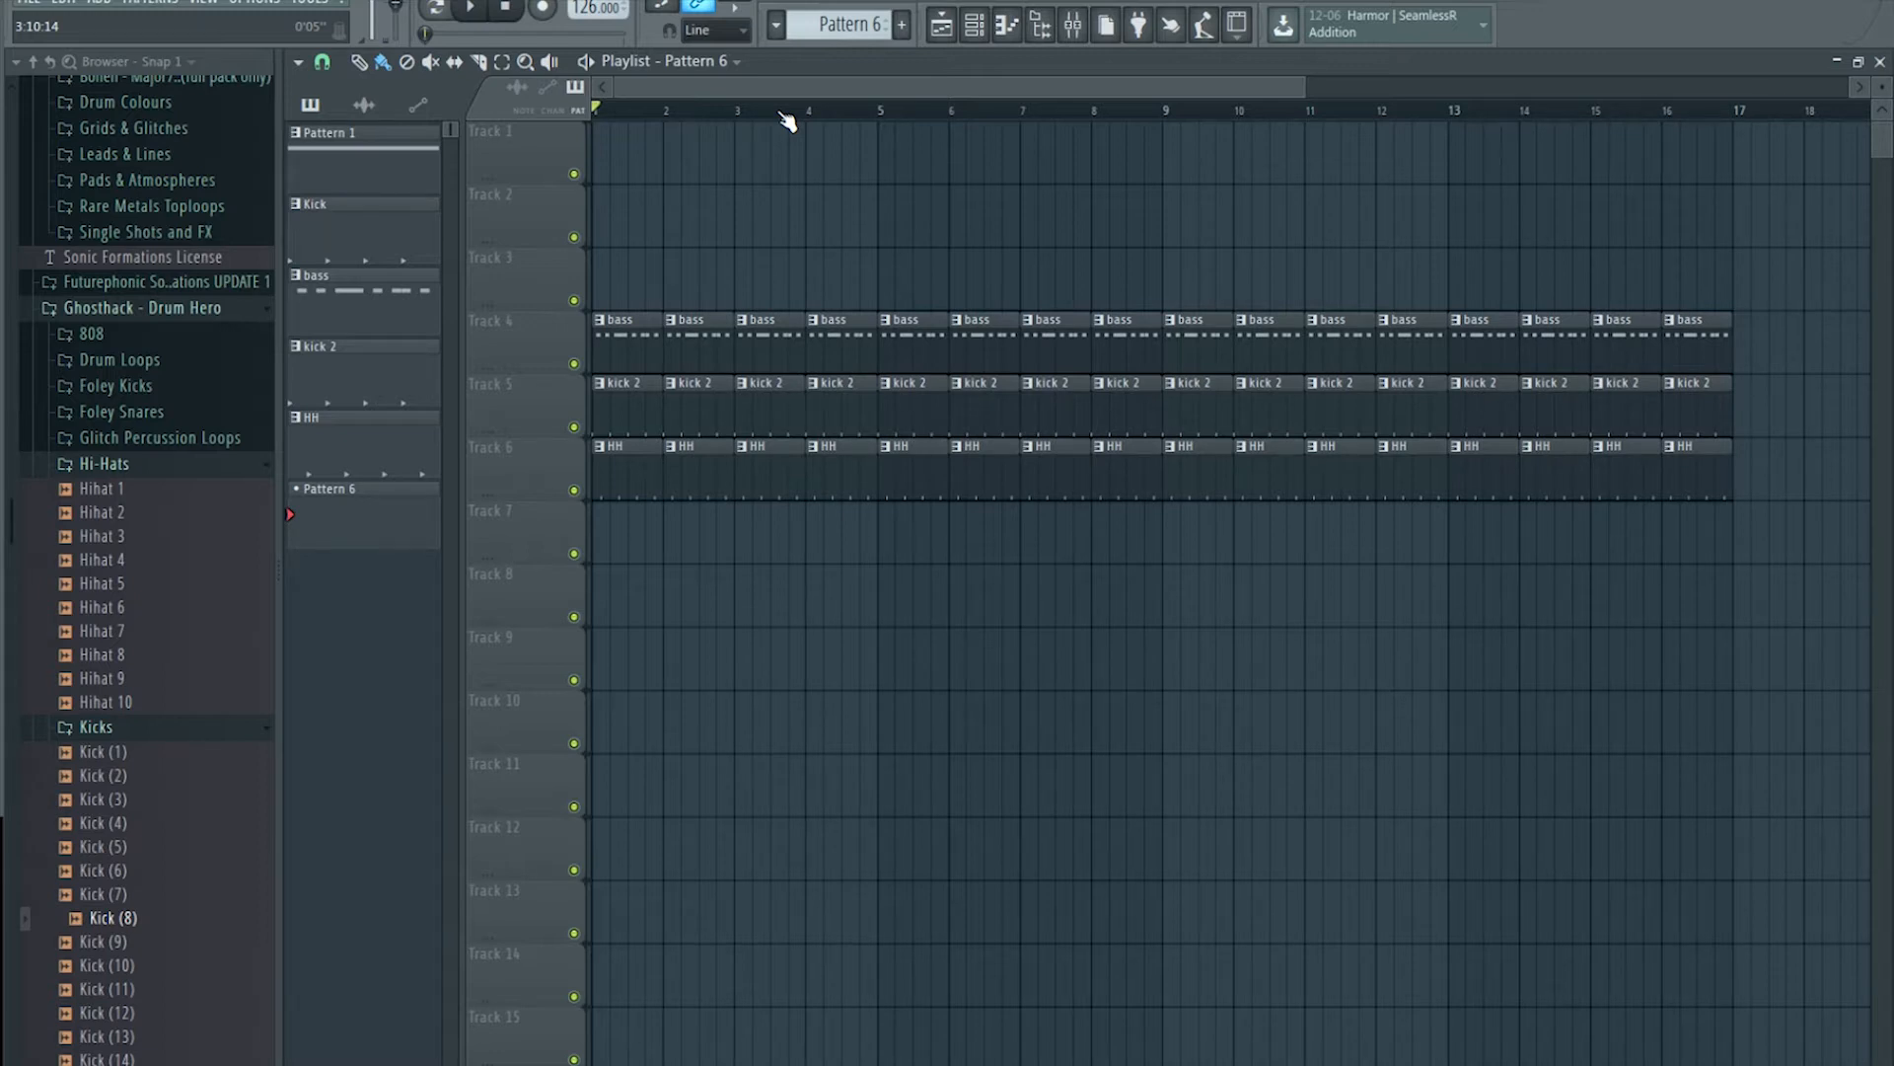
Step: Open the bass clip, check the Kick (23) and Knock Bass Serum channels, and open the Knock Bass mixer insert
double_click(919, 336)
left_click(973, 29)
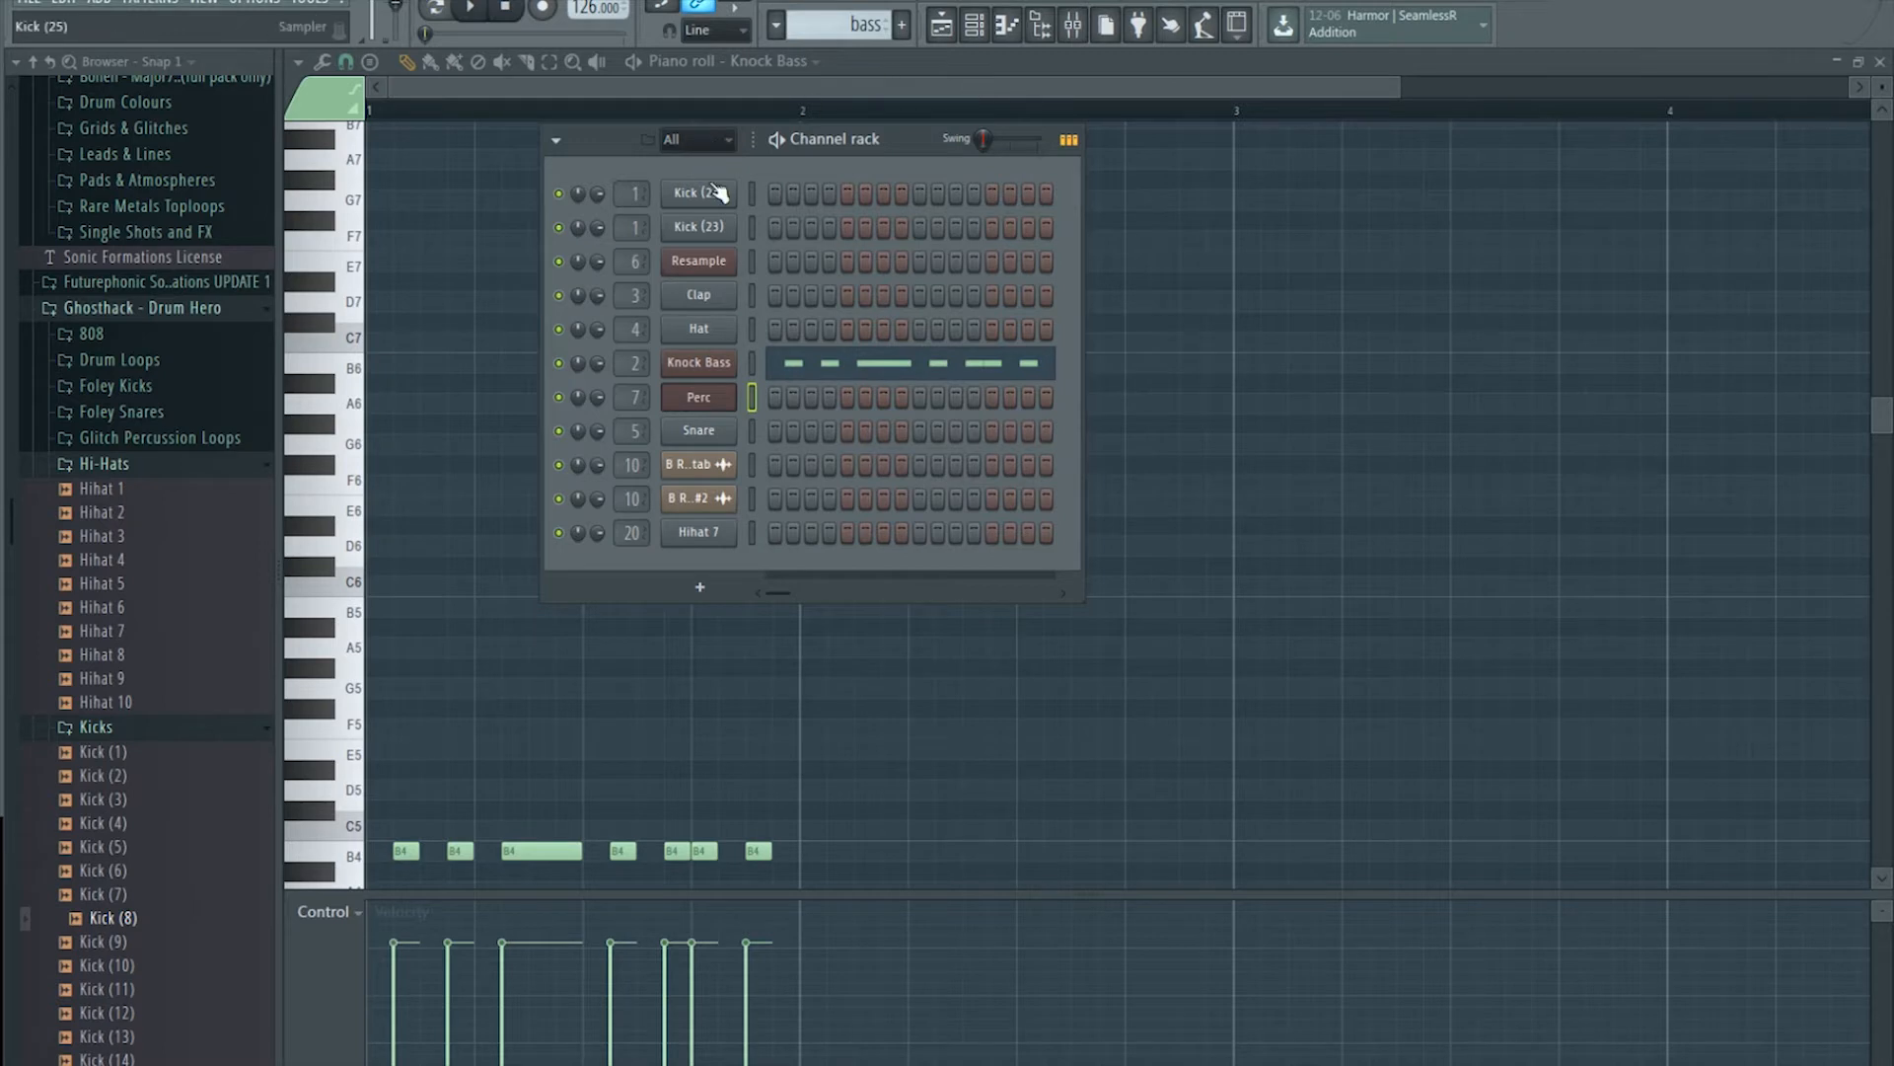
left_click(709, 228)
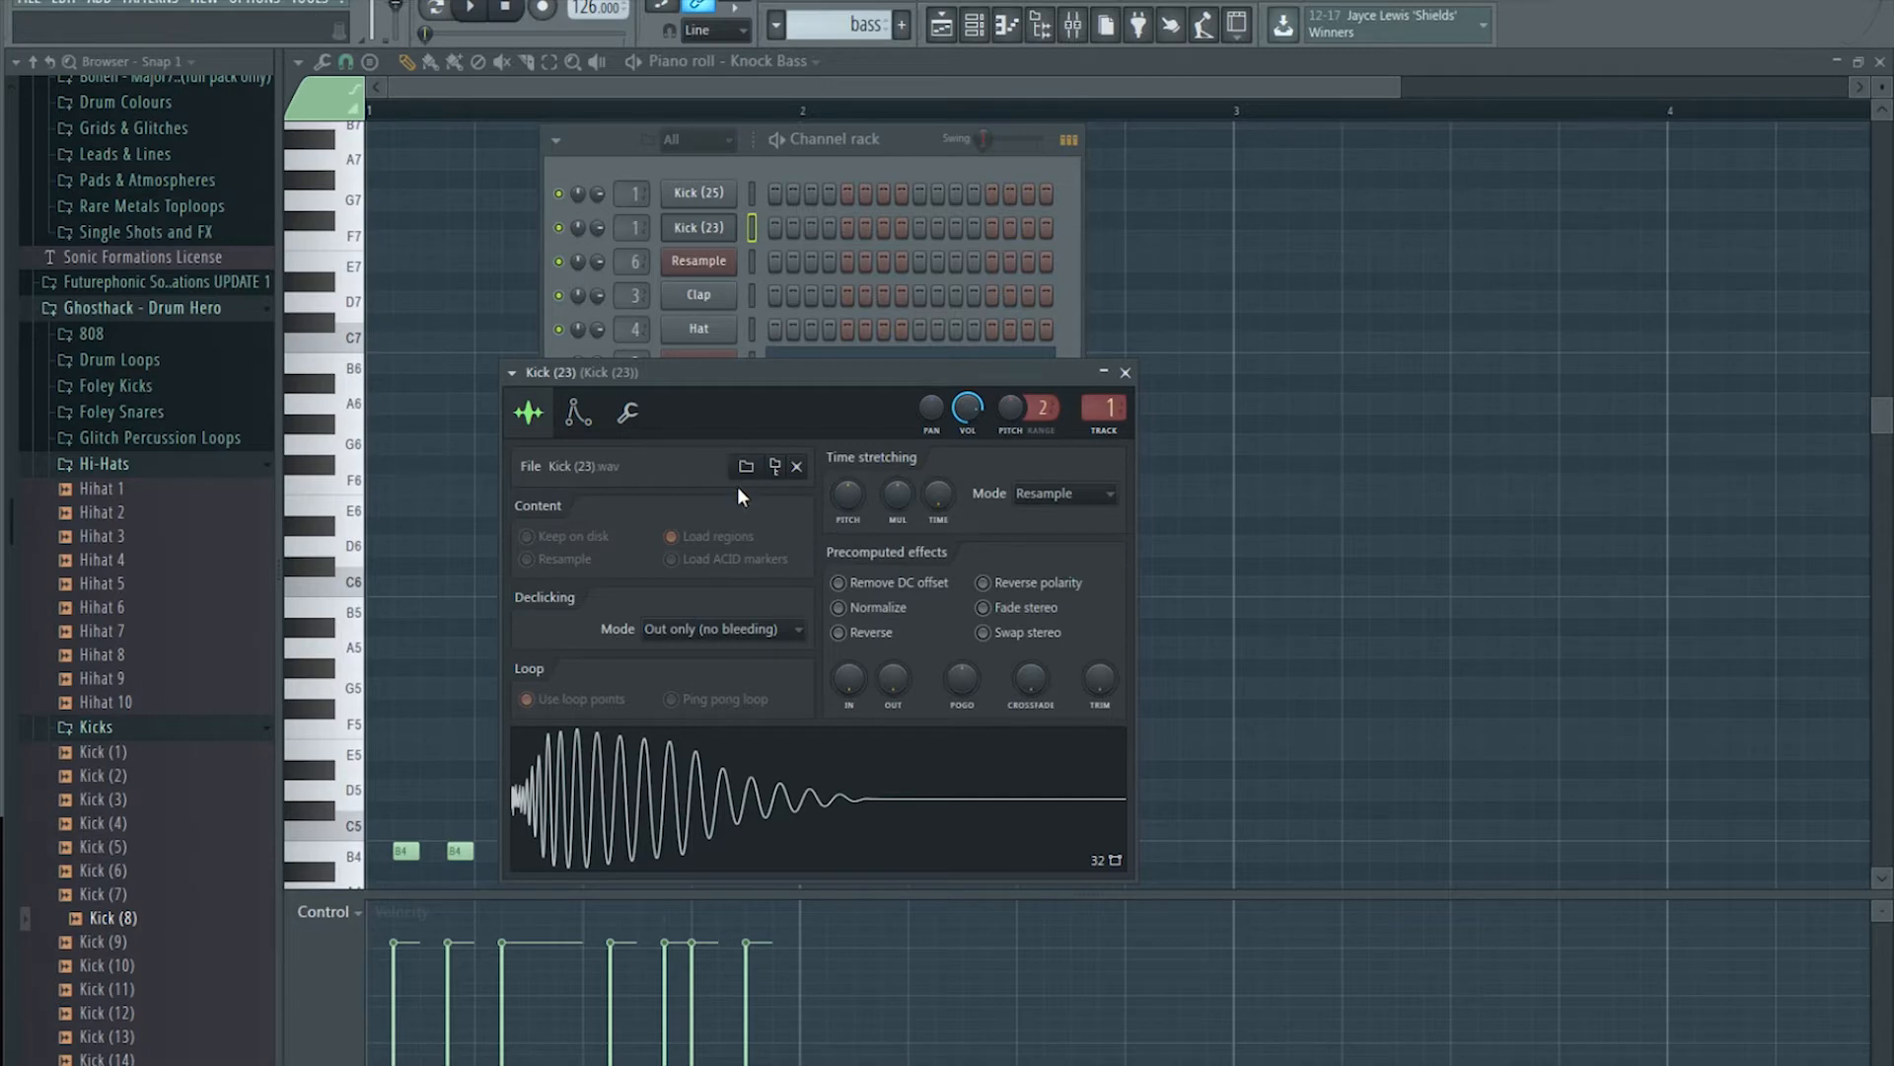
left_click(879, 139)
left_click(699, 362)
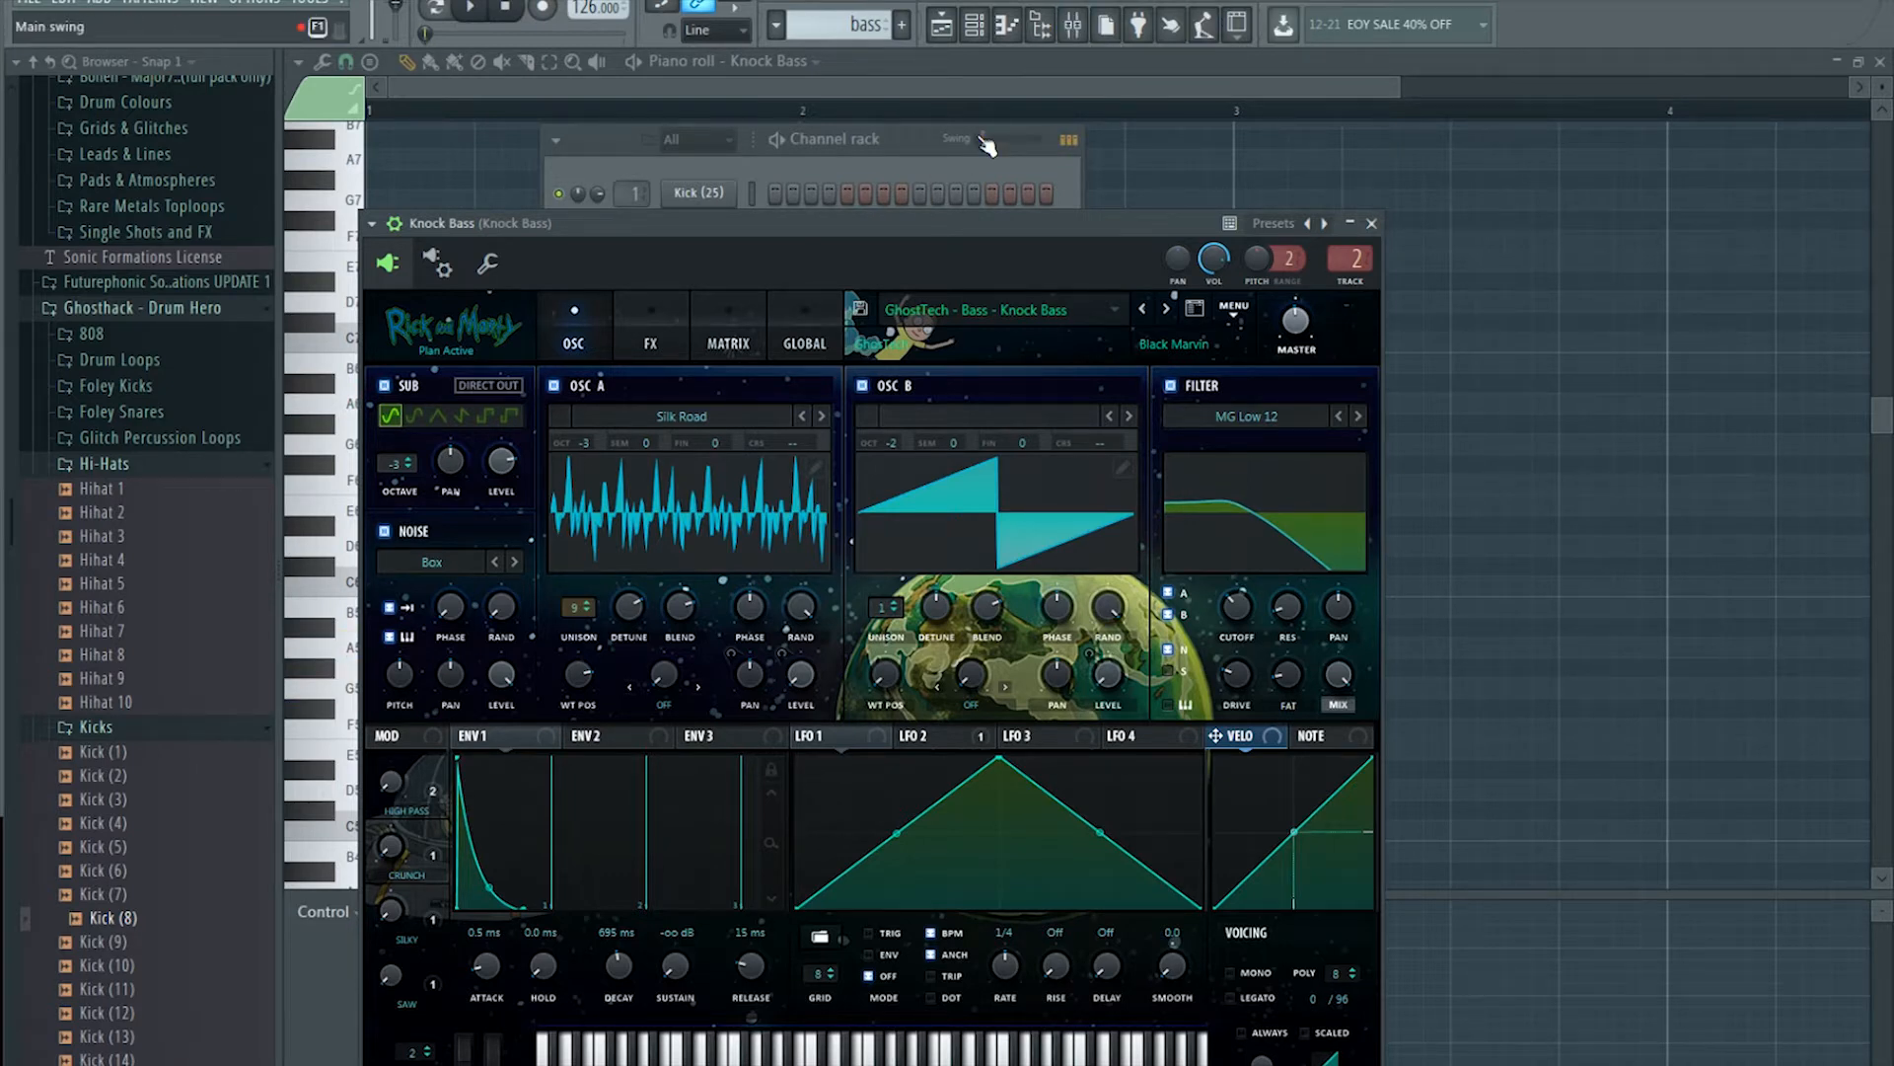
left_click(1058, 36)
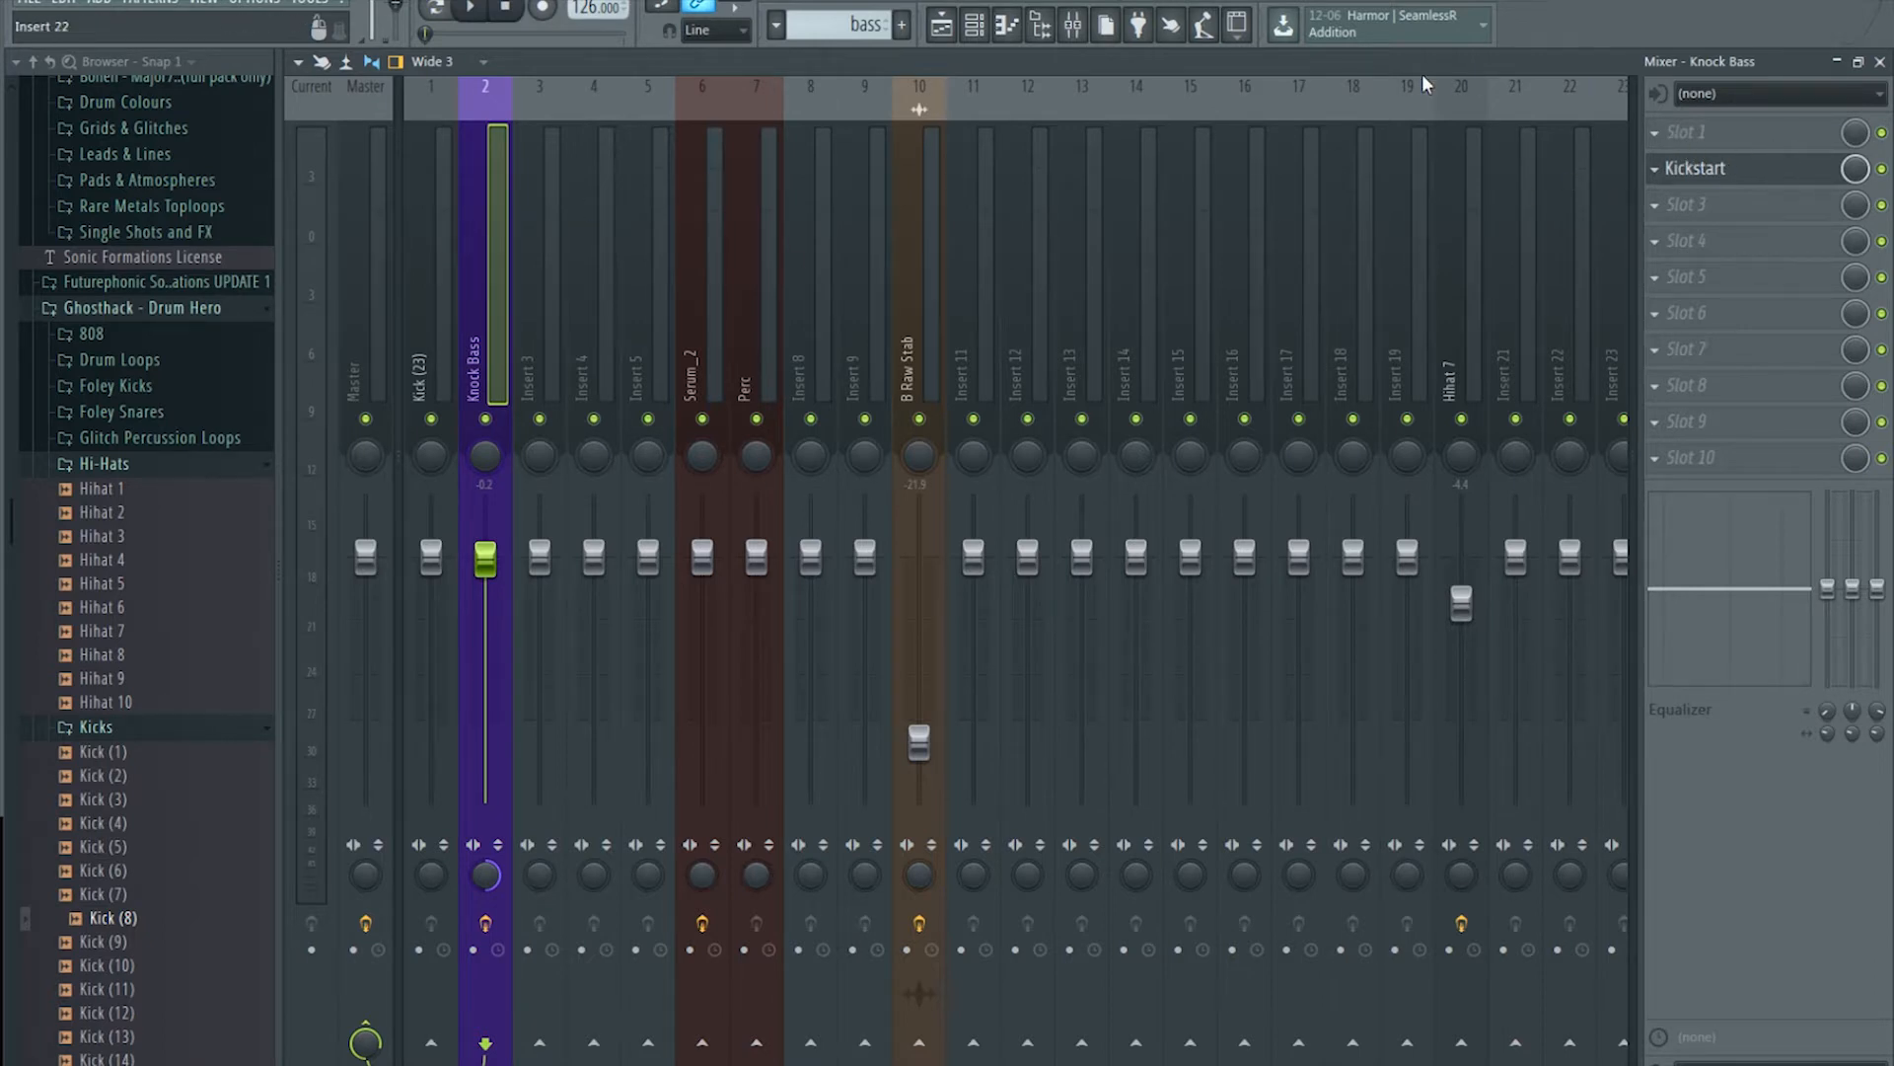
Step: Open the kick 2 clip and inspect the Kick (23) sampler settings
left_click(942, 25)
double_click(706, 414)
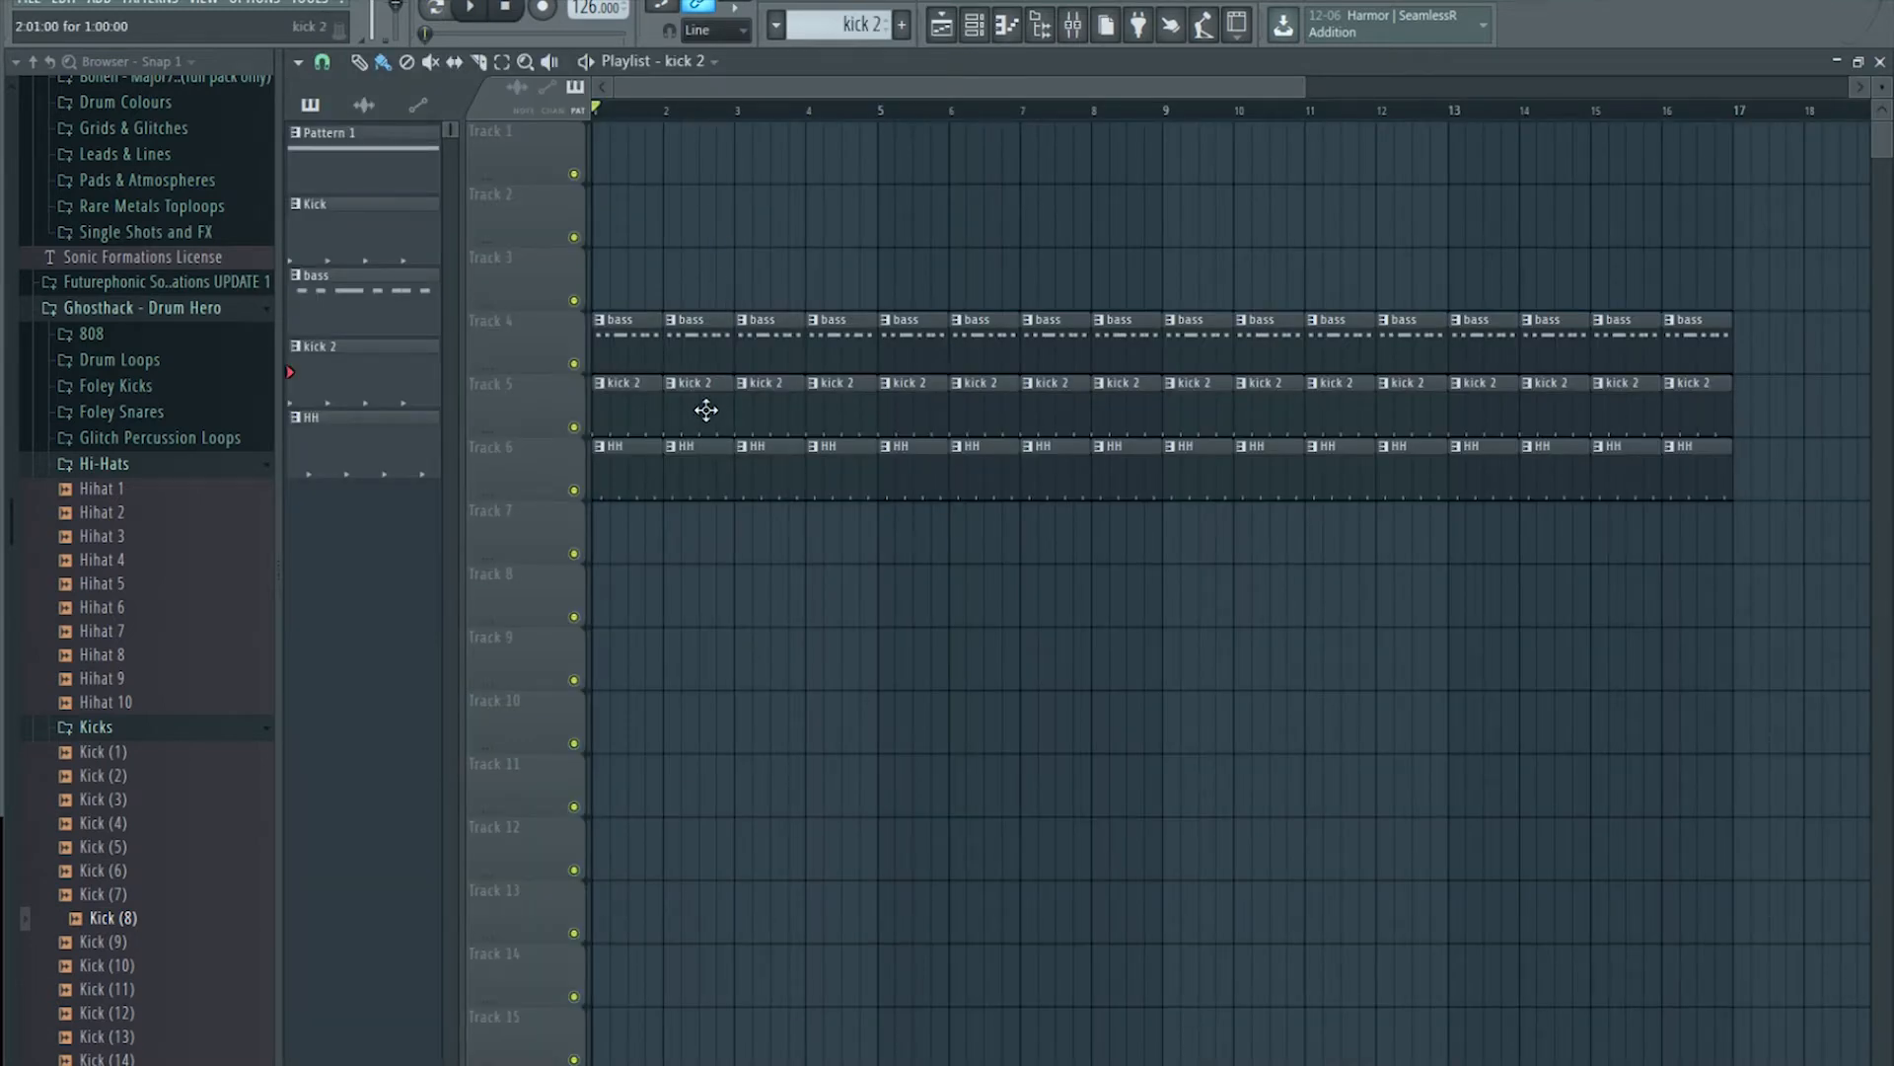
left_click(974, 25)
left_click(711, 227)
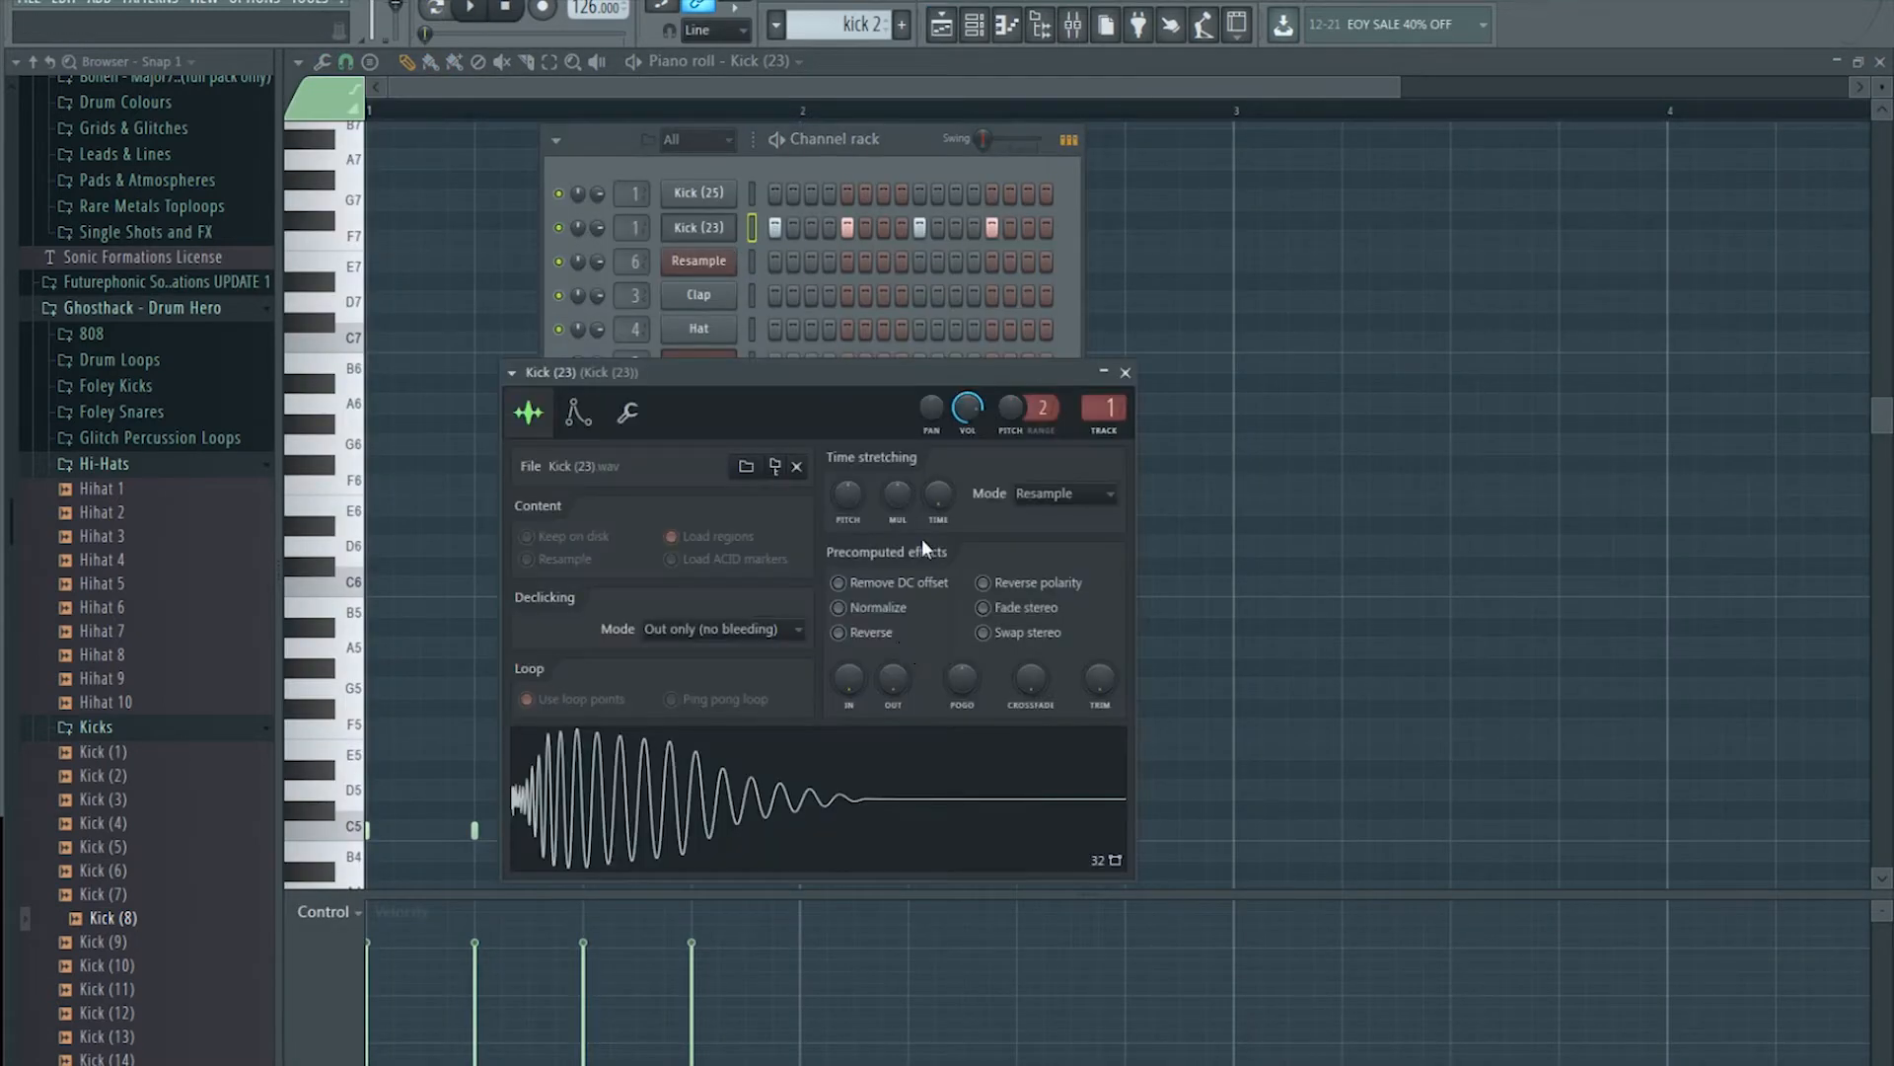
Step: Open an HH clip, check the Hihat 7 sampler settings, and show the channel rack over the playlist
left_click(942, 25)
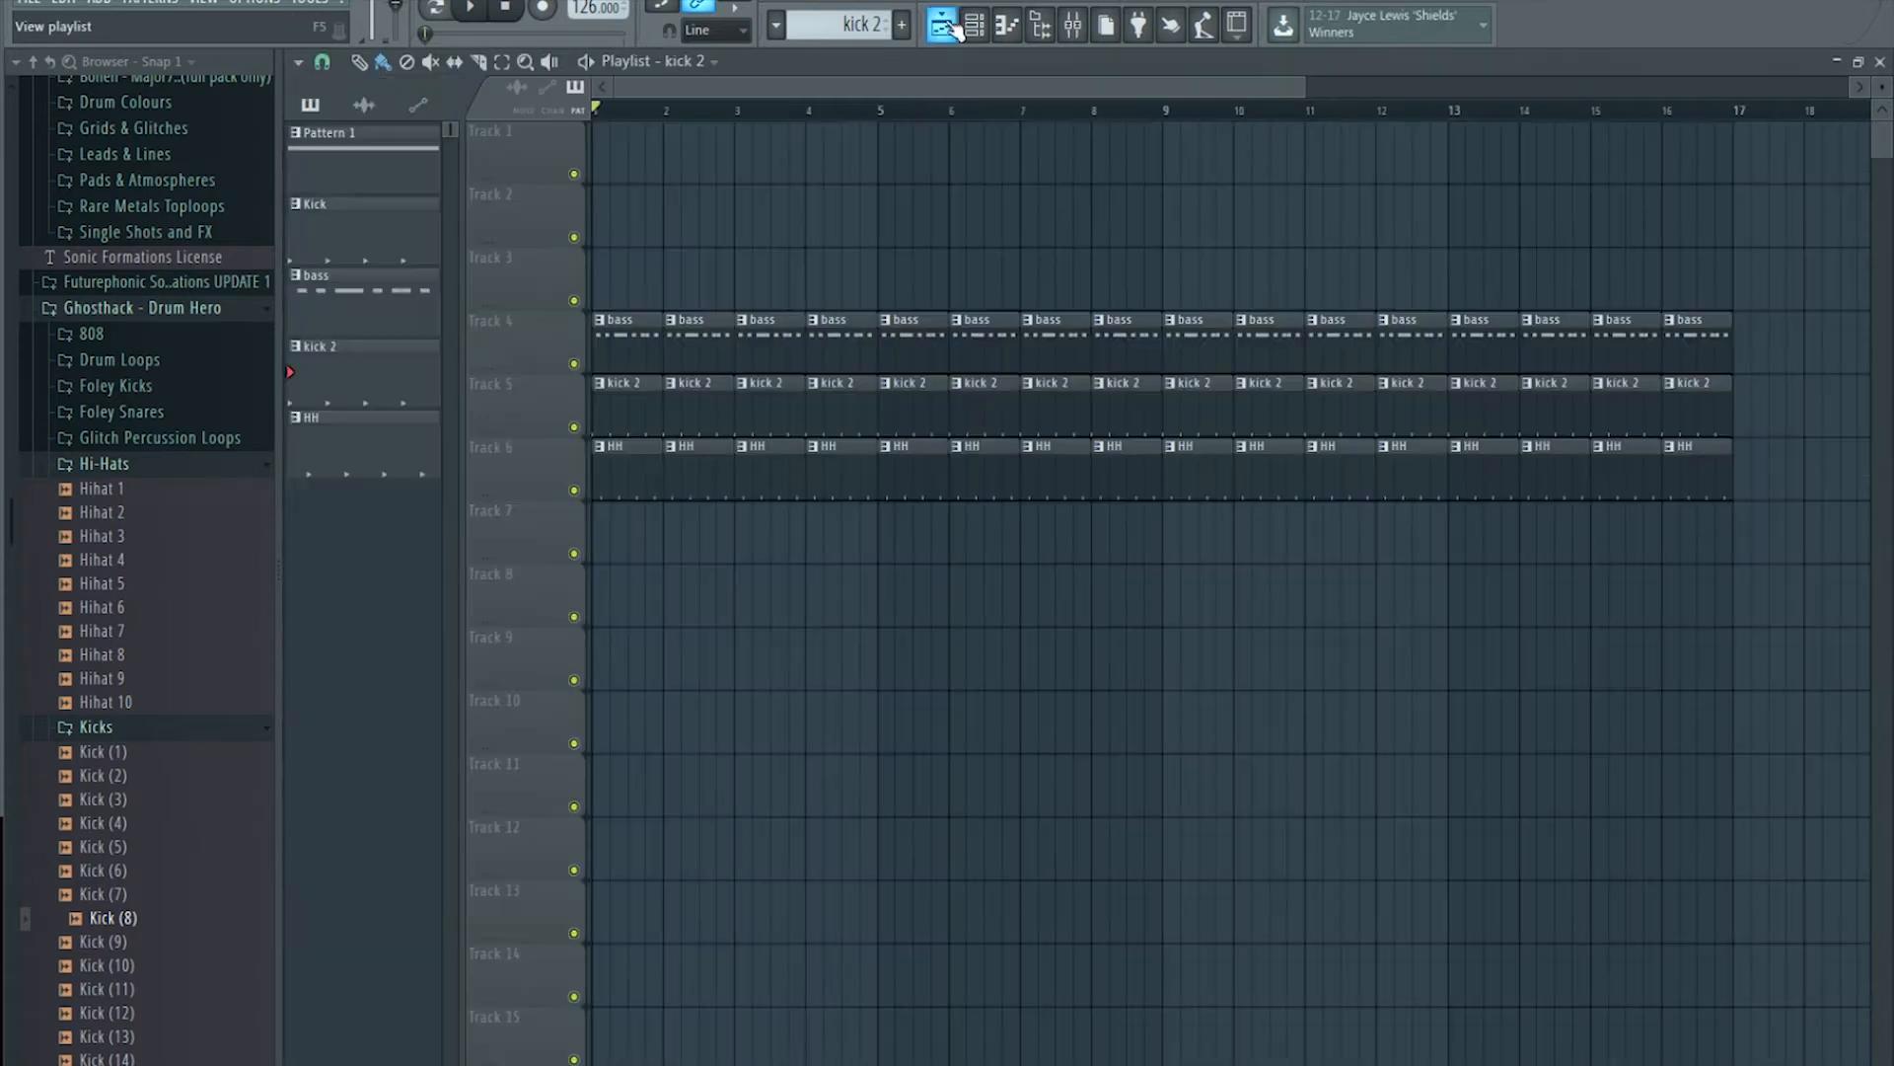
double_click(650, 482)
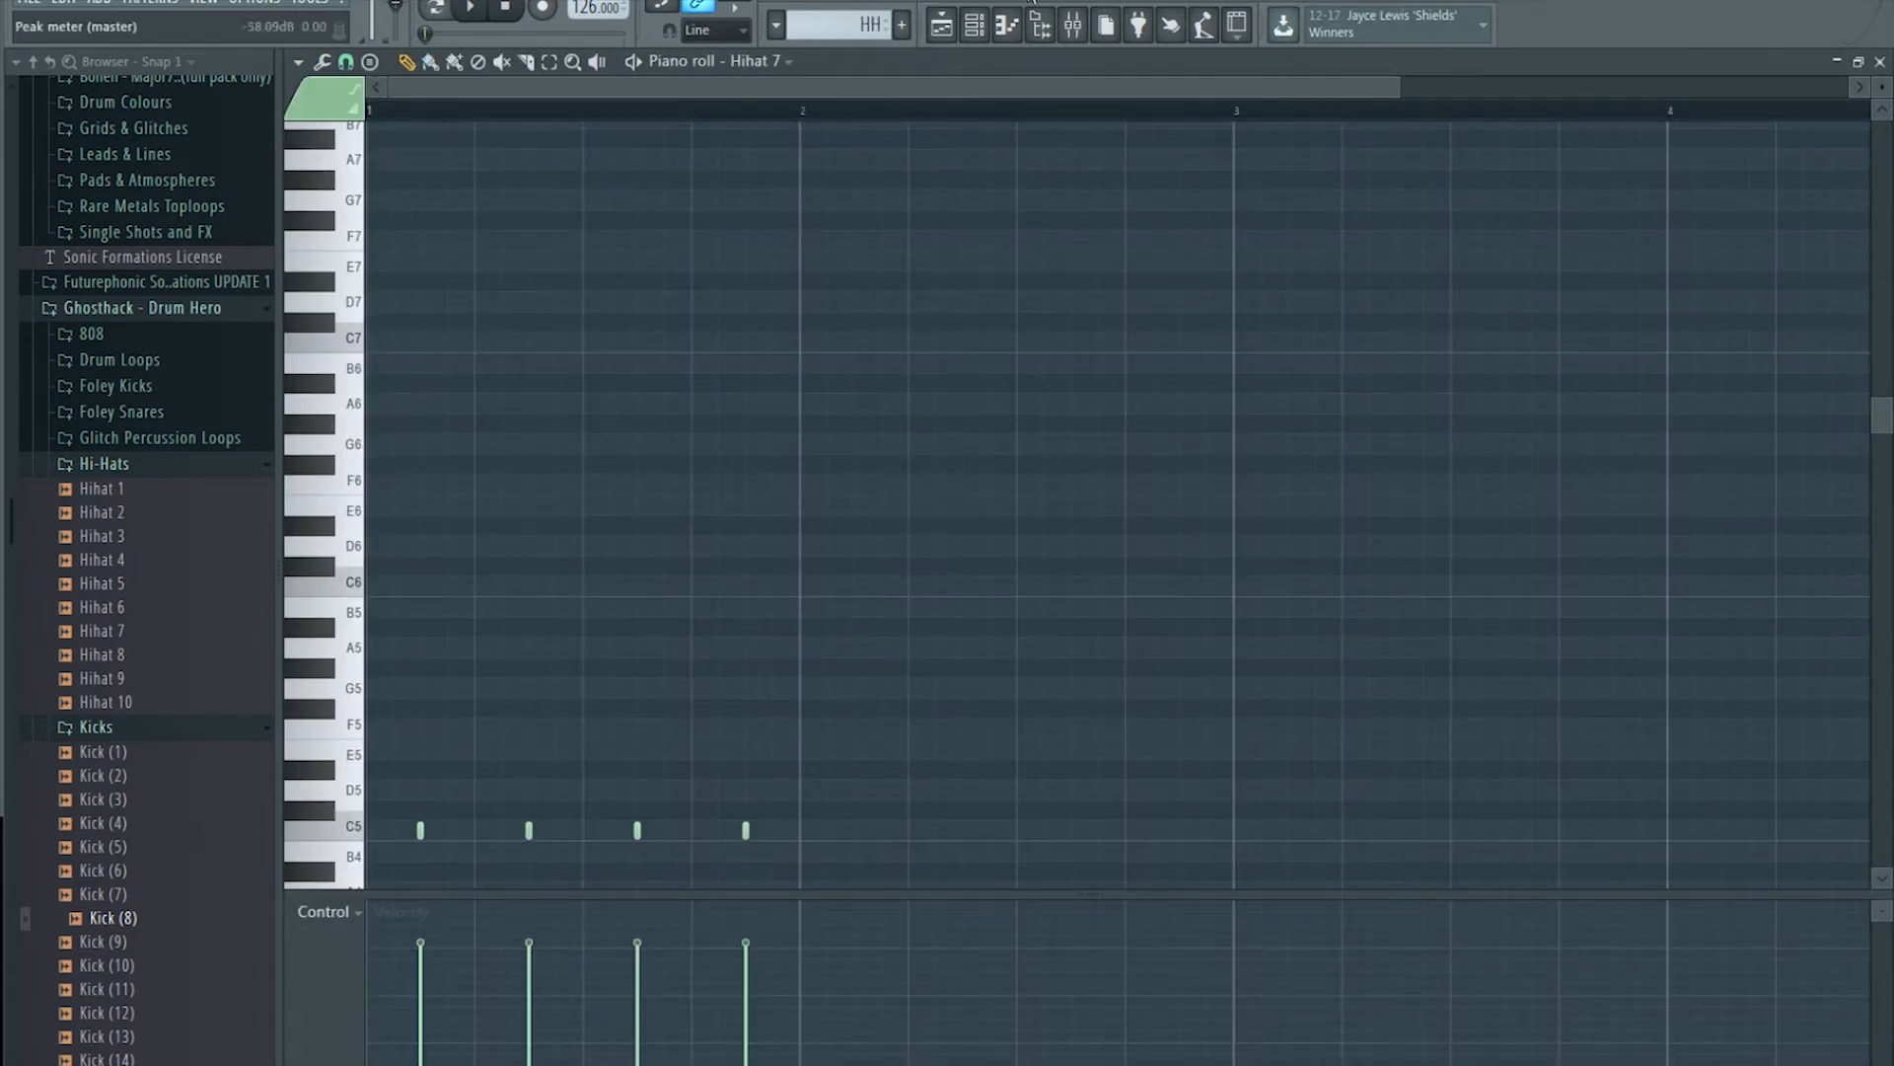
left_click(976, 28)
left_click(718, 535)
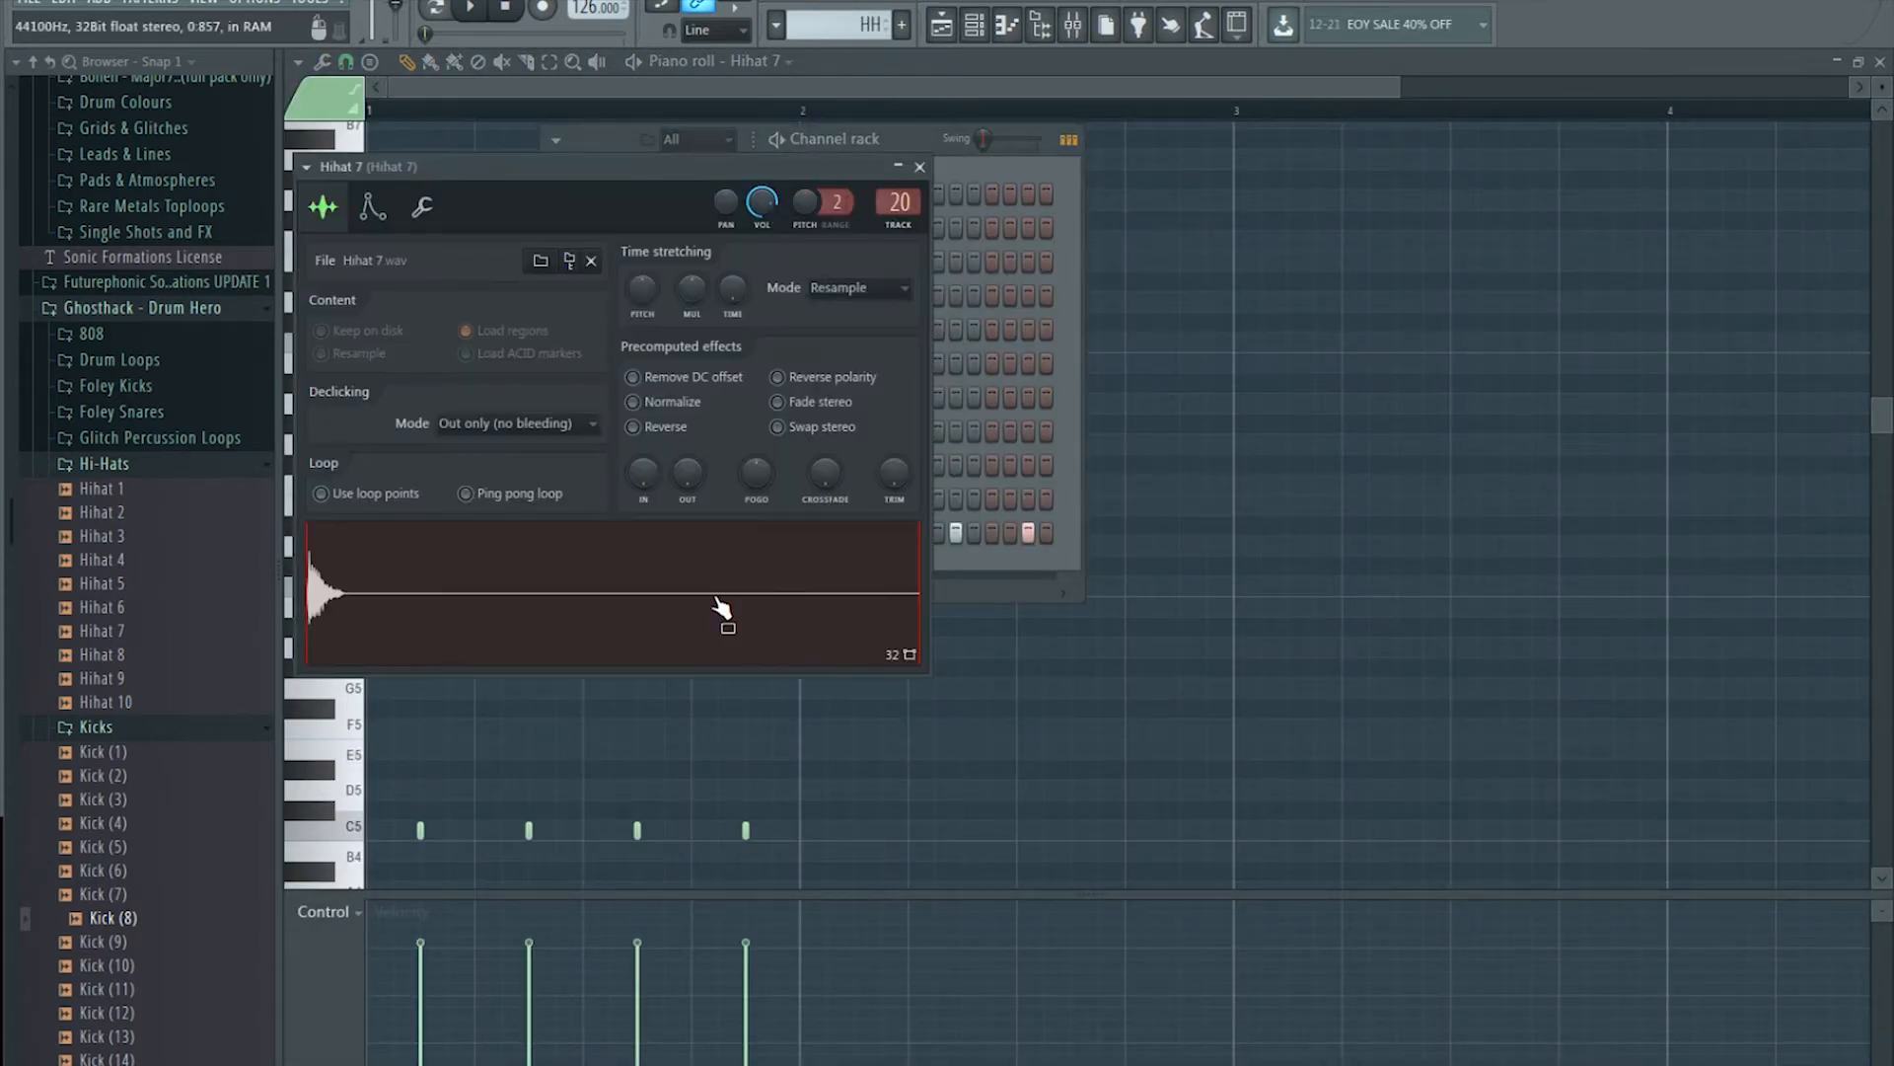
left_click(941, 25)
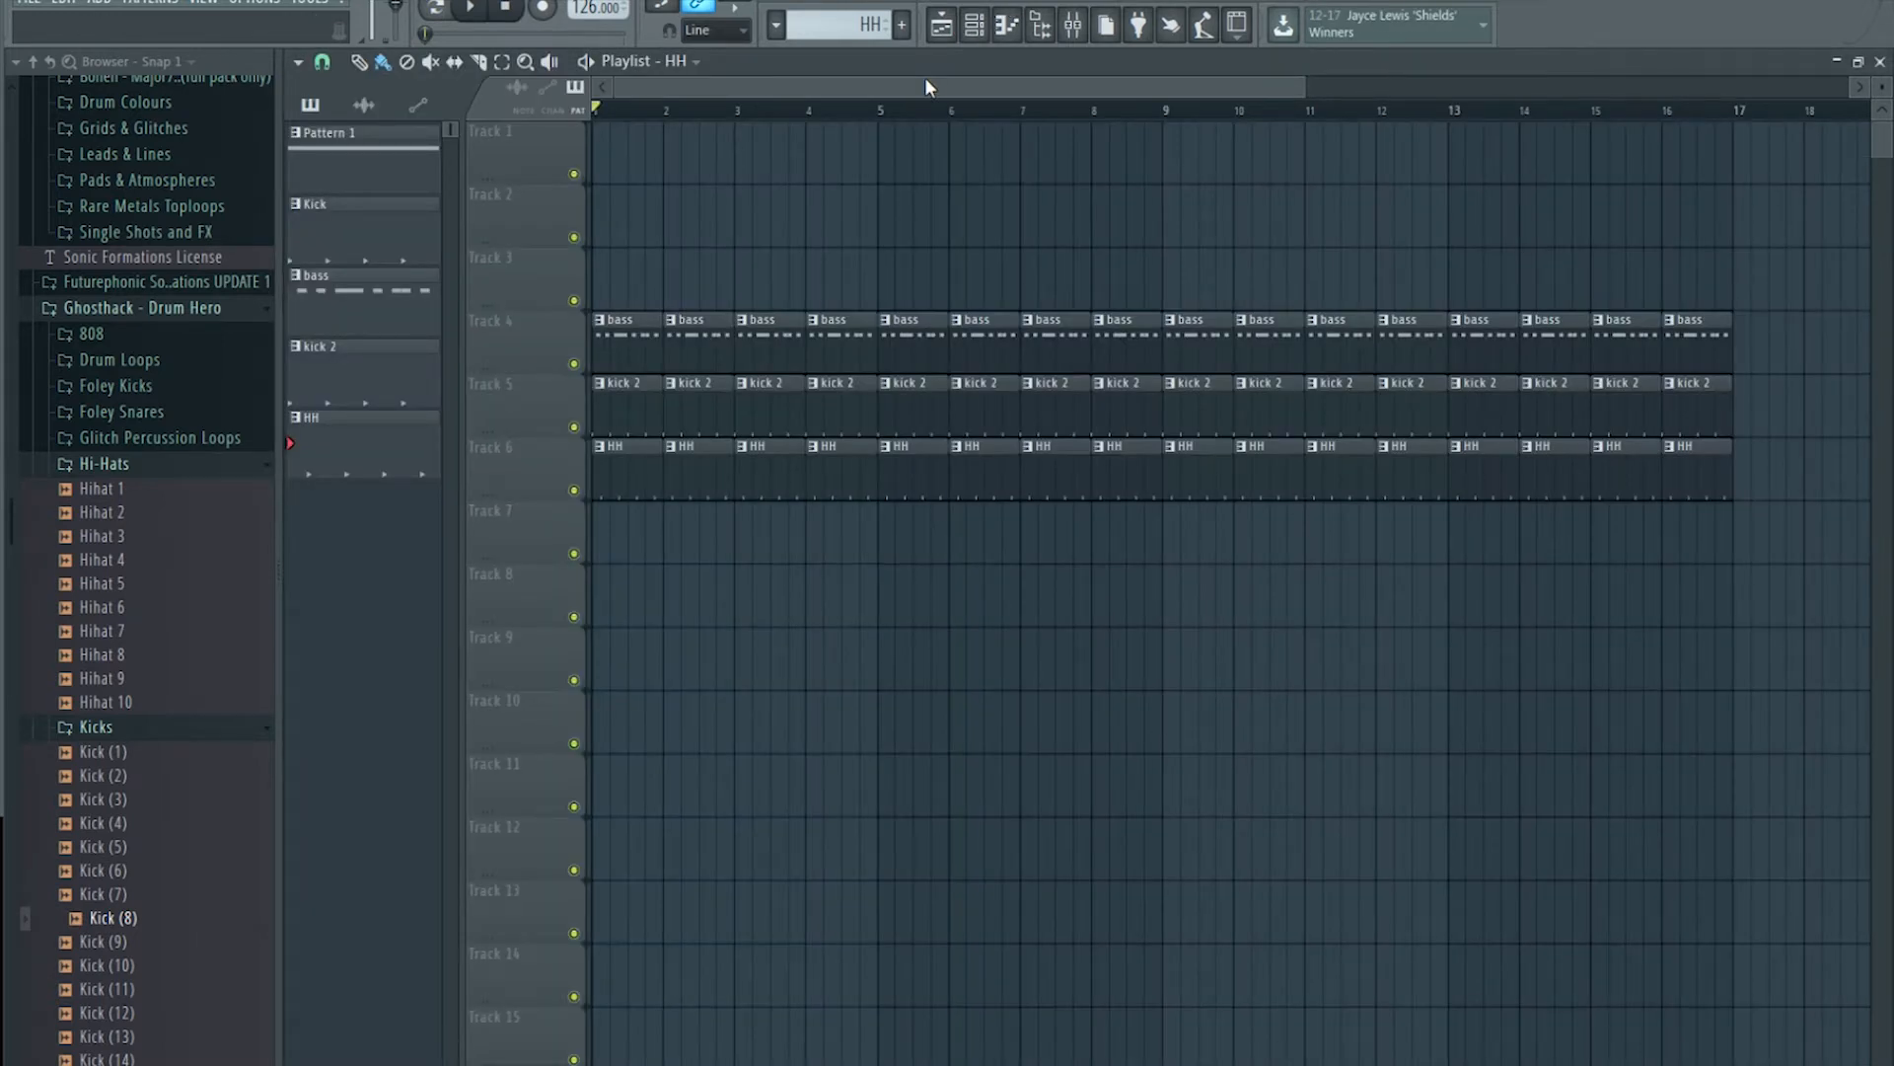
left_click(989, 29)
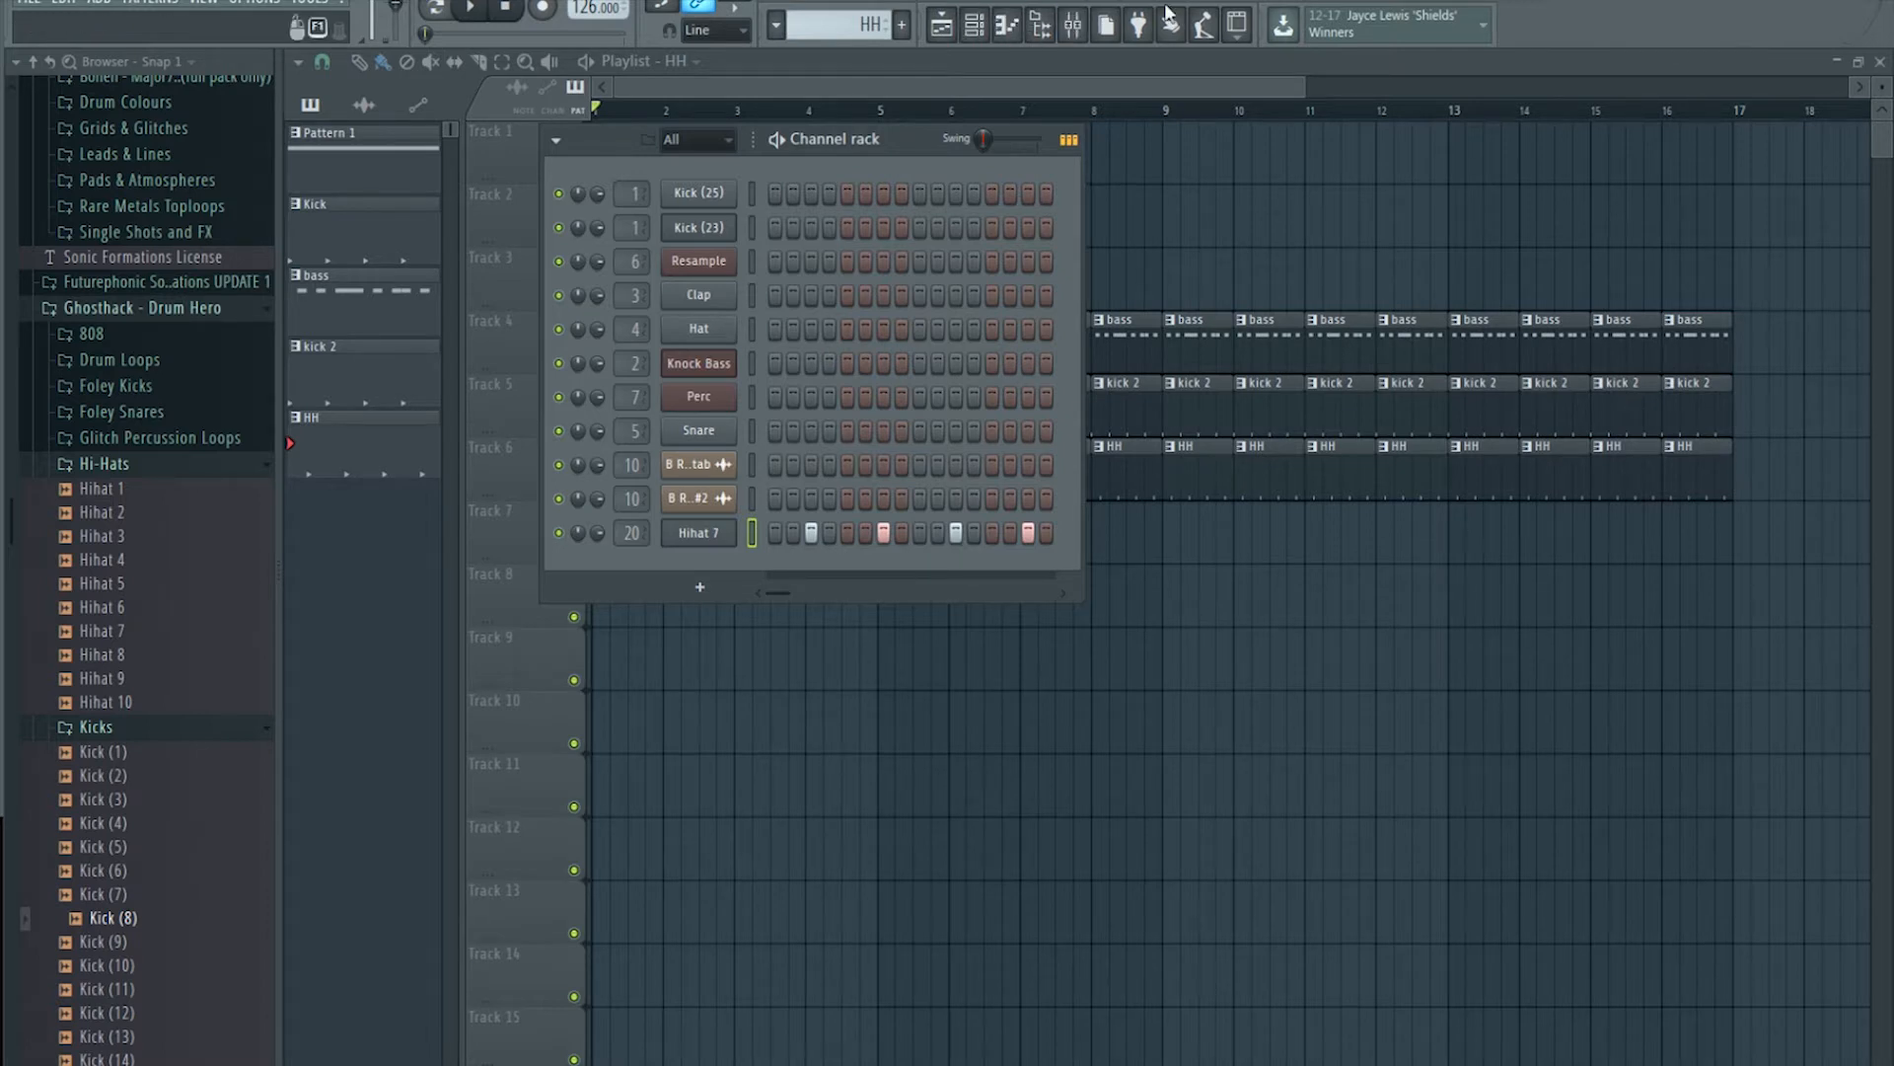
Step: Close the channel rack, start playback, and mute hi-hat track 6
key("F6")
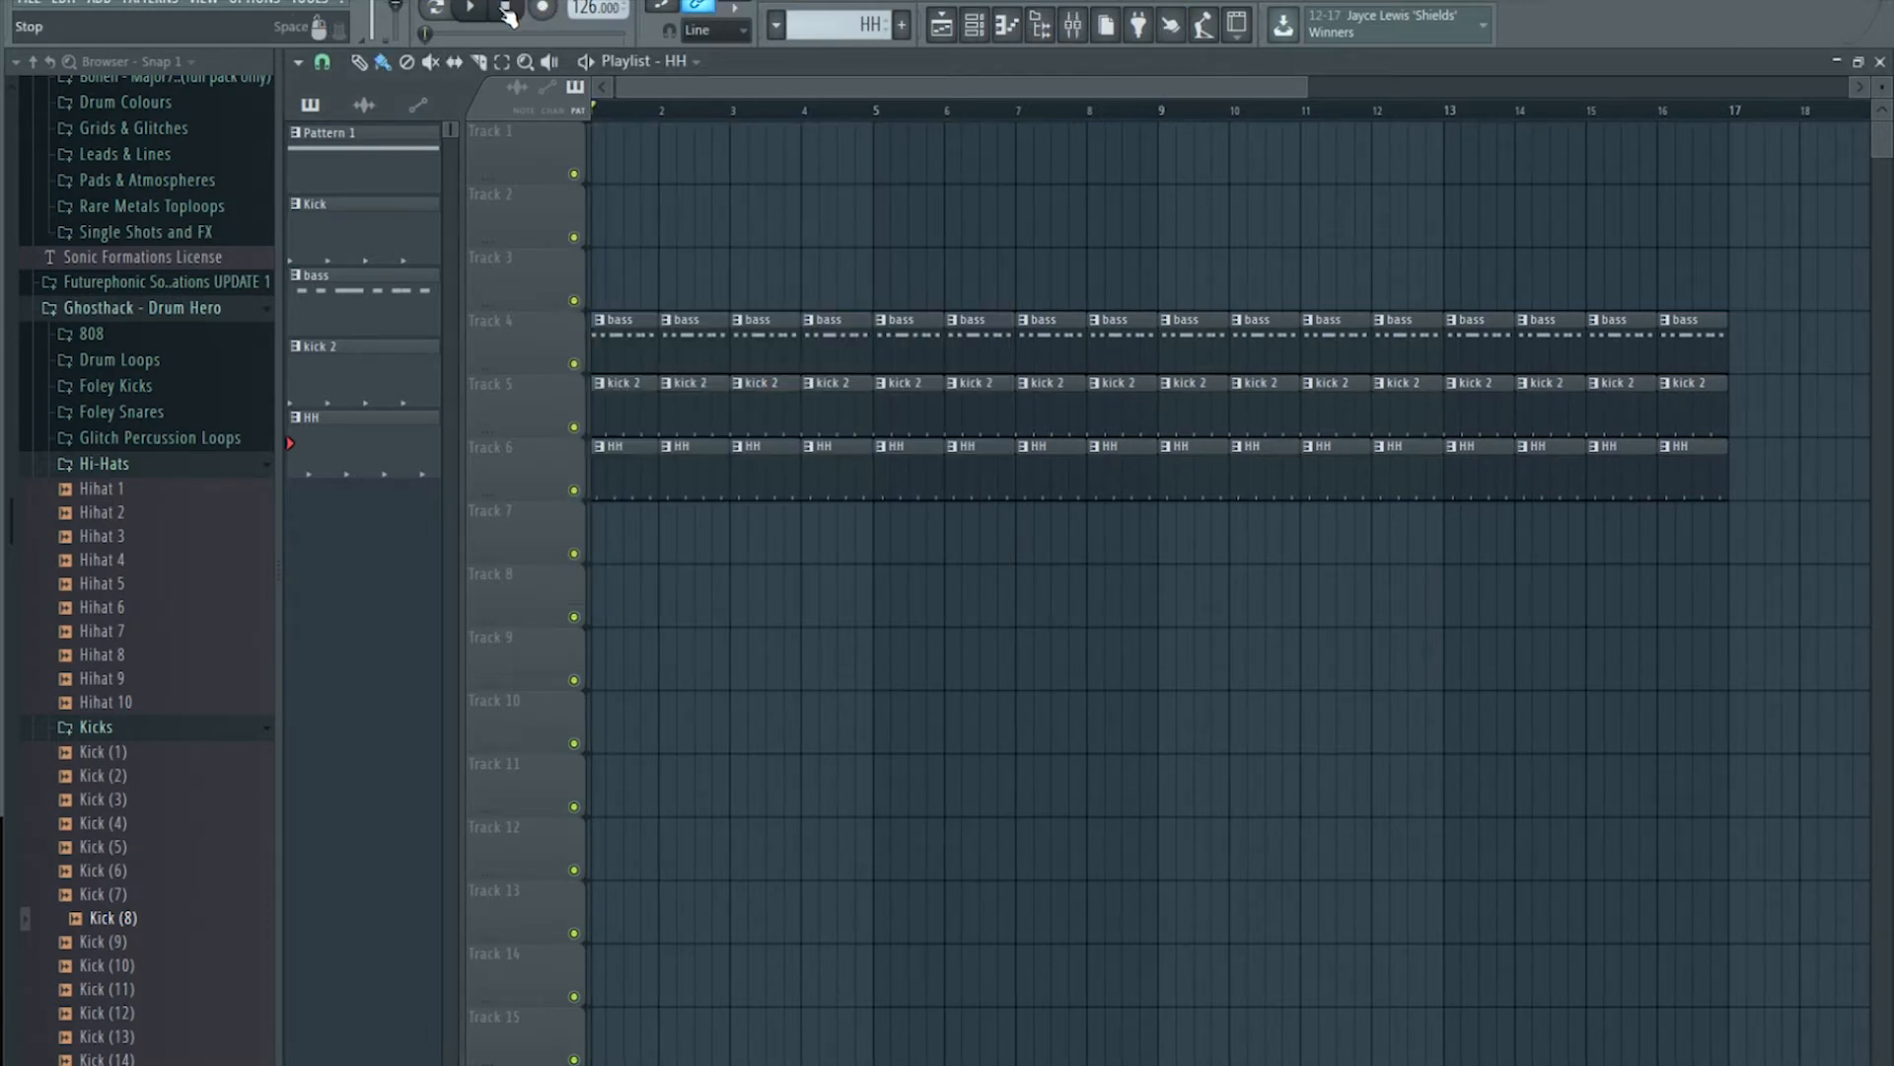
left_click(471, 8)
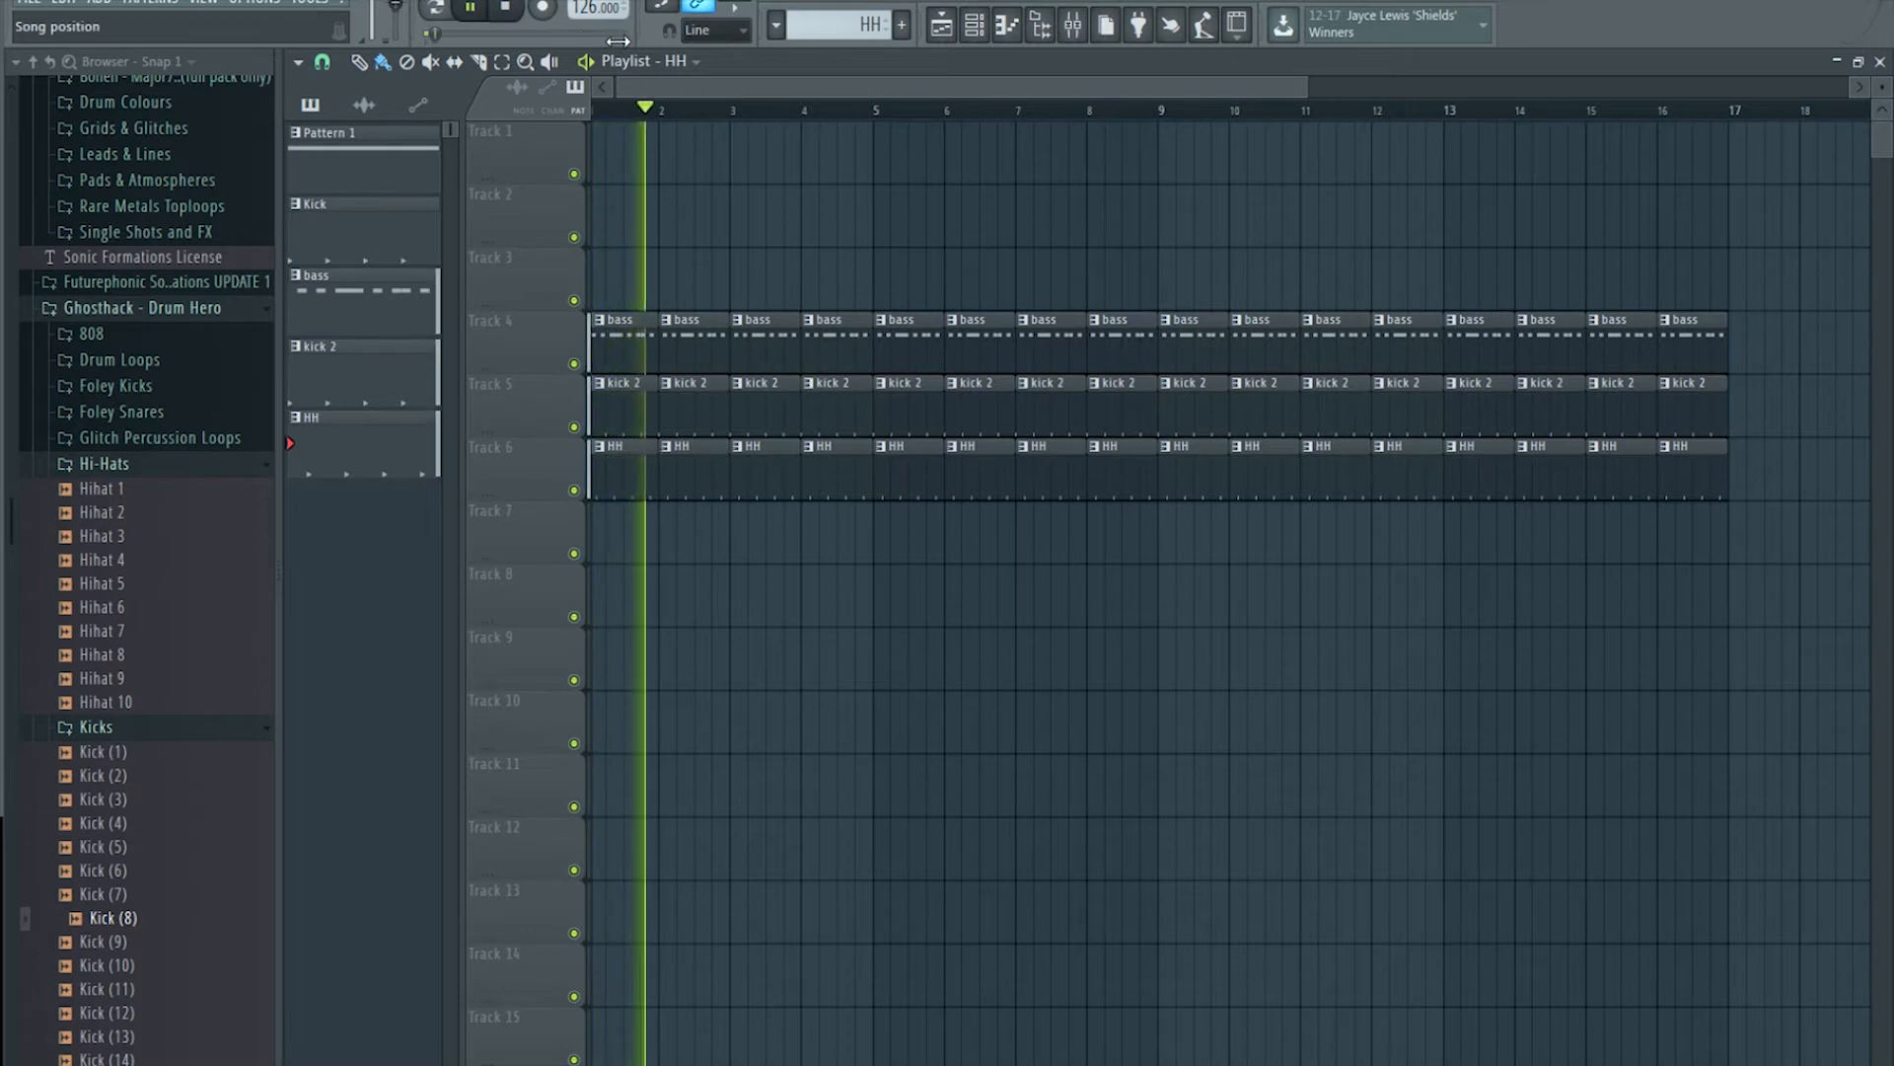
left_click(573, 490)
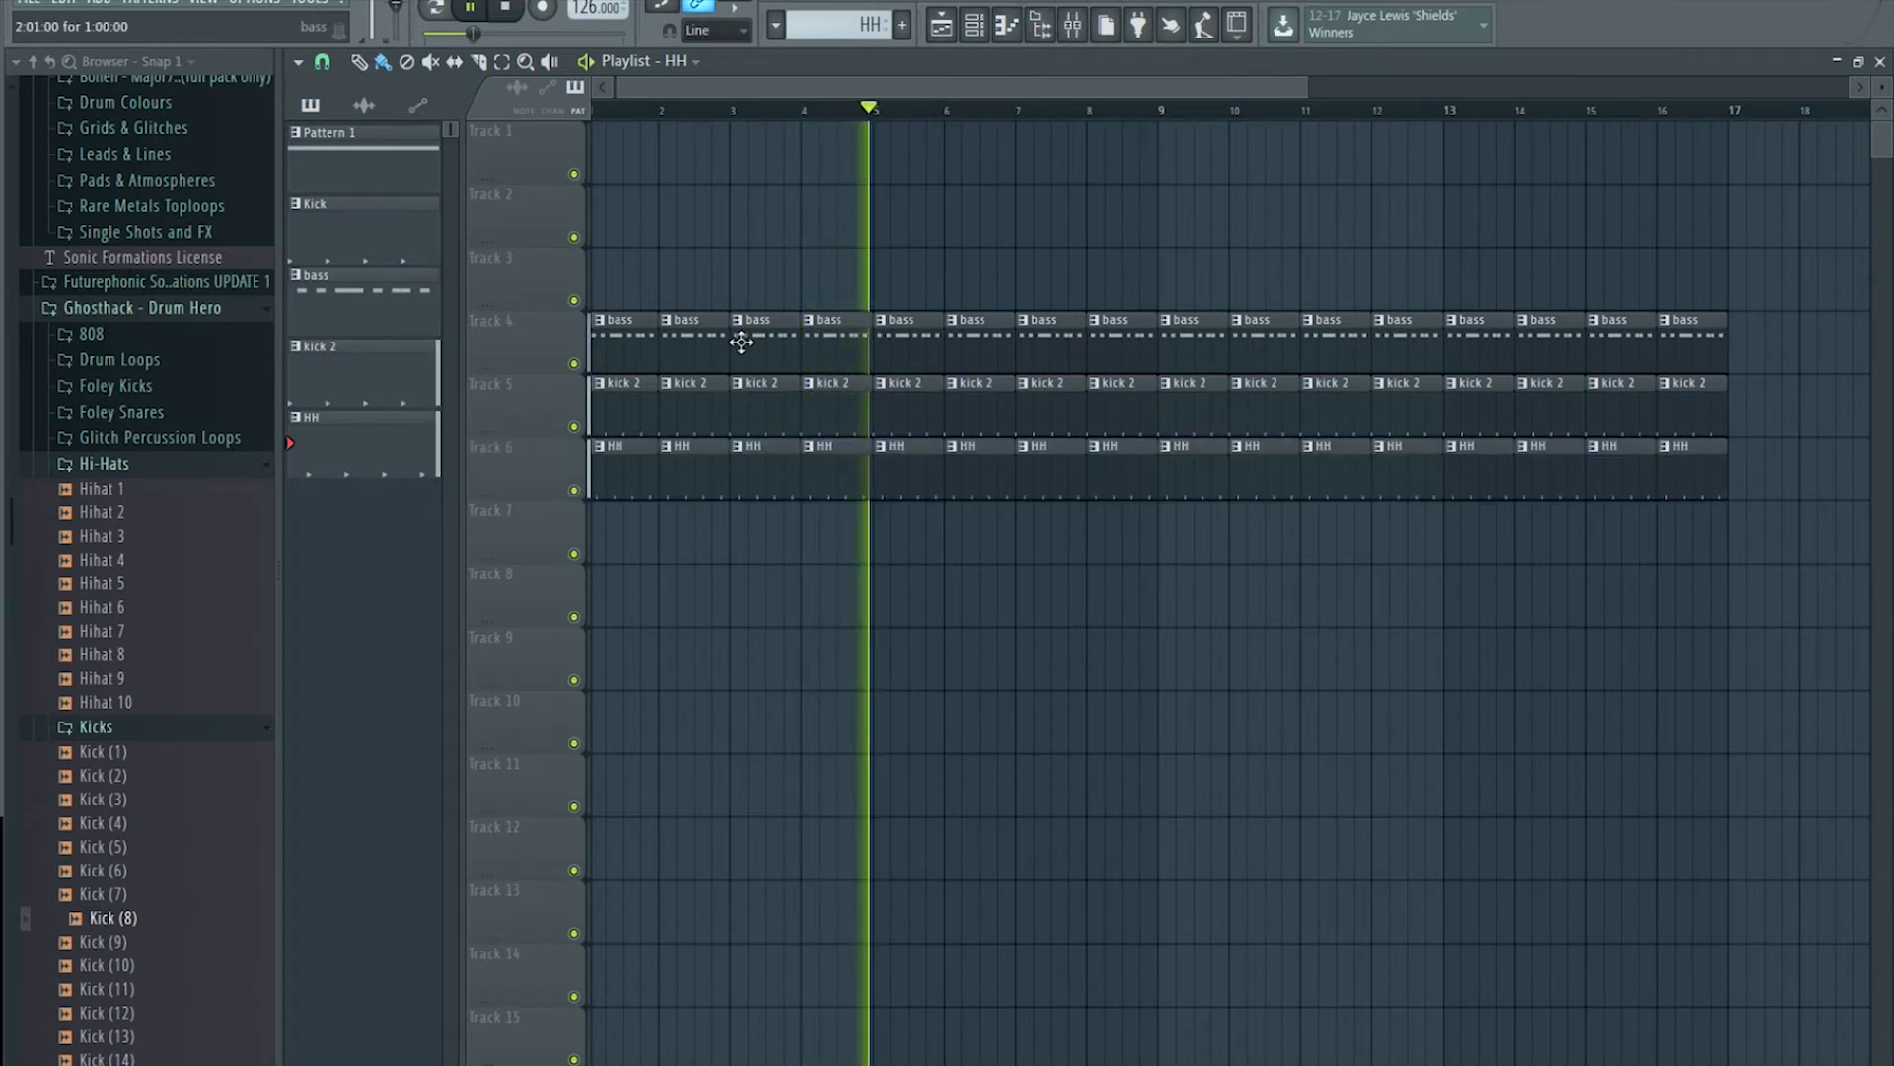
Step: Lower the Hihat 7 insert fader and drop its OrilRiver wet level to -17.38
left_click(1072, 26)
left_click_drag(1463, 596, 1464, 627)
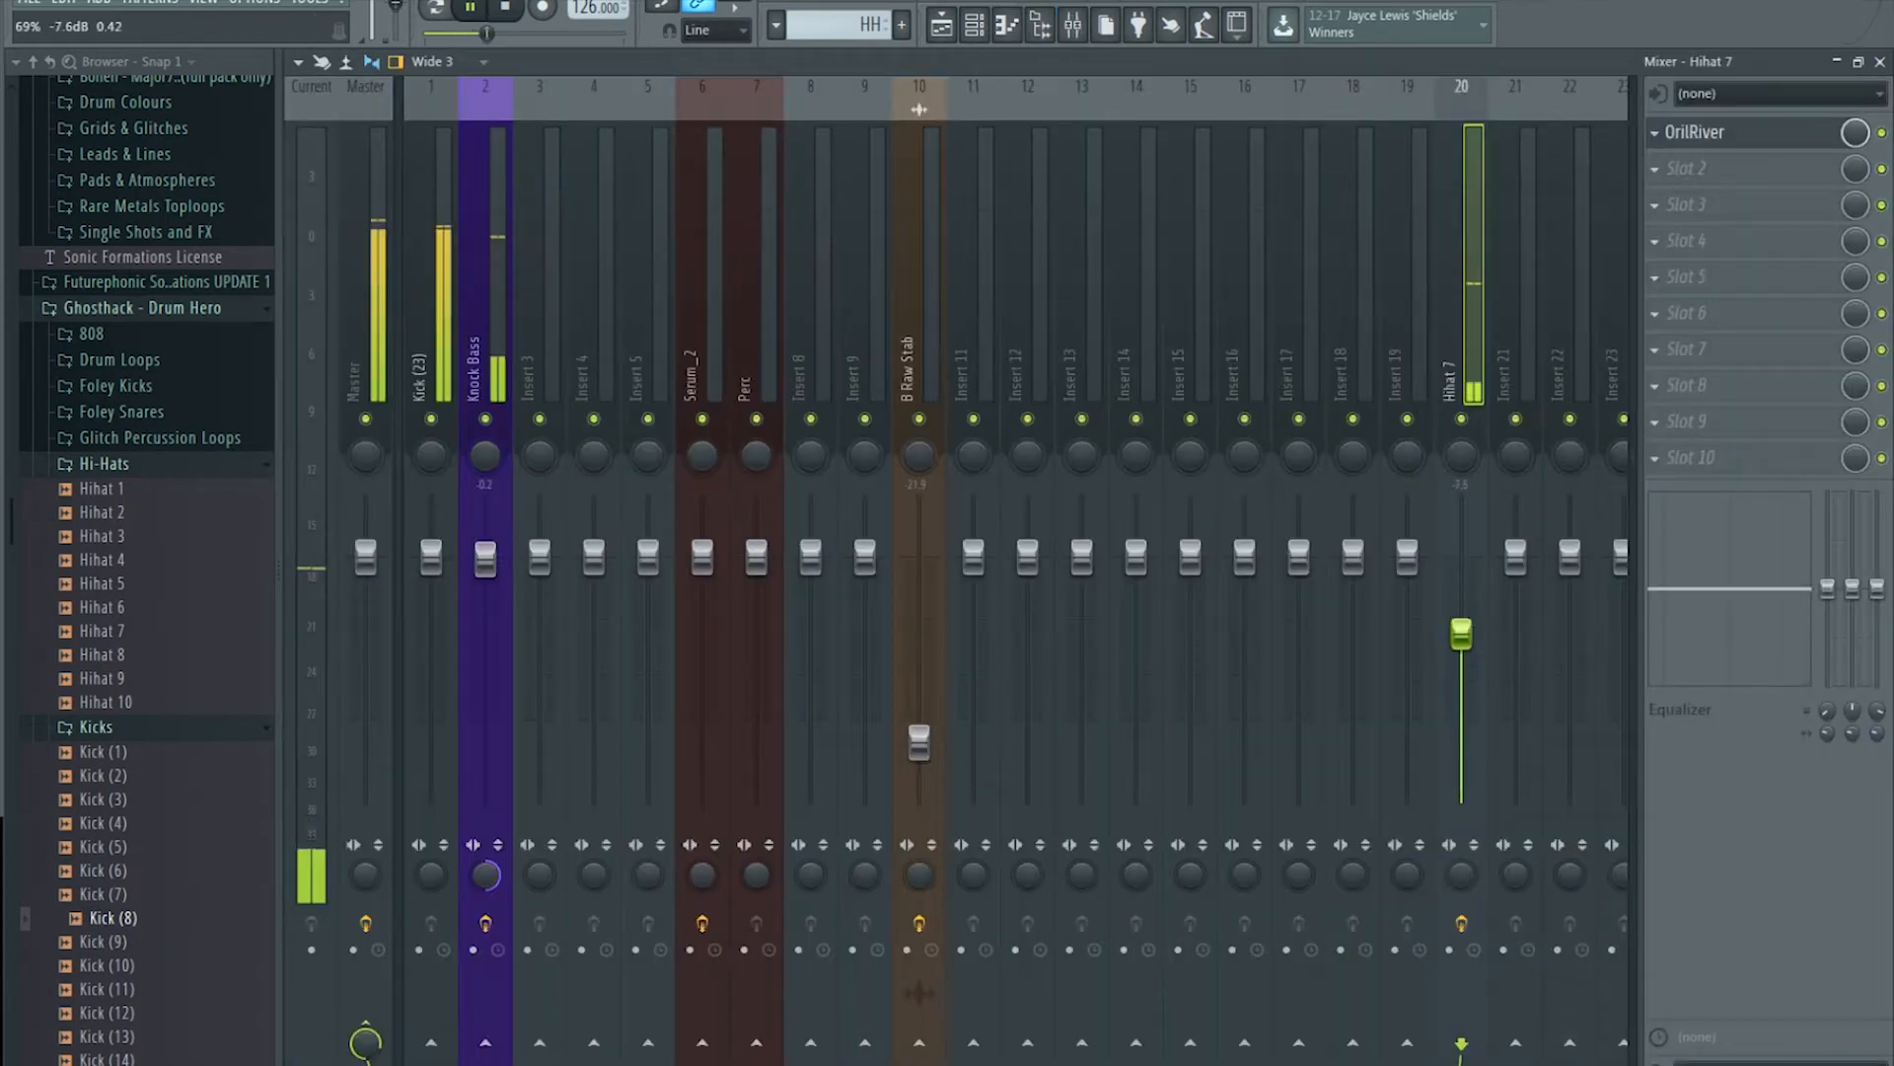
left_click(1812, 141)
left_click_drag(1444, 507, 1444, 534)
left_click(940, 23)
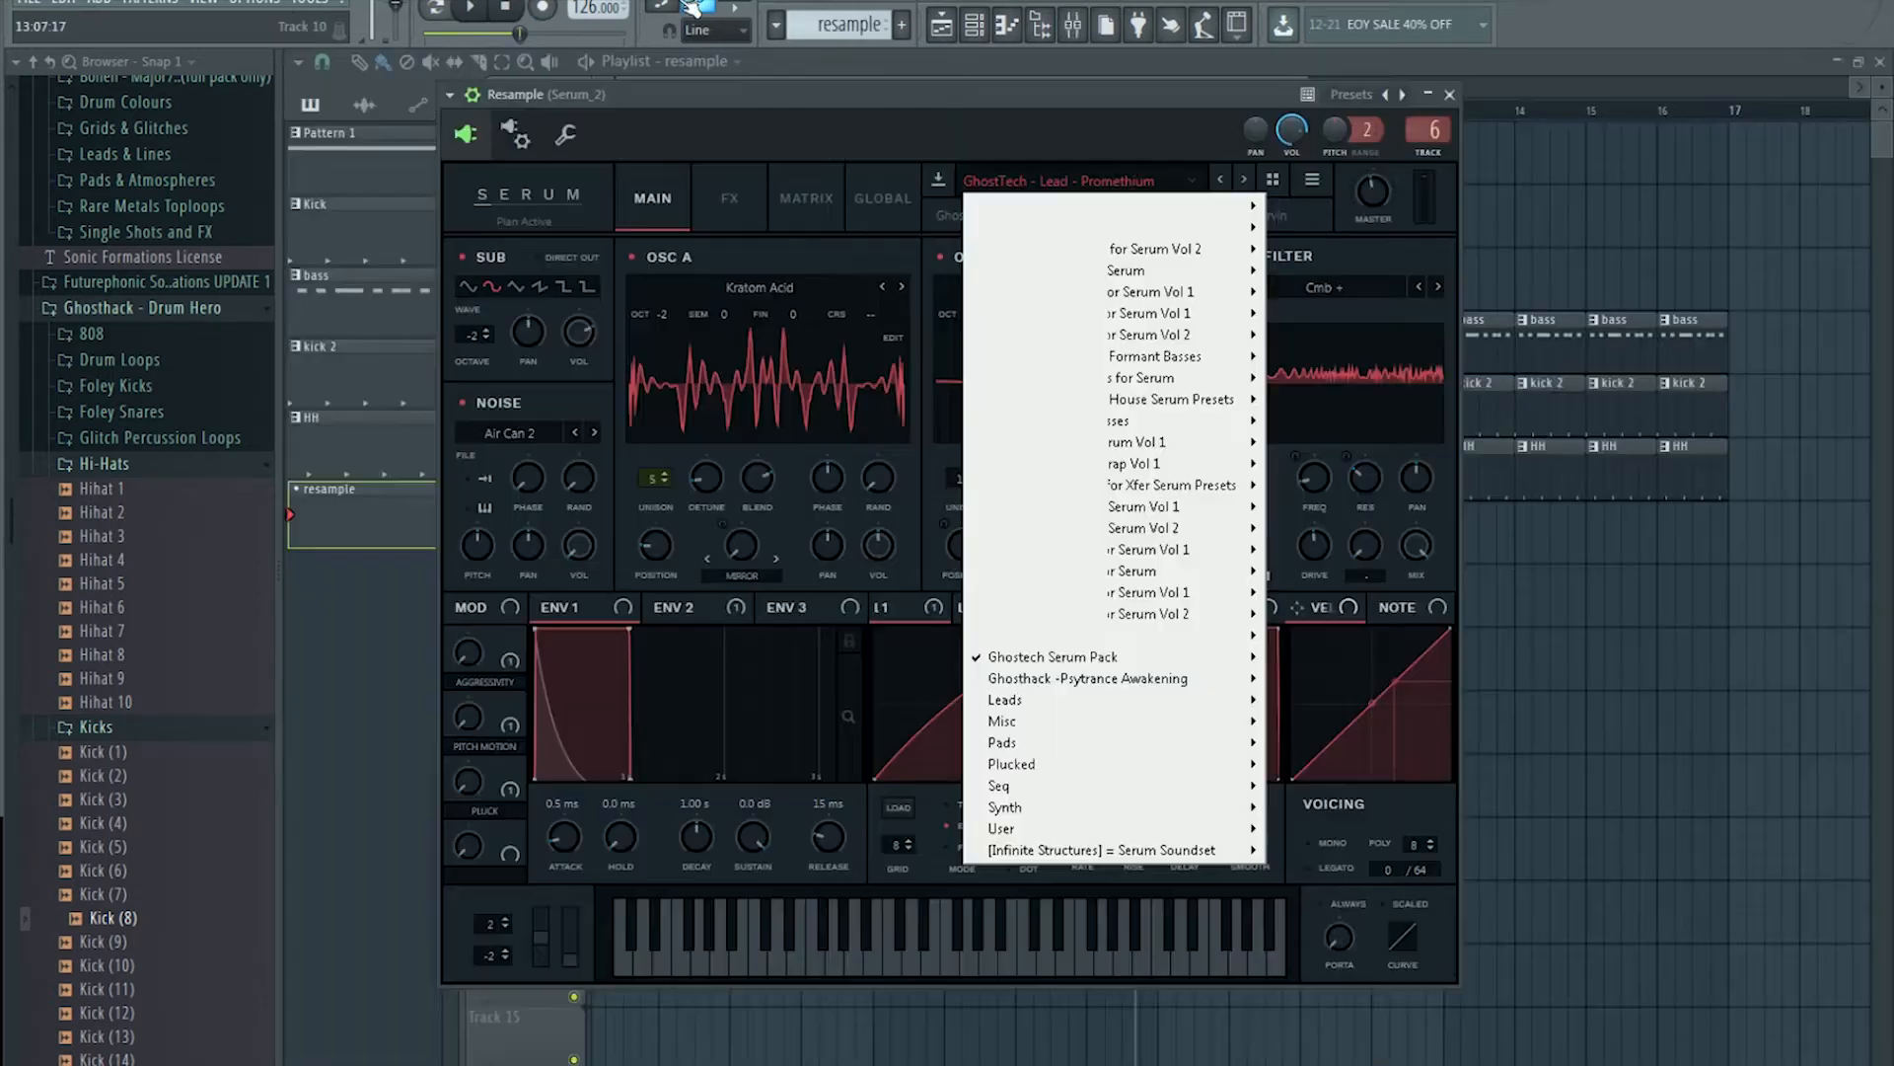
Step: Load the GhostTech - Lead - The Fish preset into the Resample channel's Serum
left_click(1011, 185)
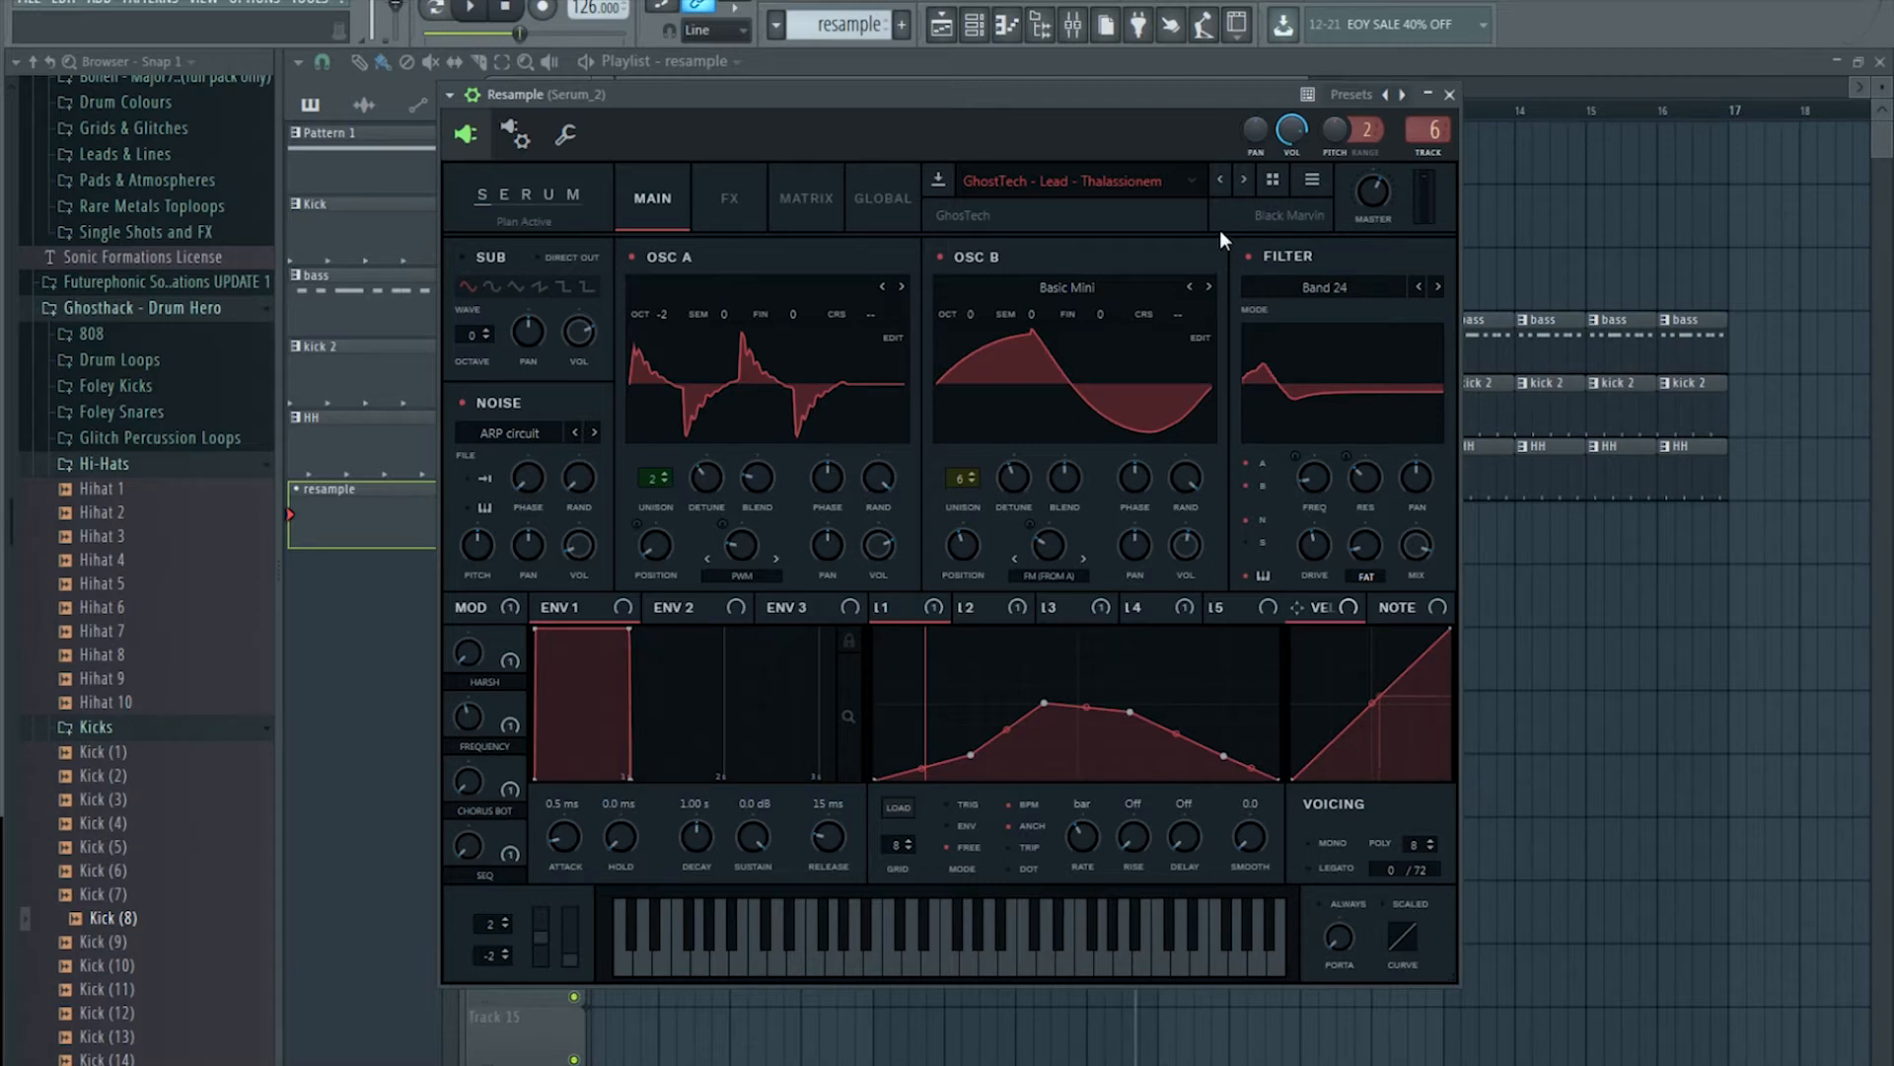
left_click(1244, 182)
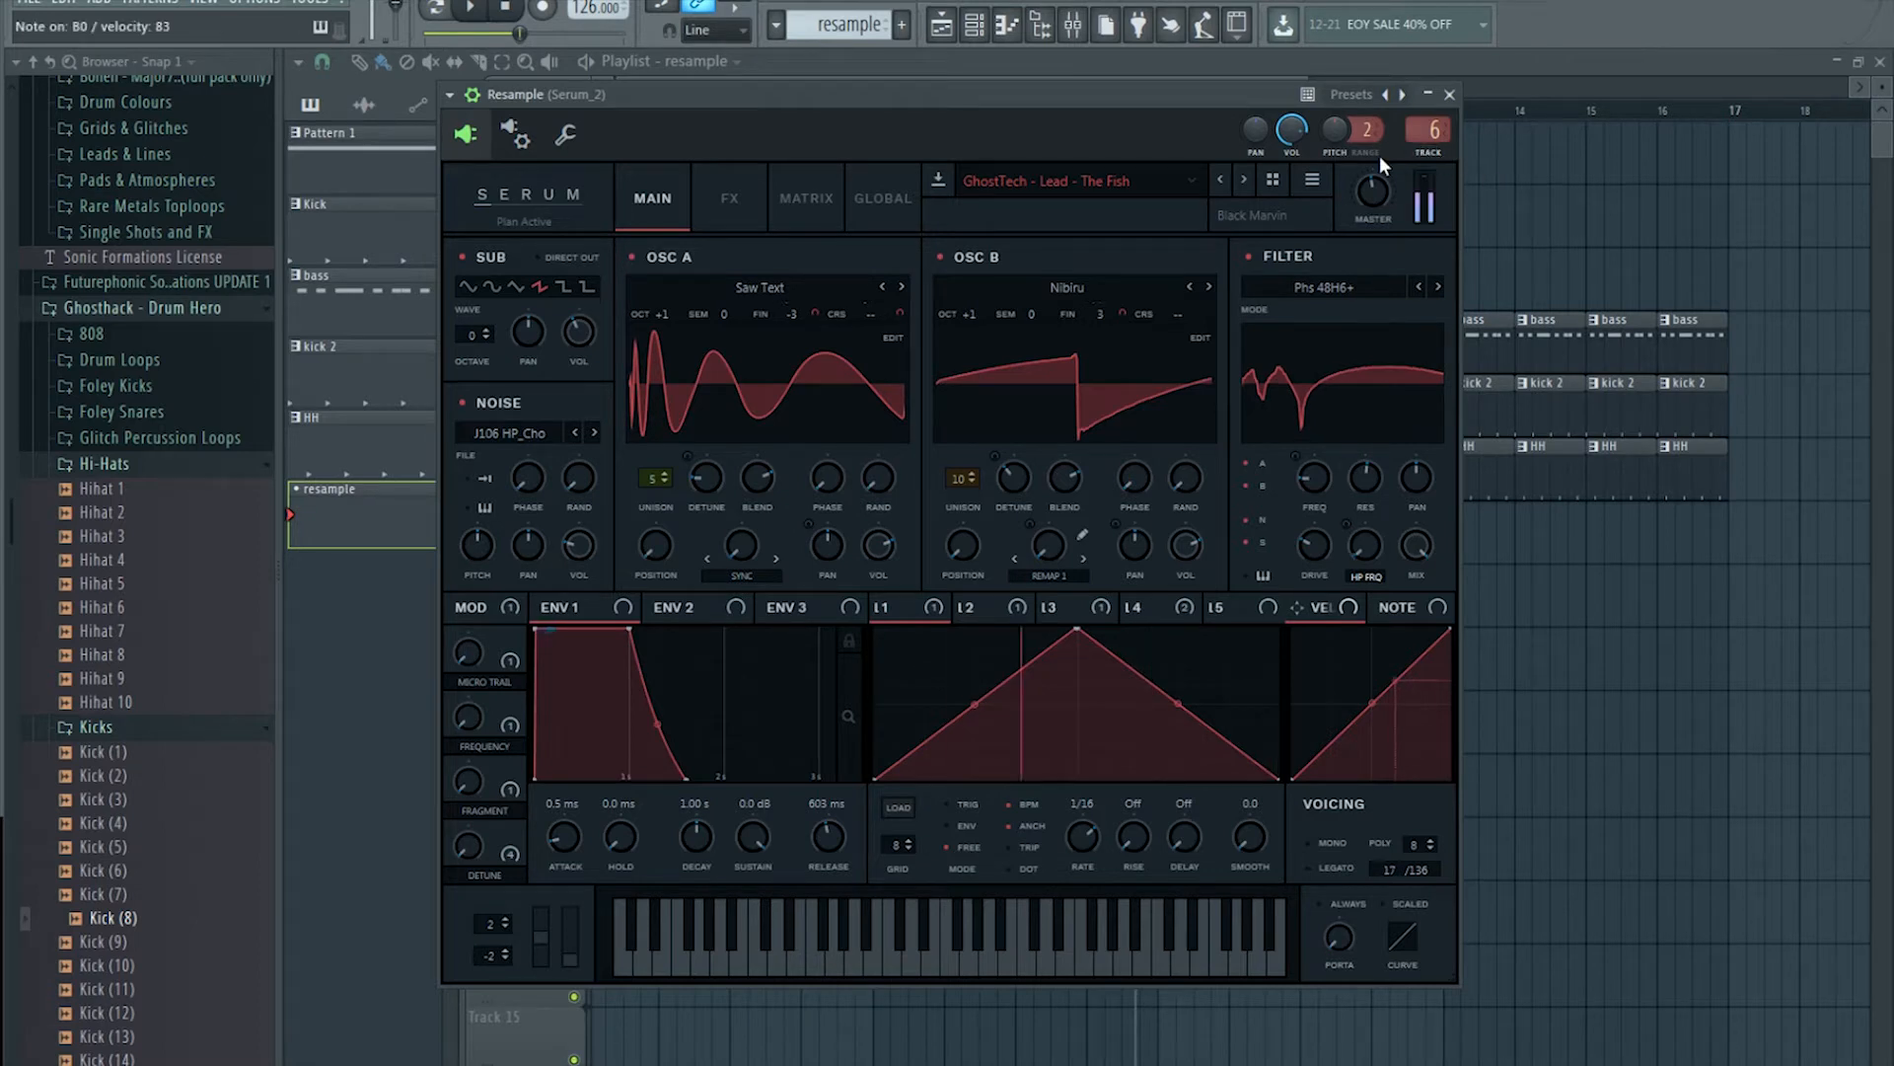
left_click(979, 42)
Step: Write a B0 note in the Resample pattern and place its clip at bar 1 of Track 2
right_click(707, 266)
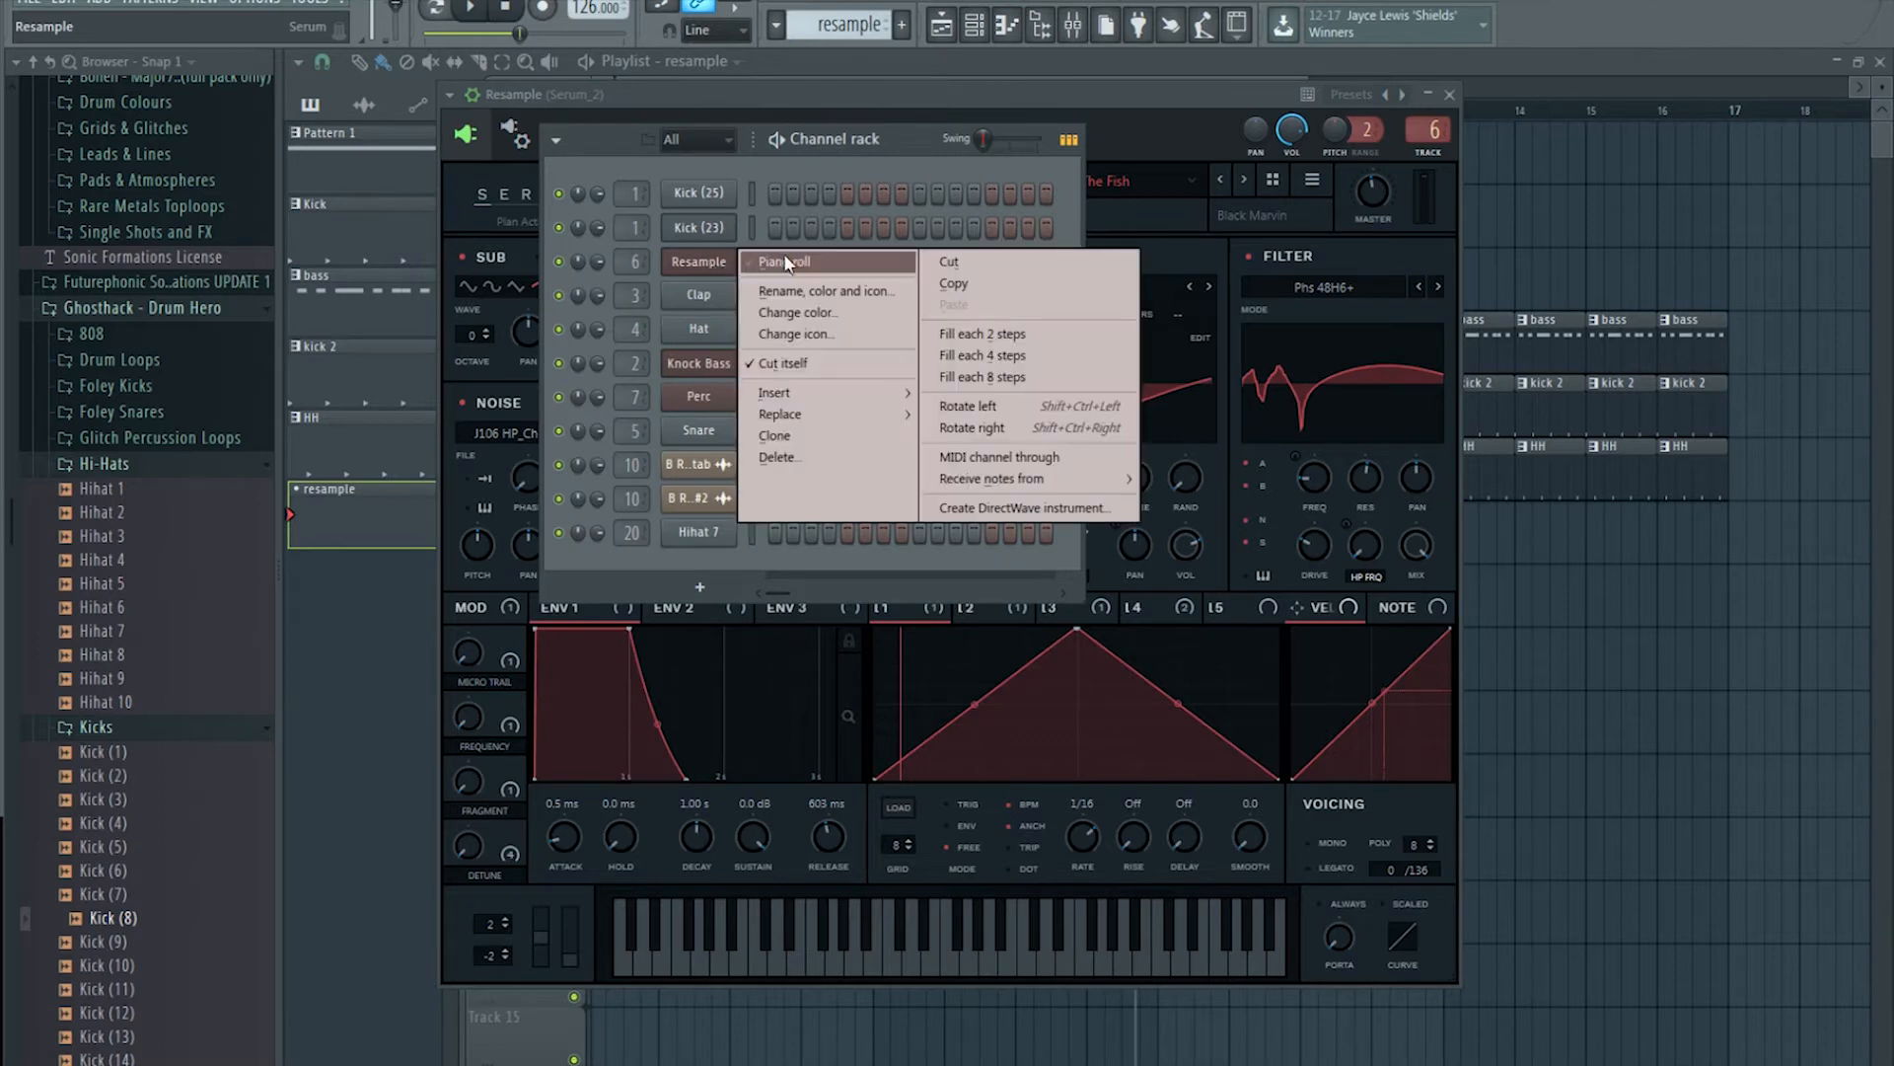
left_click(744, 276)
scroll(477, 563, "down", 10)
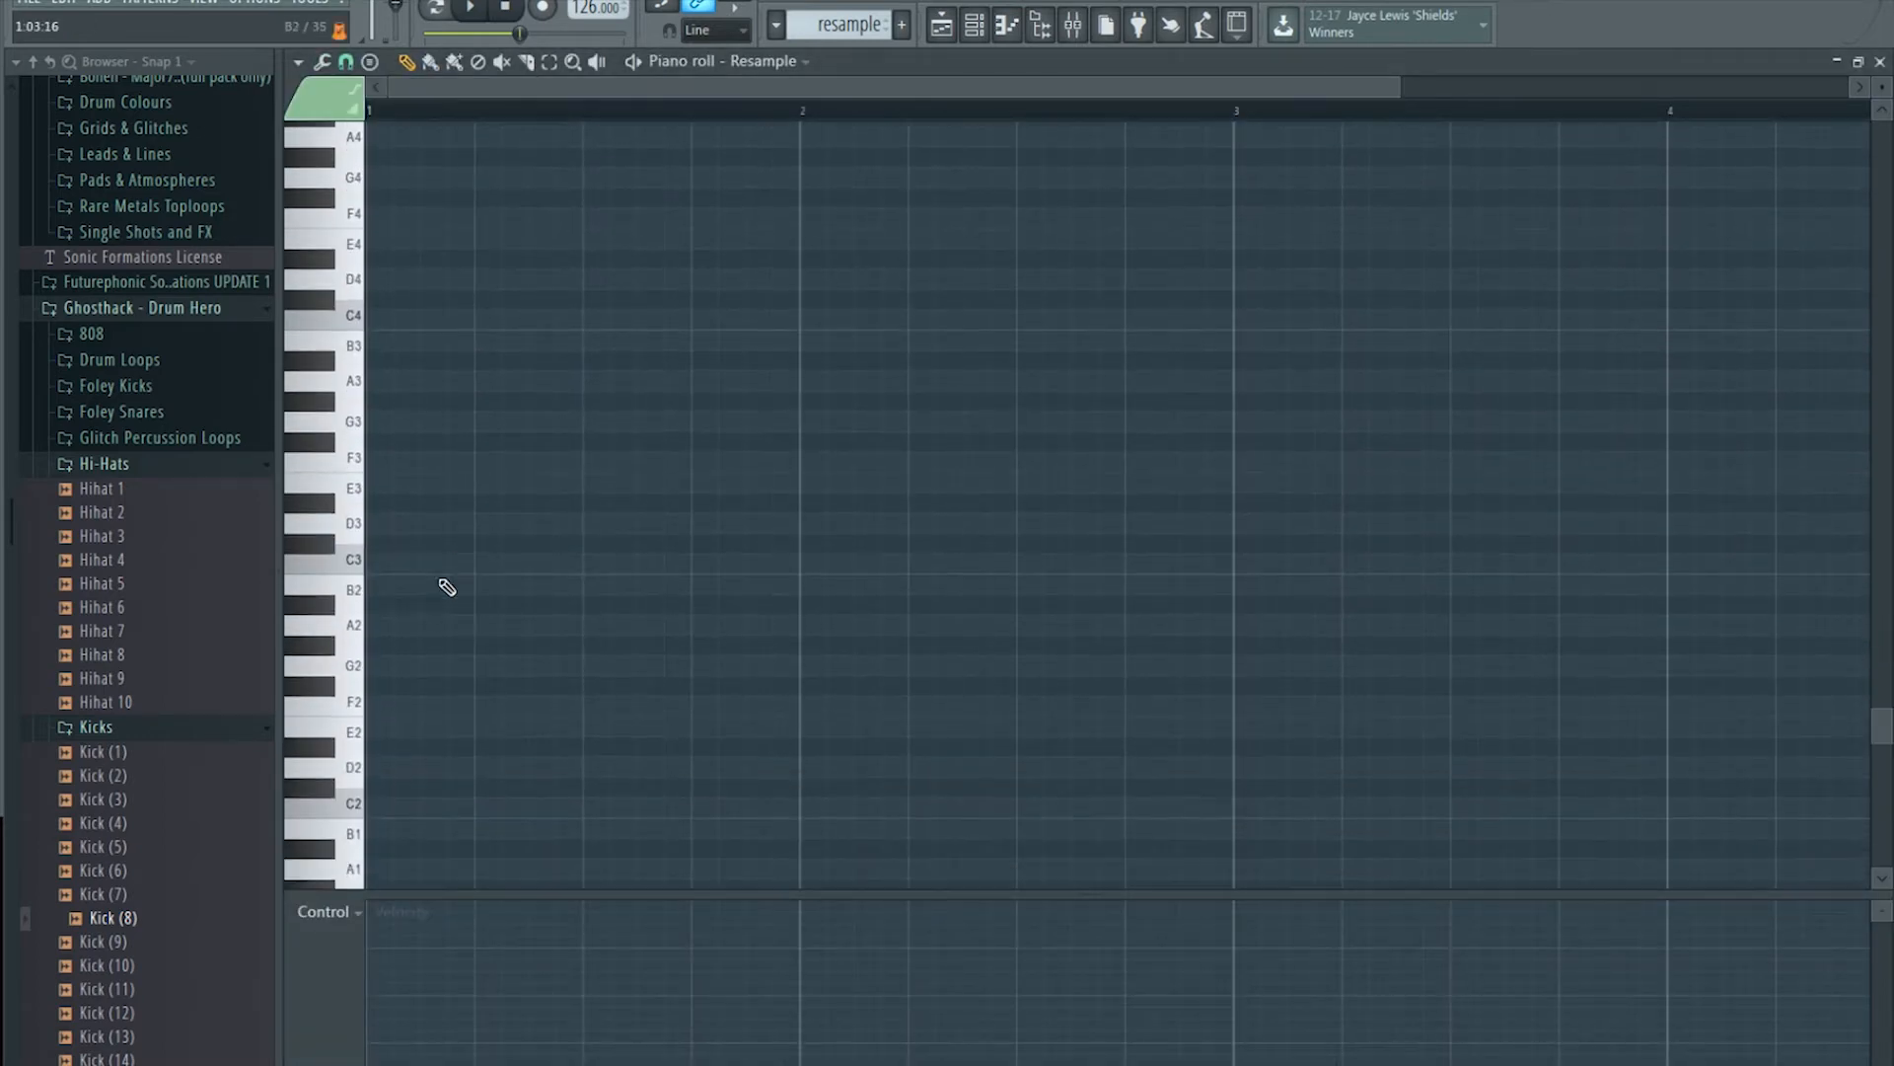
left_click(411, 655)
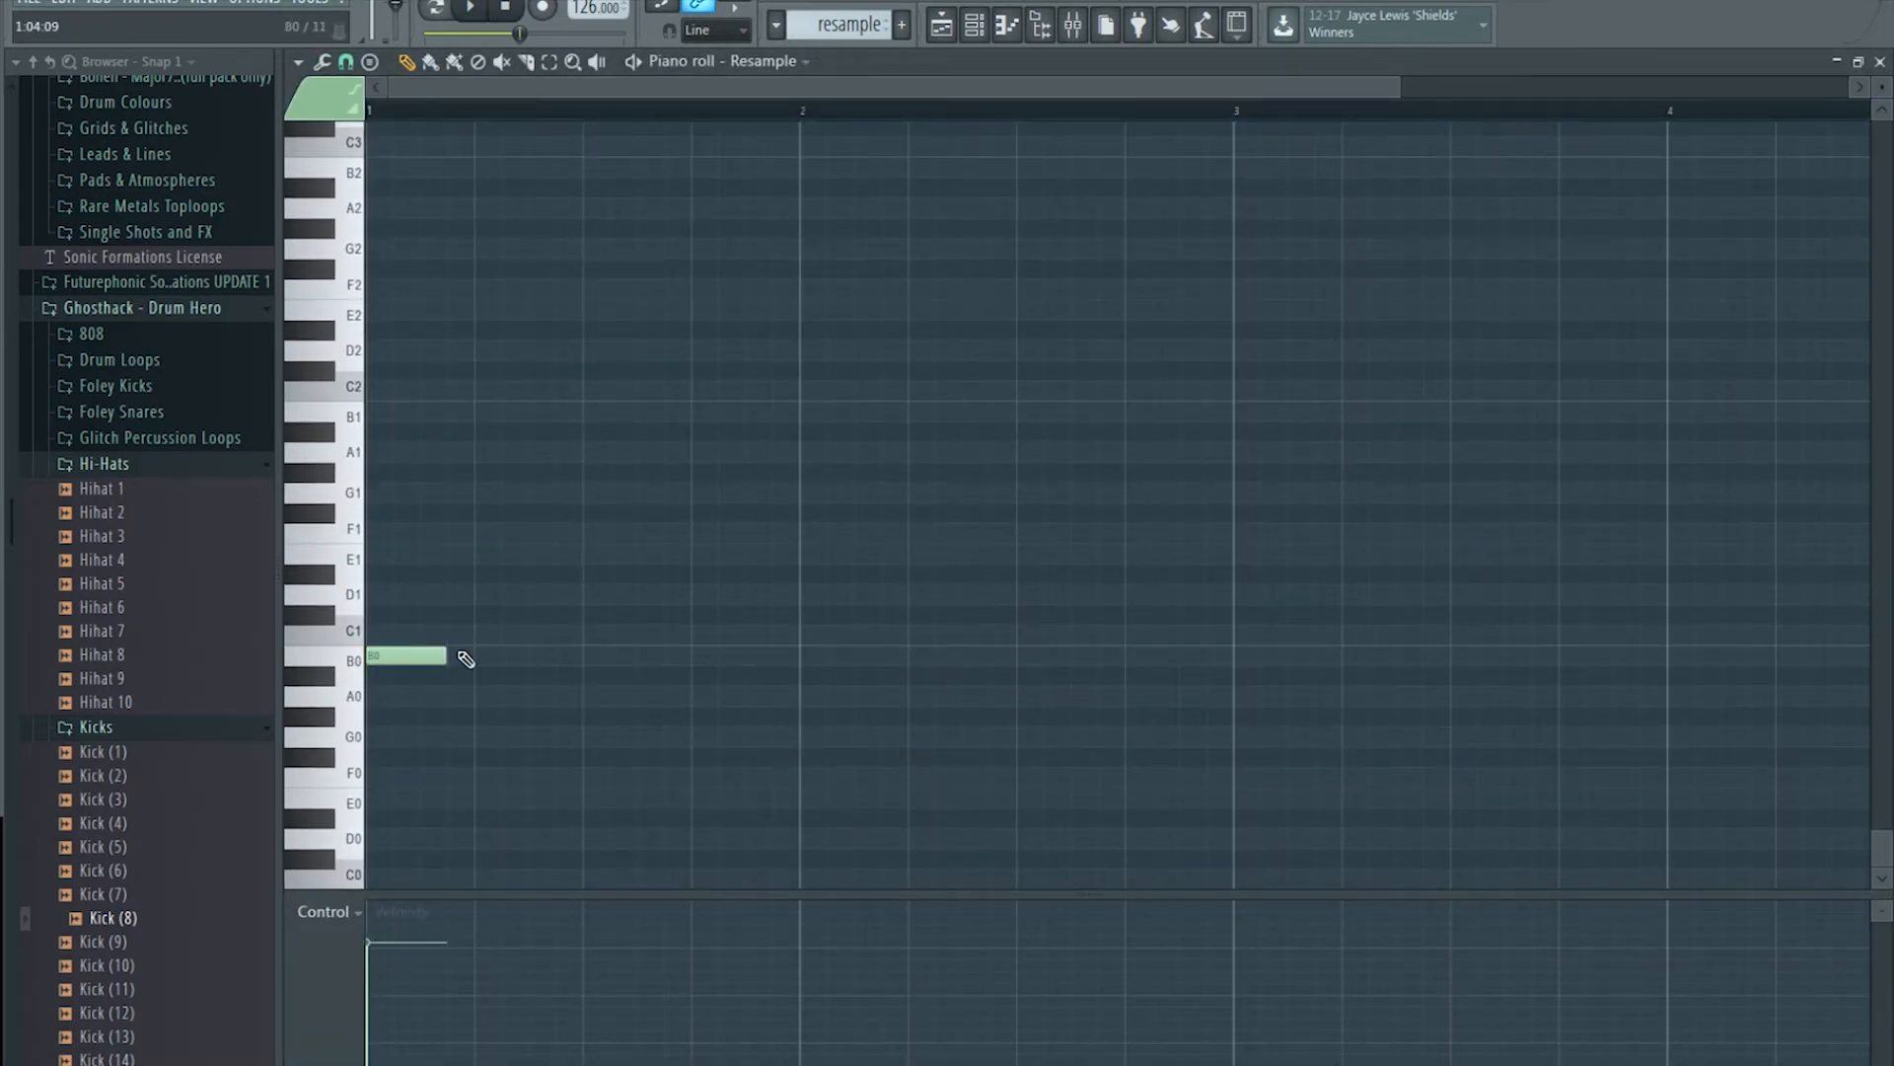
left_click(941, 25)
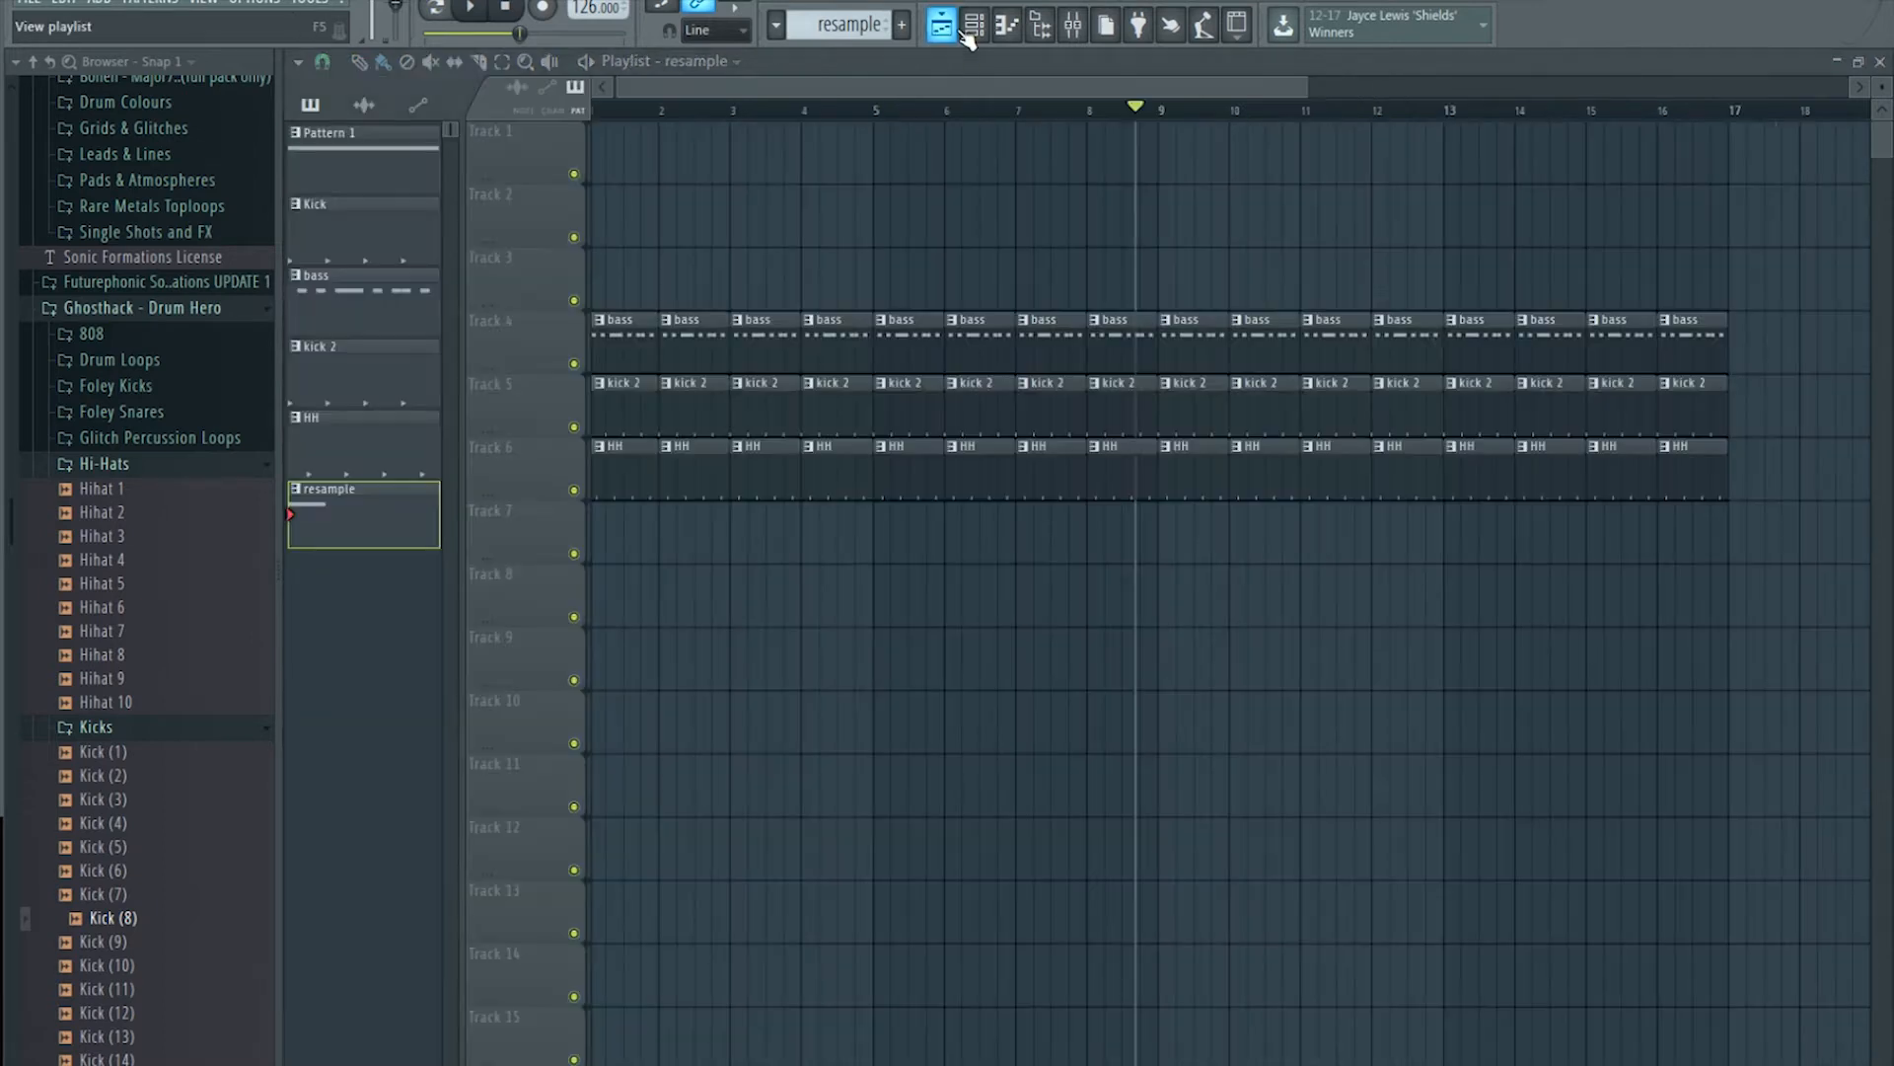
left_click_drag(822, 202, 626, 233)
Step: Audition the resample clip, then open the Resample channel's Serum synth
left_click(1072, 27)
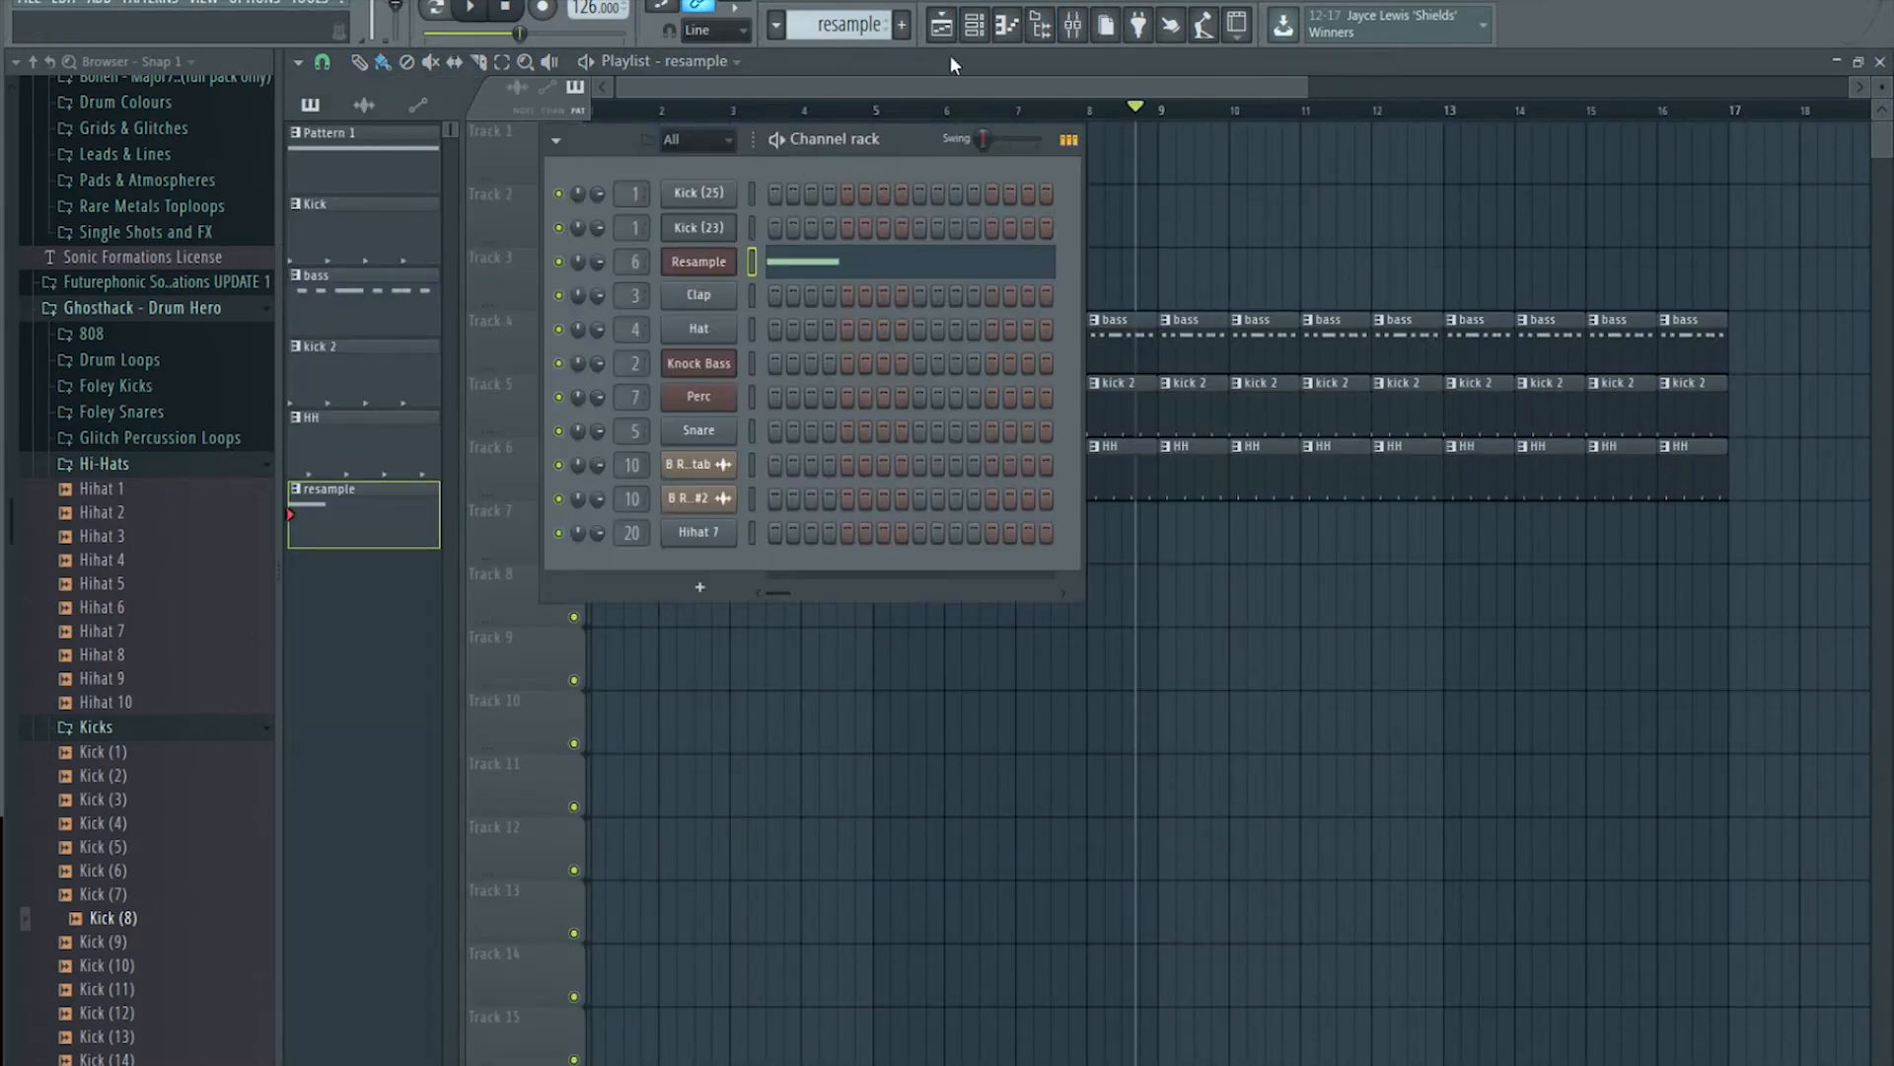
left_click(882, 91)
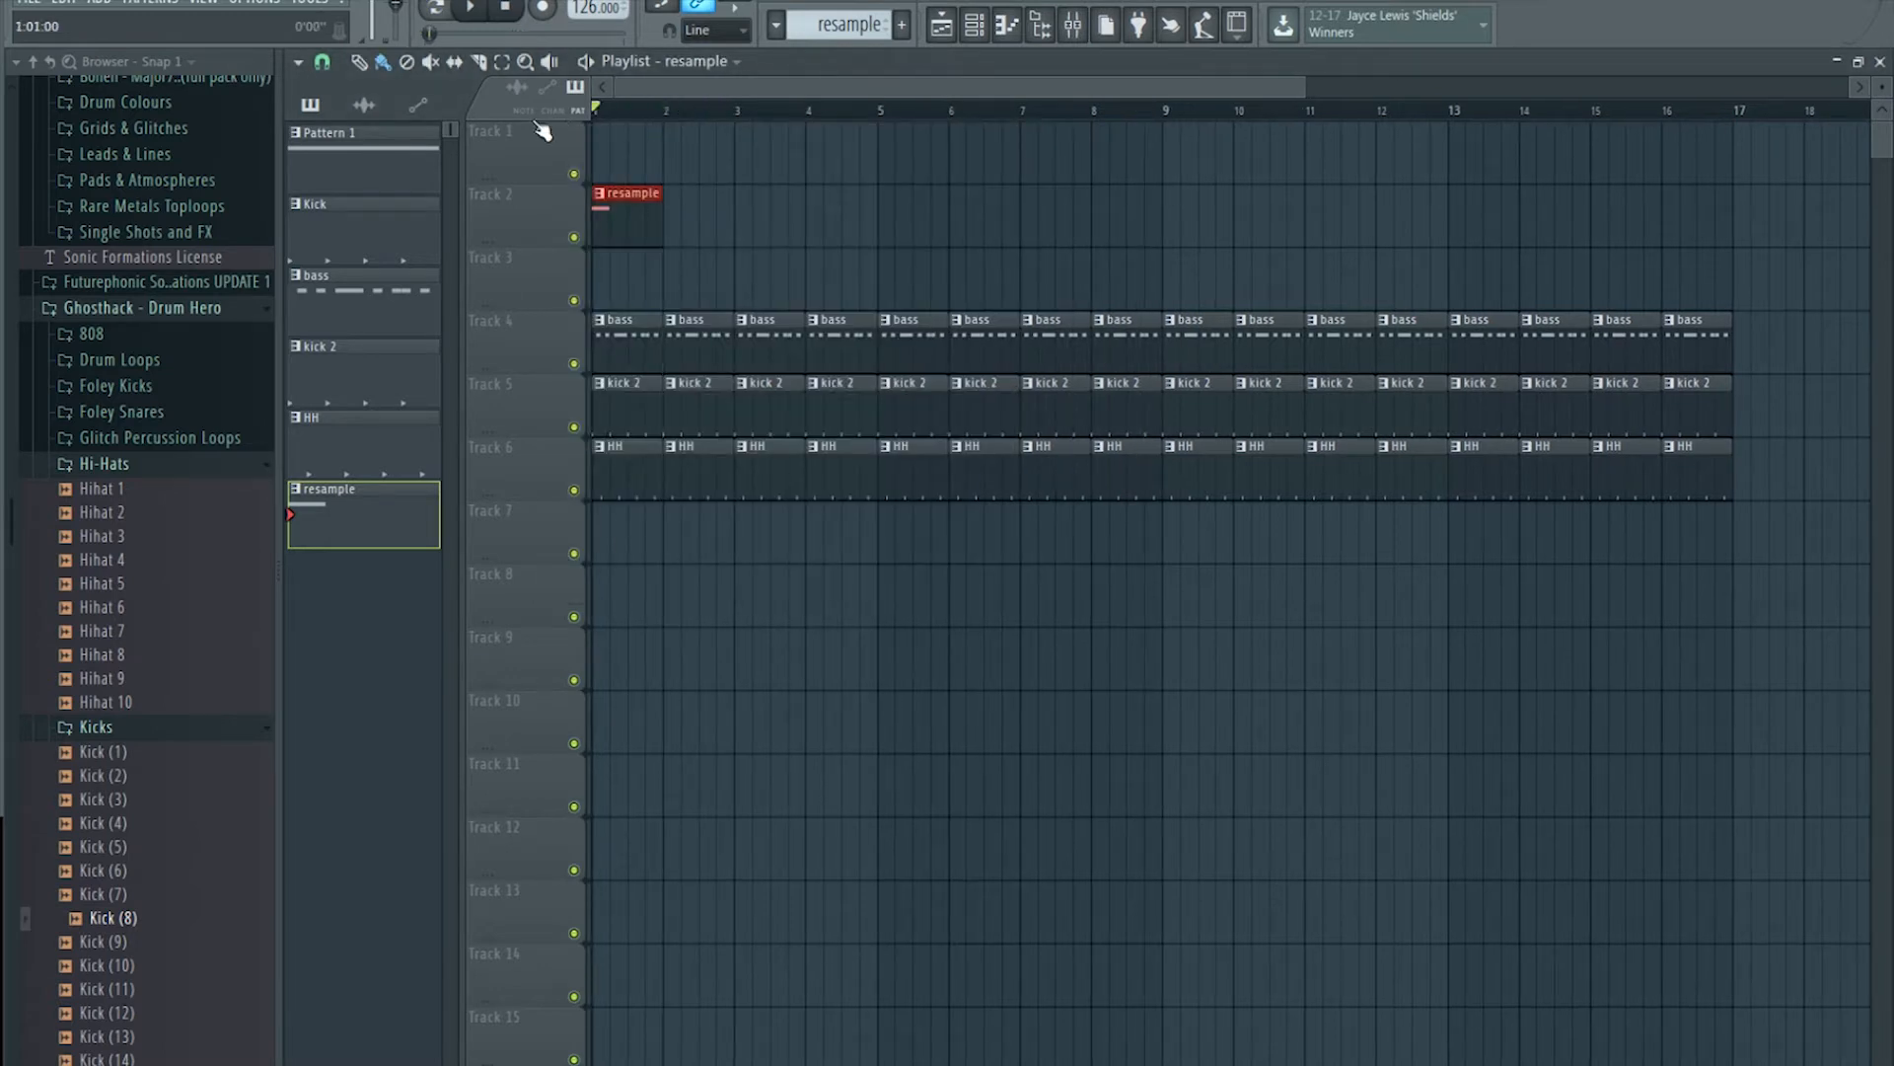
double_click(632, 194)
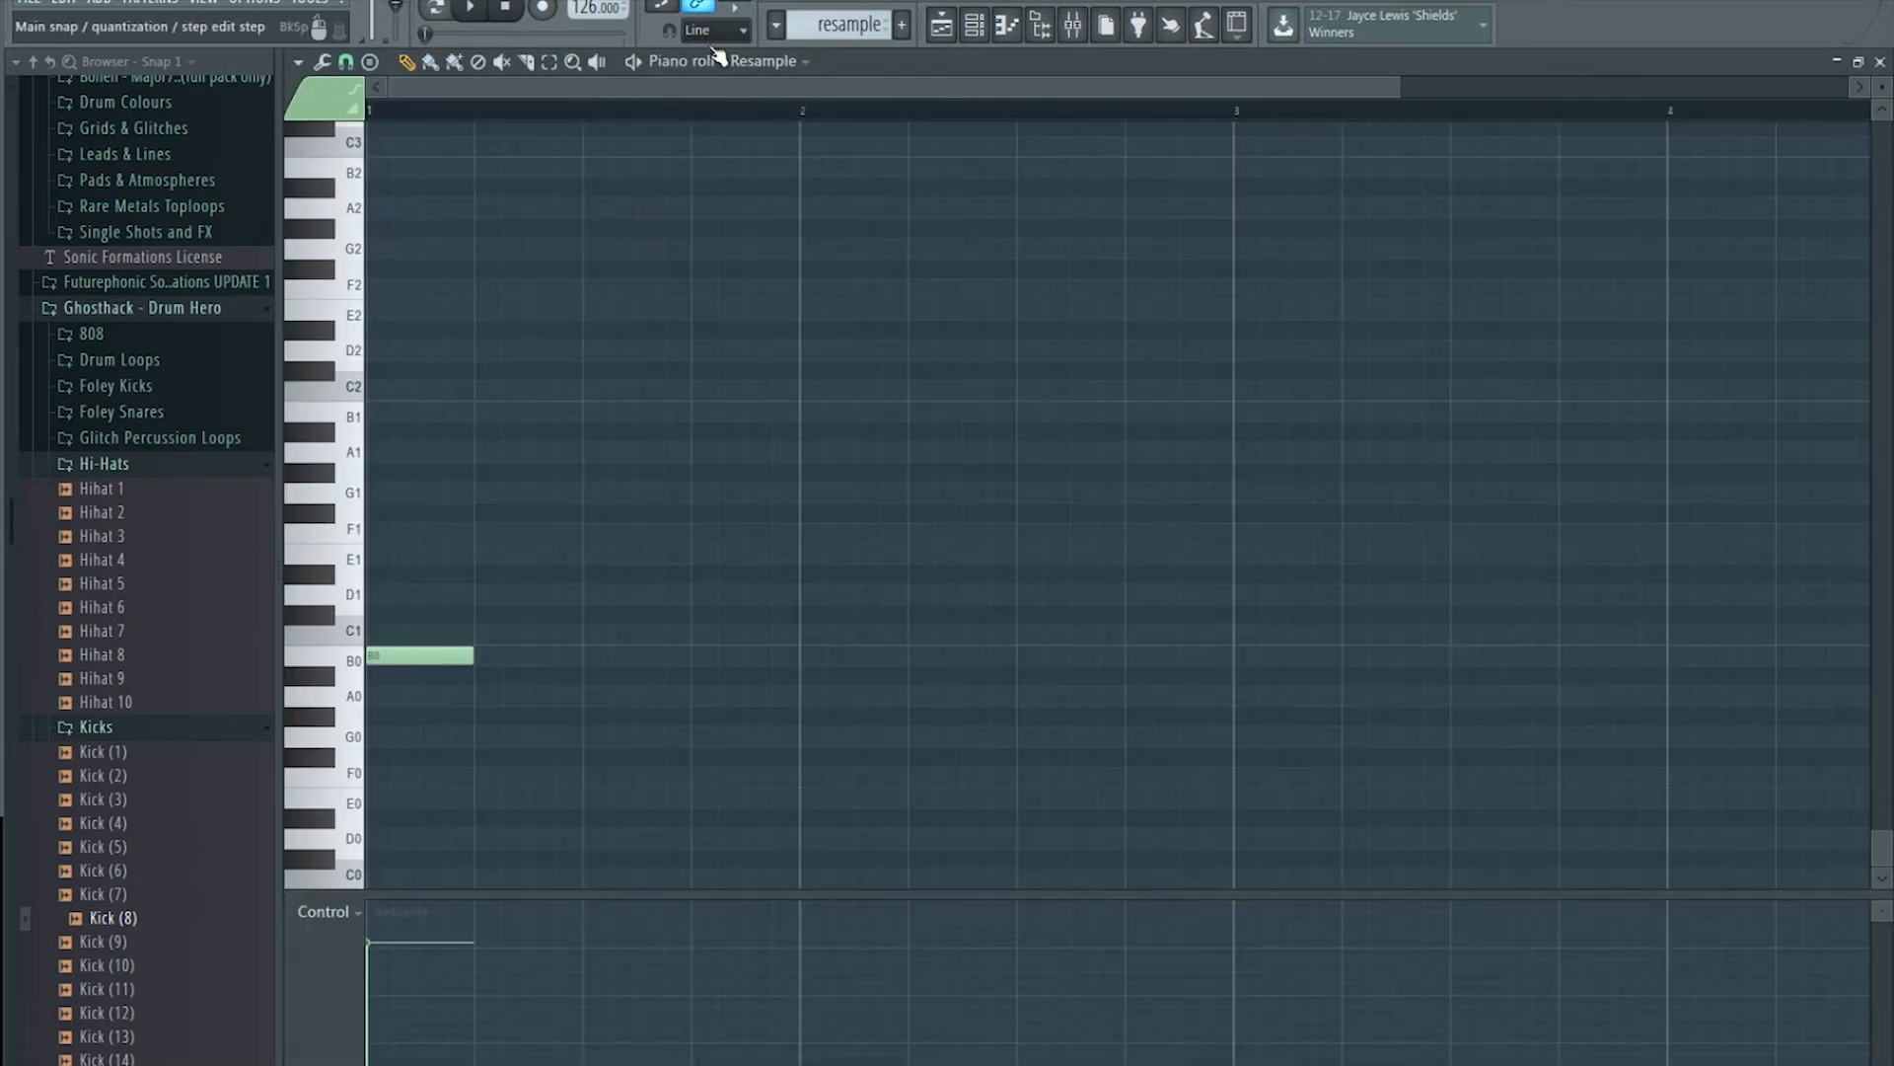
left_click(471, 9)
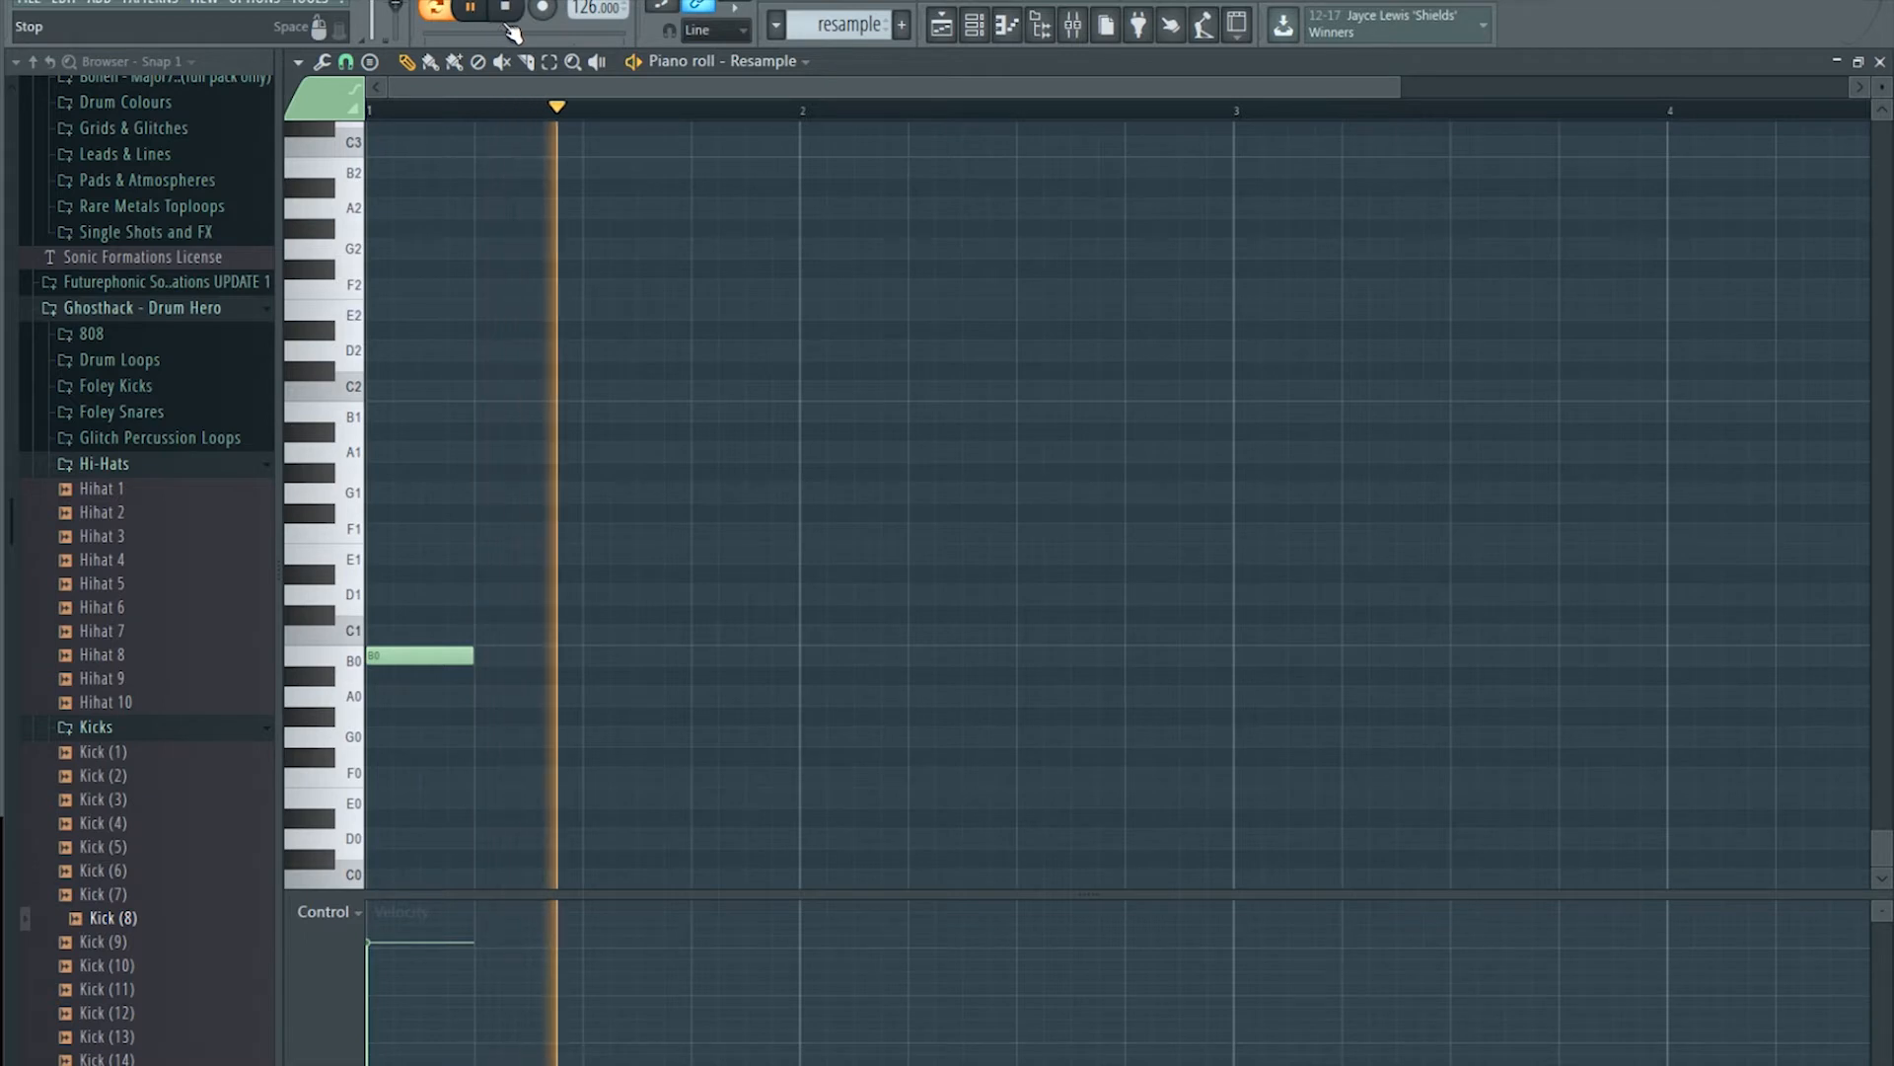
left_click(499, 20)
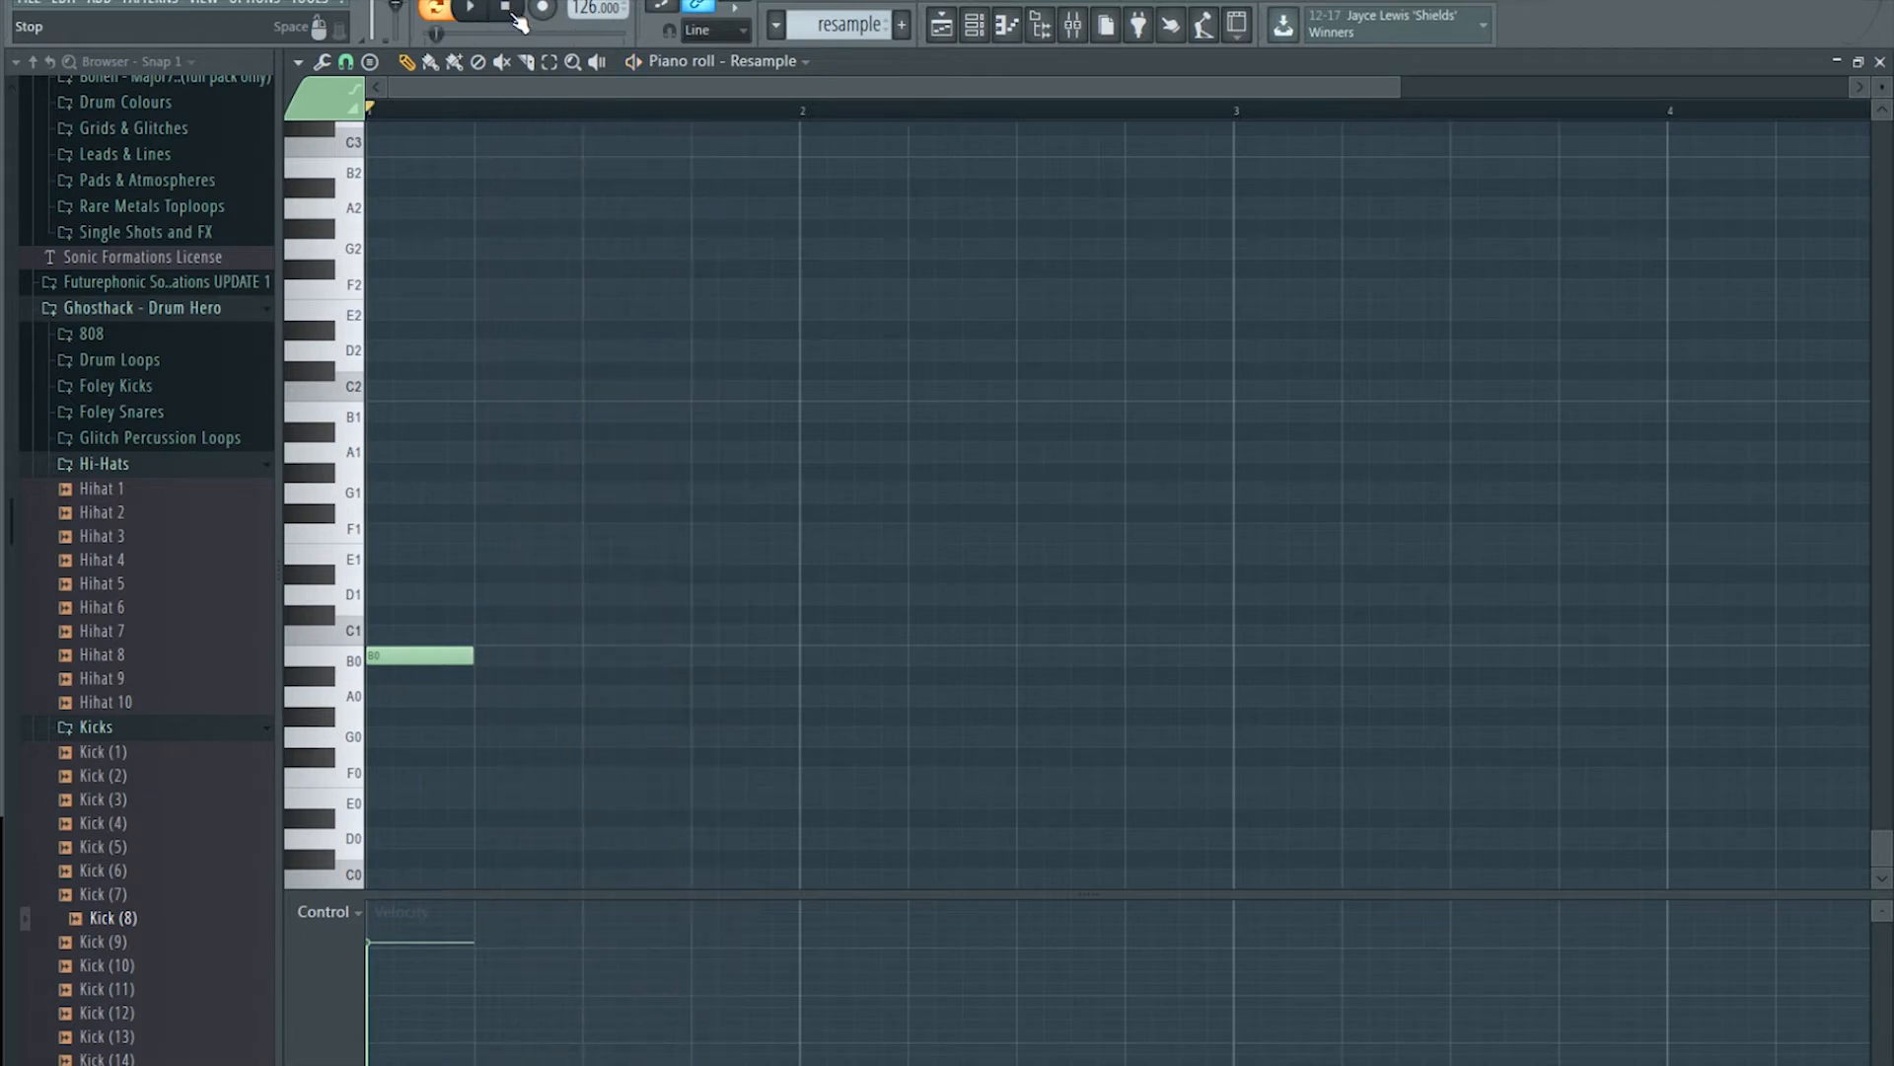
left_click(974, 26)
left_click(702, 268)
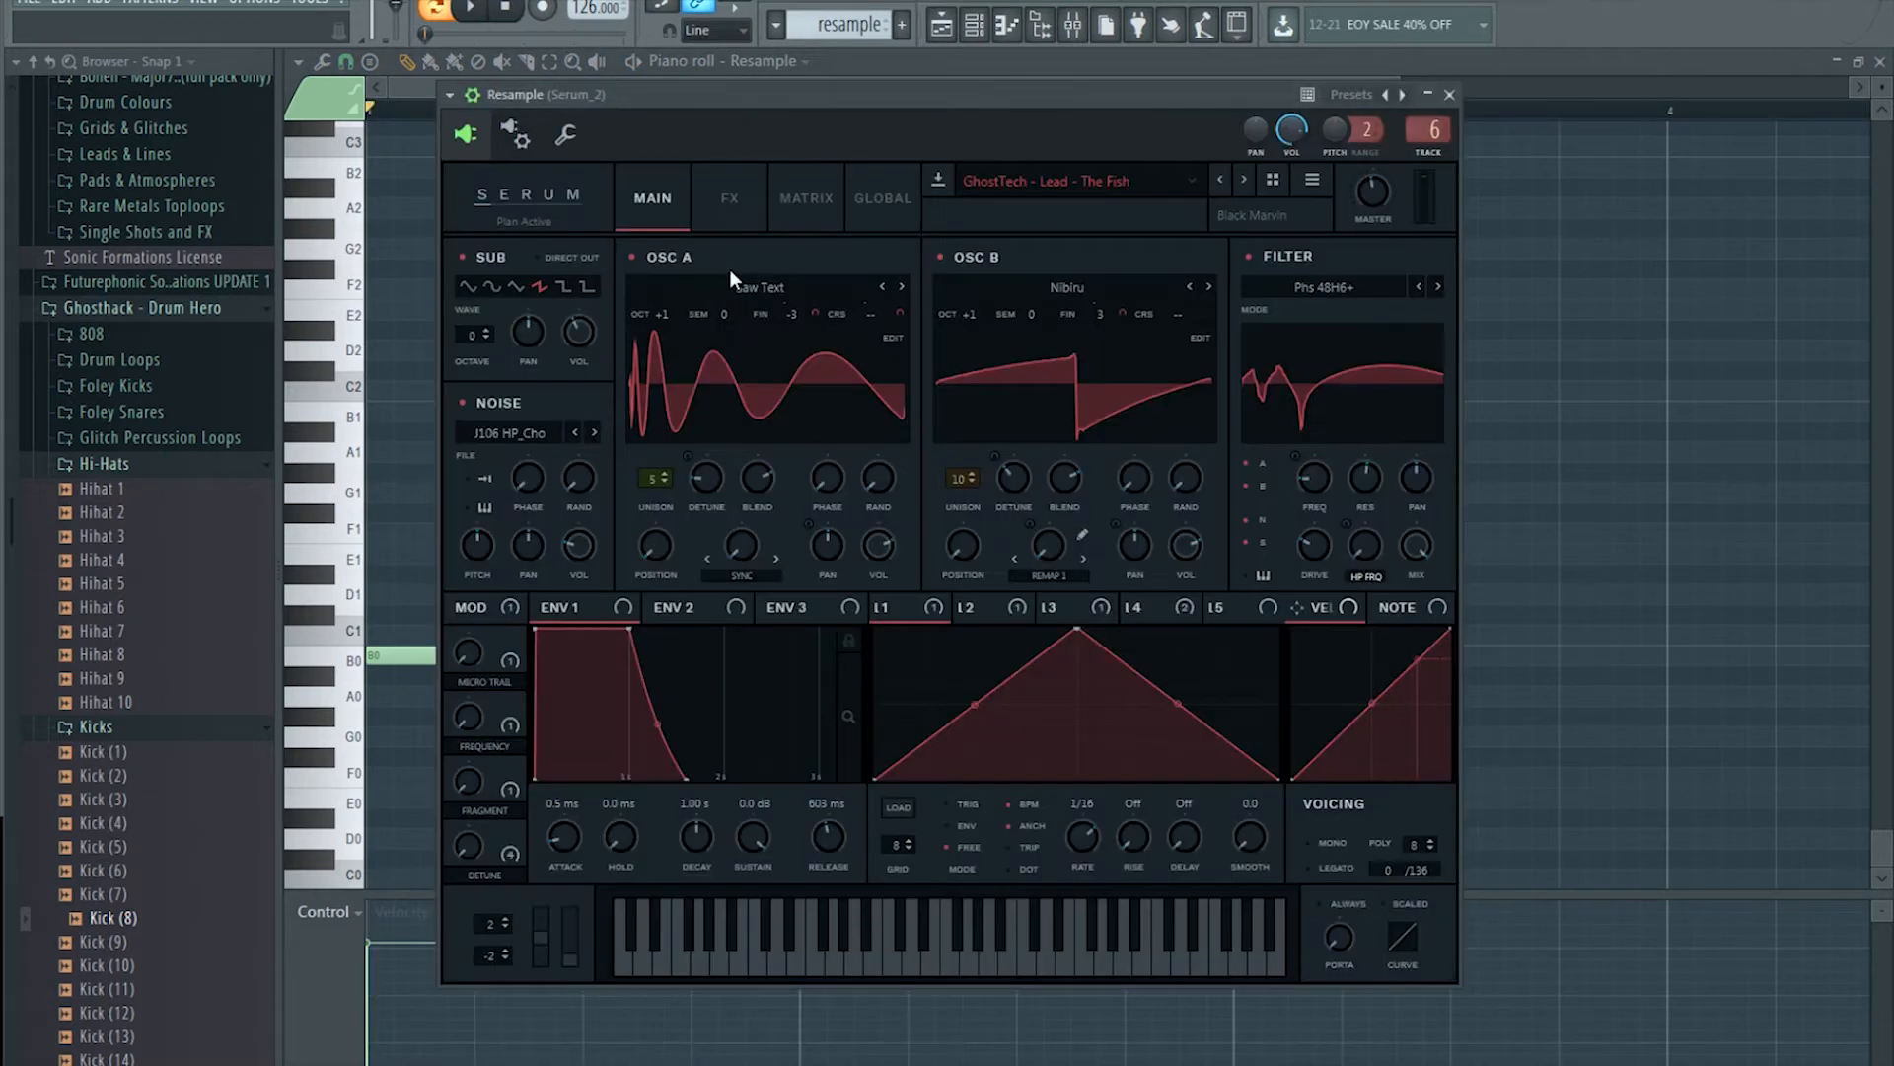
Step: In Serum's FX section, raise delay mix to about 18%, tweak the delay filter, and set reverb mix to 24%
left_click(730, 198)
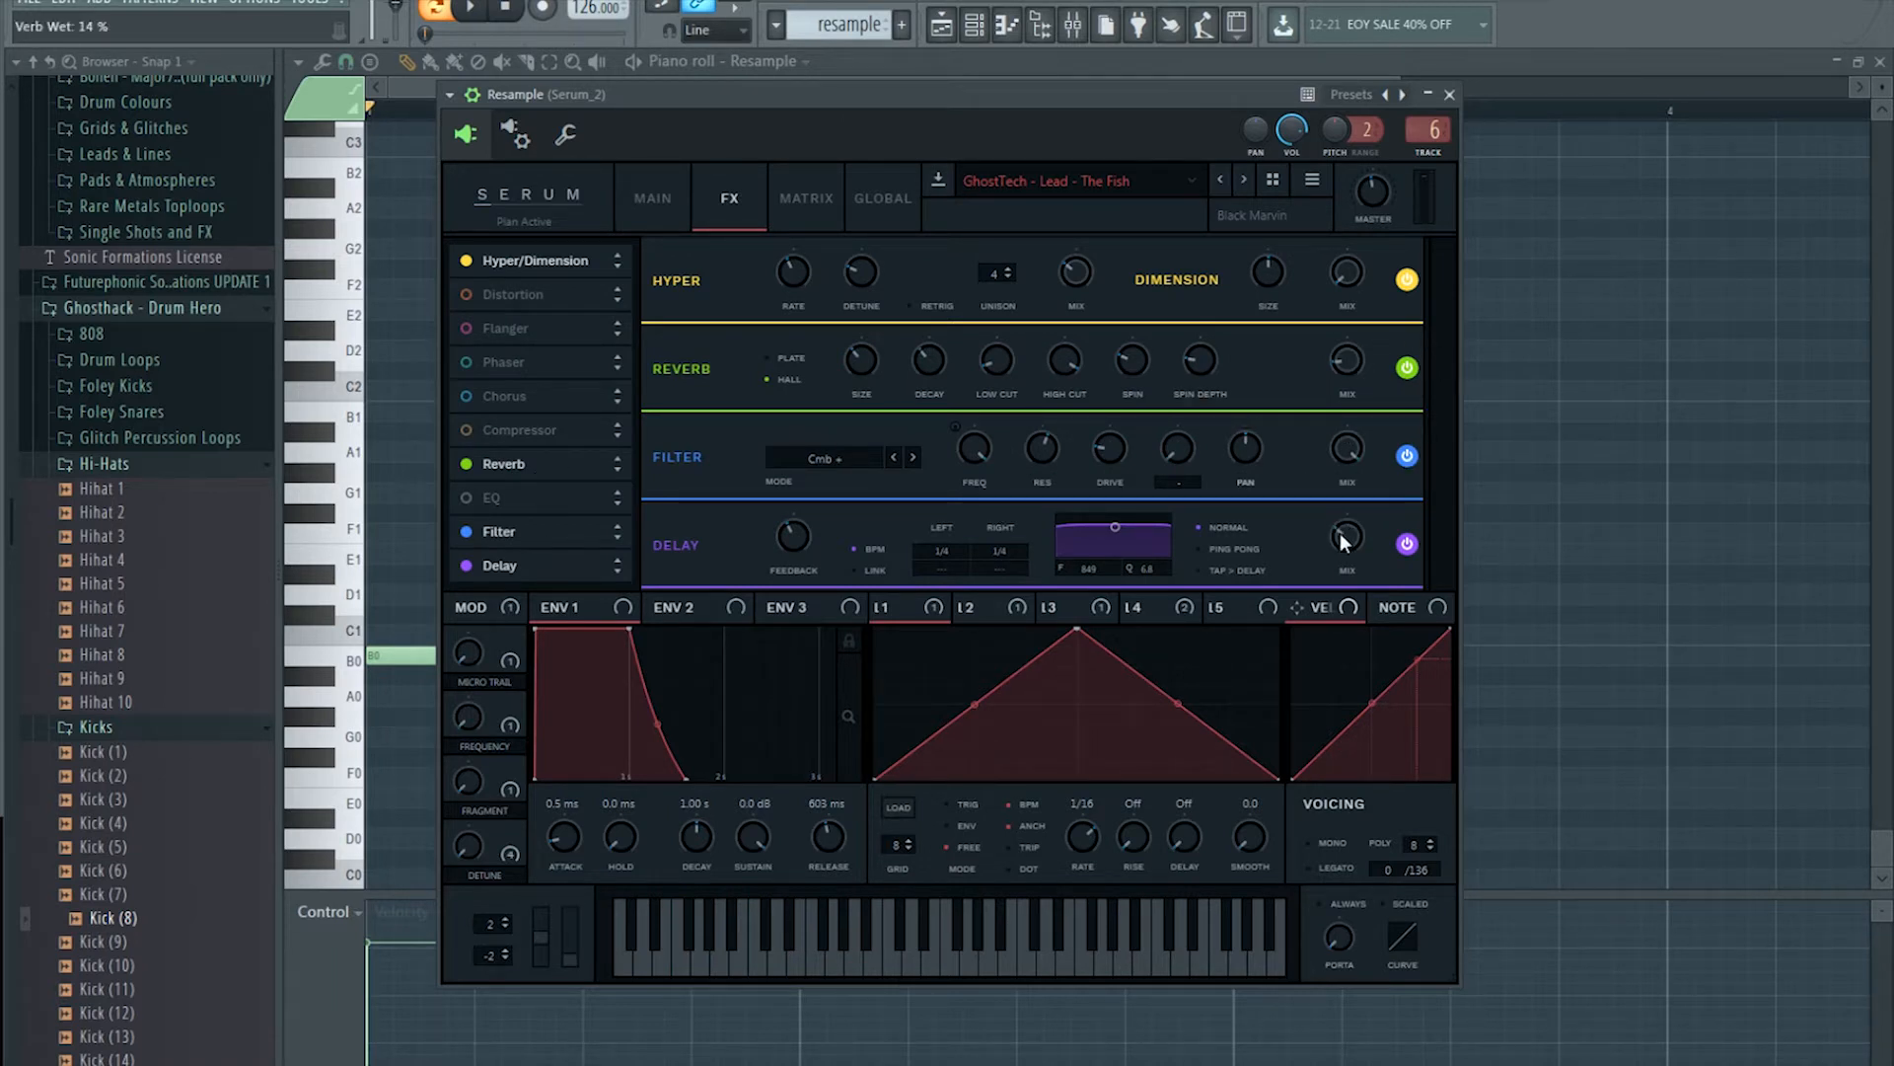
left_click_drag(1340, 541, 1338, 548)
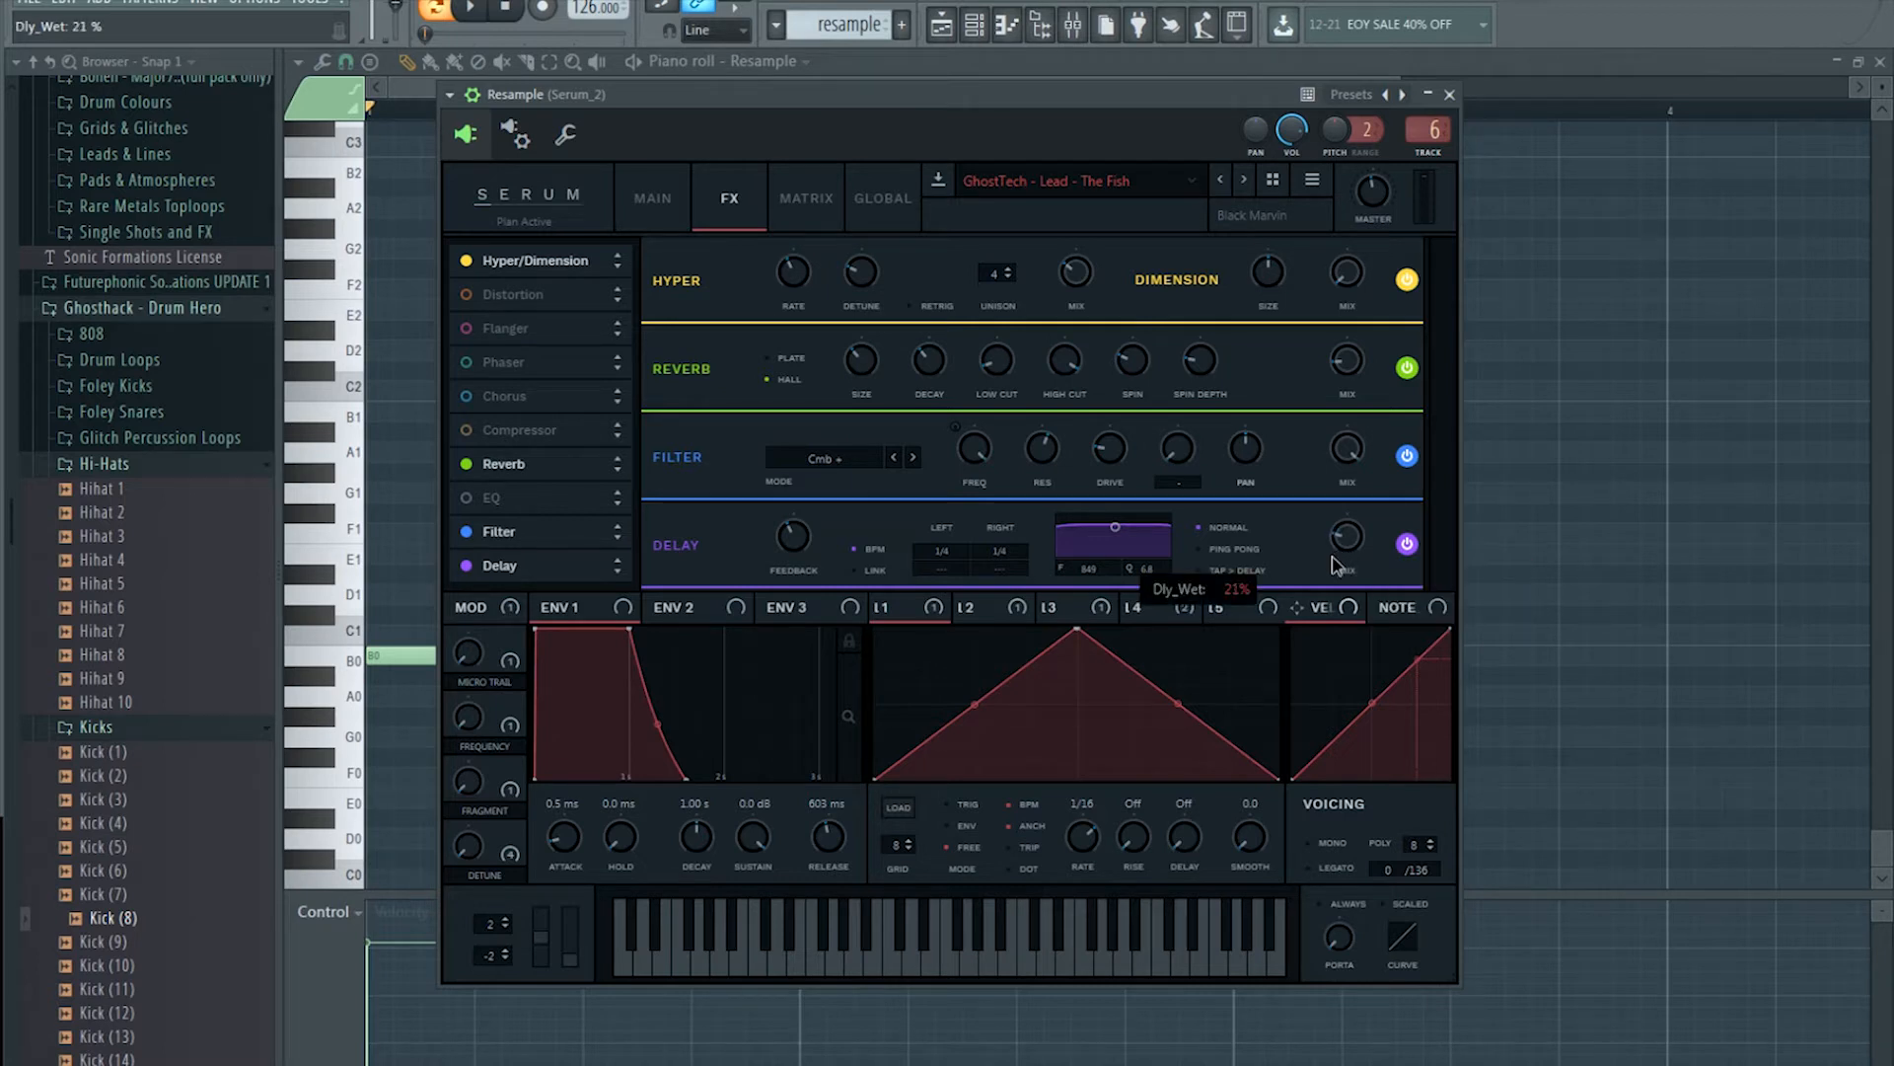
left_click_drag(1134, 538, 1141, 539)
left_click_drag(1348, 357, 1363, 342)
key("F9")
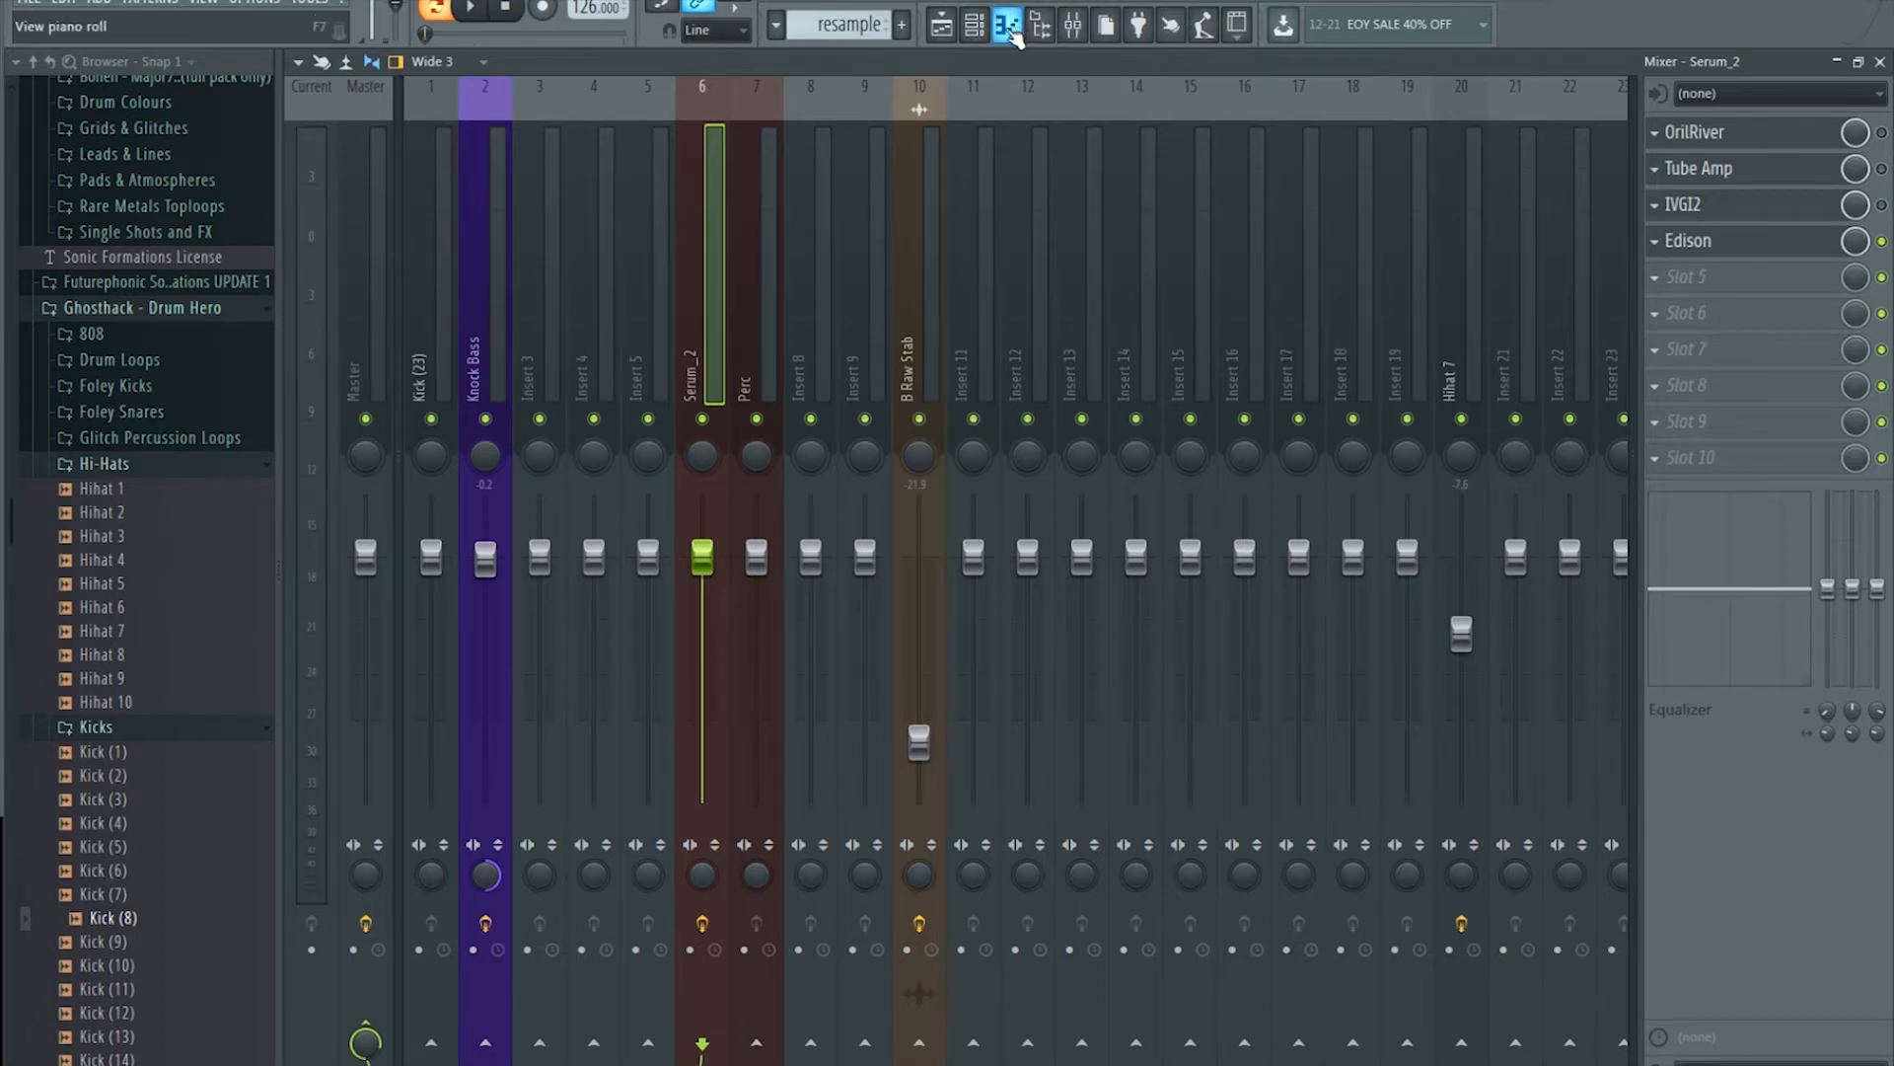
Step: Play and stop the song twice in the playlist to listen
left_click(943, 27)
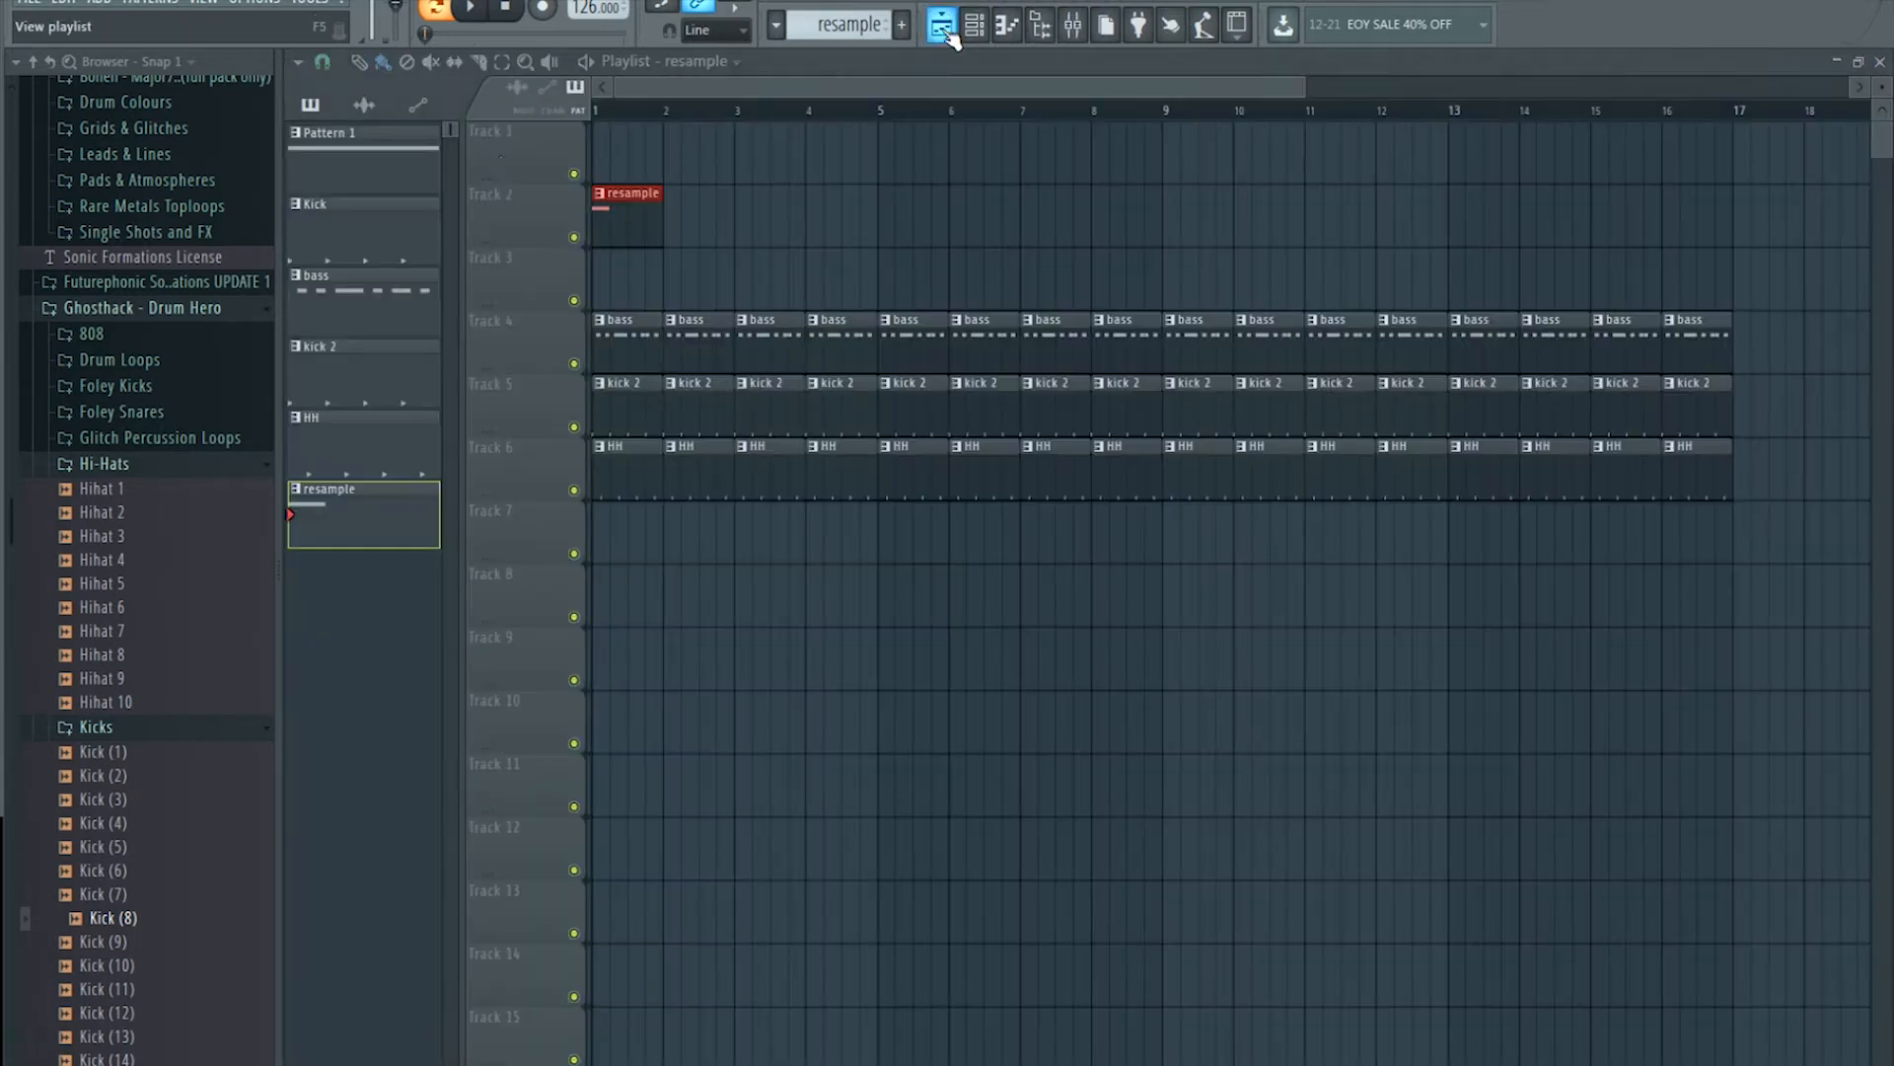
left_click(470, 8)
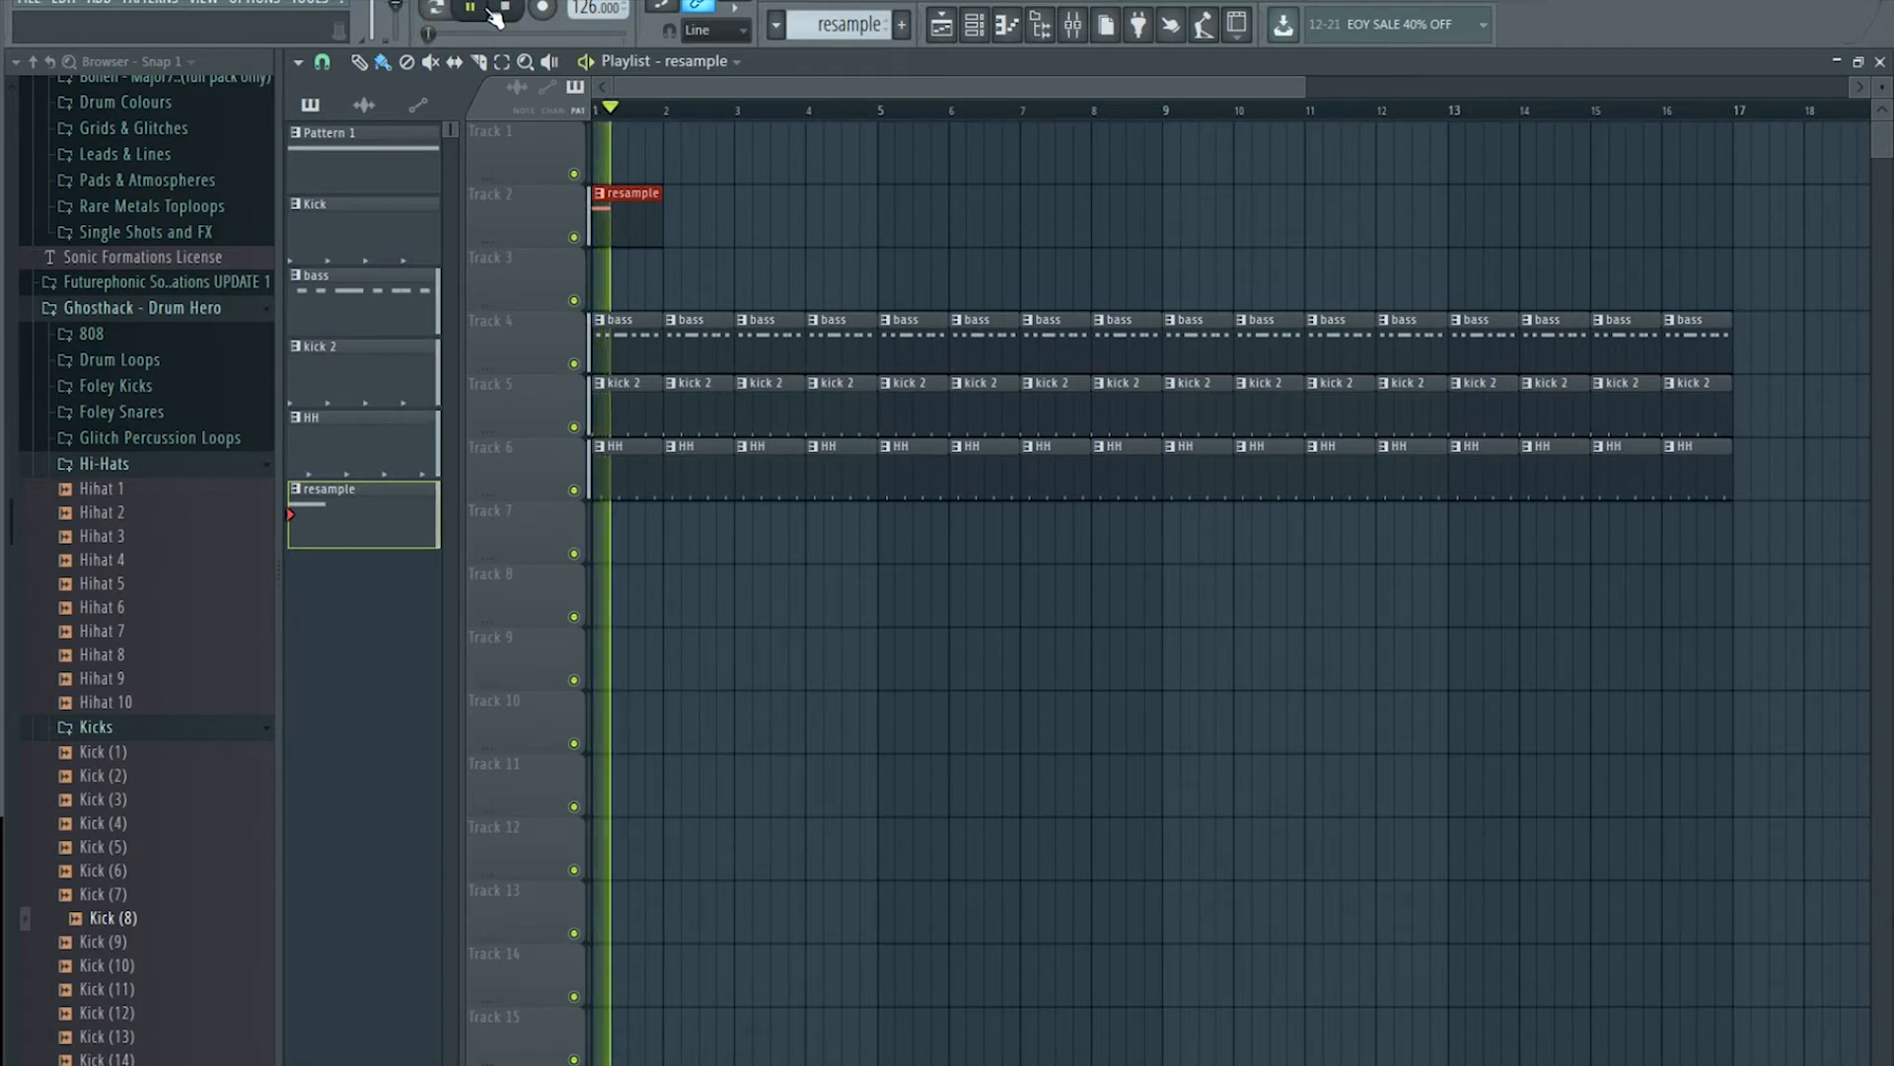
key("space")
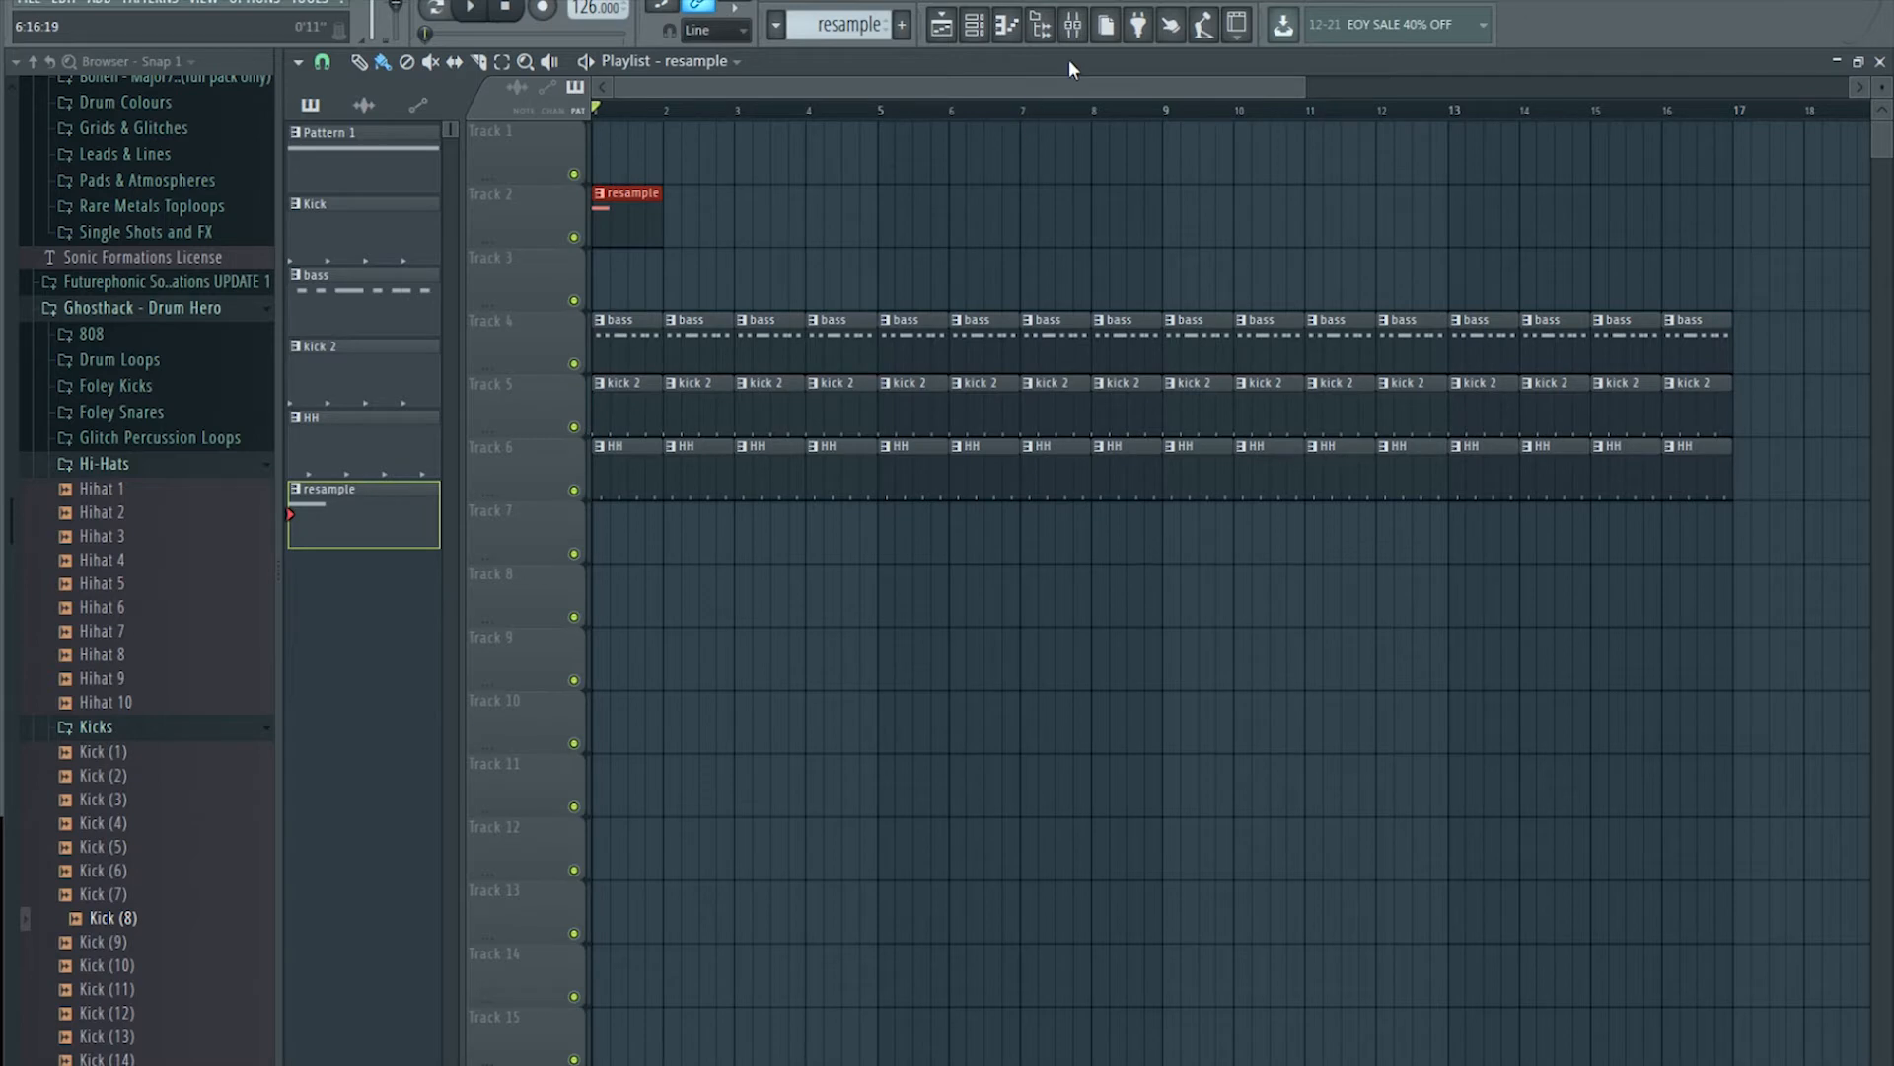
left_click(472, 10)
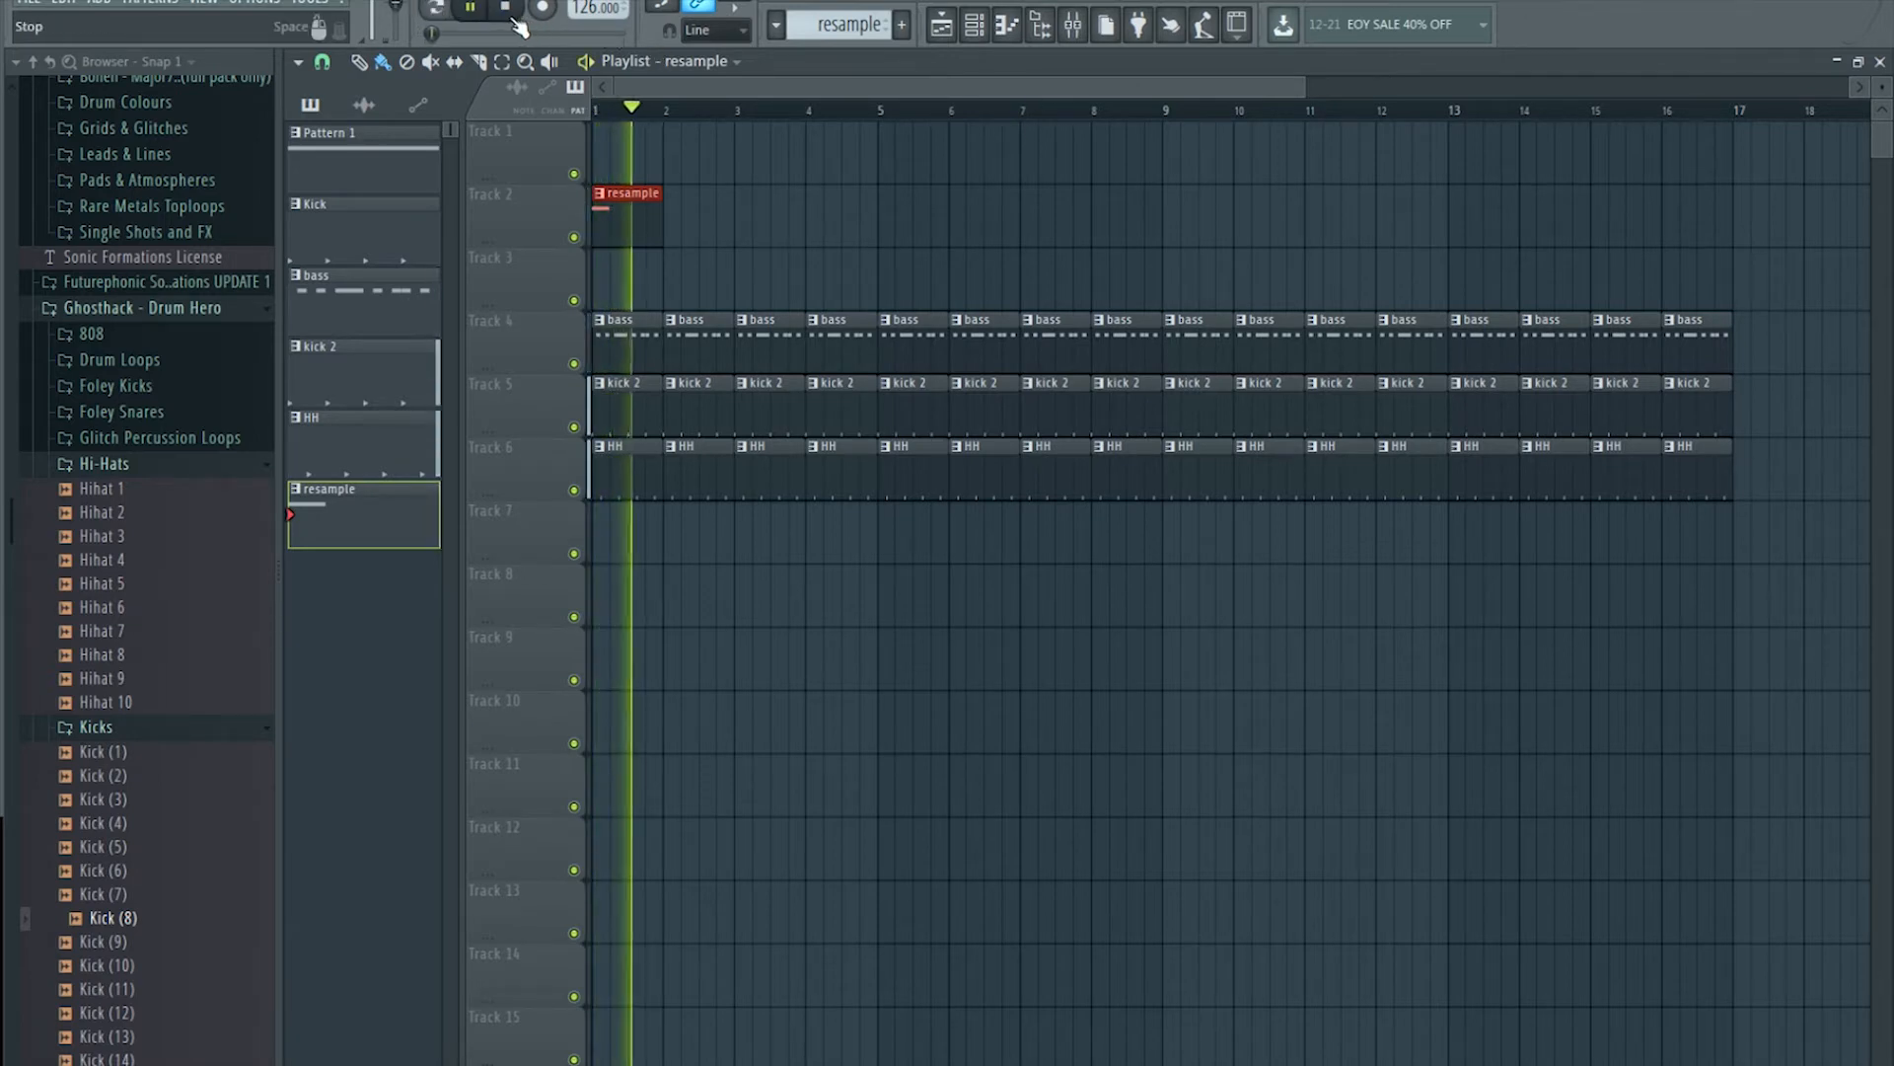
left_click(513, 16)
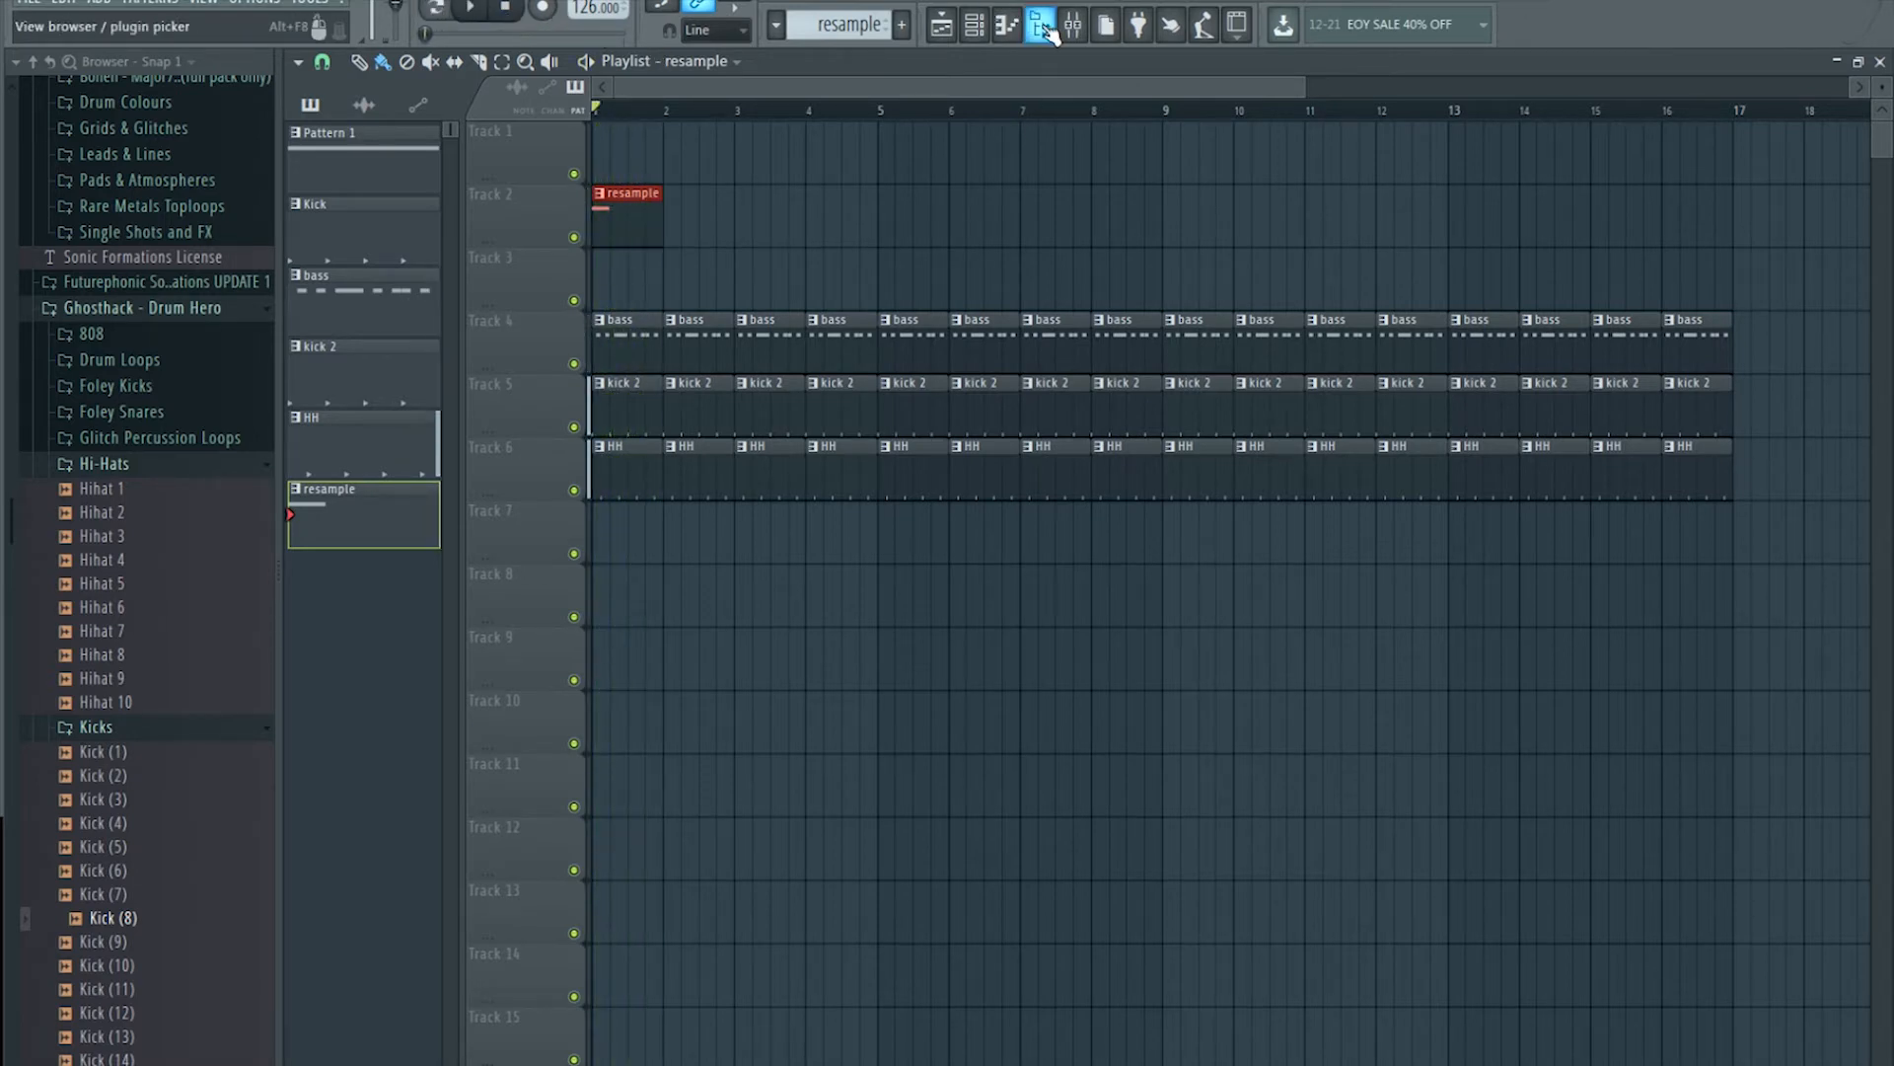
Step: Stretch the resample clip's B0 note to end at bar 2 and audition it
double_click(640, 212)
left_click_drag(490, 654, 799, 653)
left_click(472, 10)
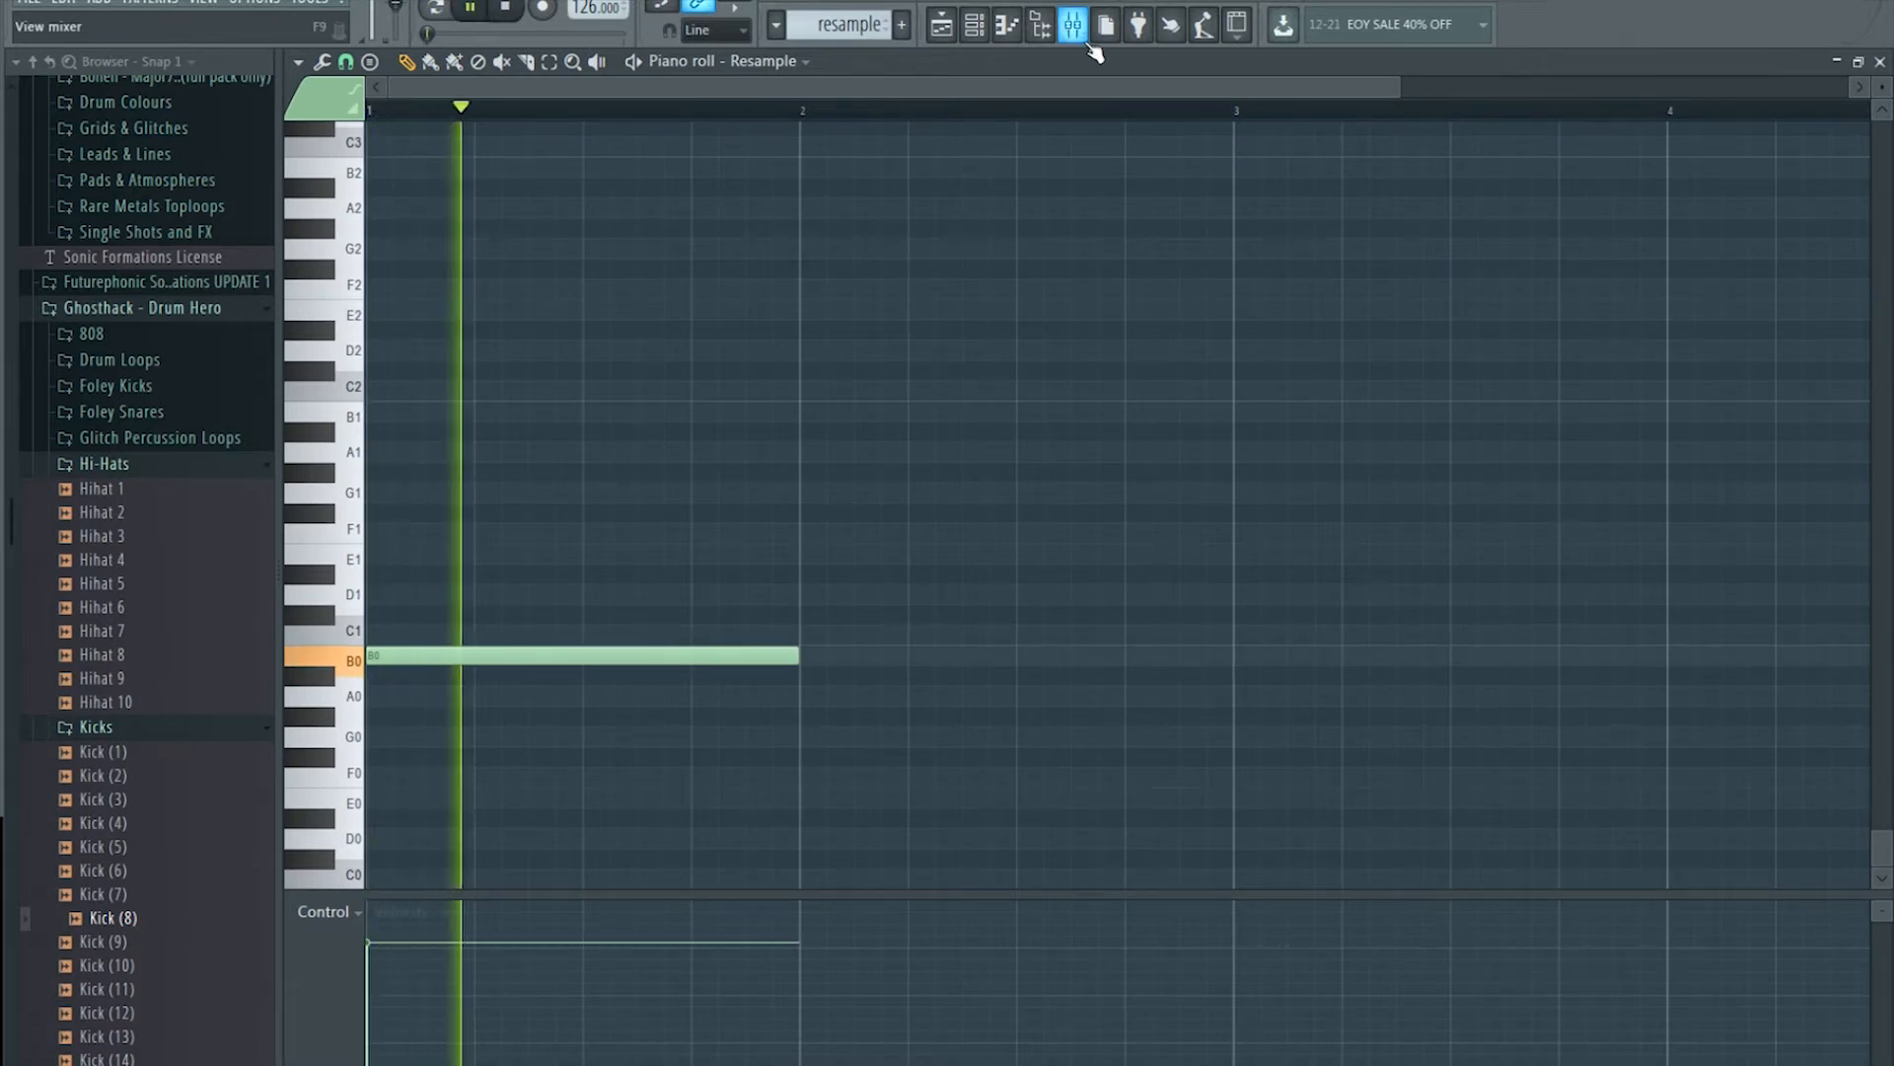
left_click(947, 34)
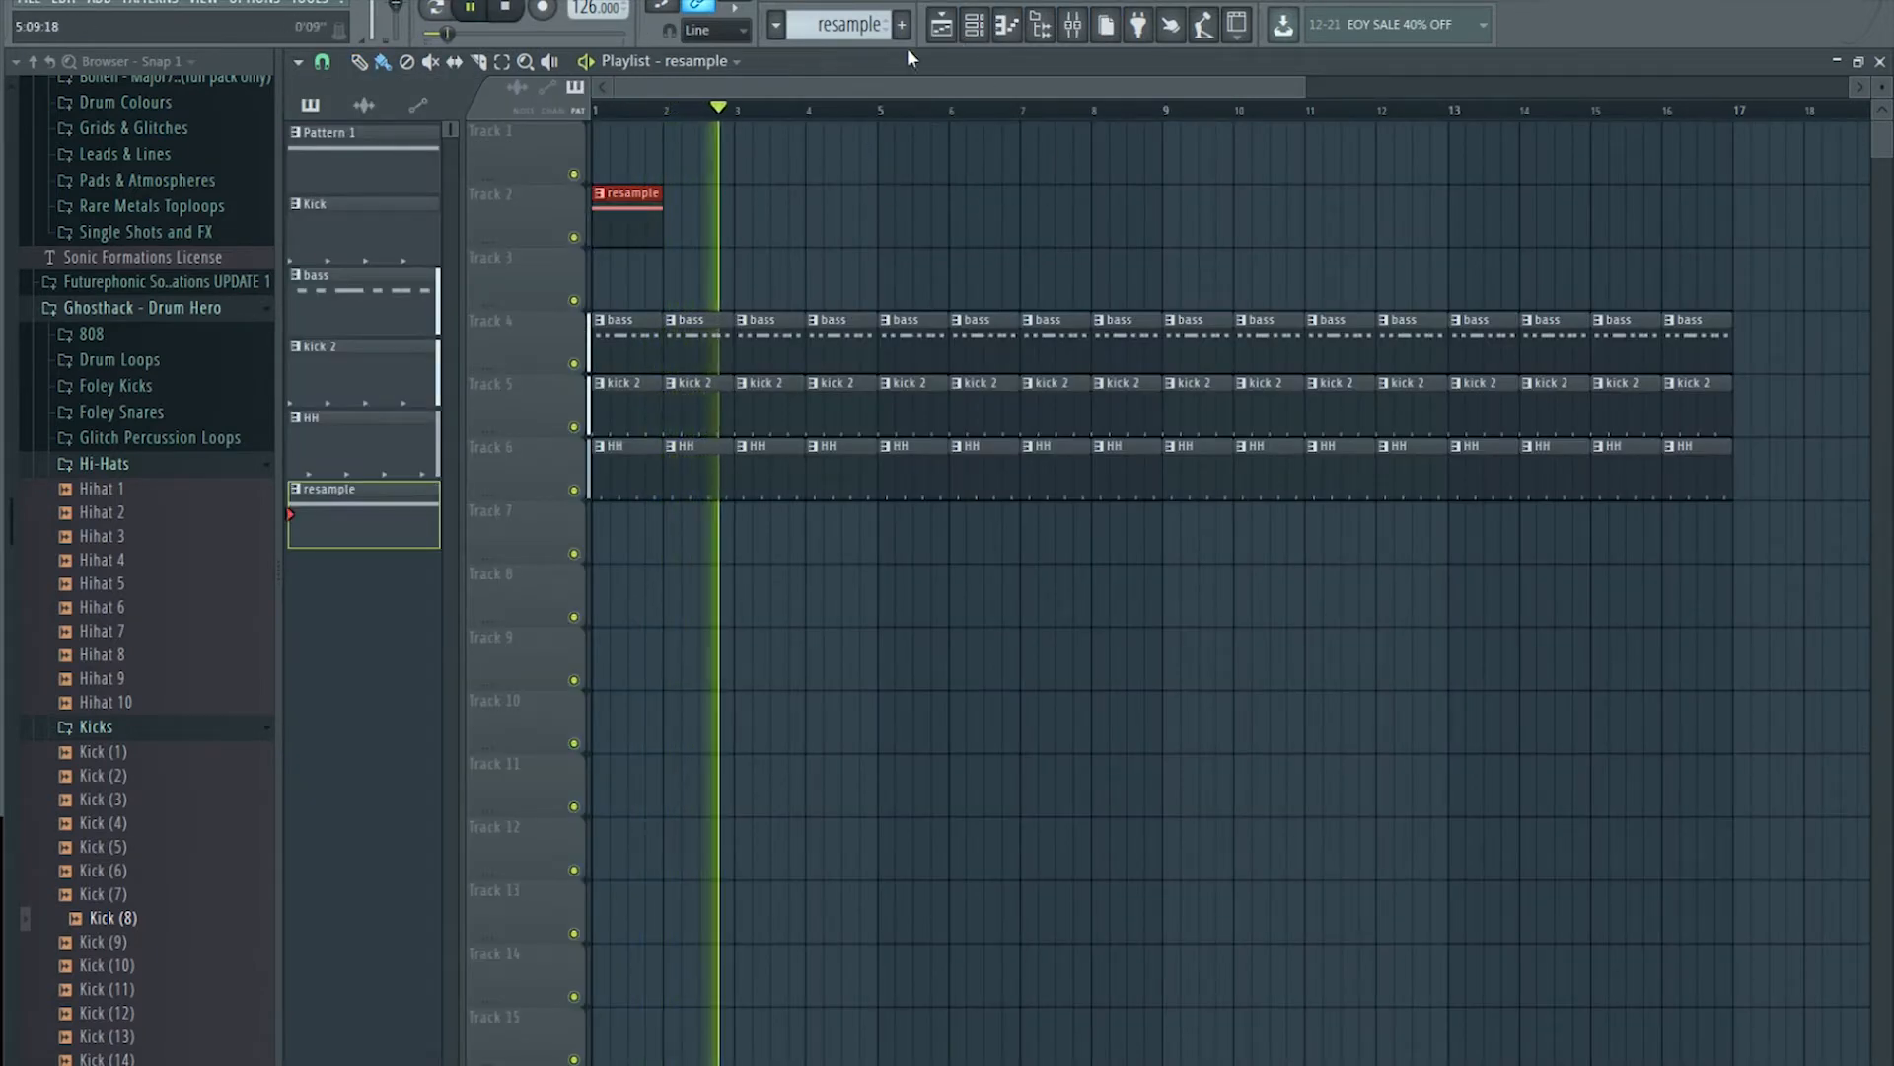
key("space")
left_click(1075, 26)
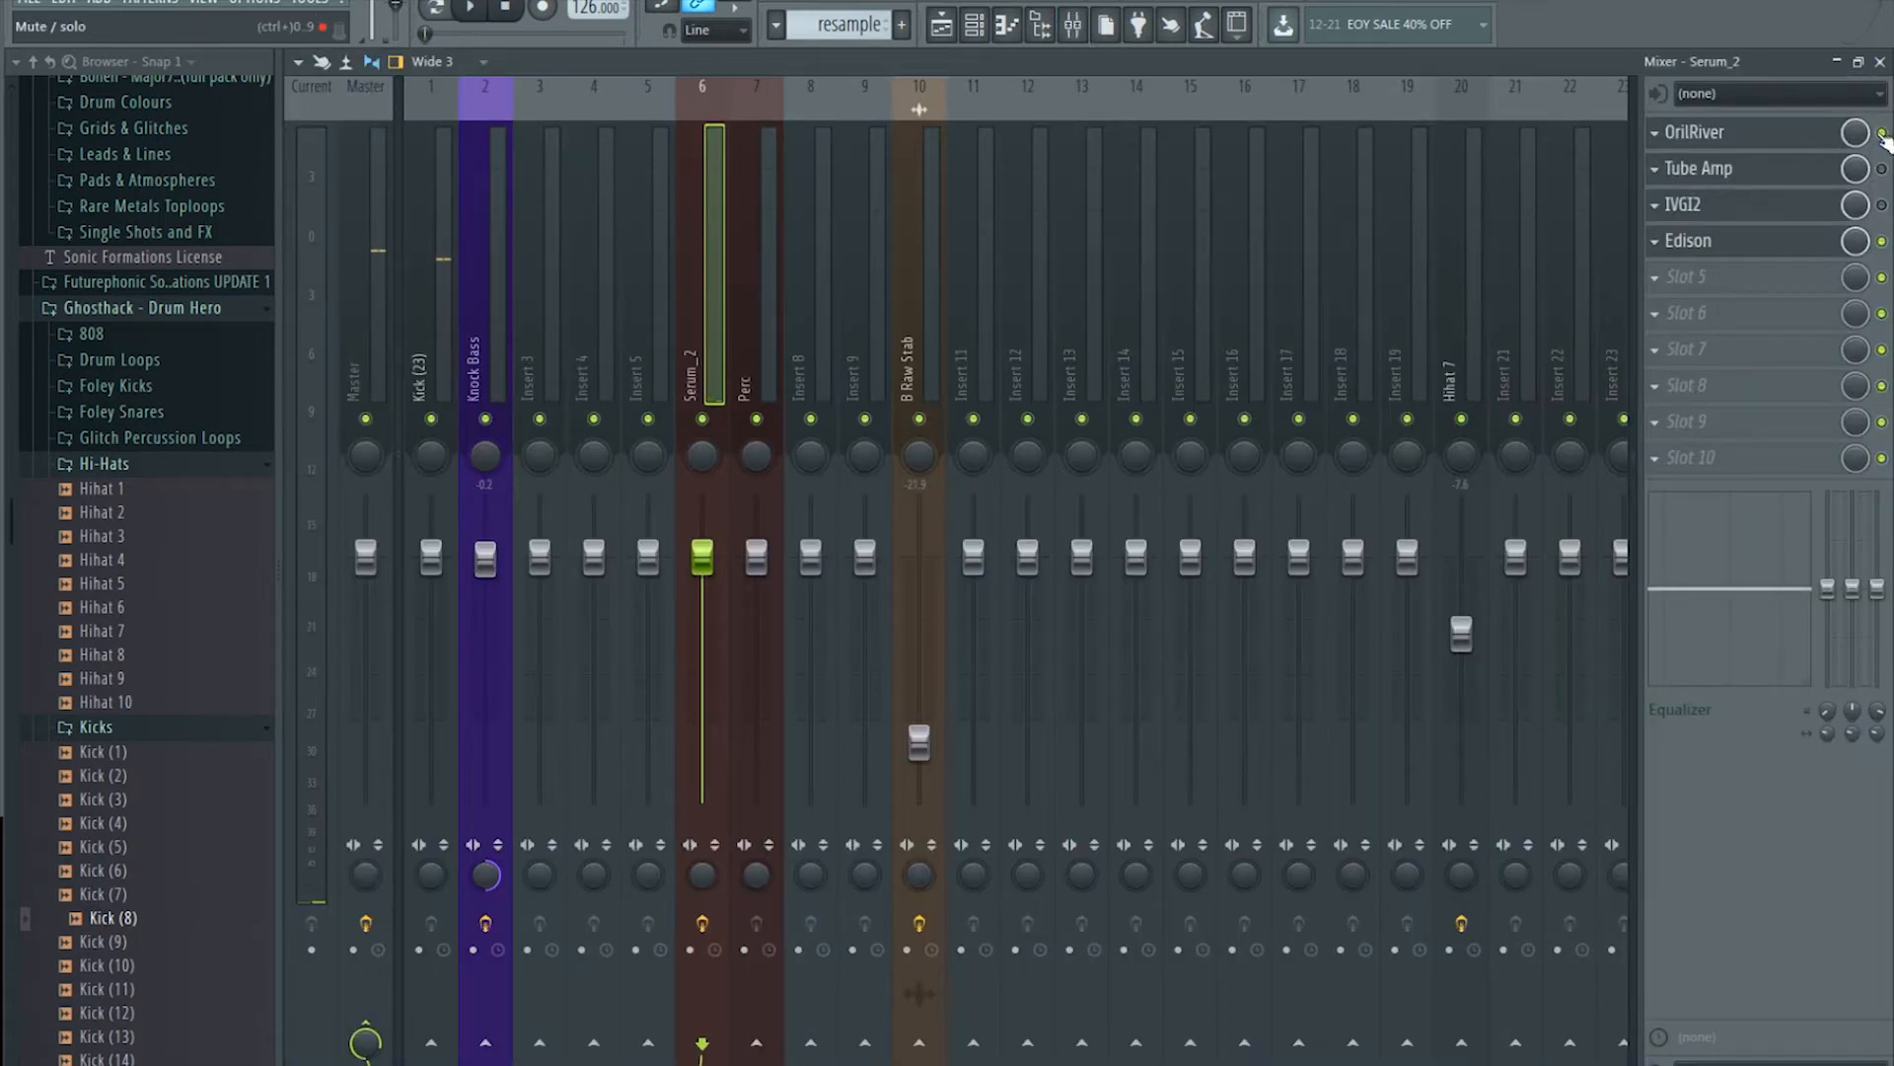
Step: Glance at the OrilRiver reverb, then rename insert 6 from Serum_2 to 'resample'
left_click(1776, 138)
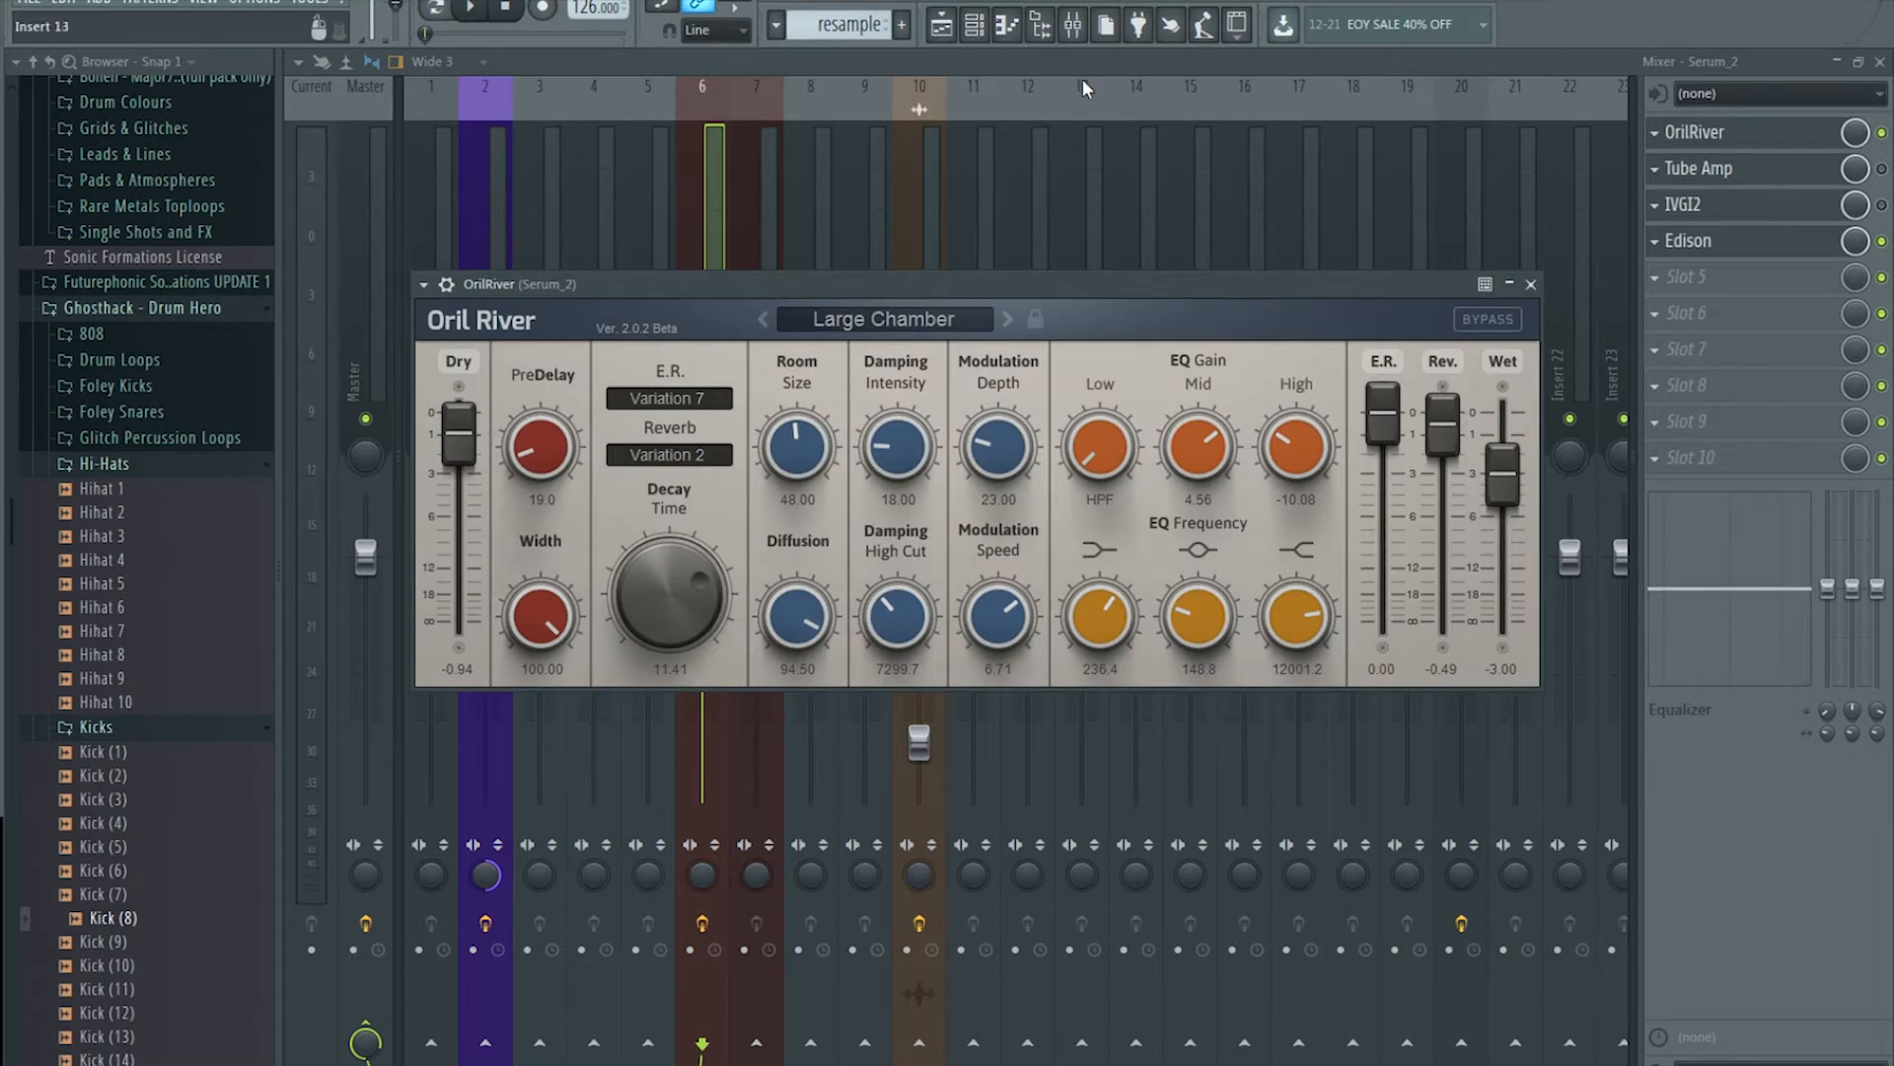
left_click(683, 174)
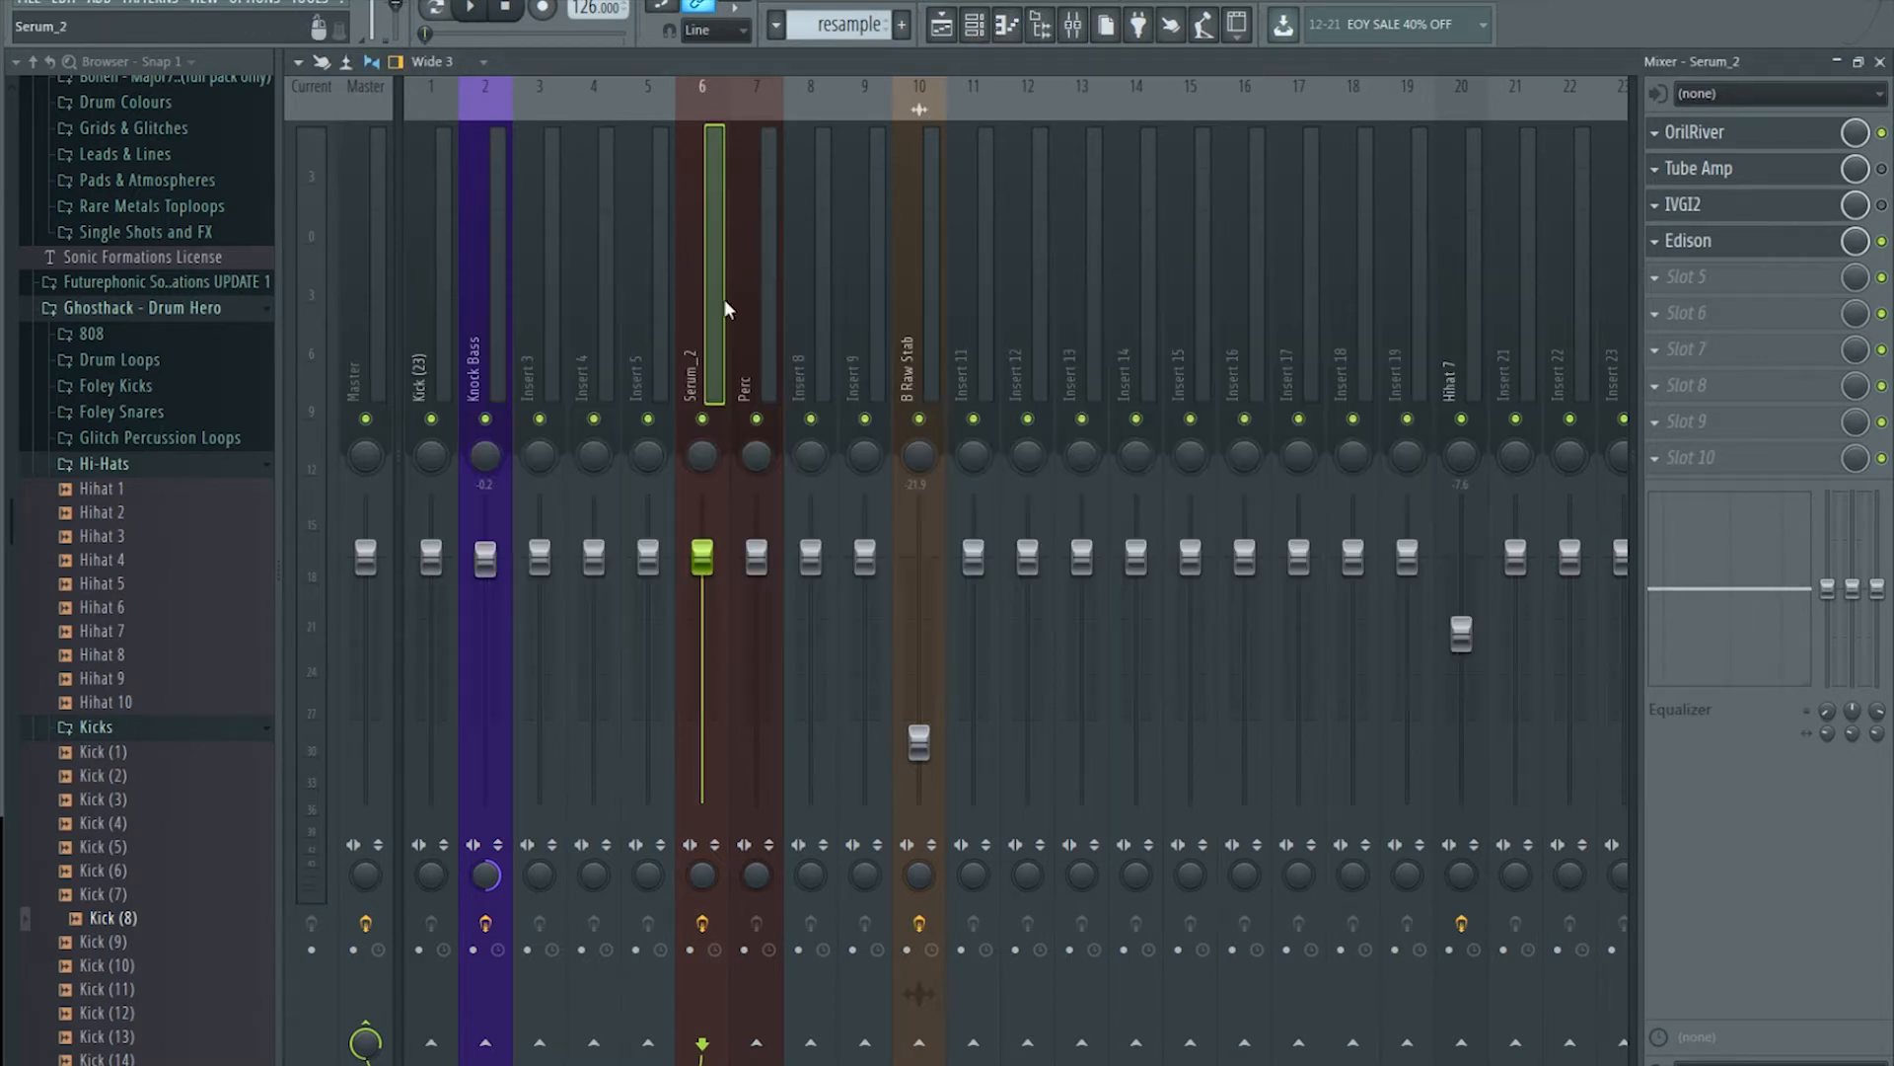
right_click(714, 310)
left_click(942, 103)
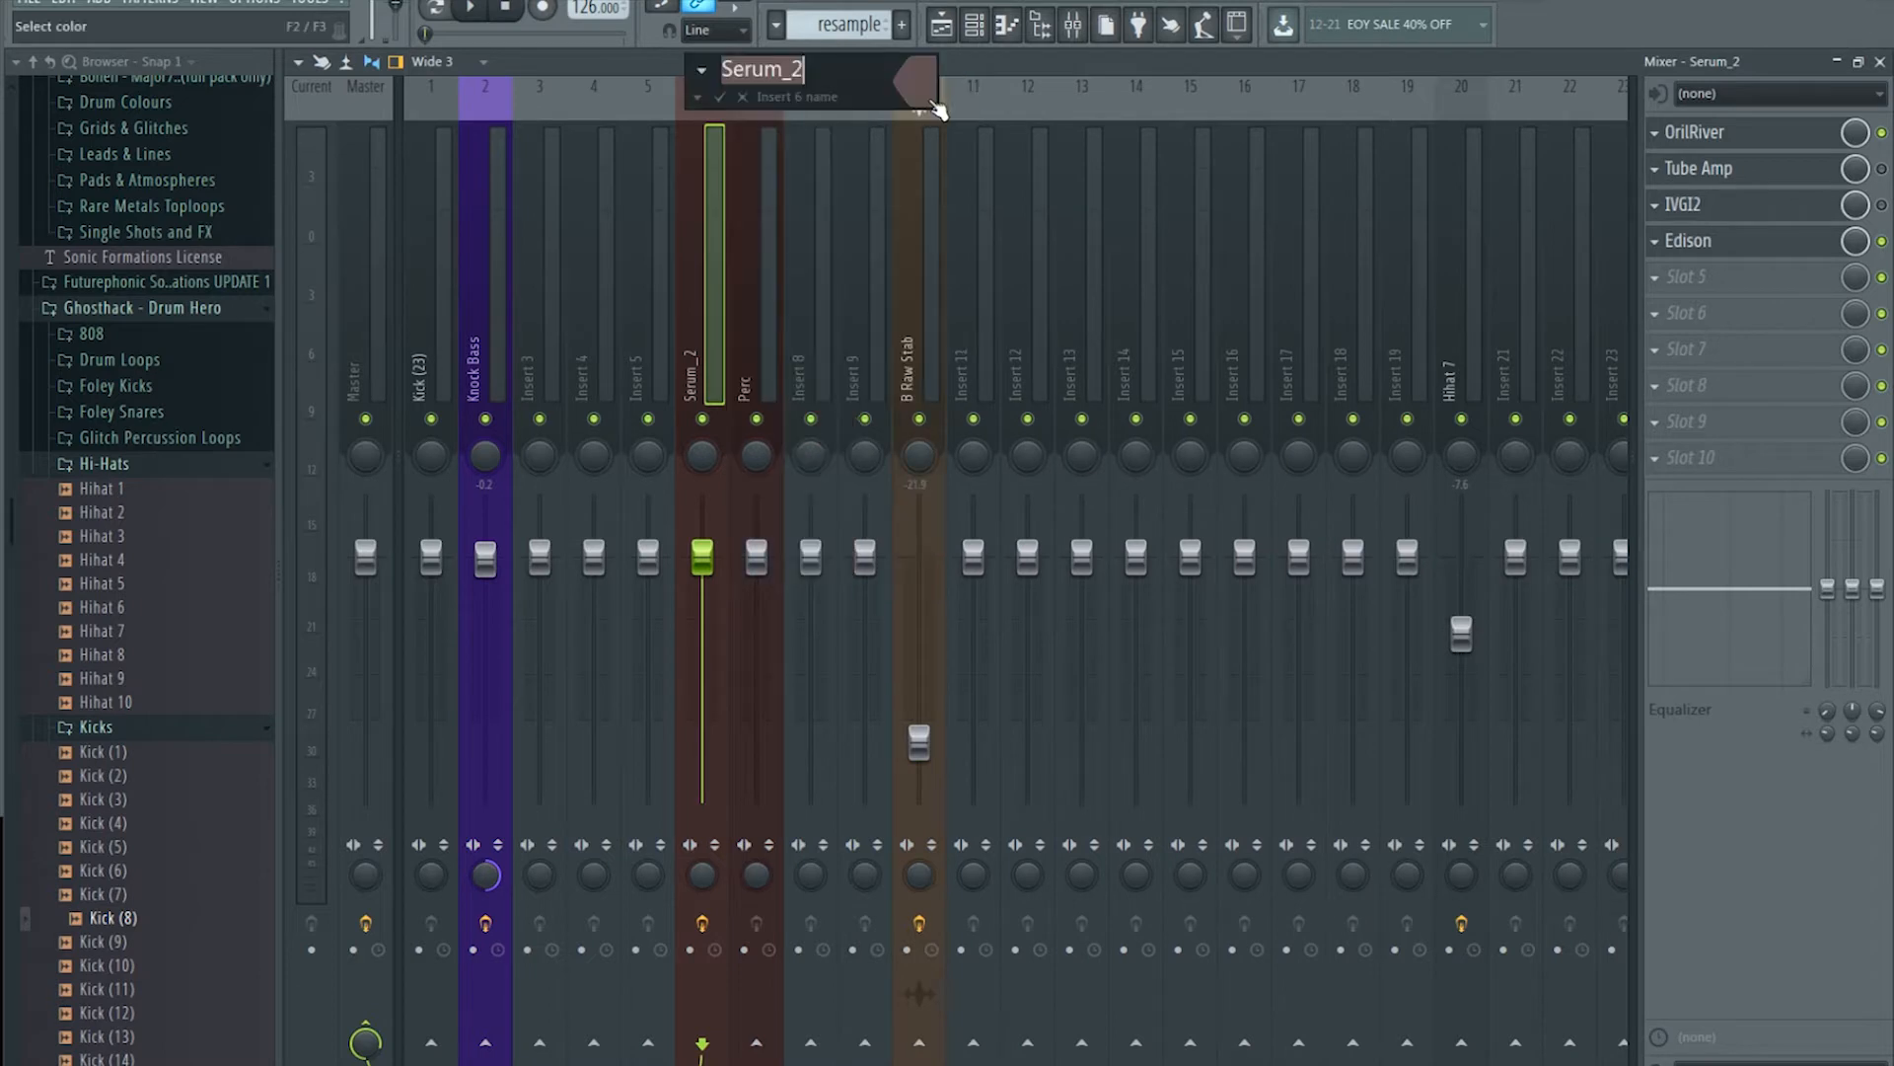
type("resample")
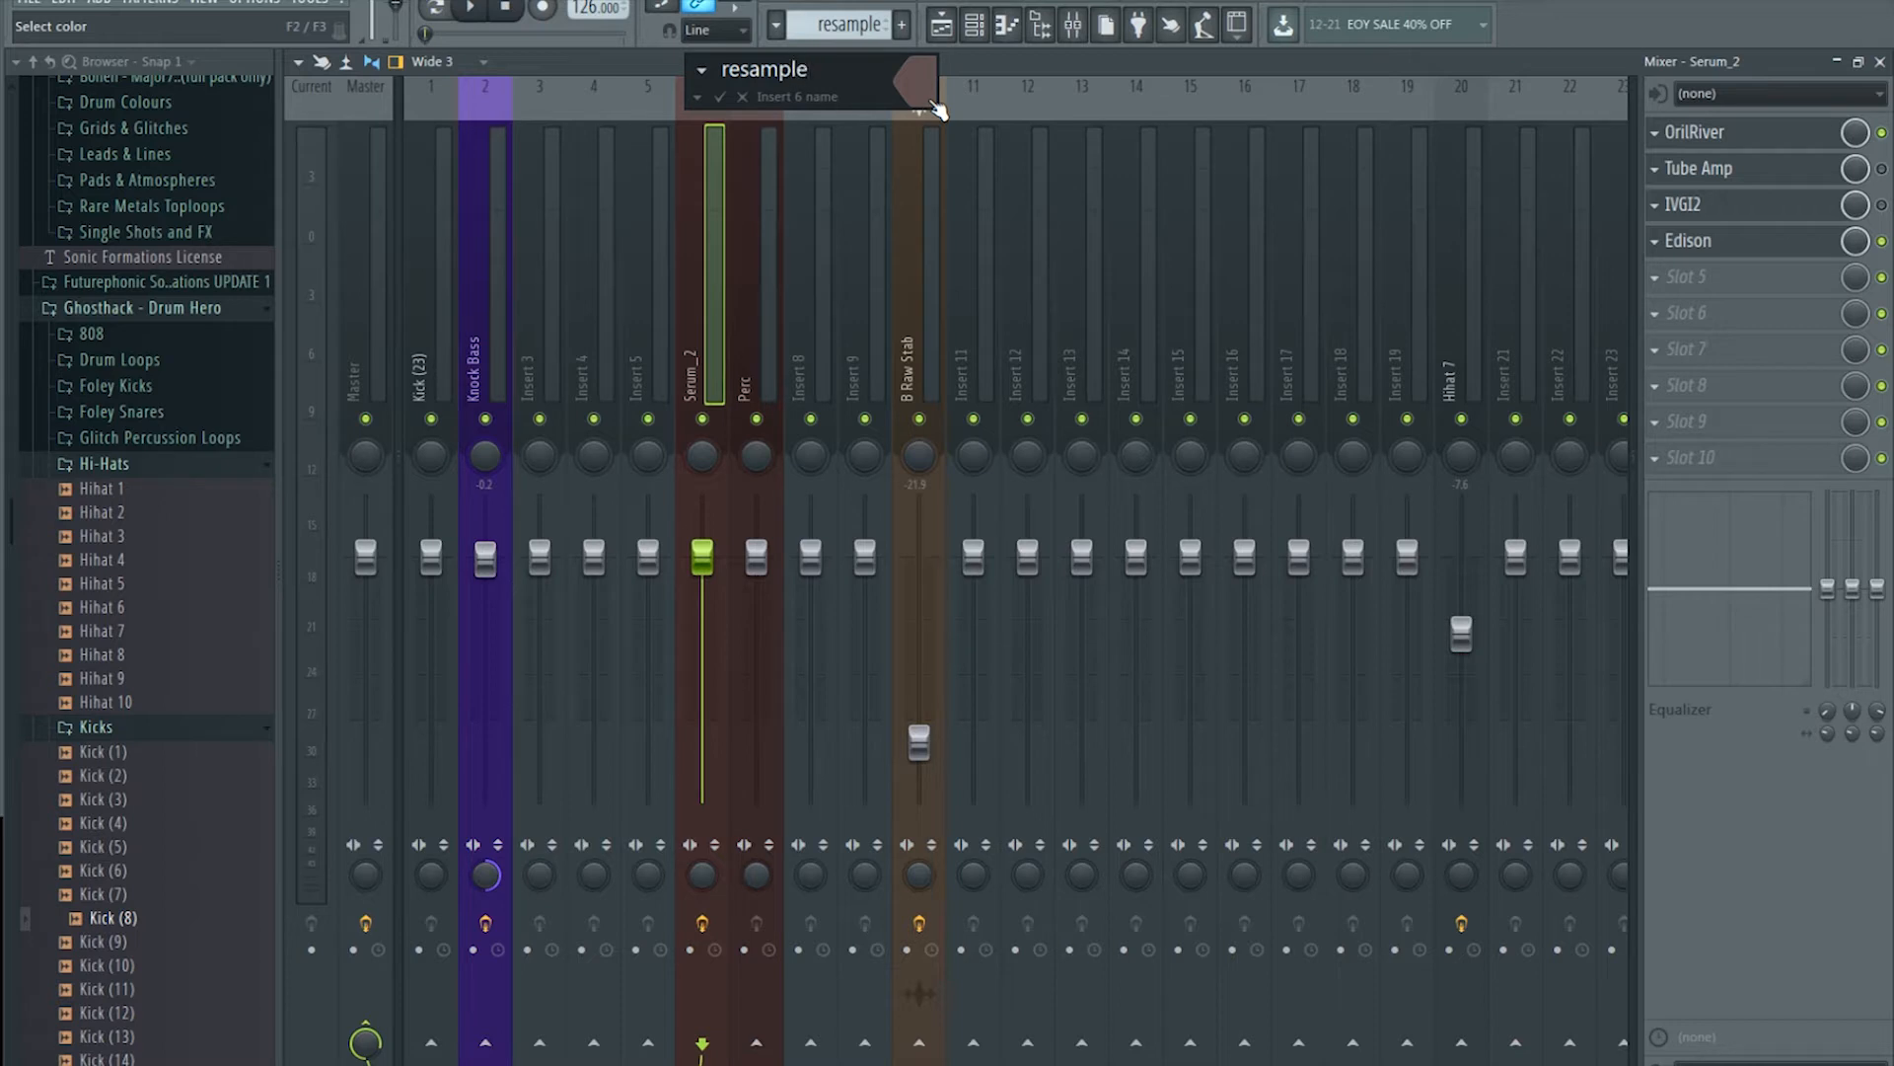
key("Return")
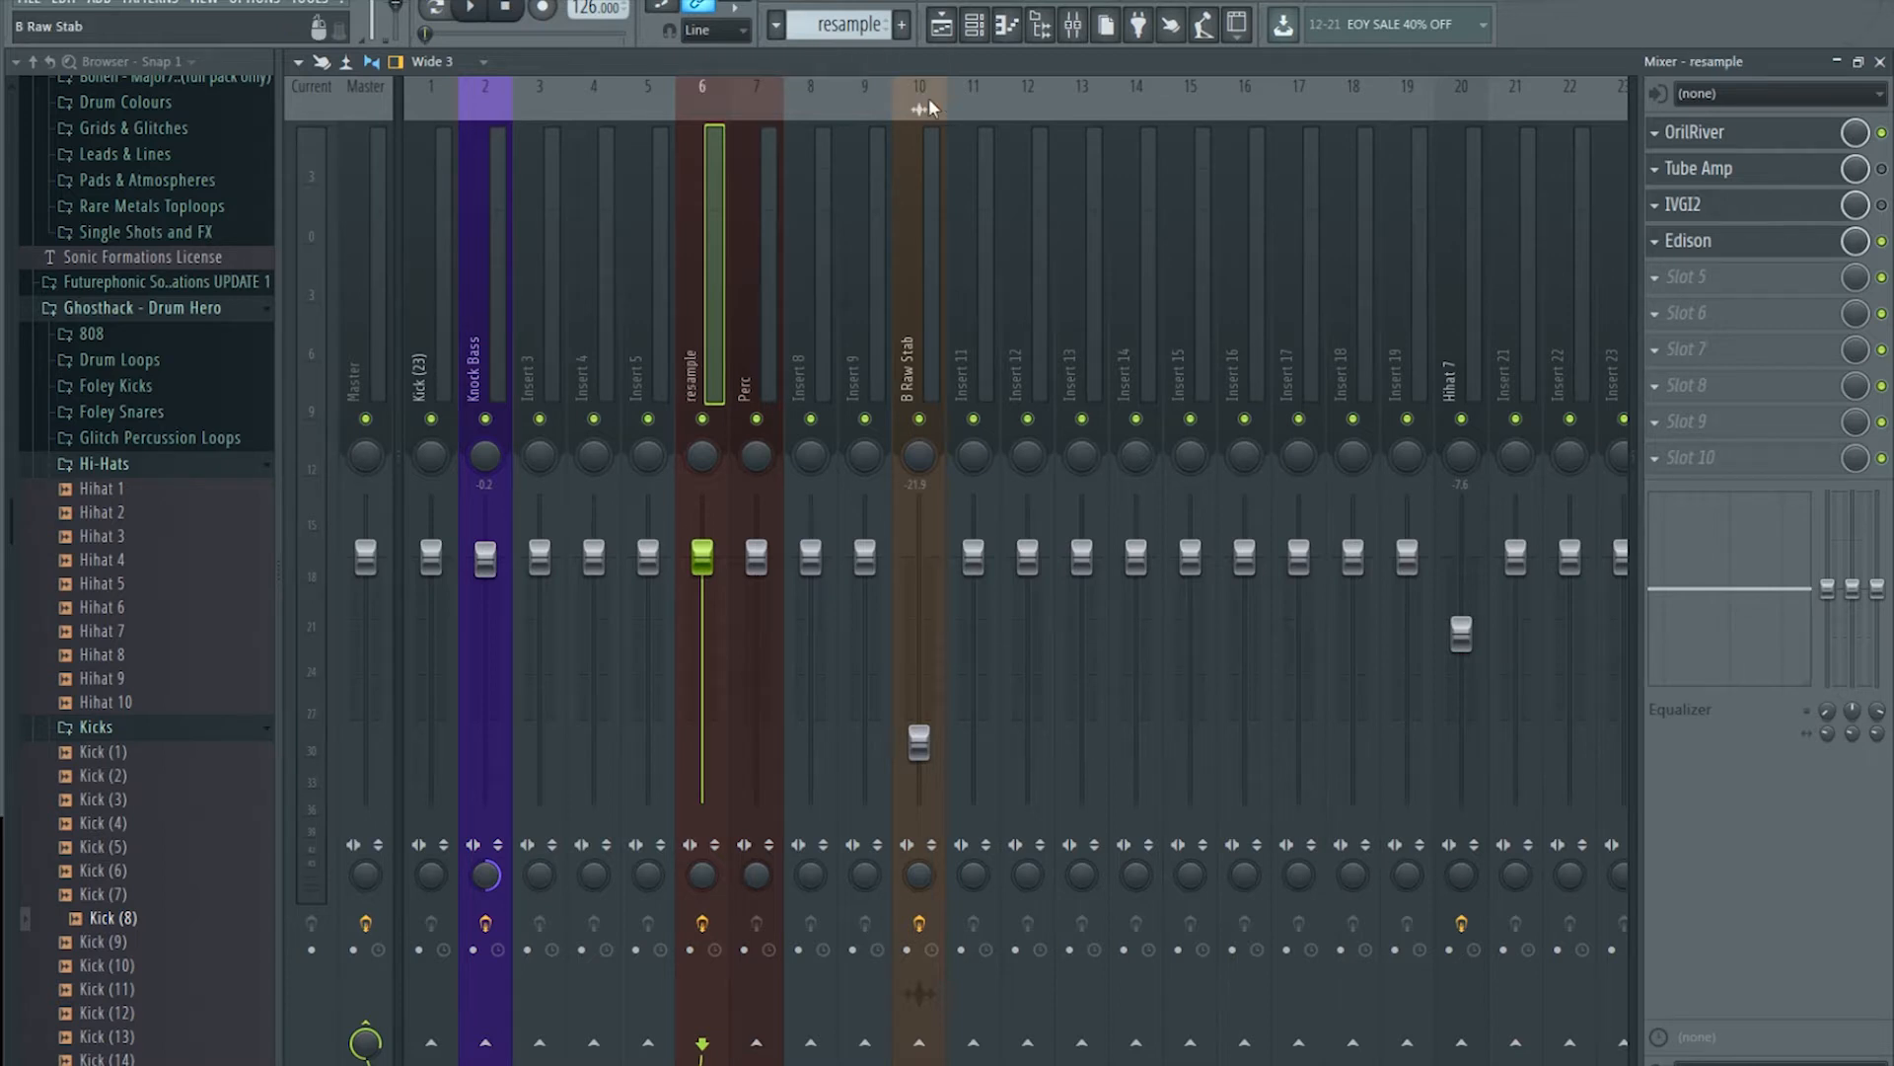
Step: Load the Default preset into the resample insert's OrilRiver reverb and audition it
left_click(1802, 131)
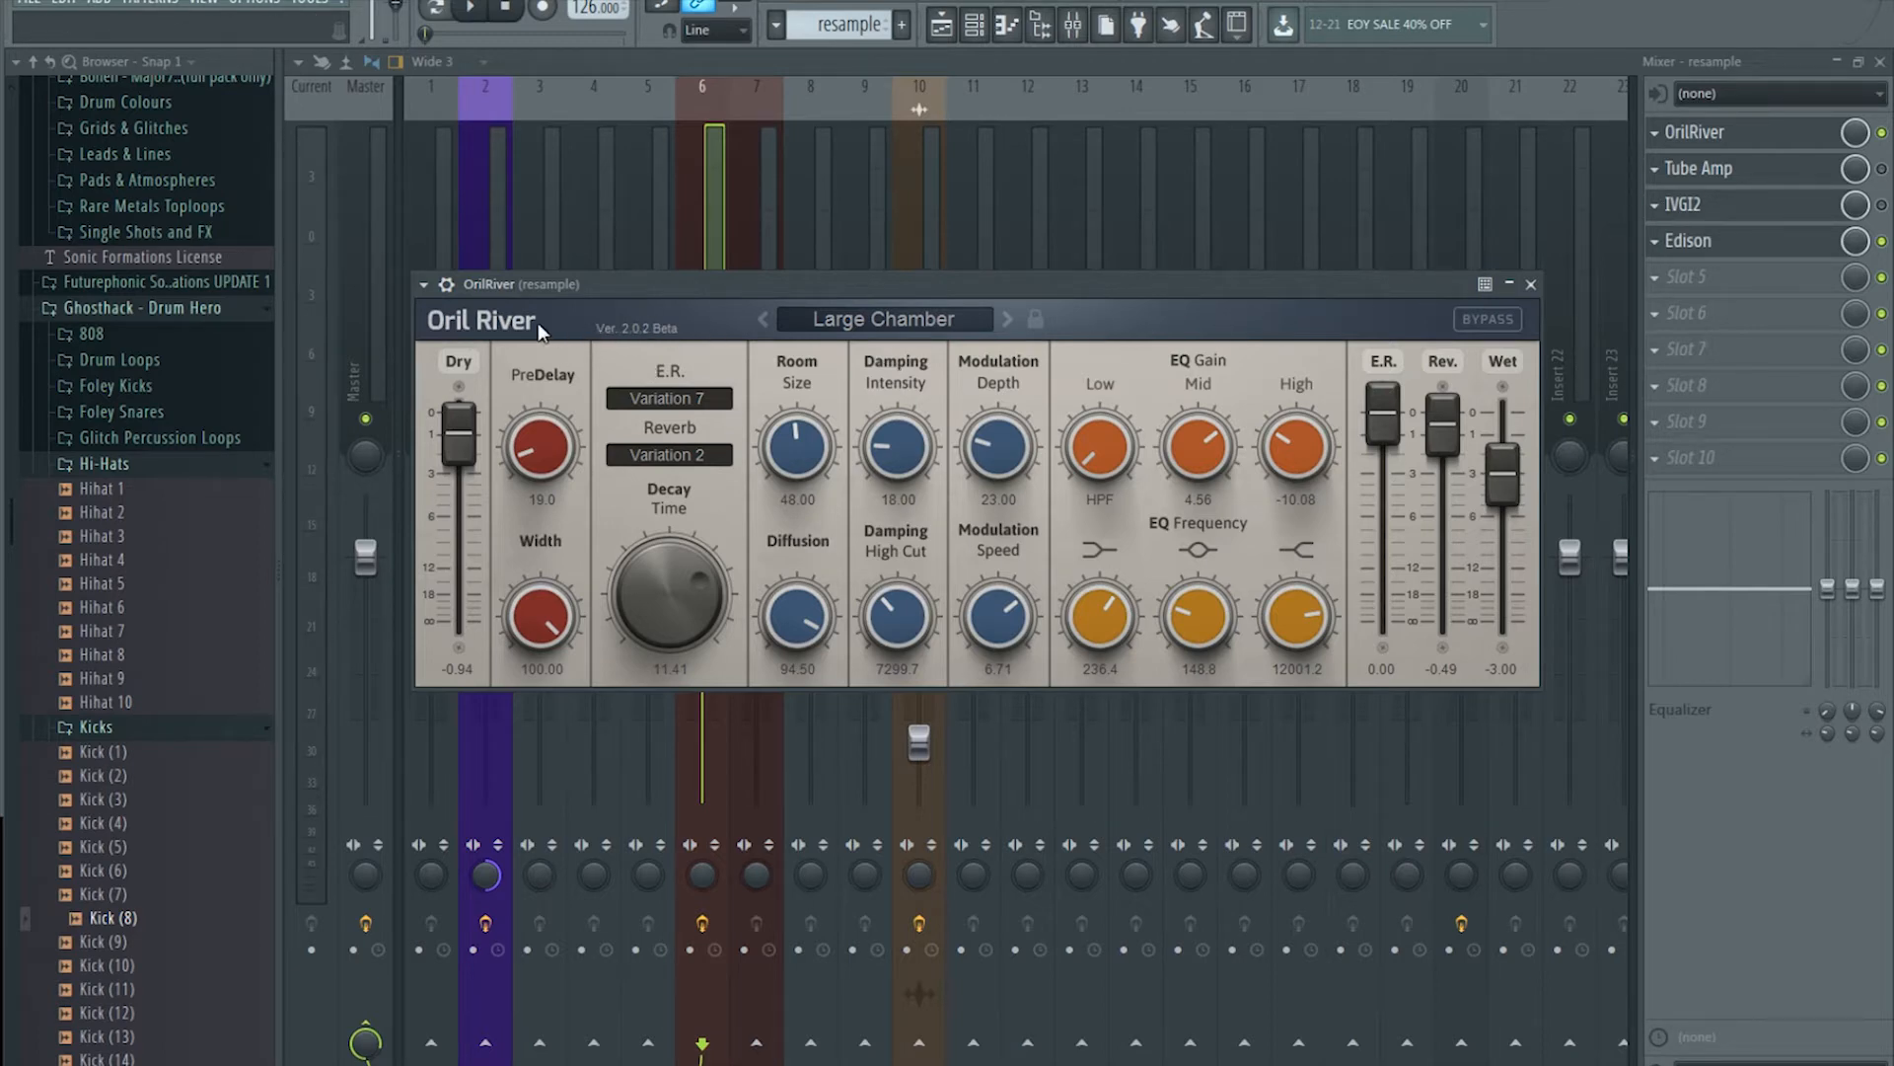
left_click(474, 9)
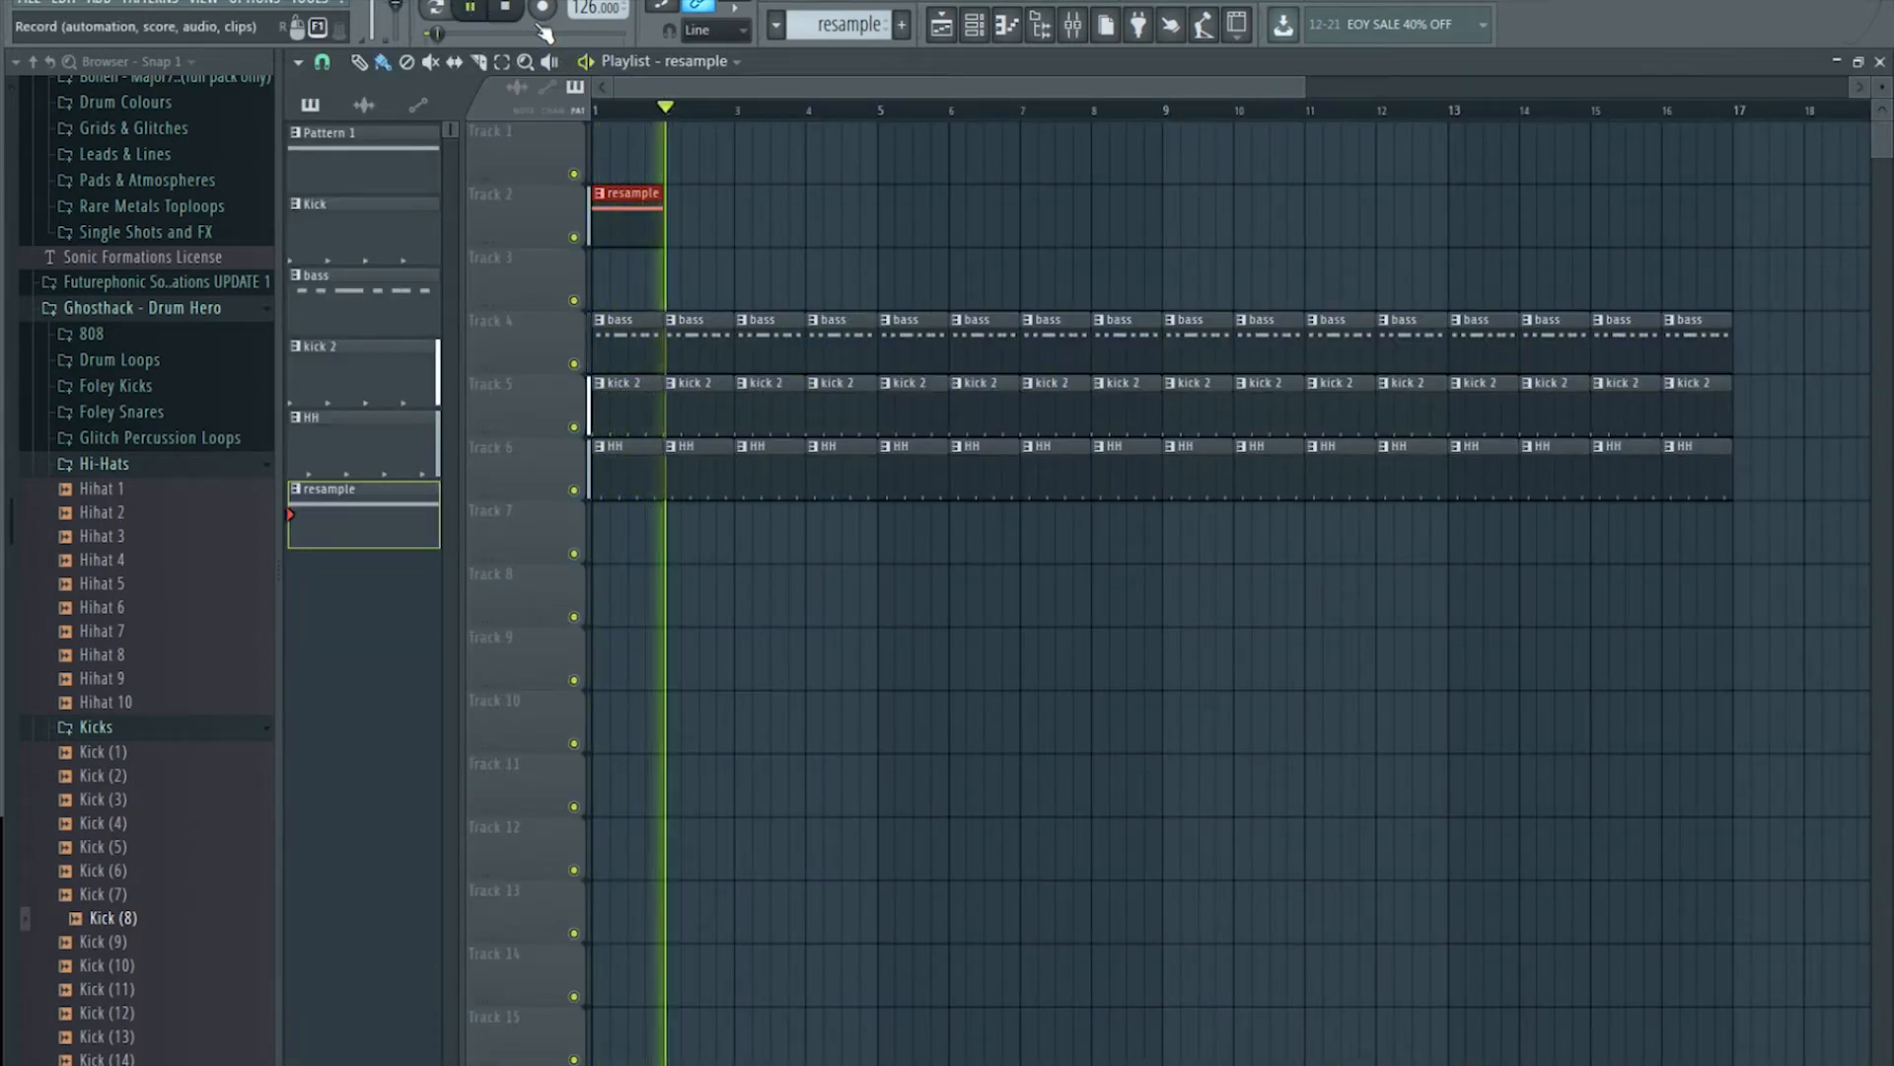
left_click(1073, 24)
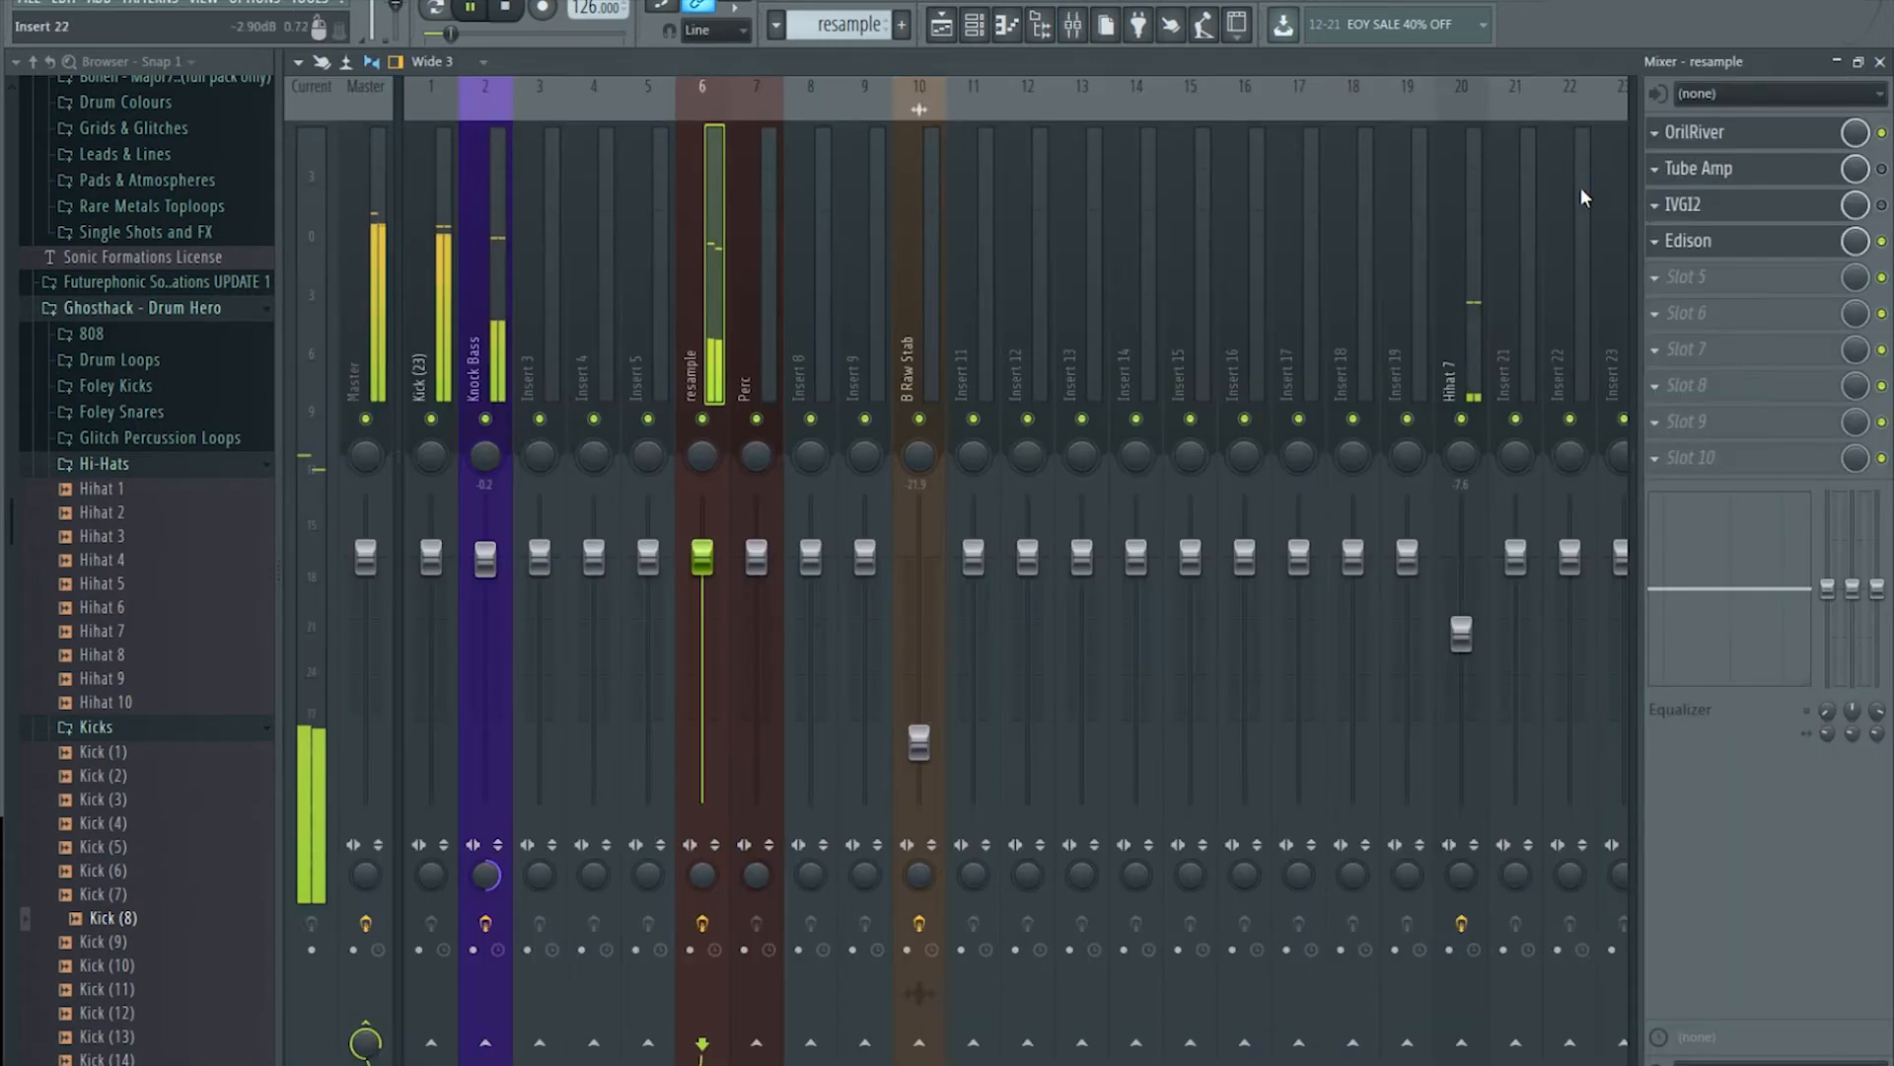
left_click(511, 11)
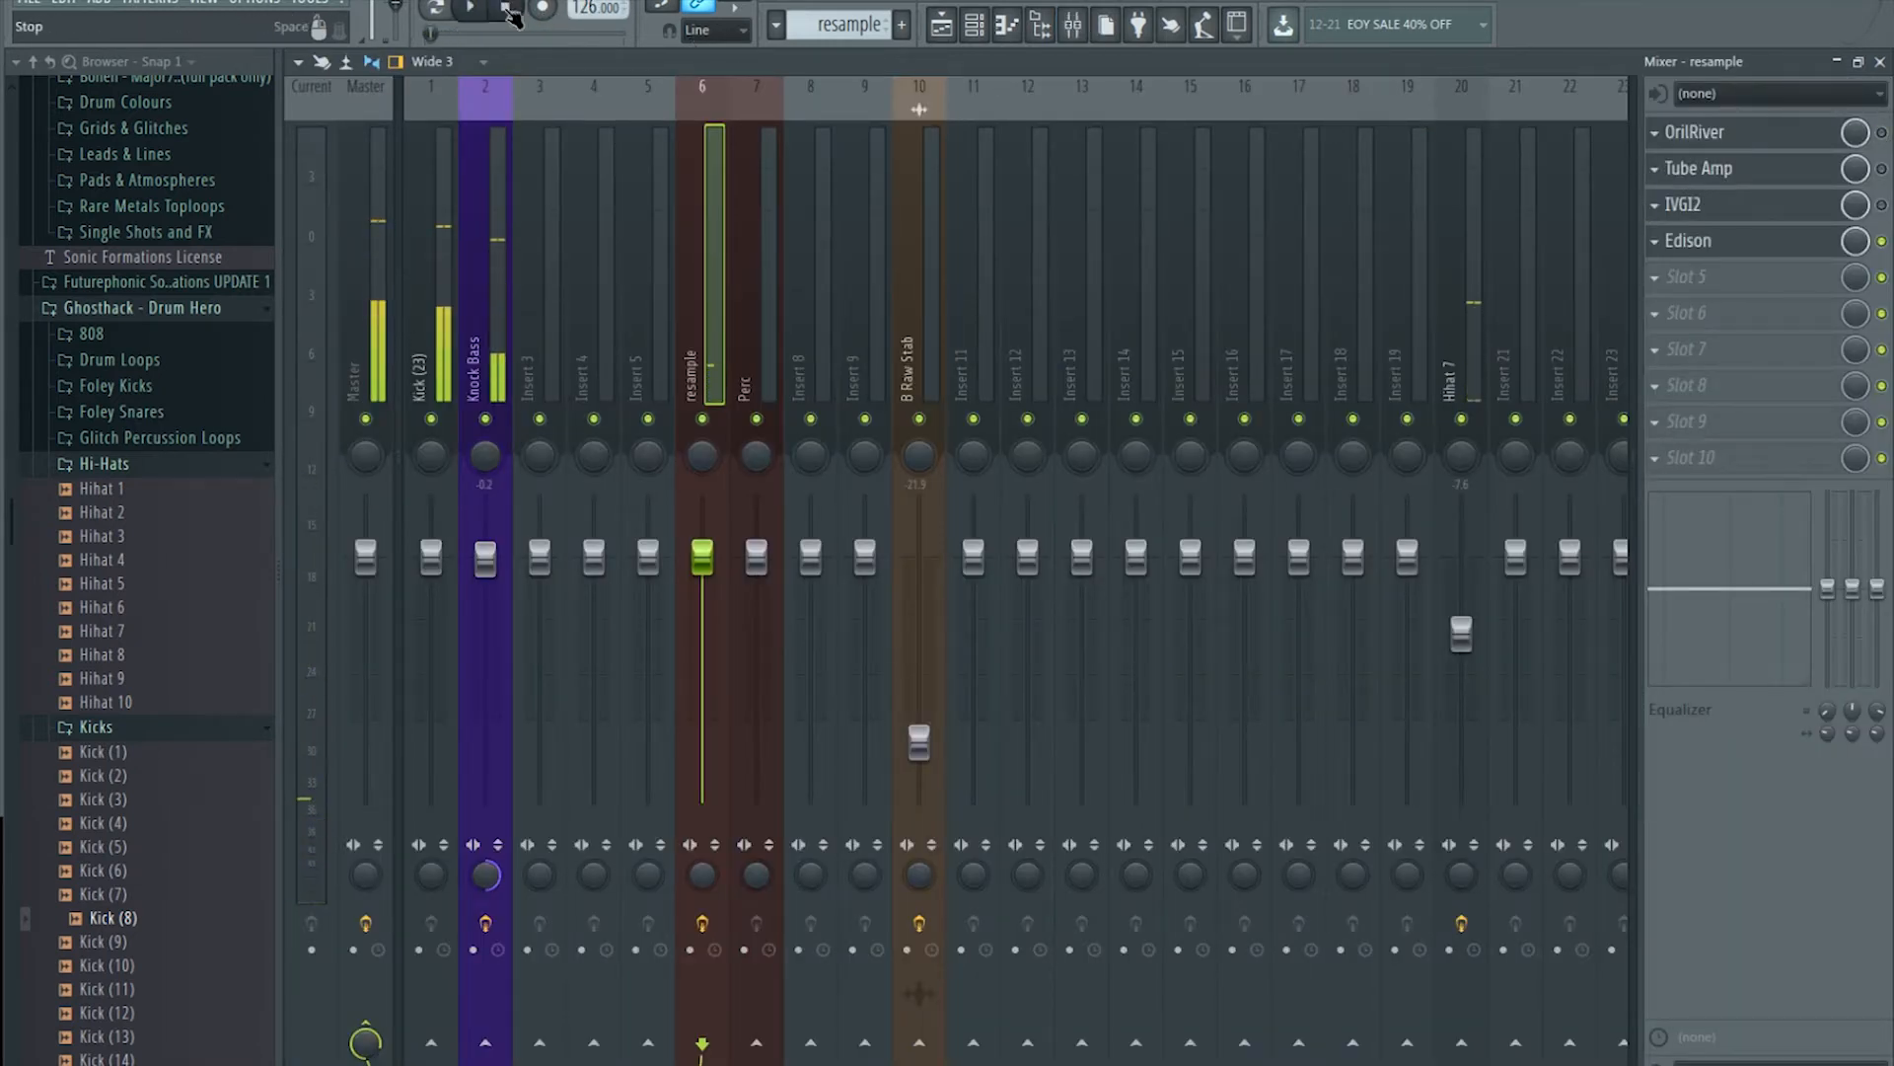
left_click(1756, 140)
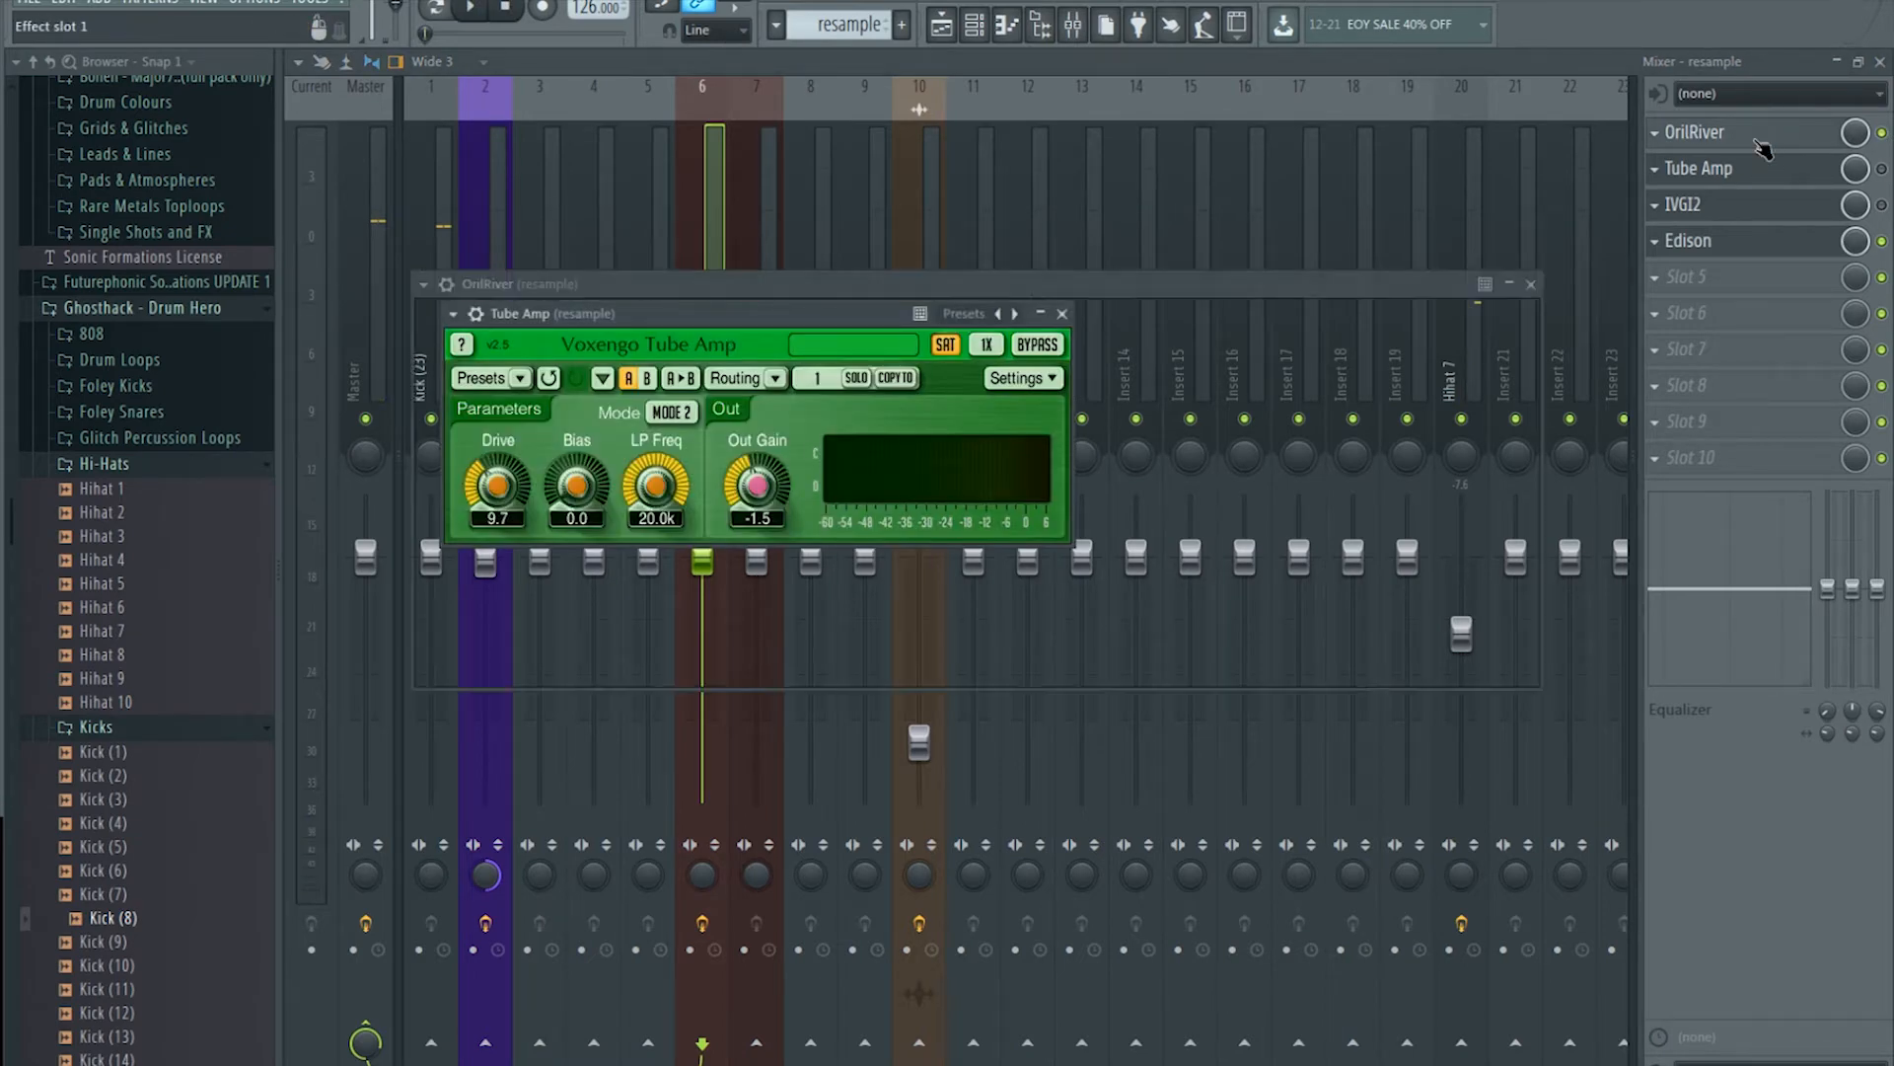
left_click(930, 330)
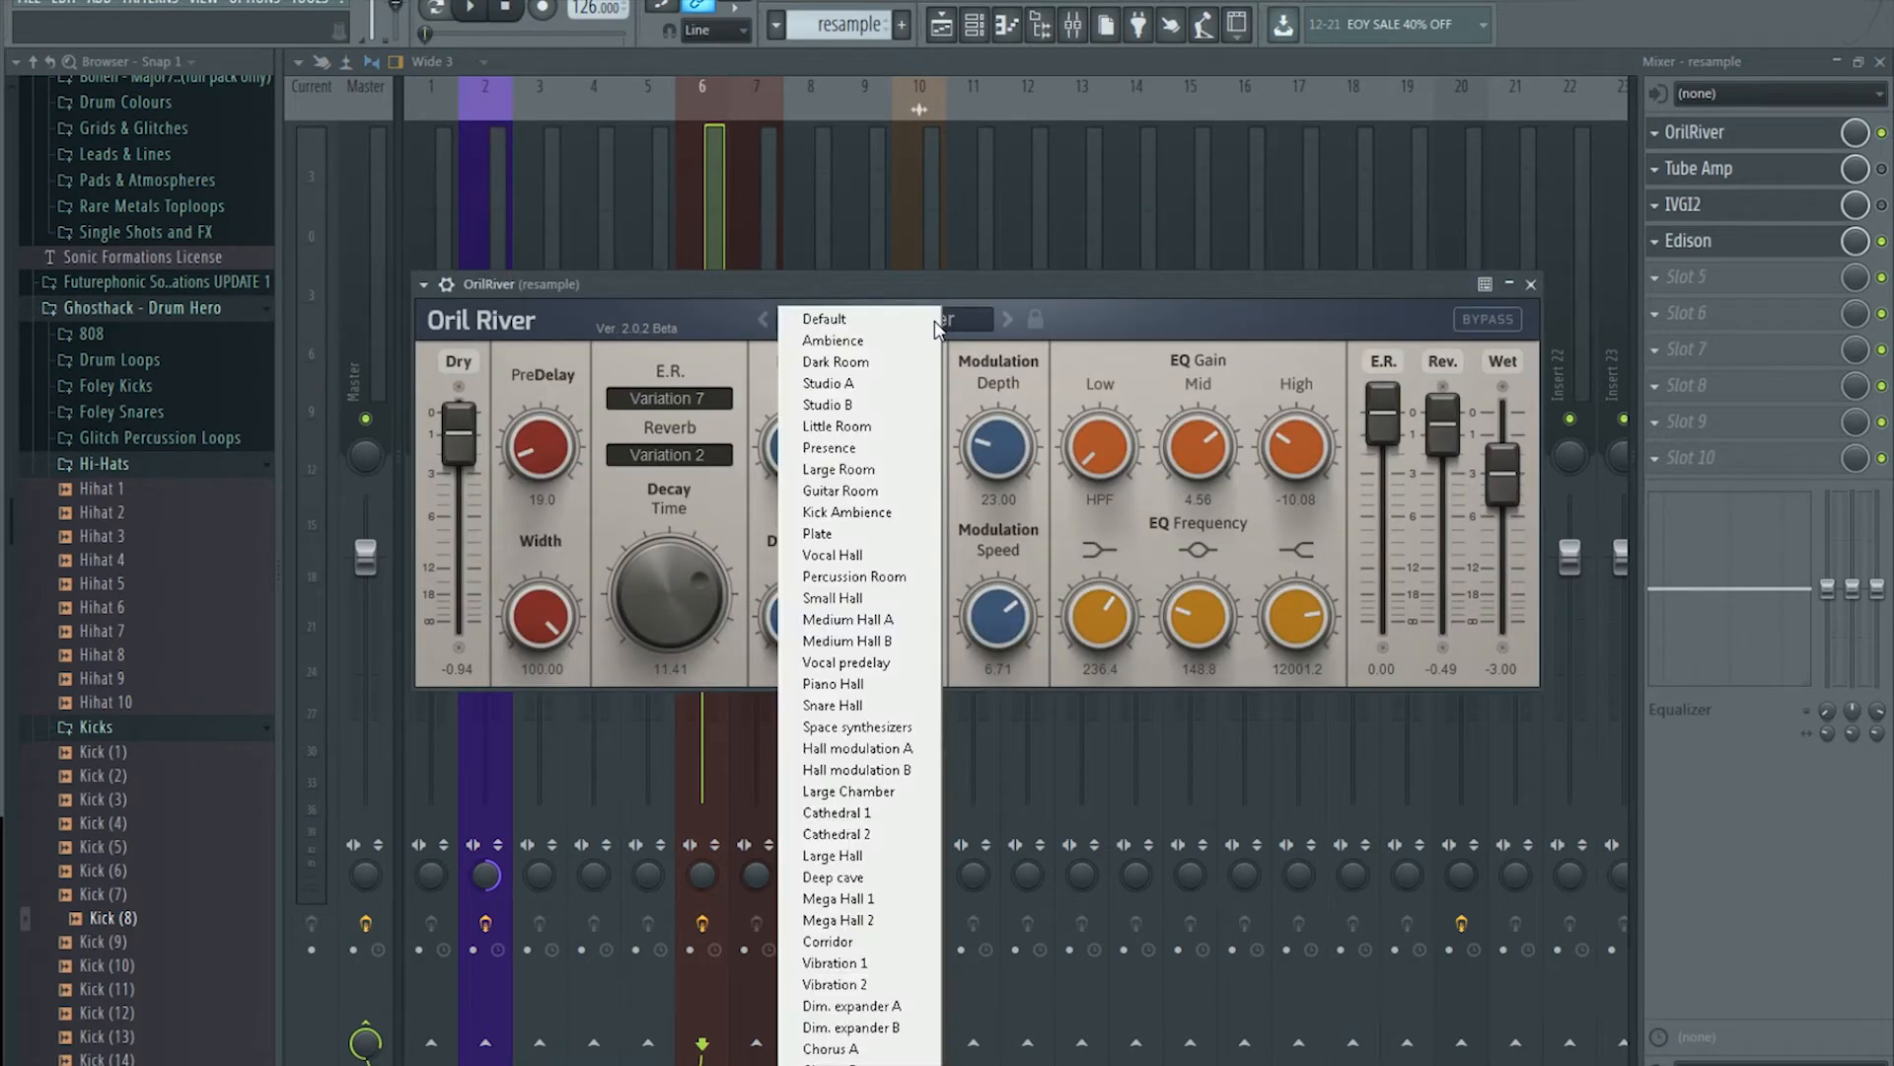
left_click(882, 319)
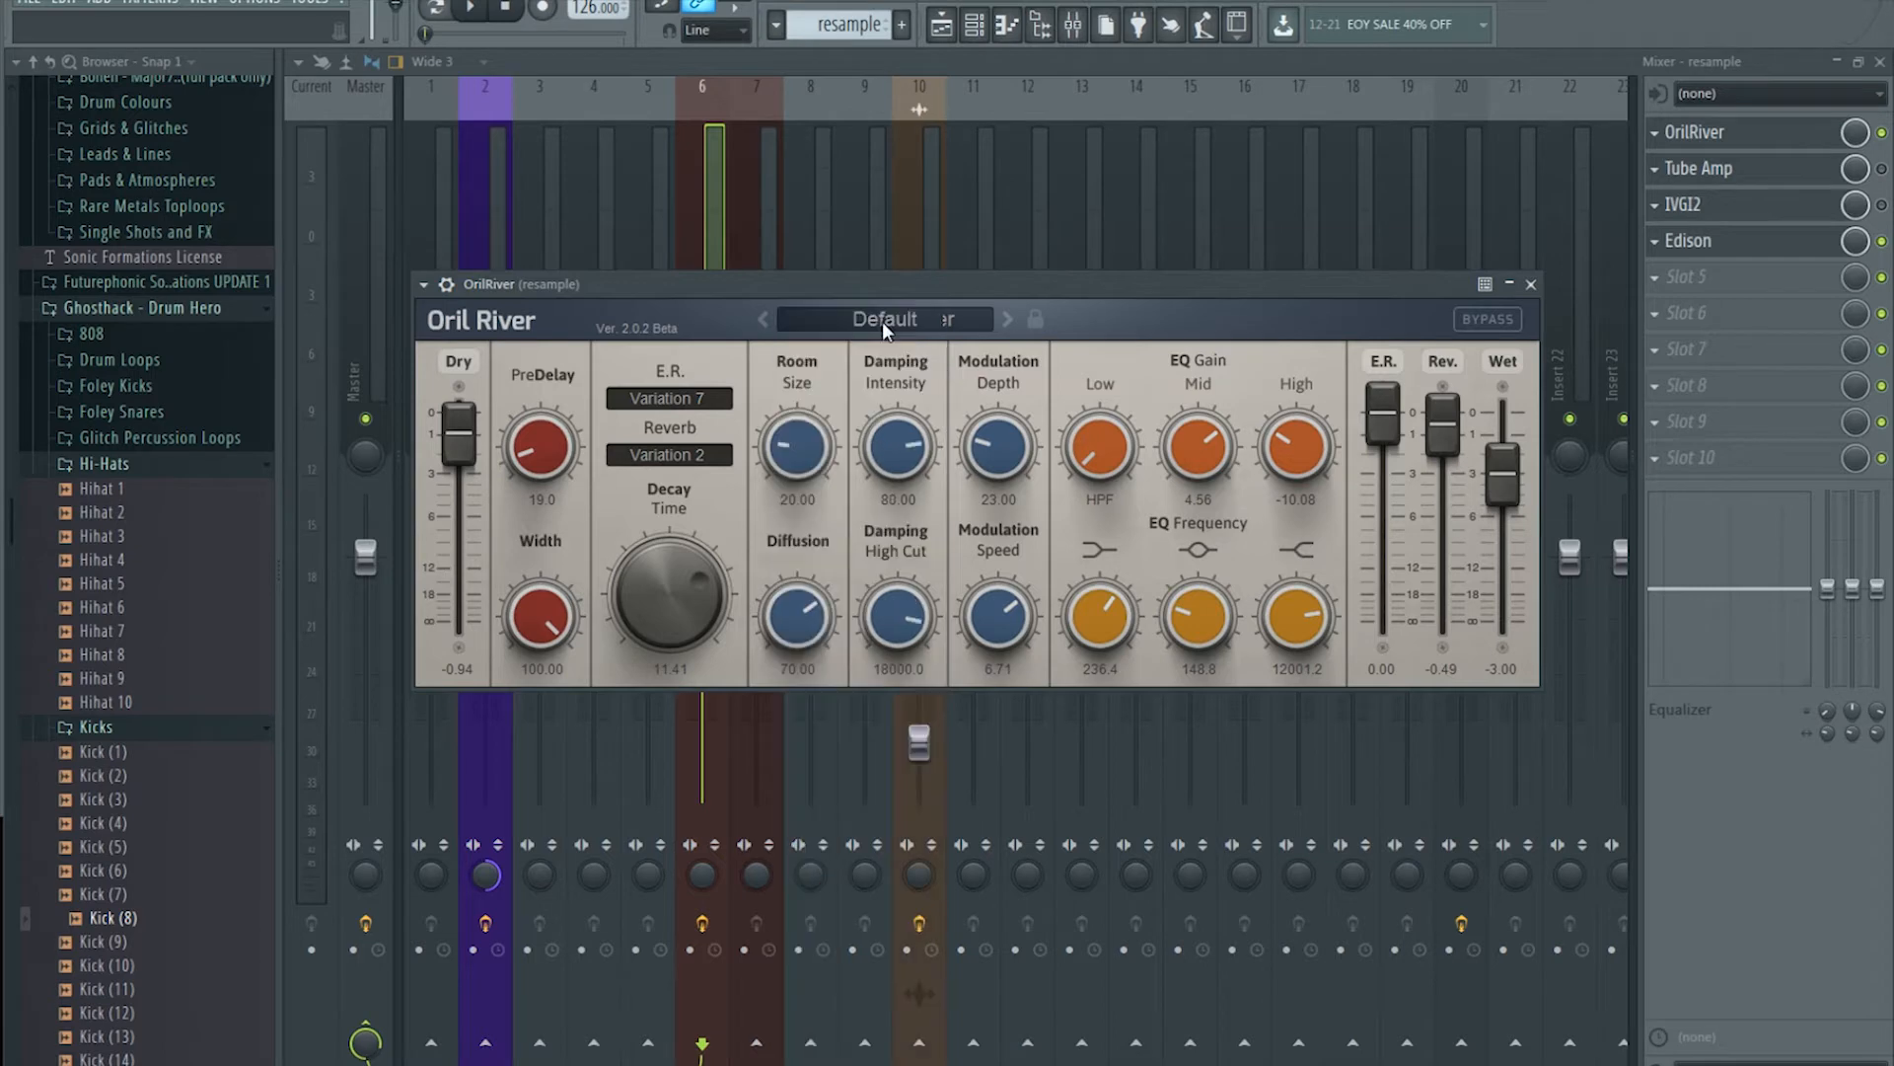
left_click(1774, 130)
left_click(1773, 130)
left_click(478, 8)
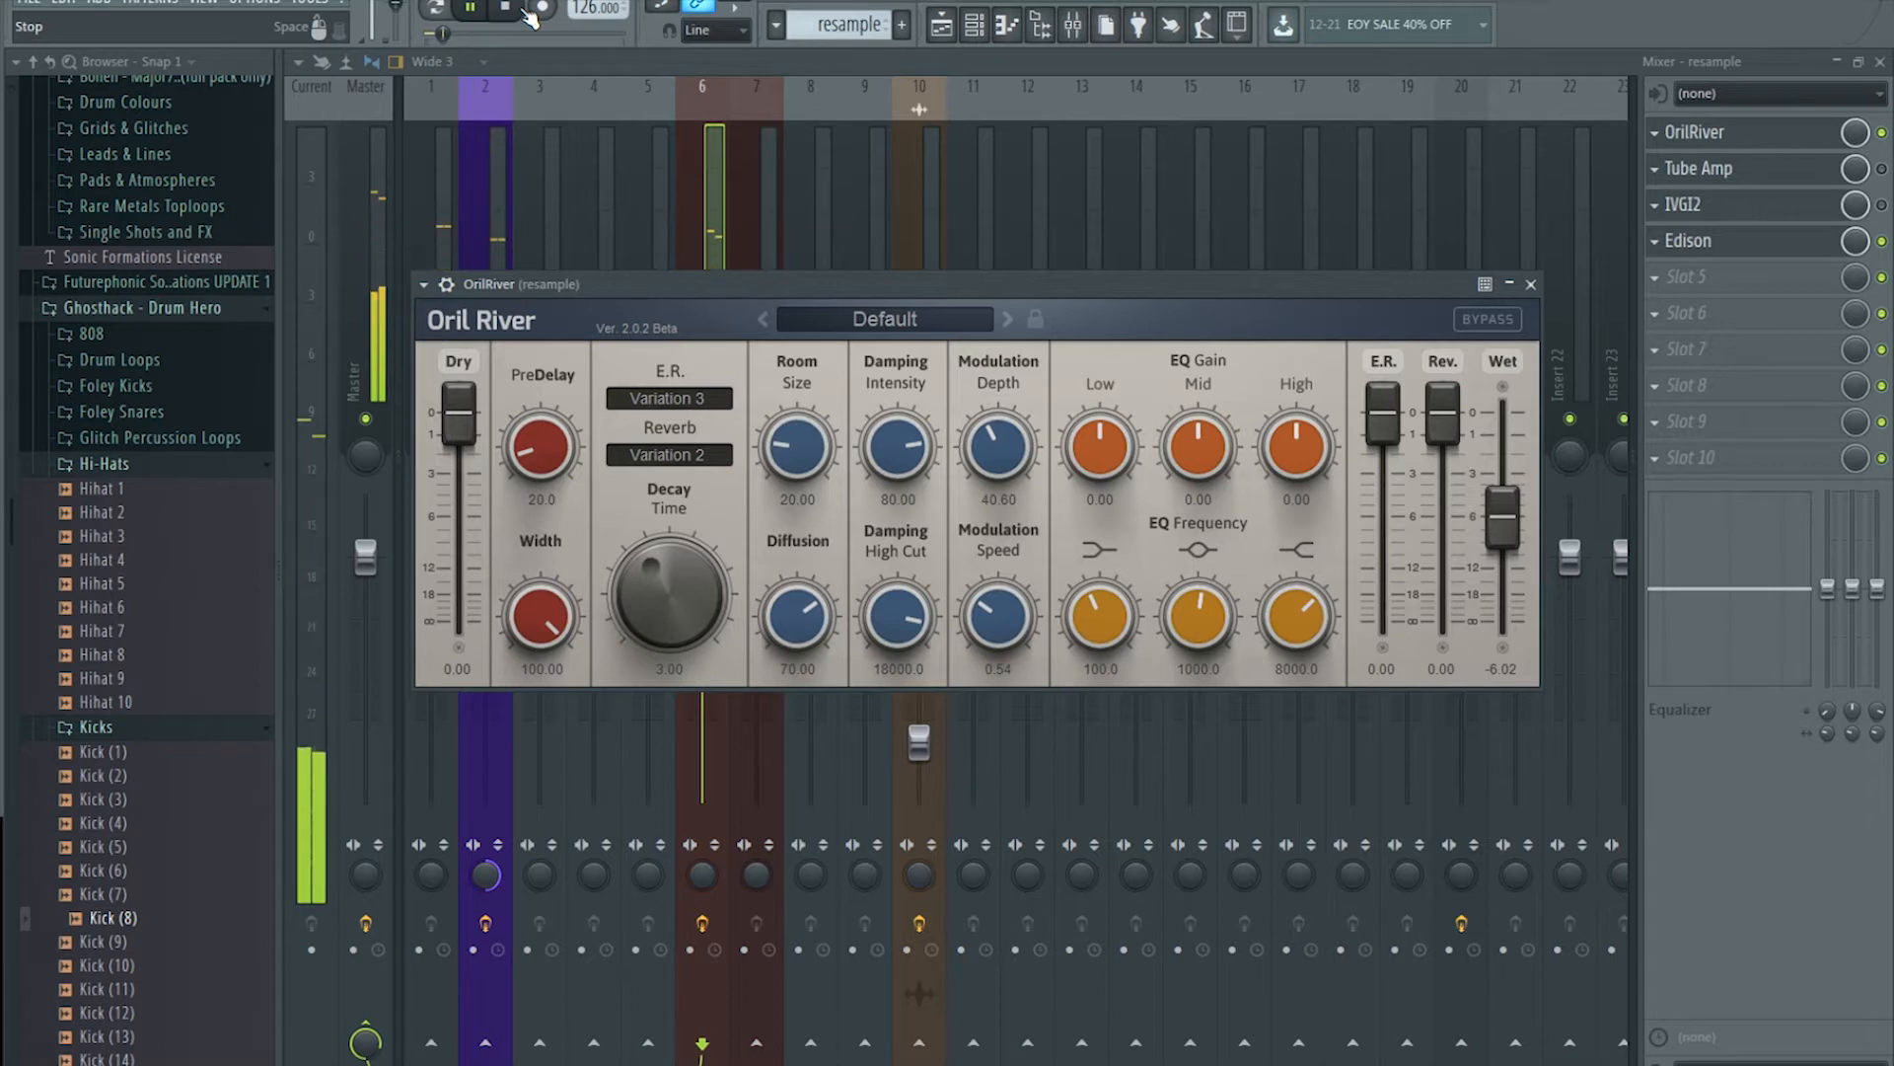
left_click(499, 20)
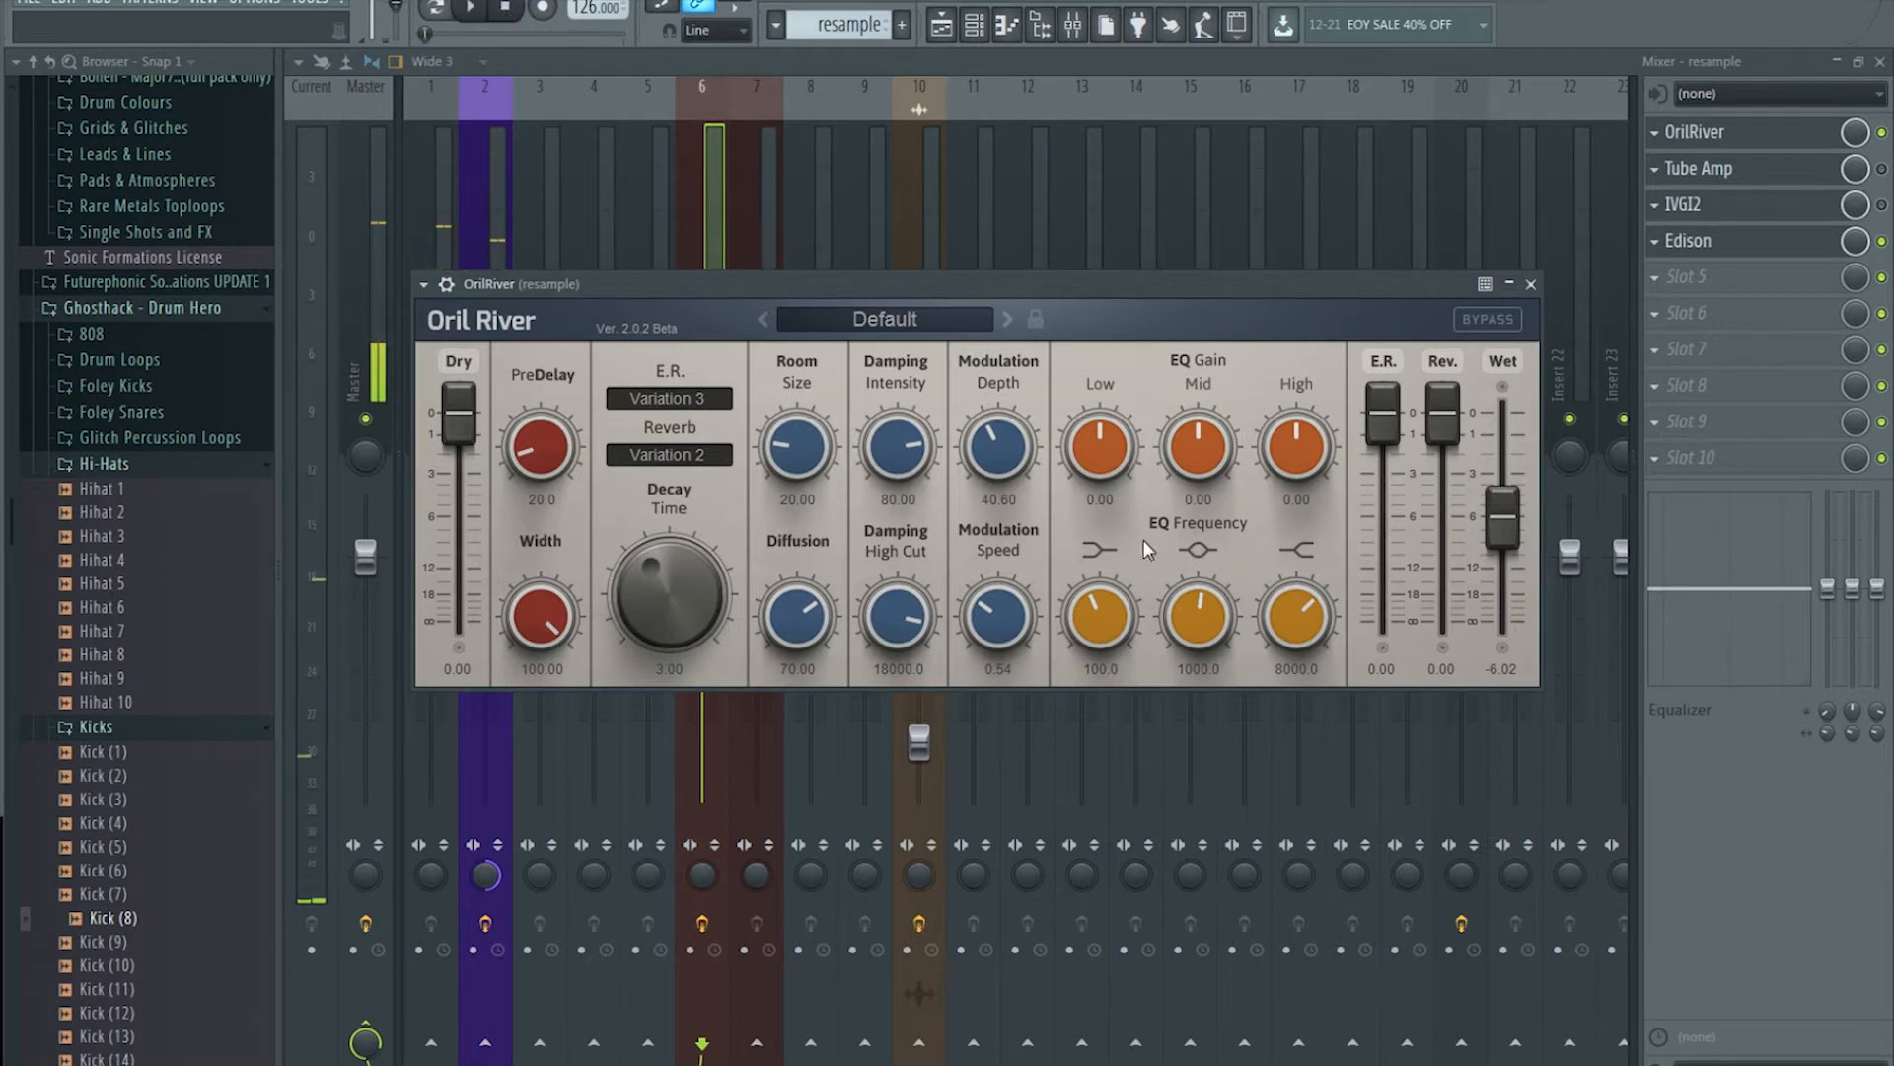
Step: Lengthen OrilRiver's Decay Time to 6.54 and raise Wet to -1.82 dB
mouse_move(699, 566)
left_mouse_down()
mouse_move(703, 547)
mouse_move(688, 582)
left_mouse_up()
left_click_drag(1499, 484, 1496, 490)
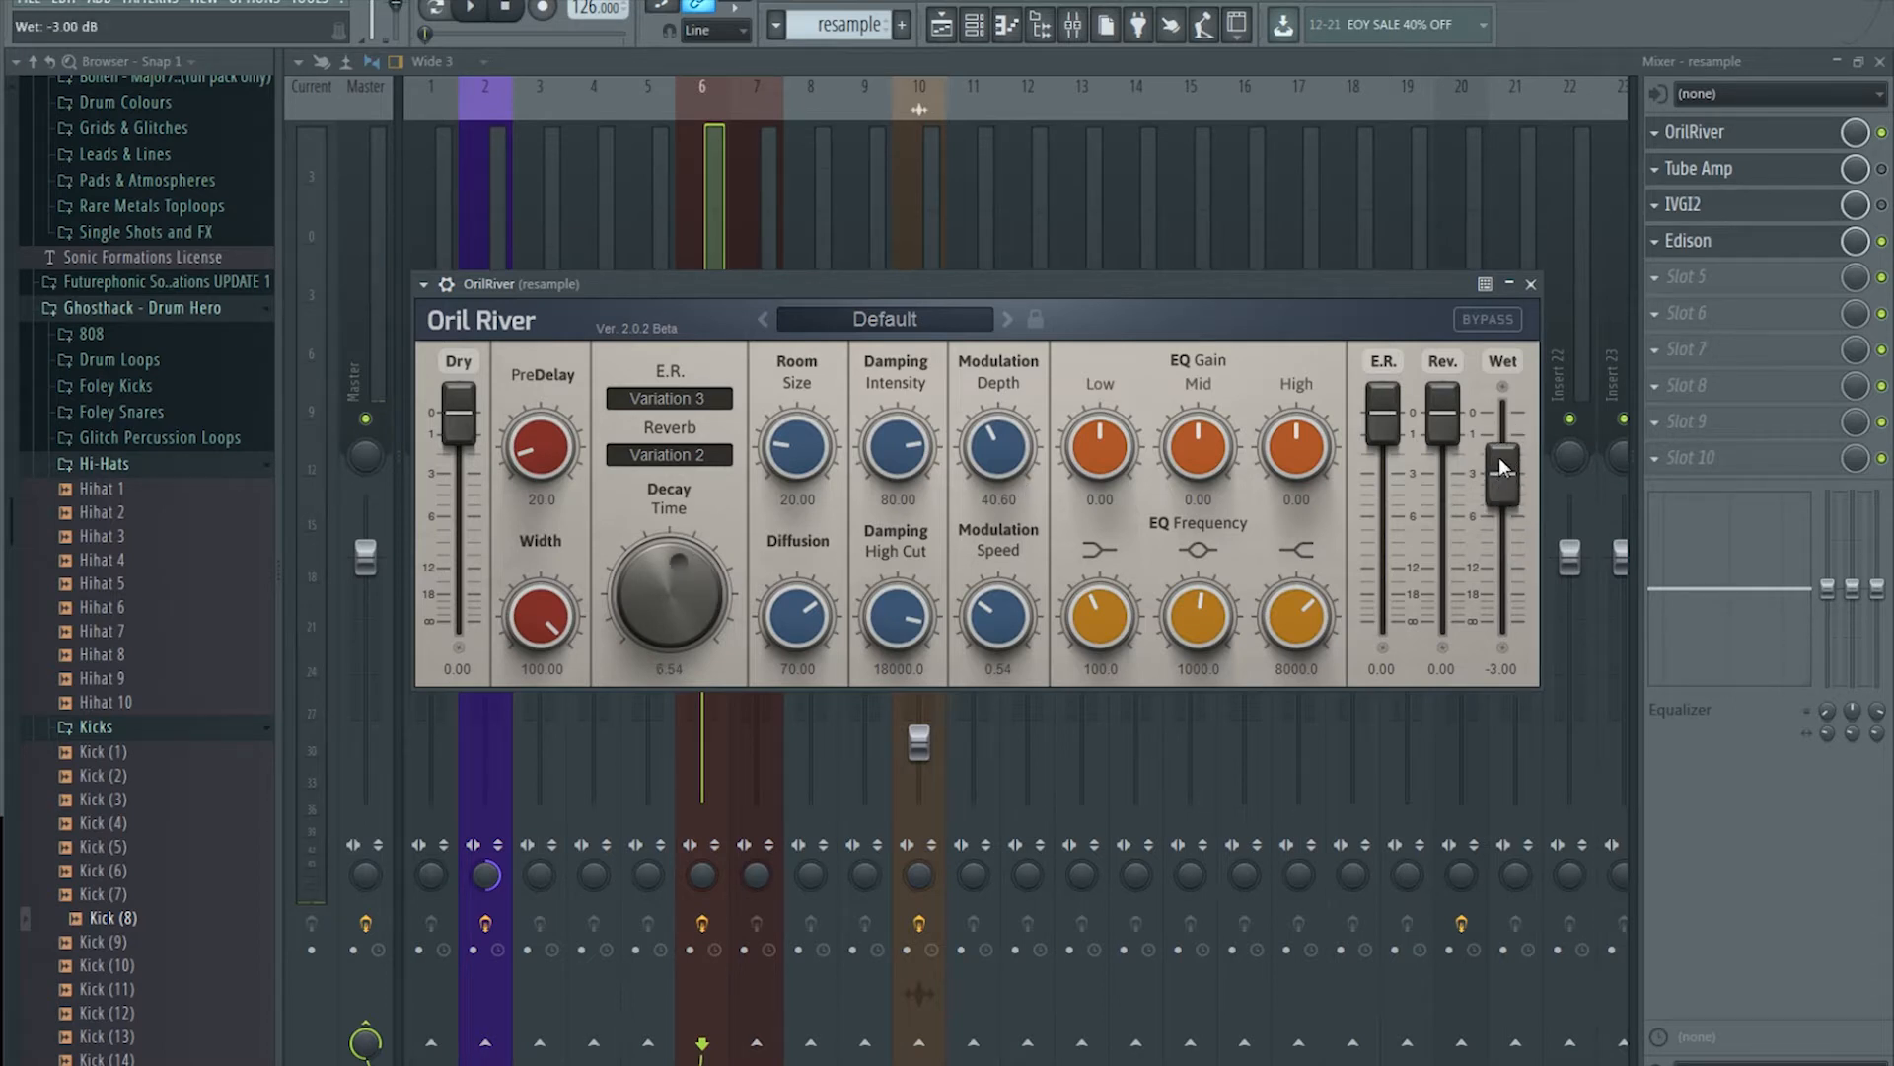
scroll(1499, 463, "up", 2)
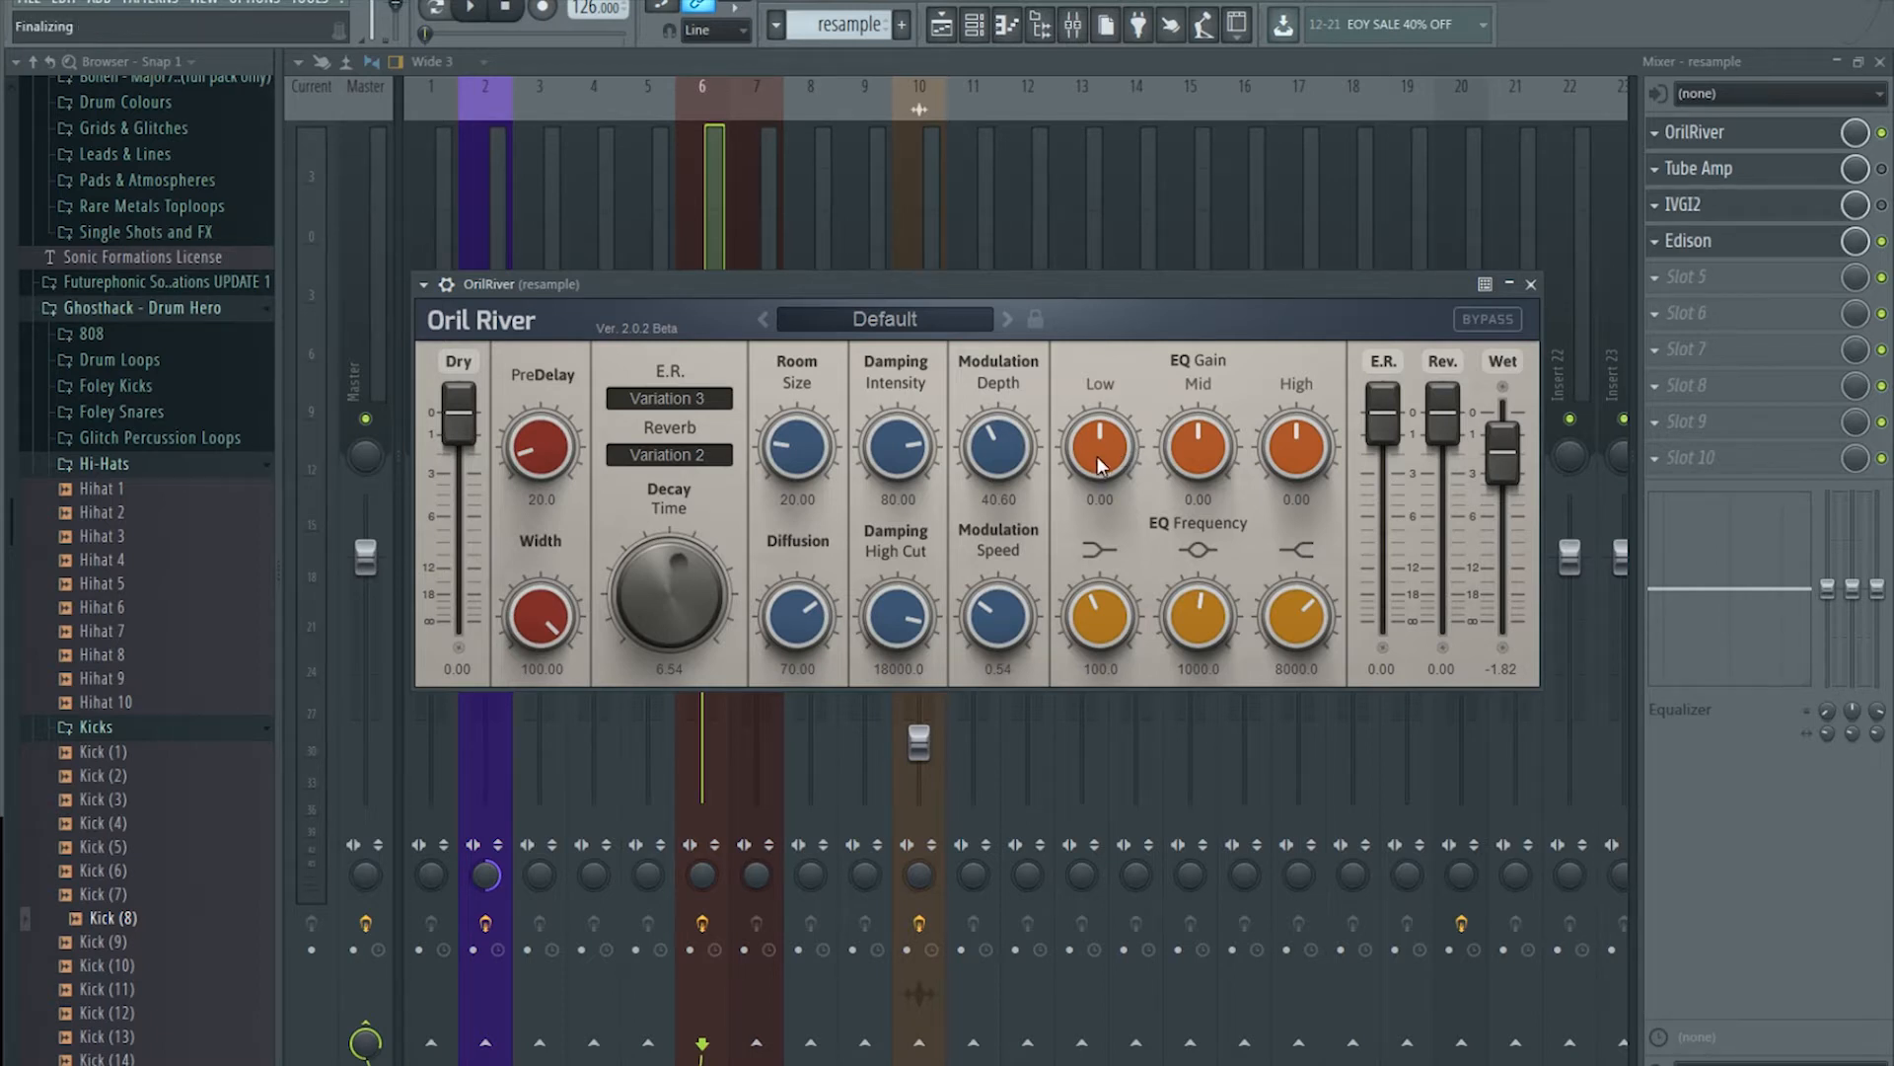
Step: Open the Resample channel's piano roll, preview its B0 note, and go back to the mixer
left_click(1006, 24)
right_click(735, 261)
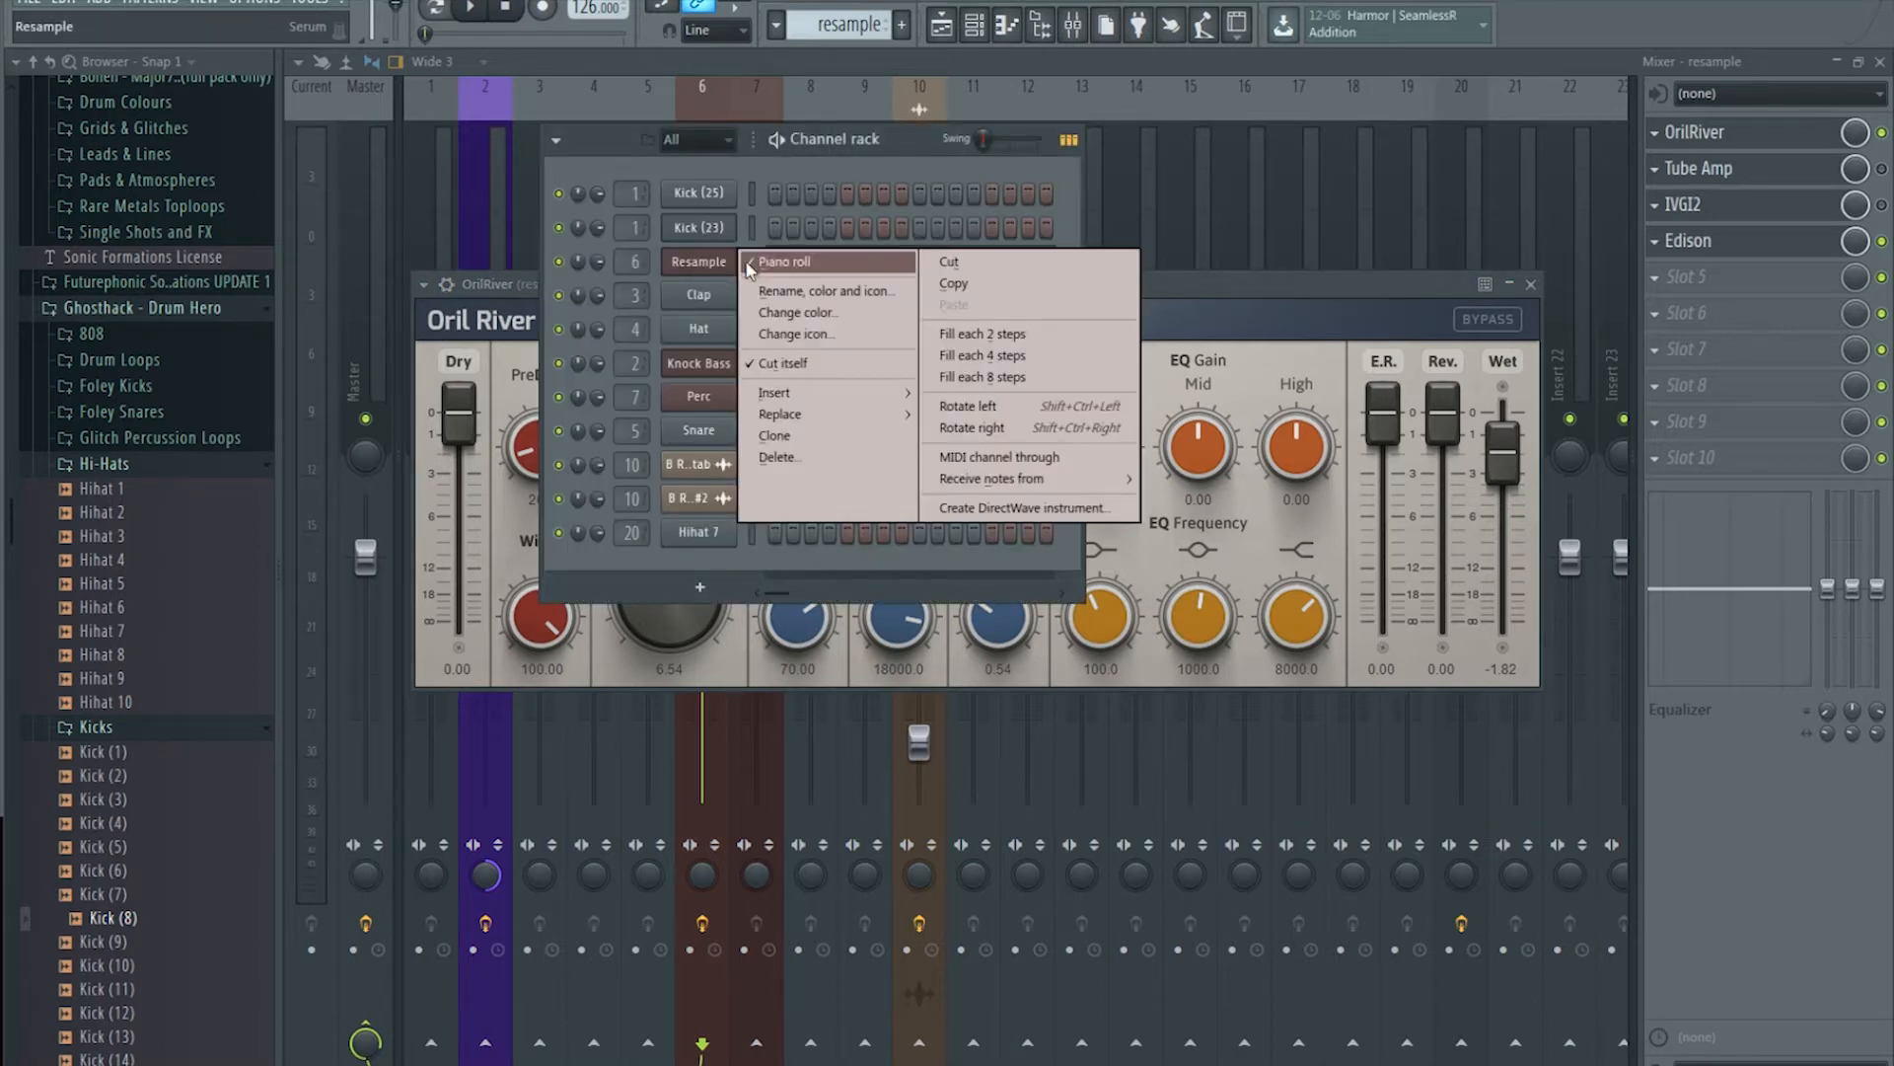
left_click(750, 264)
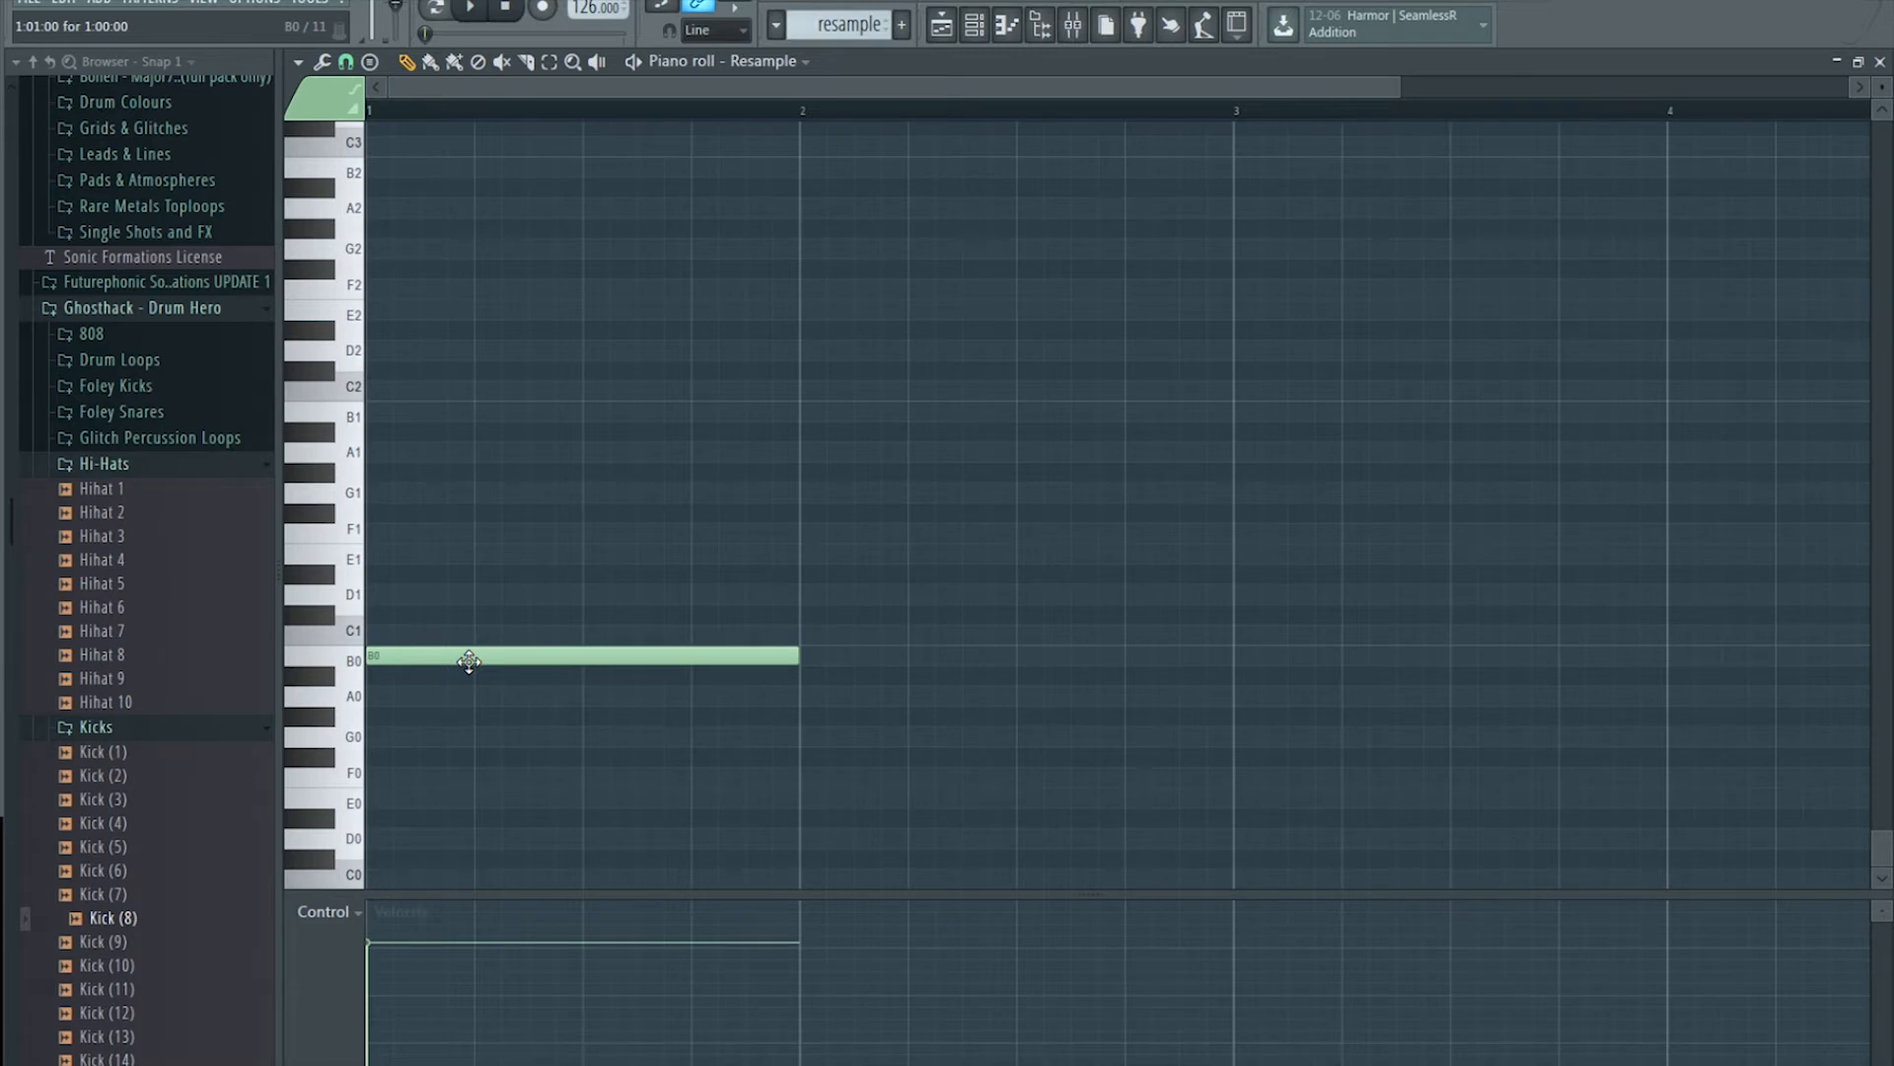
left_click(357, 660)
left_click(1070, 29)
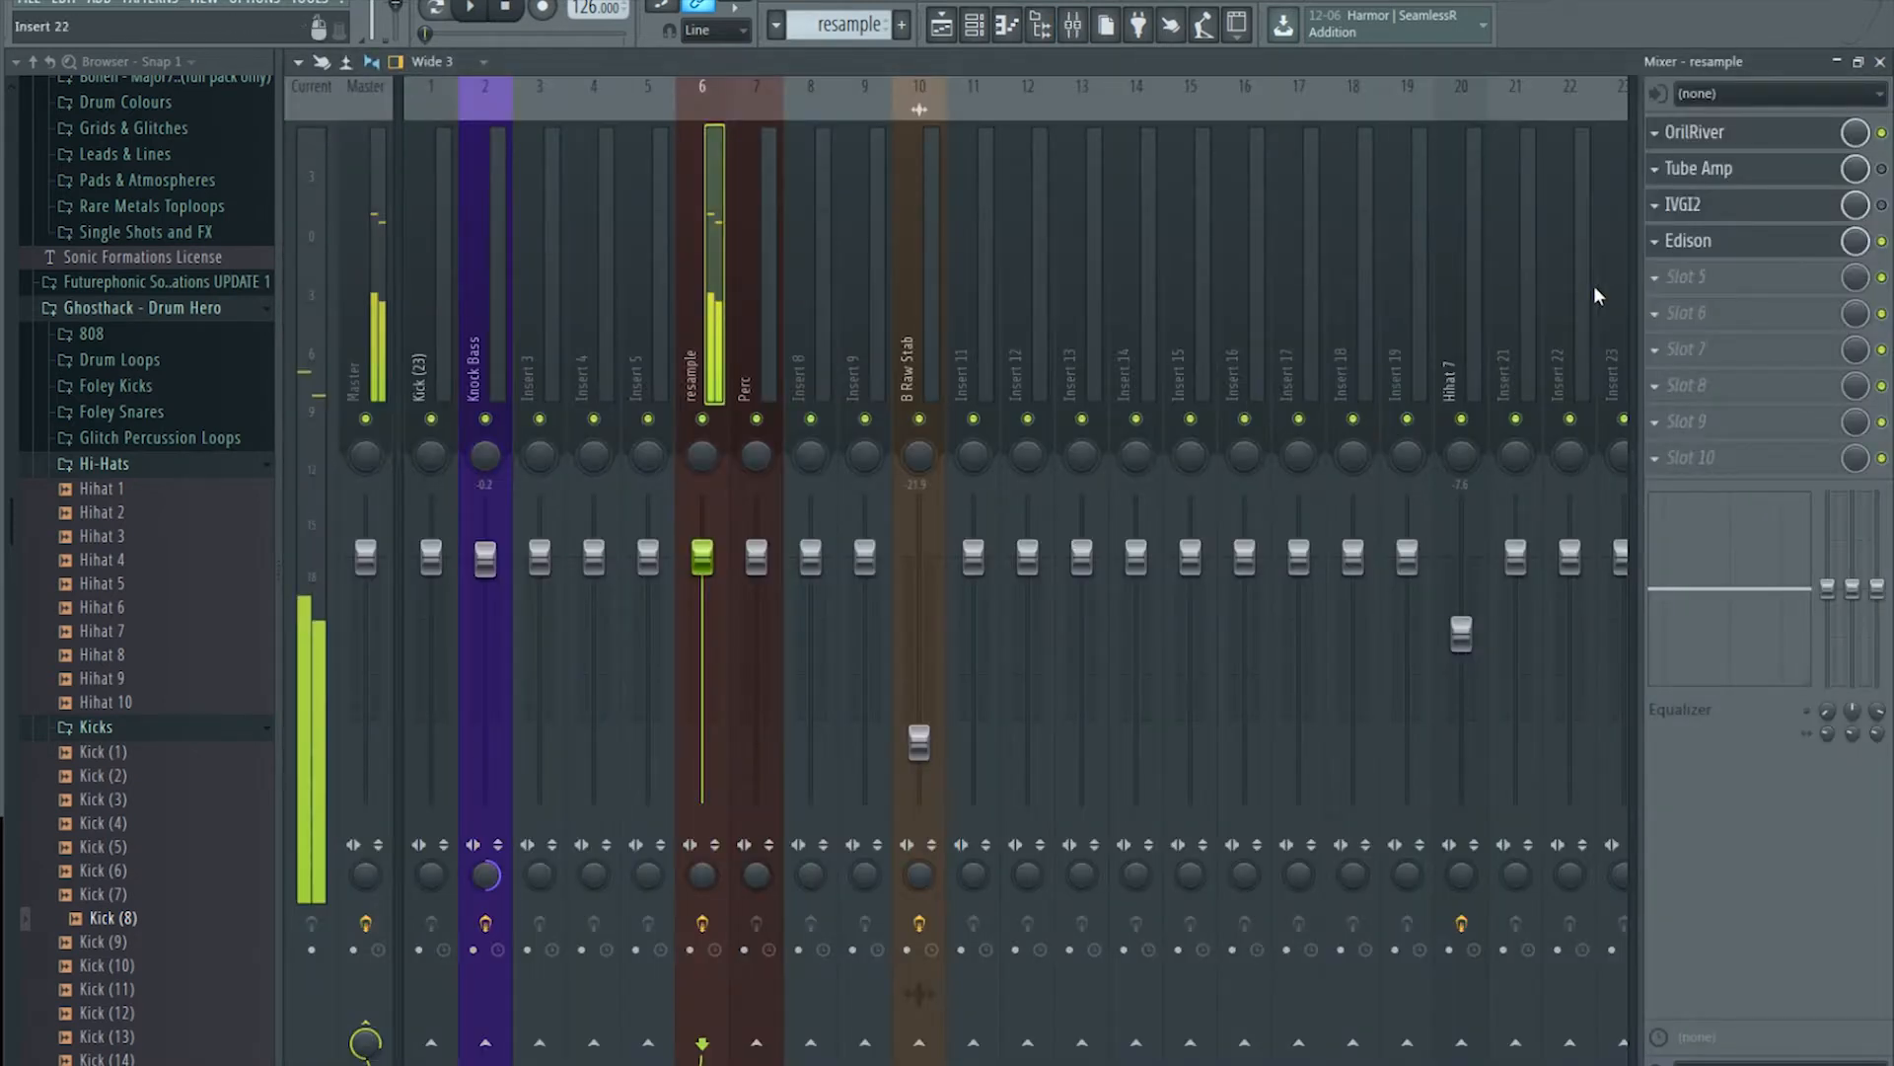
Step: Cut OrilRiver's low EQ gain to -6.00 at 147.9 frequency while auditioning the beat
left_click(1749, 131)
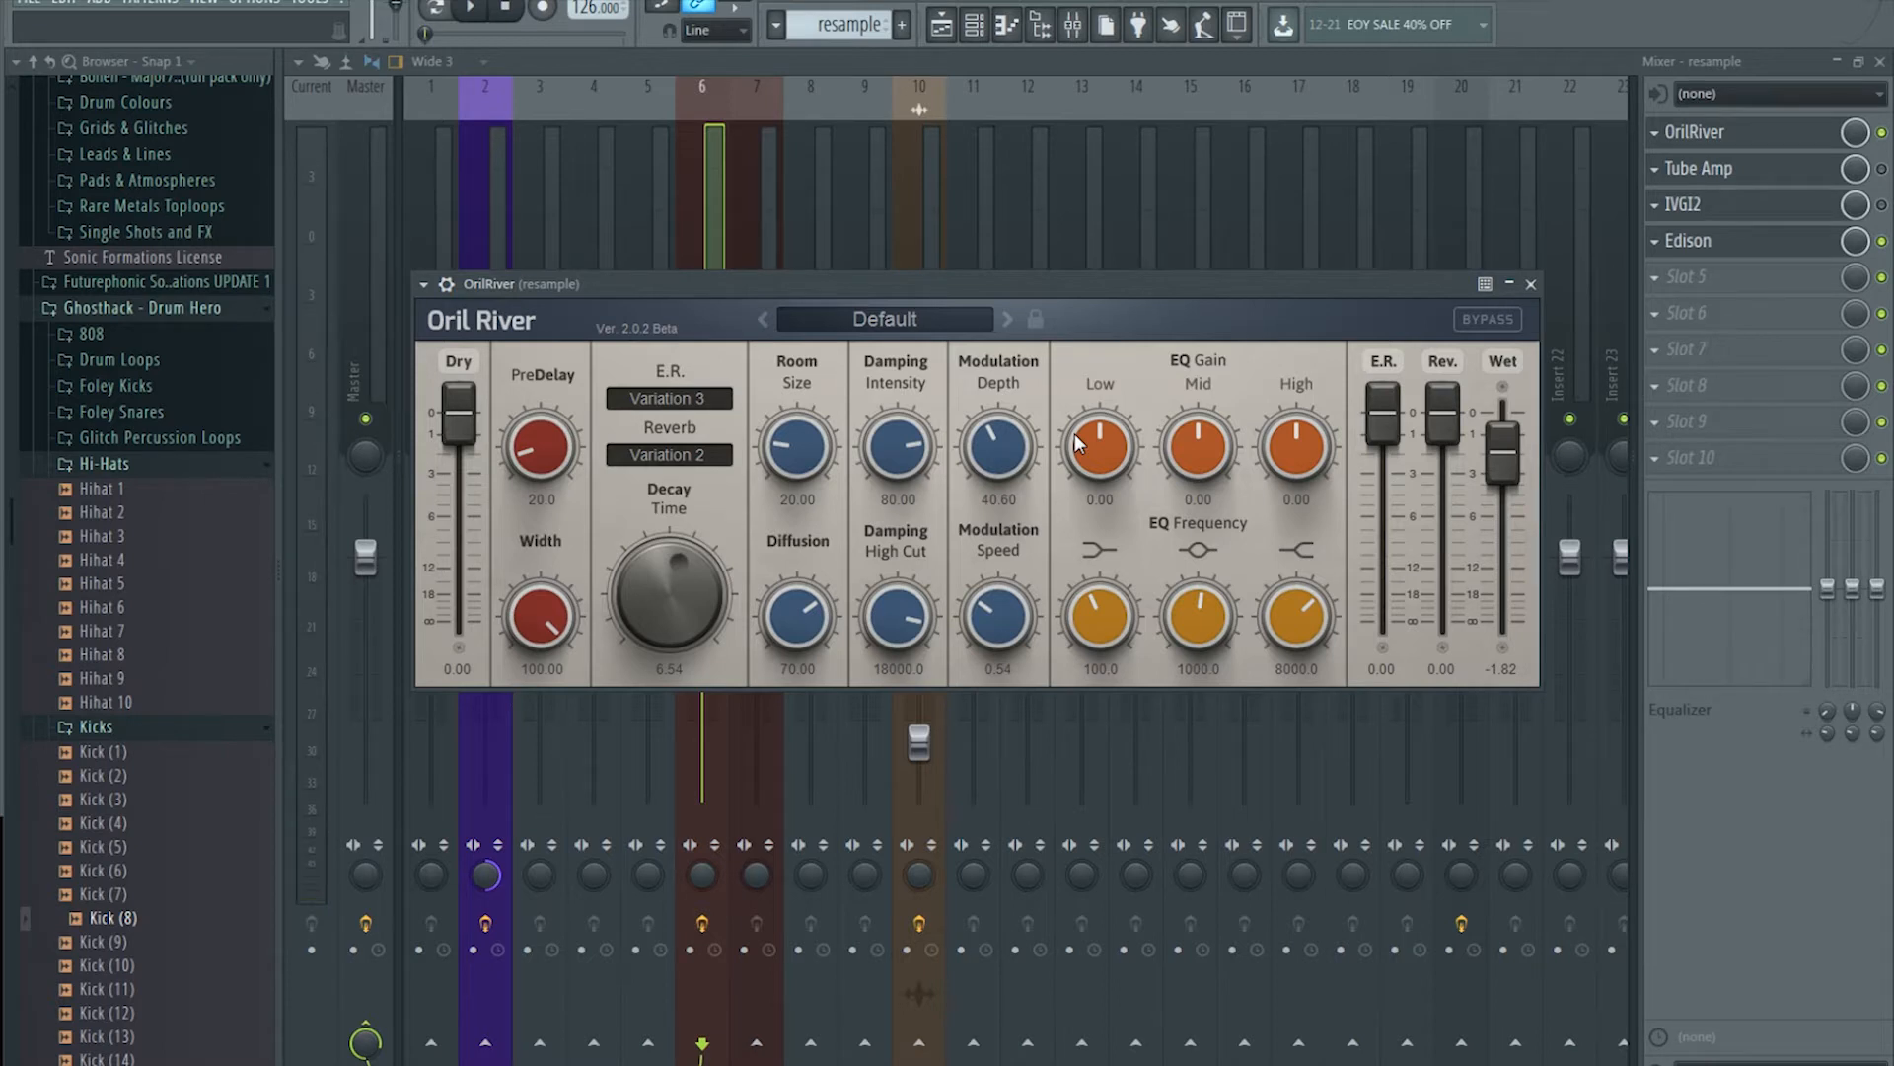
left_click_drag(1074, 434, 1091, 464)
left_click(489, 12)
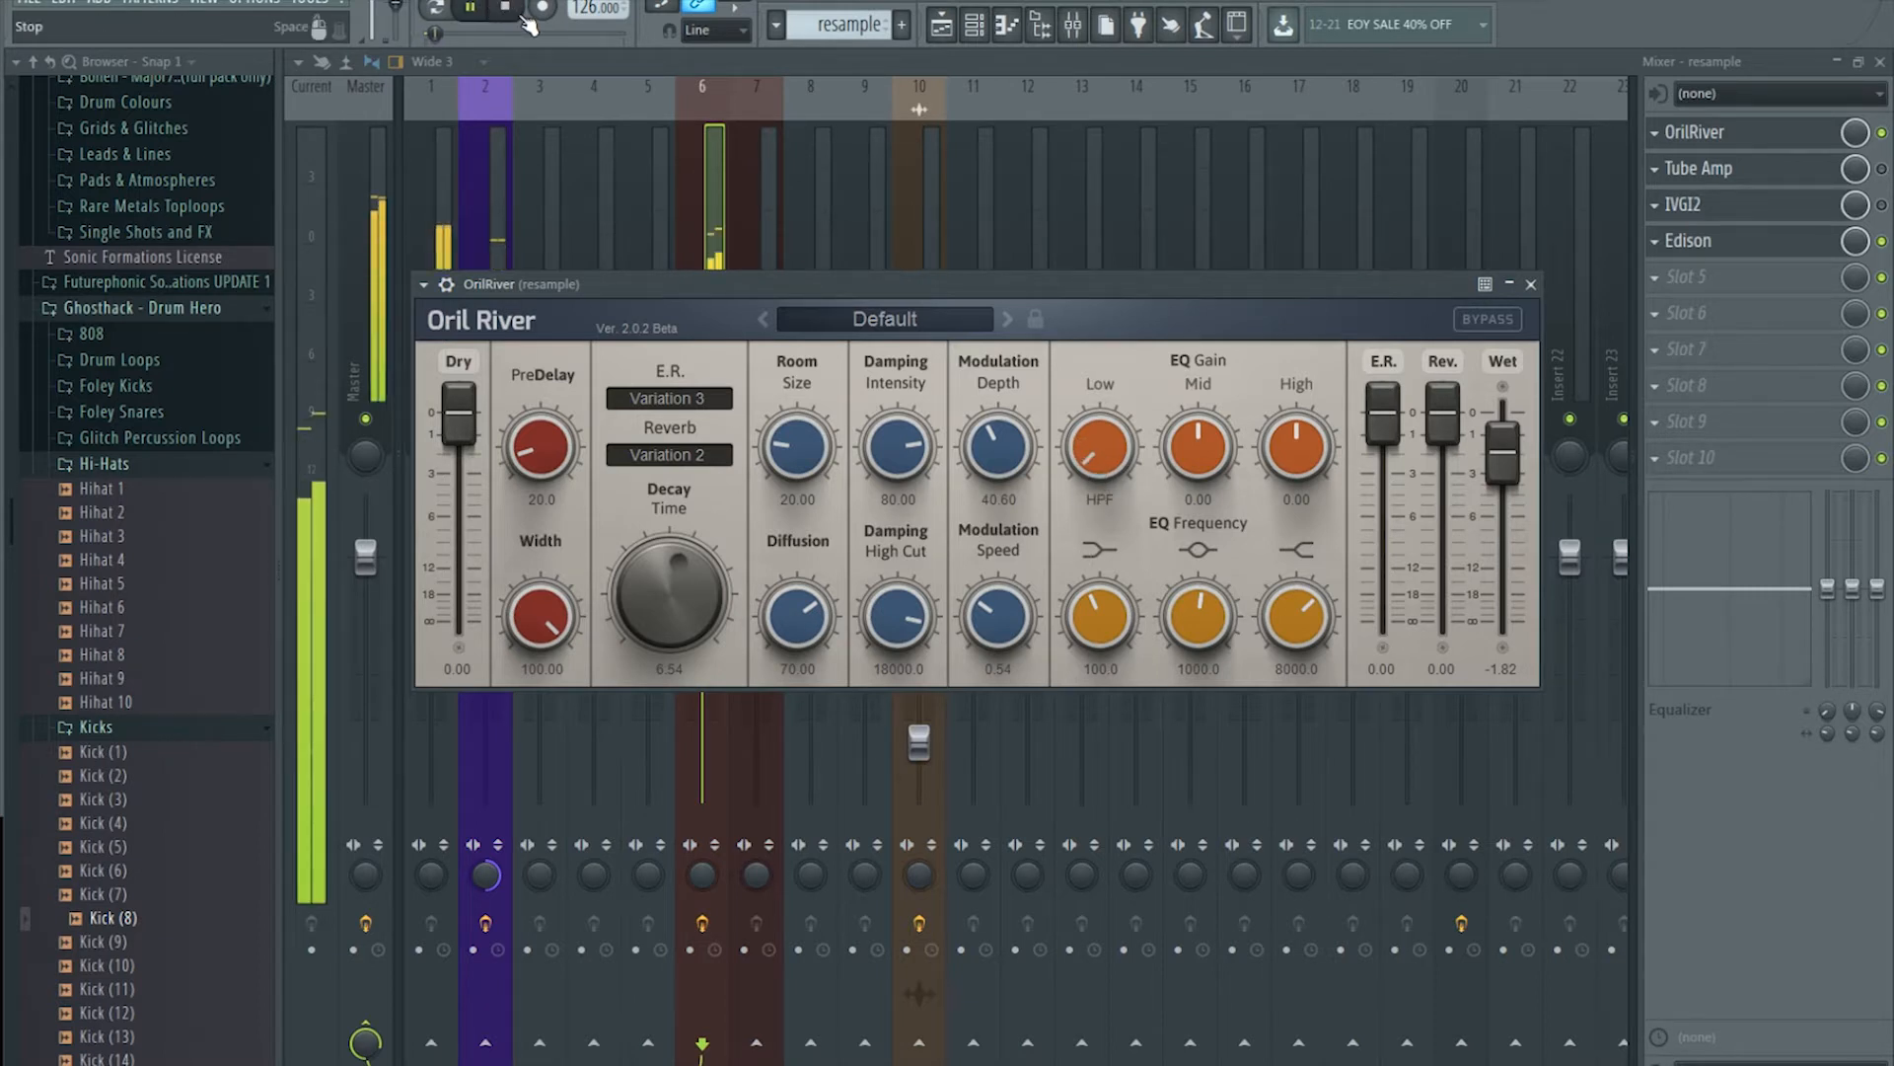
left_click_drag(1087, 432, 1085, 428)
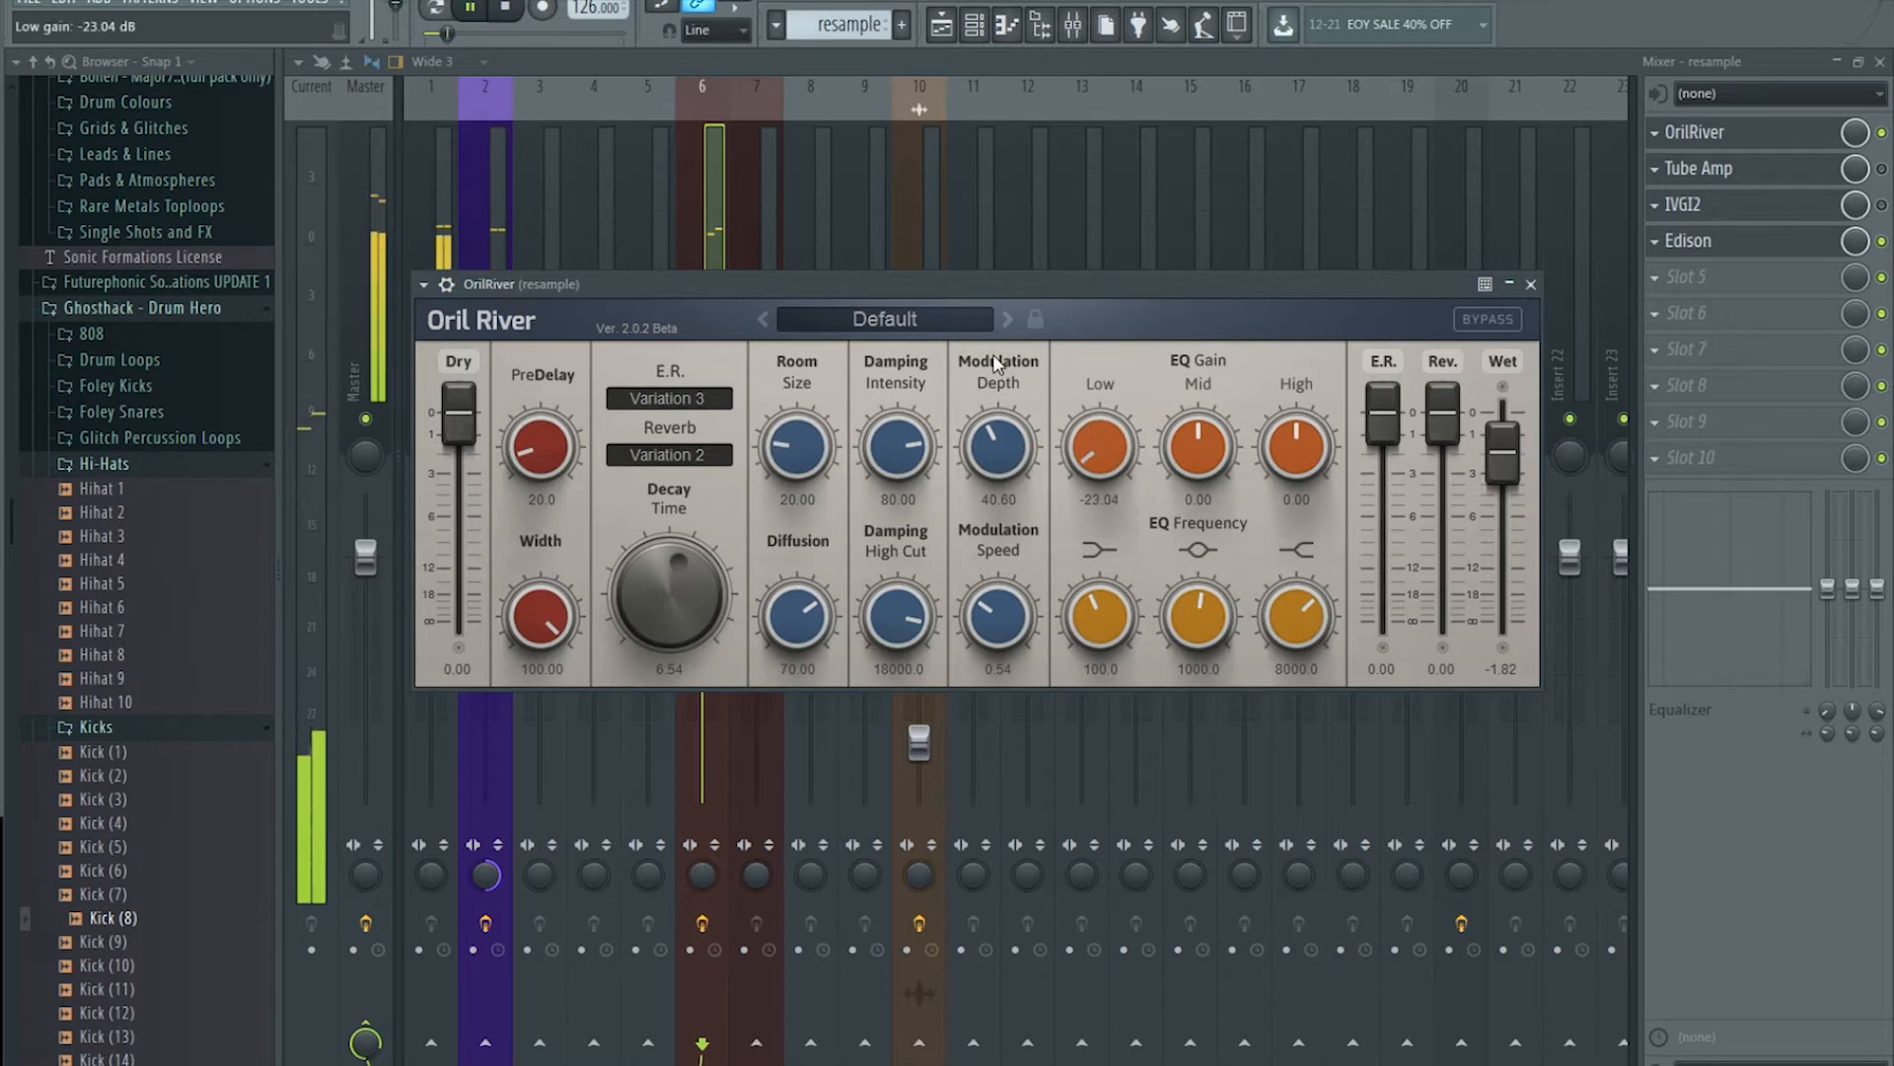
key("space")
scroll(1103, 436, "up", 3)
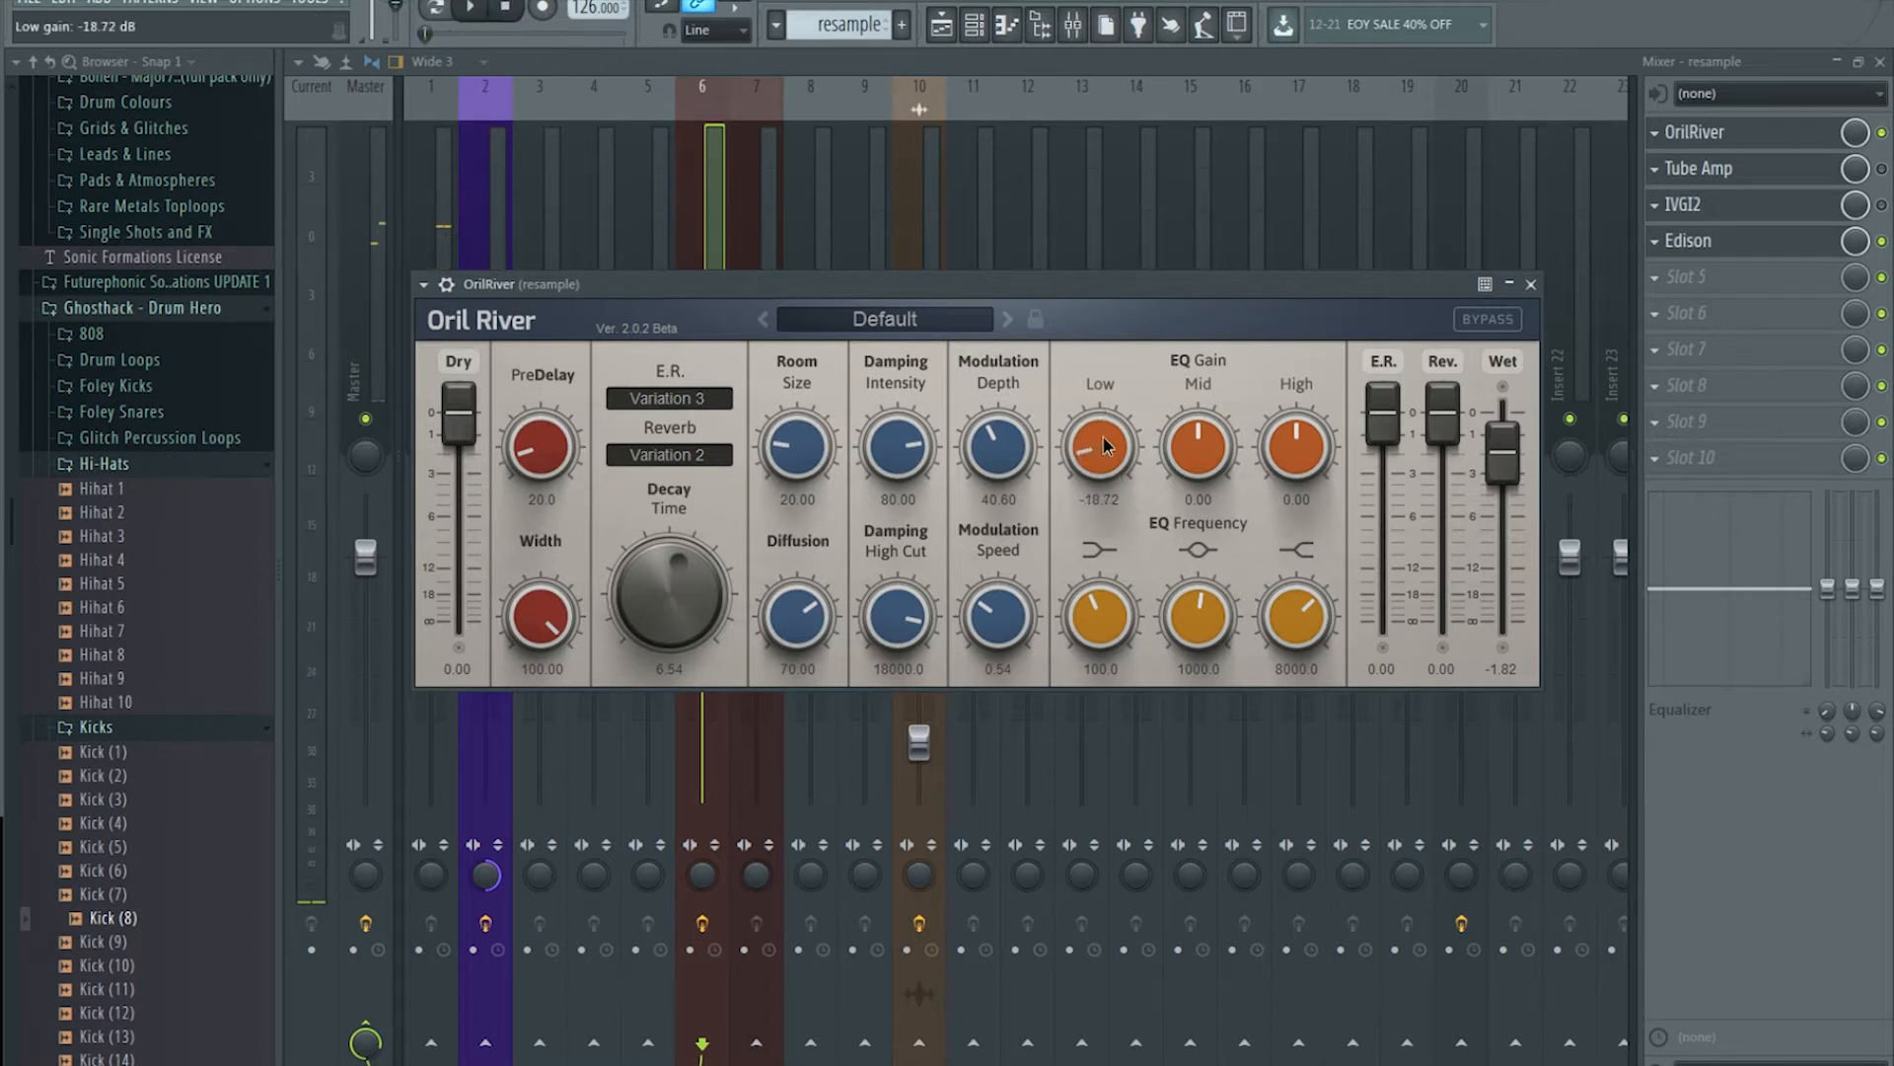
scroll(1095, 430, "up", 5)
scroll(1098, 614, "up", 2)
Step: Lower OrilRiver's Wet level to -2.61 dB and play the beat to hear the change
left_click(1775, 136)
left_click(1776, 138)
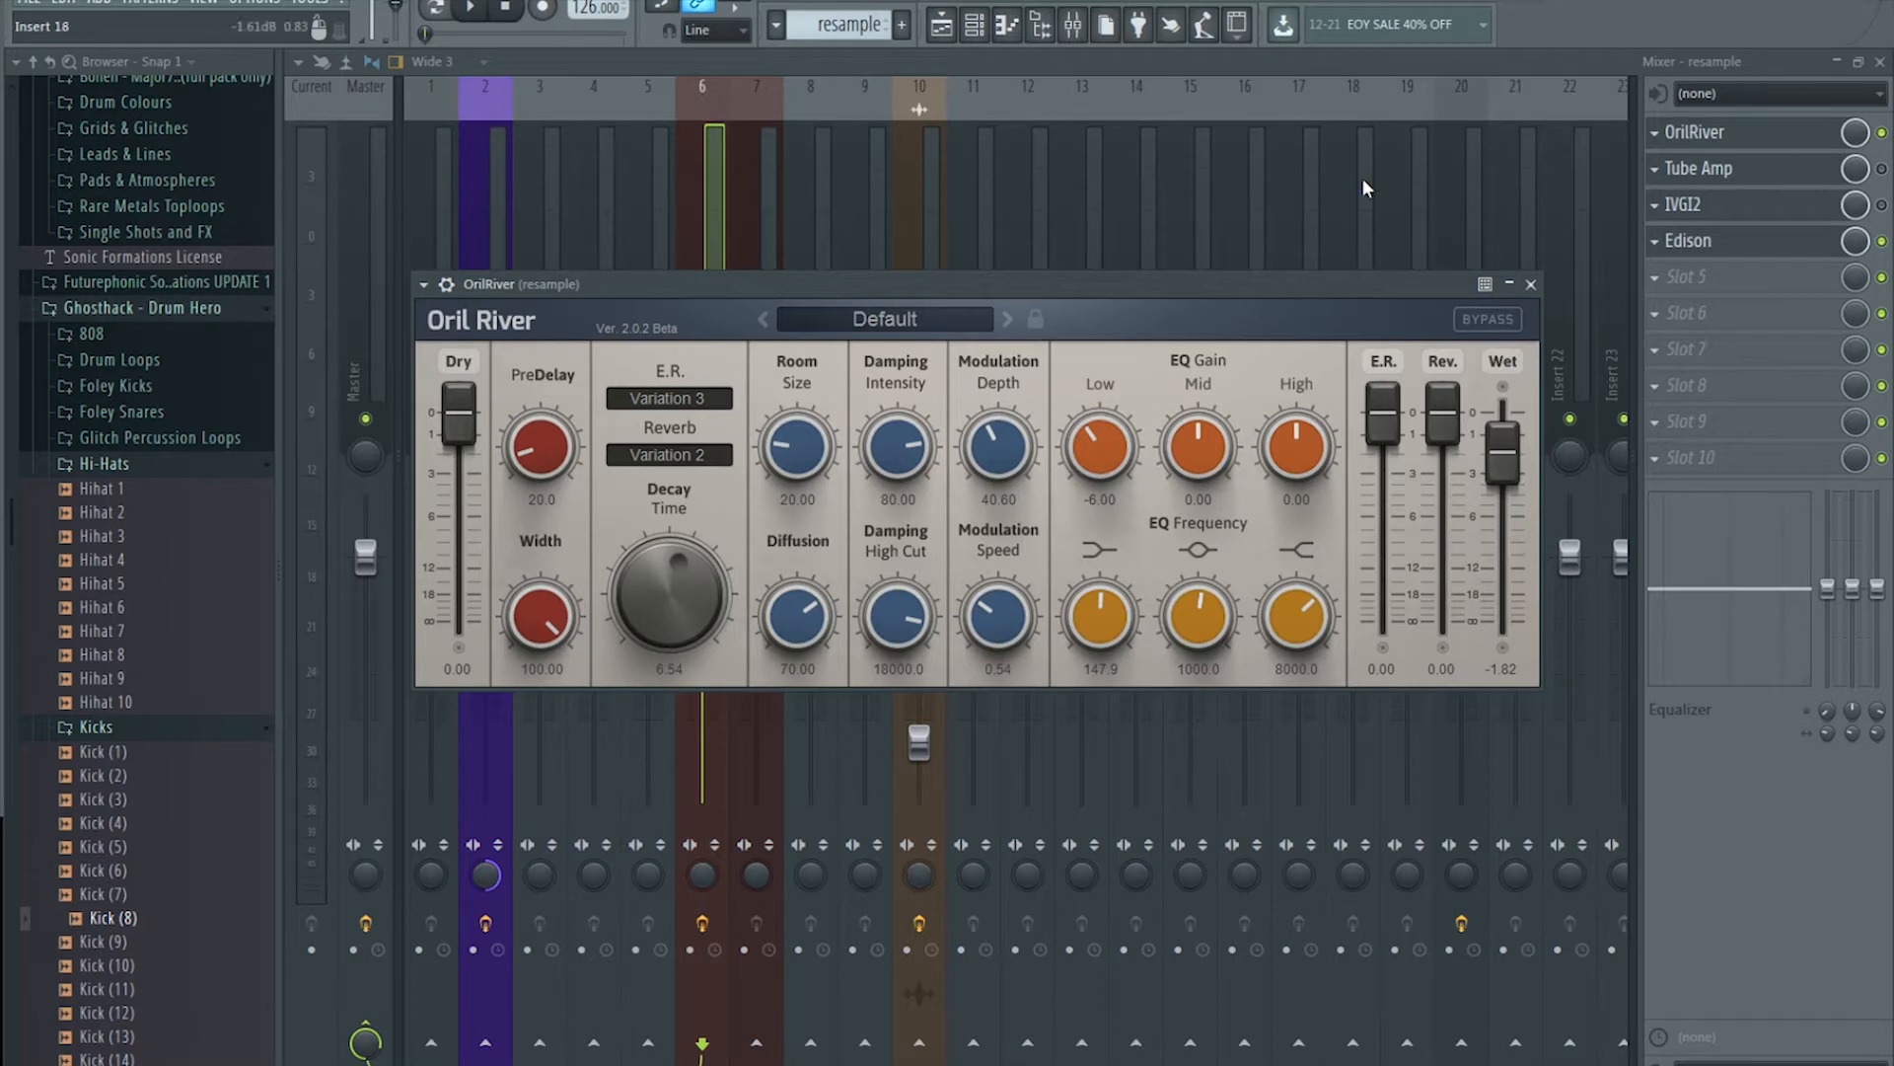
left_click(727, 171)
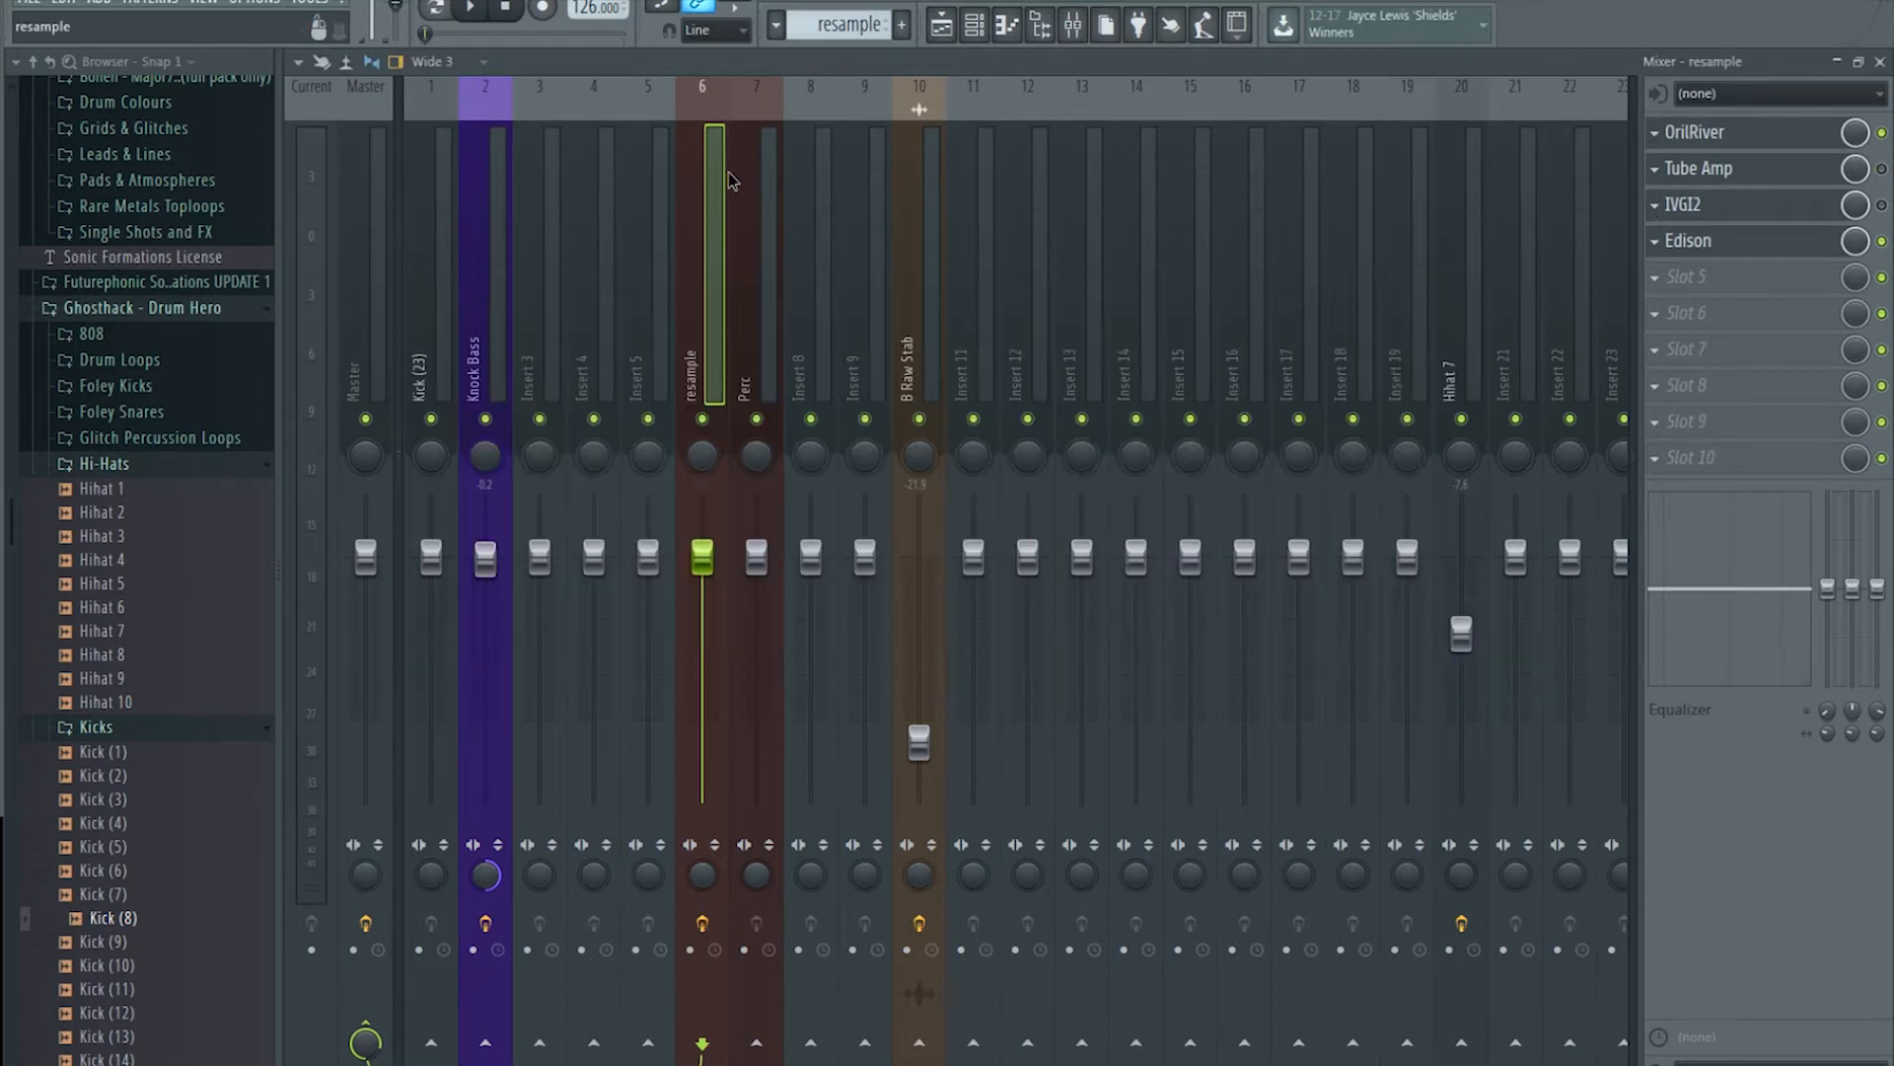
left_click(1826, 138)
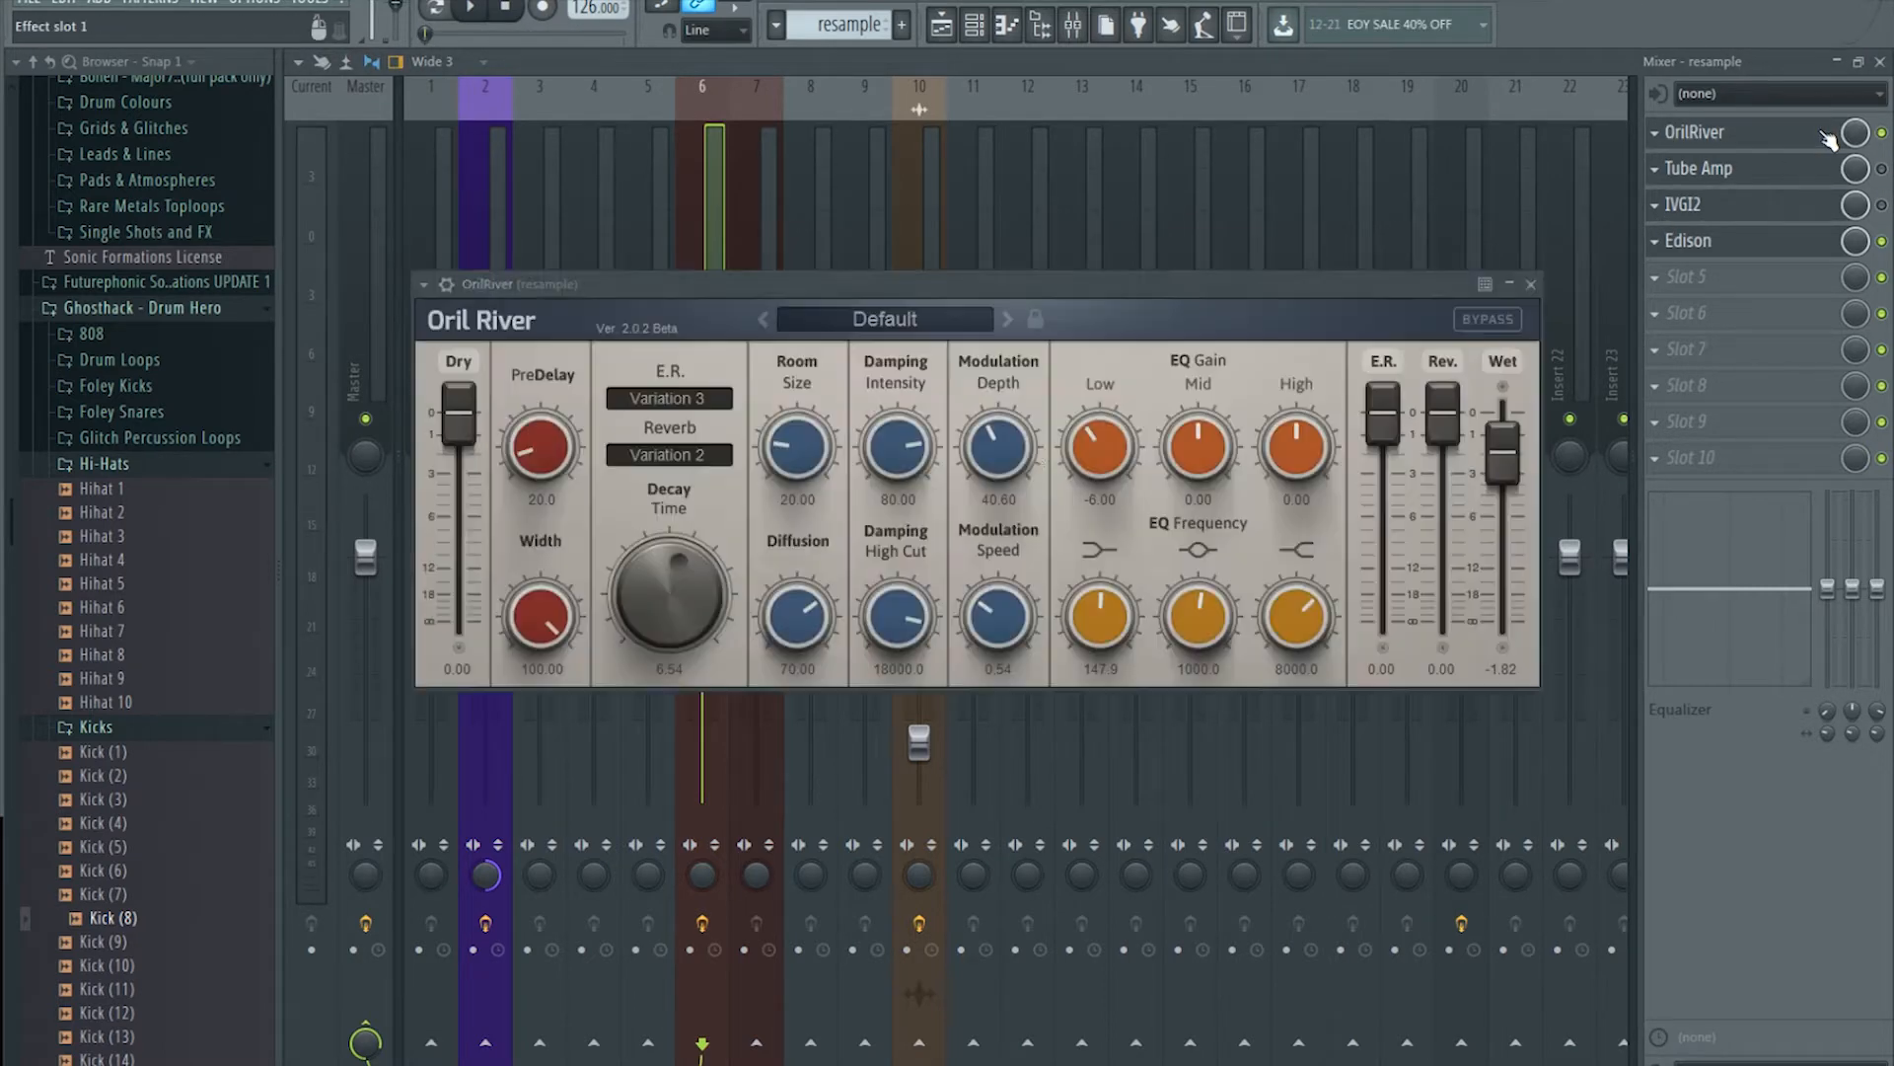
scroll(1498, 477, "down", 2)
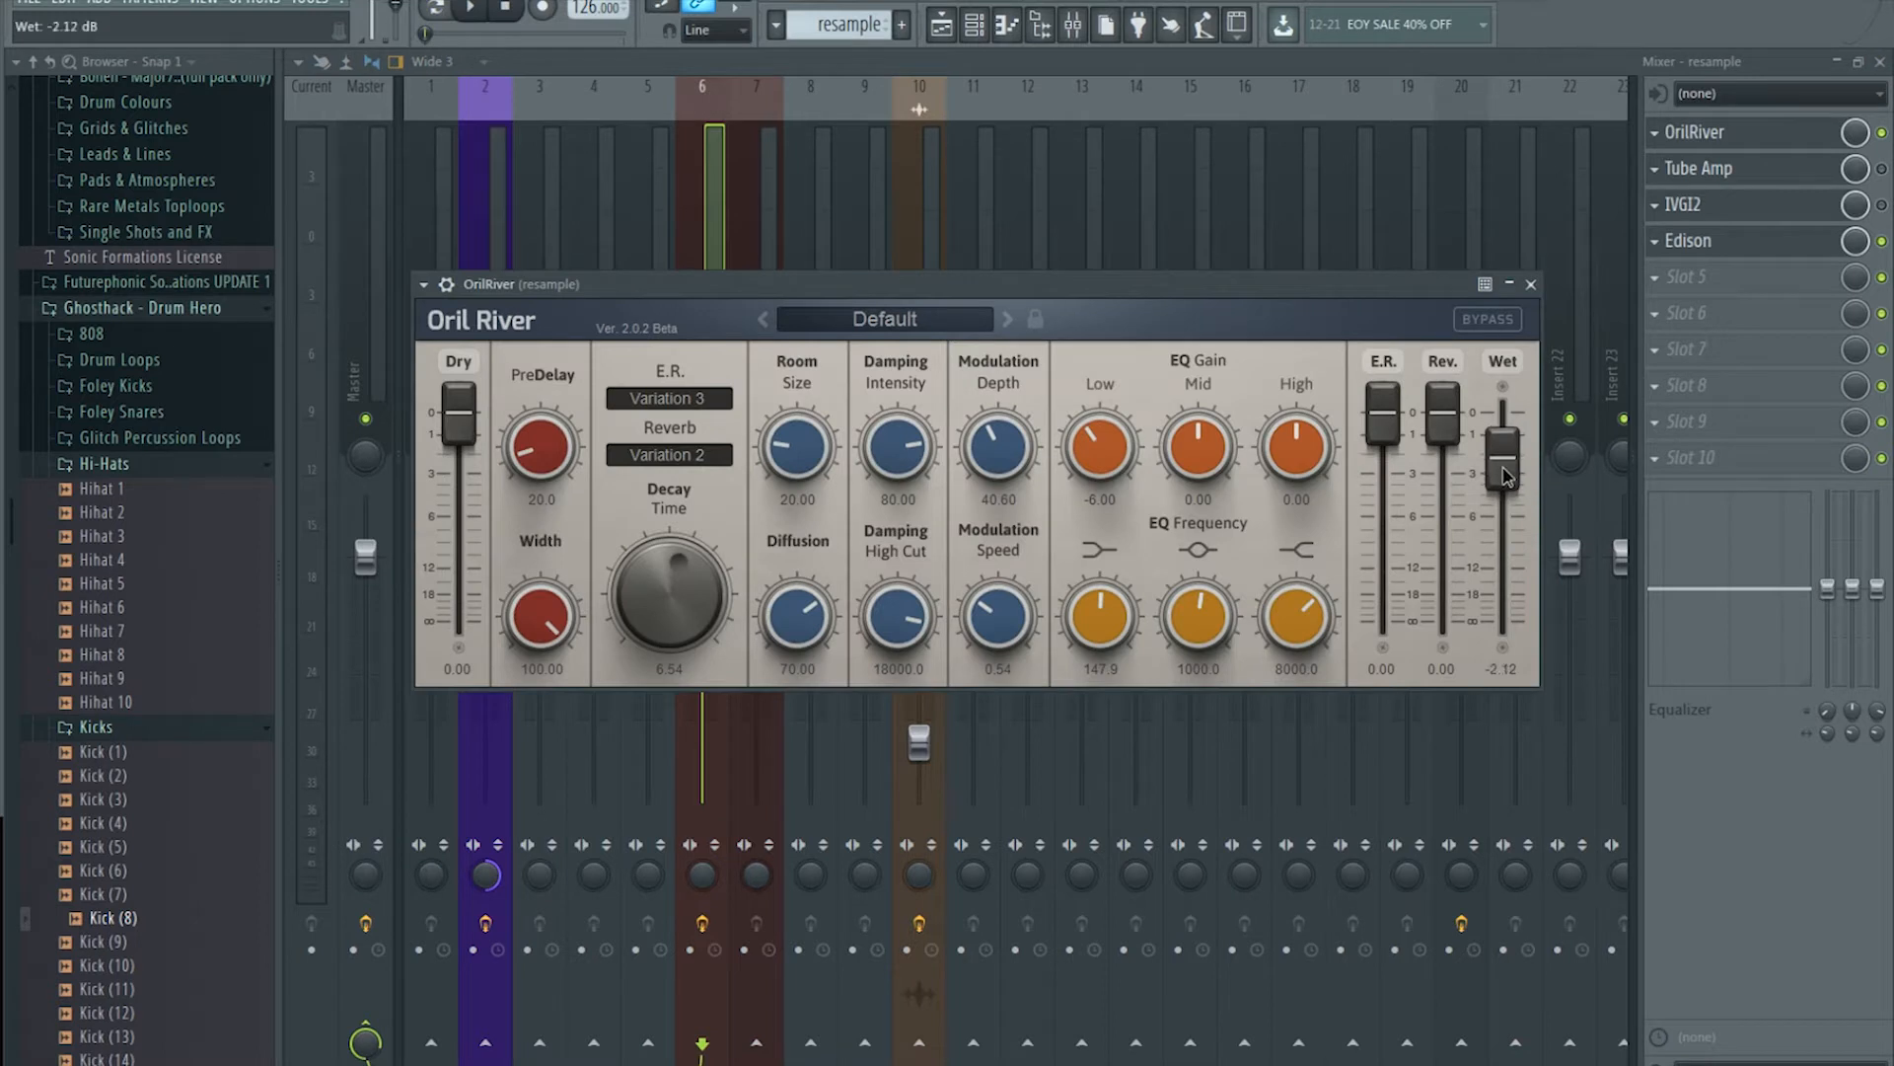
scroll(1500, 466, "down", 2)
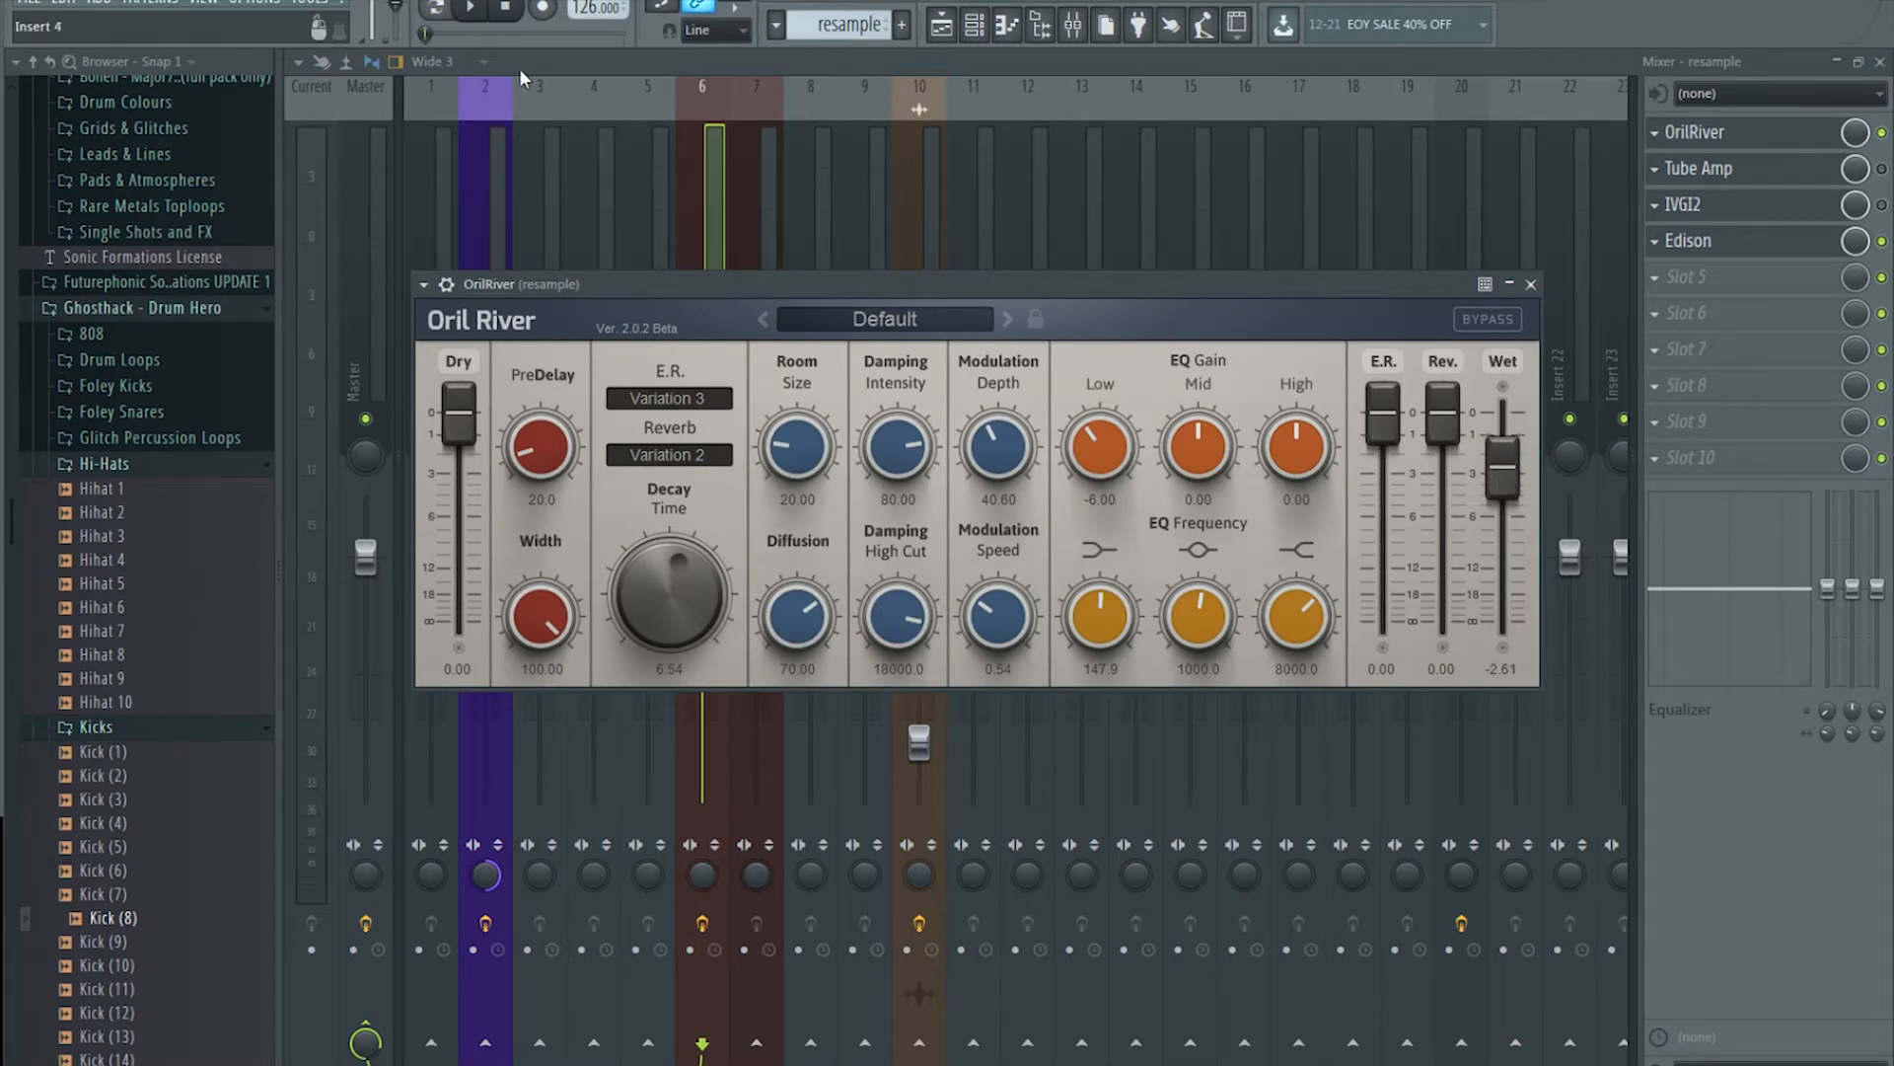
left_click(470, 8)
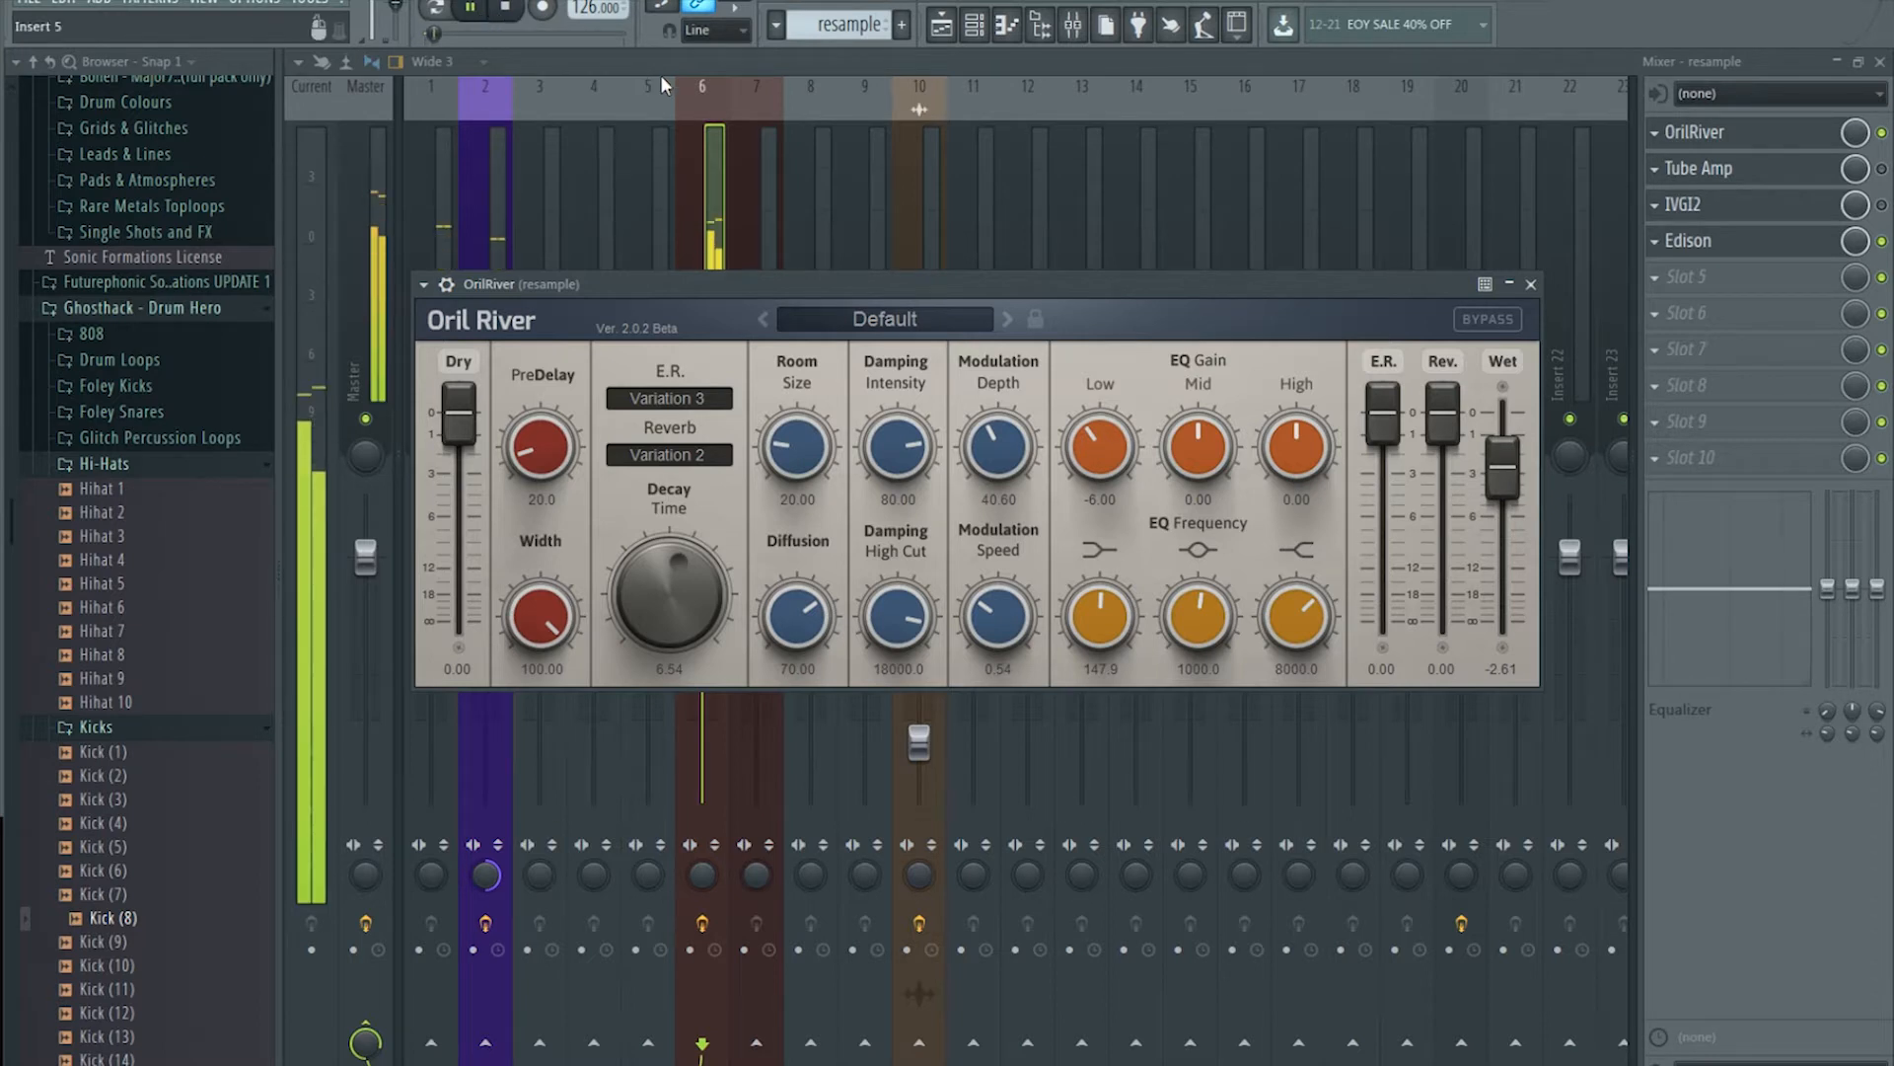
left_click(506, 13)
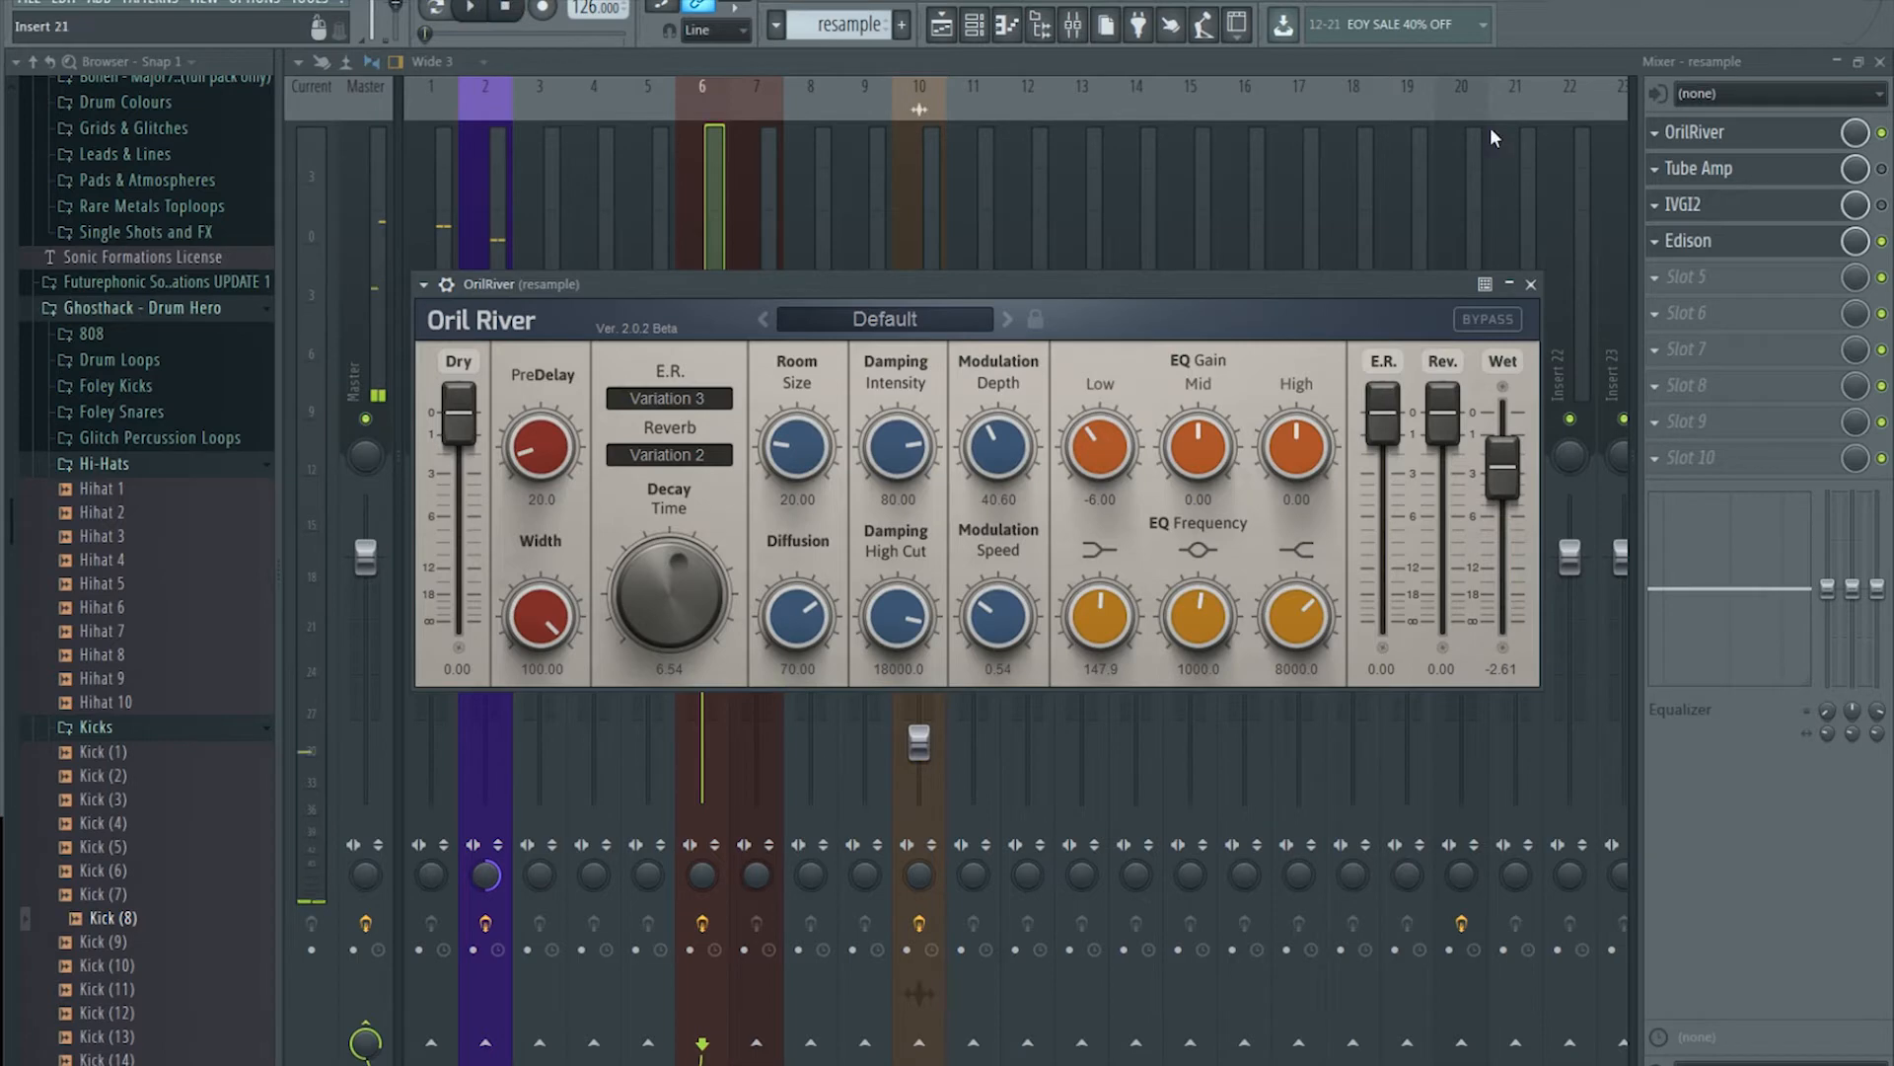
Step: Inspect the IVGI2 and Tube Amp plugins on the resample insert and switch Tube Amp on
left_click(1762, 203)
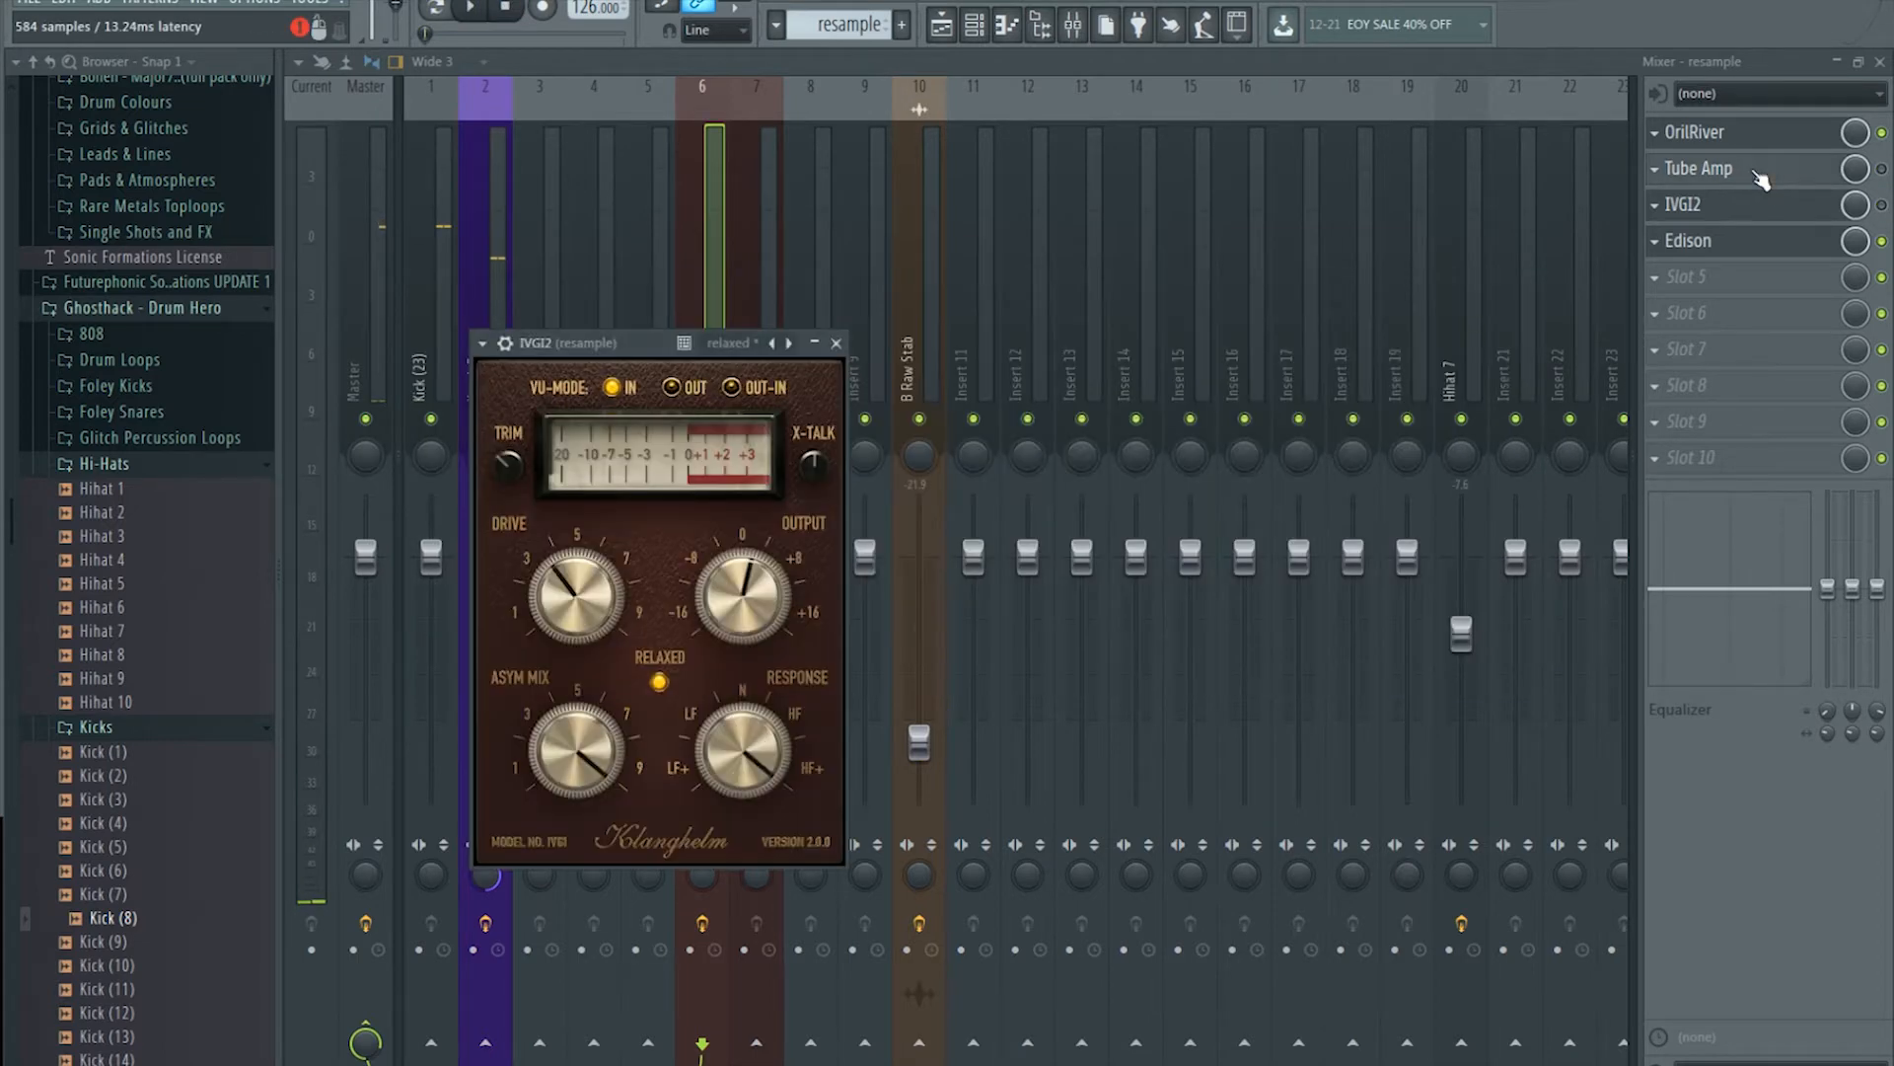
left_click(1758, 172)
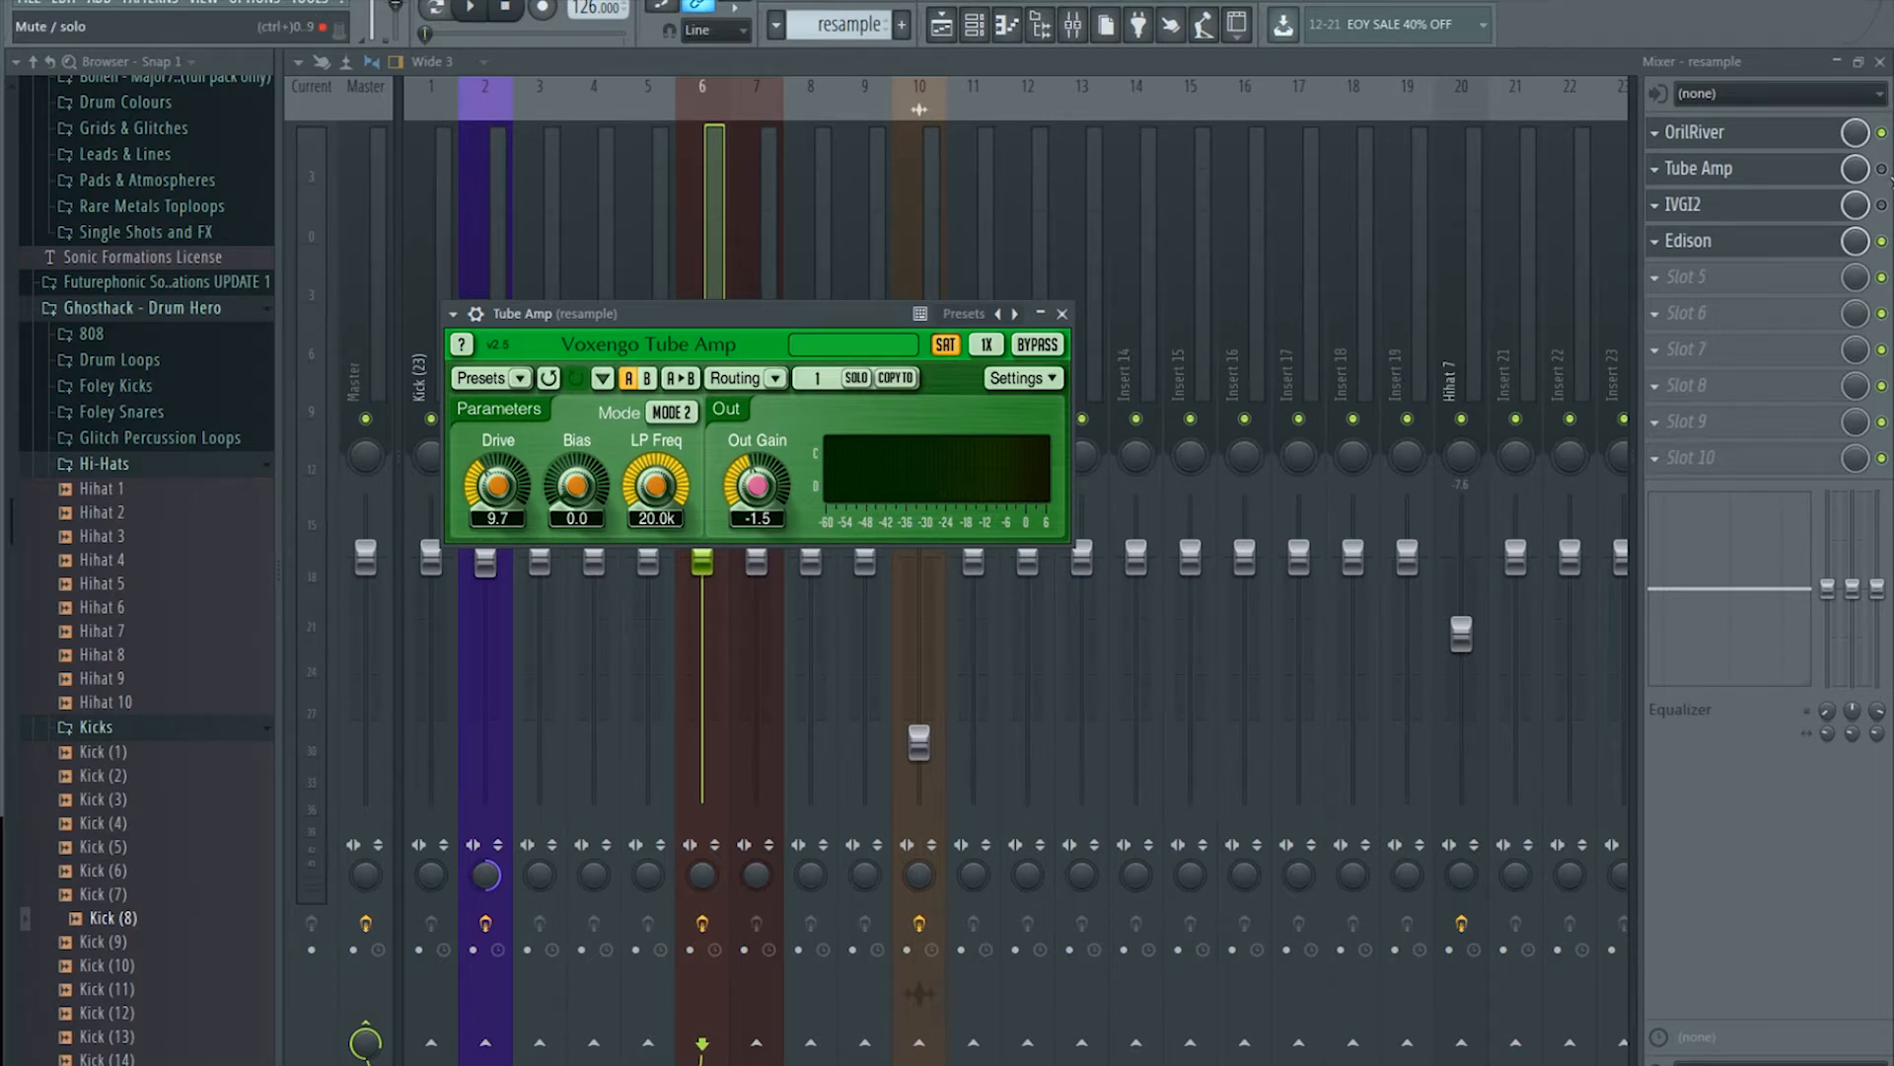
left_click(1822, 178)
left_click(1817, 178)
left_click(1882, 170)
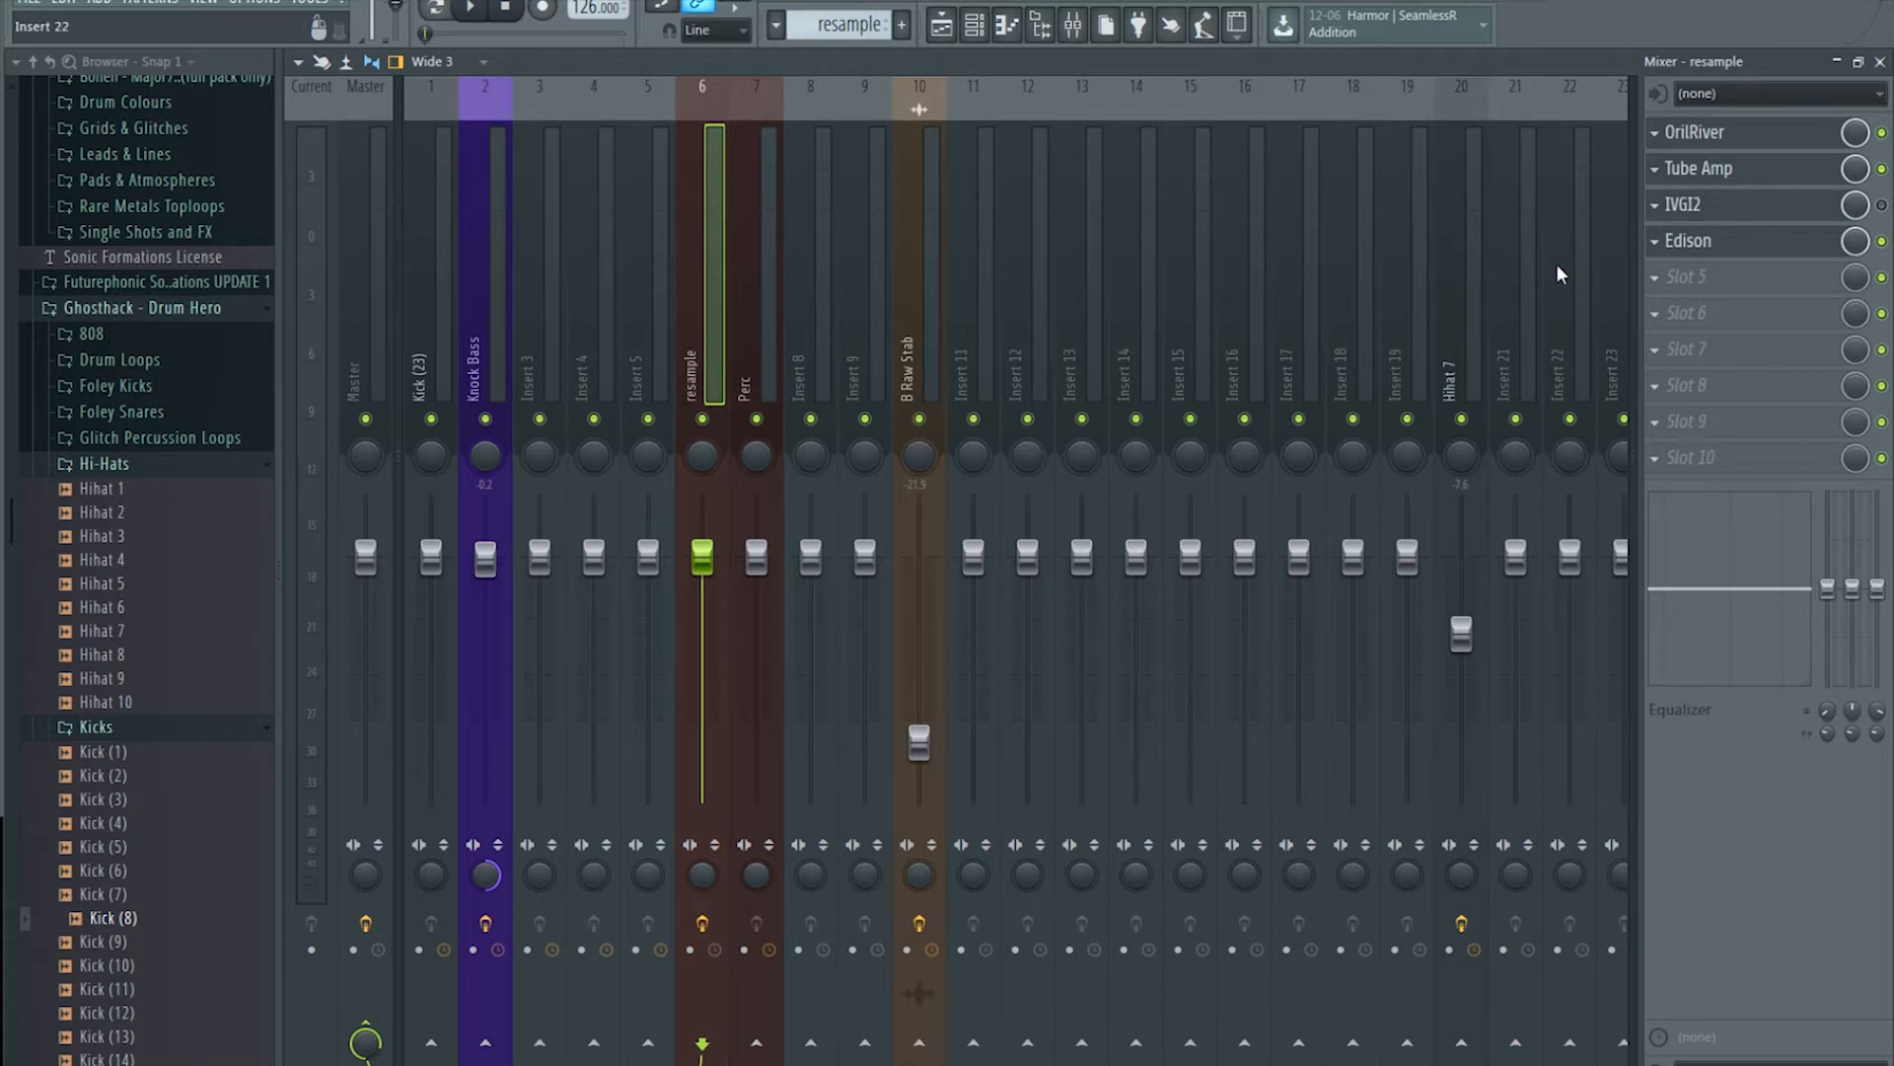
Step: Clear the recorded audio in Edison on the resample insert
left_click(1690, 240)
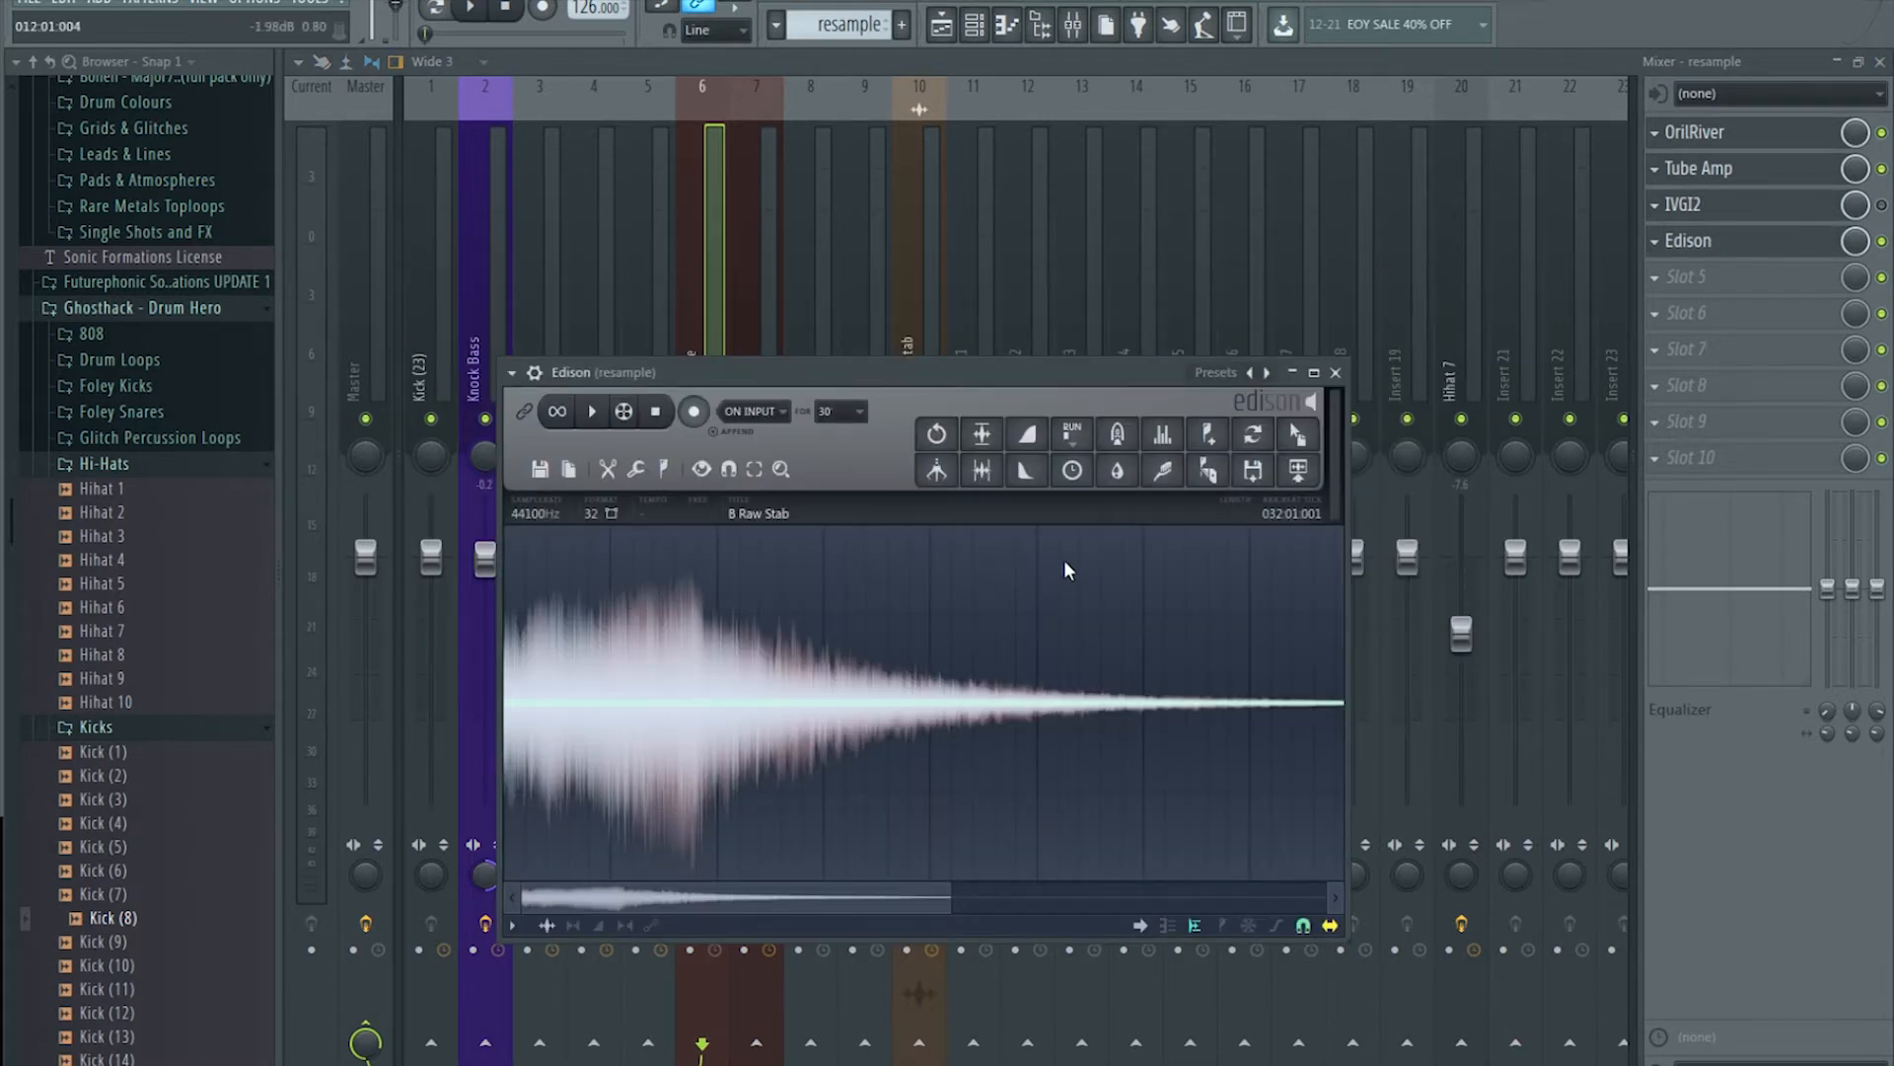
key("Delete")
left_click(716, 169)
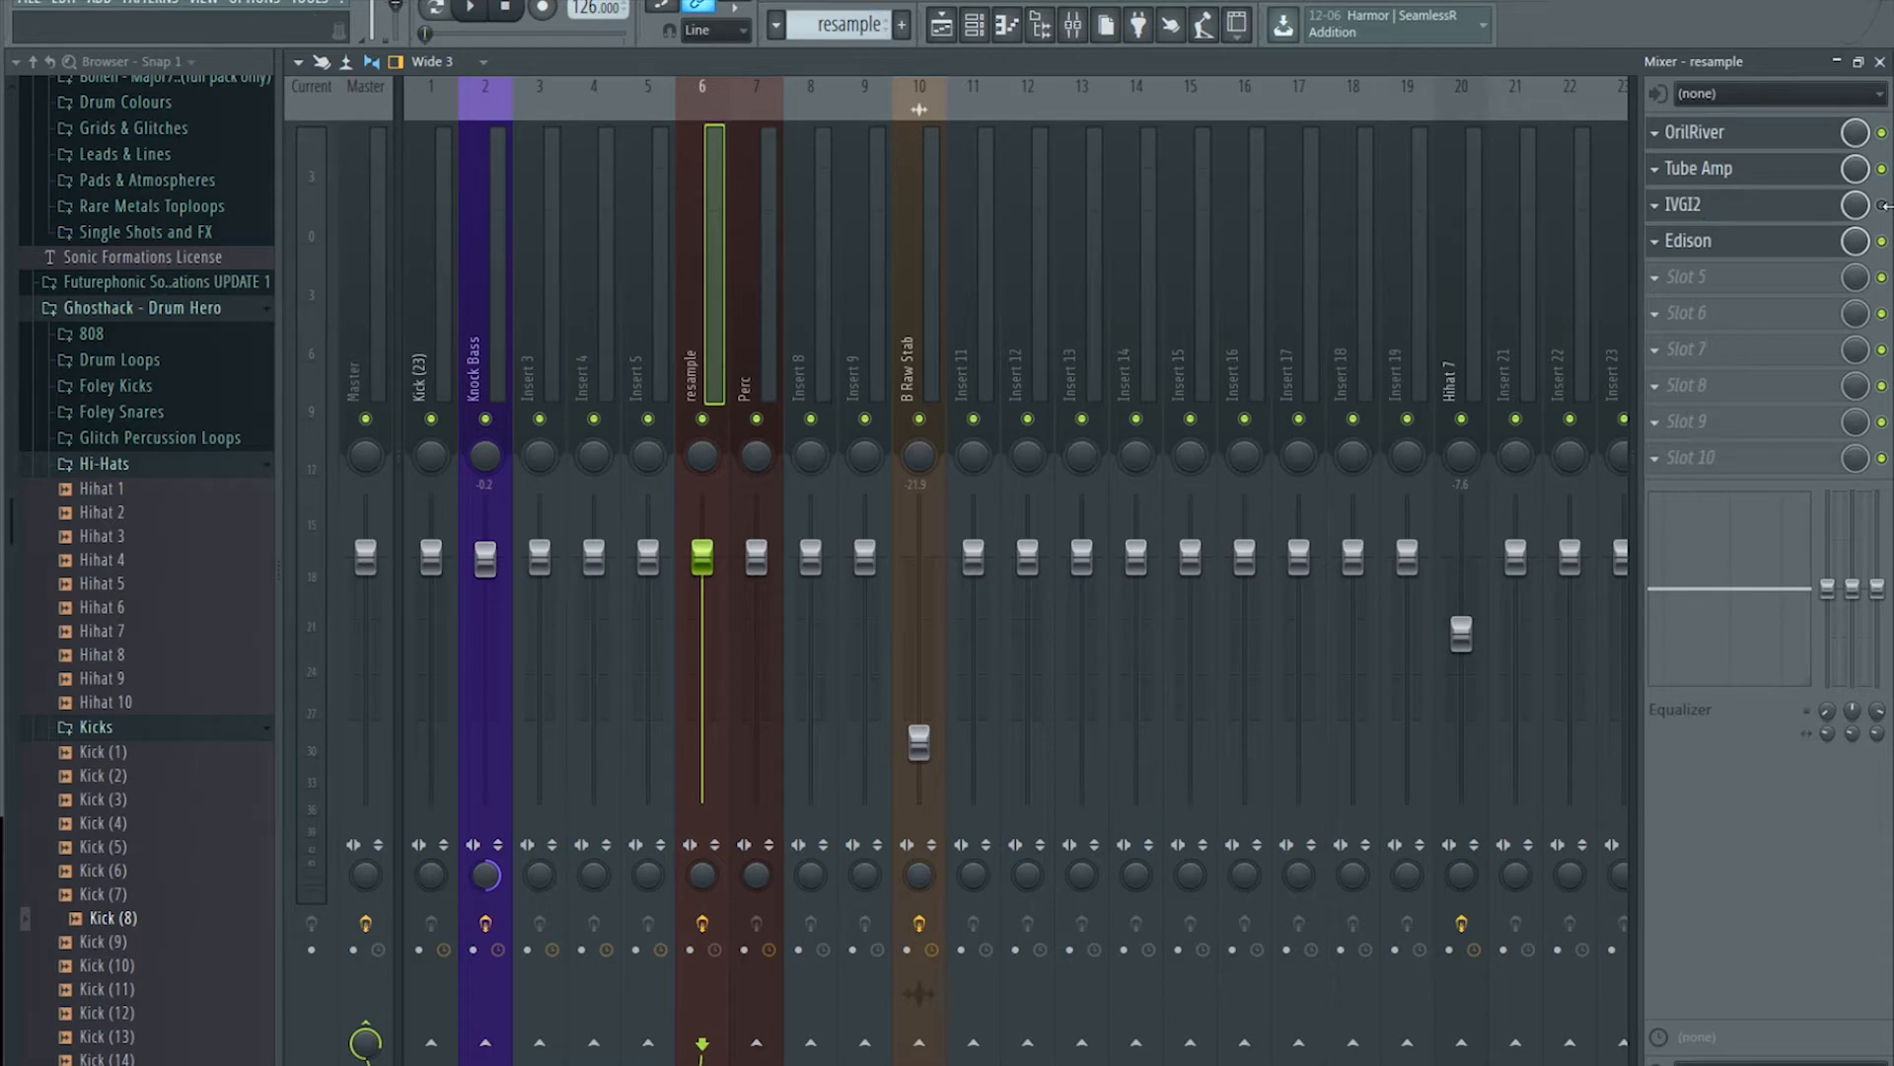
Step: Bring up the Tube Amp and IVGI2 windows and audition the beat with IVGI2 active
left_click(1872, 174)
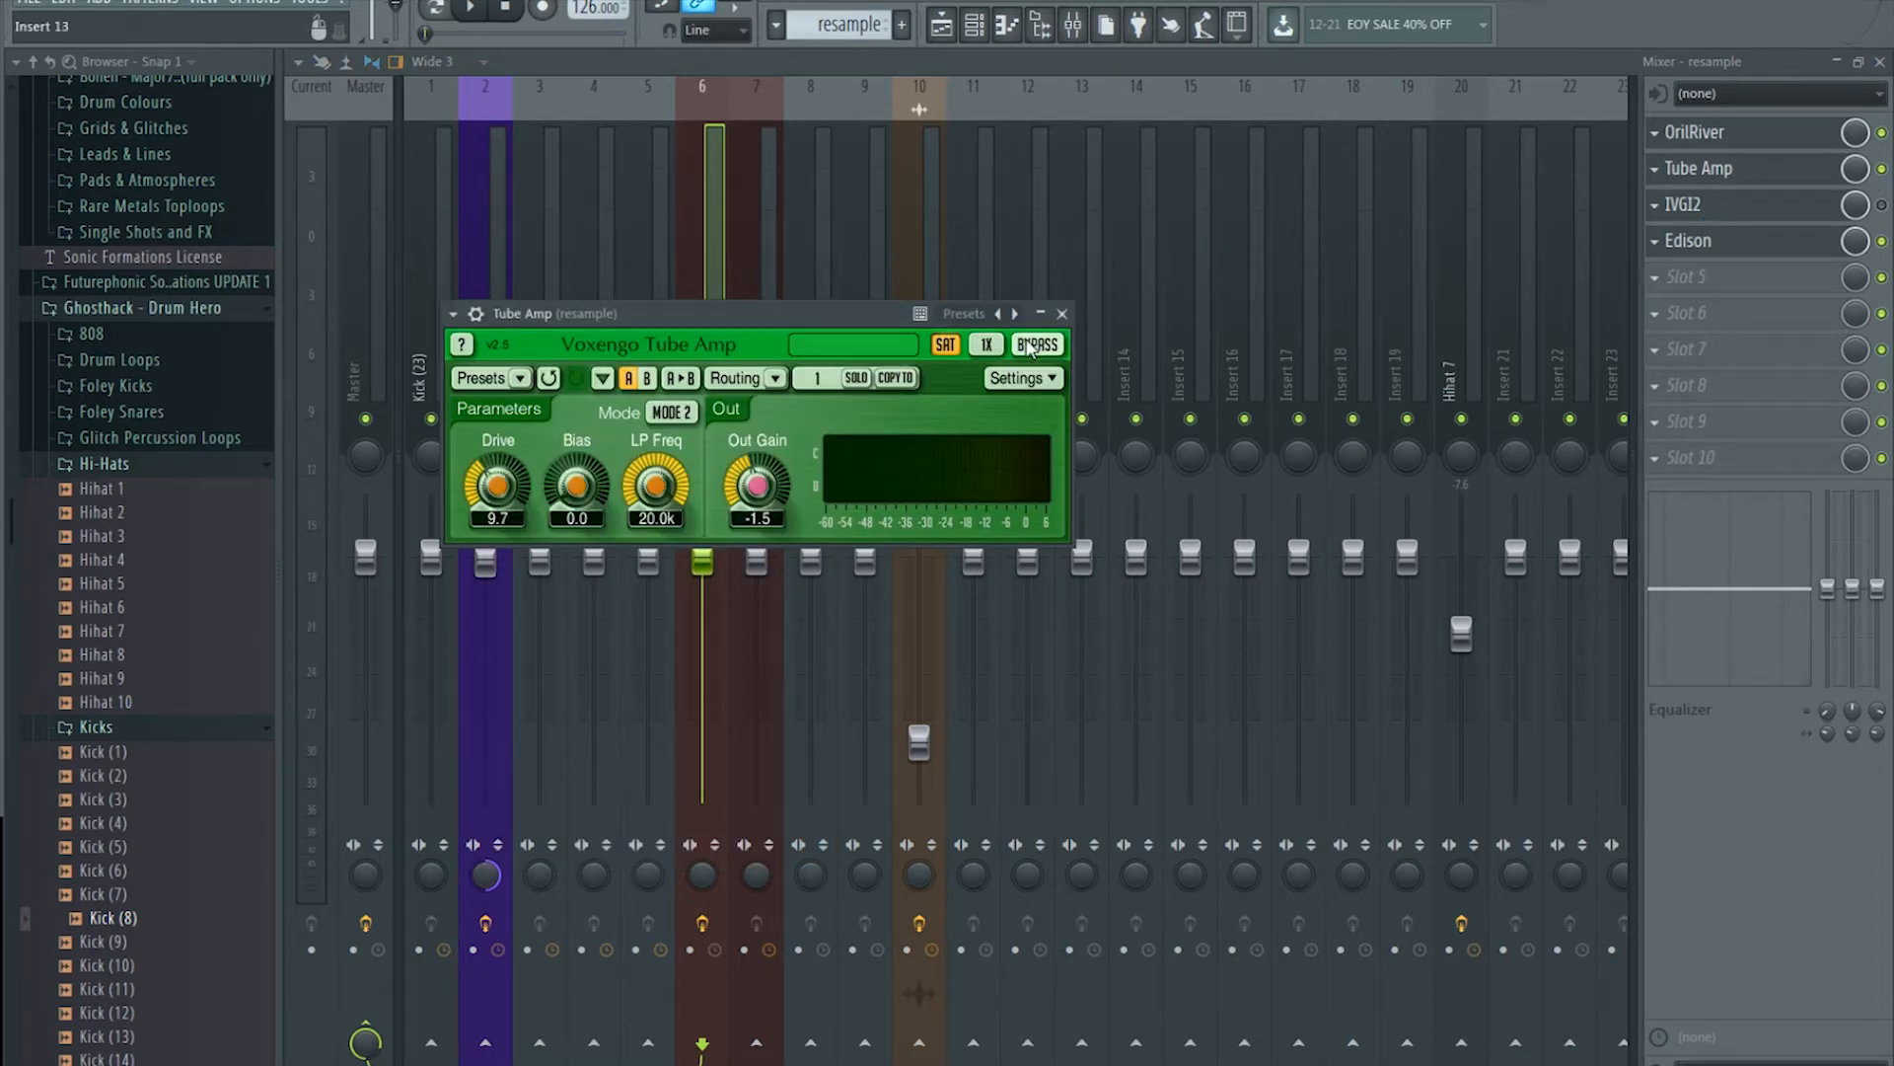
left_click(1062, 314)
left_click(1687, 204)
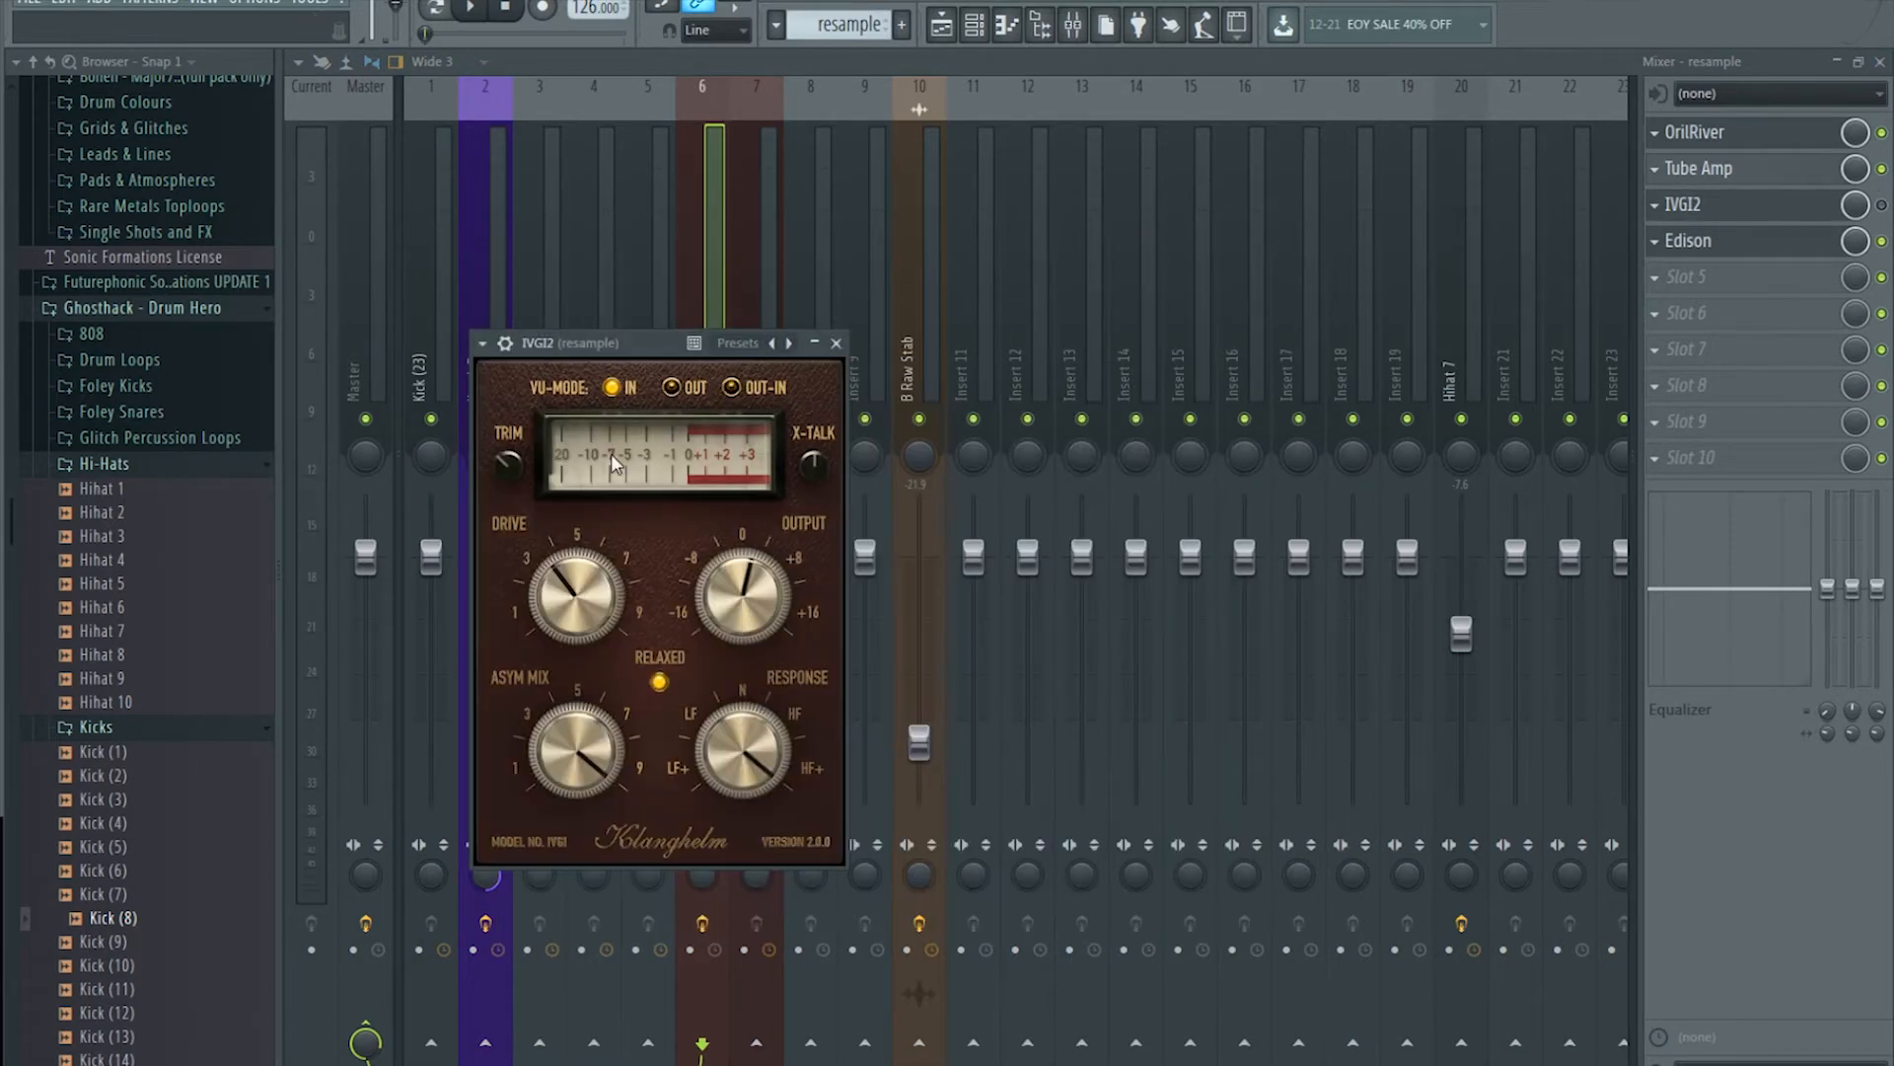
left_click(1761, 212)
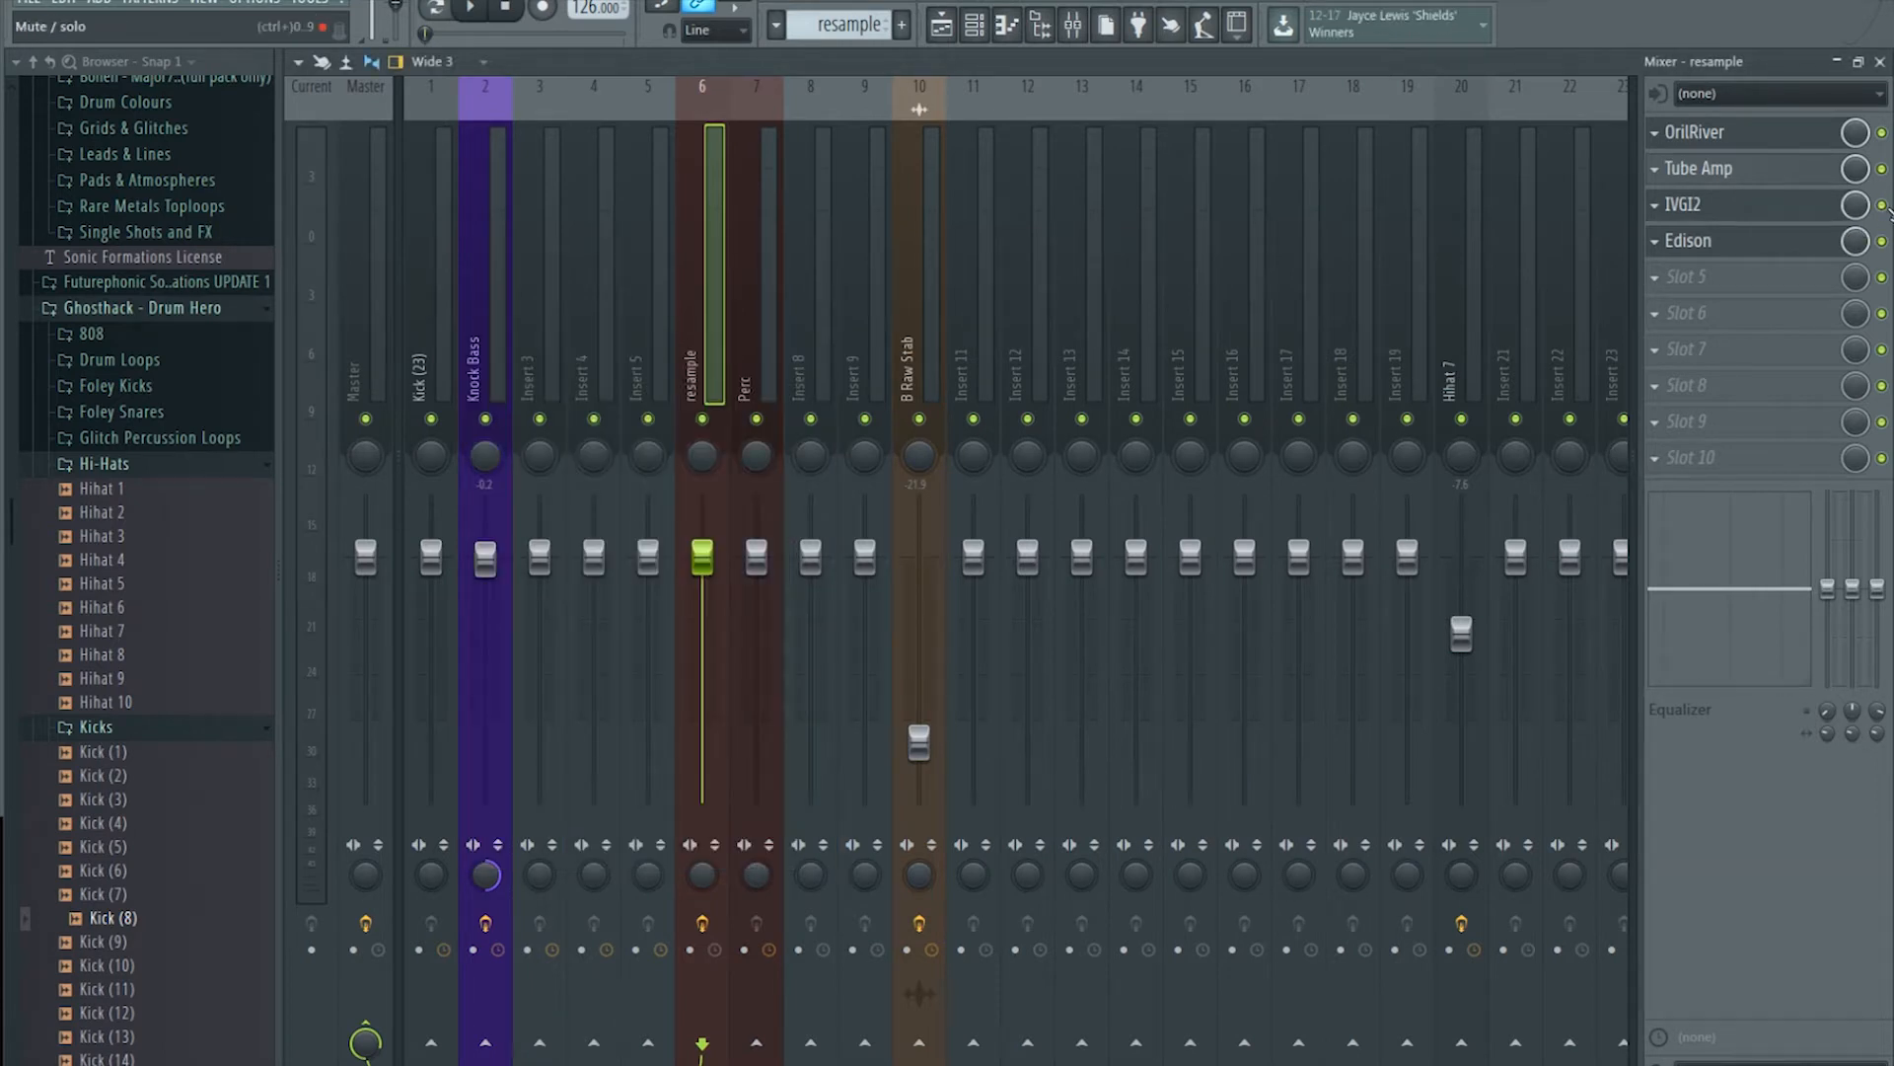
left_click(1759, 213)
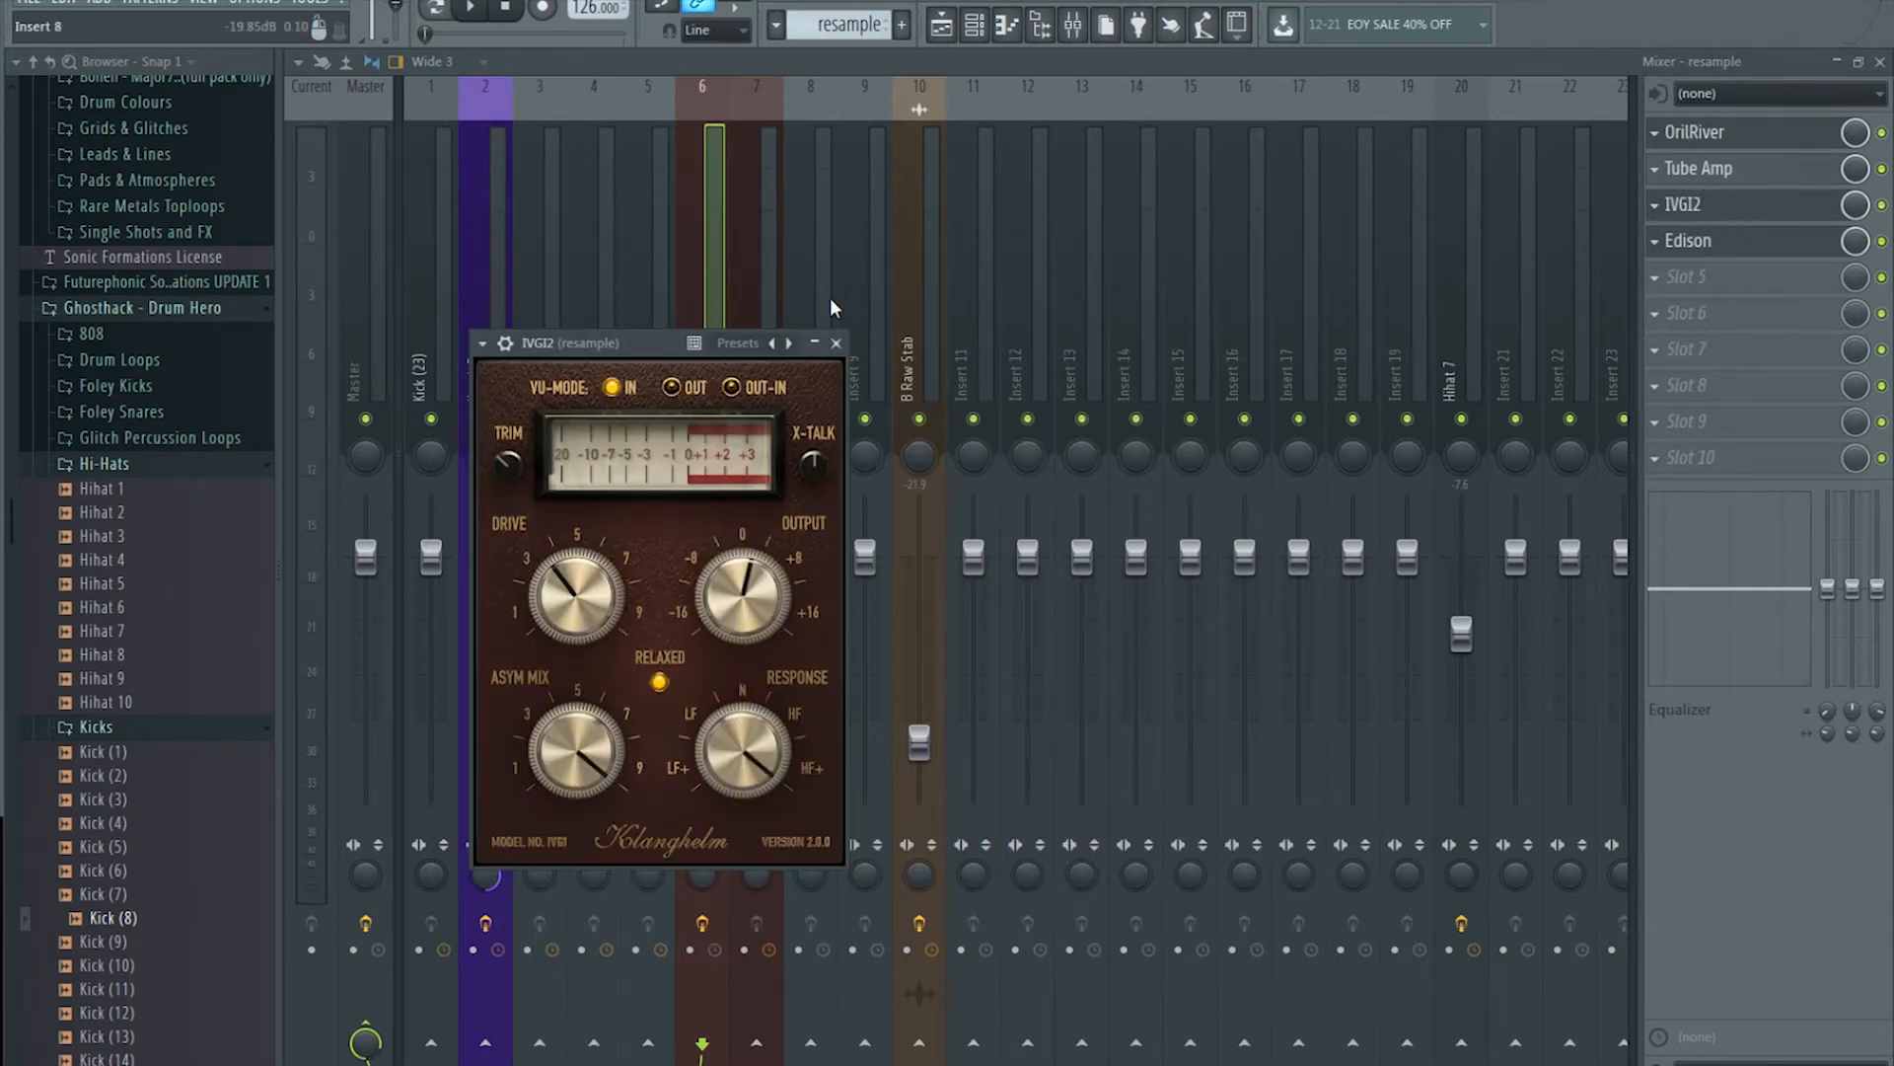
left_click_drag(659, 358, 667, 349)
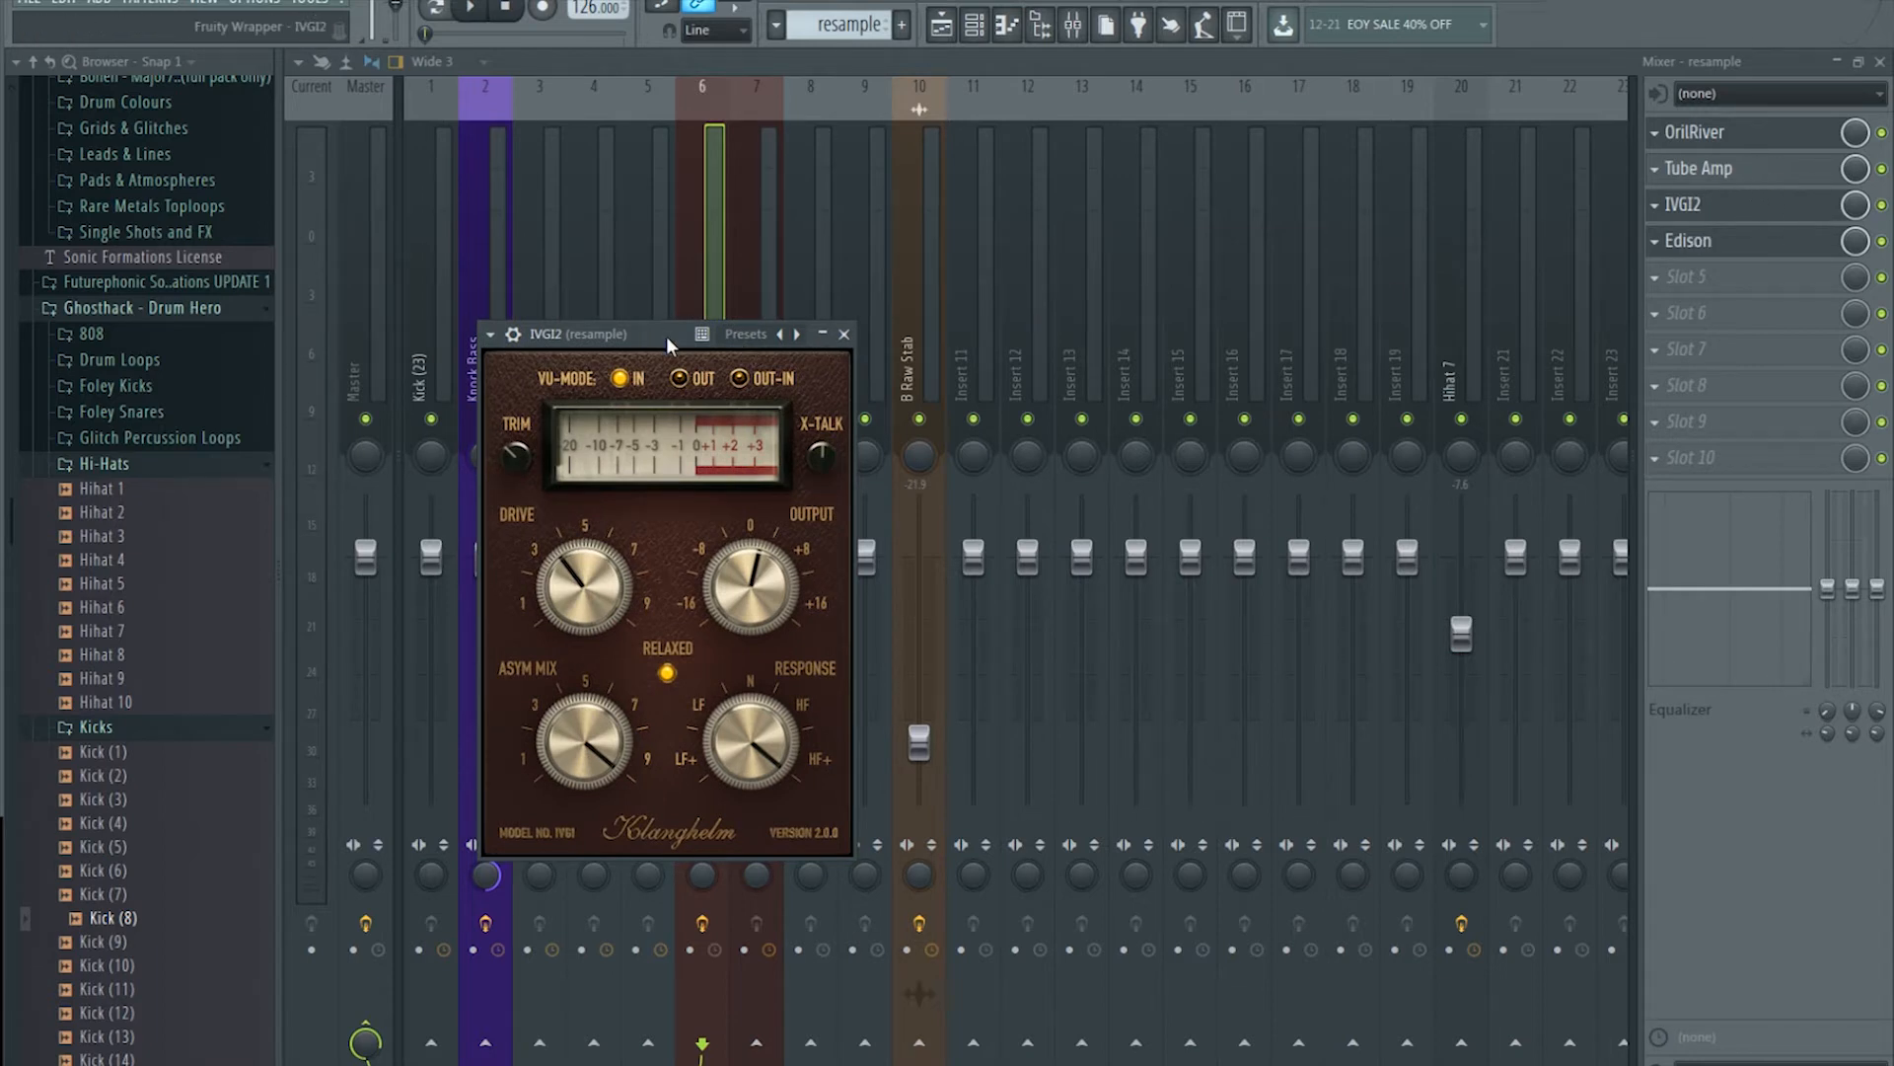
left_click_drag(666, 336, 887, 321)
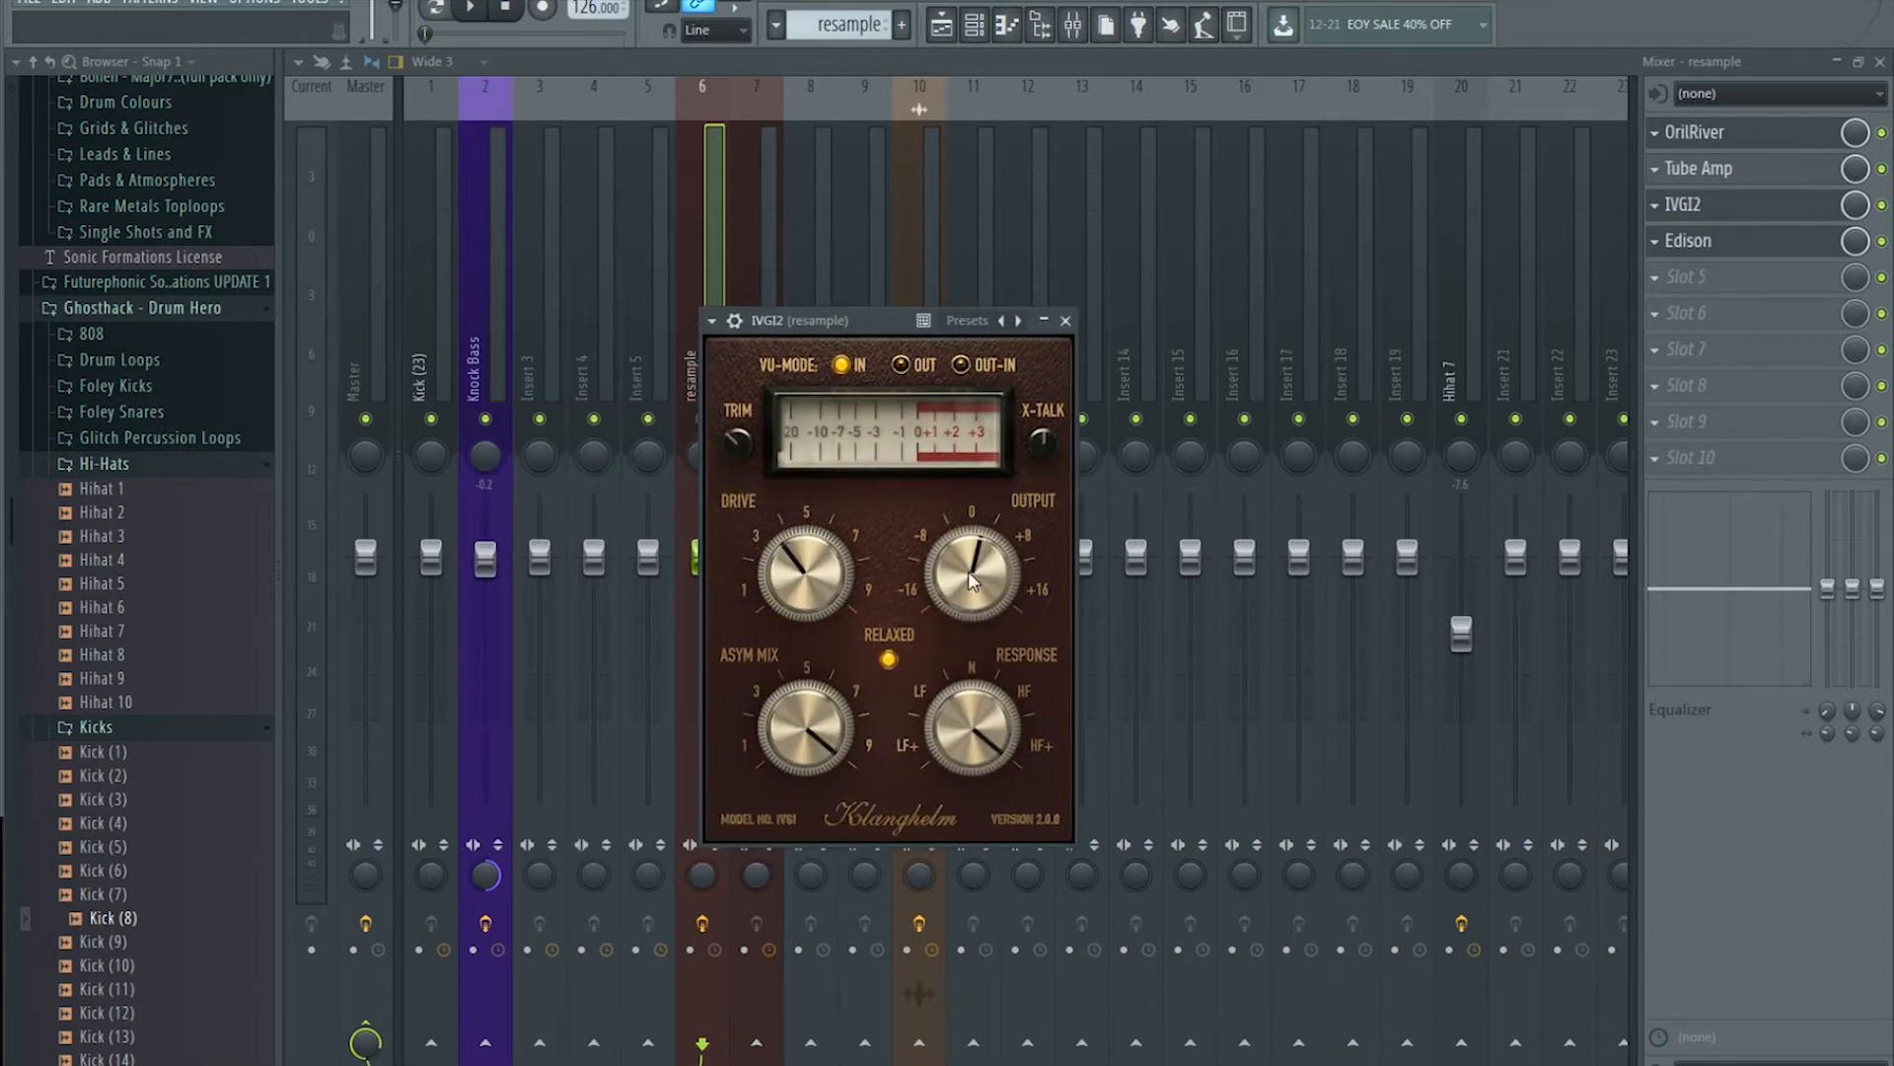
key("space")
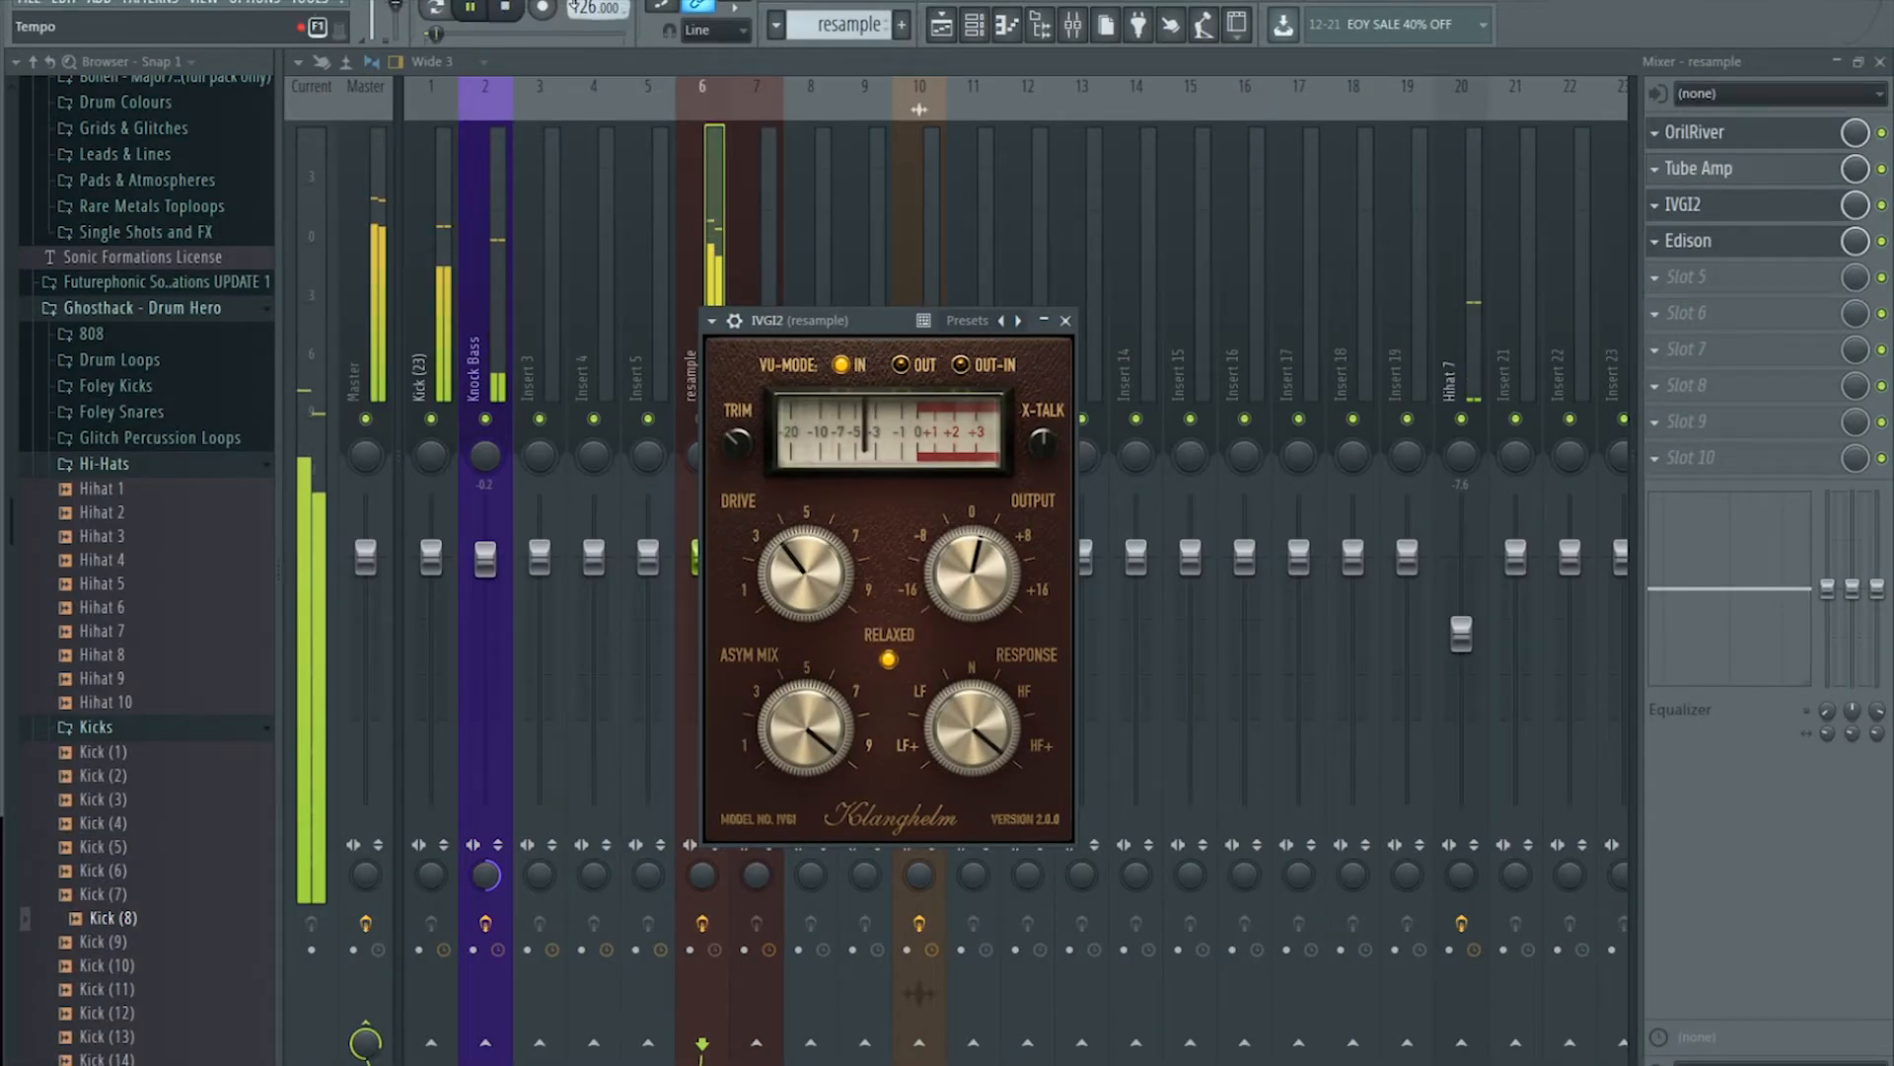
left_click(502, 18)
Step: Bypass Tube Amp and IVGI2, play the beat to compare, then re-enable Tube Amp
left_click(1881, 169)
left_click(1882, 205)
left_click(1692, 205)
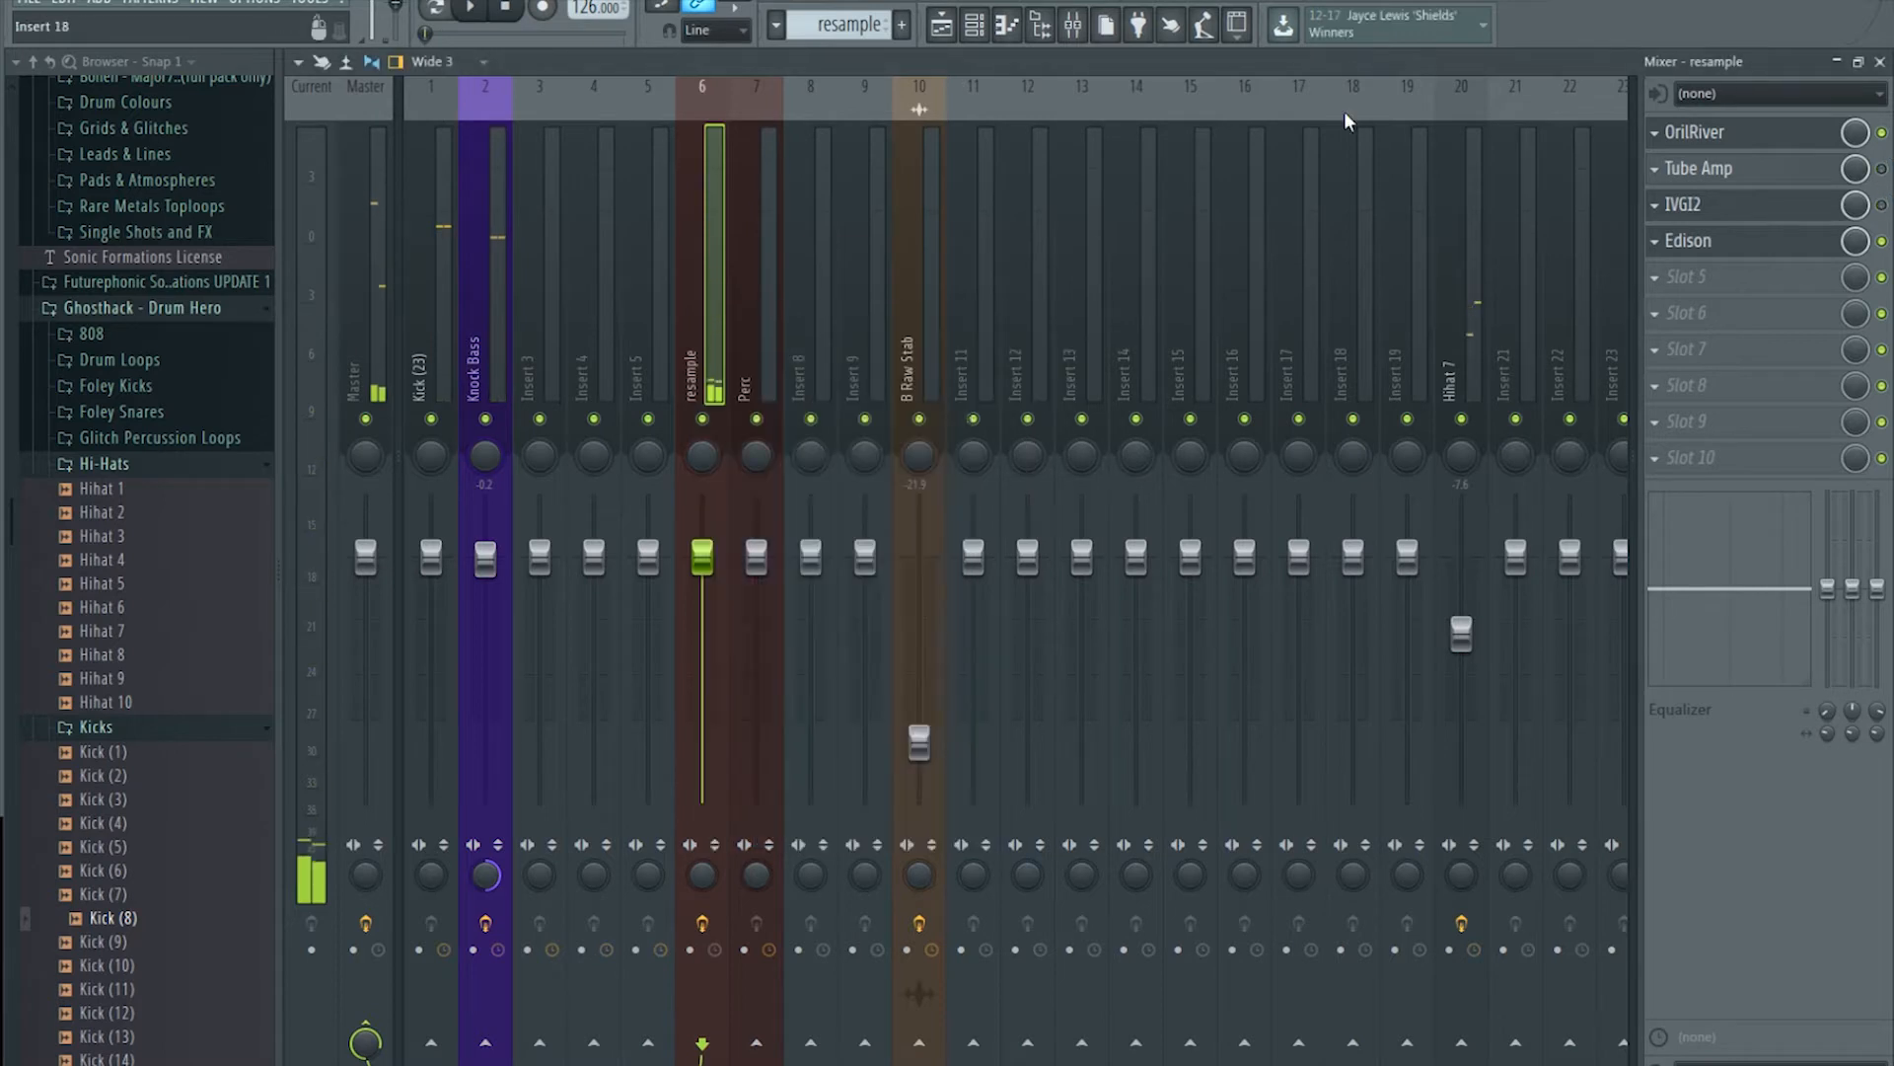
left_click(474, 8)
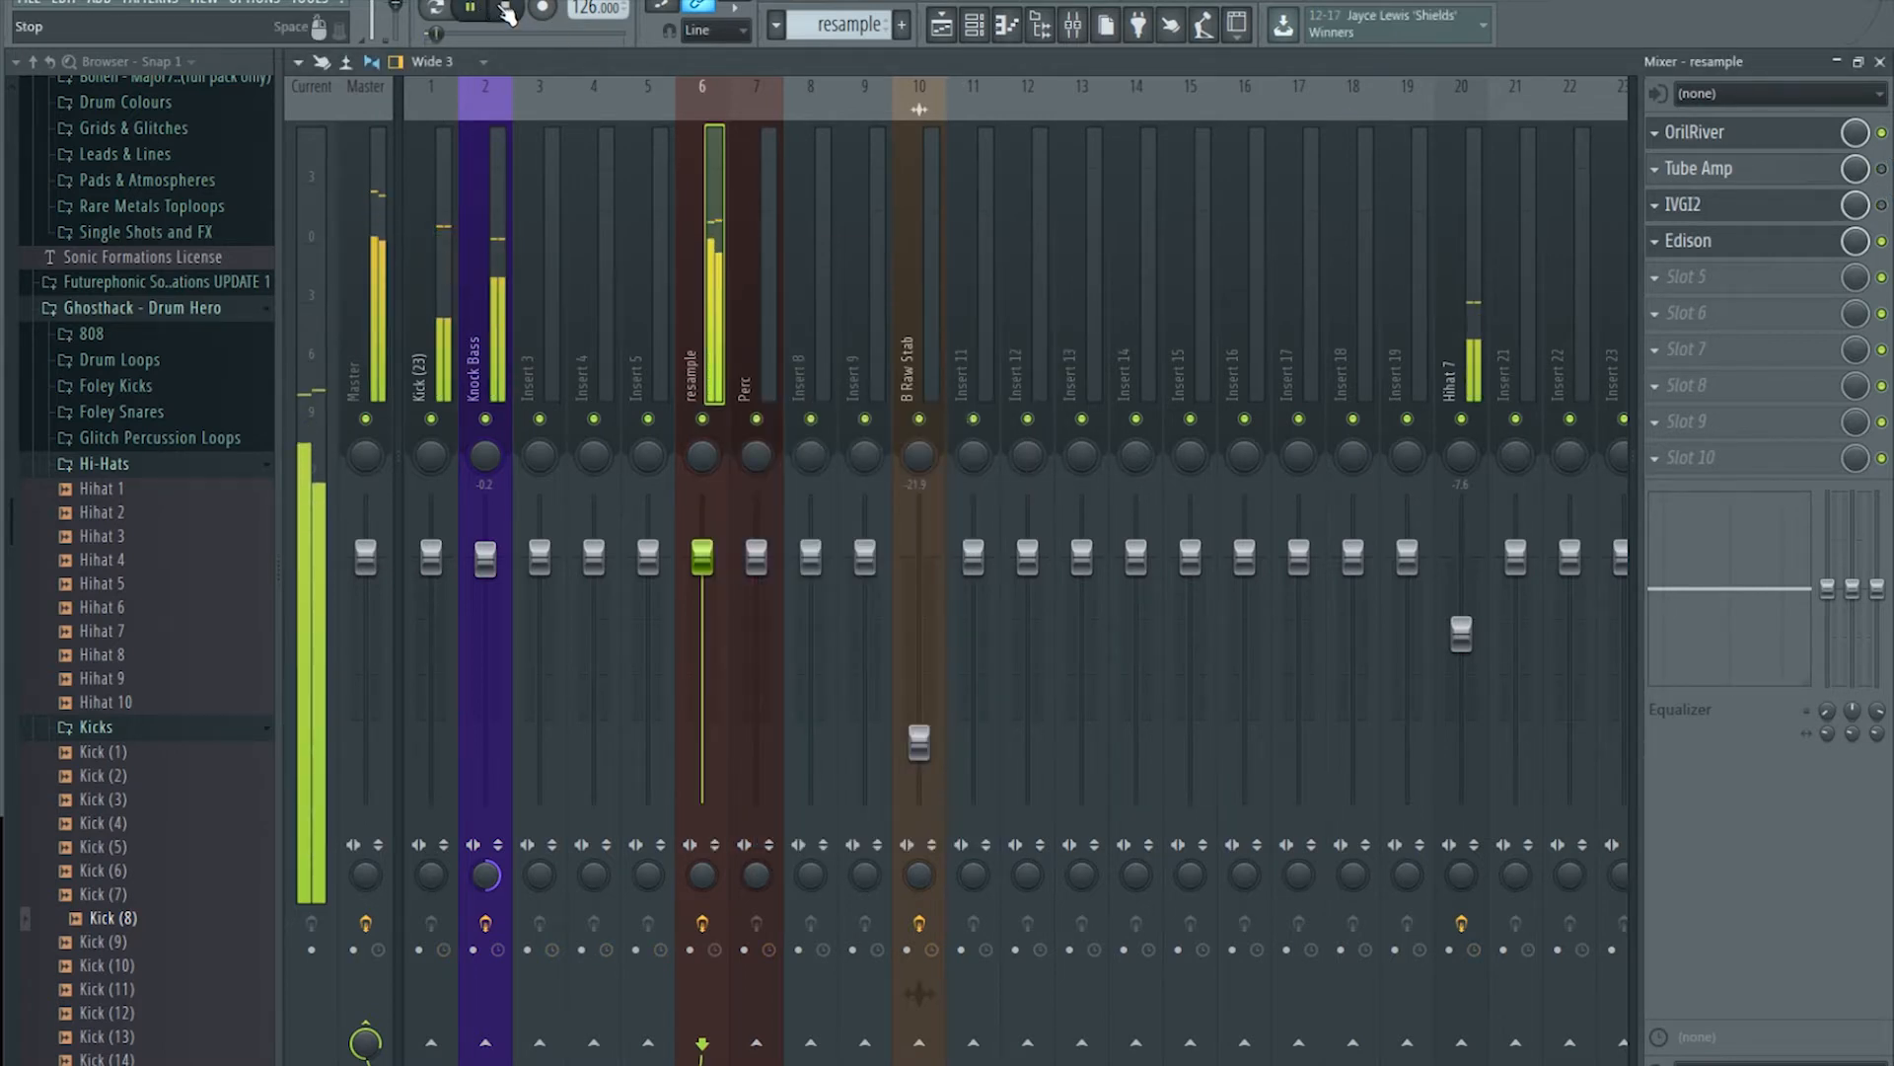
left_click(507, 11)
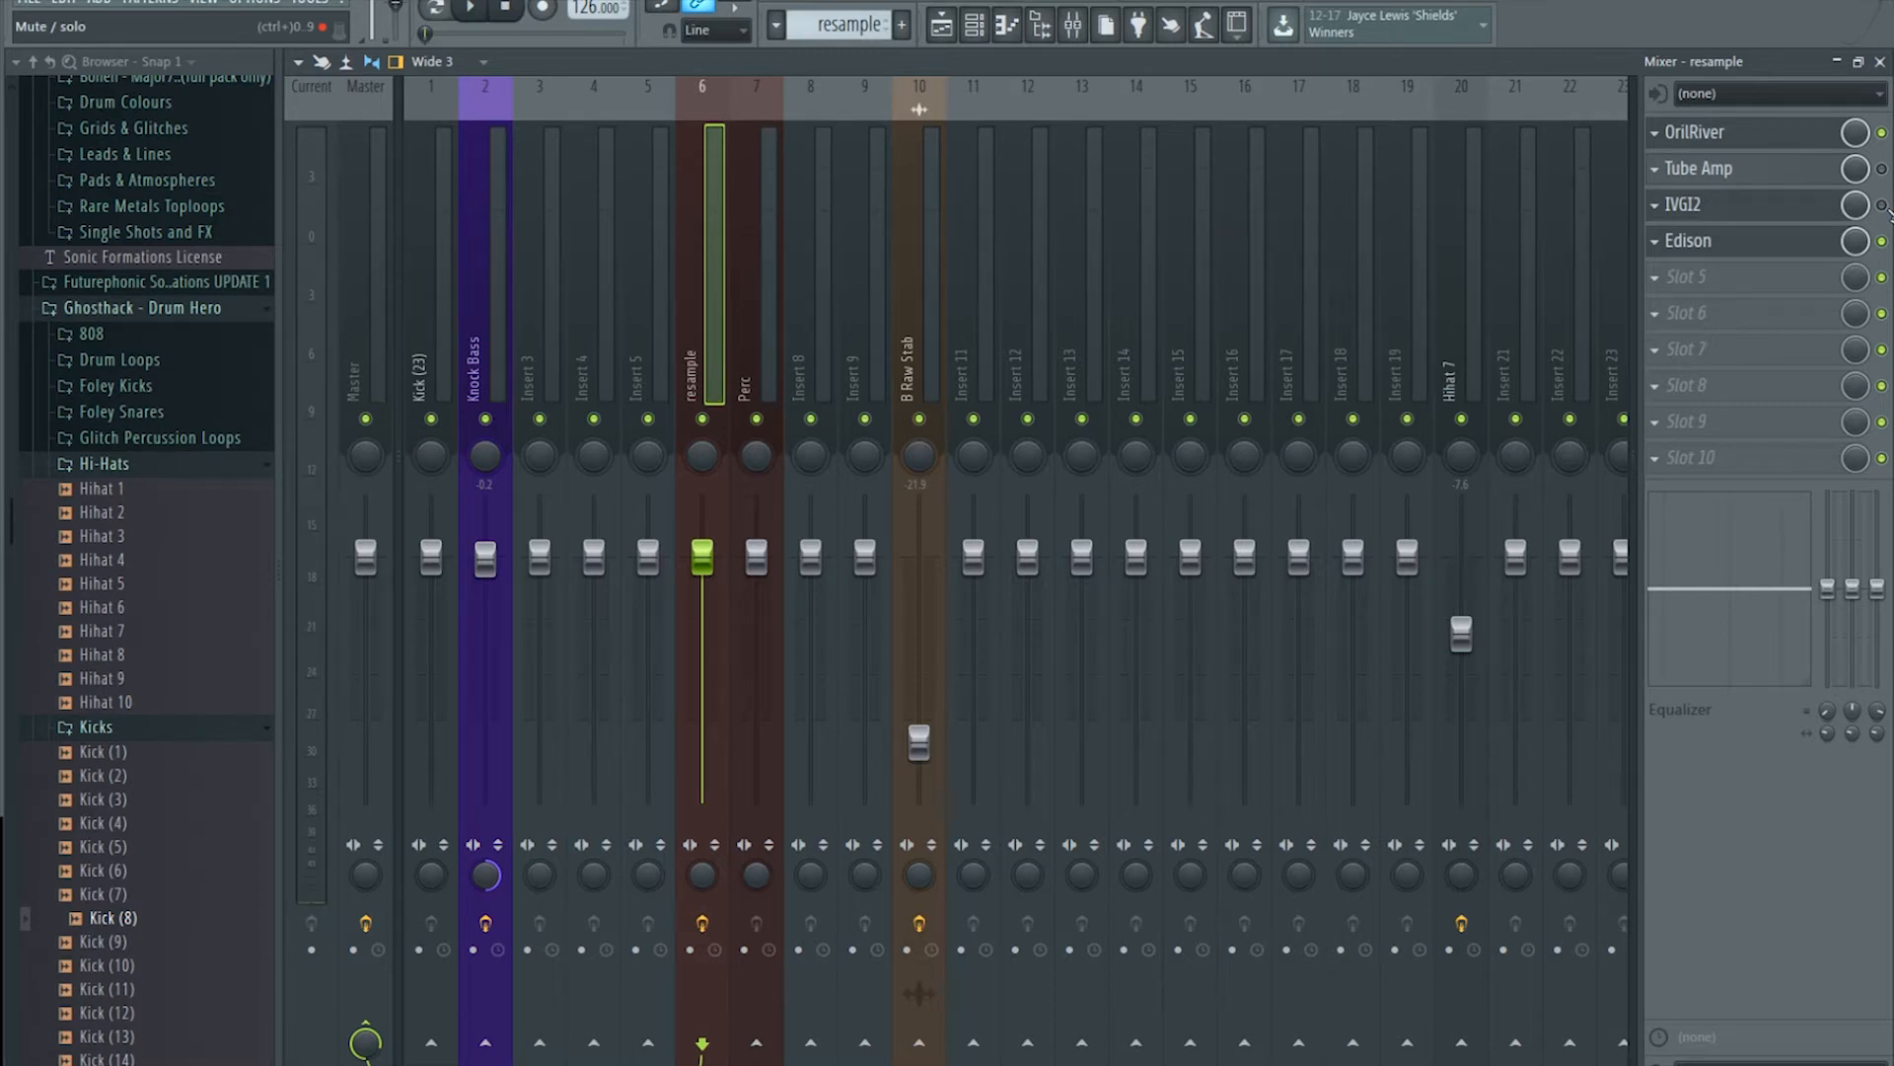
left_click(1882, 169)
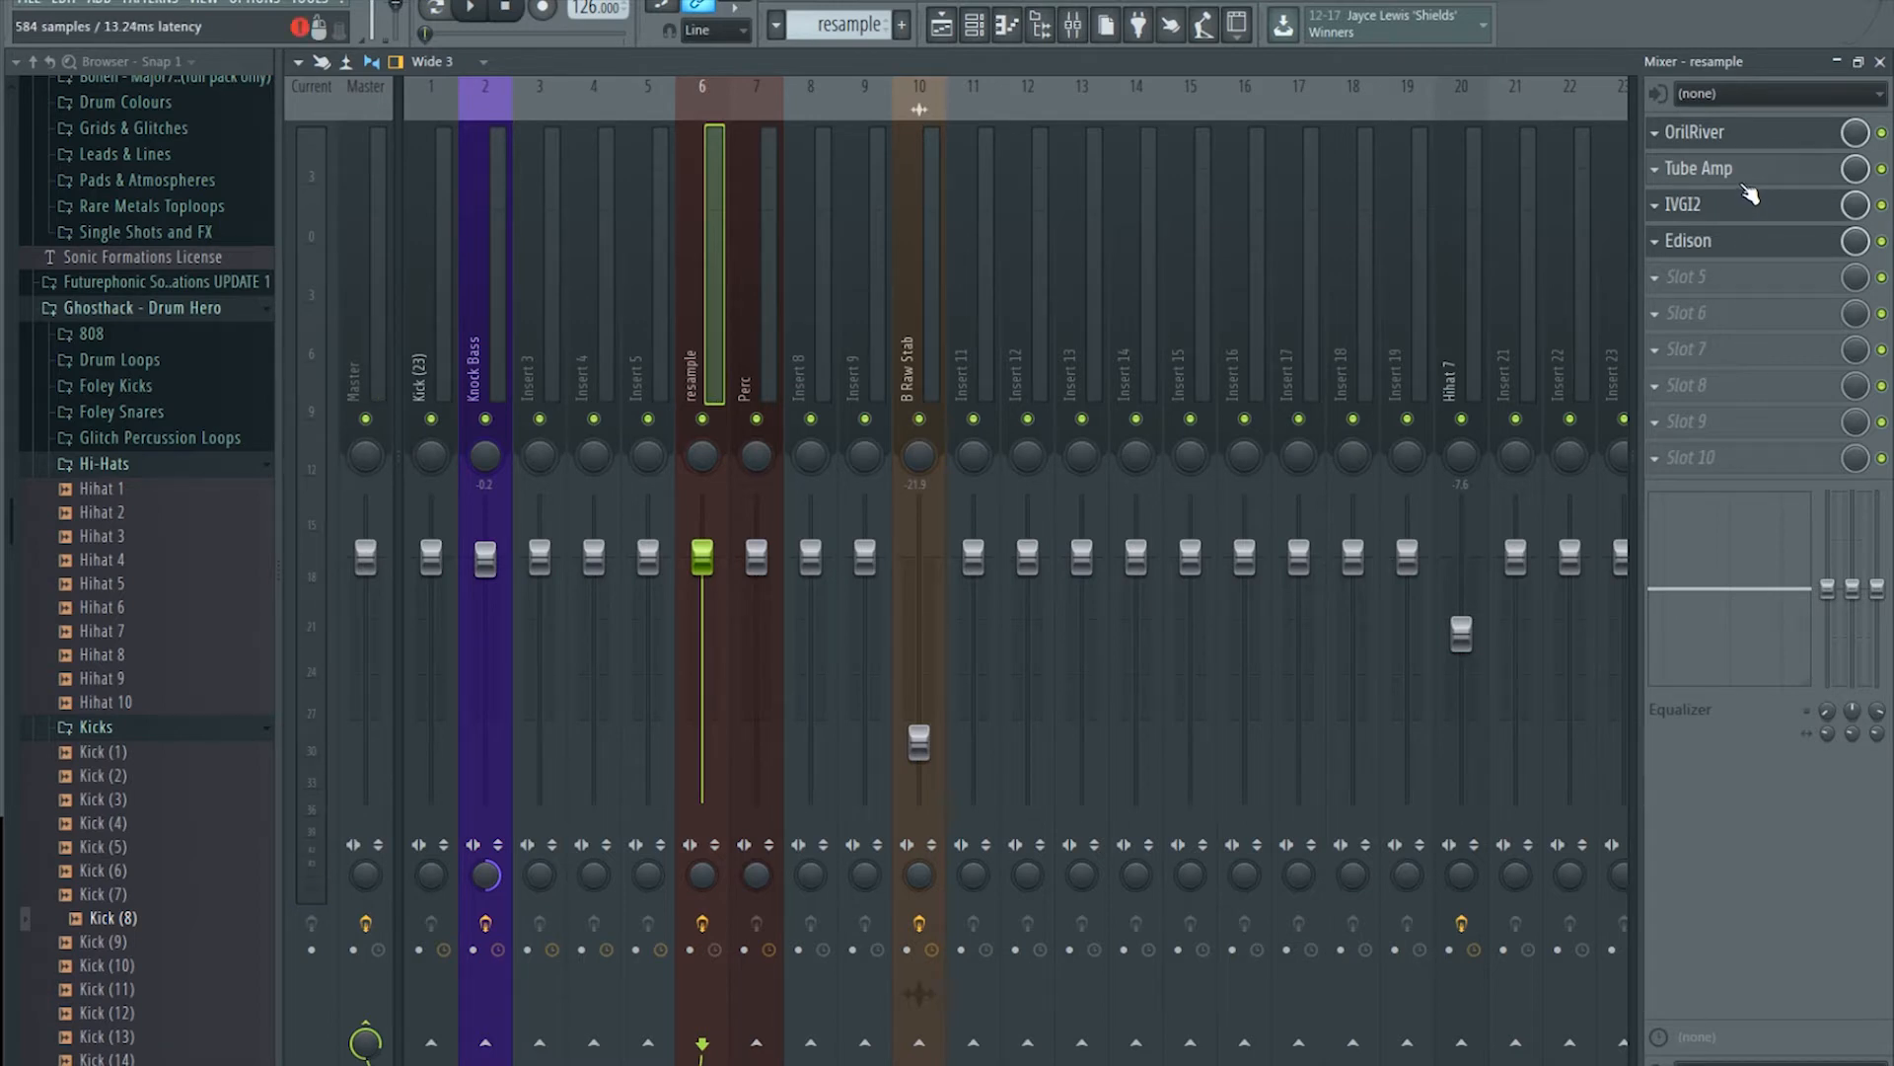
Step: Move Edison from slot 4 down to slot 6 and bring up the plugin list for empty slot 4
left_click(1722, 250)
left_click(1725, 255)
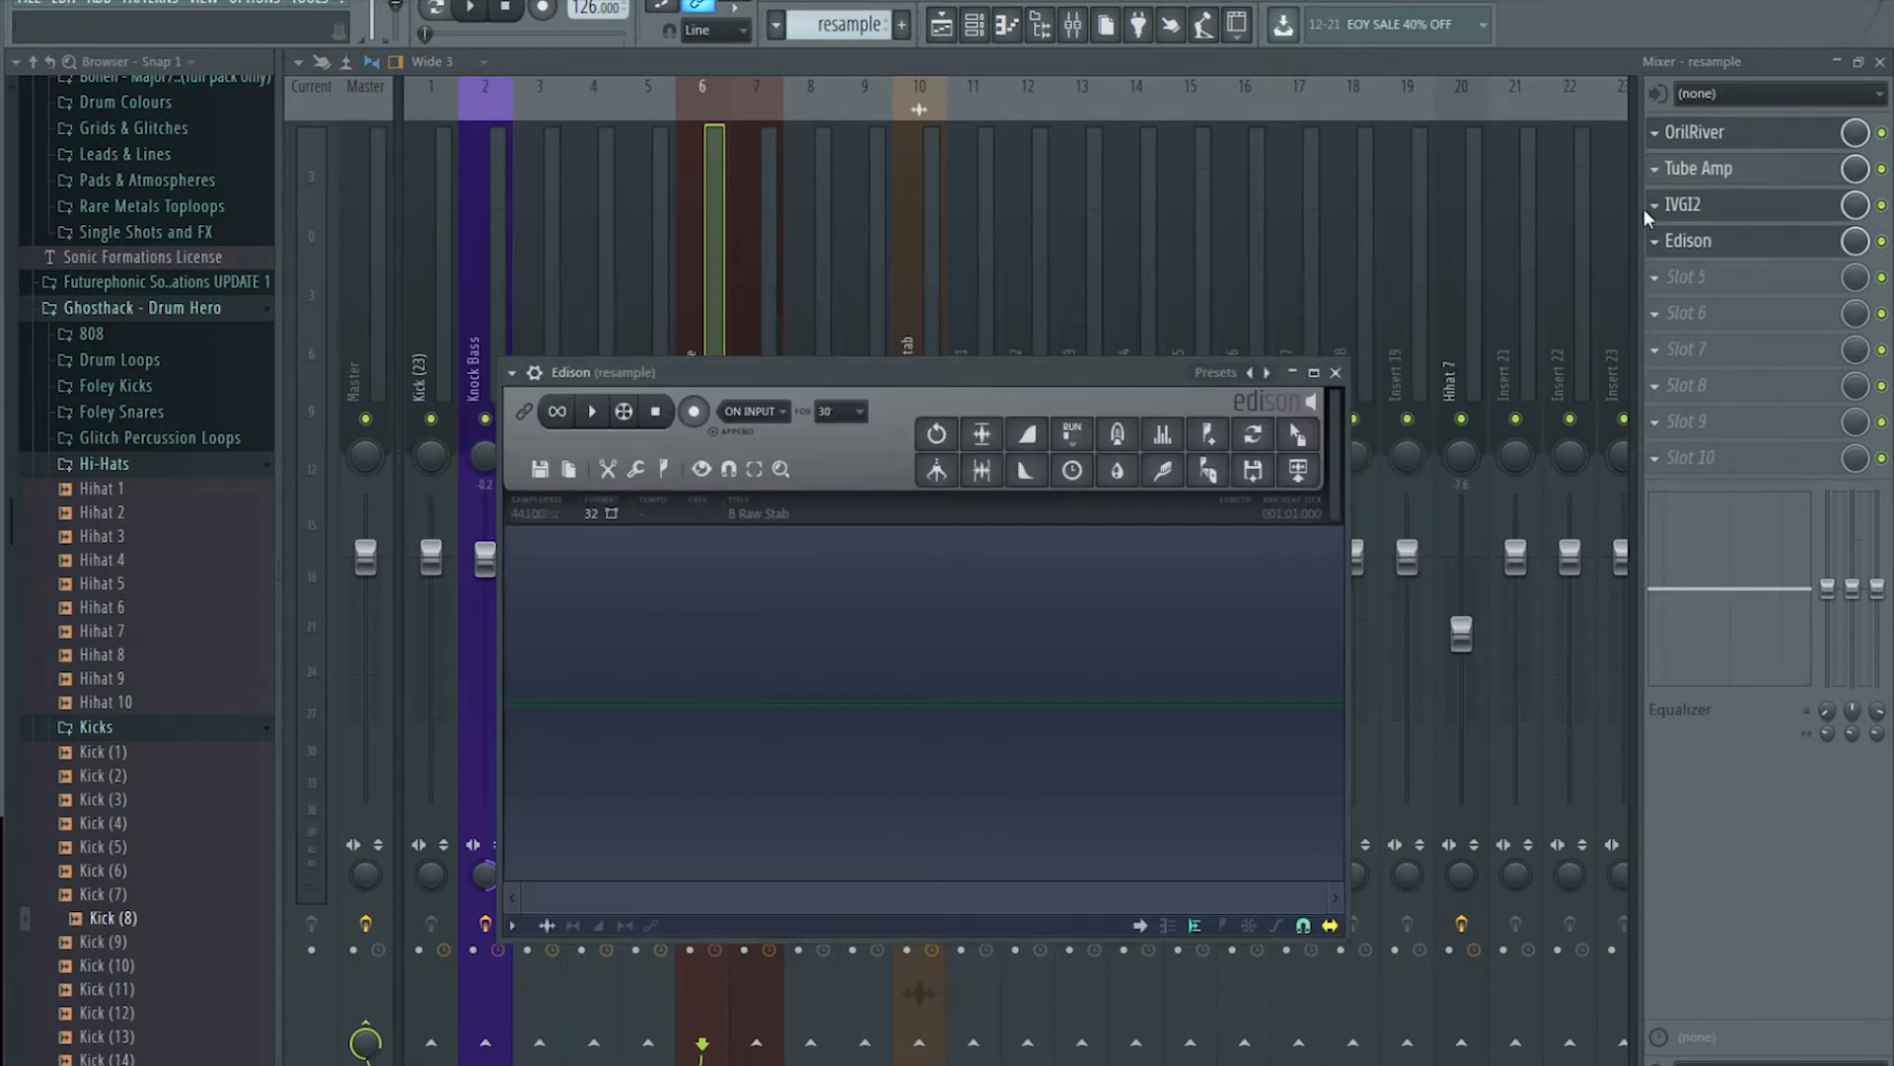
left_click(1601, 63)
left_click(1743, 248)
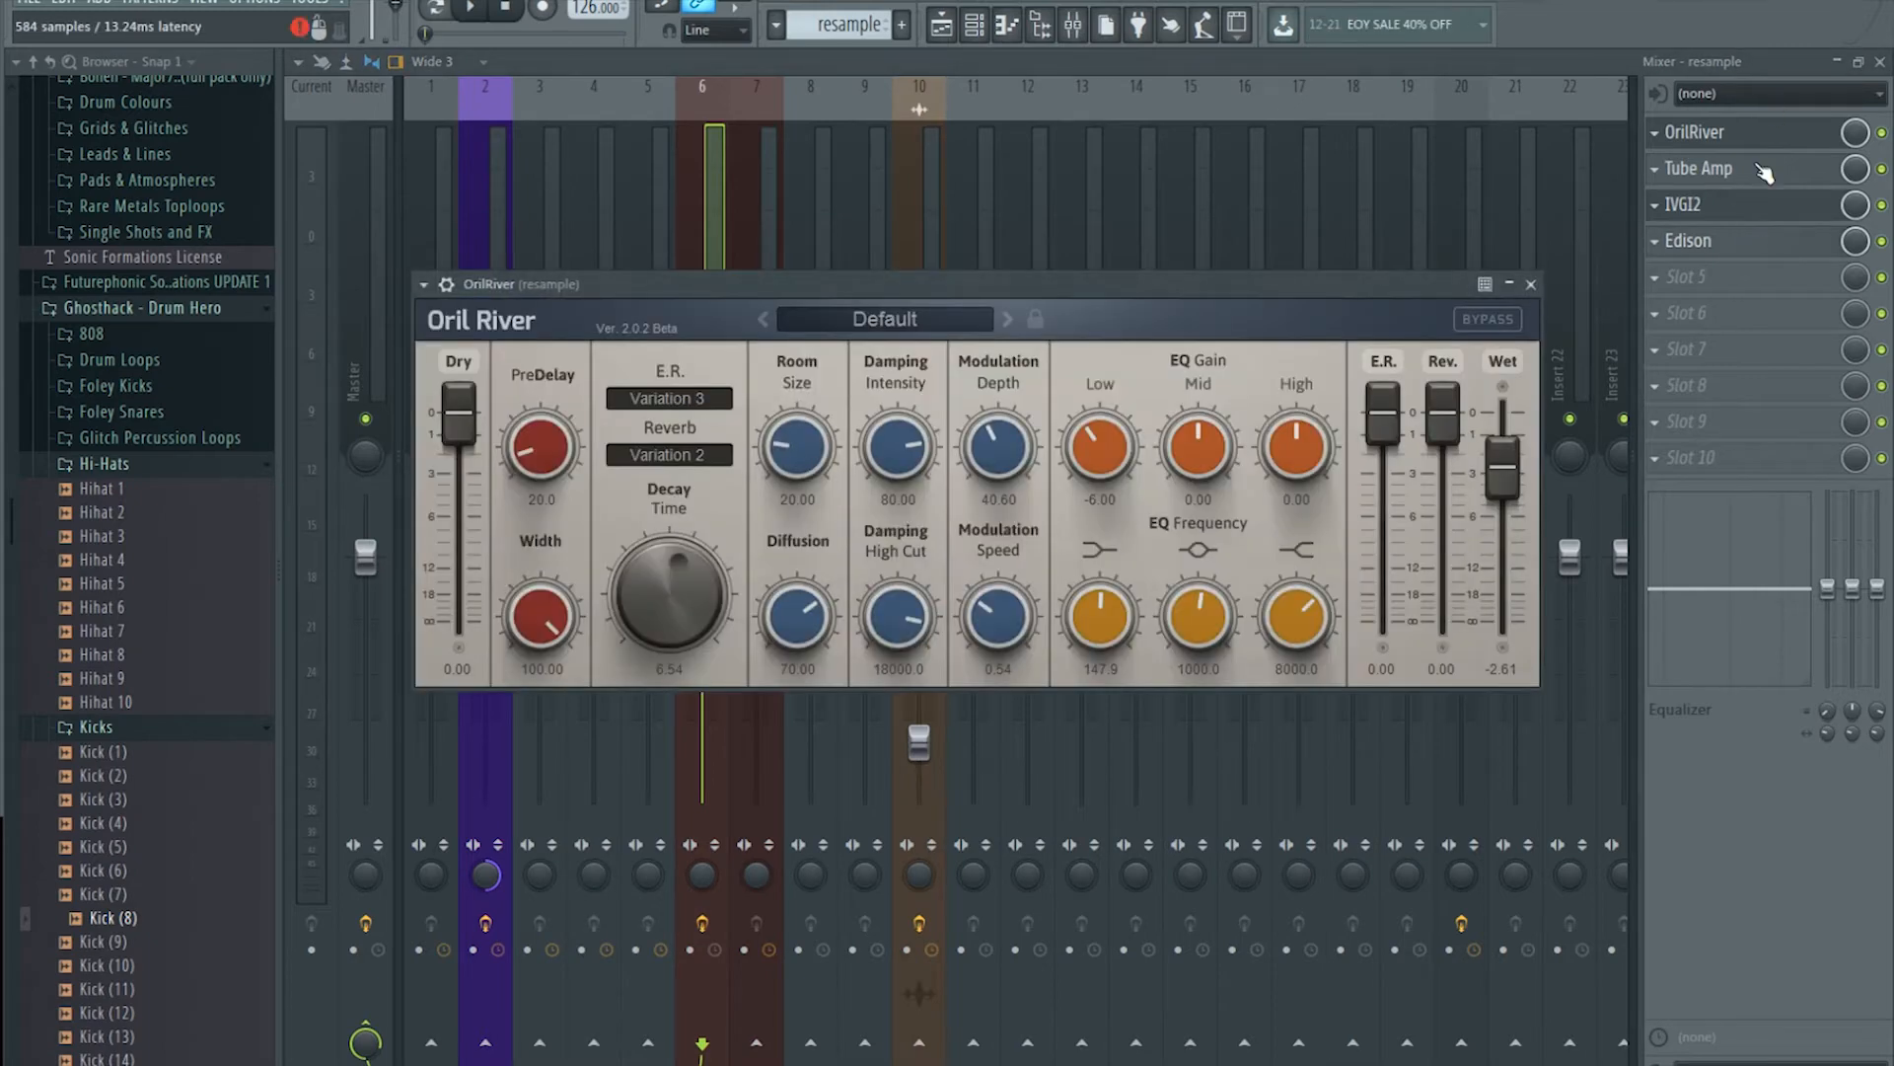
left_click_drag(1785, 247, 1786, 316)
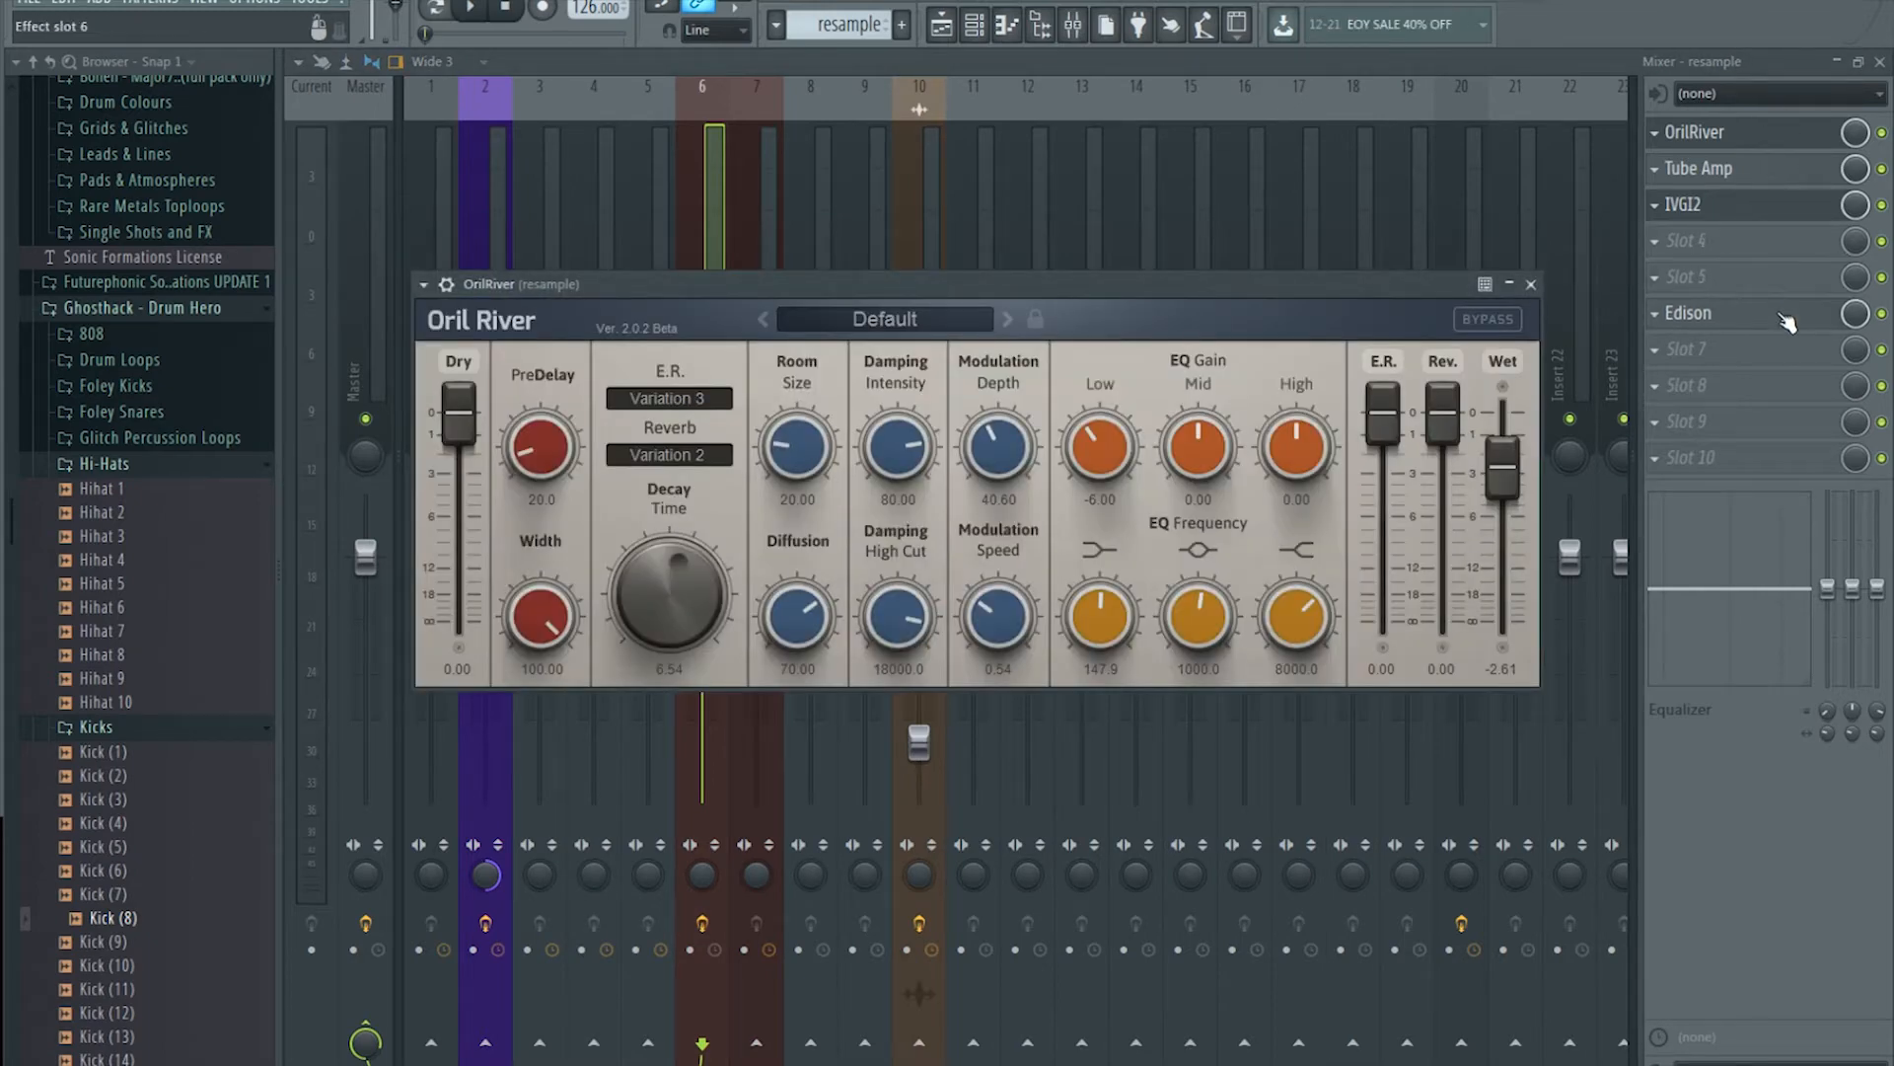
left_click(1677, 241)
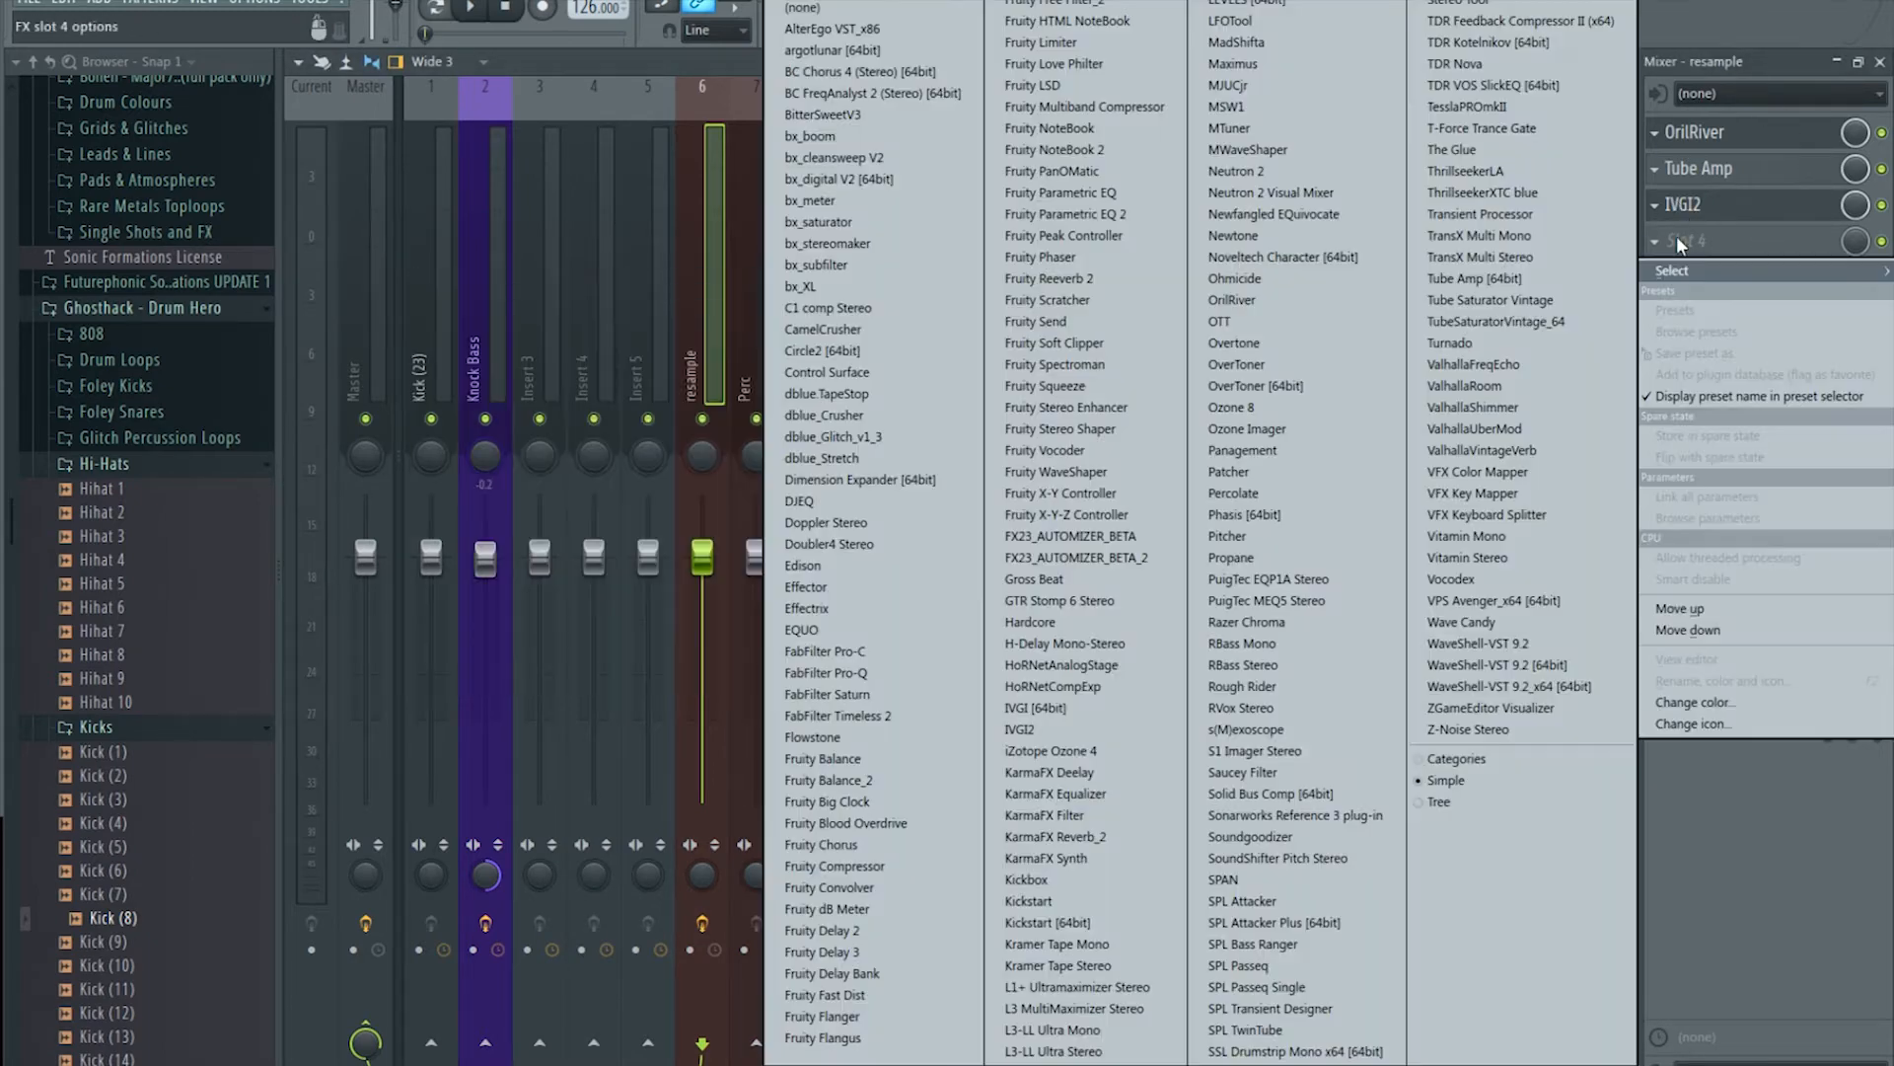
Step: Load Fruity Parametric EQ 2 into slot 4 and try its HP preset, lowering band 1's cutoff
left_click(1144, 215)
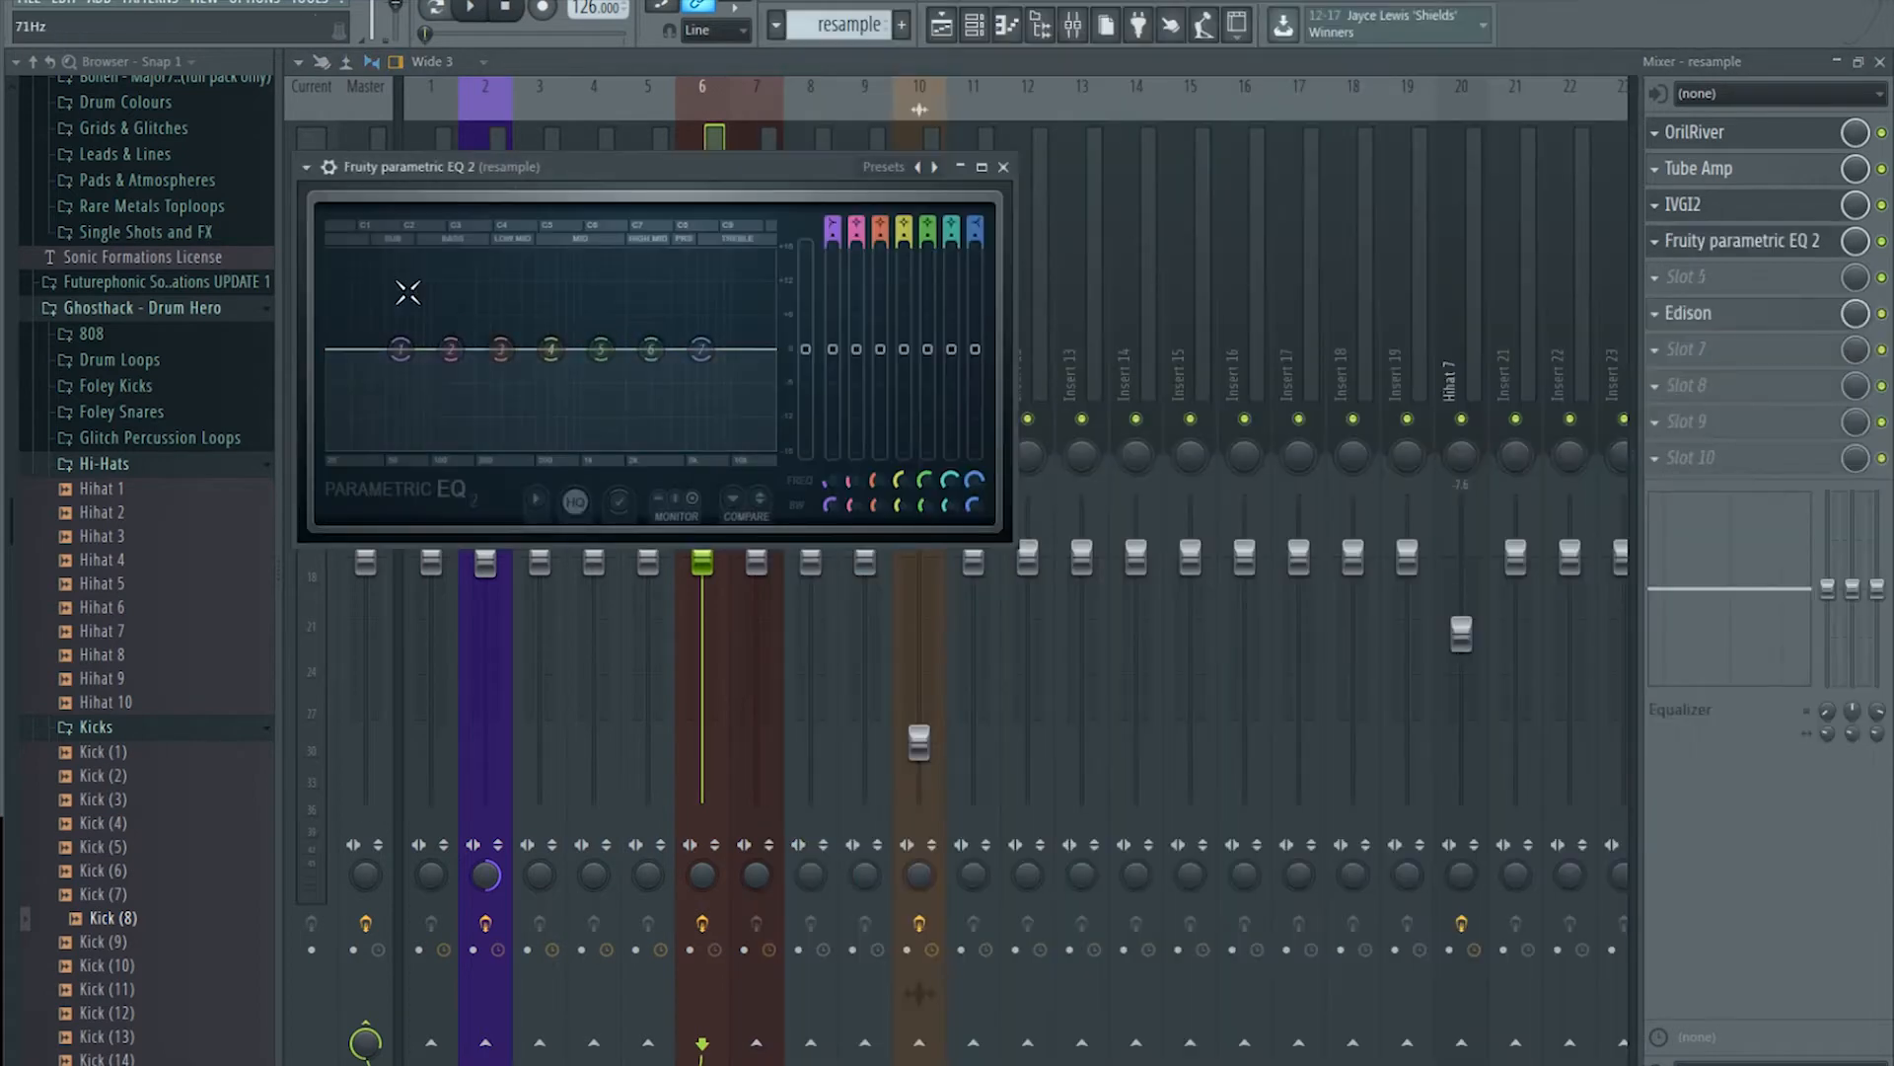
left_click(329, 166)
mouse_move(359, 233)
left_click(679, 262)
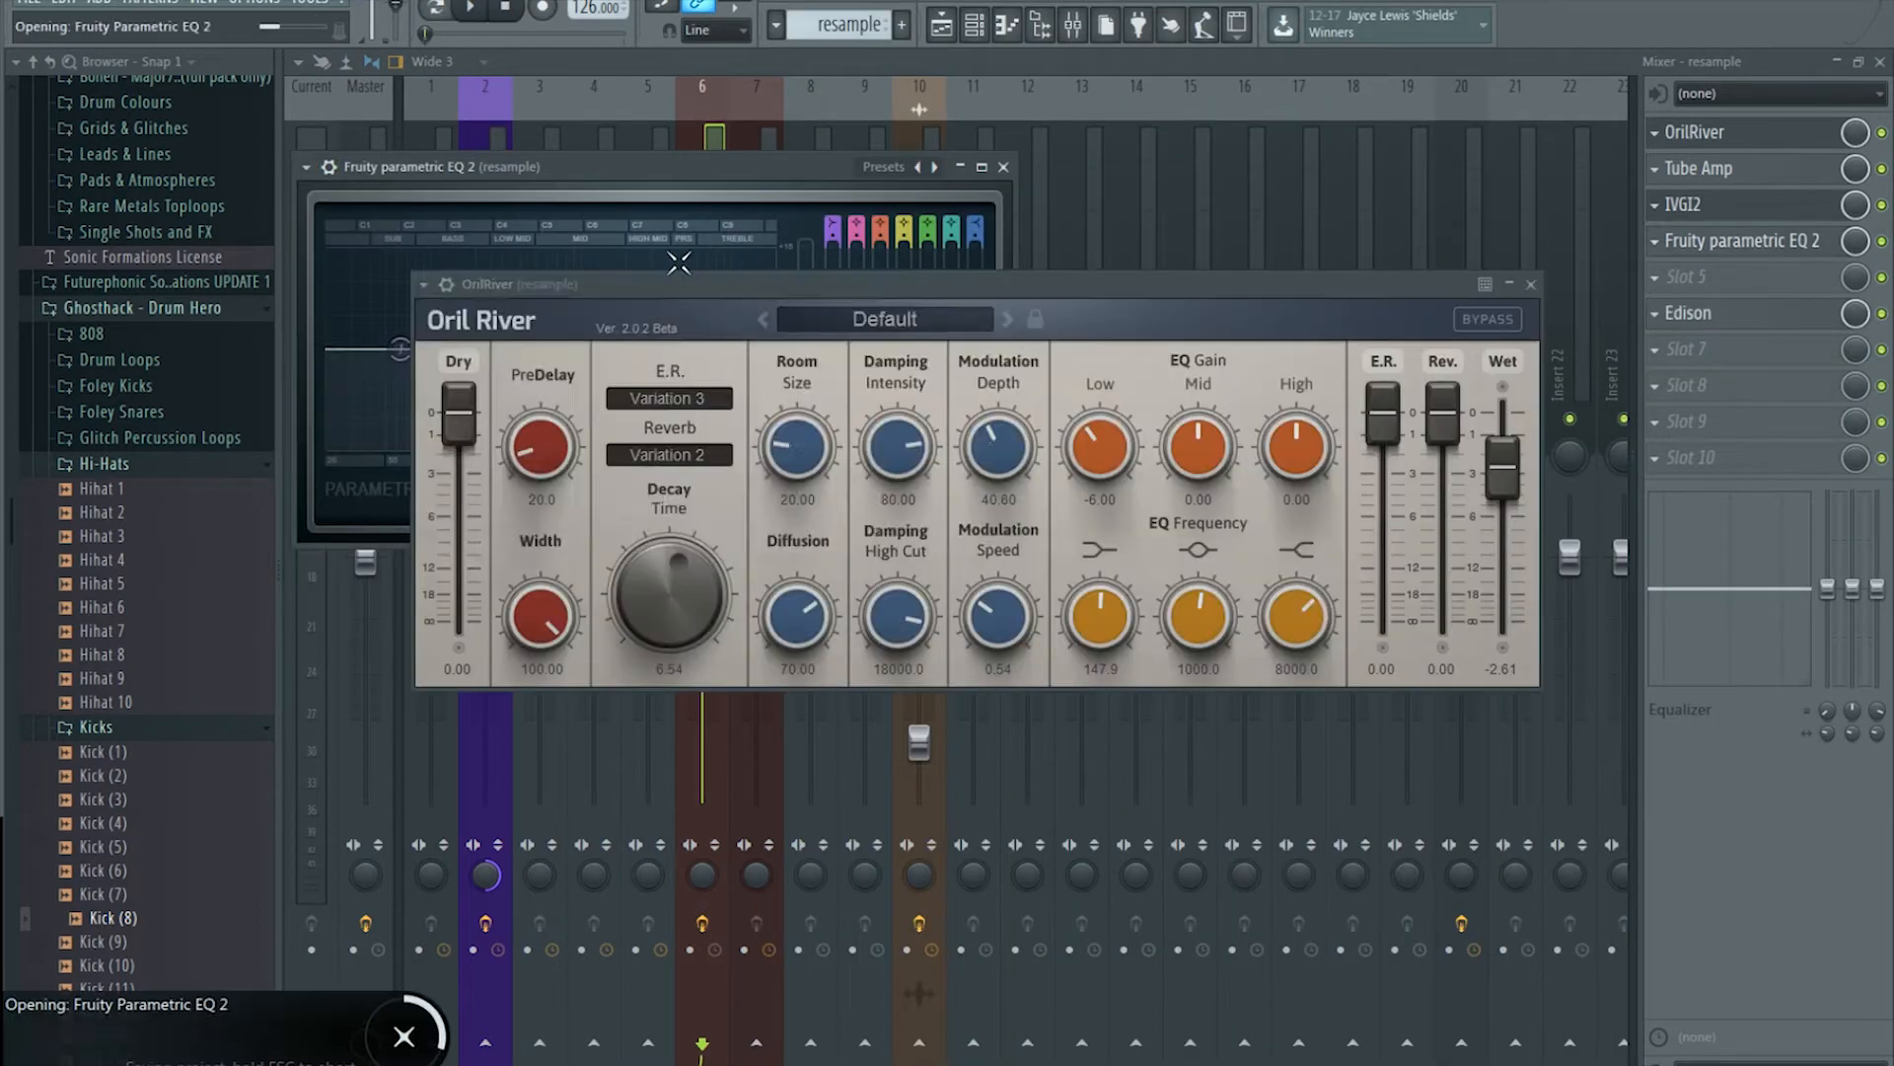
left_click_drag(472, 351, 403, 459)
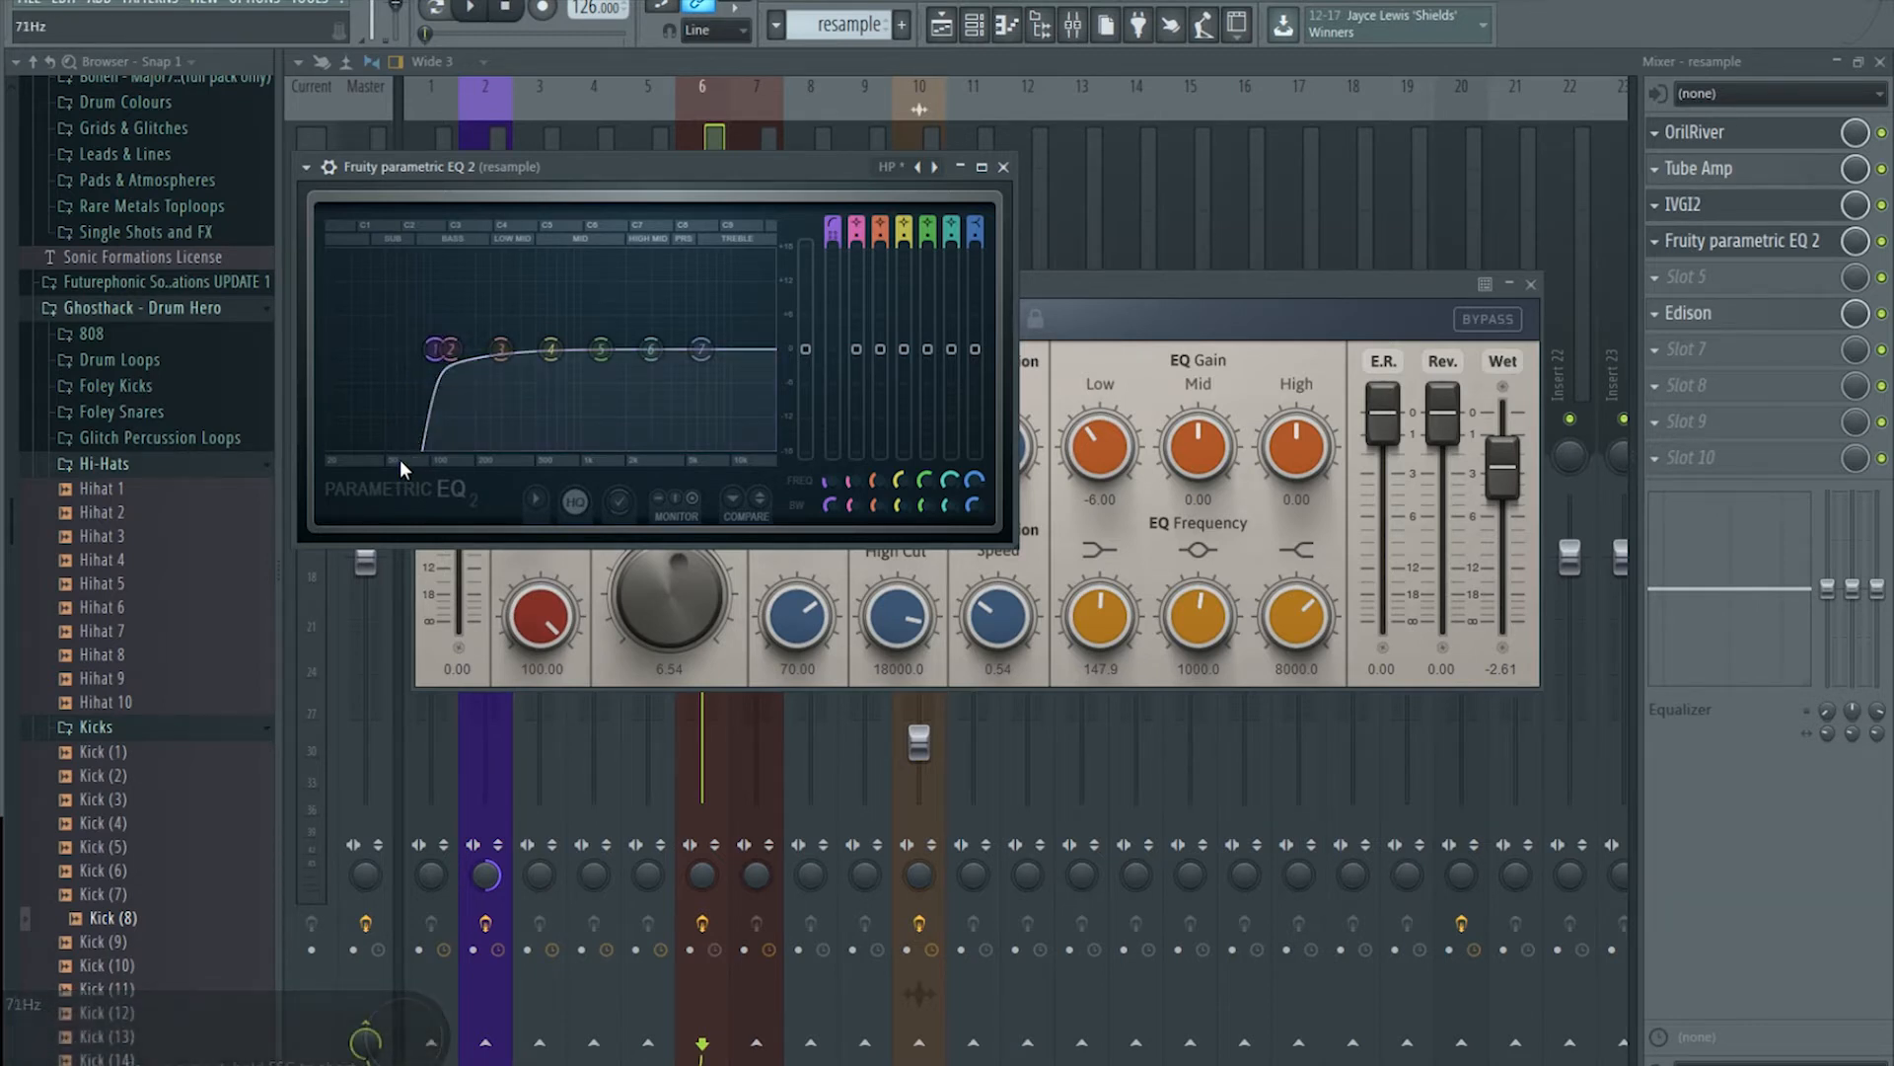
left_click(306, 167)
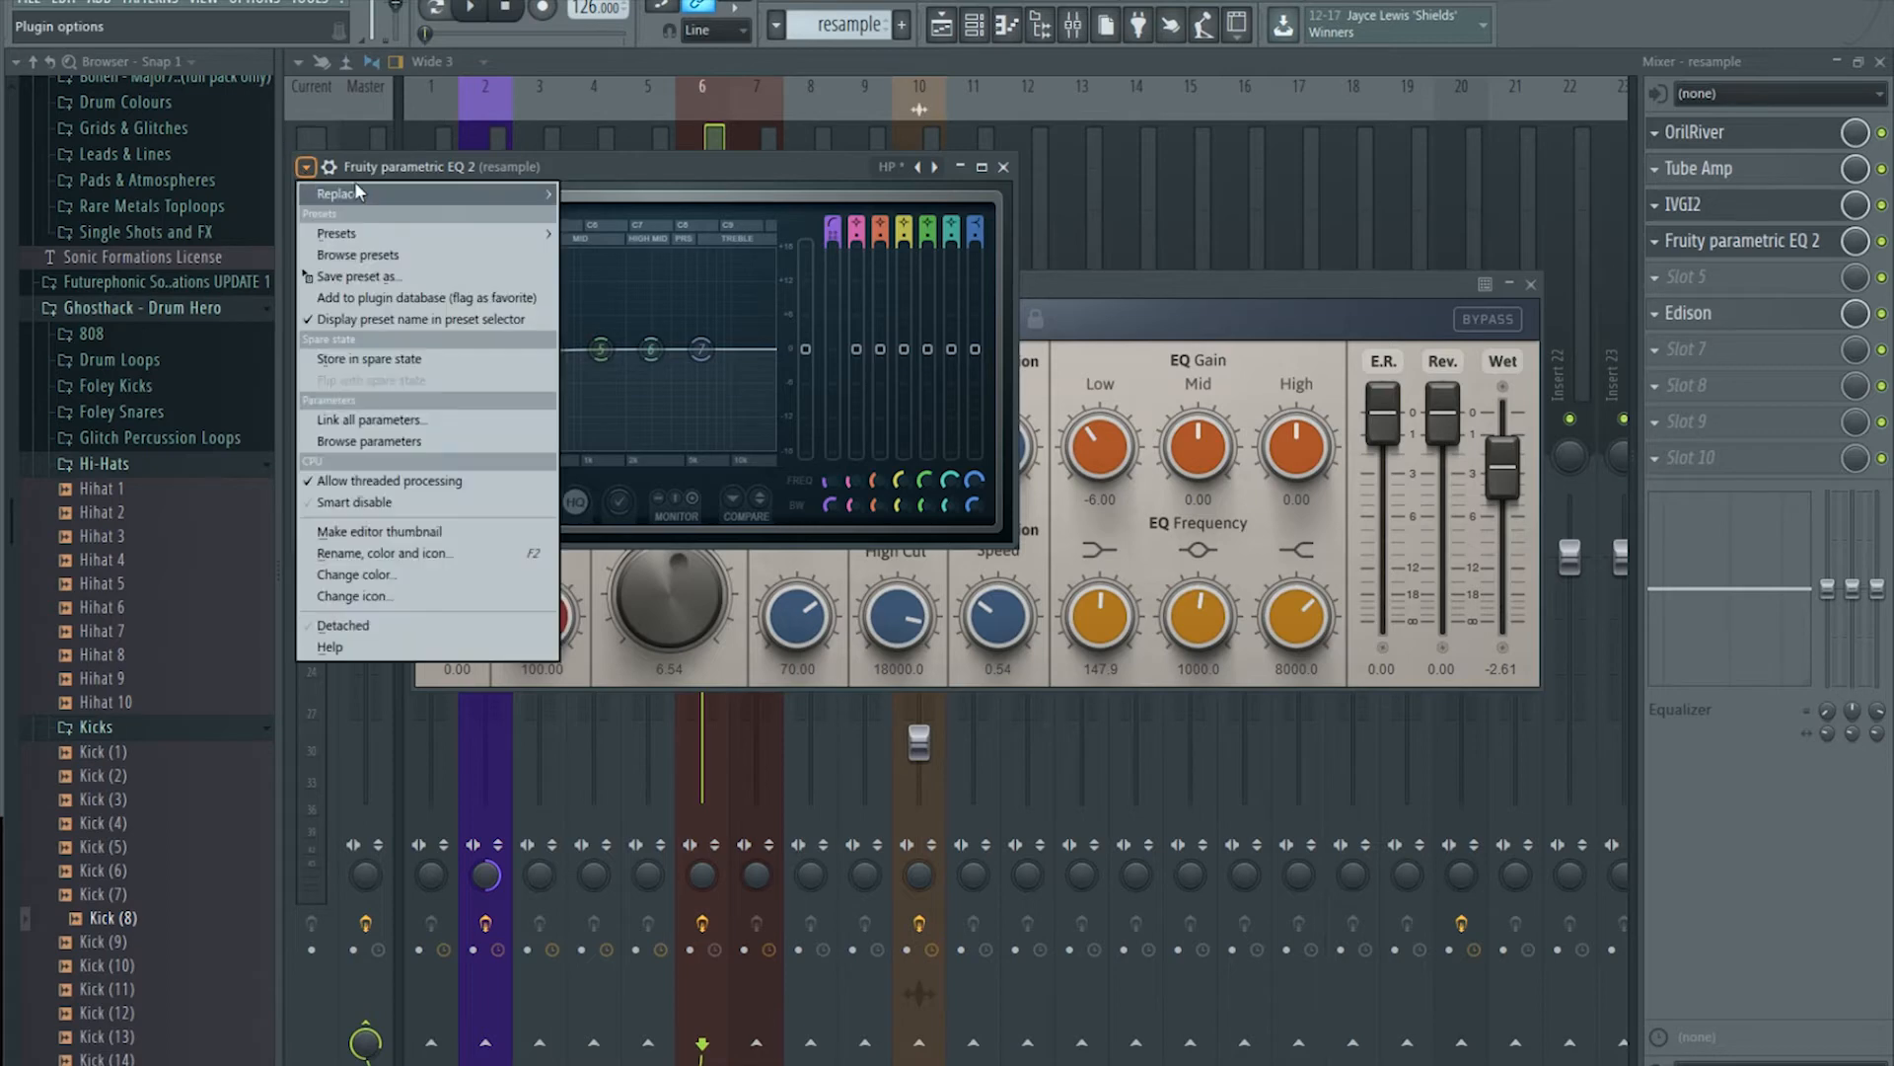
mouse_move(375, 237)
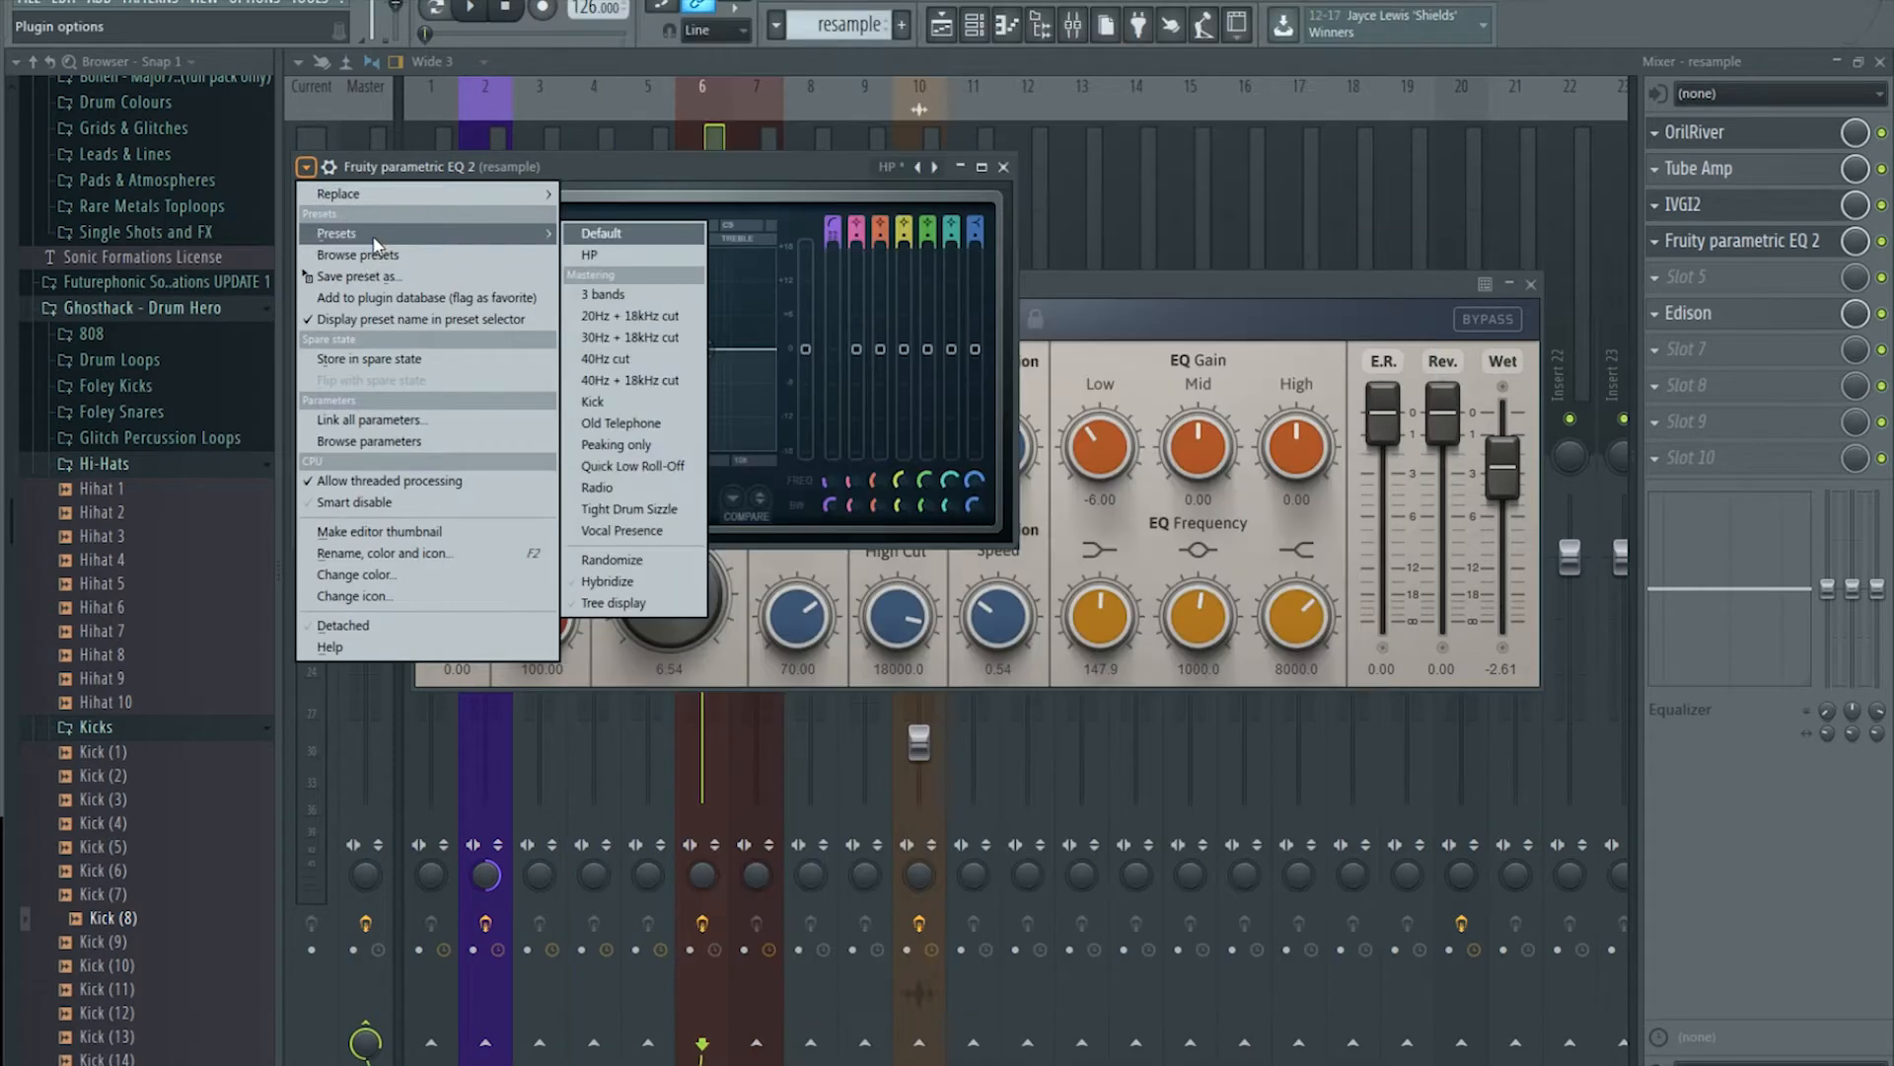
left_click(614, 253)
right_click(438, 353)
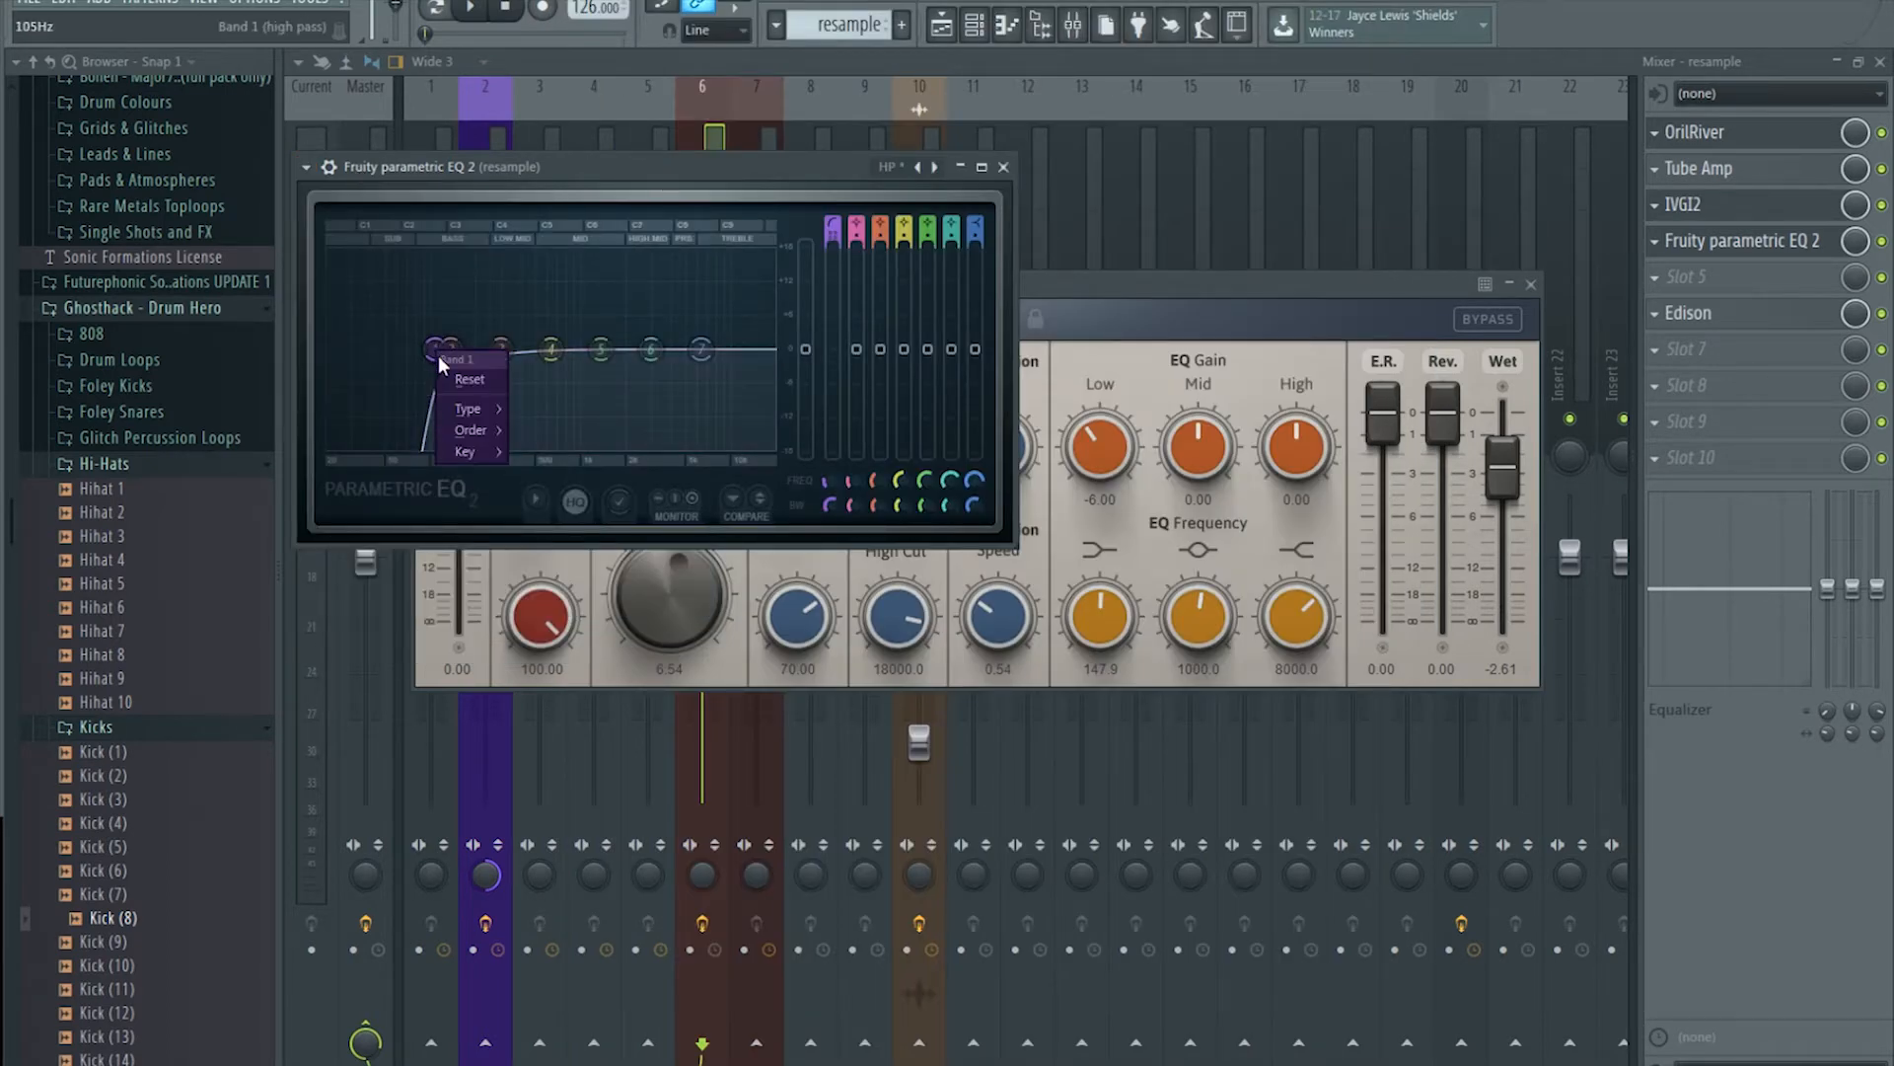
left_click(496, 267)
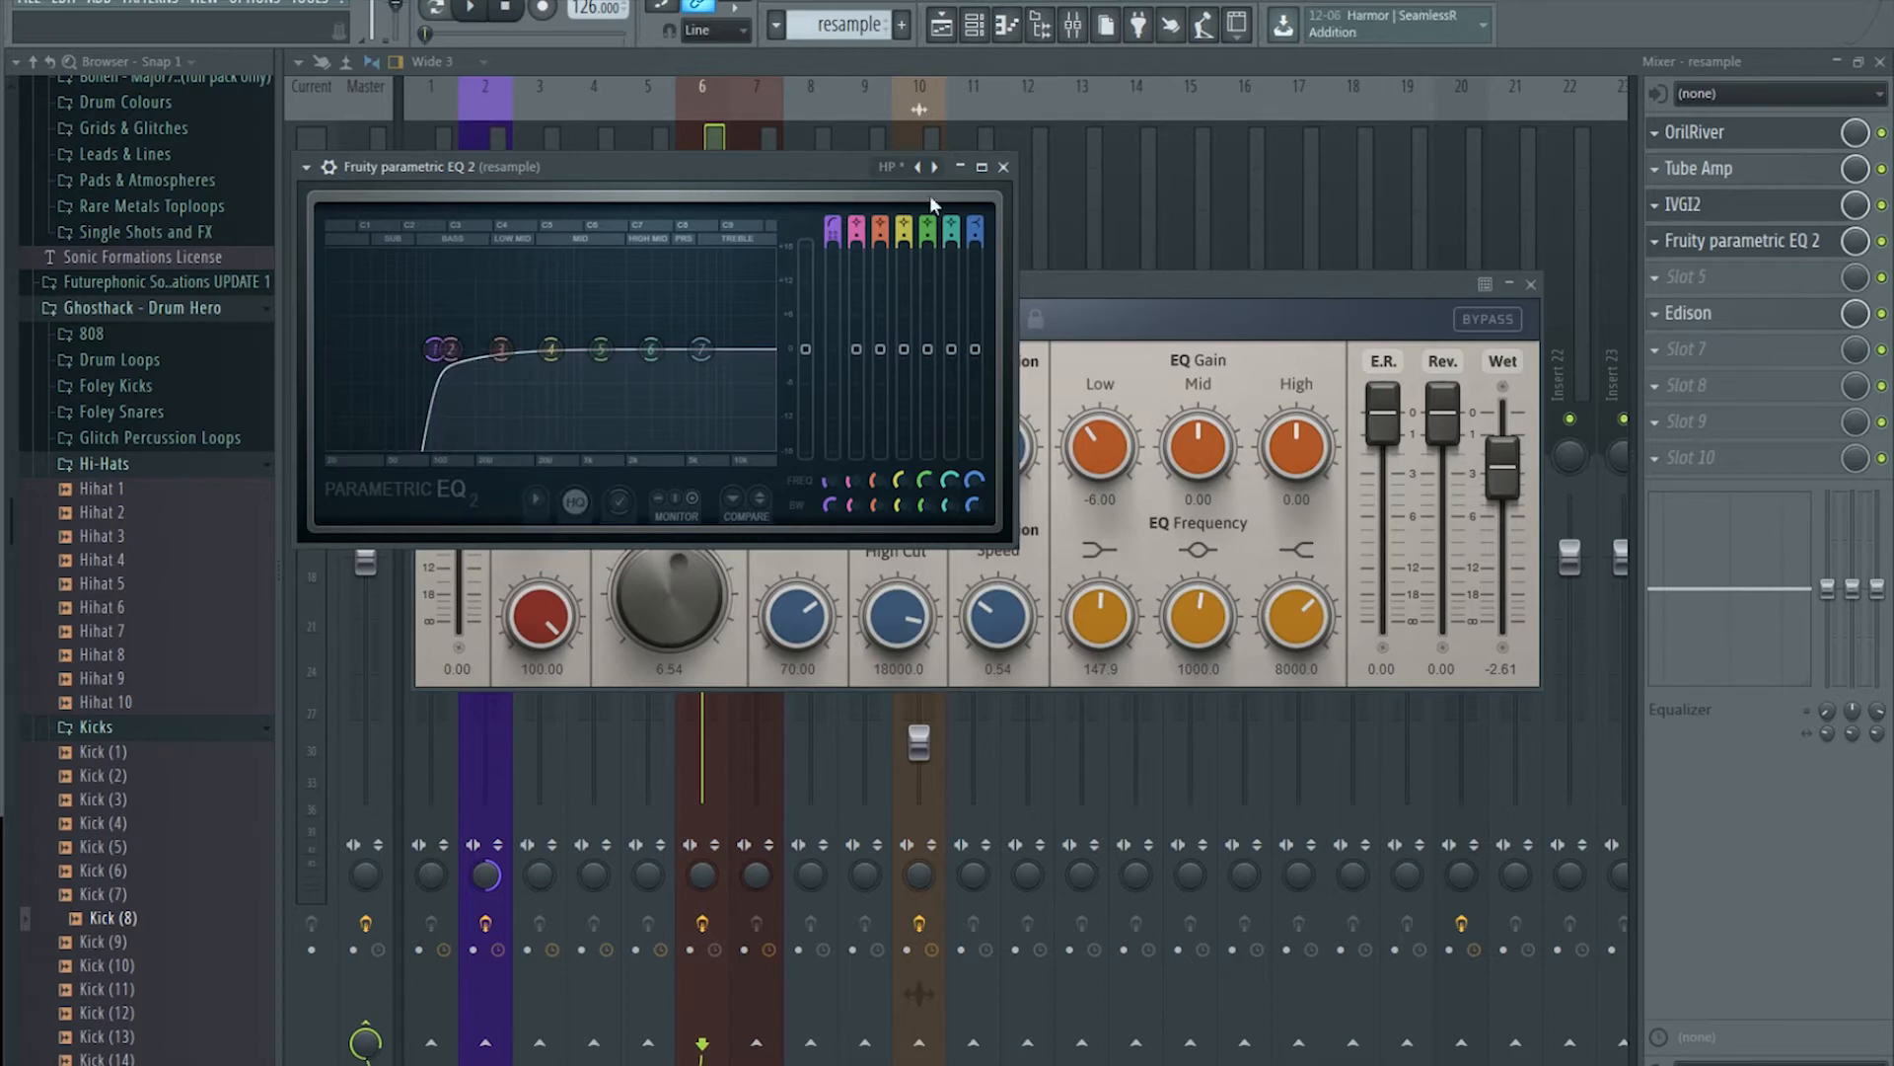
Step: Replace it with a fresh EQ whose band 1 is a Steep 8 high-pass around 90 Hz
right_click(1679, 246)
mouse_move(1677, 270)
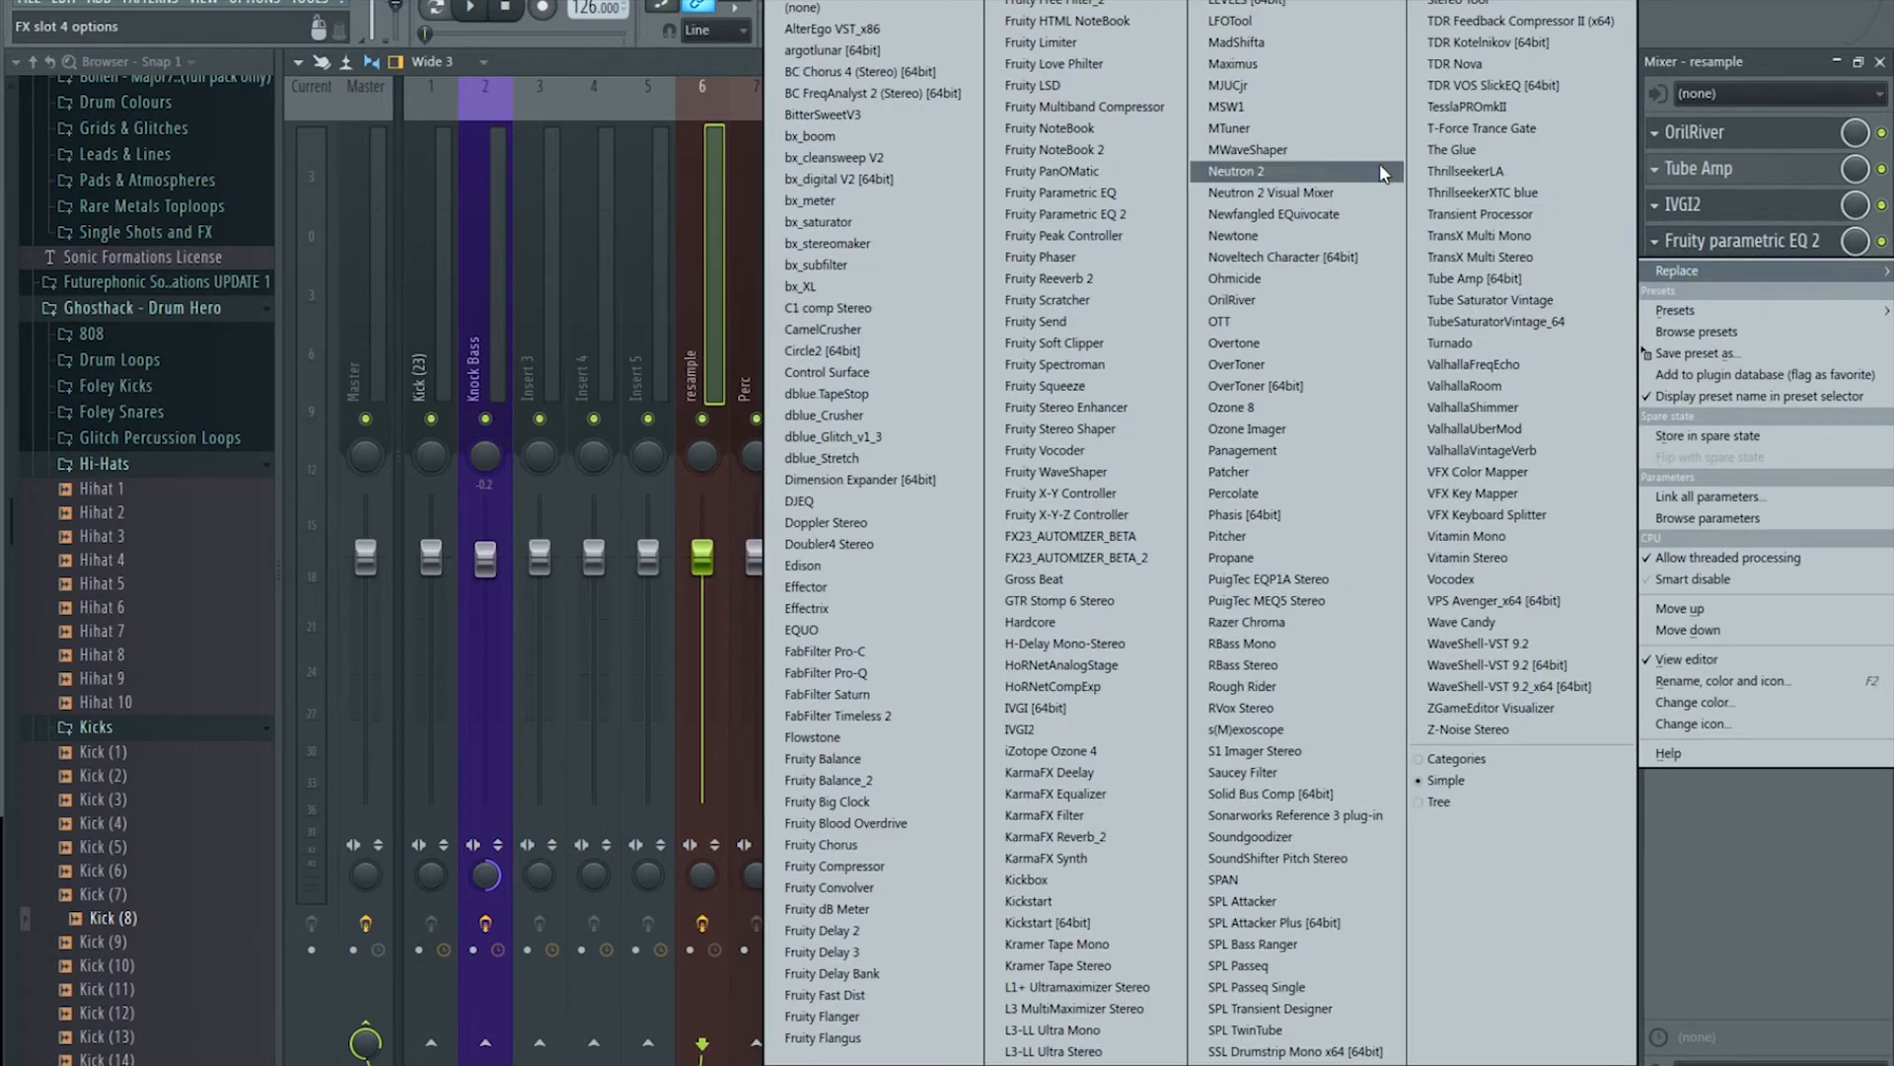
left_click(1135, 213)
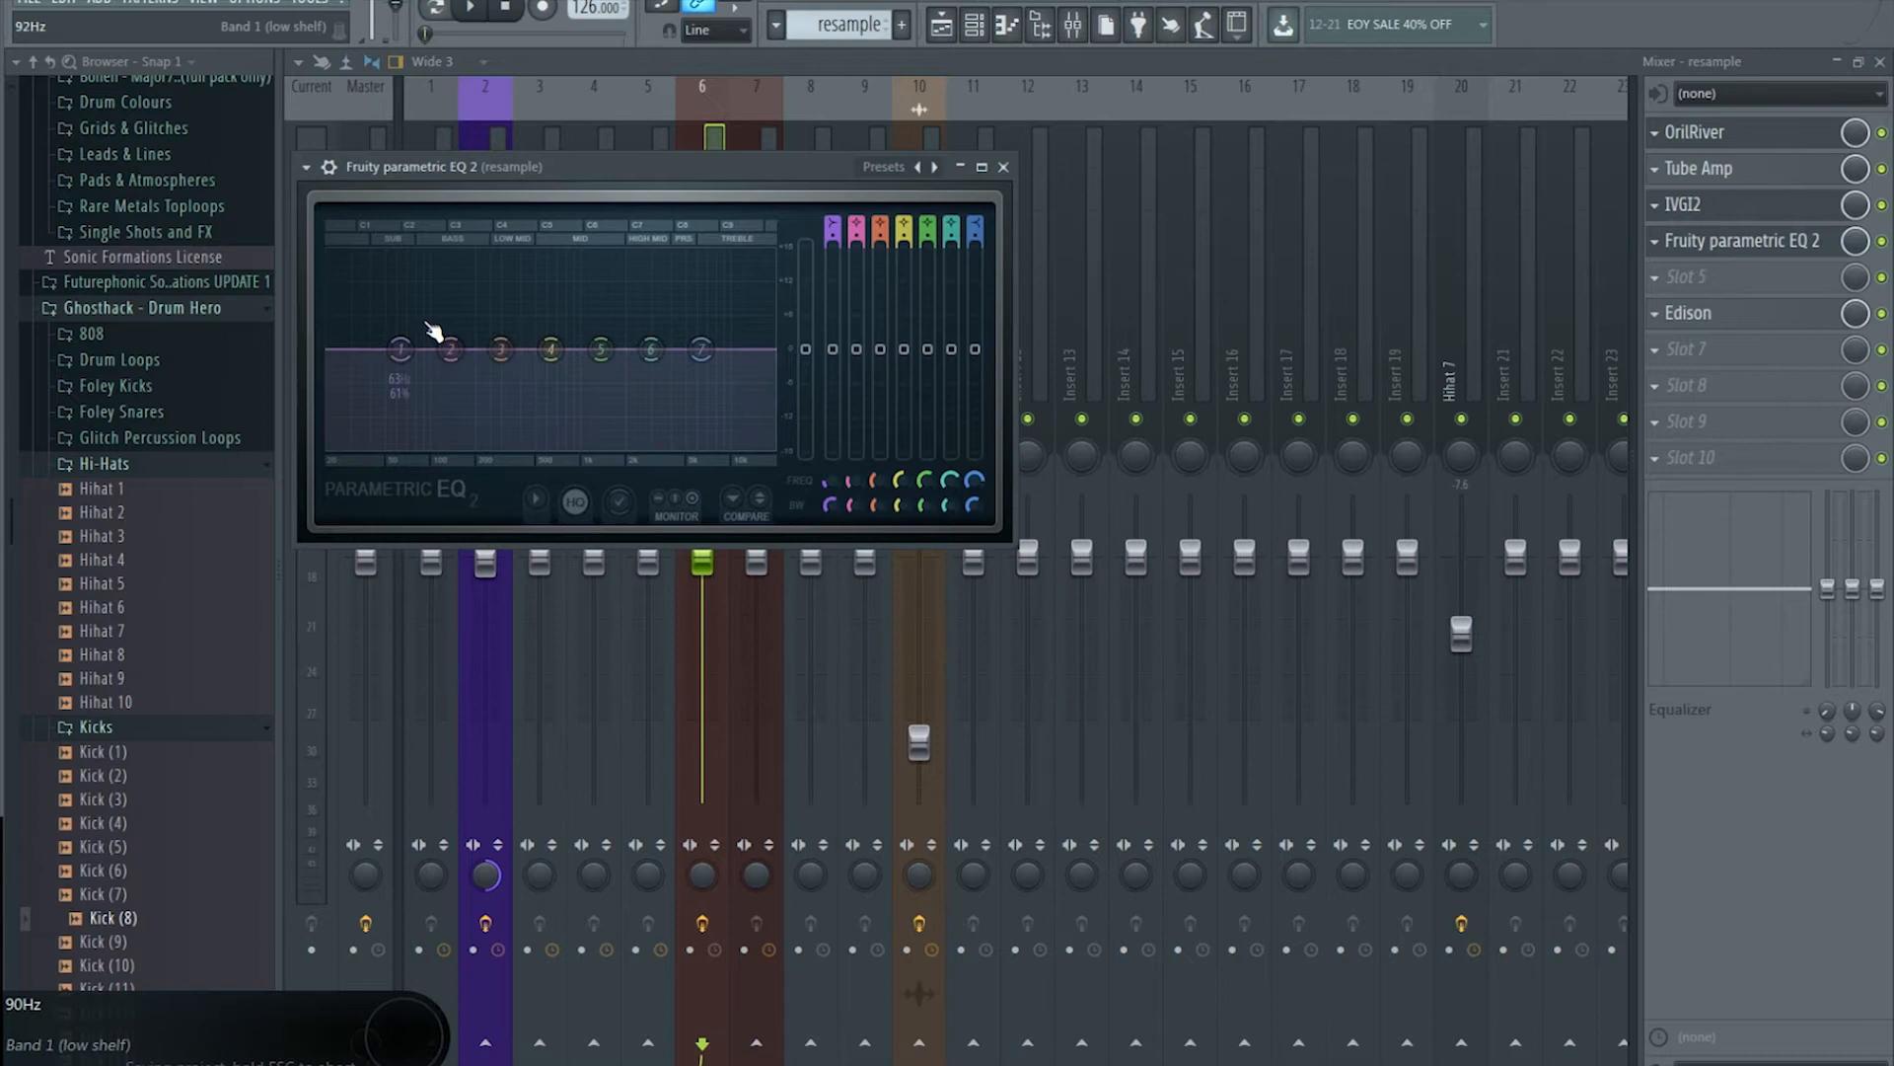
right_click(400, 349)
mouse_move(431, 406)
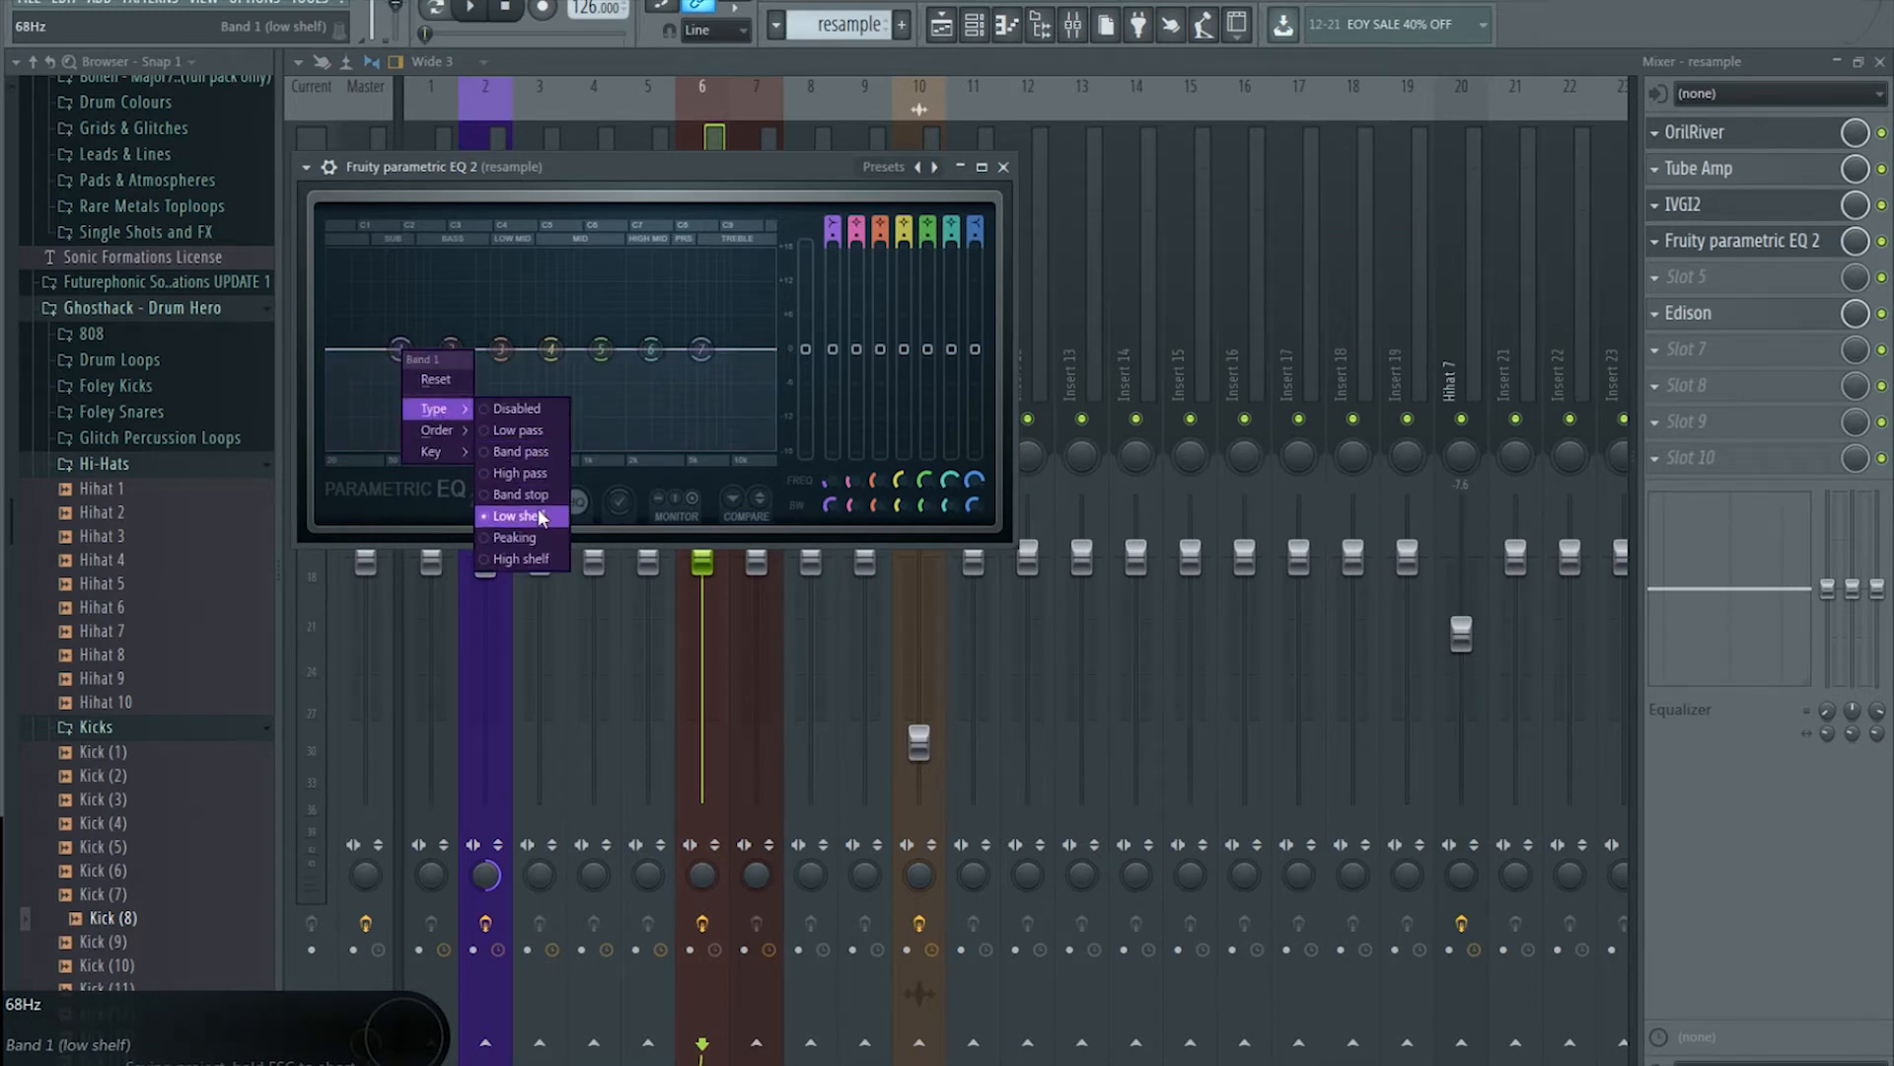
left_click(537, 476)
right_click(400, 349)
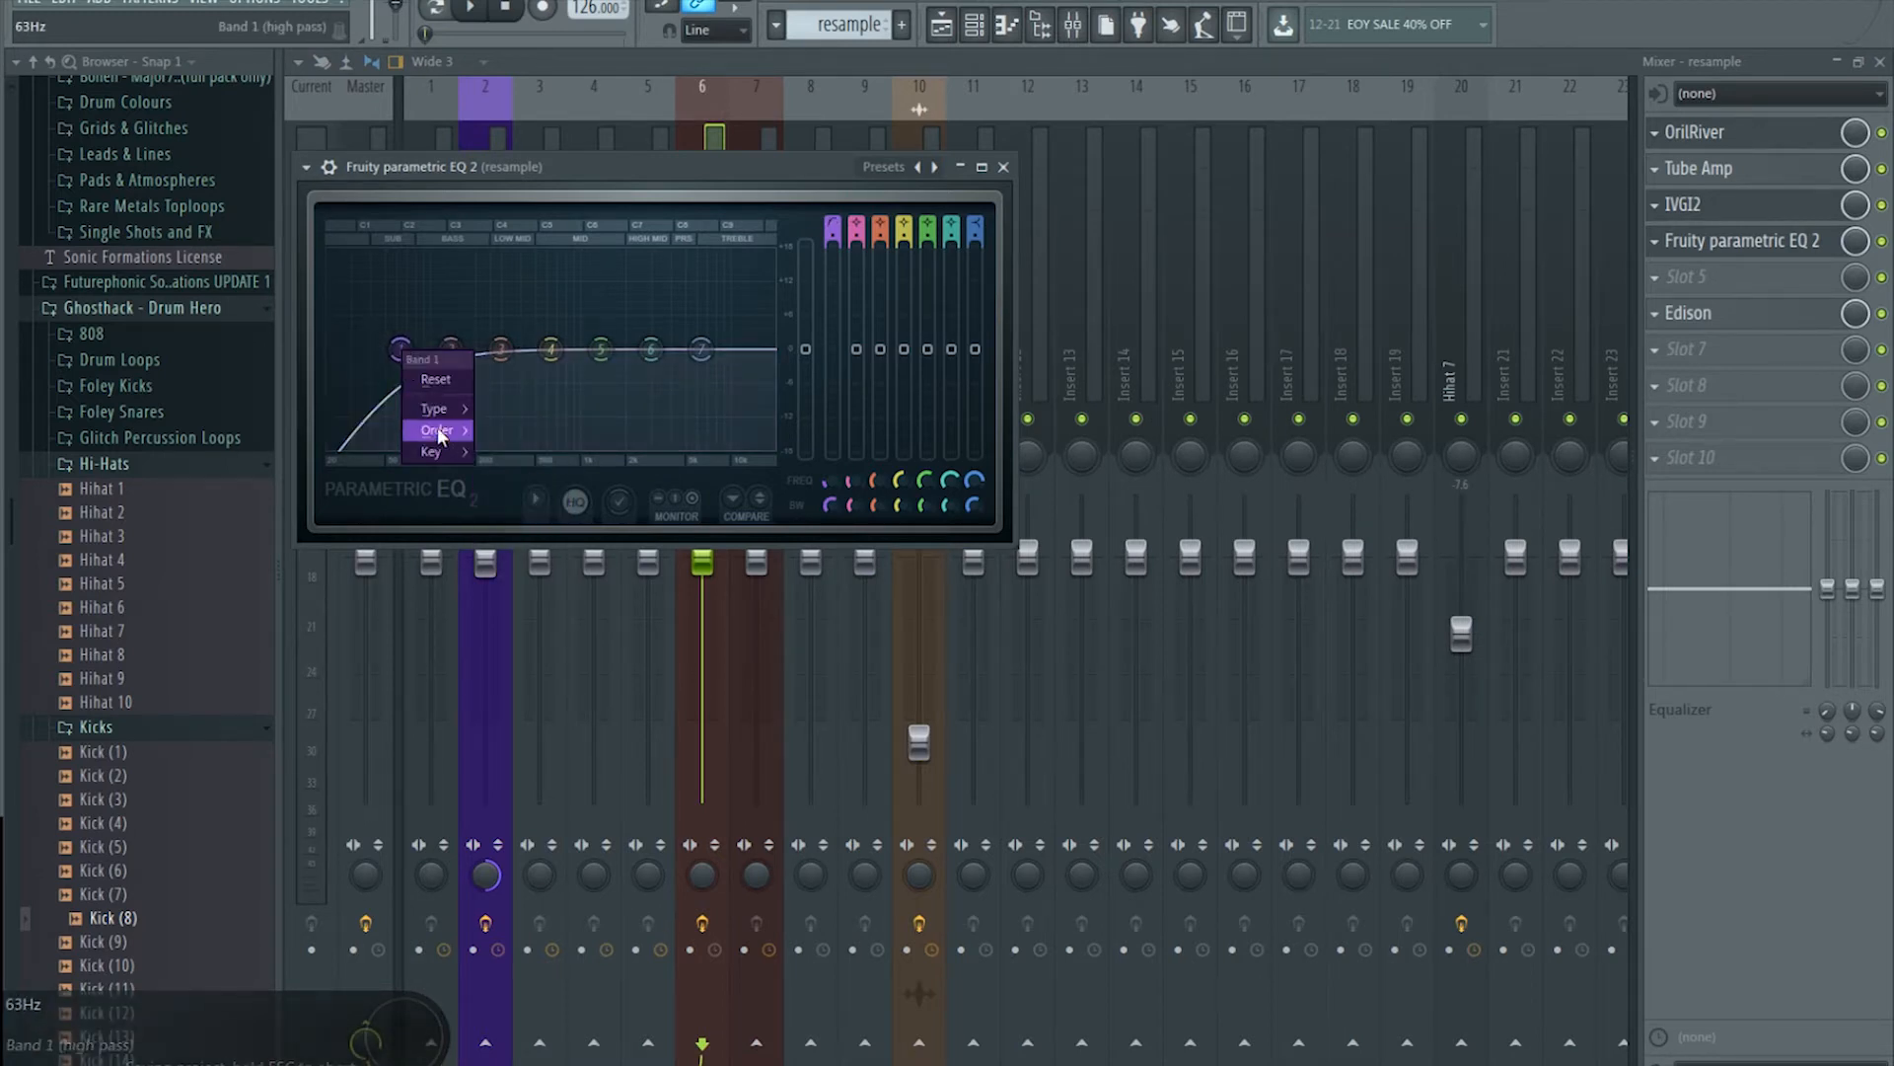
mouse_move(434, 409)
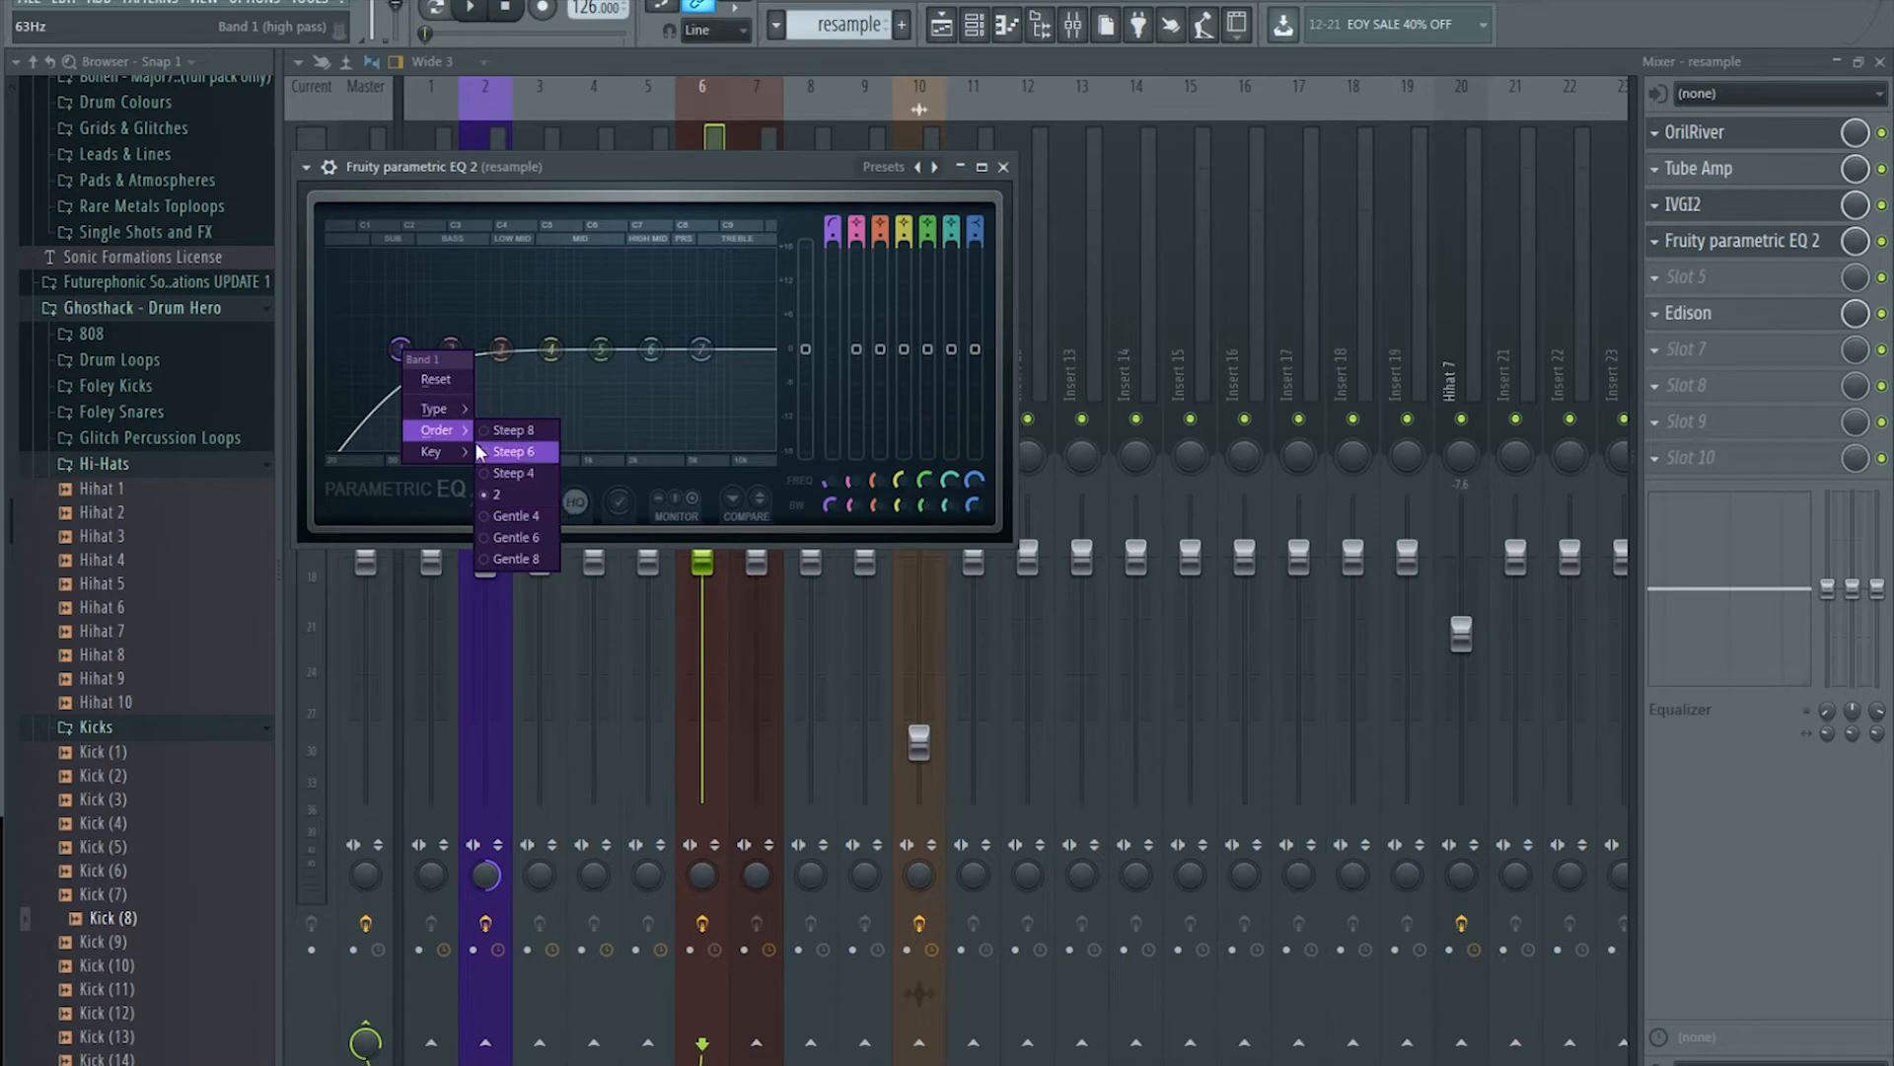
left_click(519, 431)
left_click_drag(401, 349, 425, 349)
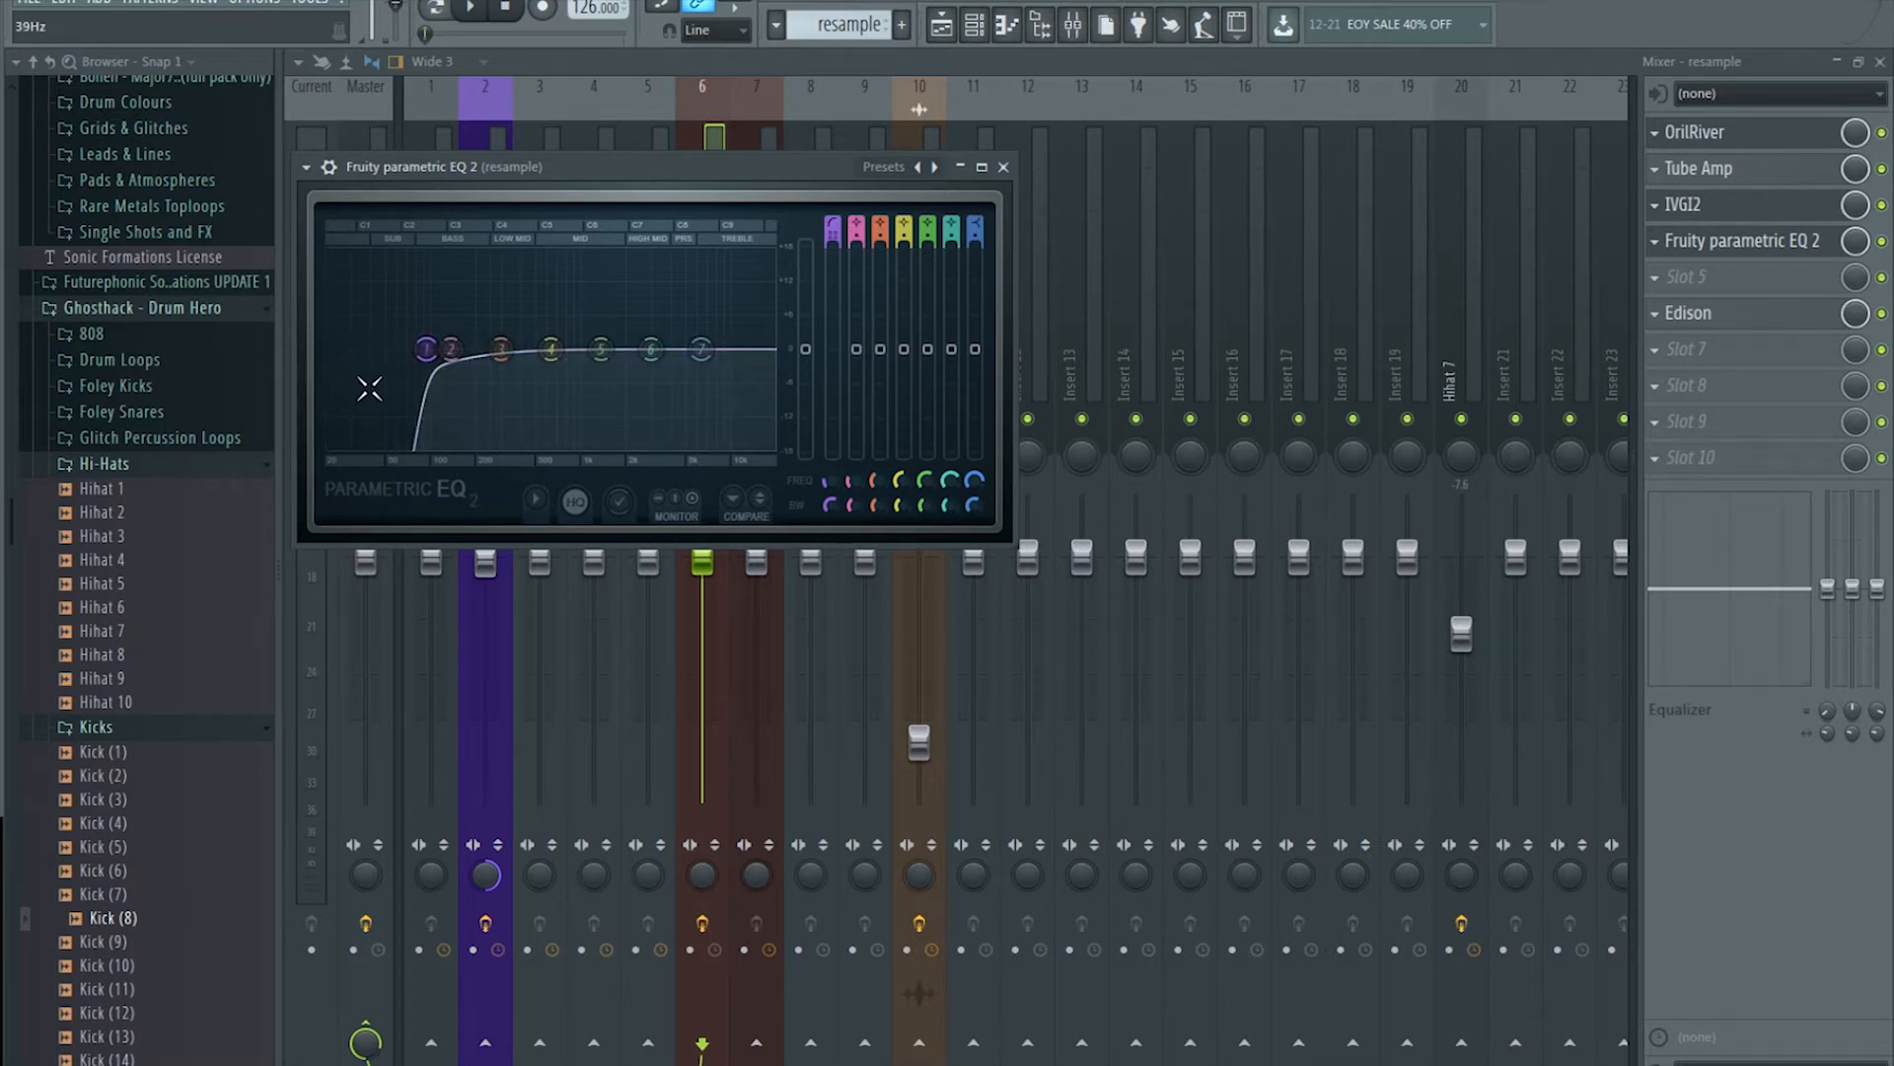
left_click_drag(427, 351, 419, 351)
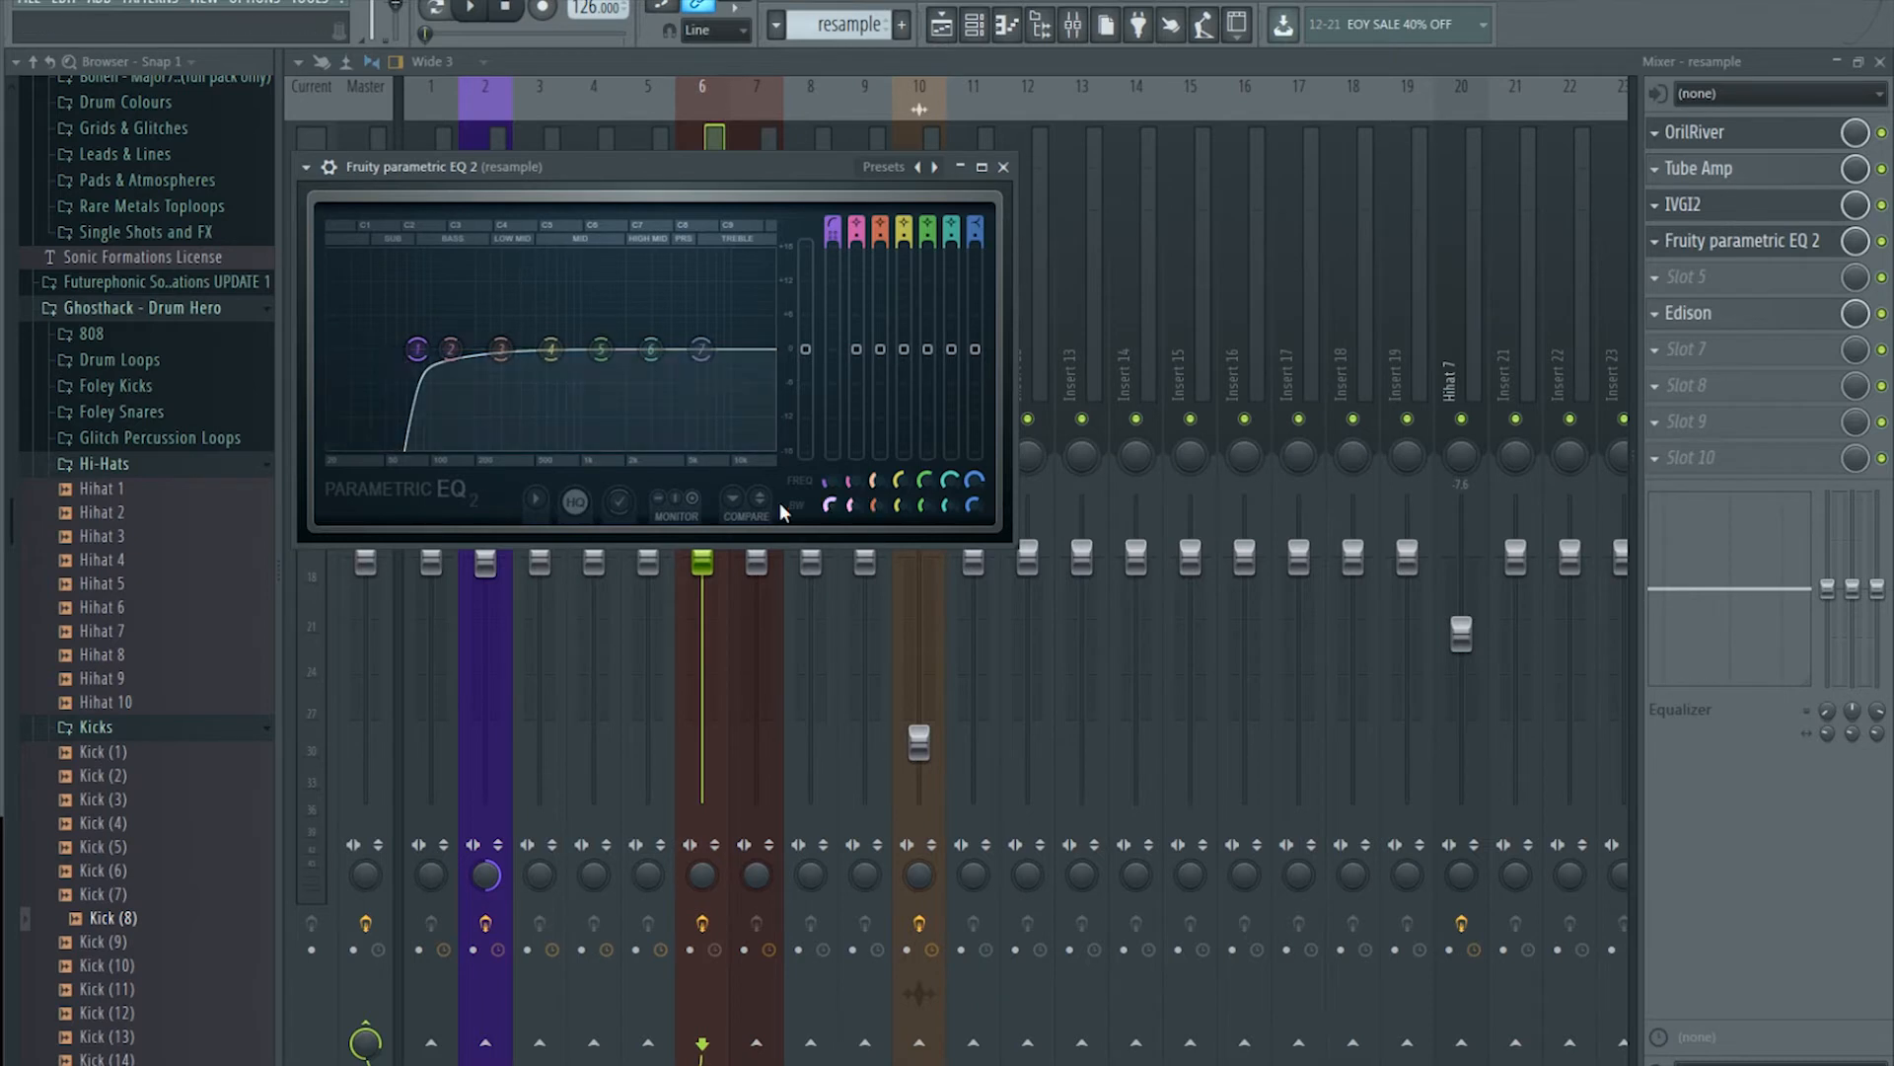
key("space")
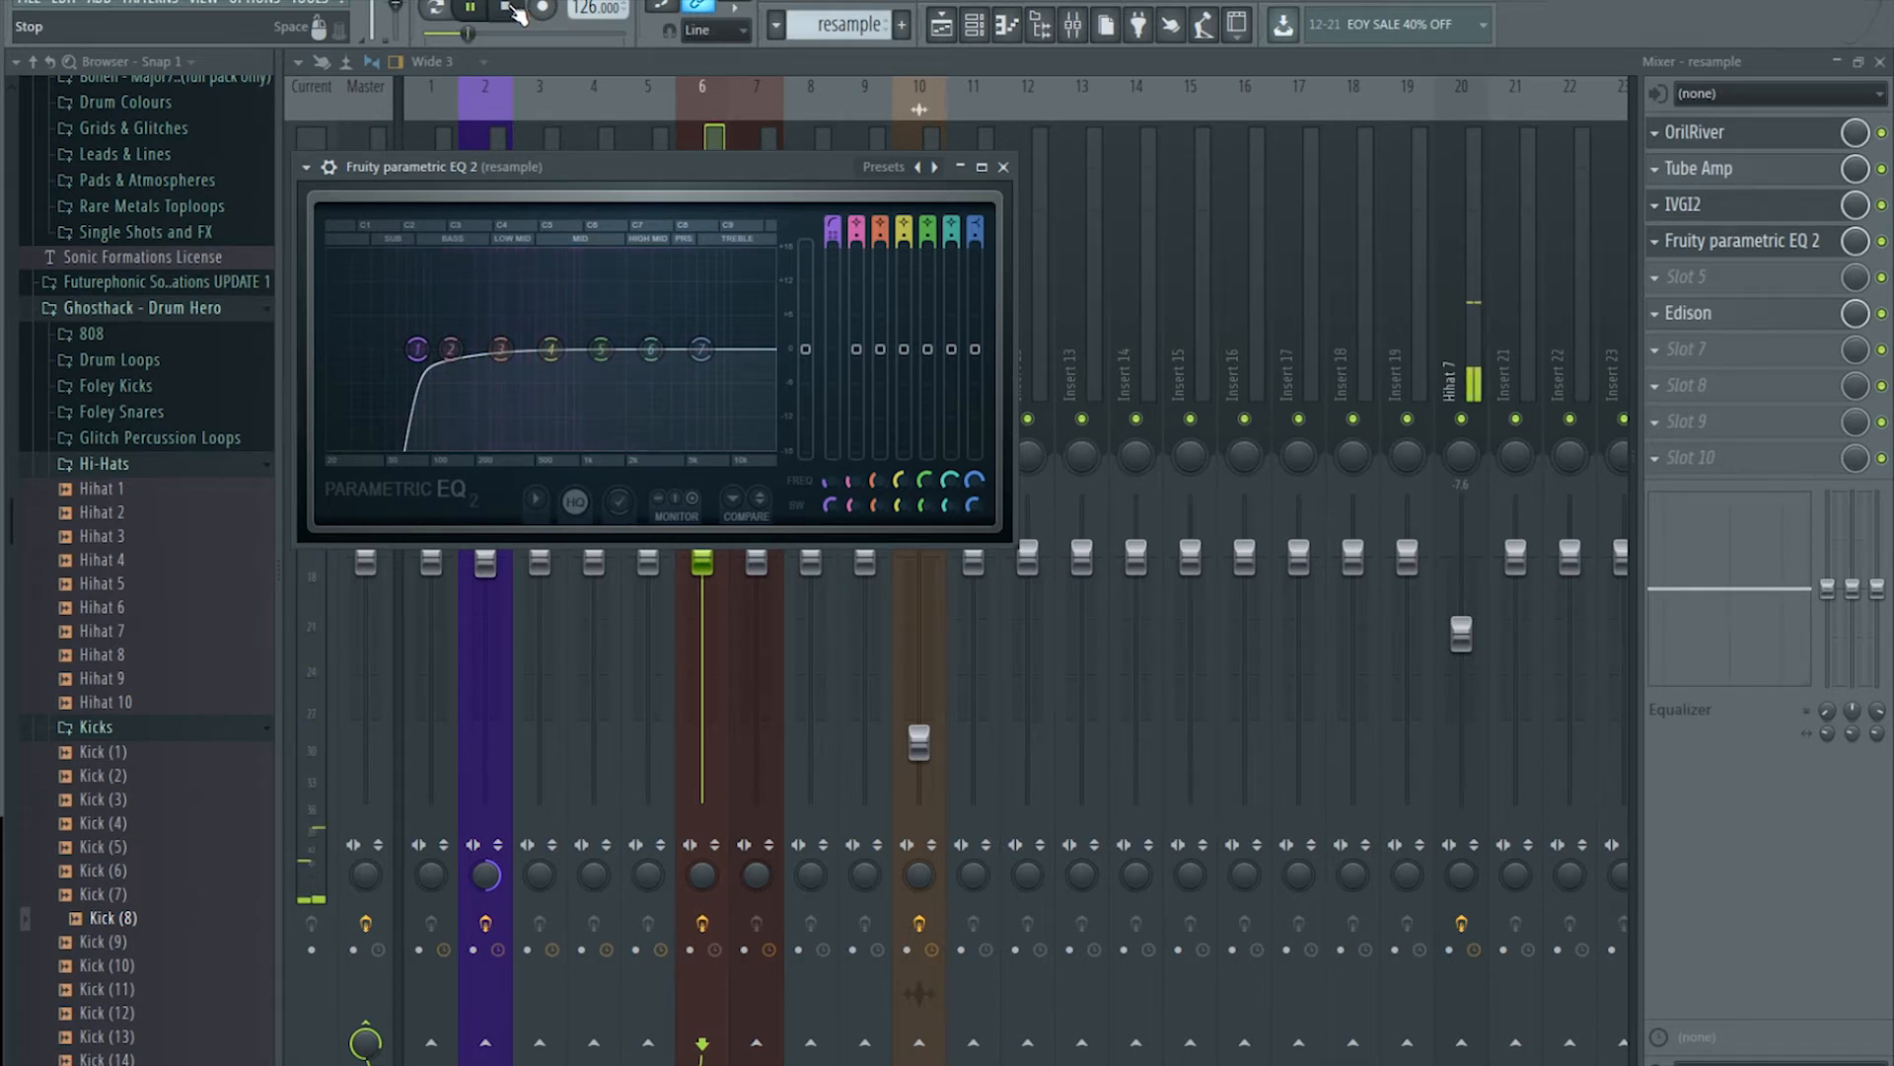
Step: Stop playback and arm Edison on the resample insert for recording
left_click(514, 12)
left_click(1776, 313)
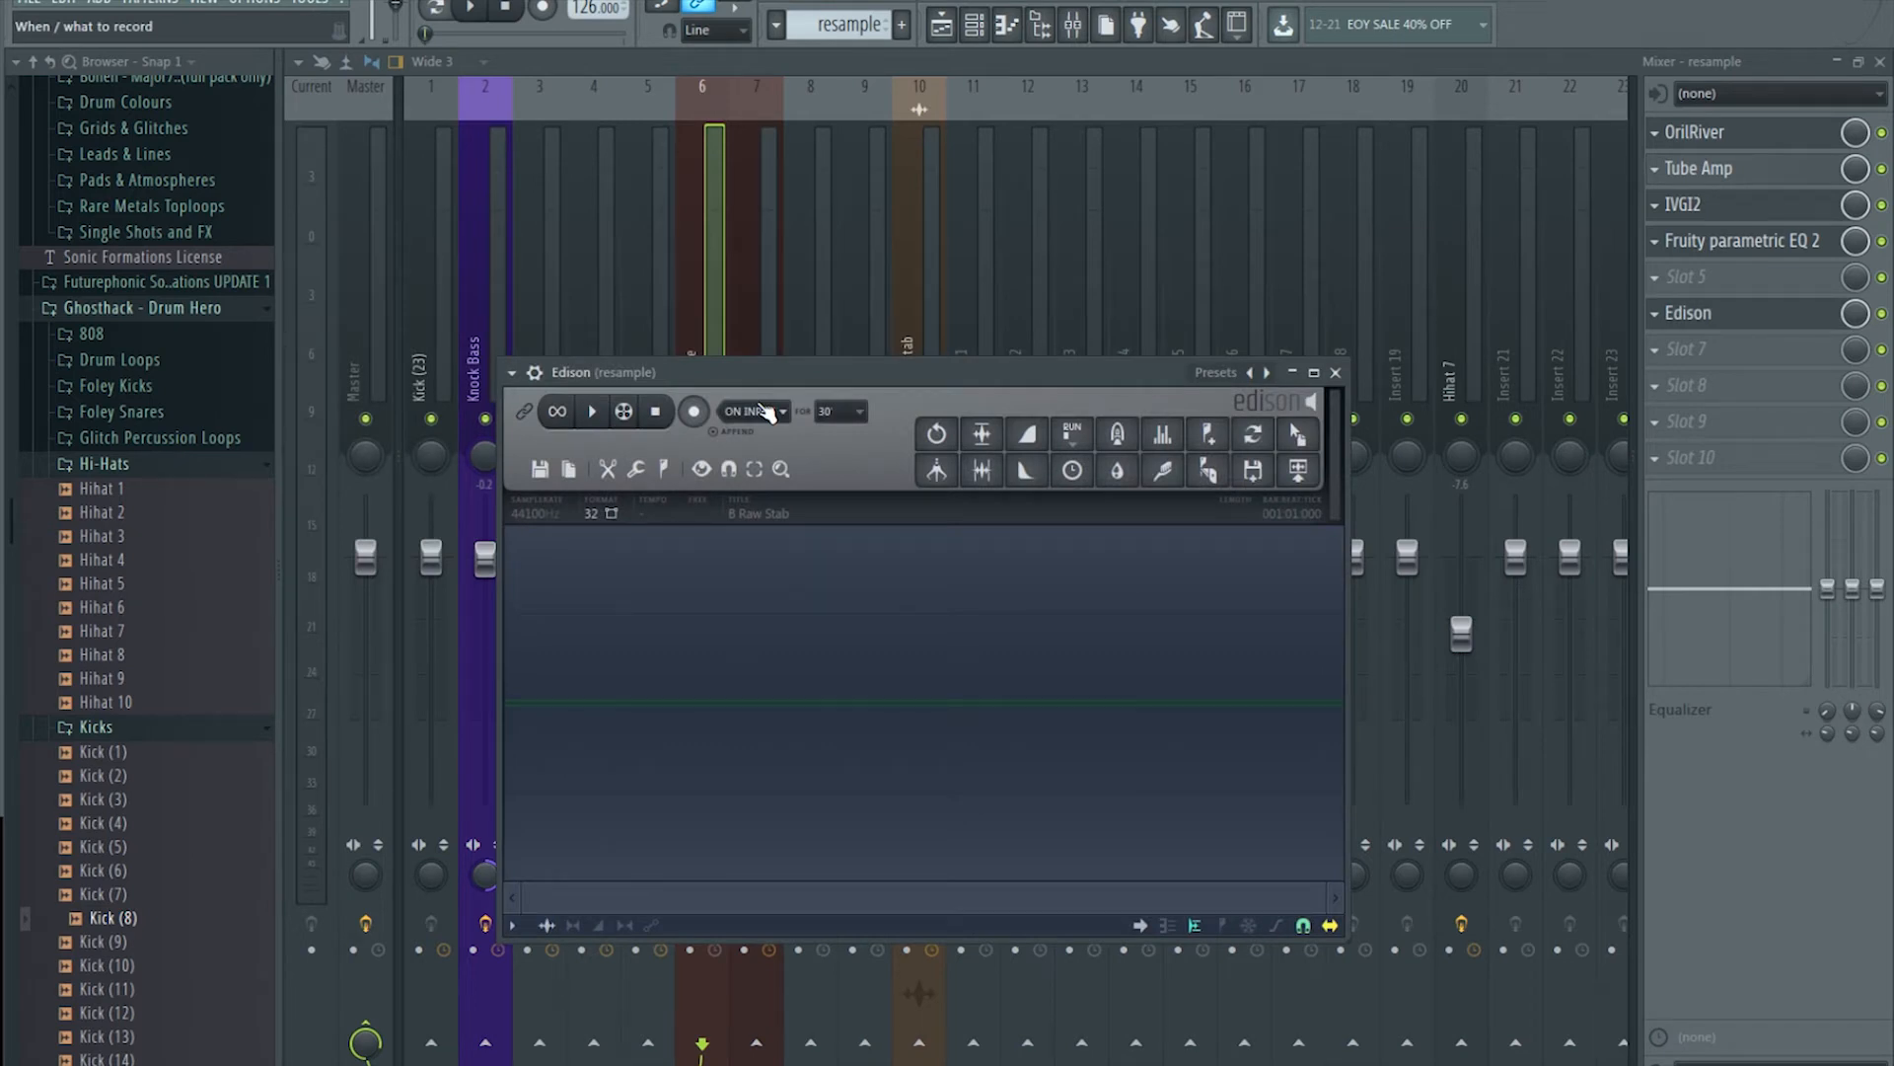
left_click(694, 410)
left_click(944, 25)
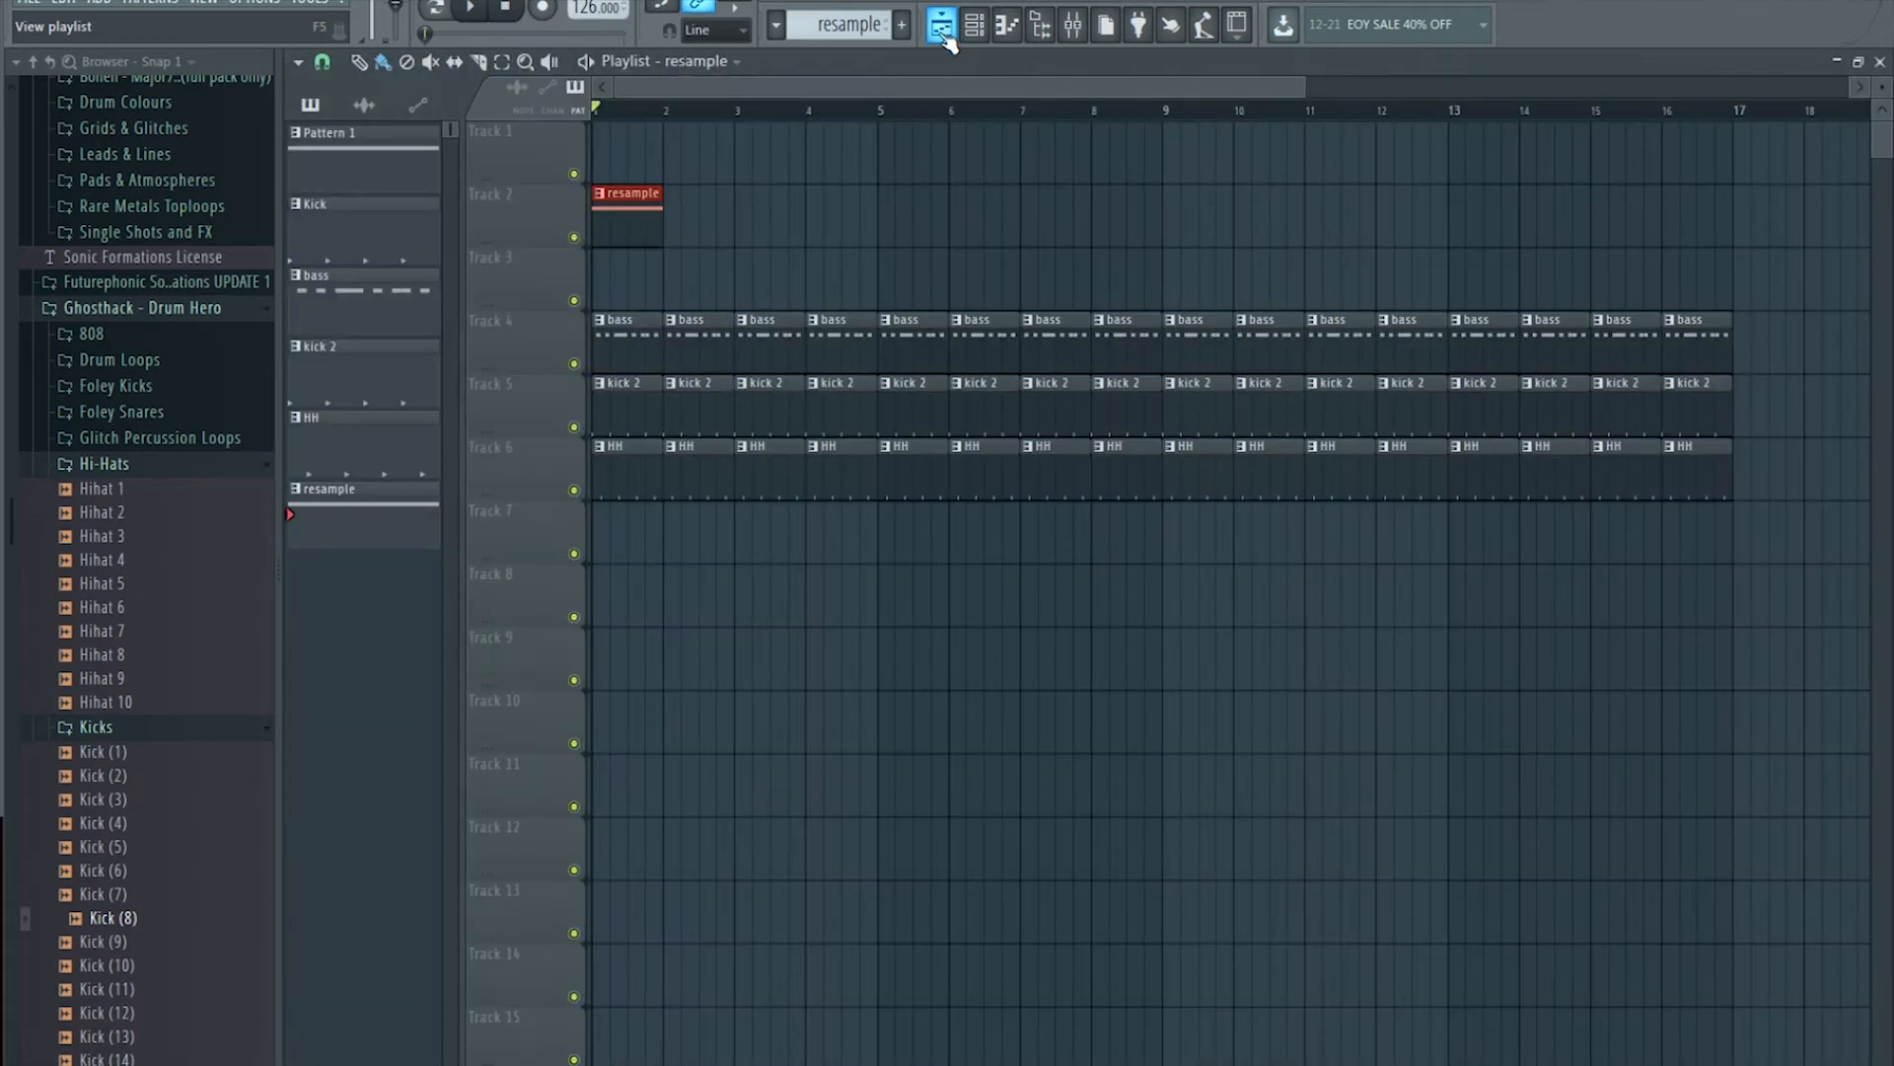
left_click(1074, 26)
left_click(1718, 316)
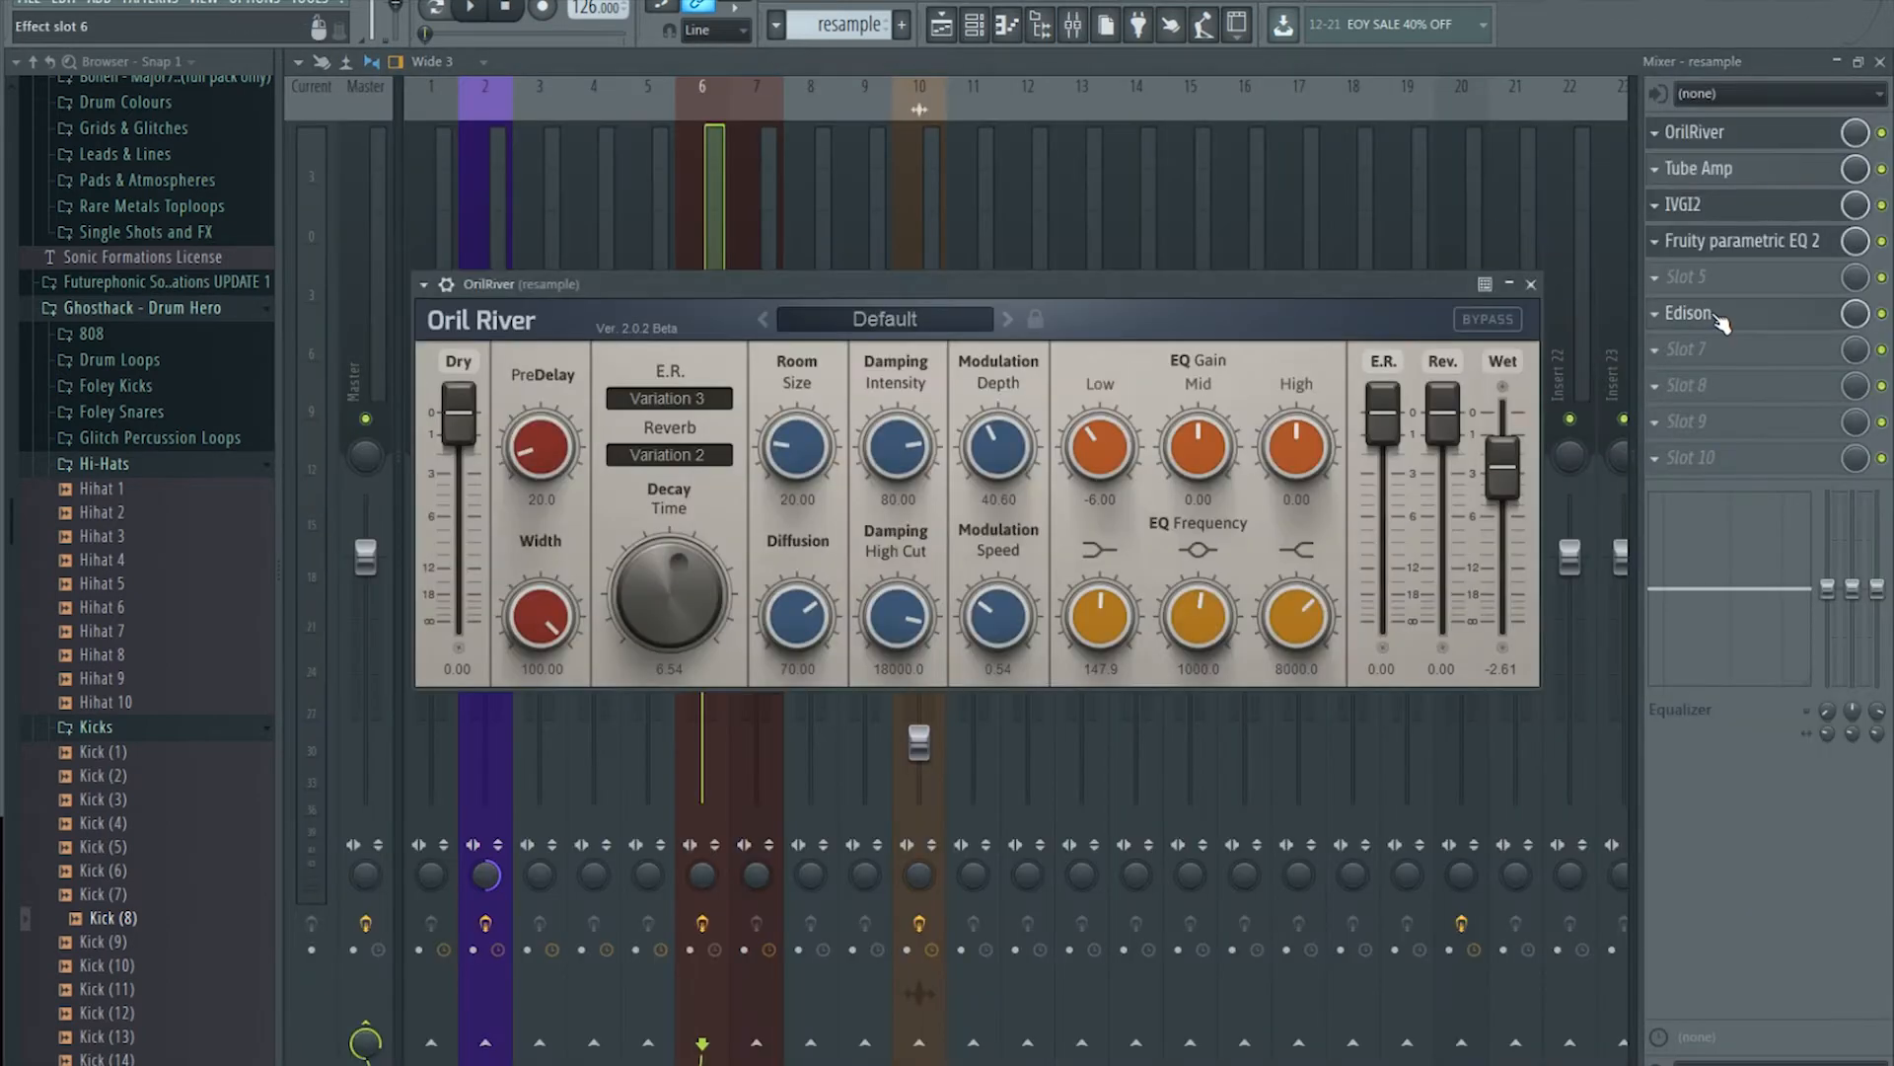
left_click(1722, 320)
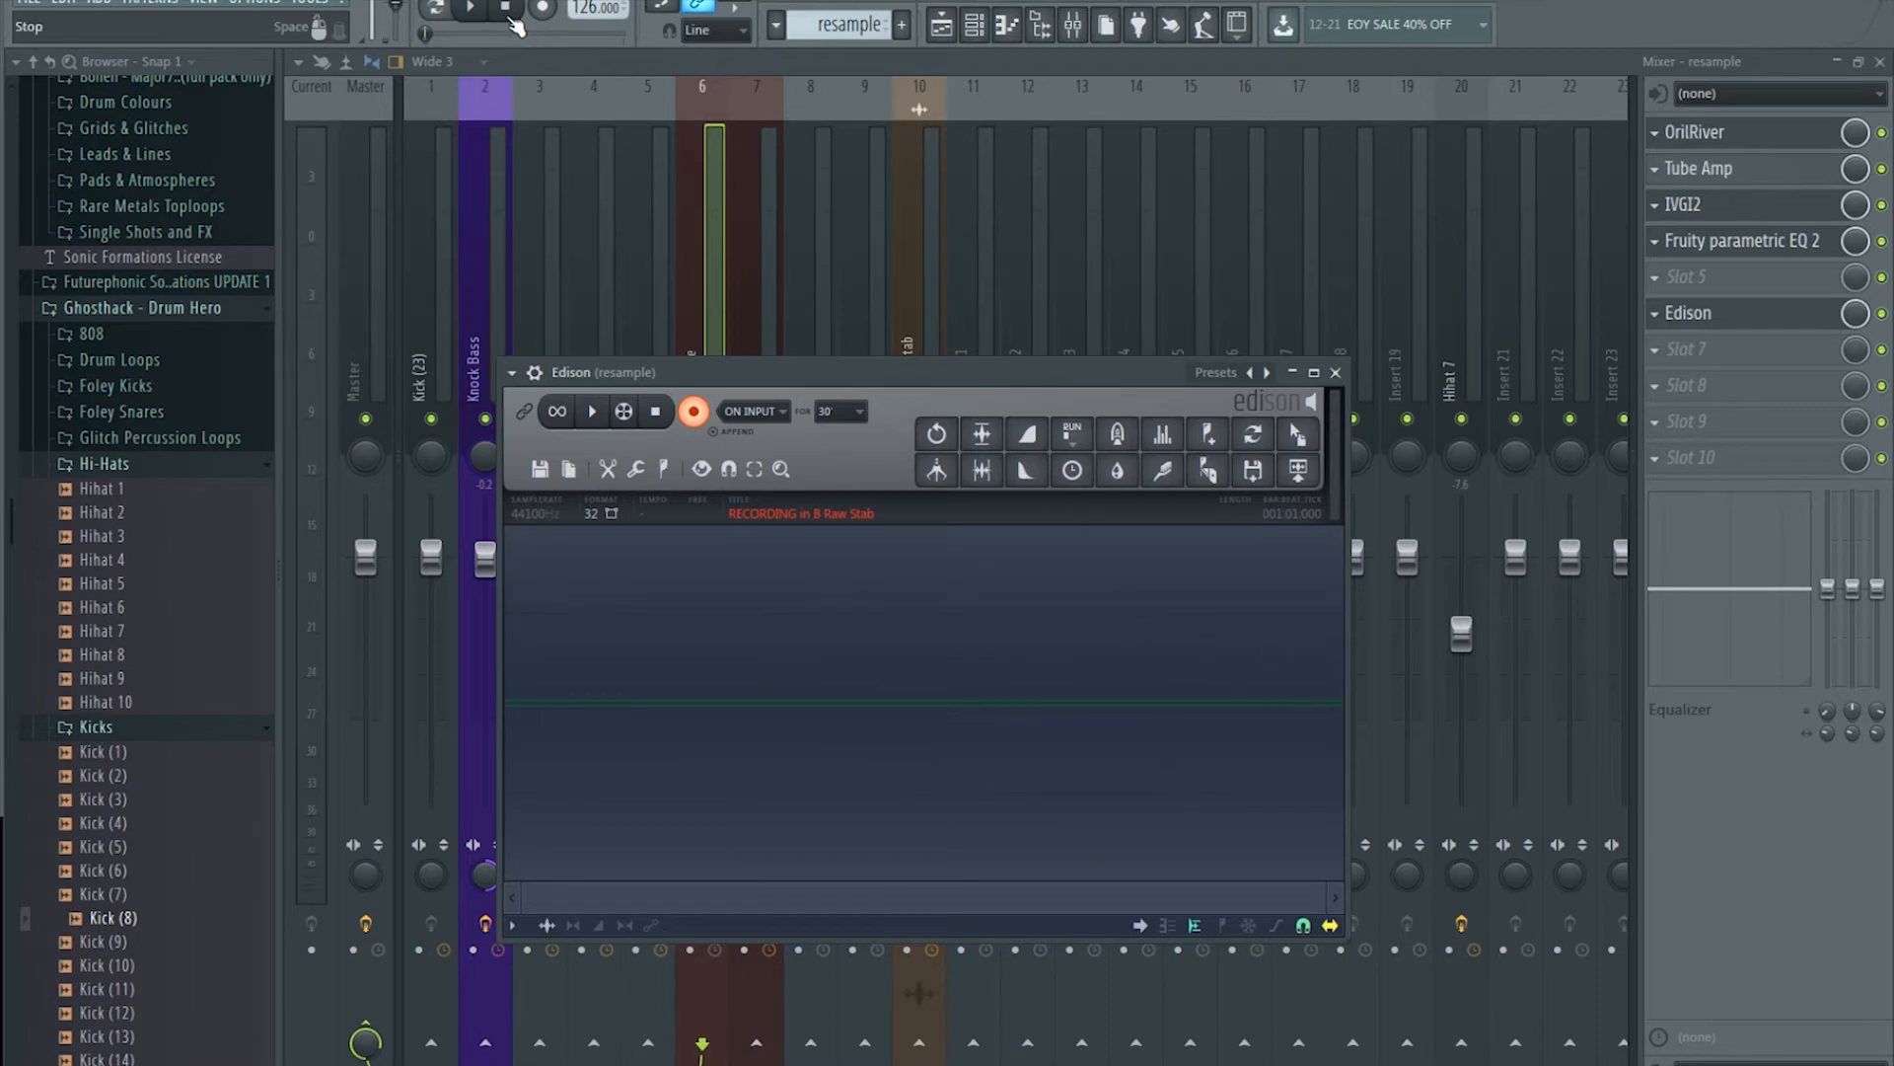
Step: Record the stab into Edison, then clear and record a fresh take until it decays
left_click(475, 8)
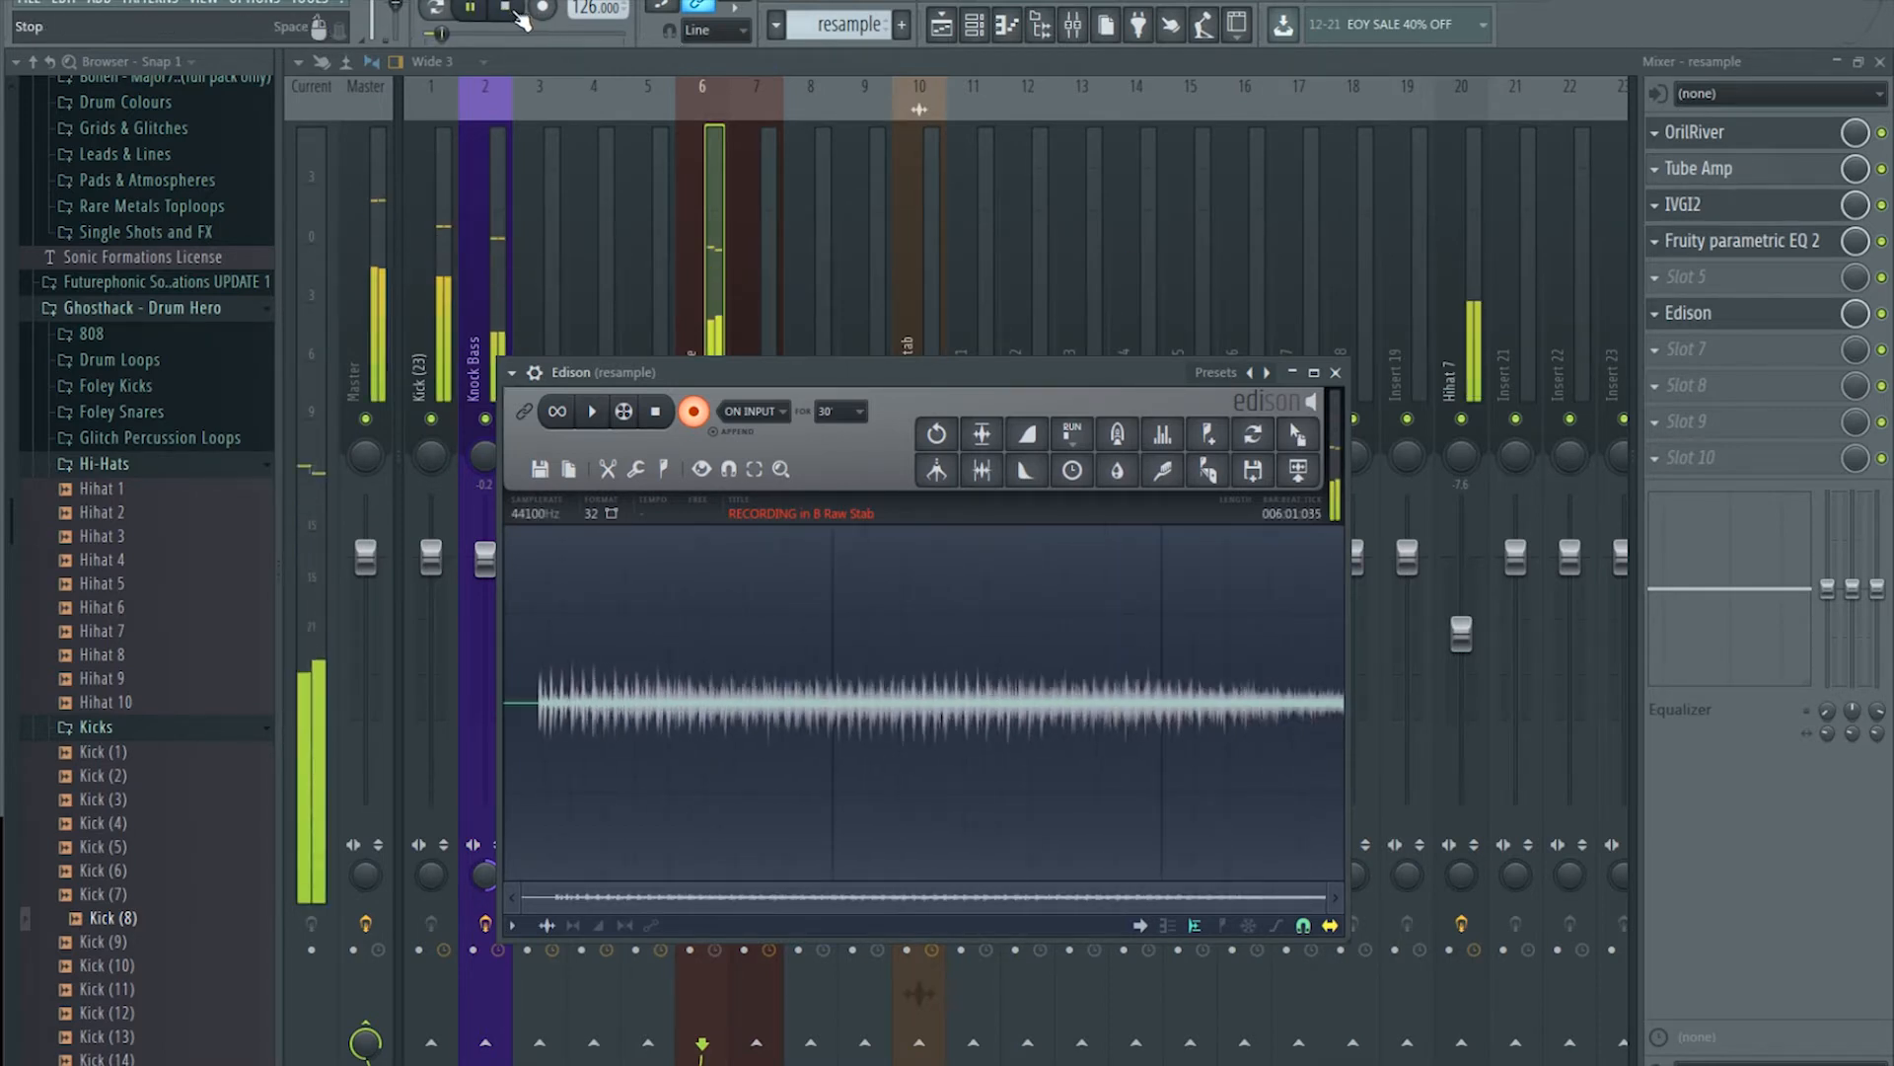
left_click(516, 12)
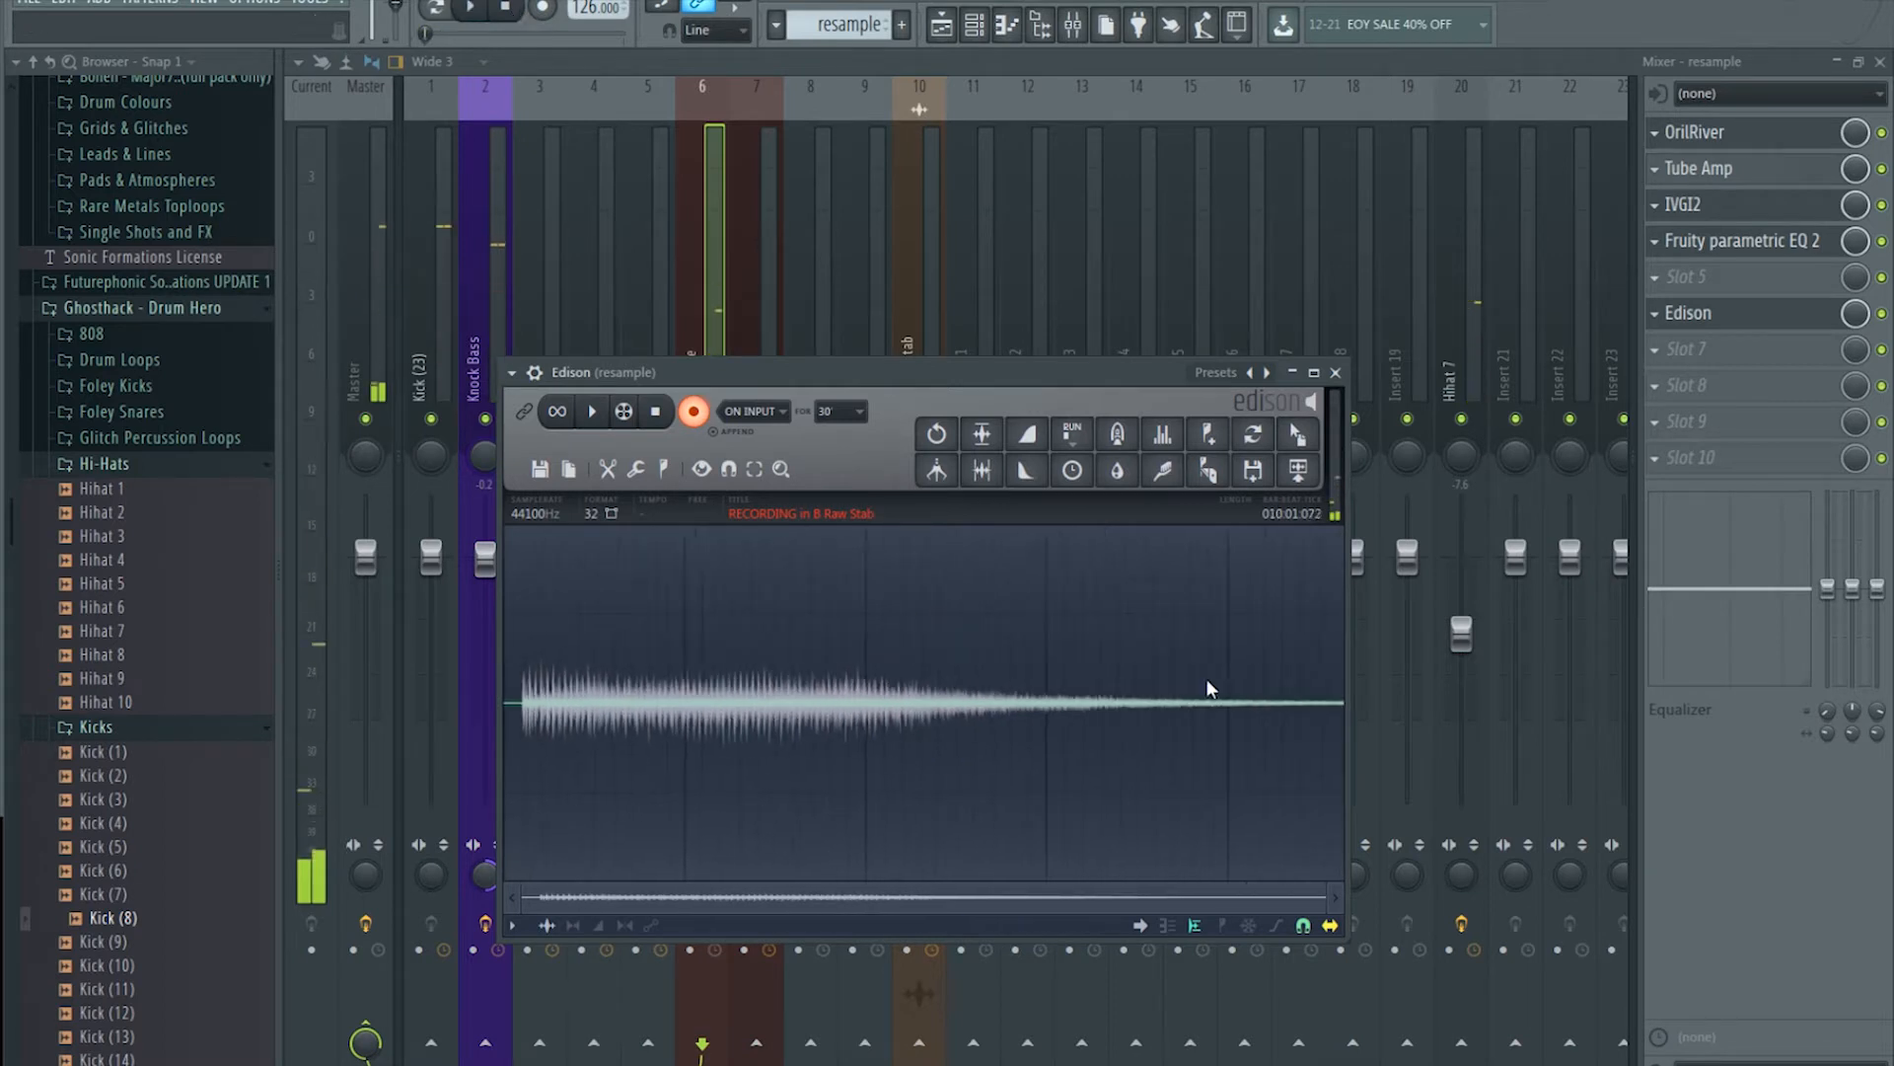
left_click(655, 412)
left_click(693, 412)
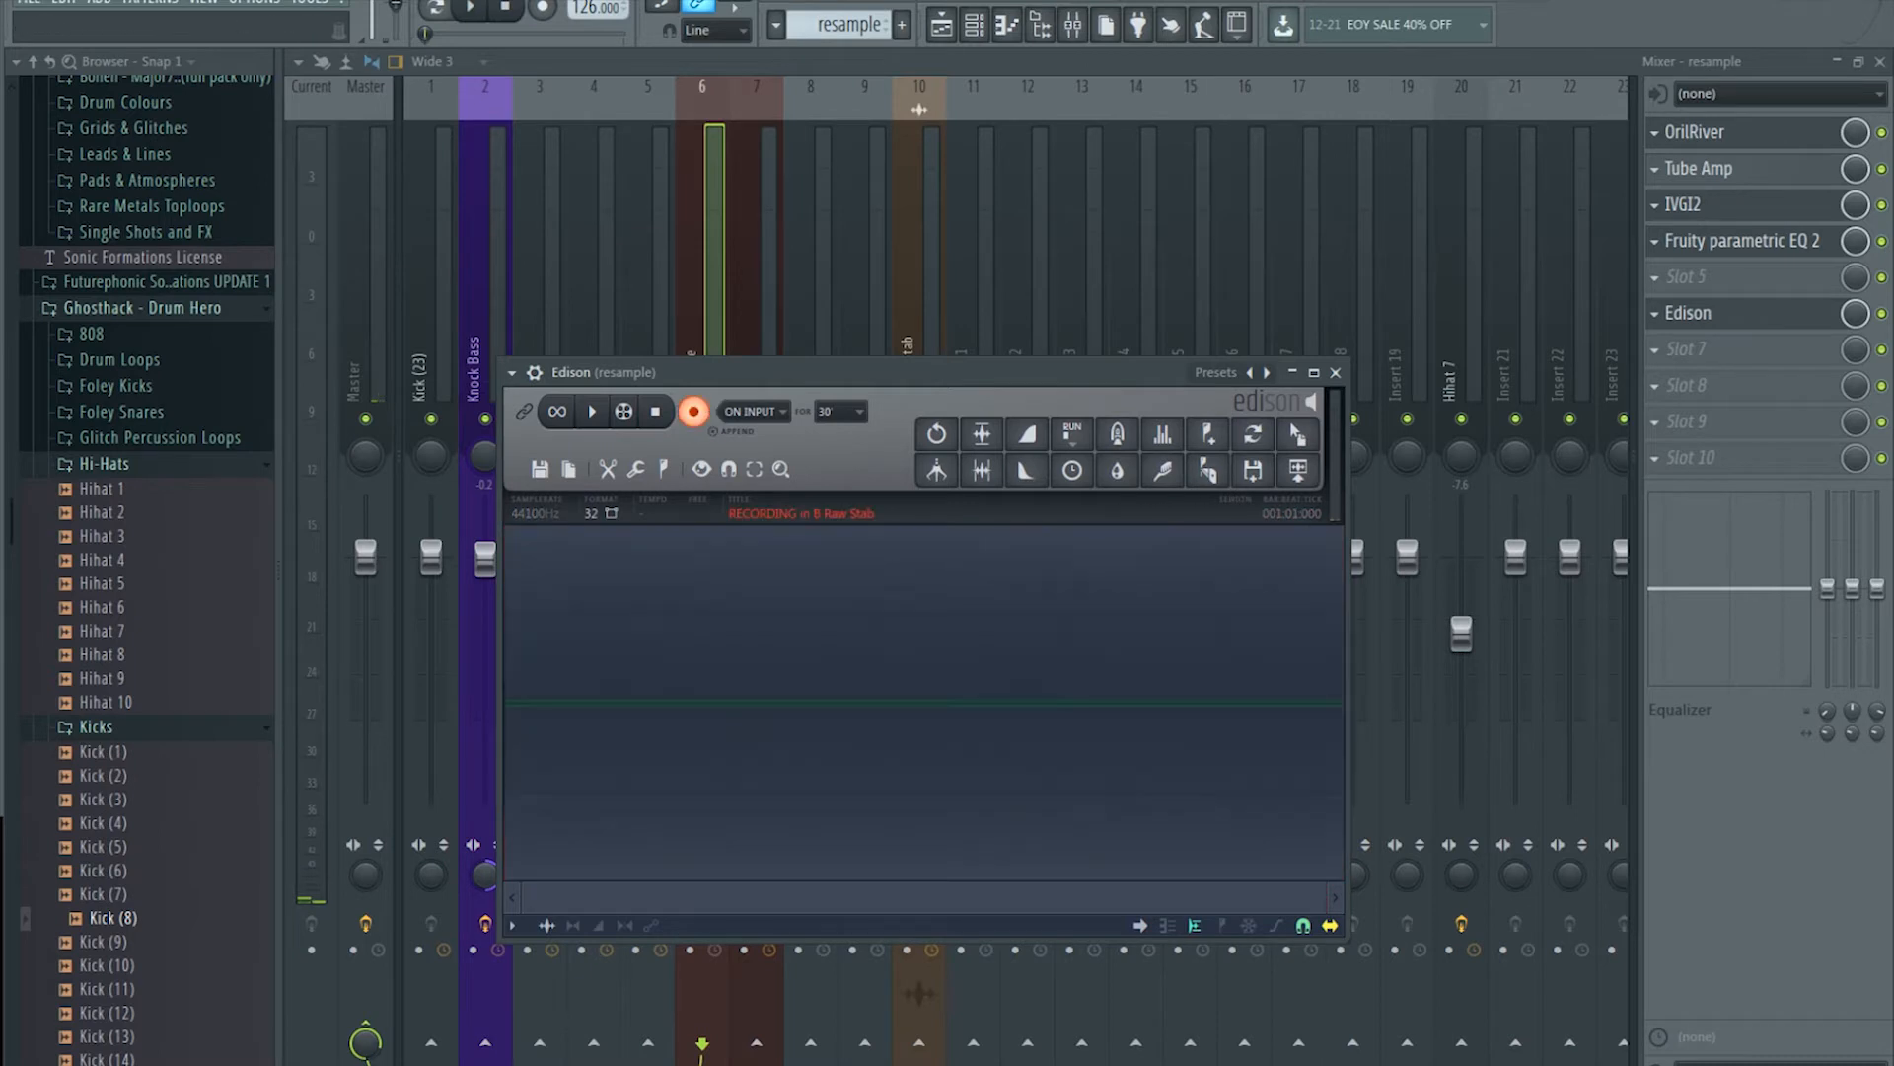
left_click(469, 9)
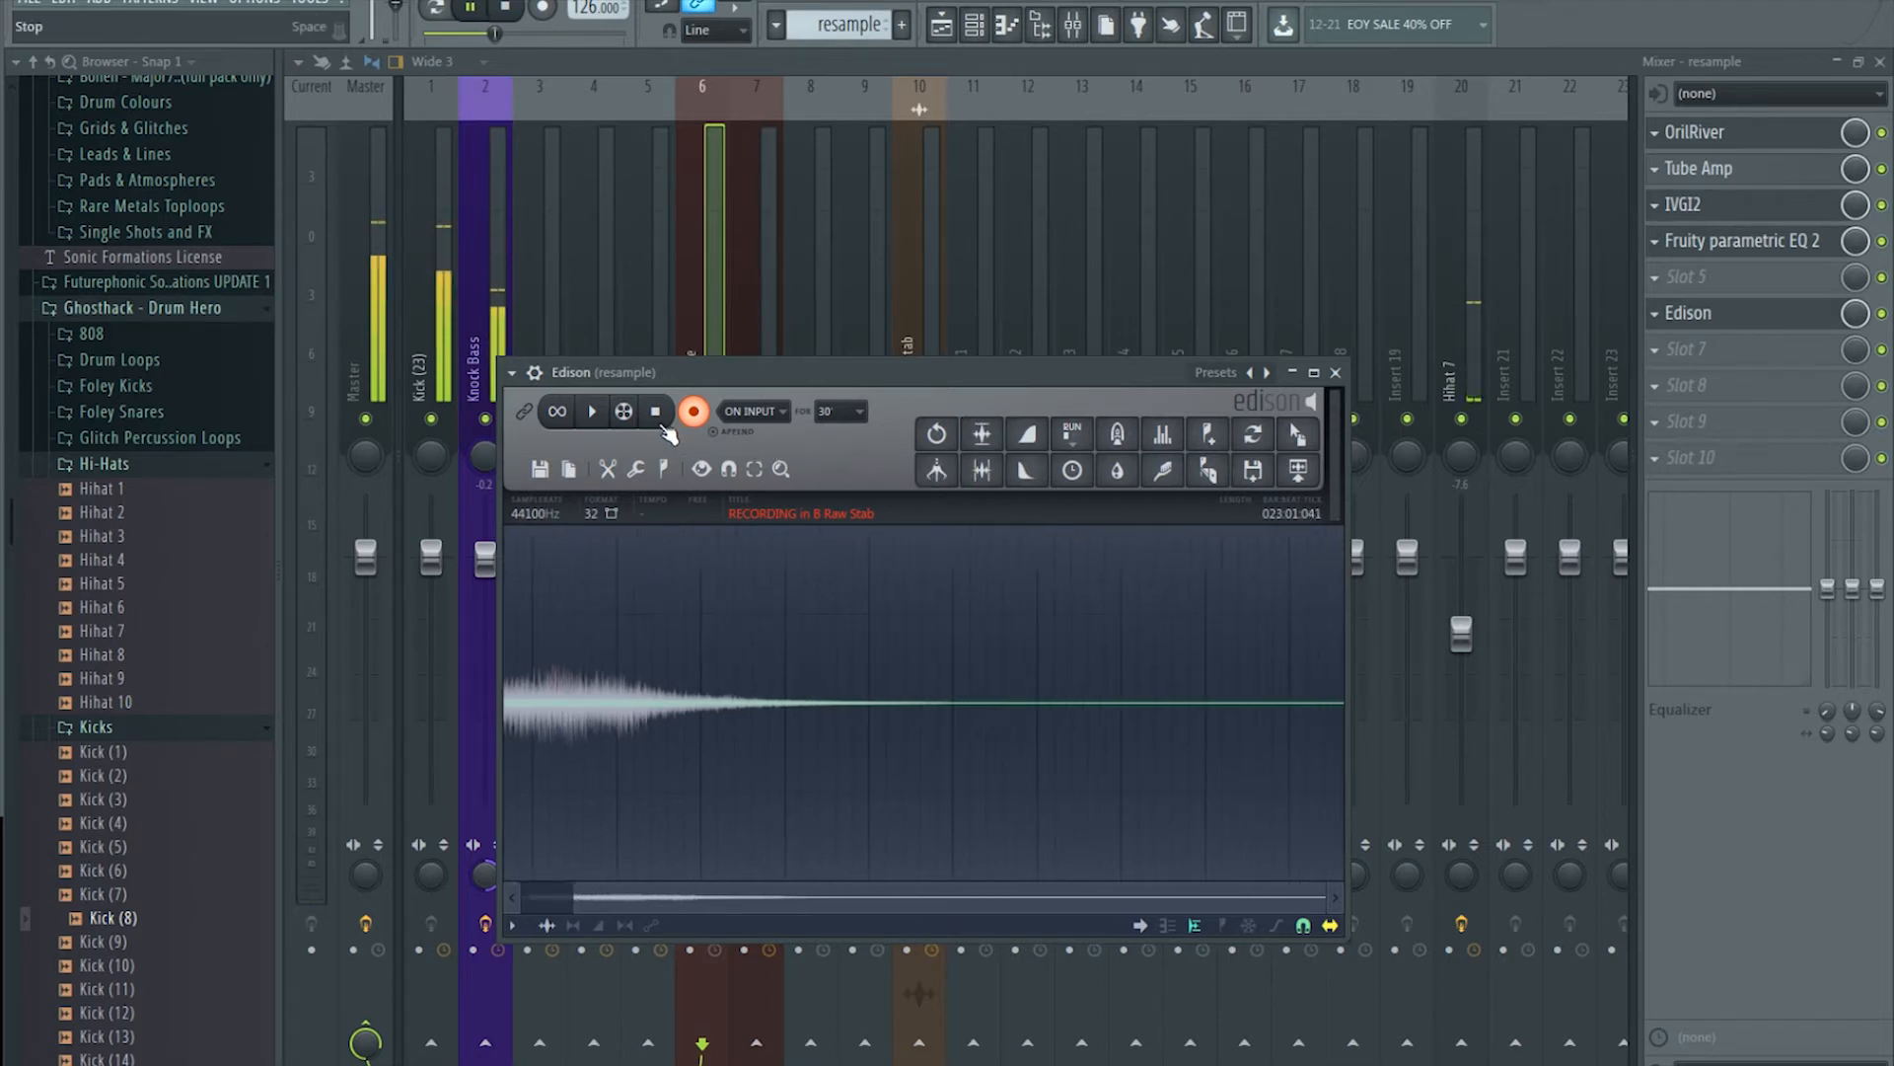
key("space")
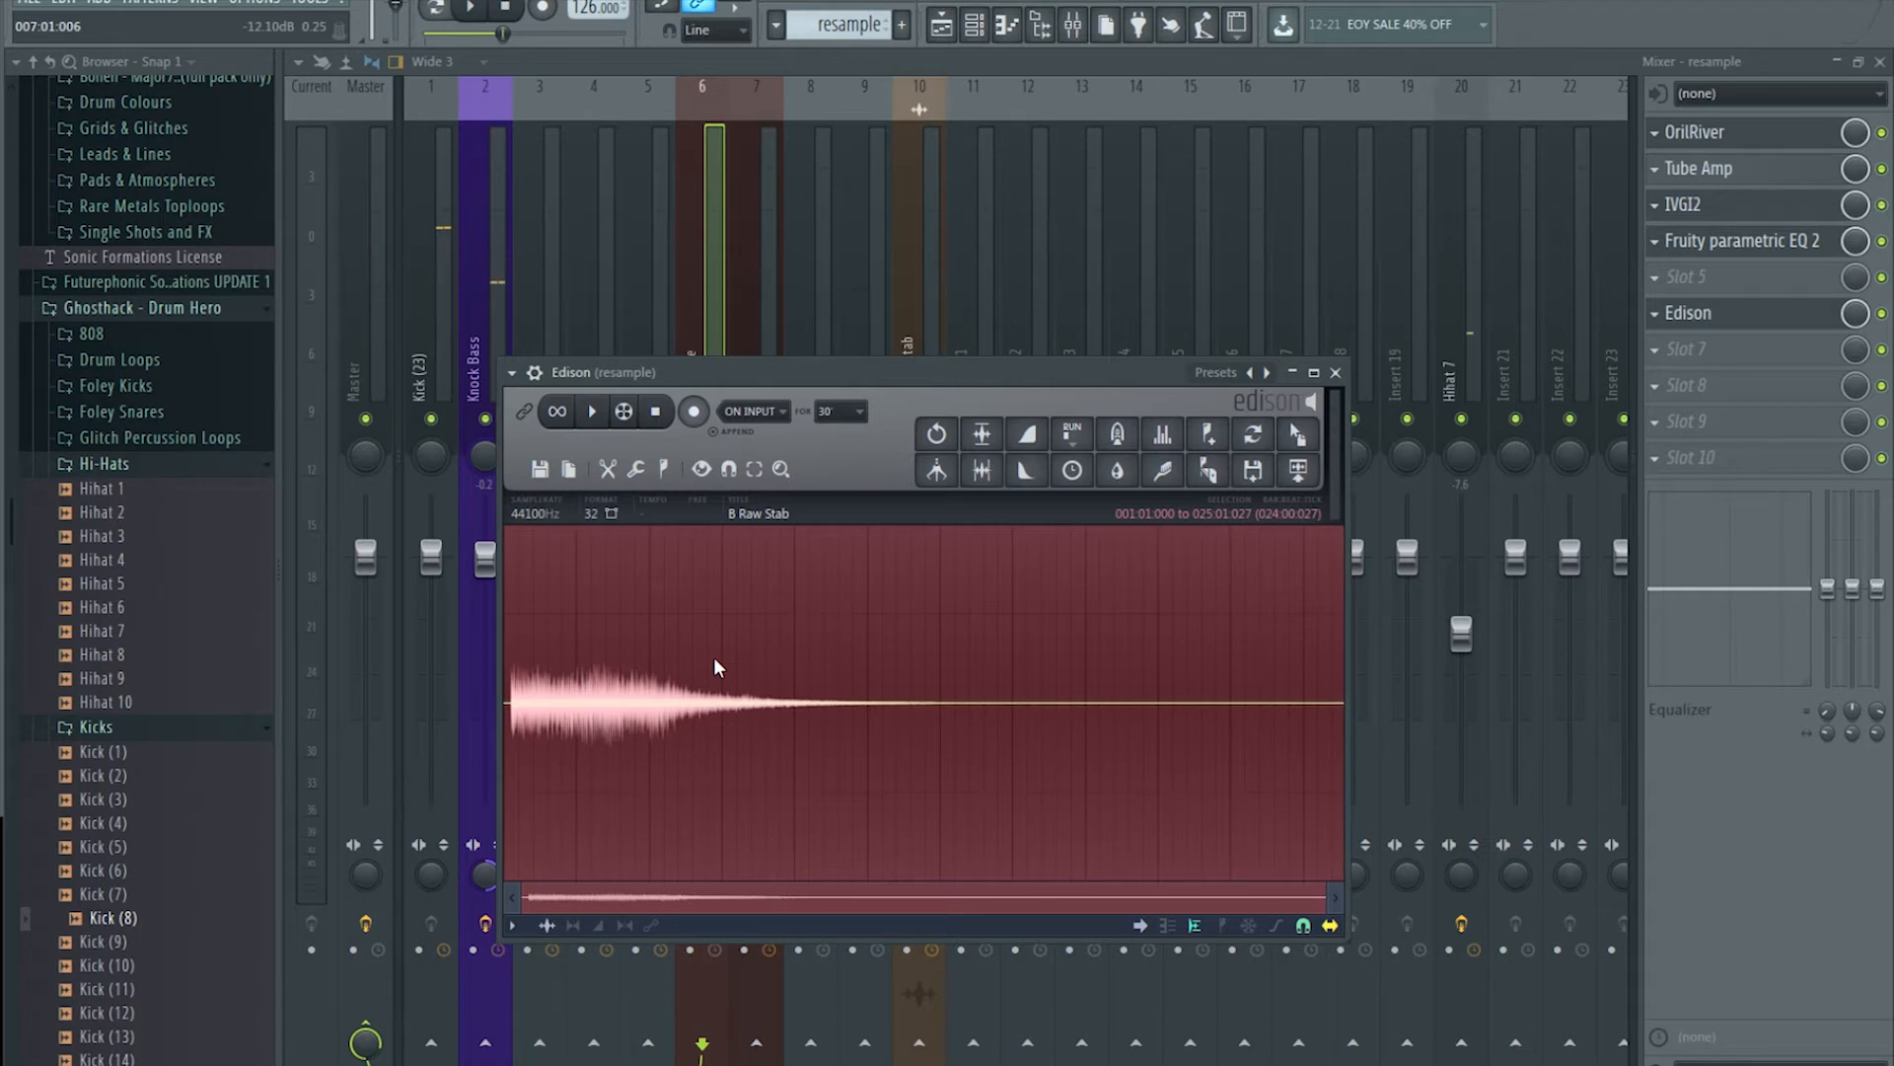
Step: Normalize the Edison take, trim its silent lead-in, save it as audio, and return to the playlist
right_click(714, 660)
mouse_move(754, 716)
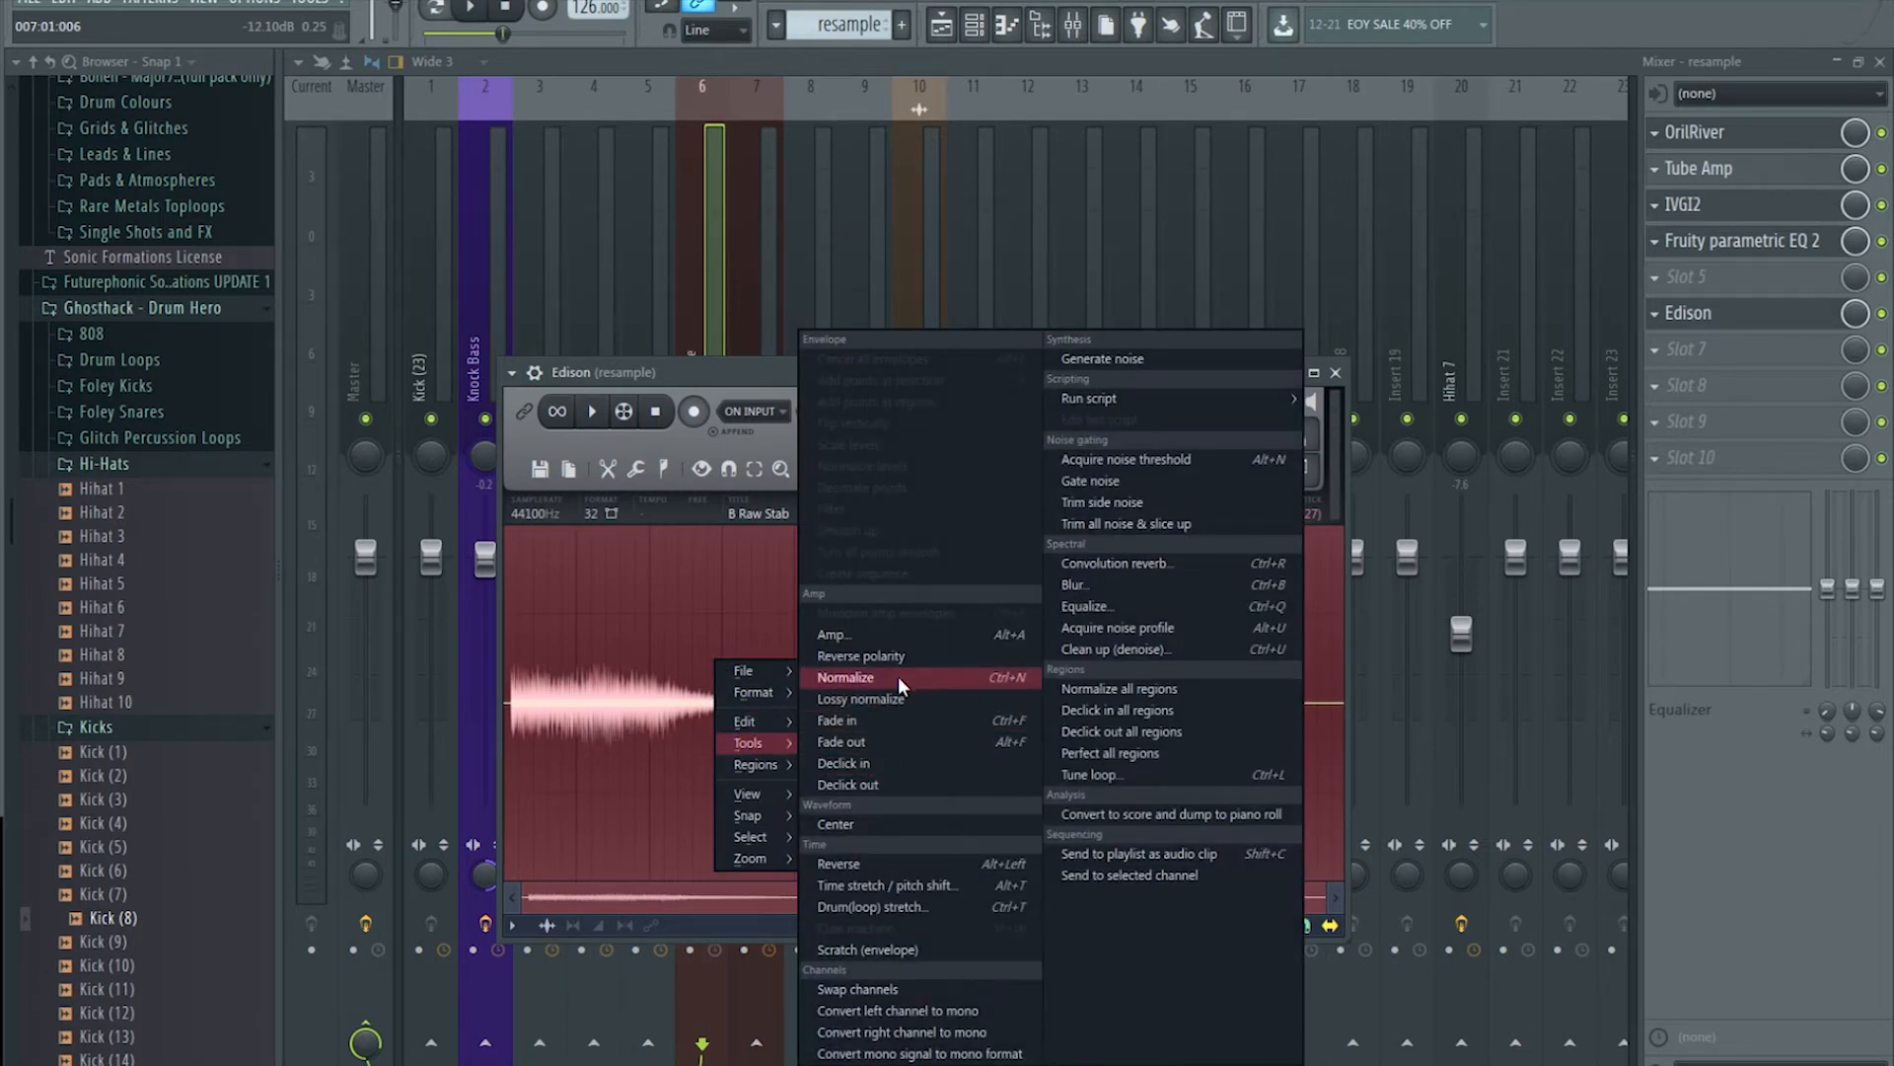
left_click(884, 676)
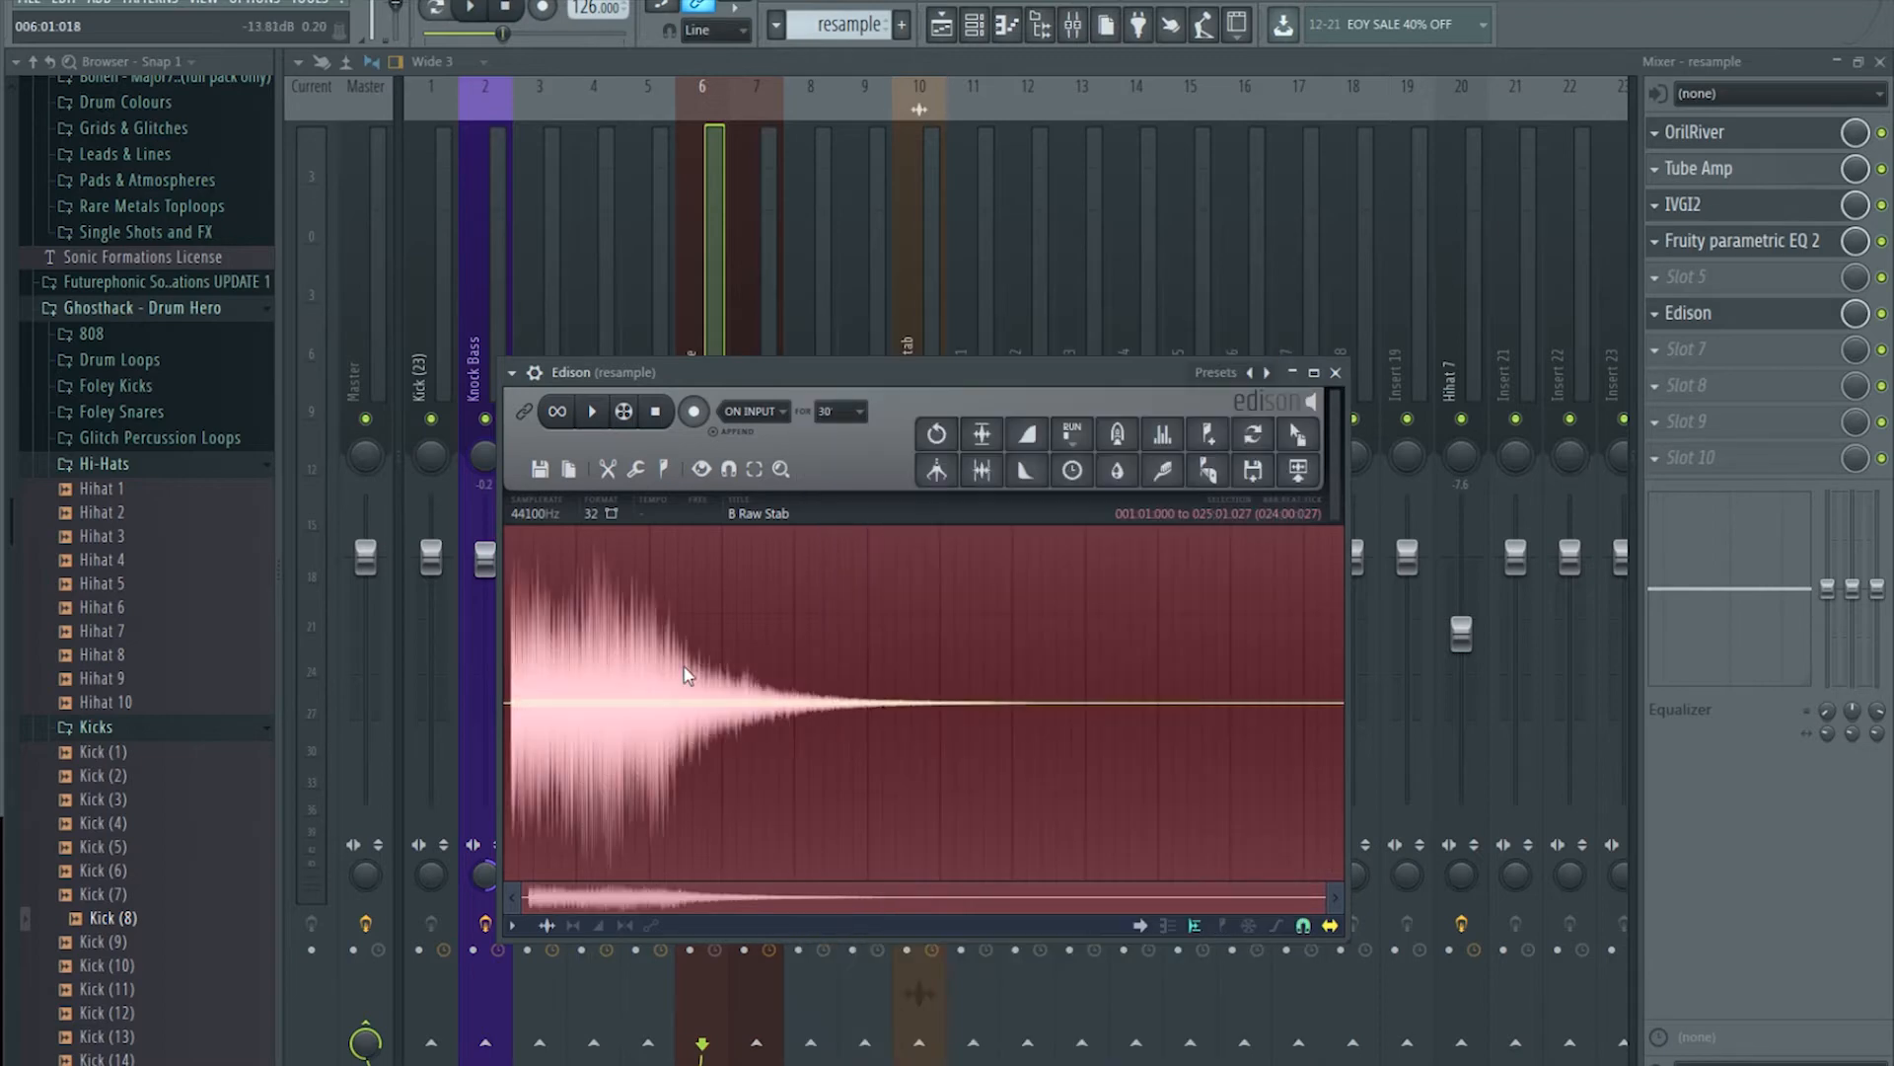
scroll(516, 659, "up", 8)
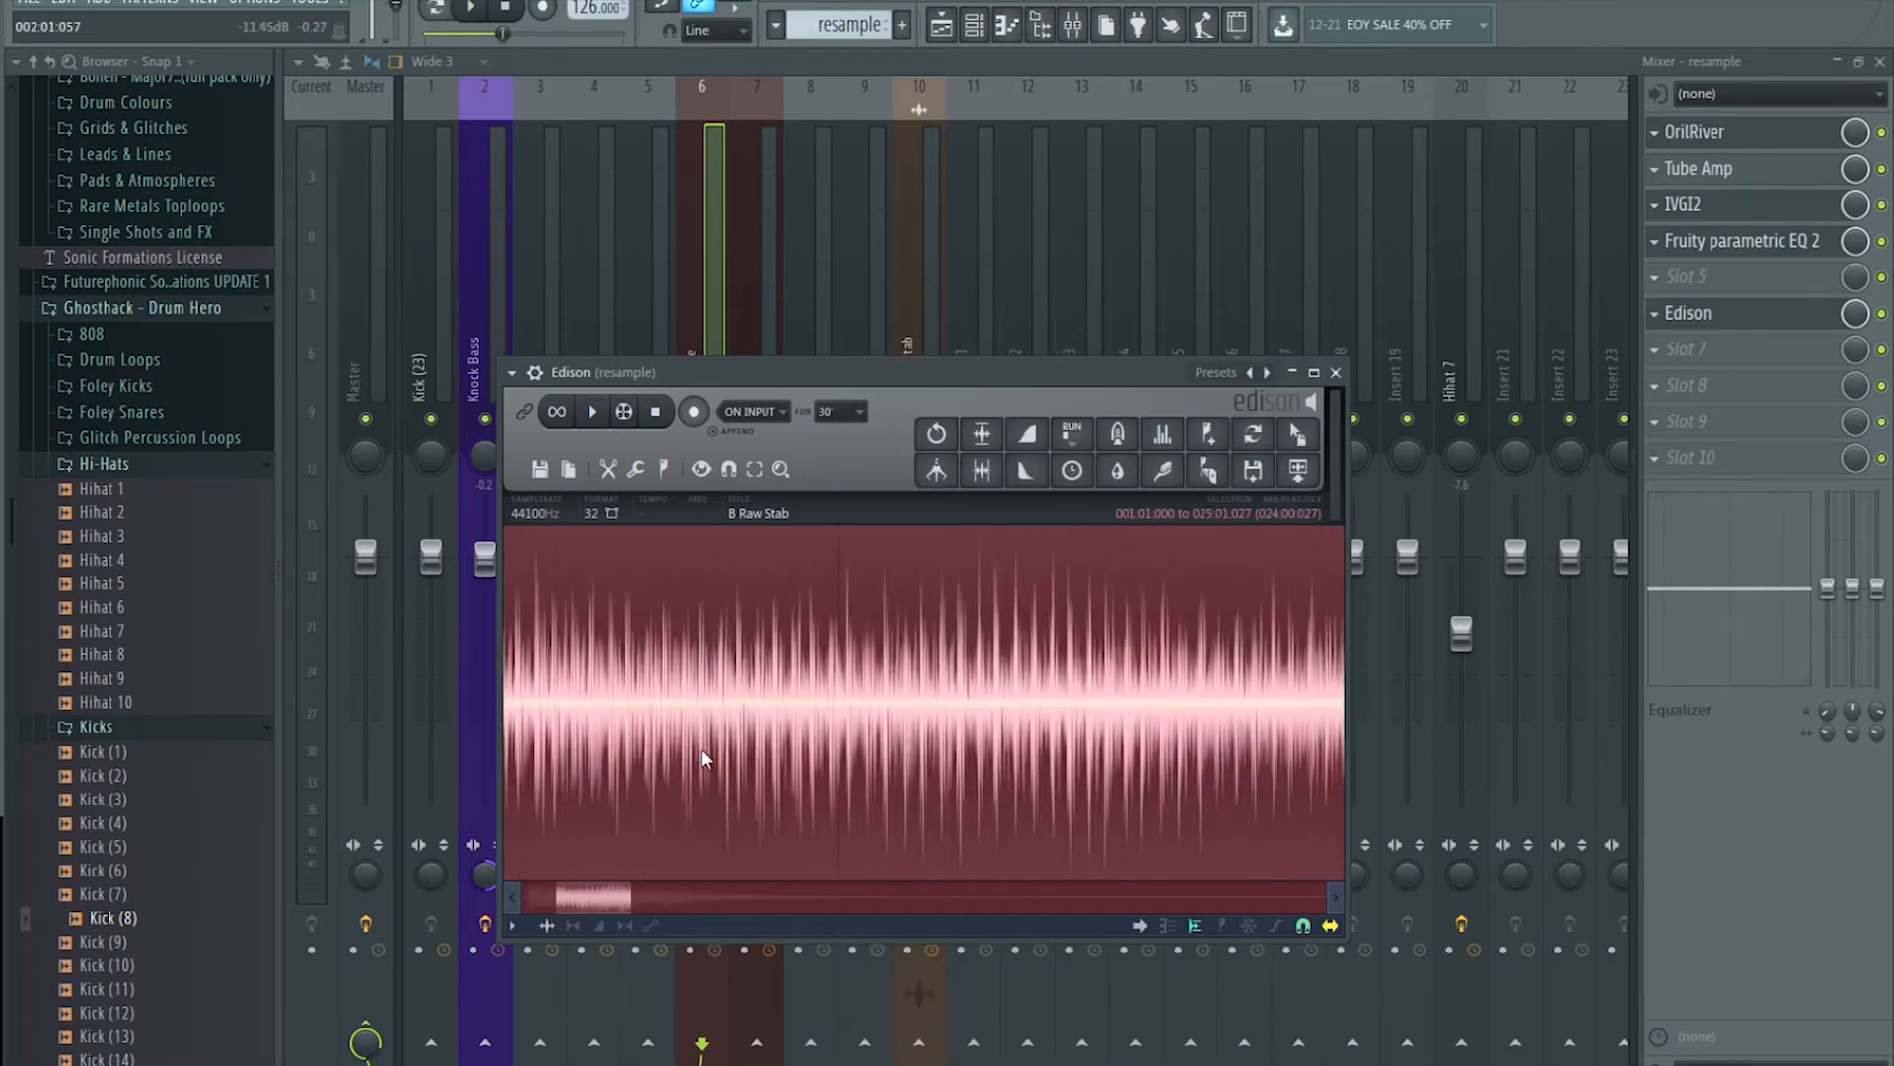
left_click_drag(615, 897, 464, 873)
left_click(612, 710)
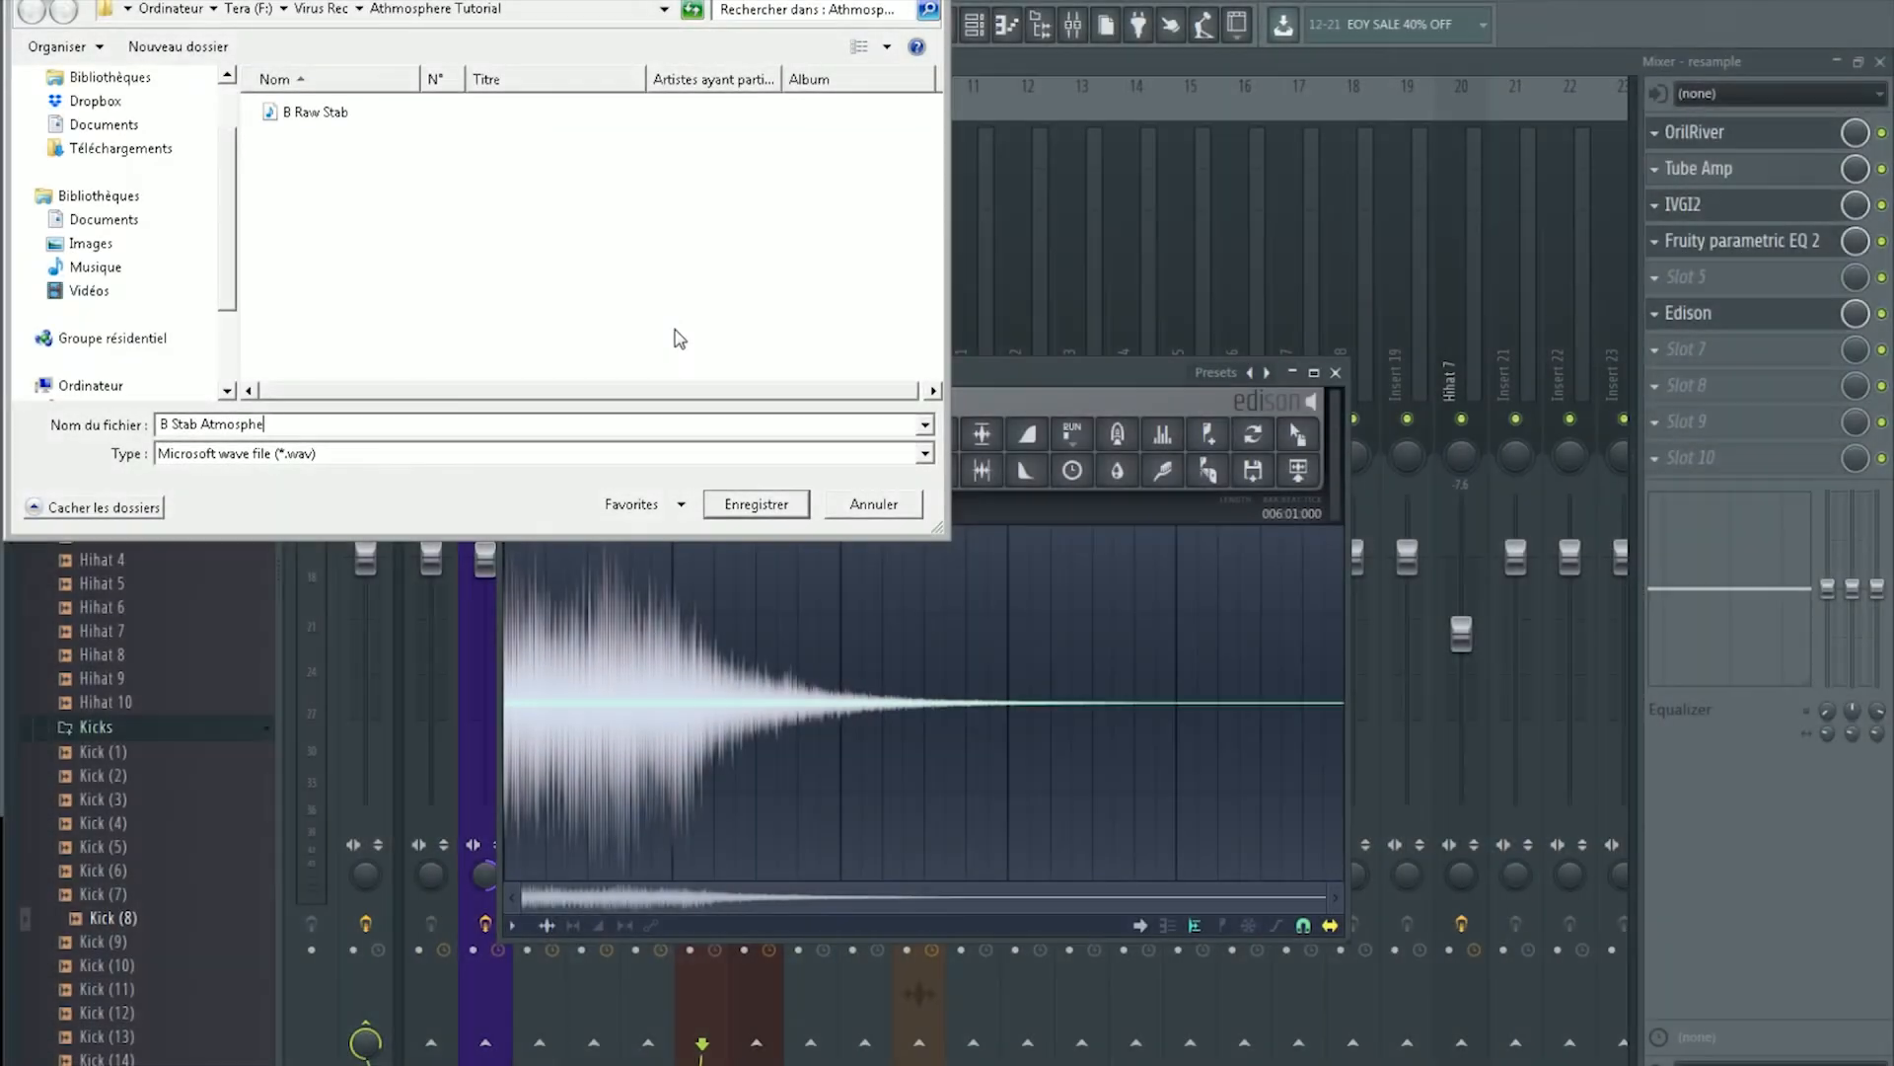
key("Return")
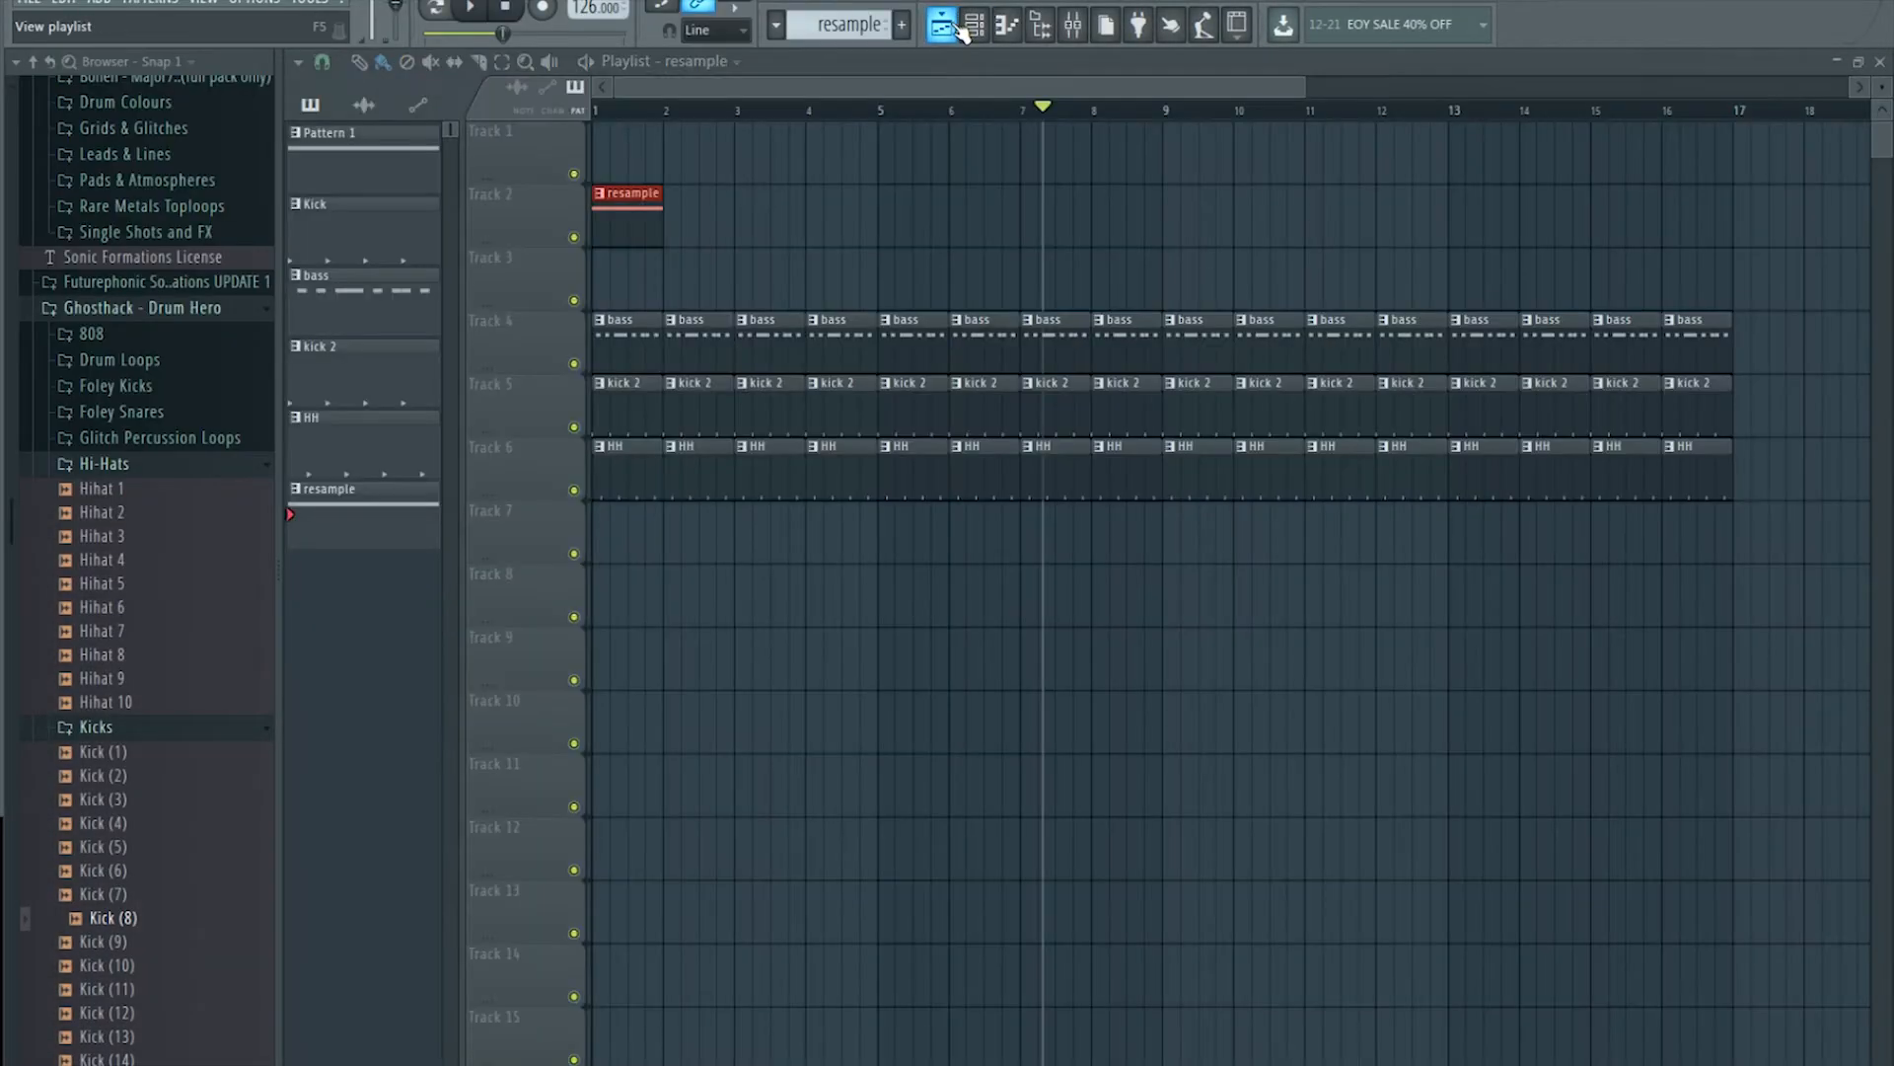
left_click(941, 23)
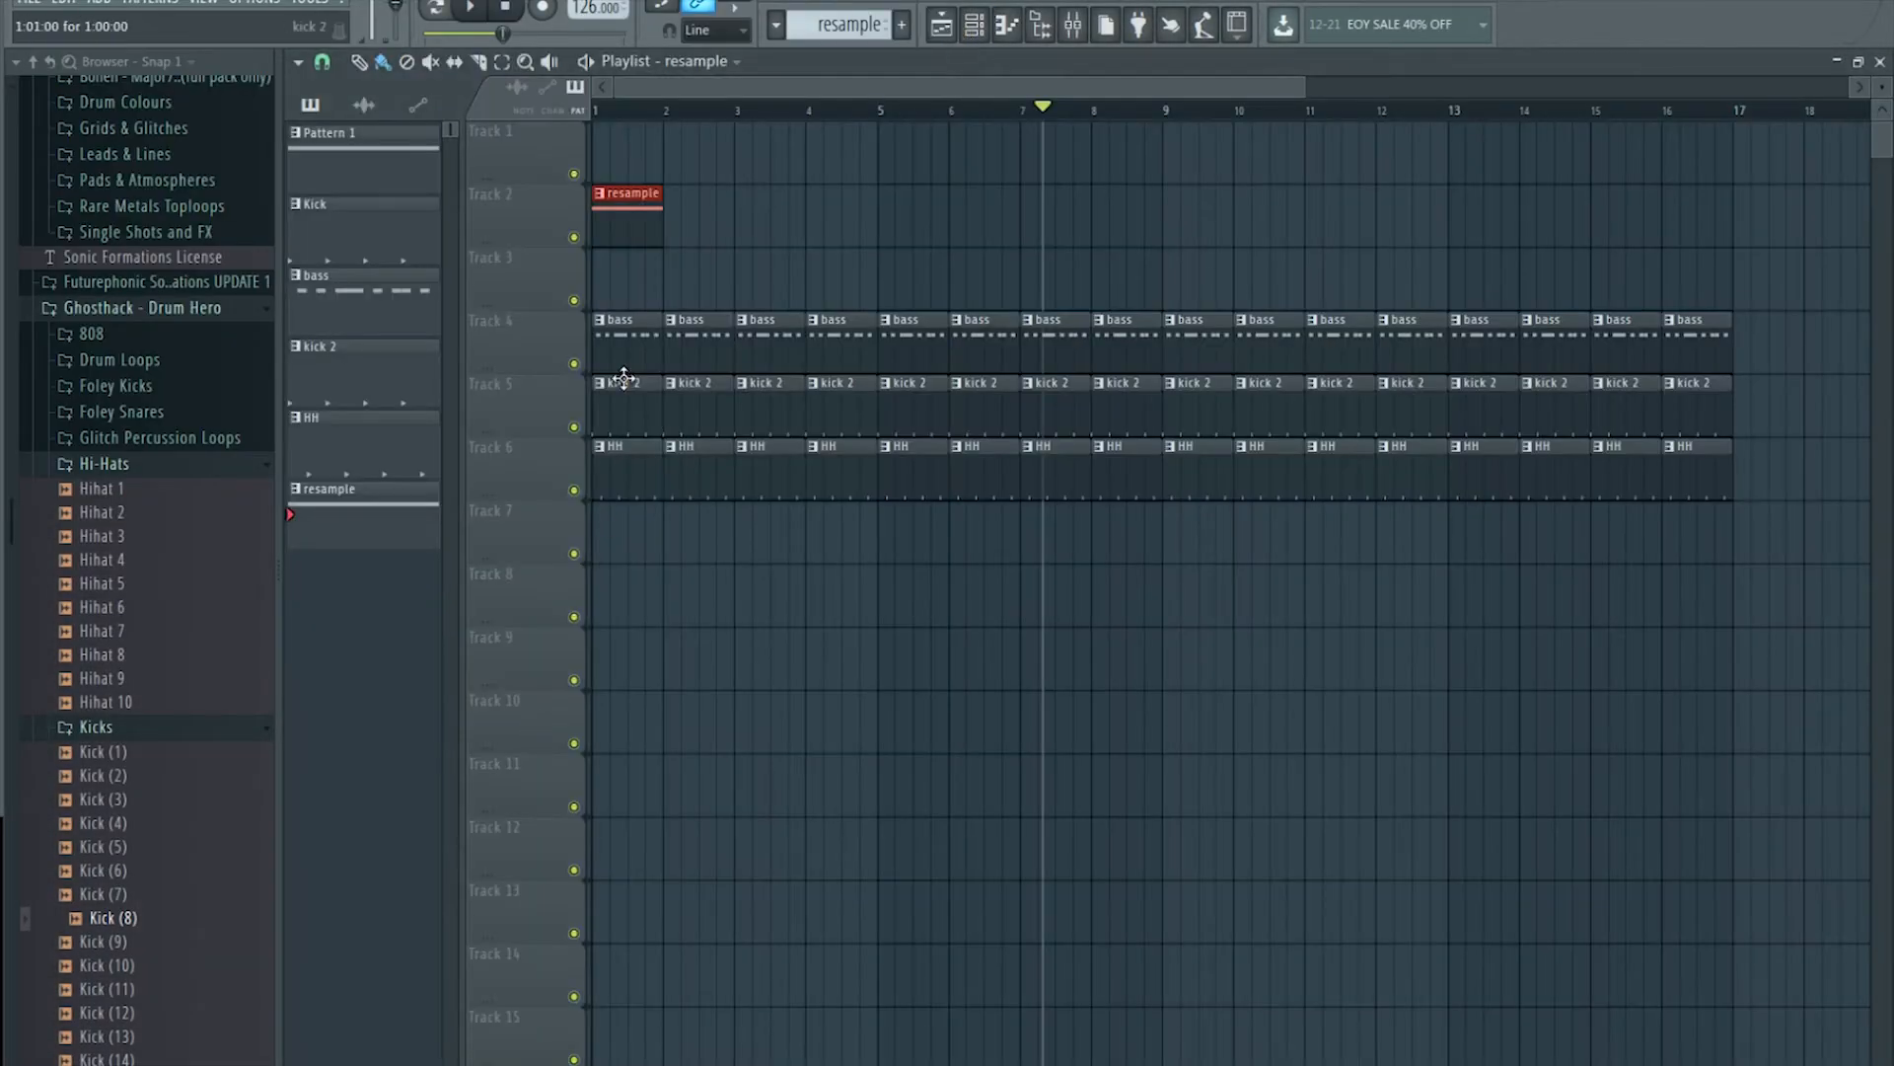
Step: Replace the resample clip with B Stab Atmosphere.wav at bar 1 of Track 3 and show the mixer
right_click(645, 226)
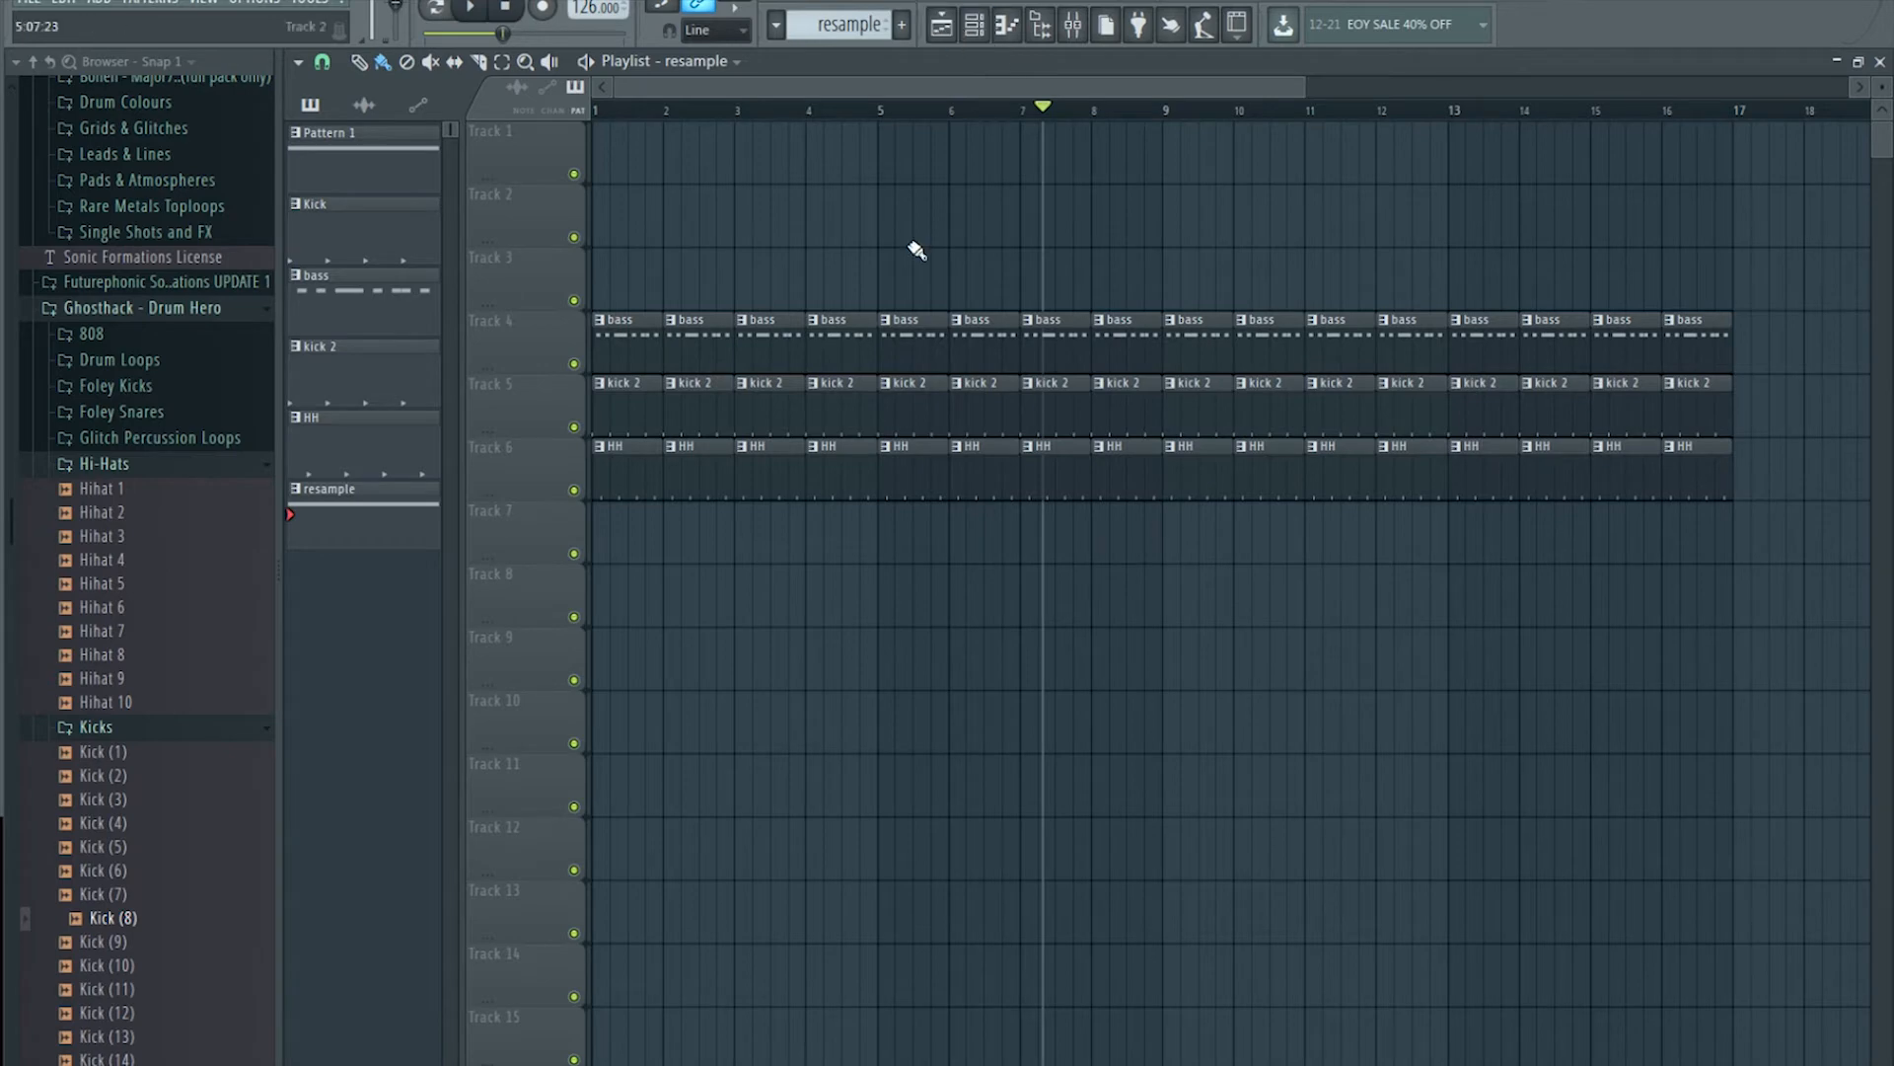
left_click(133, 1065)
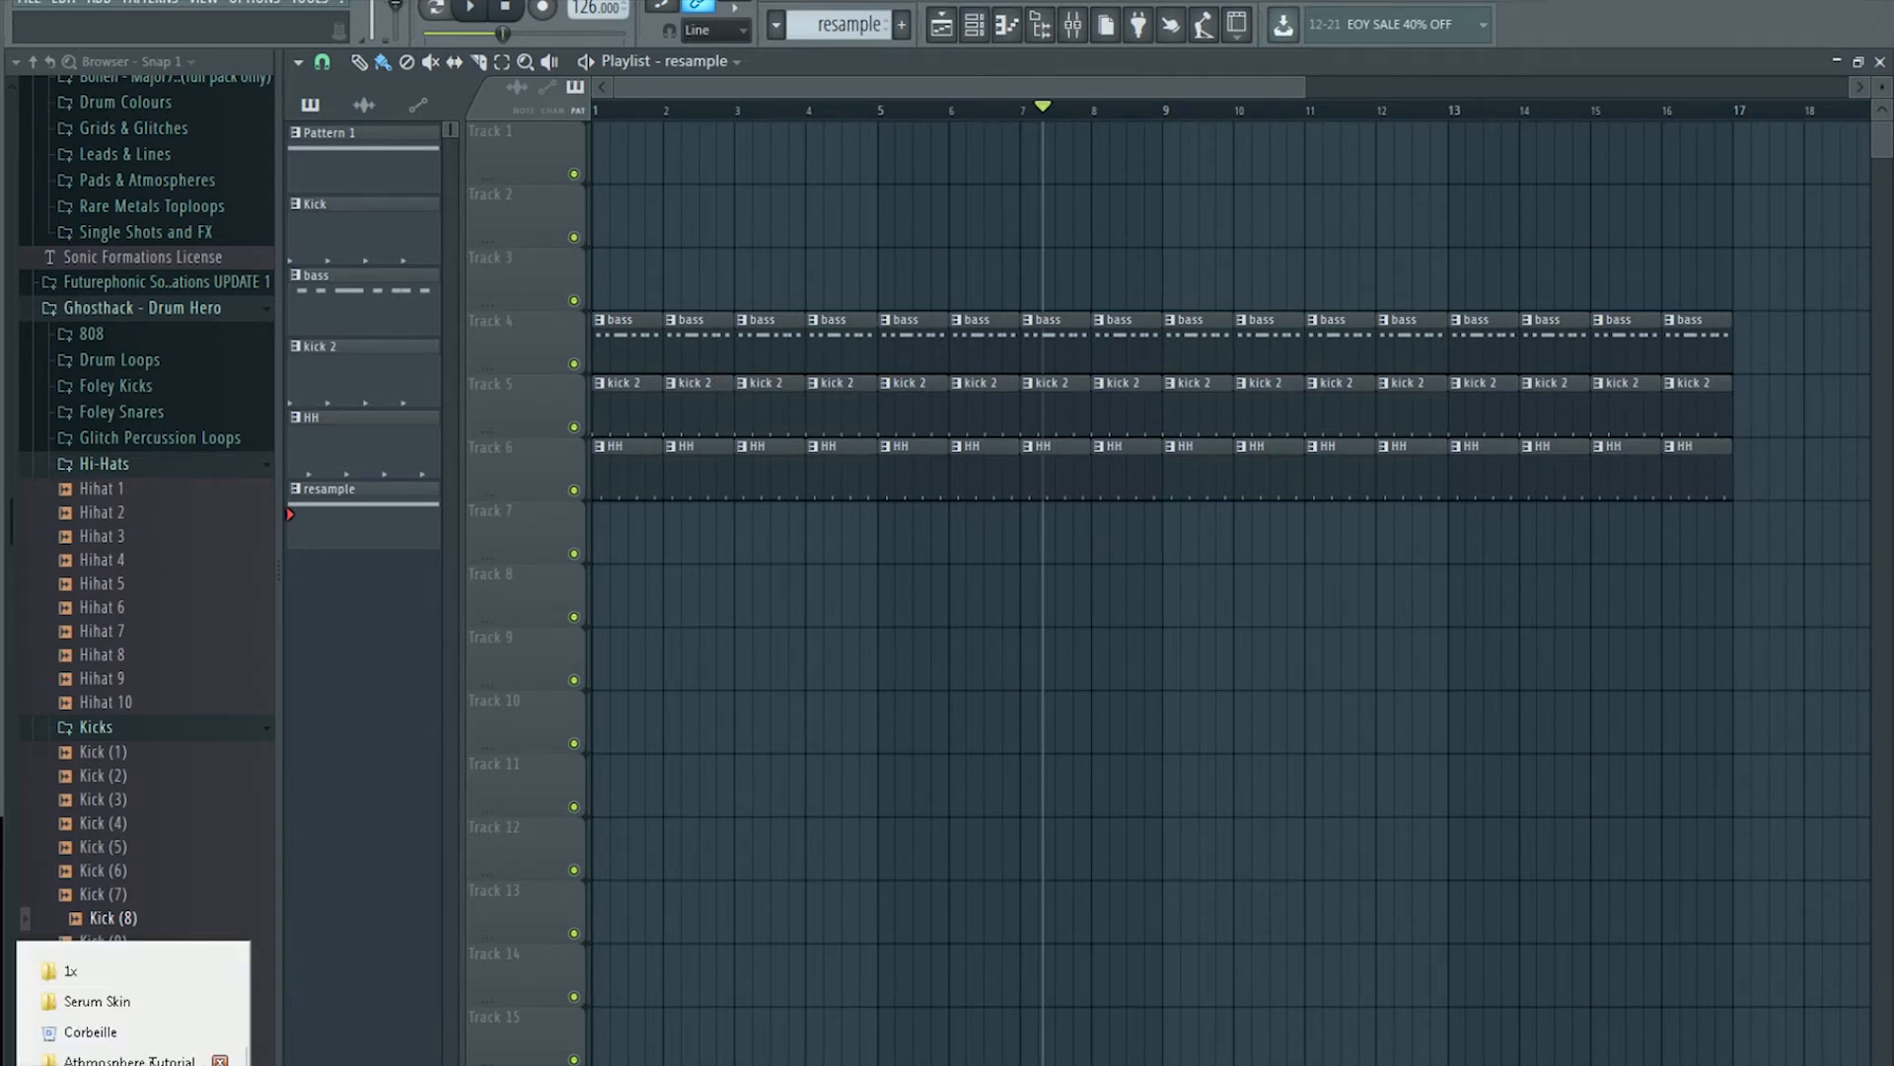
left_click(158, 1060)
left_click_drag(259, 134, 474, 839)
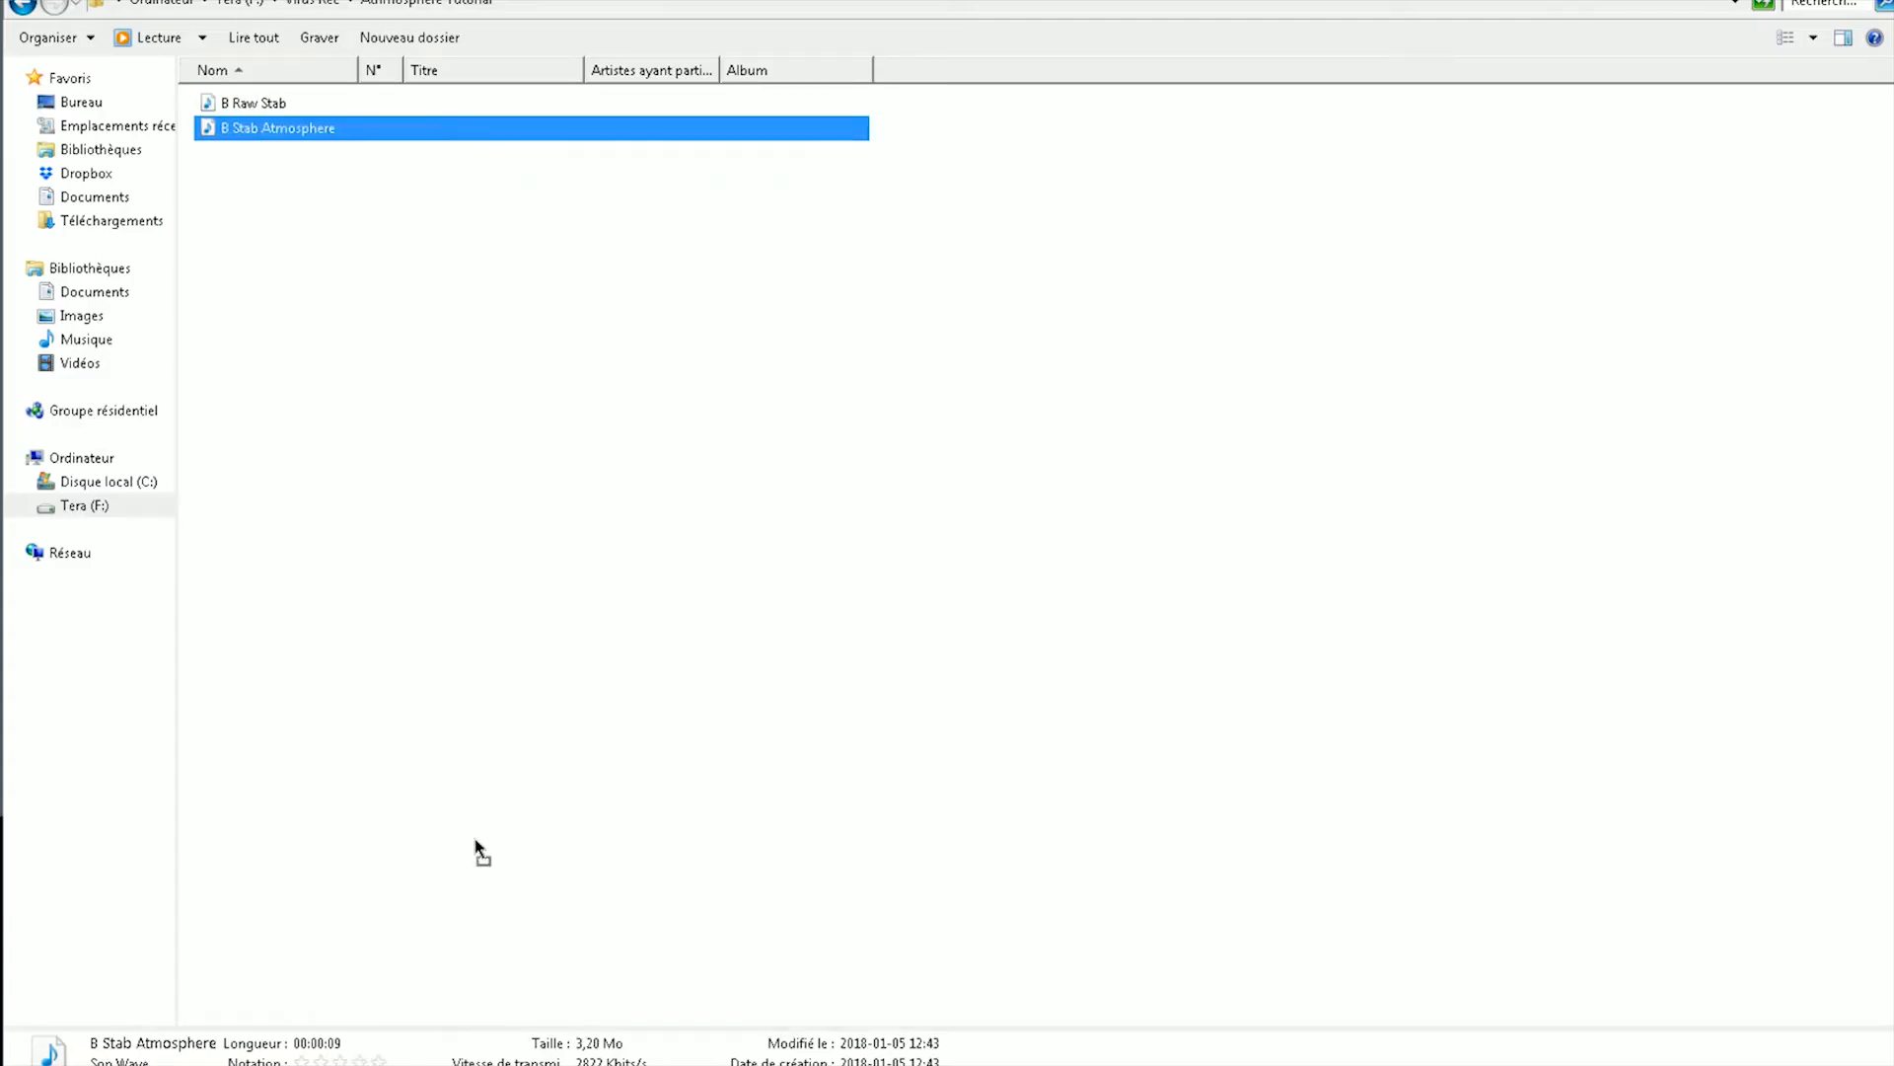
left_click_drag(538, 1064, 722, 418)
mouse_move(727, 276)
left_mouse_down()
mouse_move(821, 258)
mouse_move(695, 269)
left_mouse_up()
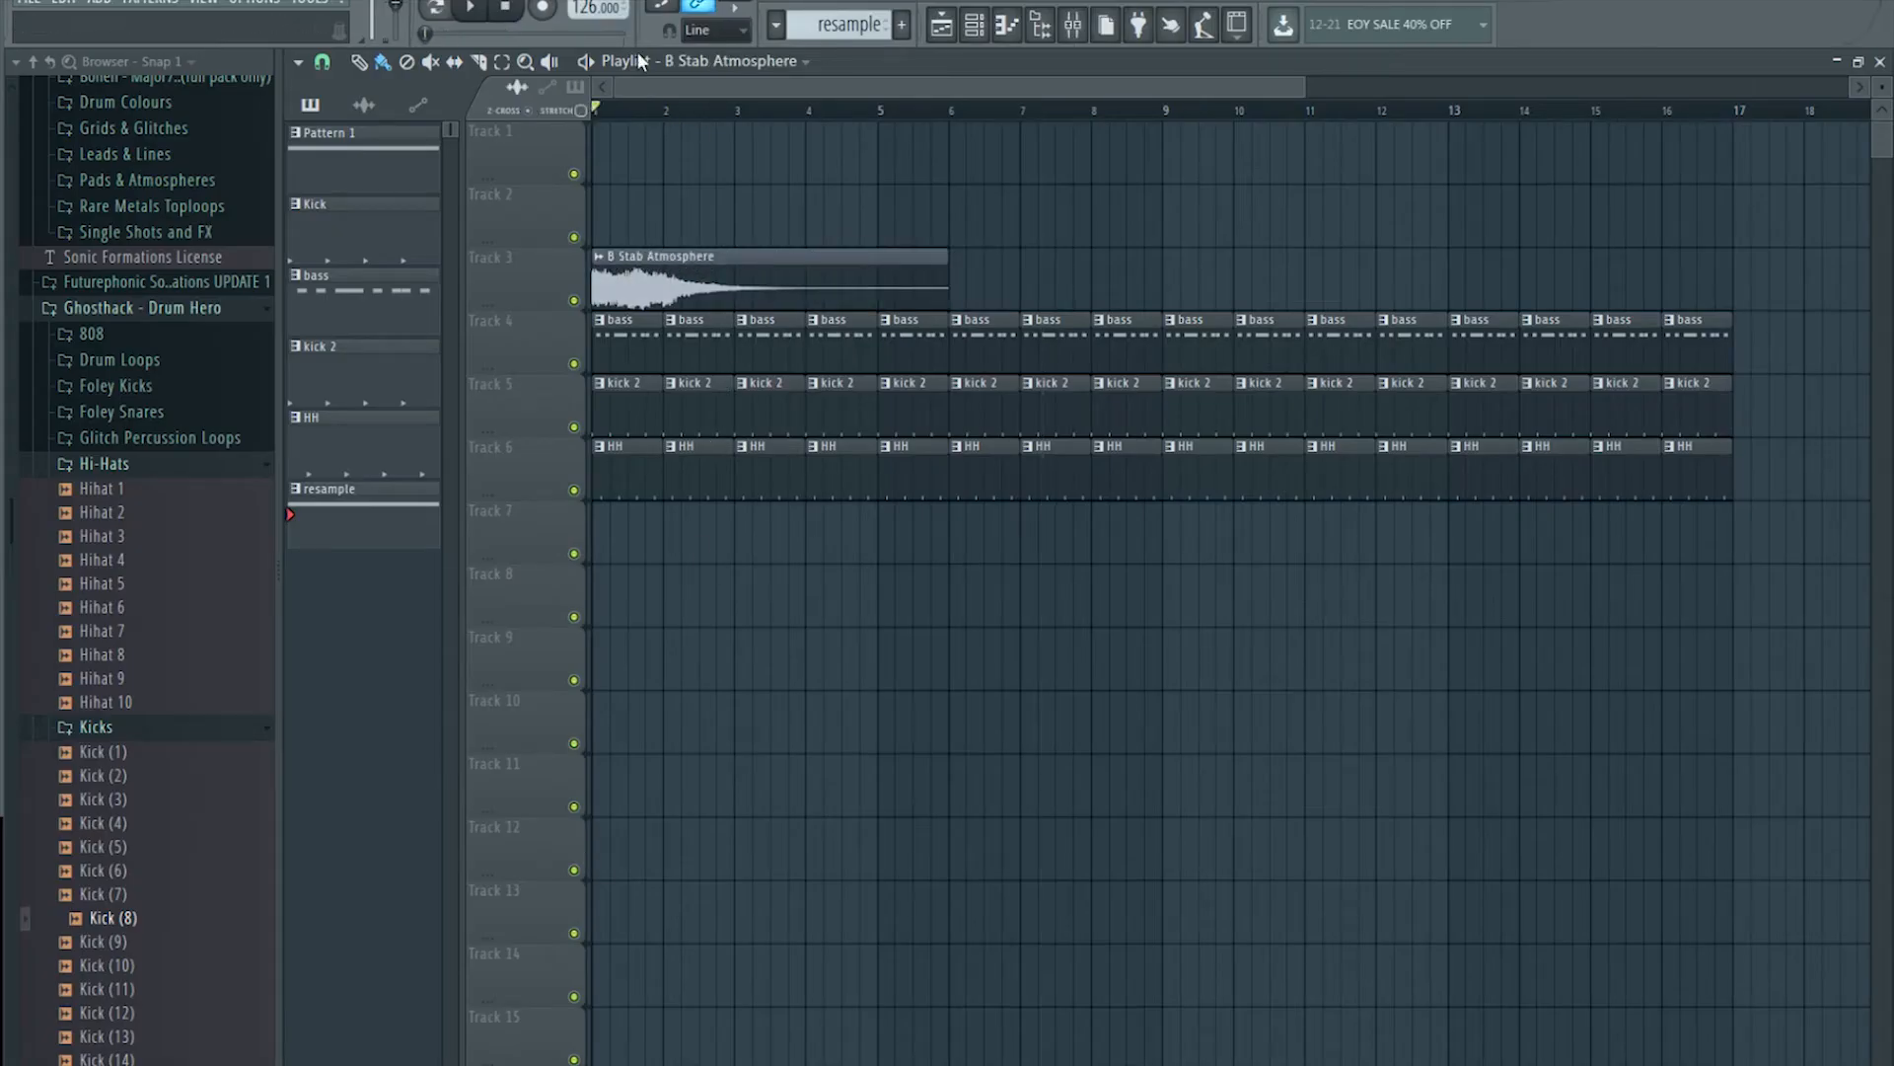
left_click(727, 259)
left_click(1074, 24)
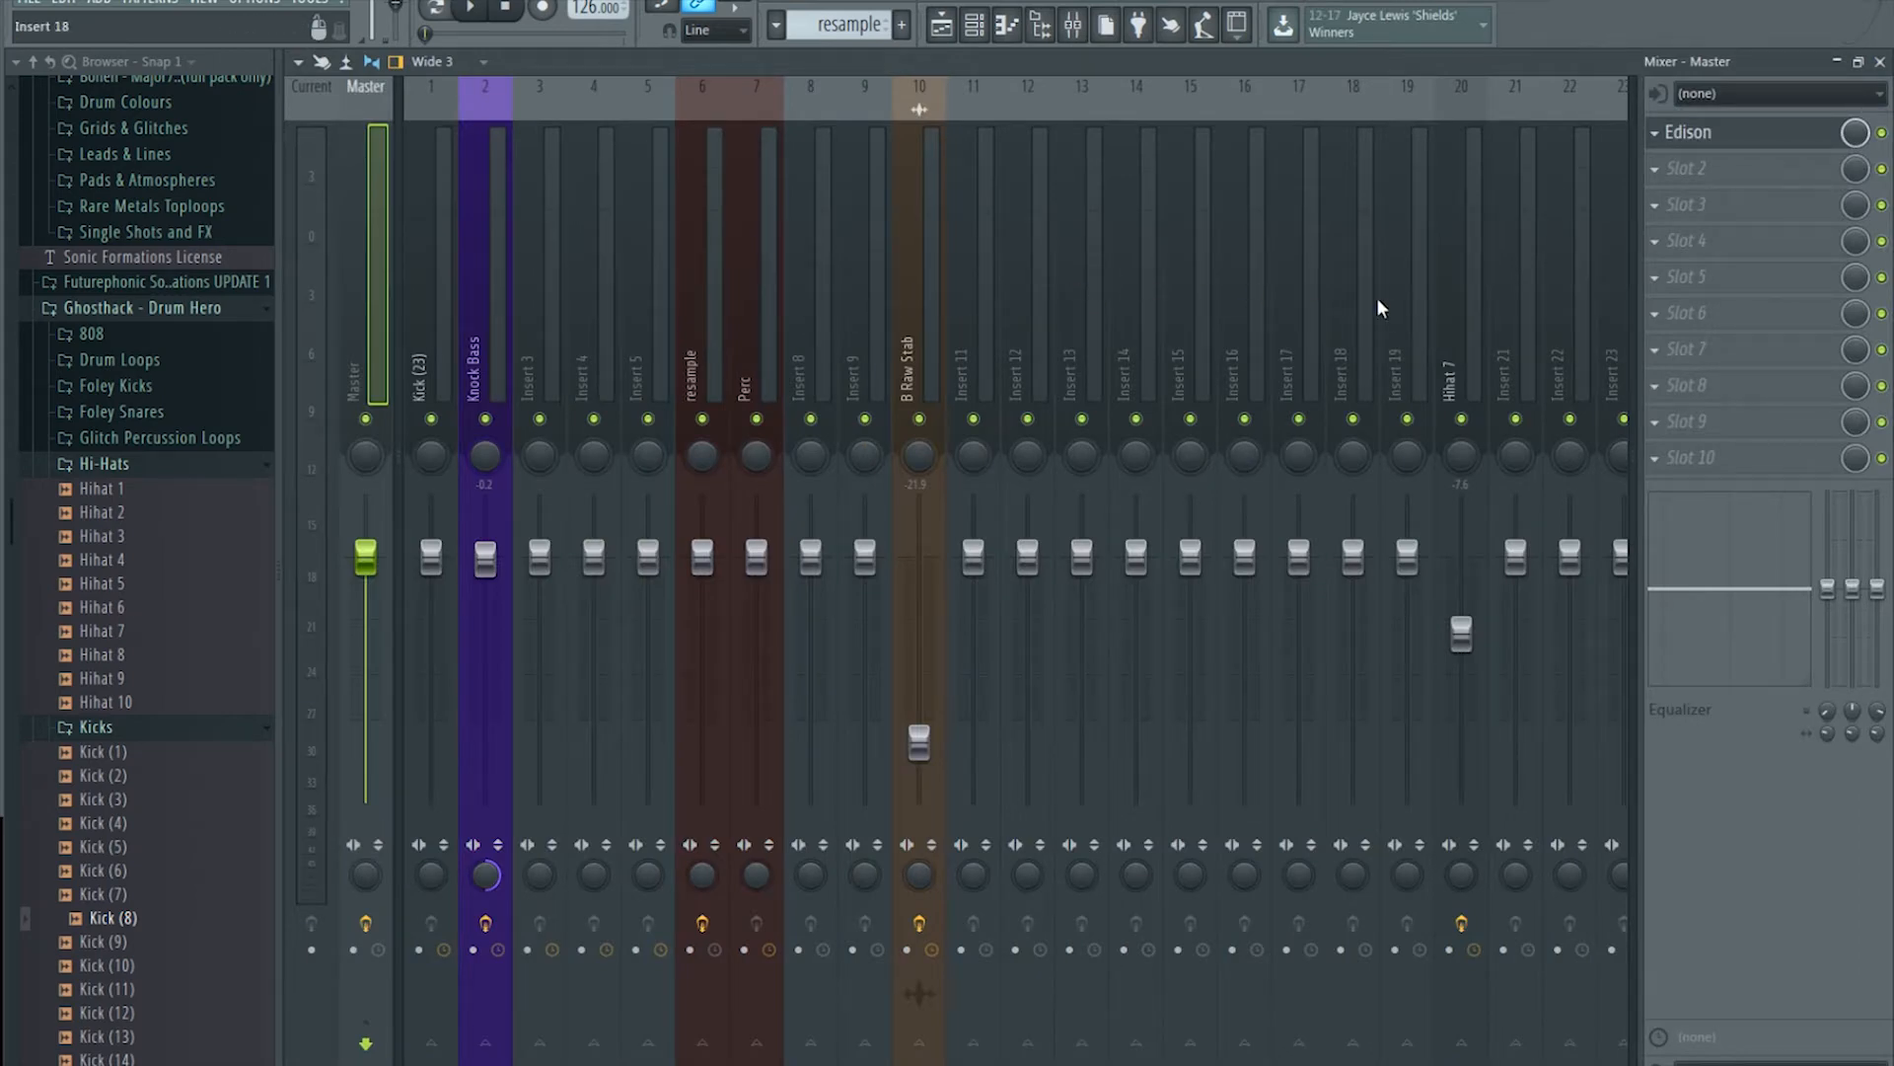
Step: Route B Stab Atmosphere to insert 16, set its fader to -16.6 dB, and return to the playlist
left_click(1234, 286)
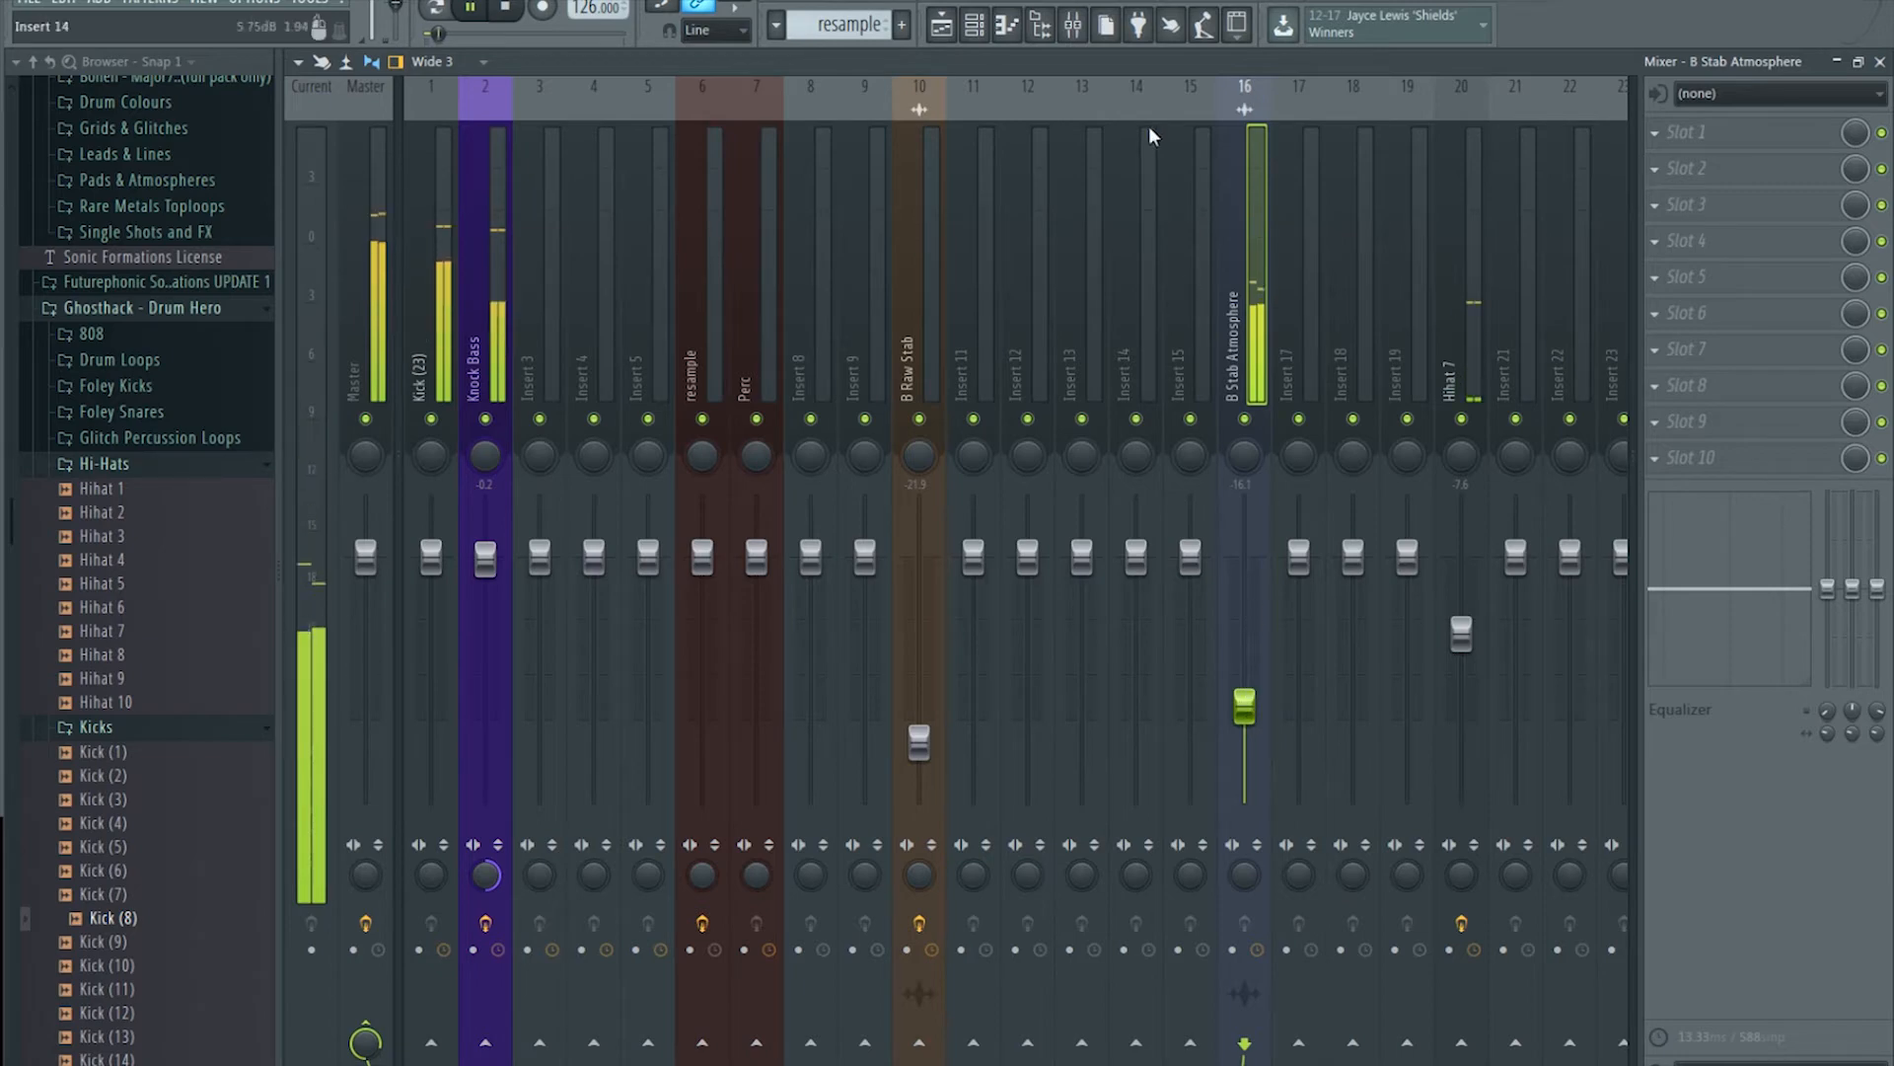
left_click_drag(1245, 705, 1245, 708)
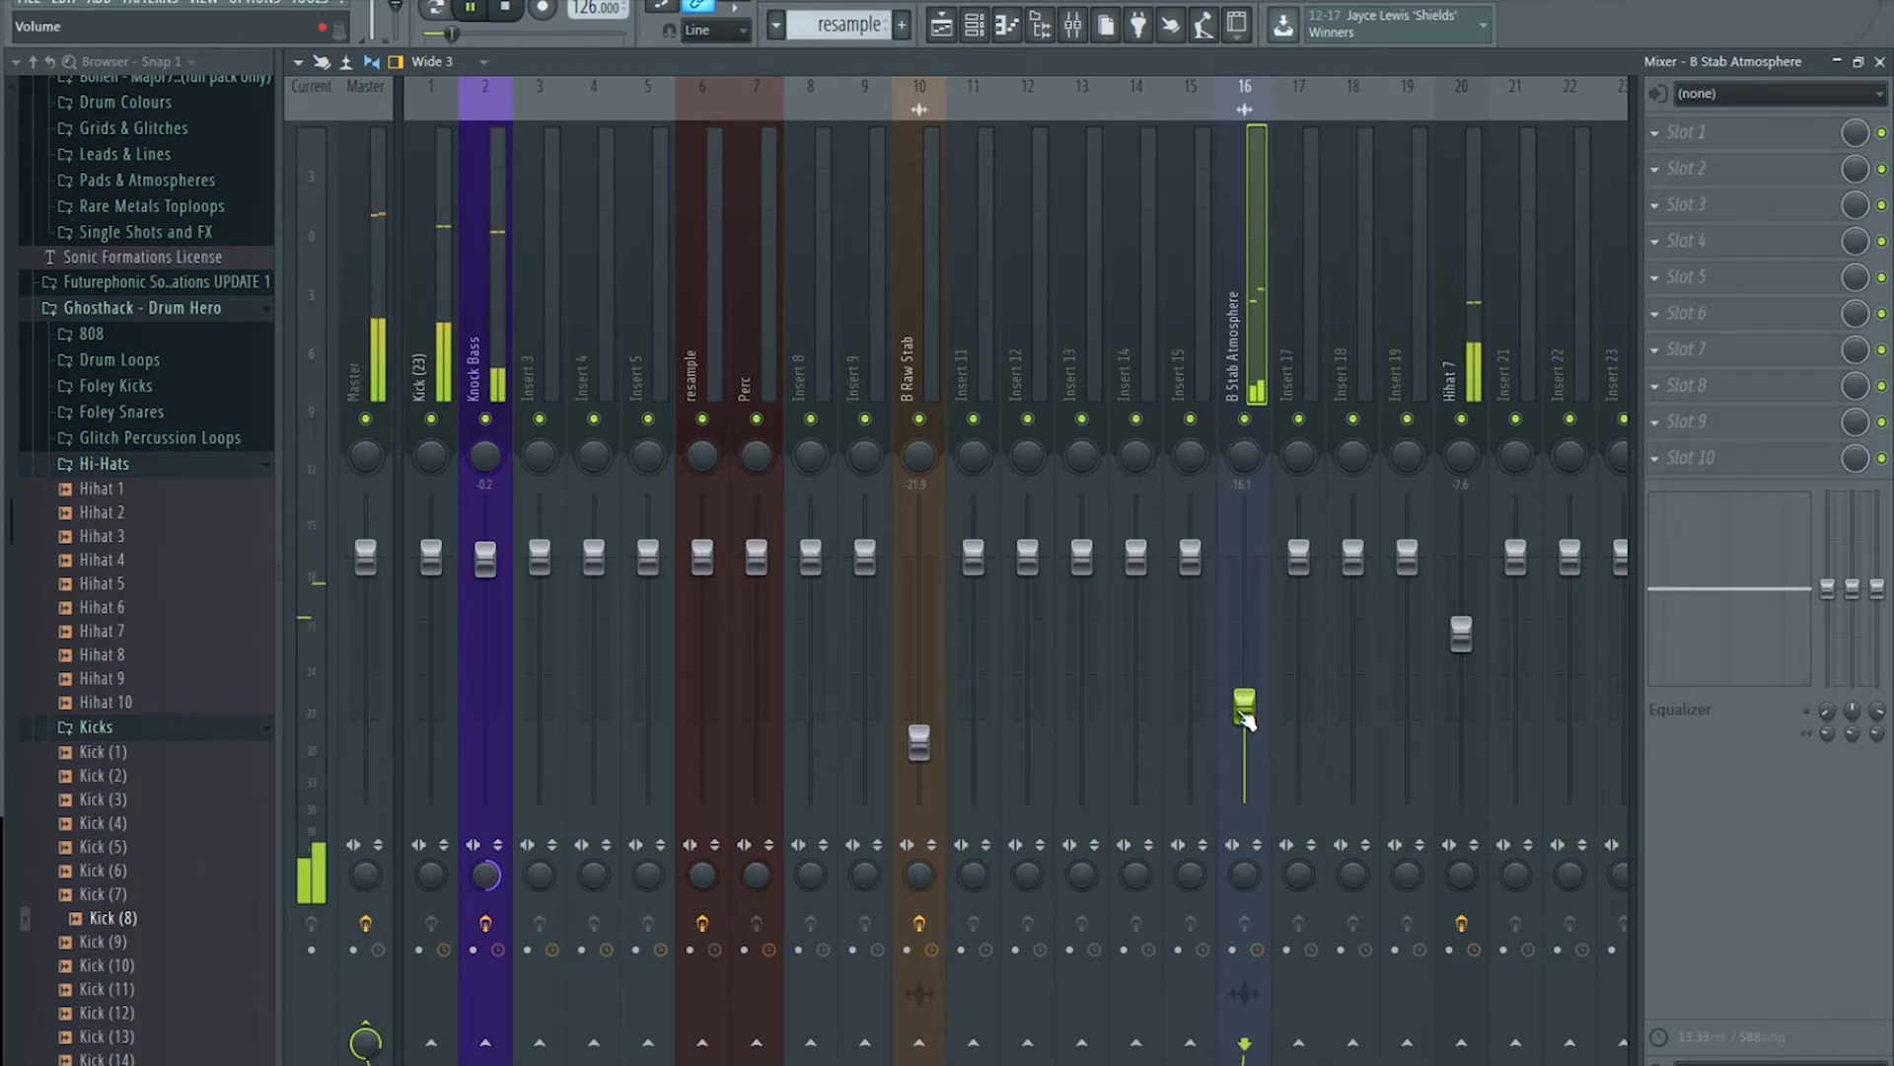
left_click(505, 9)
left_click(944, 26)
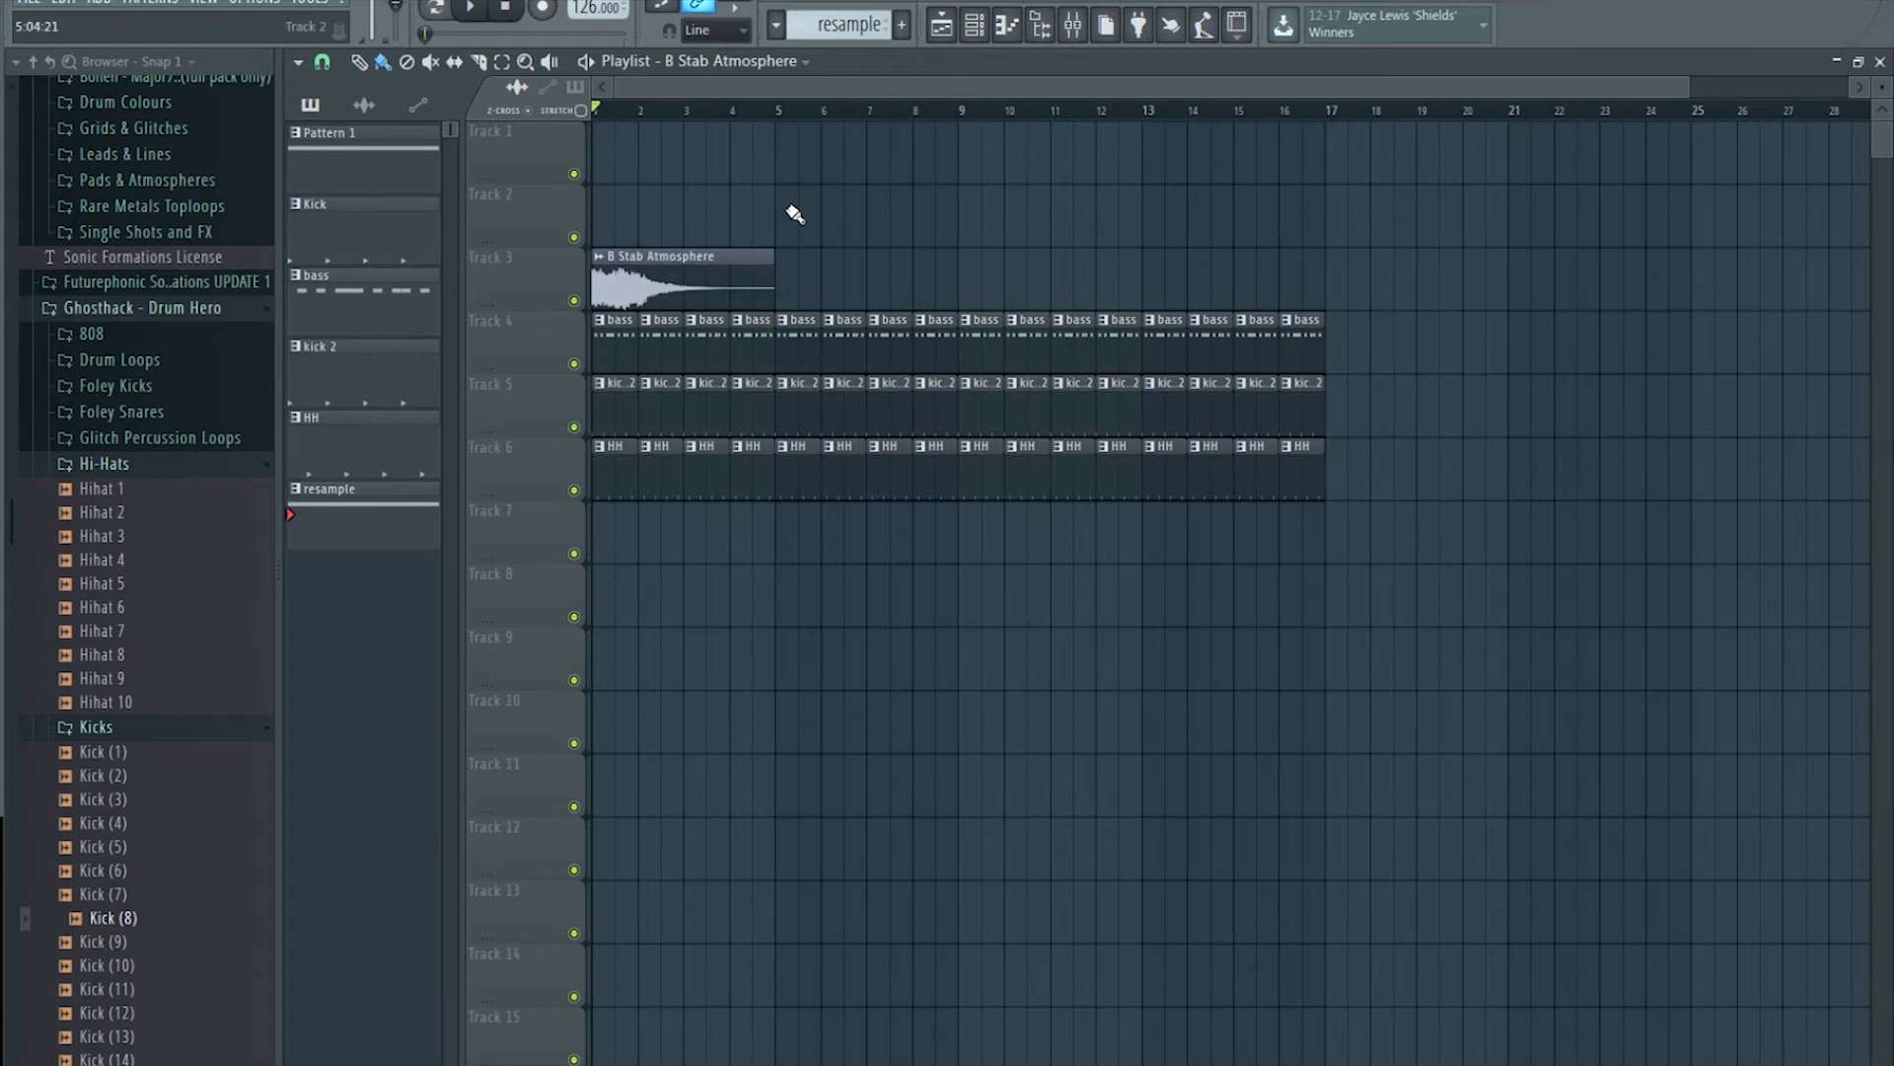
Step: Add a unique, reversed B Stab Atmosphere #2 clip at the start of Track 2
double_click(708, 265)
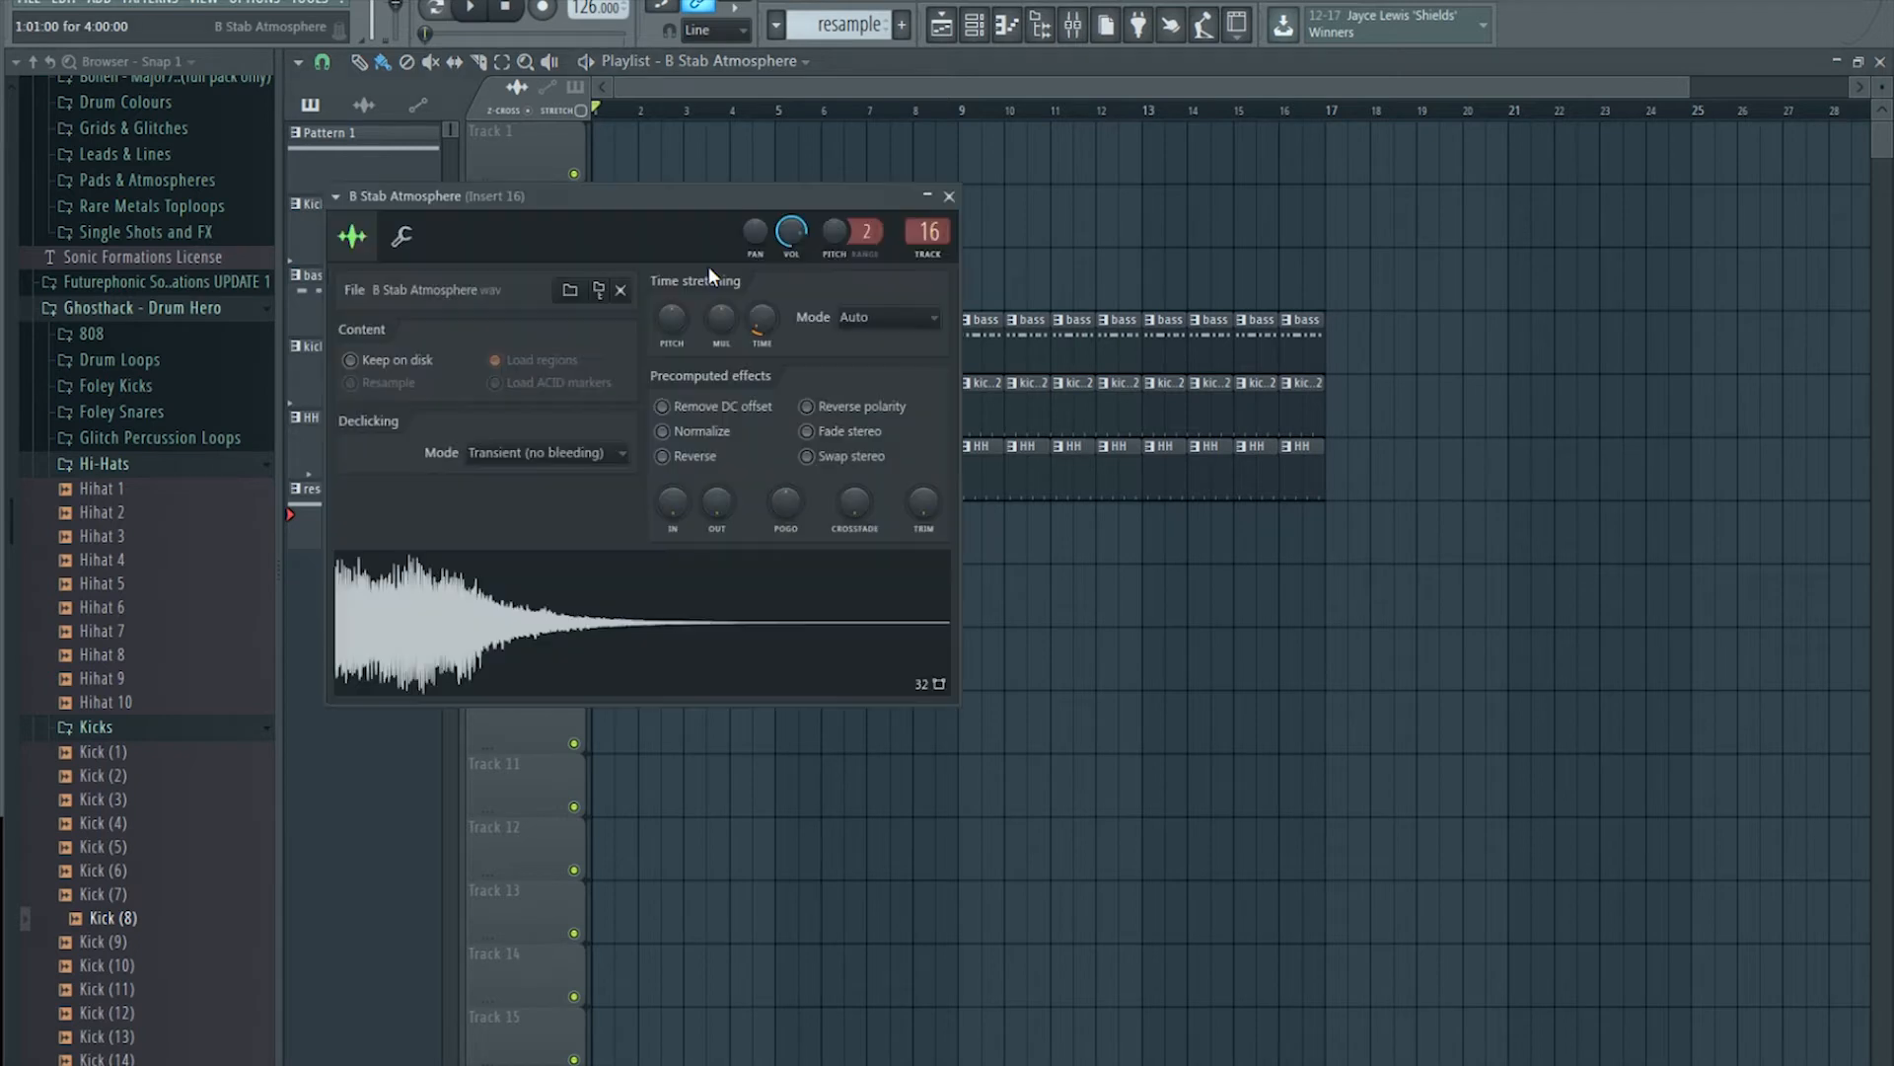
left_click_drag(1026, 218, 839, 217)
left_click(829, 193)
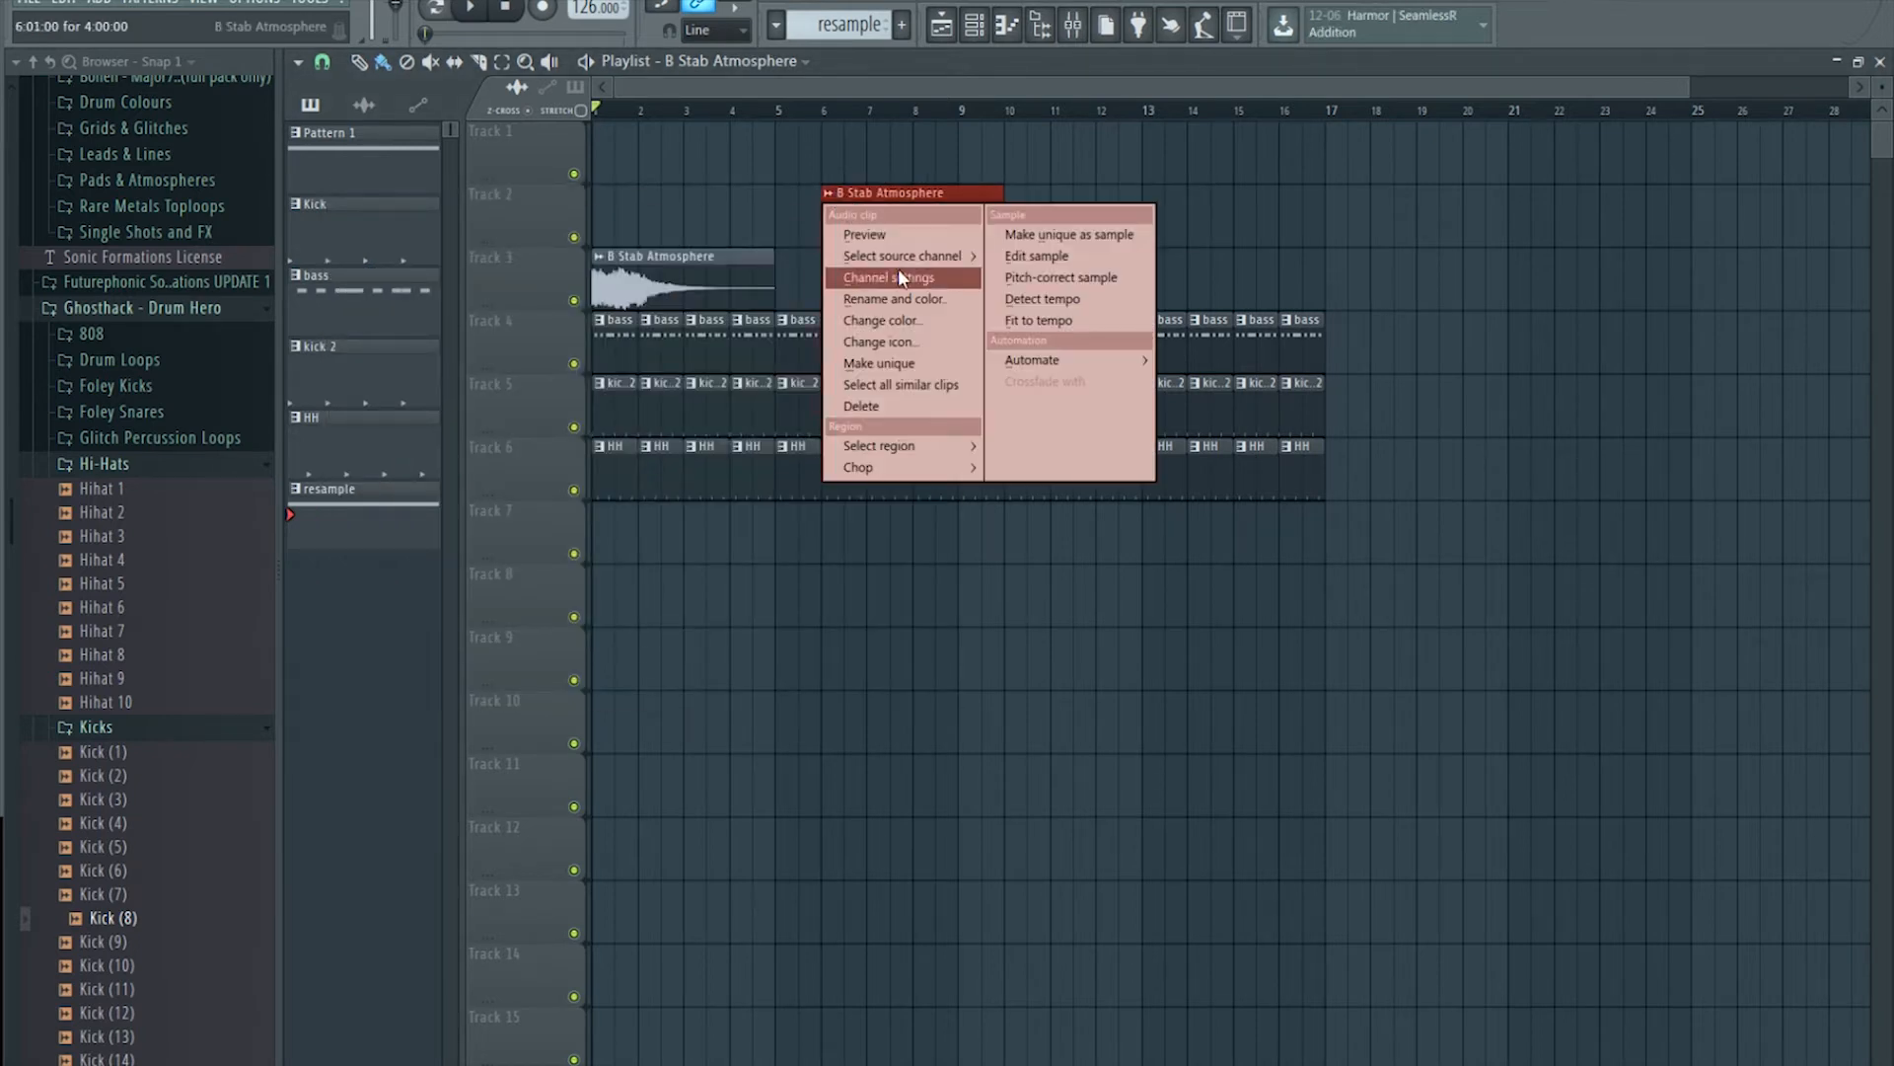
left_click(927, 356)
double_click(875, 227)
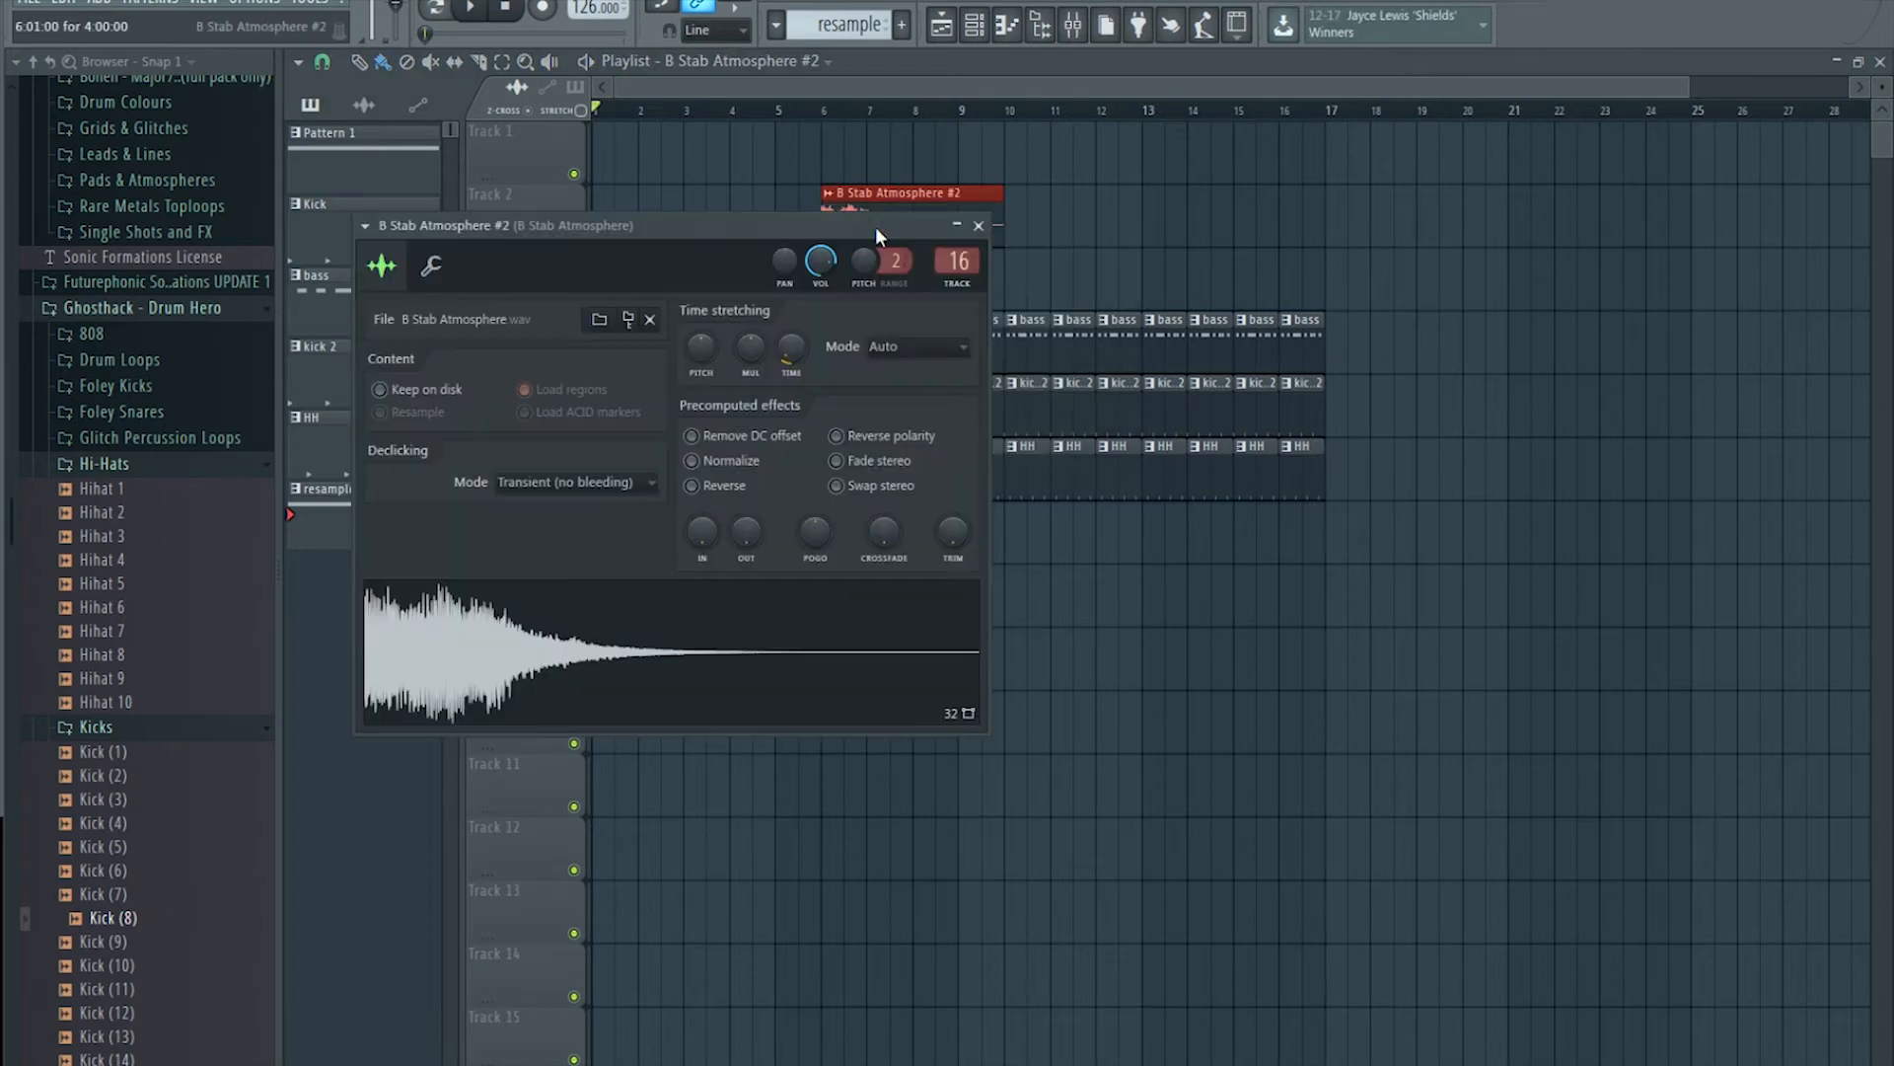
left_click(692, 484)
left_click_drag(917, 201, 686, 201)
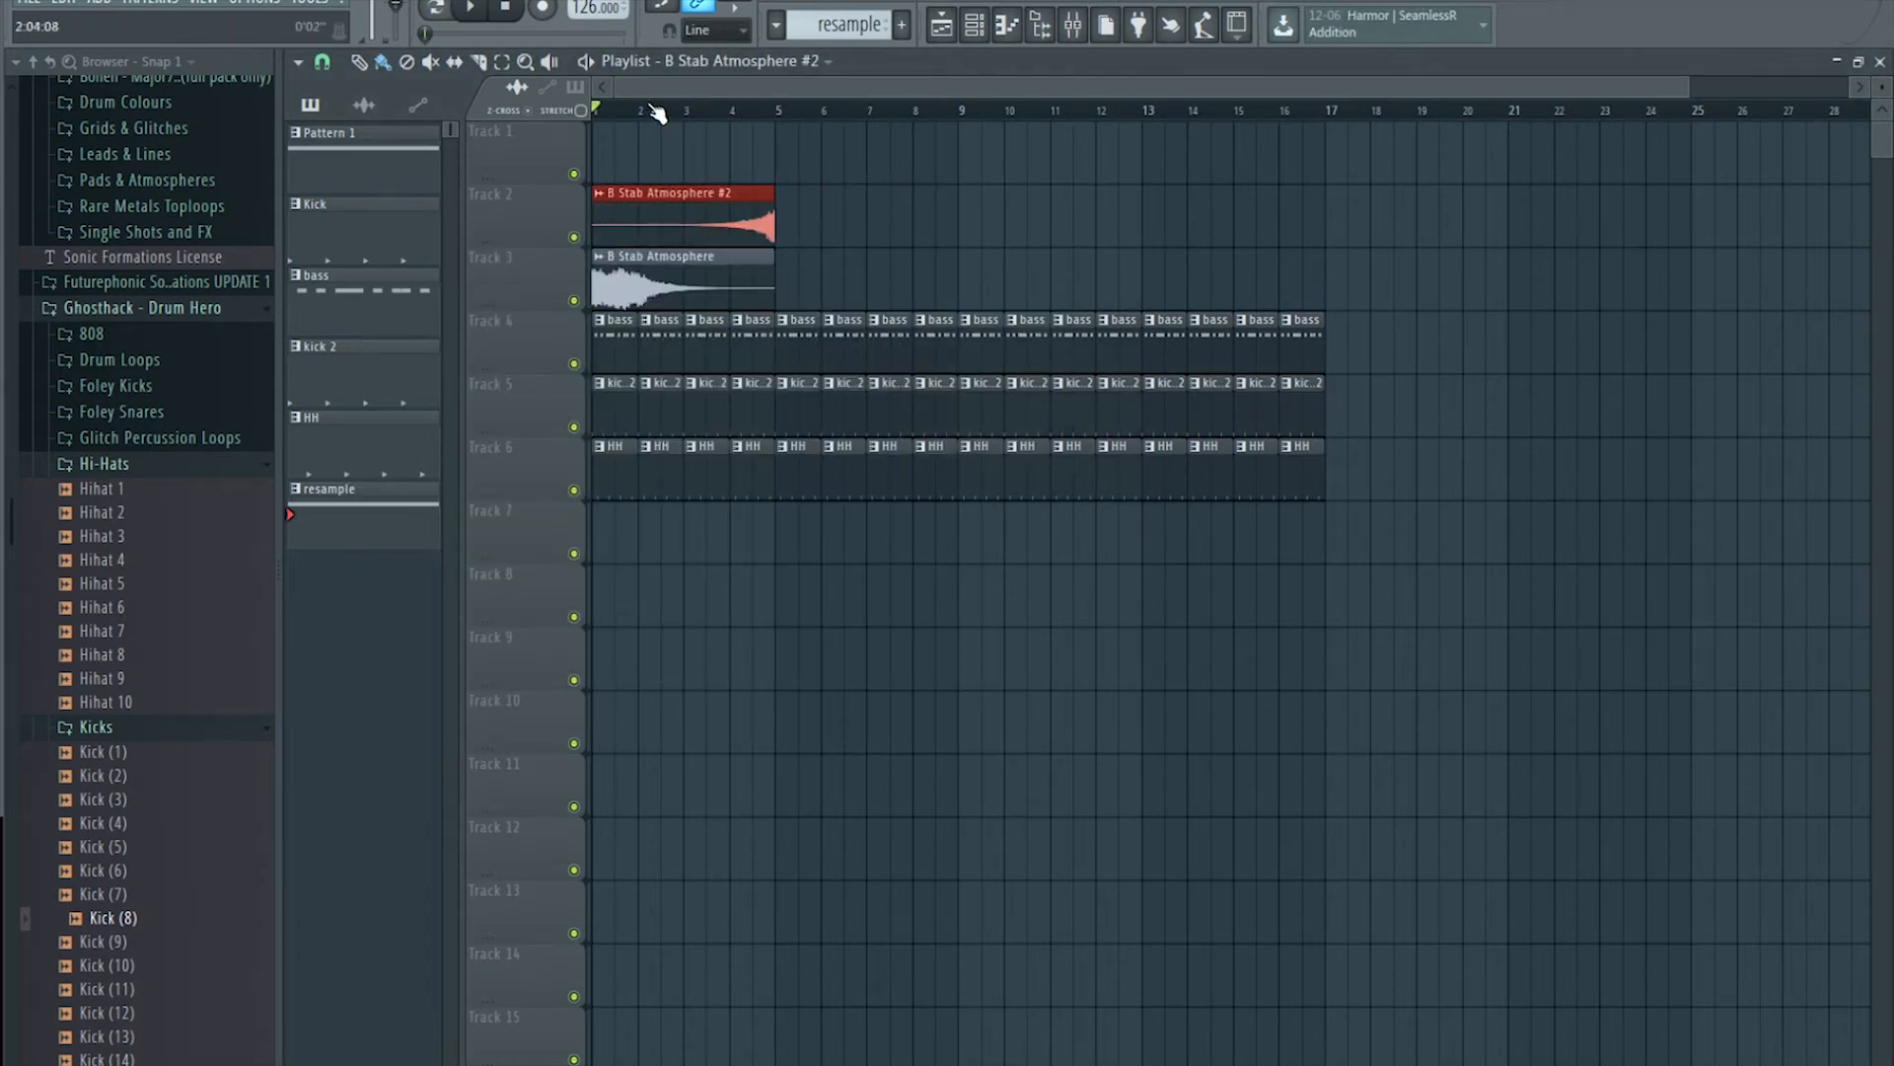
key("space")
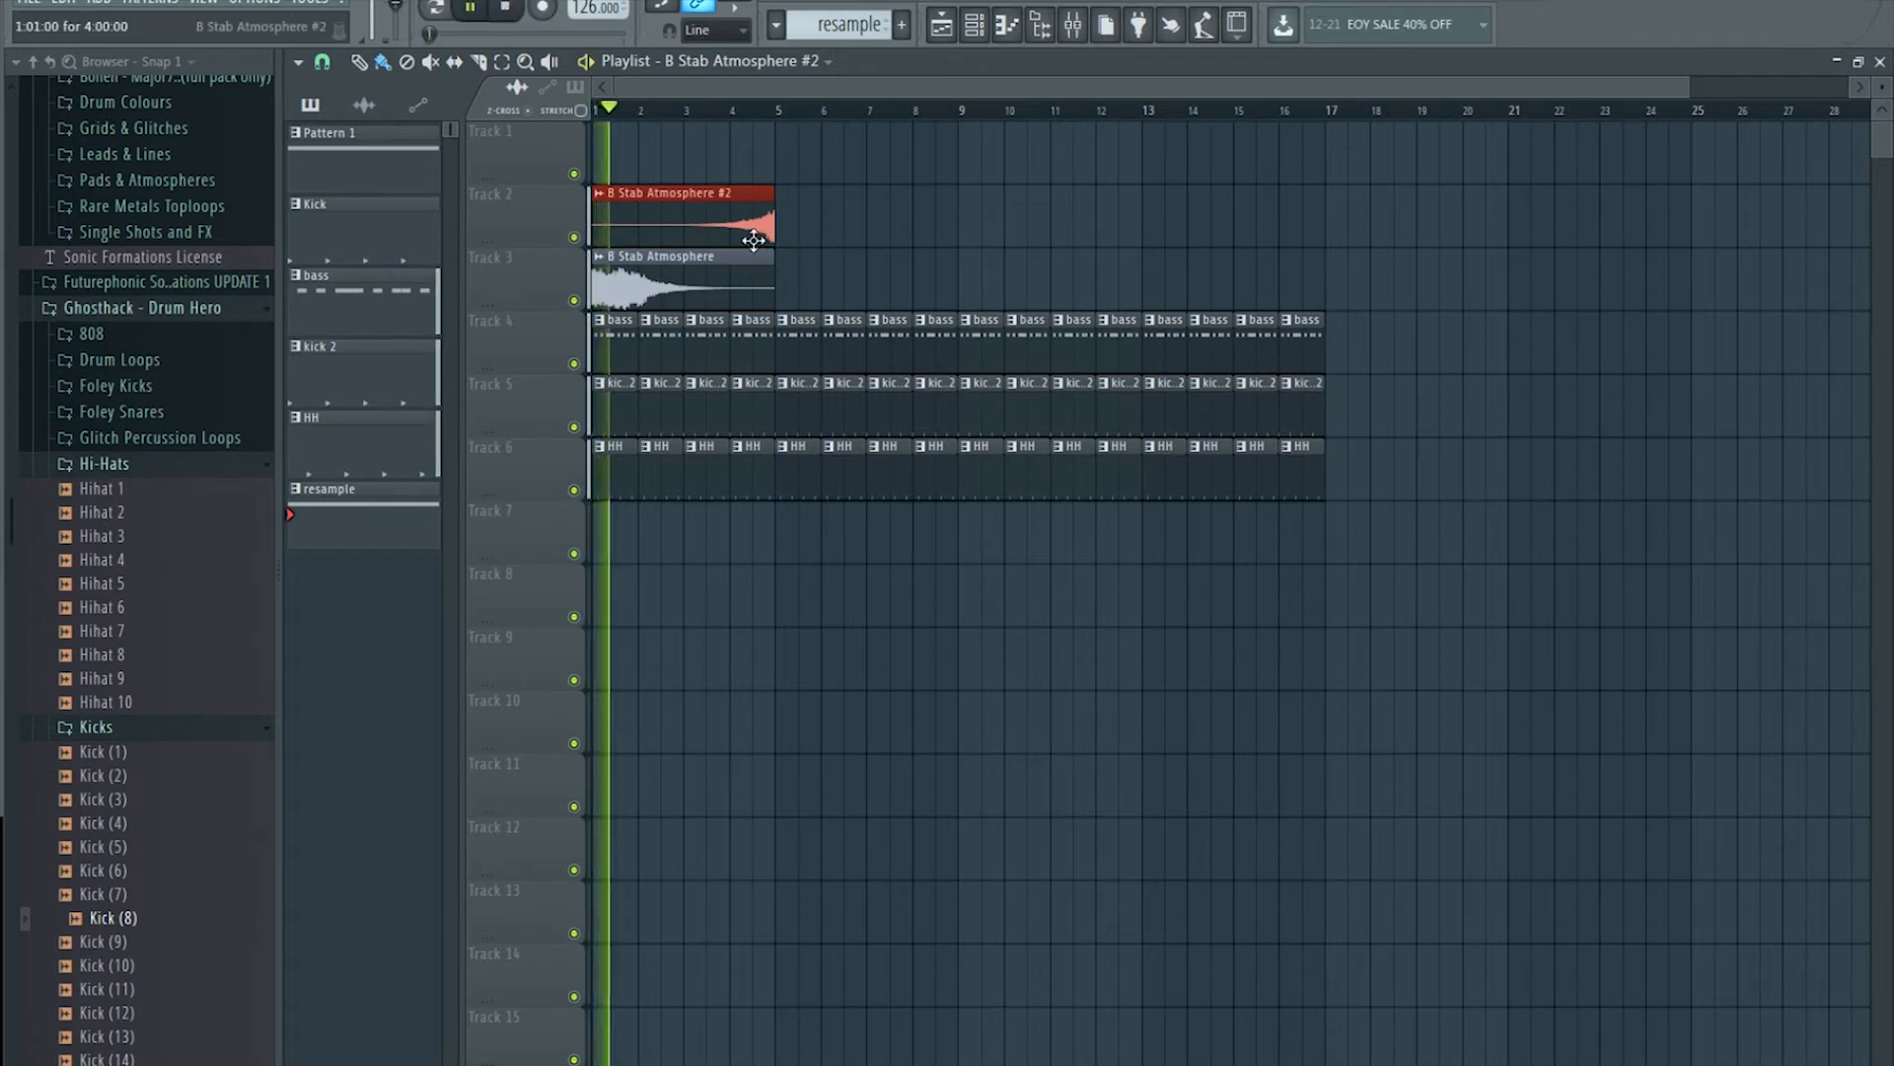
Step: Repeat the Track 3 clip every four bars and add a second #2 clip from bar 5 to about 11.5
left_click(771, 267)
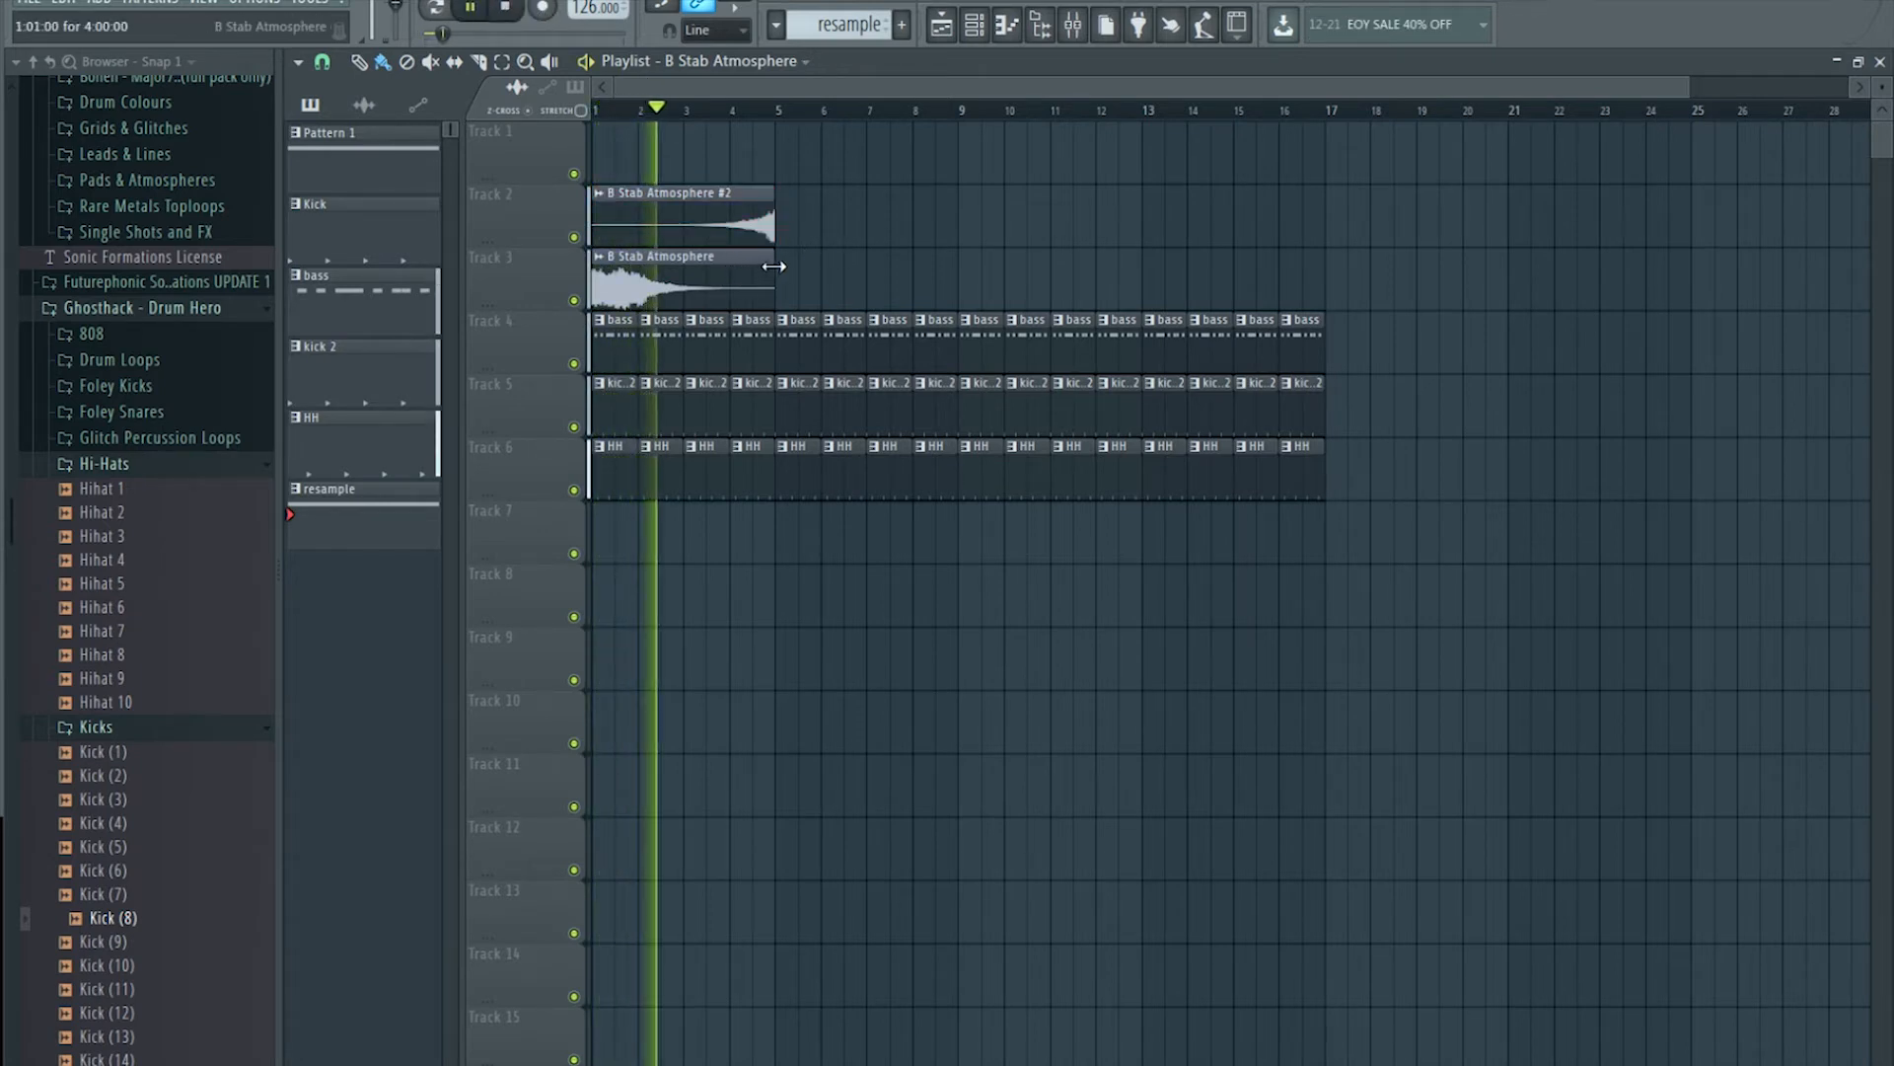
key("ctrl+b")
key("ctrl+b")
key("ctrl+b")
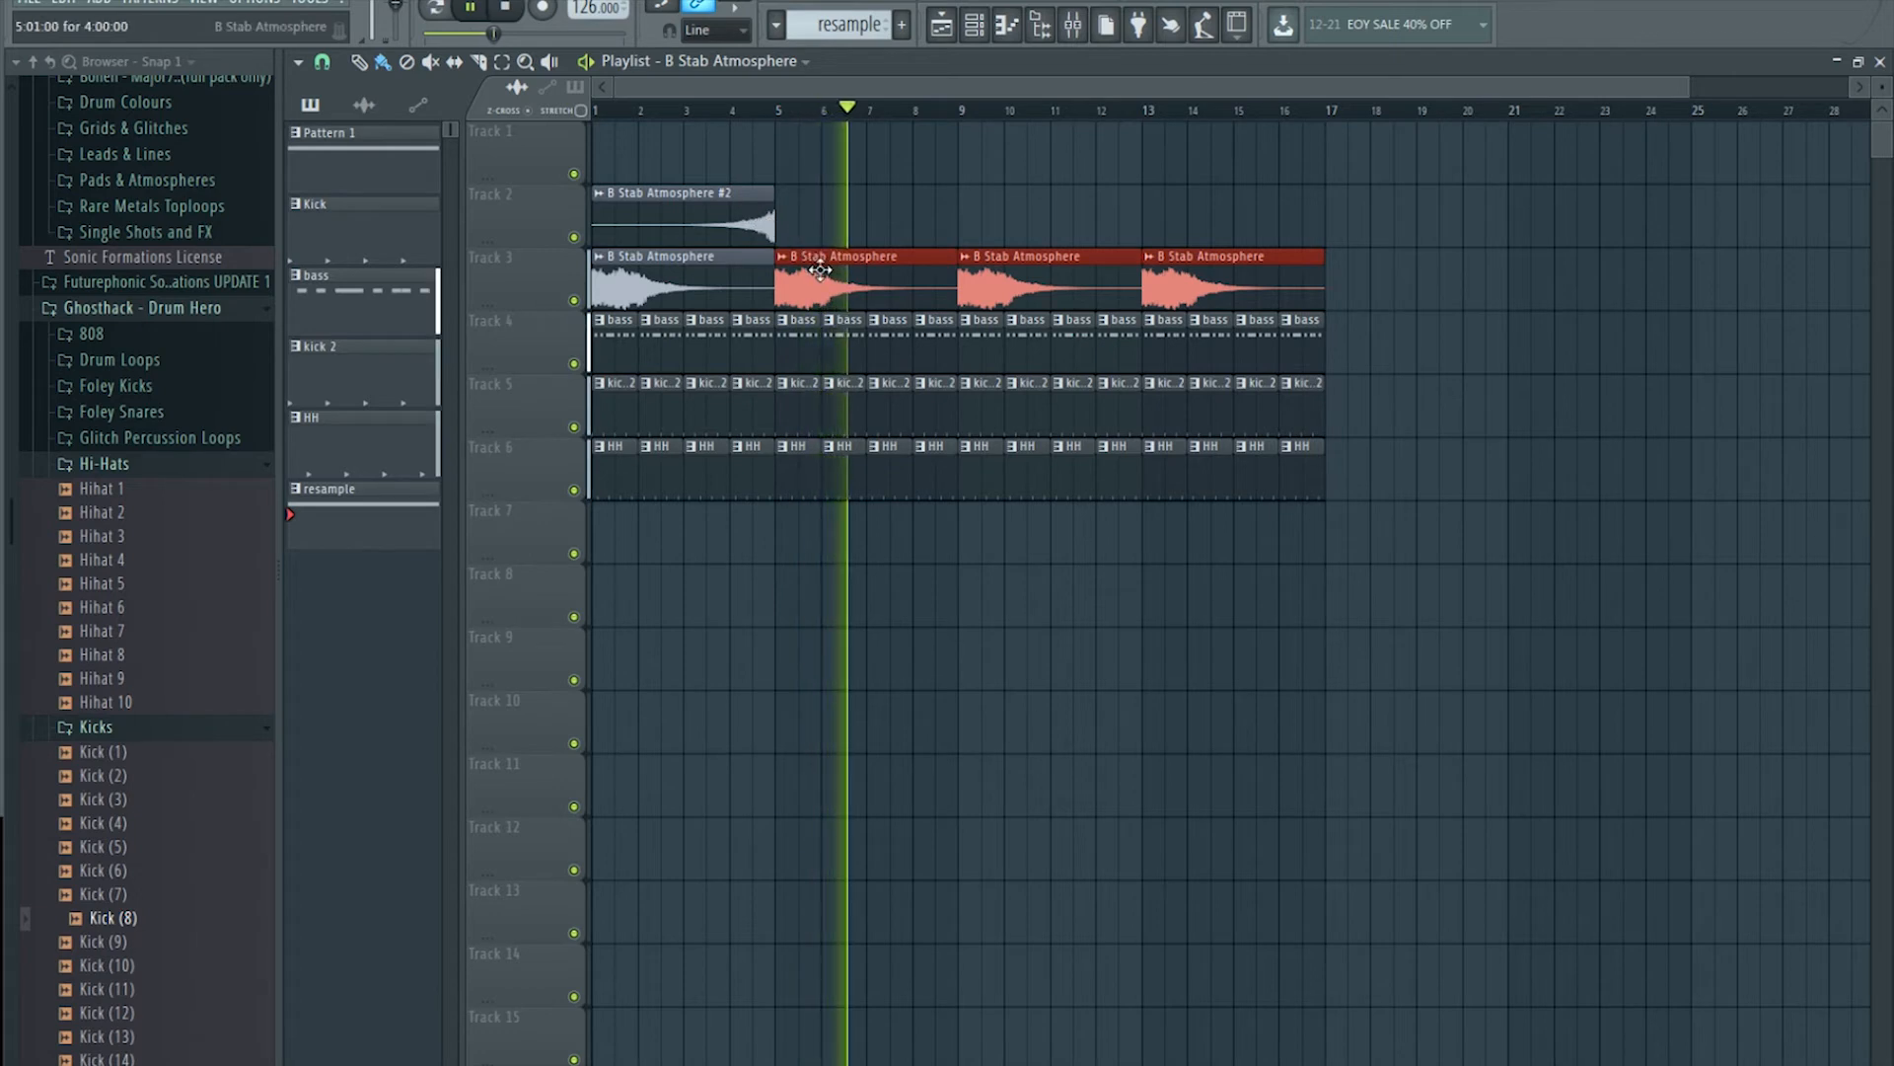
left_click(740, 209)
left_click(850, 232)
left_click_drag(896, 224, 845, 233)
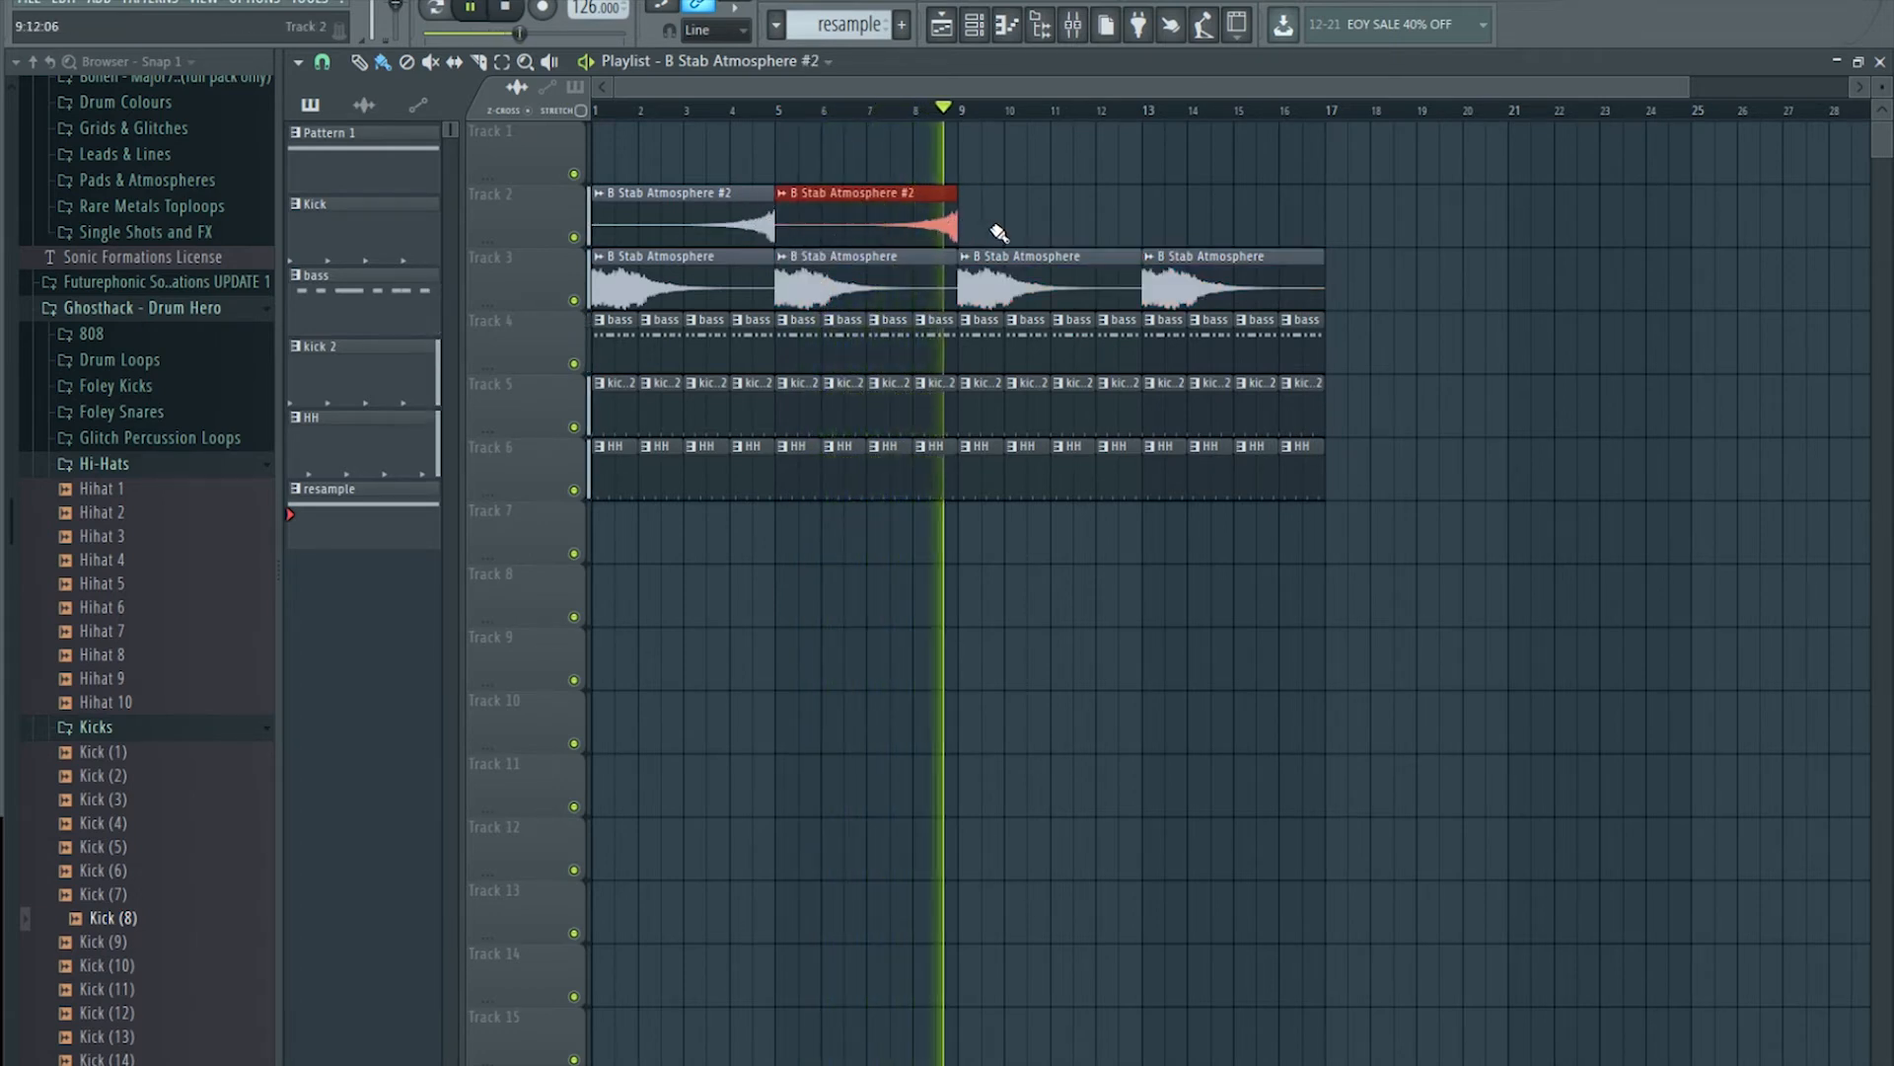
key("space")
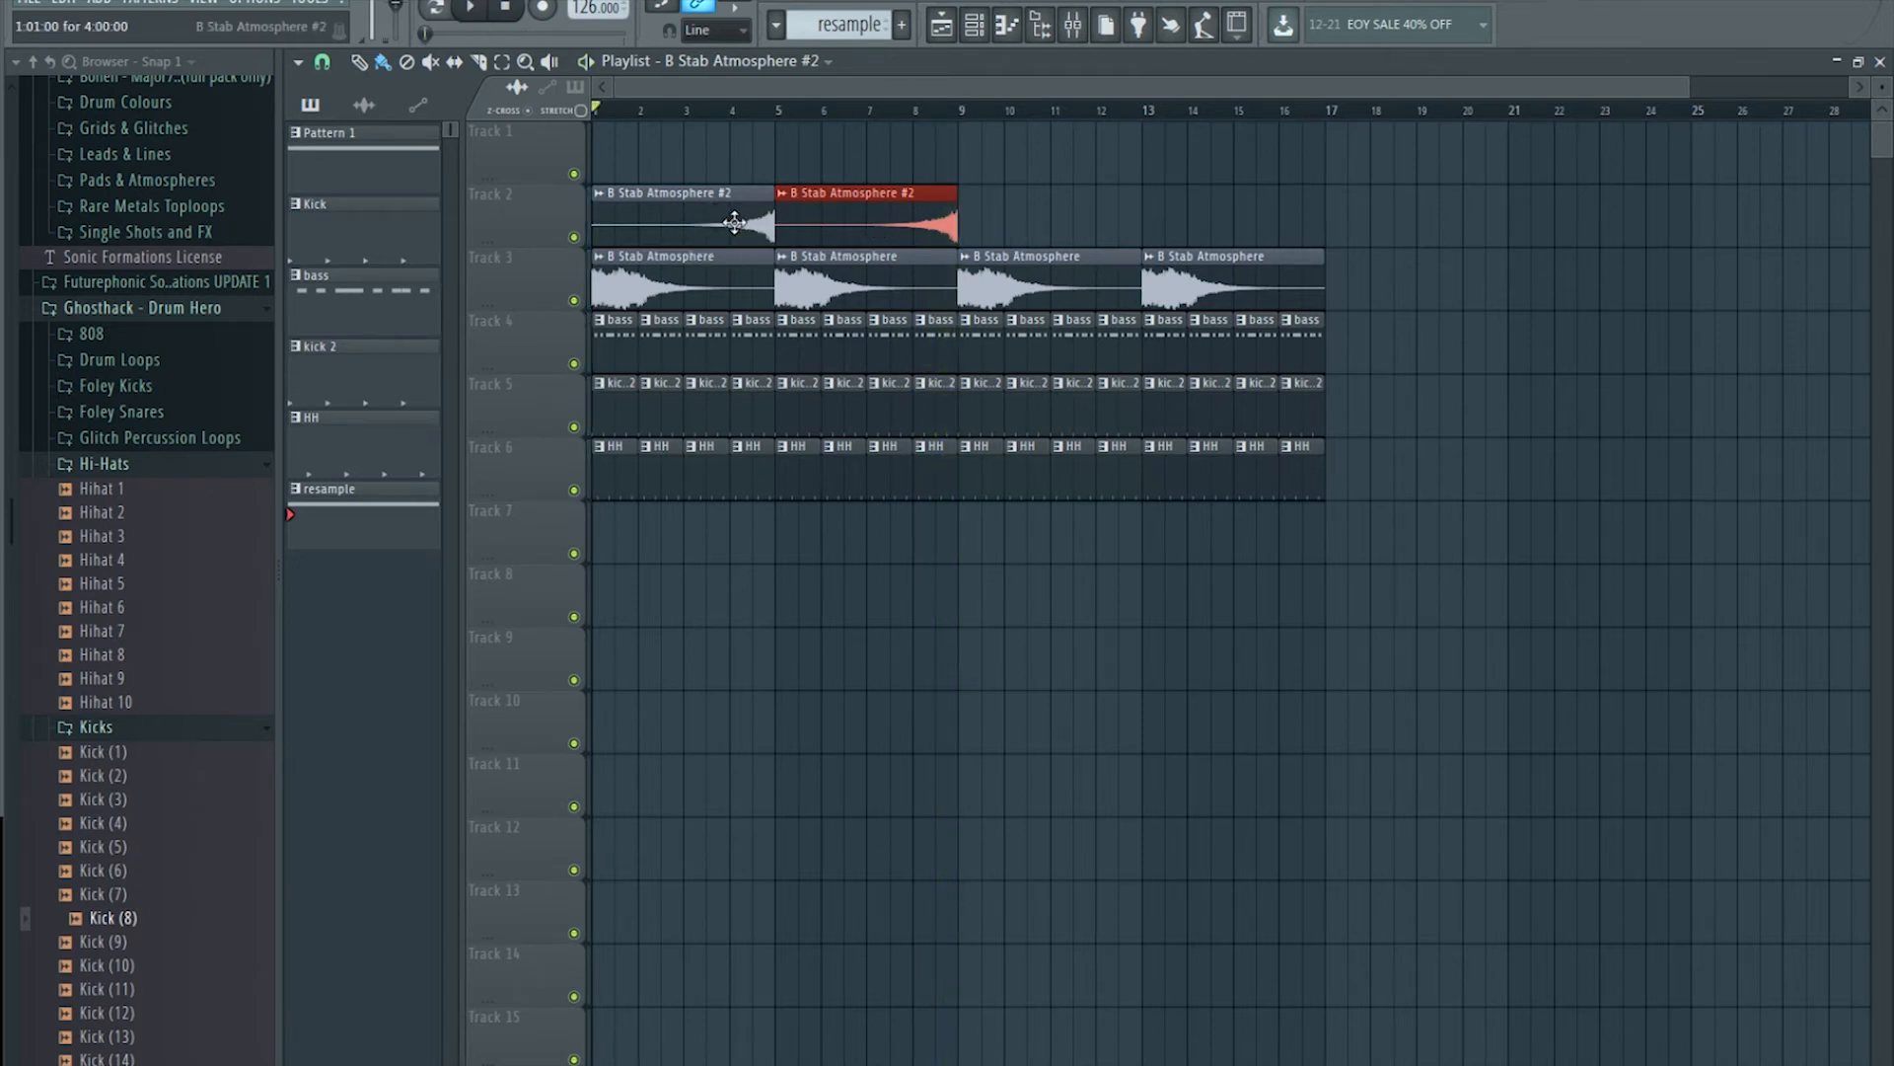
mouse_move(951, 205)
left_mouse_down()
mouse_move(1153, 186)
mouse_move(875, 205)
mouse_move(933, 219)
left_mouse_up()
left_click(1152, 219, "ctrl")
Step: Delete the first reversed clip on Track 2 and the Track 3 clips at bars 5 and 9
right_click(689, 233)
right_click(937, 285)
right_click(988, 280)
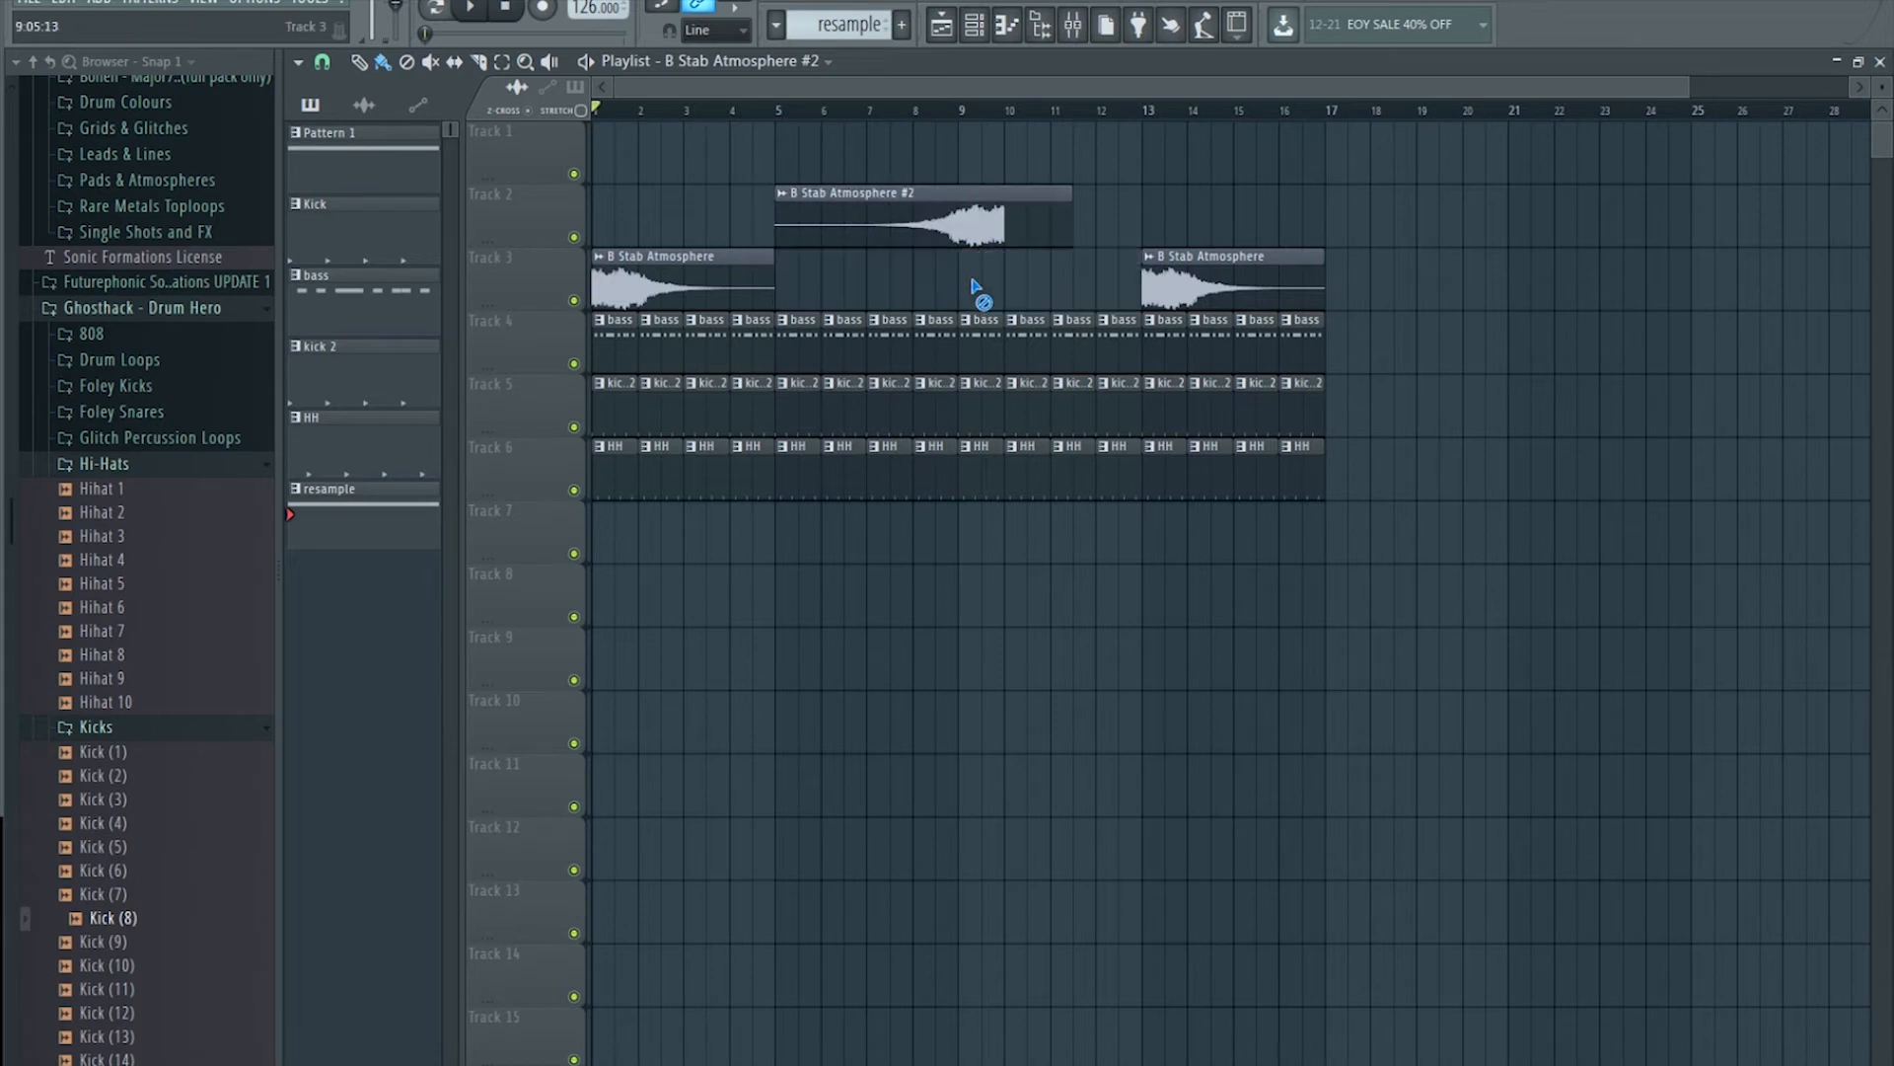
scroll(927, 123, "up", 4)
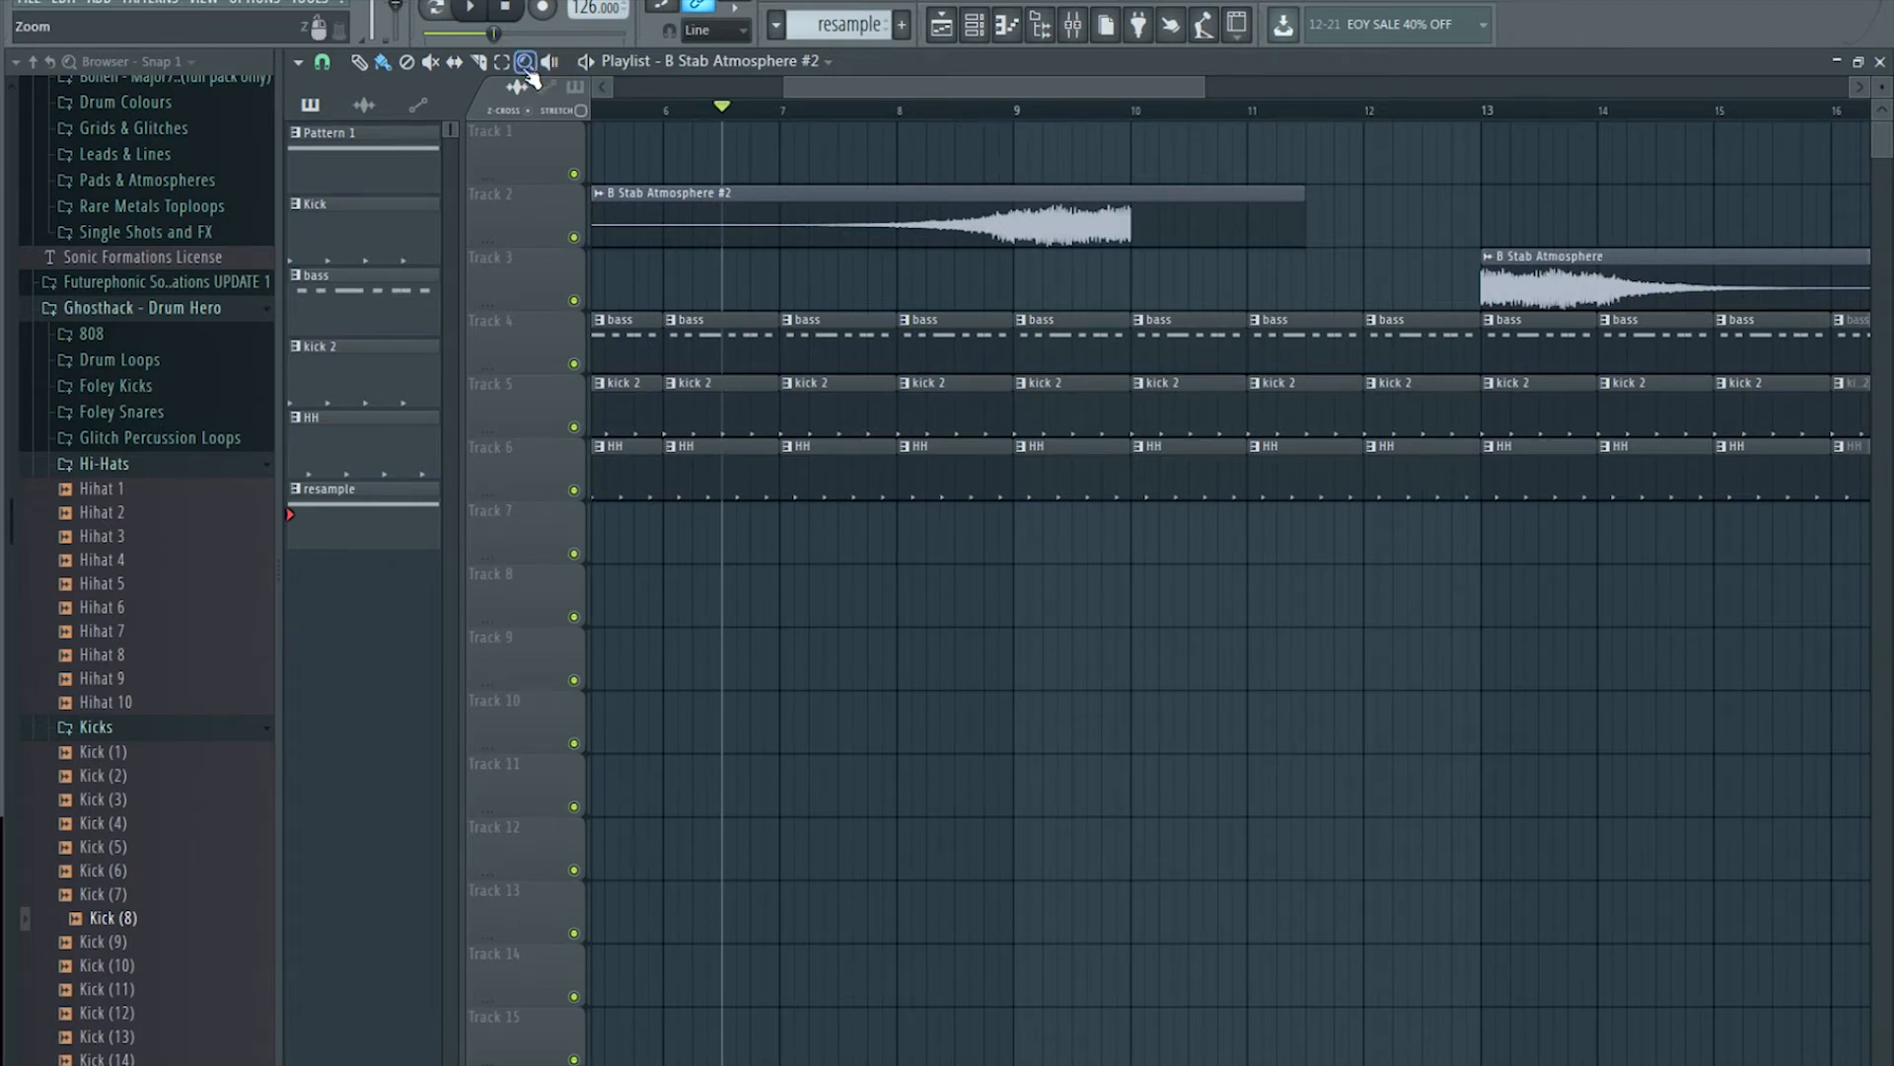
Step: Clear a bar 13–14 time selection and preview the song from around bar 8.4
left_click_drag(1480, 112, 1601, 160)
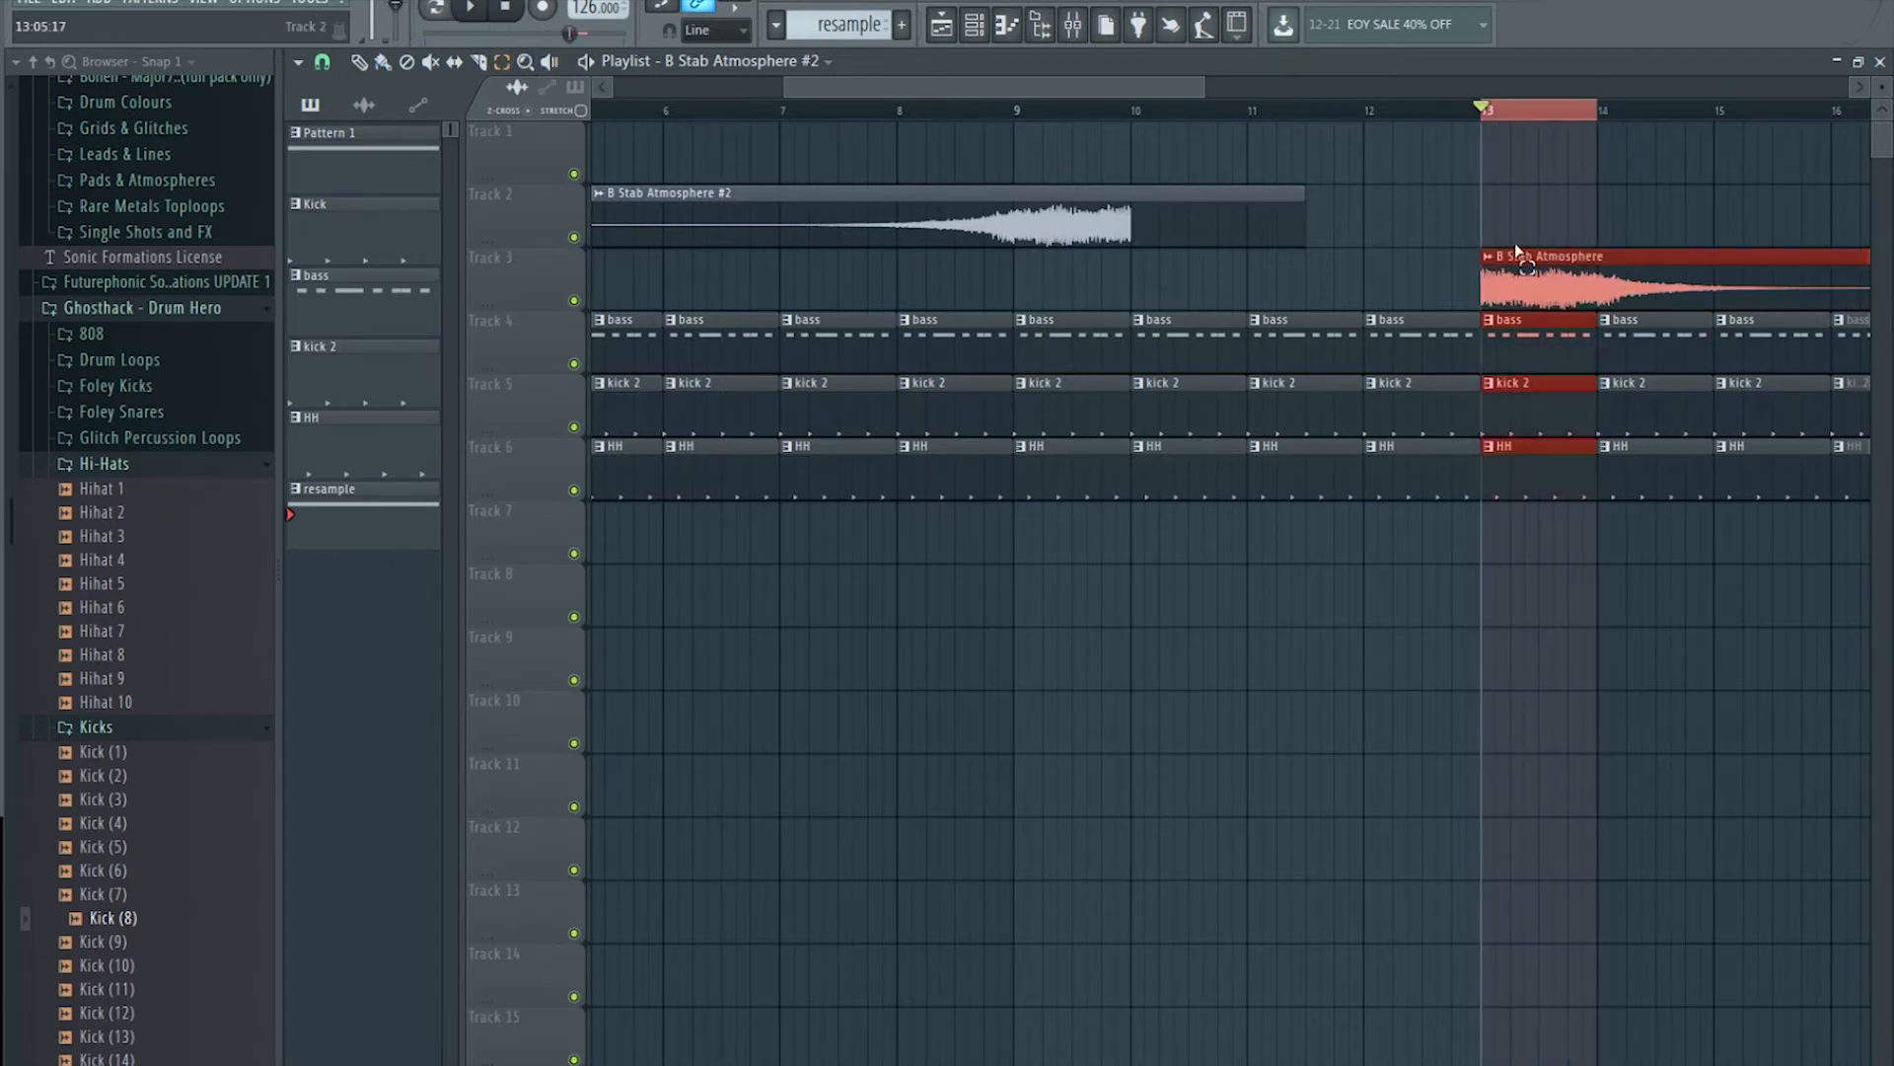
left_click(955, 117)
left_click(383, 61)
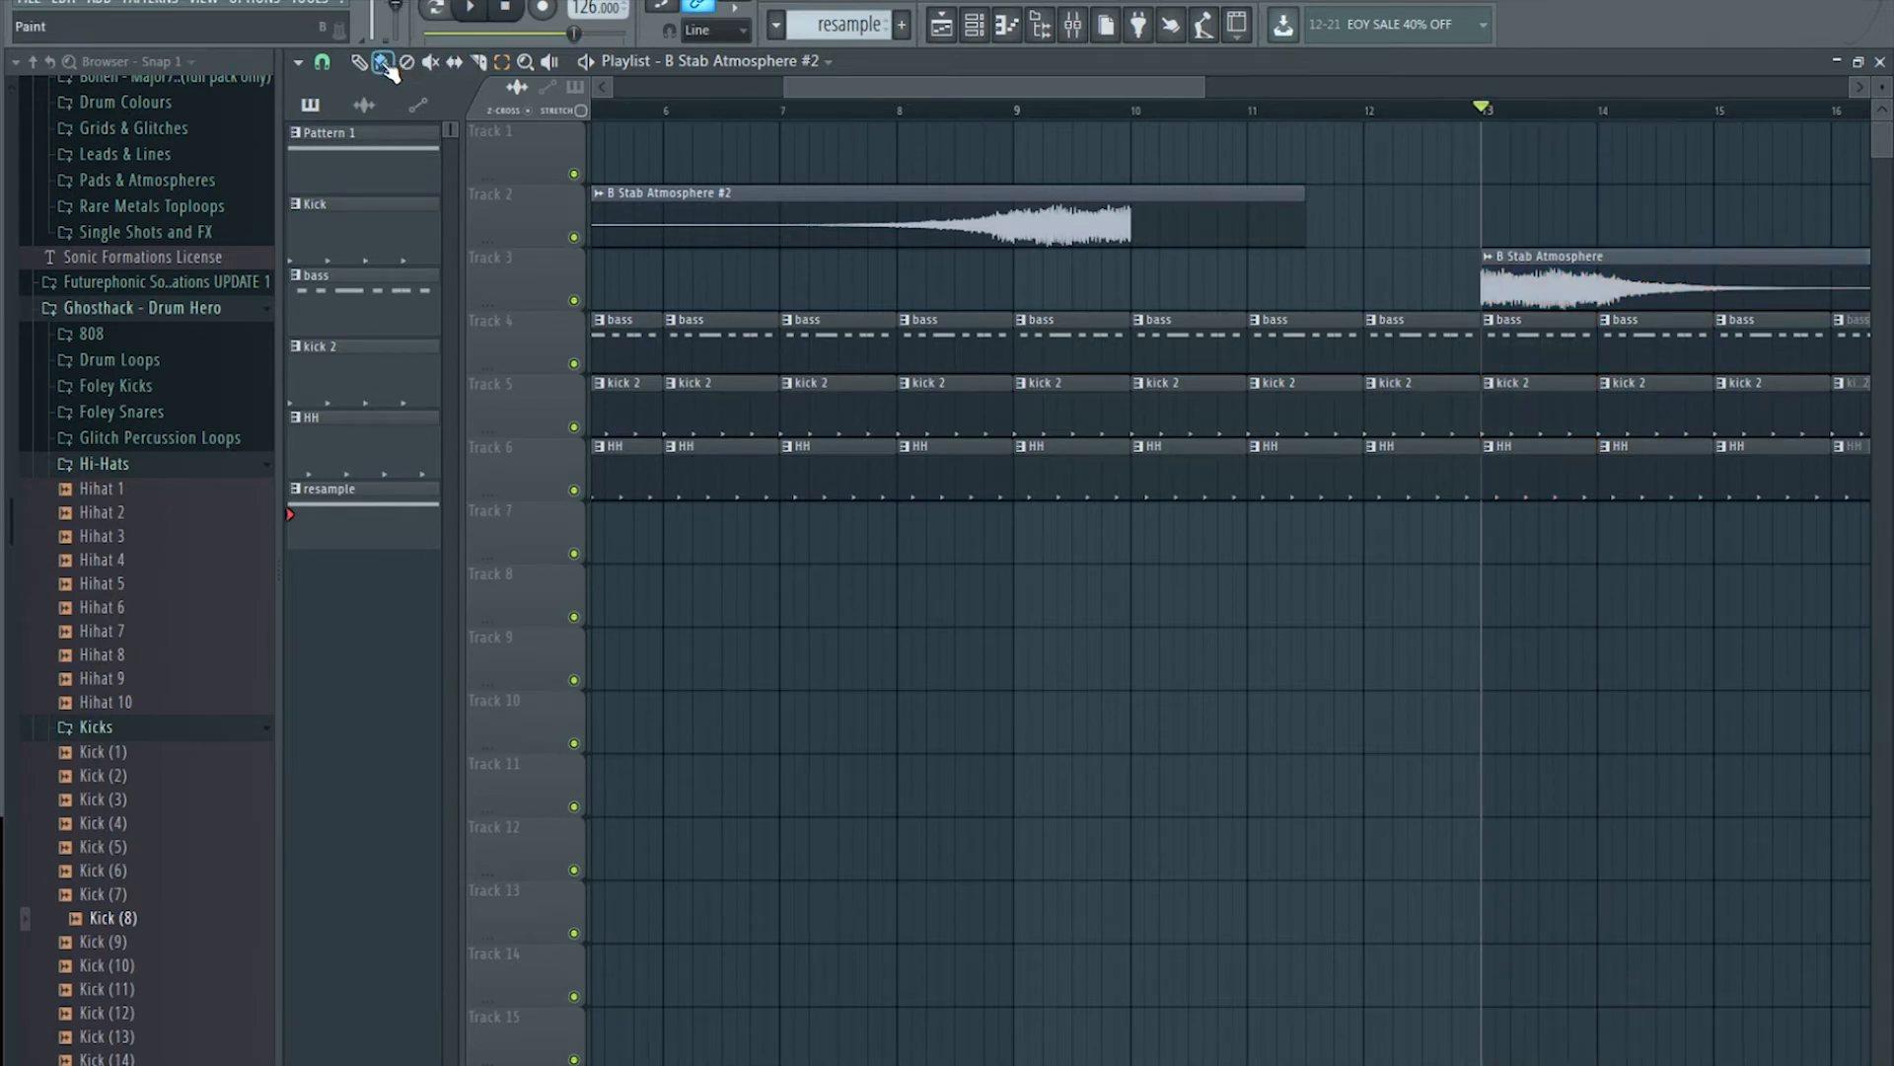
left_click(939, 113)
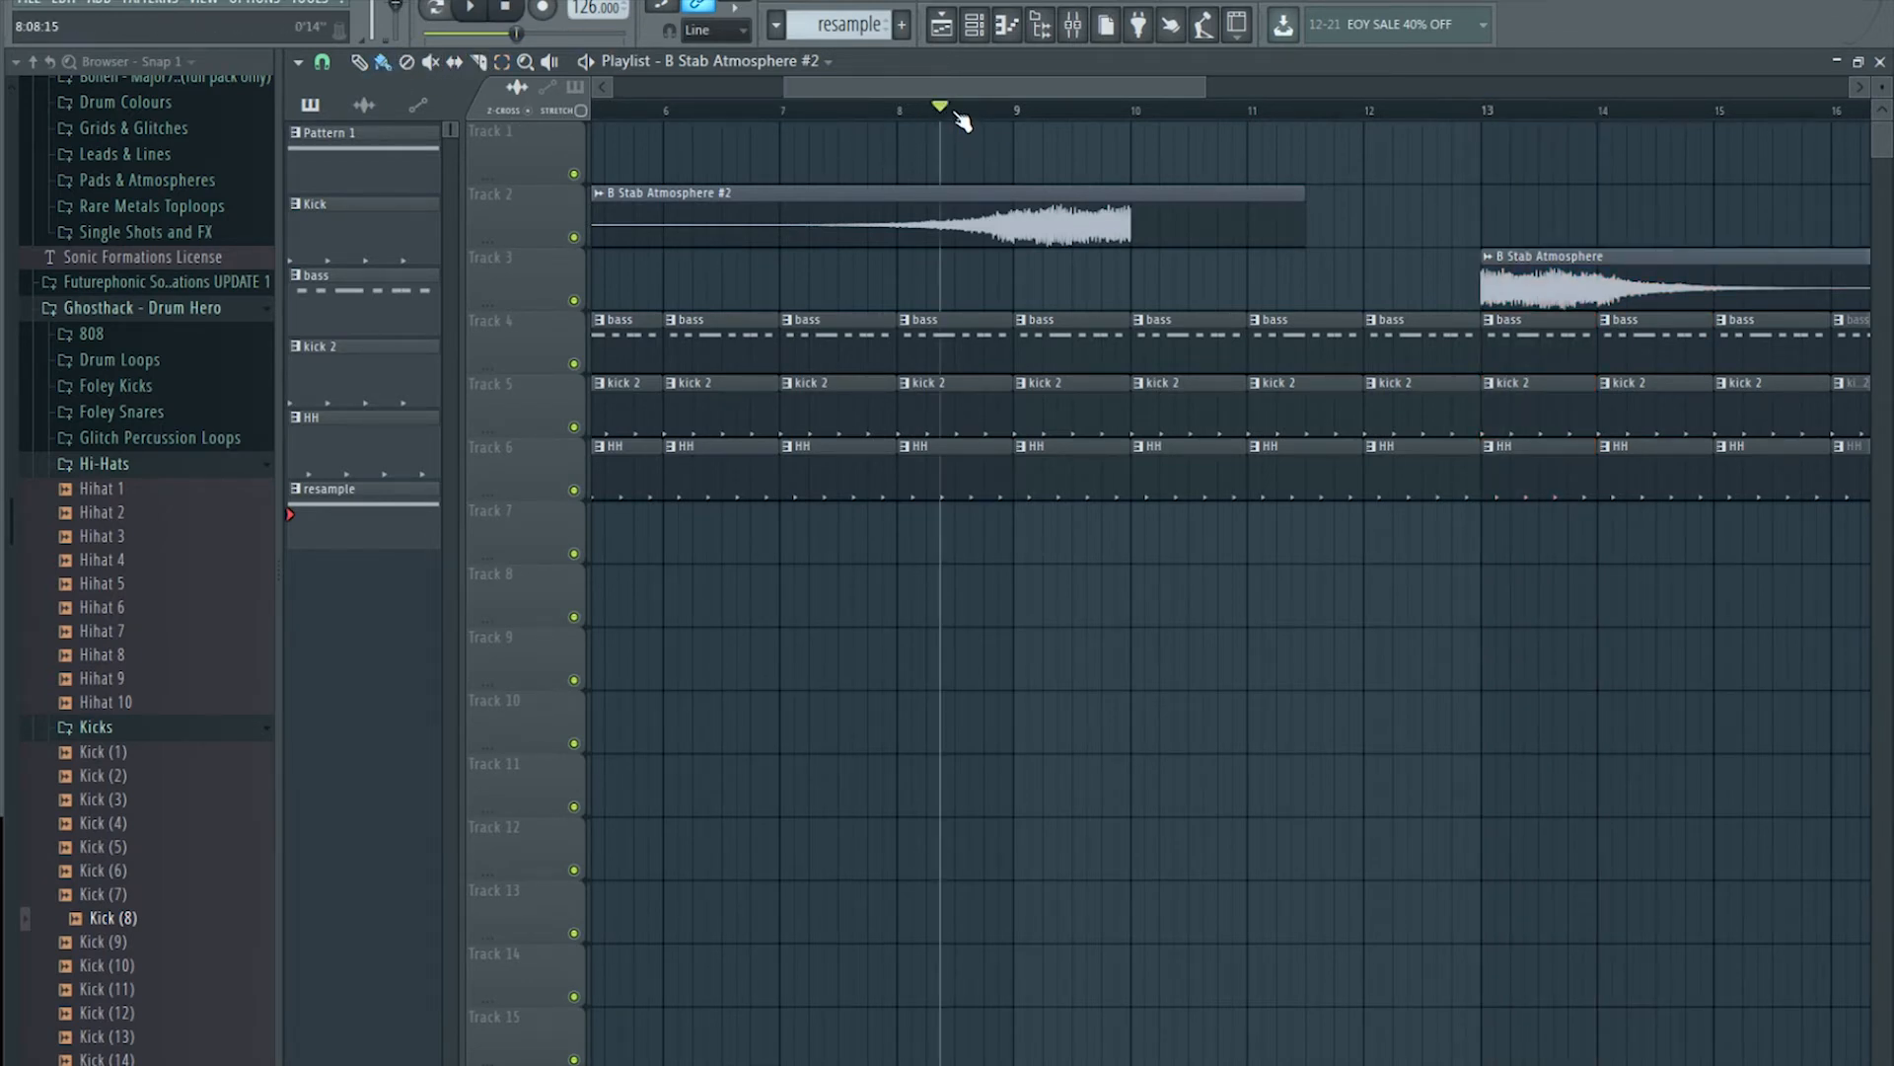
key("space")
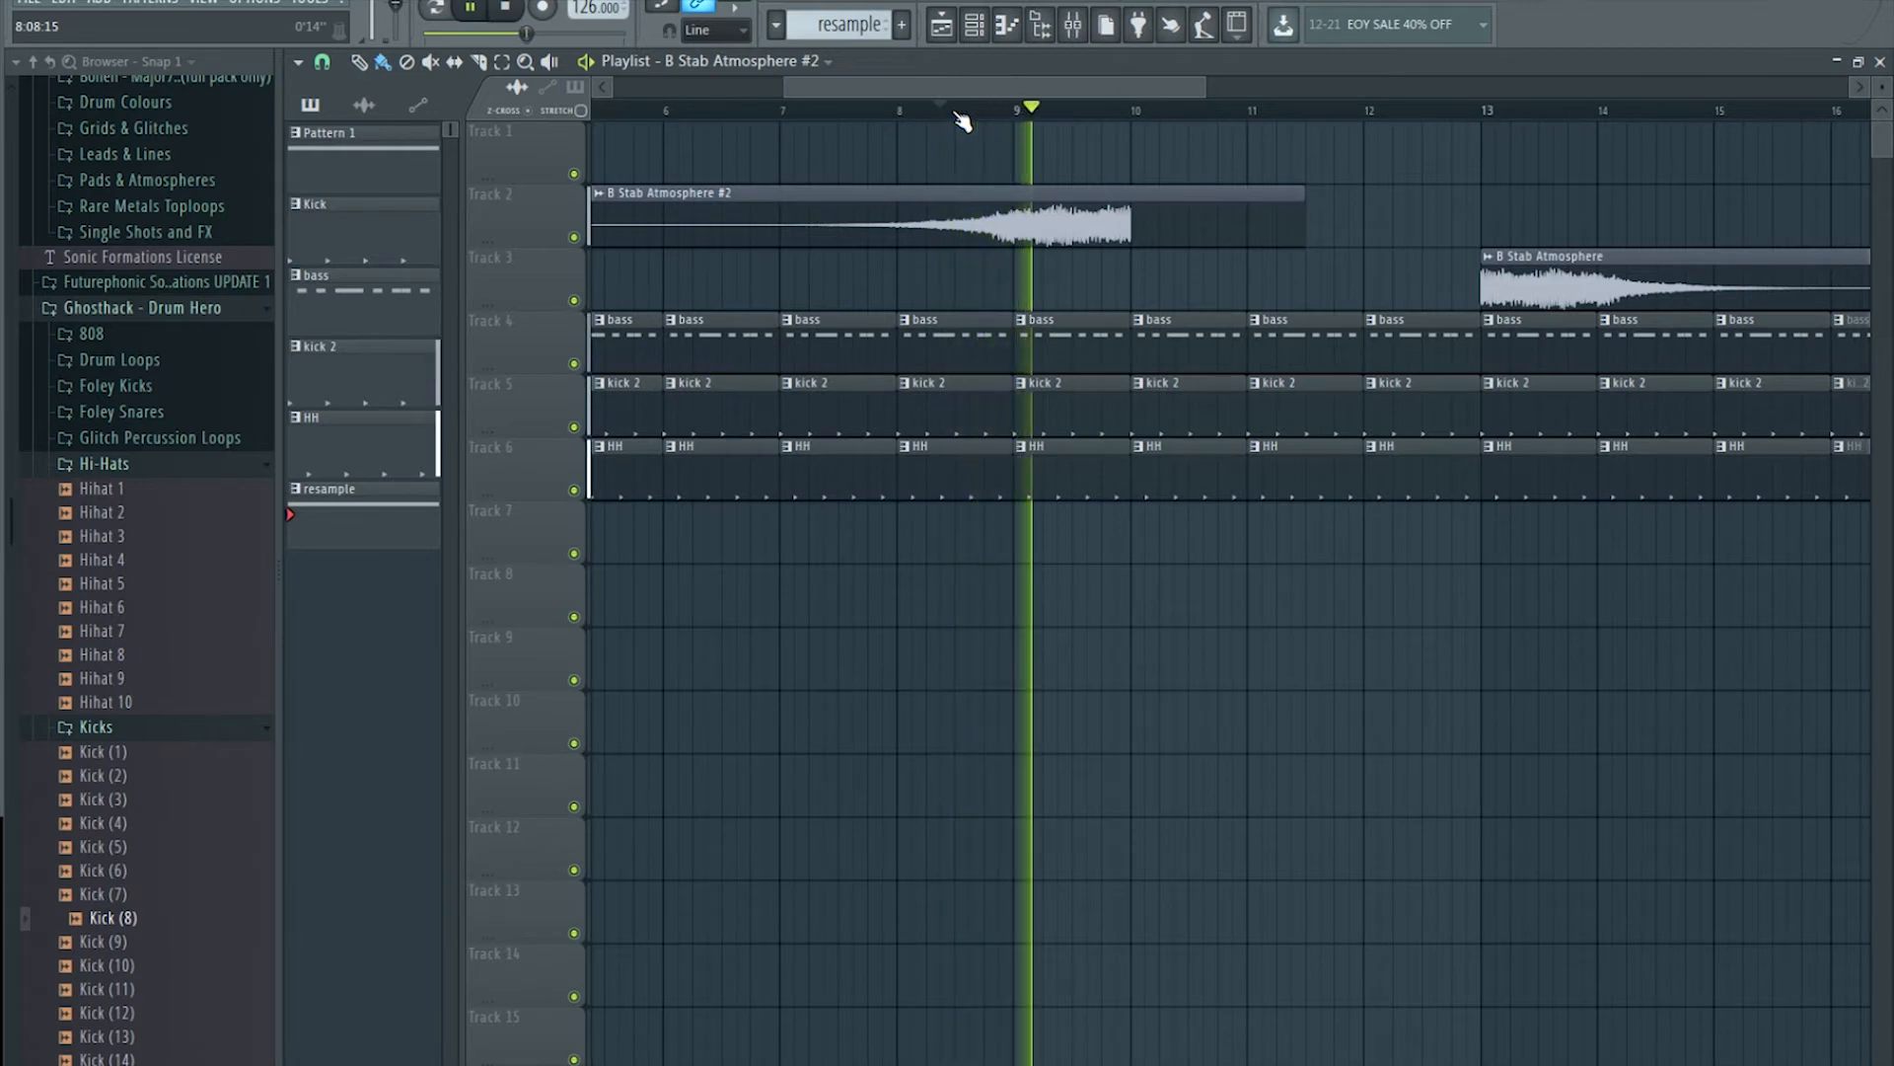
key("space")
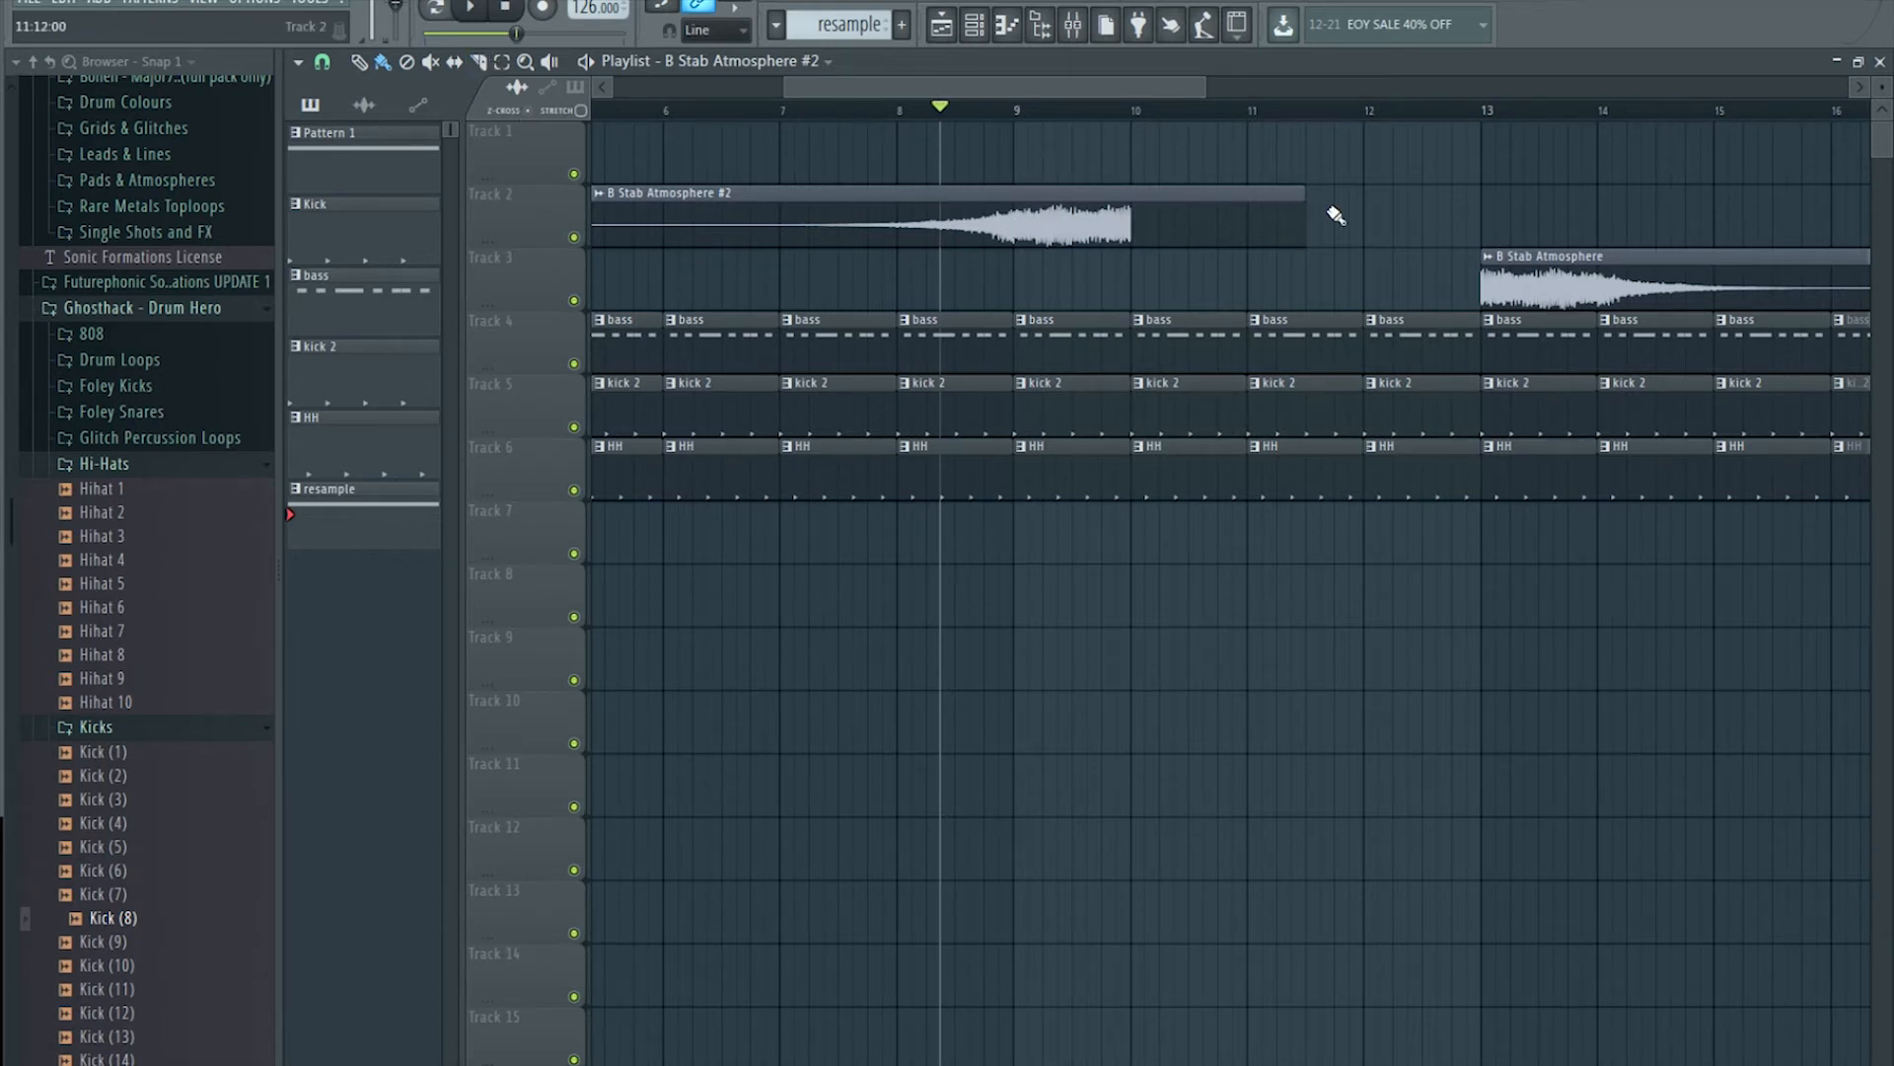
Step: Shorten the reversed #2 clip and move it to bar 1 so it spans bars 1–5
left_click_drag(1320, 205, 1016, 264)
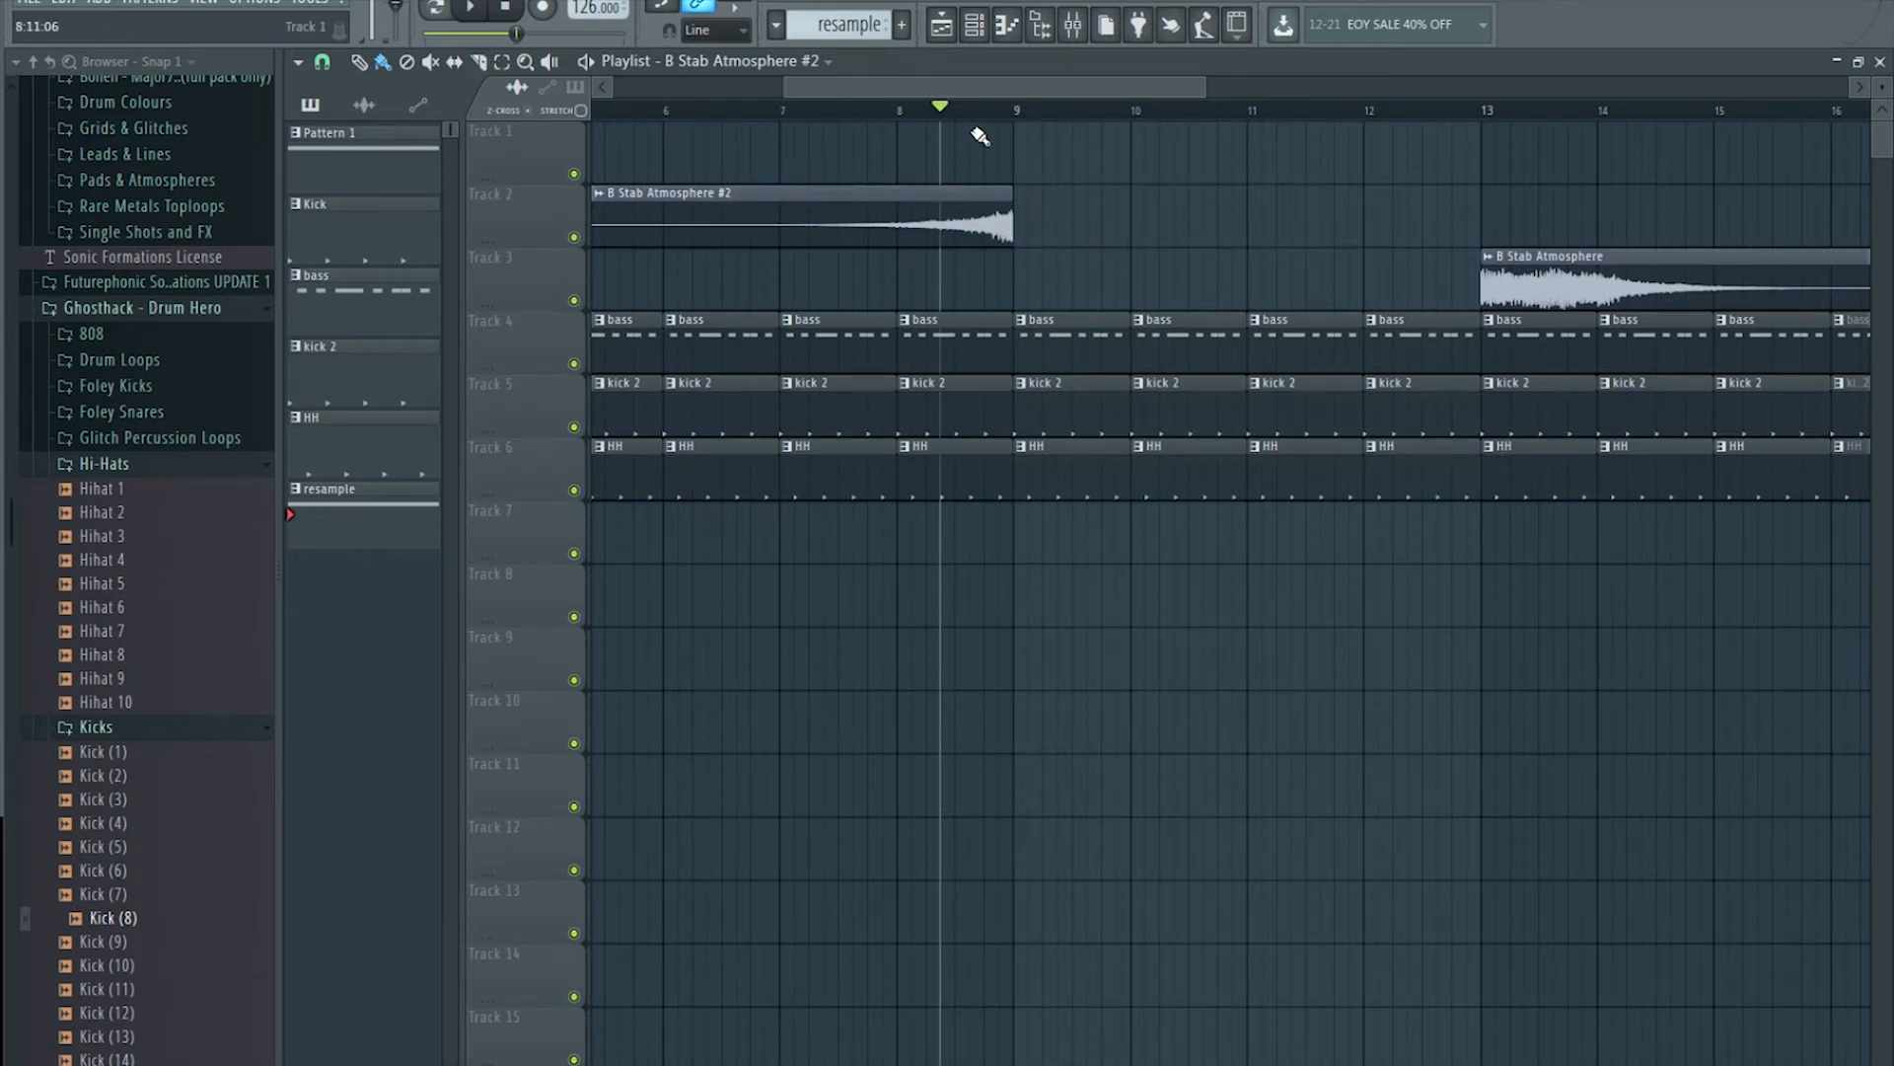
scroll(989, 121, "down", 3)
scroll(990, 120, "down", 2)
left_click_drag(921, 211, 761, 212)
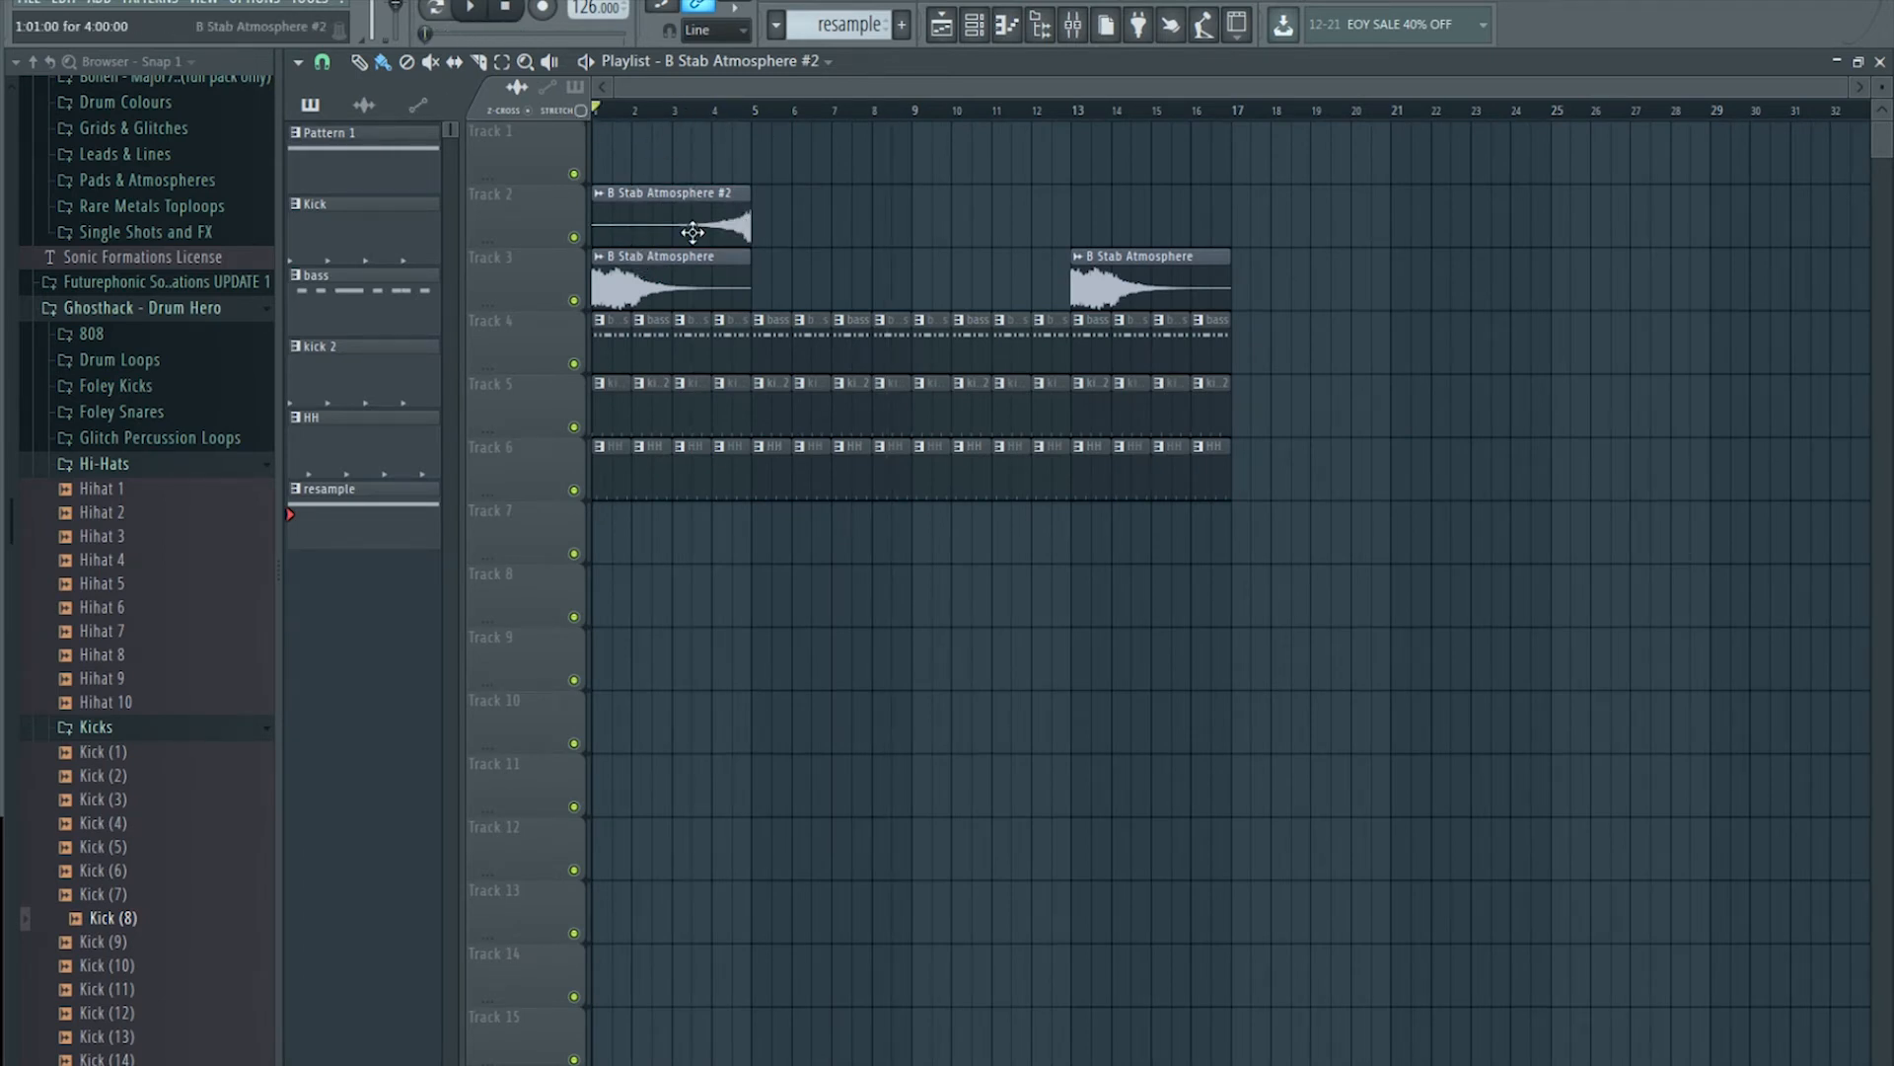
Step: Route B Stab Atmosphere #2 to mixer insert 17 with Ctrl+L and lower its fader to -6.3
double_click(732, 197)
left_click(979, 225)
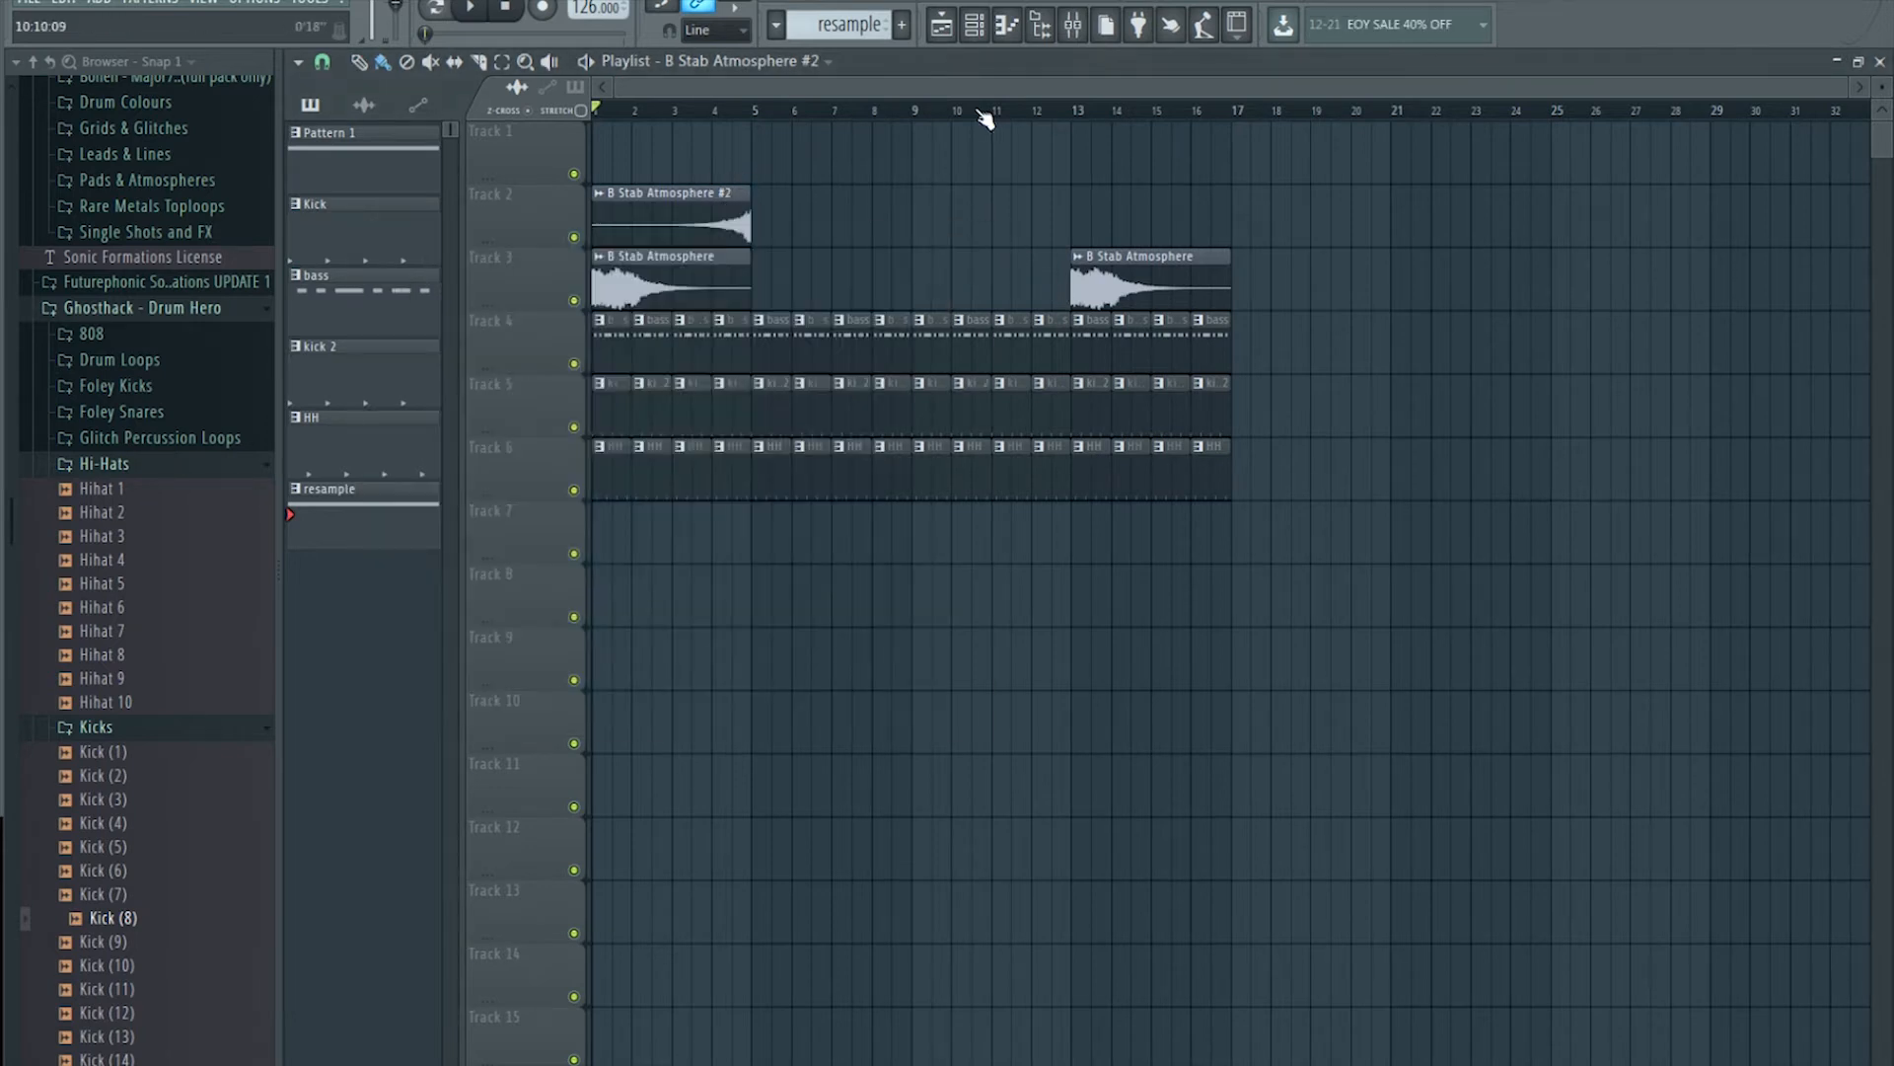
left_click(1073, 23)
left_click(1311, 254)
key("ctrl+l")
left_click_drag(1299, 560, 1298, 622)
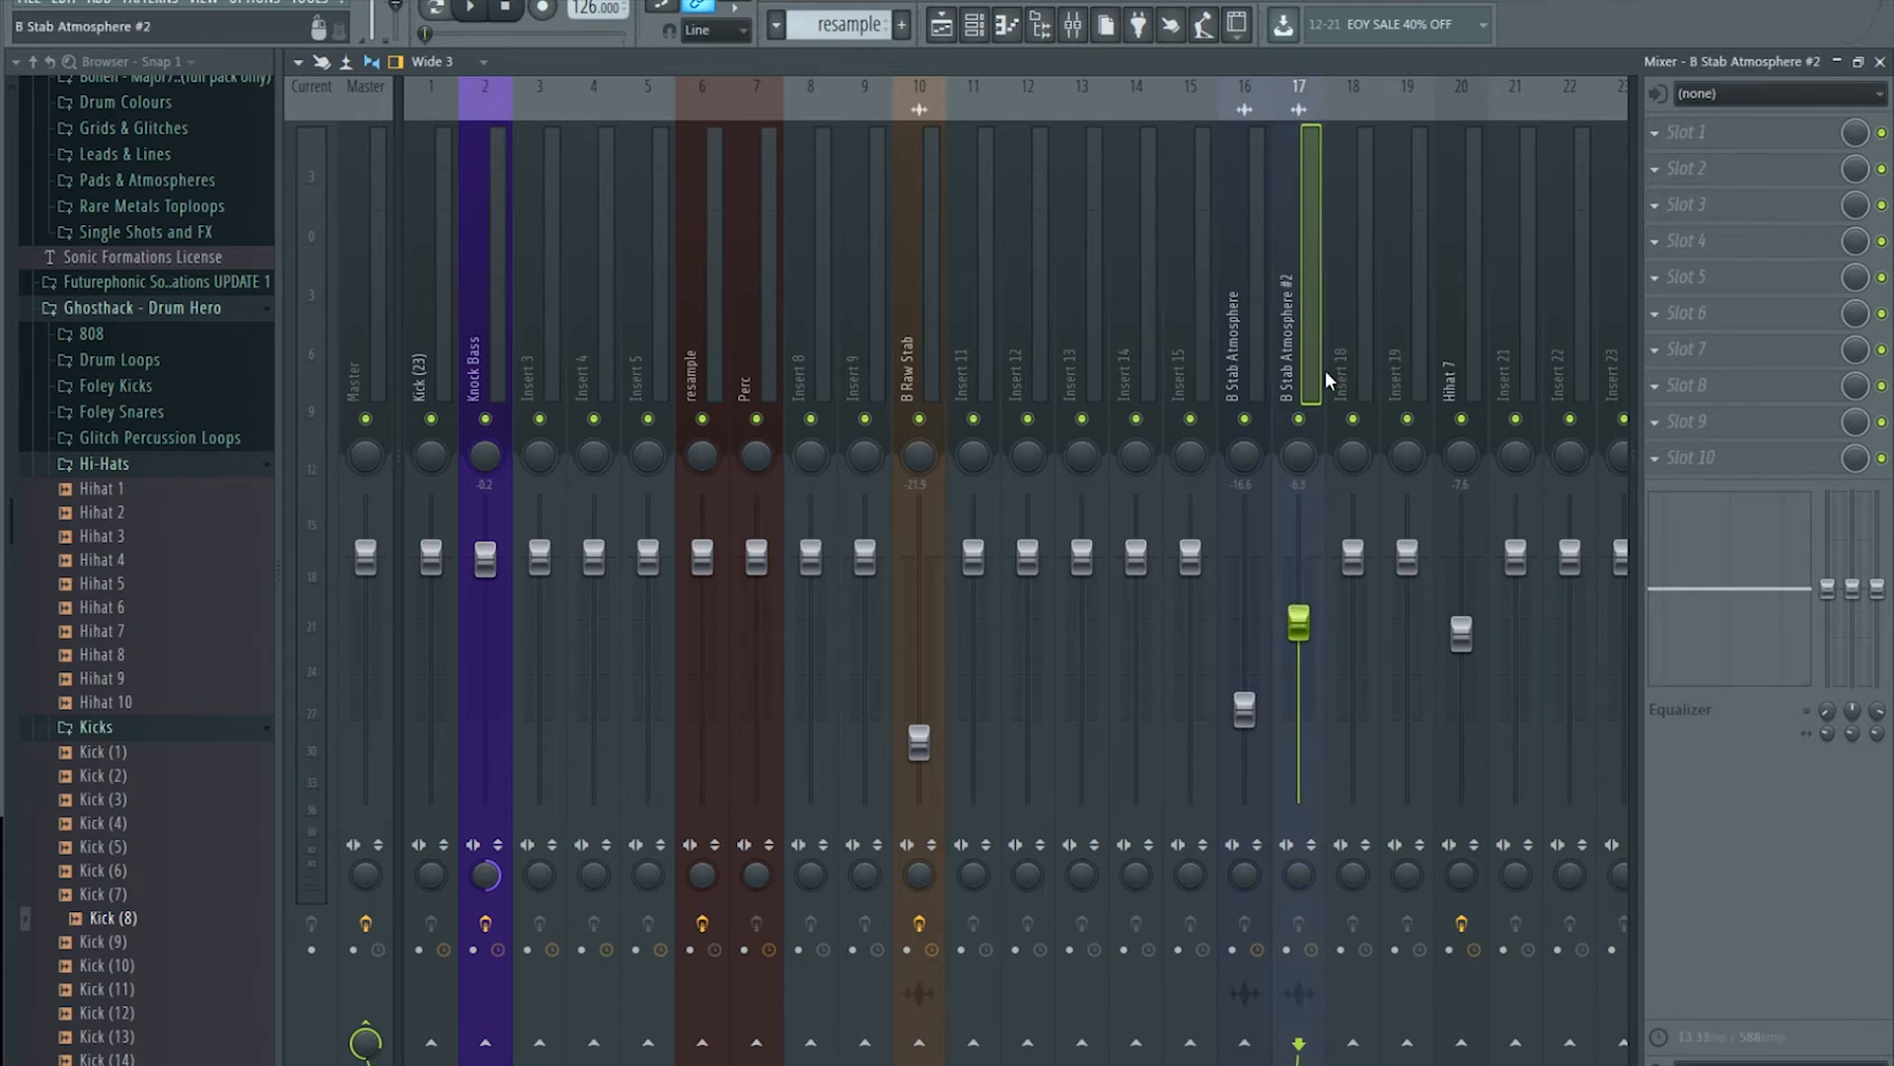
Step: Load the OrilRiver reverb into insert 17's first effect slot
left_click(1254, 318)
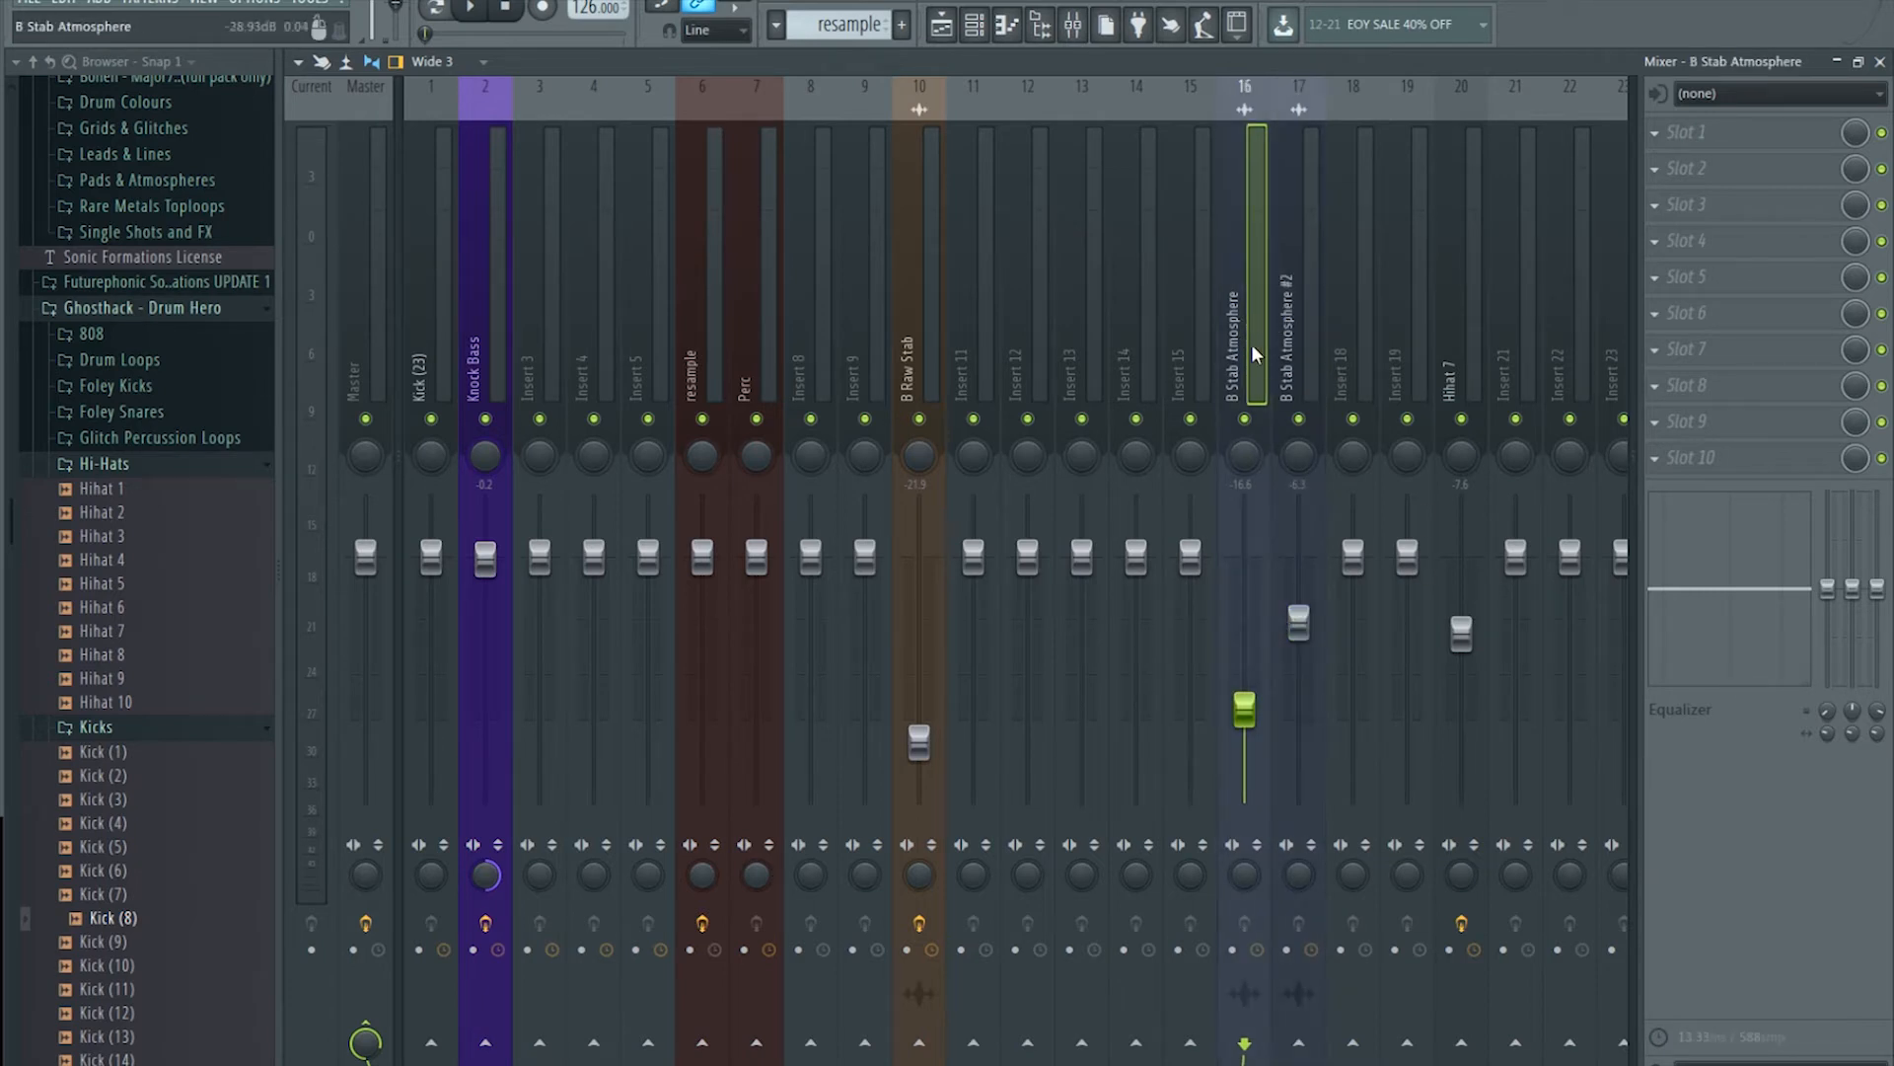
left_click(1302, 308)
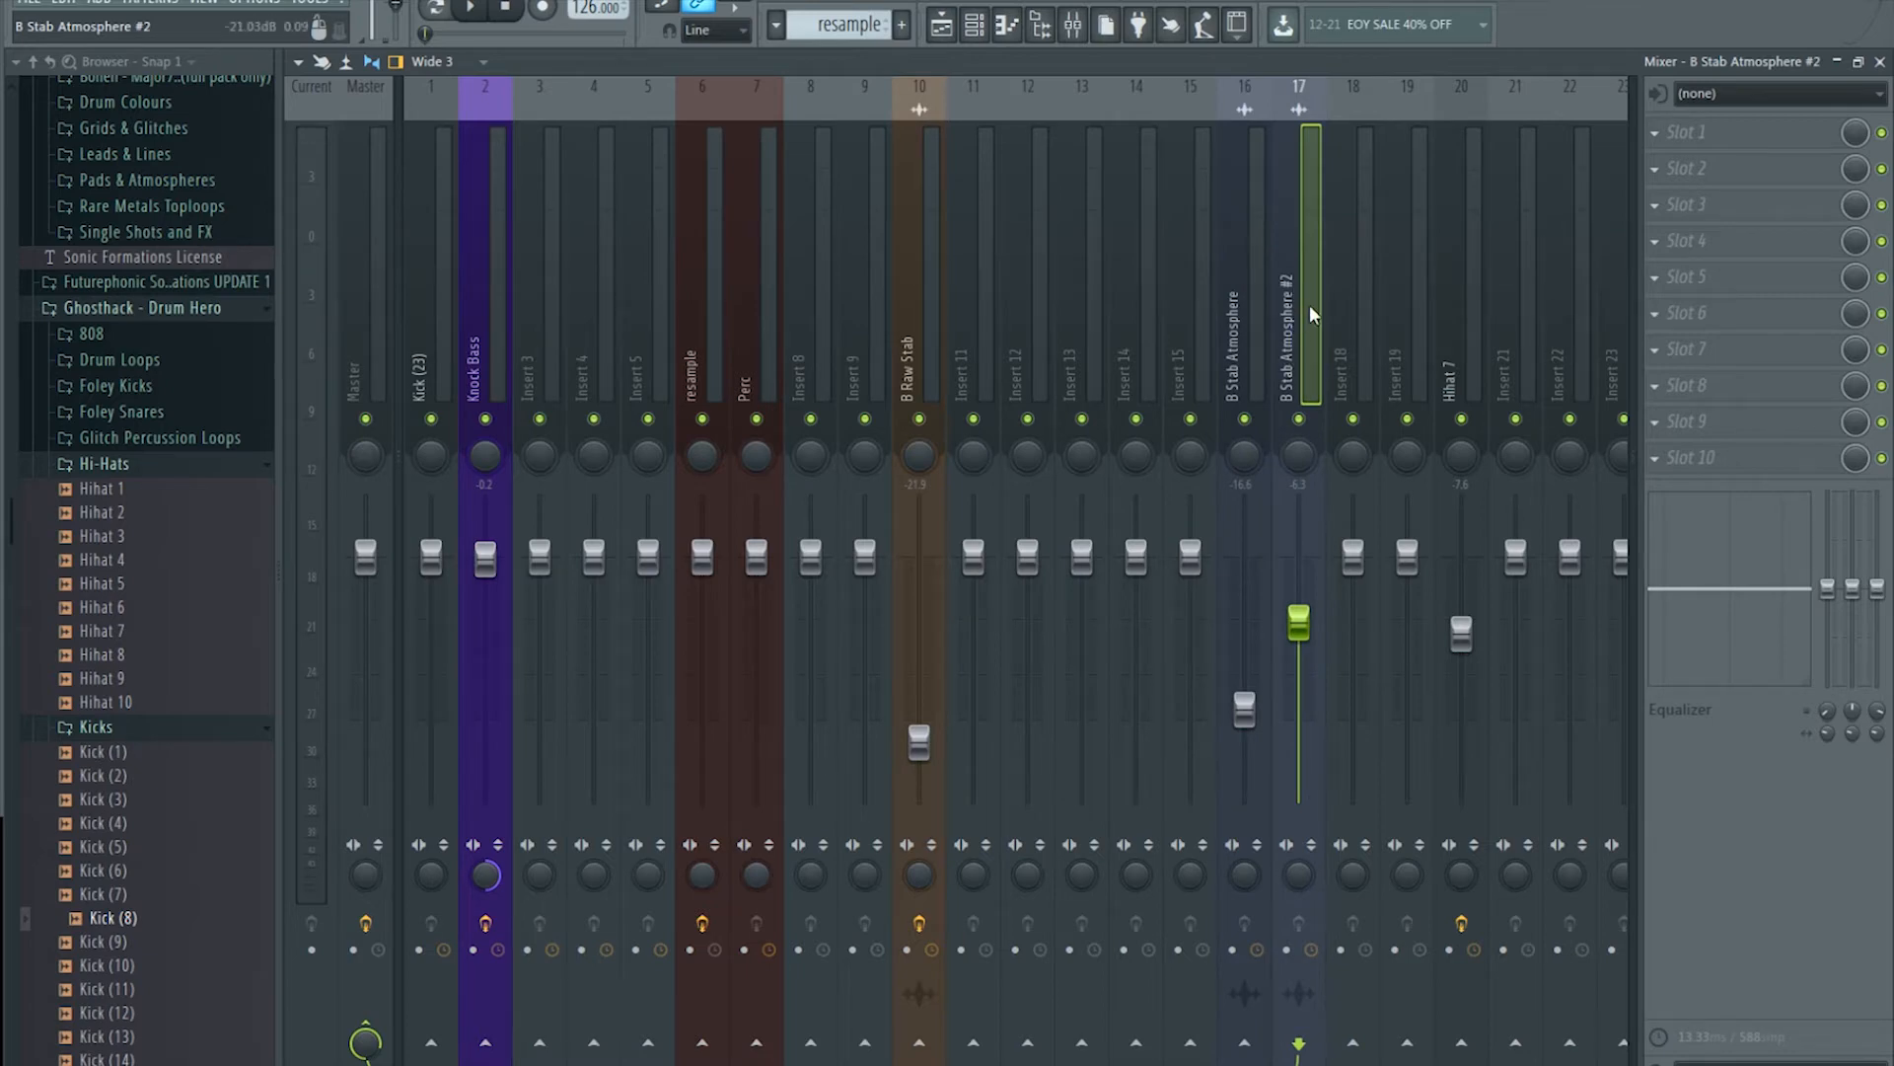
left_click(1657, 133)
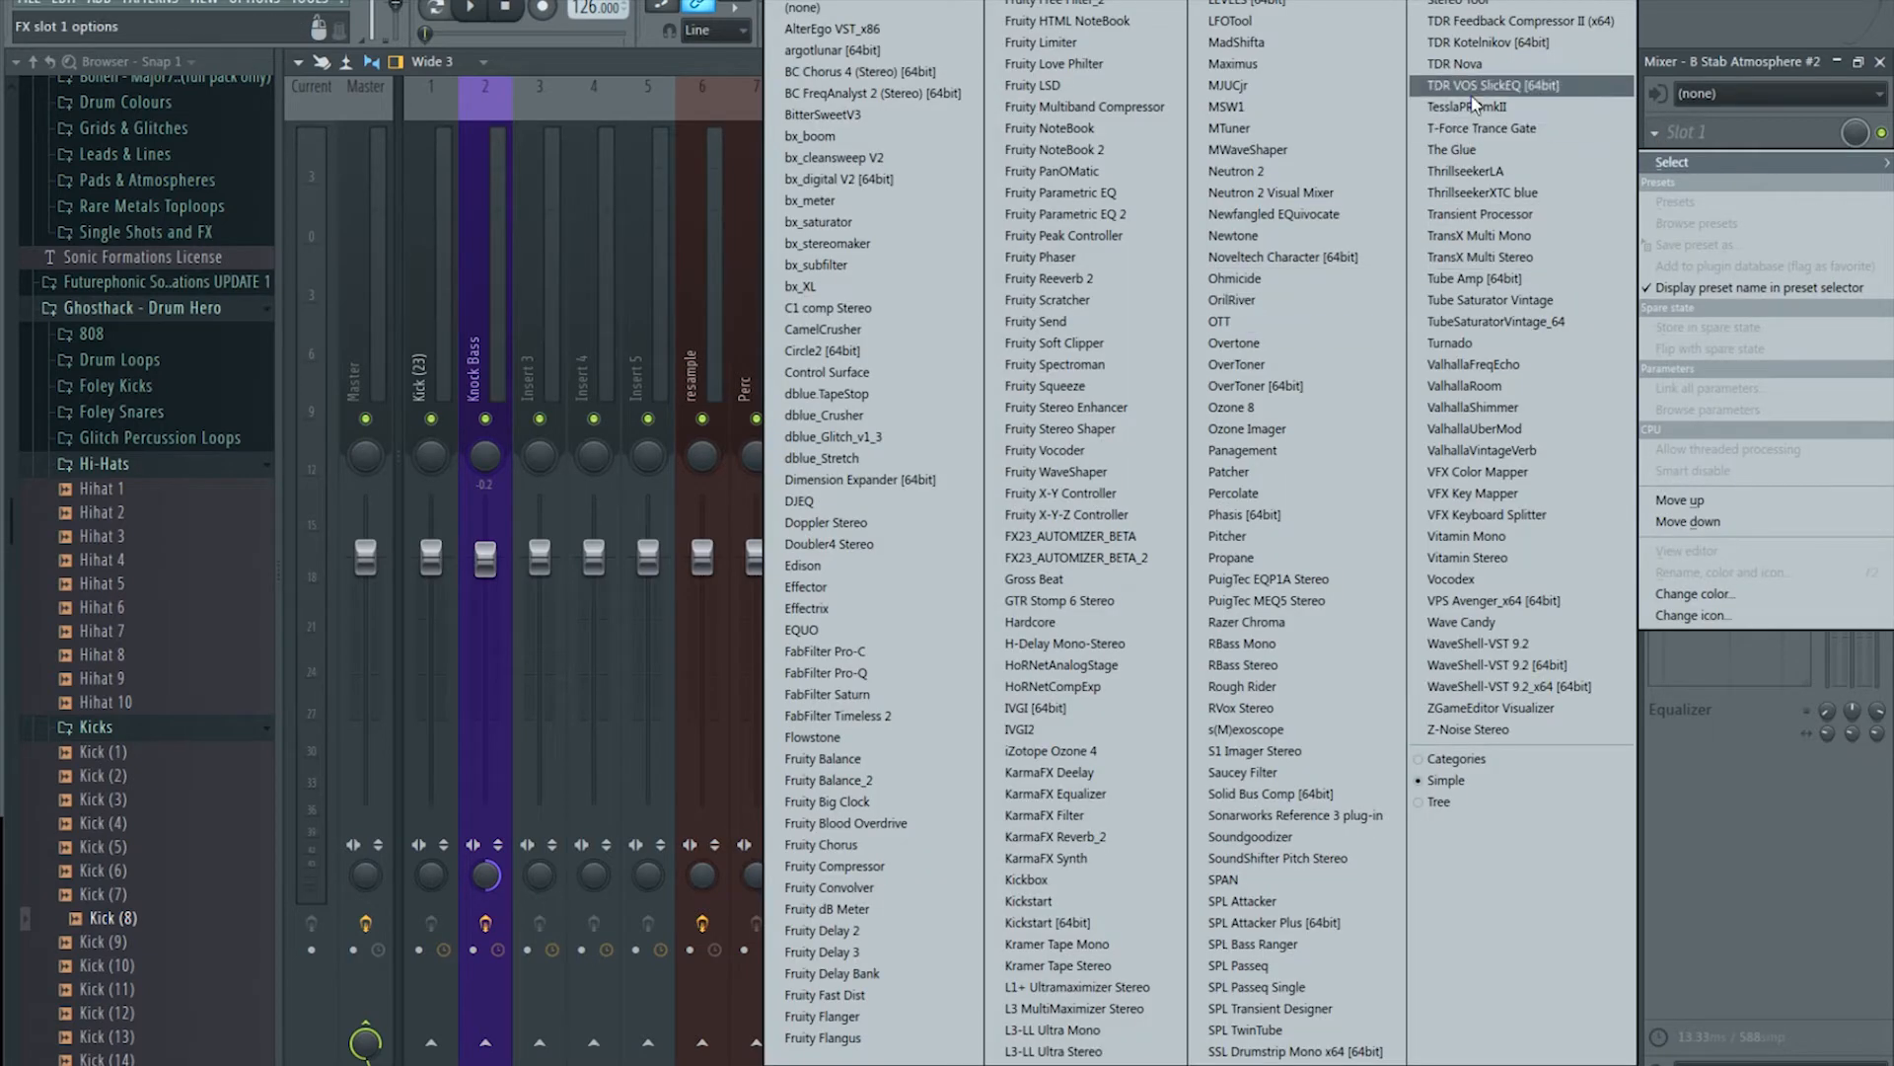
left_click(1347, 298)
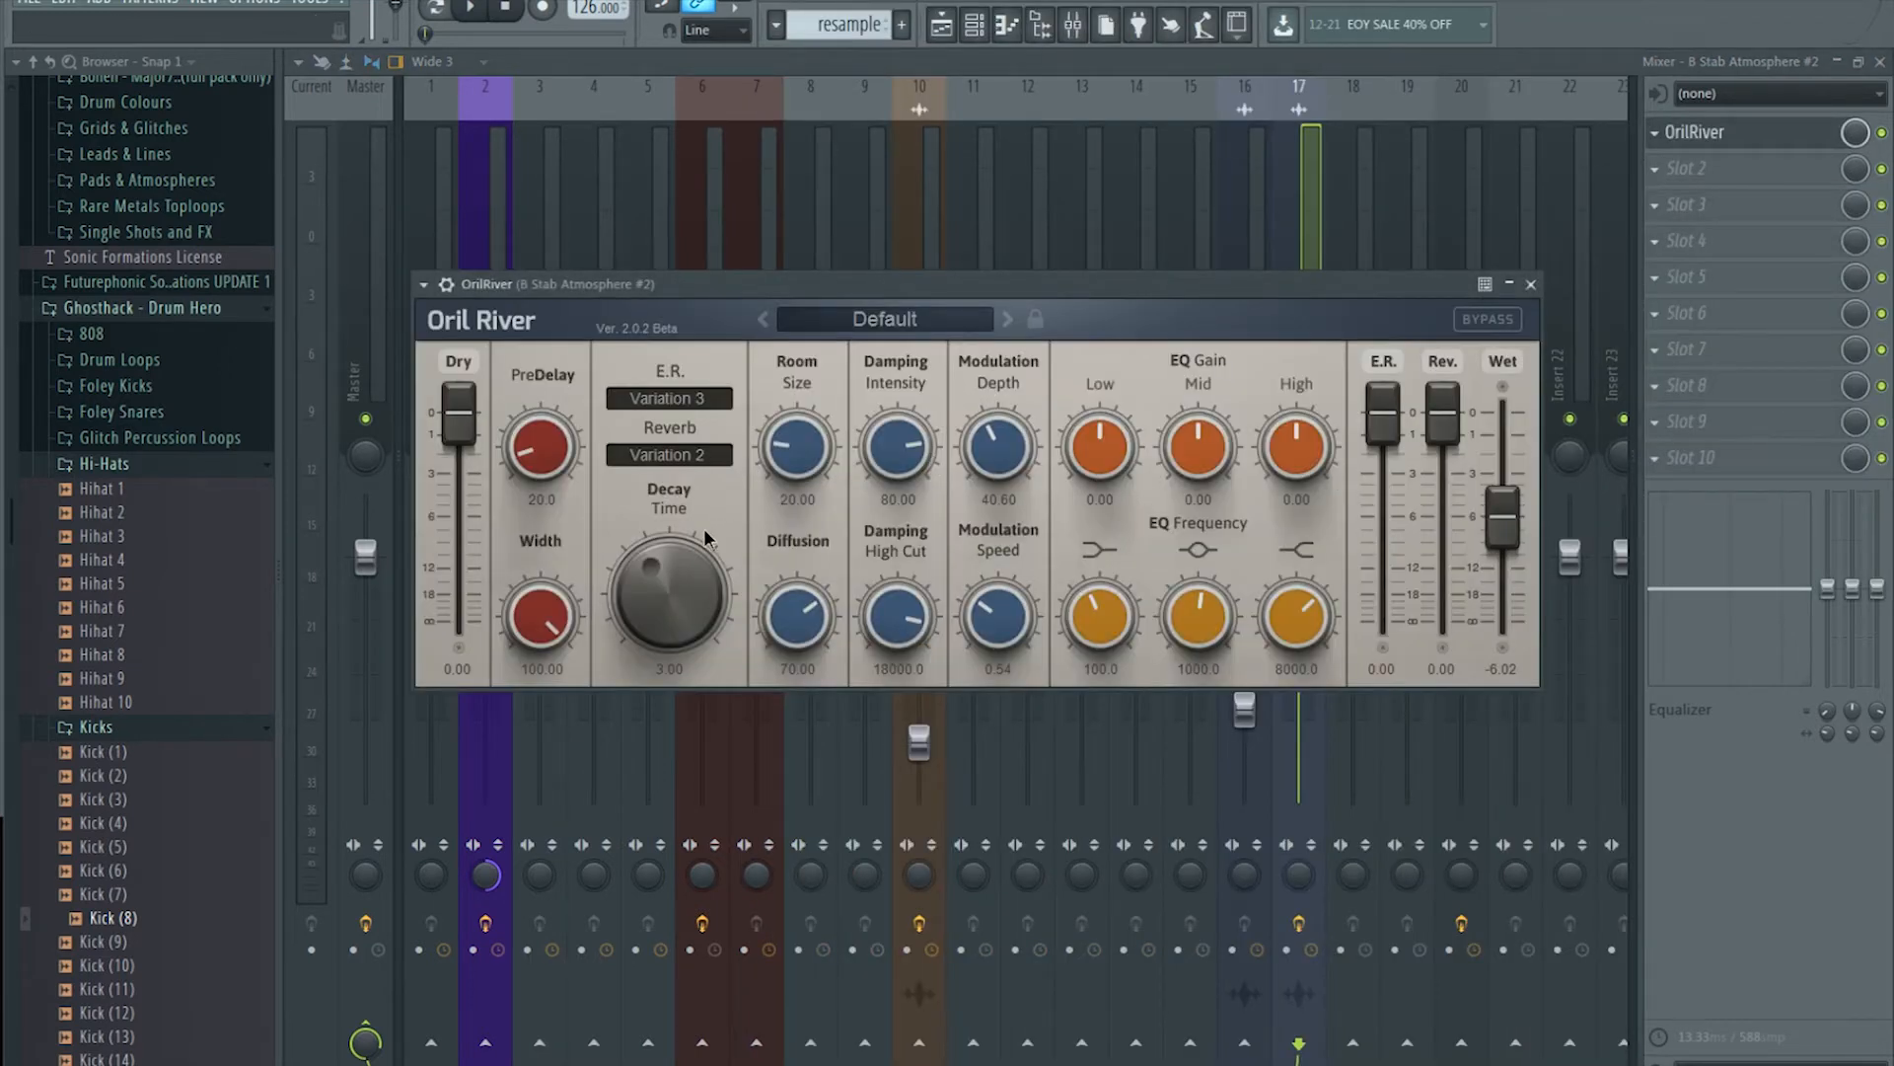
Step: Listen to the arrangement from bar 3 with the reverb applied
left_click(945, 30)
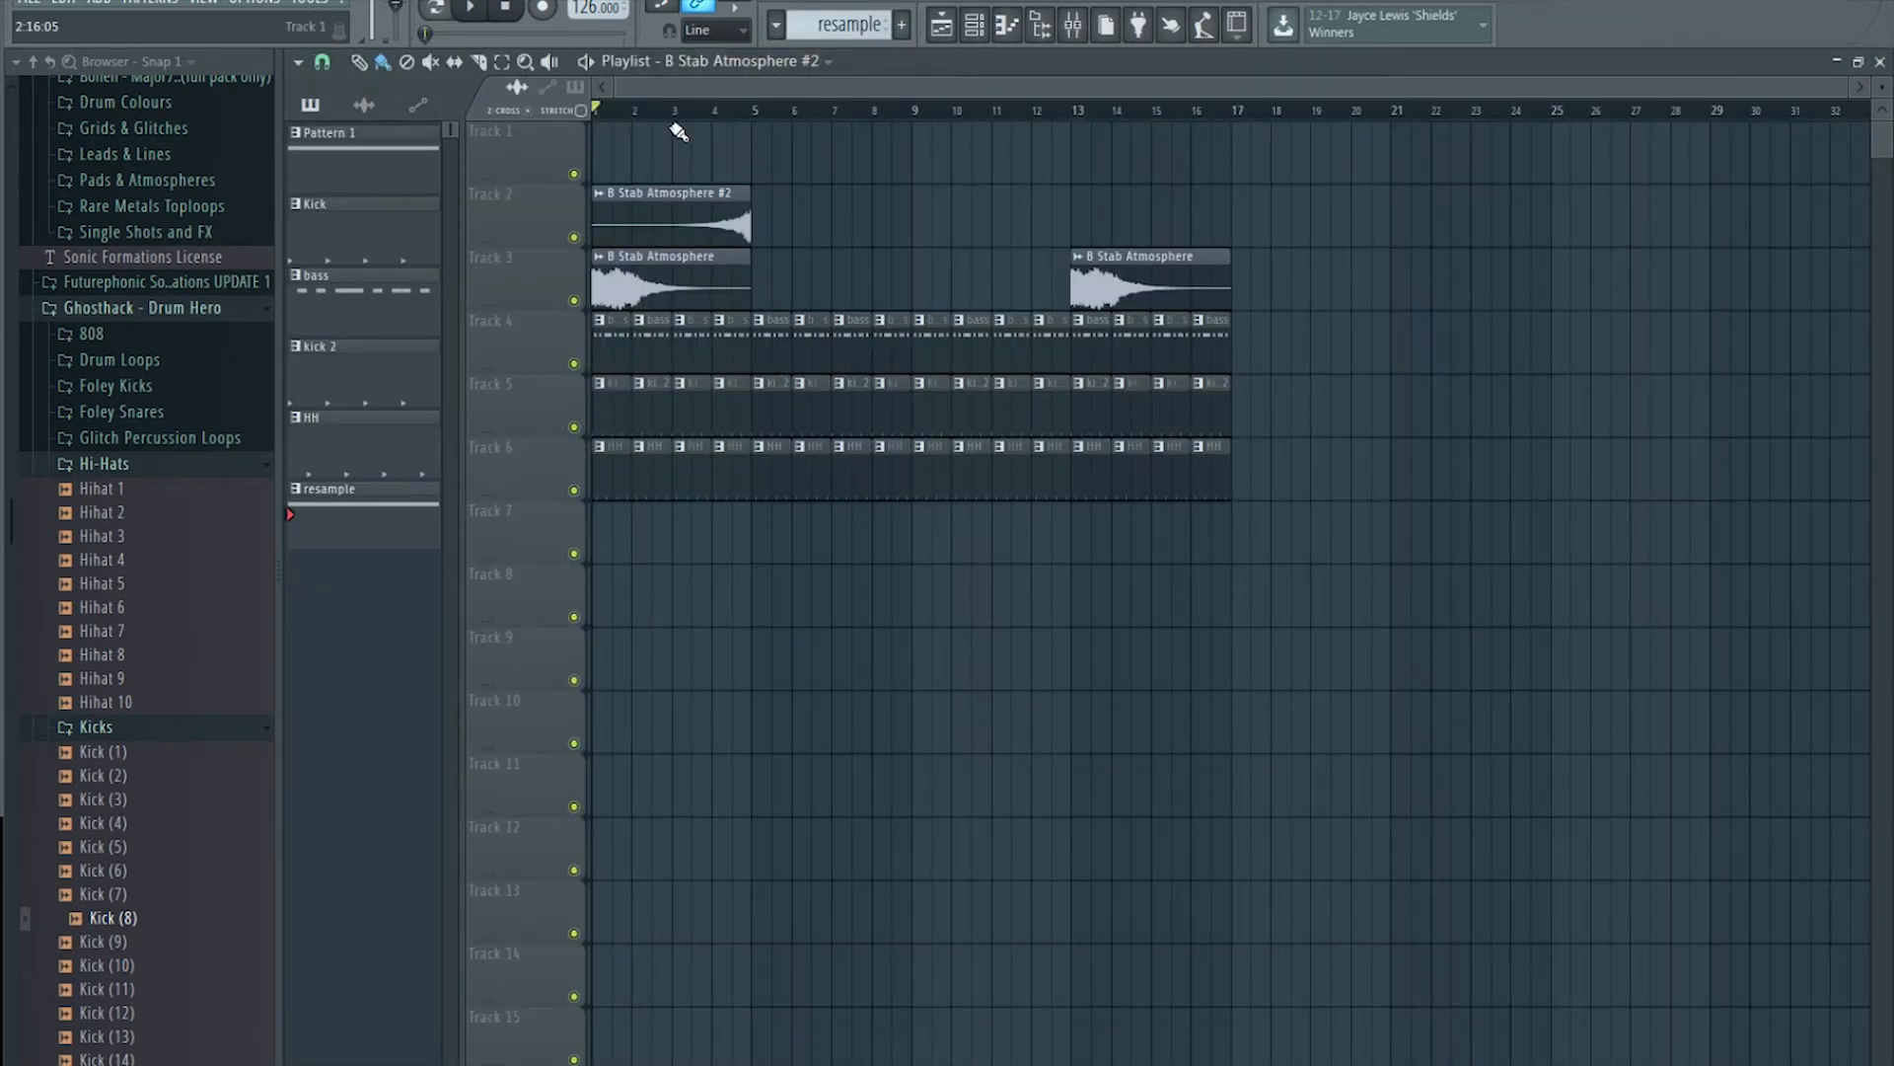
left_click(677, 111)
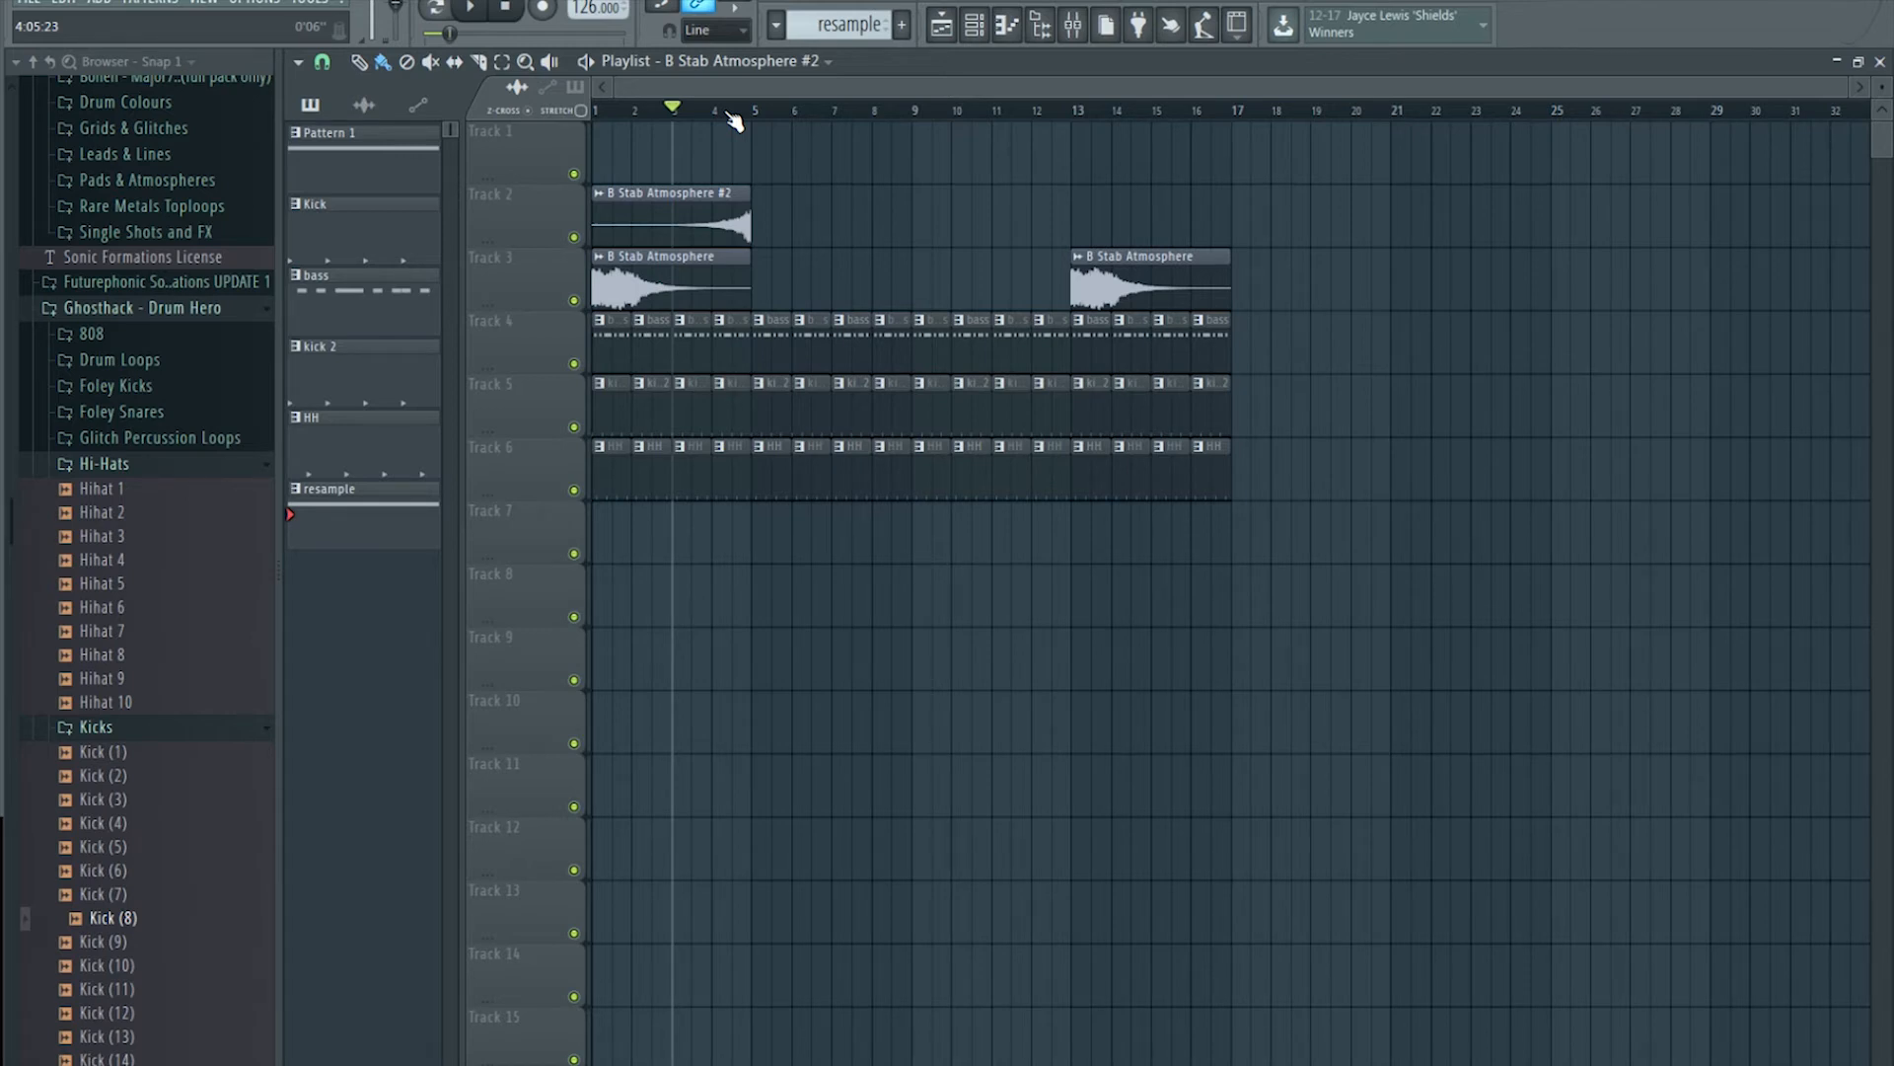
scroll(740, 116, "up", 5)
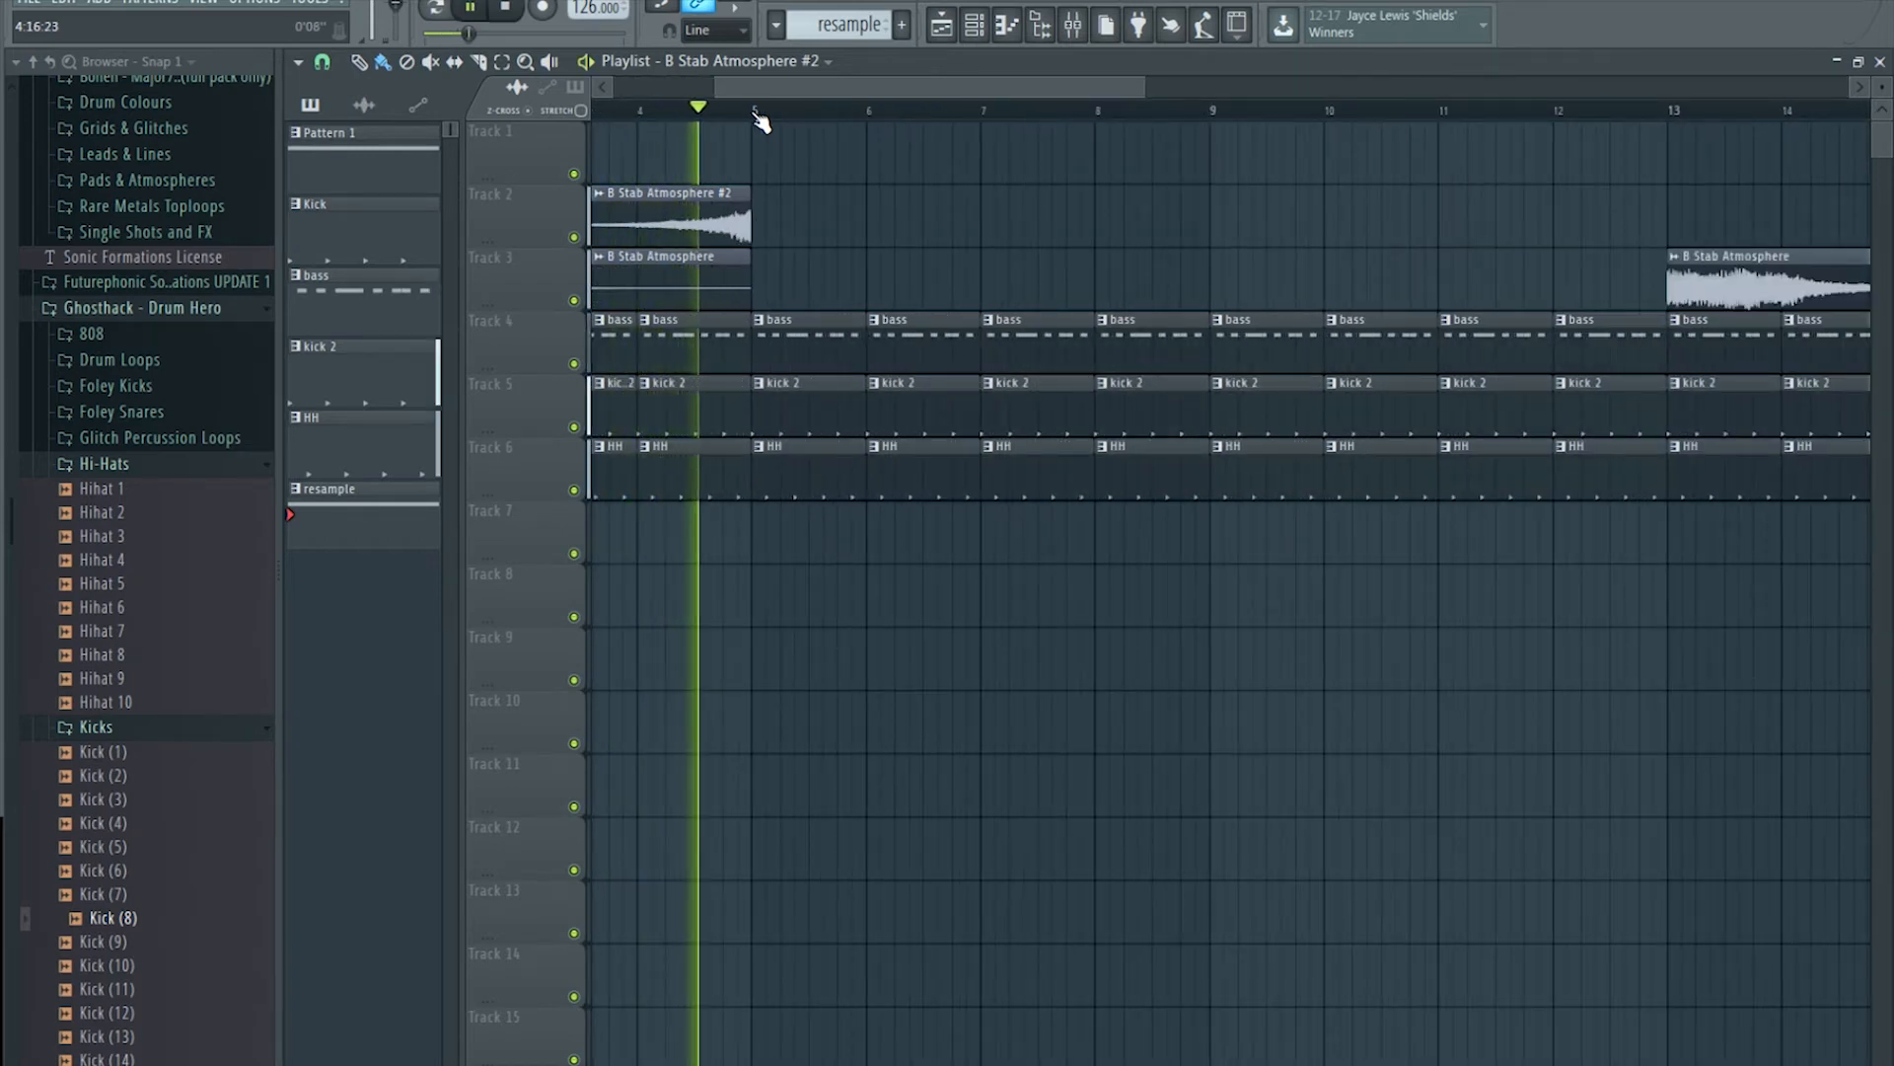
scroll(759, 117, "down", 2)
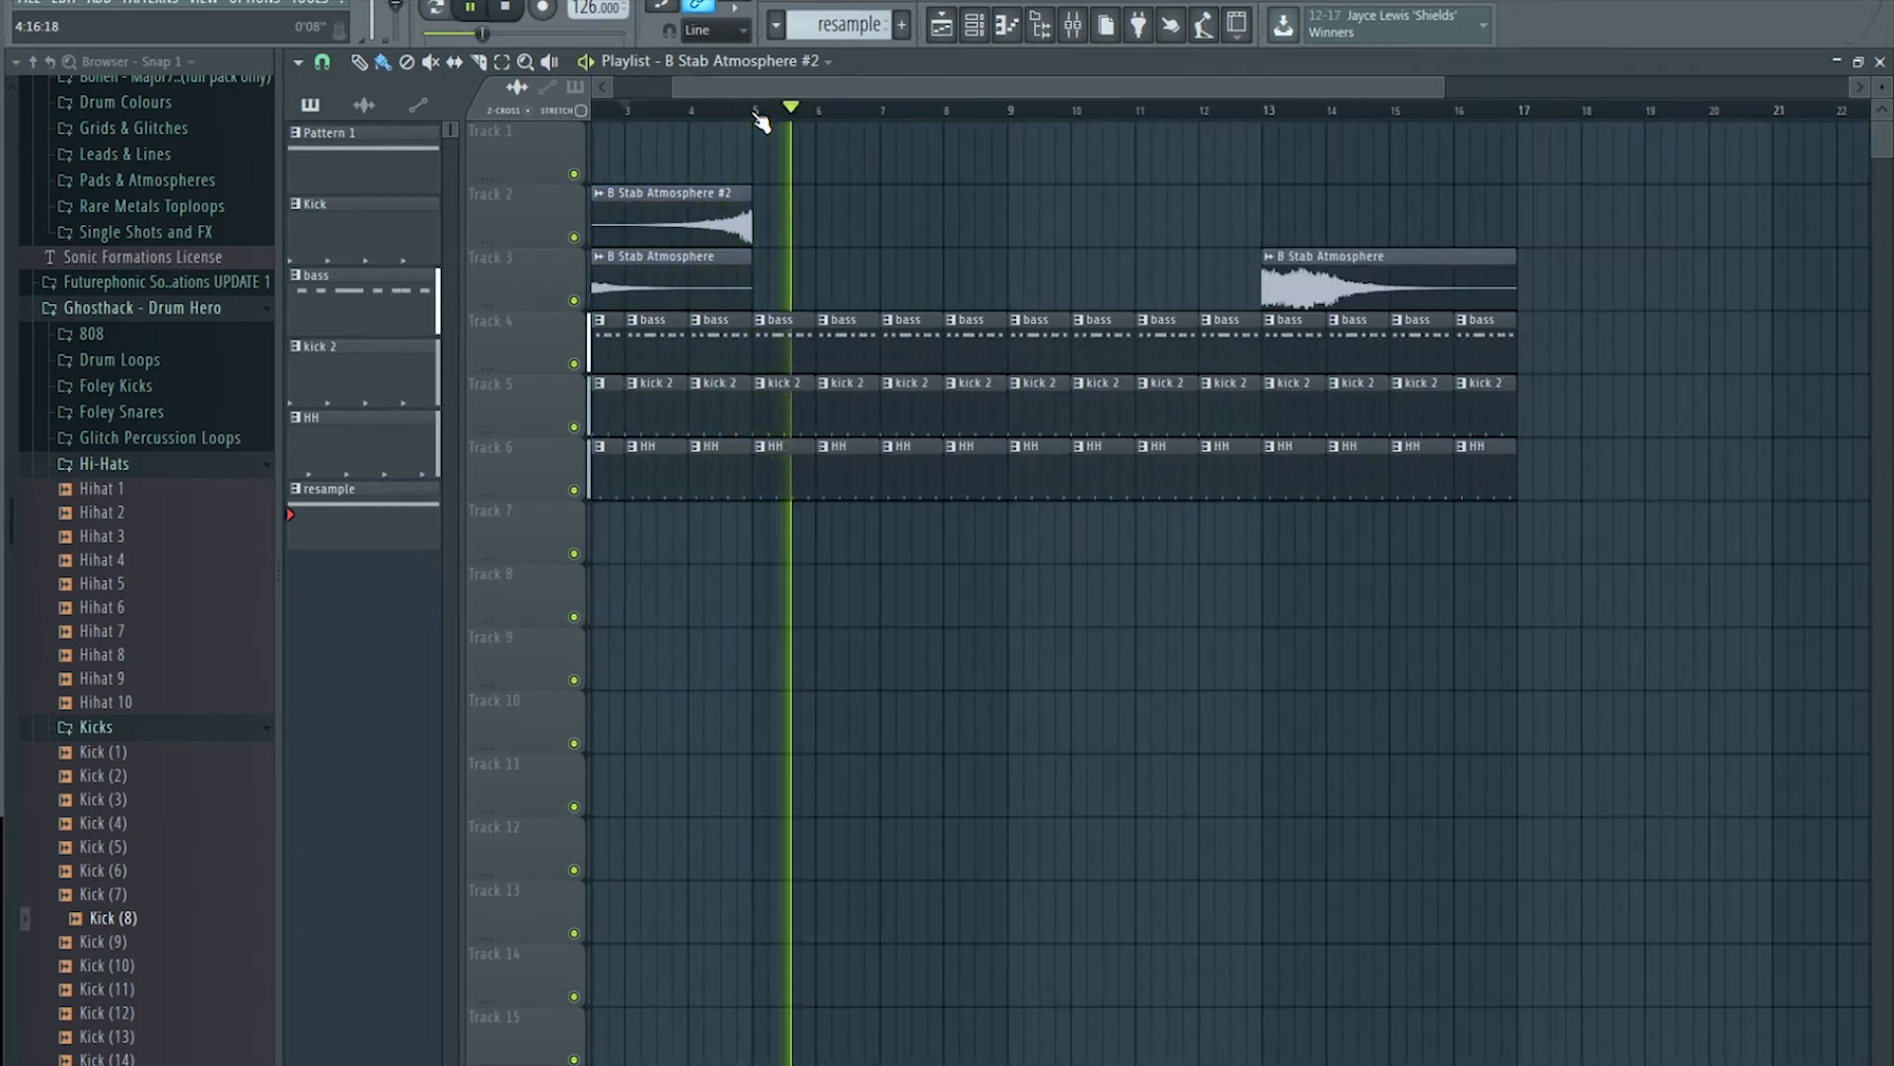
key("space")
Step: Set OrilRiver's decay time to 4.50 s and its wet level to -5.43 dB
left_click(1073, 26)
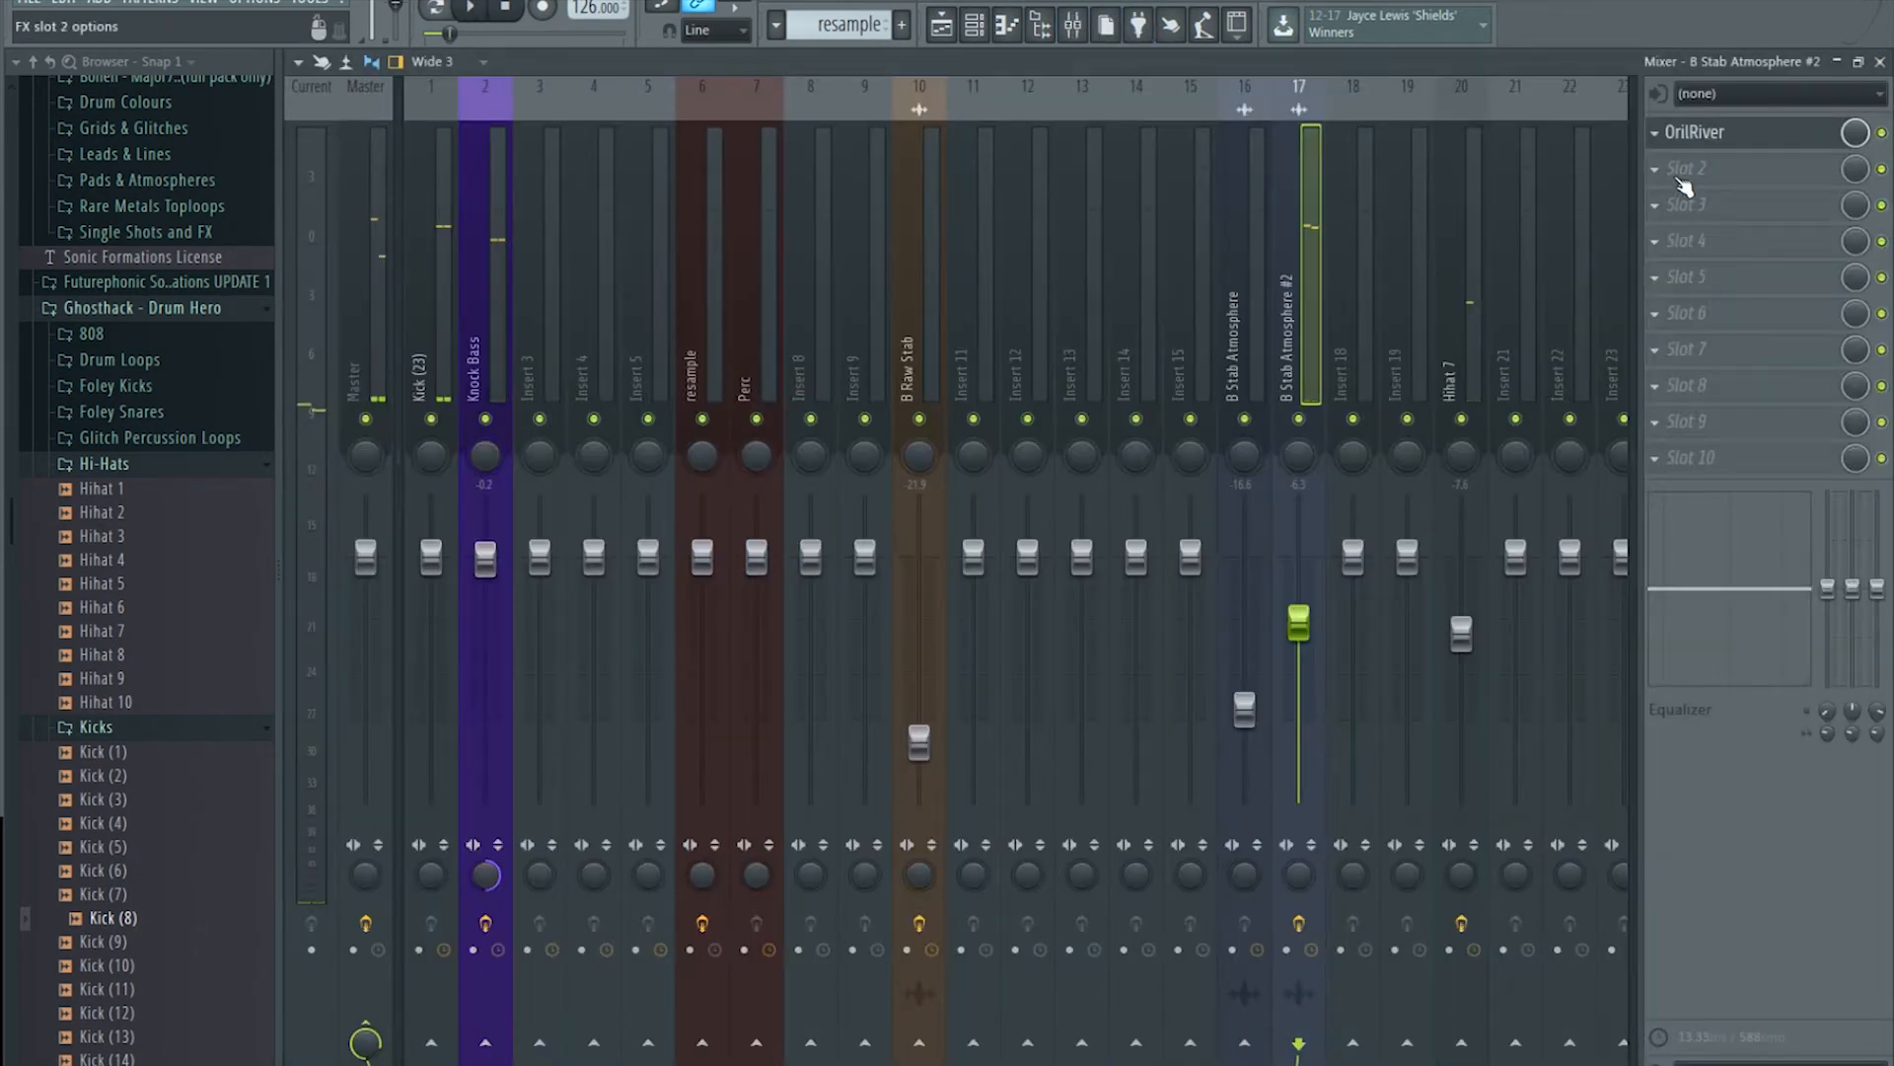
left_click(1697, 134)
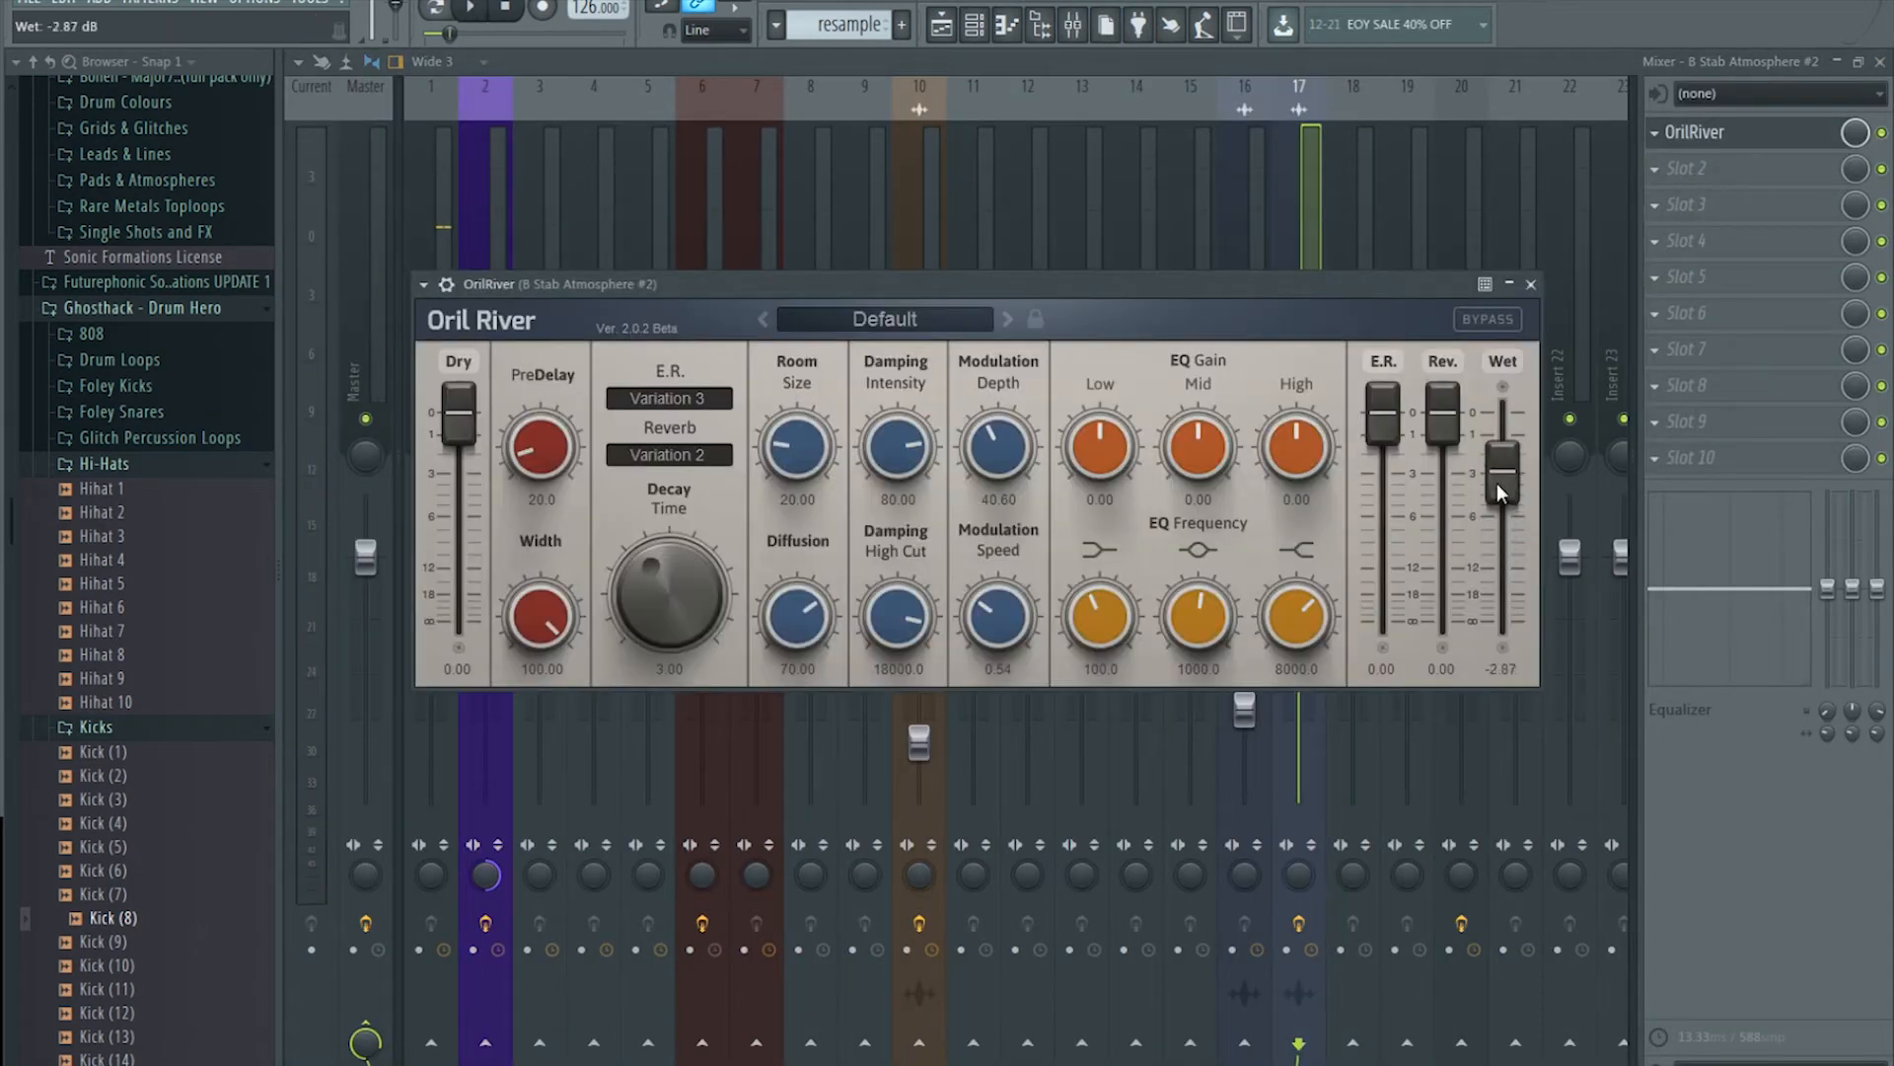
left_click_drag(694, 584, 697, 570)
left_click_drag(1501, 473, 1512, 528)
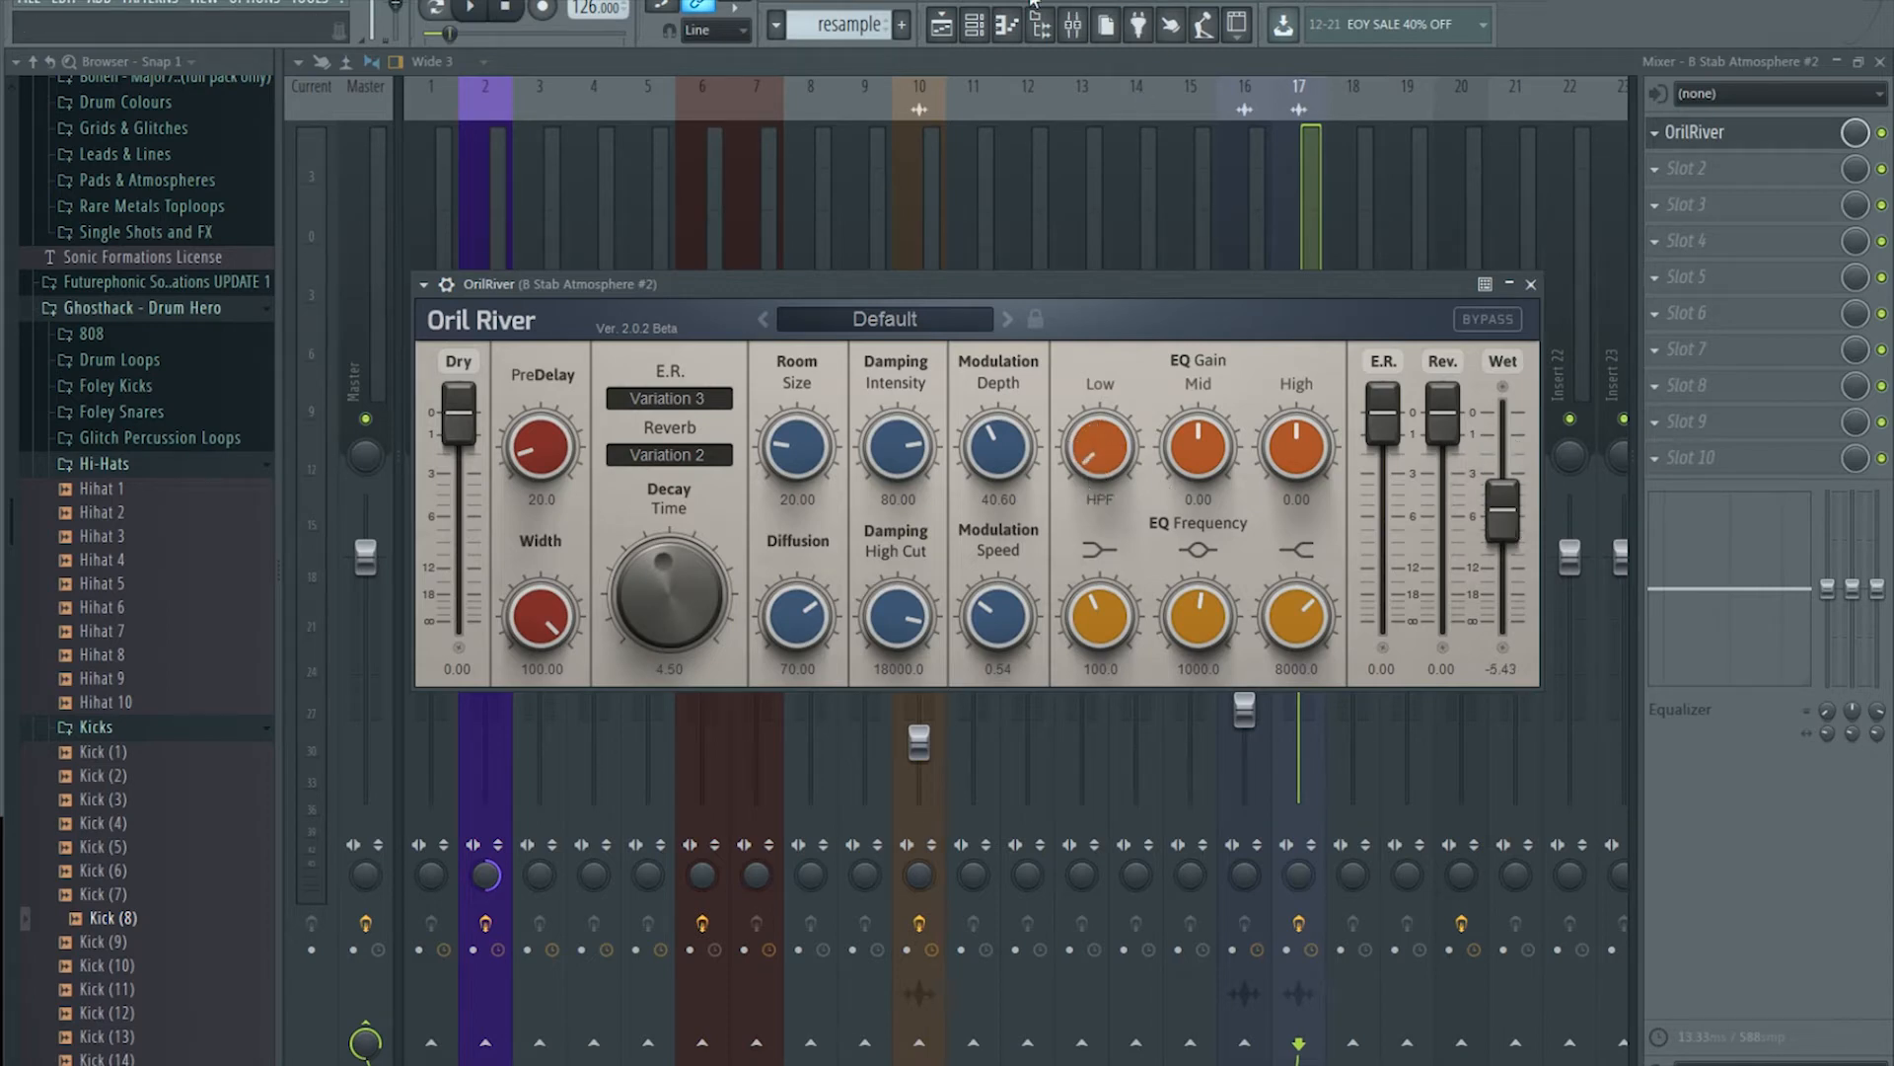
Step: Play the arrangement from just before bar 5 to hear the reverb
left_click(942, 24)
left_click(723, 109)
key("space")
scroll(752, 114, "down", 1)
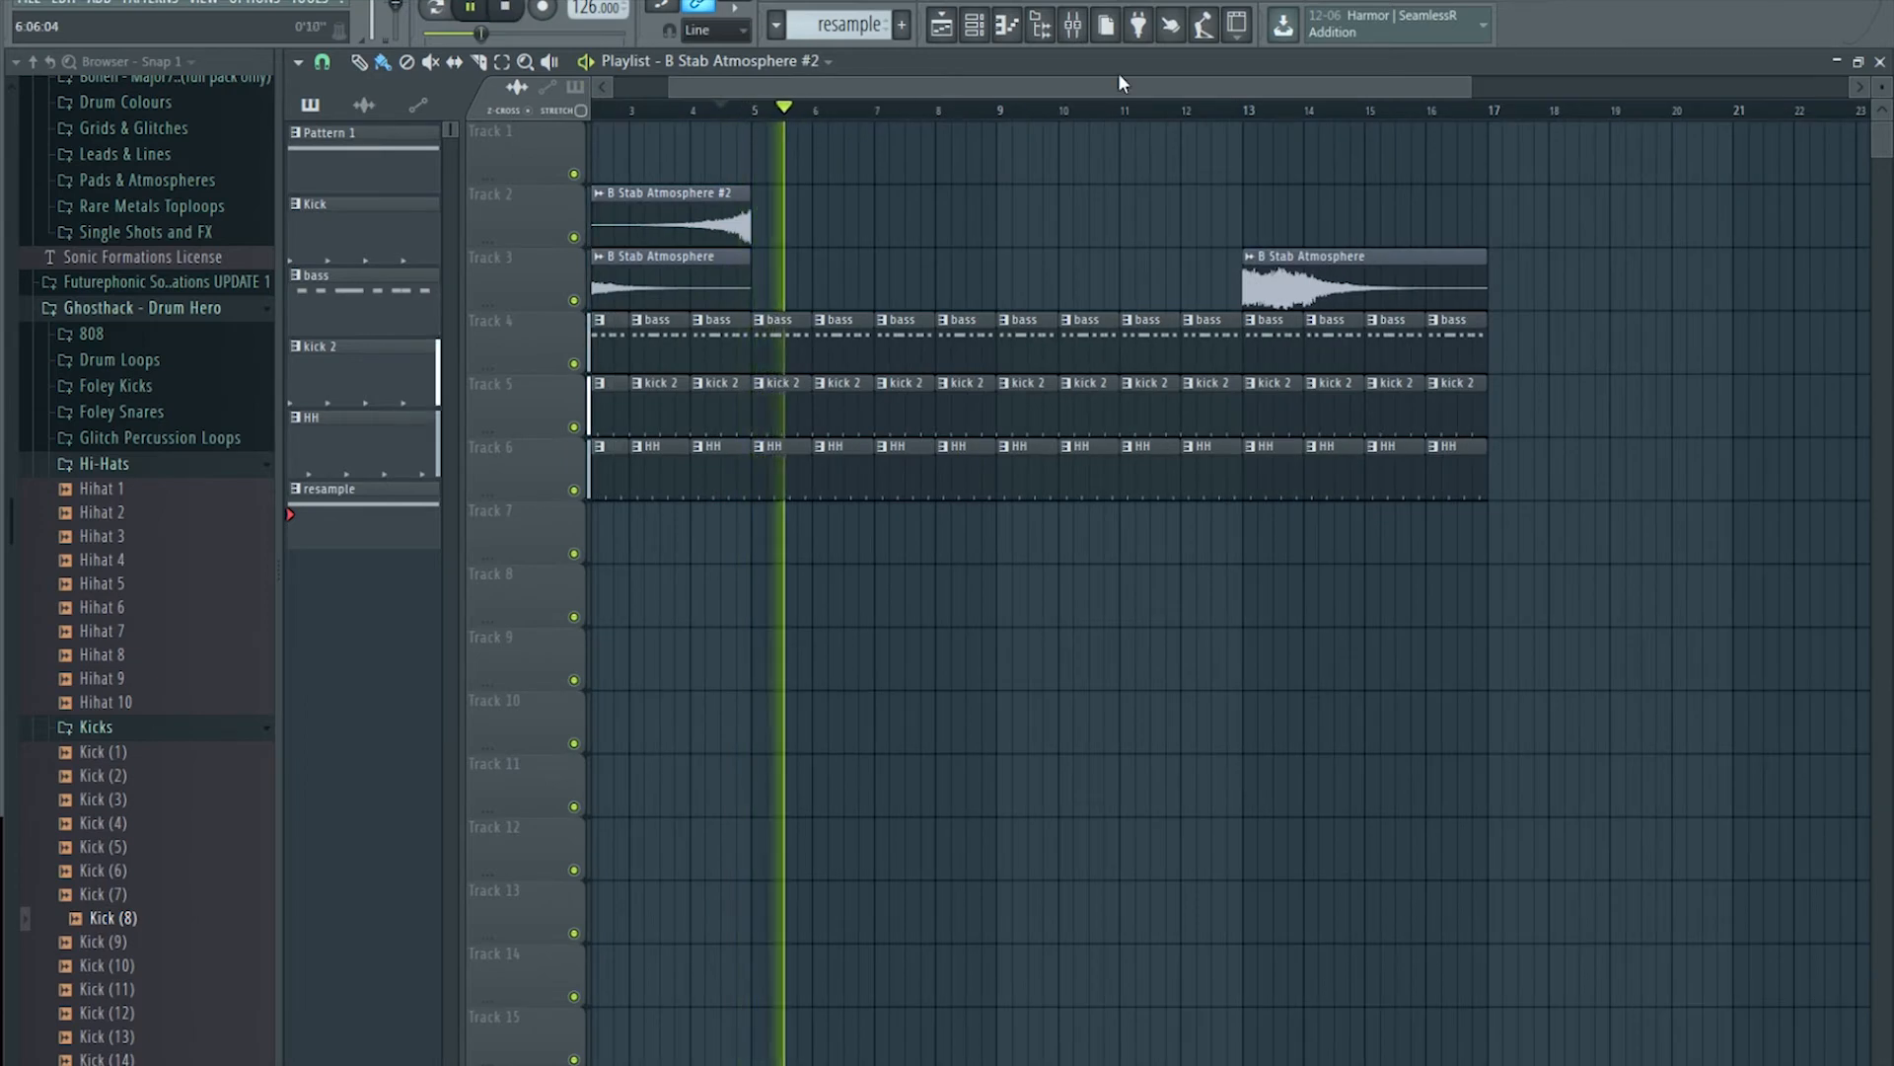
Step: Load Fruity Delay 3 into the second effect slot after OrilRiver and listen
left_click(1072, 23)
key("space")
left_click(1662, 168)
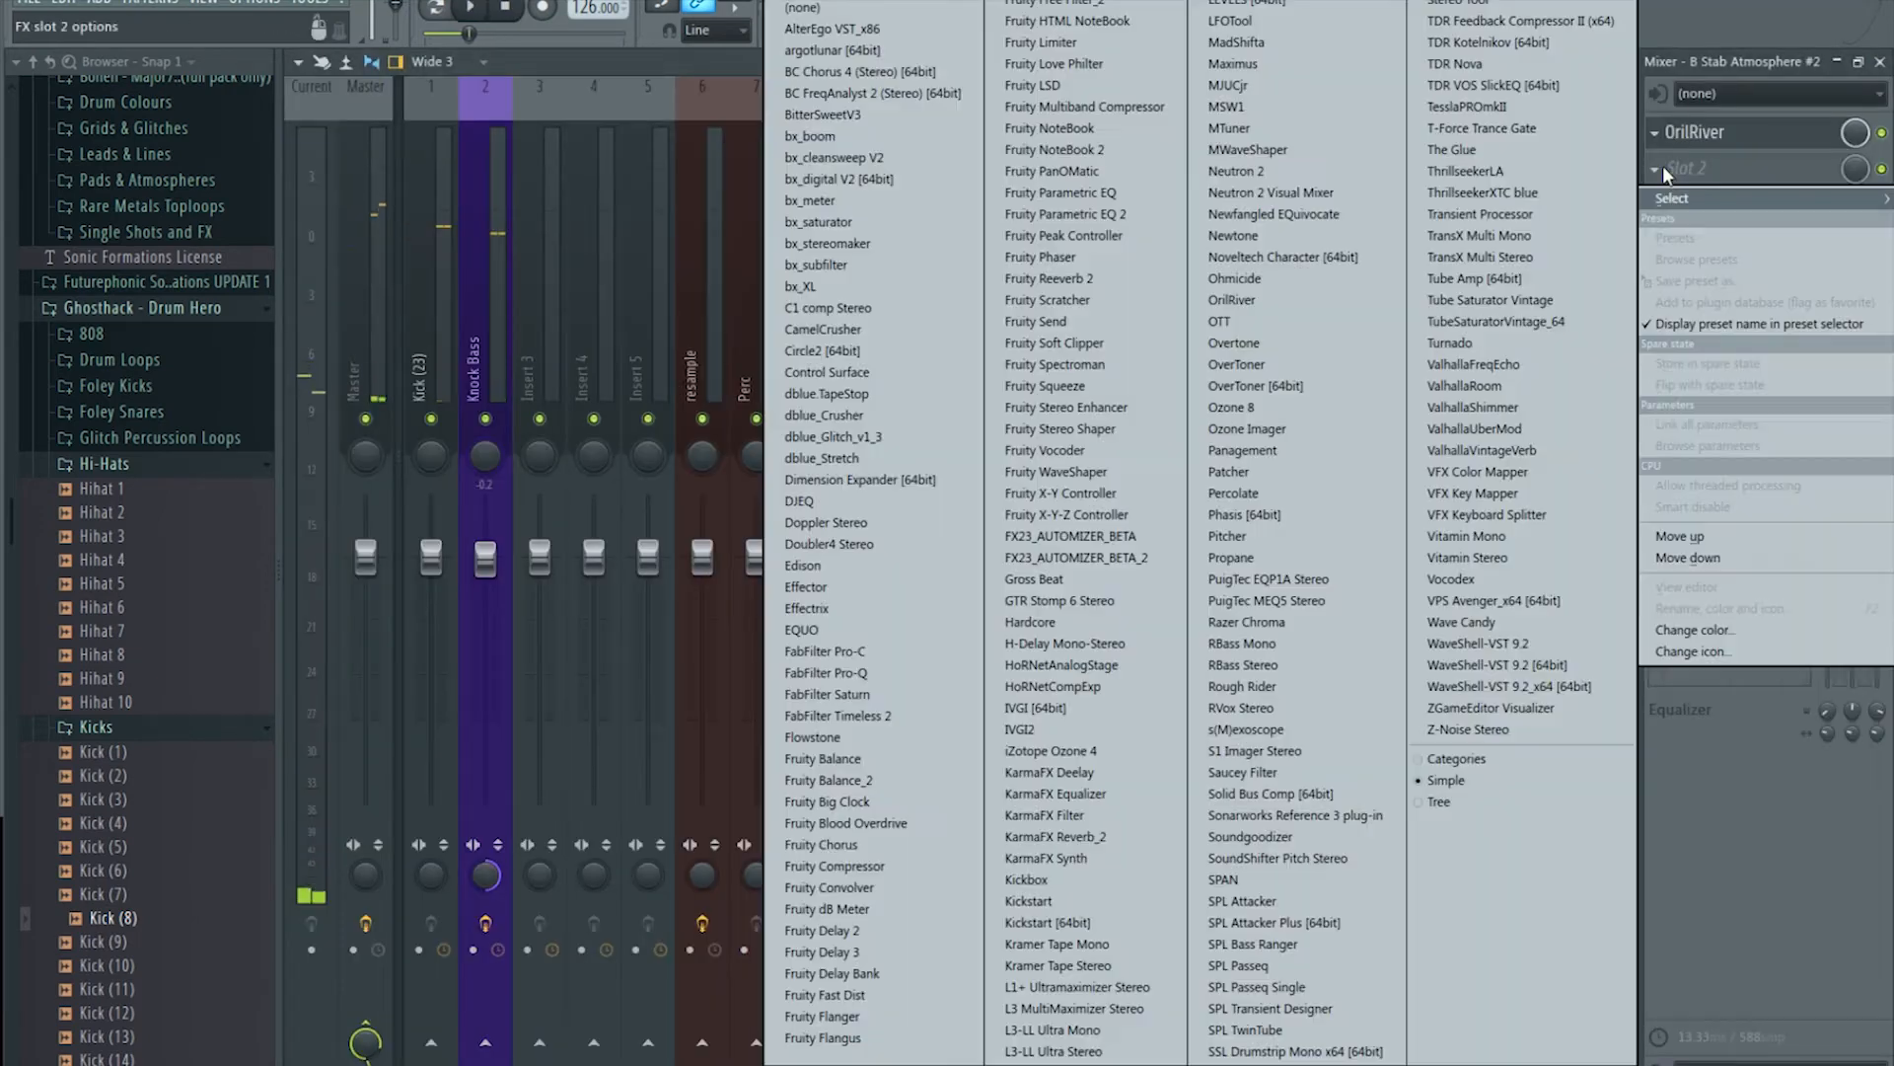
left_click(852, 953)
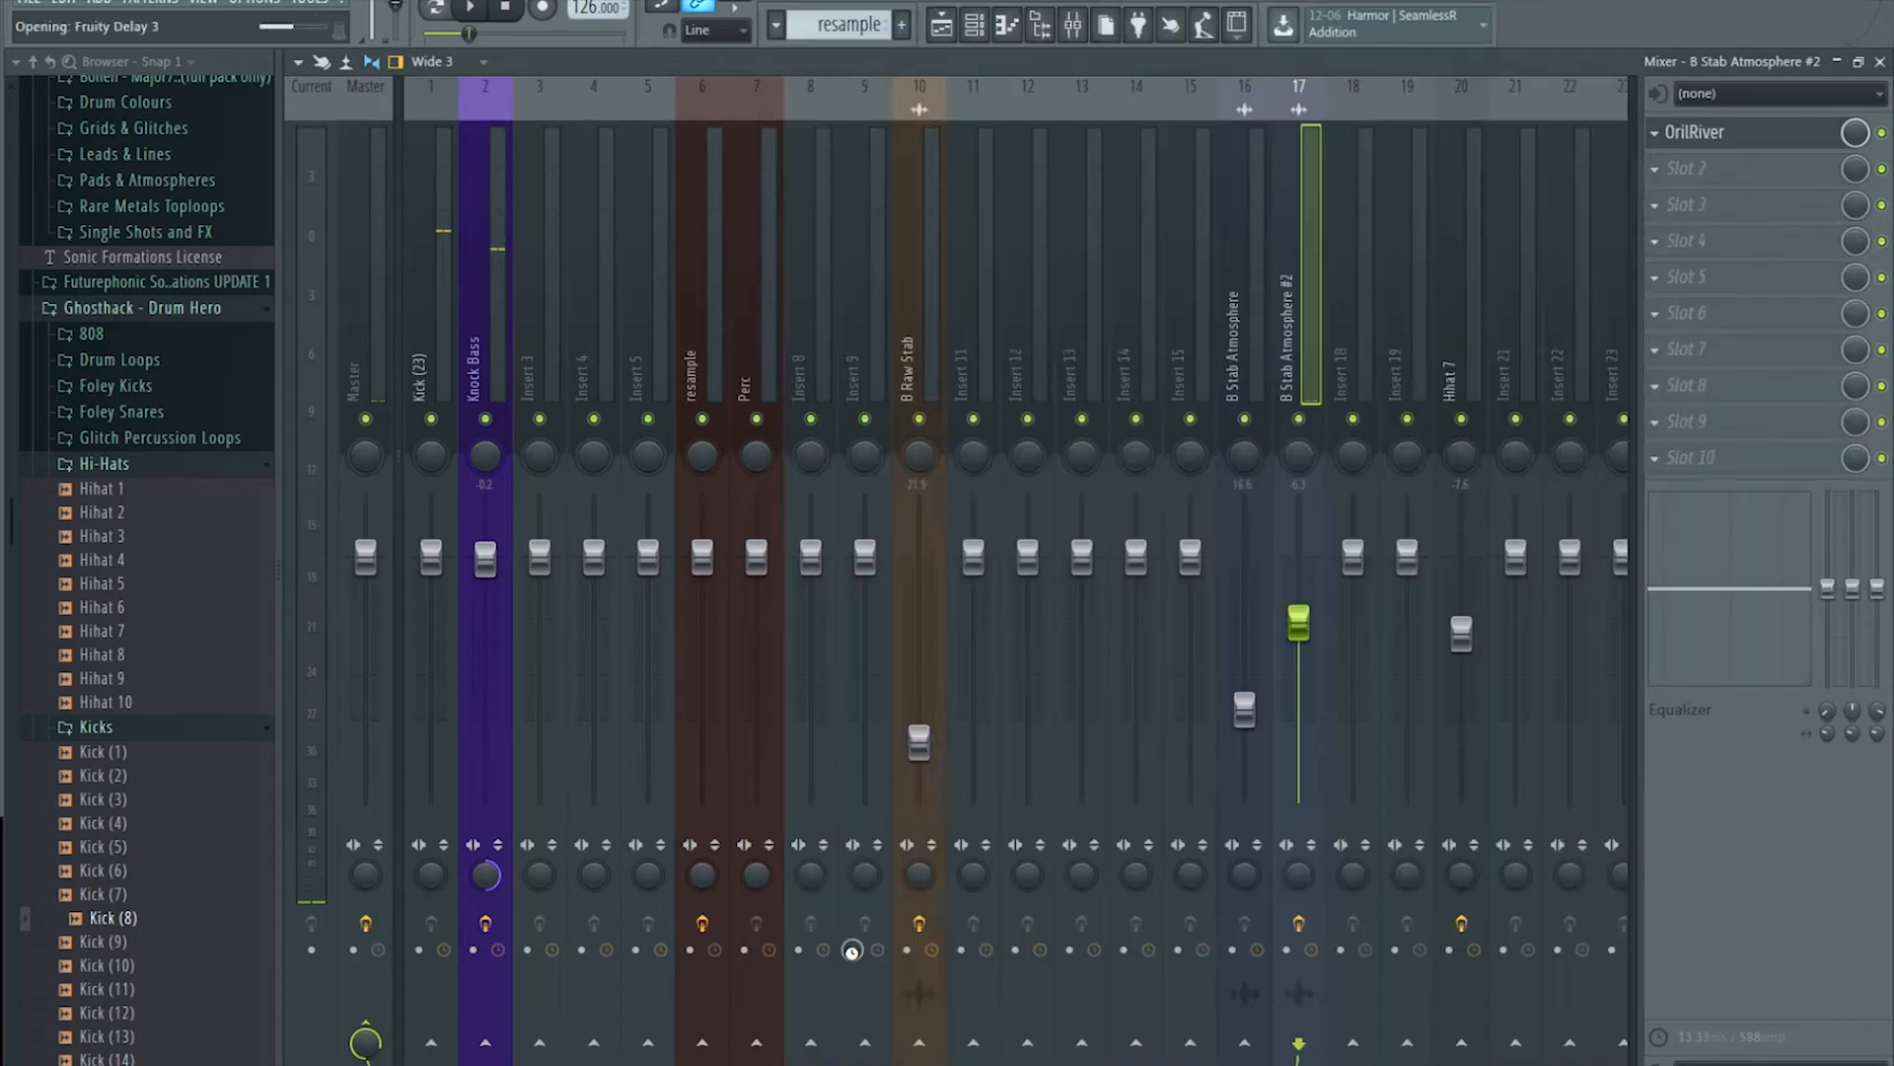
left_click(941, 24)
key("space")
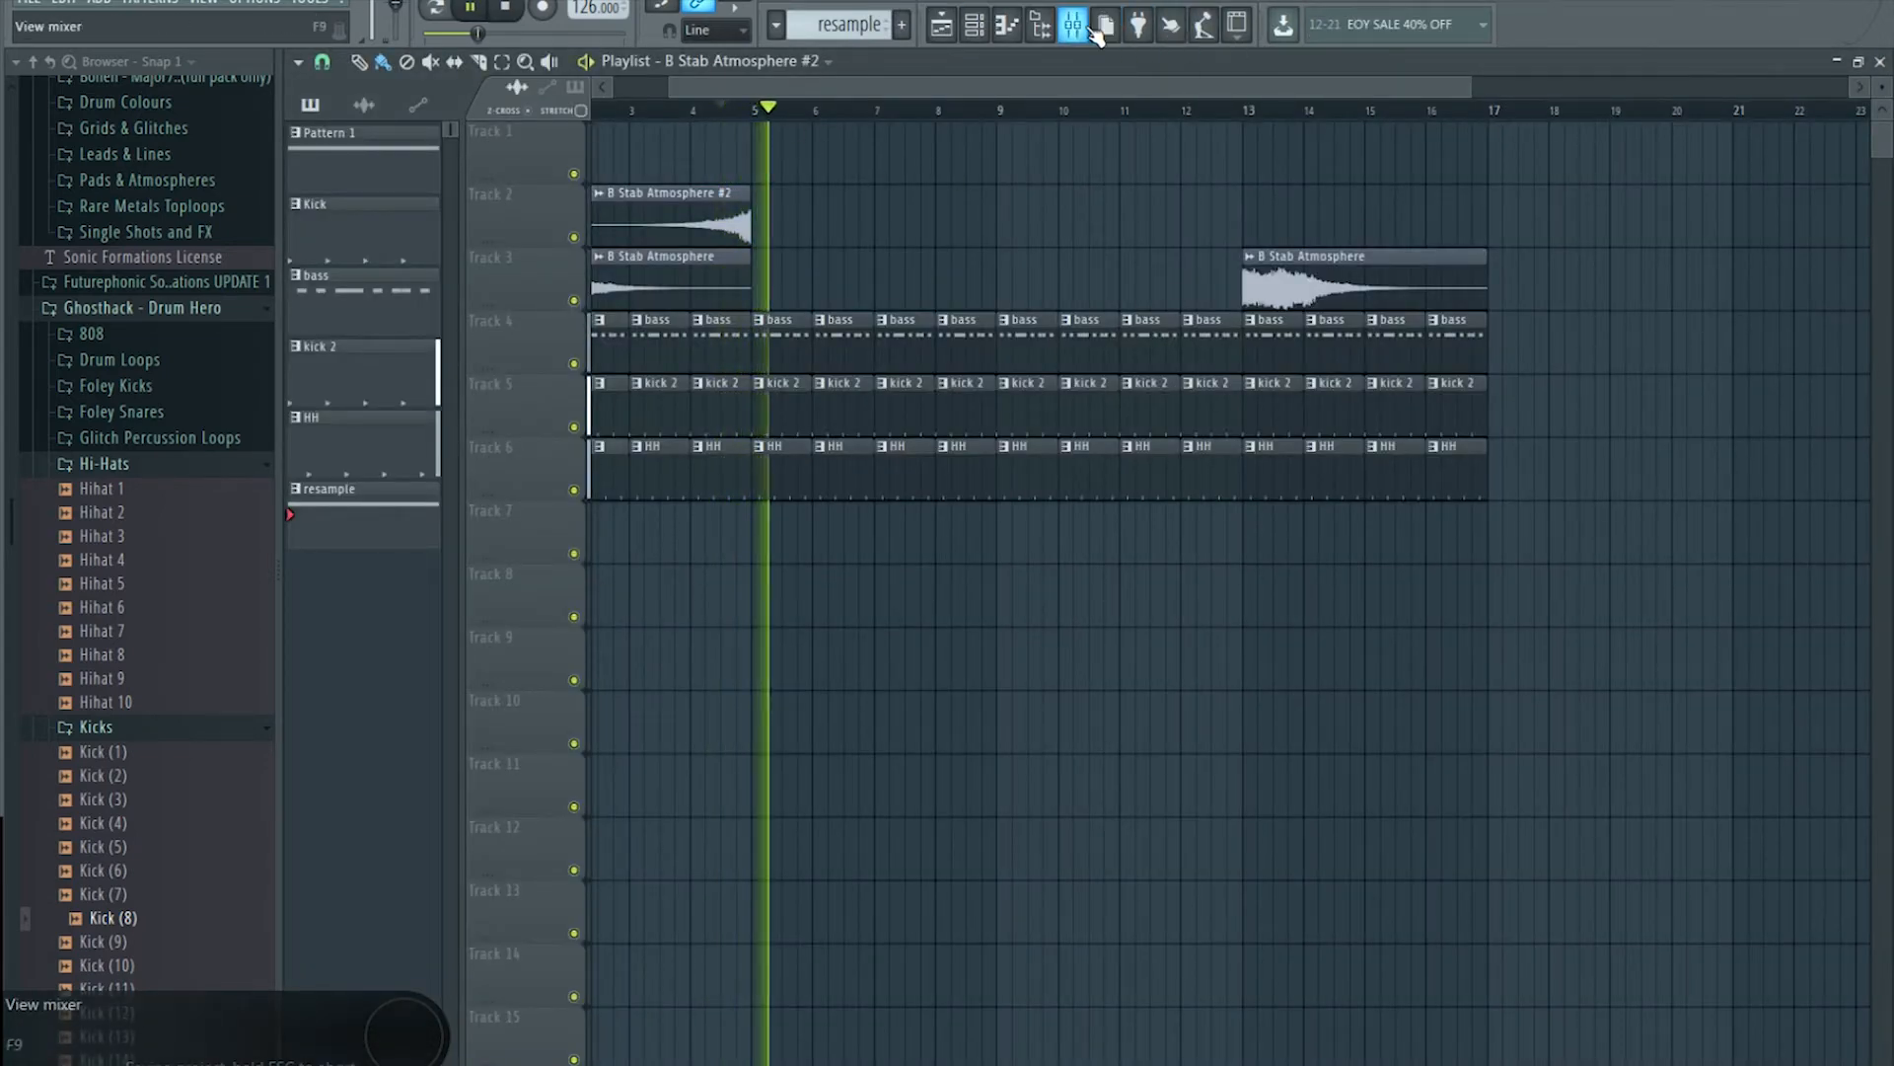
Step: Switch Fruity Delay 3 to ping pong mode with a 25.1% spread
left_click(1085, 28)
left_click(1741, 135)
left_click(1764, 172)
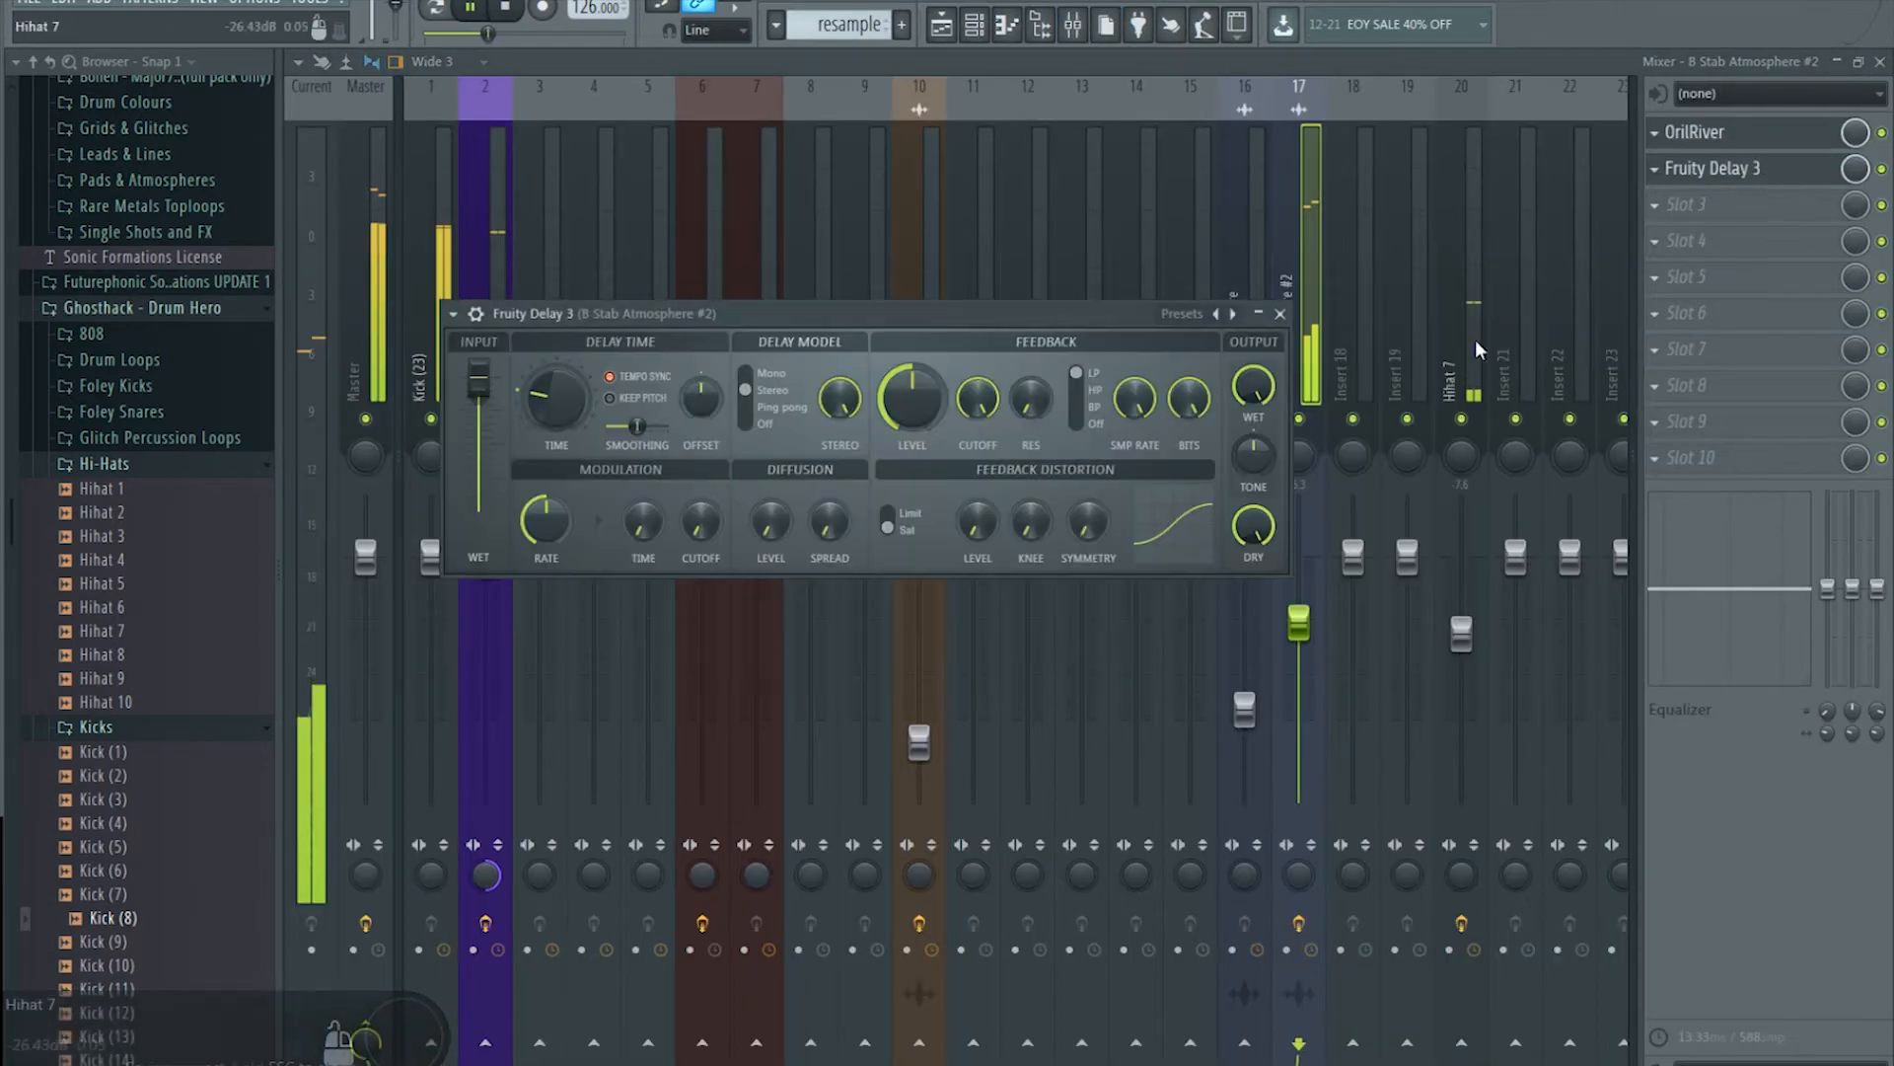
left_click(1740, 177)
left_click(1708, 176)
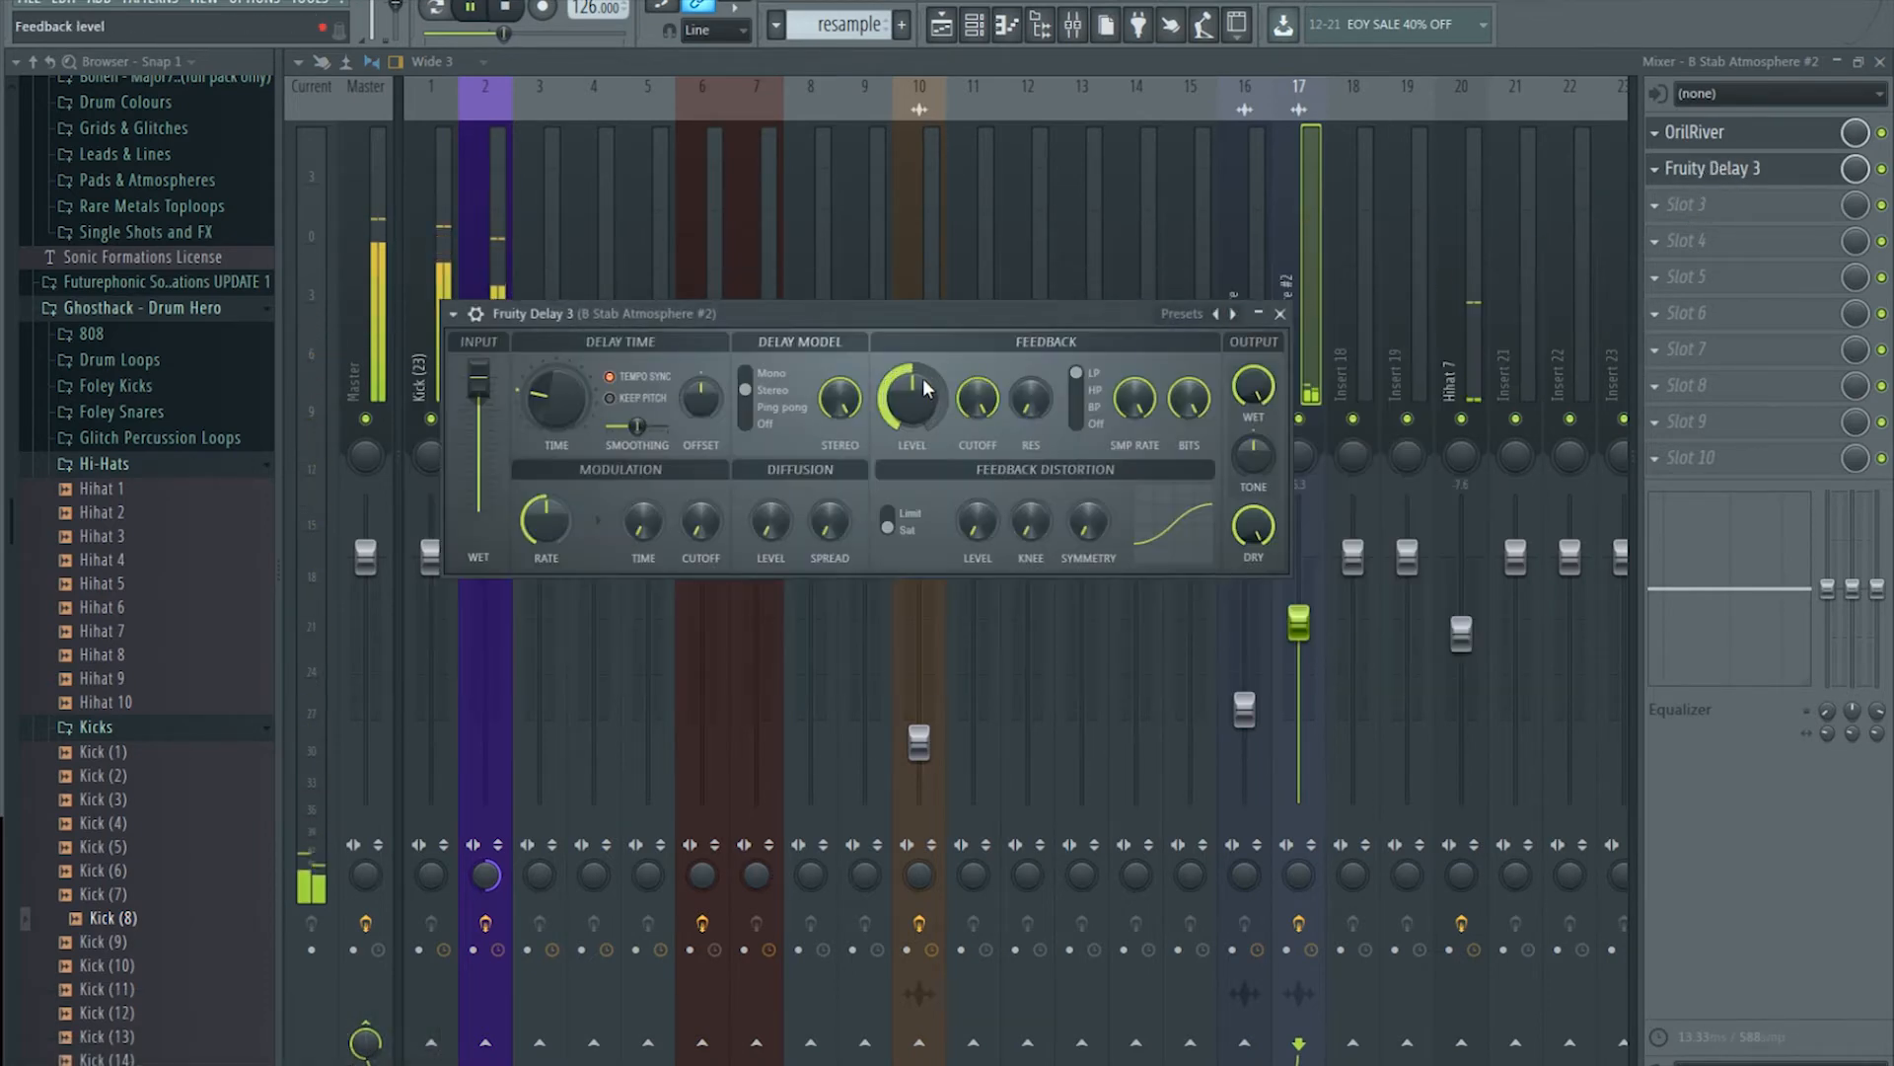
key("space")
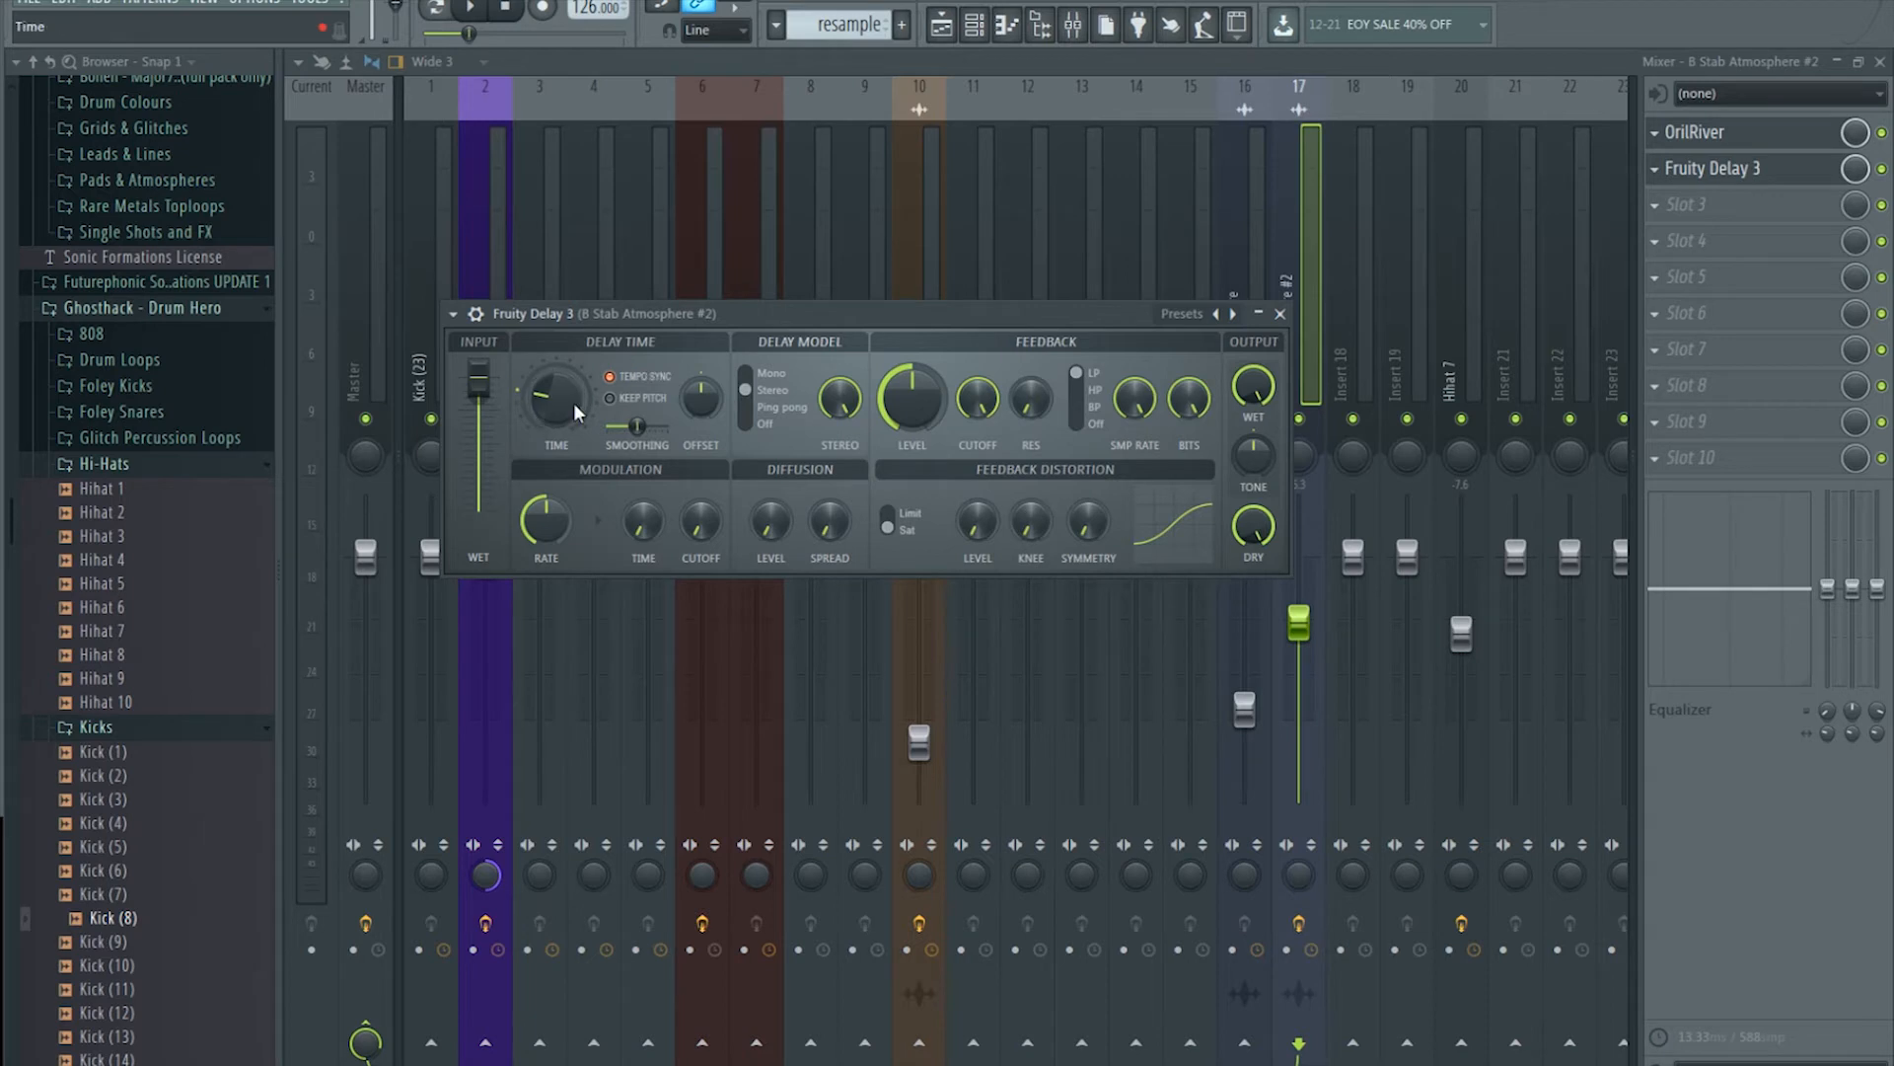
left_click(775, 408)
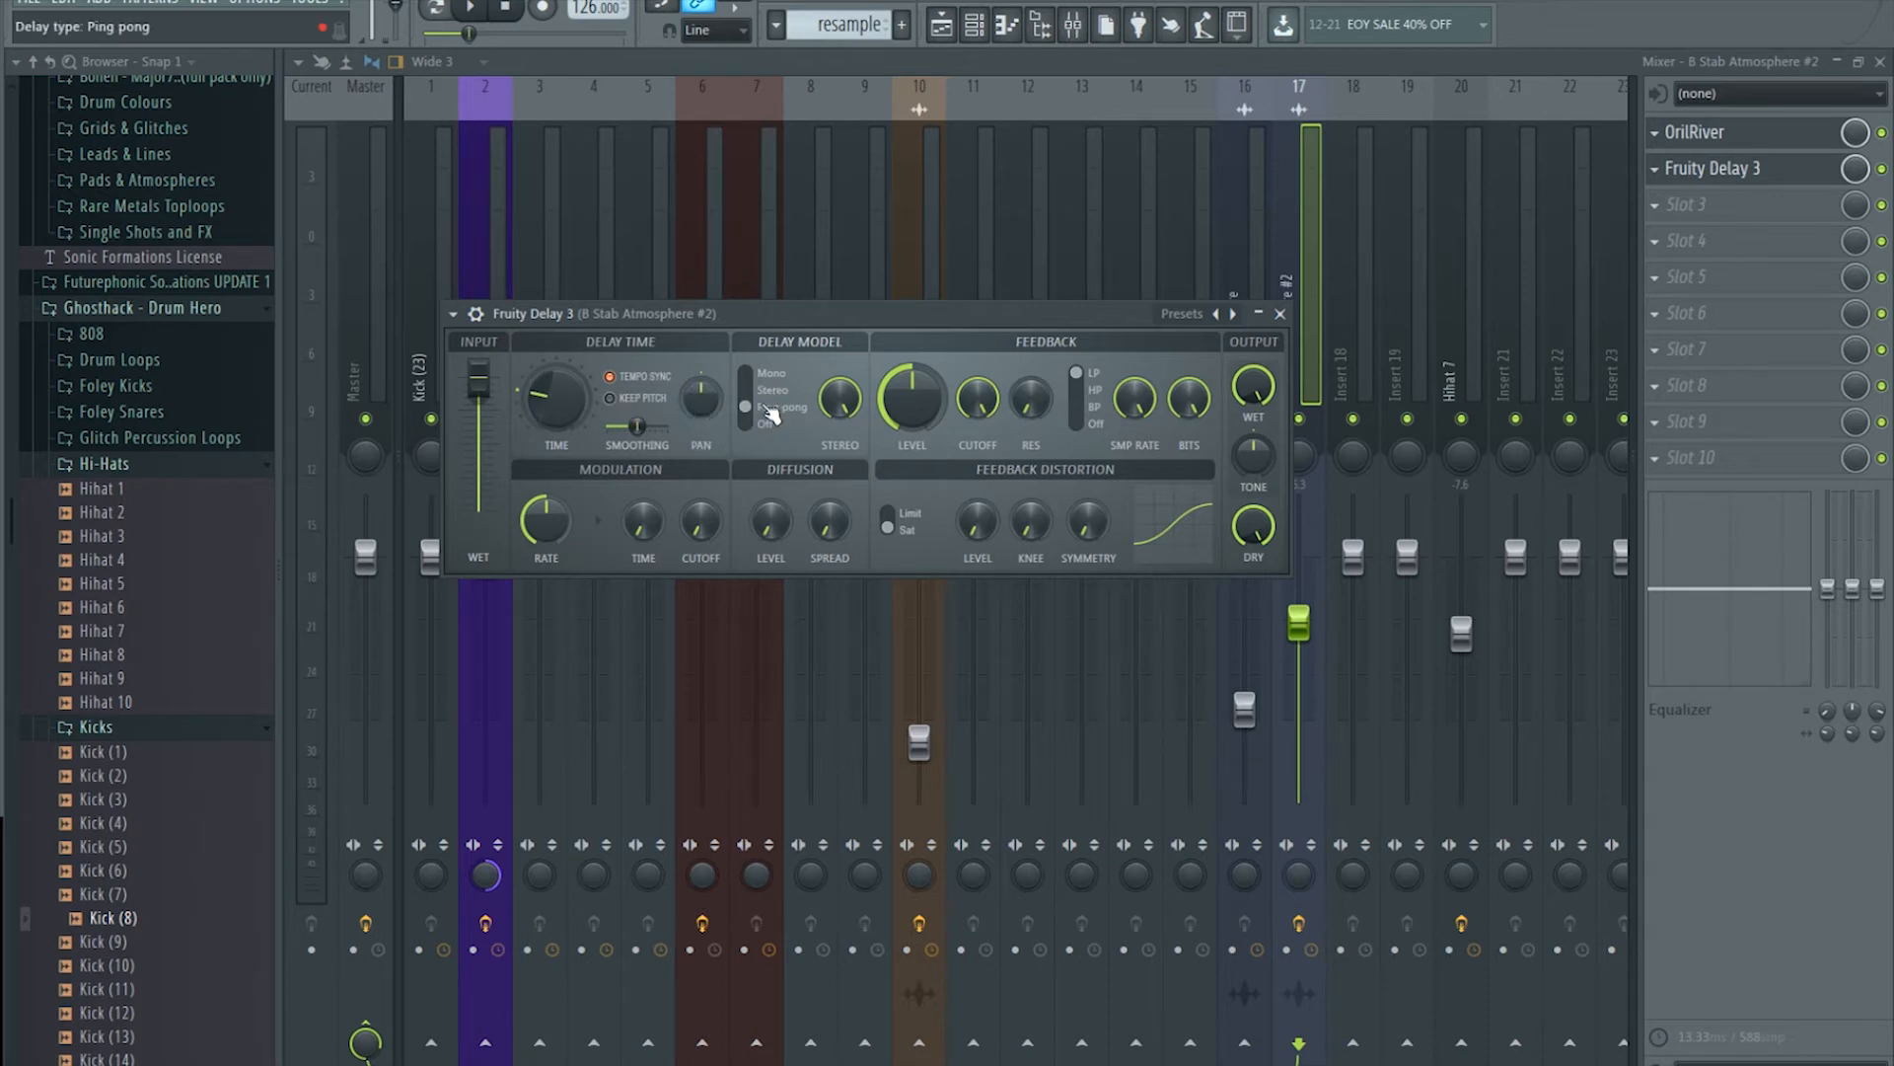
left_click_drag(700, 399, 700, 376)
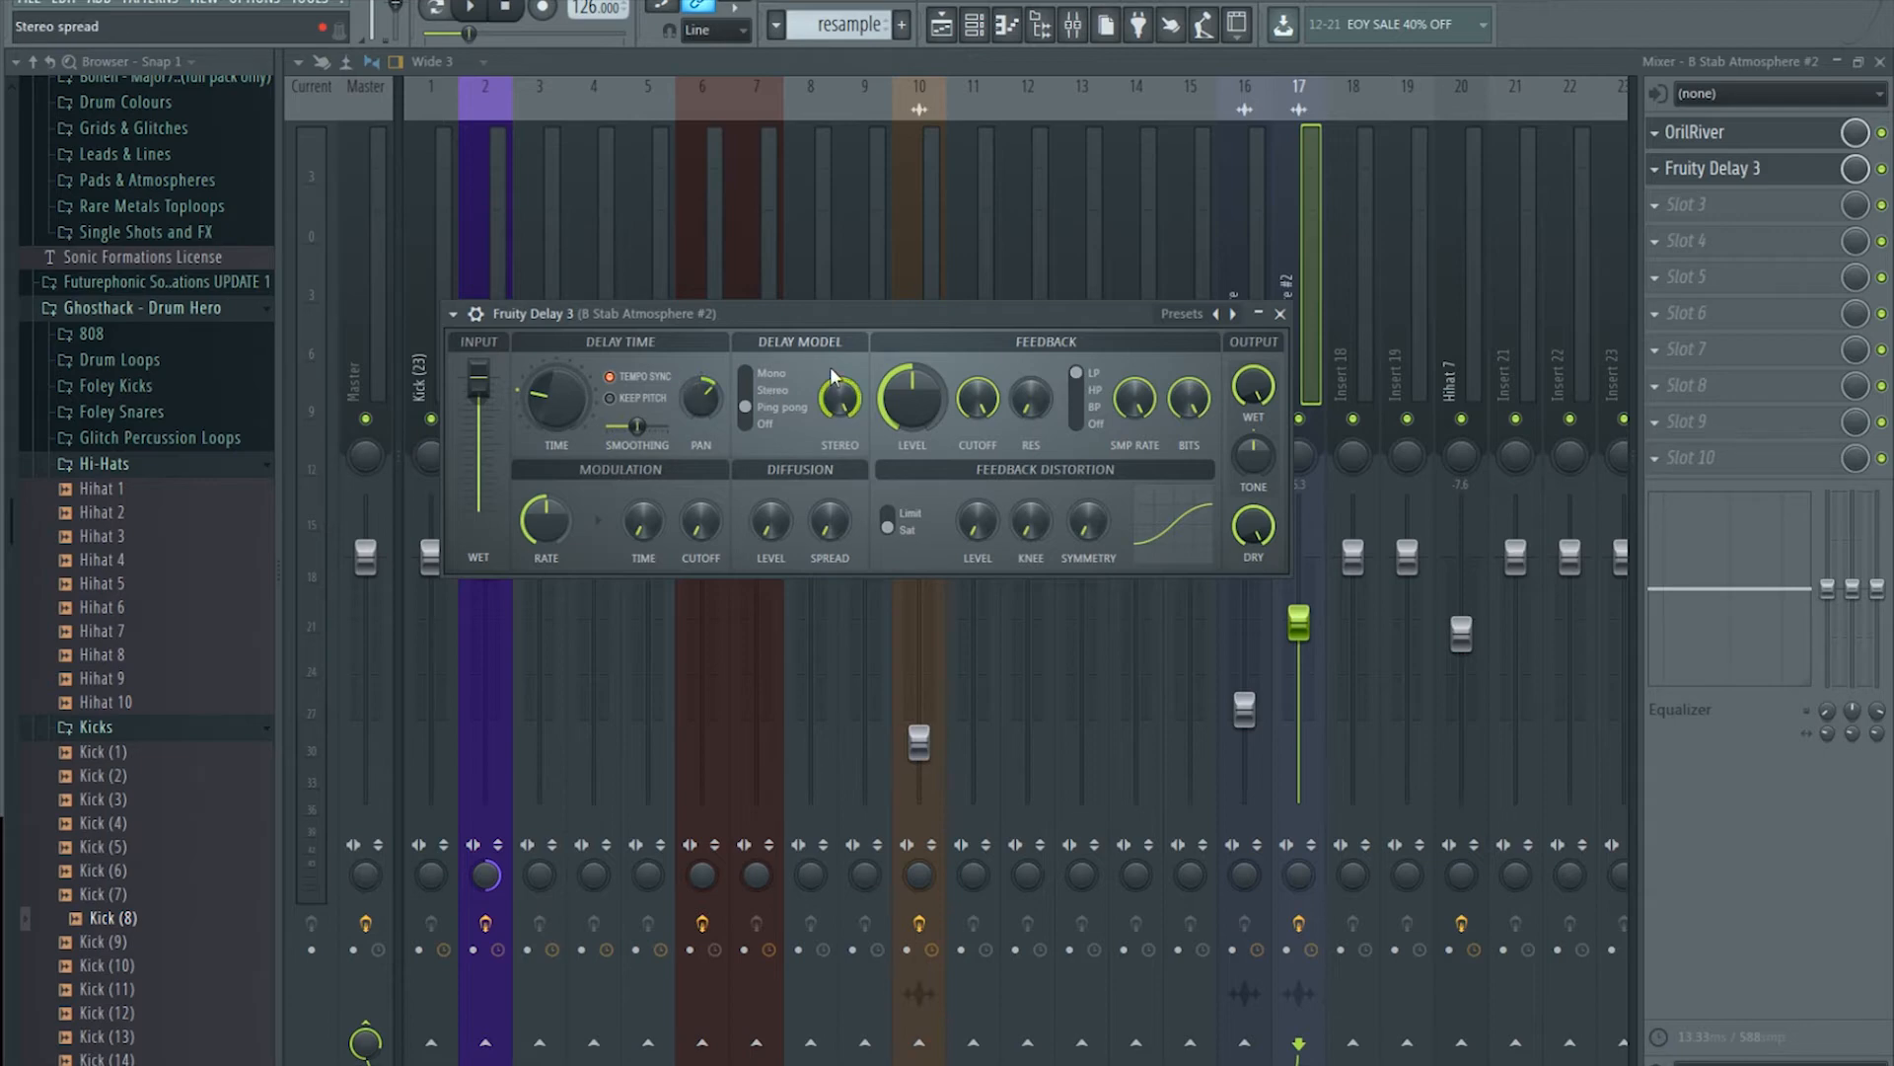
left_click(941, 24)
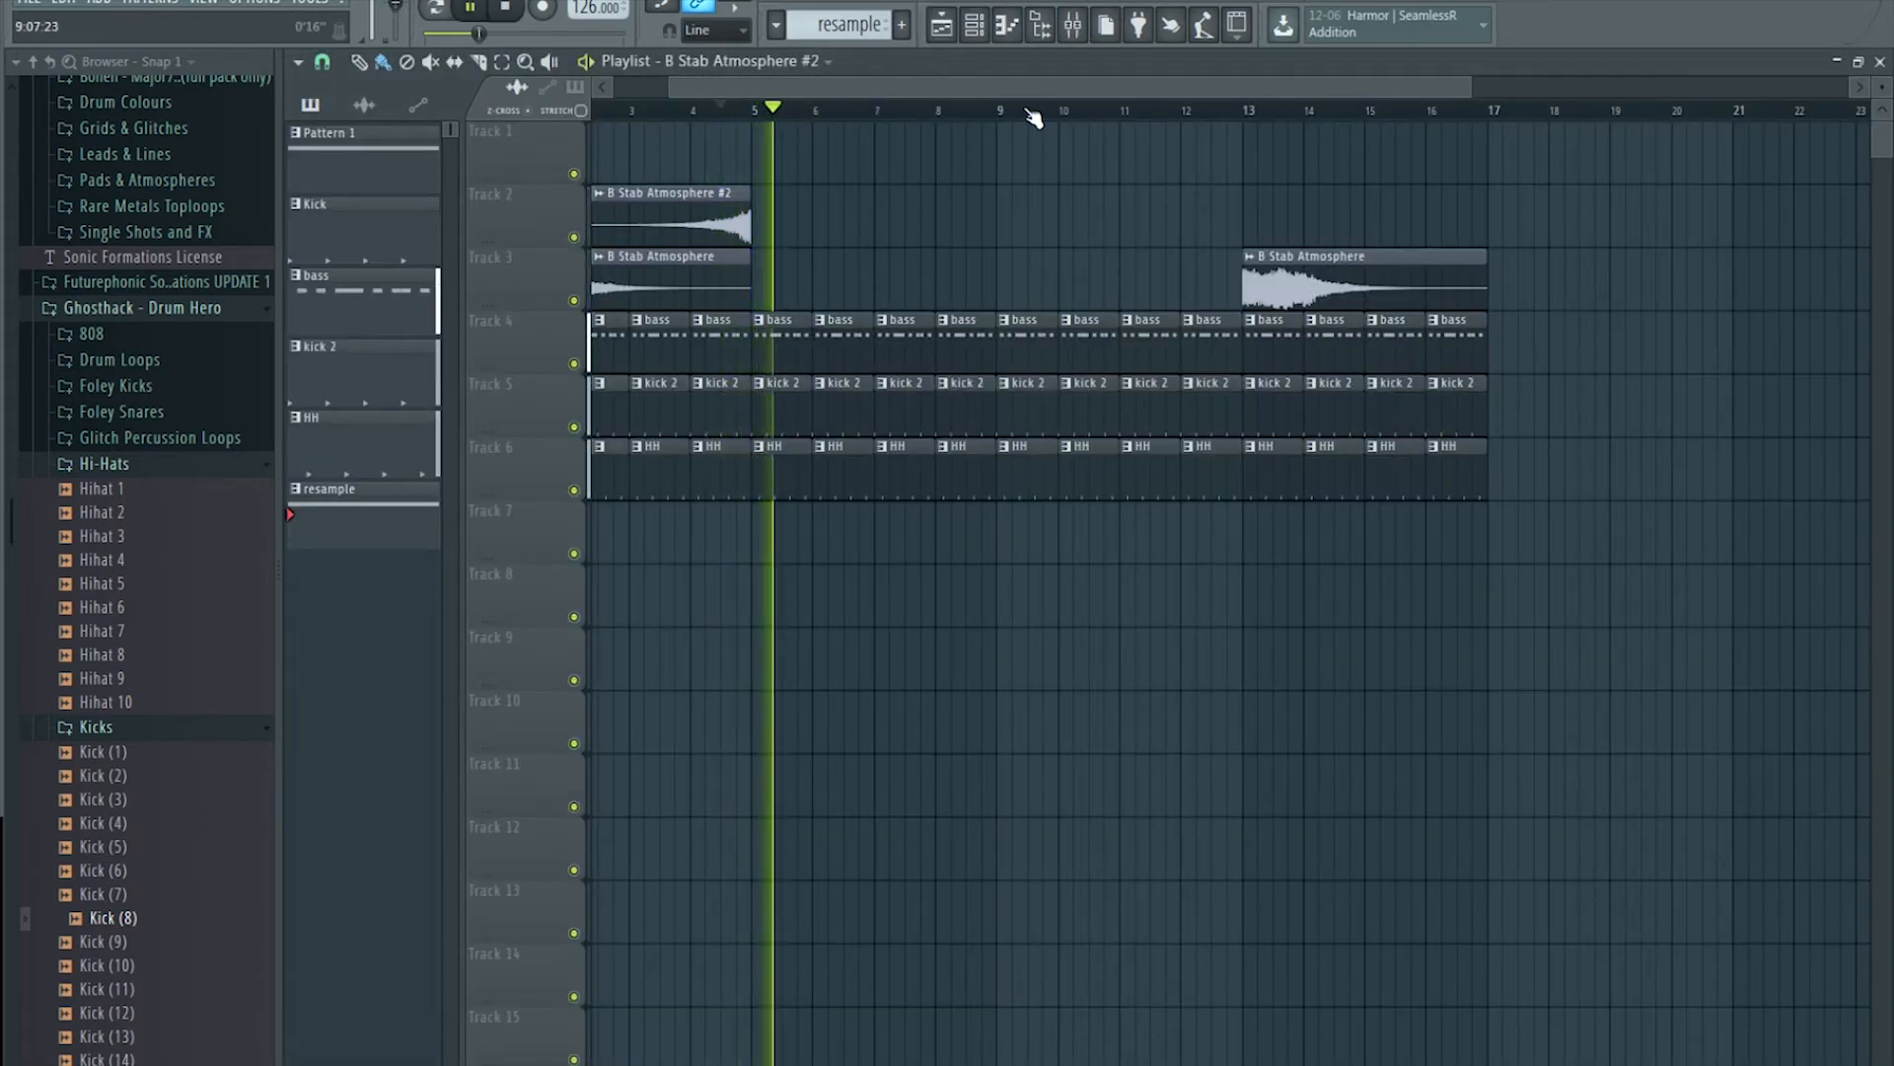
Step: Set the delay's feedback filter to high-pass
left_click(1073, 23)
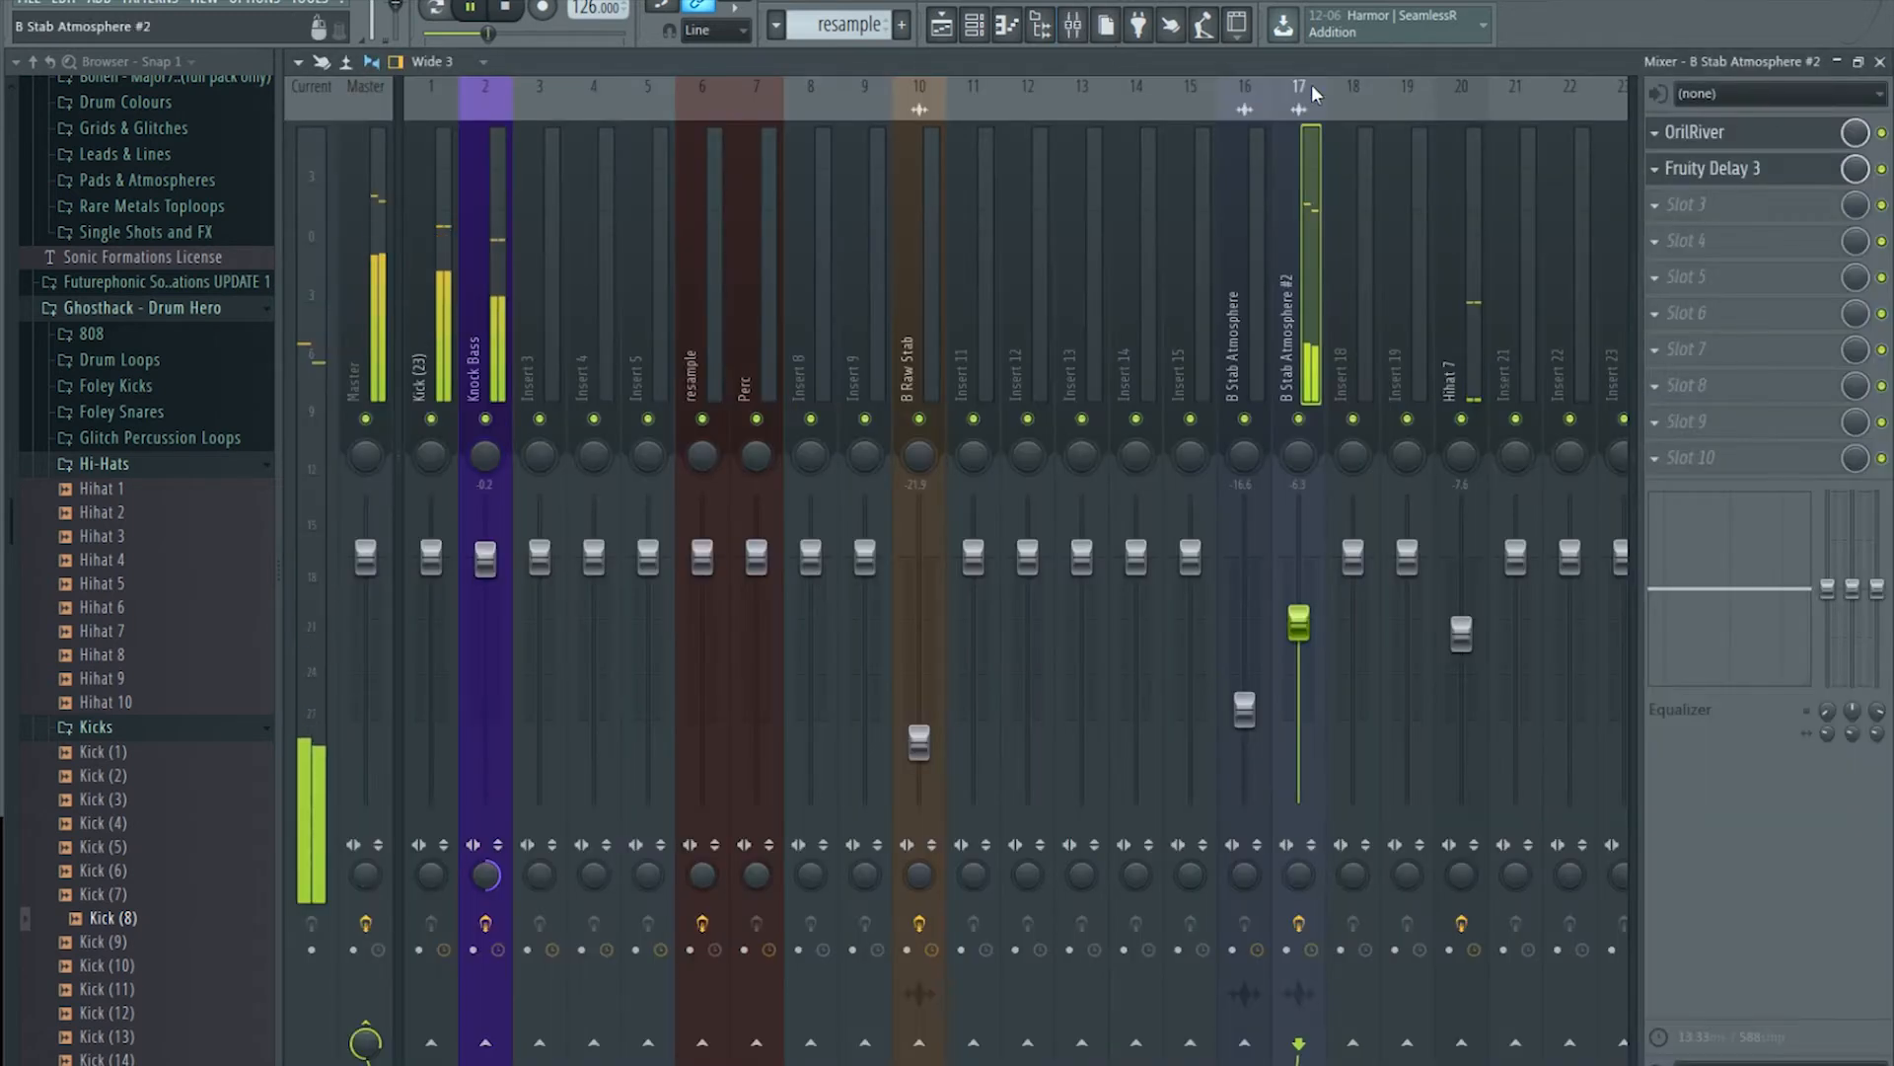
left_click(1720, 176)
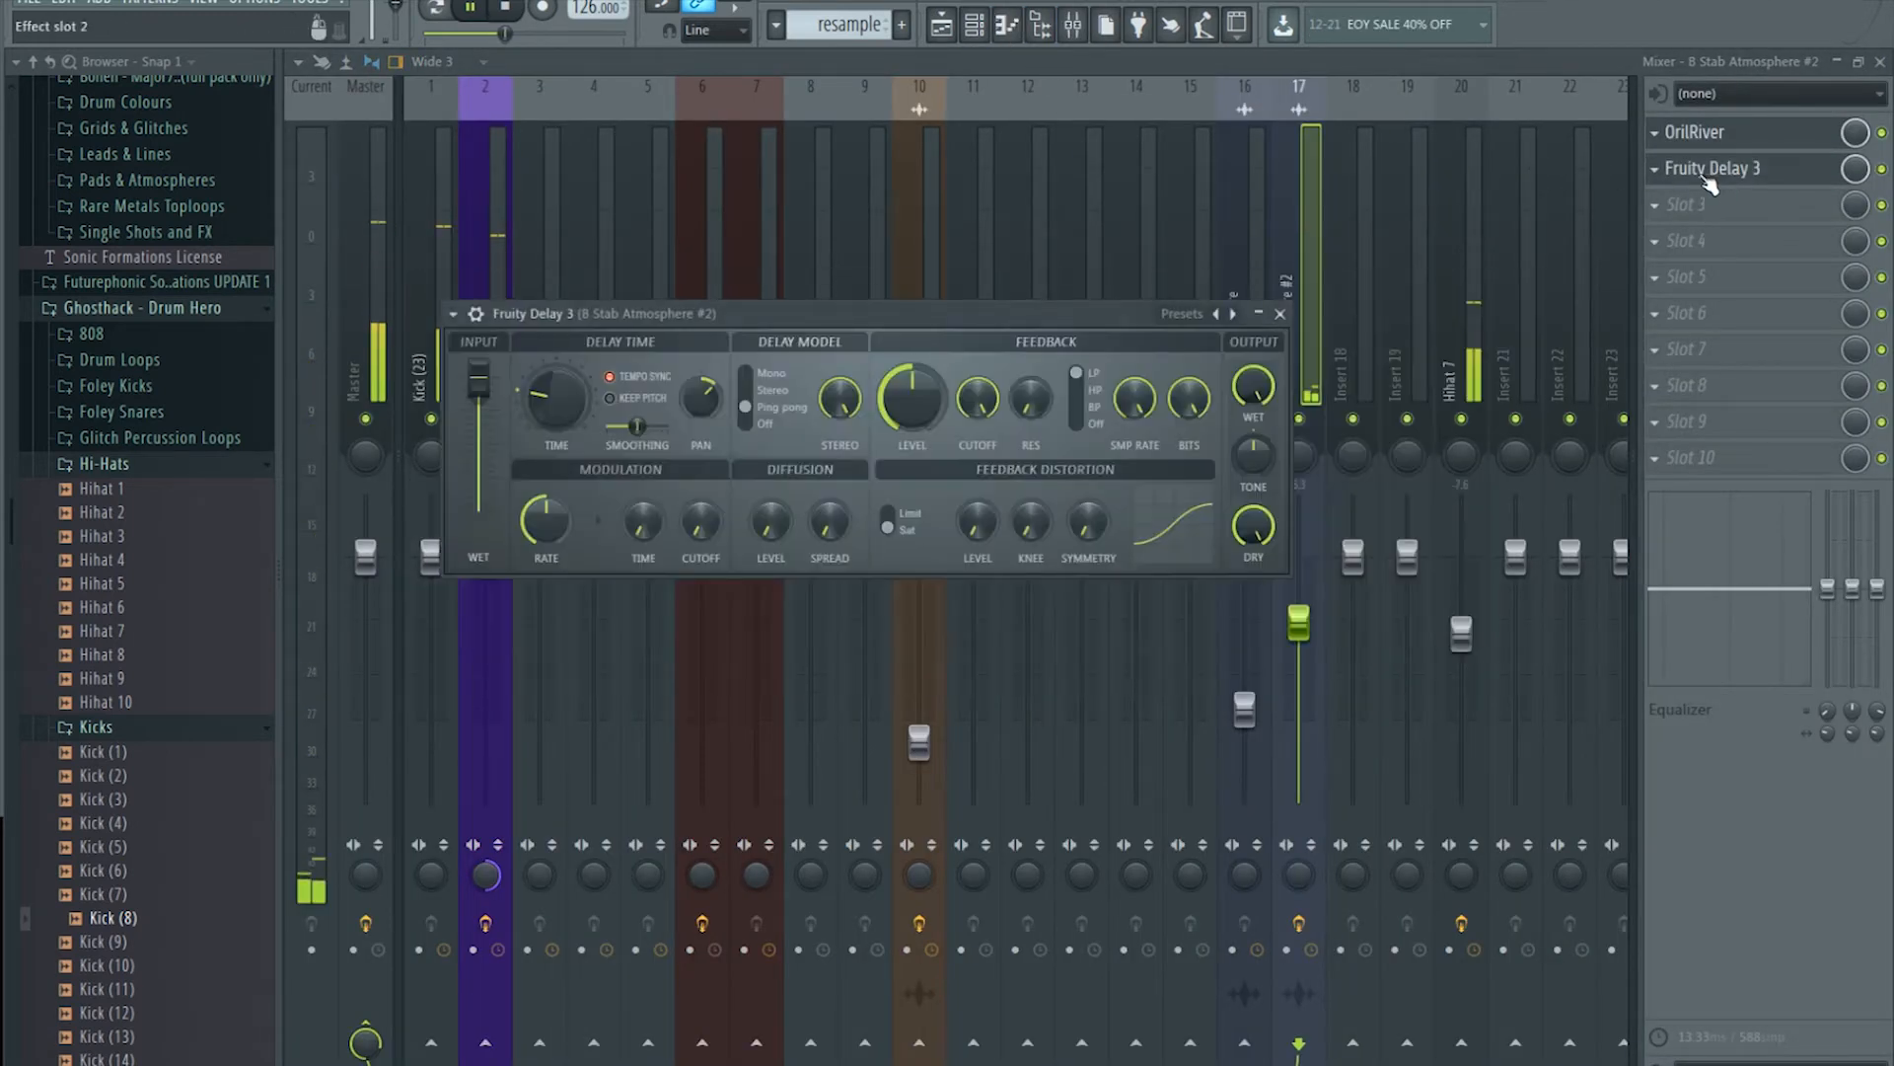
key("space")
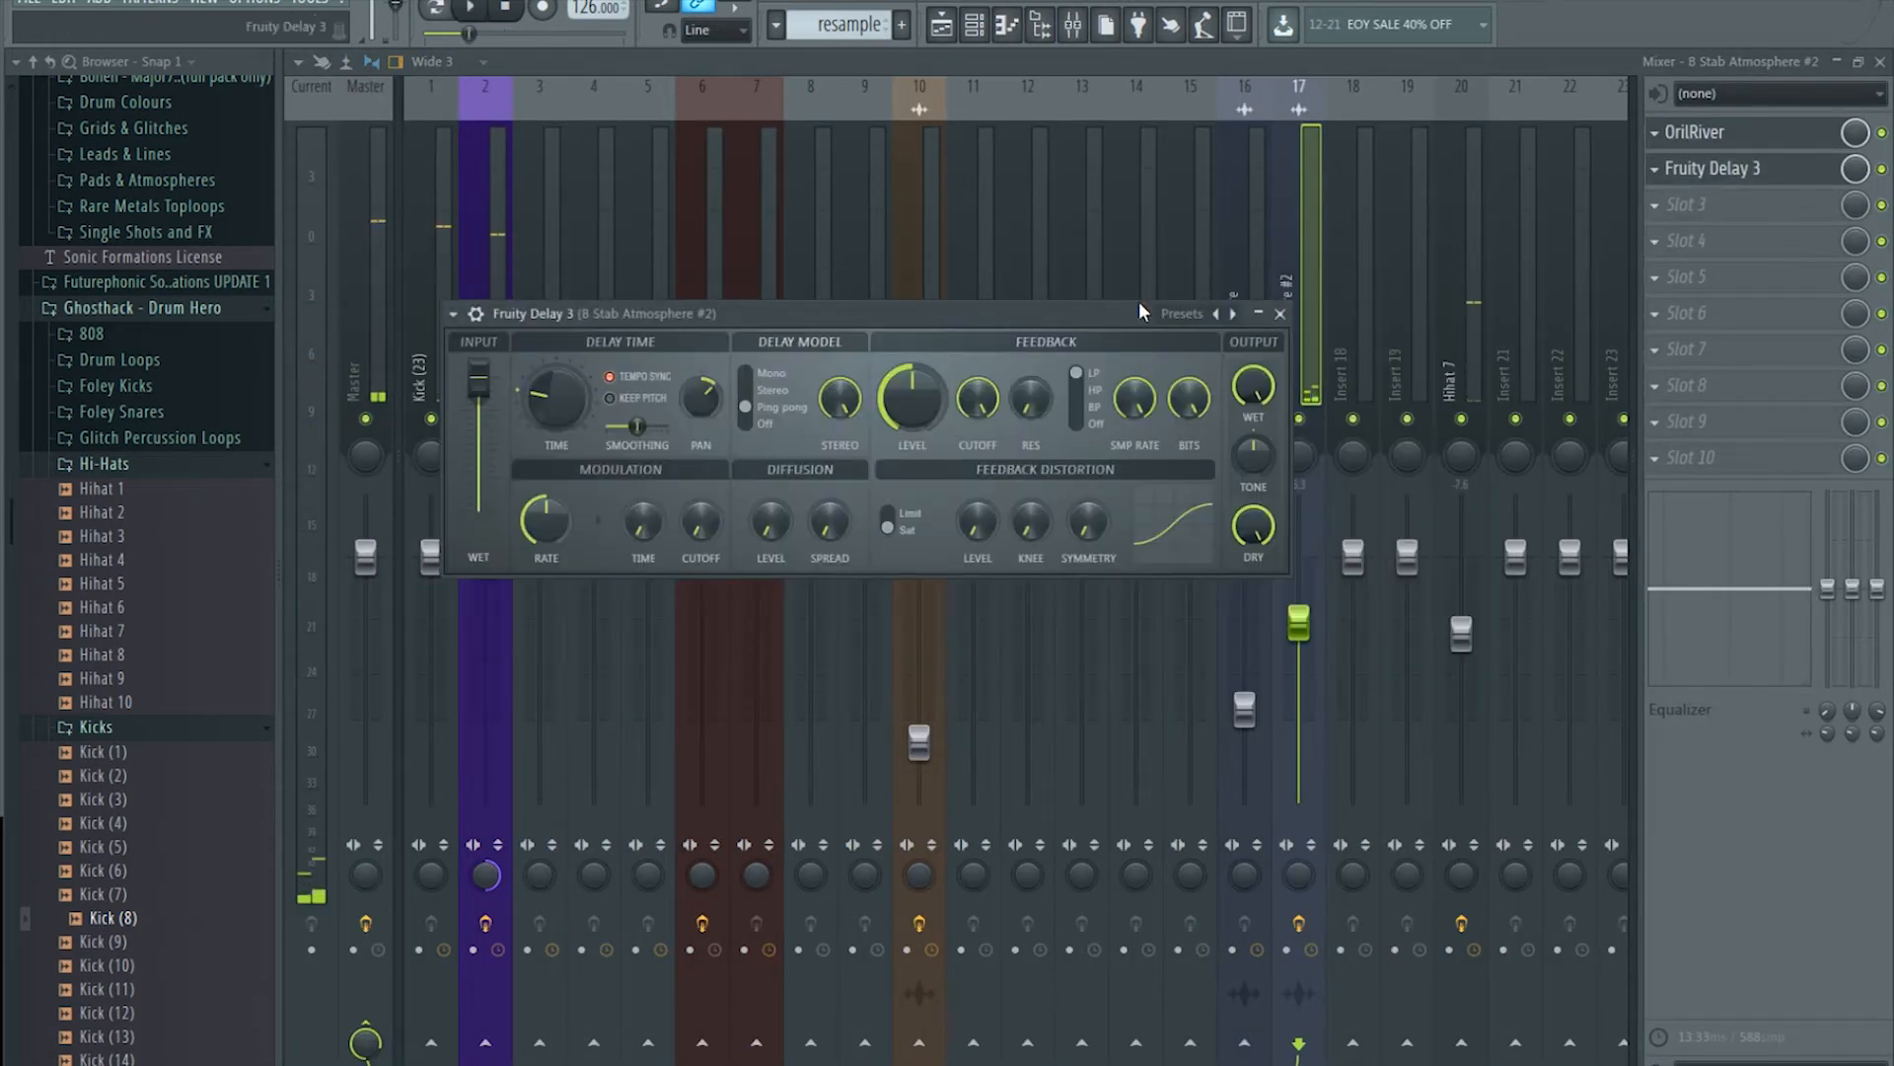
left_click(1075, 390)
Step: Save the project with Ctrl+S and resume playback
left_click(936, 30)
key("ctrl+s")
left_click(737, 106)
key("space")
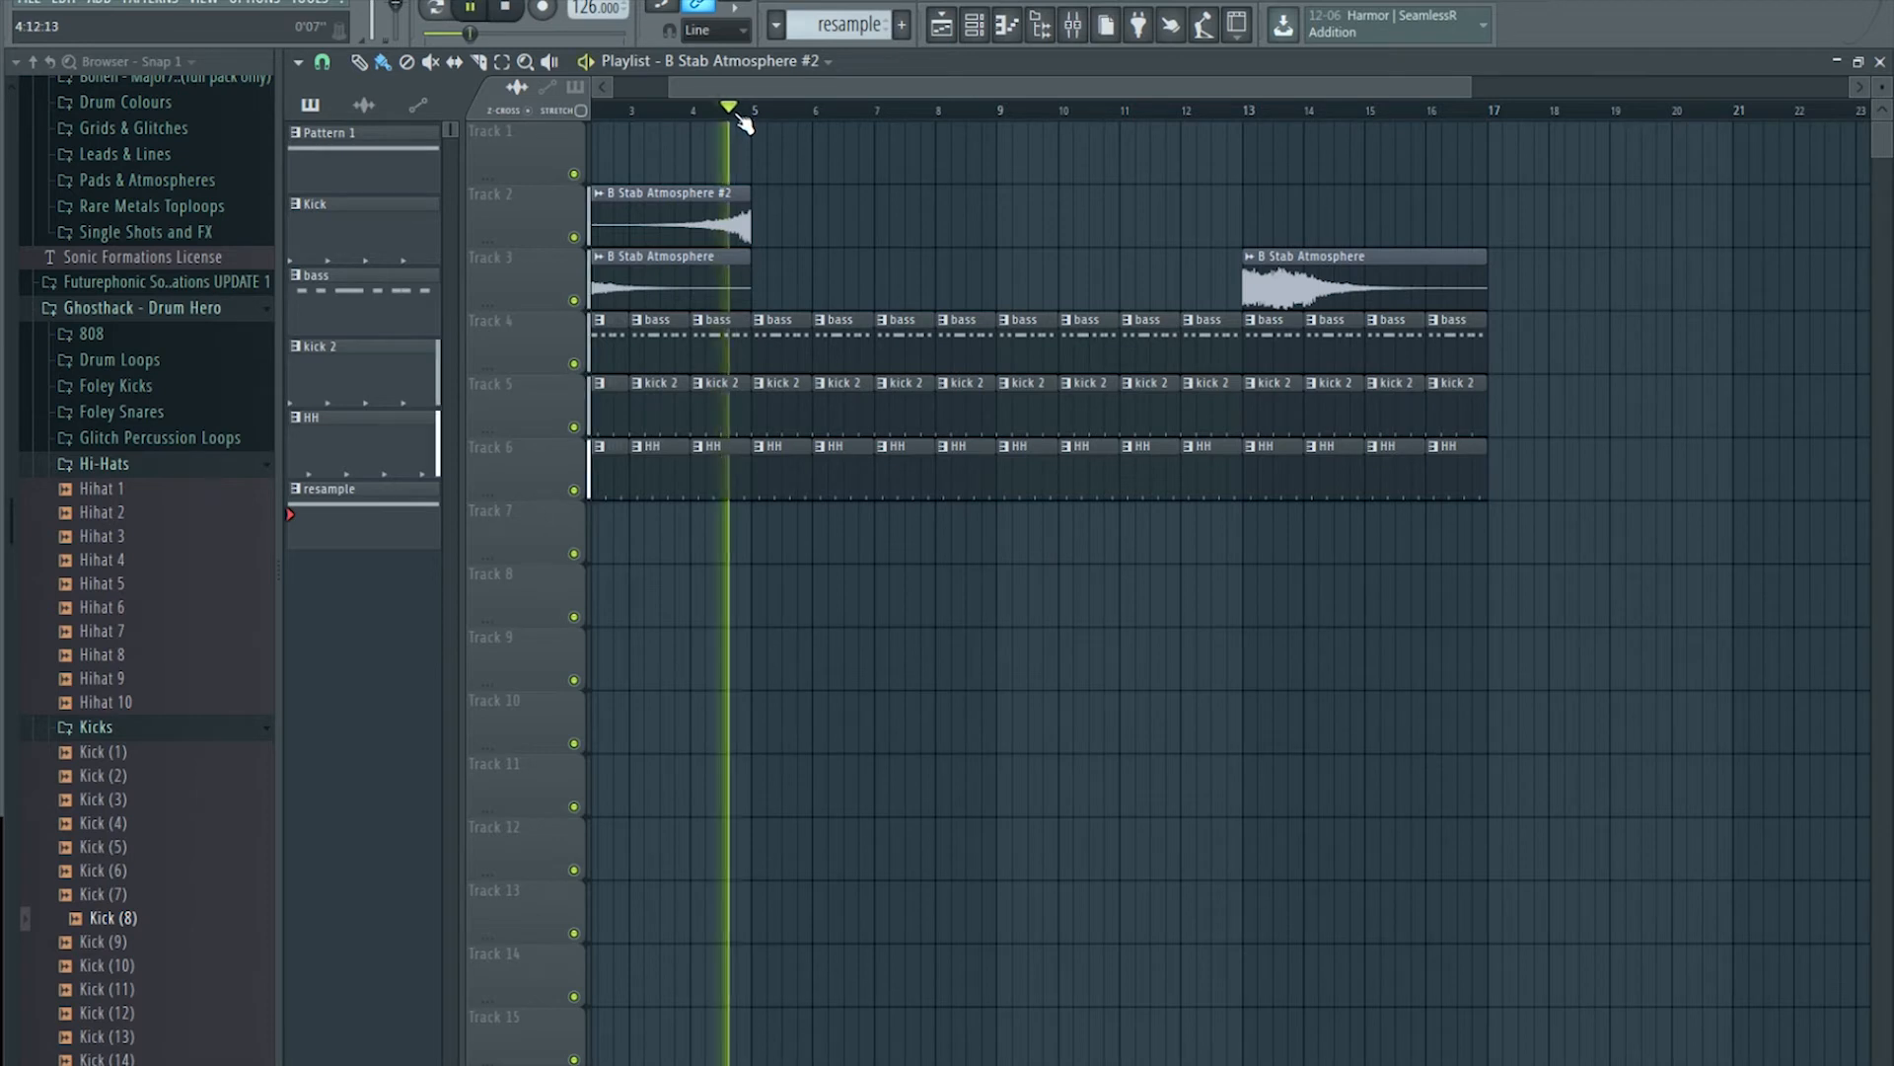
Step: Duplicate the two B Stab Atmosphere clips from bars 1–5 into bars 5–9 and audition them
left_click(1073, 24)
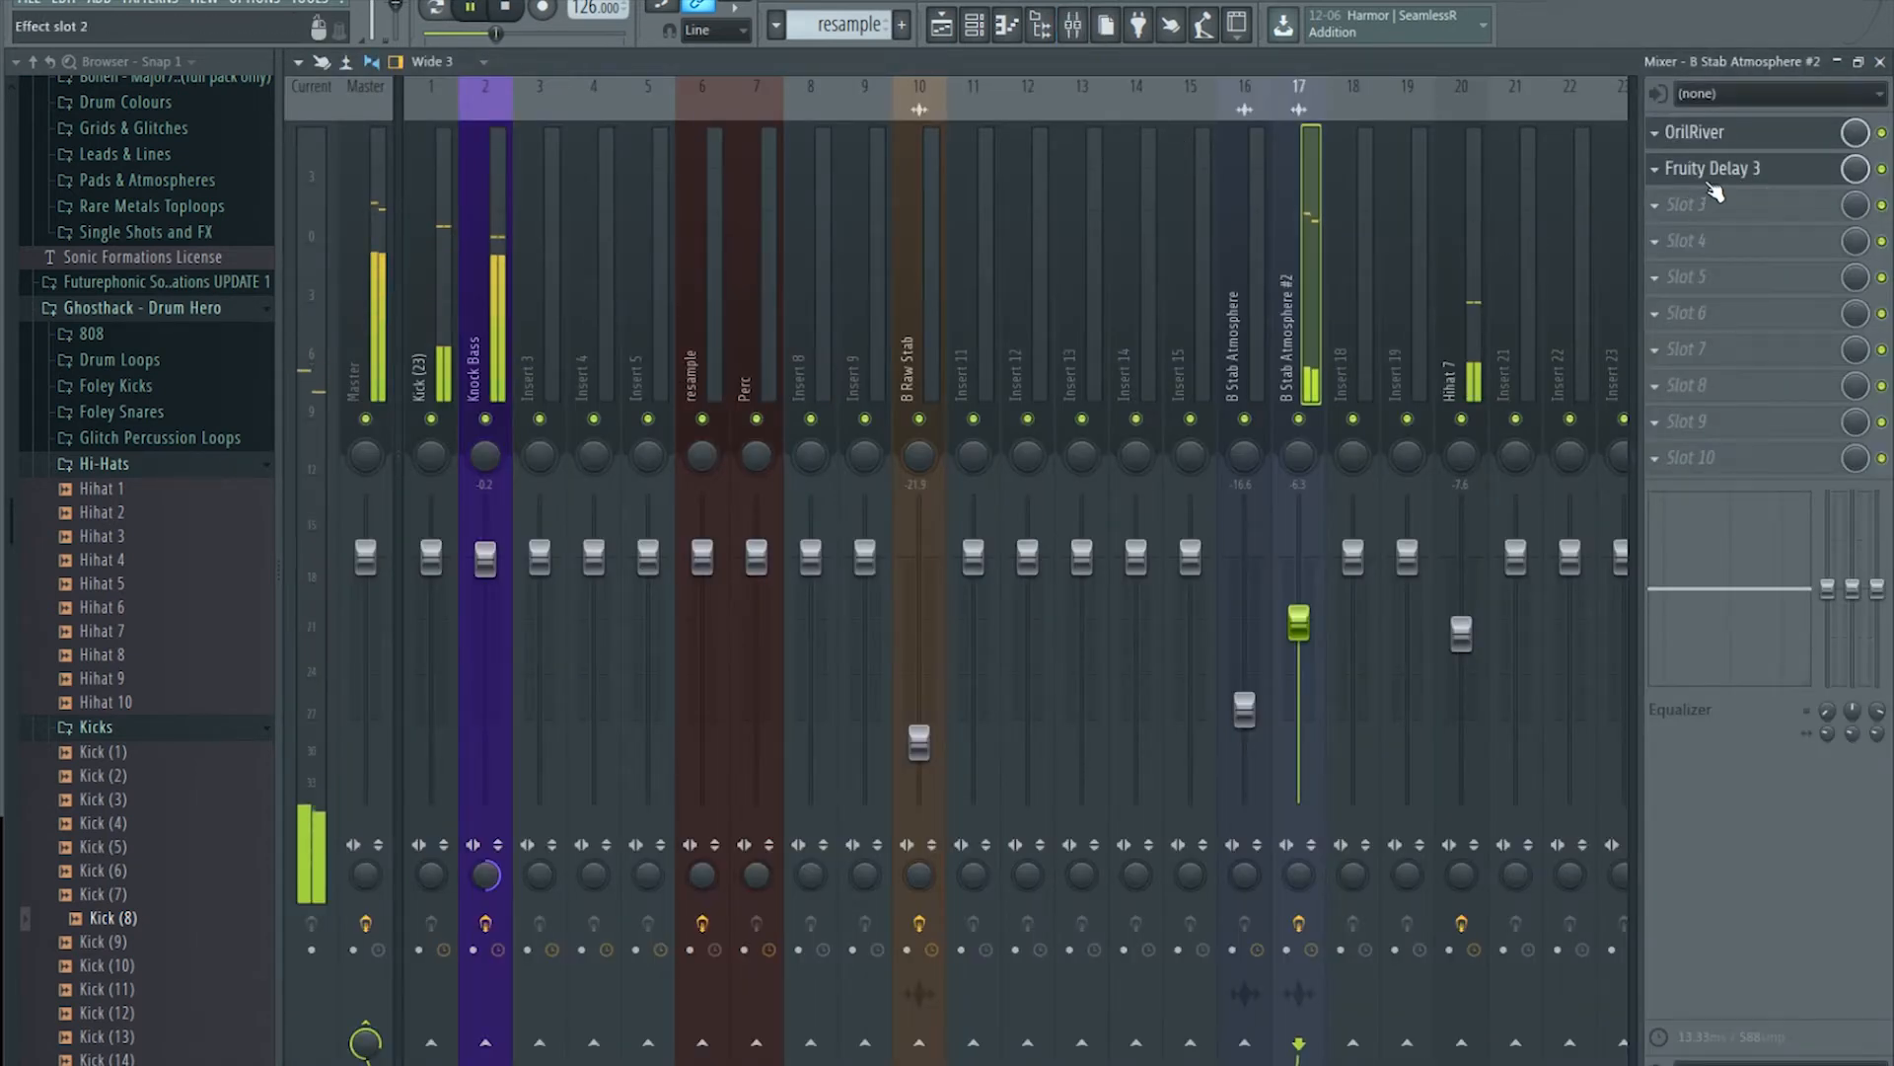
left_click(955, 33)
key("space")
left_click(725, 108)
left_click_drag(733, 106, 522, 96)
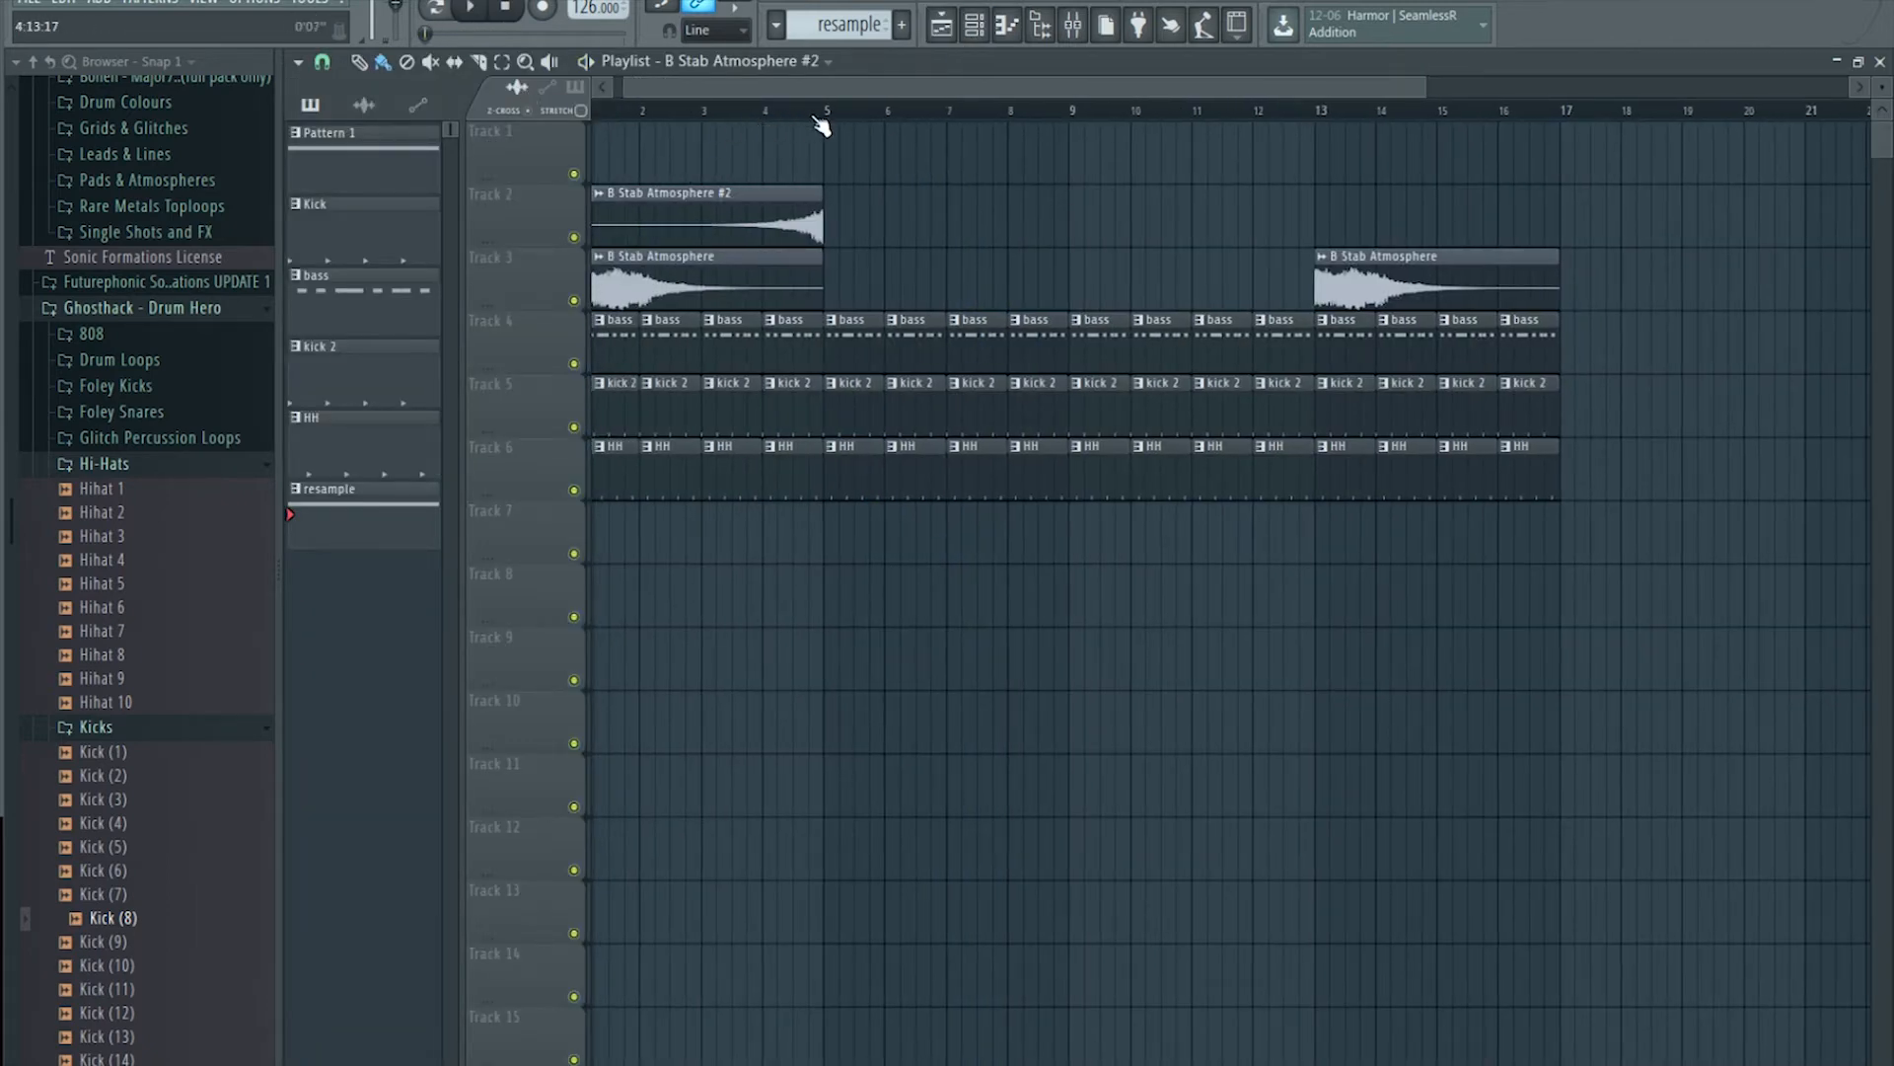
left_click_drag(904, 155, 597, 296)
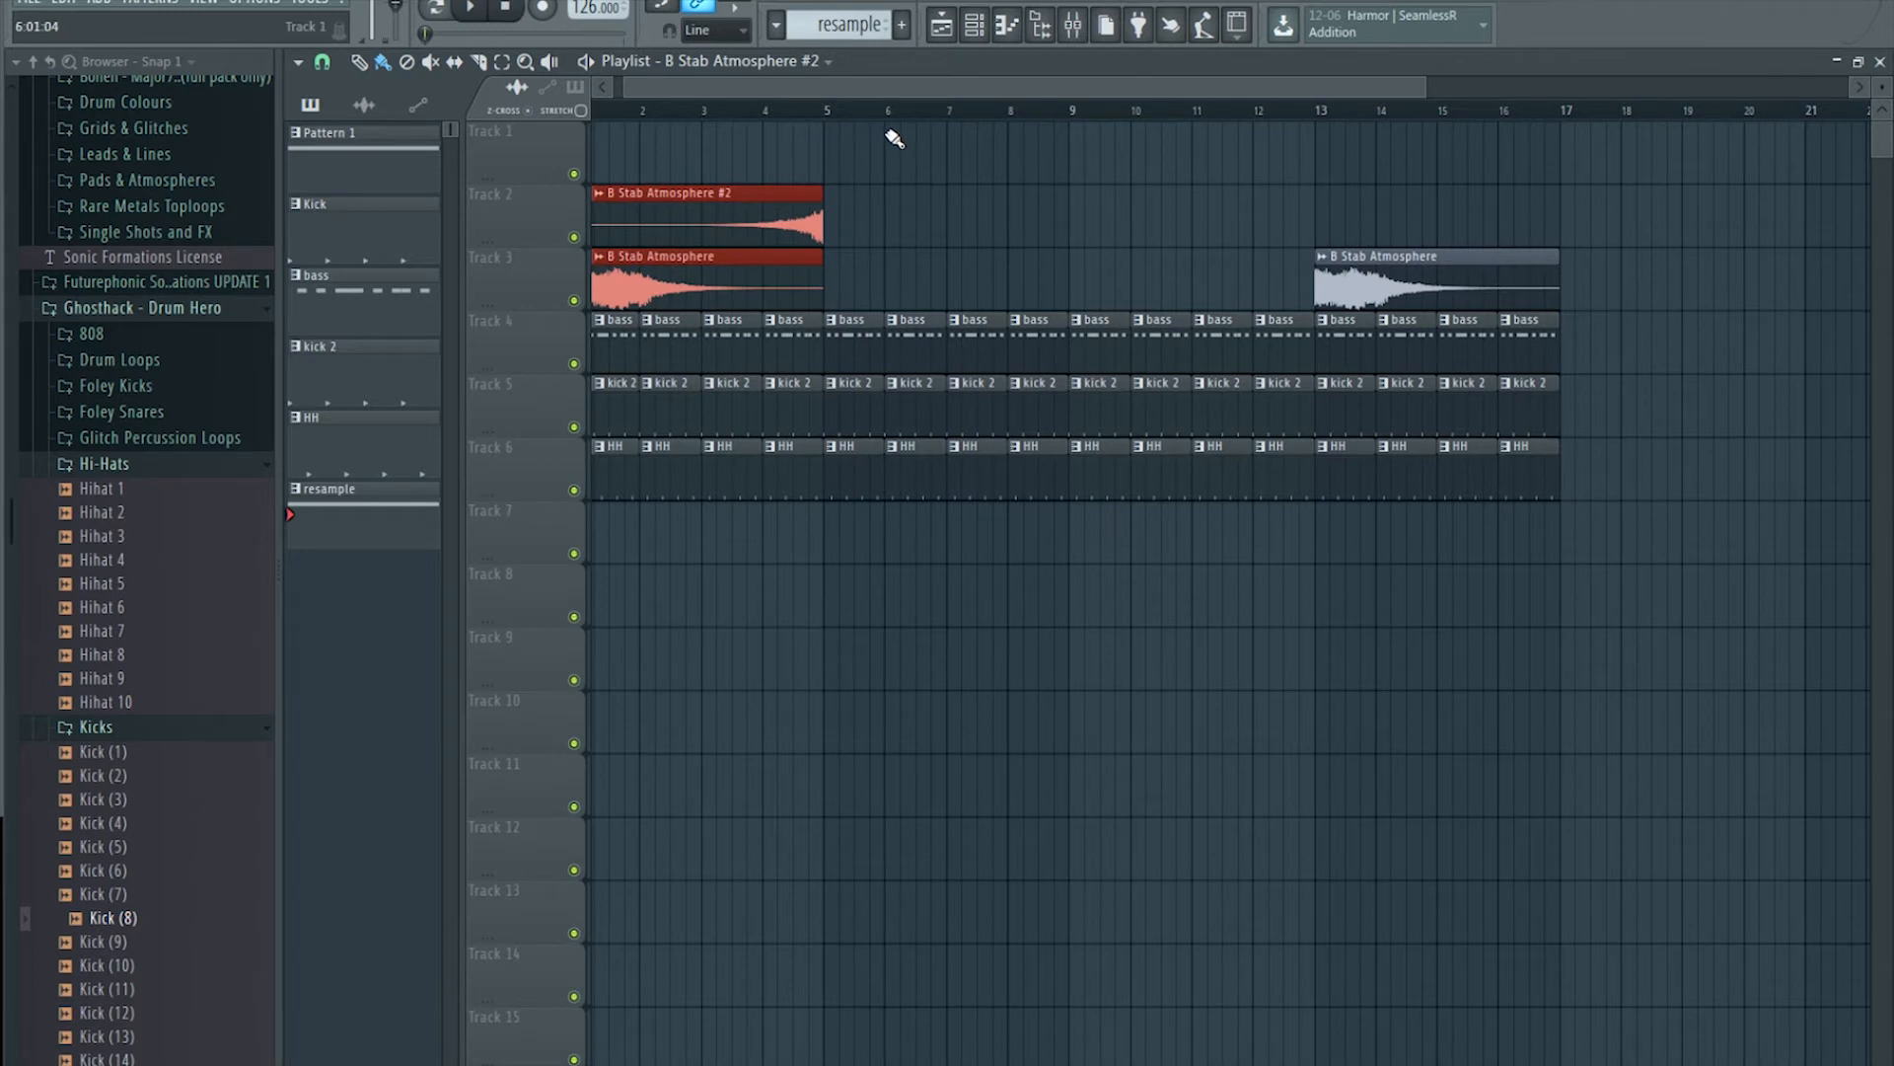
key("ctrl+b")
left_click(775, 107)
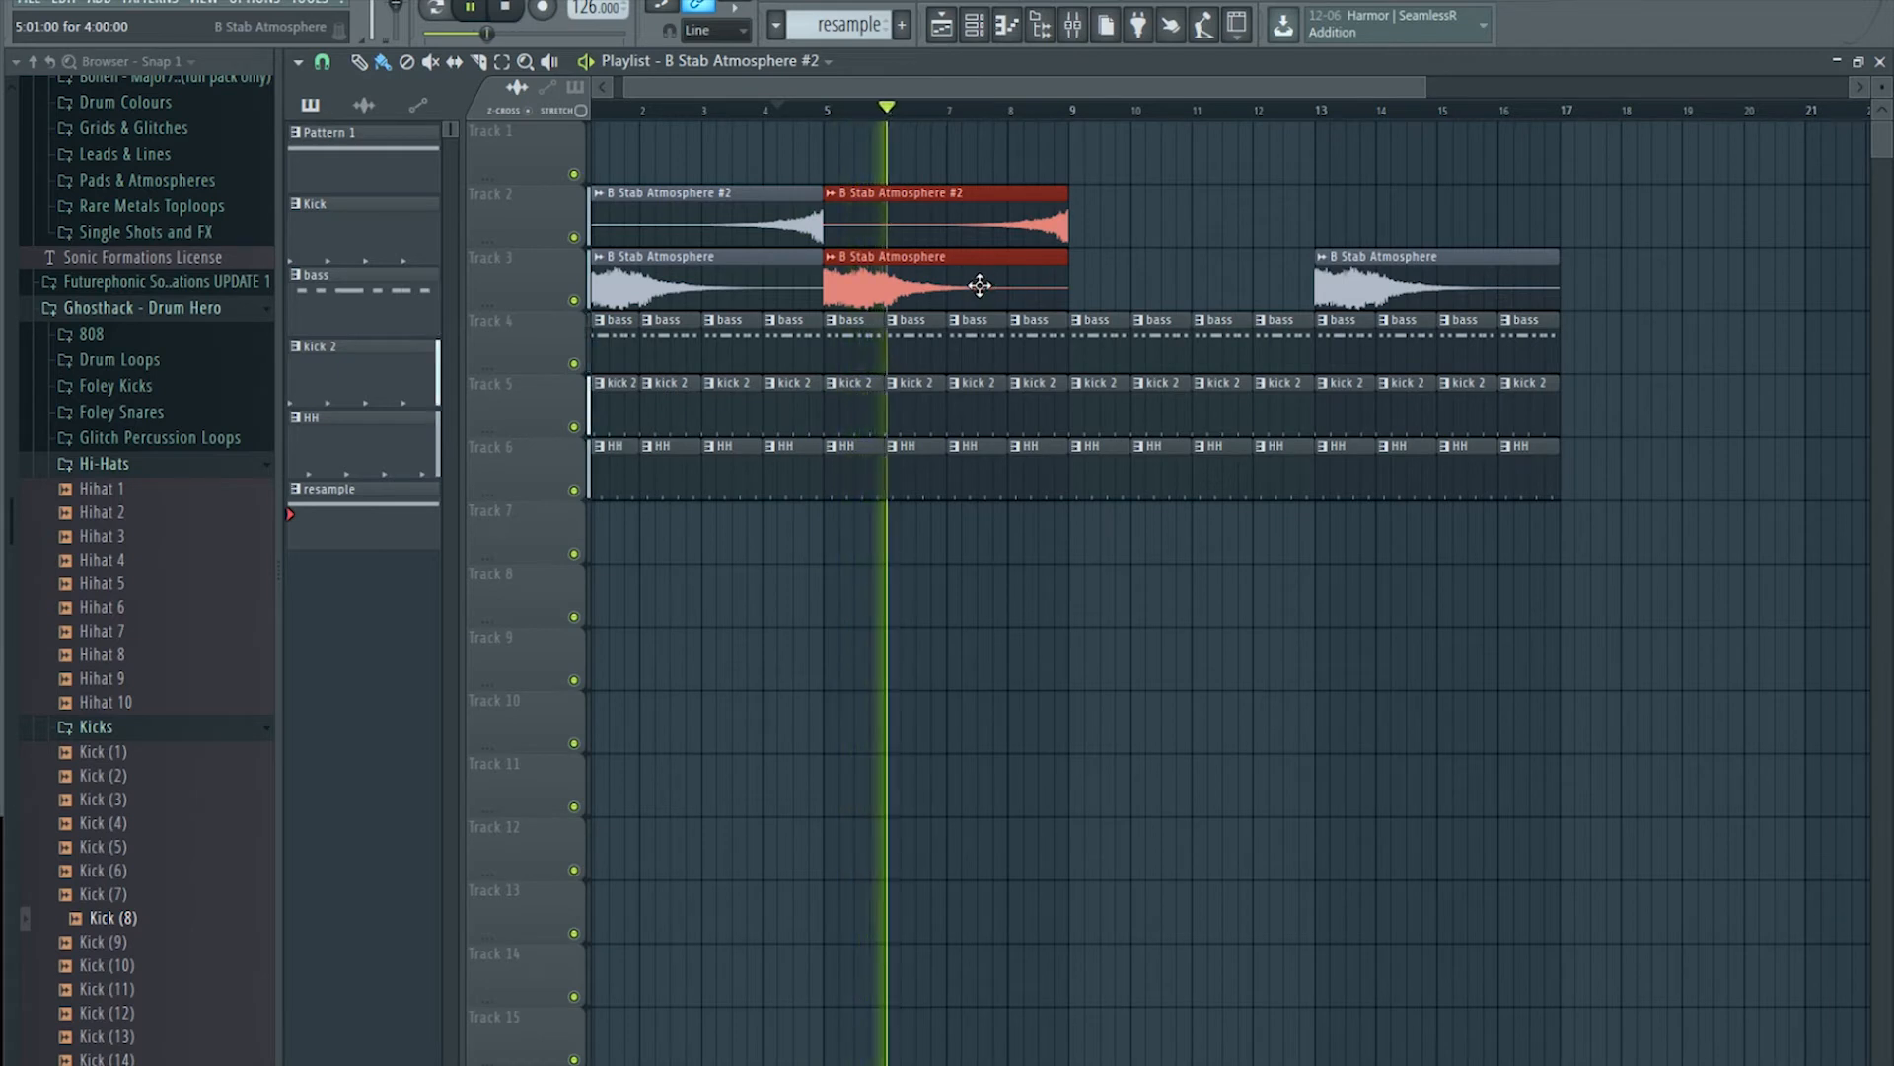
key("space")
Step: Delete the red duplicated atmosphere clips and the atmosphere clip at bar 13
right_click(1022, 202)
right_click(980, 277)
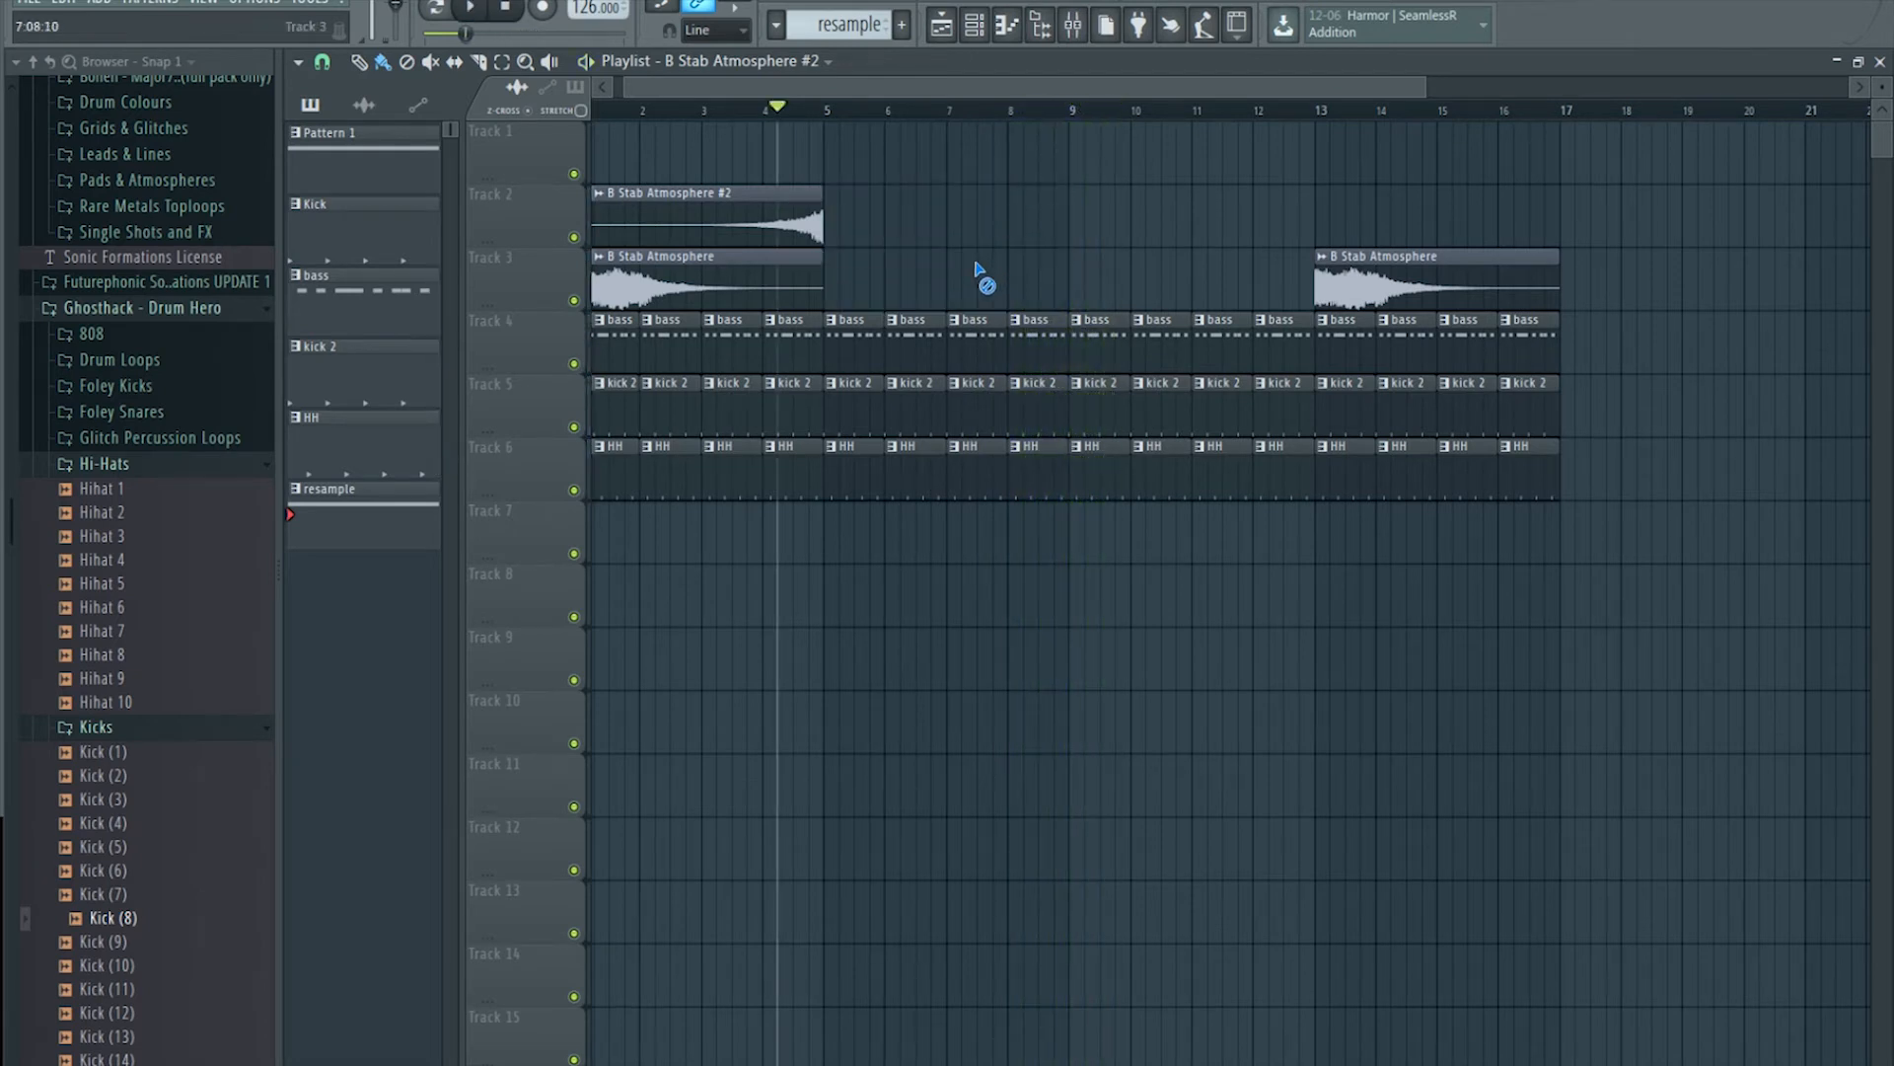
scroll(853, 114, "down", 3)
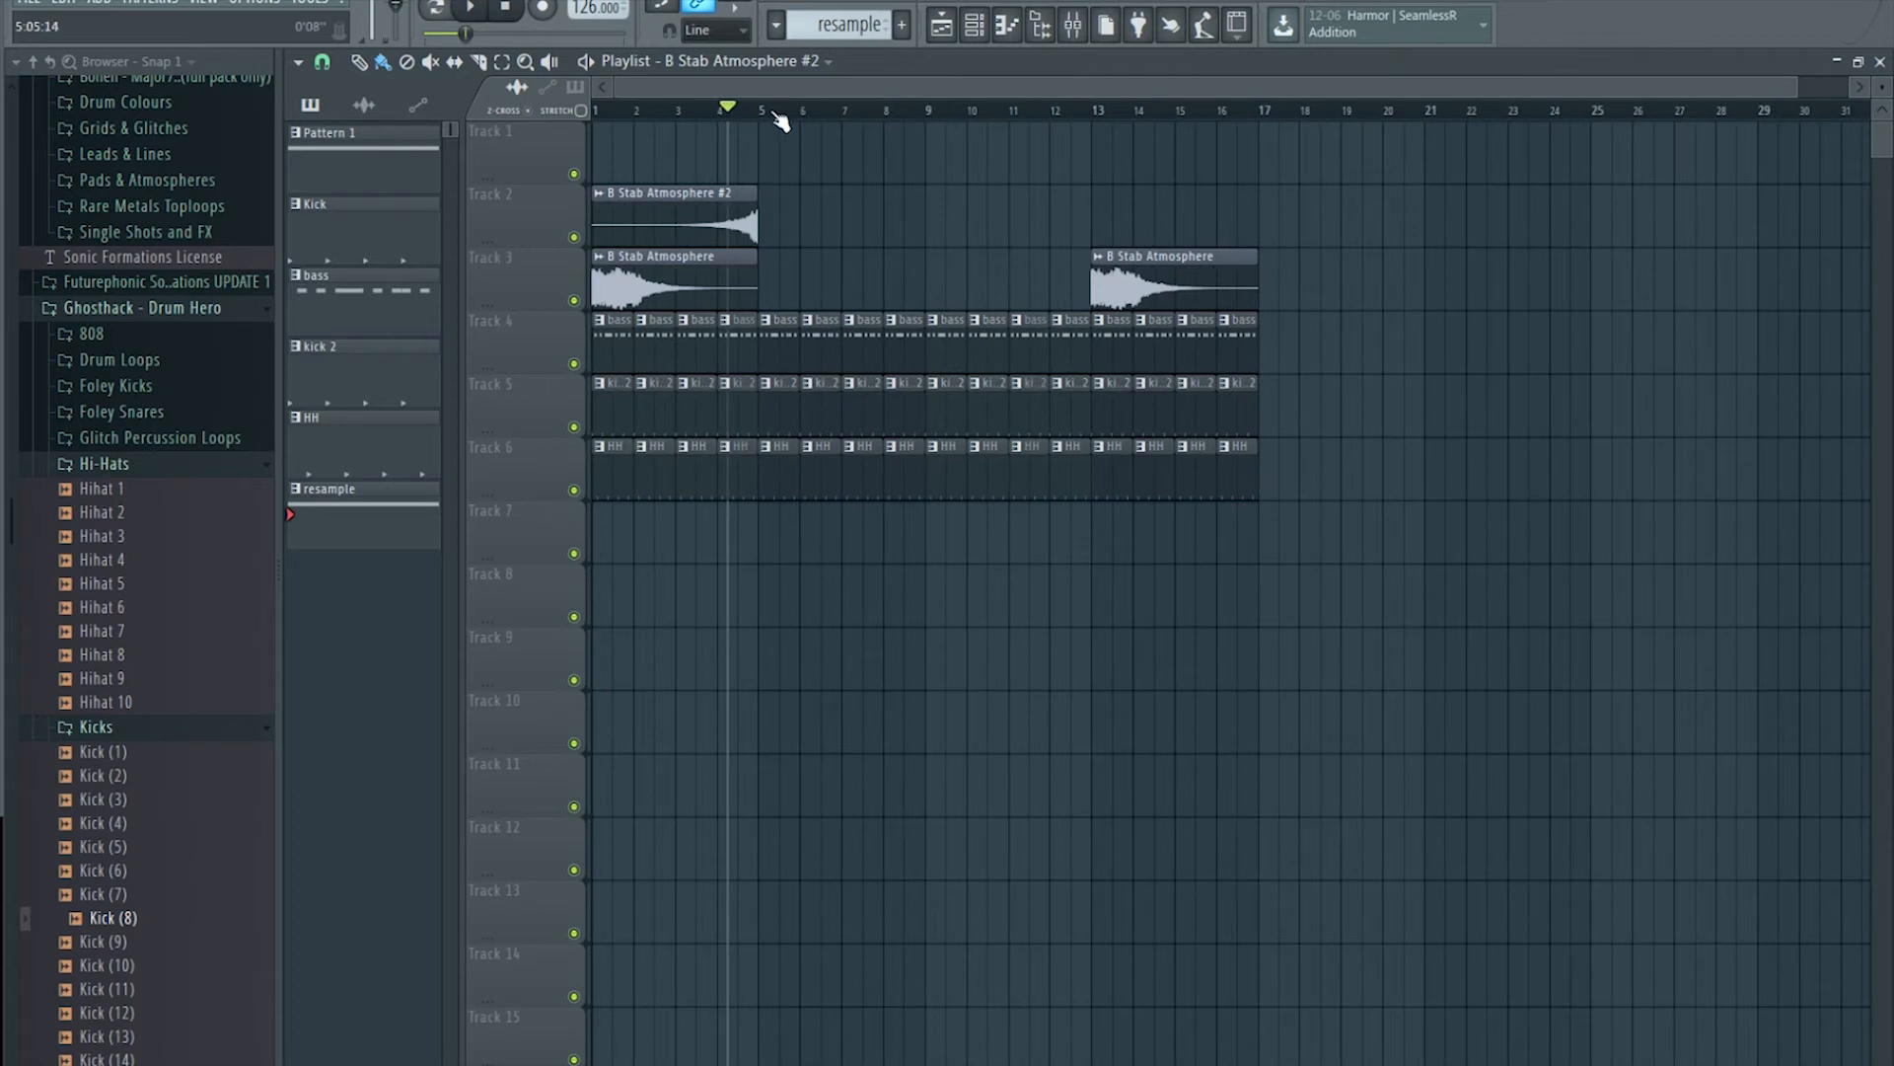
key("space")
key("space")
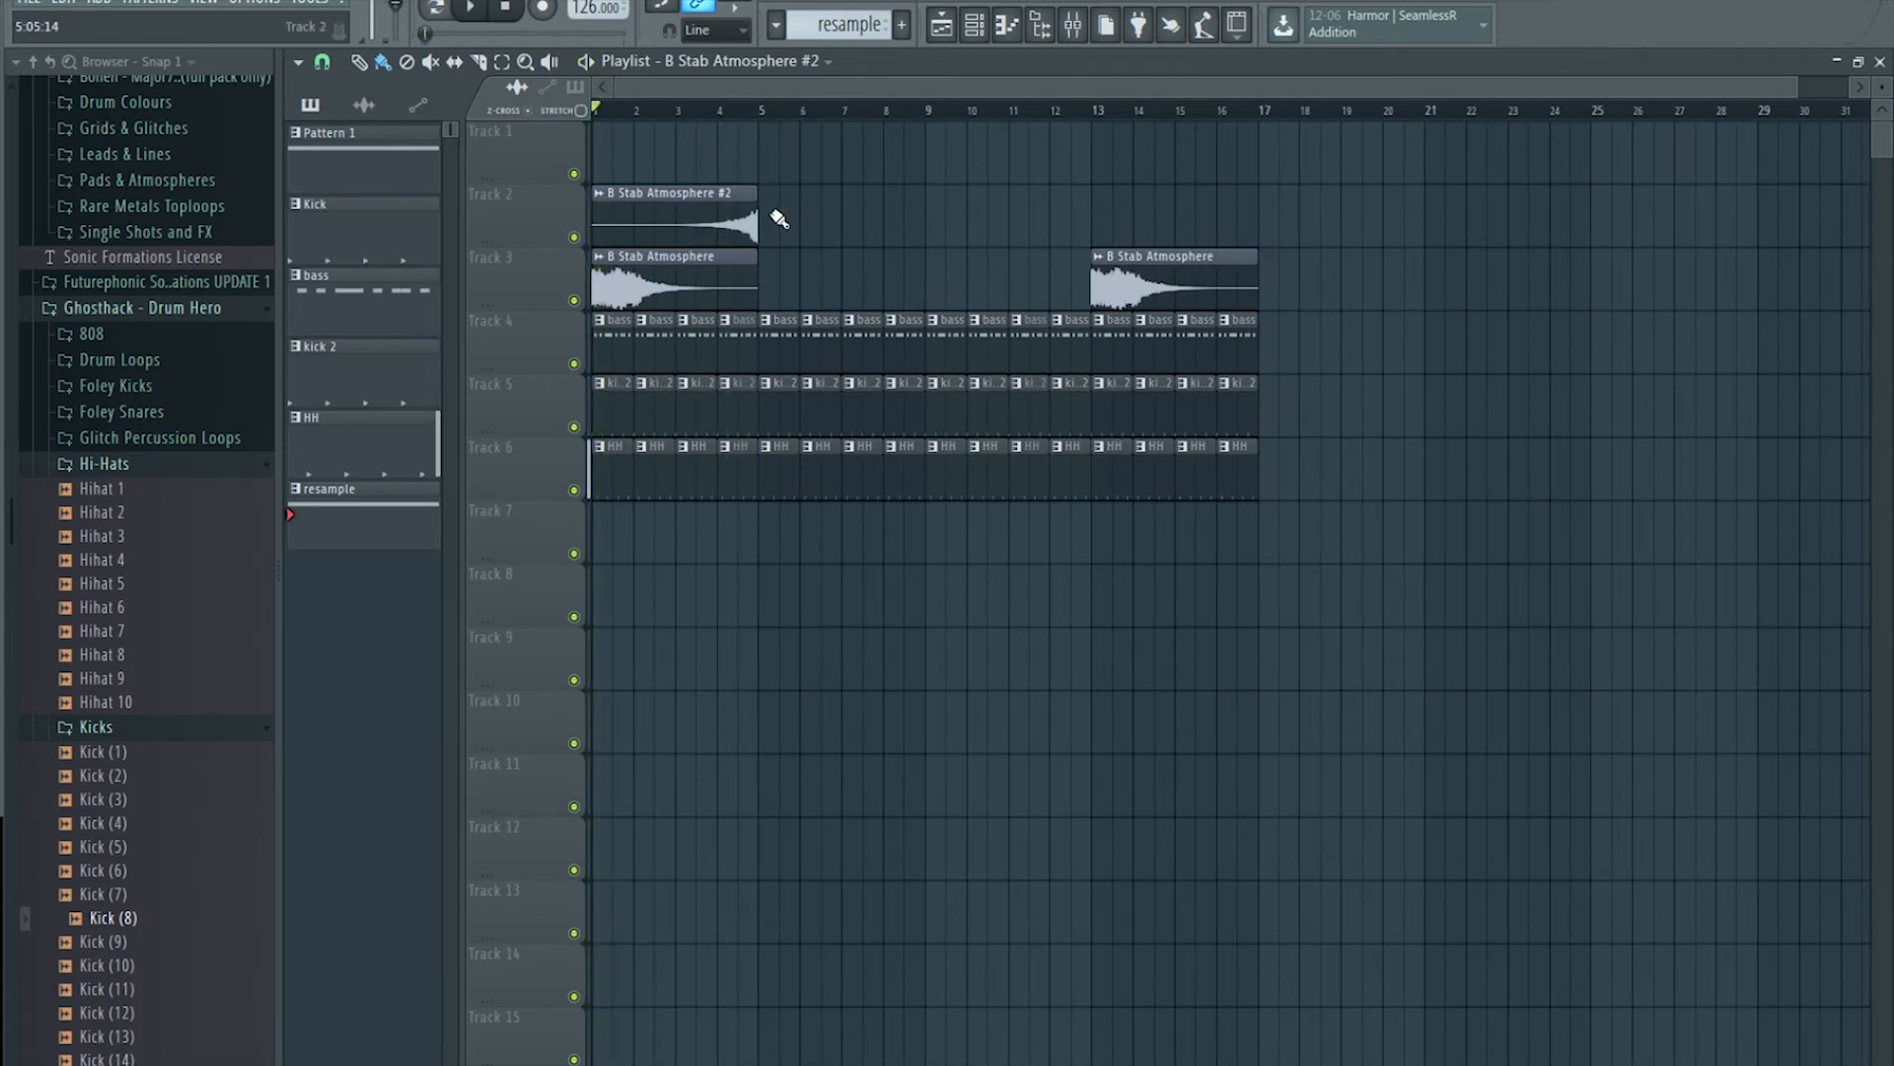
right_click(1119, 271)
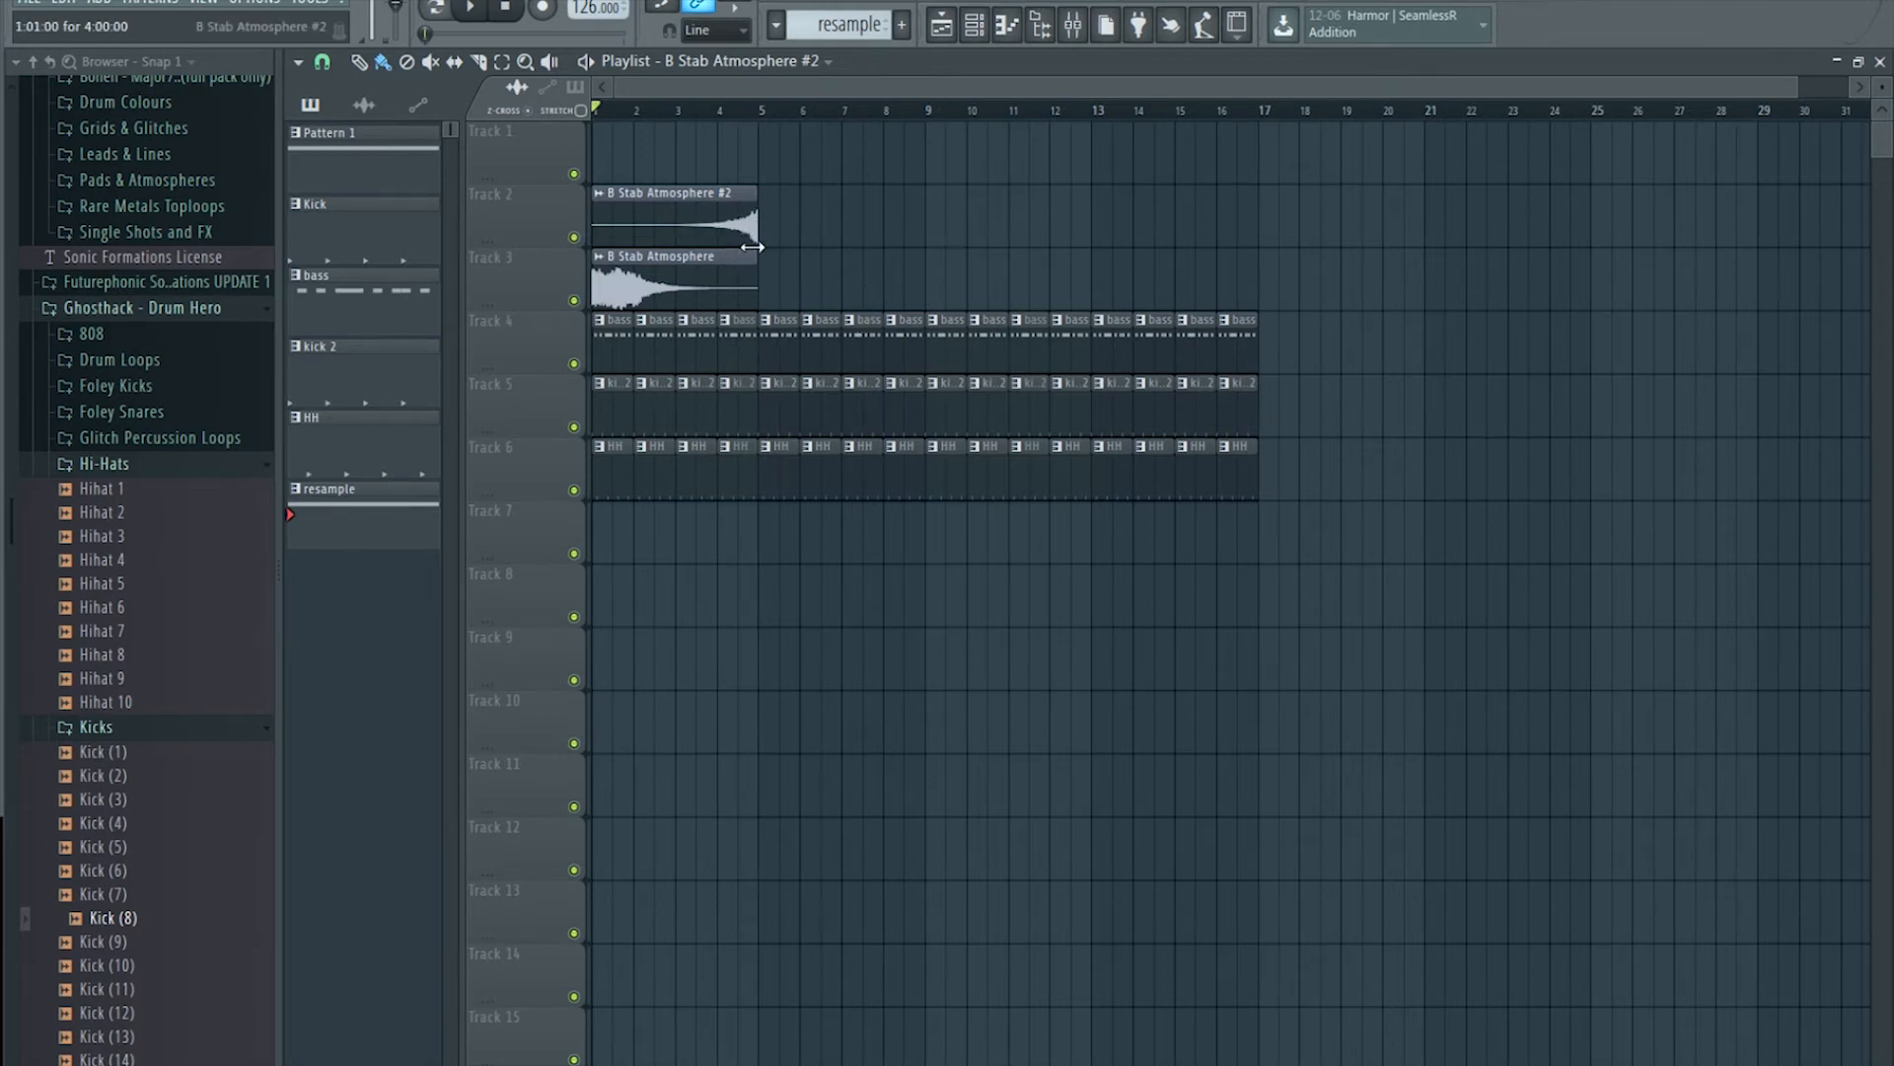
Step: Set the Channel rack filter to show All channels
left_click(974, 37)
left_click(717, 139)
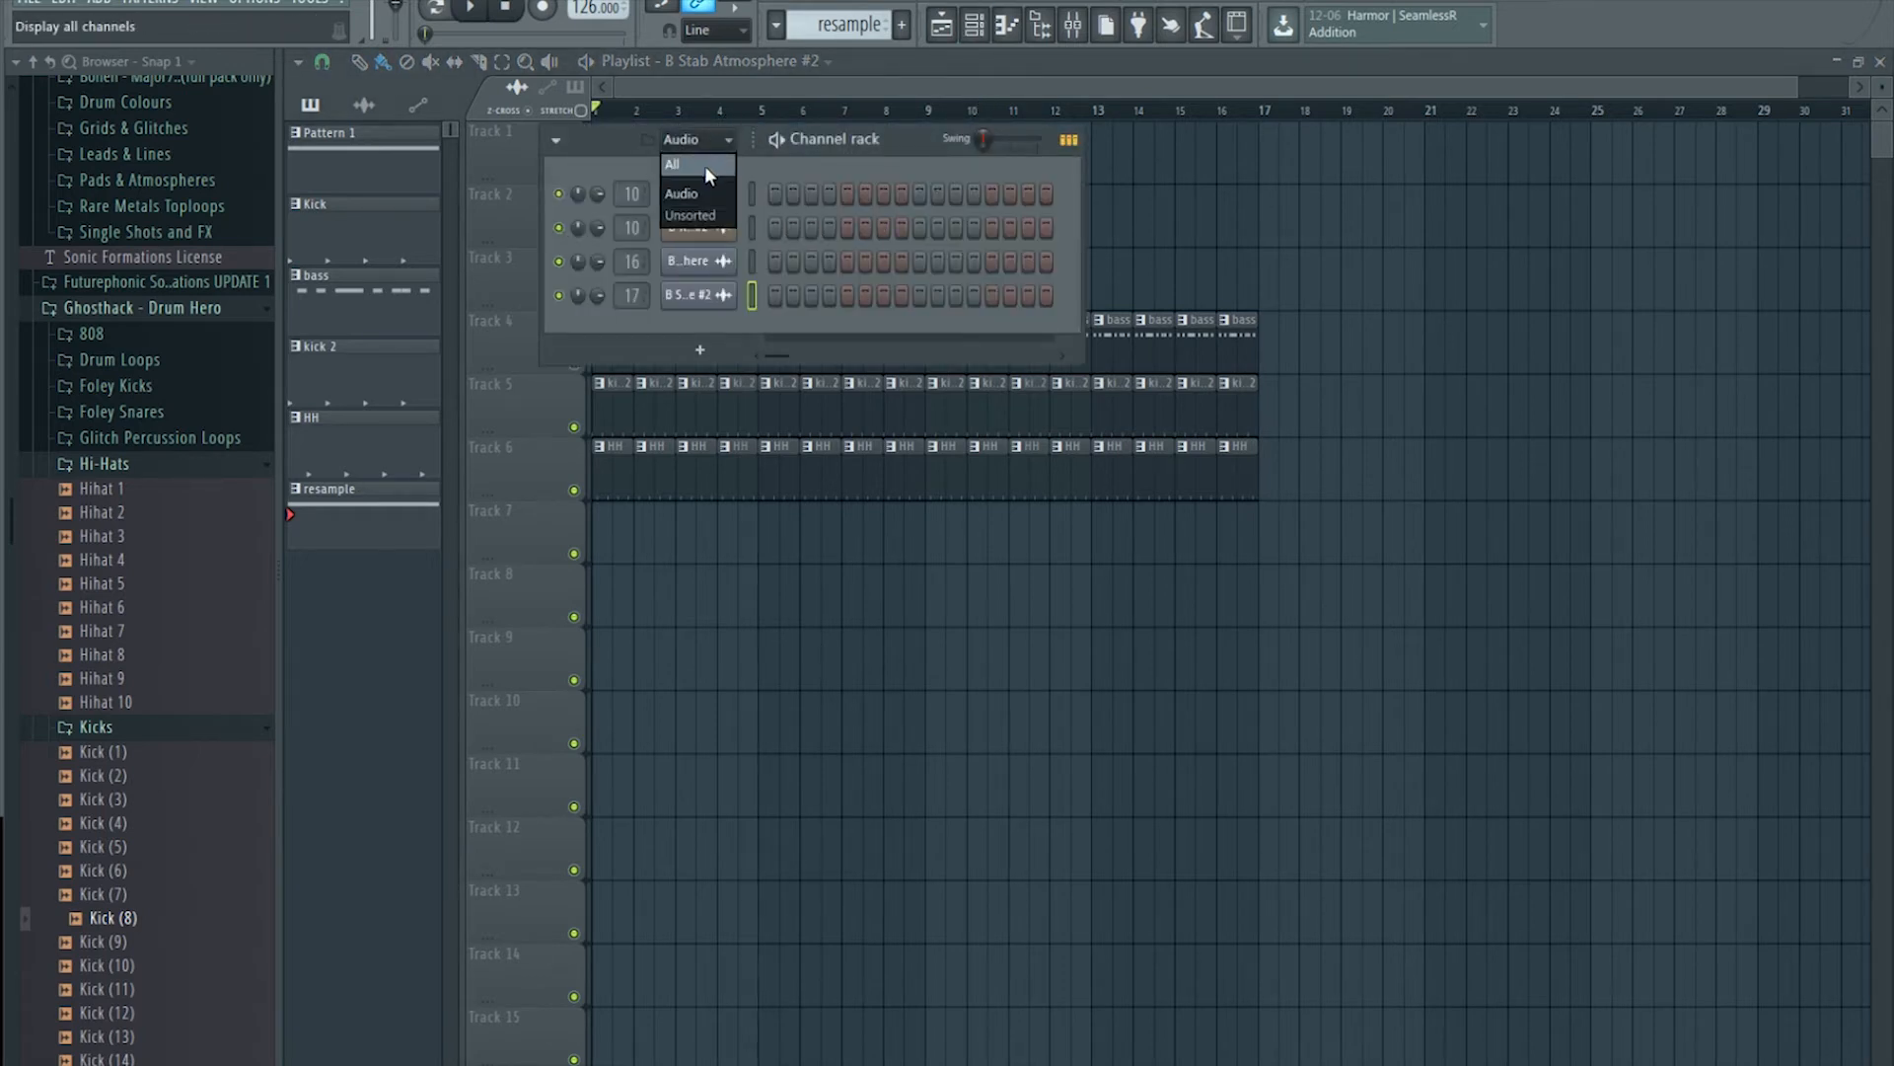
left_click(715, 166)
left_click(841, 63)
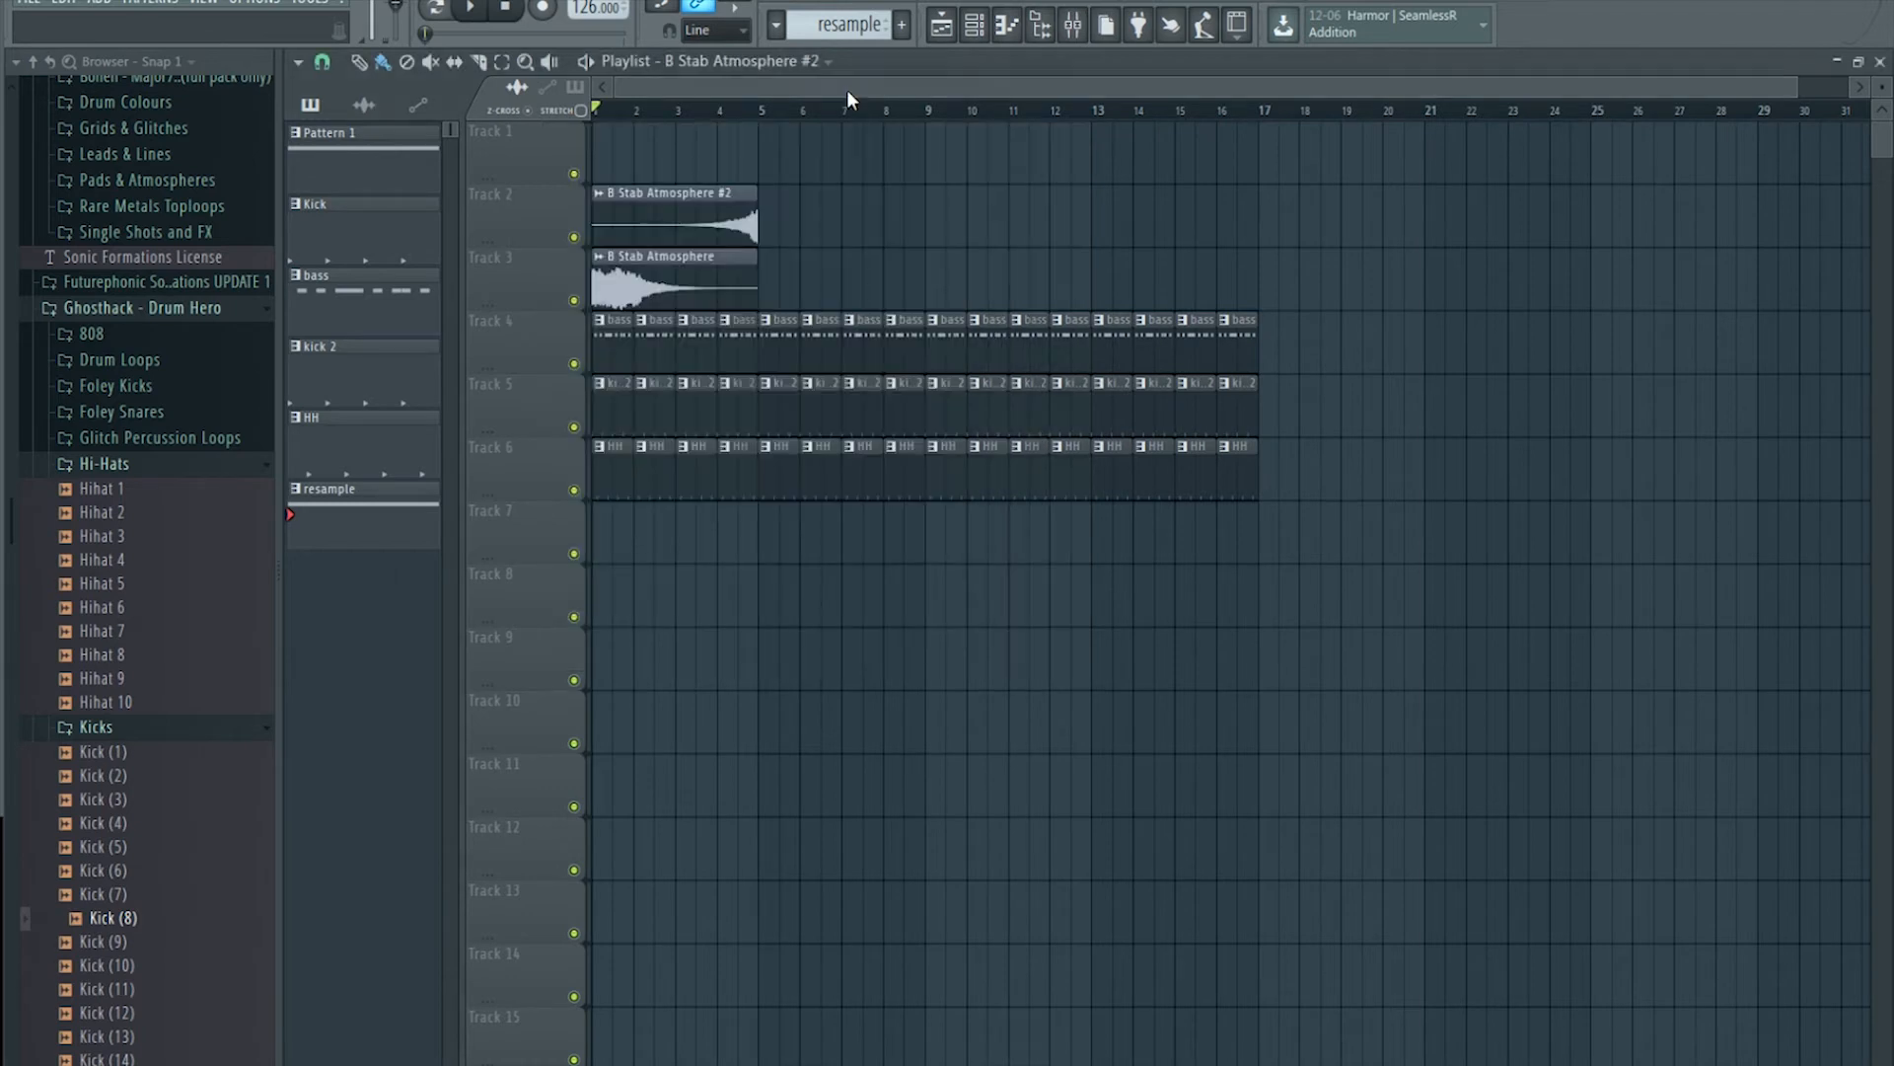
Step: Paint a B Stab Atmosphere clip on Track 3 at bar 6, removing a stray Track 1 clip
left_click(769, 172)
right_click(855, 161)
left_click(744, 283)
left_click(817, 287)
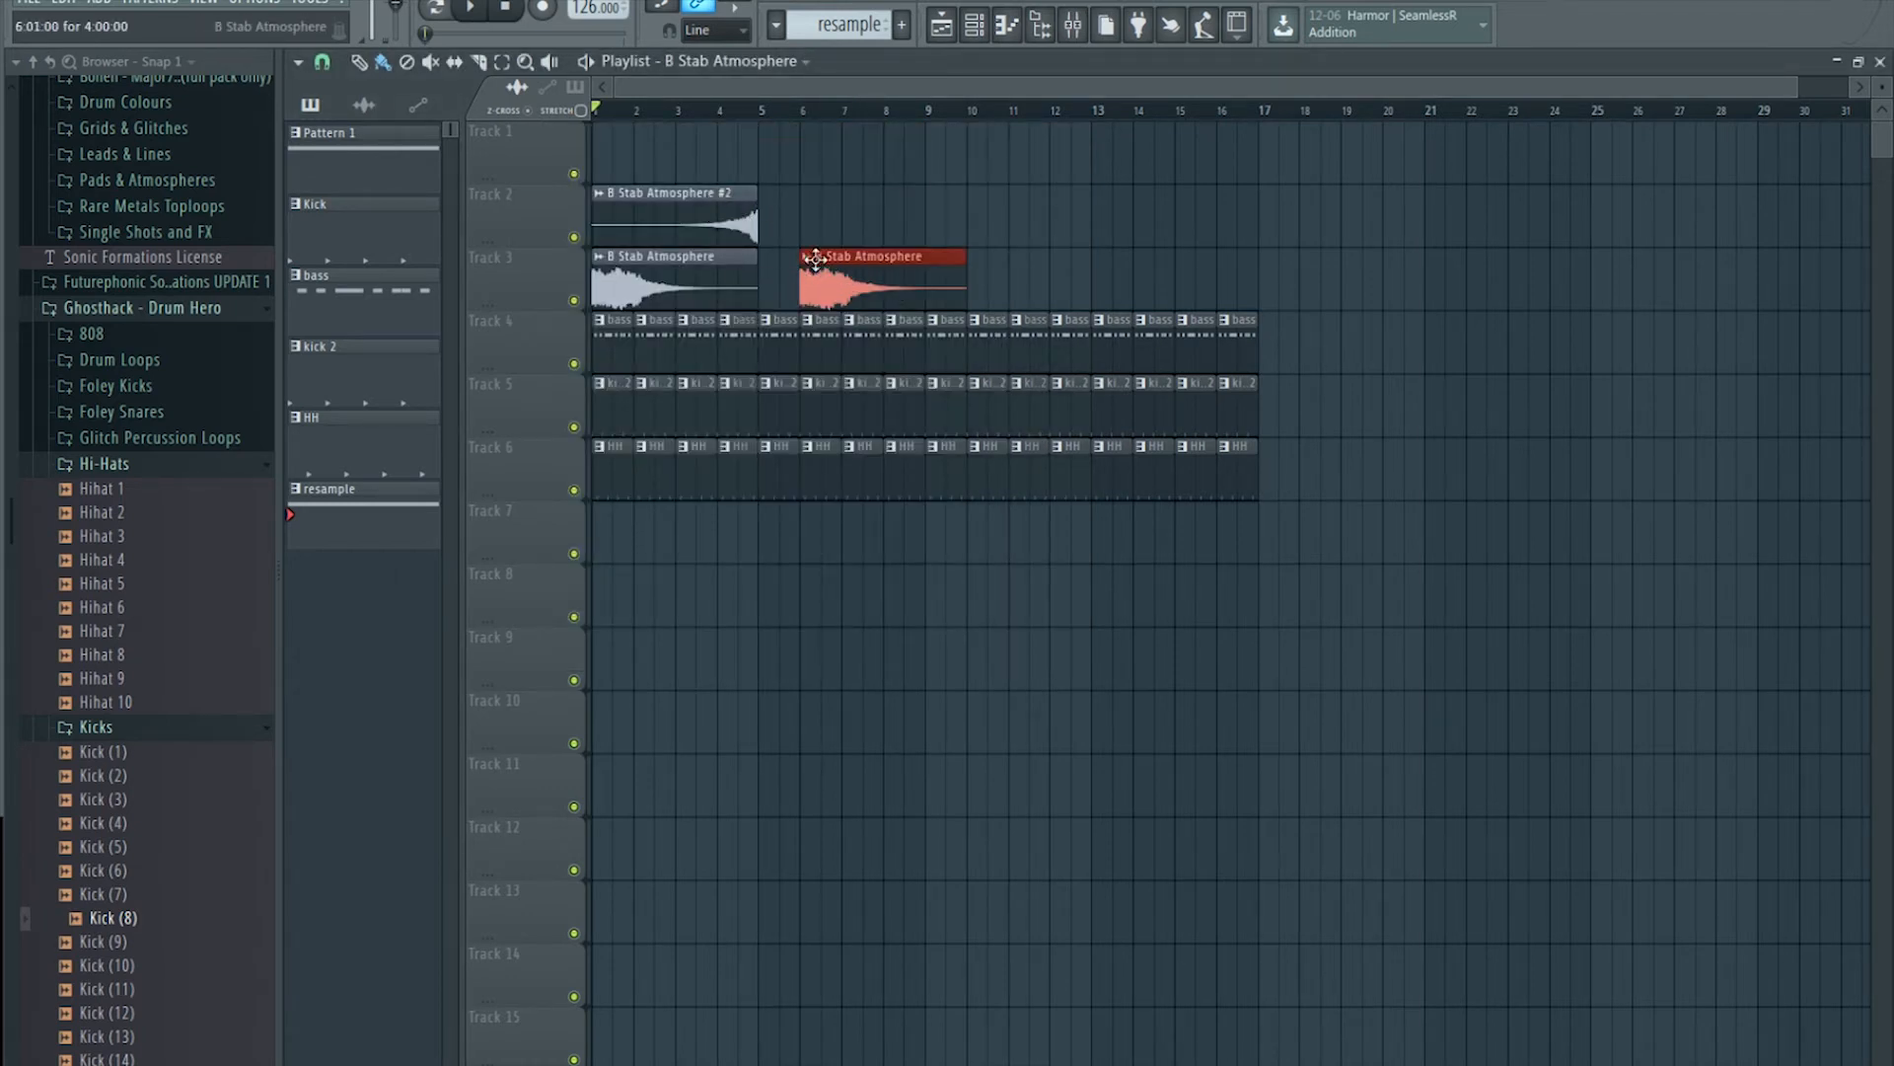
left_click(827, 266)
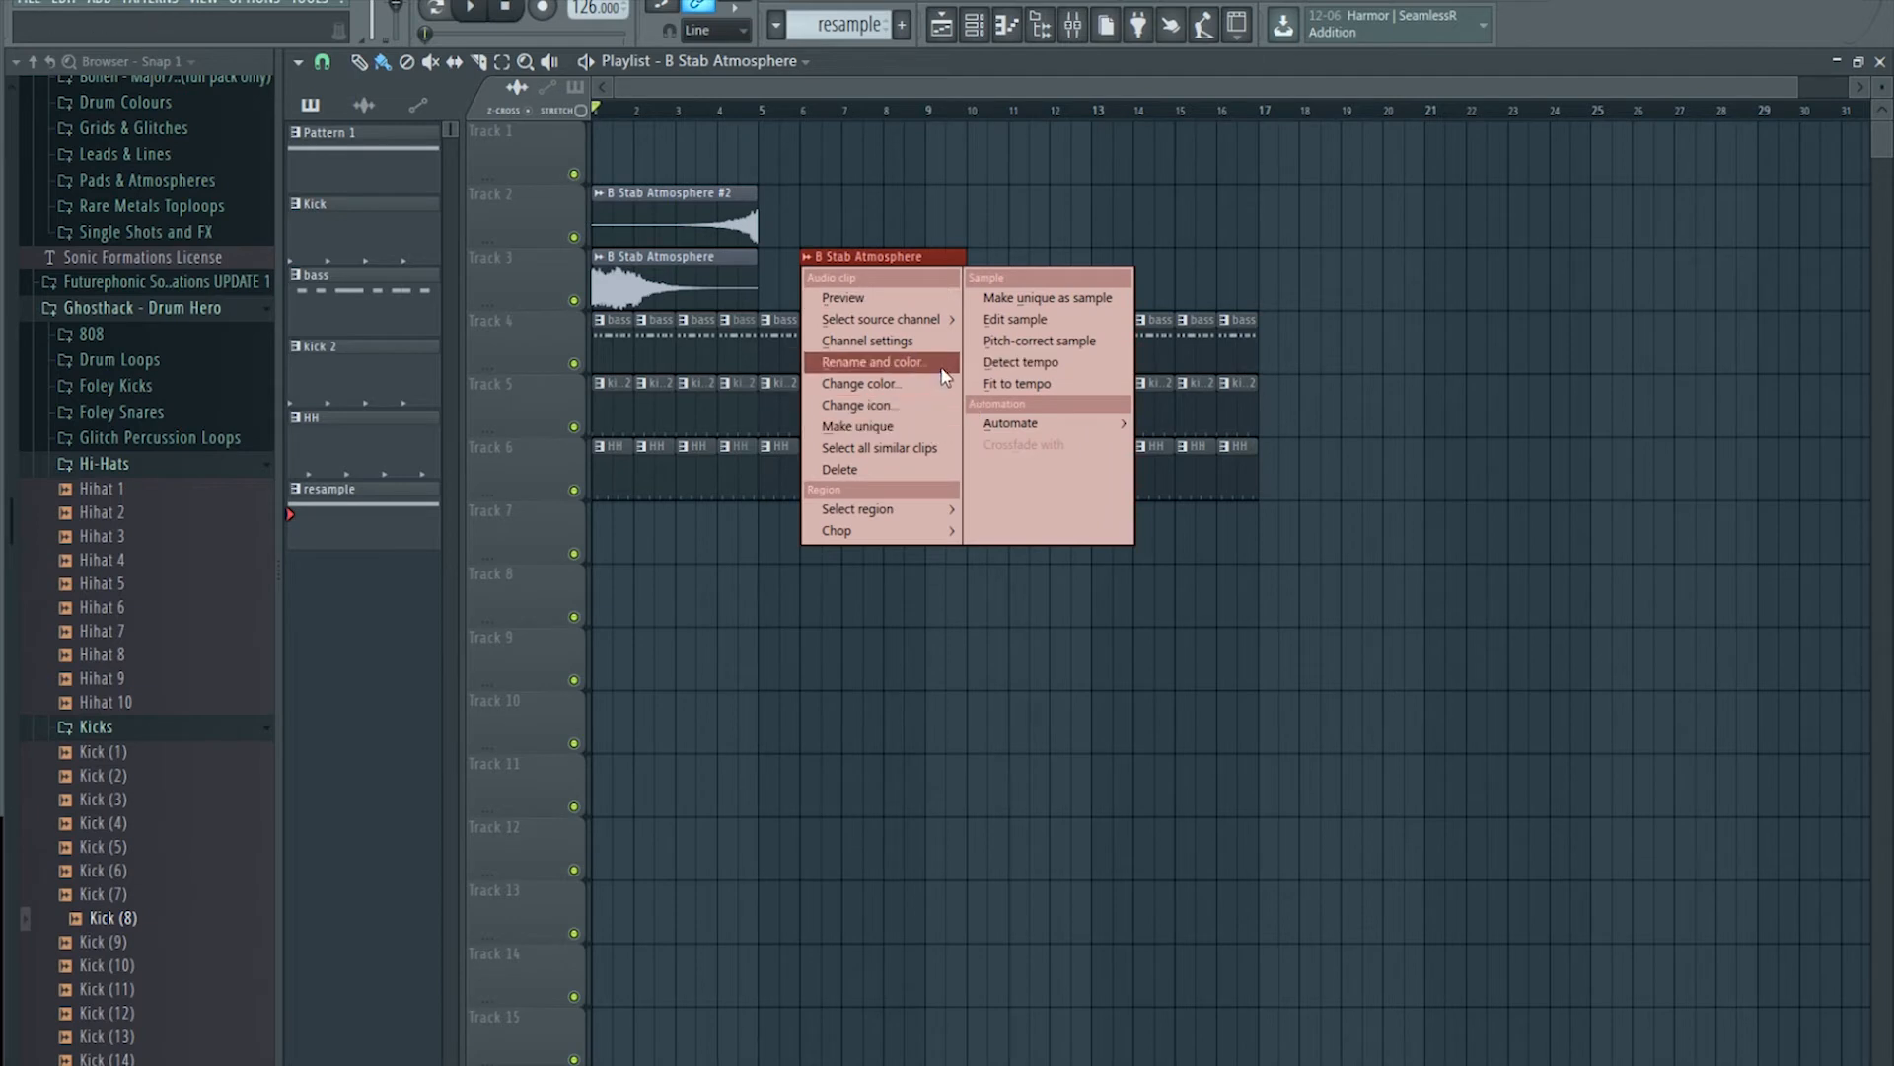
Step: Make the bar-6 clip a unique B Stab Atmosphere #3 and recolour the atmosphere clips
left_click(866, 427)
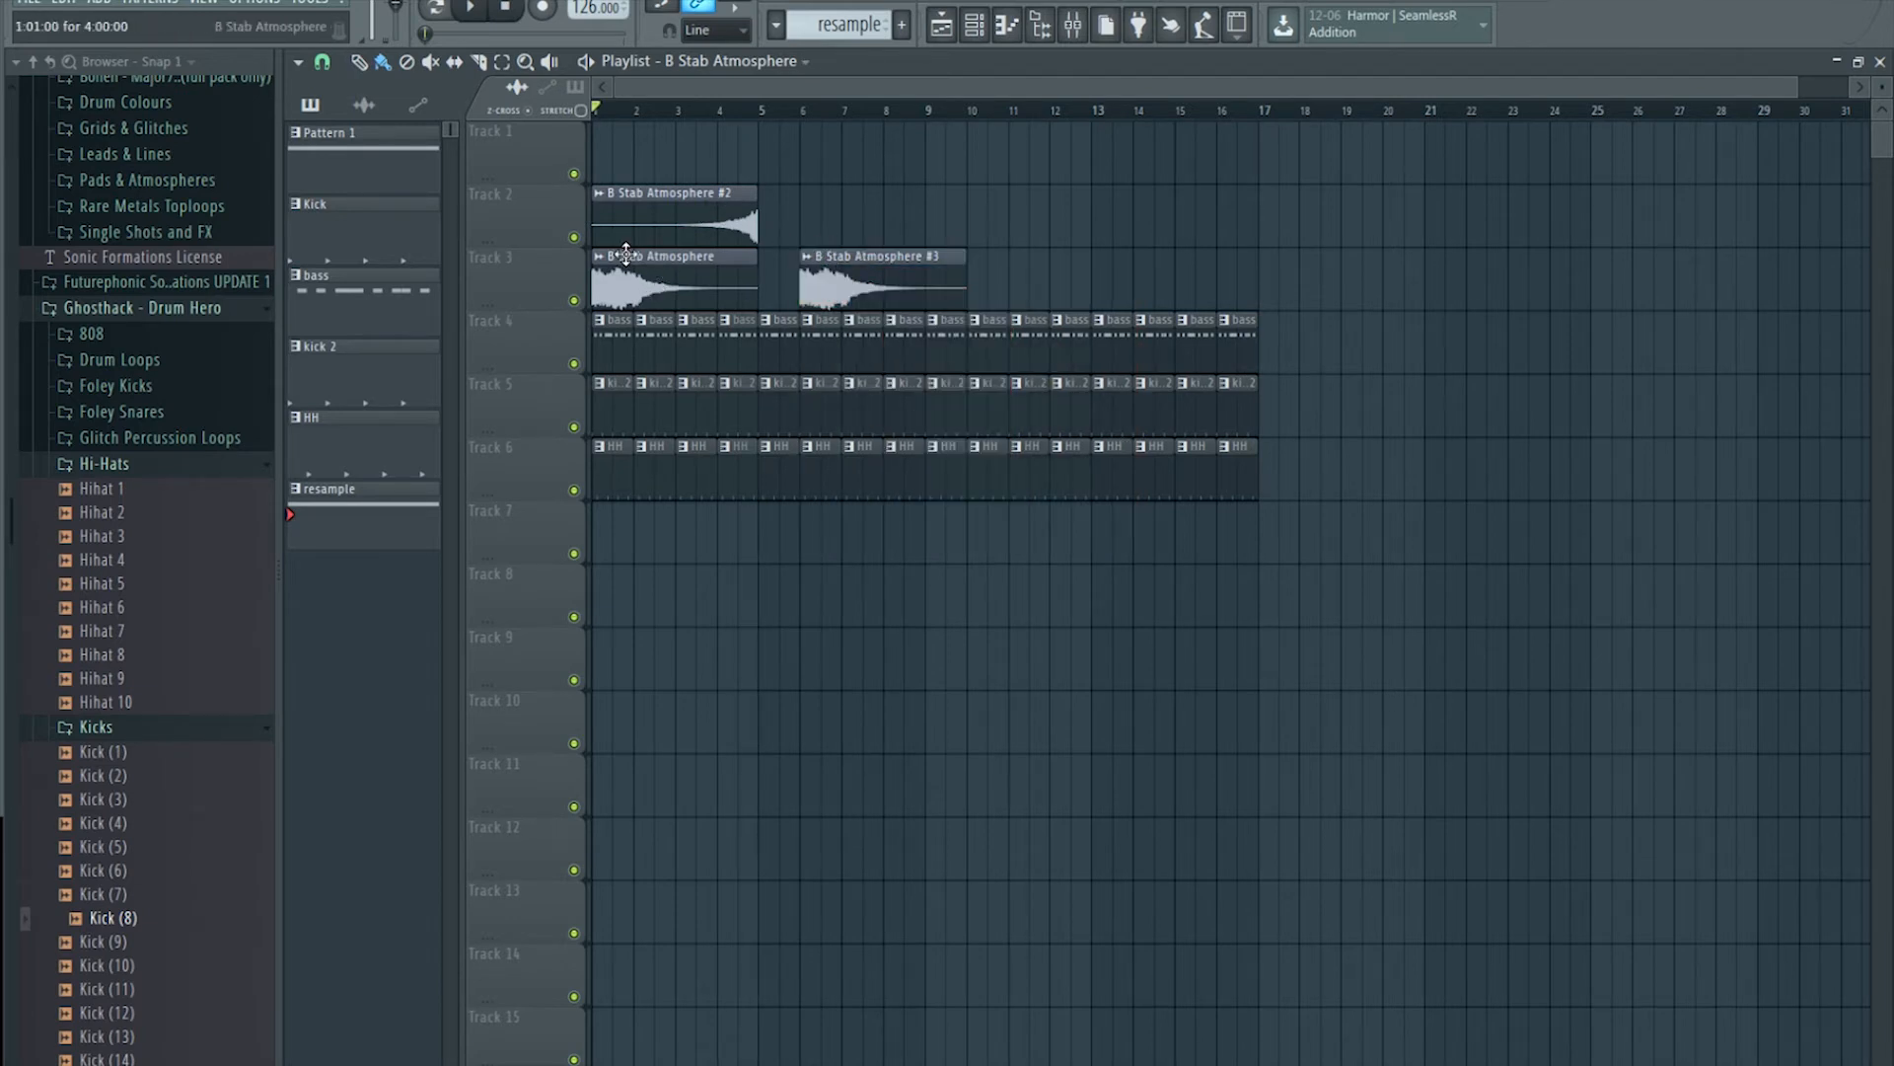
left_click(657, 264)
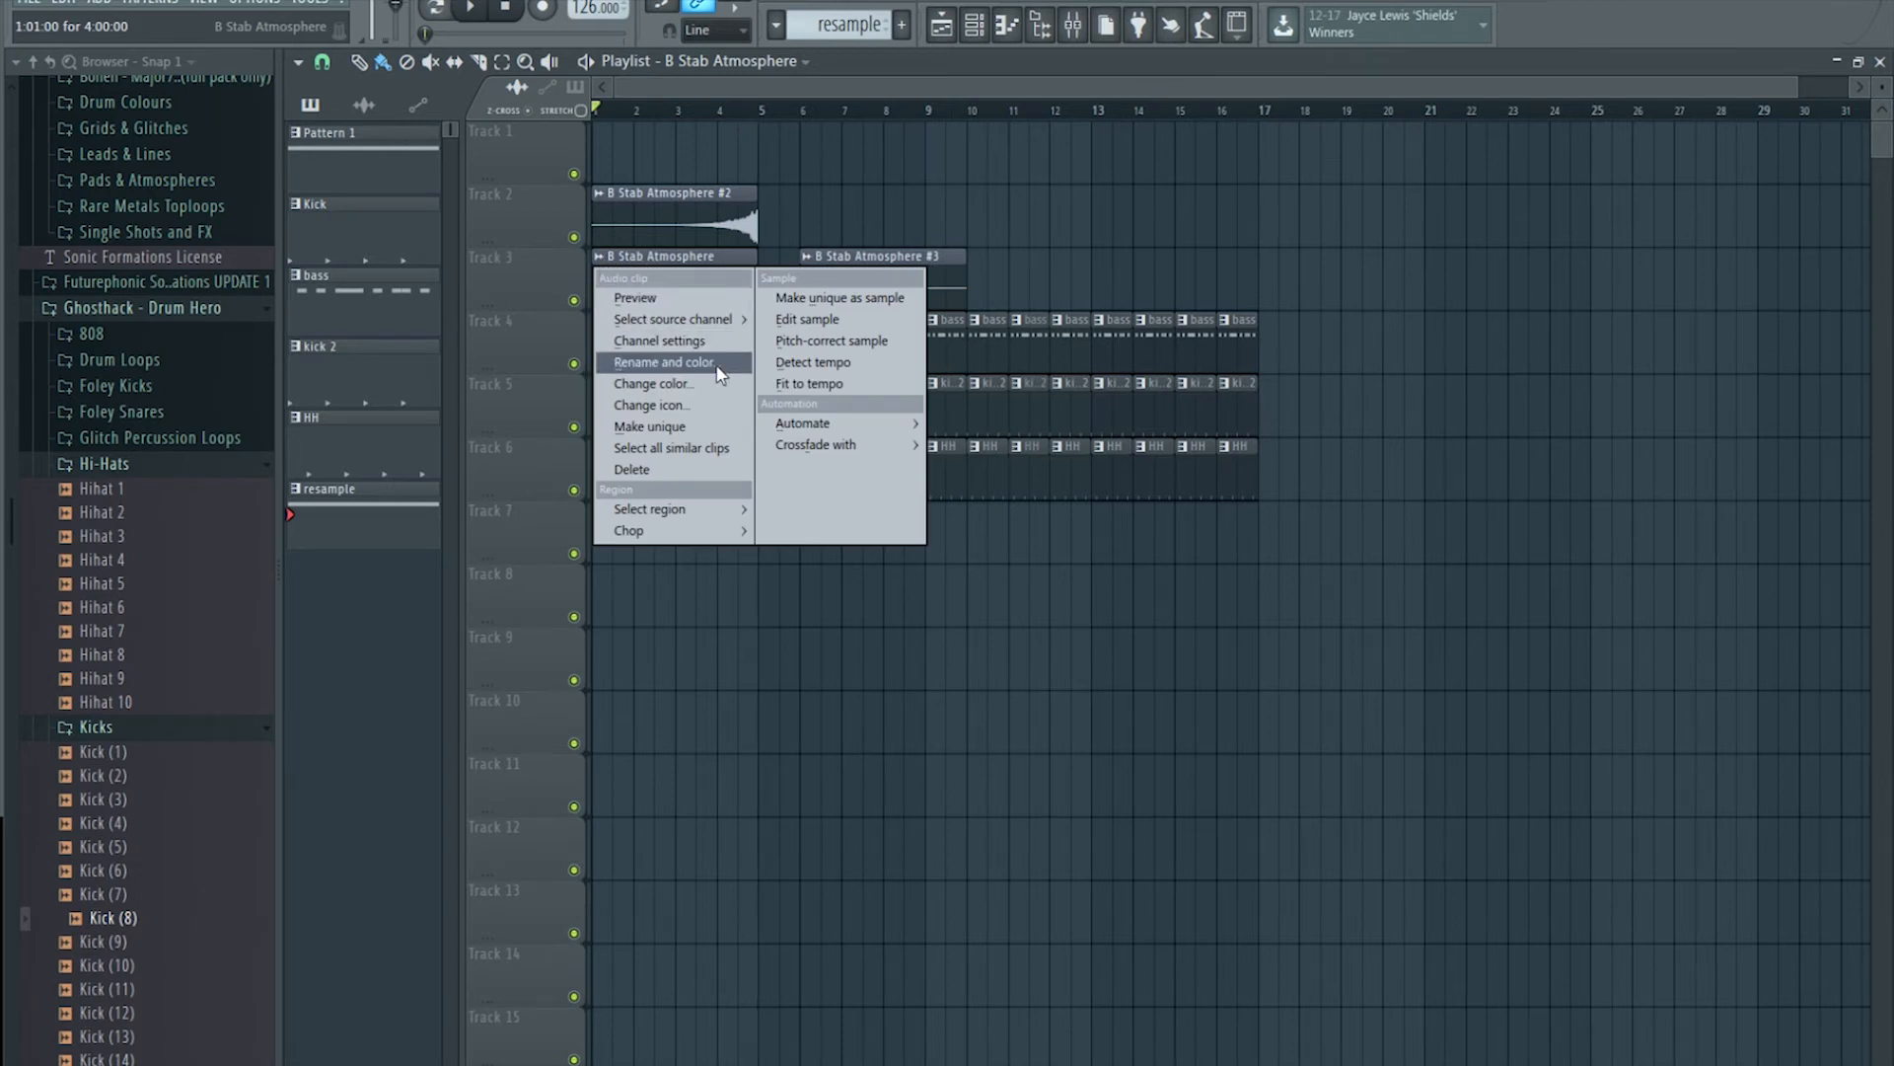
left_click(683, 383)
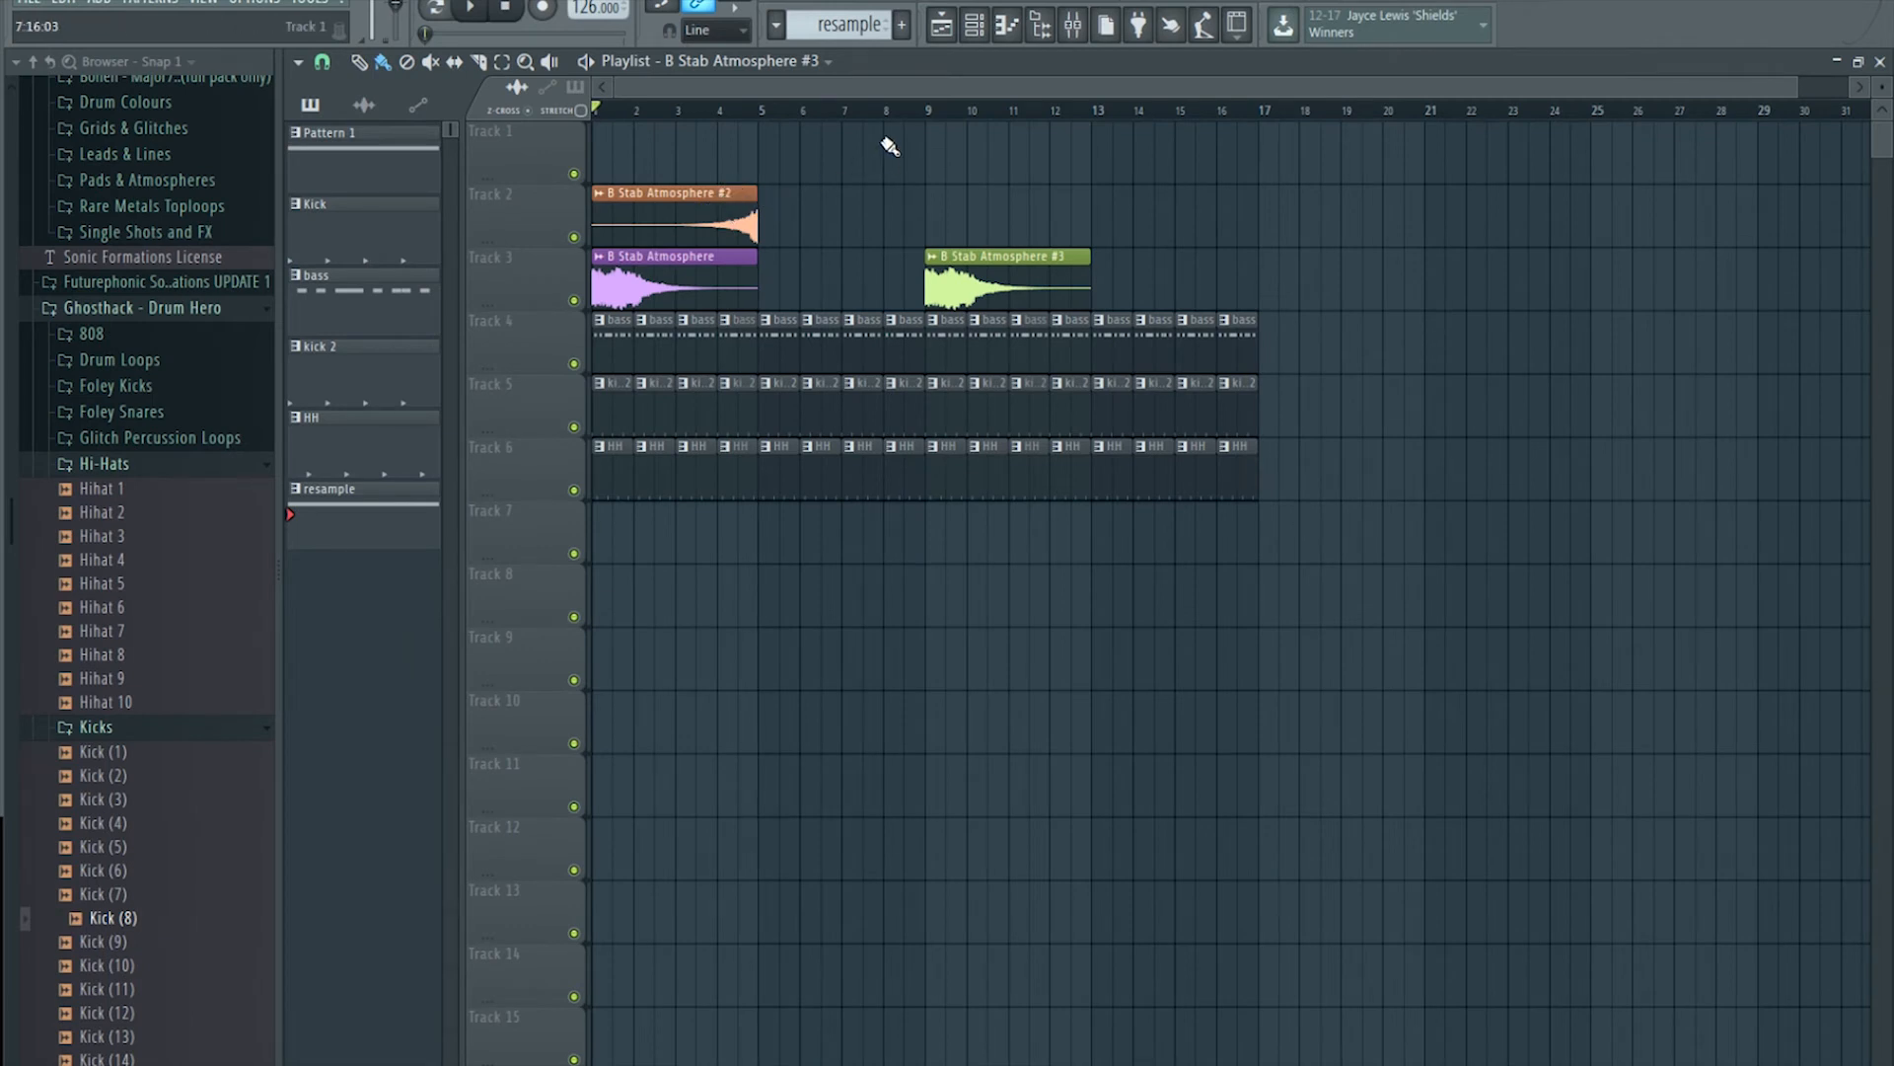
left_click(931, 114)
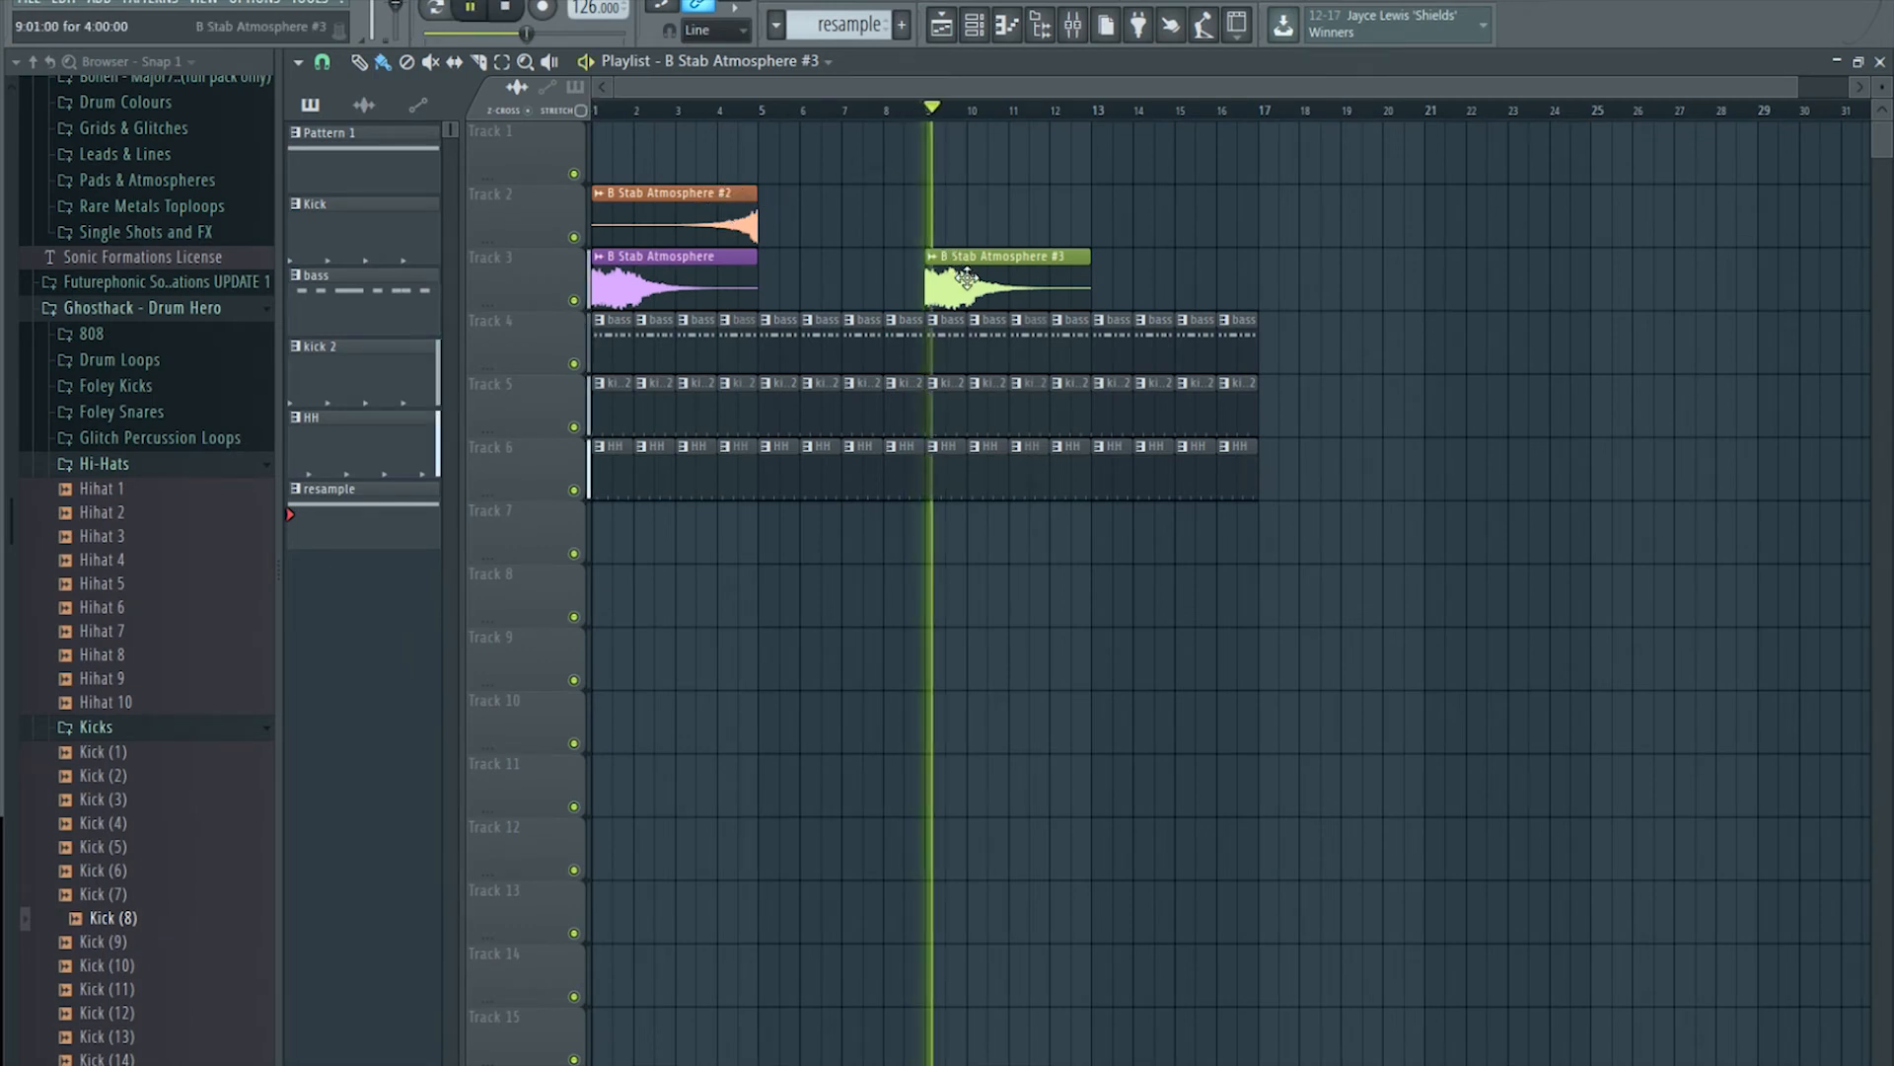
double_click(949, 257)
Step: Link B Stab Atmosphere #3 to the empty mixer Insert 18 with Ctrl+L
left_click(1074, 27)
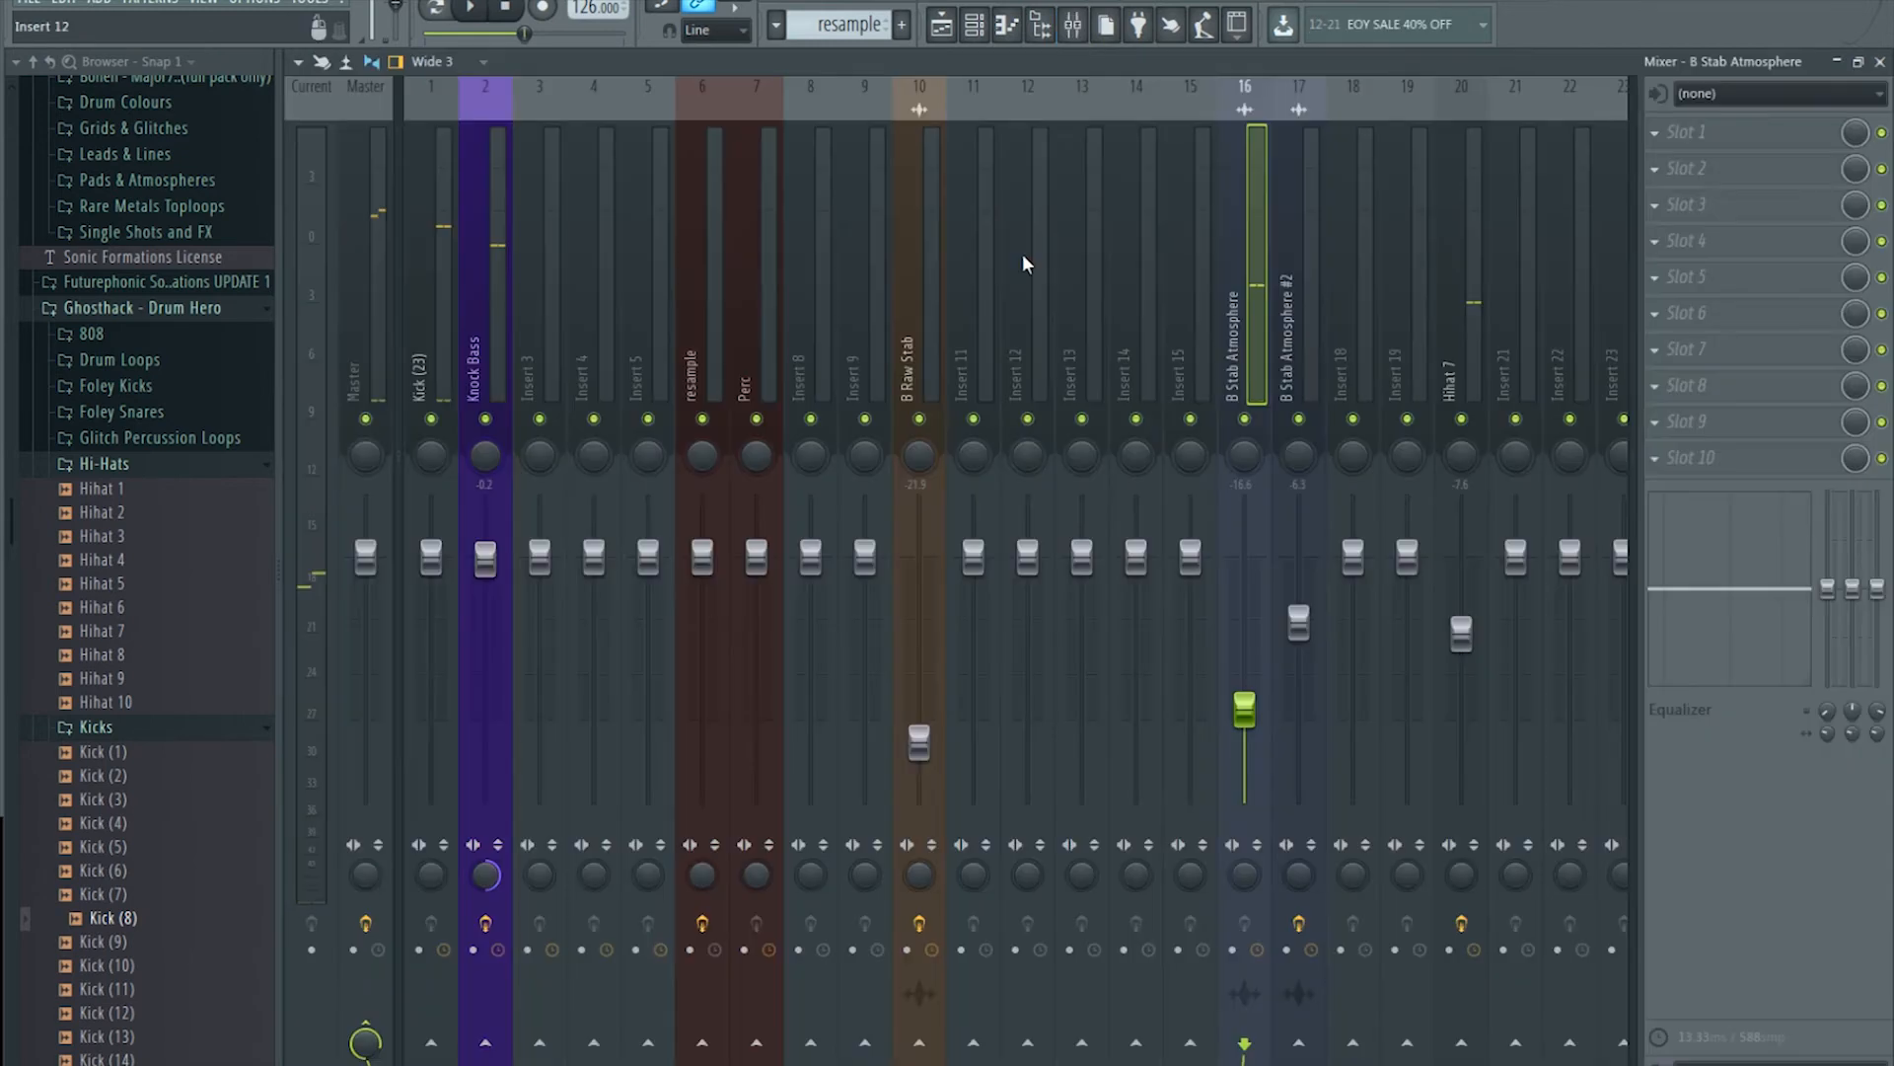
left_click(1310, 301)
left_click(1350, 293)
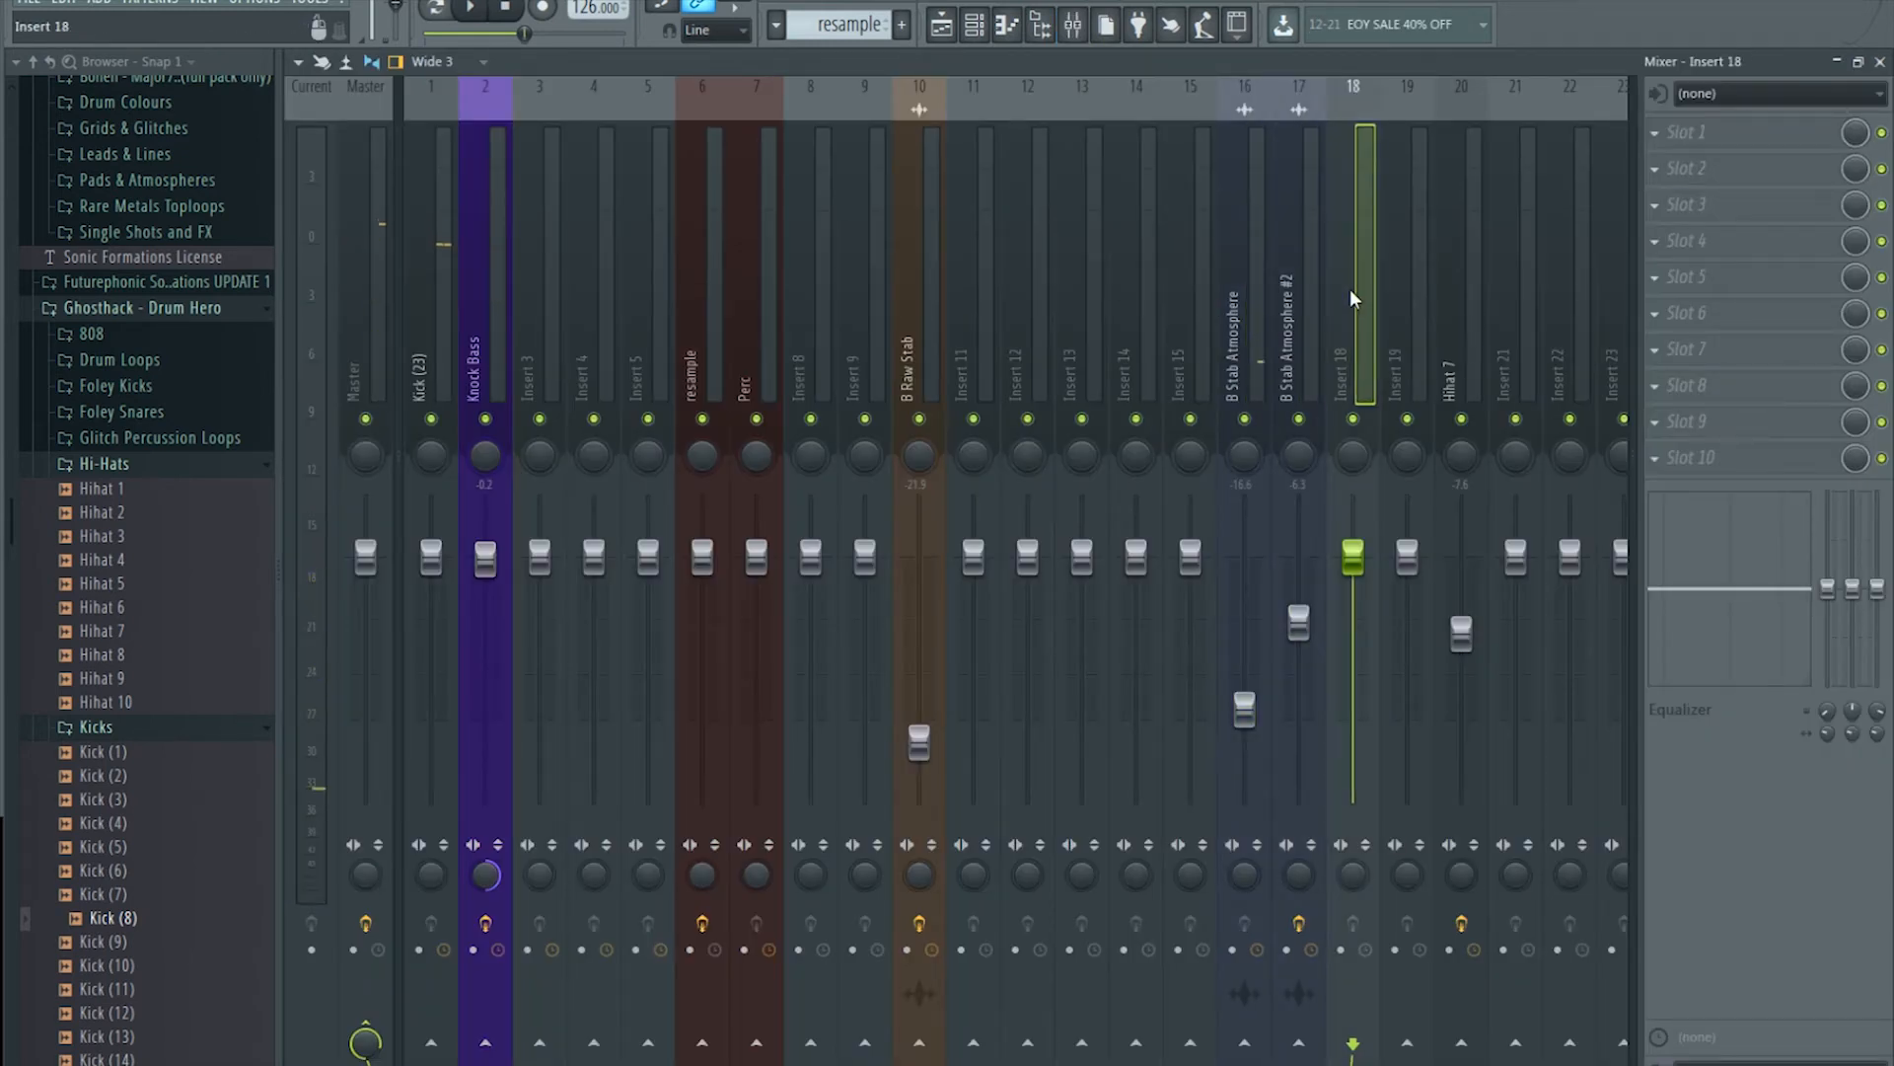
key("ctrl+l")
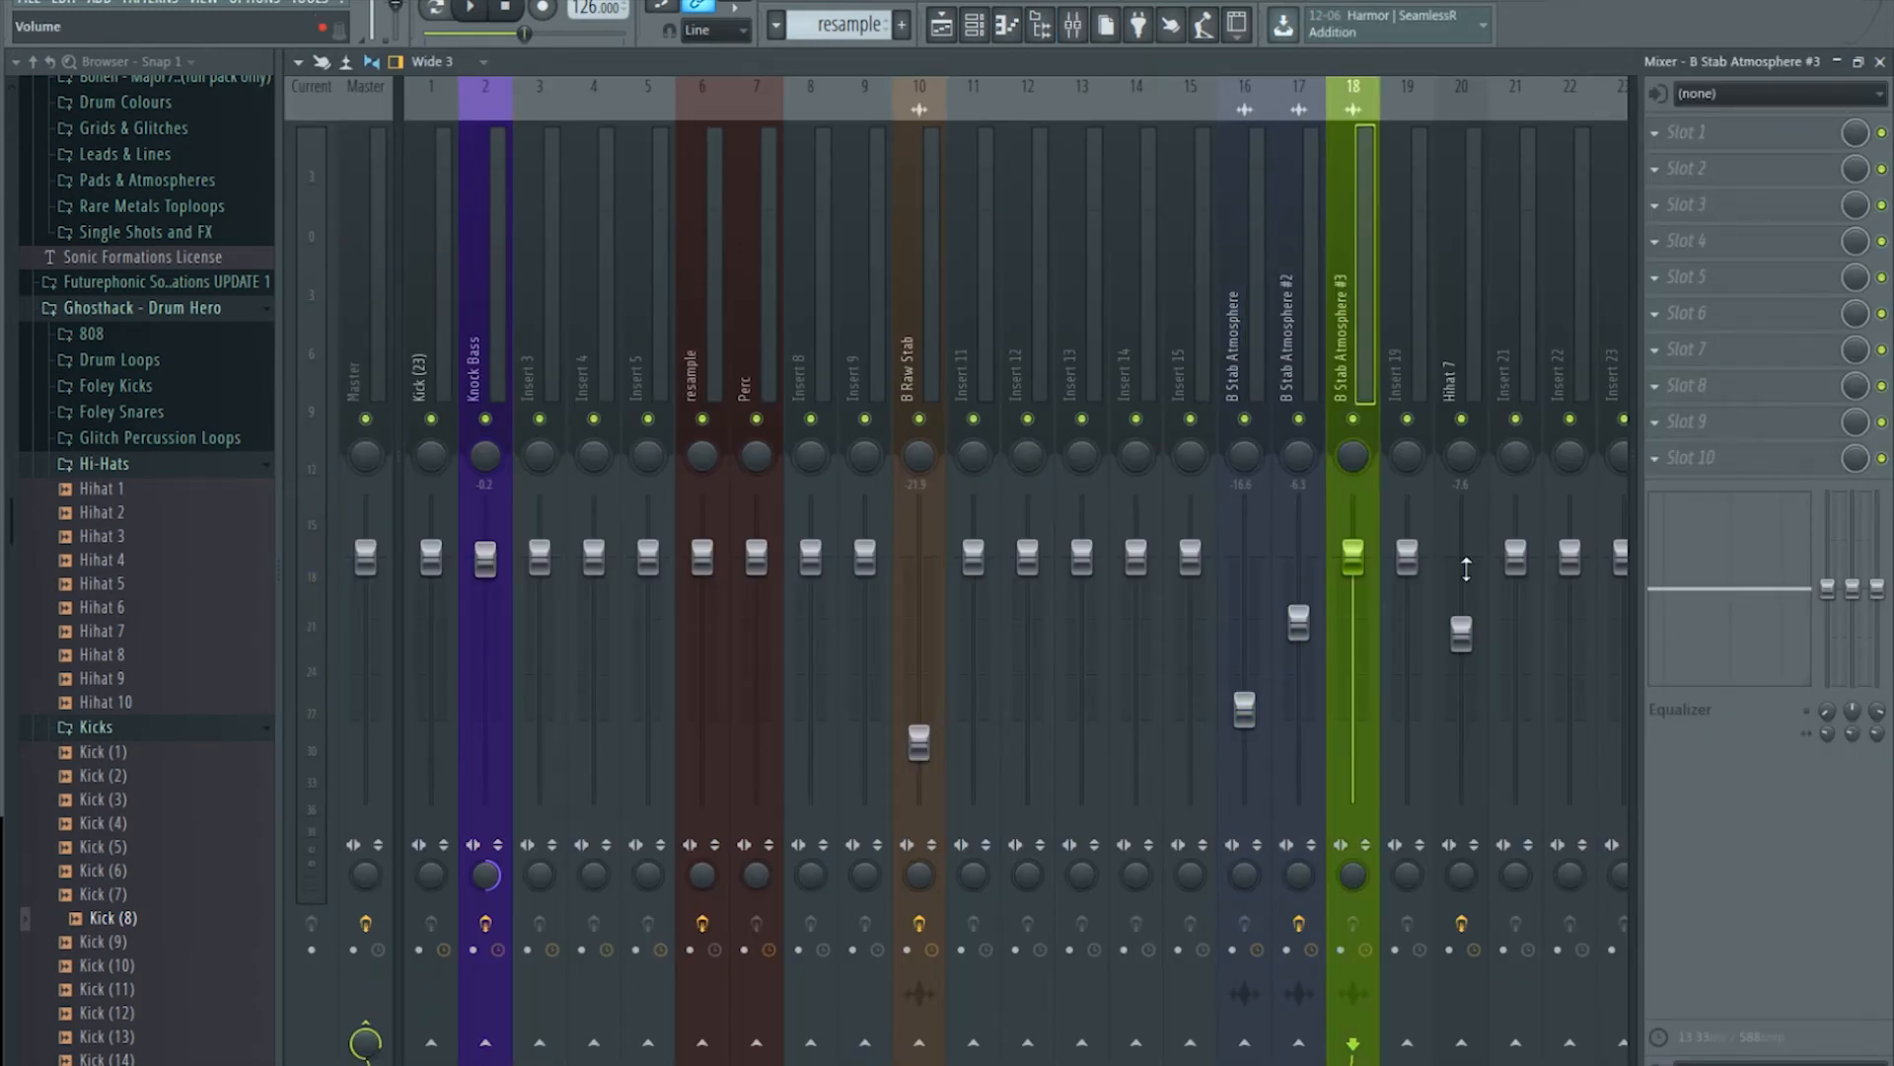
Step: Load T-Force Trance Gate into Insert 18's first slot and play from bar 9
left_click(1663, 130)
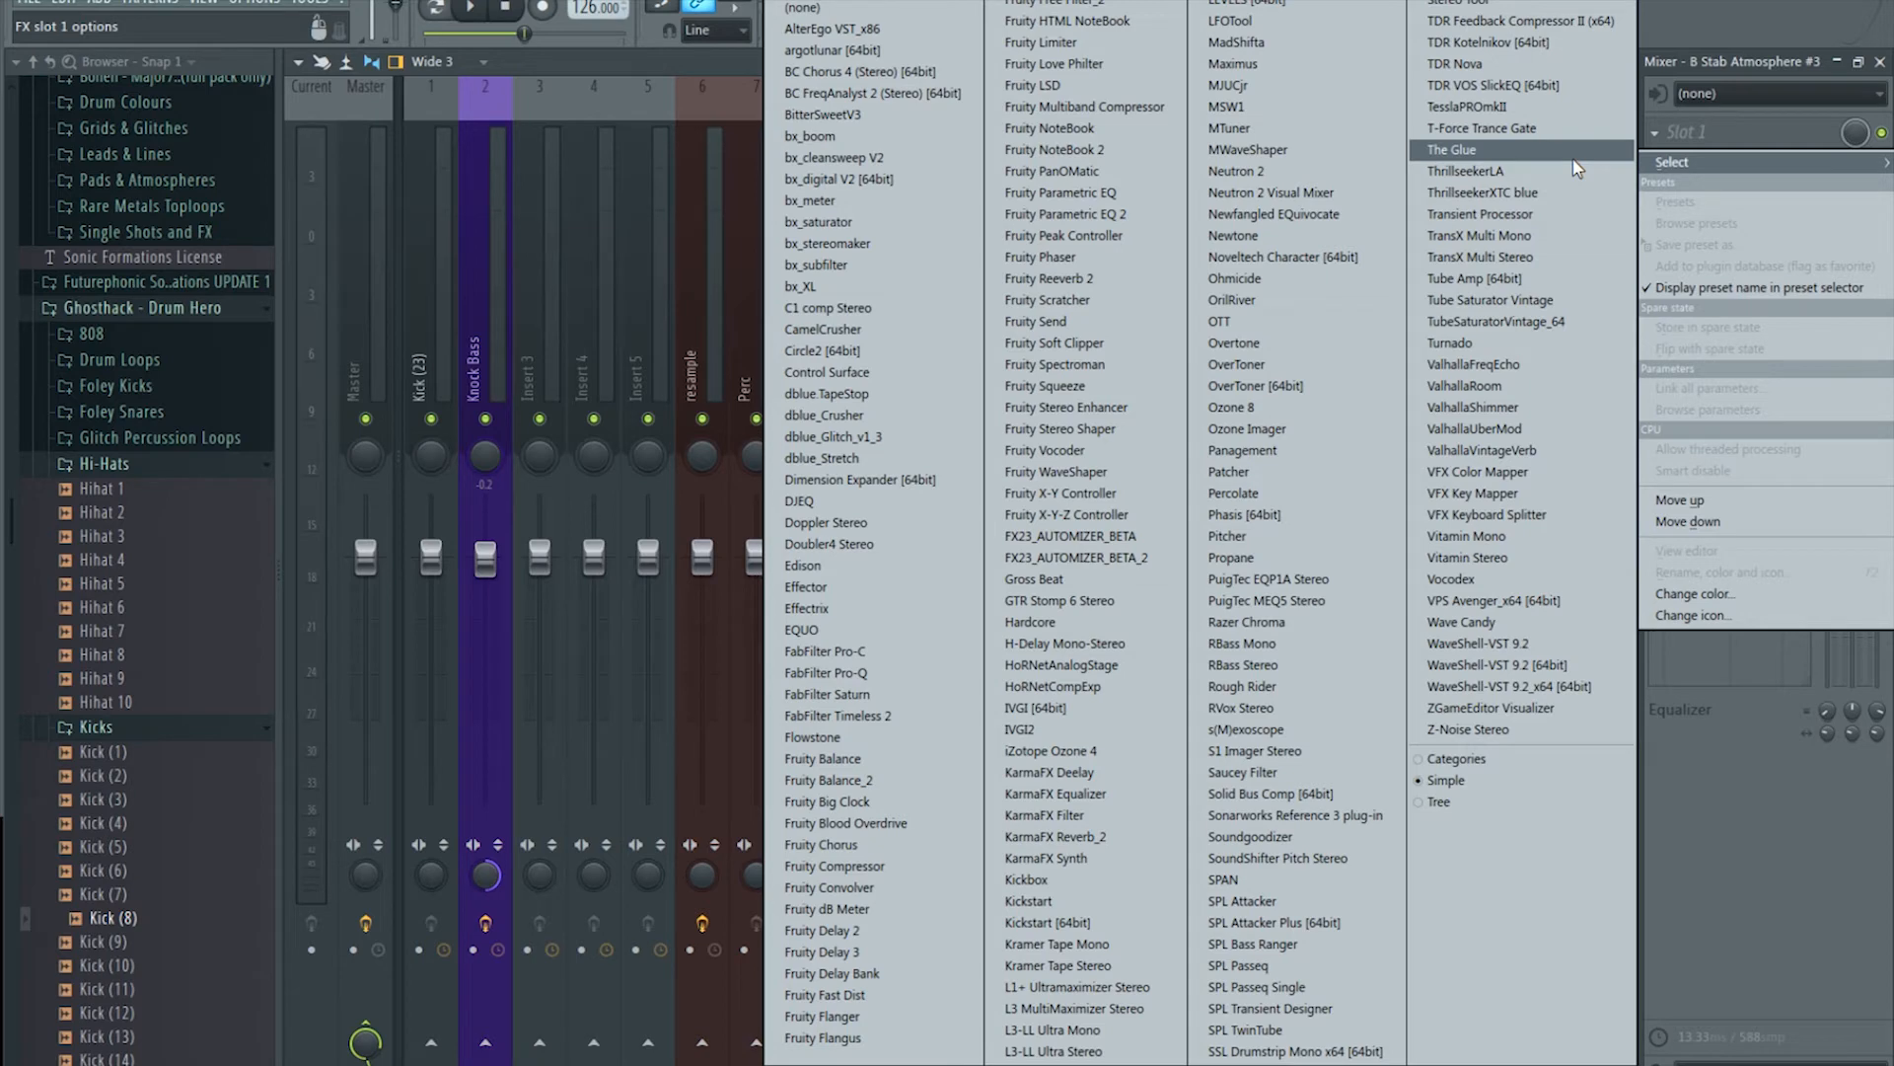
left_click(1507, 131)
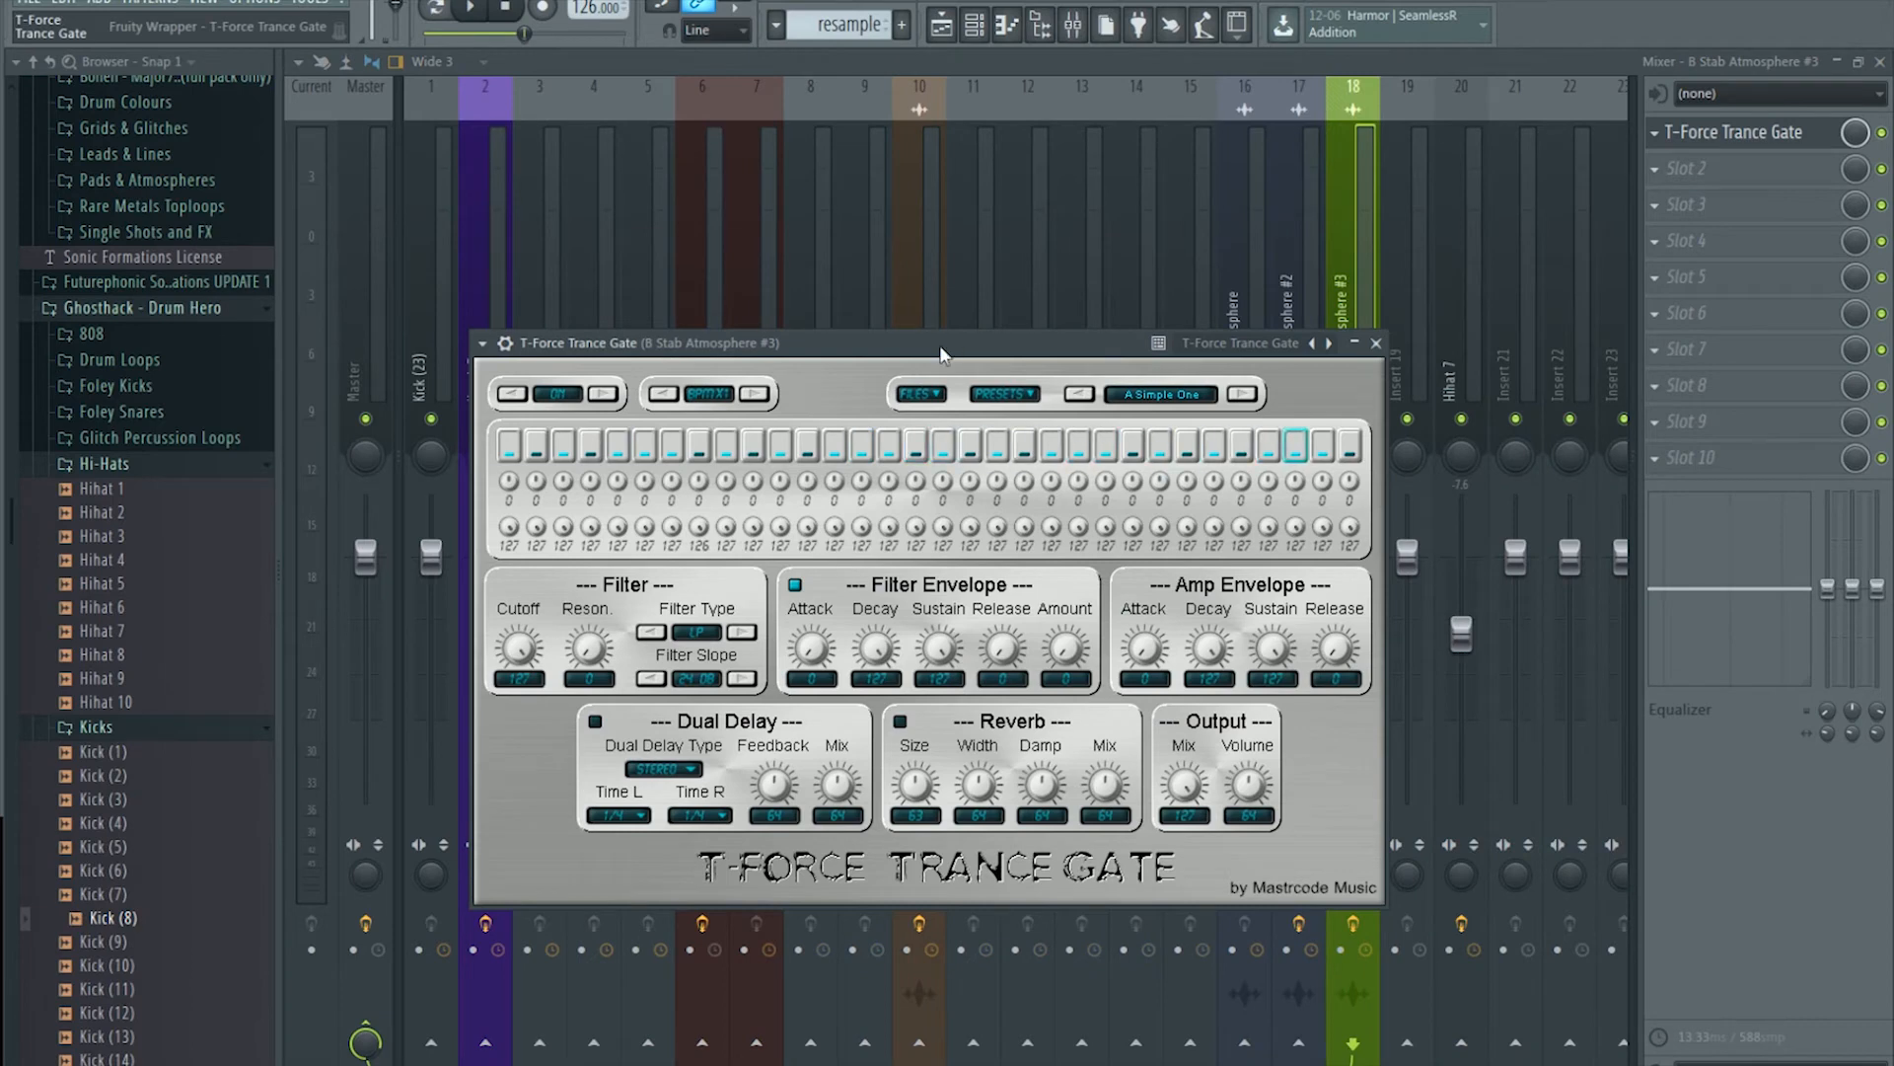
left_click(943, 27)
key("space")
key("space")
Step: Toggle the T-Force Trance Gate effect and audition the clip from bar 9
left_click(1076, 27)
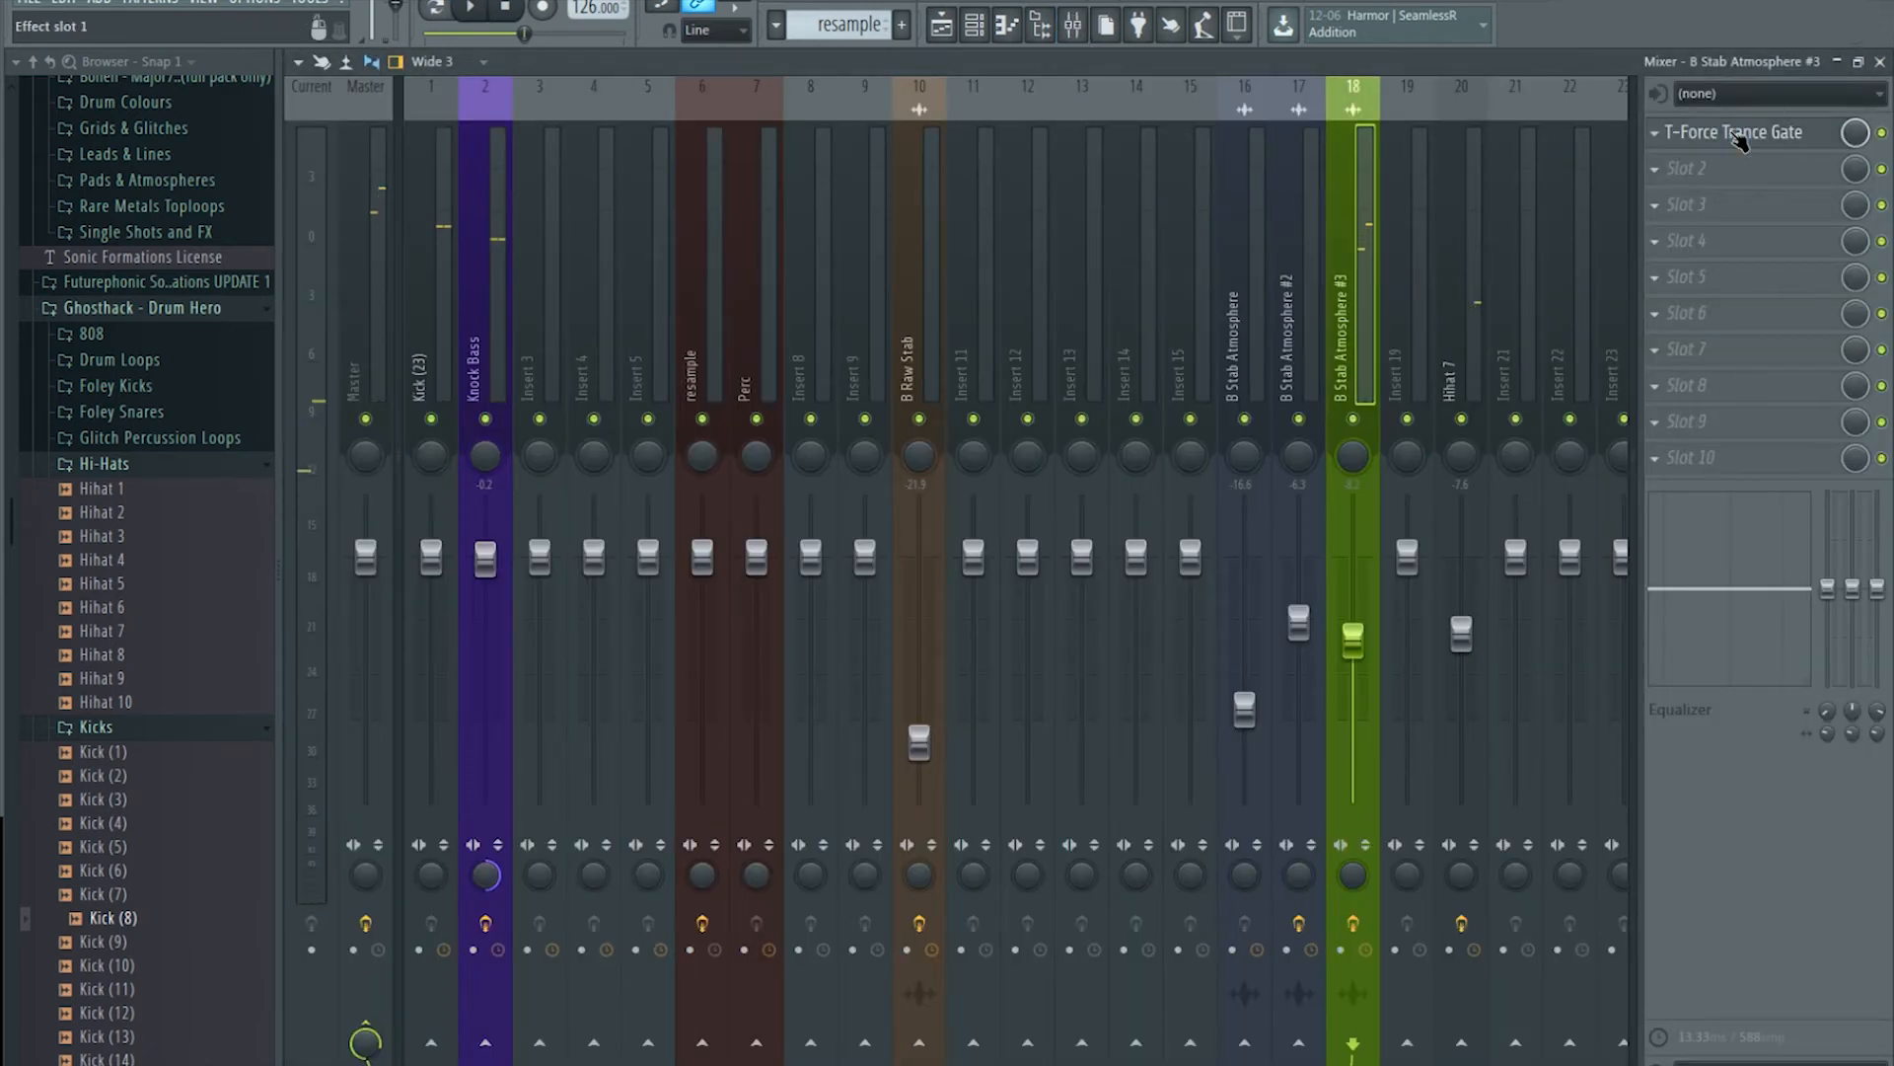
left_click(1733, 135)
left_click(1882, 132)
left_click(1882, 134)
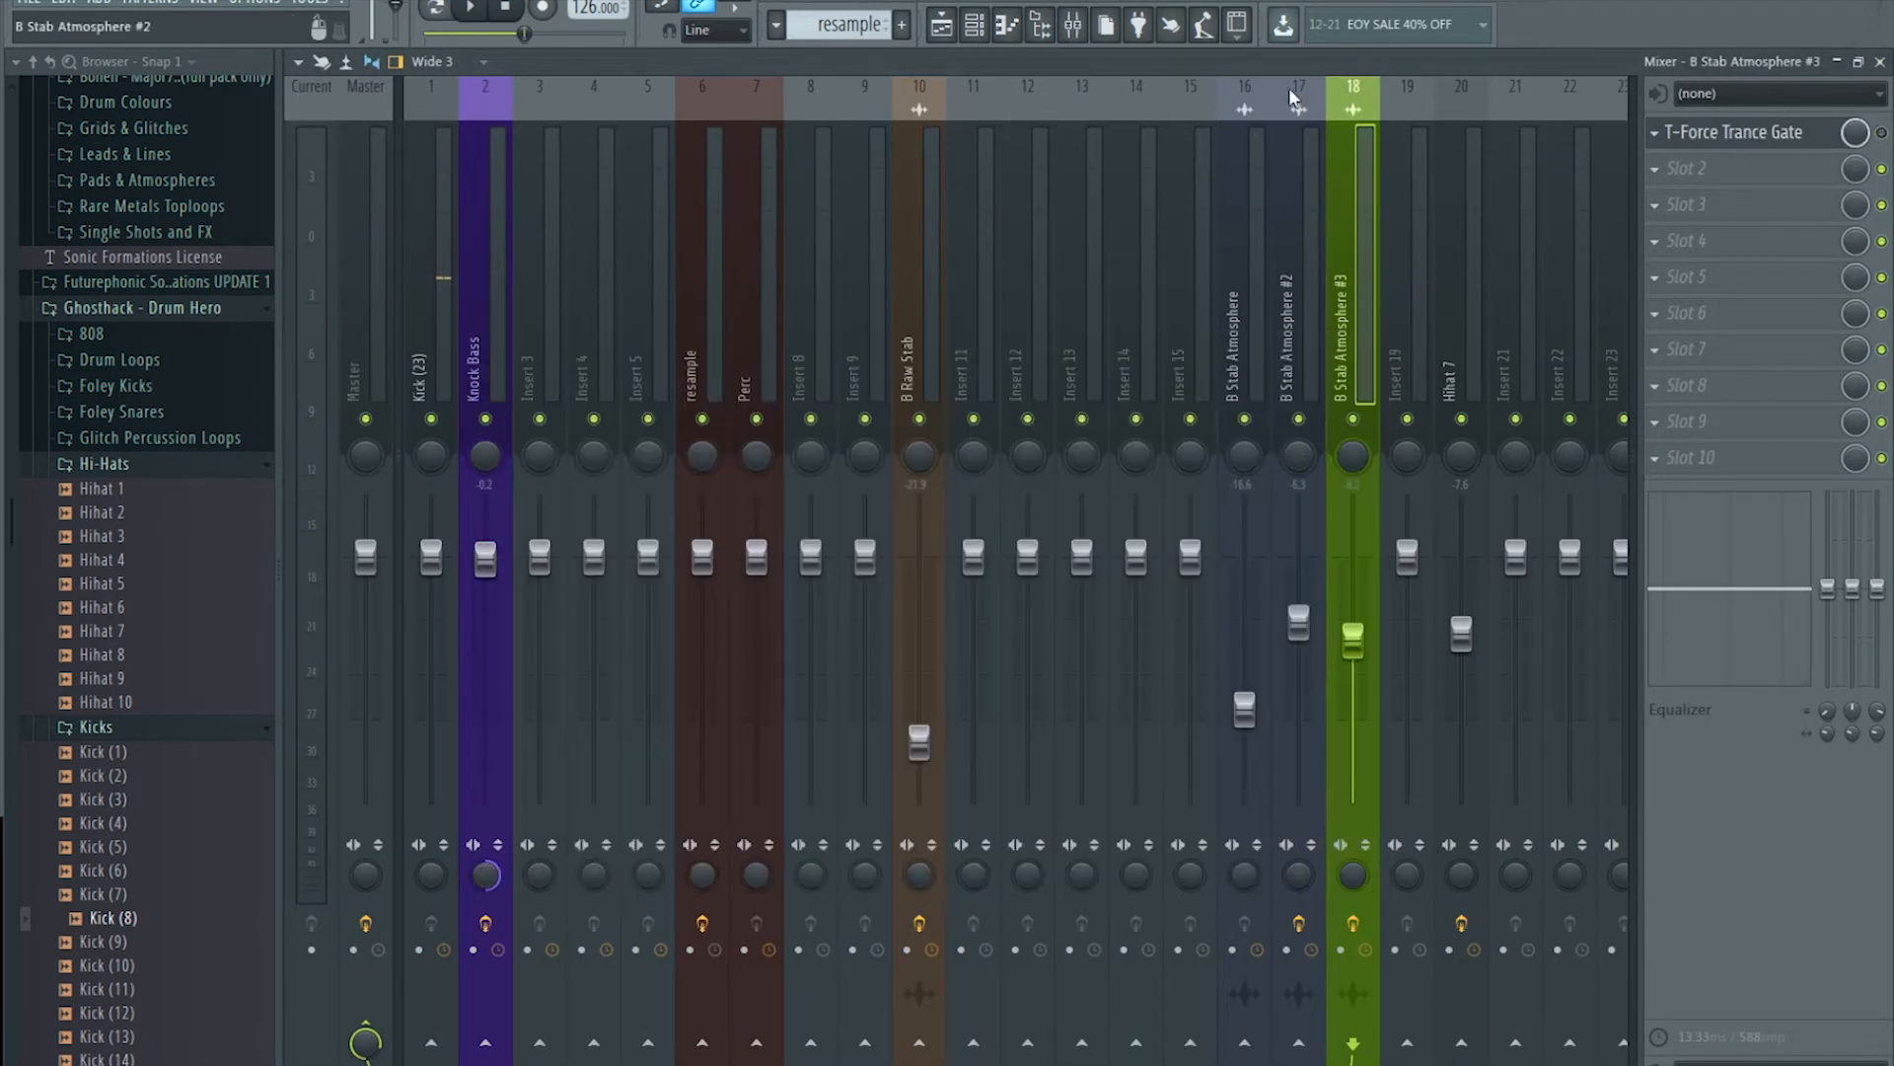
left_click(946, 30)
key("space")
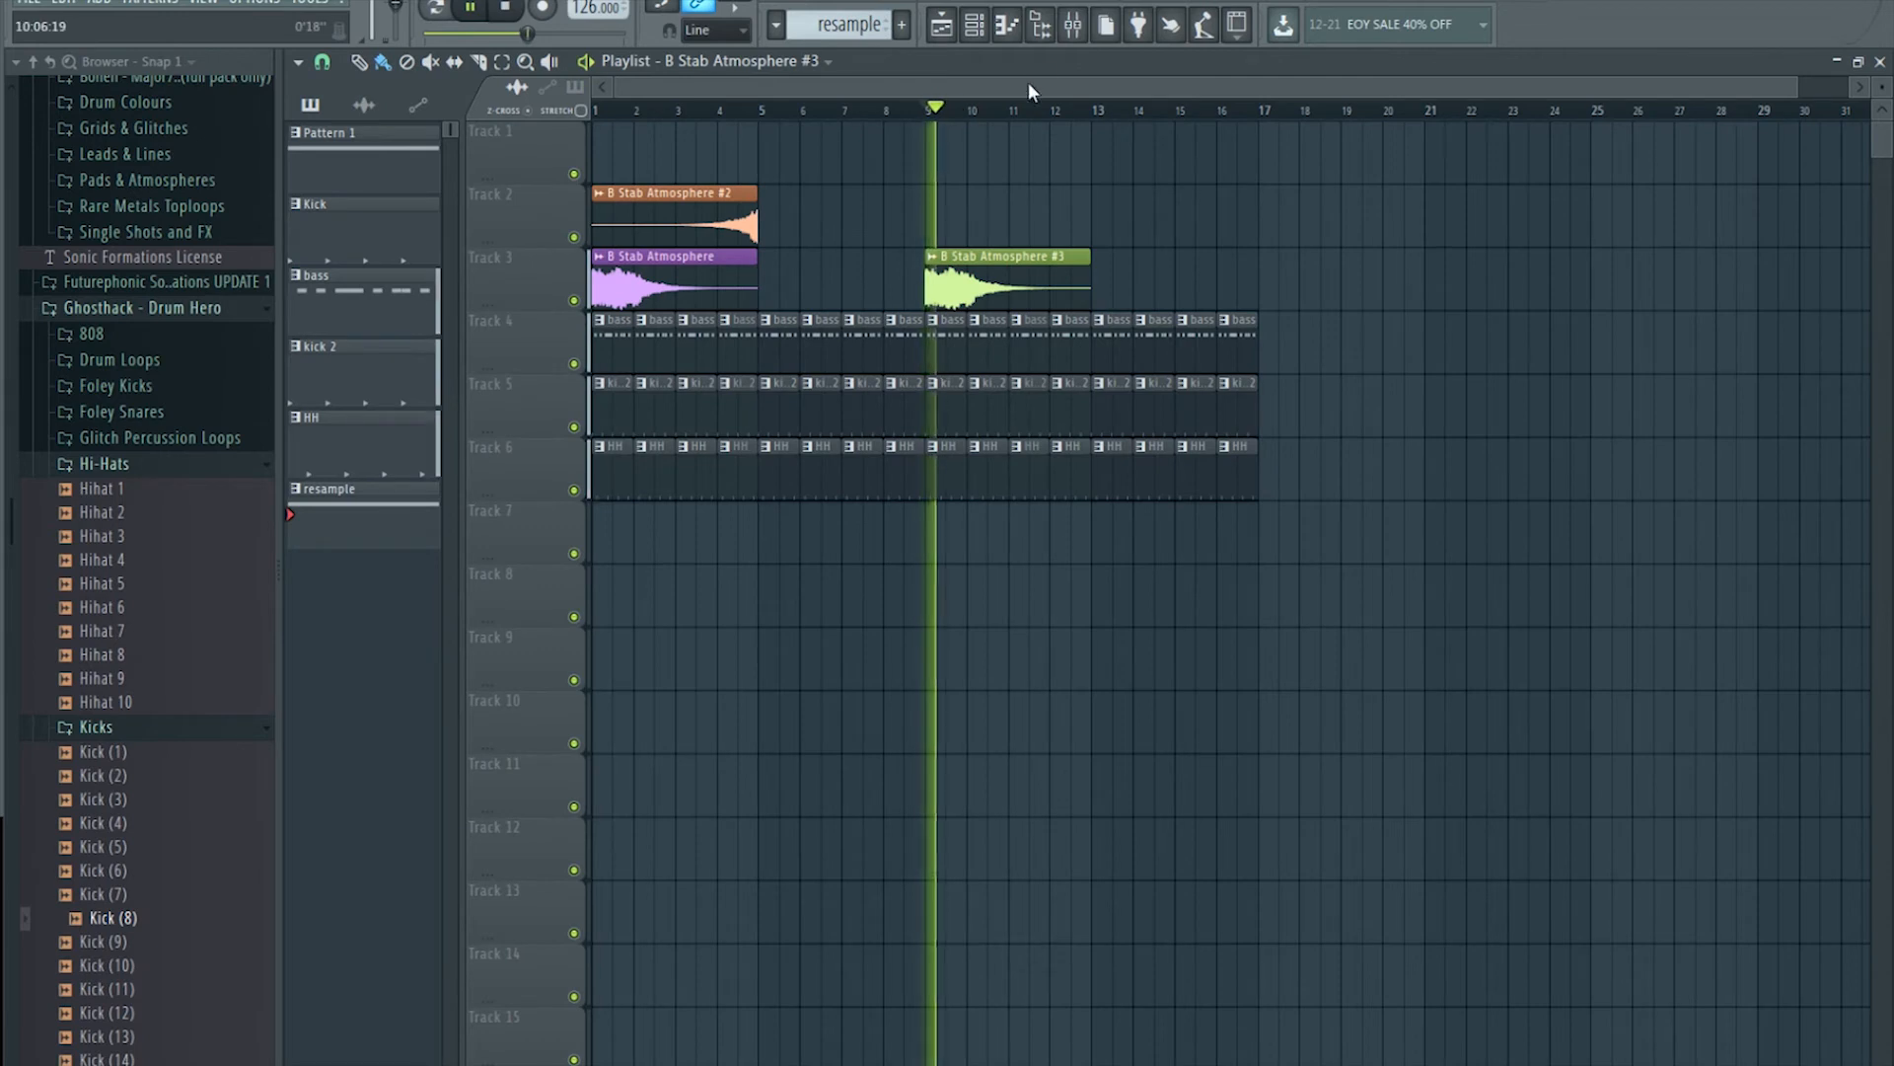
key("space")
Step: Check the T-Force Trance Gate window while auditioning the clip from bar 9
left_click(1073, 26)
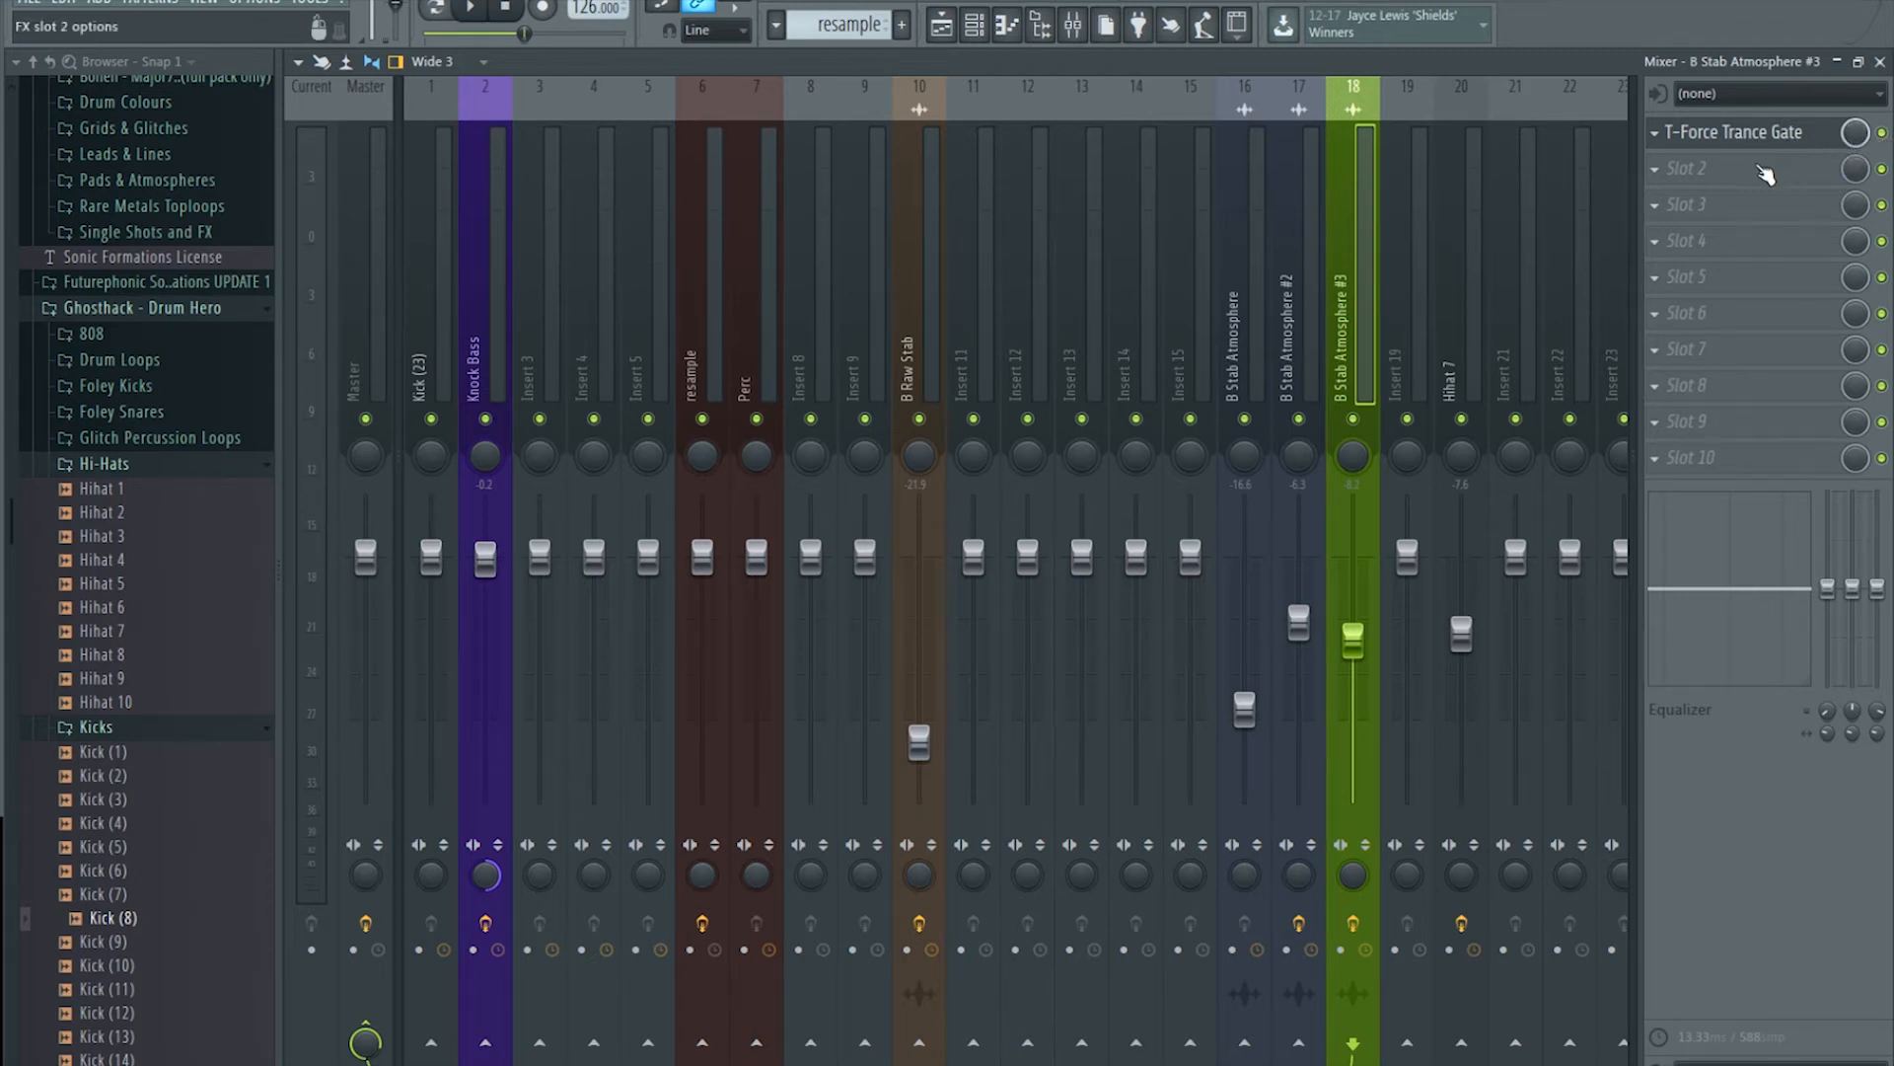
left_click(1716, 138)
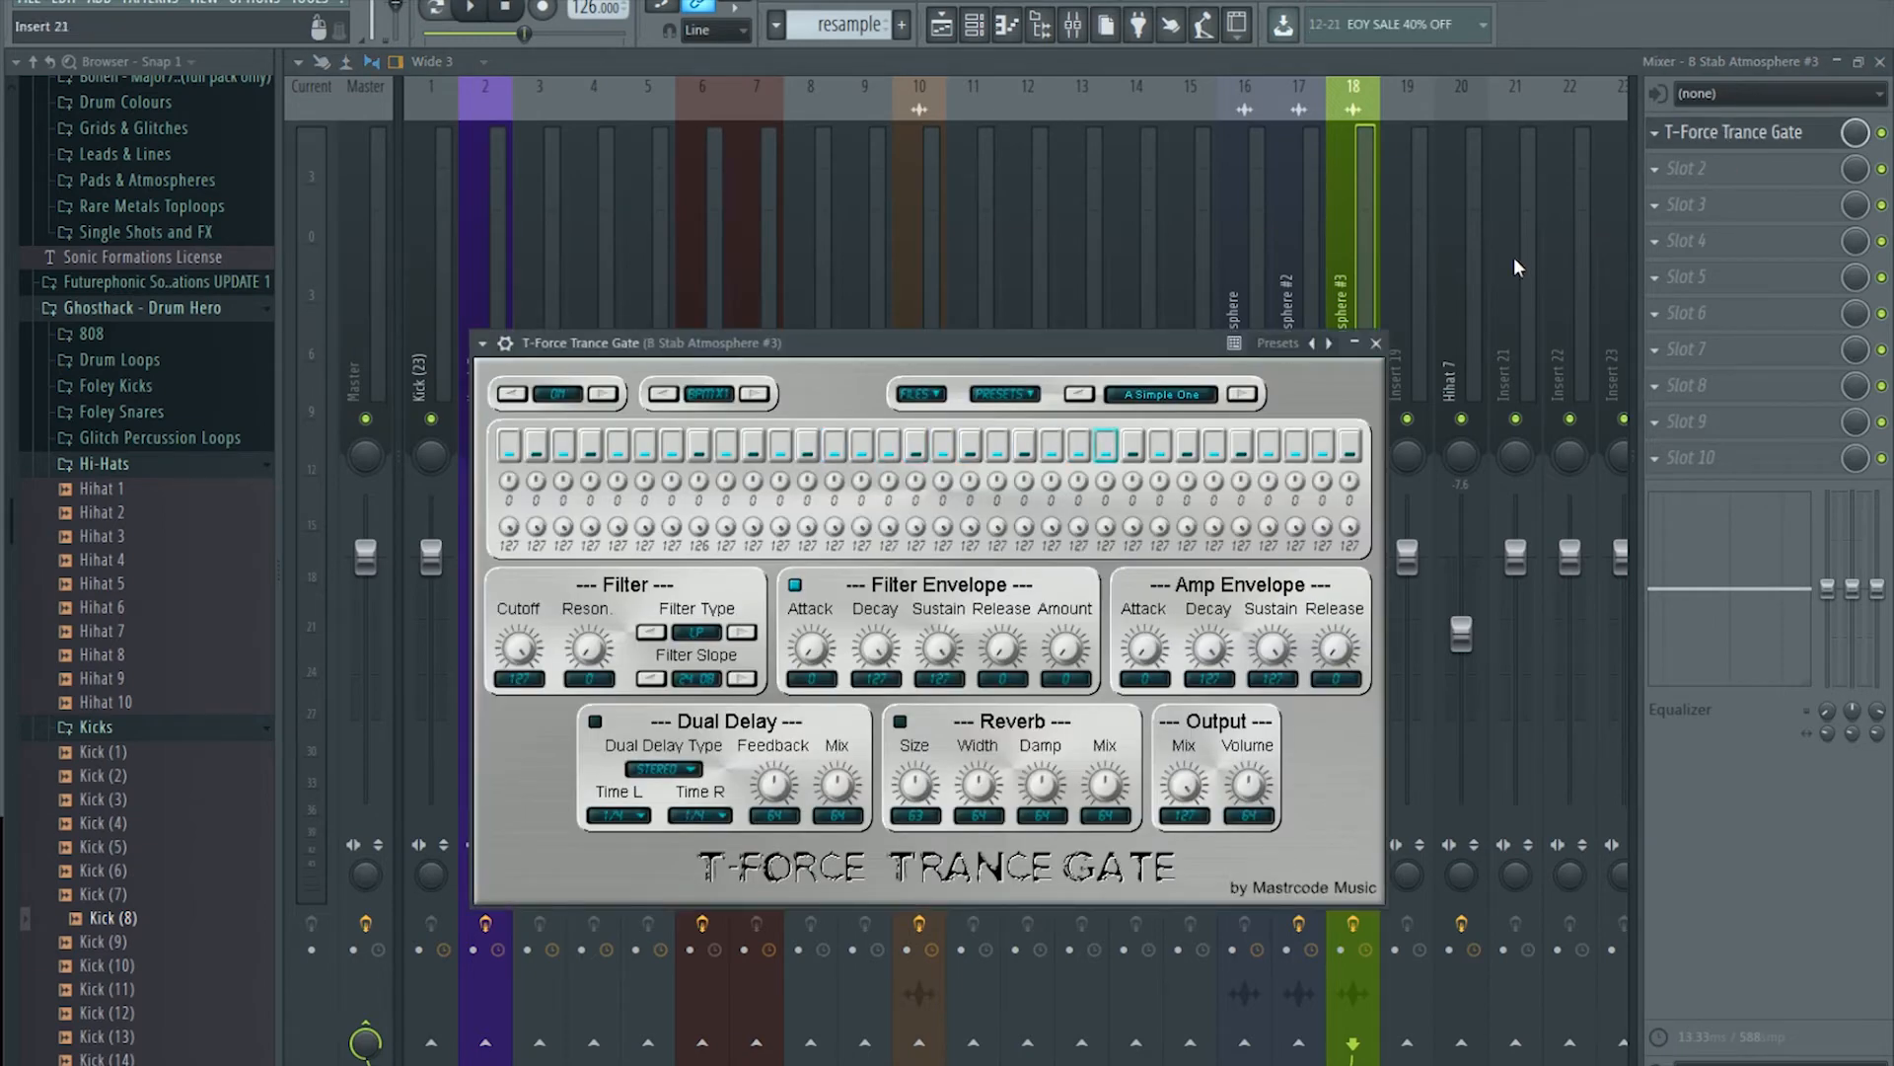
left_click(941, 25)
key("space")
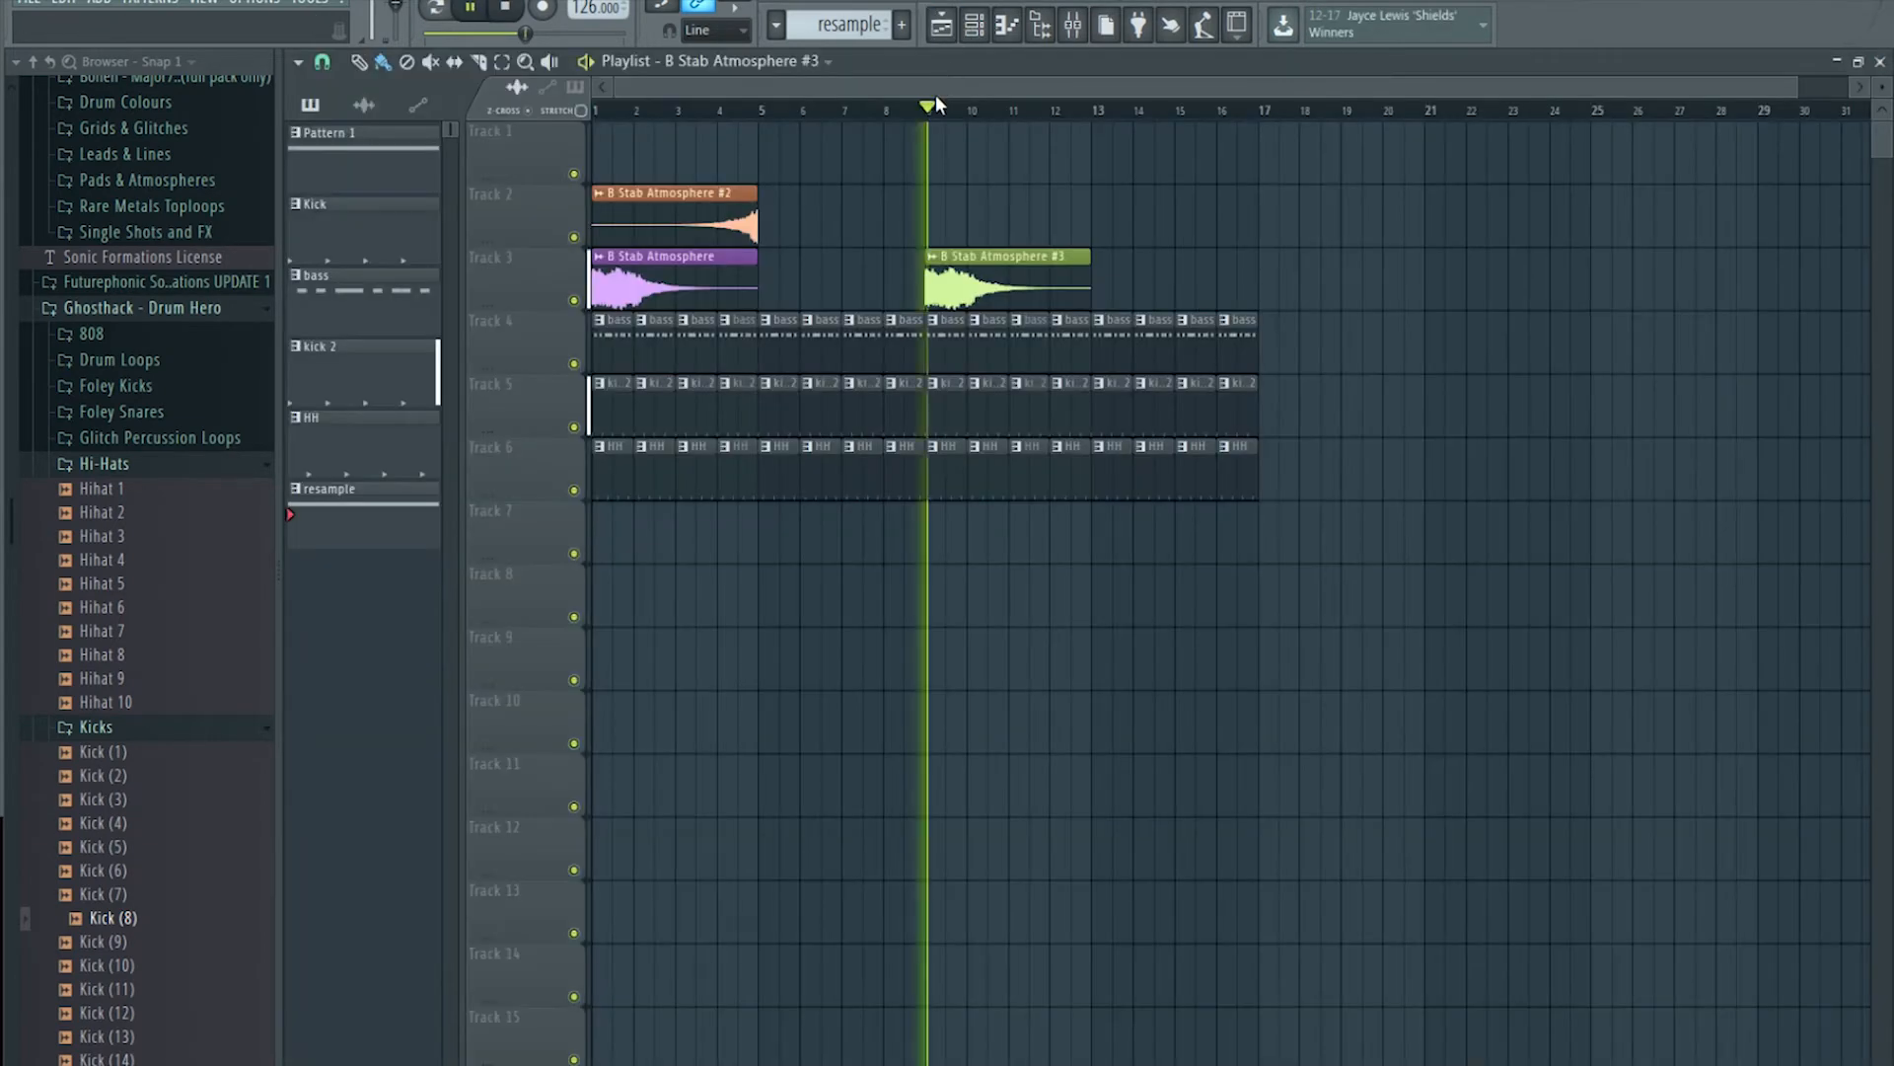
left_click(1074, 26)
key("space")
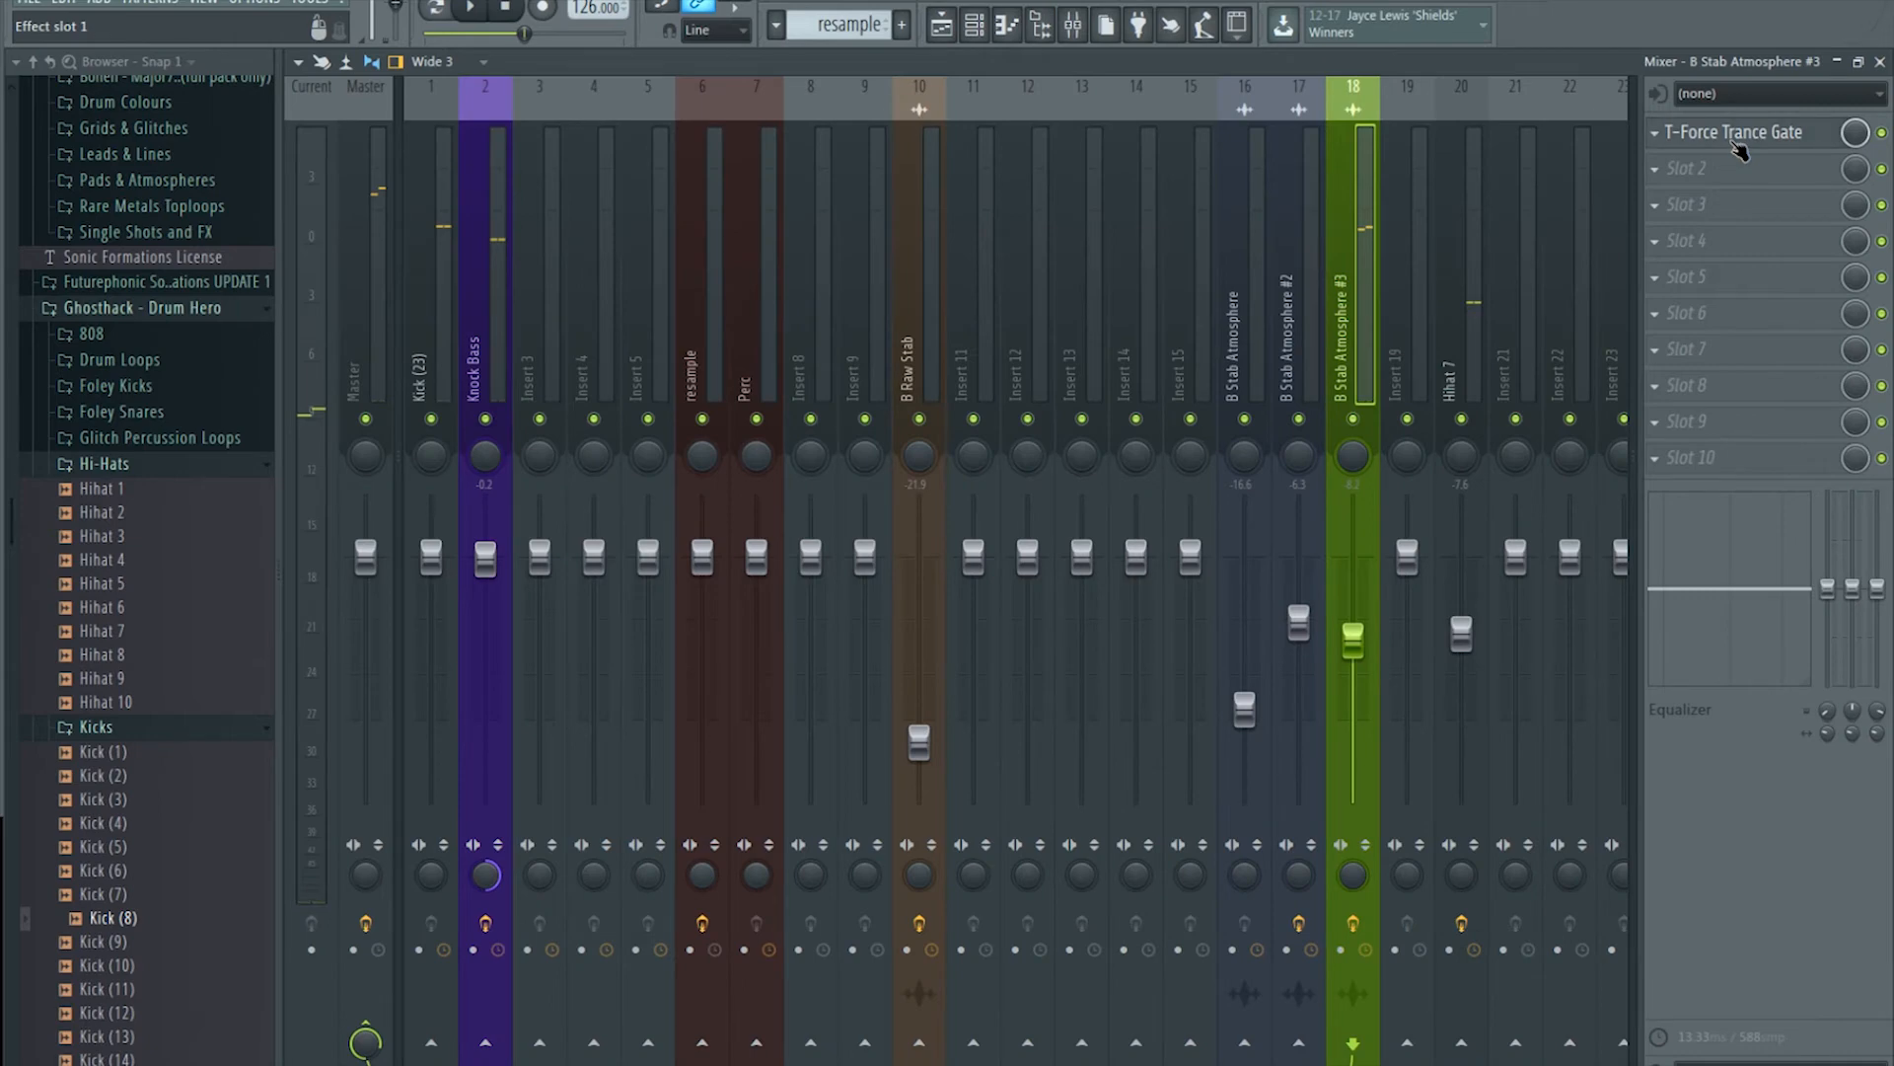
Step: Turn on the Trance Gate's Dual Delay and play the arrangement
left_click(1717, 133)
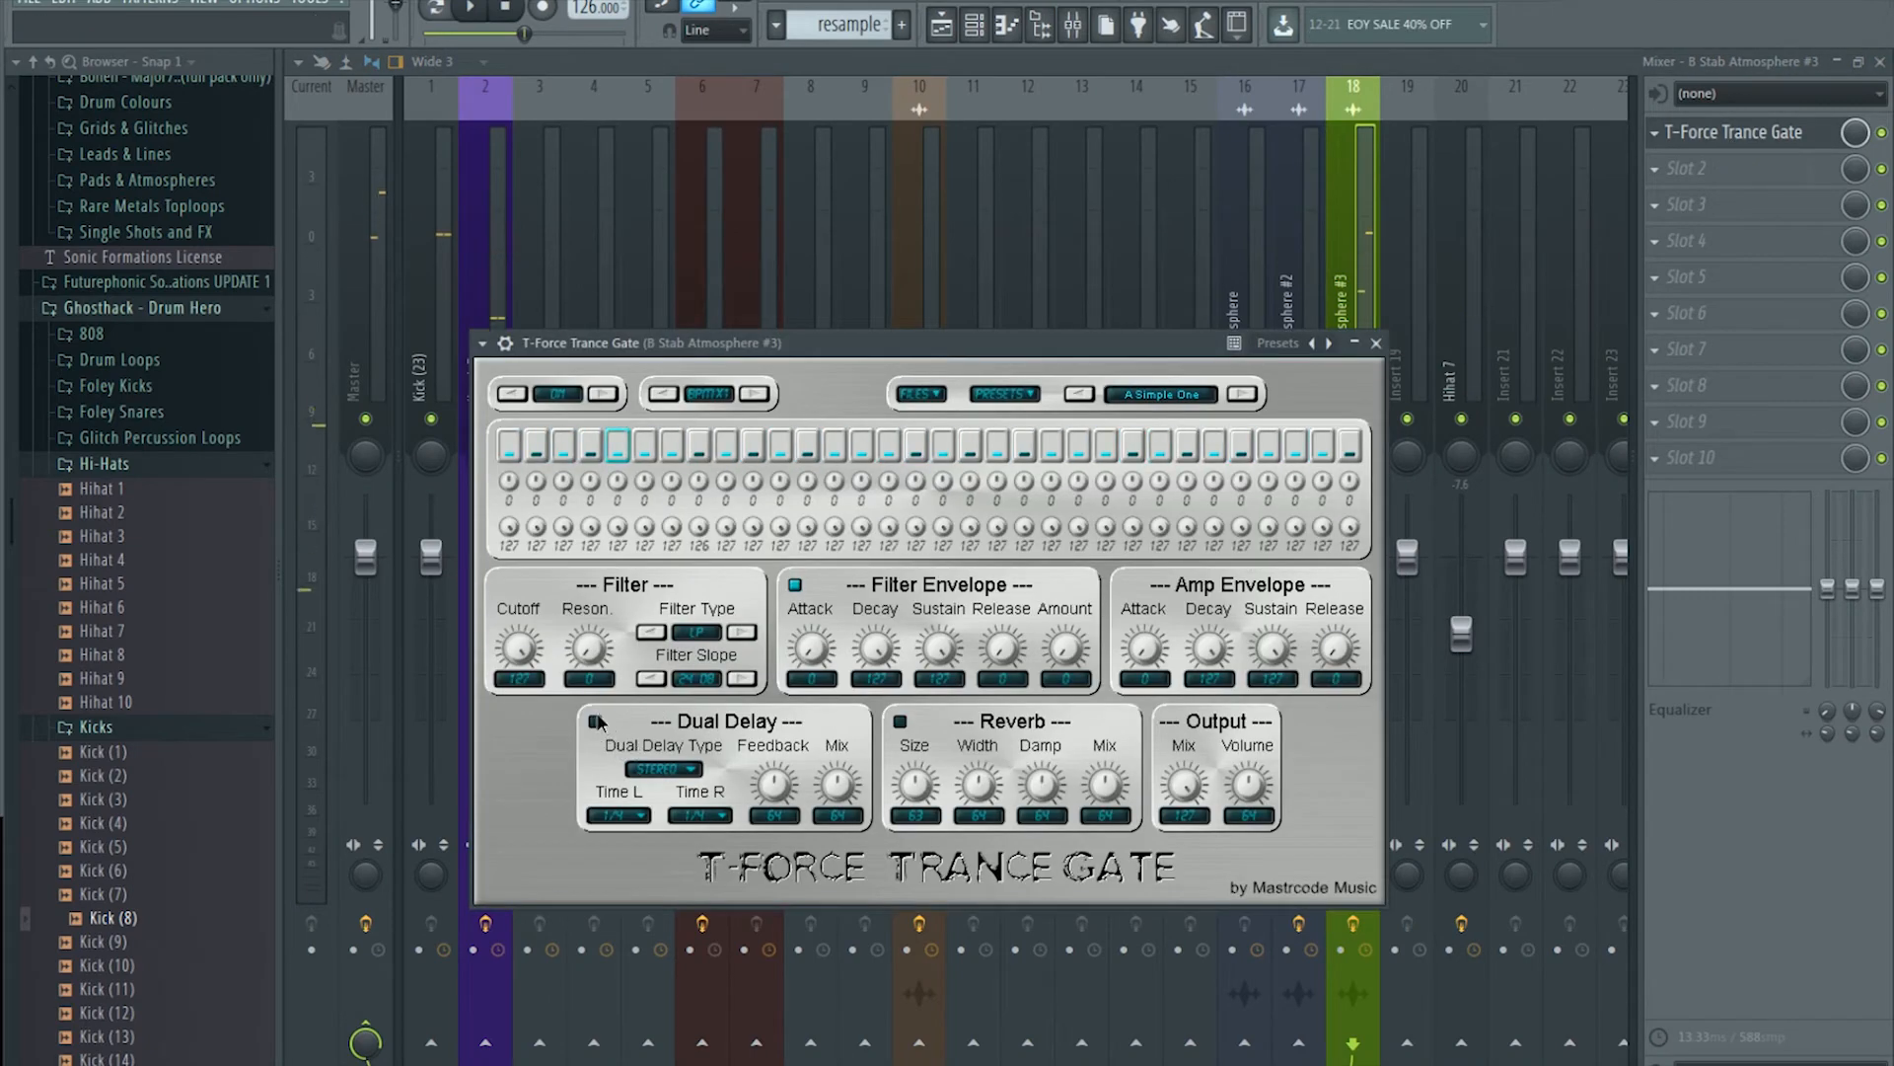
left_click(596, 721)
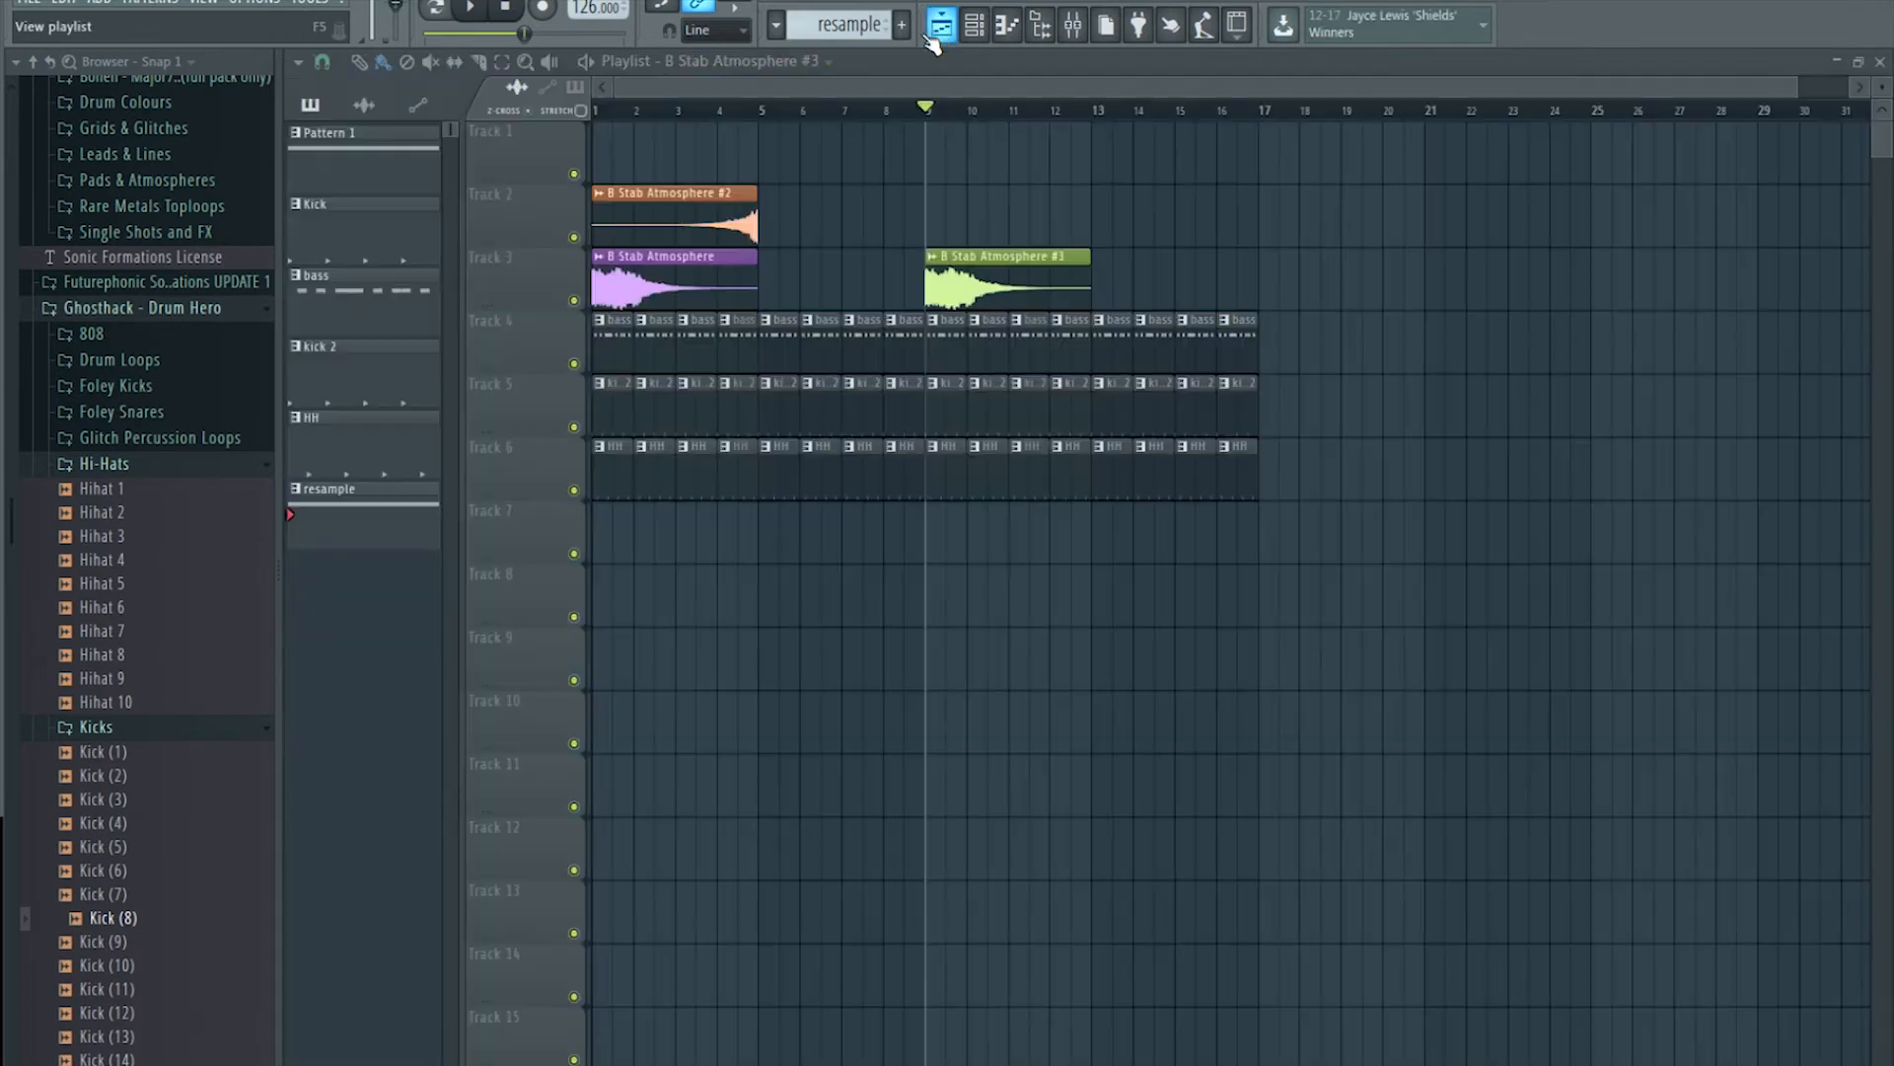
left_click(941, 24)
key("space")
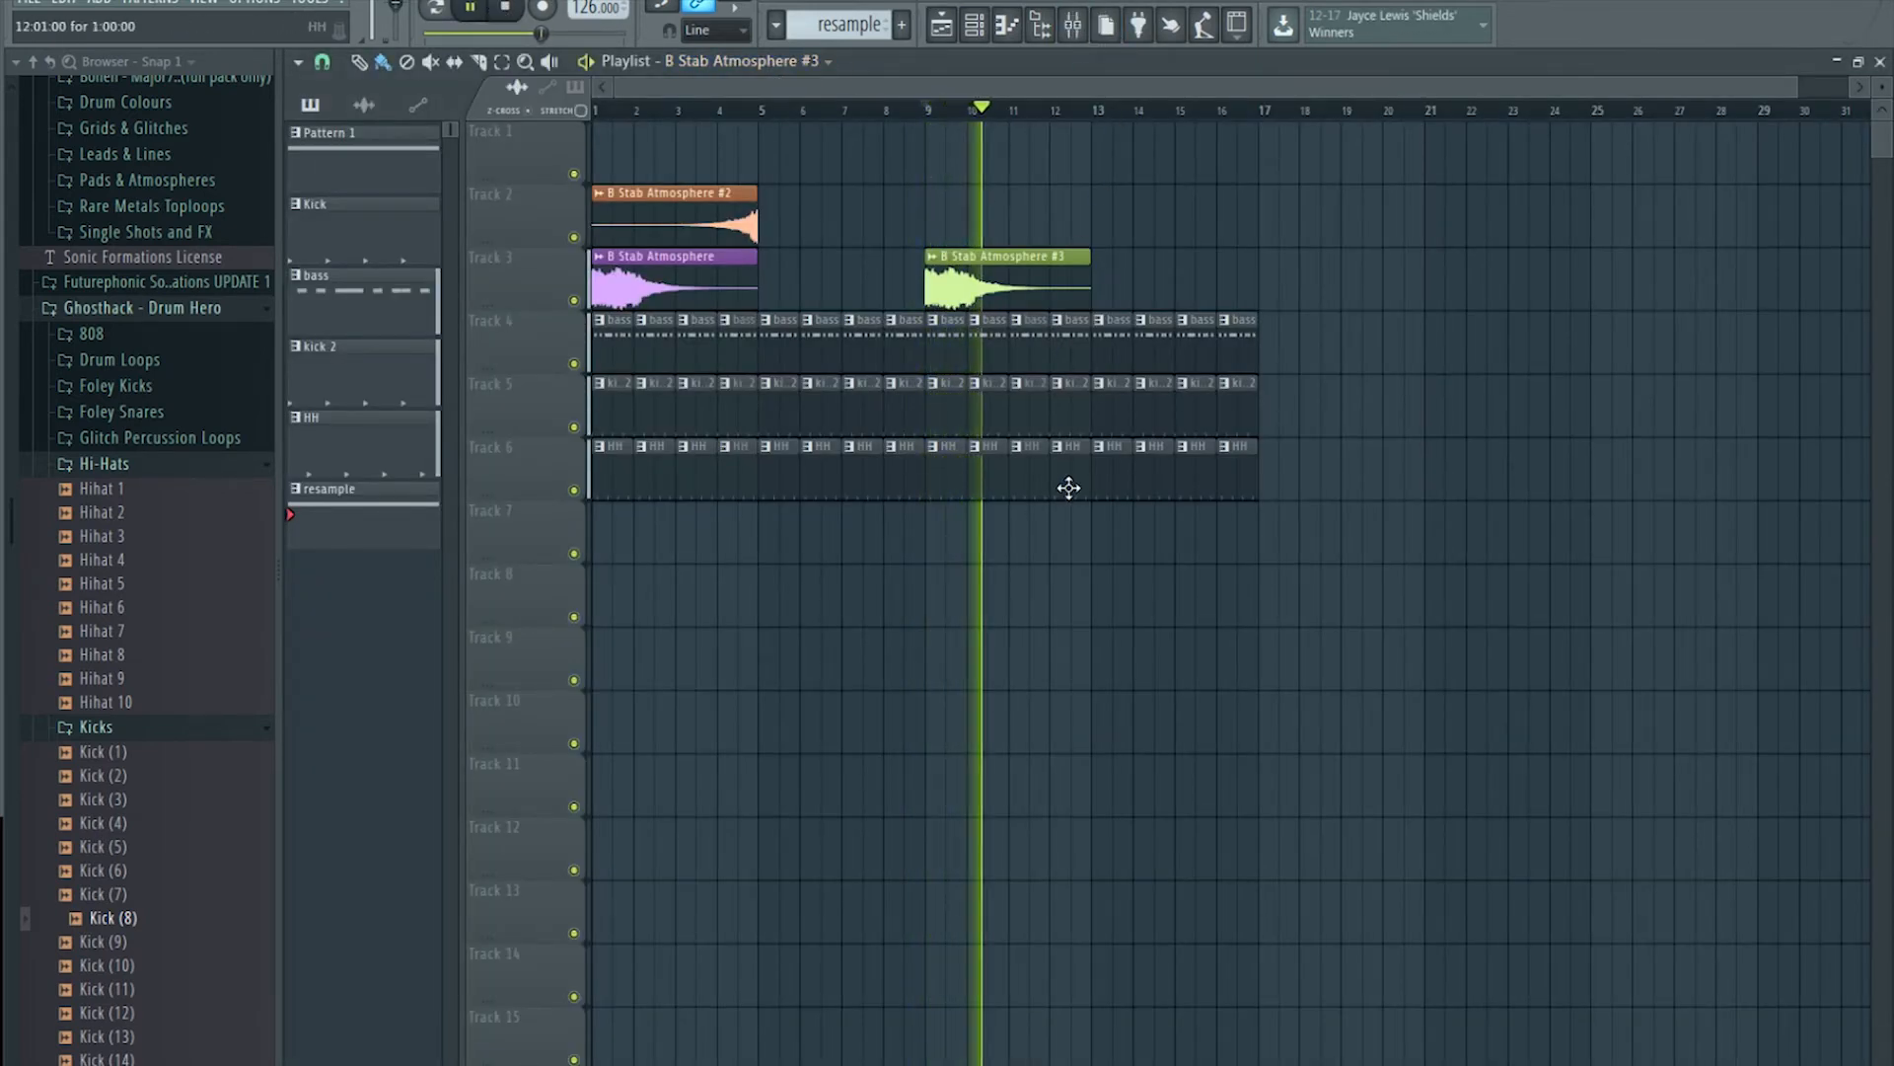
Step: Raise the Dual Delay feedback and mix, then replay from bar 9 in the playlist
left_click(1073, 24)
left_click(1705, 146)
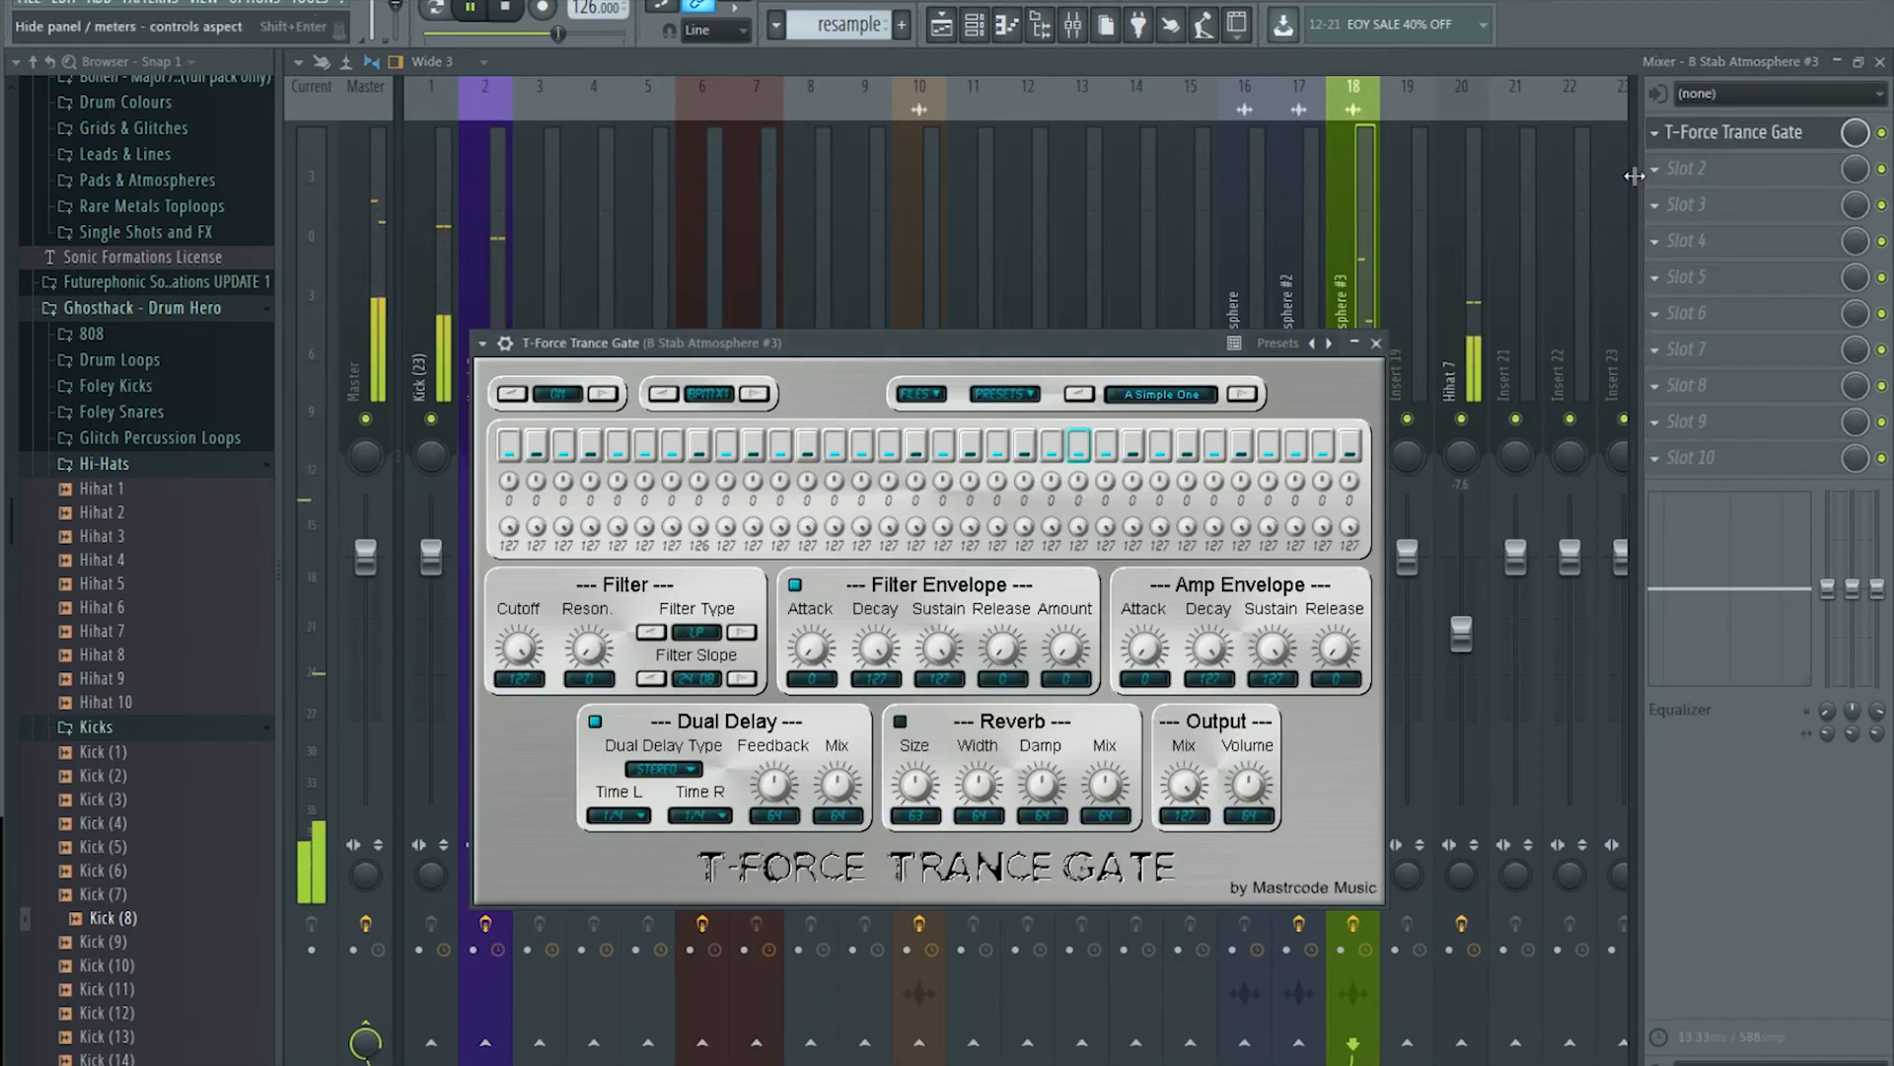
left_click_drag(786, 785, 855, 723)
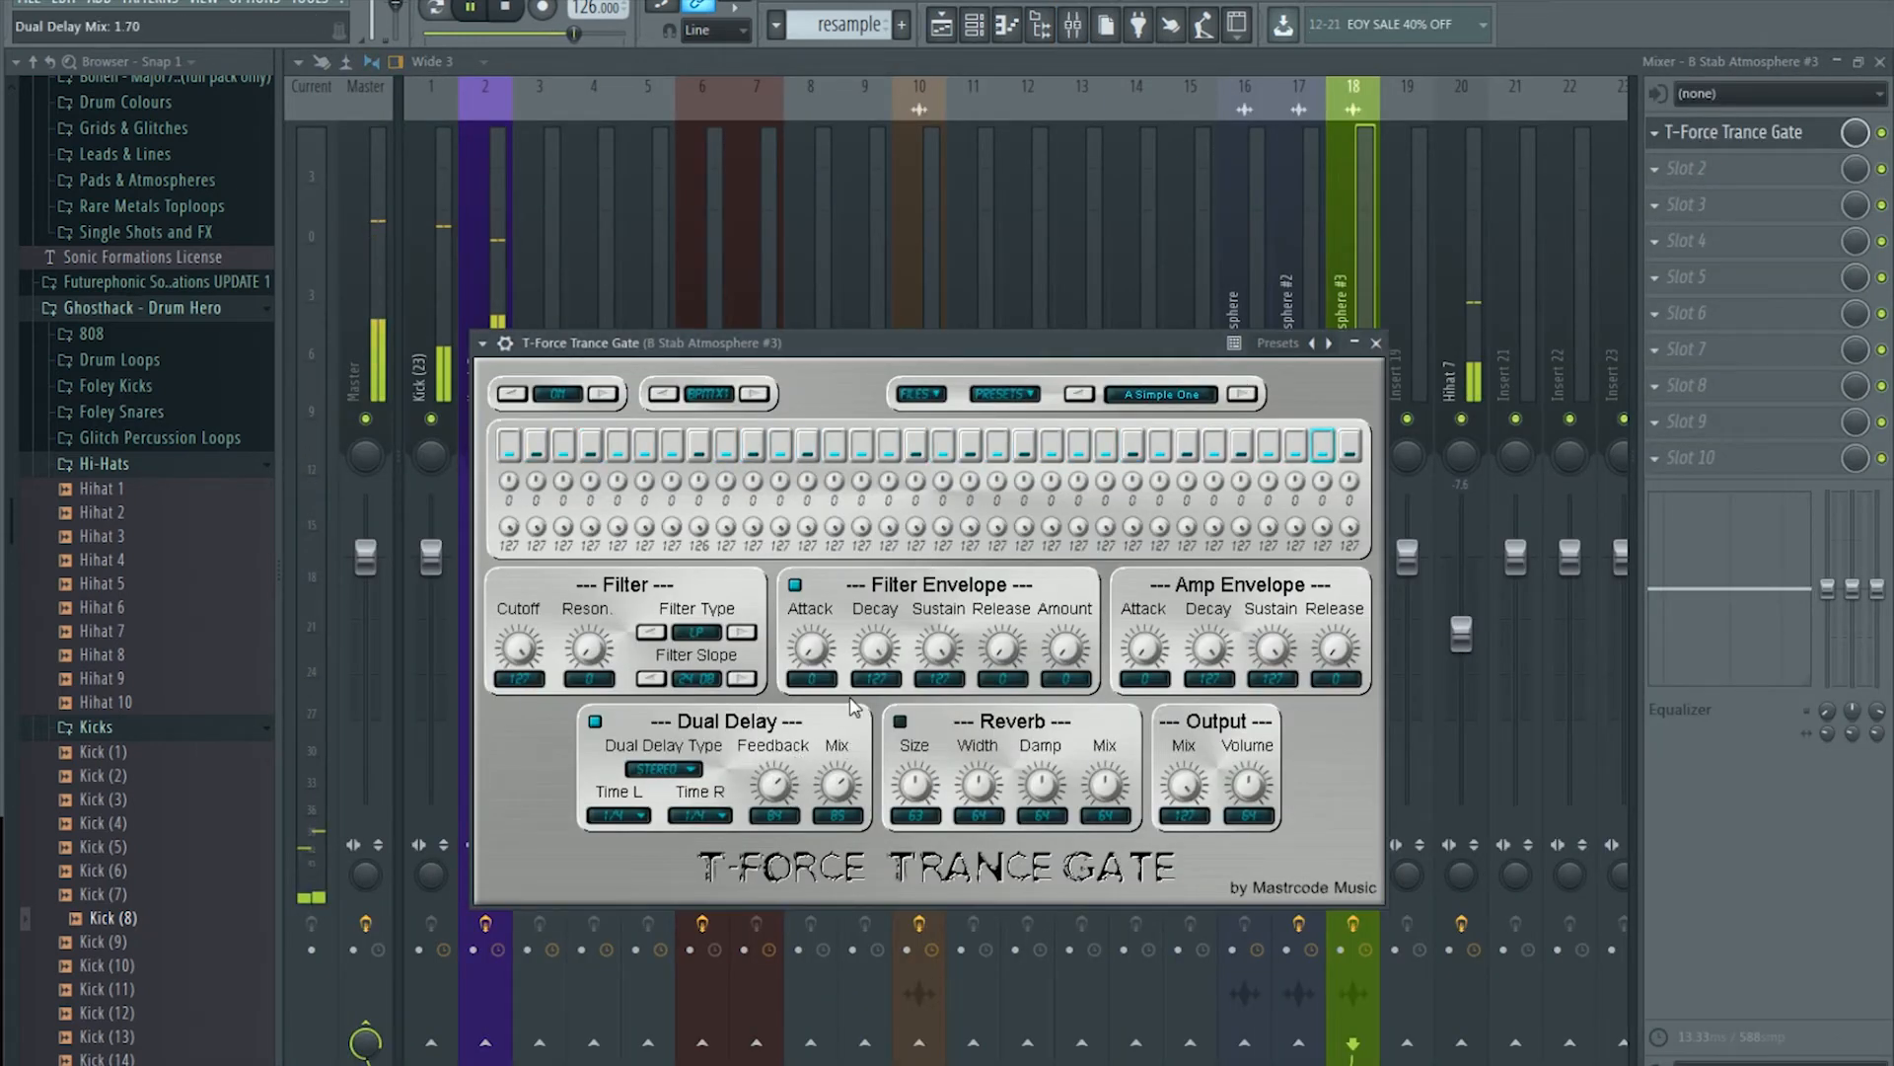
left_click(477, 8)
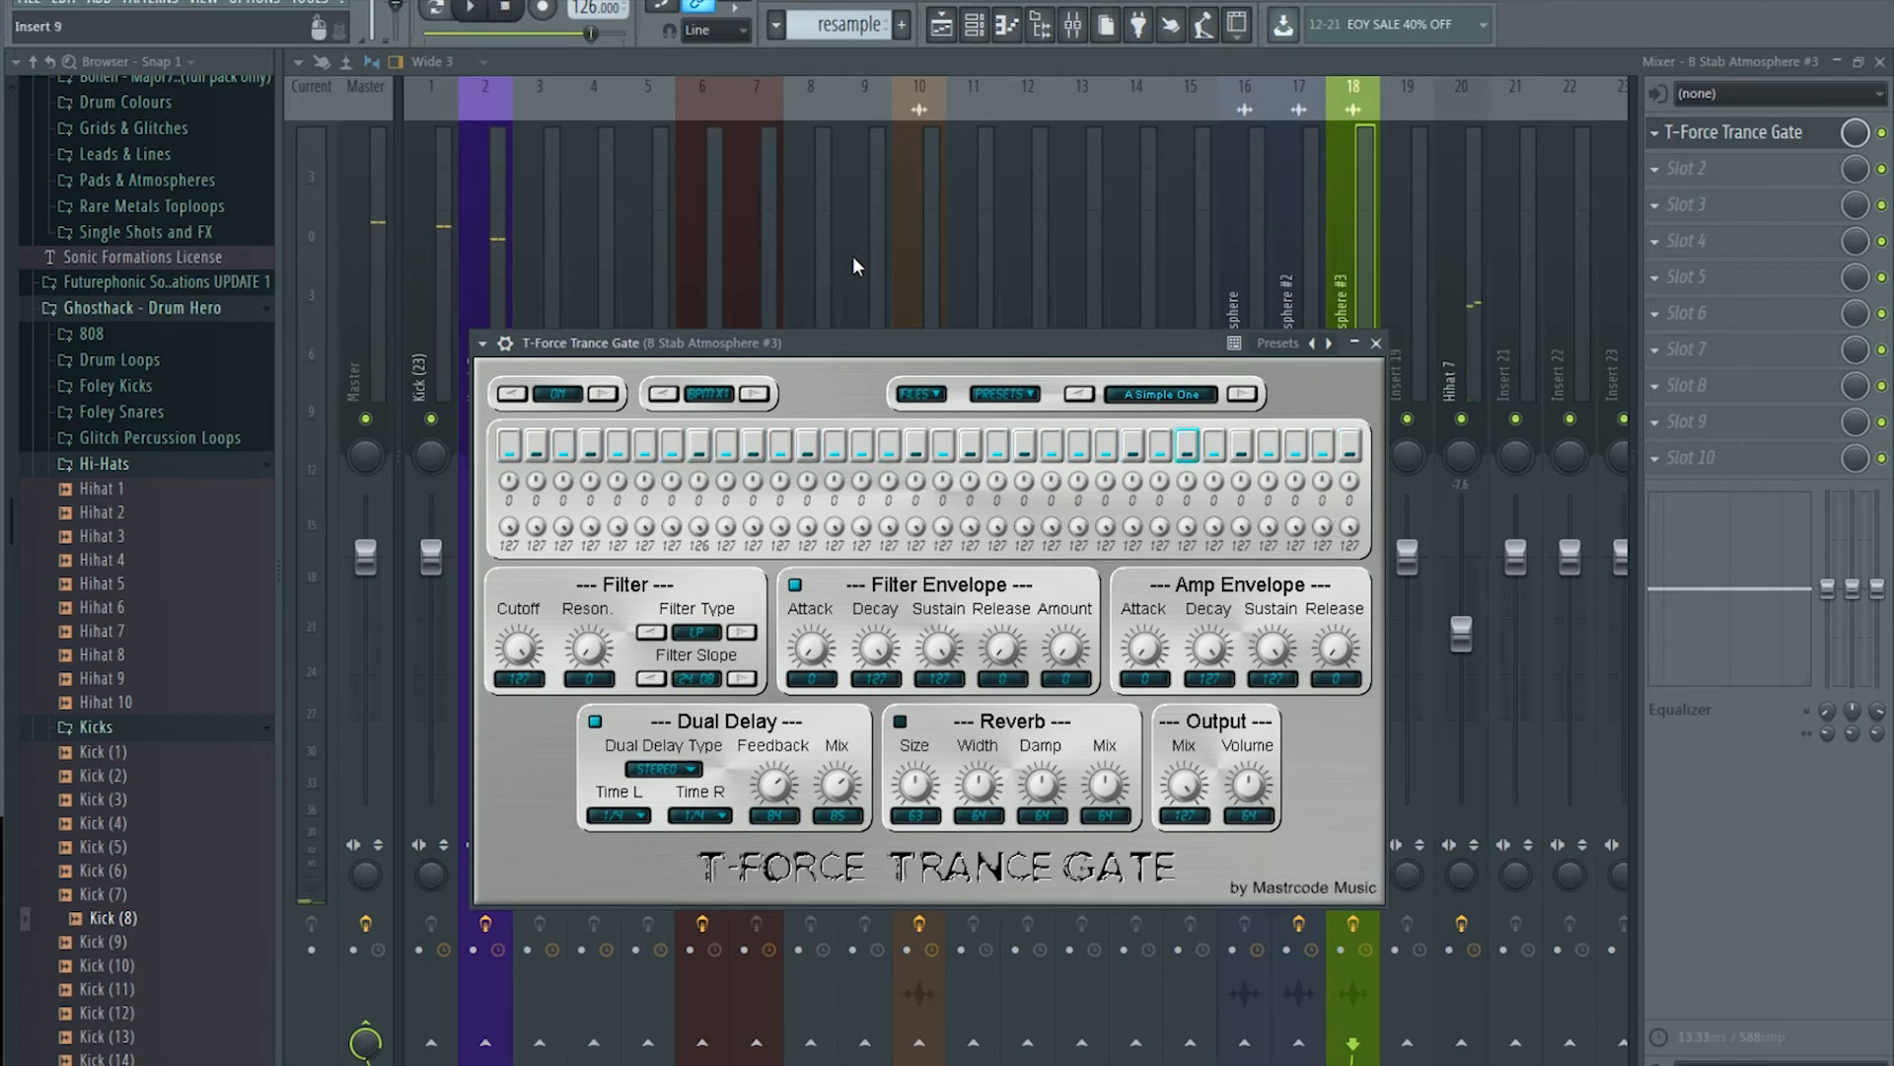
left_click(951, 30)
left_click_drag(904, 113, 930, 114)
key("space")
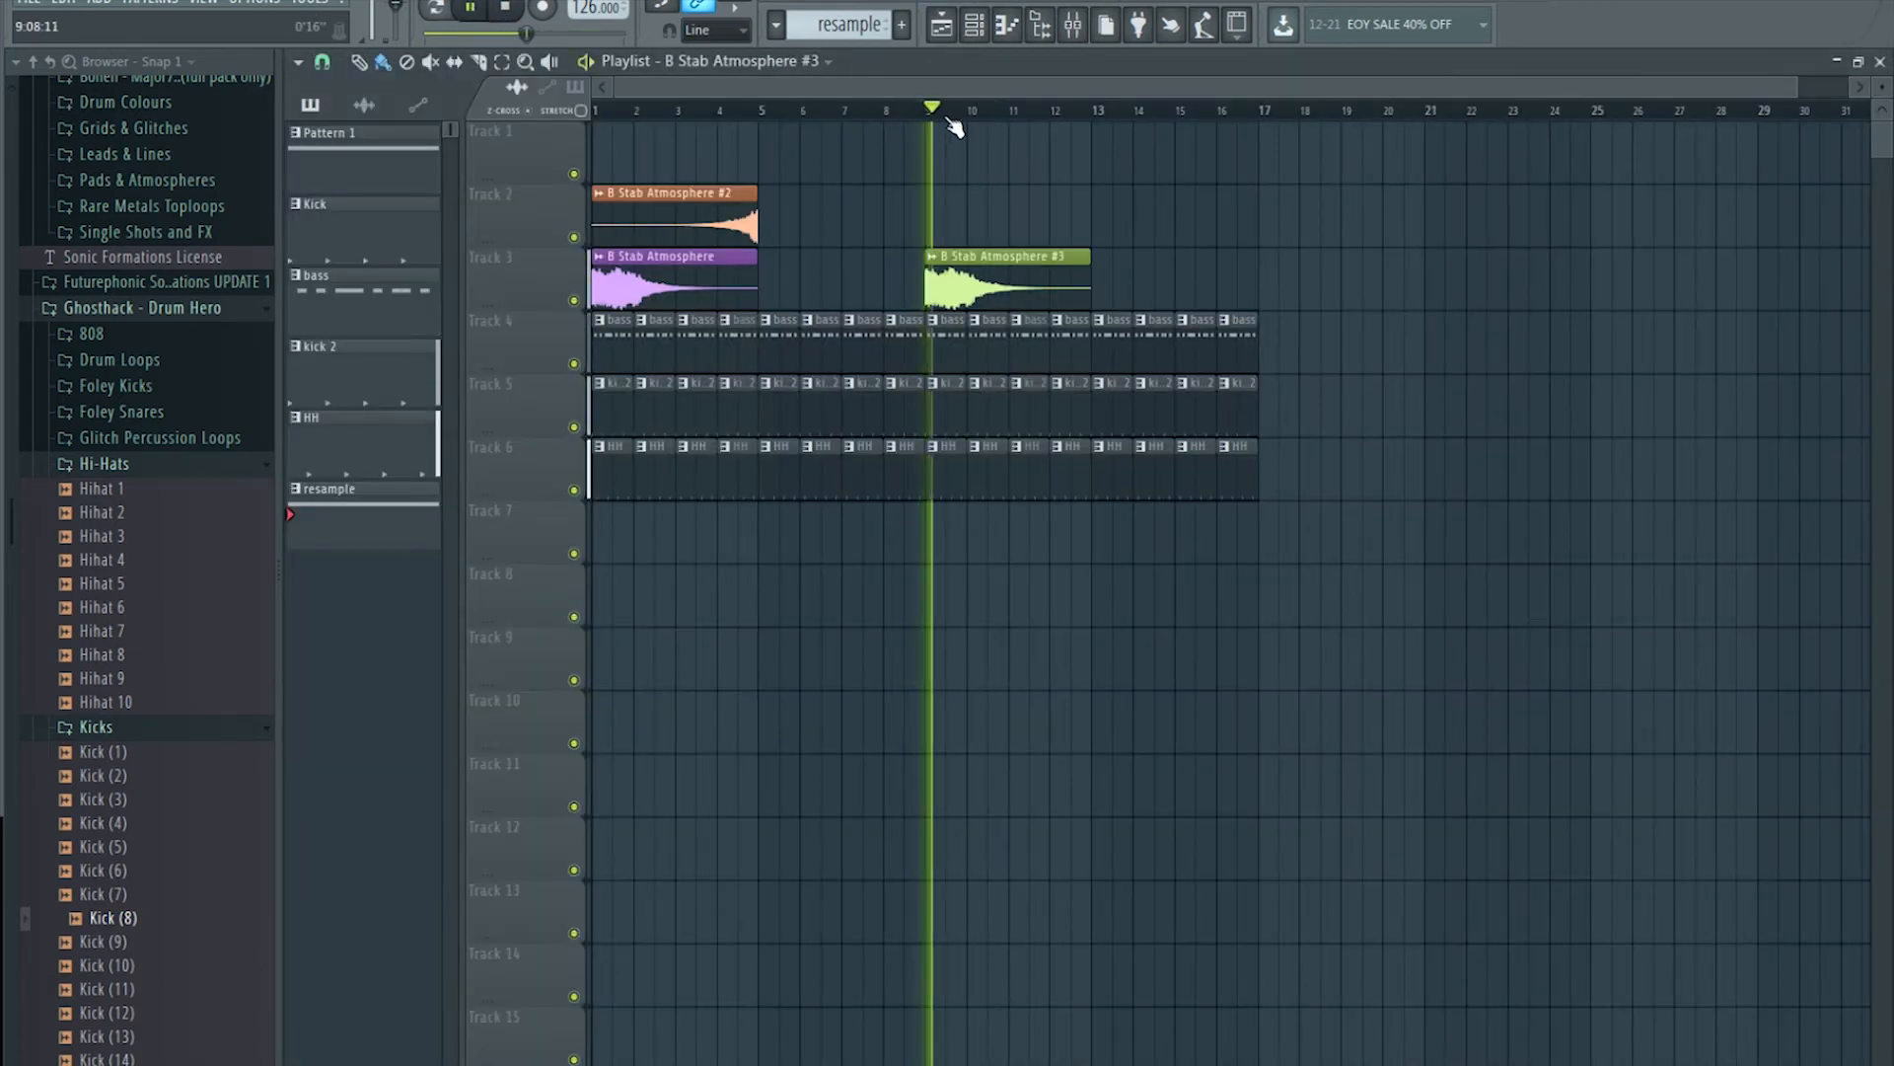
Step: Trim the B Stab Atmosphere #3 clip at bar 9 to half a bar and audition it from bar 9
left_click_drag(1088, 282, 945, 282)
key("space")
scroll(955, 114, "up", 4)
scroll(950, 111, "up", 1)
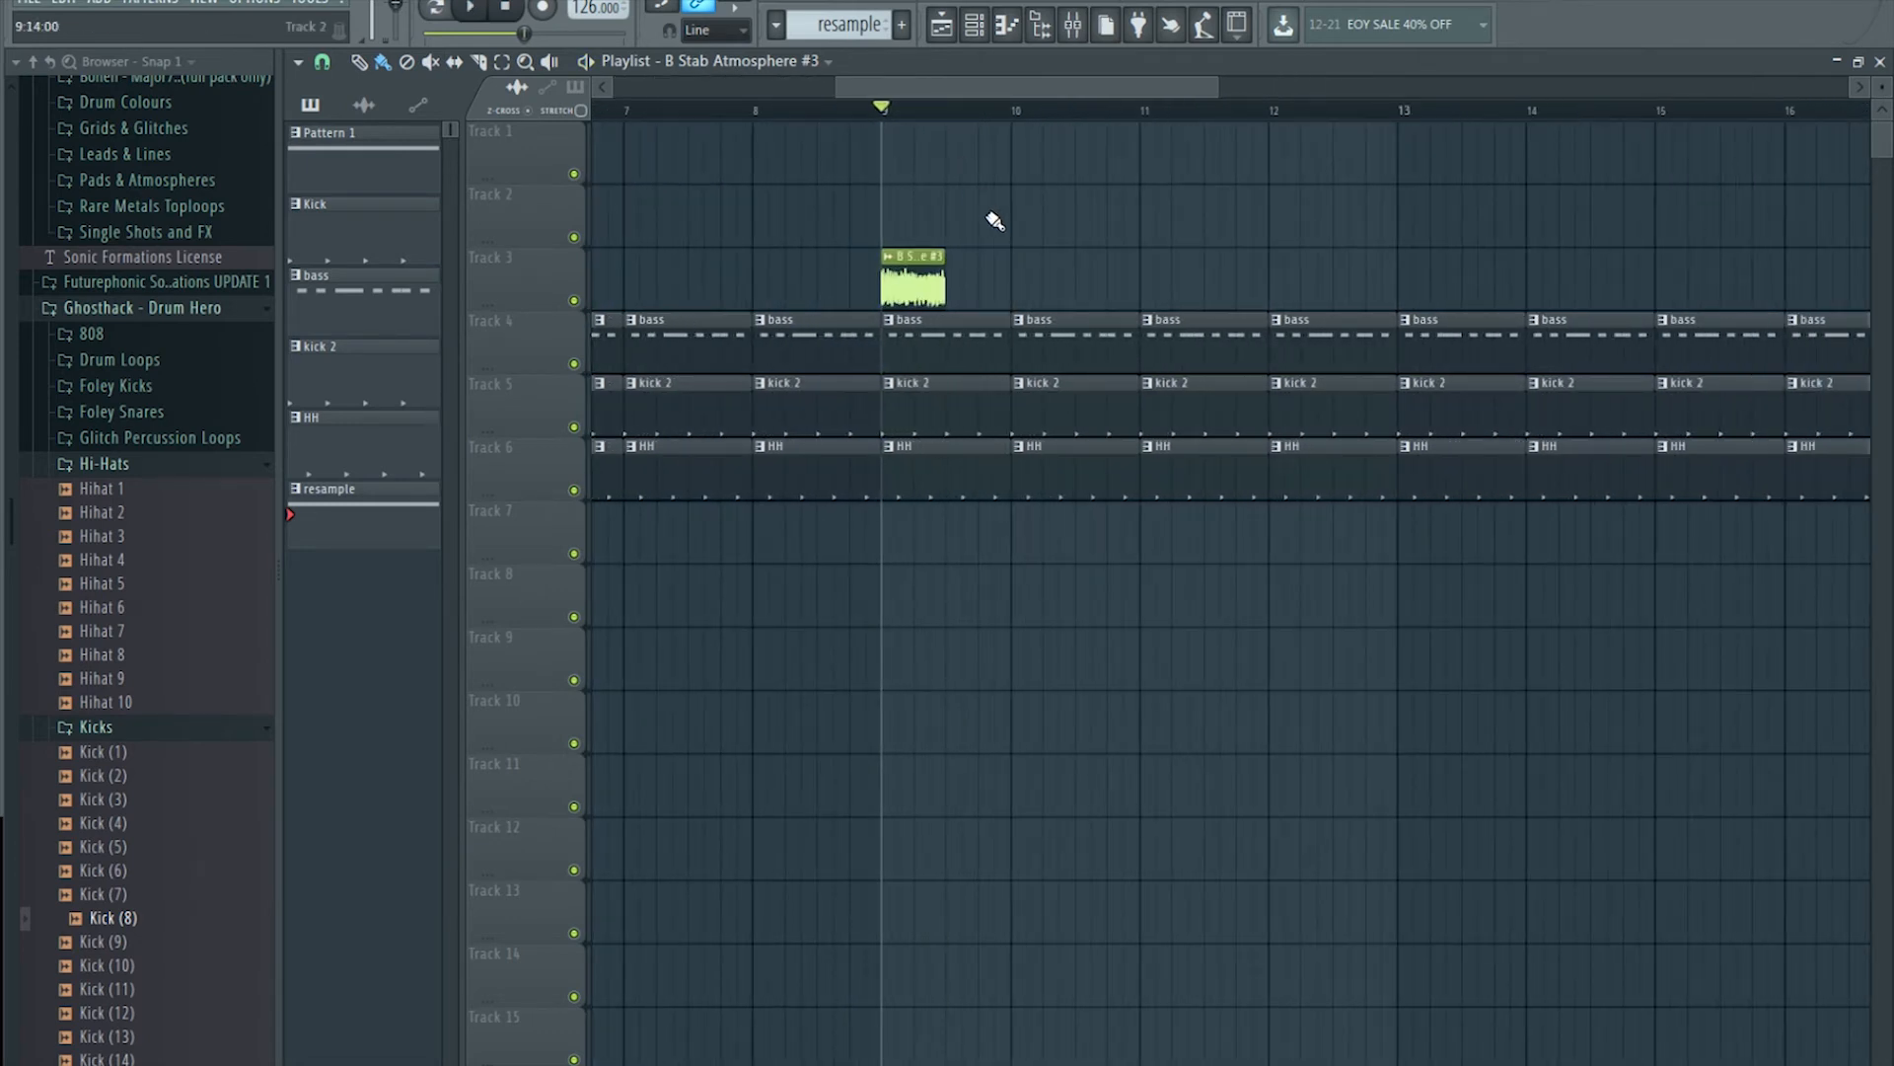
left_click(854, 109)
left_click(866, 110)
key("space")
scroll(935, 115, "down", 3)
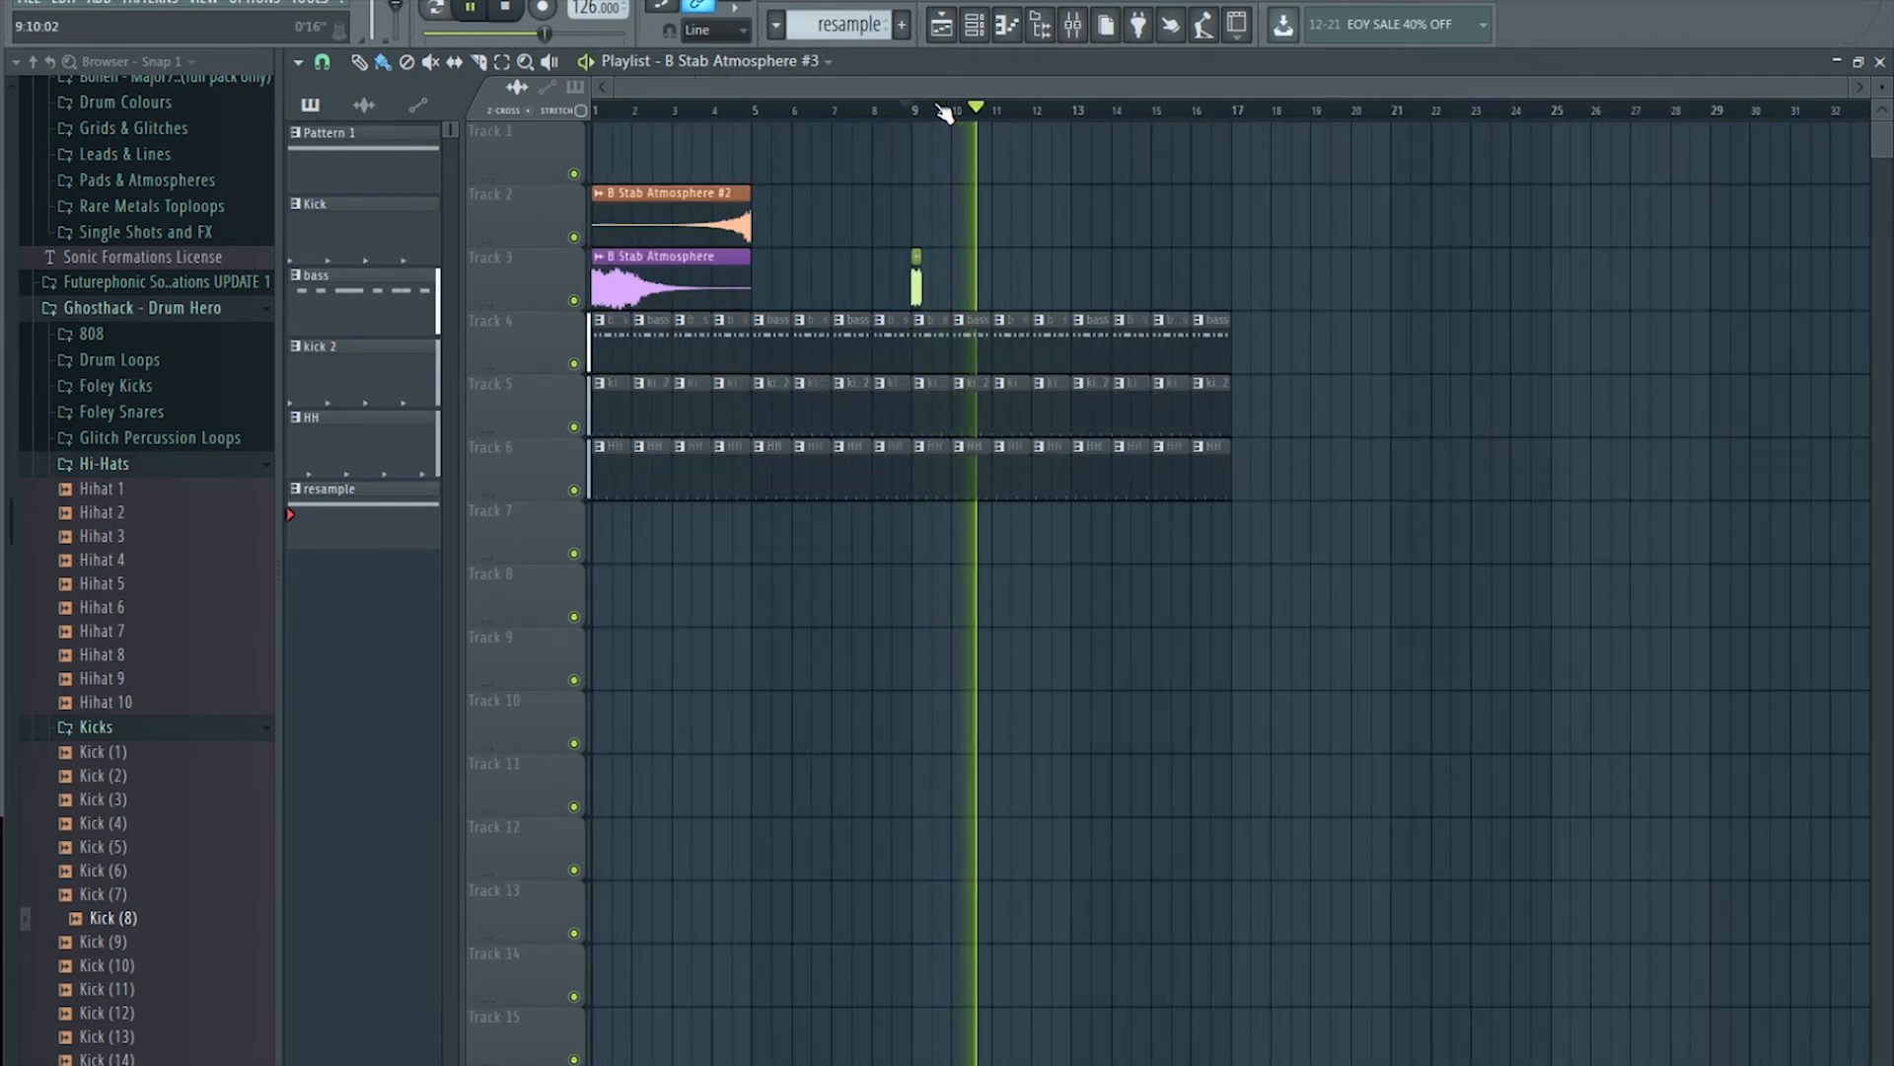
key("space")
Step: Check insert 18 in the mixer, opening the plugin list but closing it without adding an effect
left_click(1072, 23)
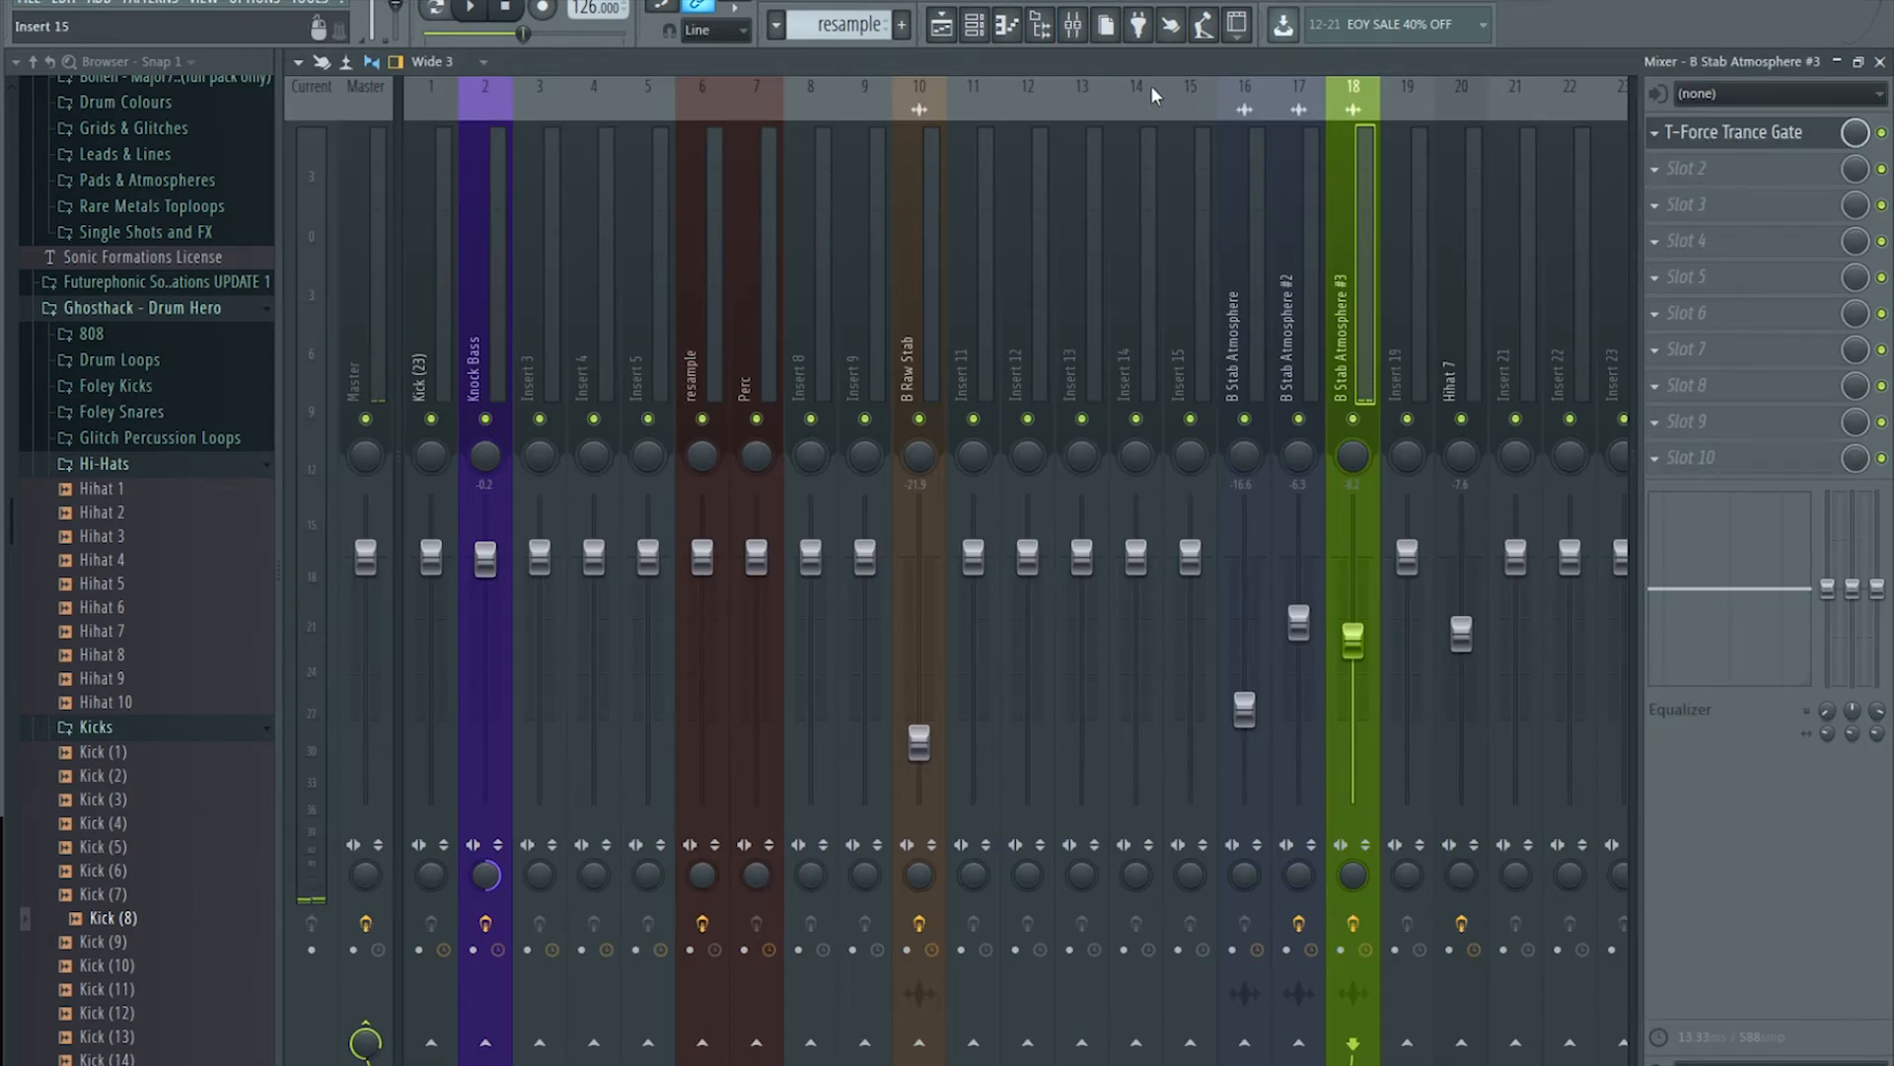
left_click(940, 25)
scroll(916, 126, "up", 5)
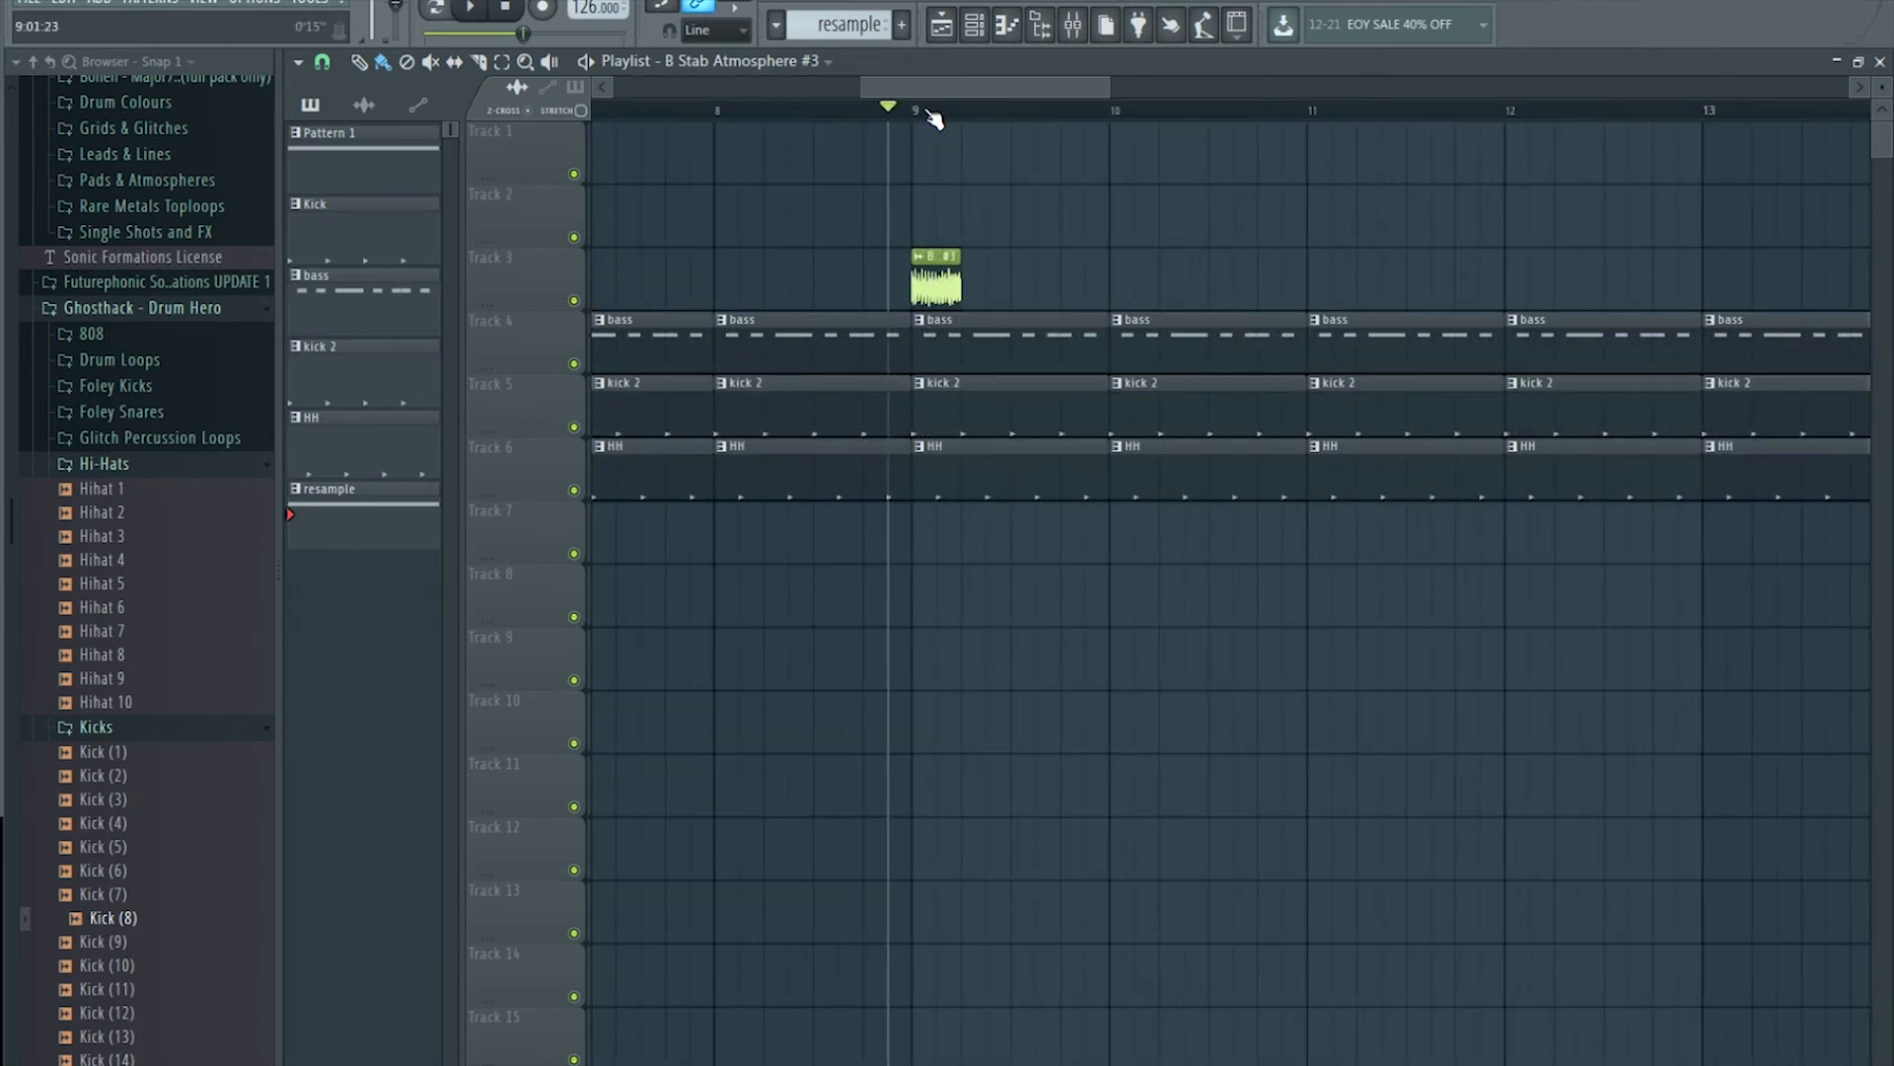
left_click(1073, 26)
left_click(1667, 171)
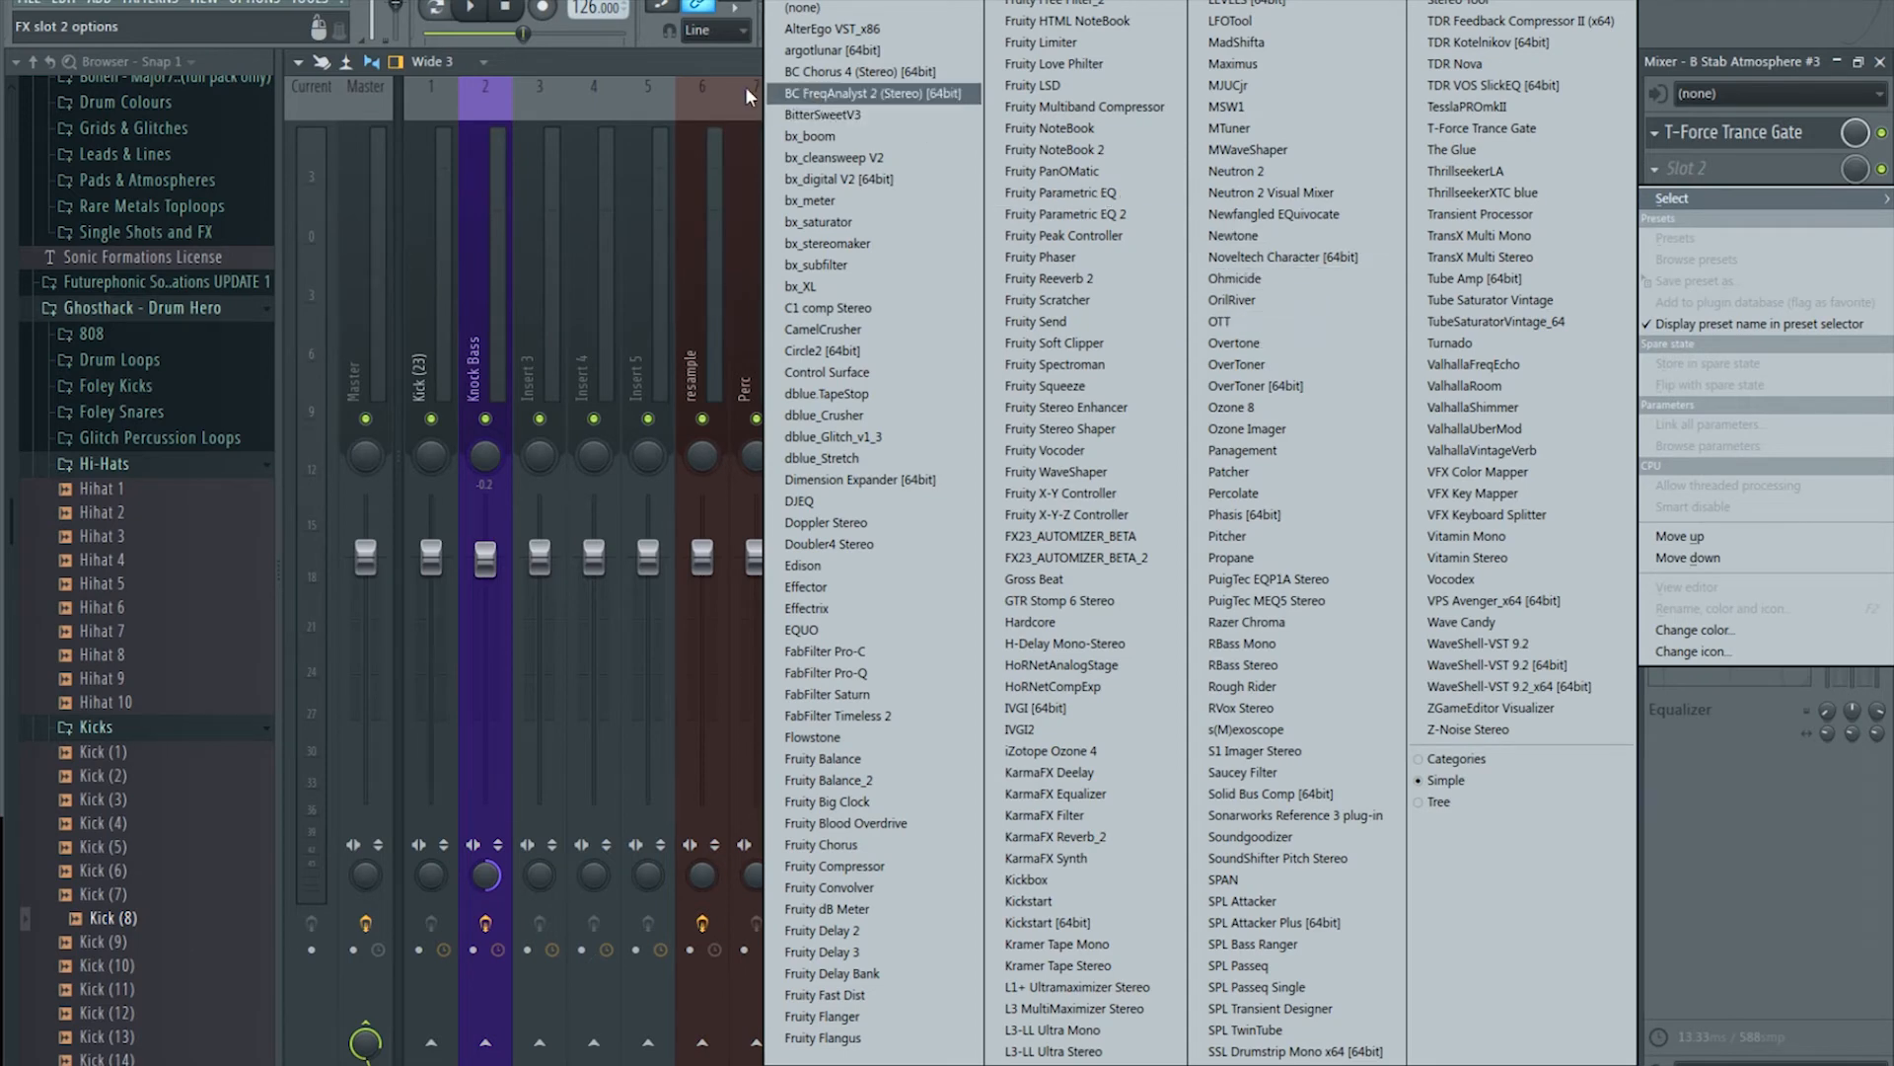
left_click(714, 67)
left_click(945, 34)
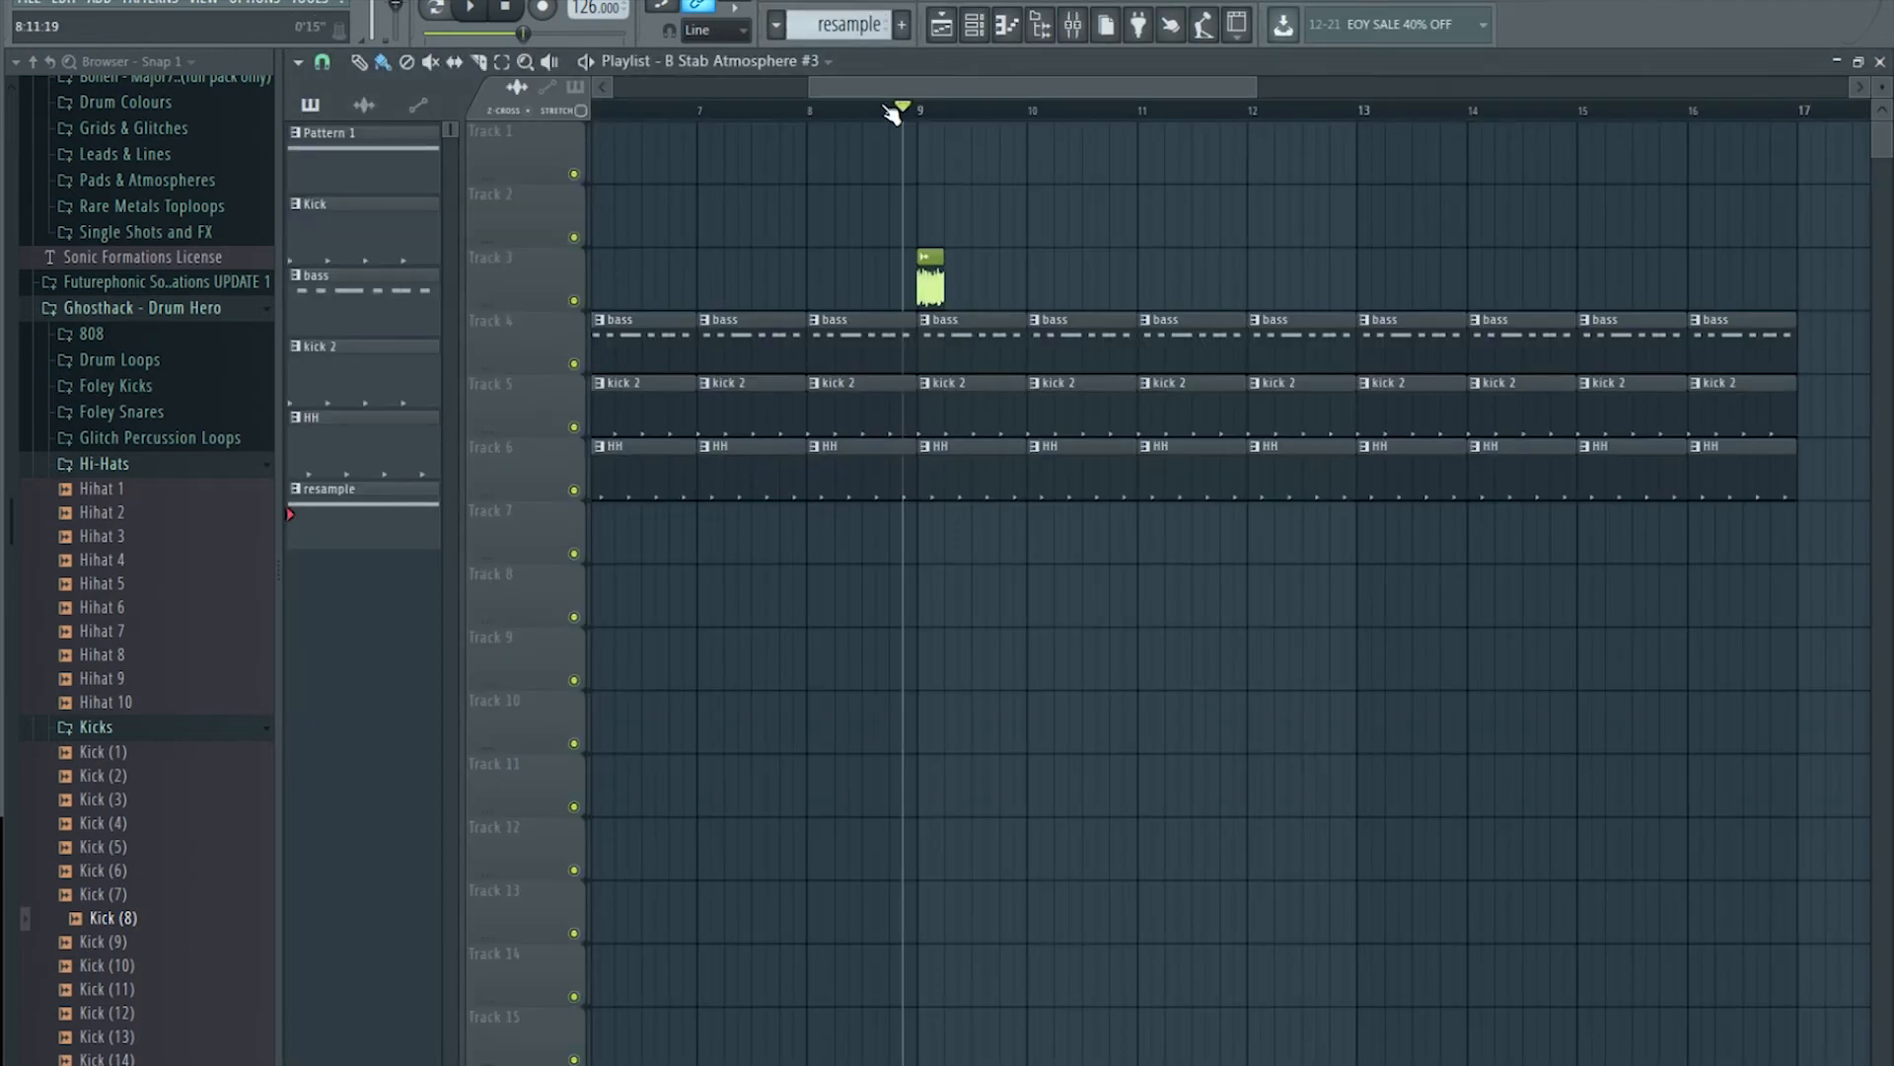
Step: Replay the shortened slice from bar 9, park the playhead at bar 7, and return to the mixer
key("space")
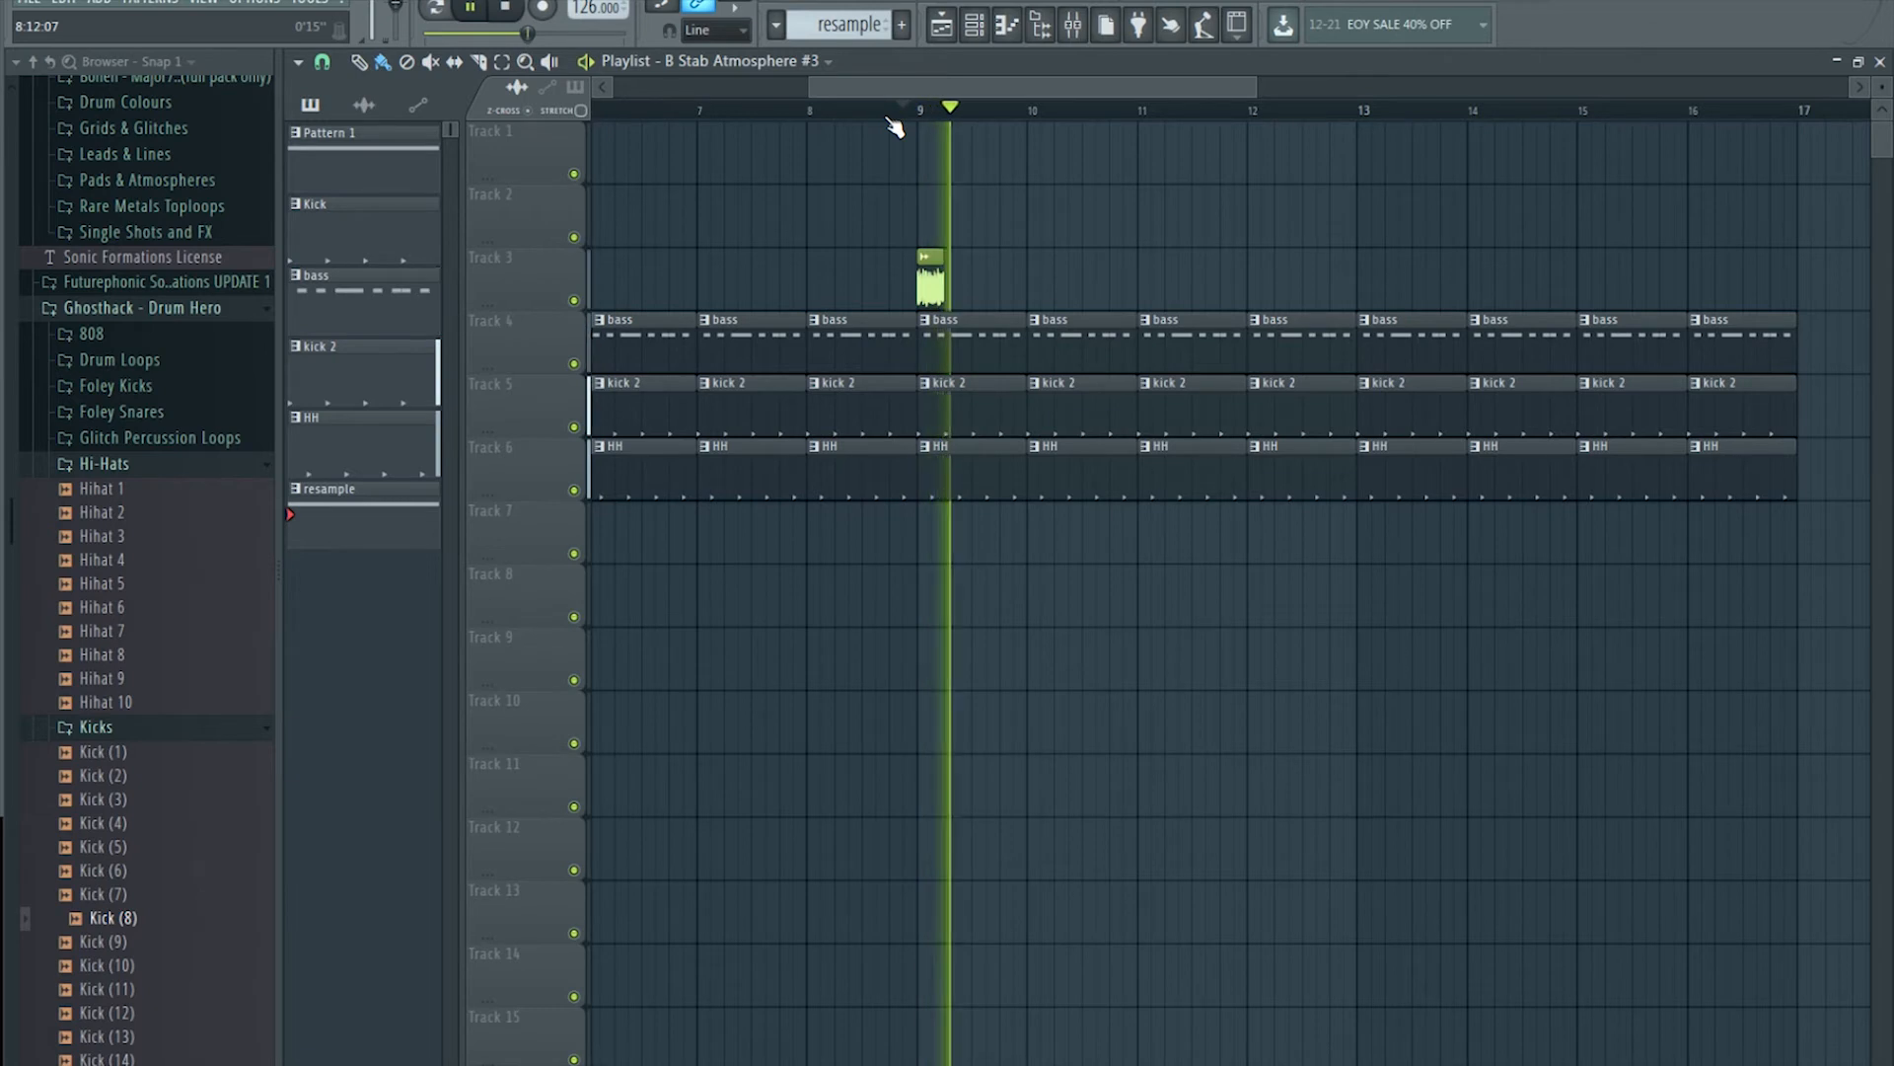
scroll(1055, 119, "down", 3)
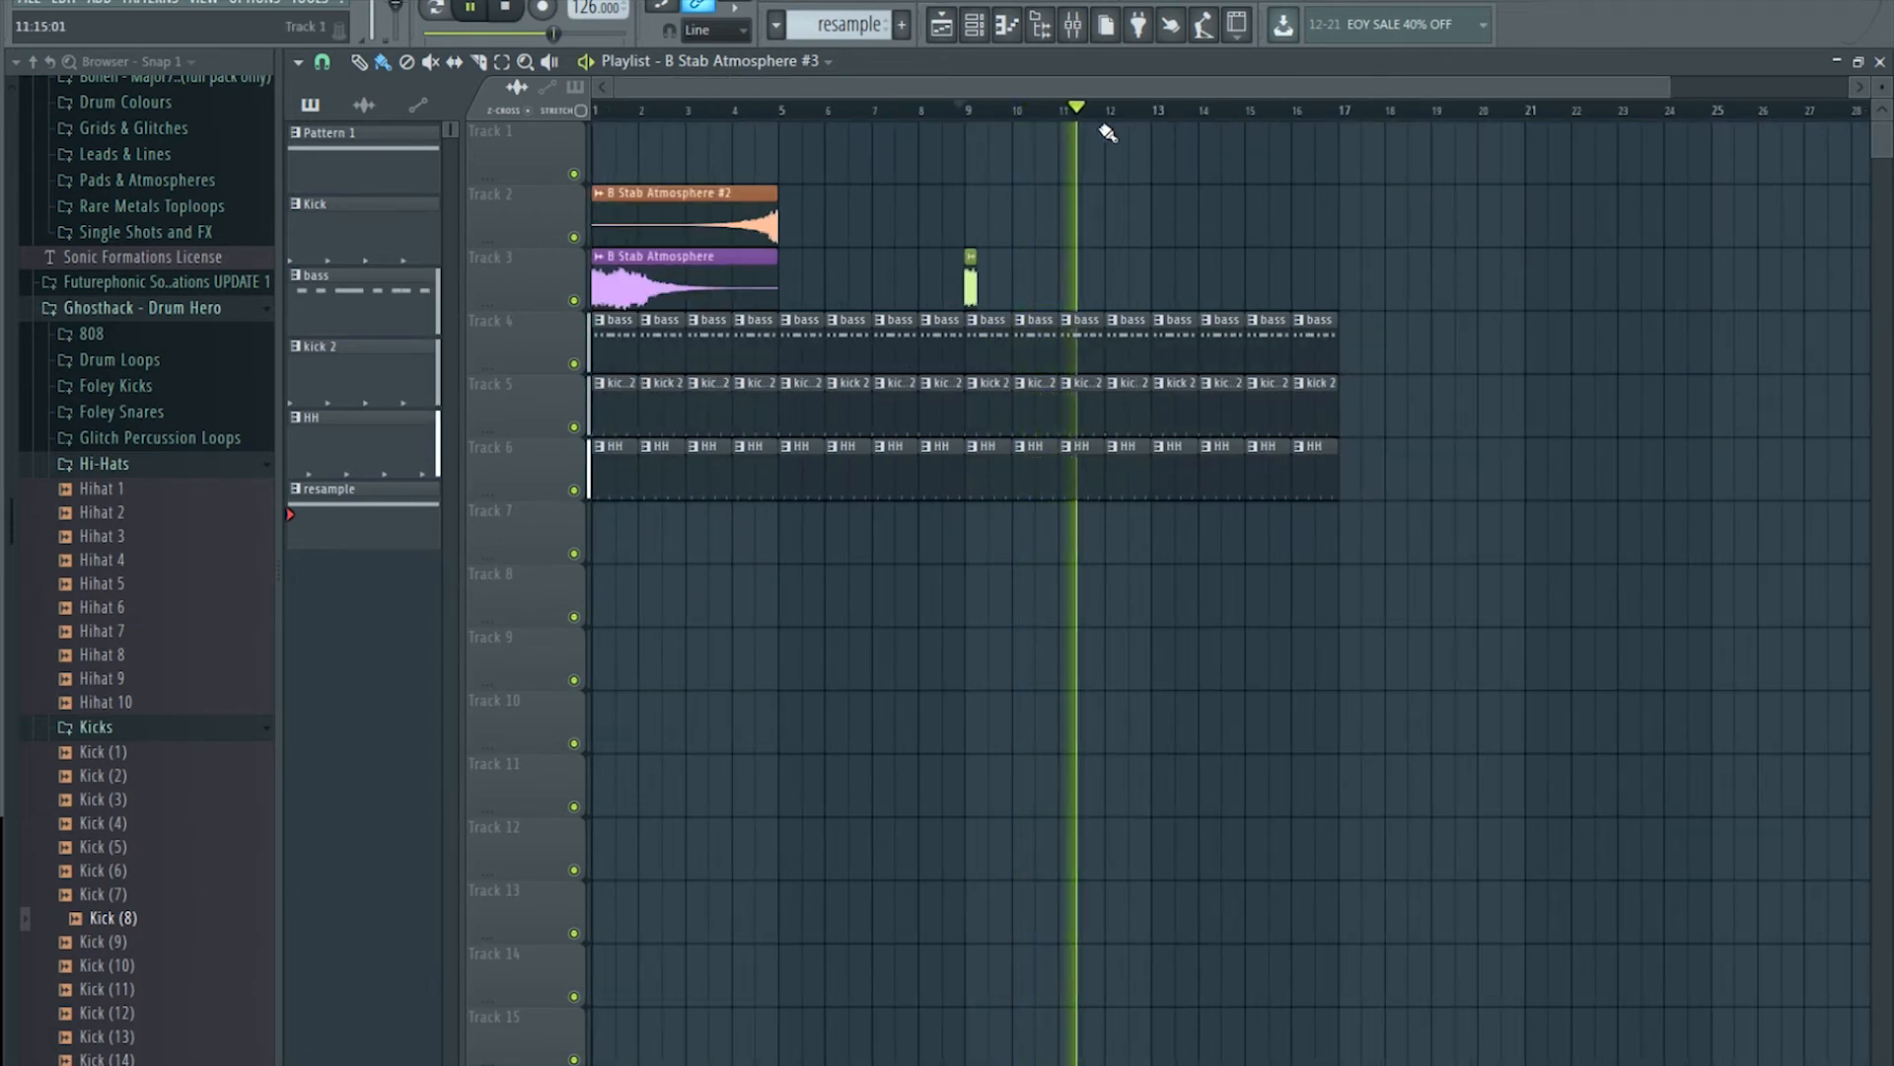
left_click(975, 117)
scroll(978, 119, "down", 3)
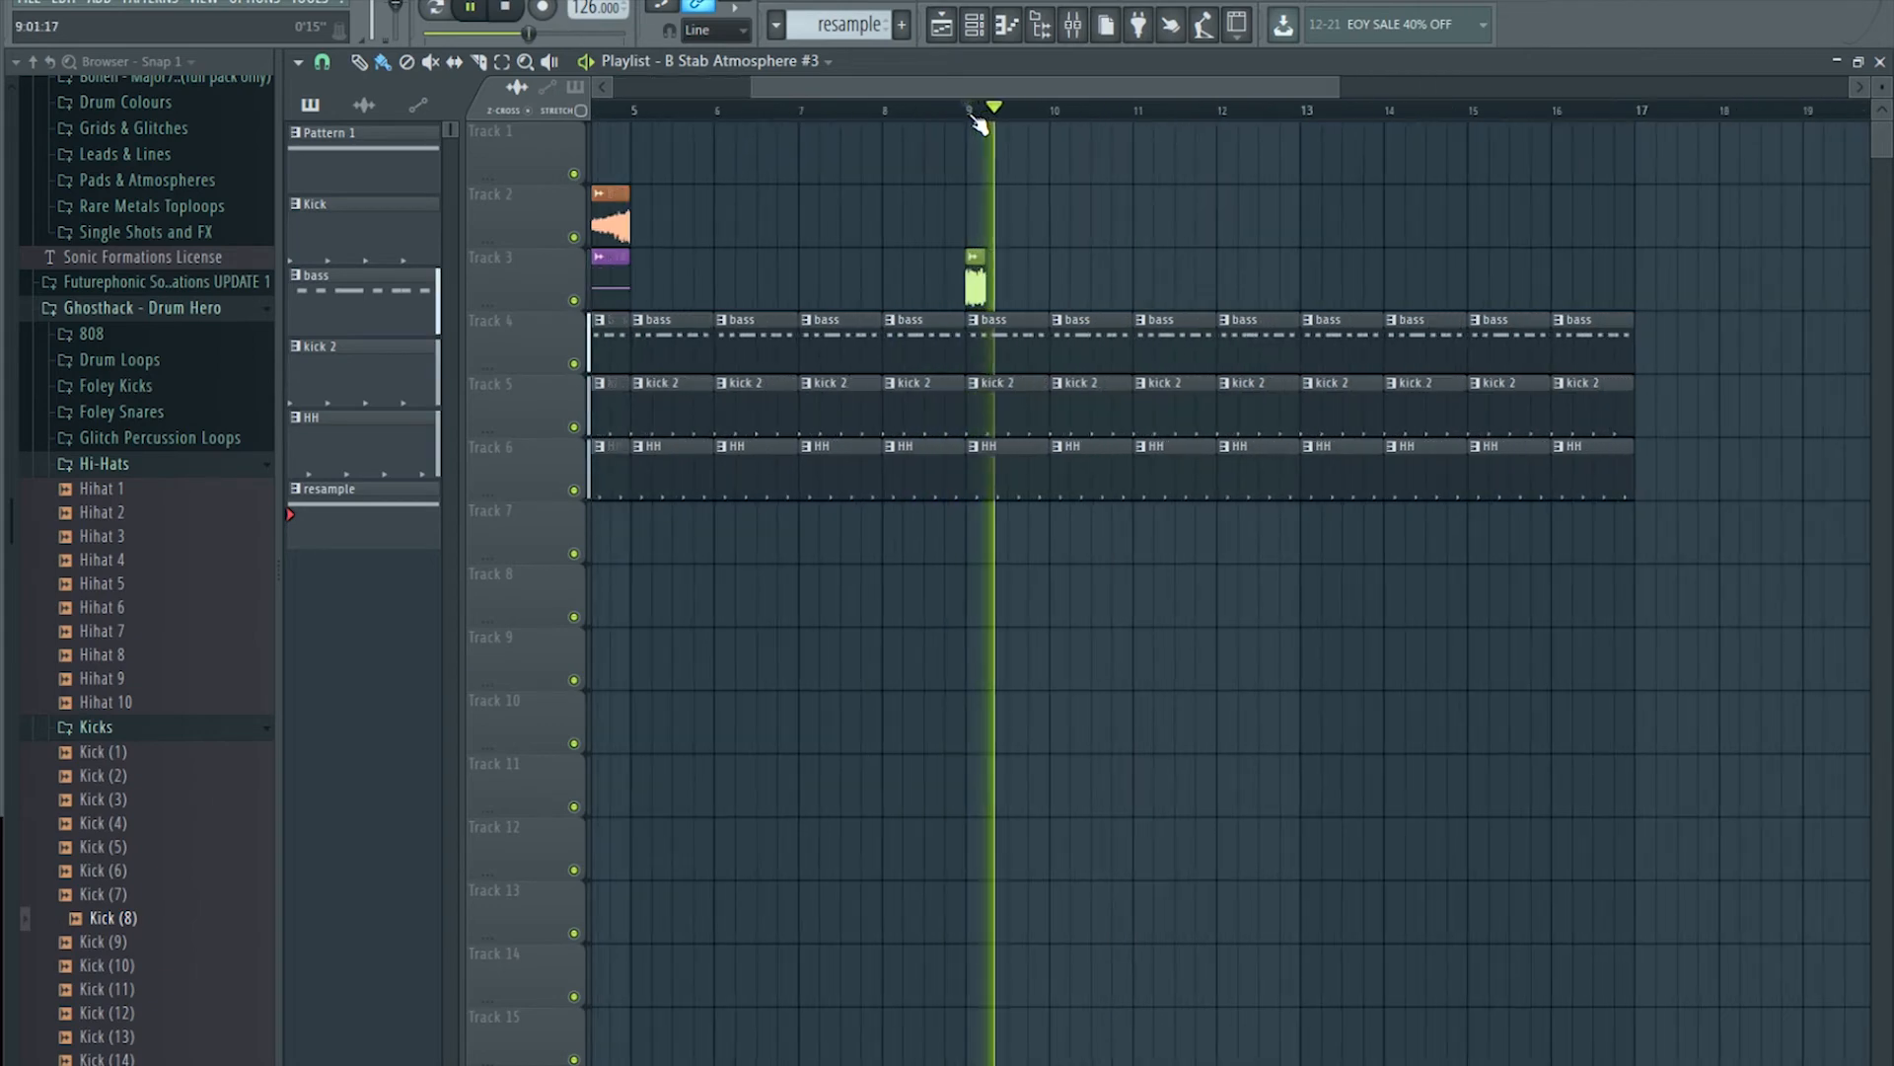
scroll(979, 118, "up", 3)
scroll(982, 118, "up", 3)
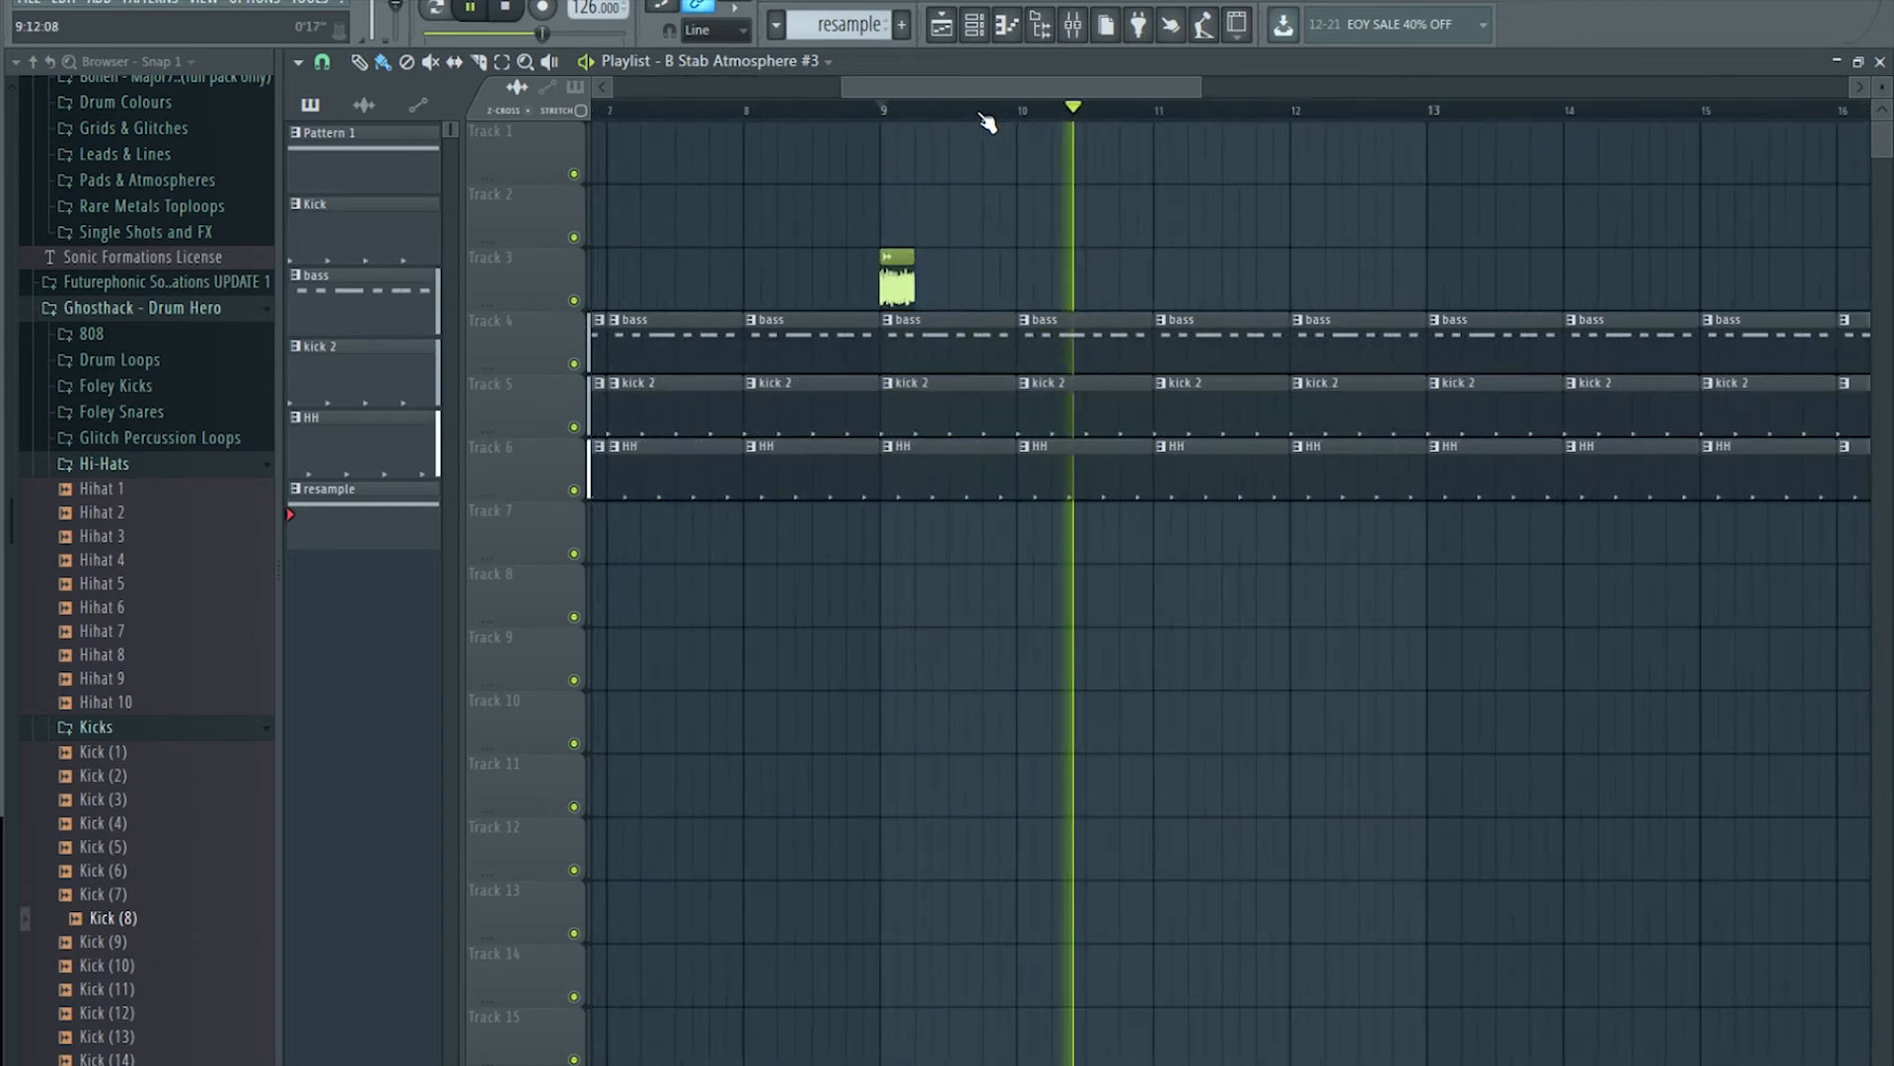
scroll(983, 119, "down", 4)
key("space")
left_click(834, 113)
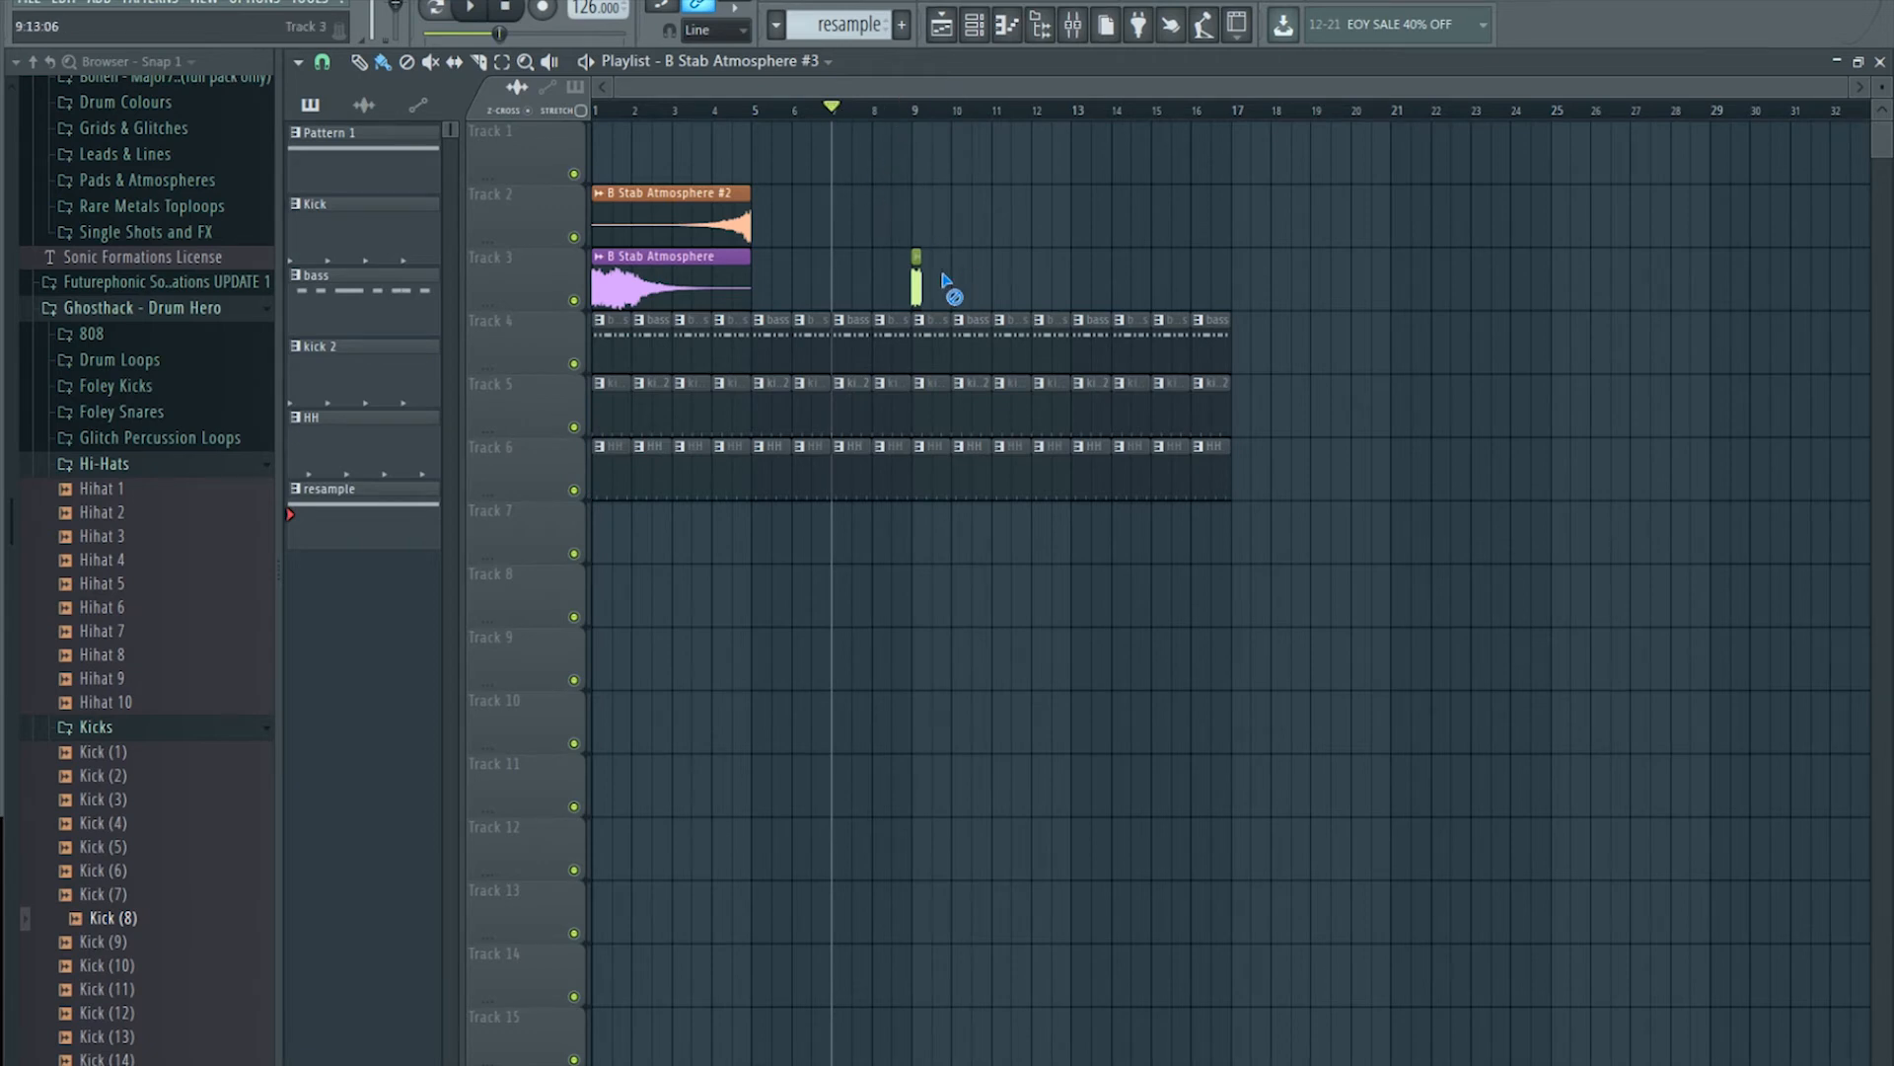
left_click(1090, 29)
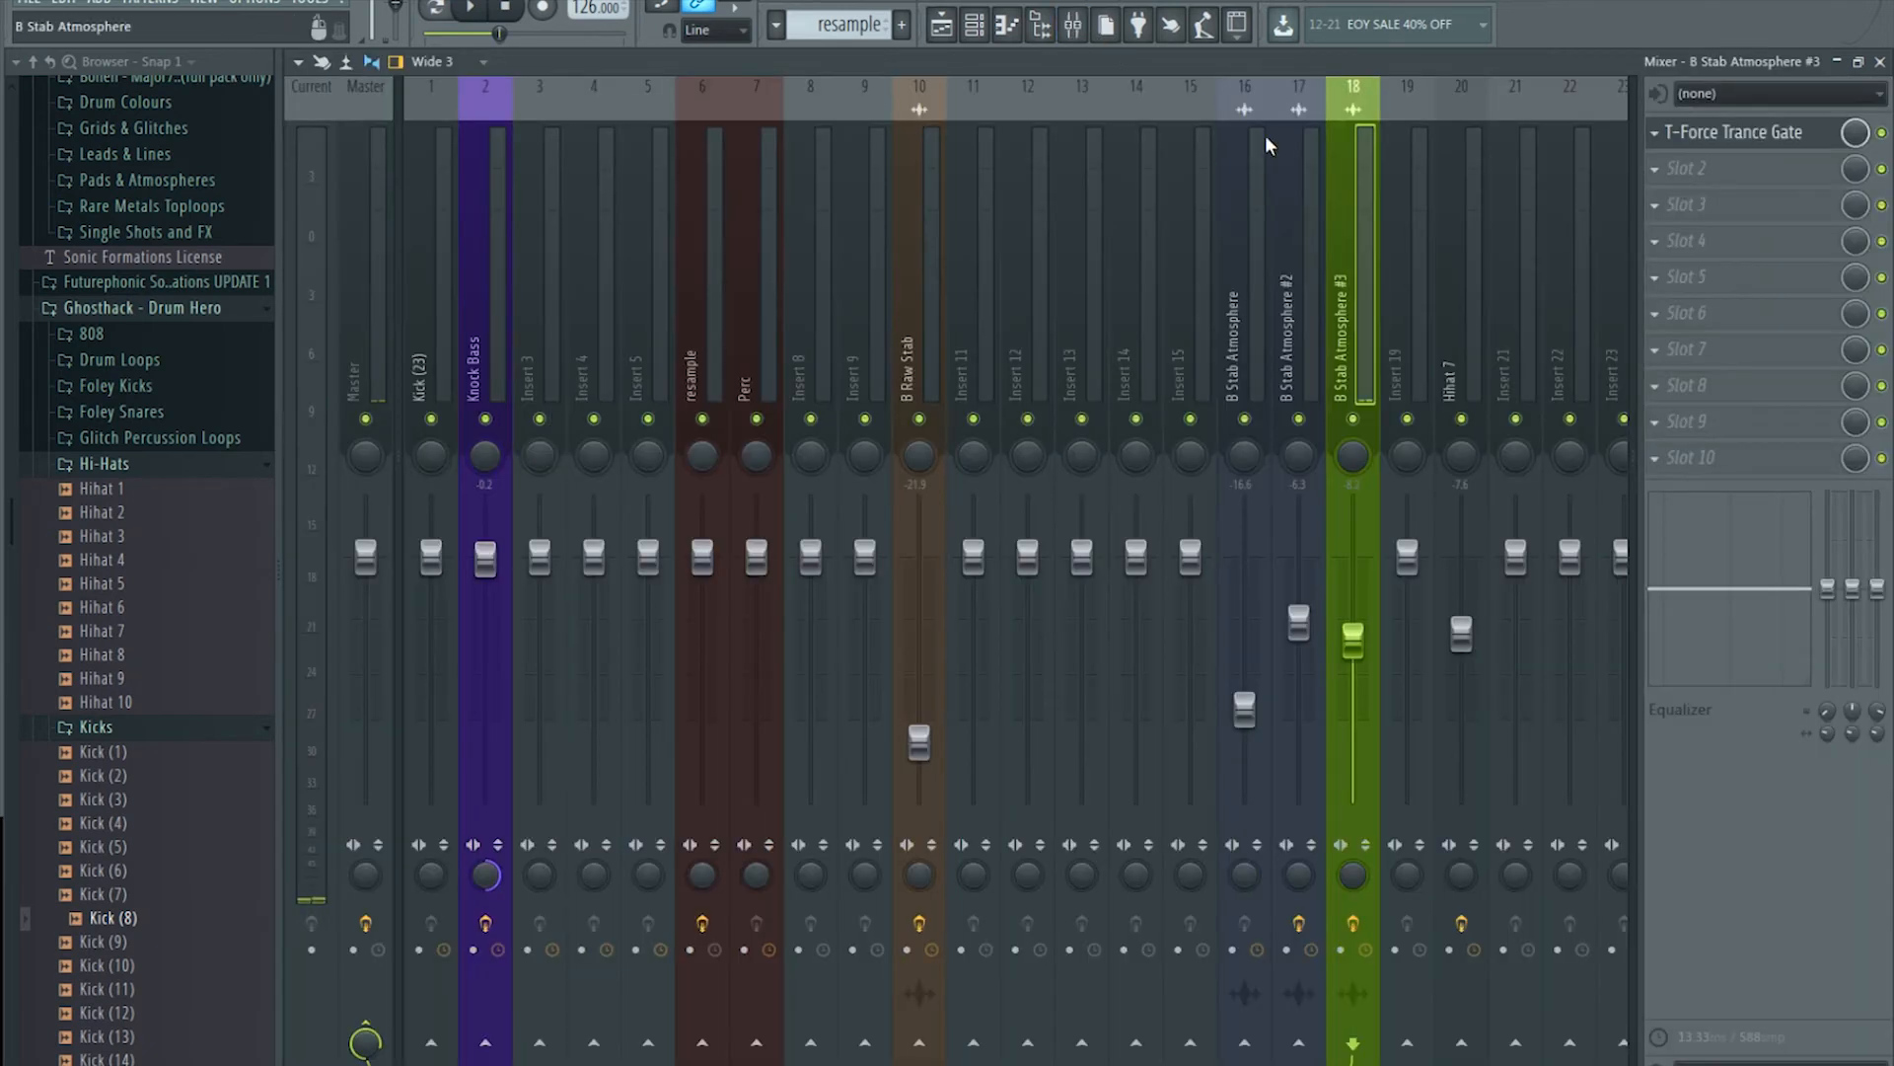
Step: Delete the duplicate short clip on Track 3 and nudge the remaining slice slightly later
left_click(1763, 138)
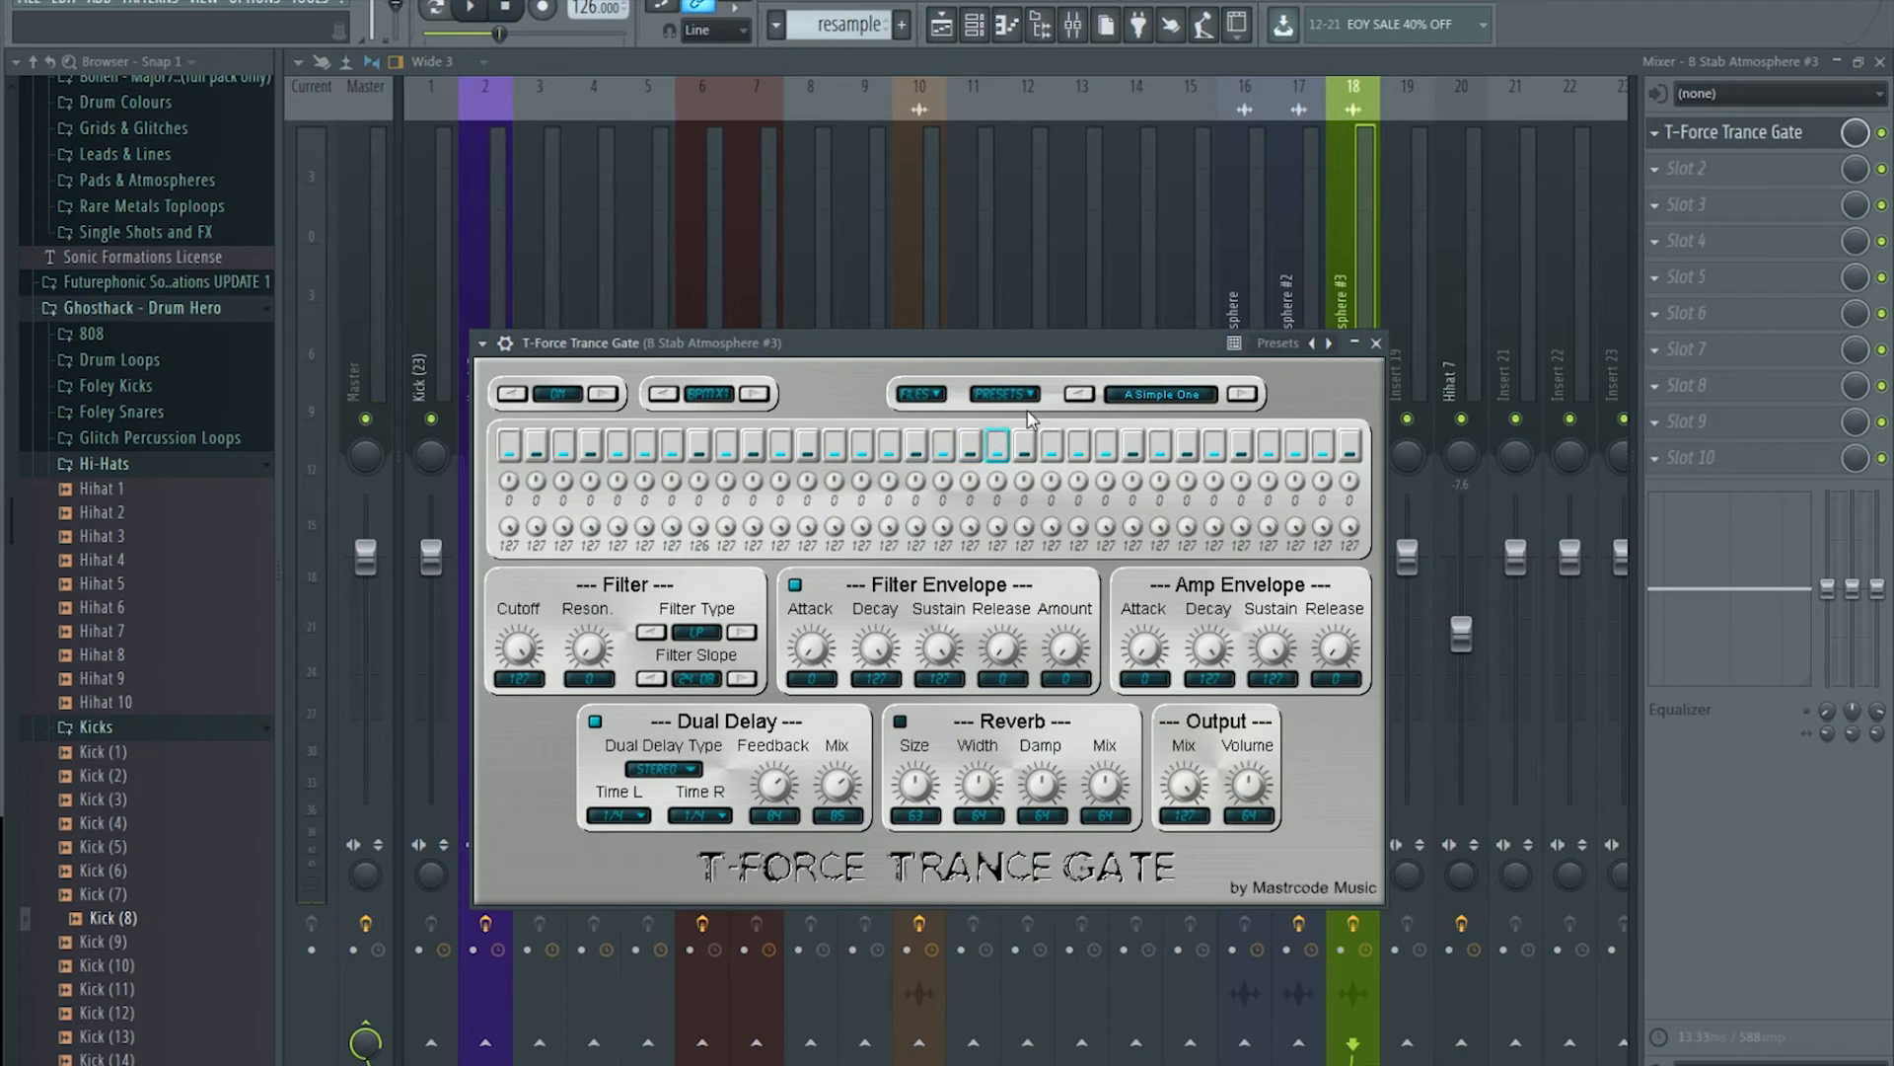
left_click(942, 24)
right_click(918, 287)
key("space")
left_click_drag(903, 283, 917, 280)
key("space")
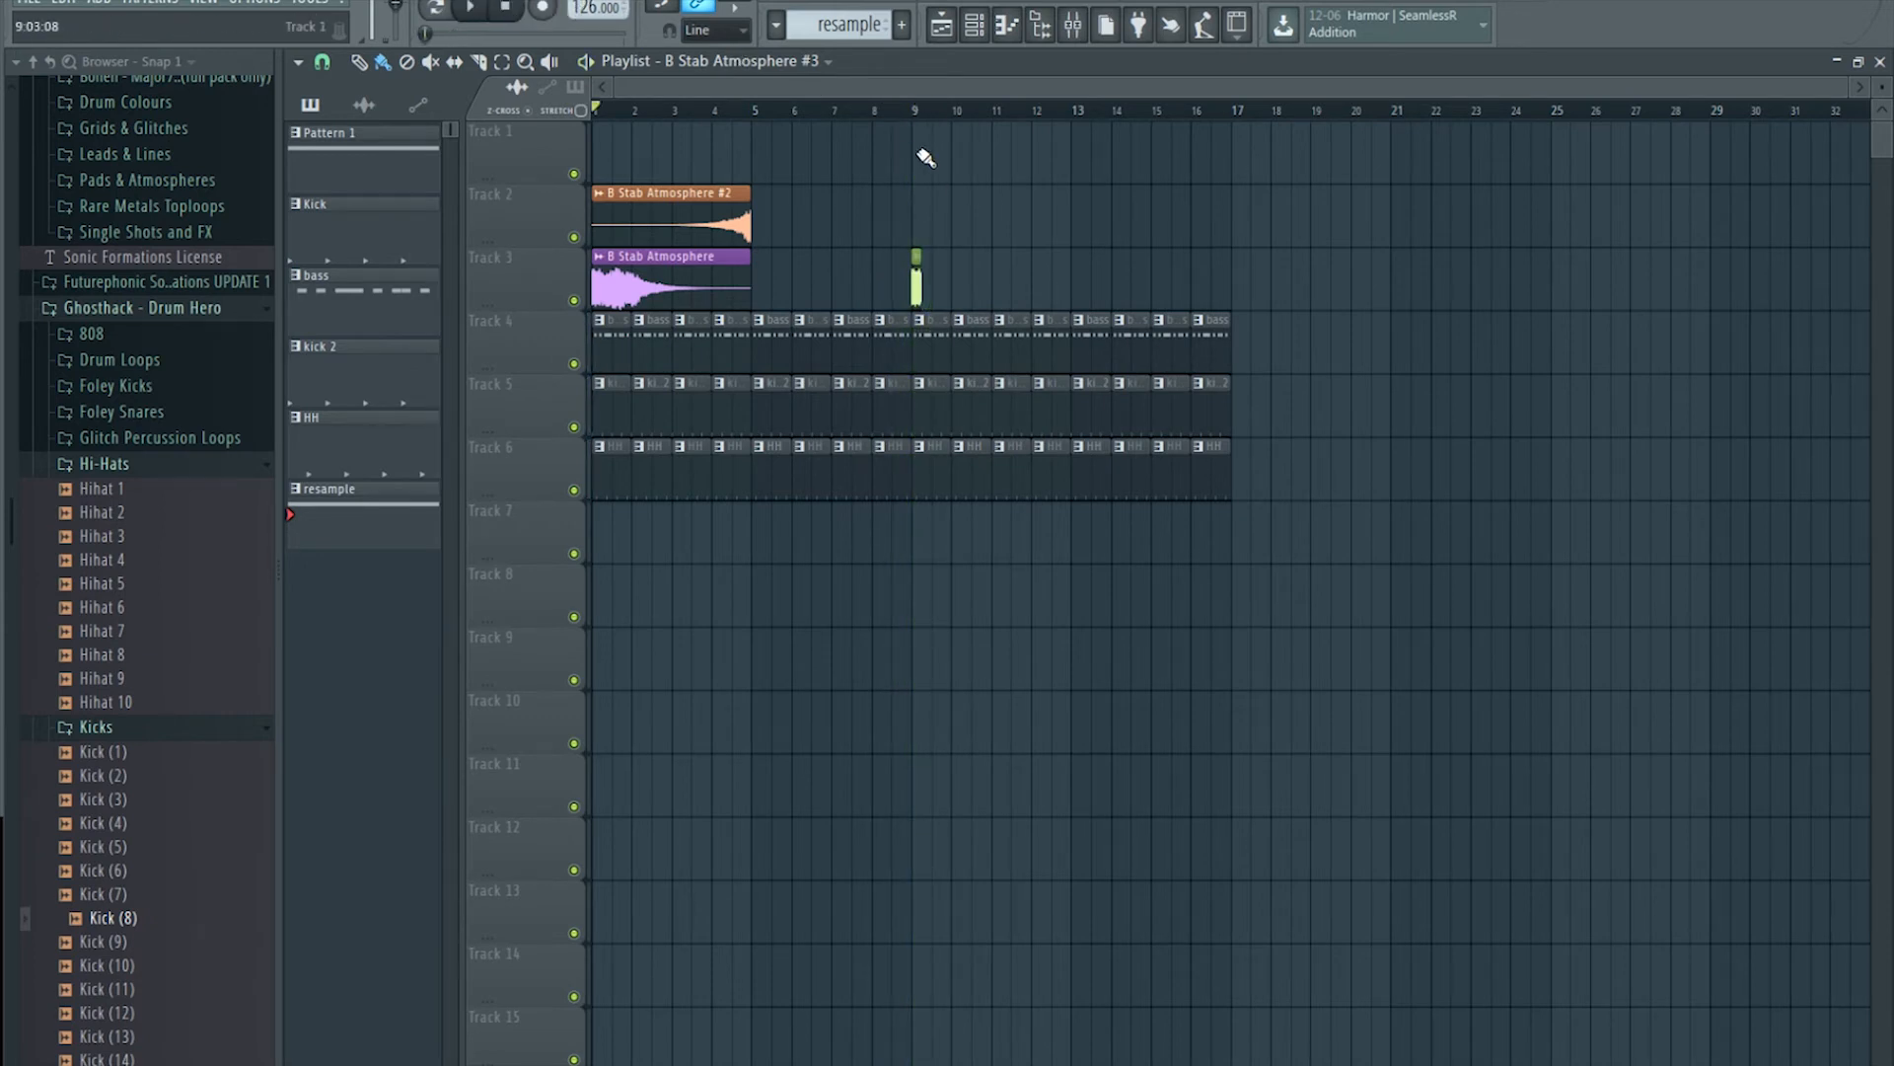
Step: Audition the nudged slice near bar 9, then bring up the plugin list for insert 18's FX slot 2
left_click(903, 111)
key("space")
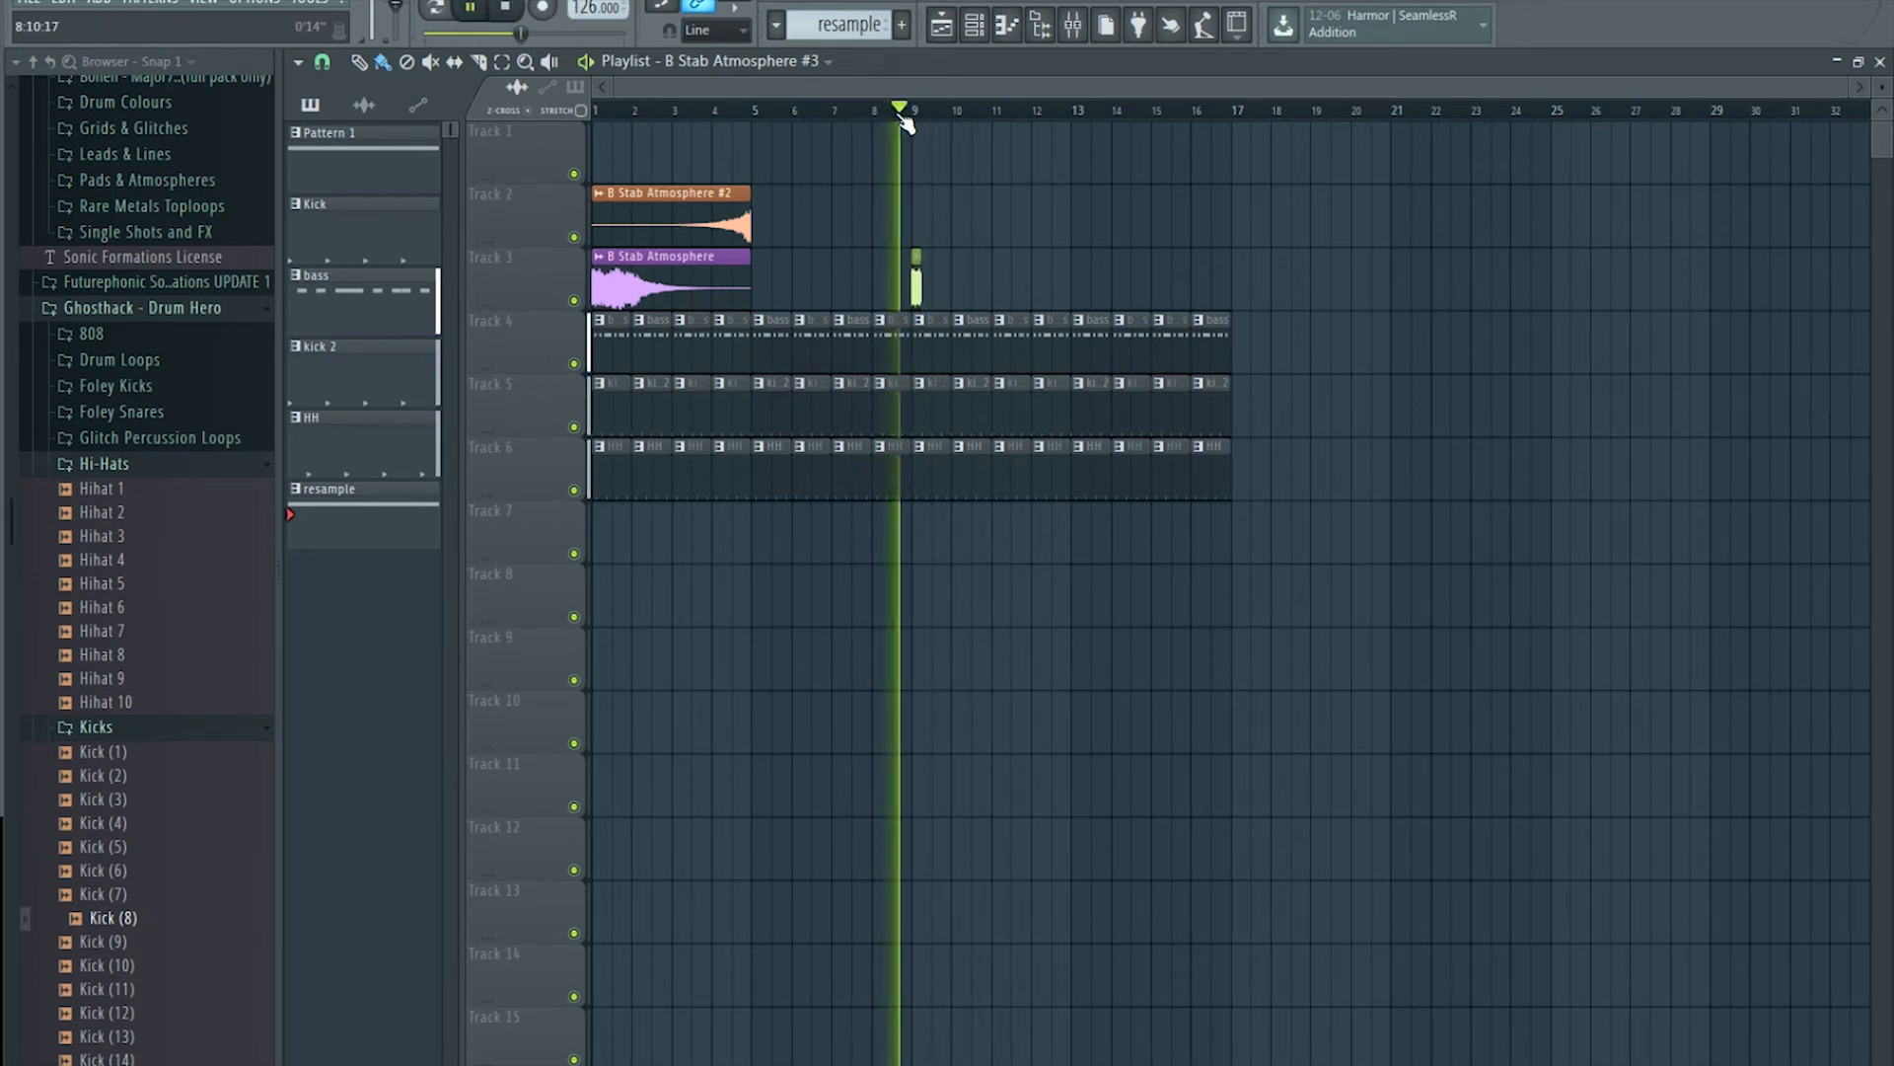
scroll(923, 113, "up", 1)
scroll(935, 116, "down", 1)
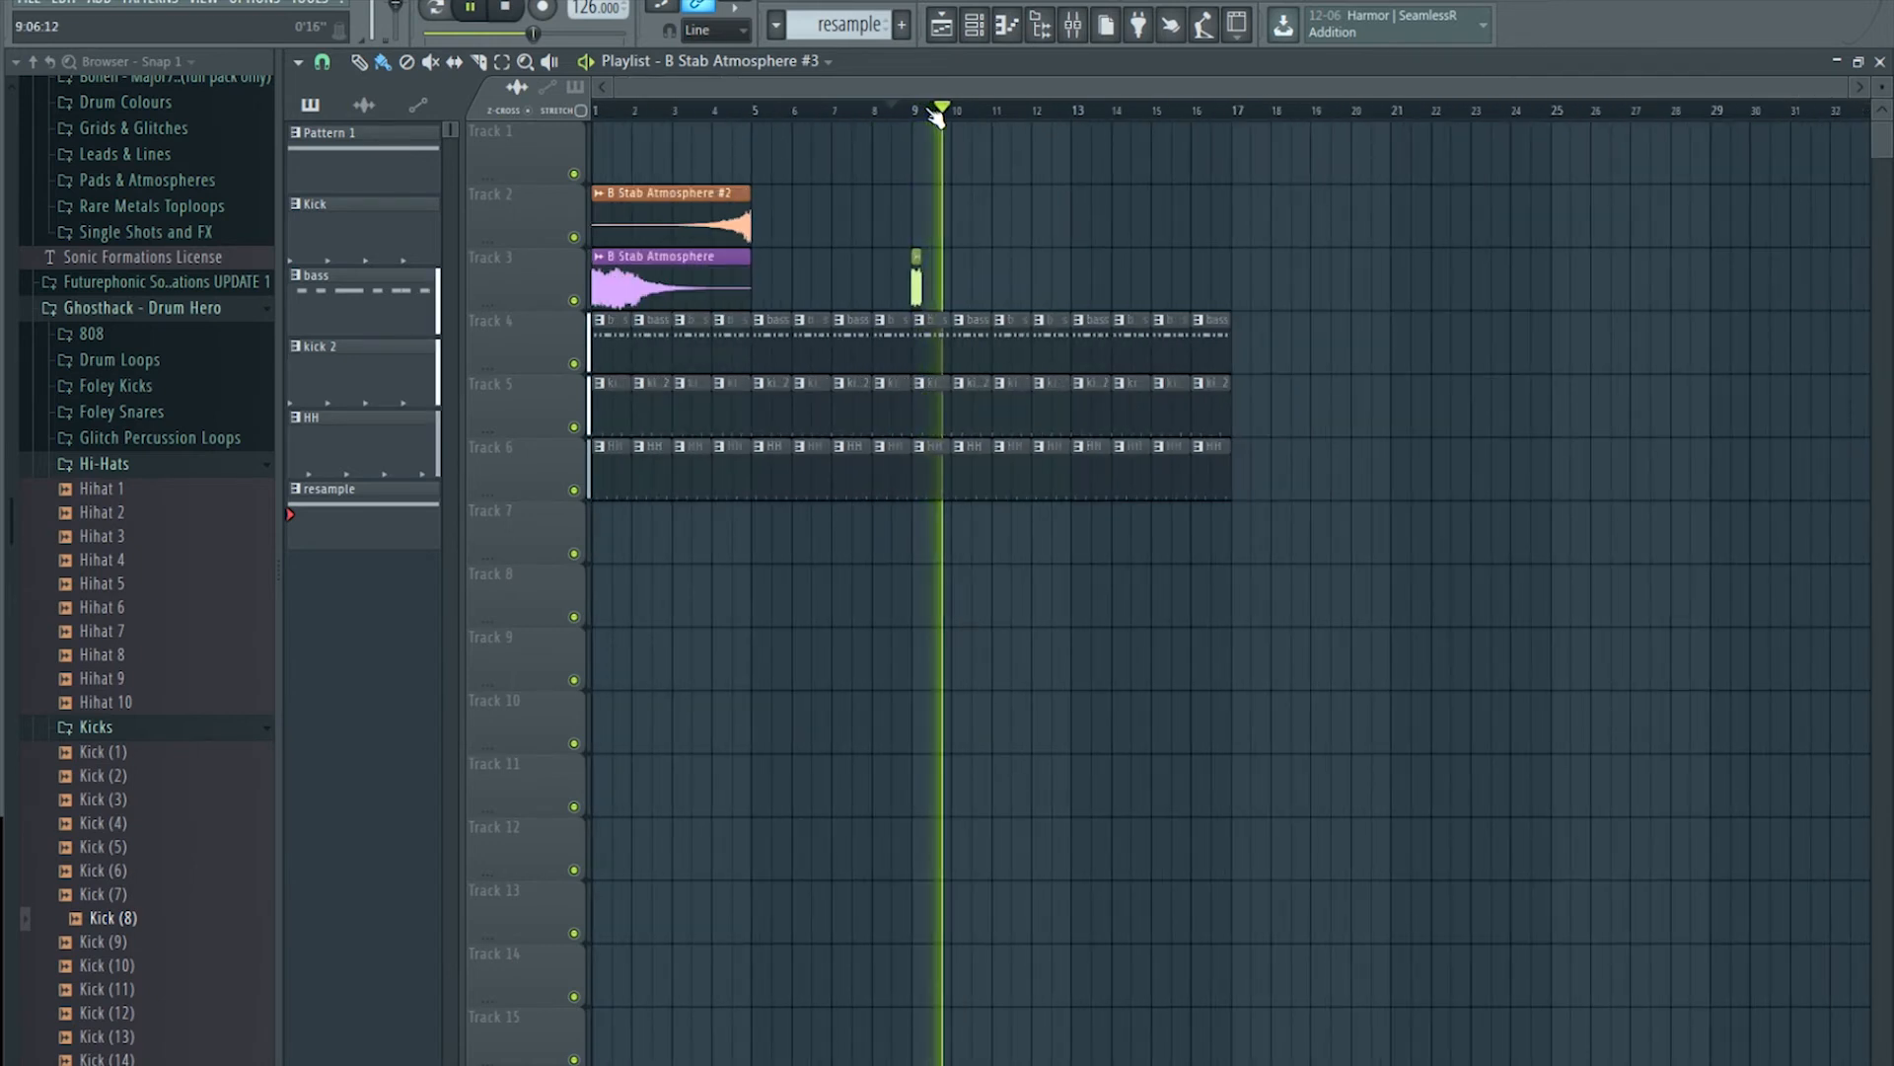
left_click(1086, 43)
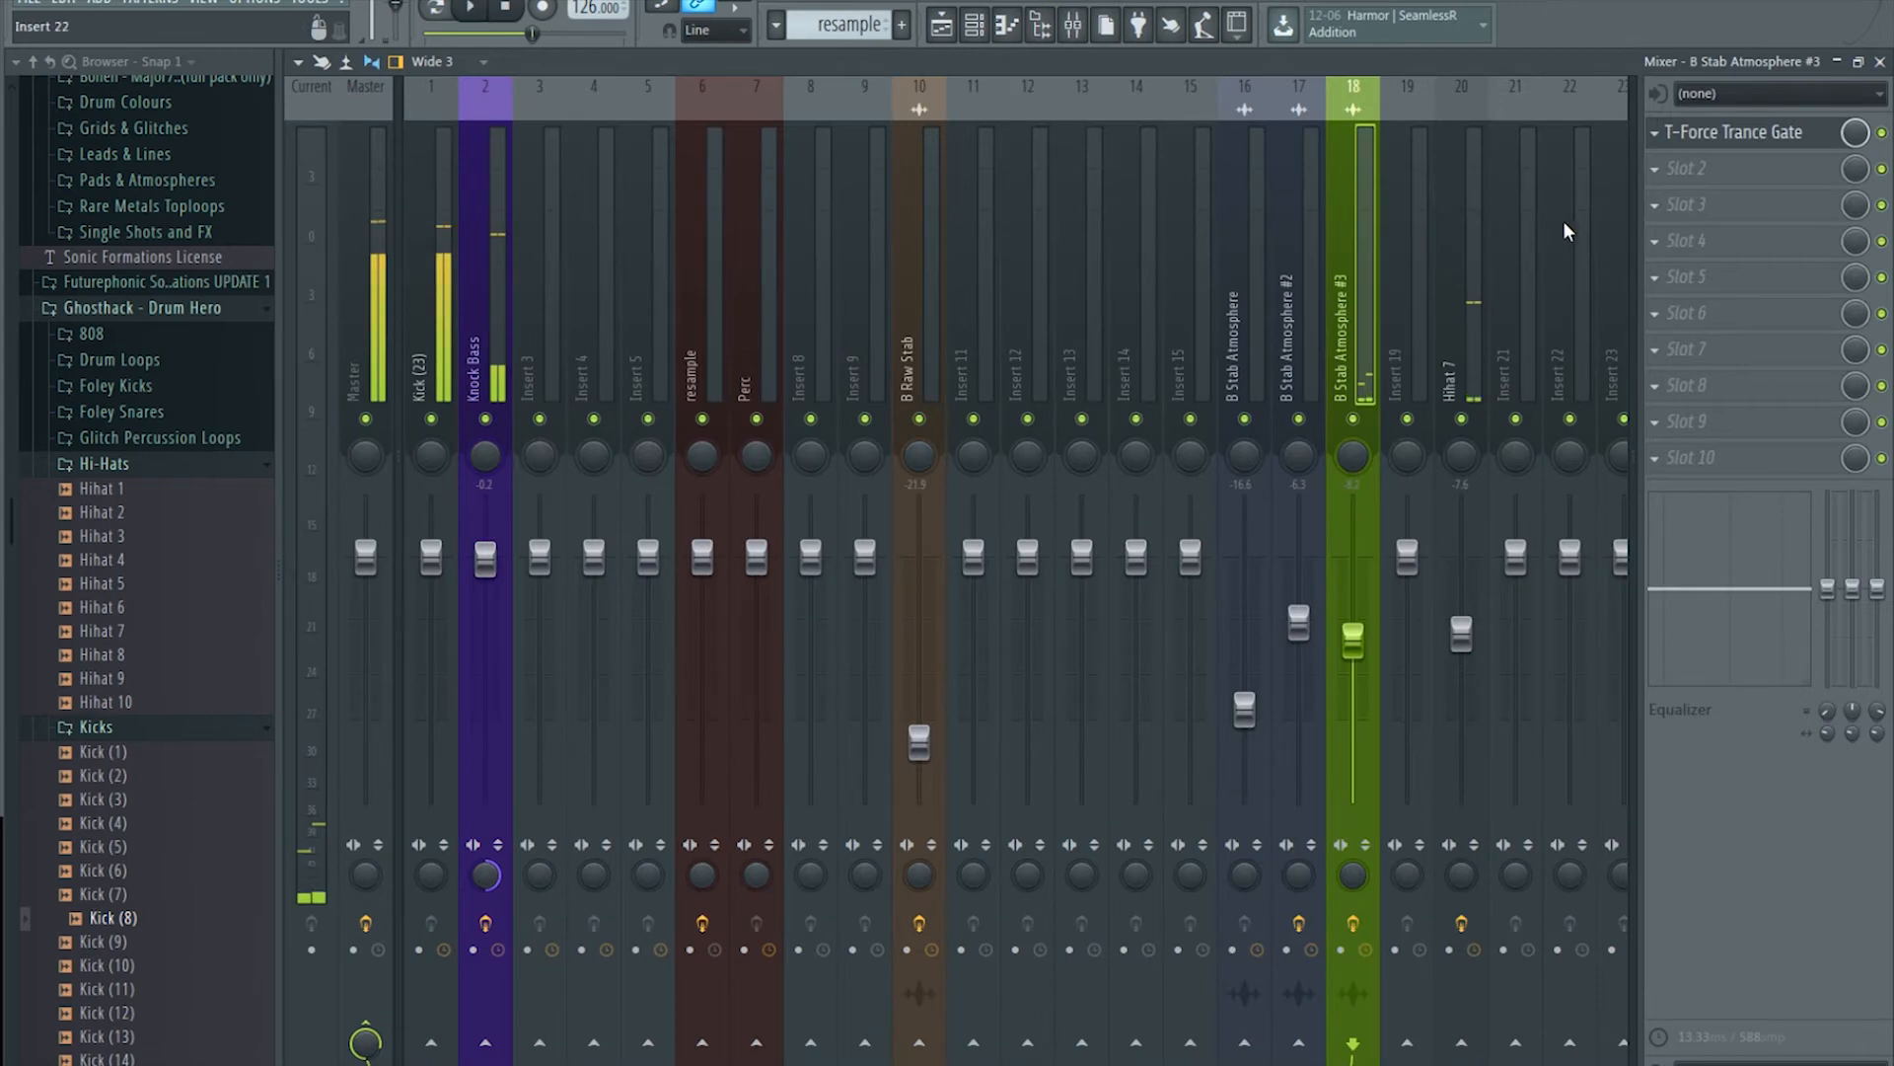
left_click(1684, 168)
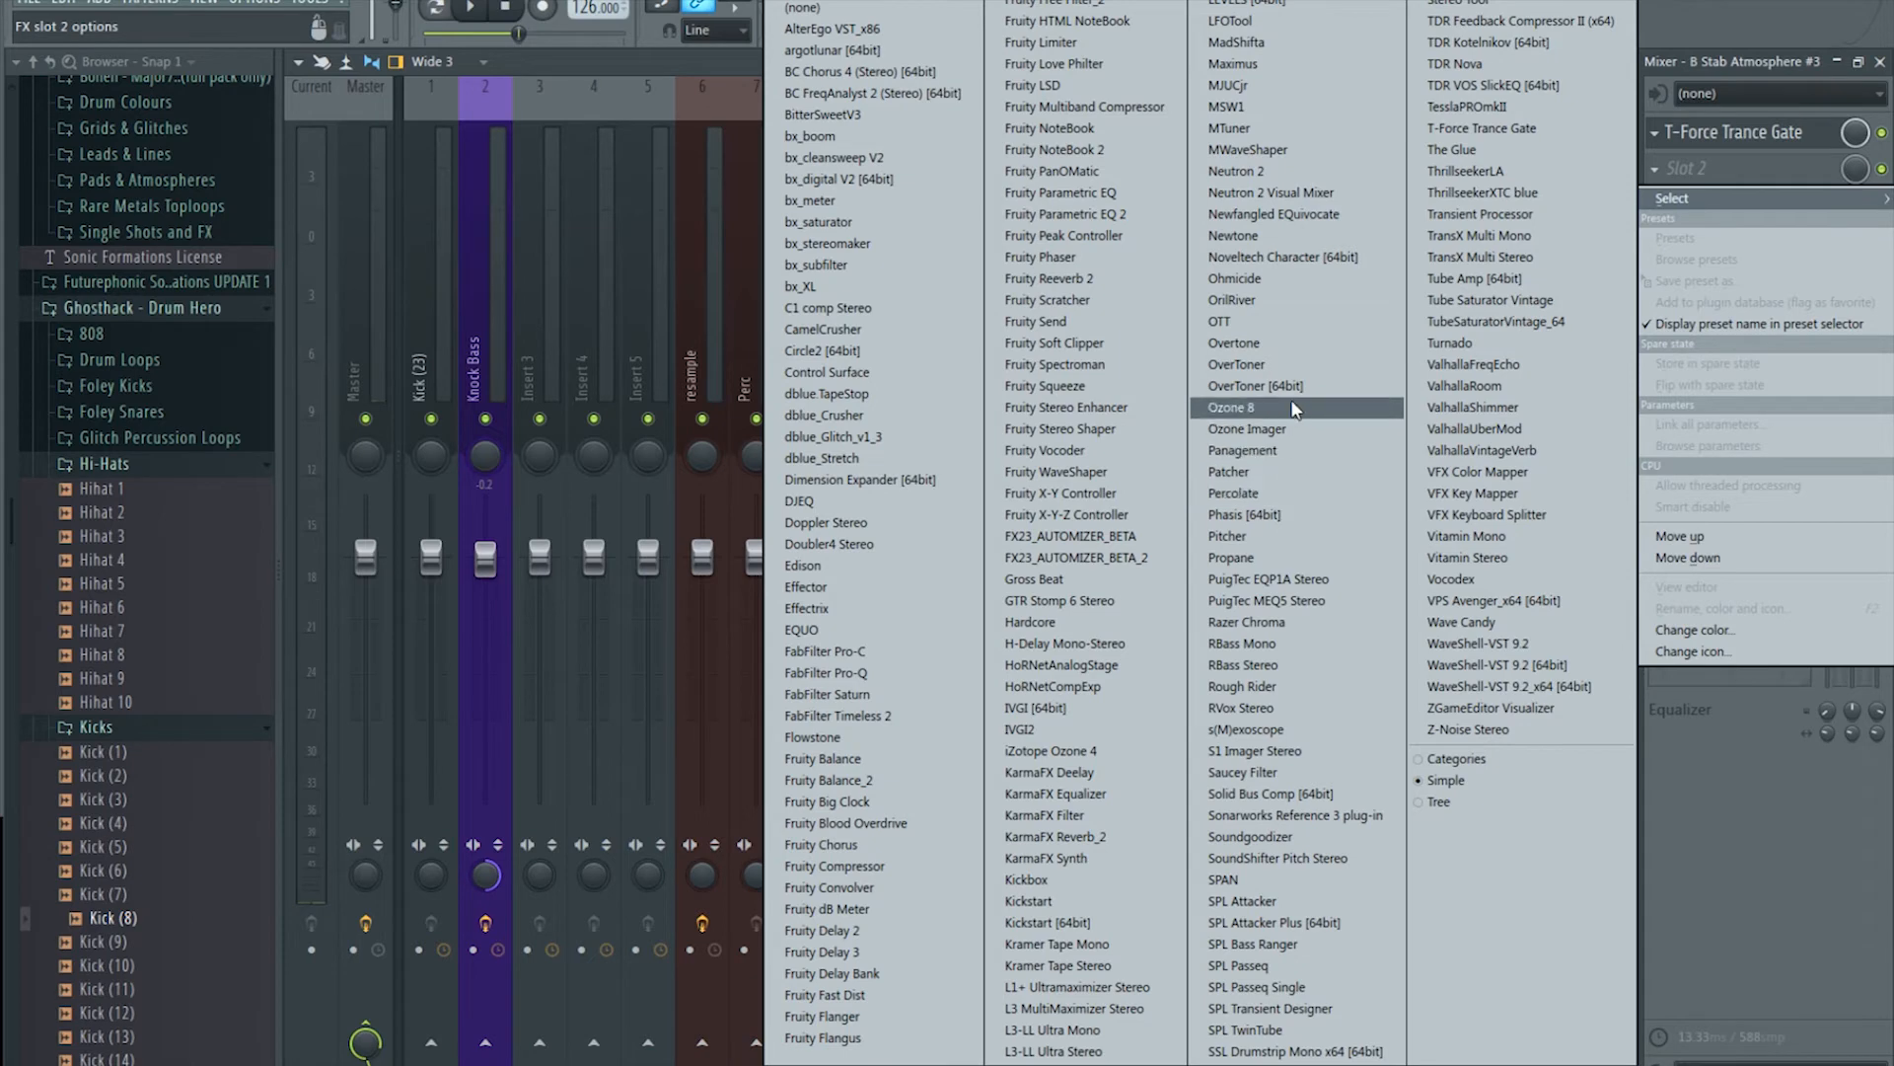
Step: Load OrilRiver into slot 2 below T-Force Trance Gate and set its EQ Gain Low to -18.96
left_click(1302, 301)
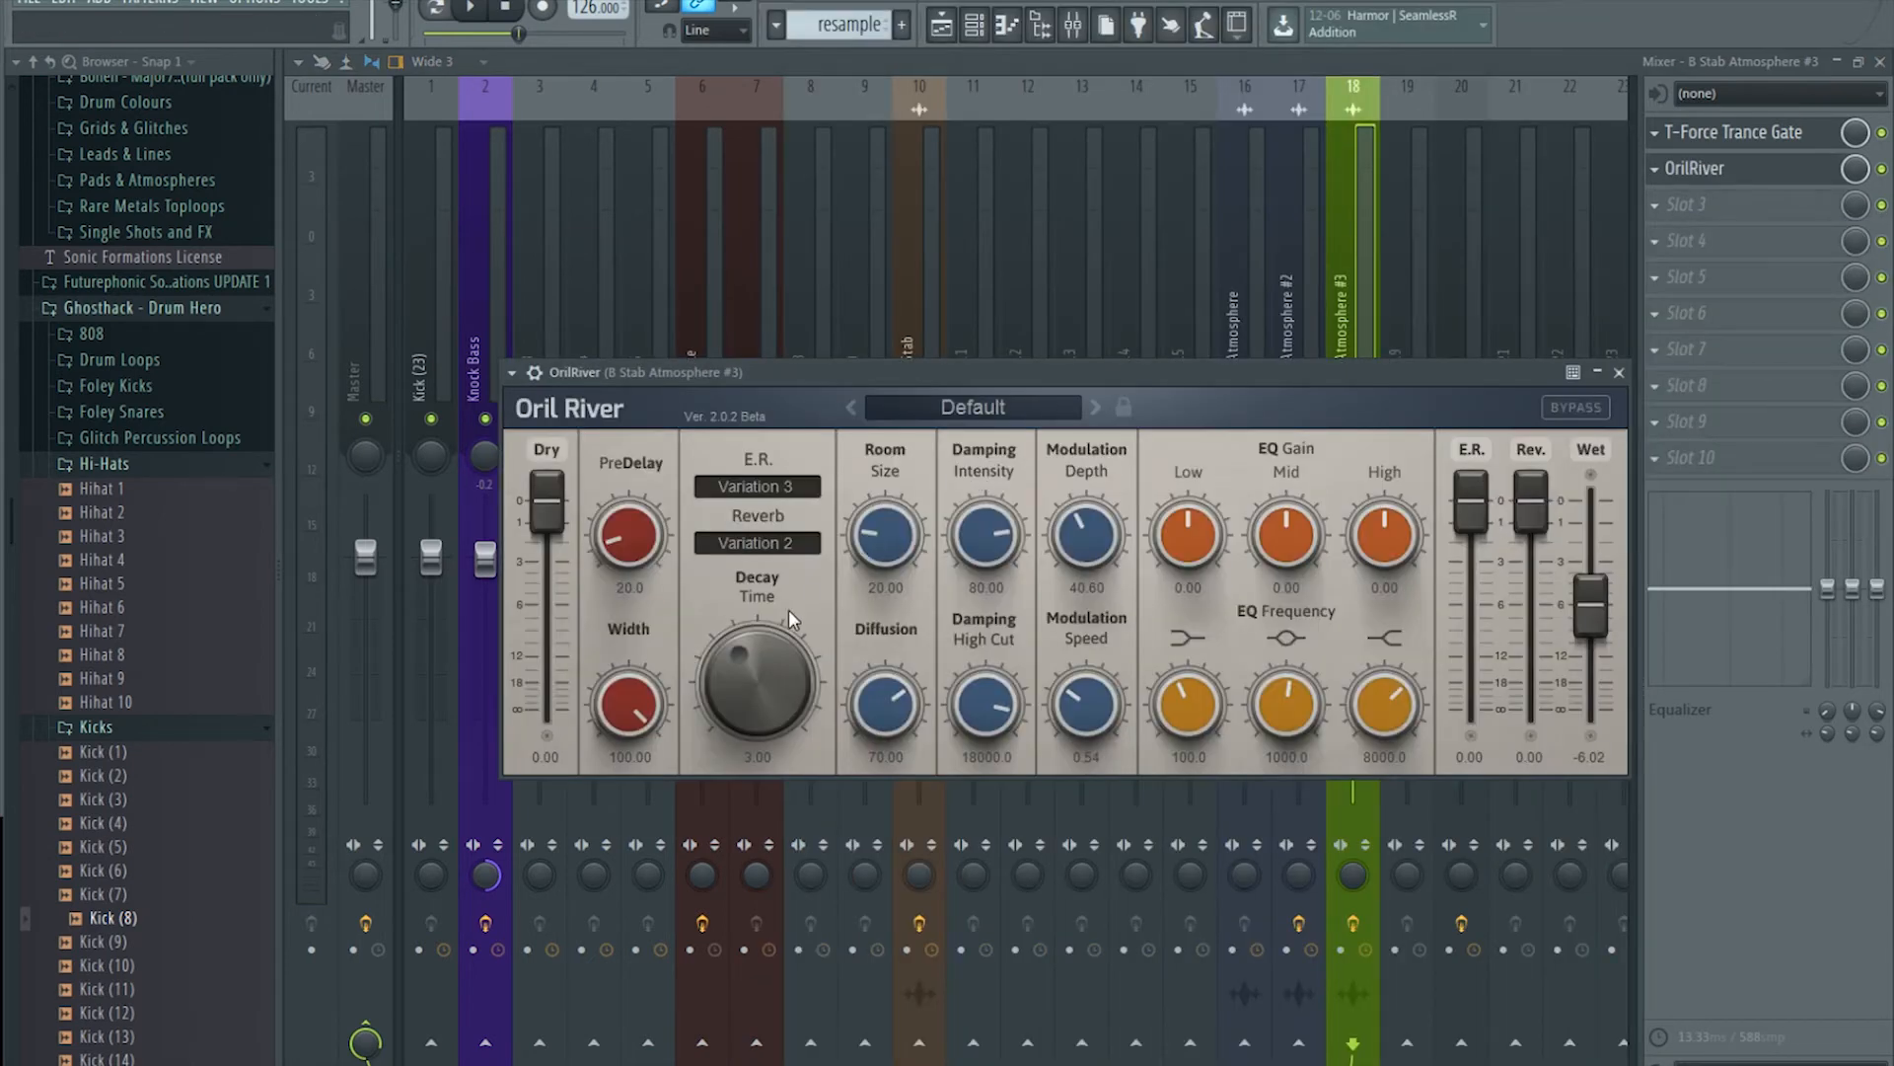
key("space")
left_click(942, 25)
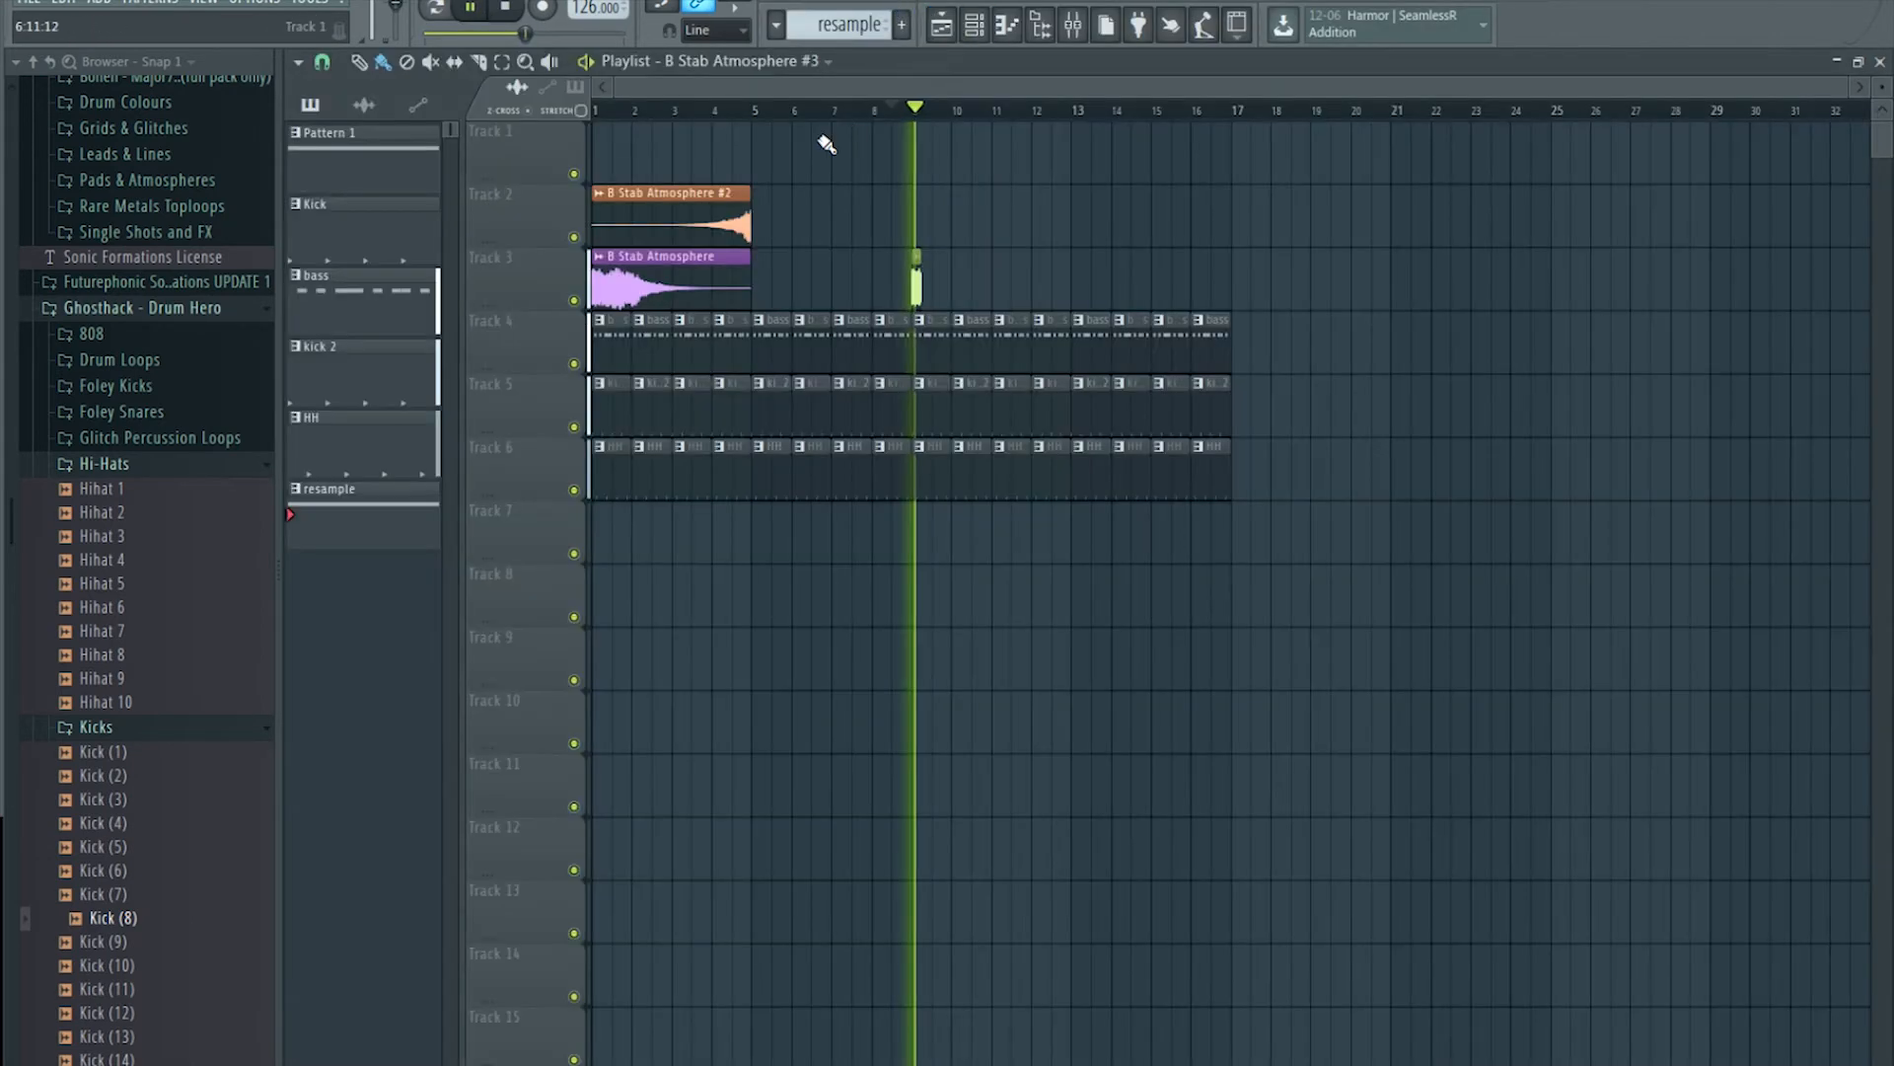
left_click(1074, 25)
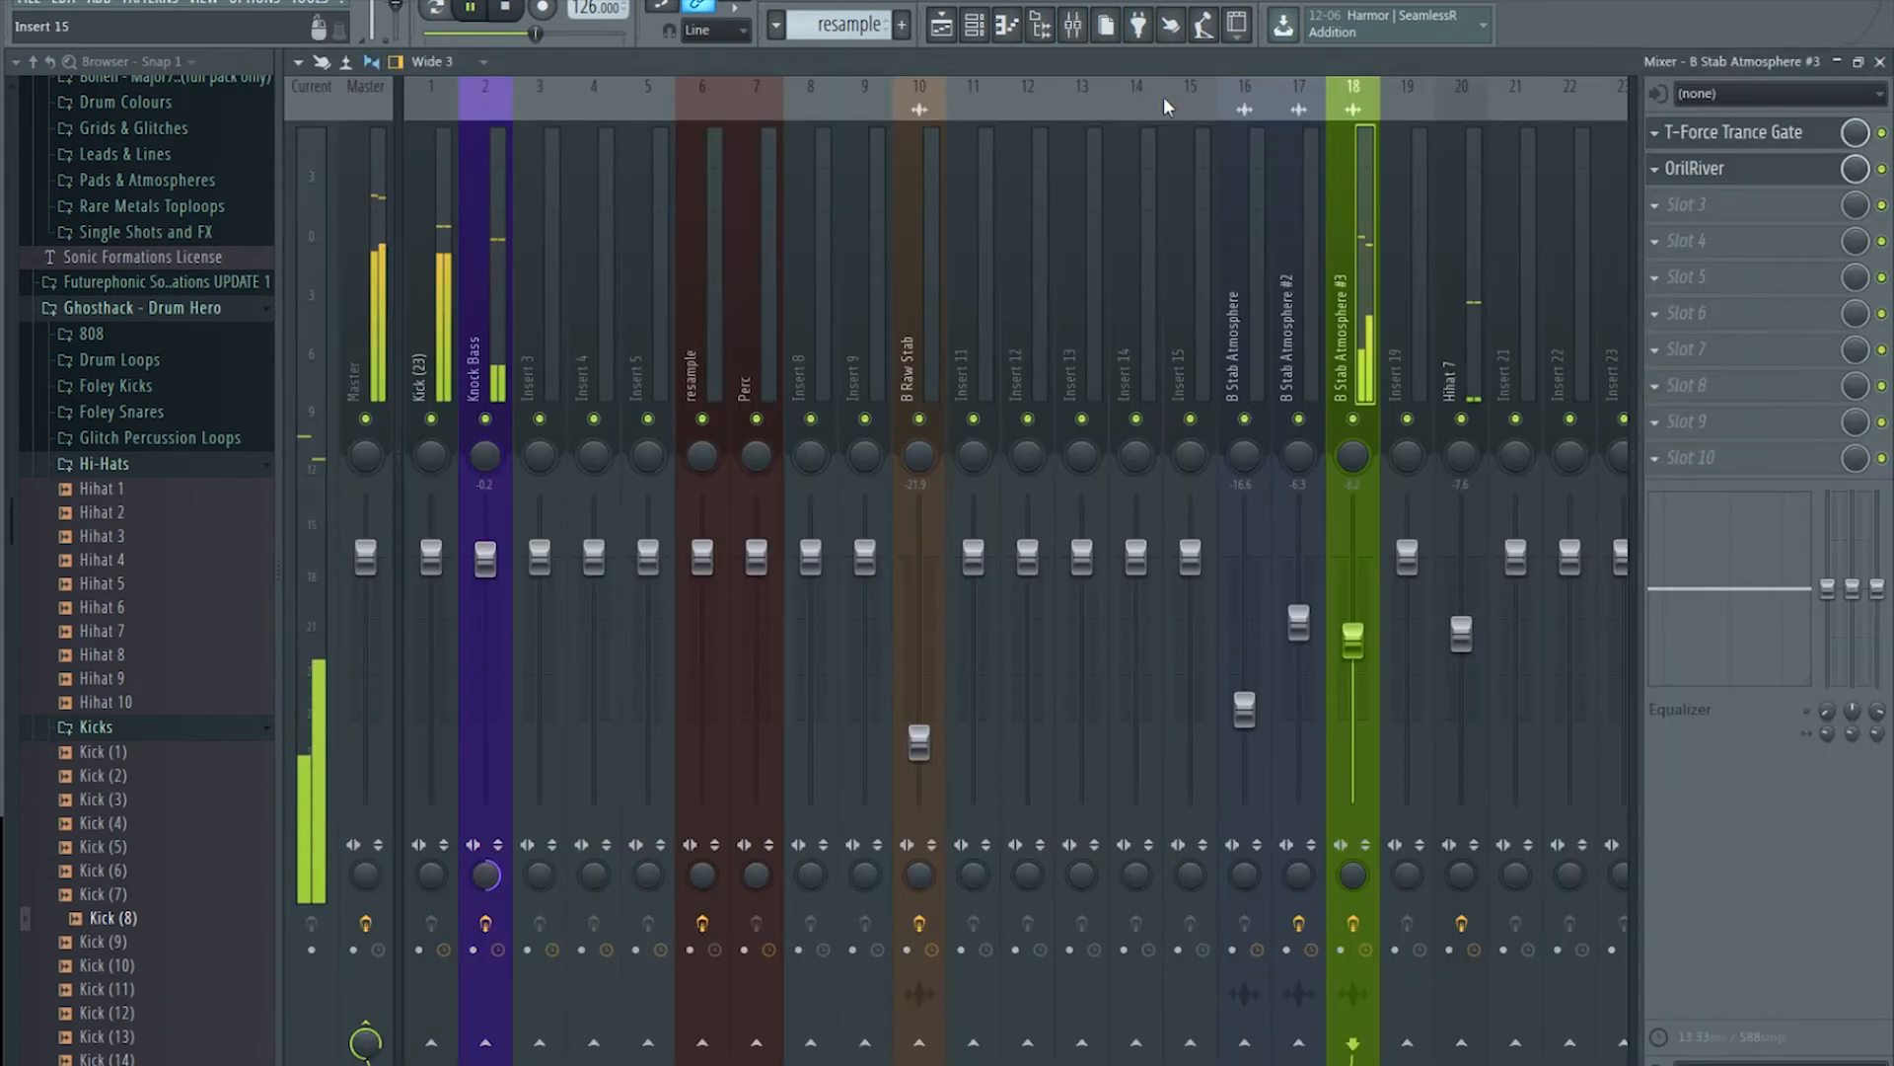
left_click(1763, 170)
left_click_drag(1234, 543, 1153, 588)
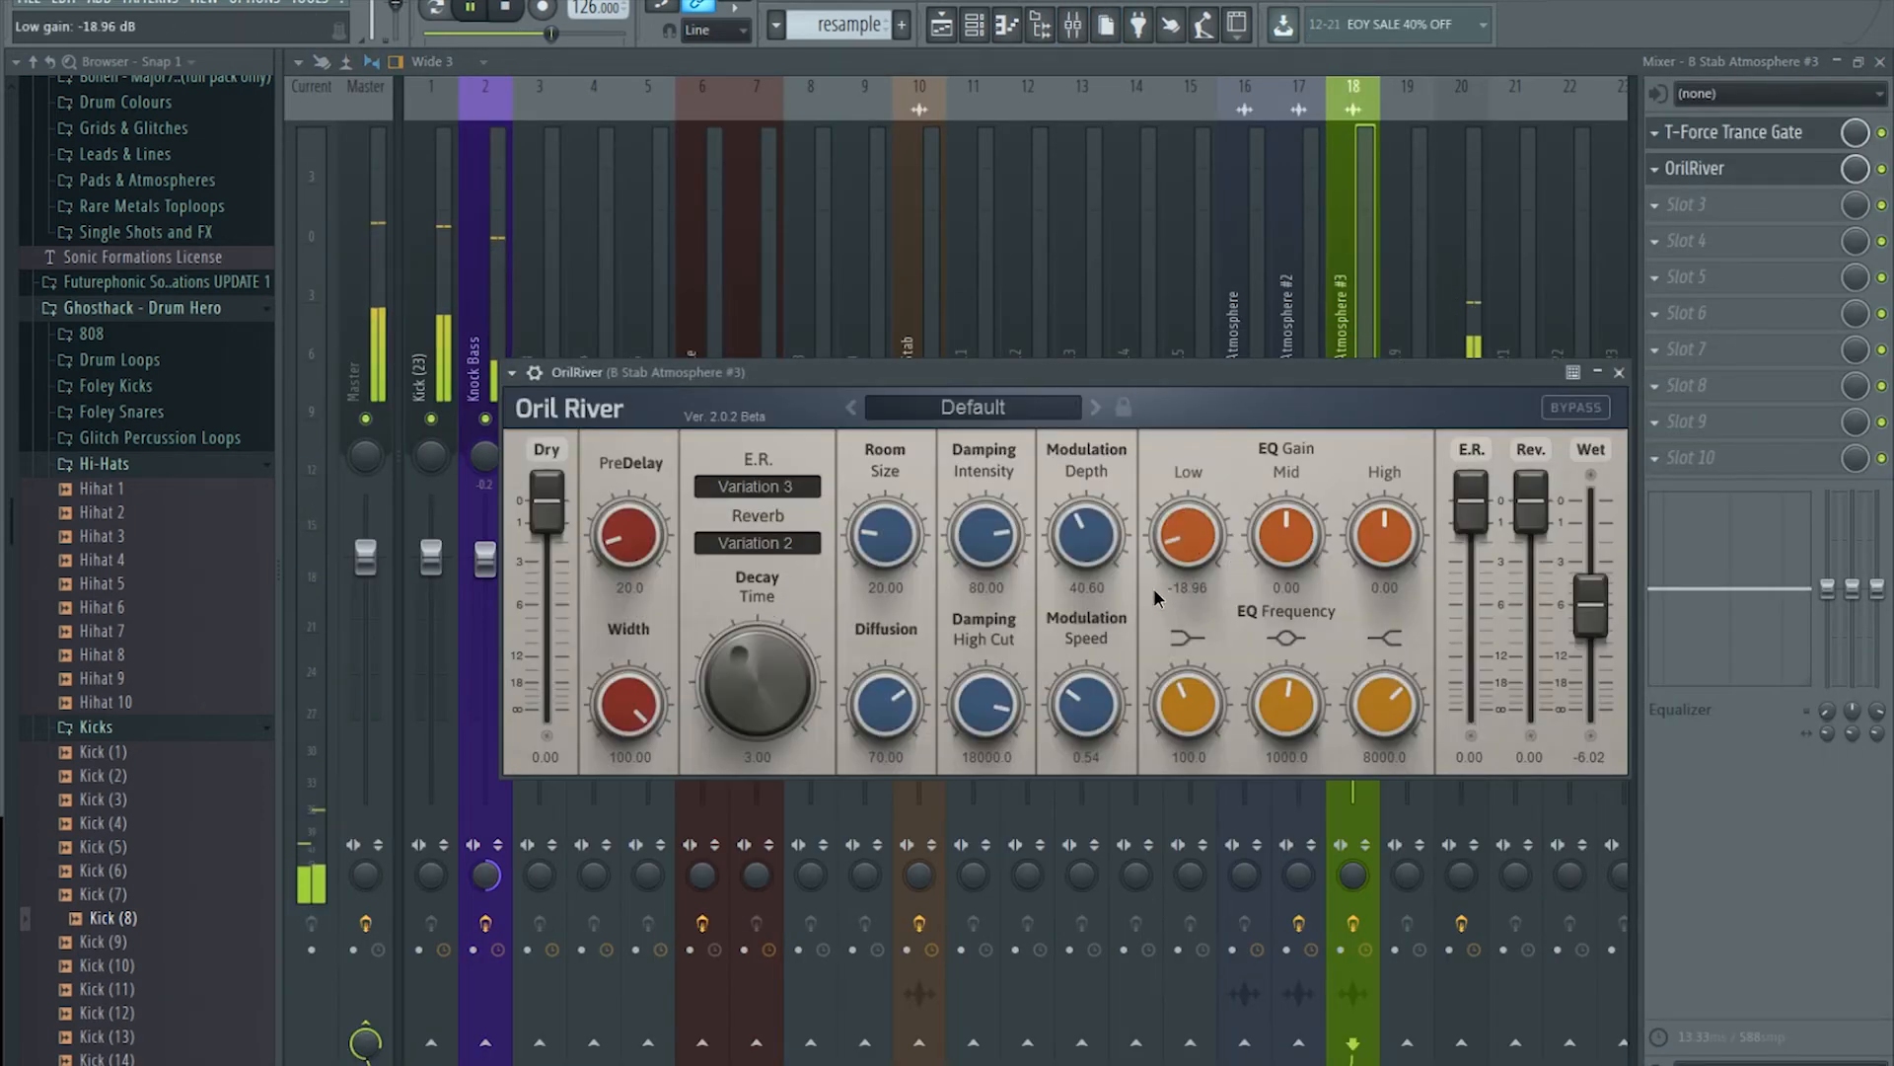
left_click(510, 8)
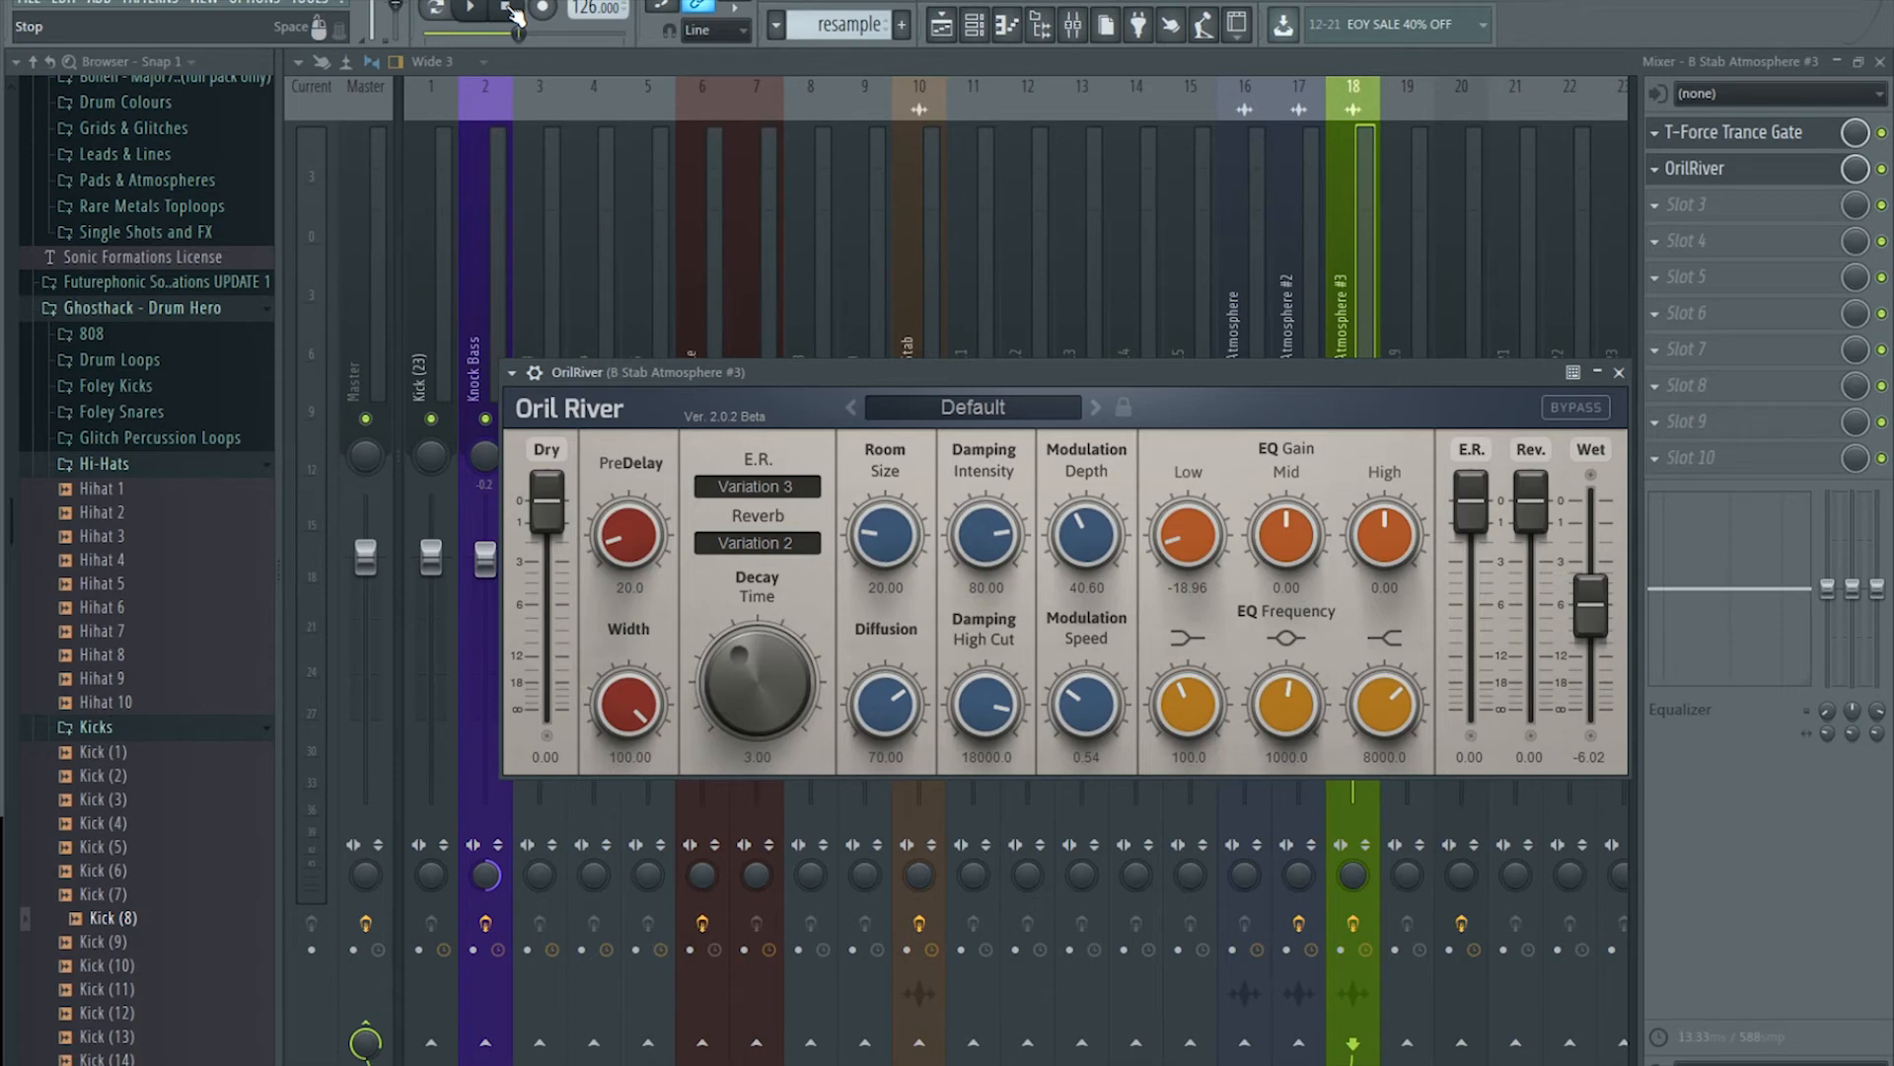
Step: Revisit OrilRiver on B Stab Atmosphere #3 (Wet -7.61 dB) and play the song from around bar 8
left_click(949, 26)
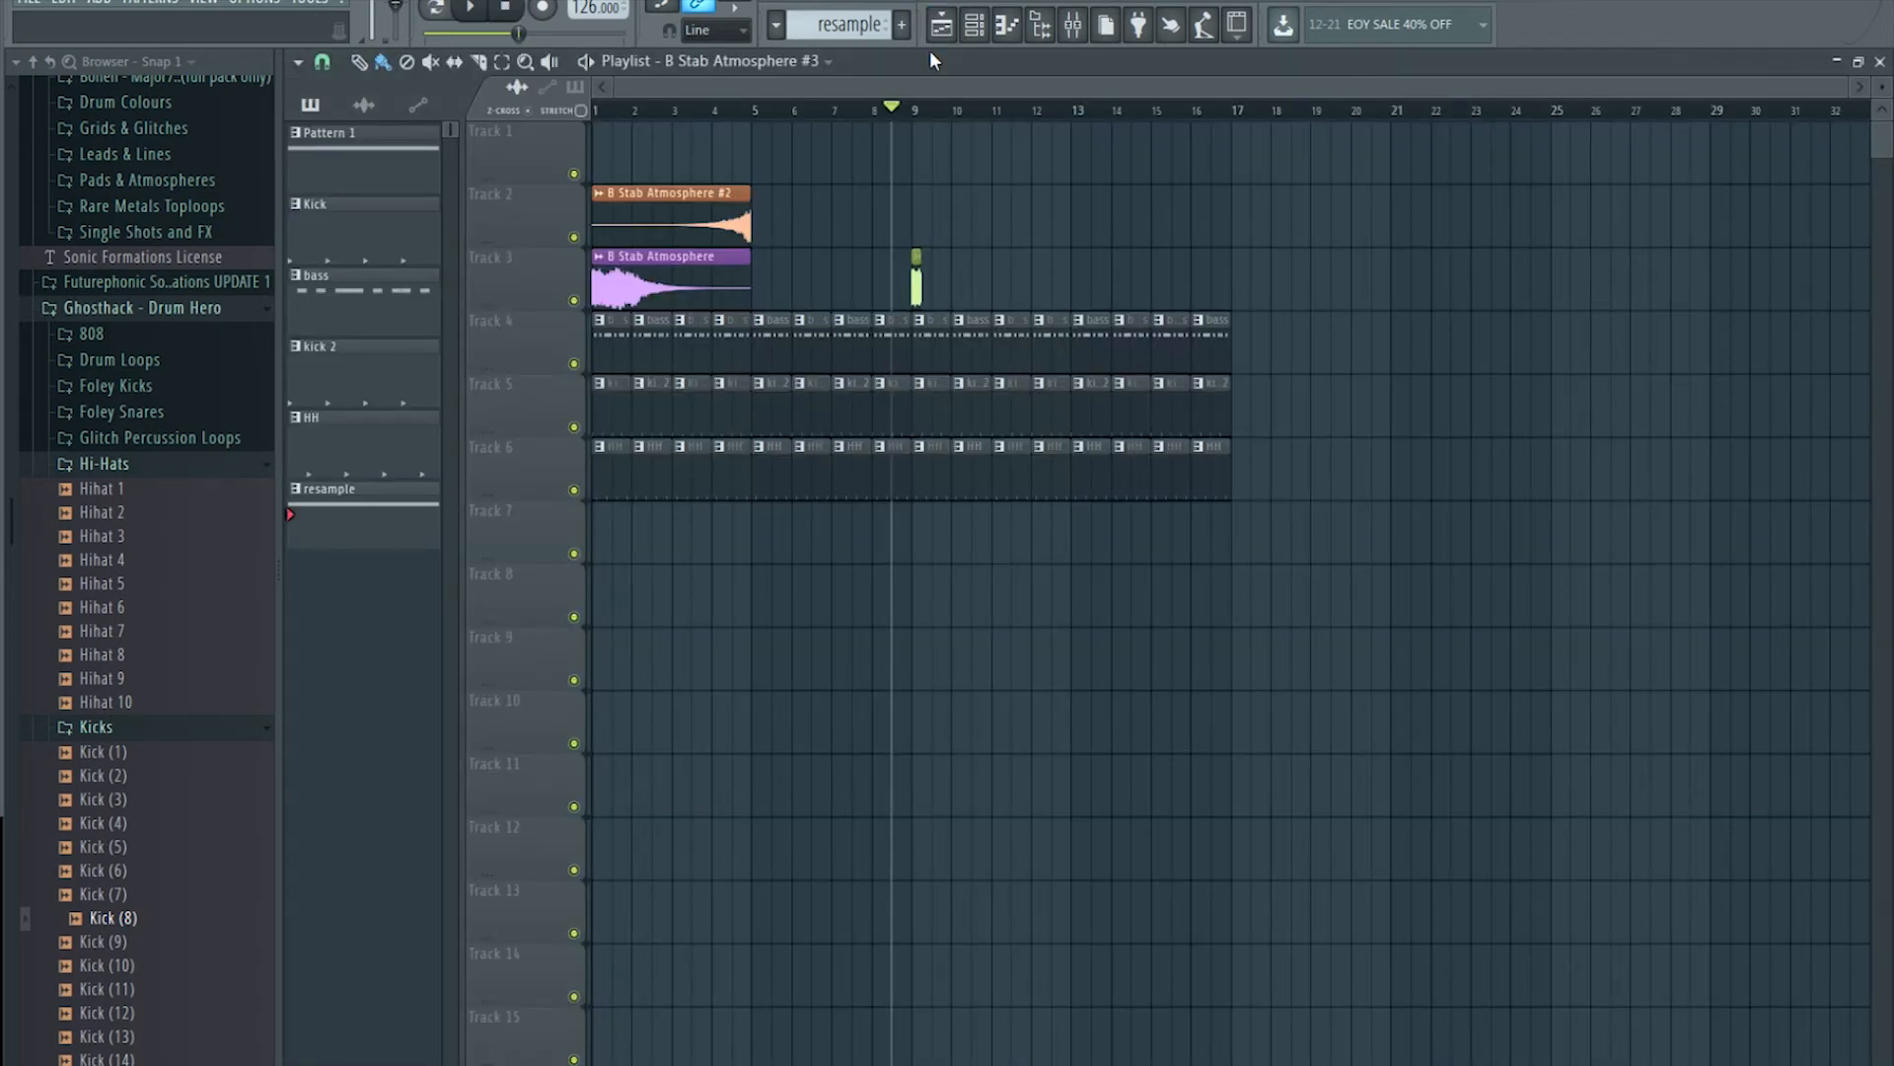
left_click(1073, 24)
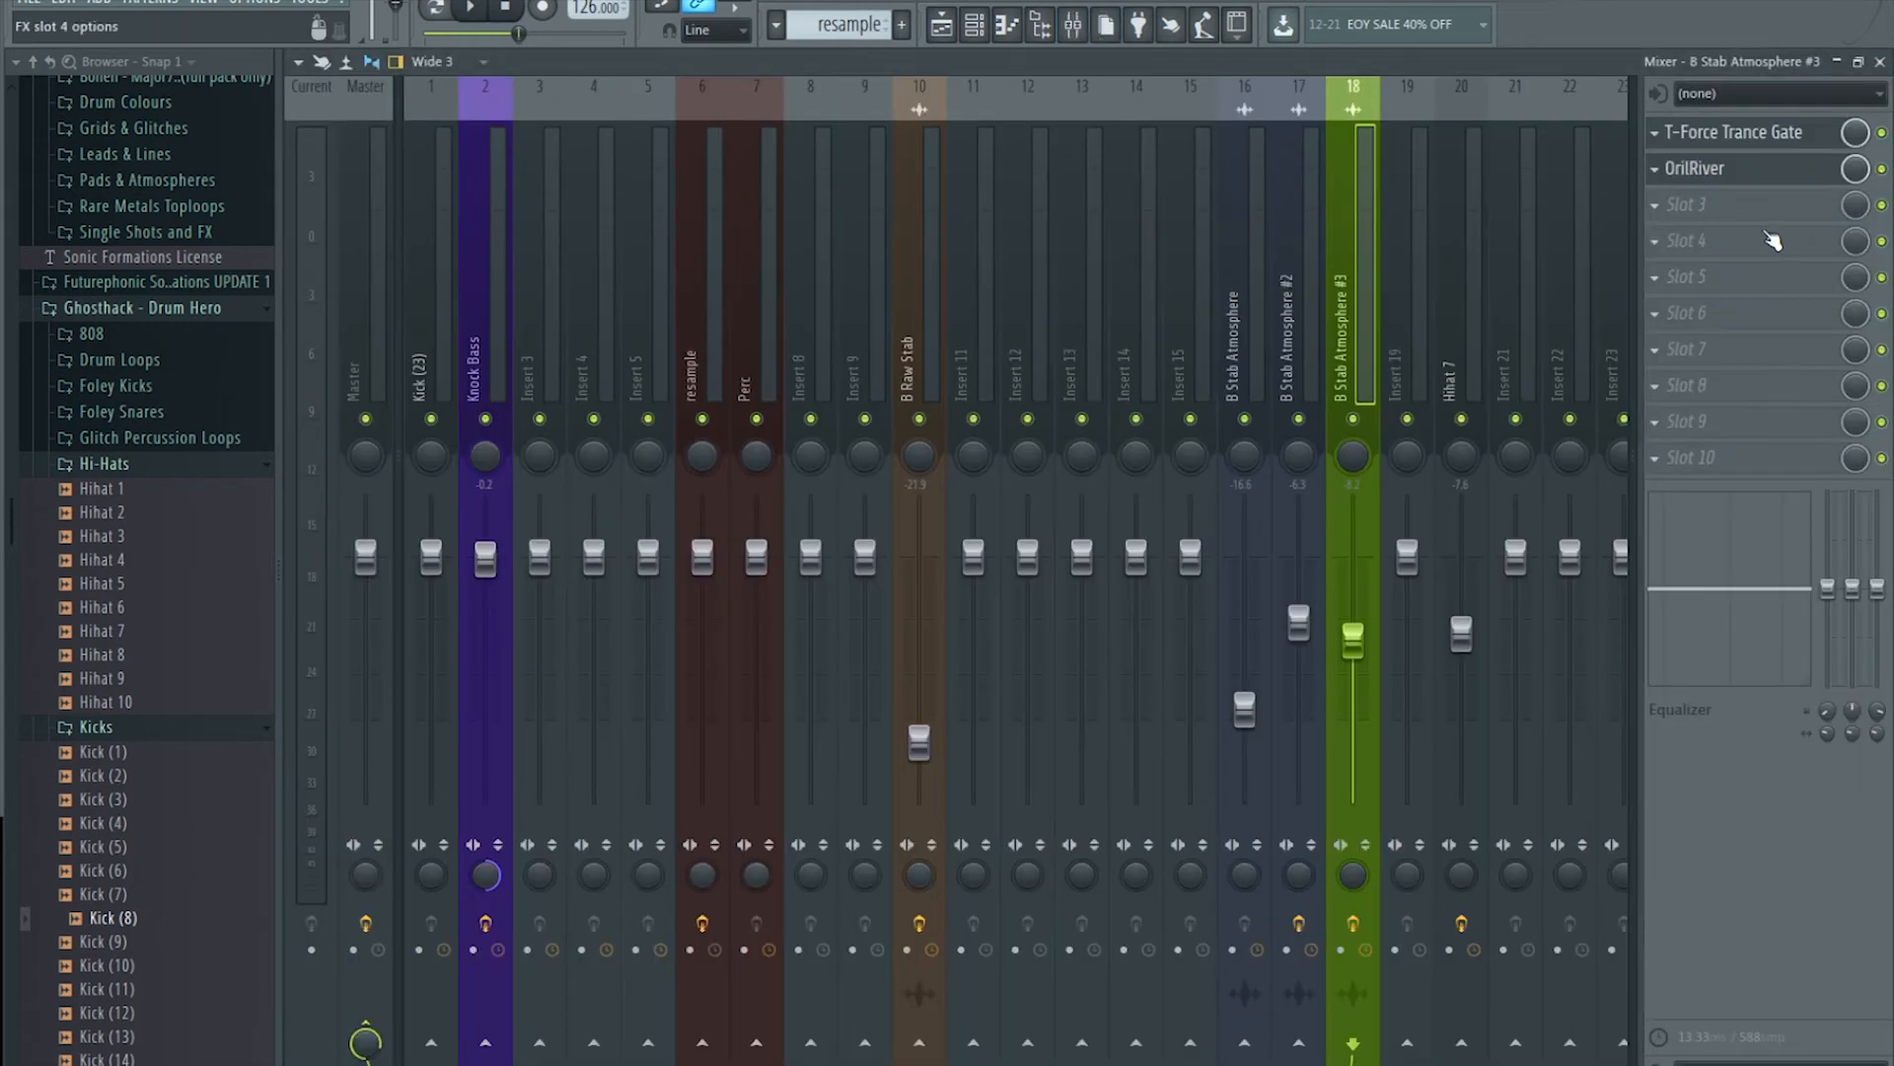
left_click(1744, 177)
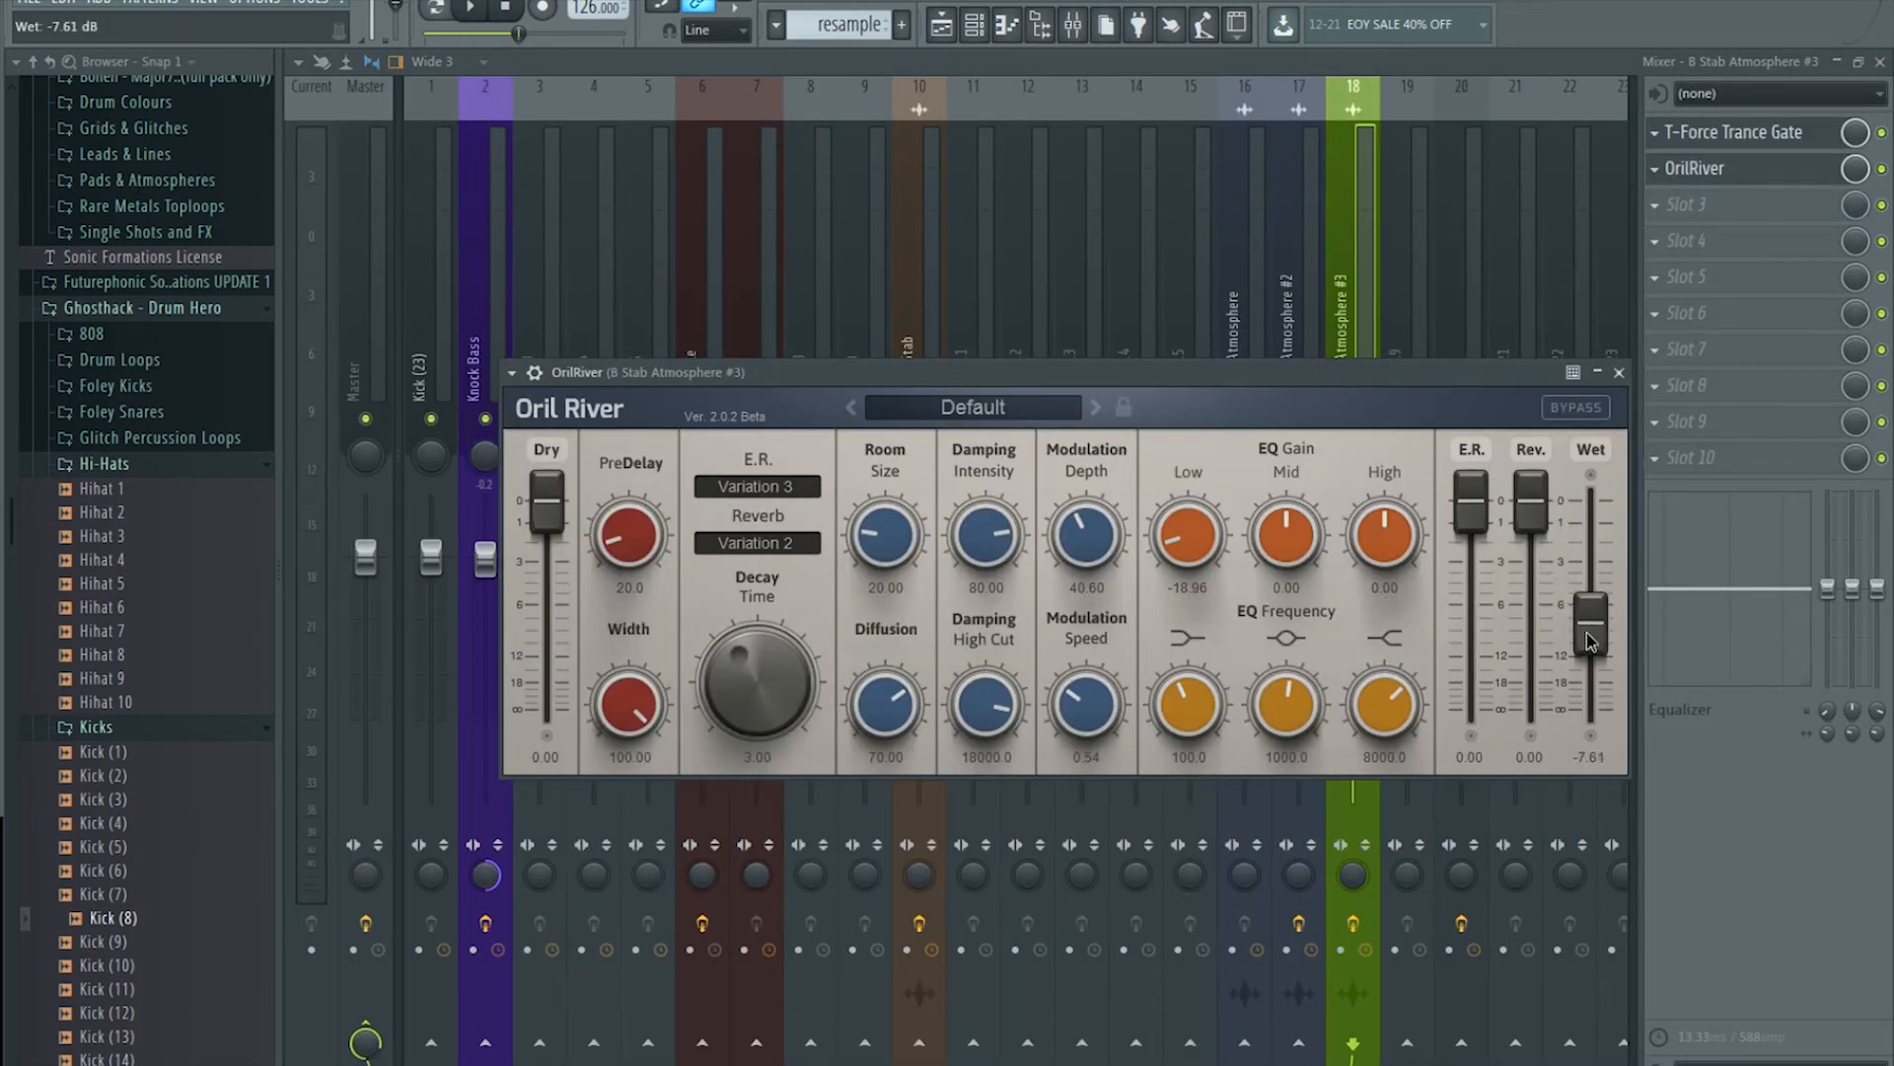
left_click(943, 27)
left_click(971, 31)
left_click(950, 36)
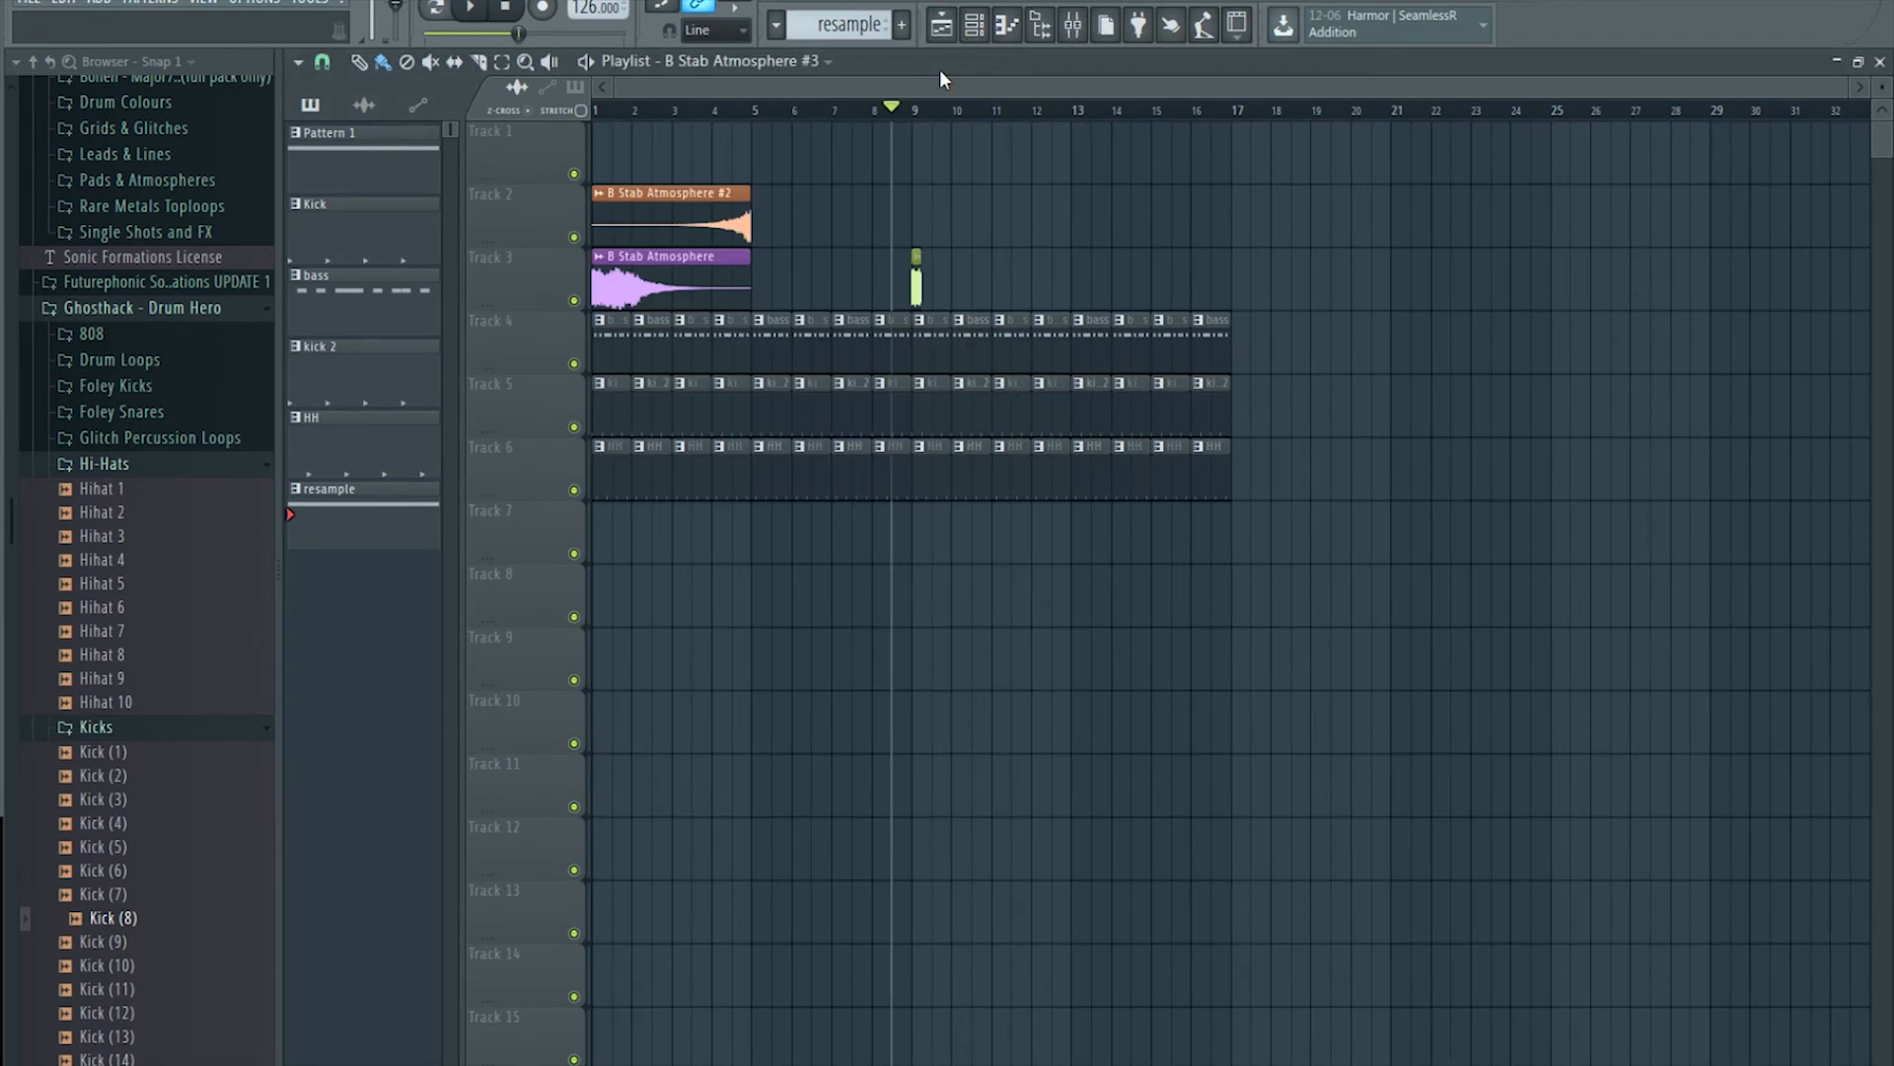
key("space")
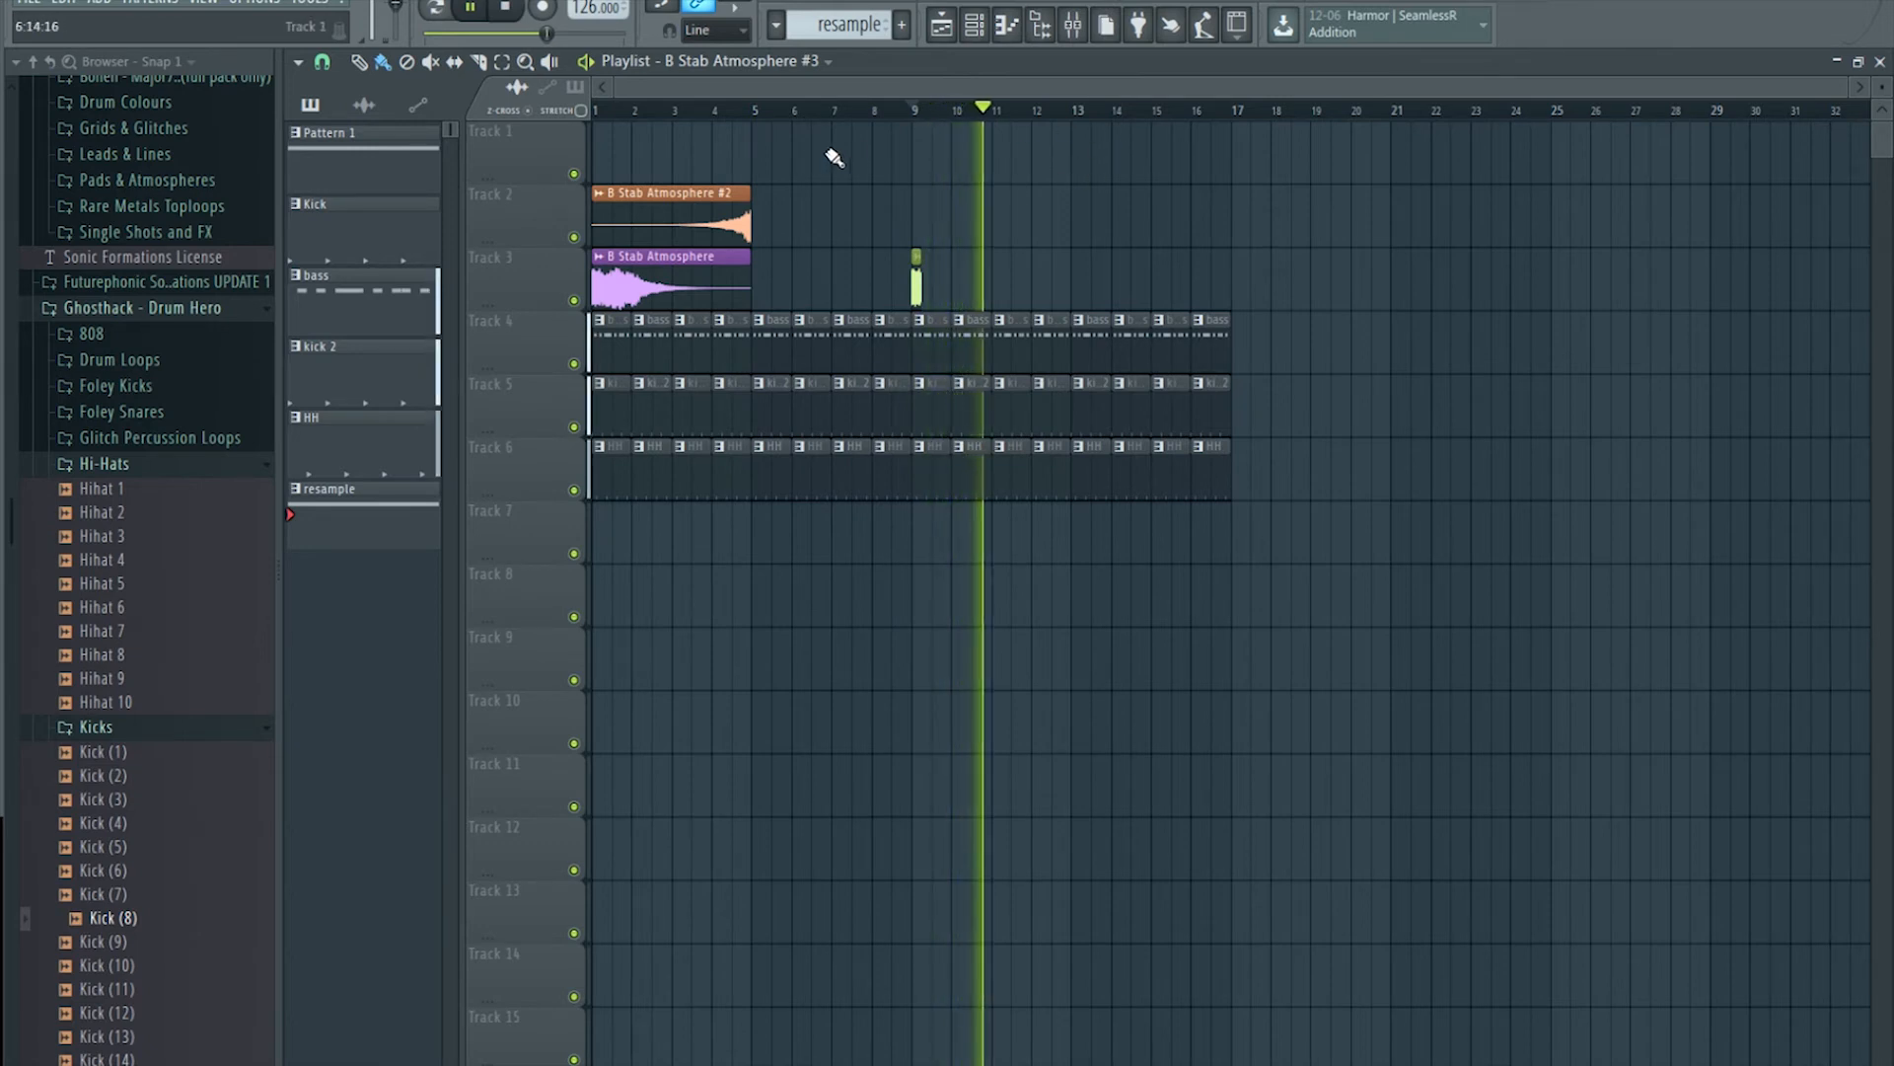
key("space")
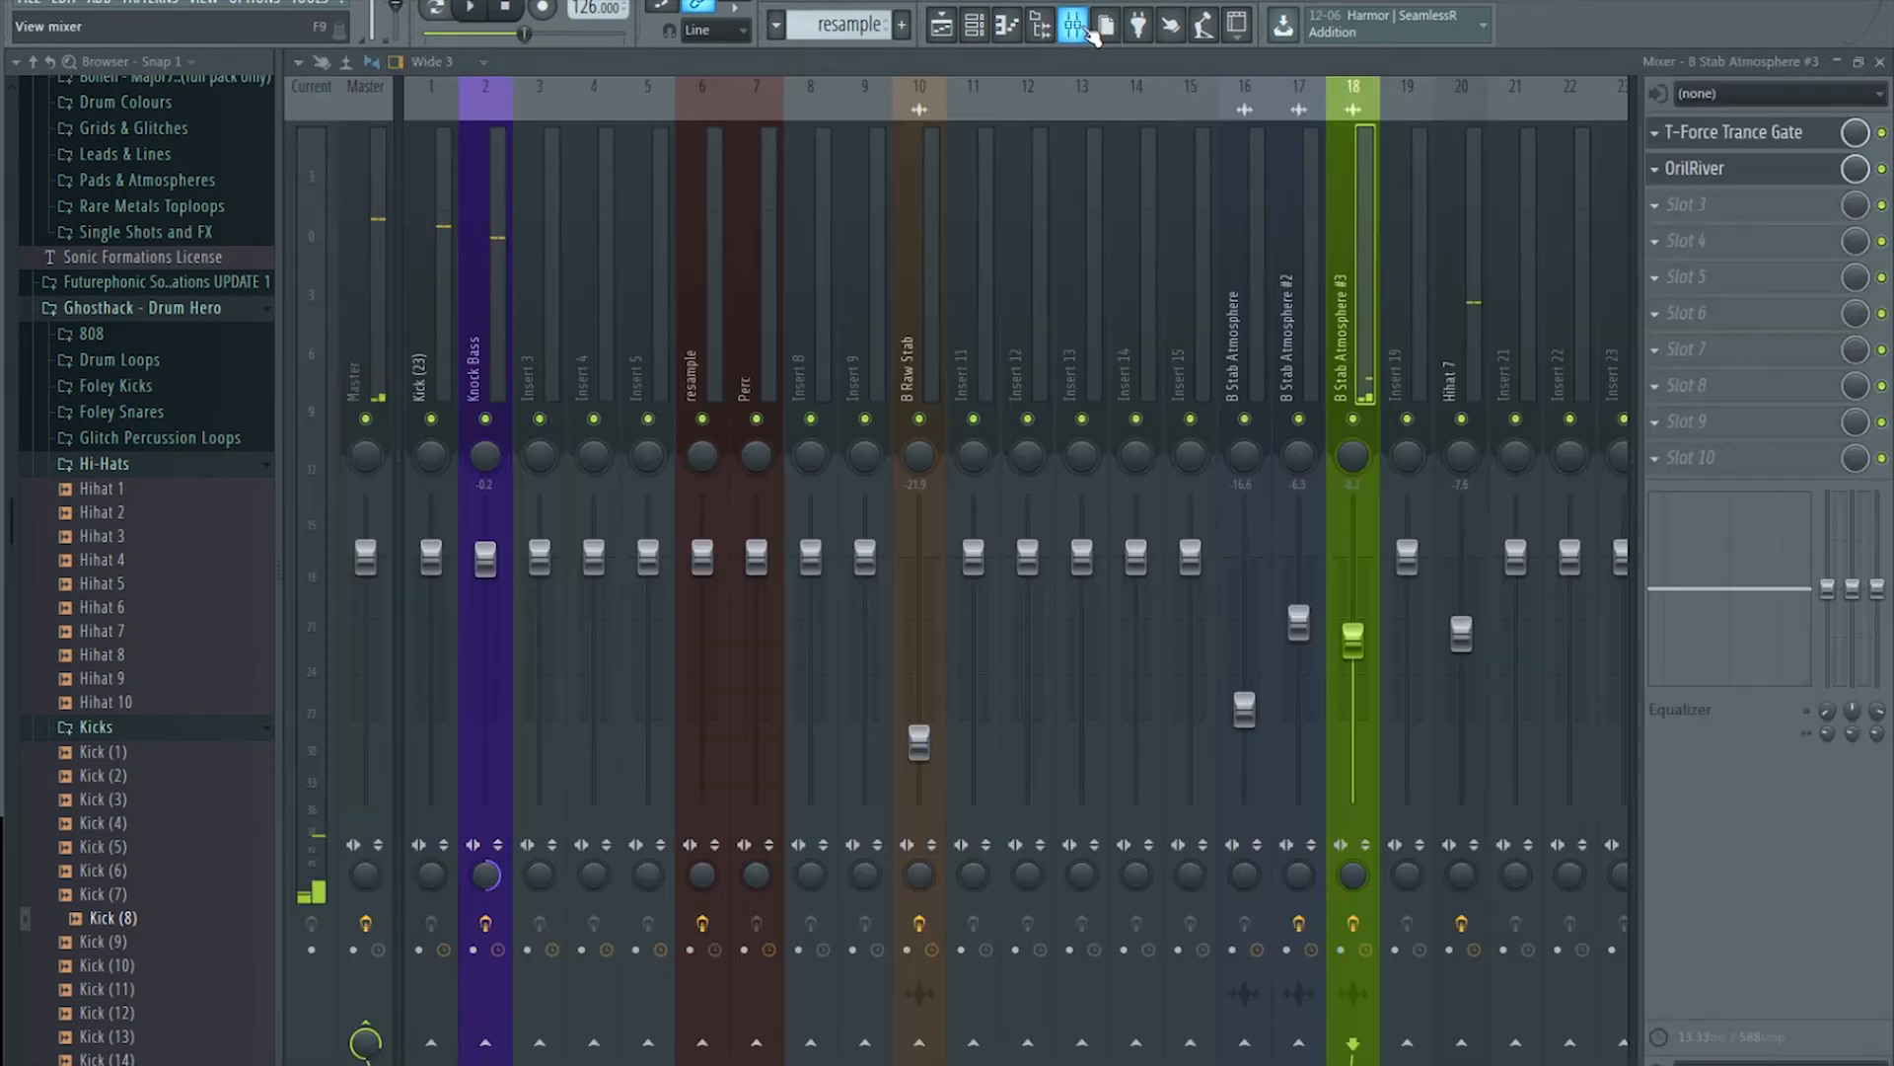
Step: Audition the stab with the mixer up, rewind to the start, and show FX slot 3's plugin list
left_click(1072, 24)
key("space")
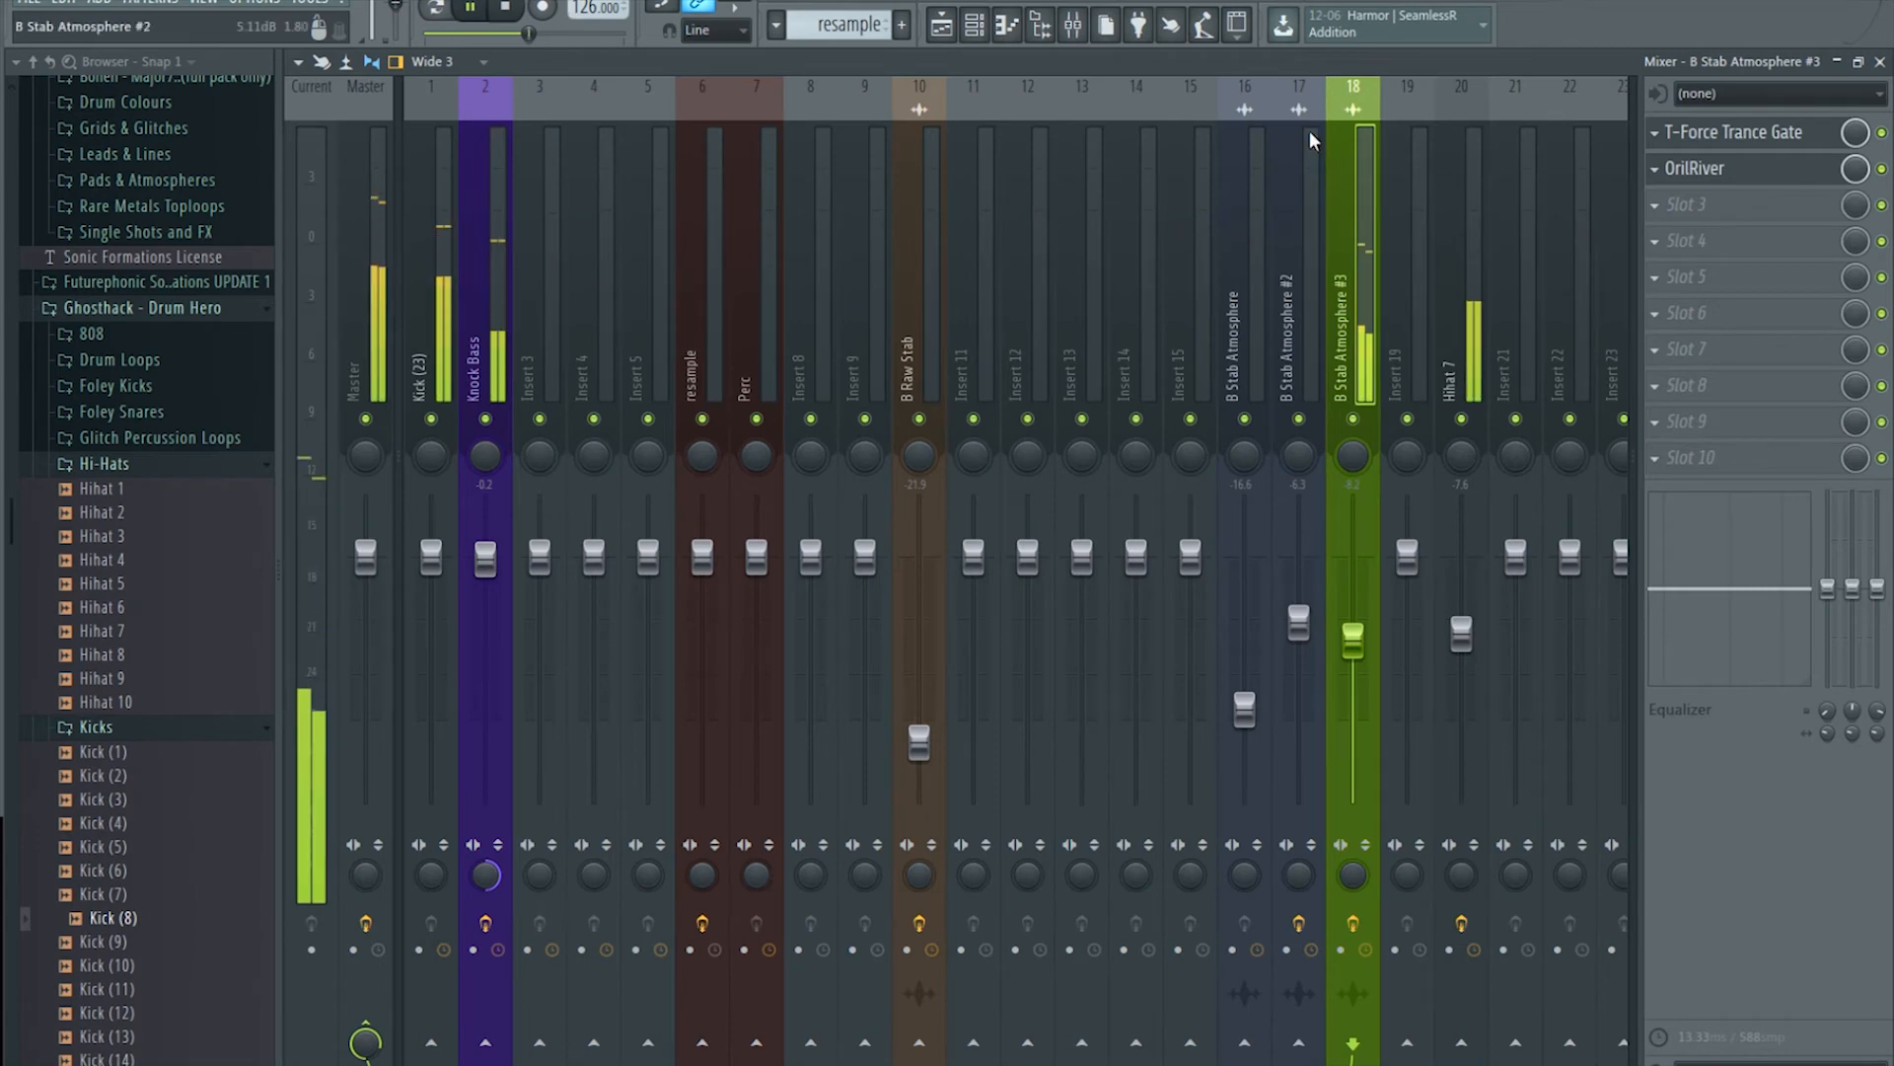
key("space")
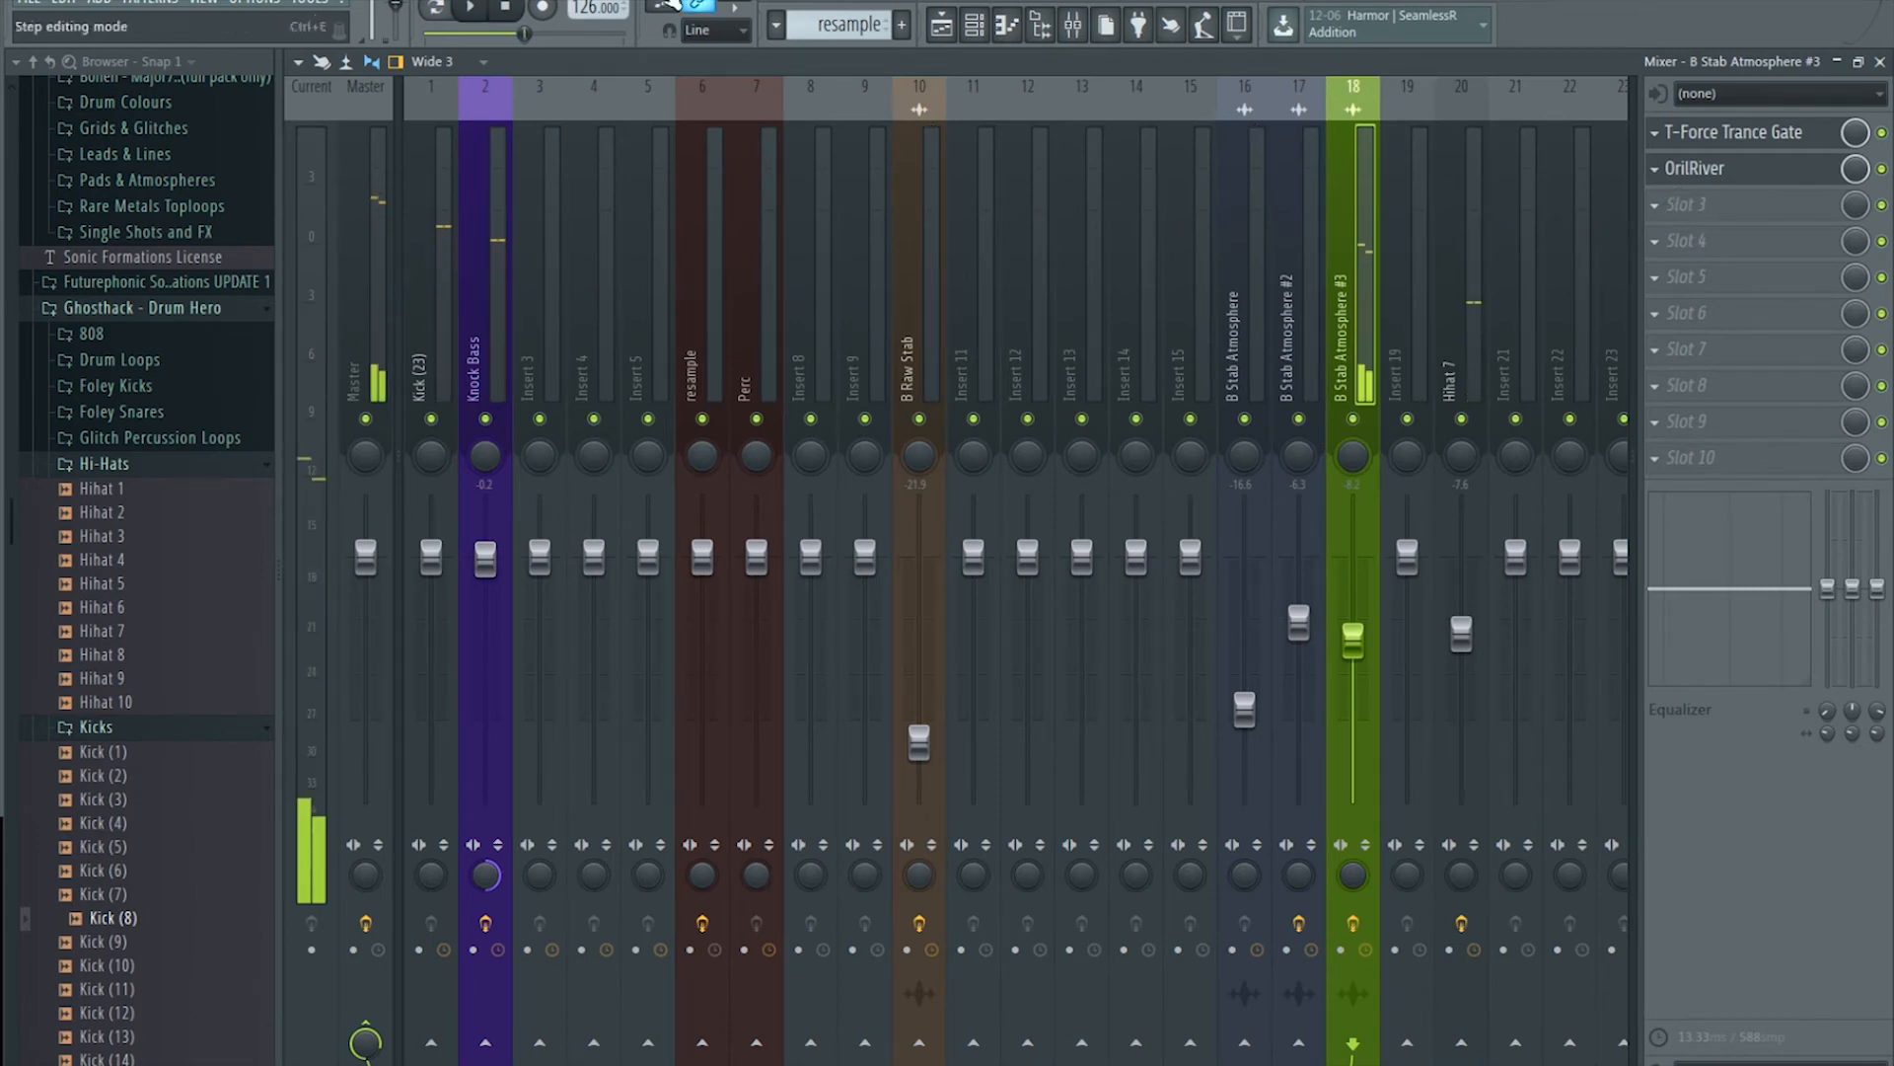
left_click(509, 9)
left_click(1730, 227)
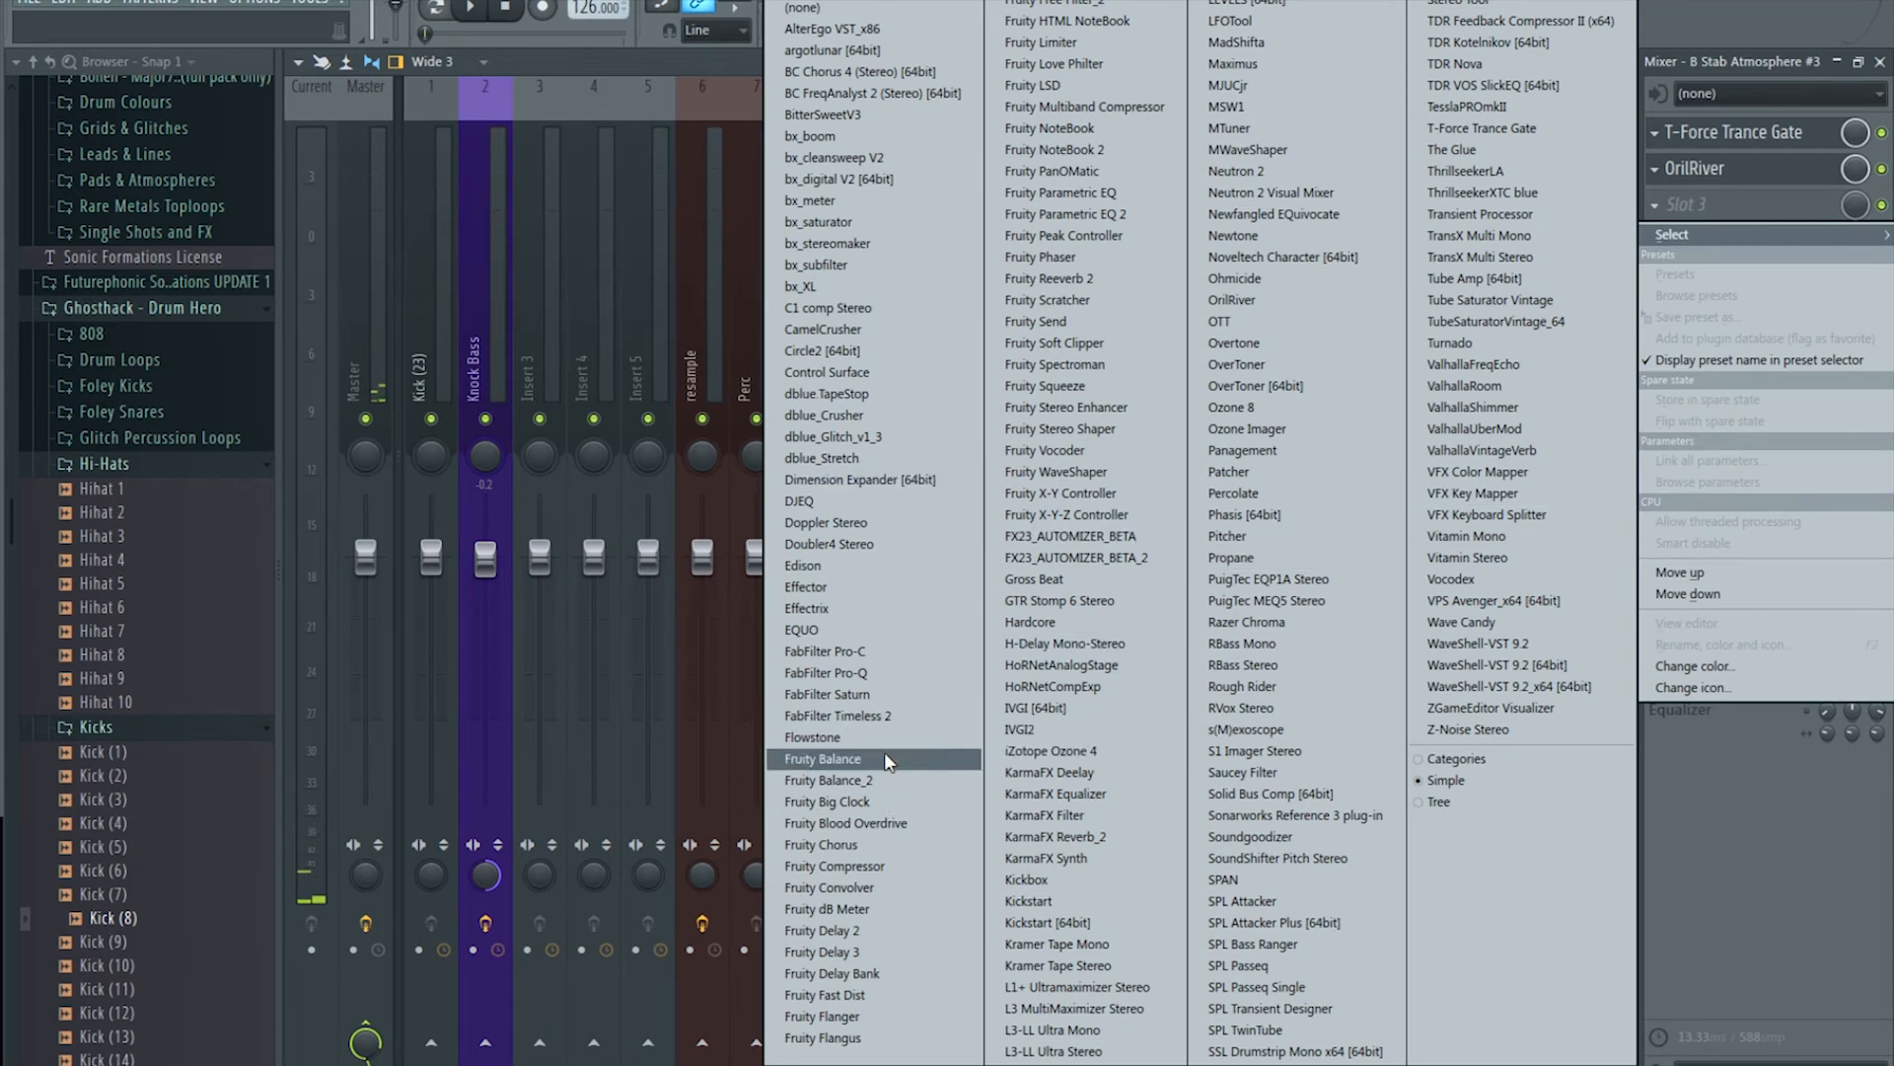
Step: Load Edison into slot 3 and record the stab's output on input, playing from bar 9
left_click(891, 565)
left_click(950, 26)
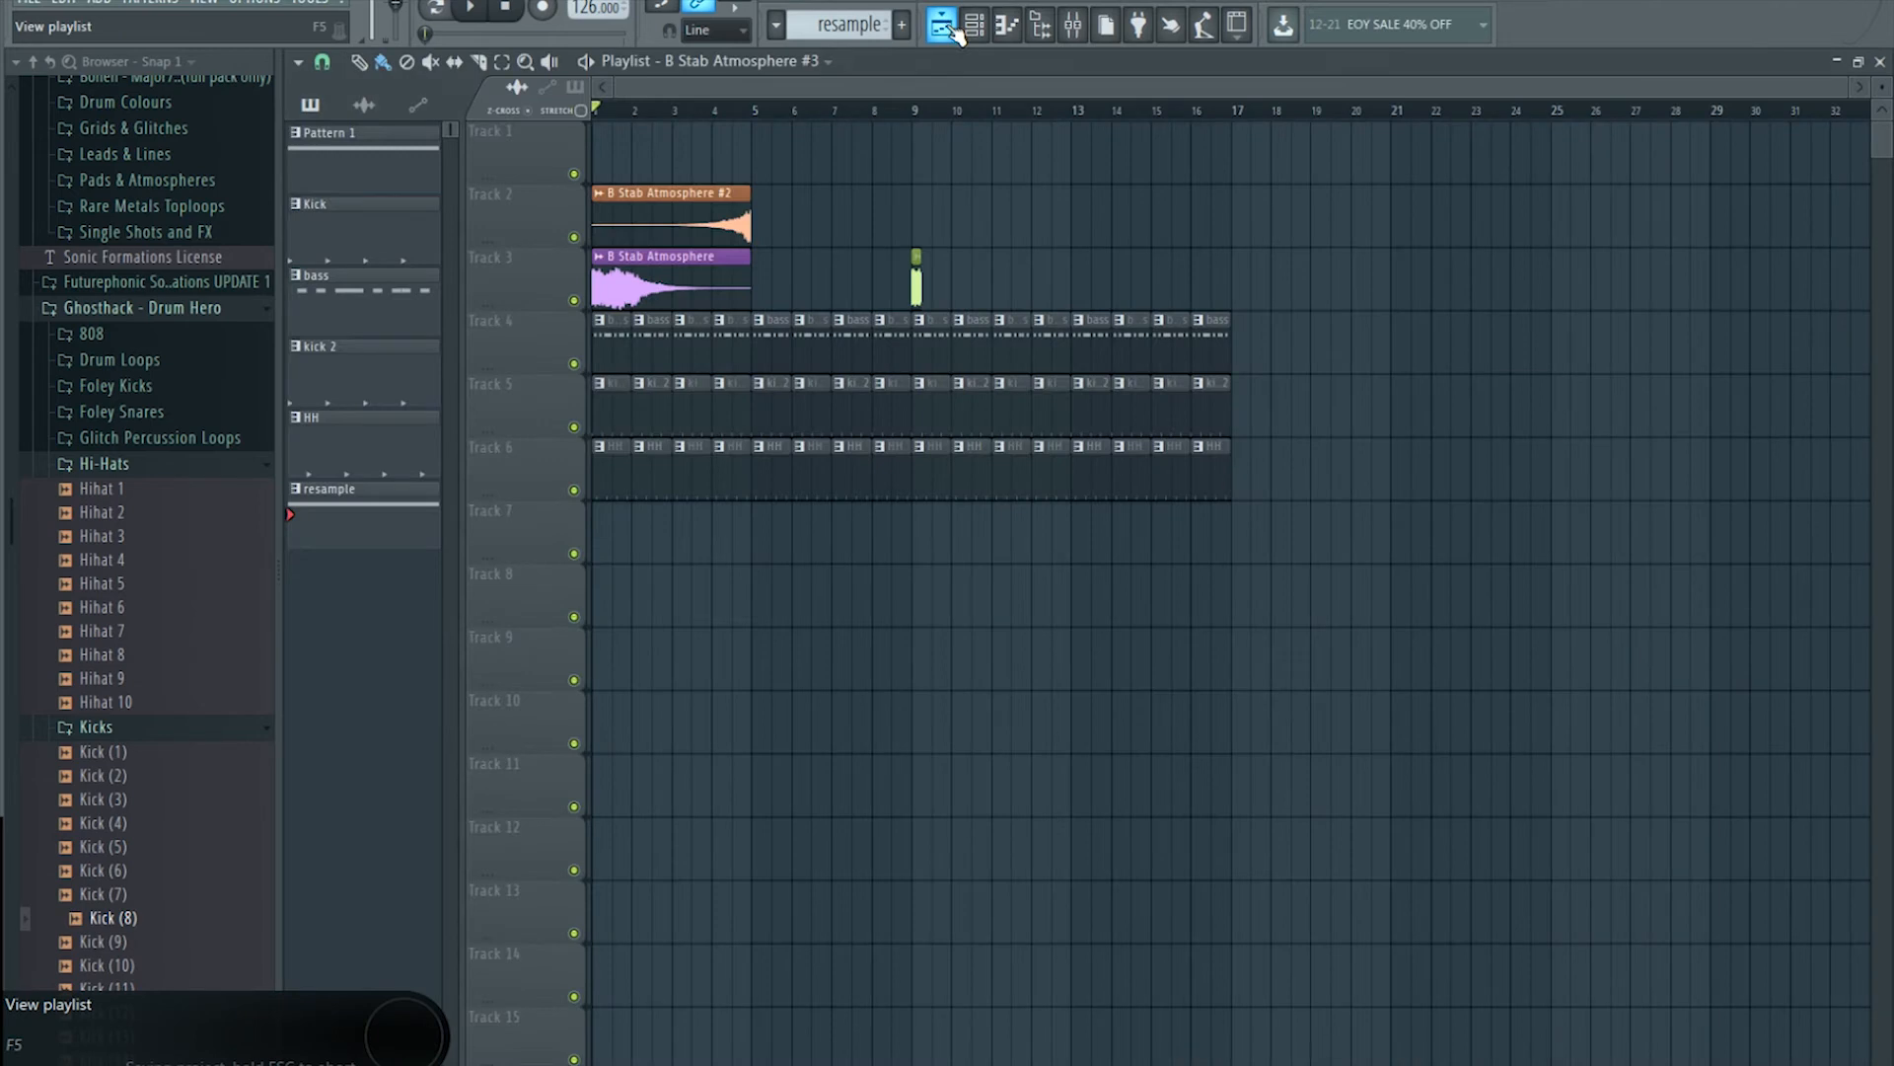
left_click_drag(891, 109, 915, 108)
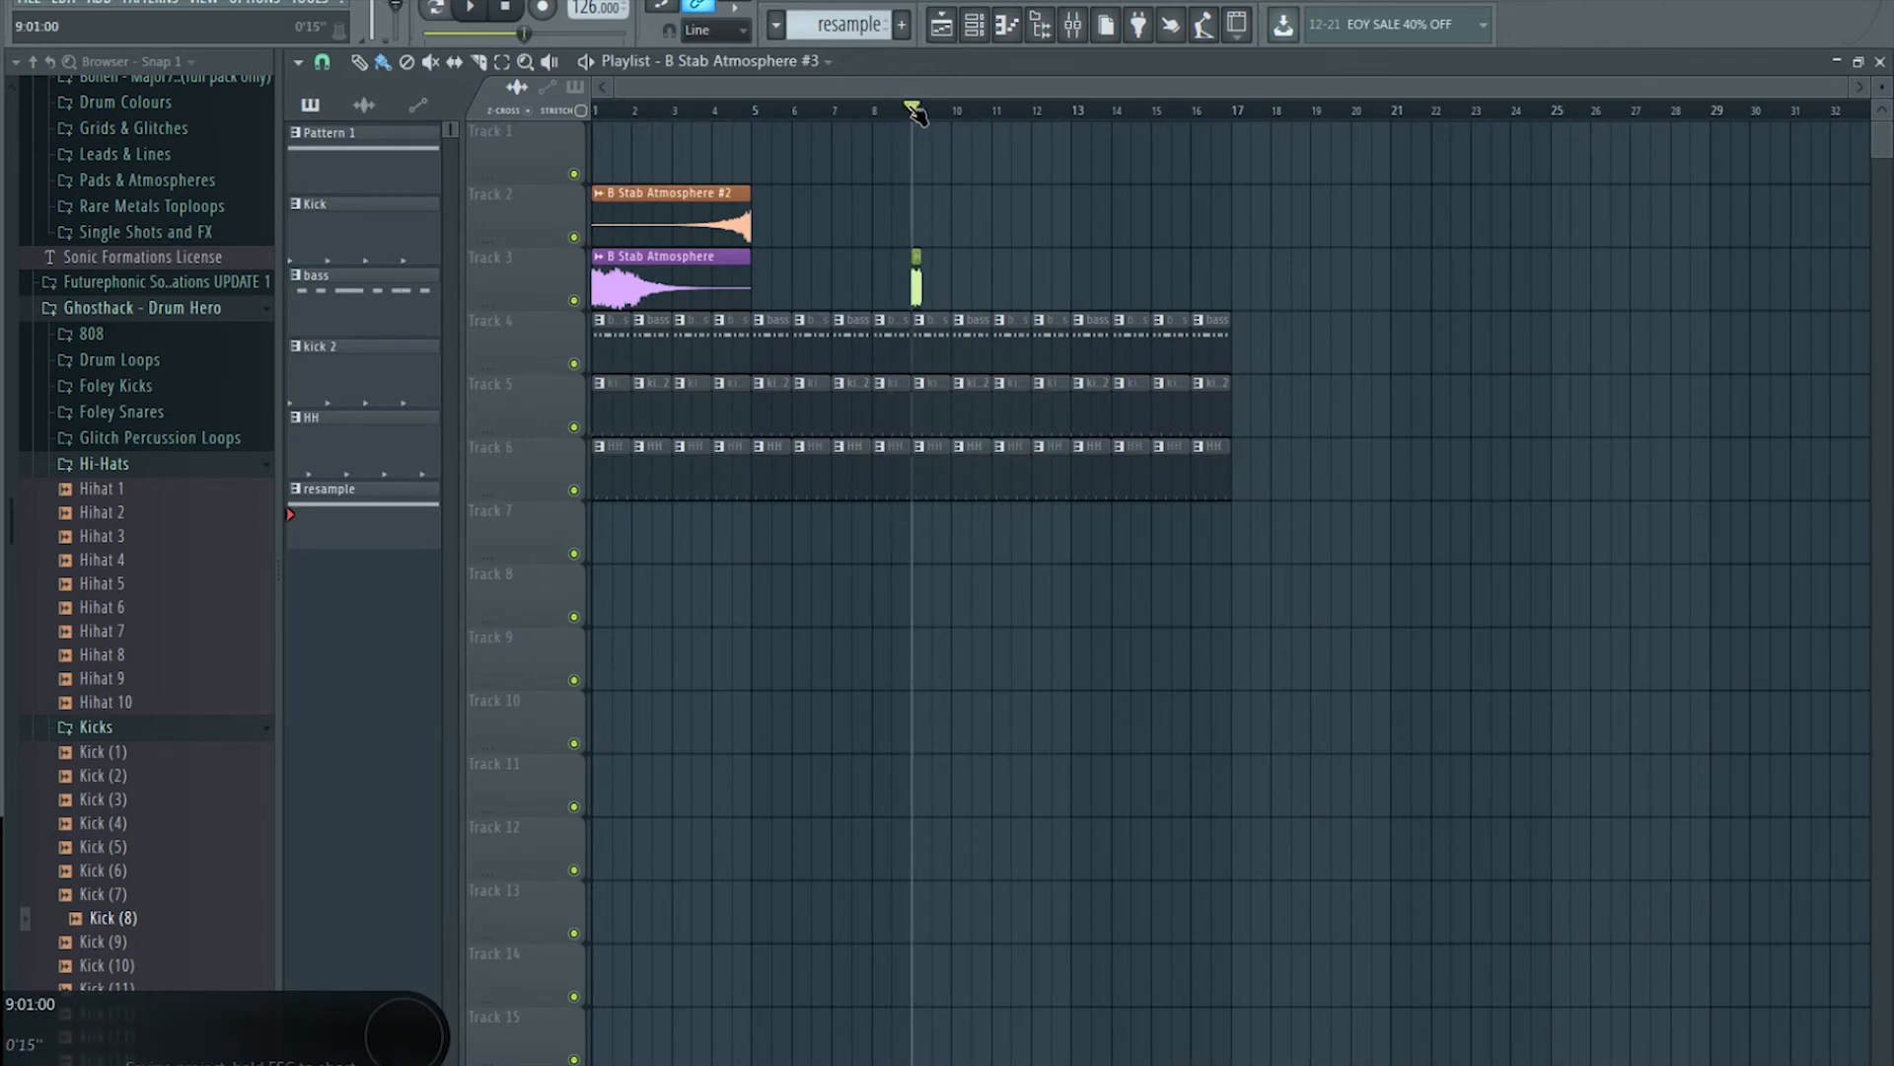
left_click(1072, 40)
left_click(488, 205)
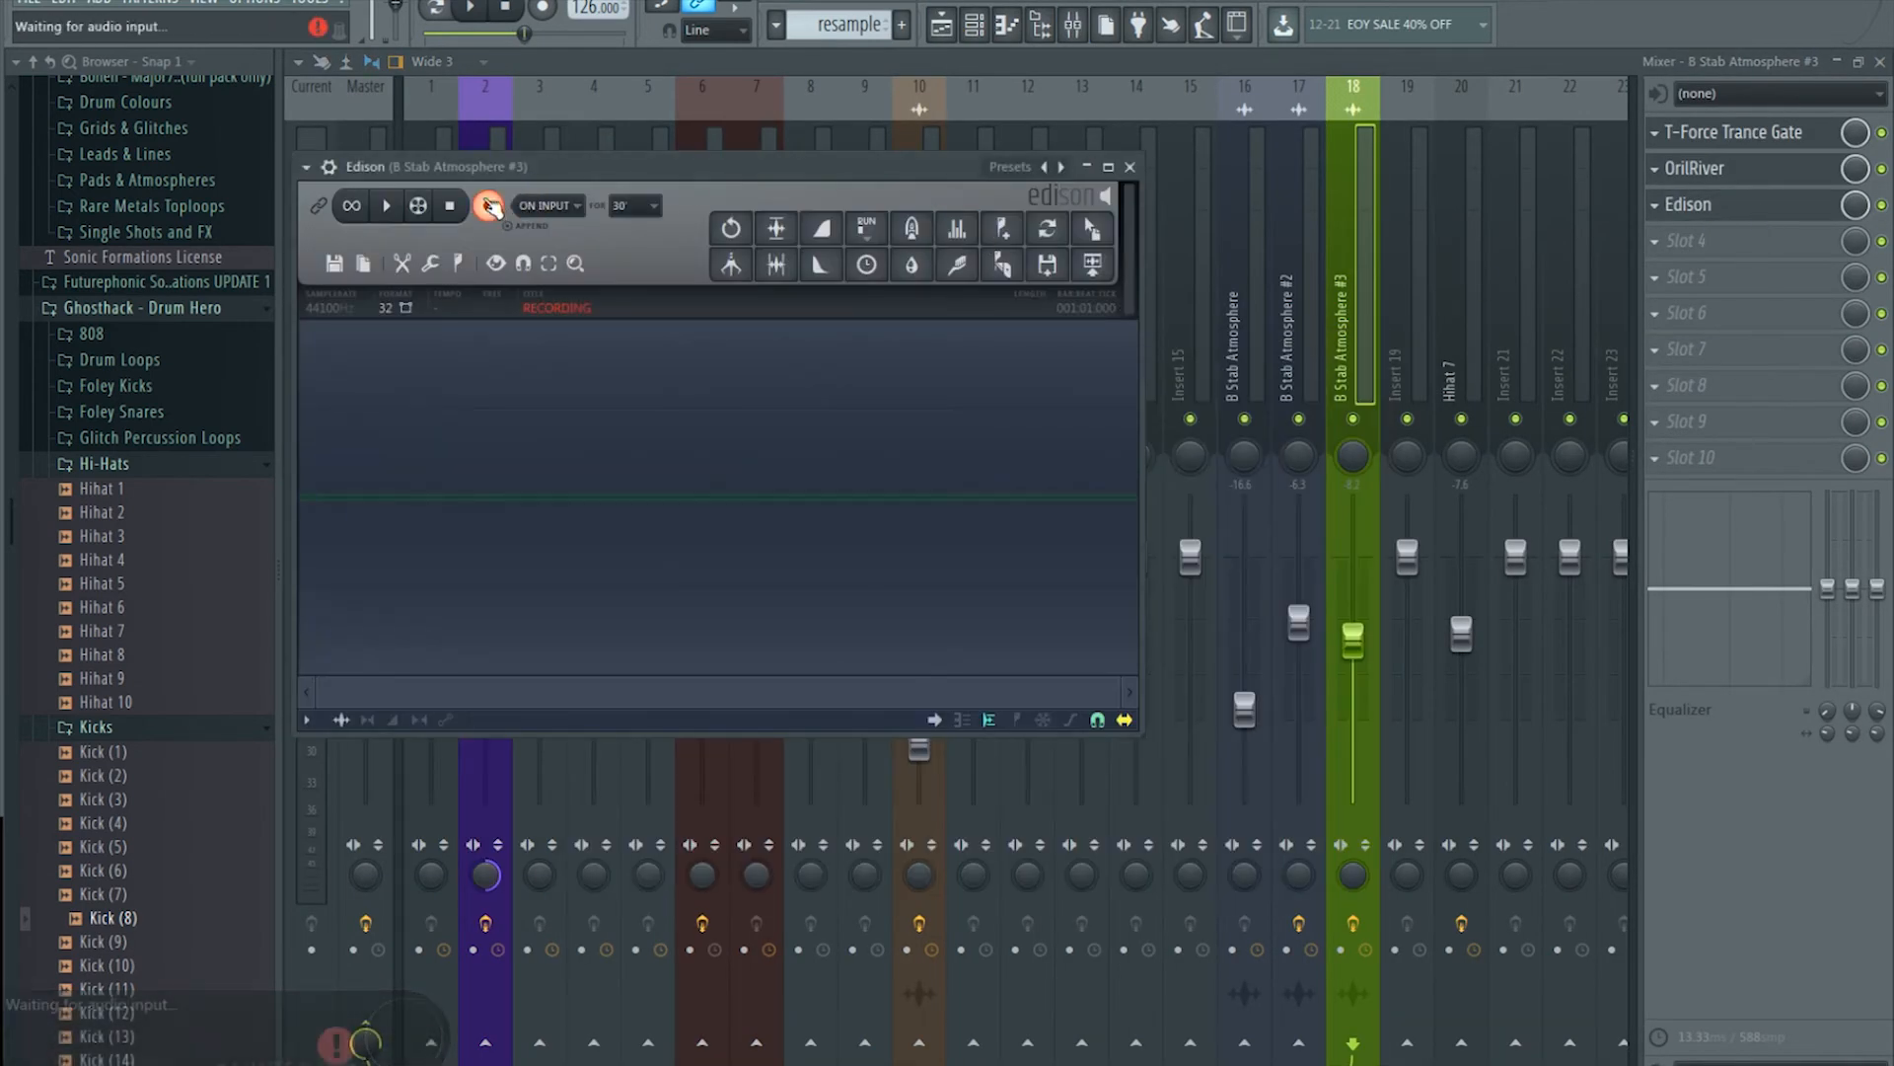
left_click(471, 10)
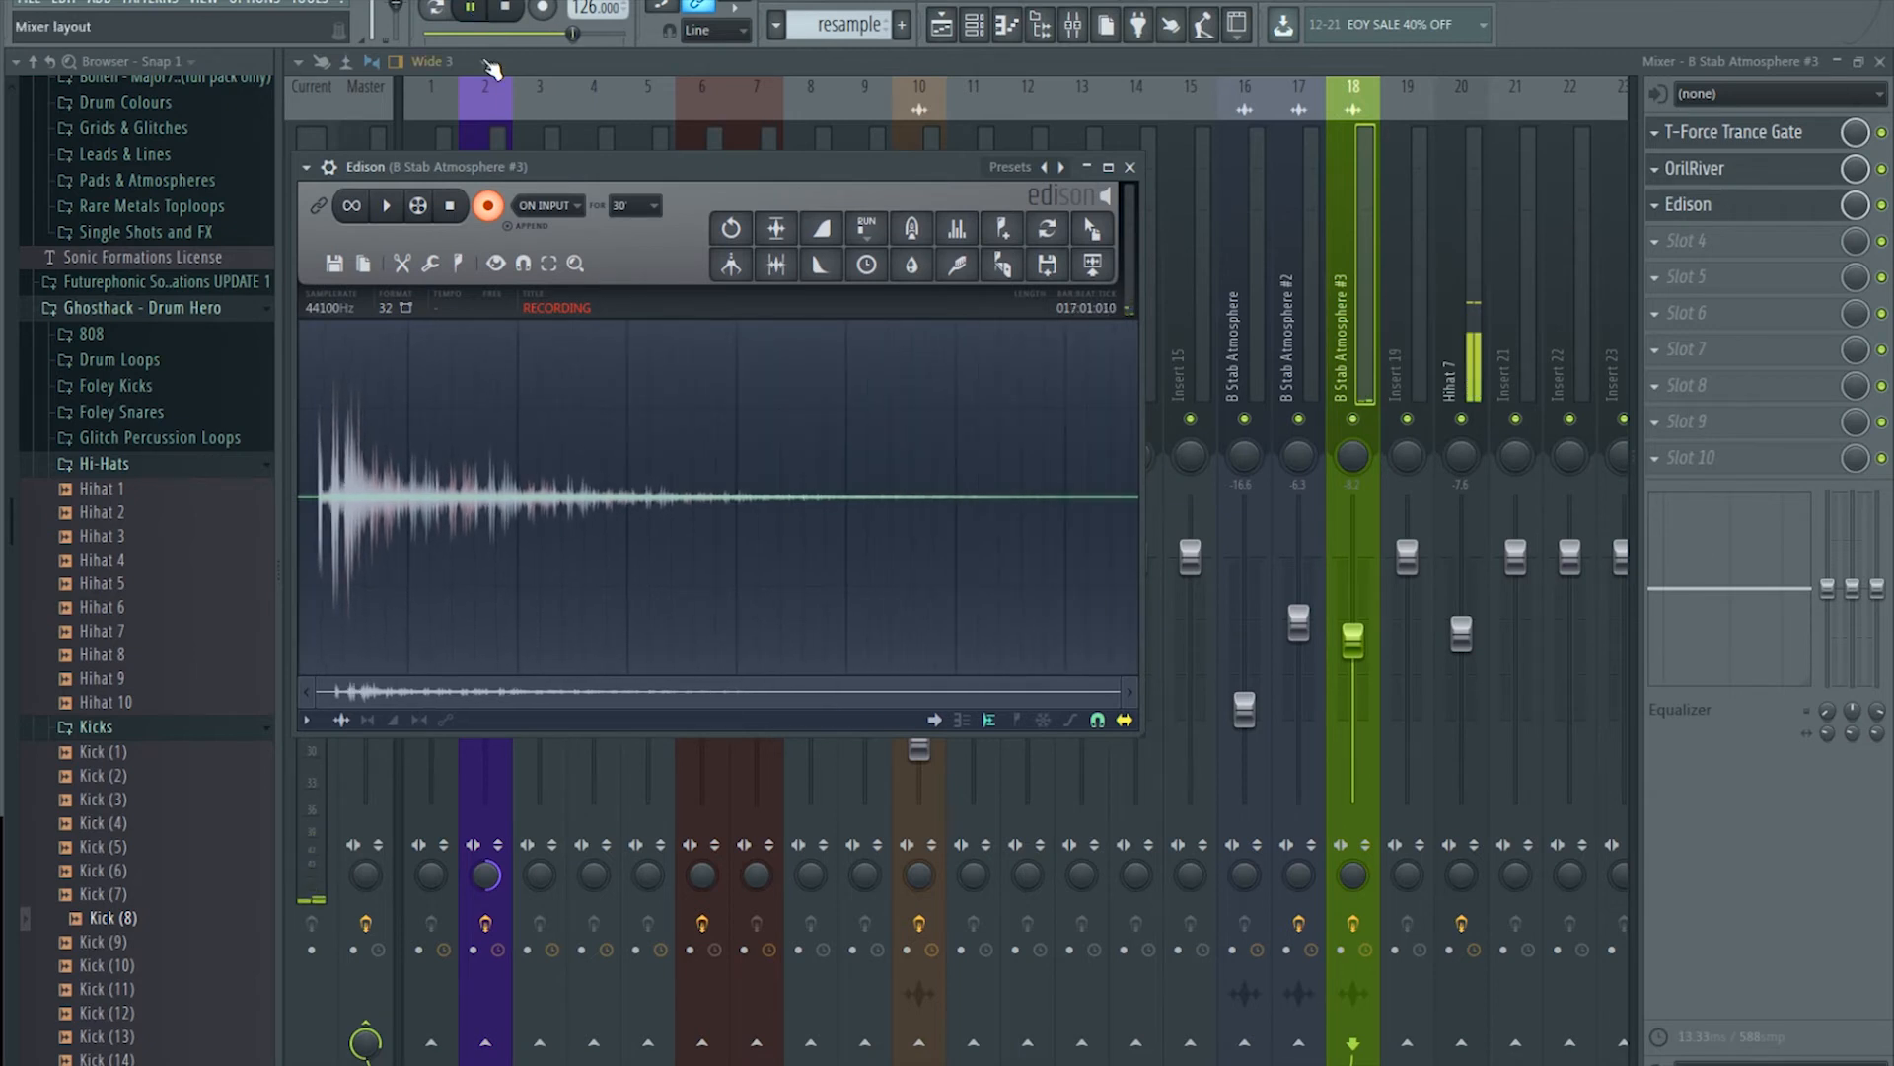
left_click(452, 206)
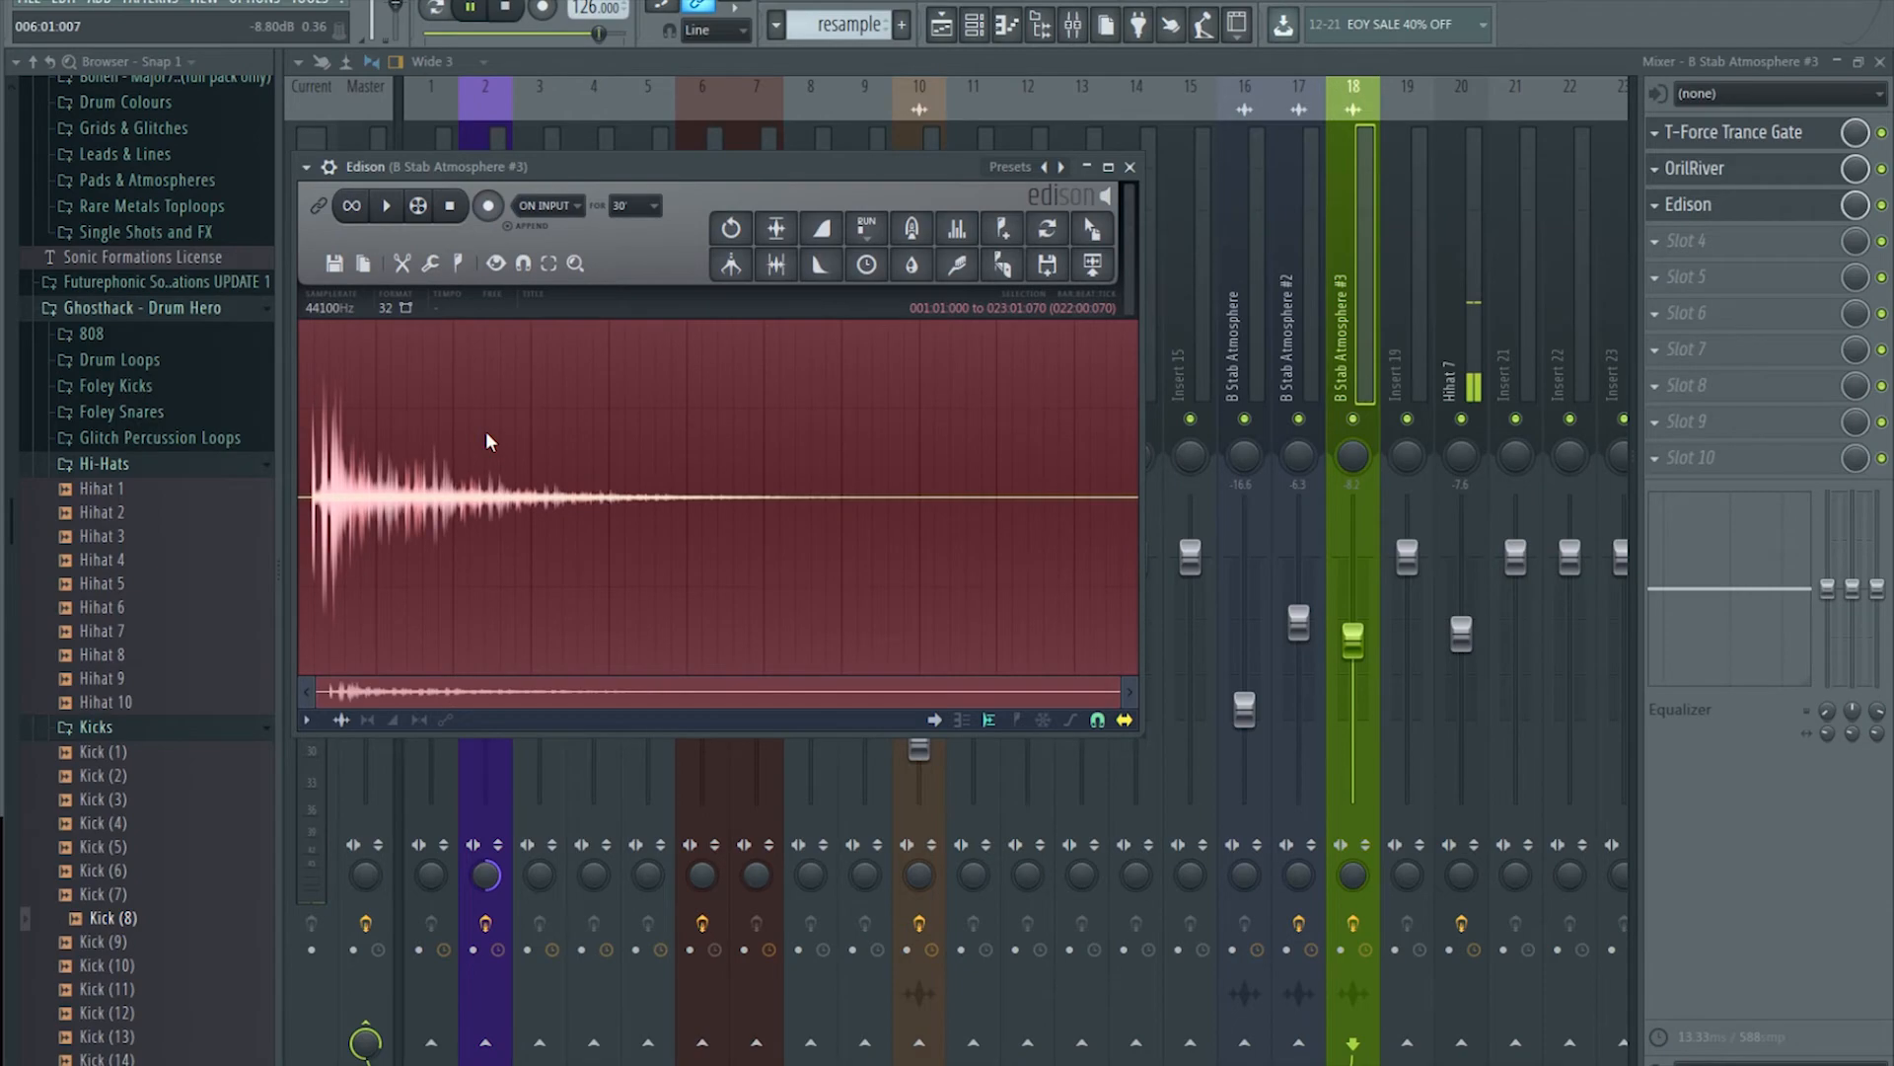
key("space")
Step: Preview the recording and place it on Track 3 at bar 7 as the Gated Stab clip
left_click(506, 8)
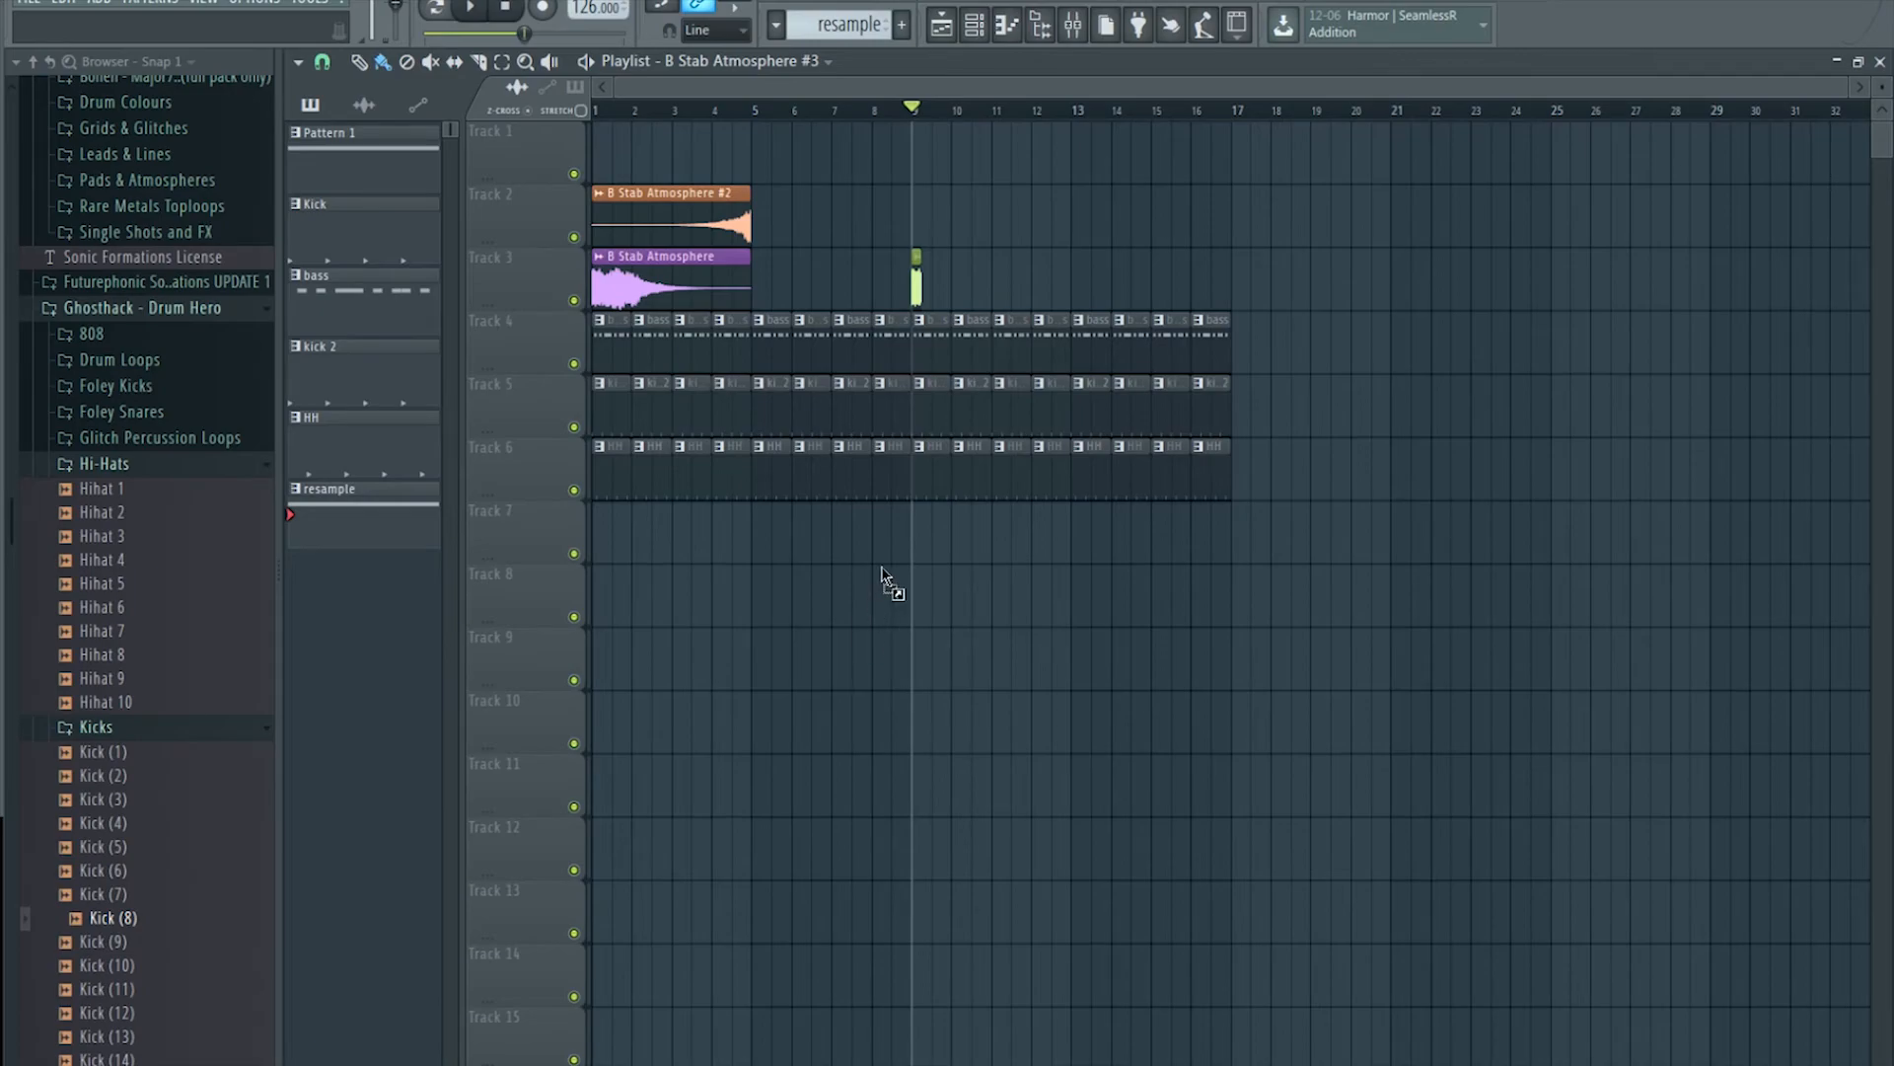
left_click_drag(882, 578, 854, 513)
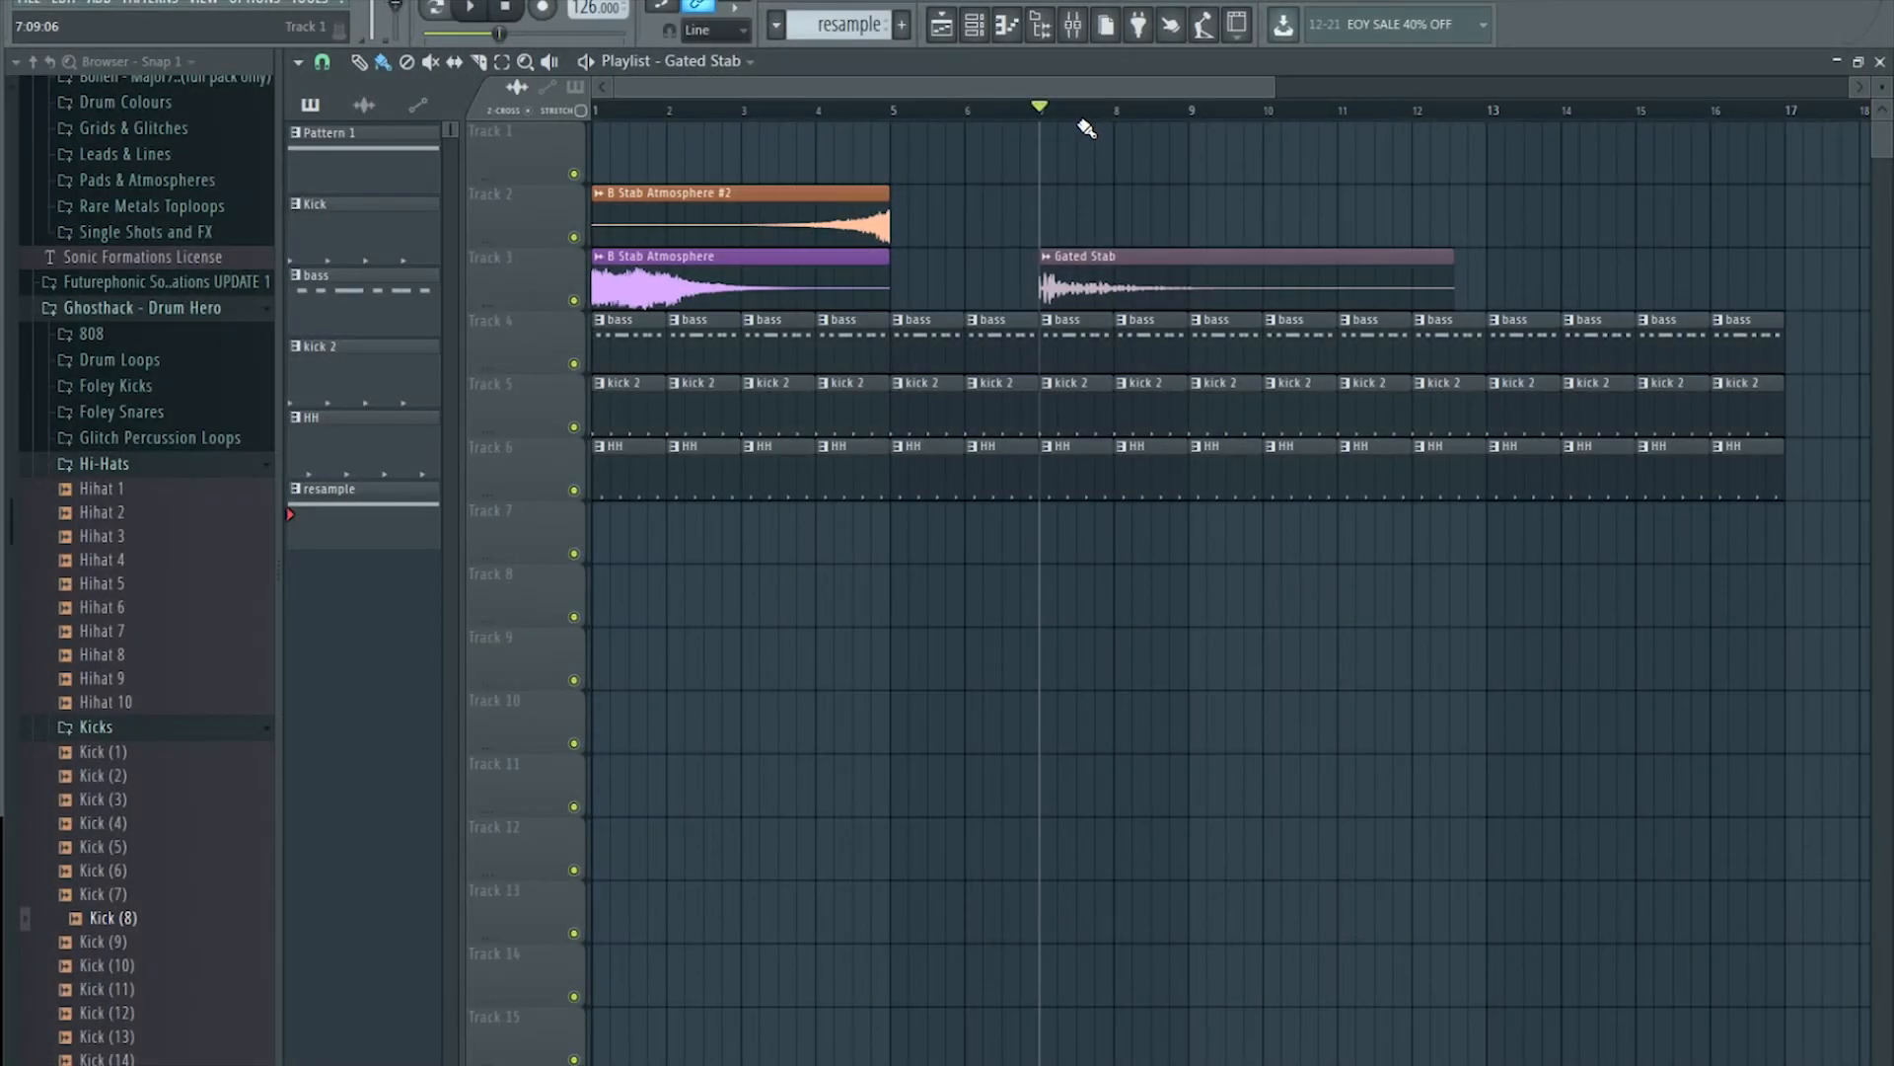
key("space")
Step: Make the Gated Stab clip unique as Gated Stab #2 and reverse its sample
double_click(1093, 276)
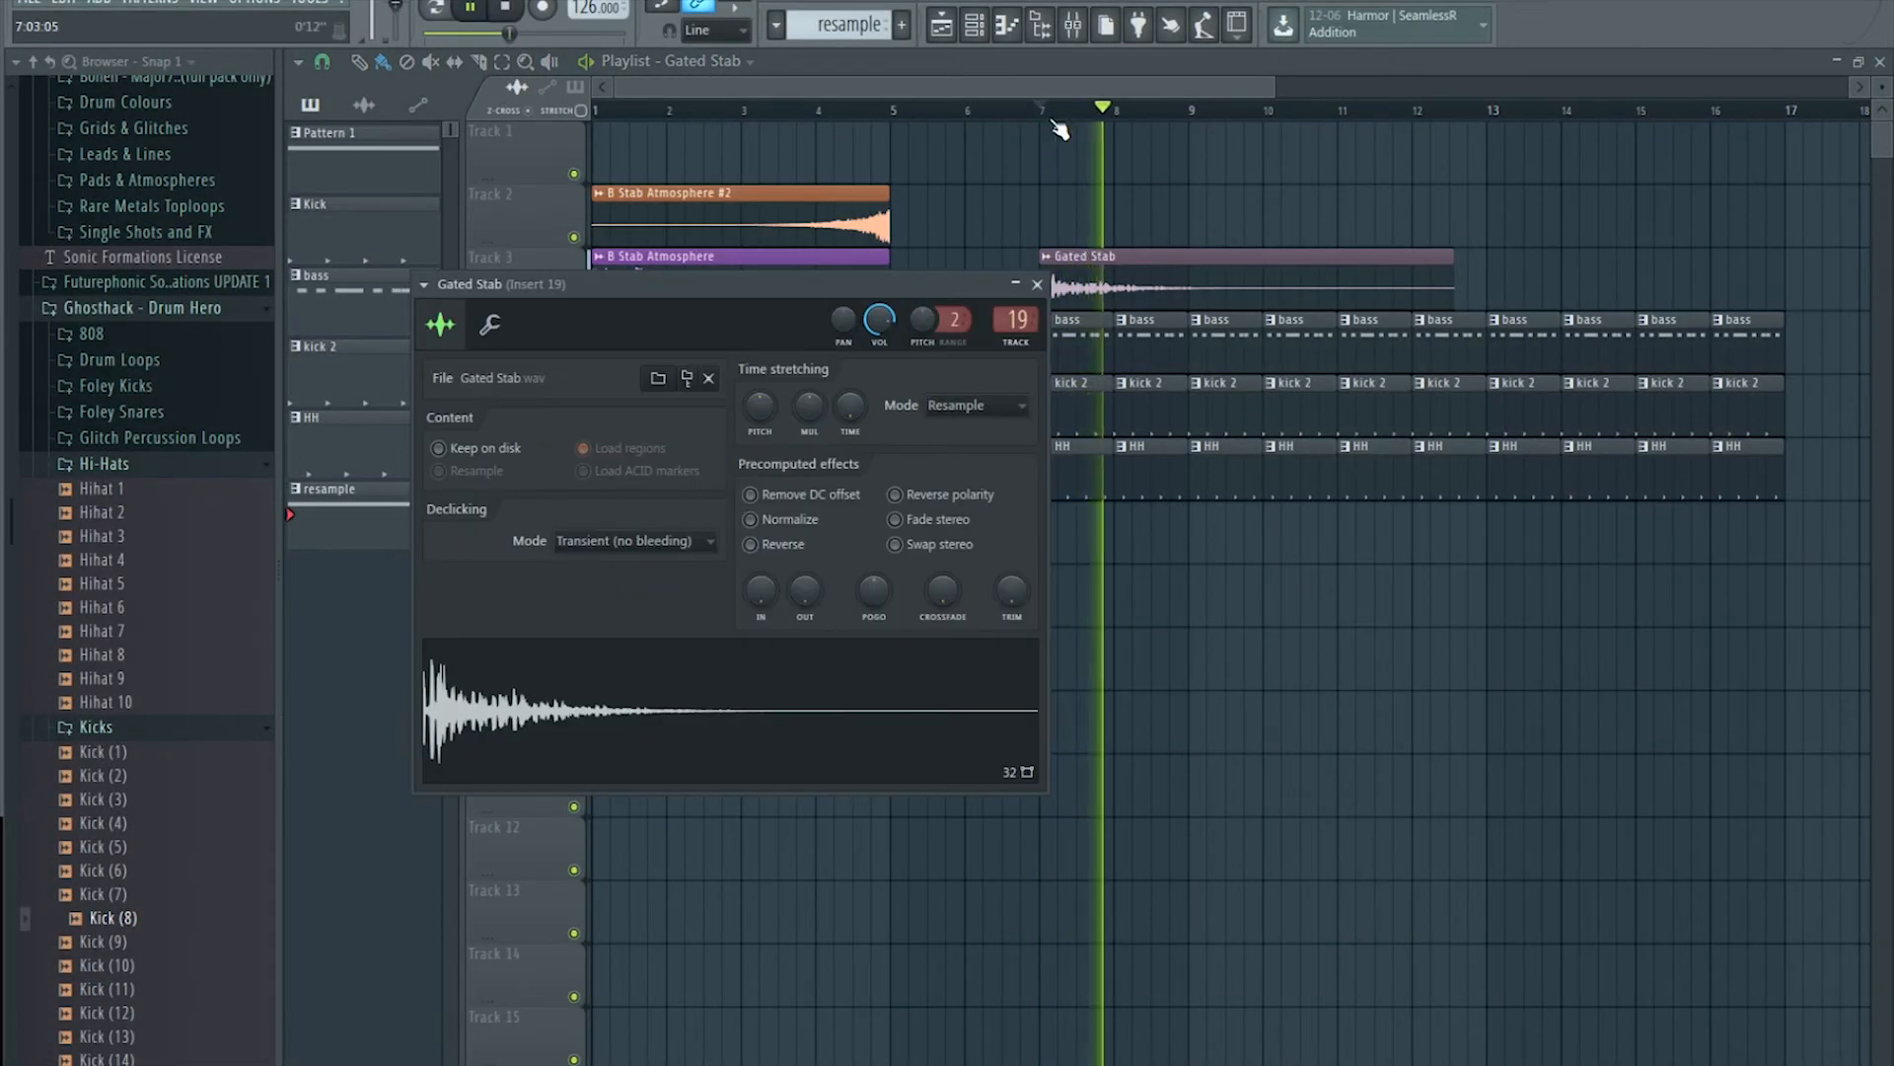
scroll(1057, 123, "up", 2)
key("space")
scroll(1057, 119, "down", 2)
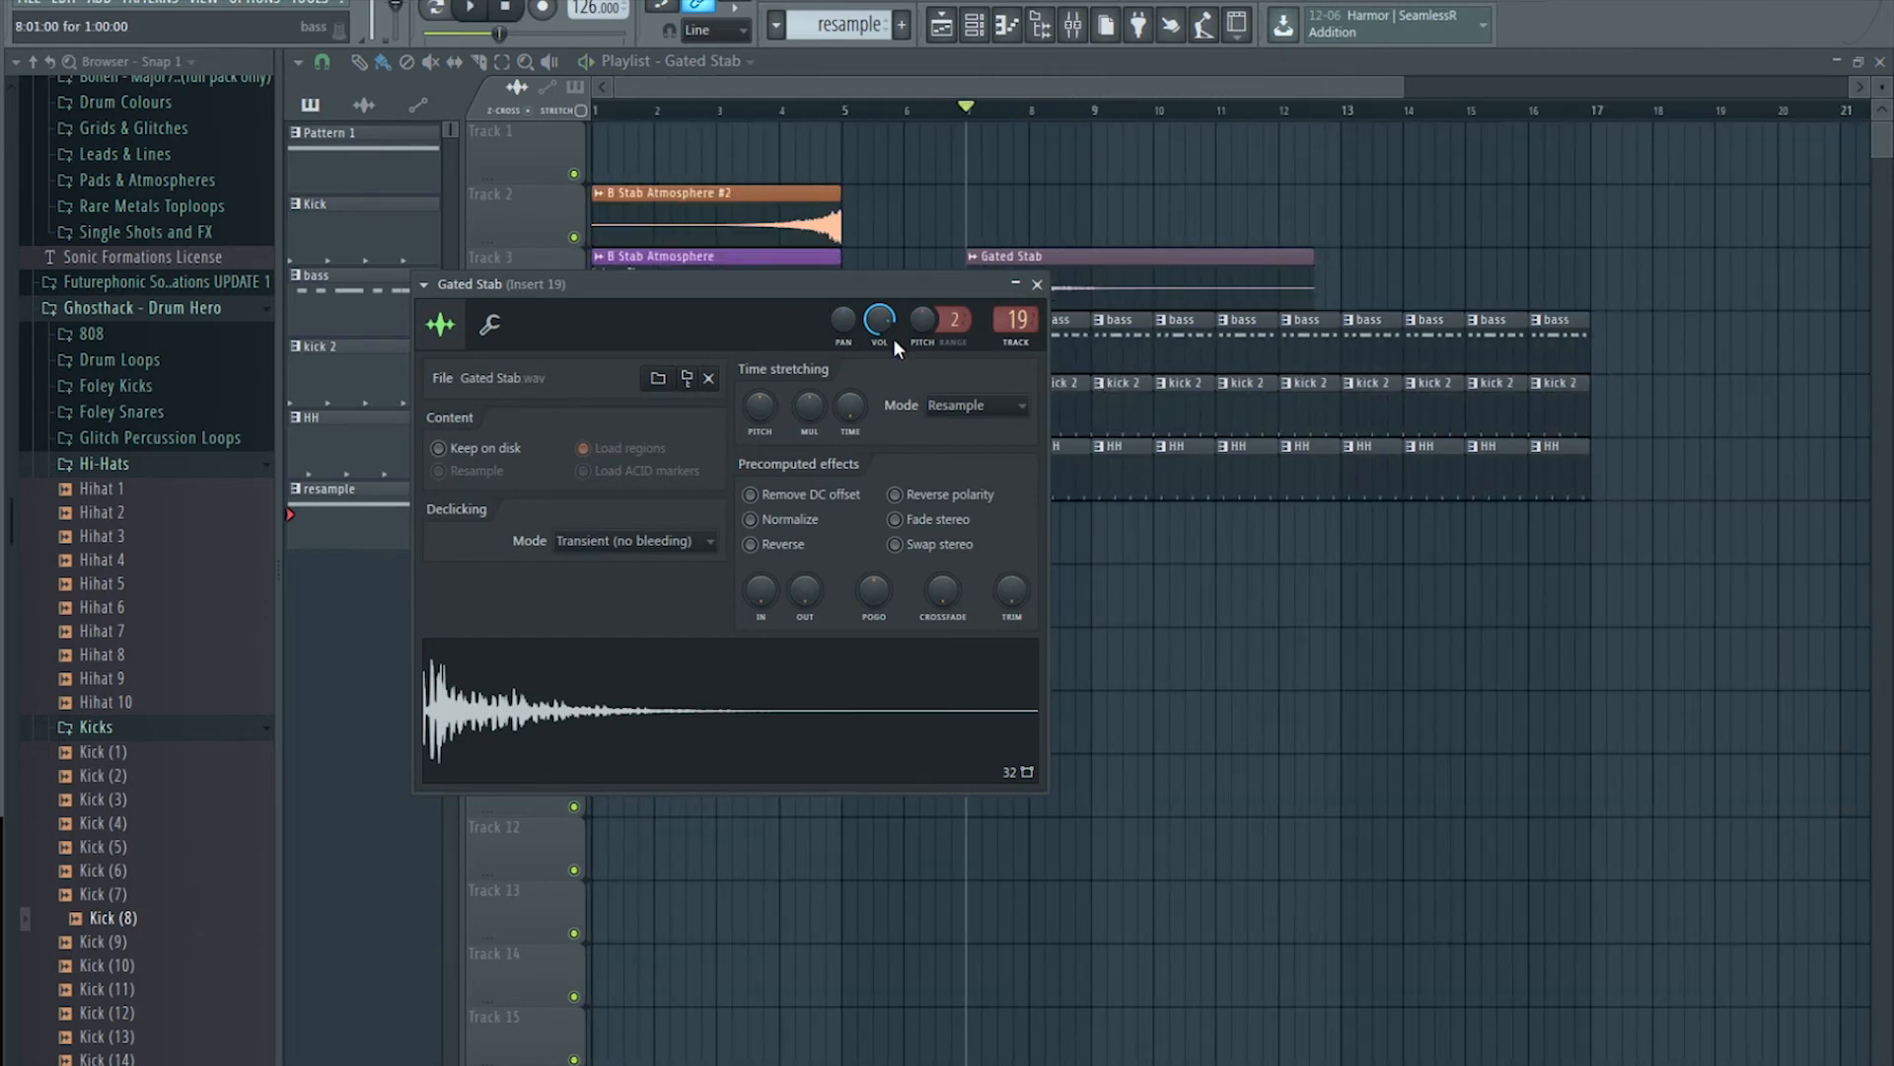
right_click(1070, 254)
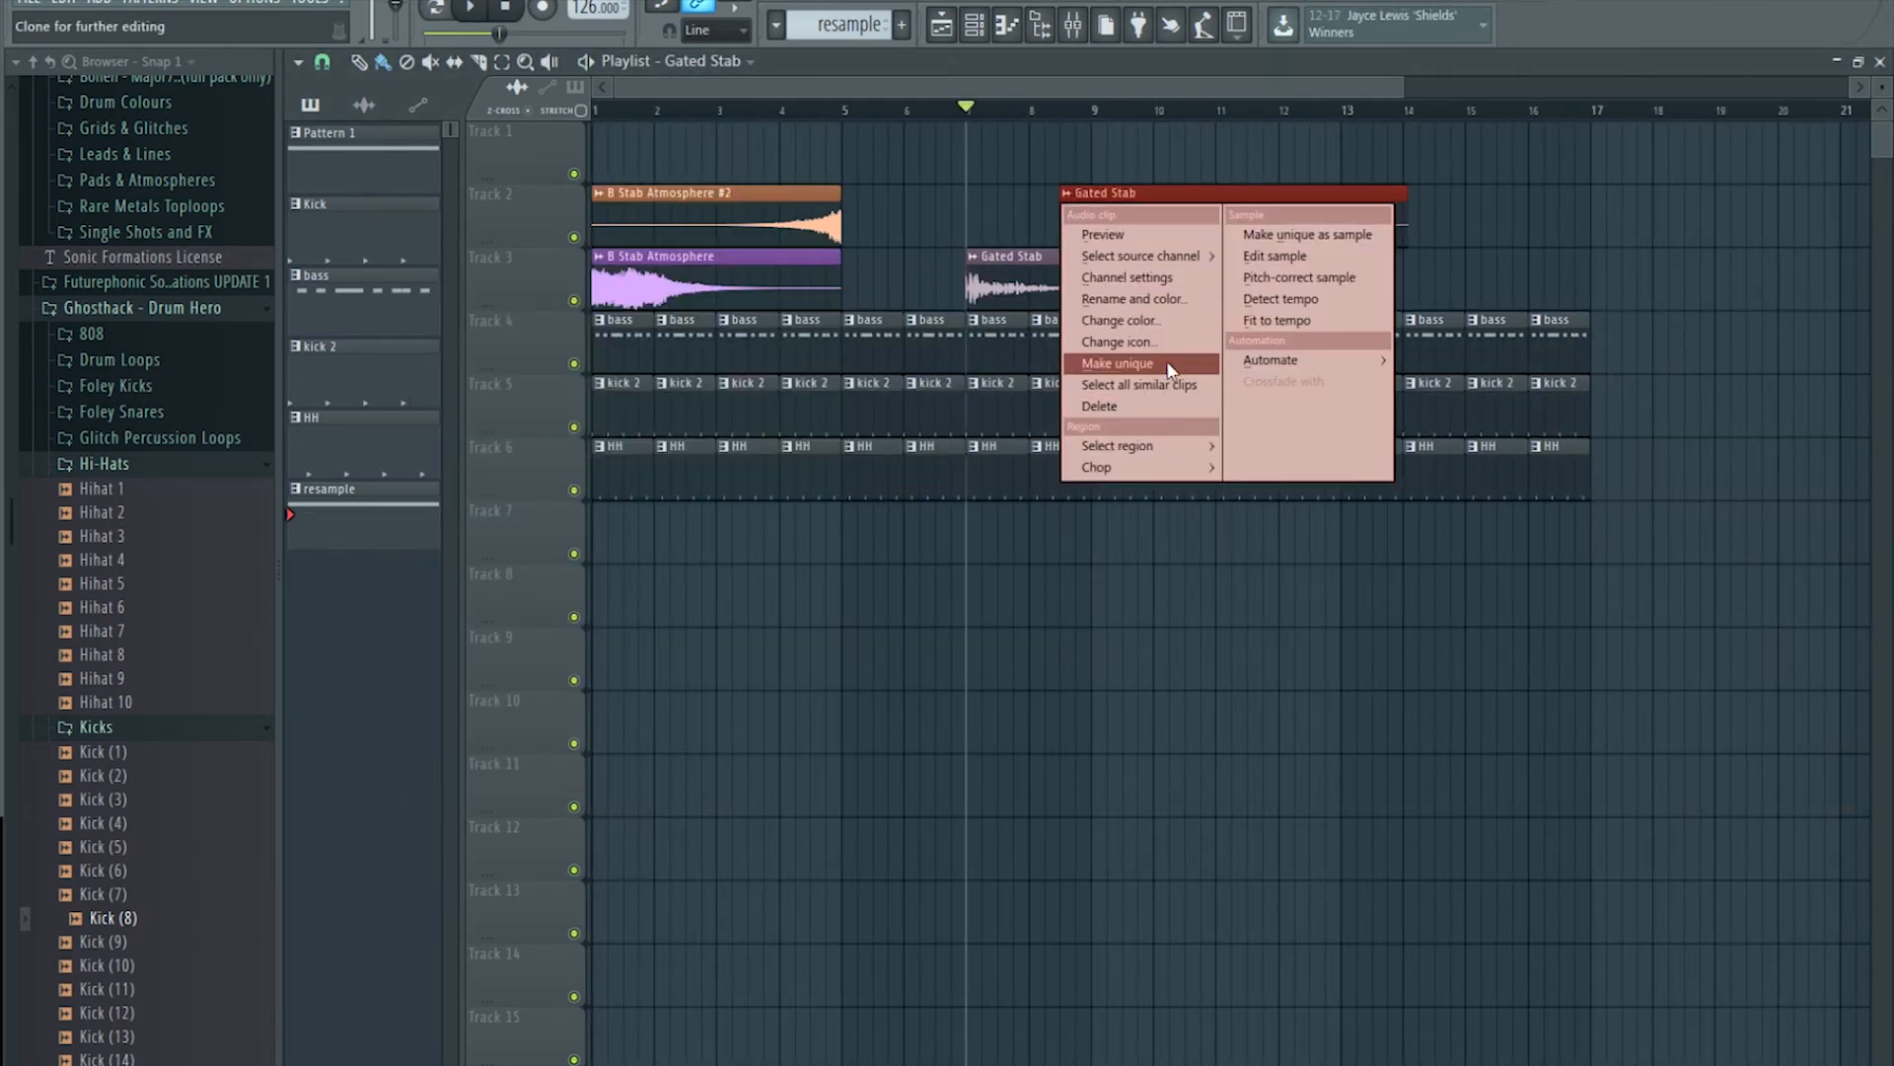
left_click(1172, 369)
double_click(1146, 221)
left_click(781, 574)
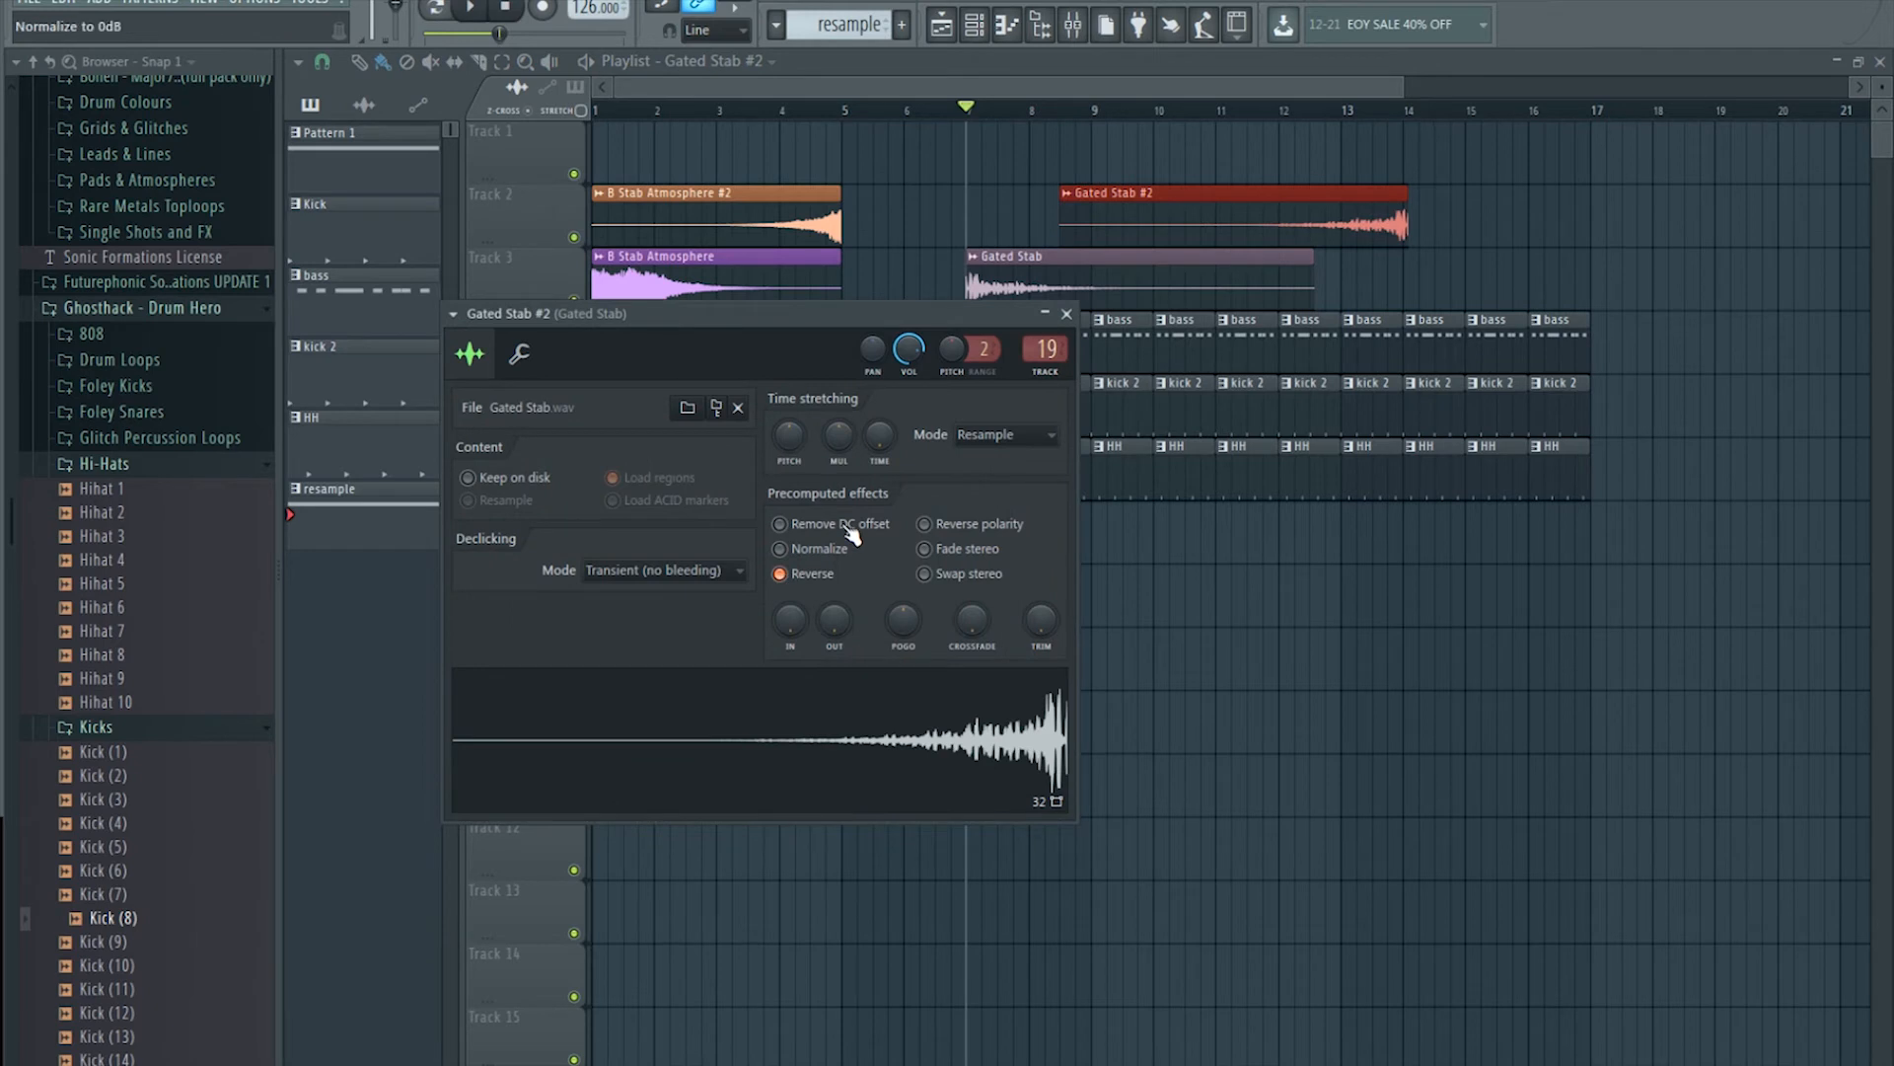
Step: Move Gated Stab #2 to end at bar 9 on Track 2 and the original Gated Stab to bar 16
left_click_drag(1244, 199, 1127, 194)
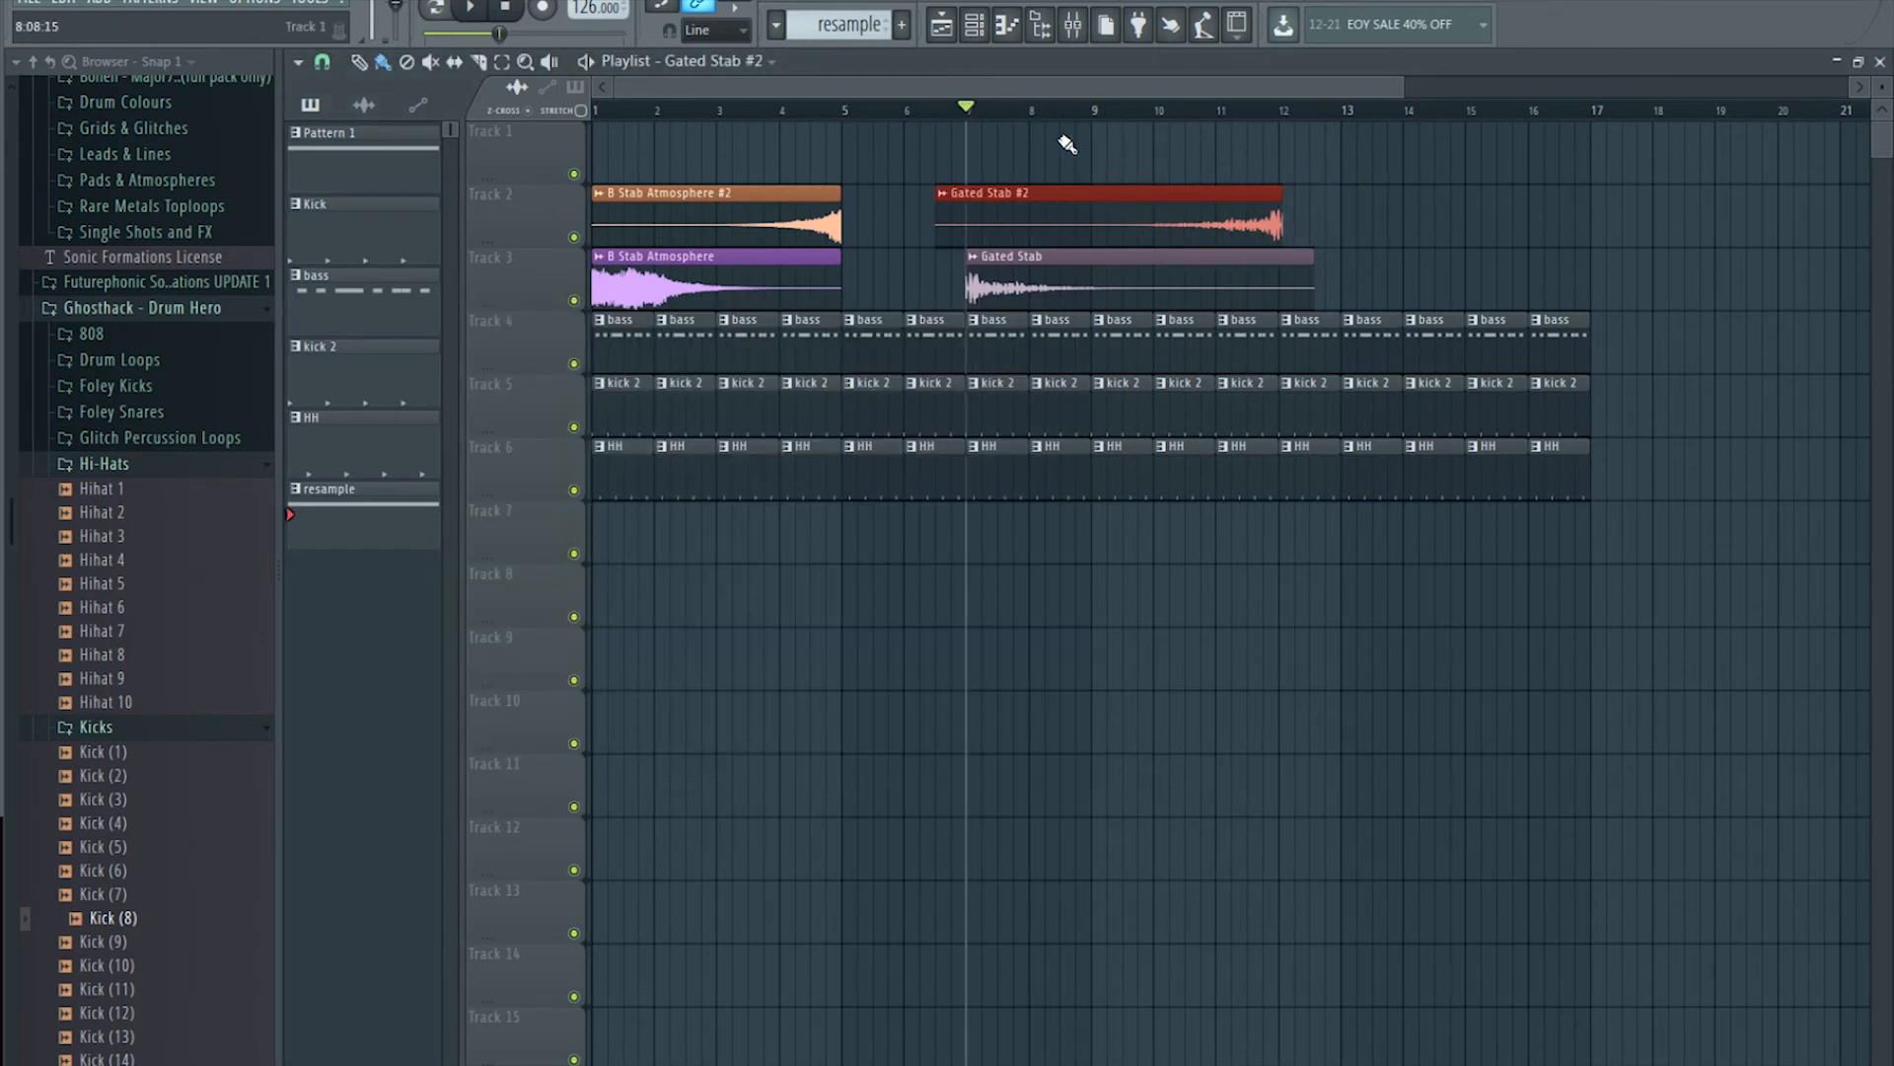
key("space")
left_click_drag(1089, 281, 1666, 281)
key("space")
left_click_drag(1177, 216, 993, 216)
key("space")
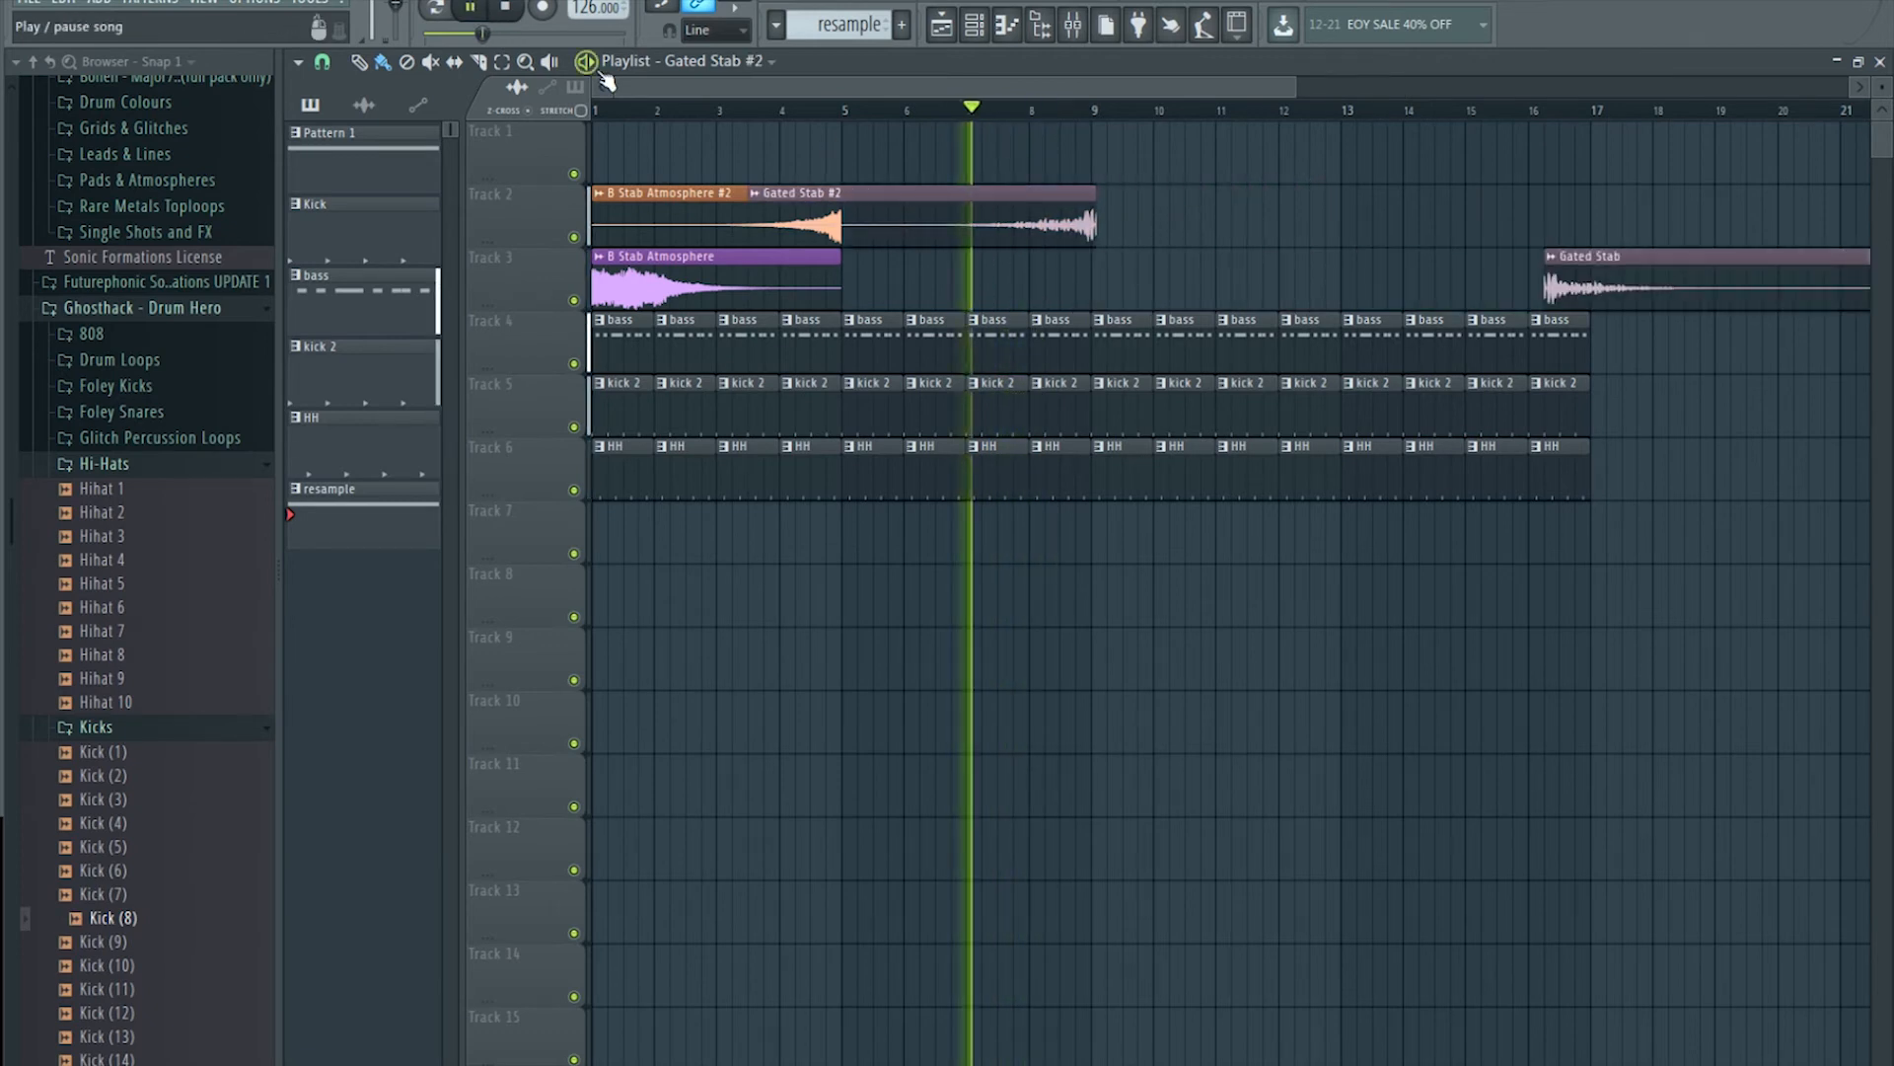
Step: Change the snap resolution and trim Gated Stab #2's end slightly shorter
left_click(323, 61)
left_click(361, 176)
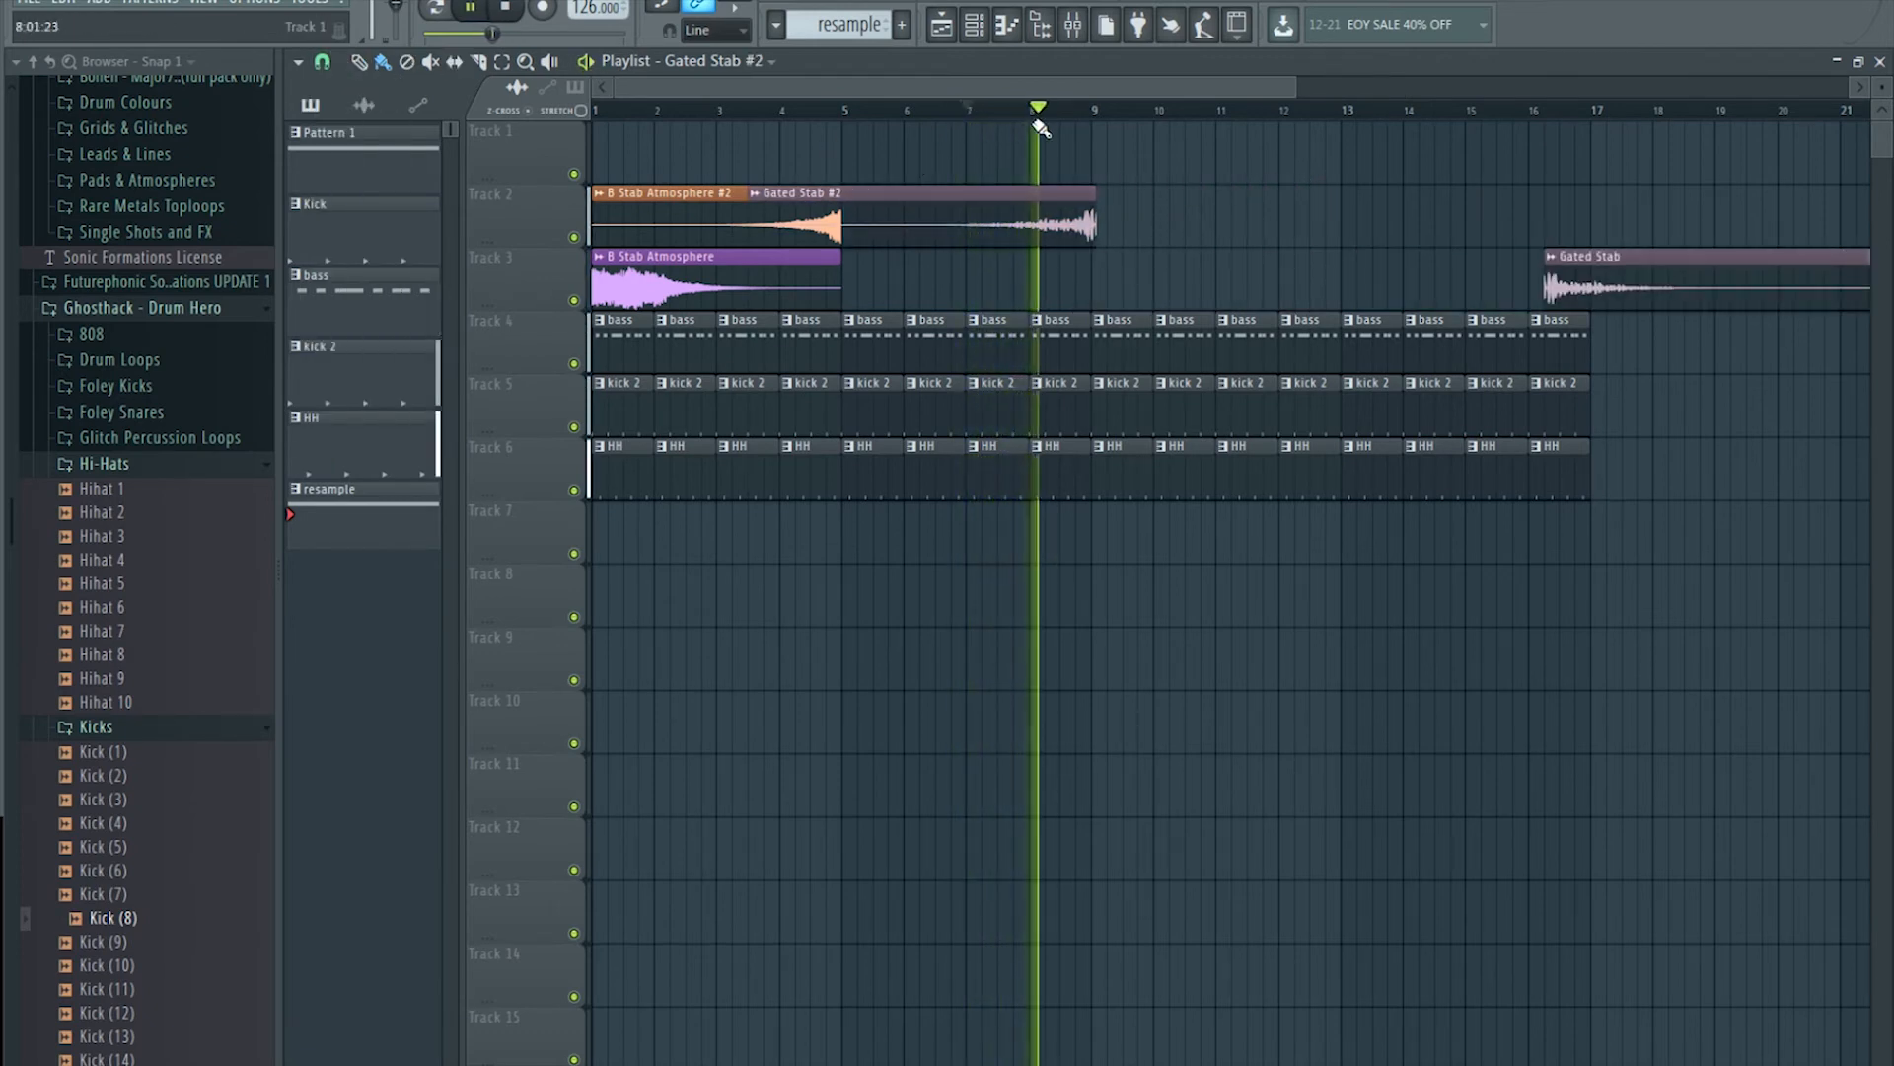
scroll(1041, 128, "up", 4)
key("space")
left_click_drag(1106, 223, 1103, 228)
key("space")
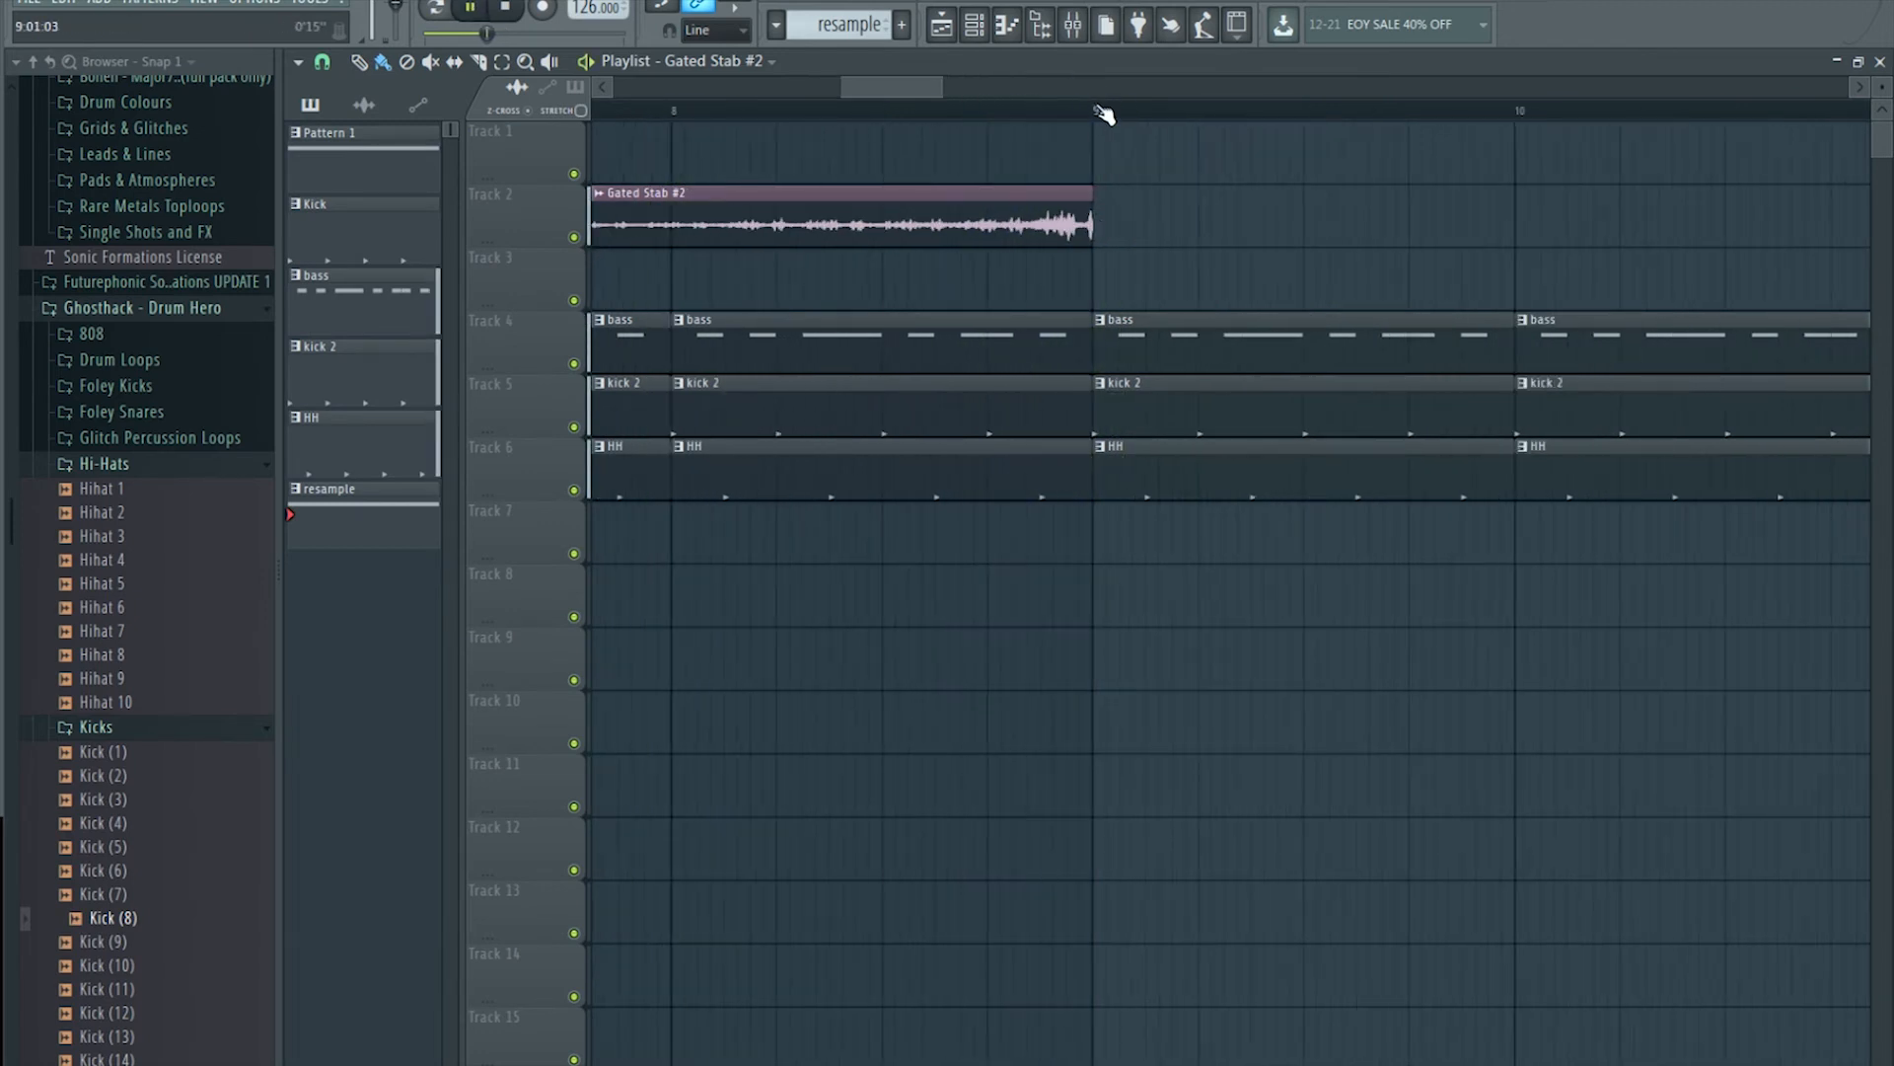
scroll(1099, 114, "up", 3)
left_click_drag(1093, 196, 1077, 197)
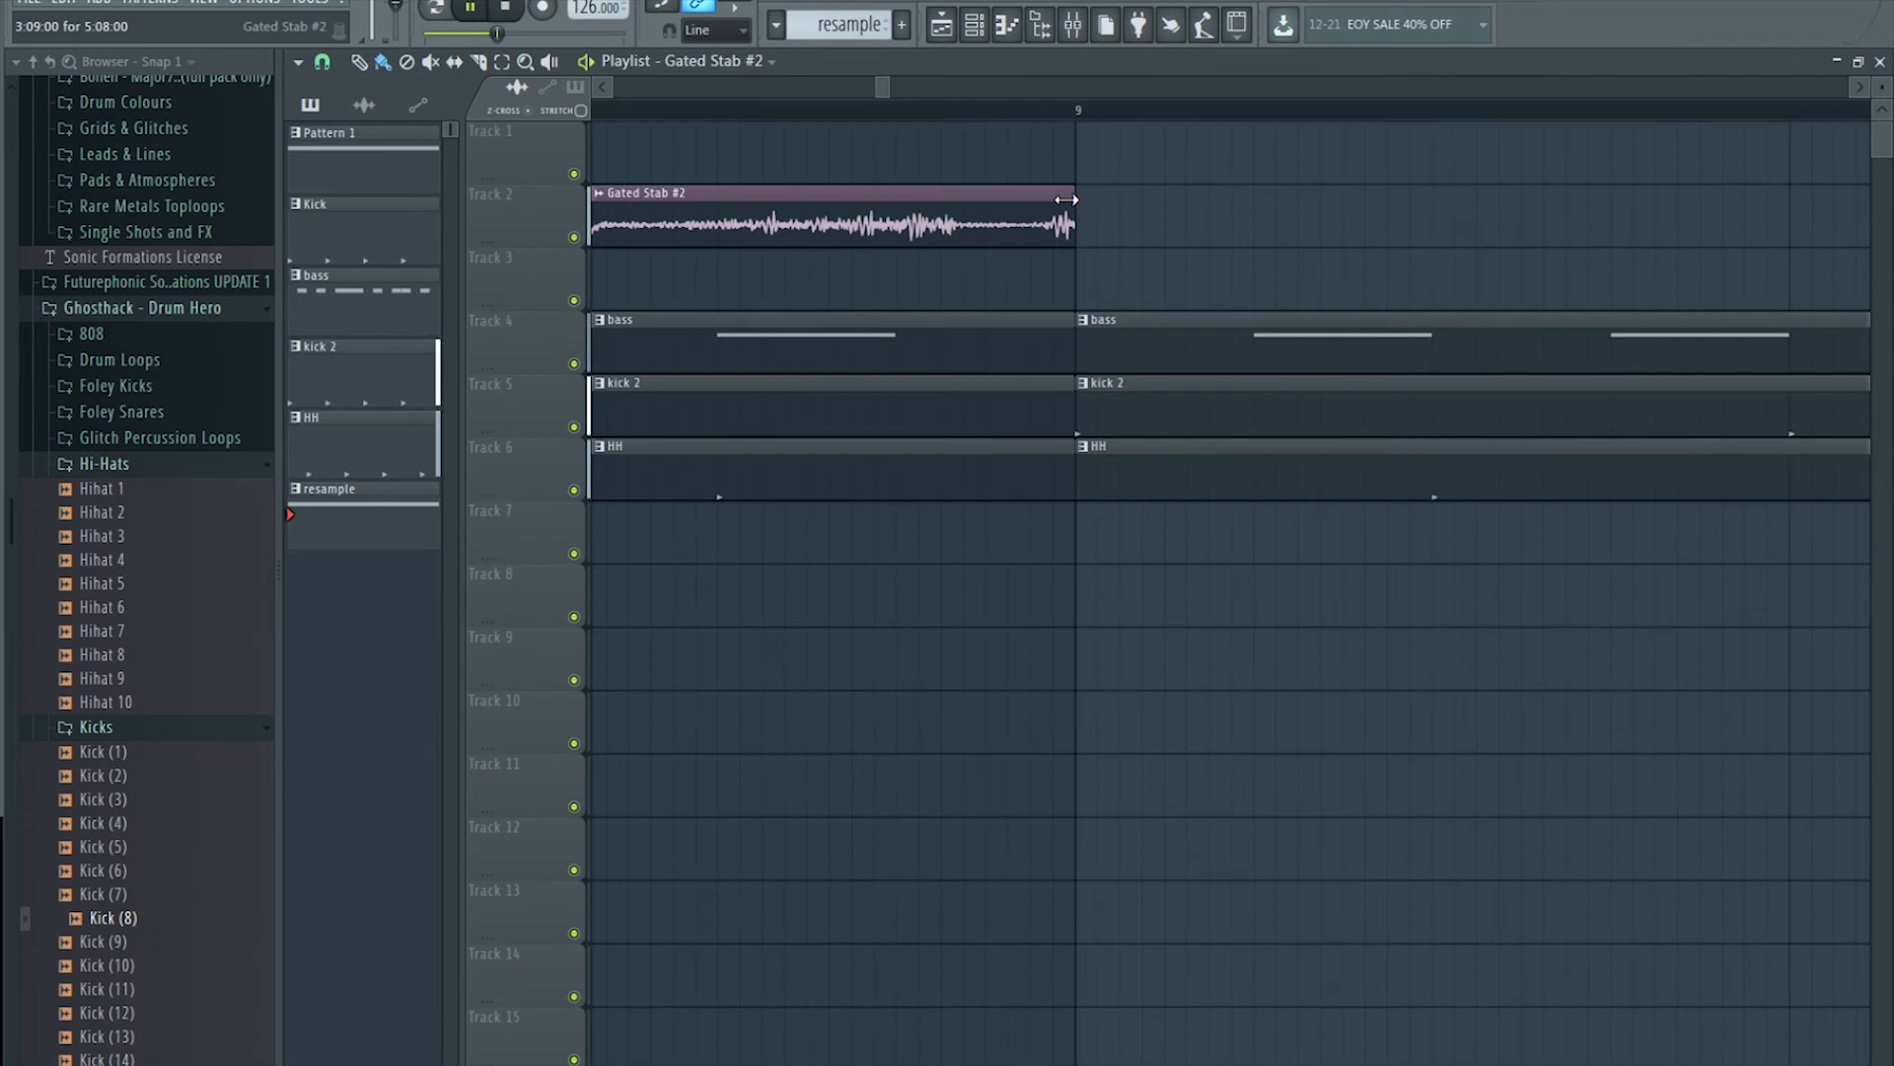
scroll(1048, 120, "down", 2)
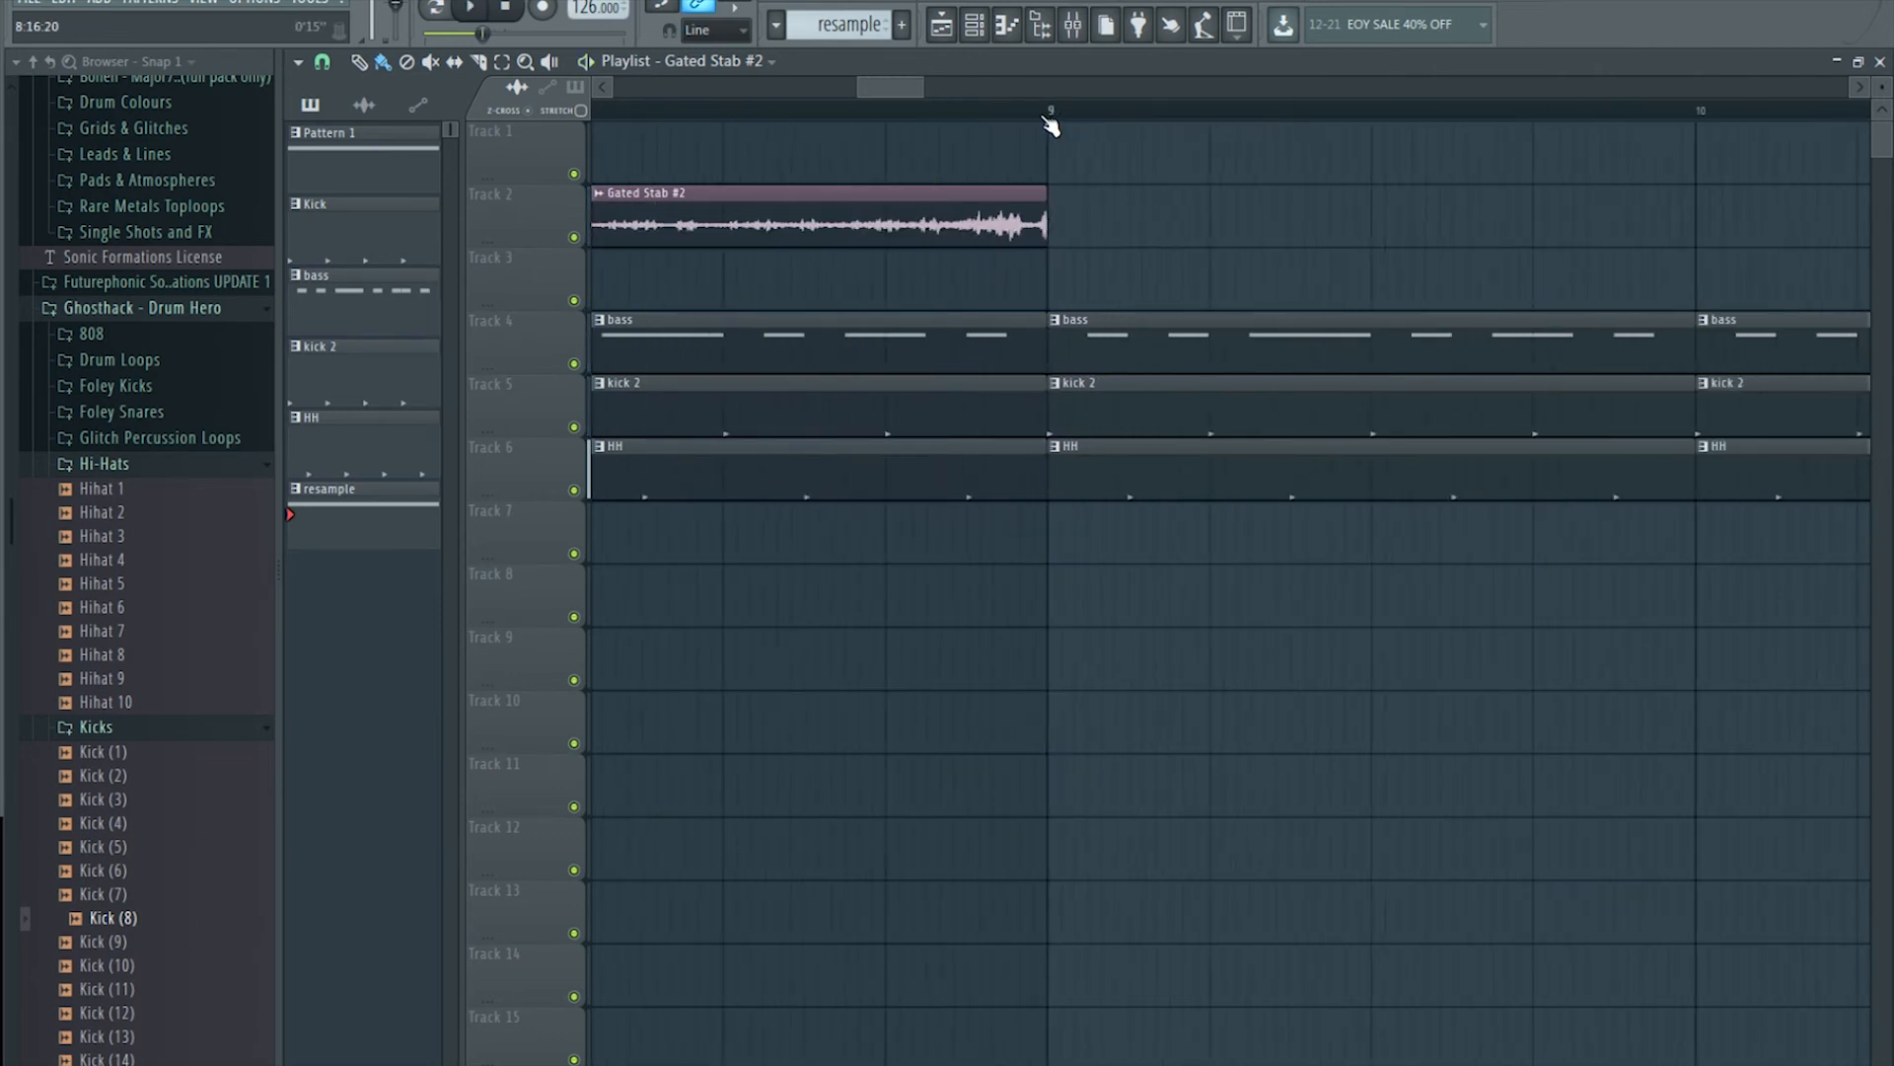
key("space")
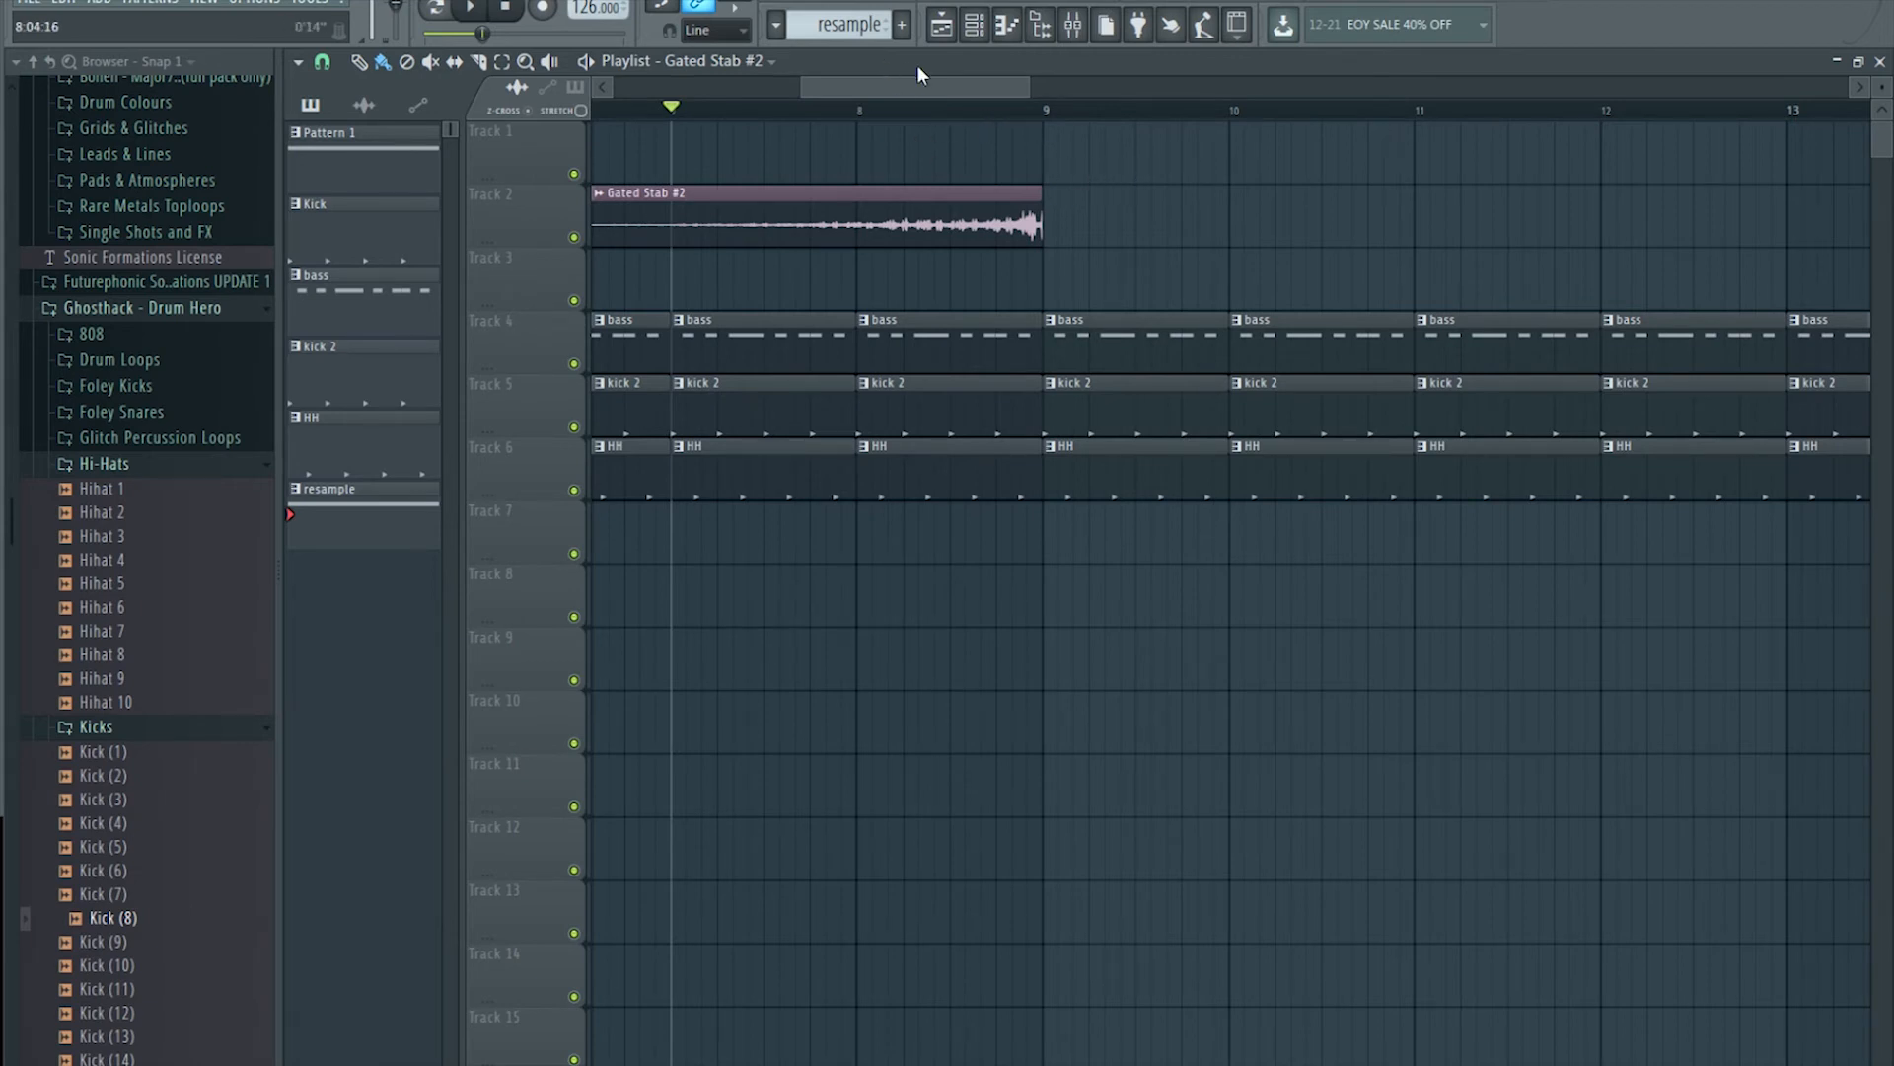
Step: Play the arrangement from about bar 6 to check the reversed stab
scroll(955, 112, "down", 4)
left_click_drag(900, 89, 855, 91)
left_click(860, 110)
key("space")
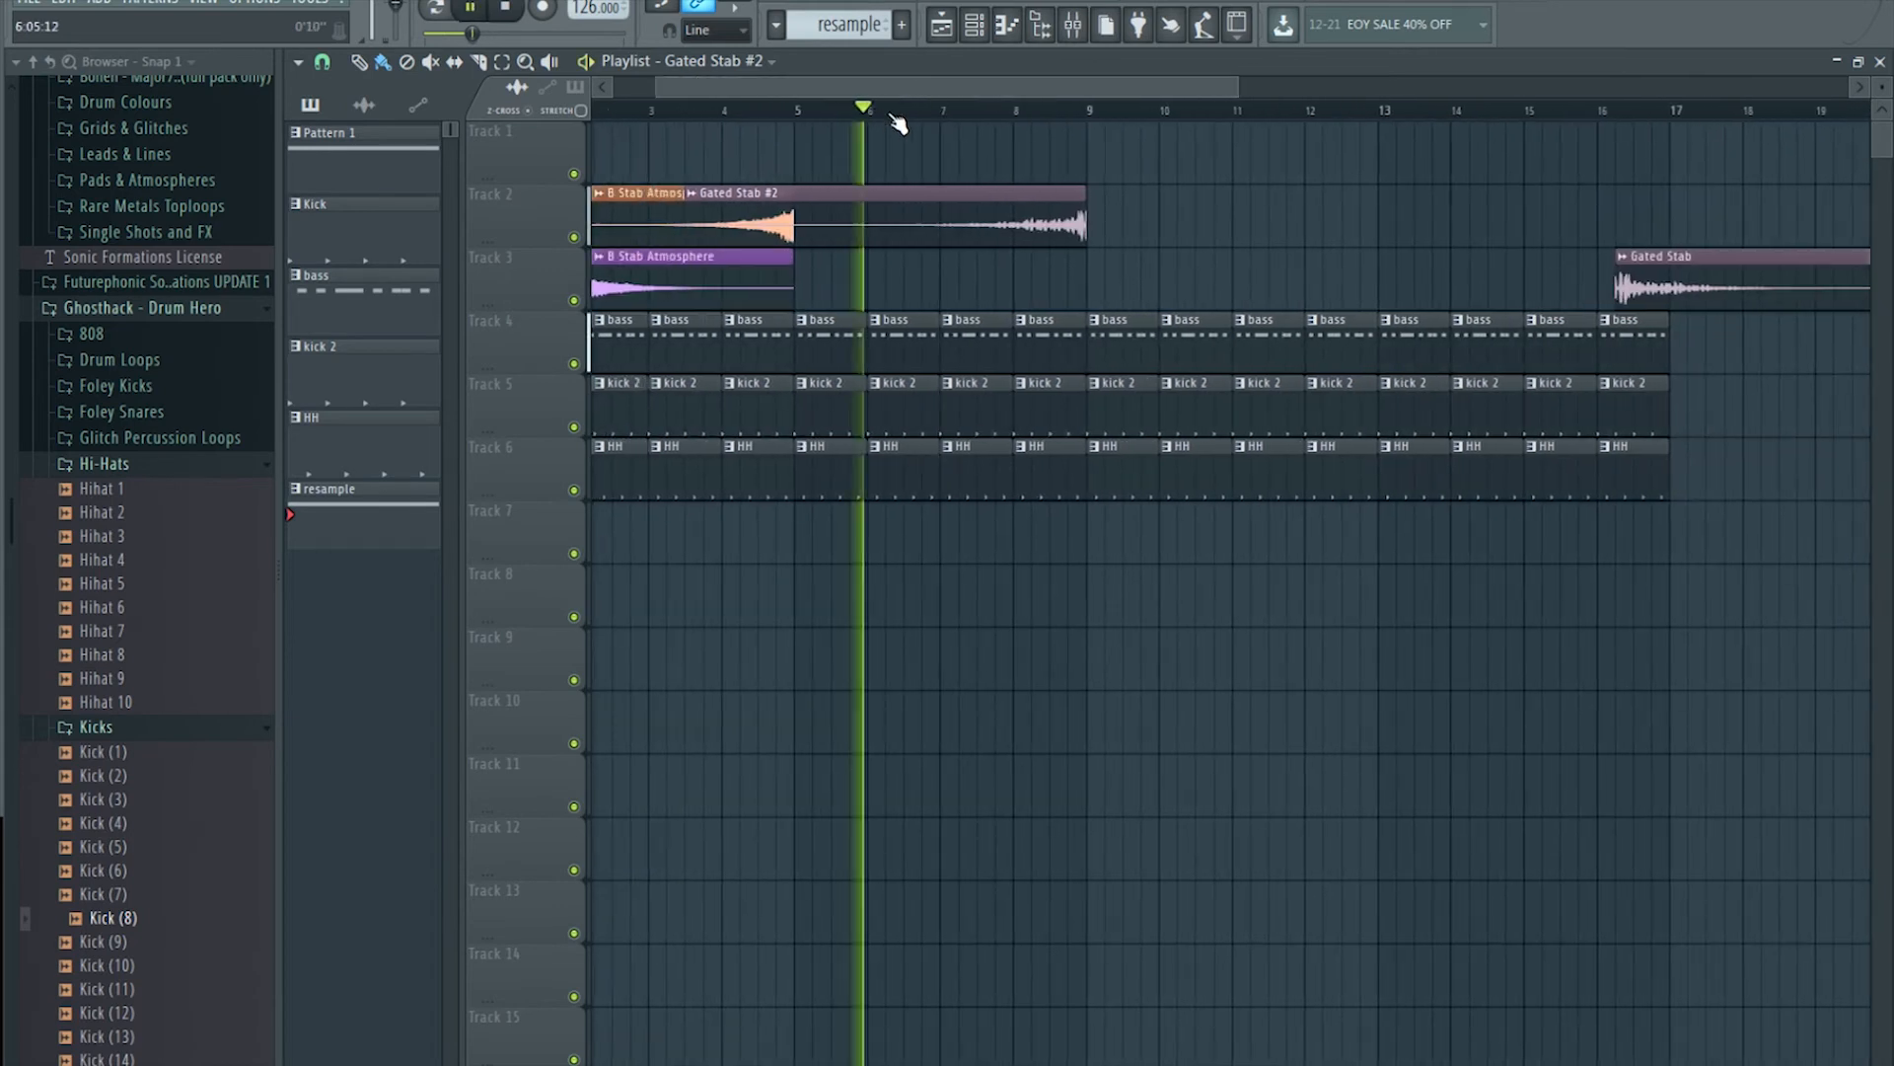
left_click(1073, 39)
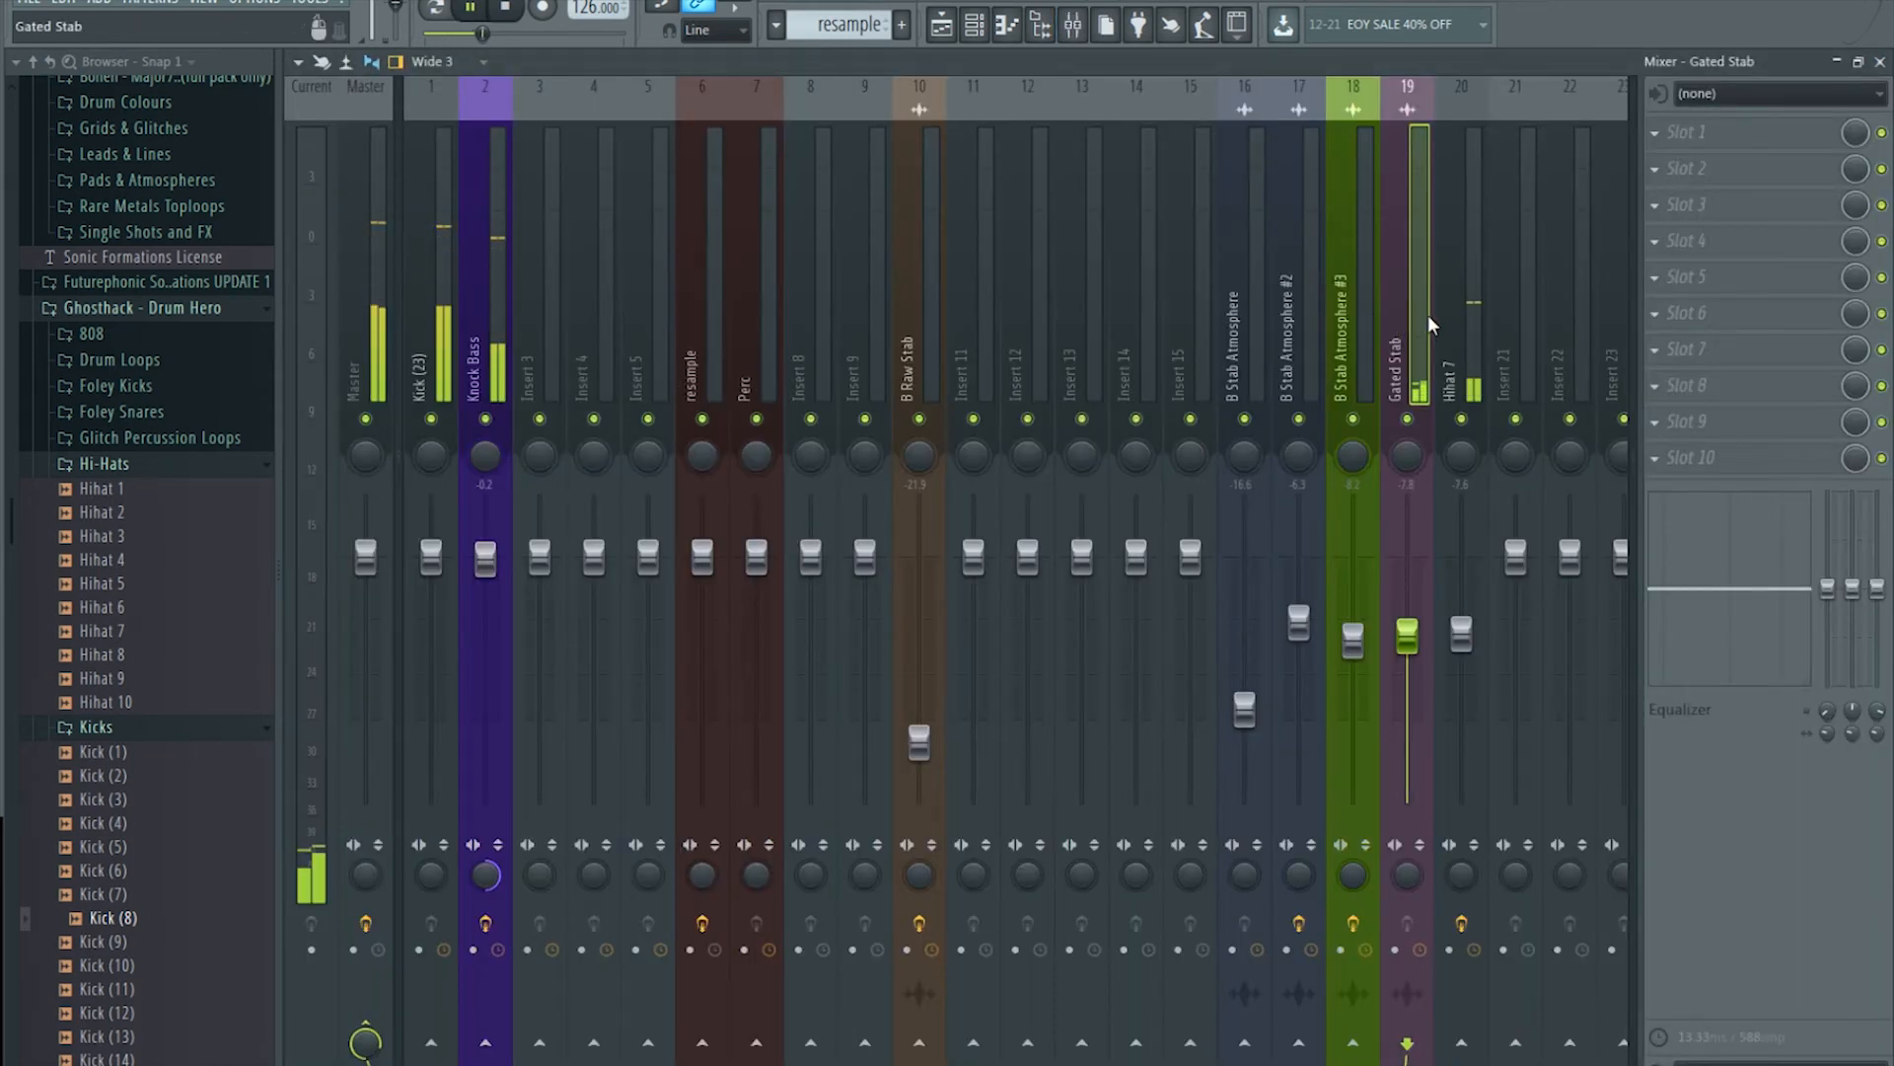
Step: Raise the Gated Stab insert volume to -7.4 dB
left_click_drag(1417, 637, 1417, 635)
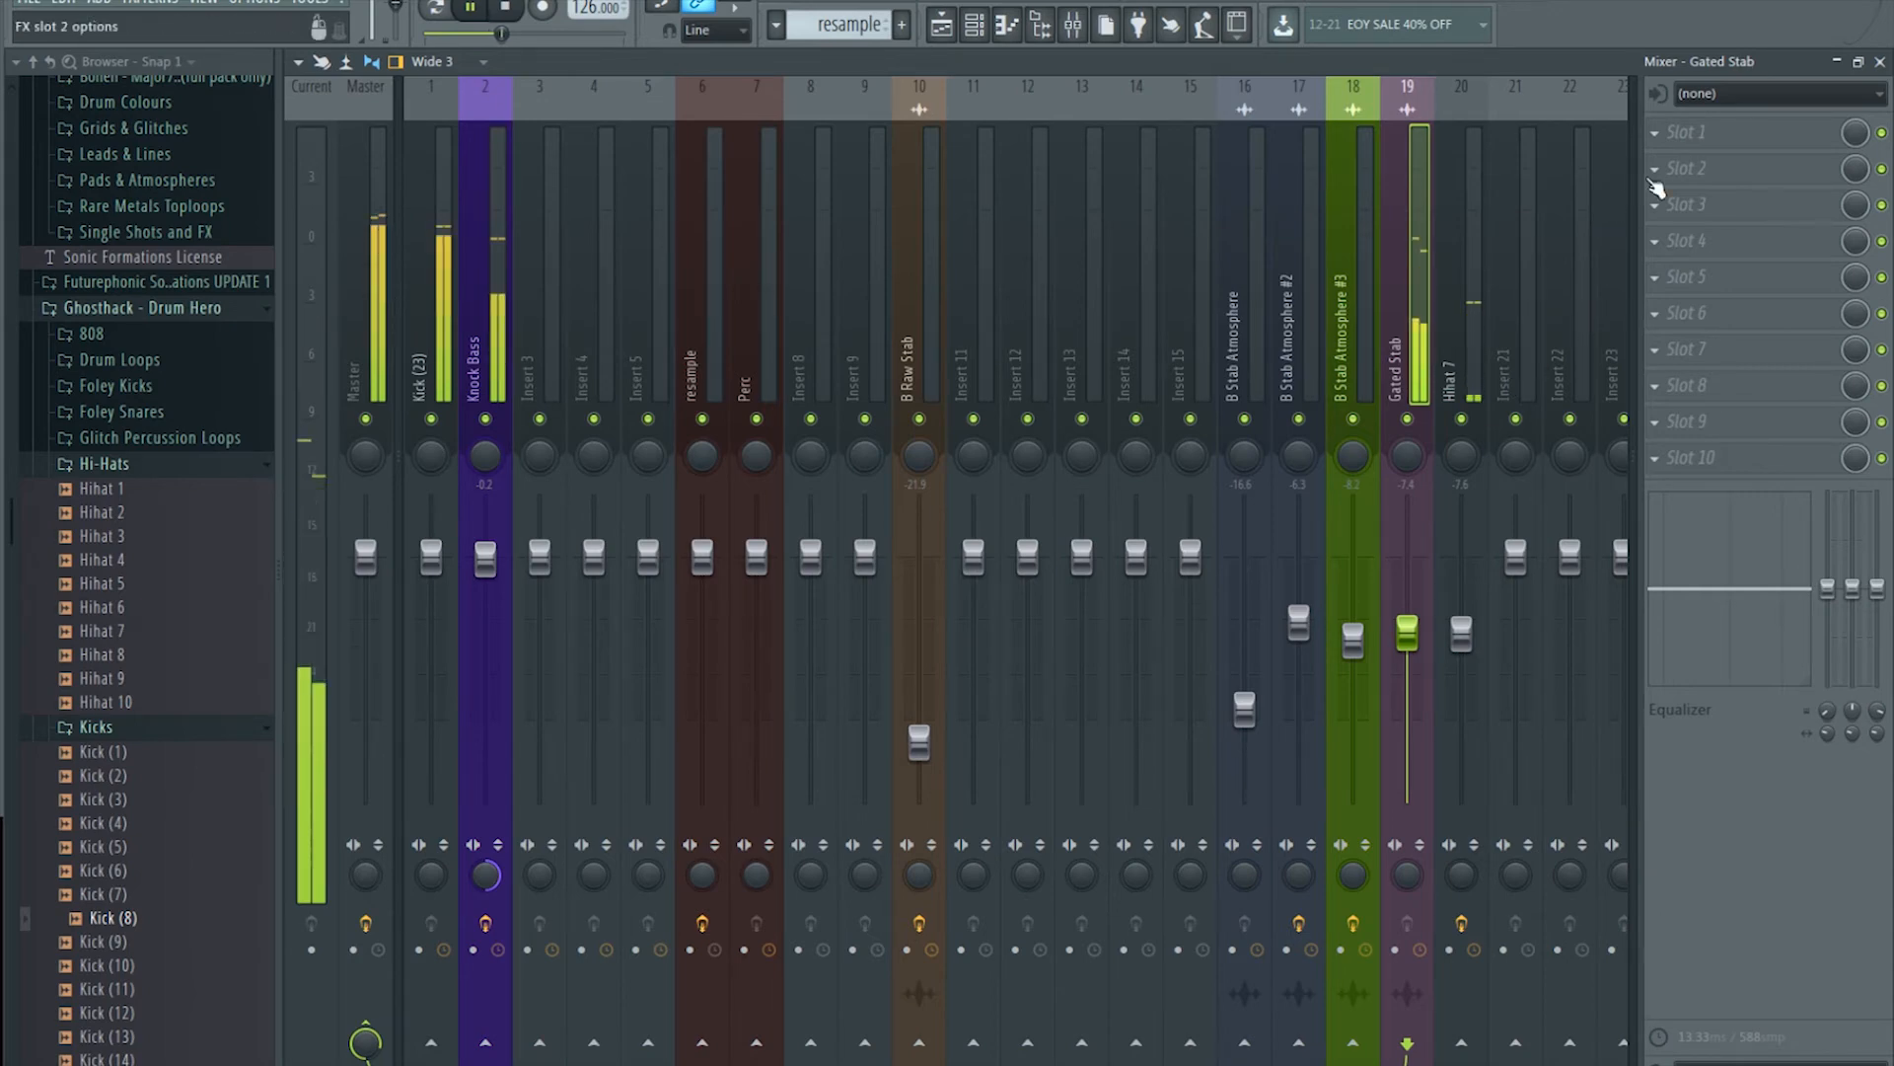
key("space")
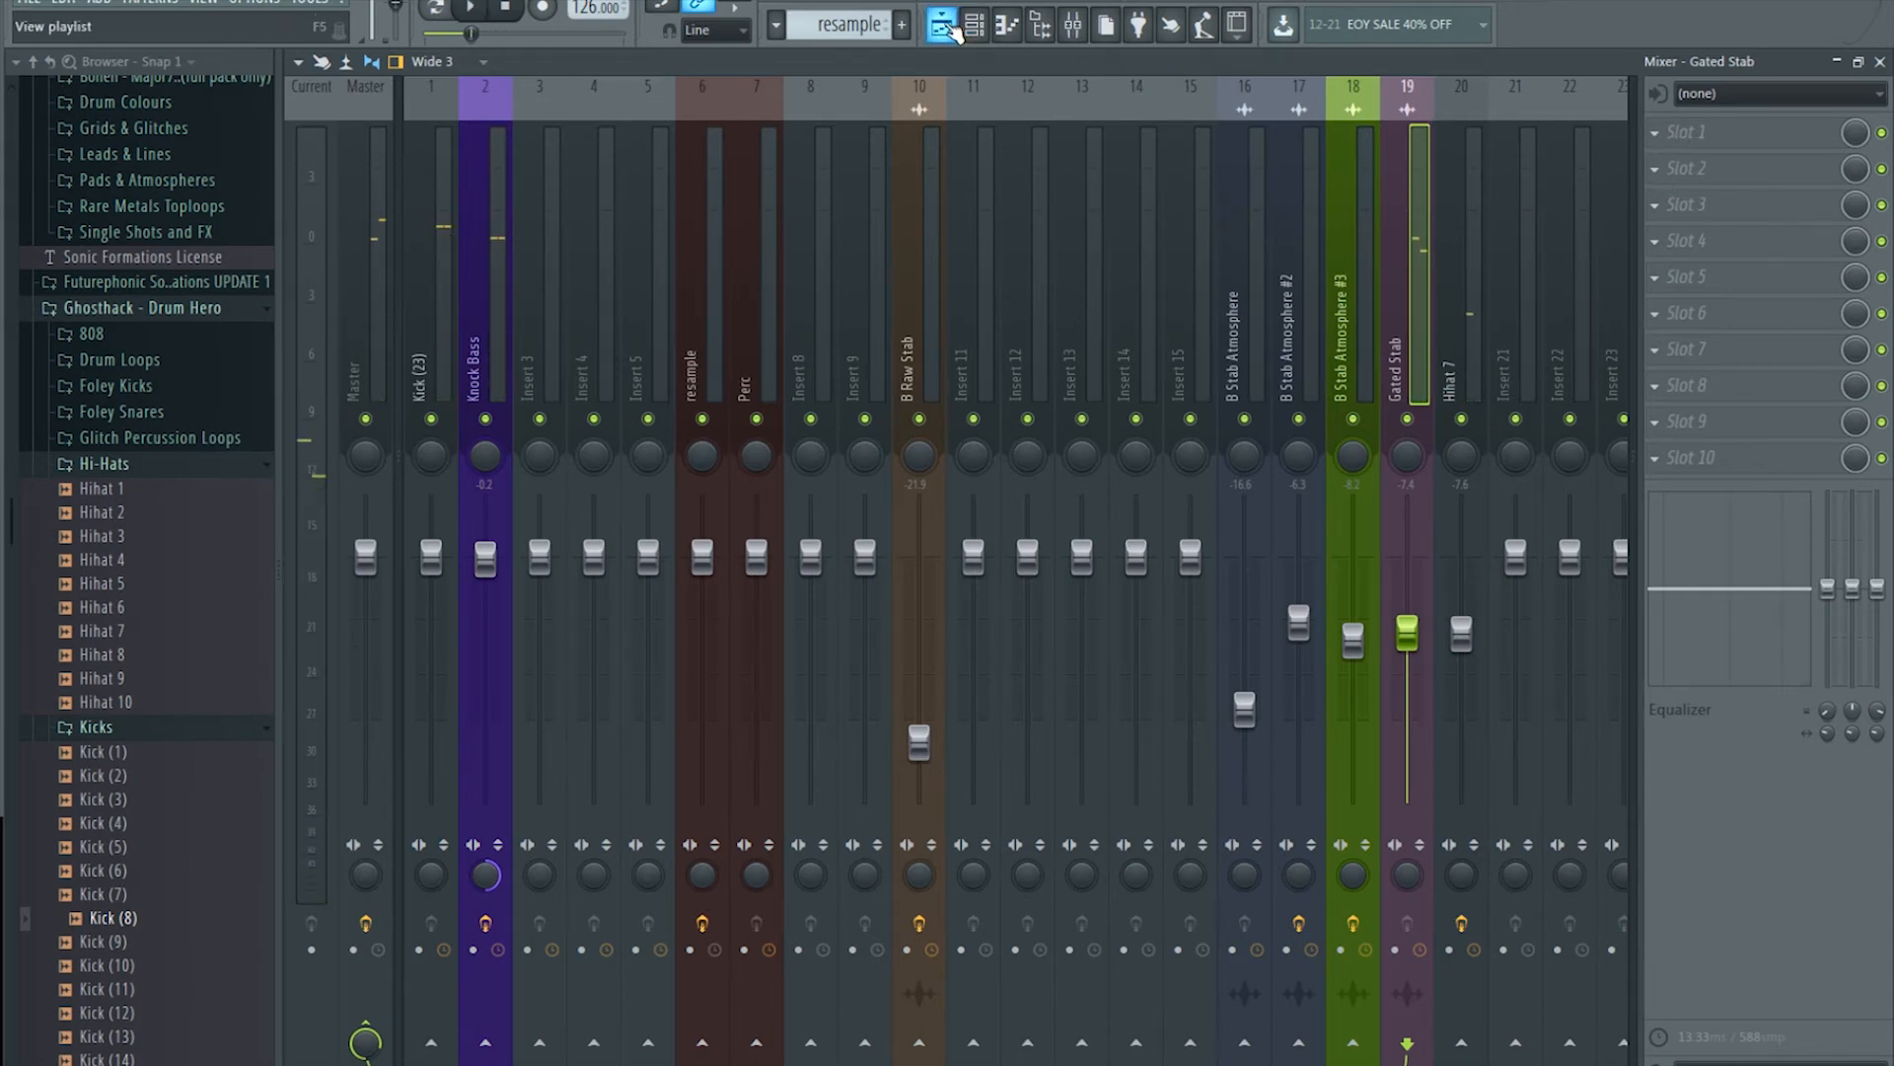
left_click(946, 26)
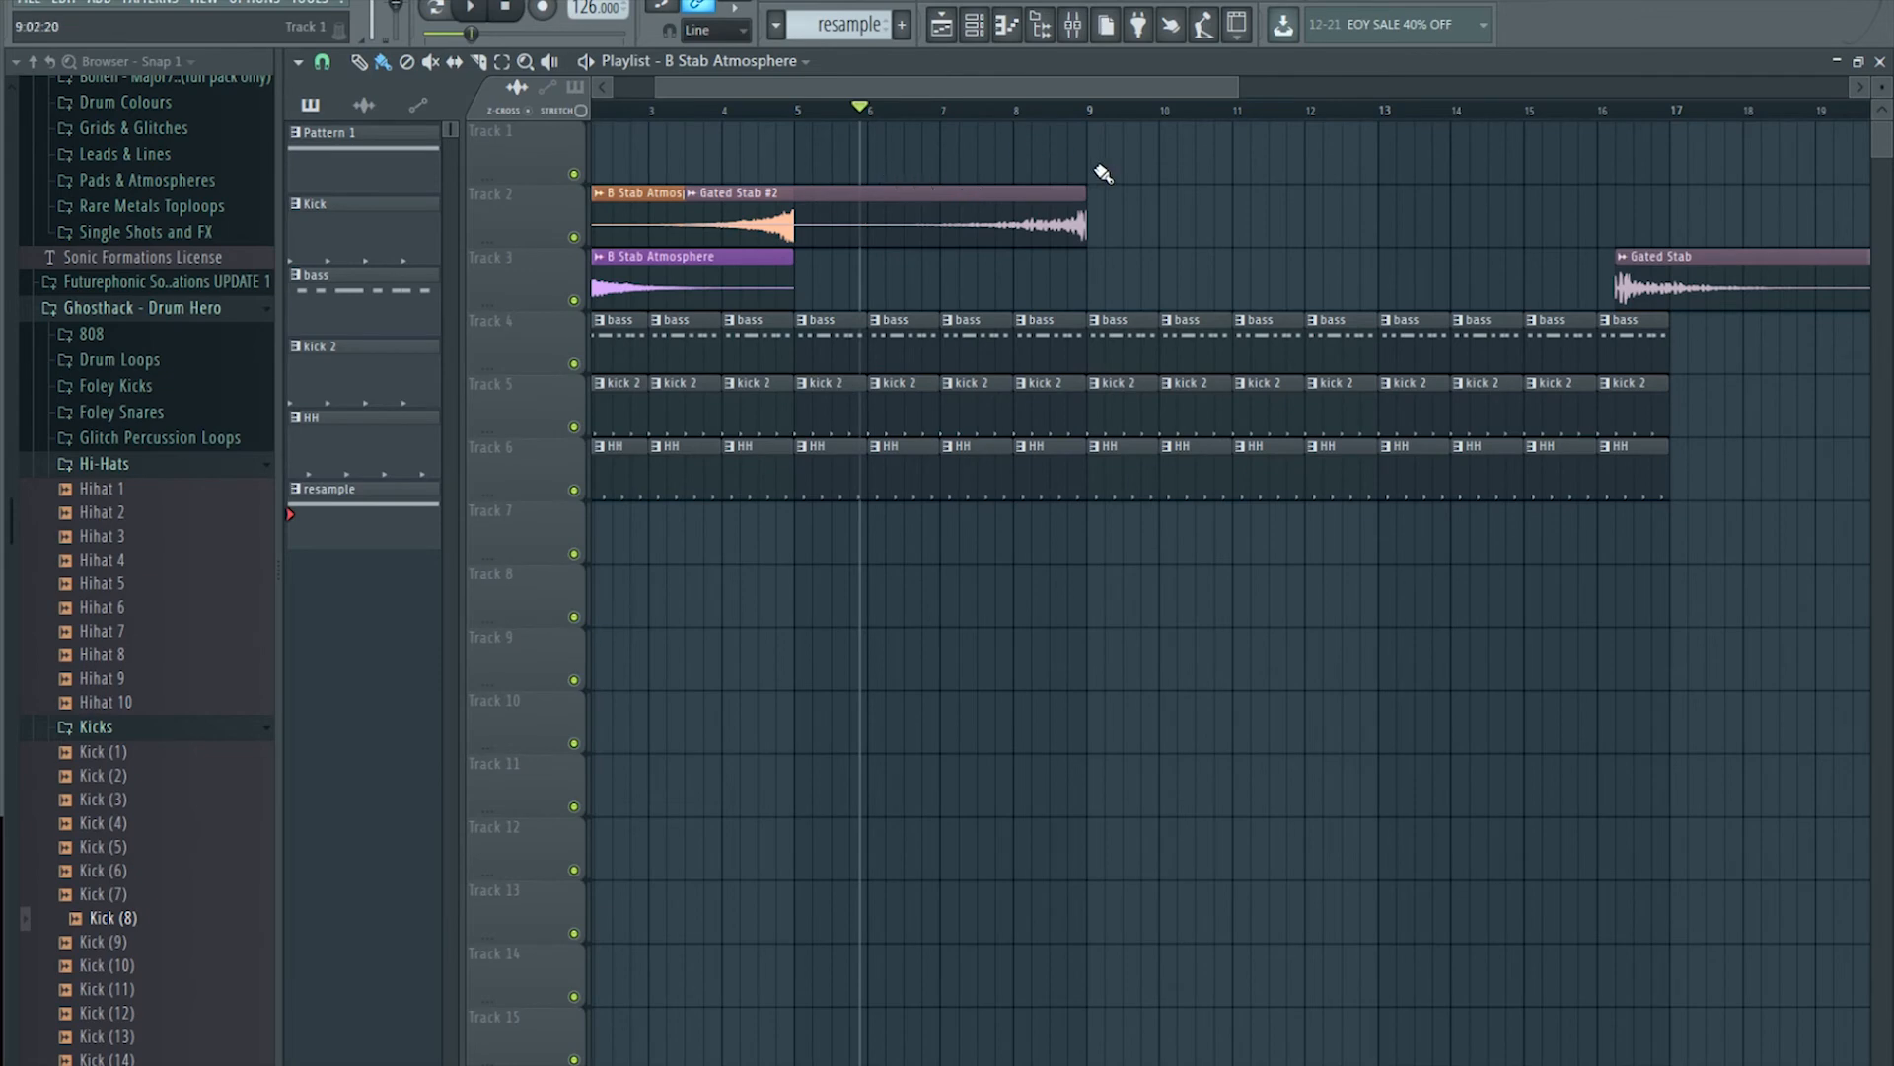
Step: Paint a B Stab Atmosphere clip on Track 1 at bar 9 and audition it
left_click(1095, 173)
scroll(1111, 153, "up", 5)
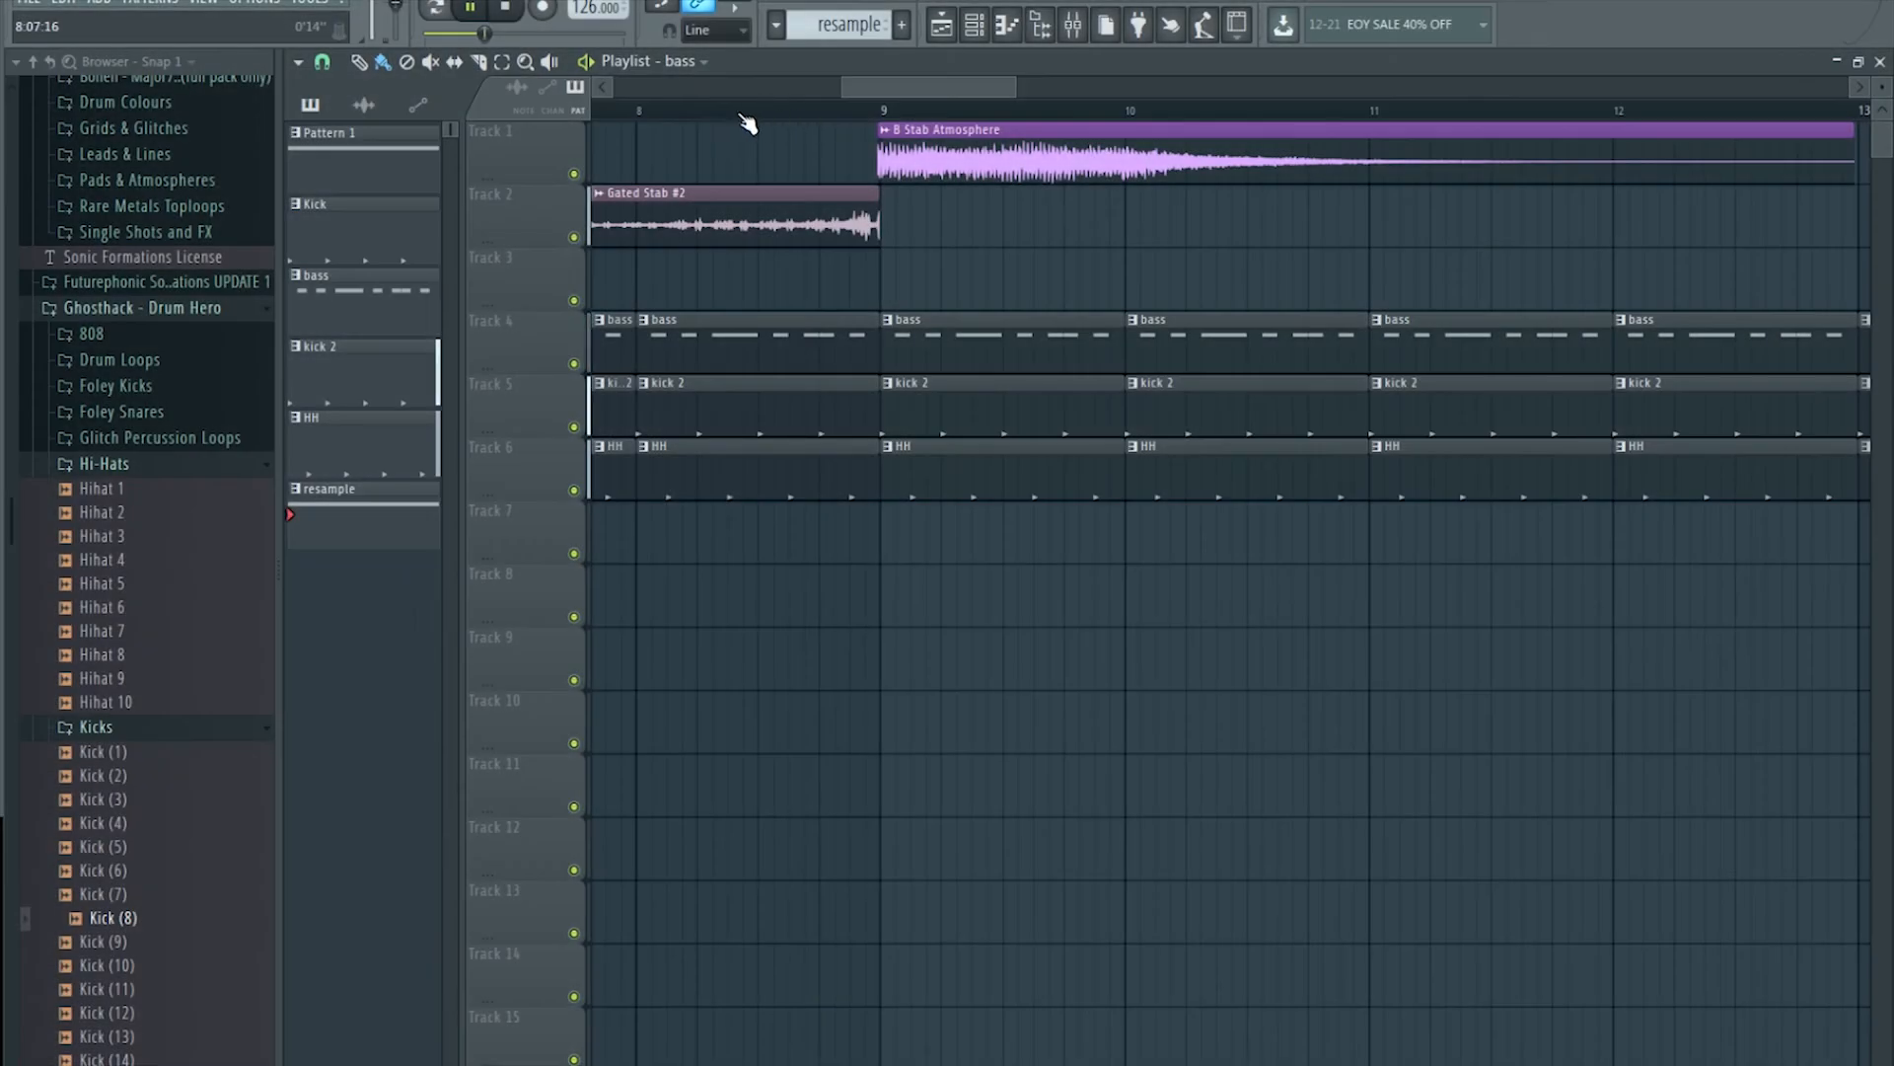
key("space")
scroll(695, 117, "down", 3)
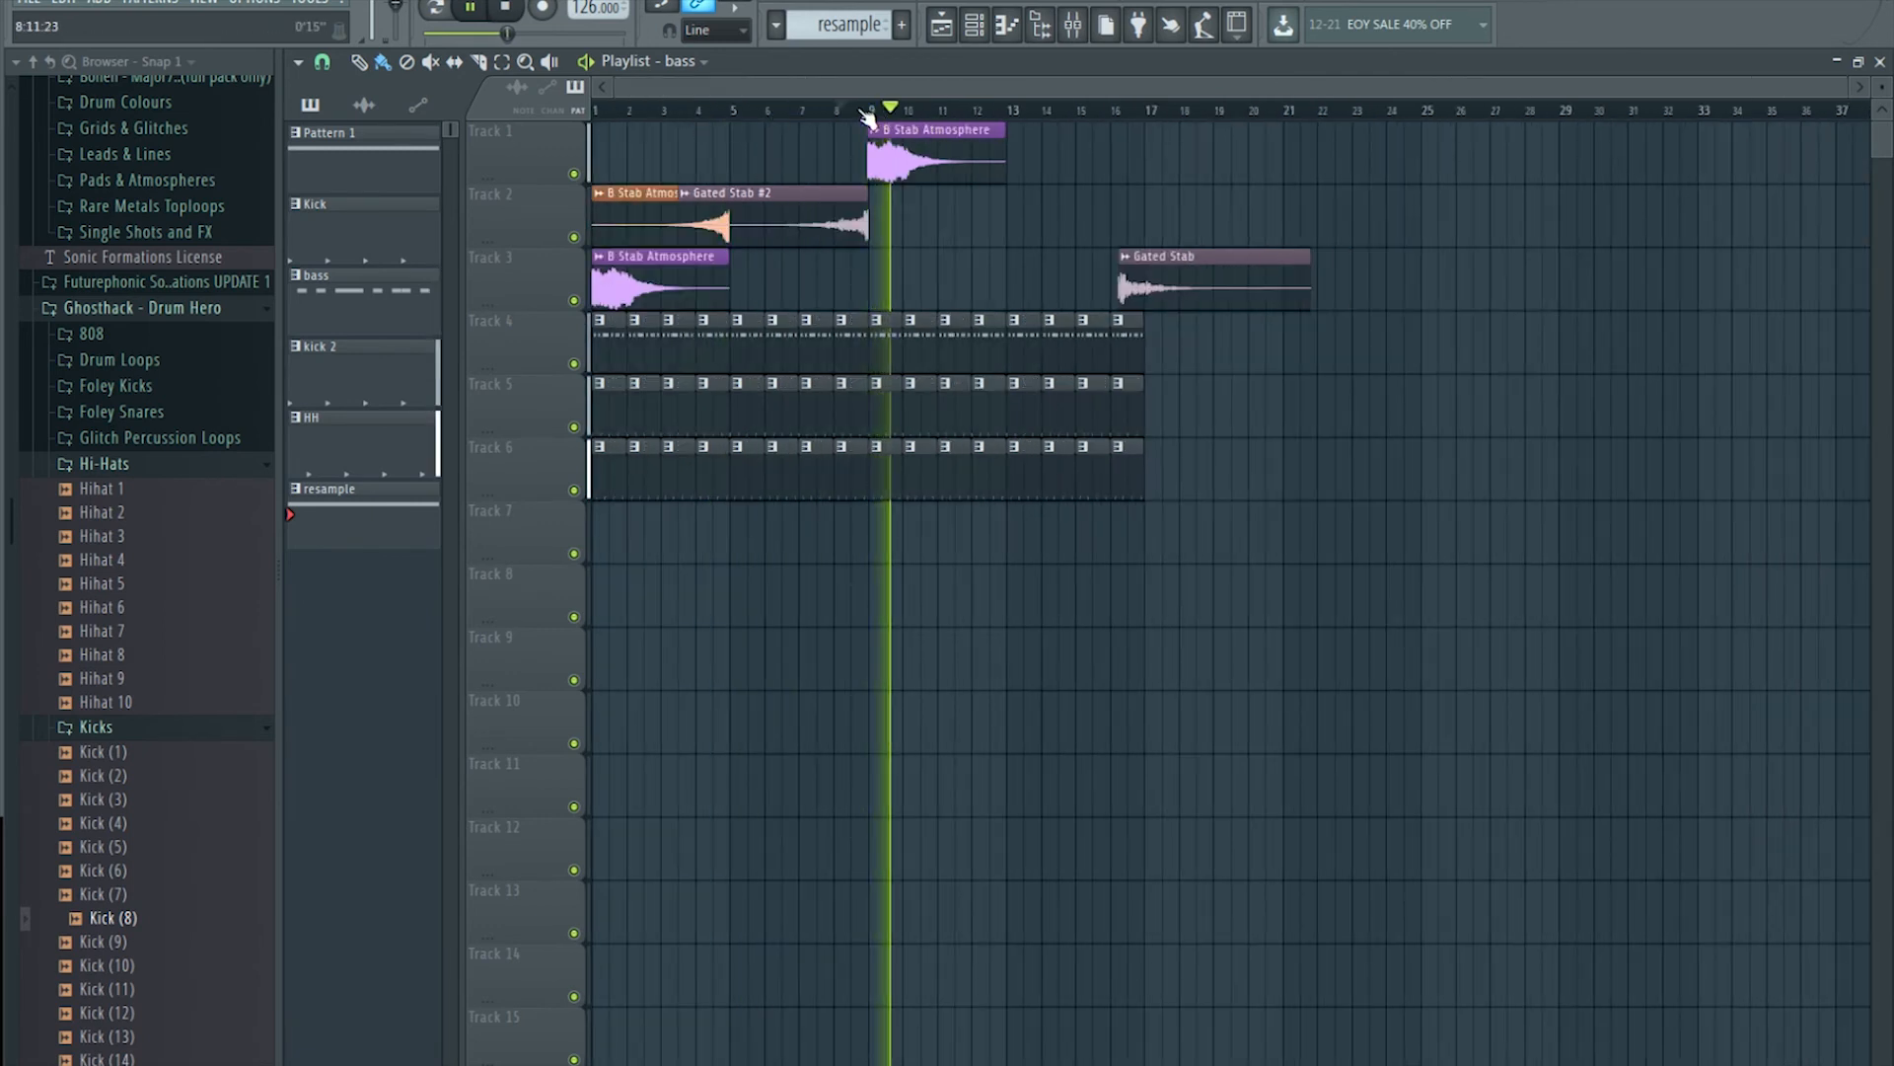
double_click(832, 193)
key("space")
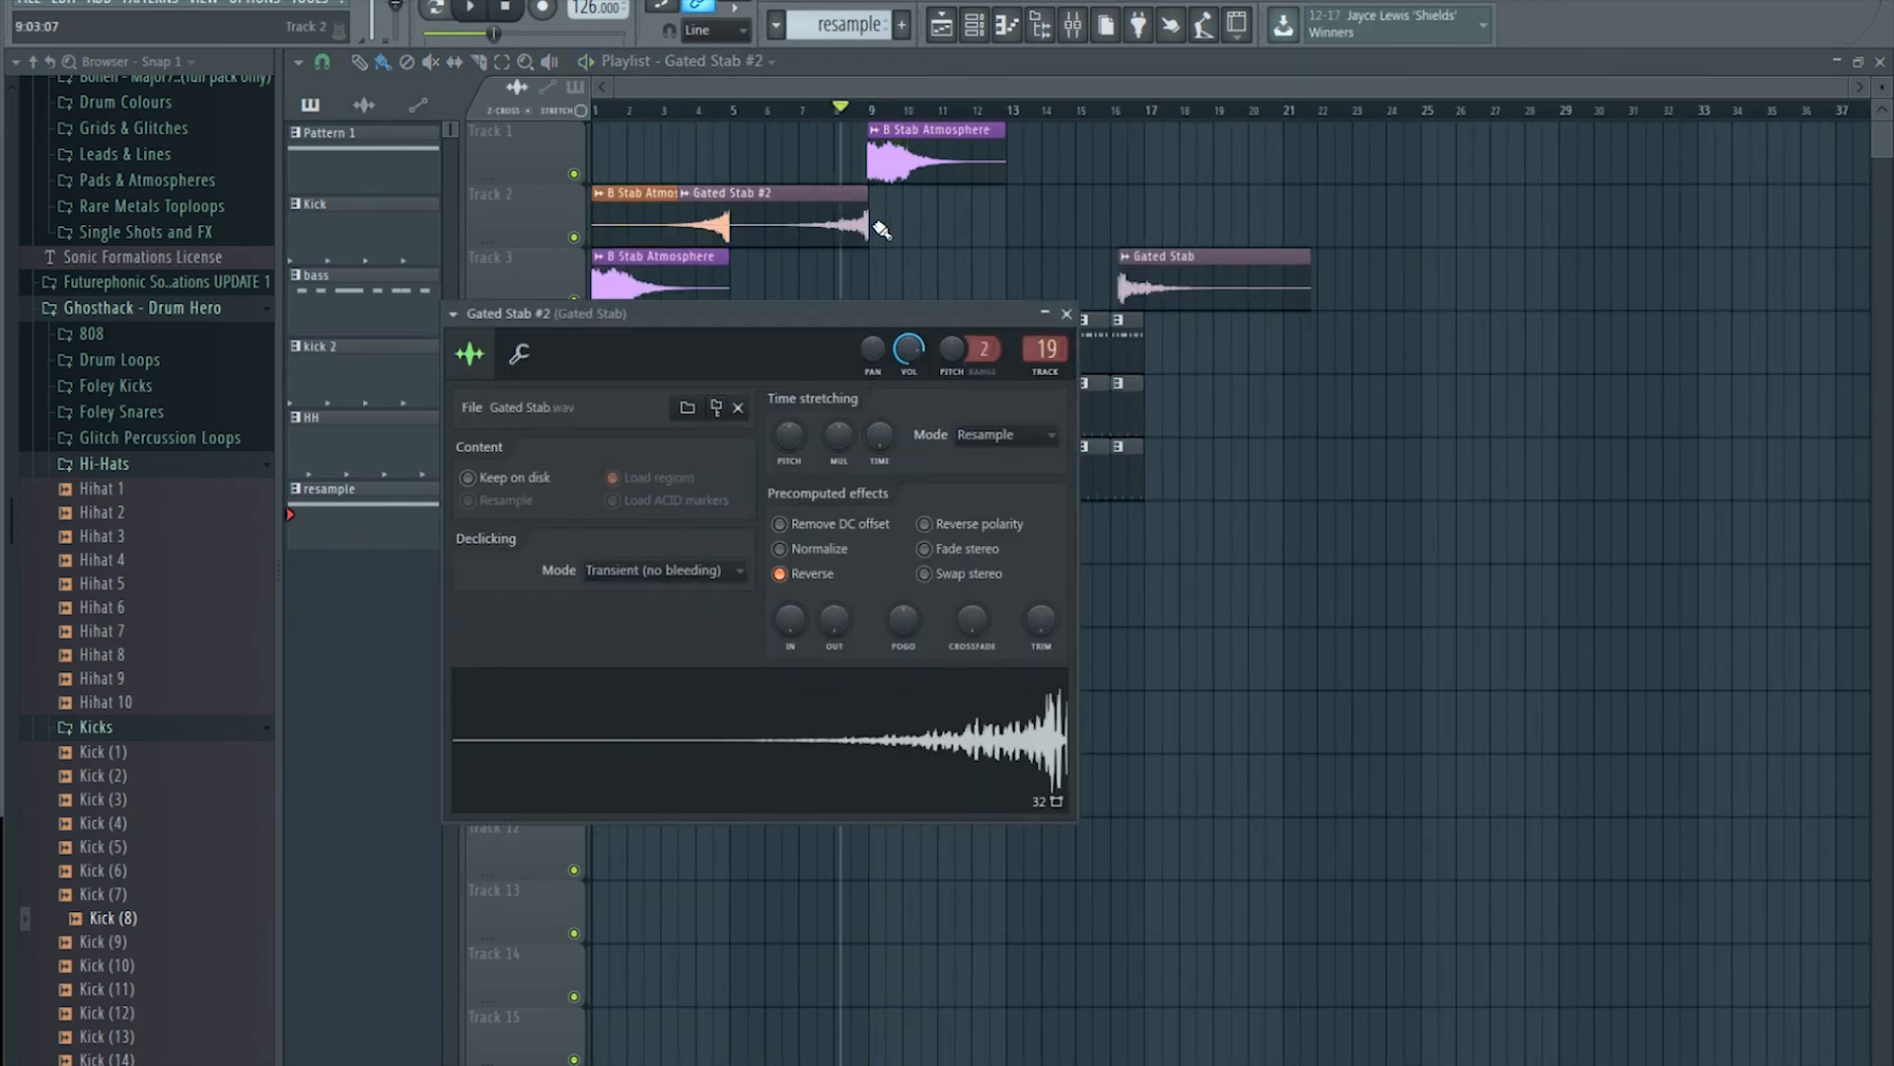
left_click(1073, 29)
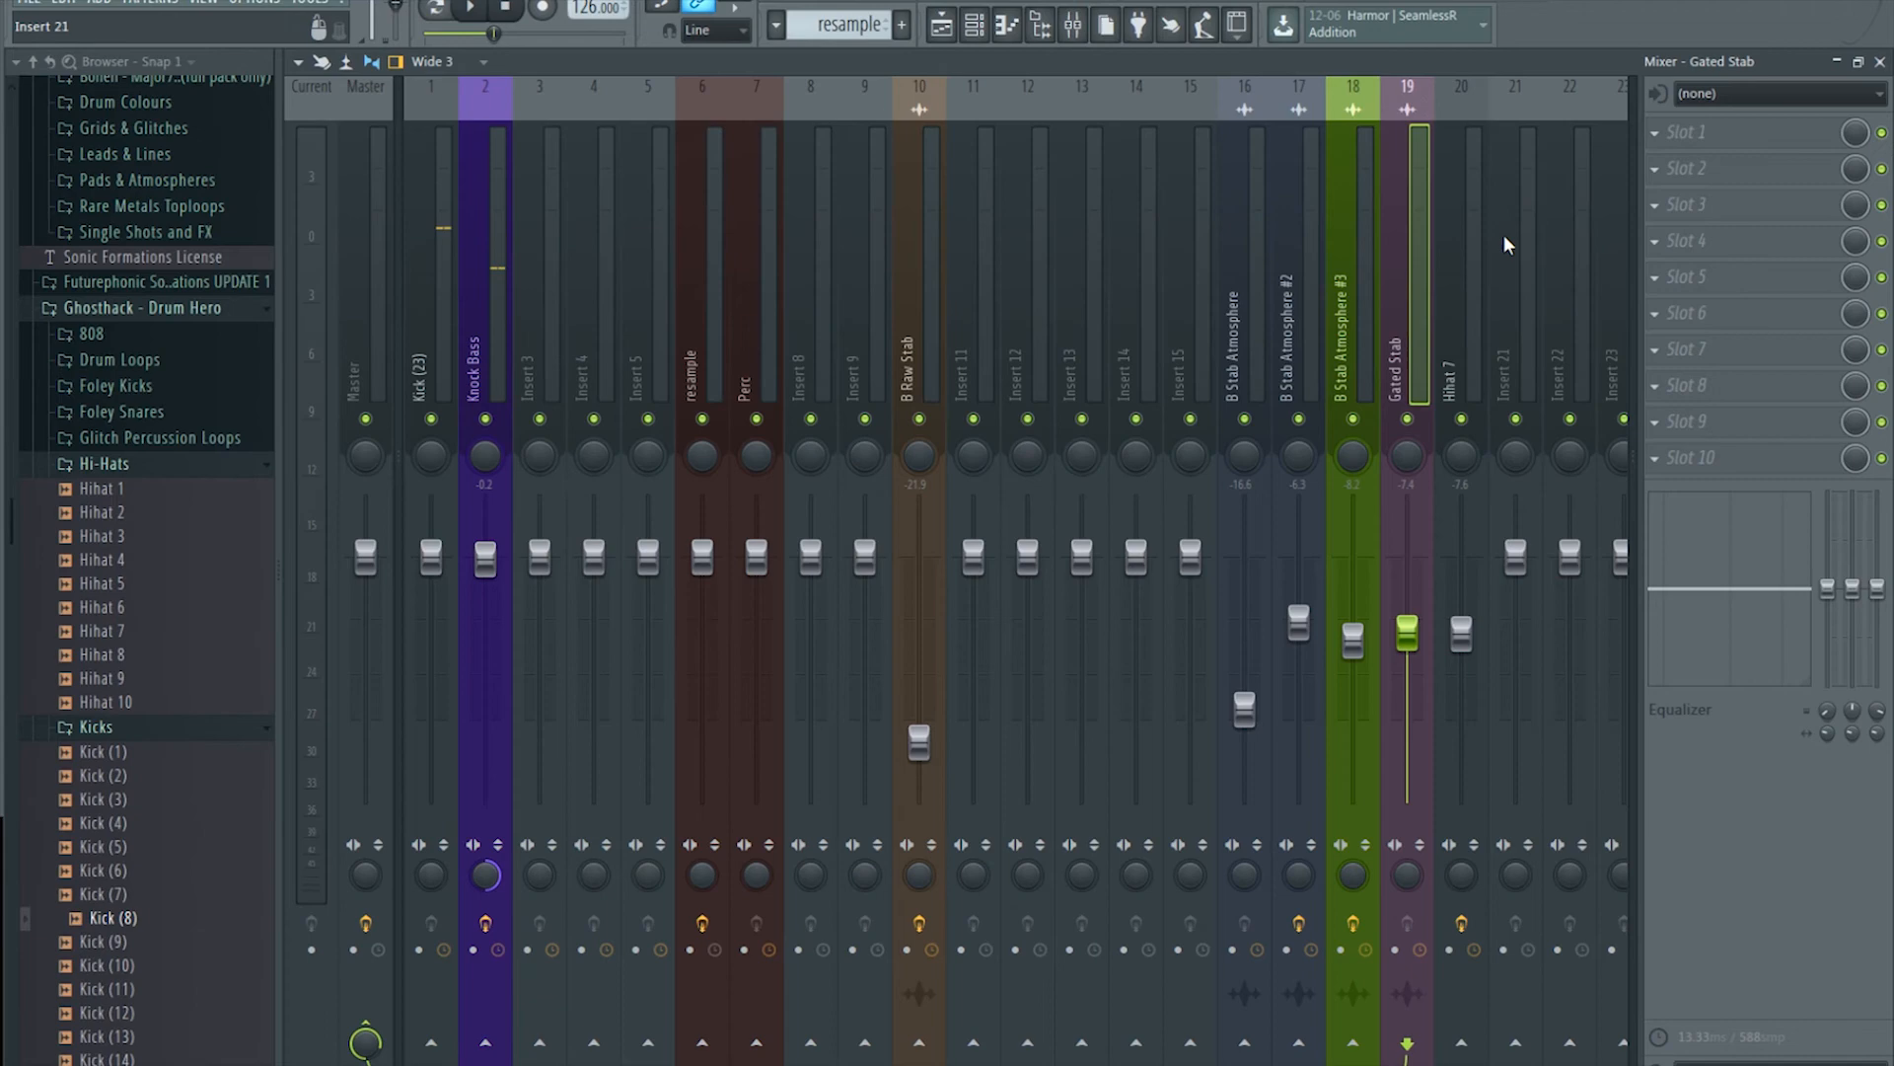
Step: Load OrilRiver into slot 1 of the Gated Stab insert (low gain -16.08, wet -5.70 dB)
left_click(1680, 144)
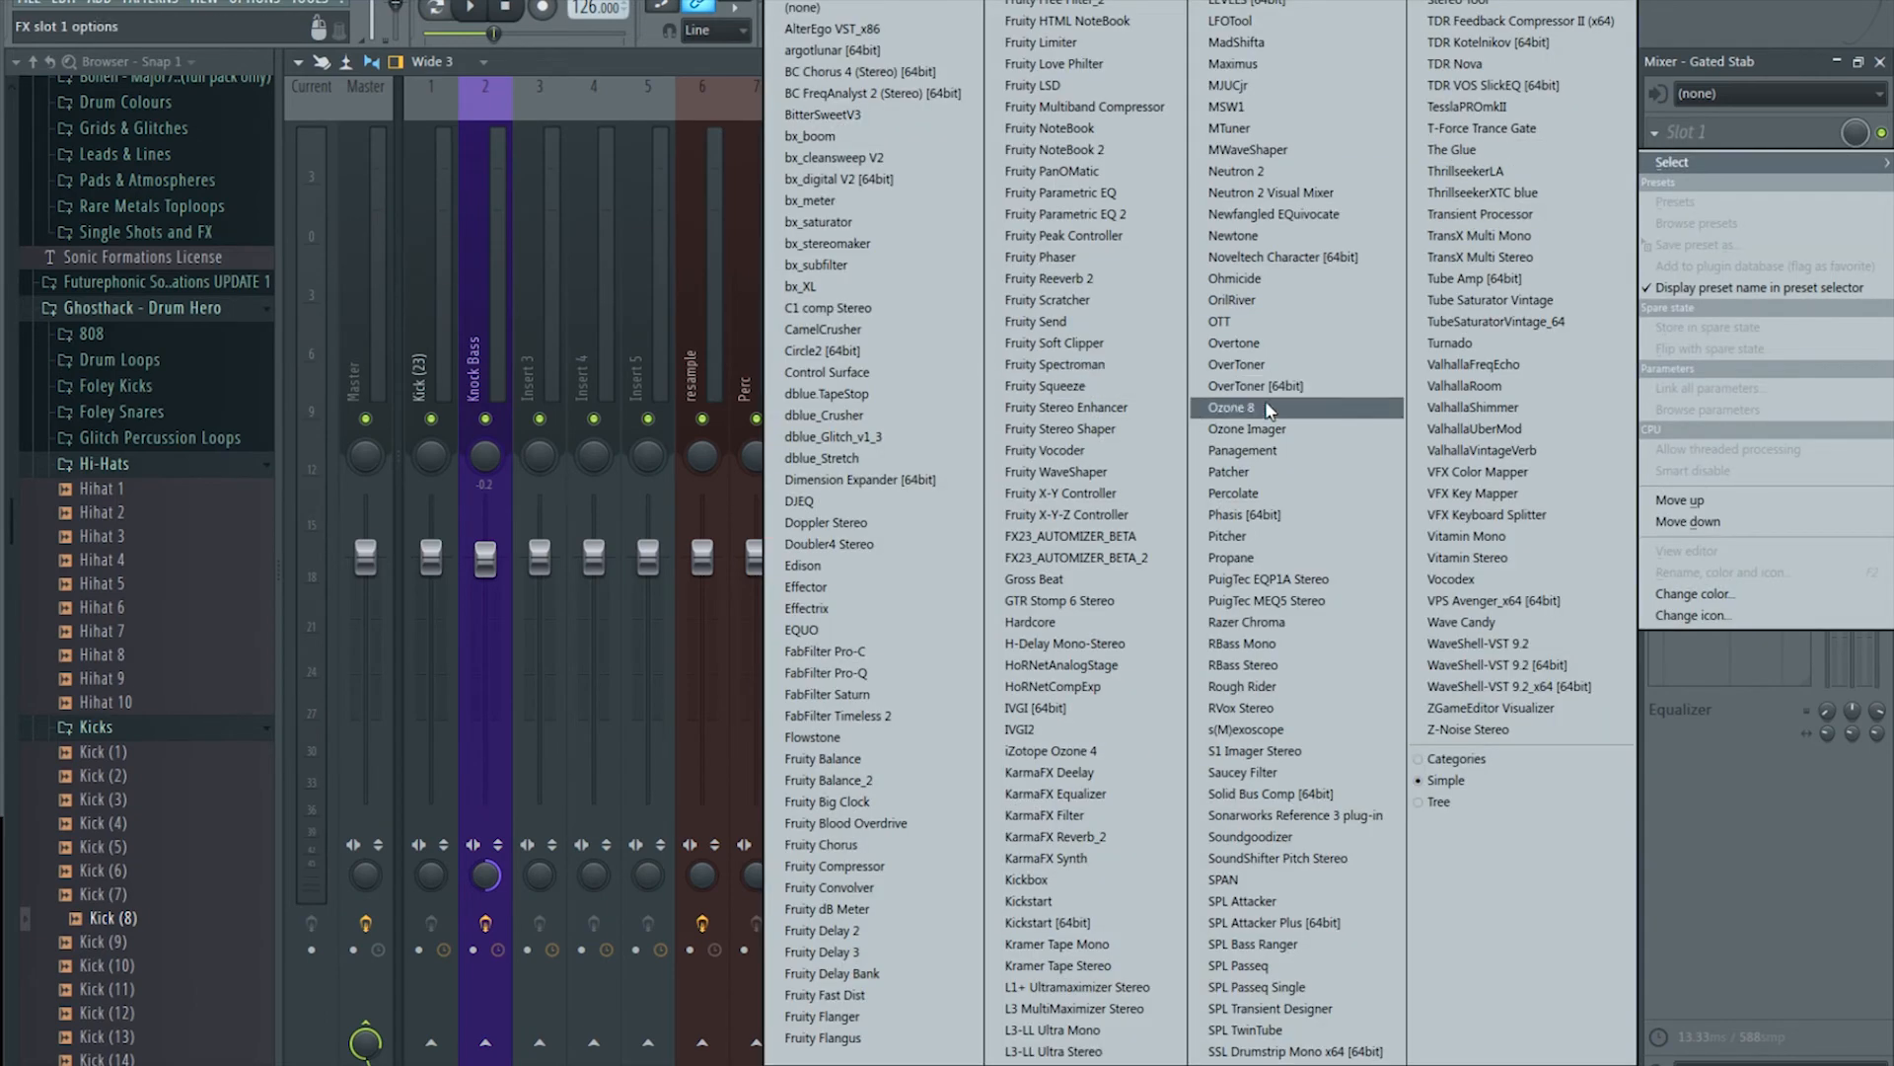
left_click(1283, 300)
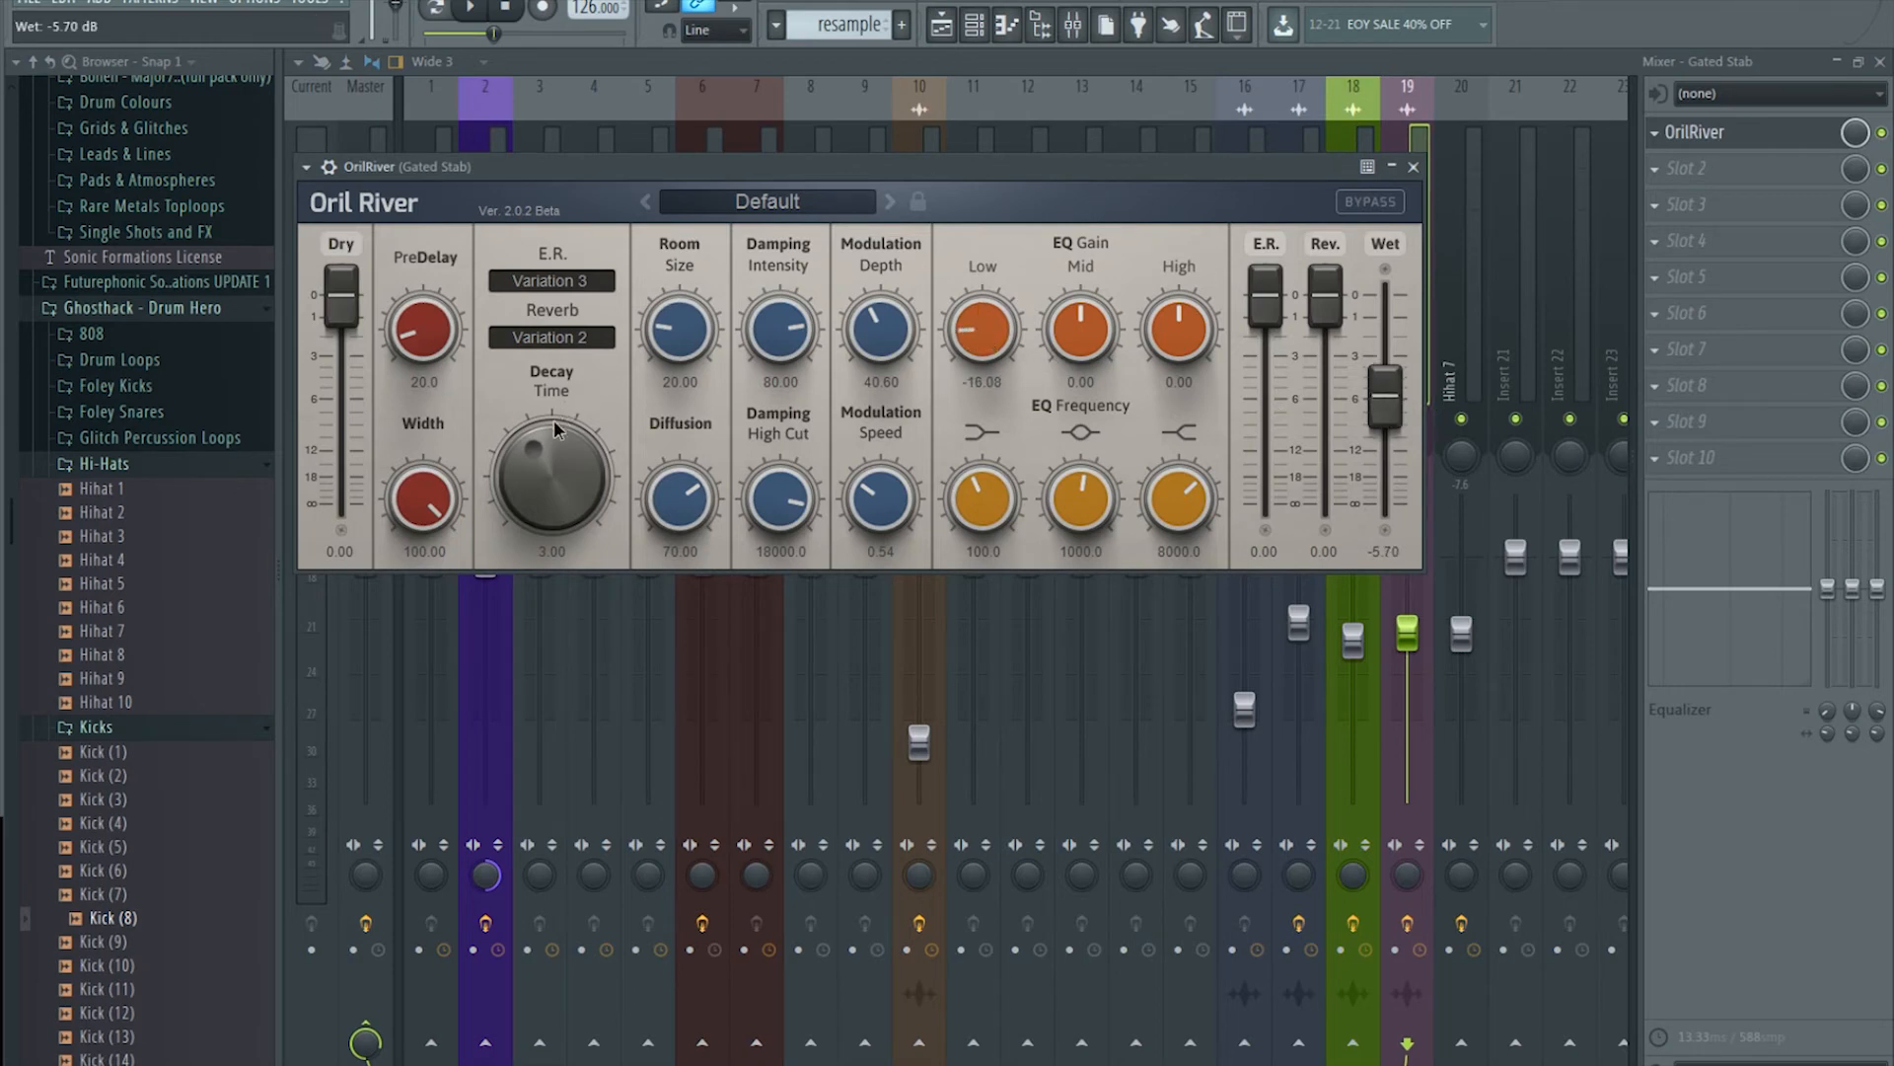
left_click(942, 26)
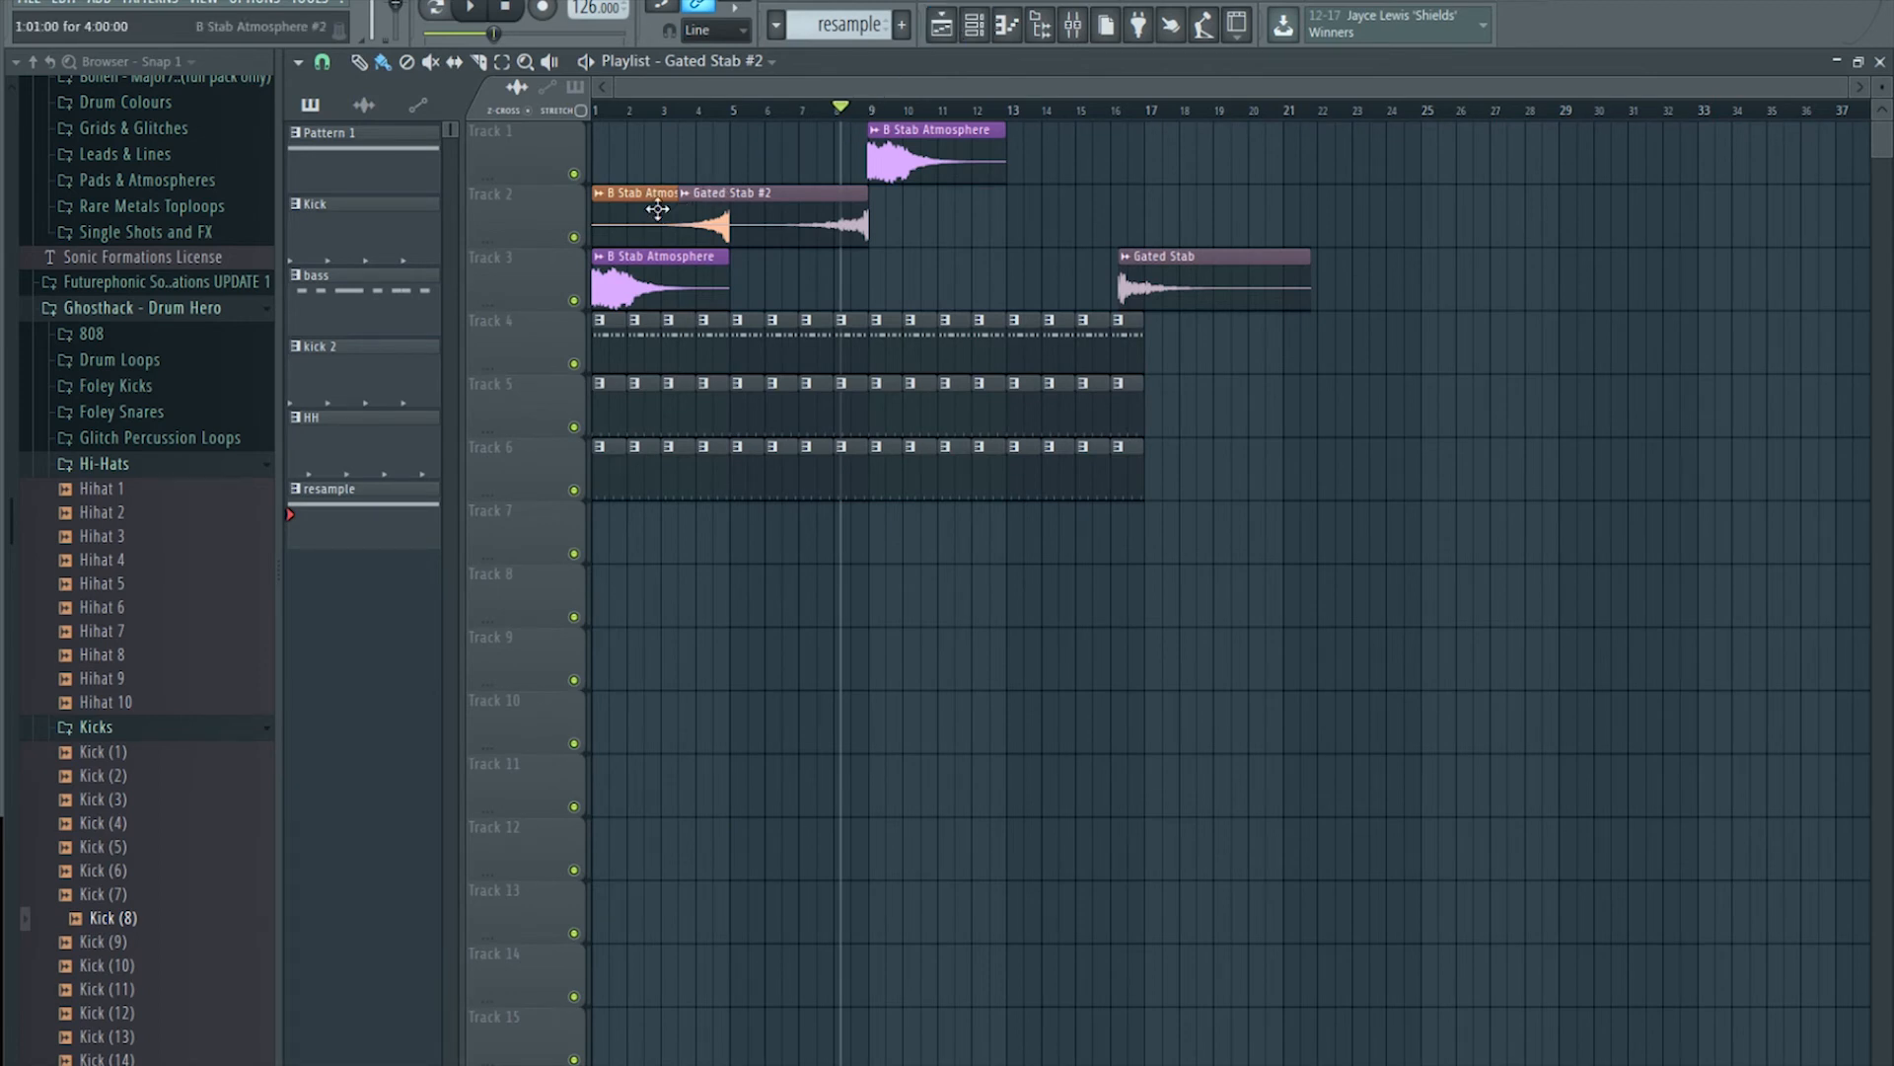
Step: Solo Track 2, audition it from bar 8, then unsolo it
right_click(574, 238)
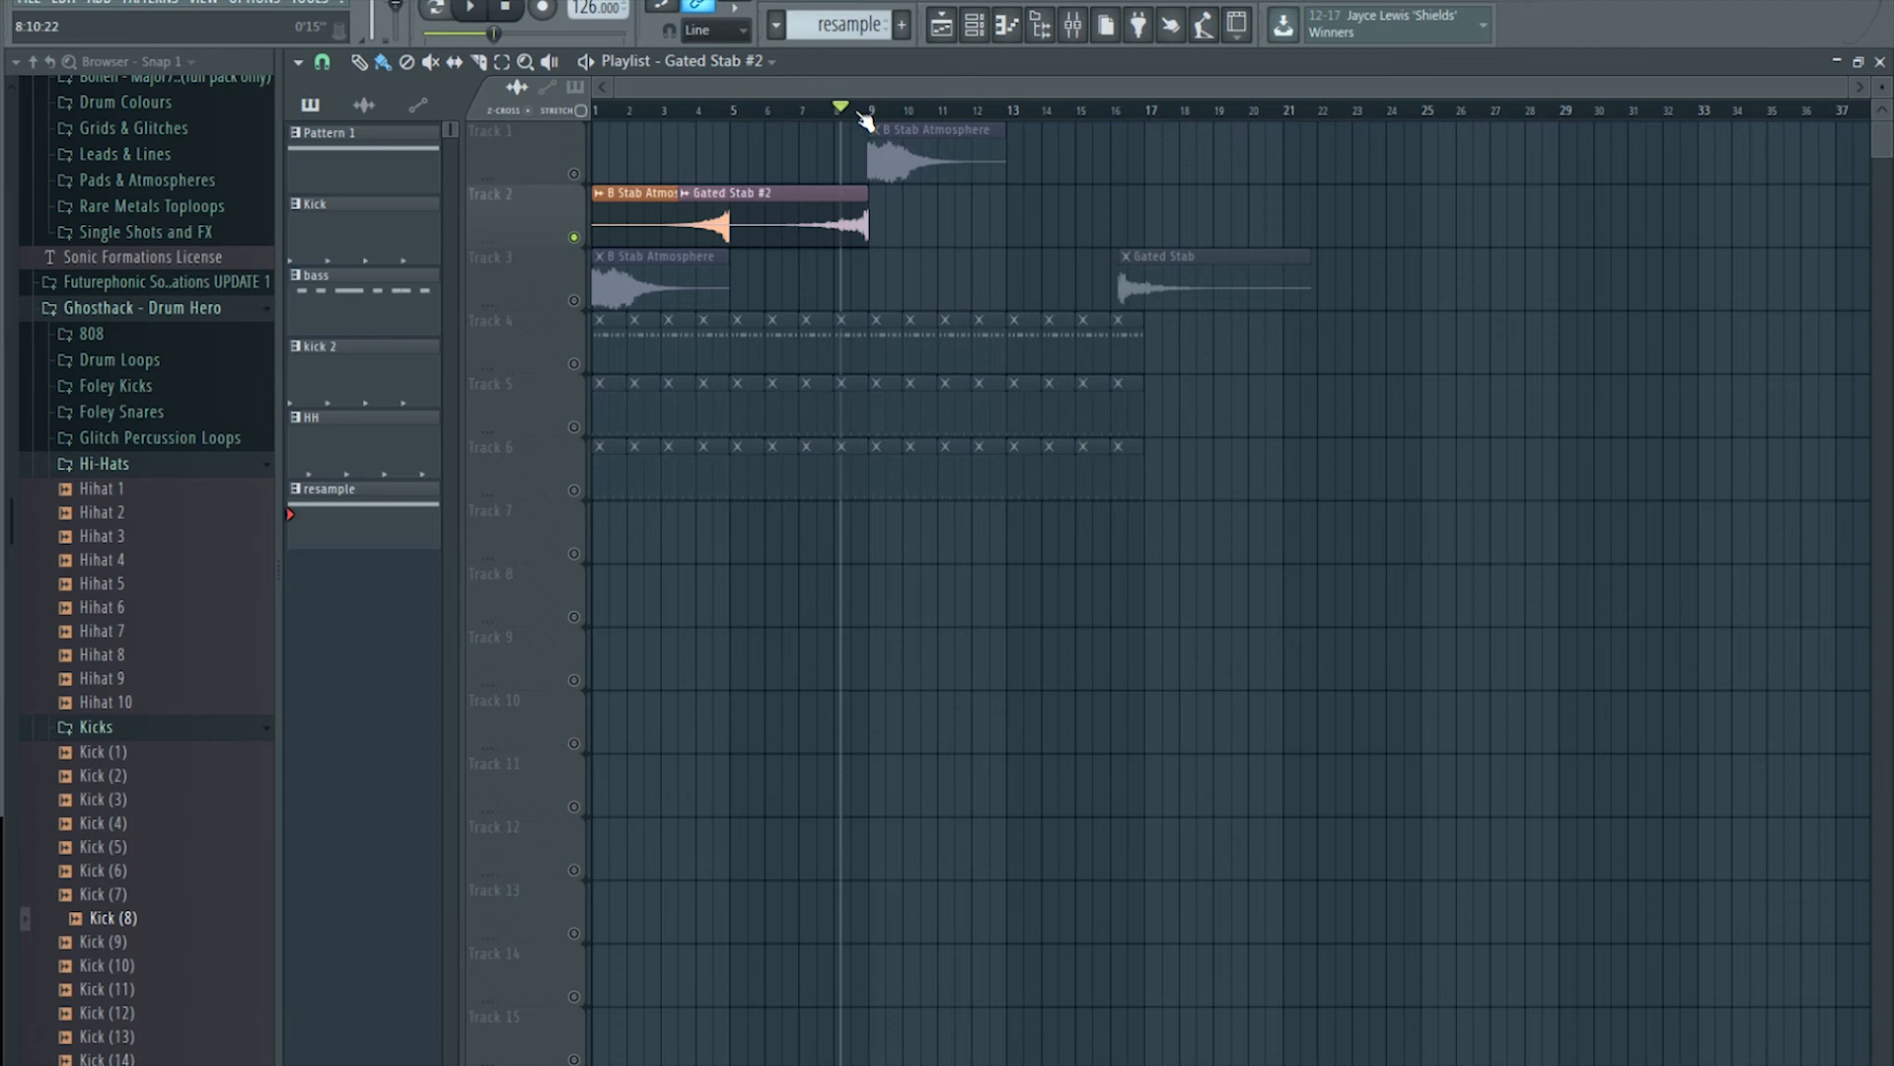
left_click(841, 110)
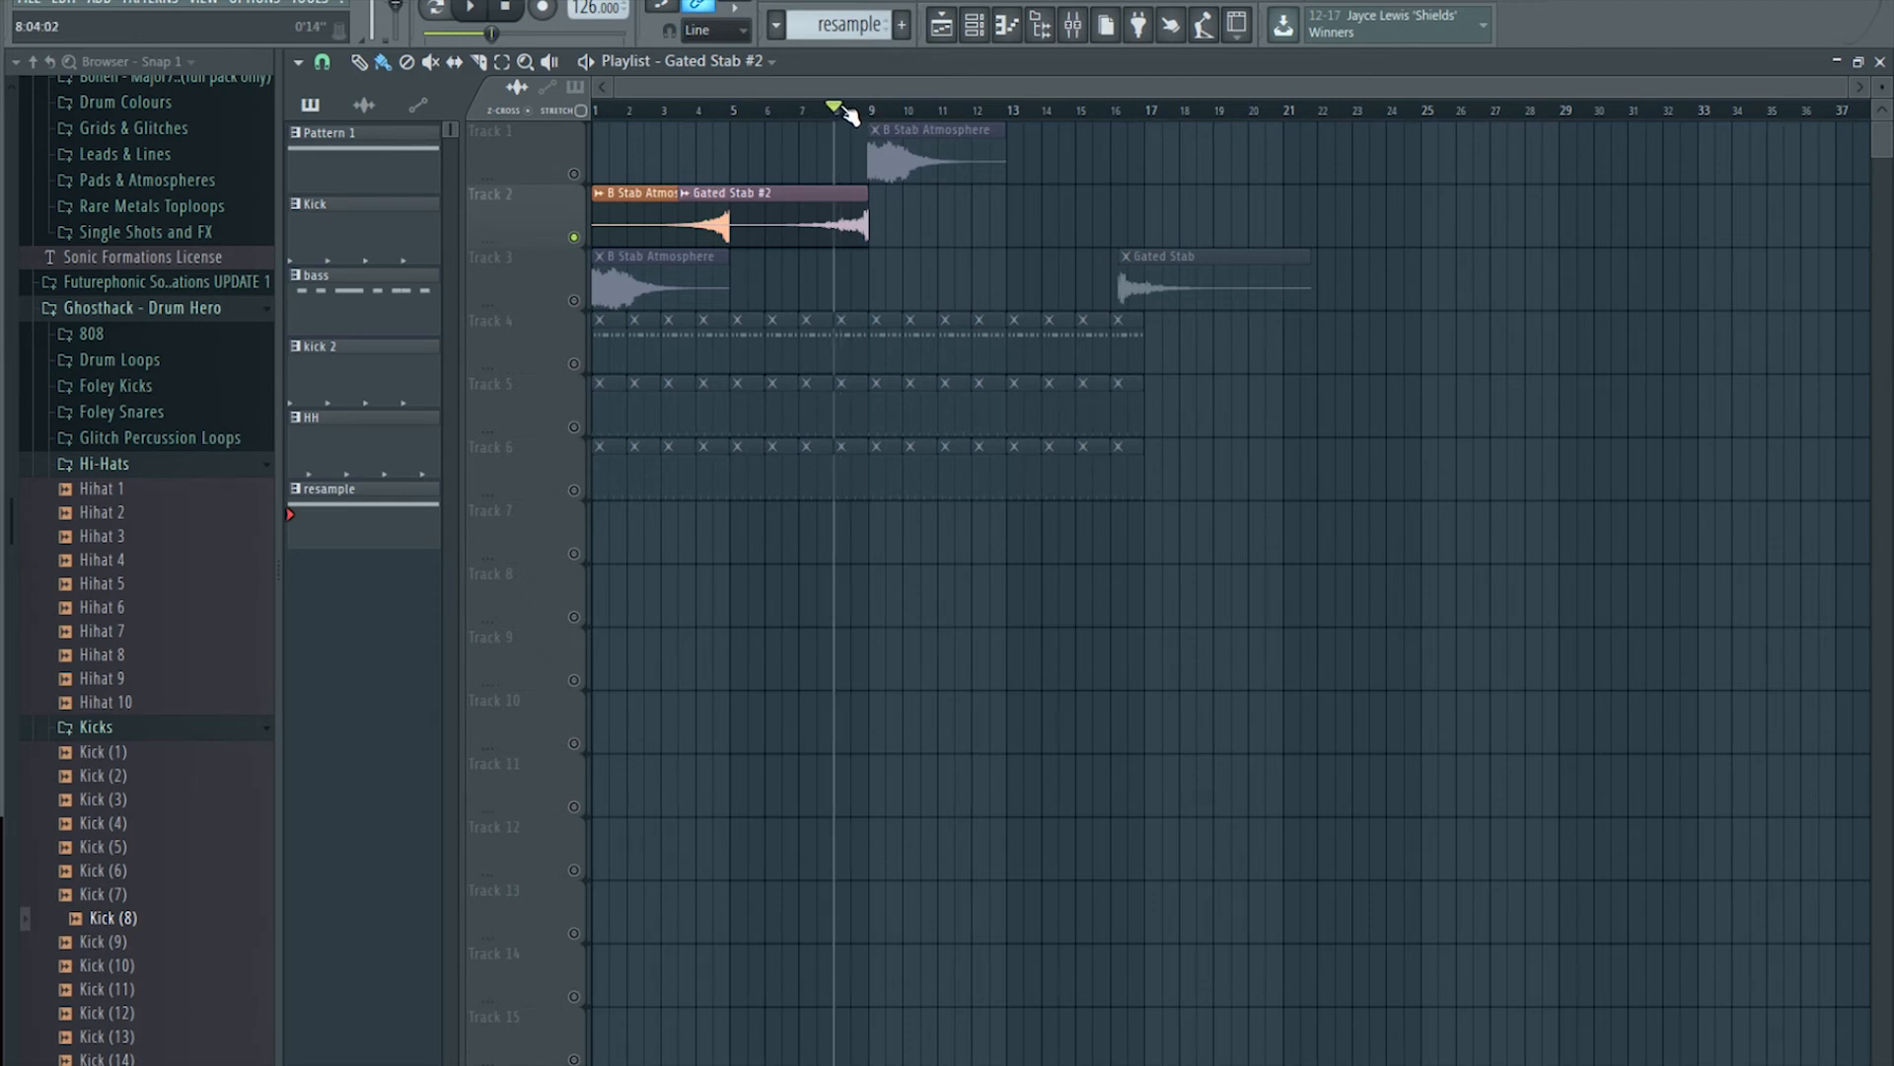
left_click(1073, 25)
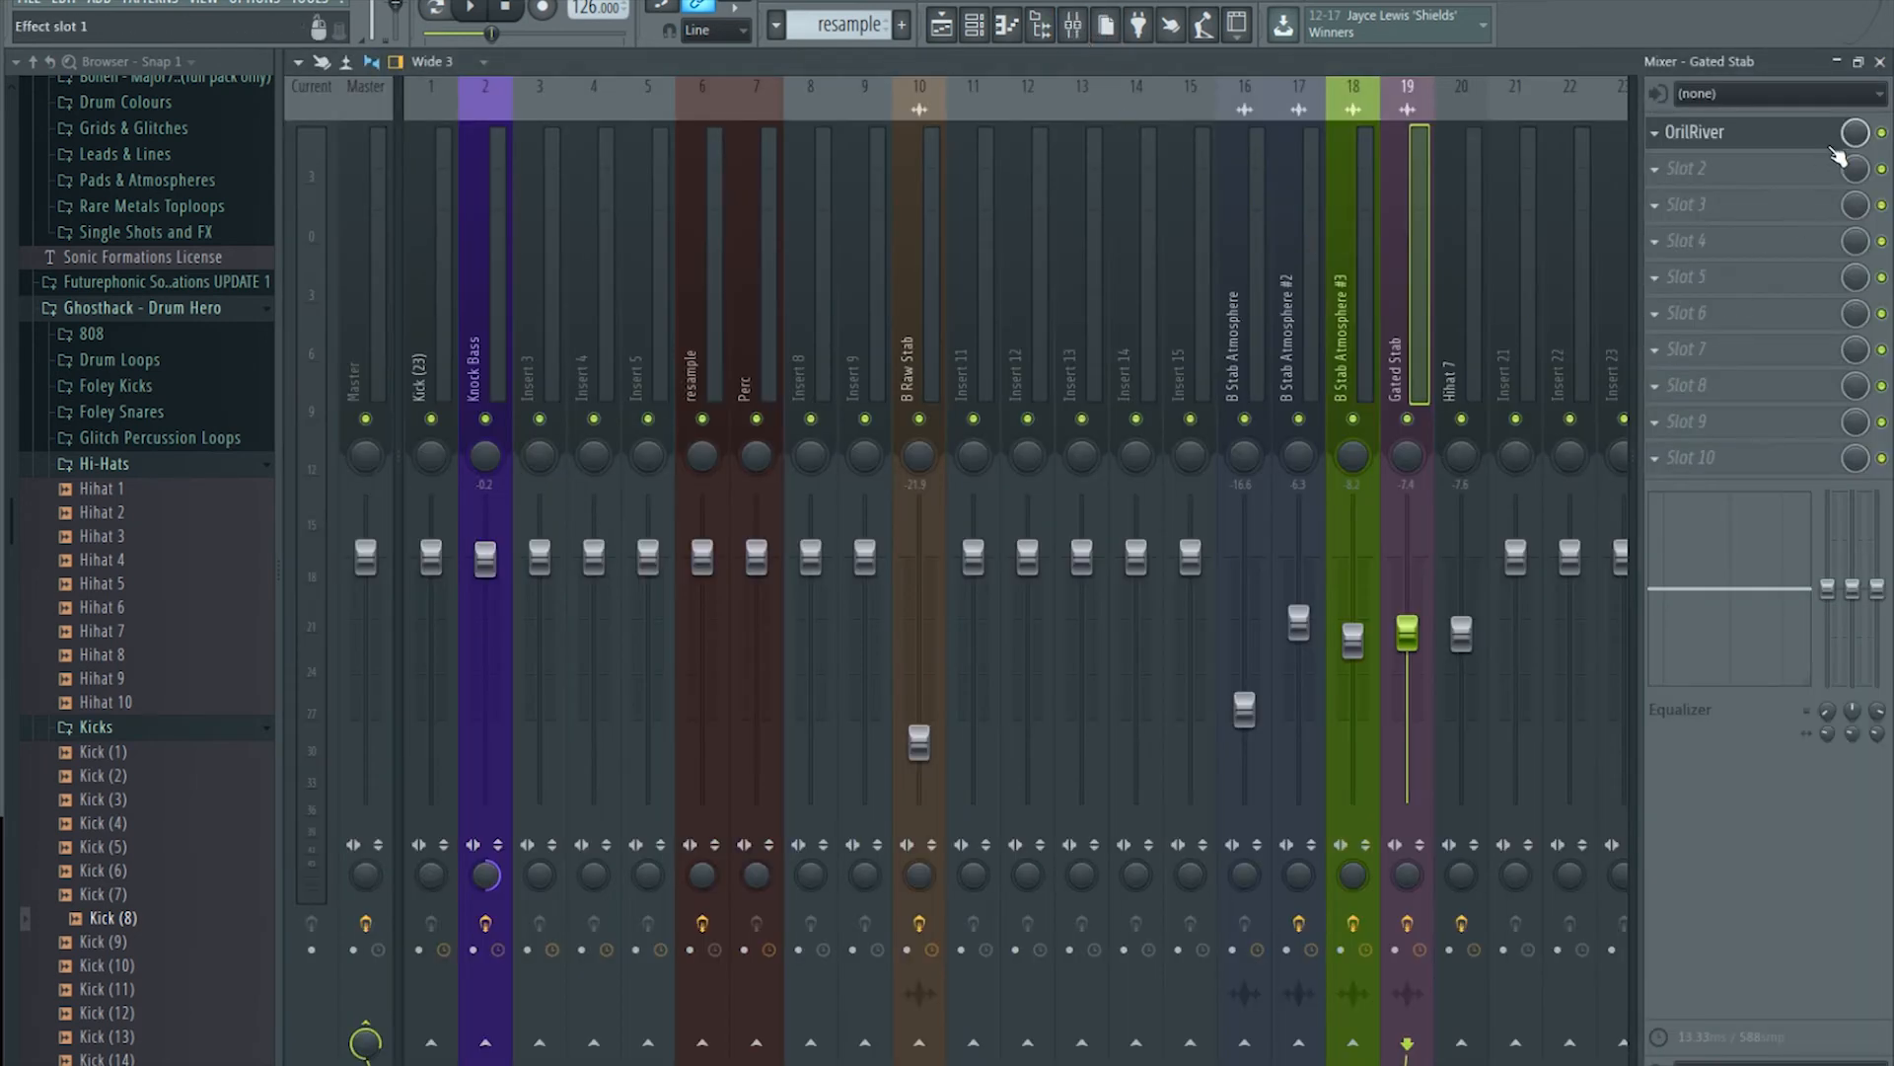
key("space")
left_click(941, 25)
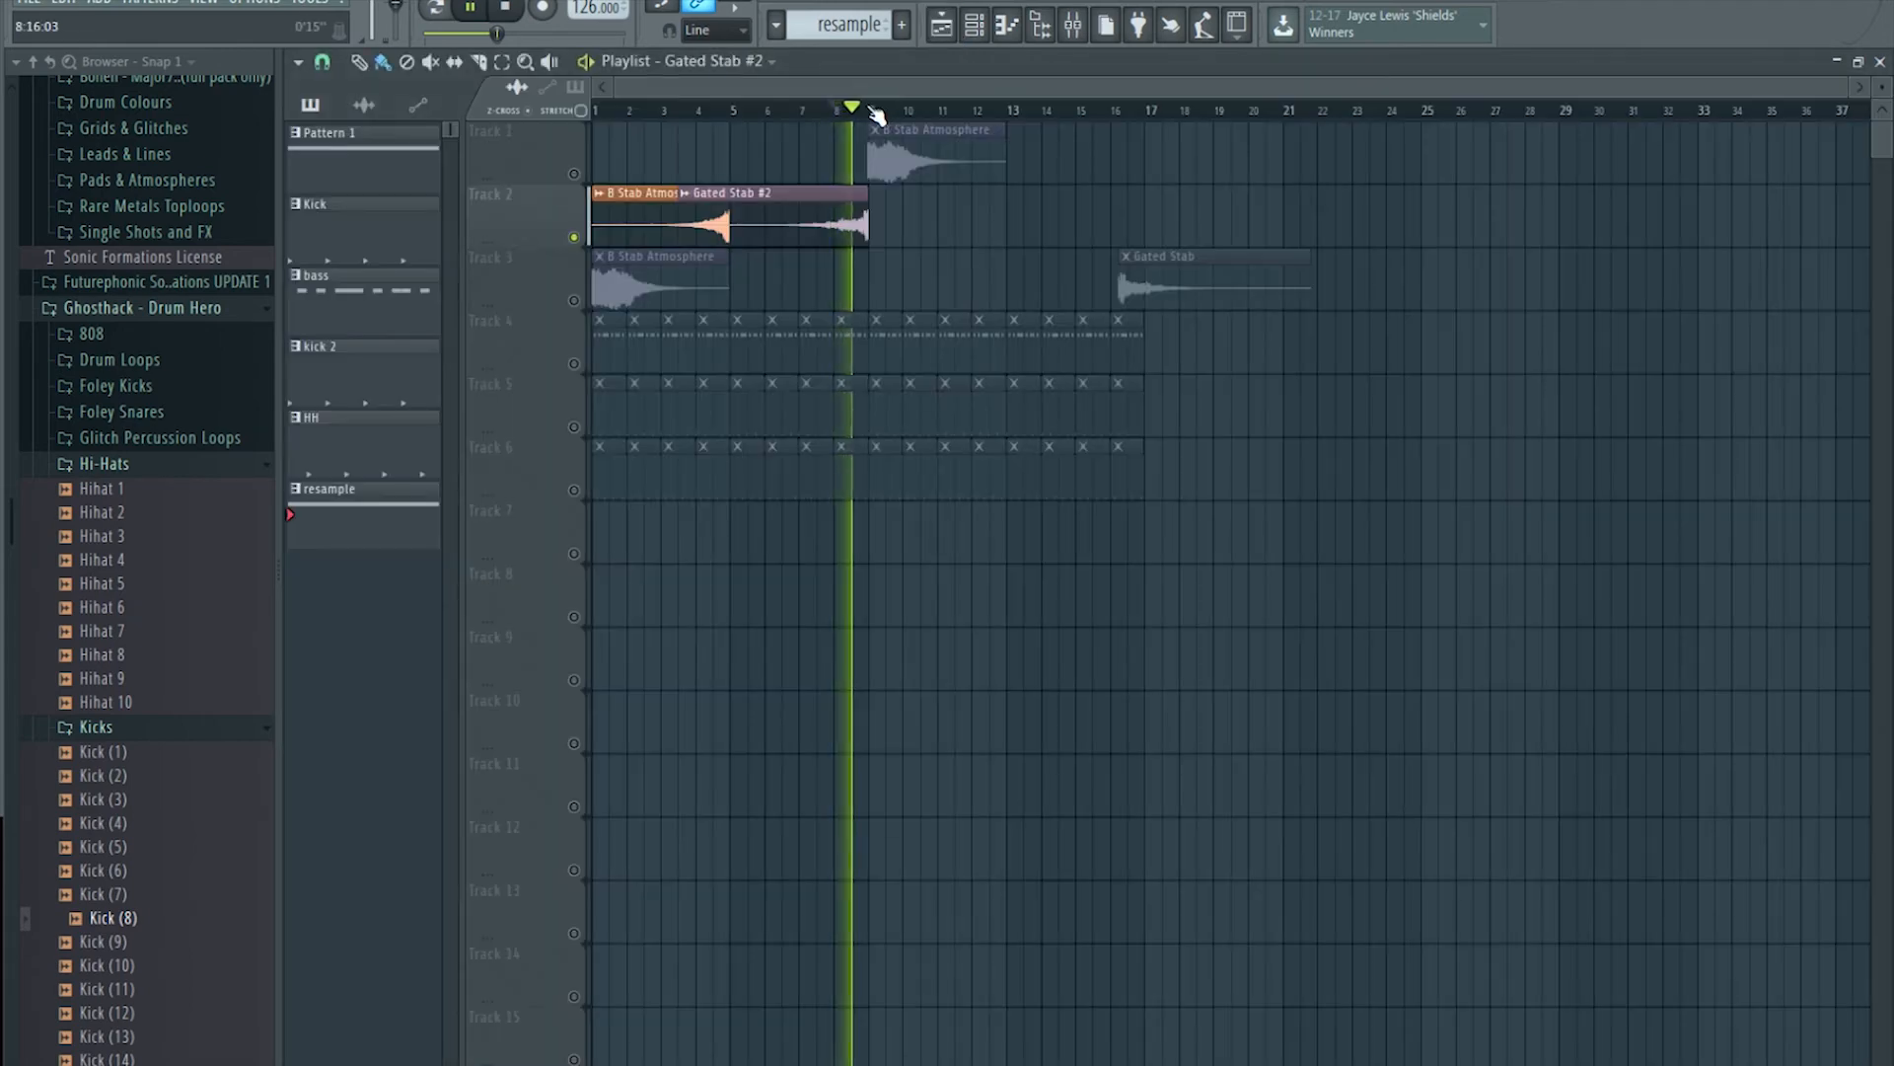
key("space")
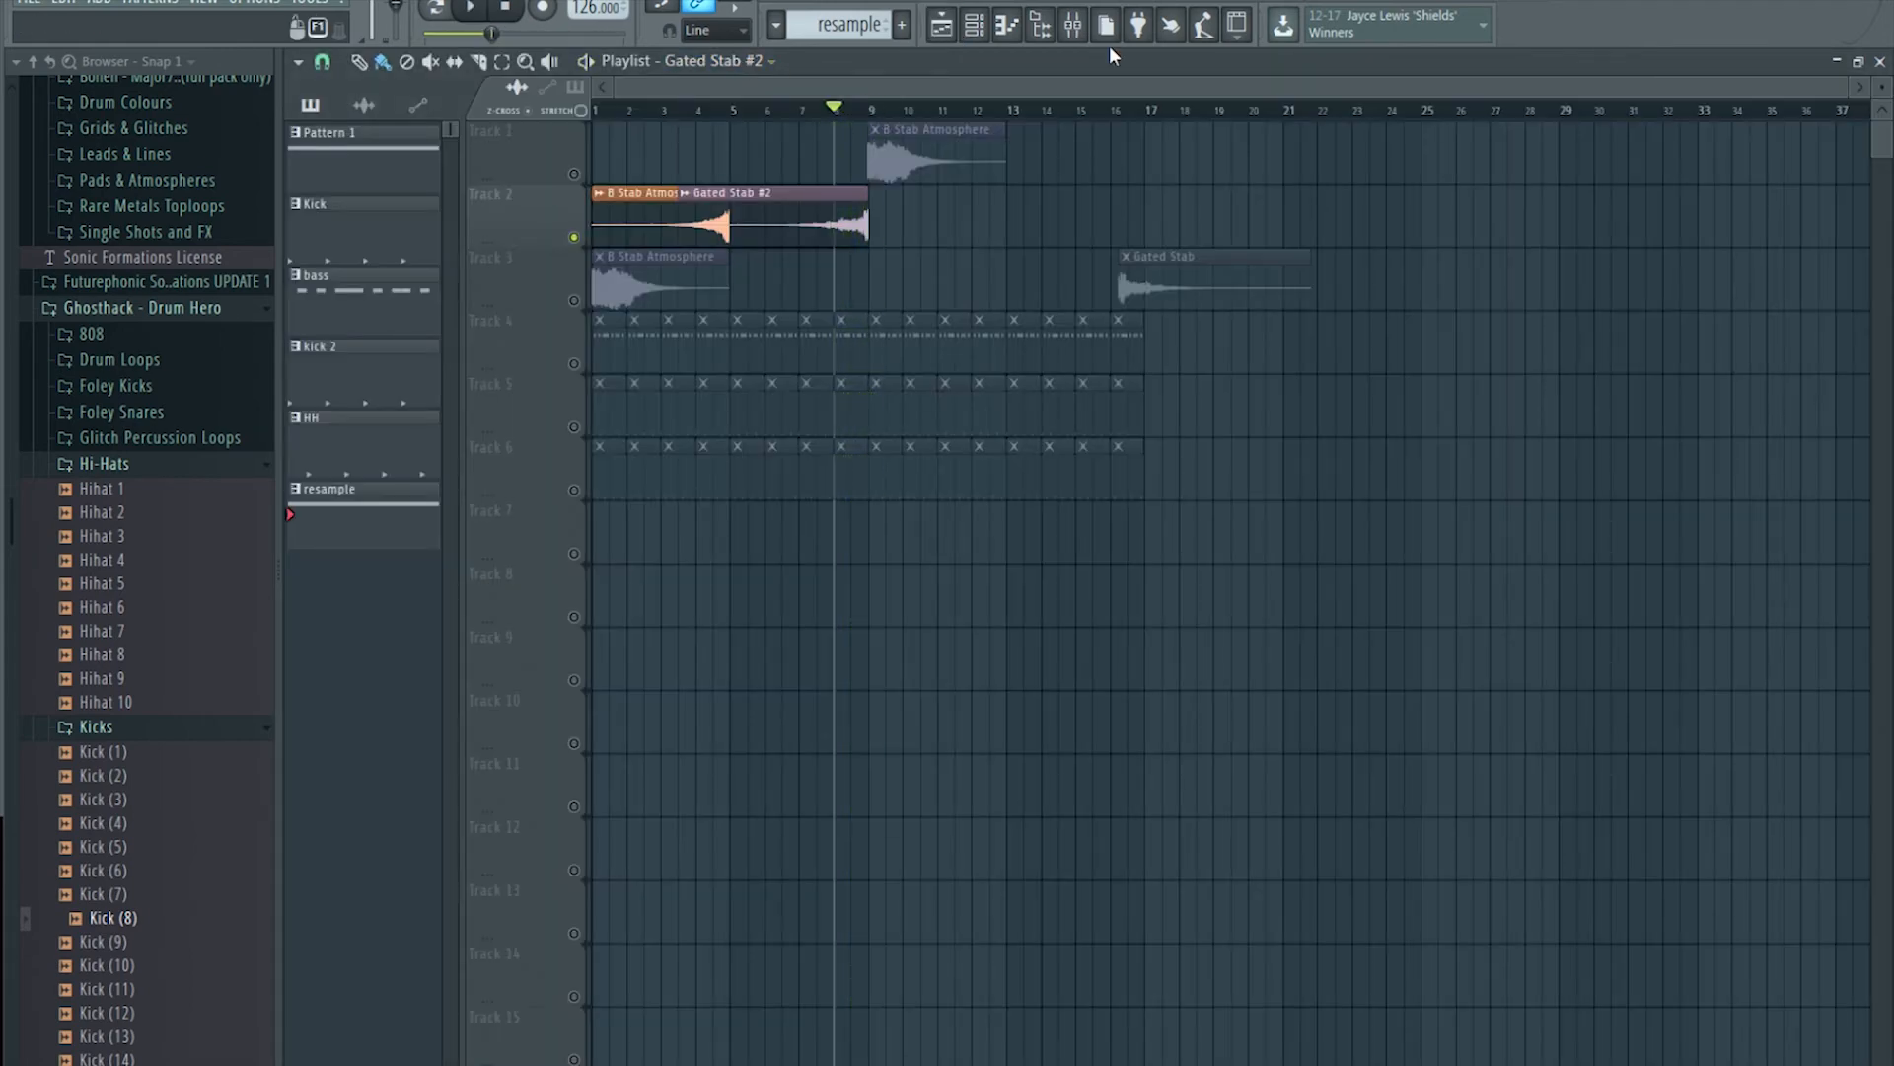
left_click(1072, 25)
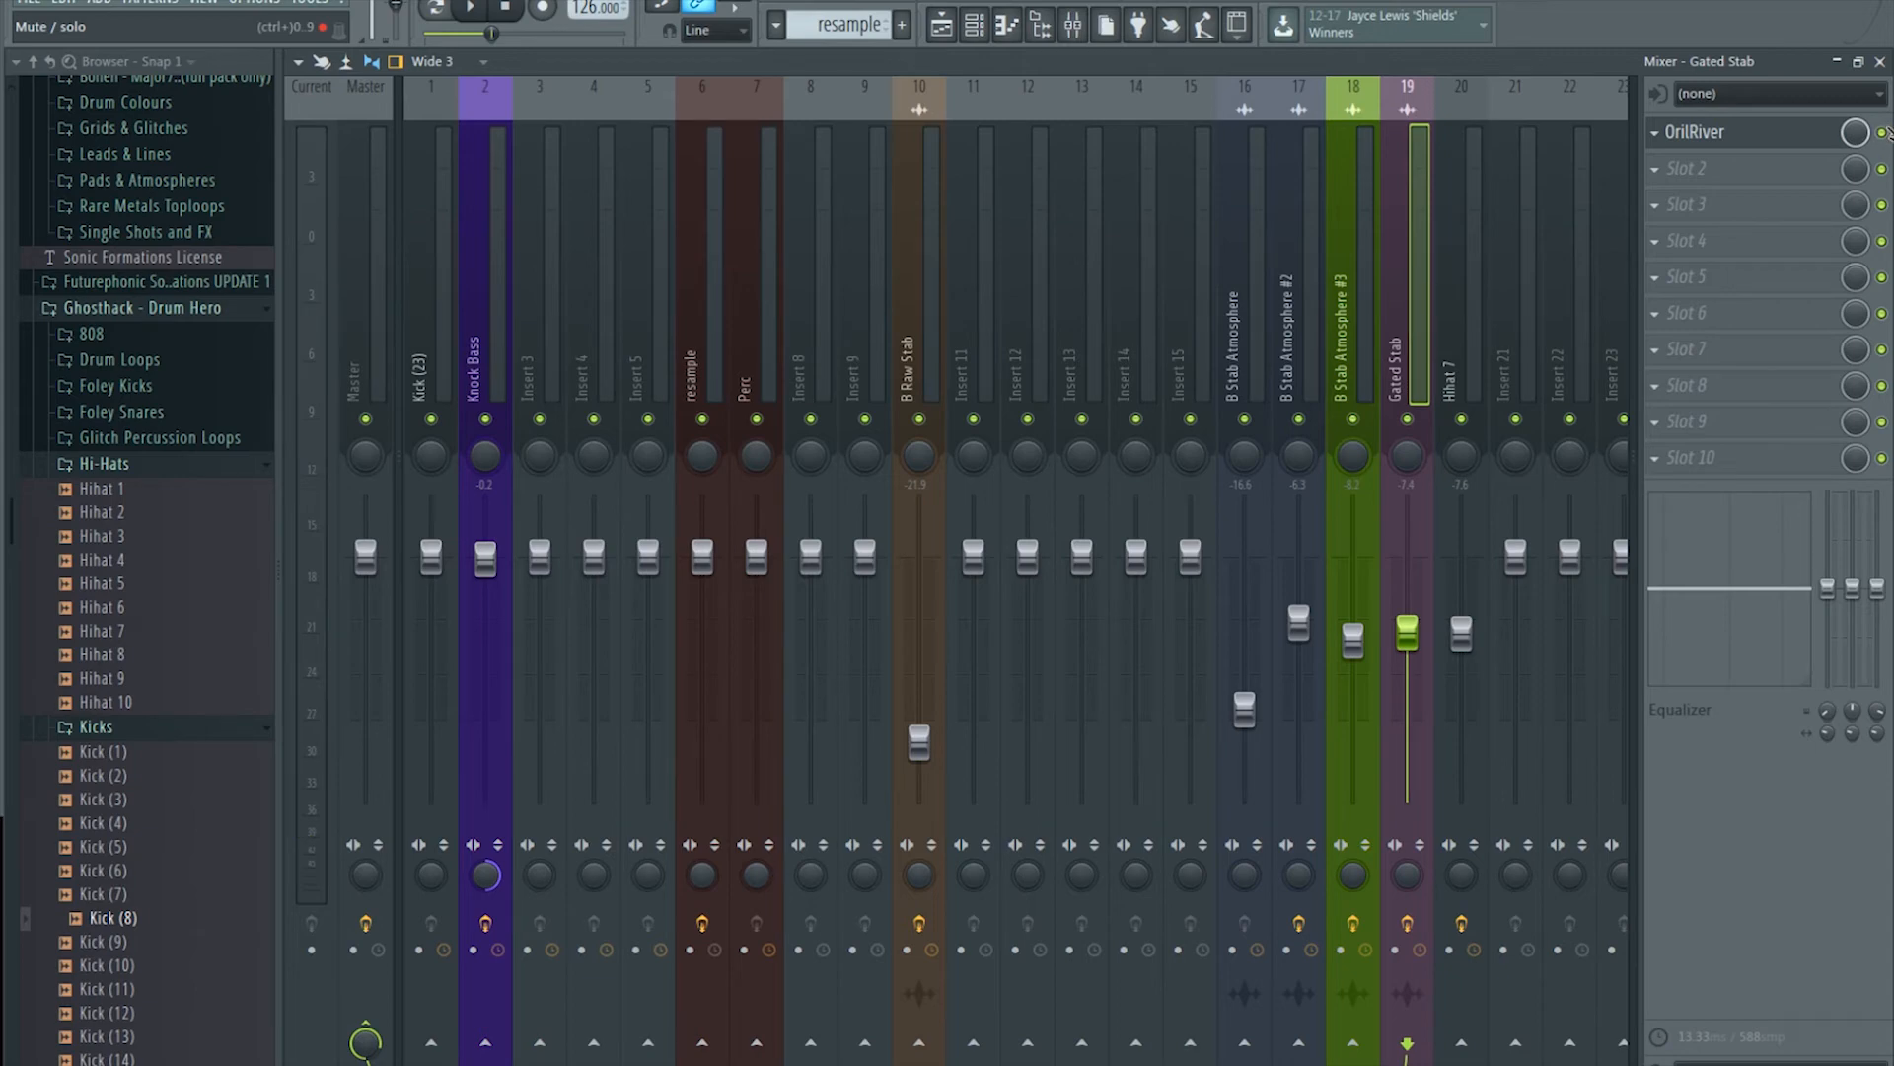
left_click(974, 25)
key("space")
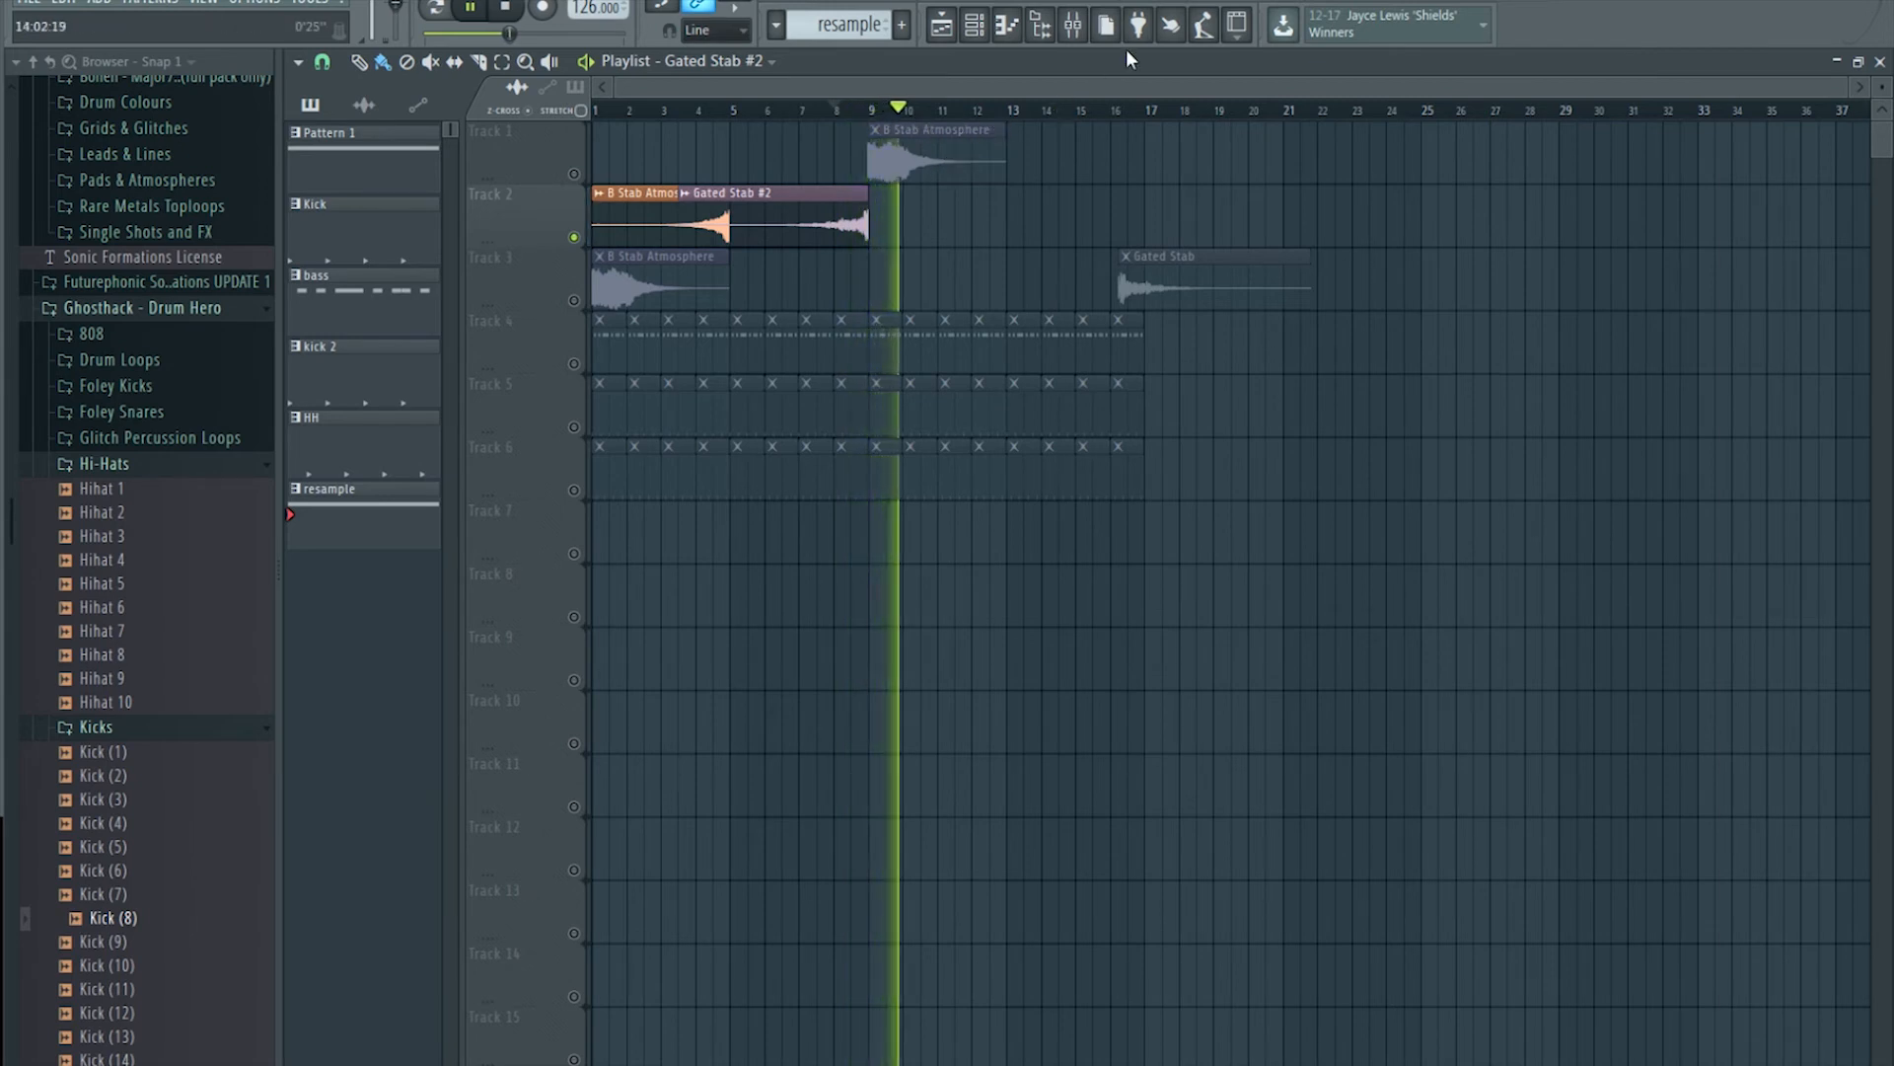
key("space")
right_click(586, 241)
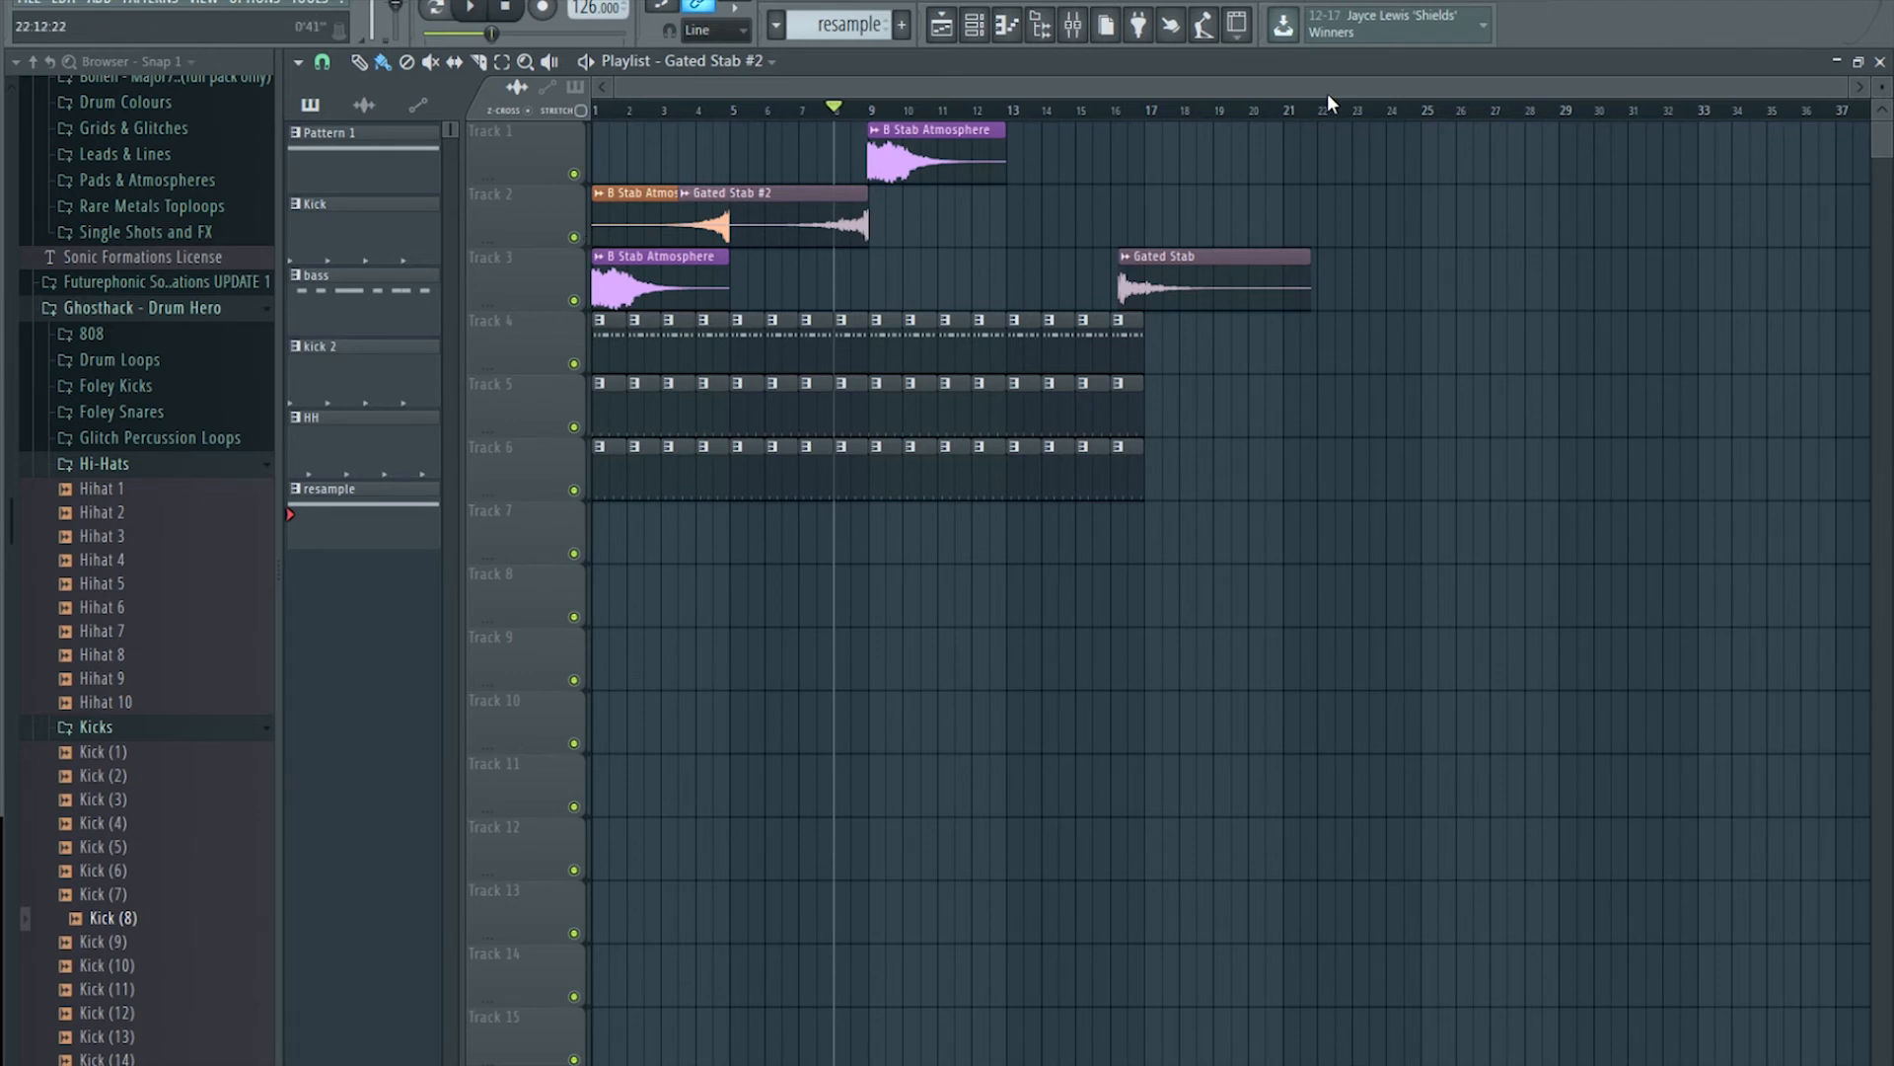
Step: Slice Gated Stab #2 at bar 5 and check B Stab Atmosphere #2's Reverse setting
double_click(643, 190)
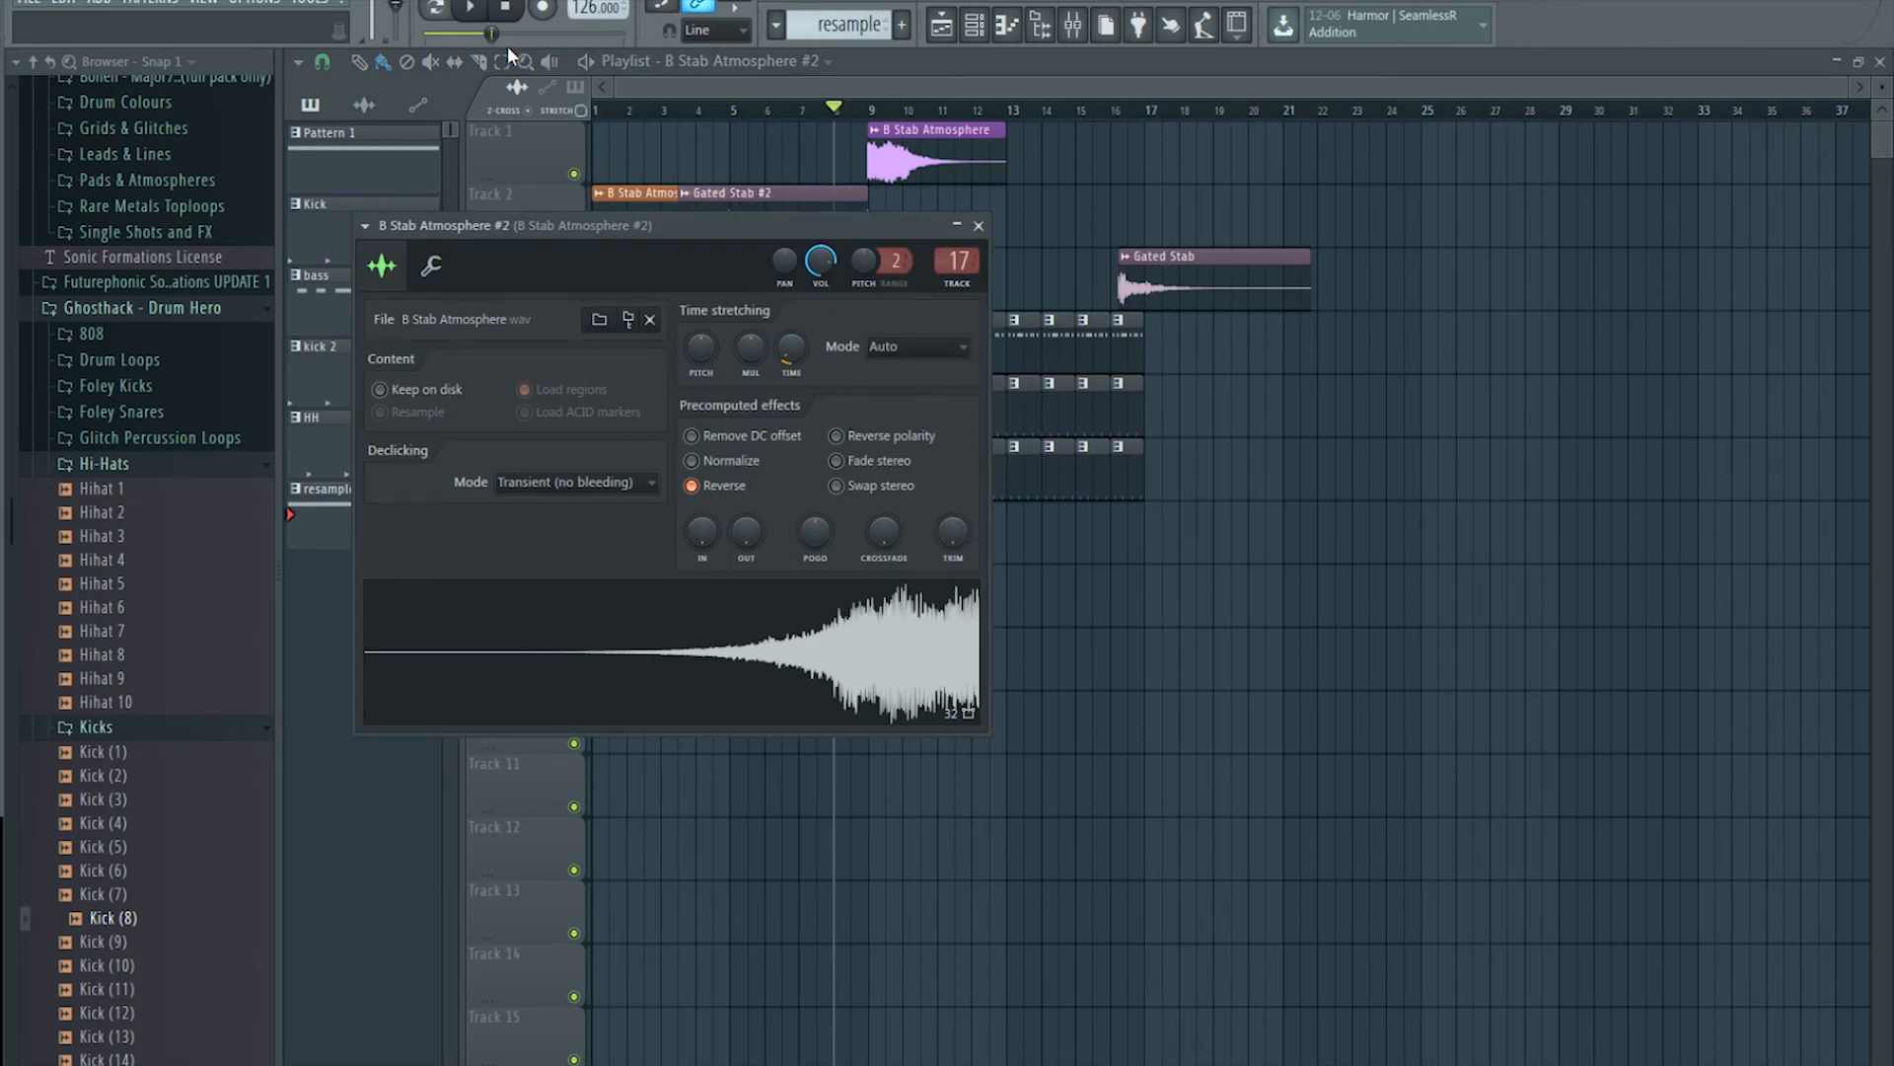
left_click(501, 62)
left_click(731, 197)
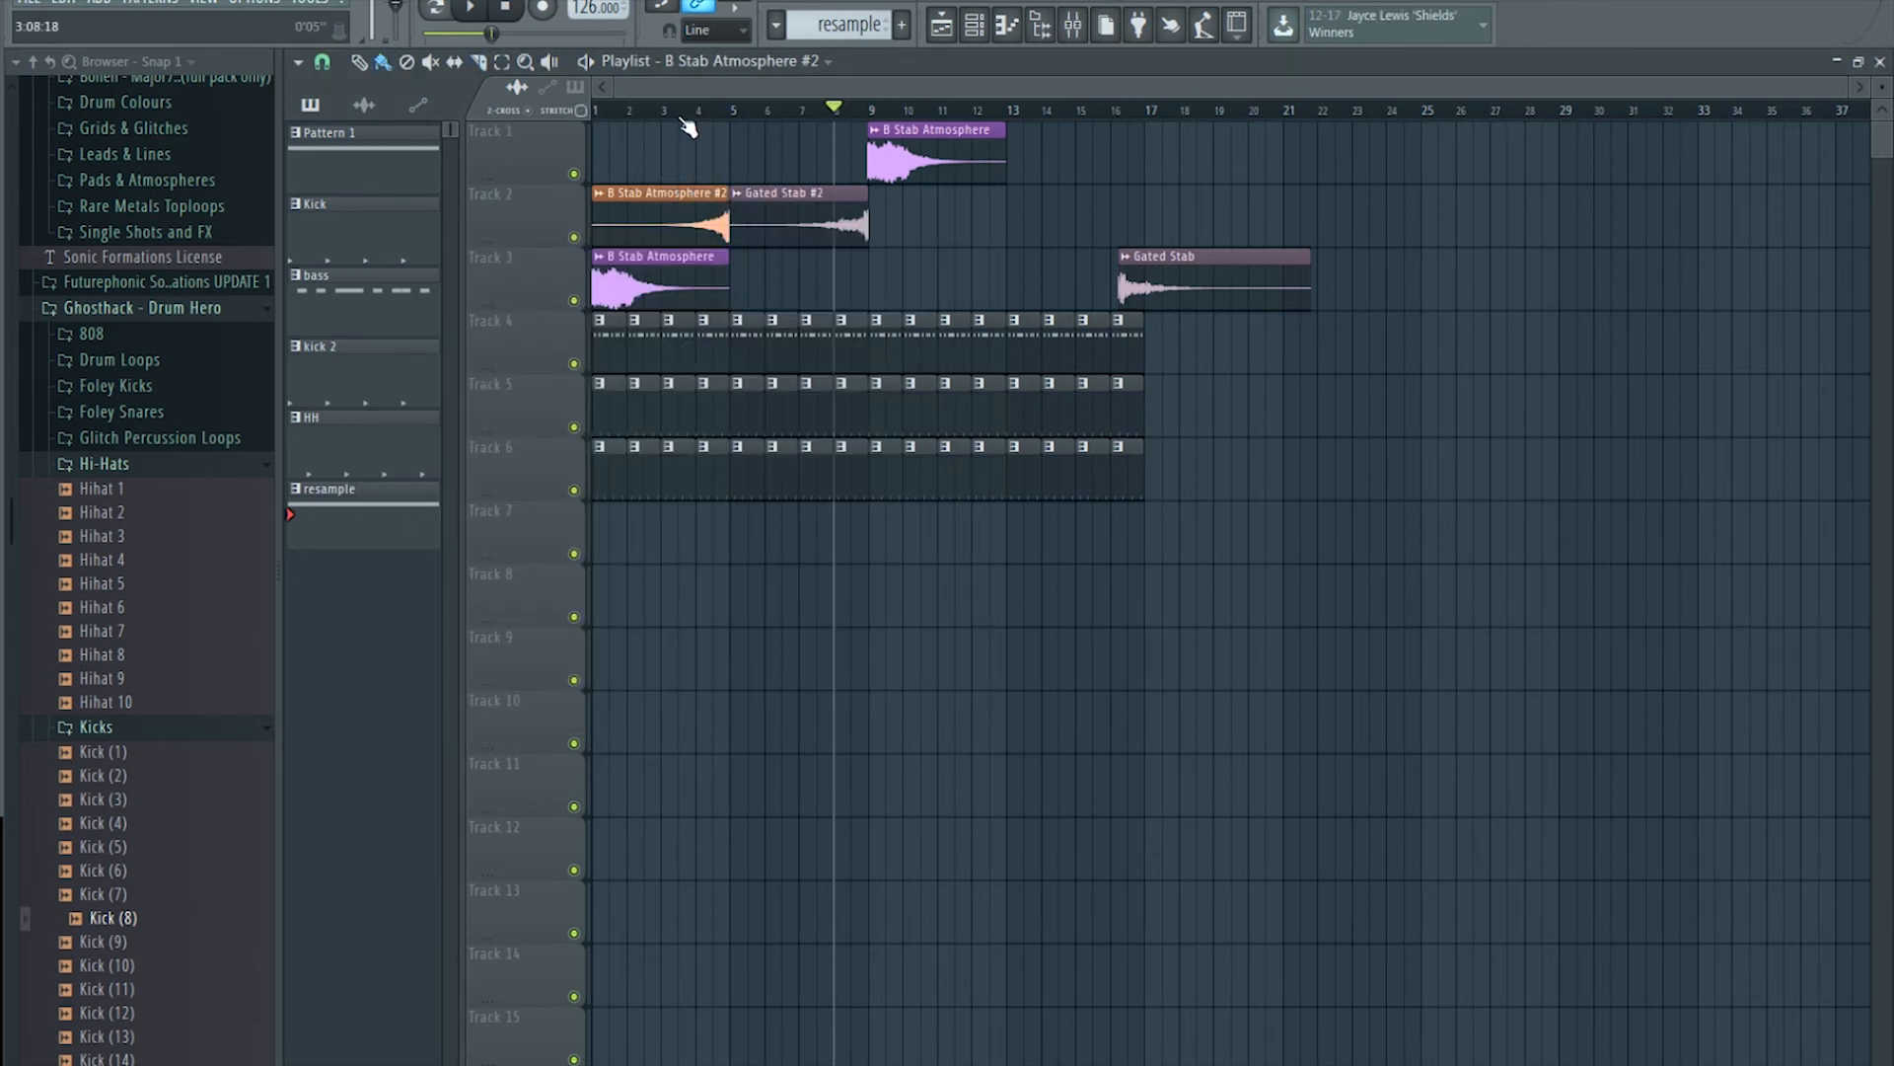
scroll(731, 112, "up", 2)
double_click(723, 193)
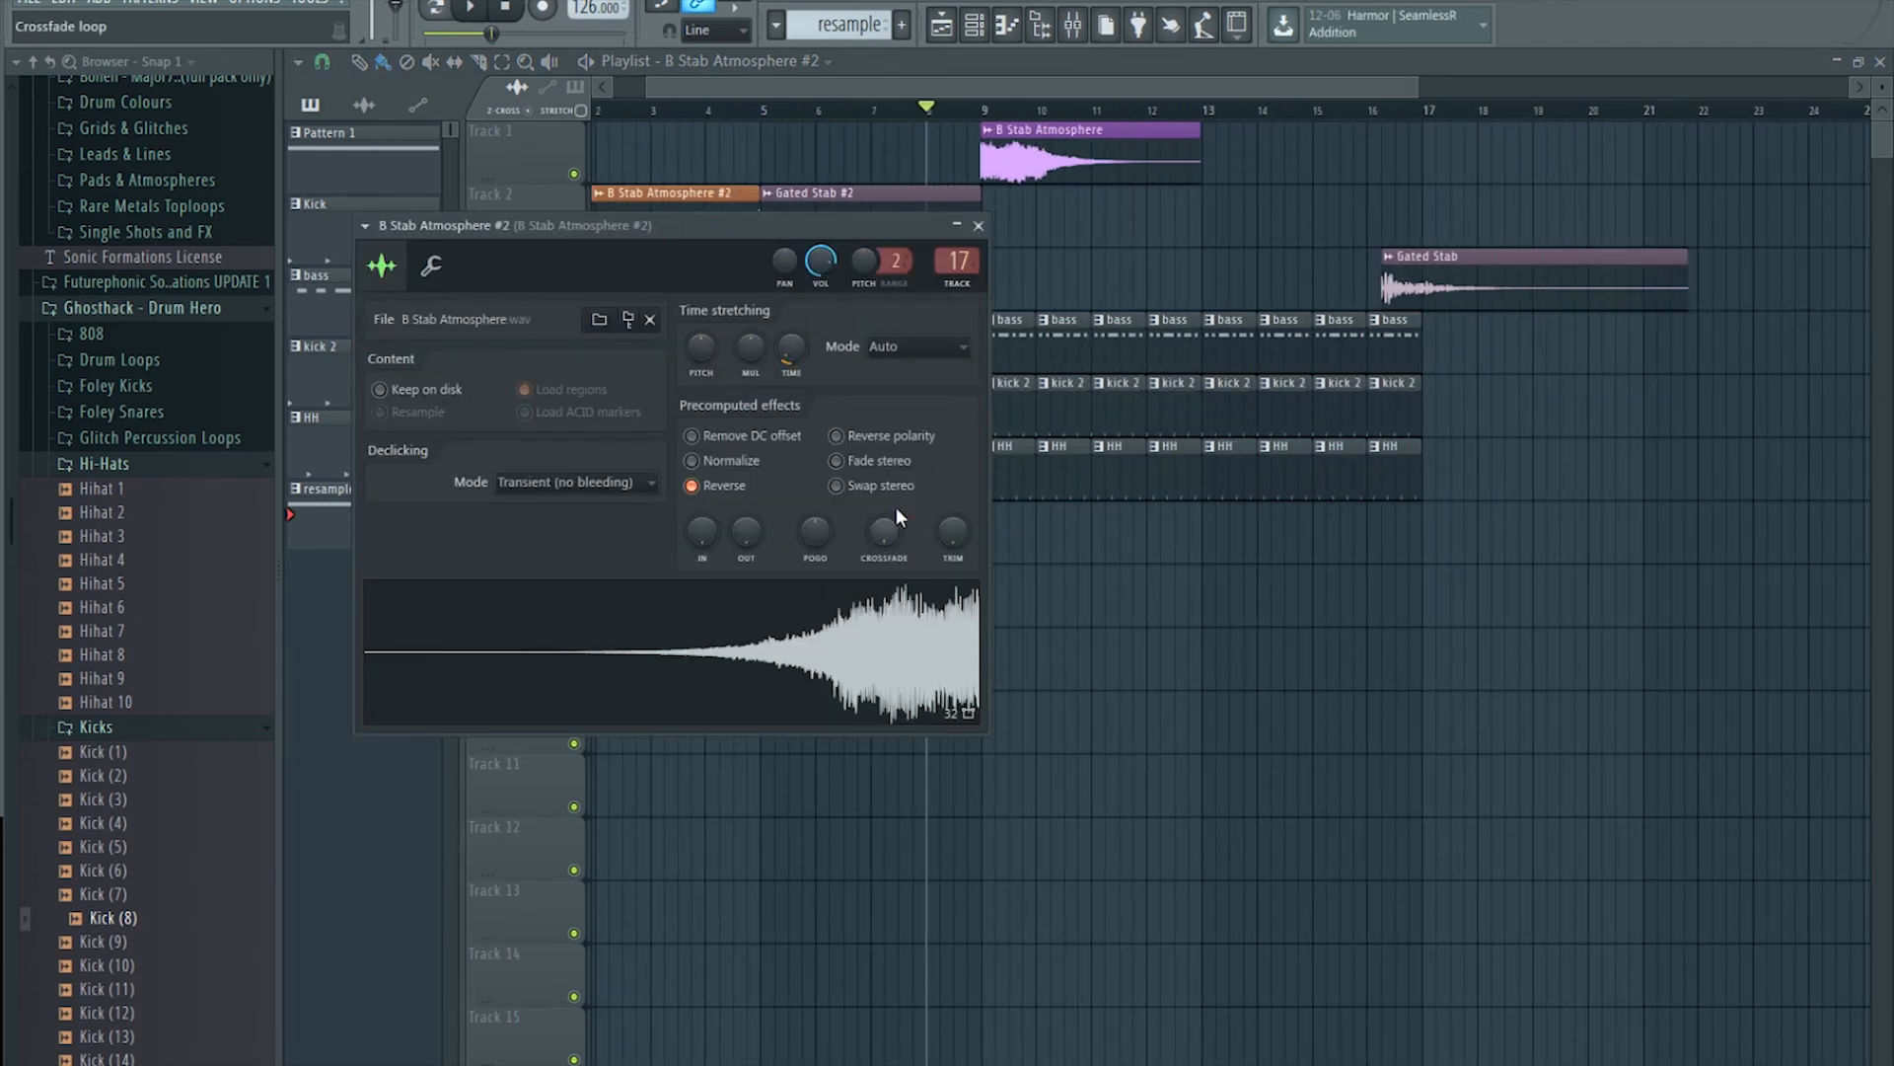
left_click(506, 8)
left_click_drag(950, 109, 626, 105)
Step: Move B Stab Atmosphere to Track 3 at bar 9, delete the bar-16 Gated Stab, add Gated Stab #2 at bar 13
left_click(1130, 108)
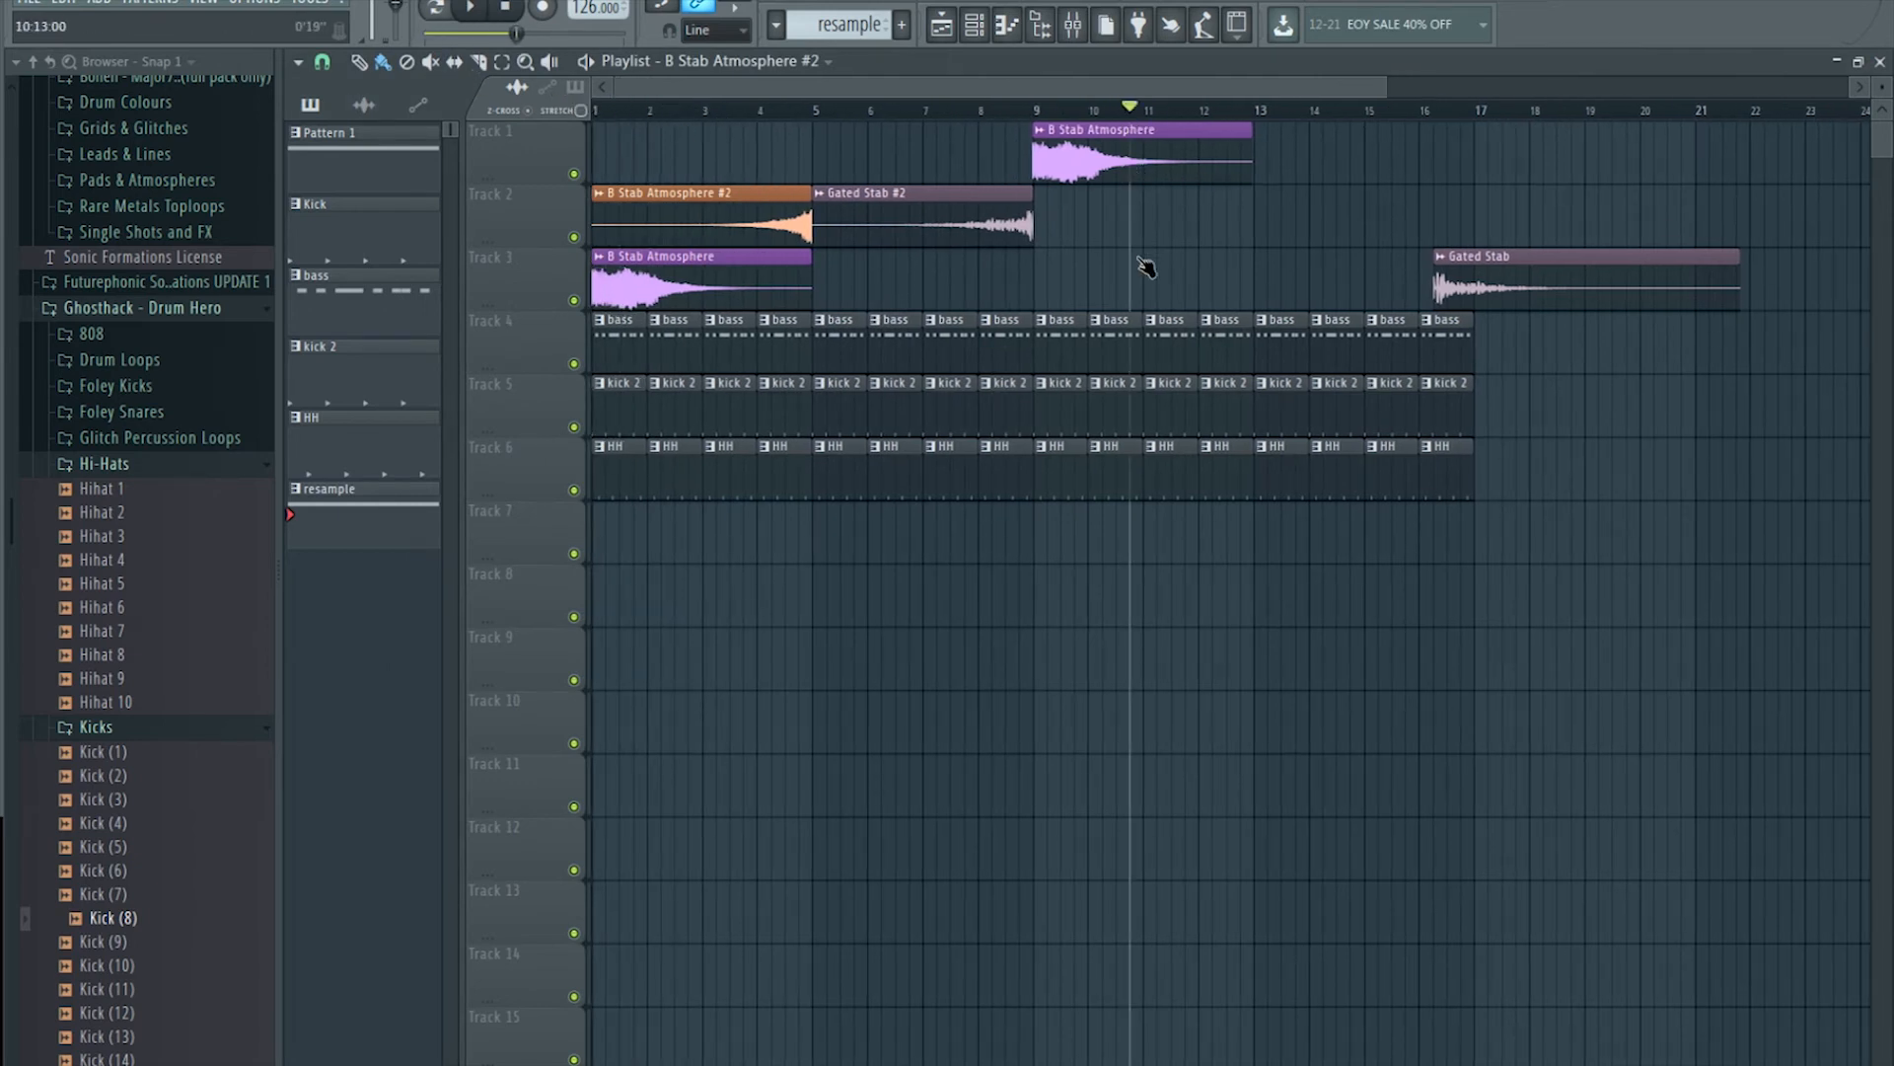
left_click_drag(1125, 150, 1132, 296)
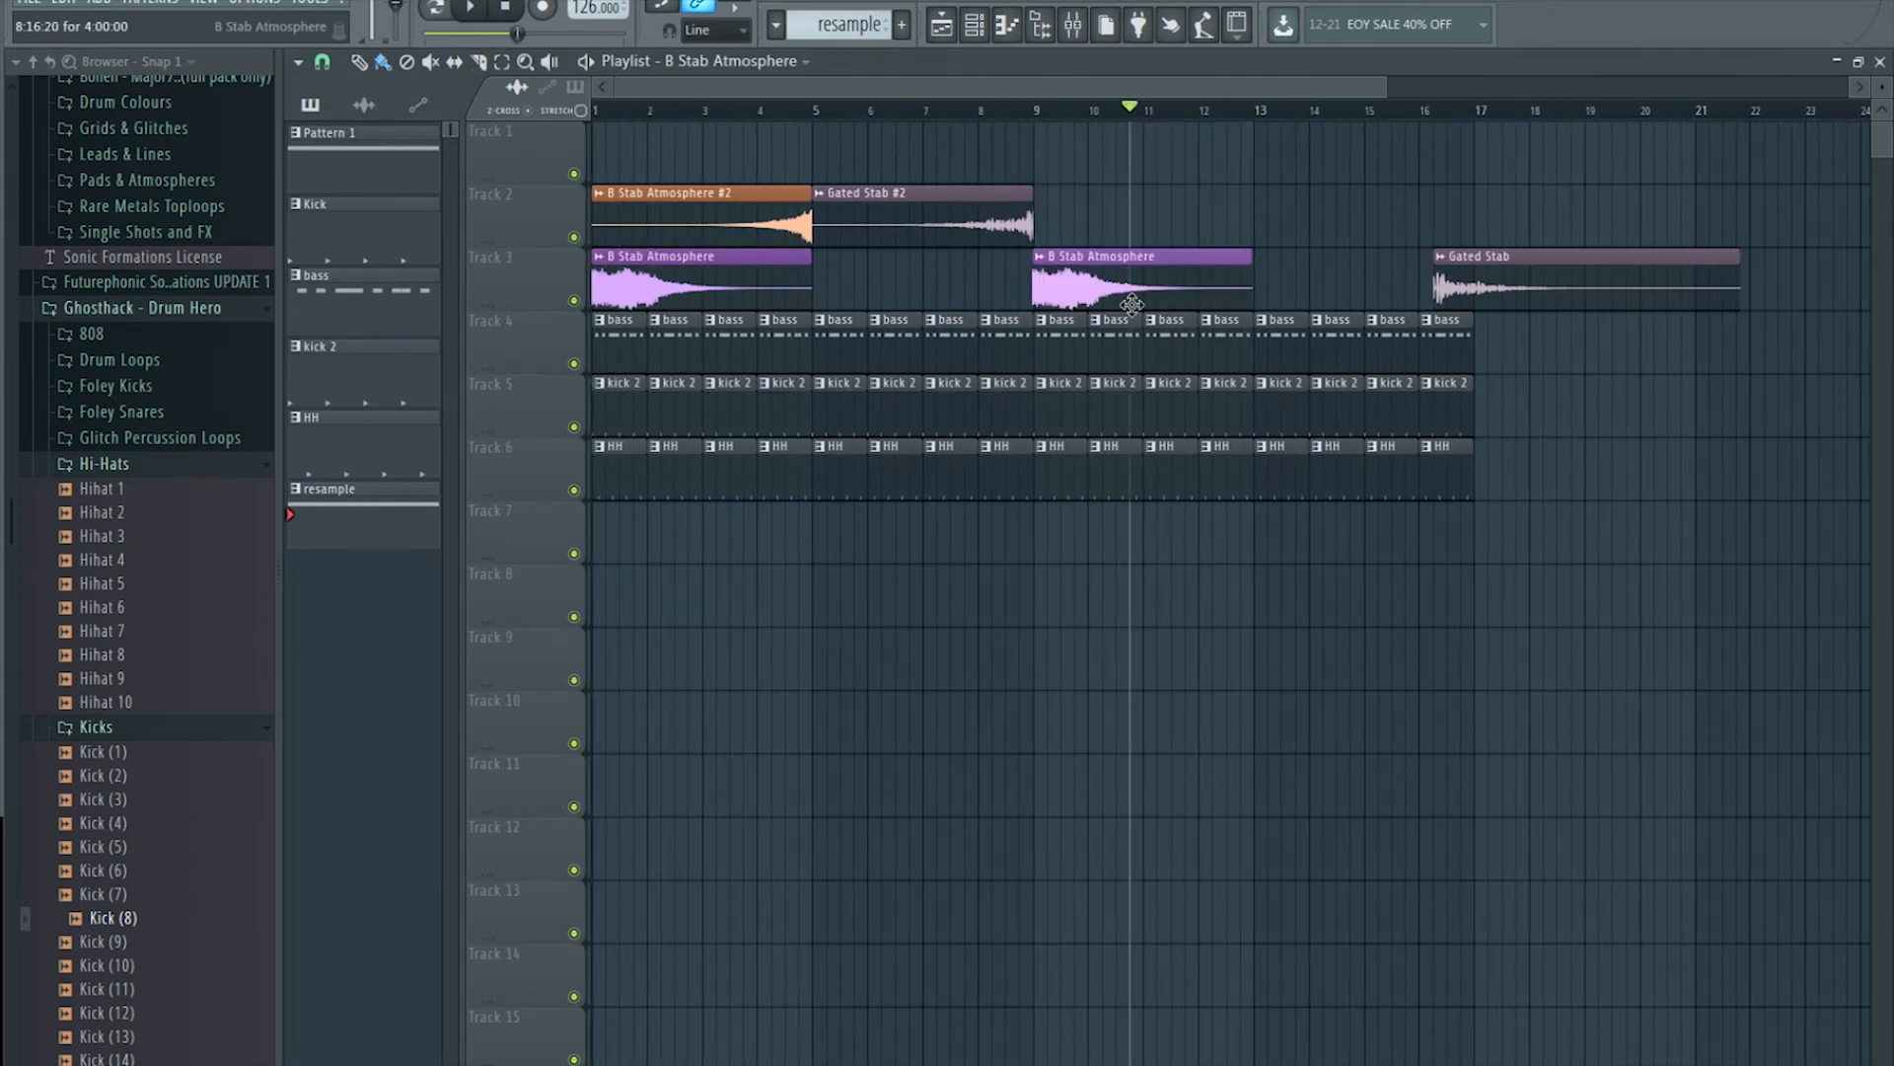
right_click(1470, 283)
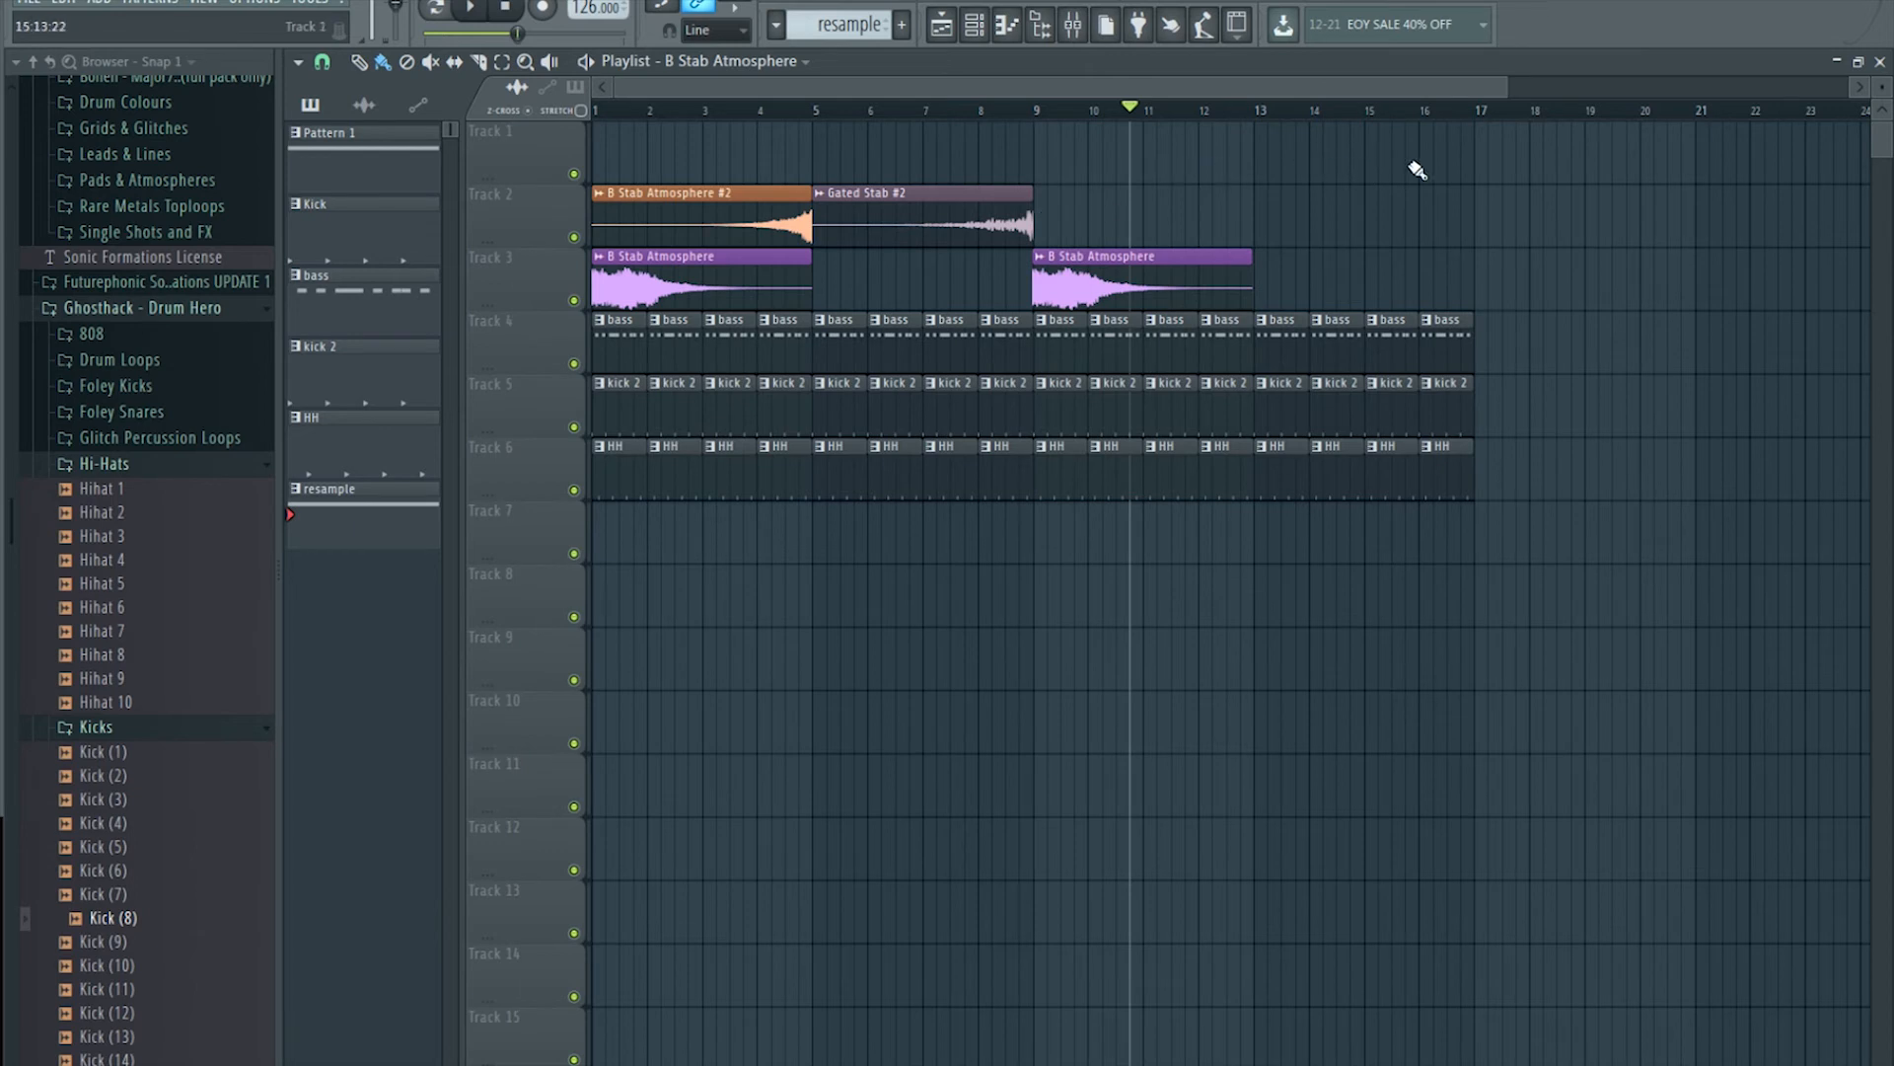
left_click(1019, 199)
left_click(1302, 218)
left_click_drag(1434, 217, 1259, 214)
right_click(1373, 215)
left_click(1356, 214)
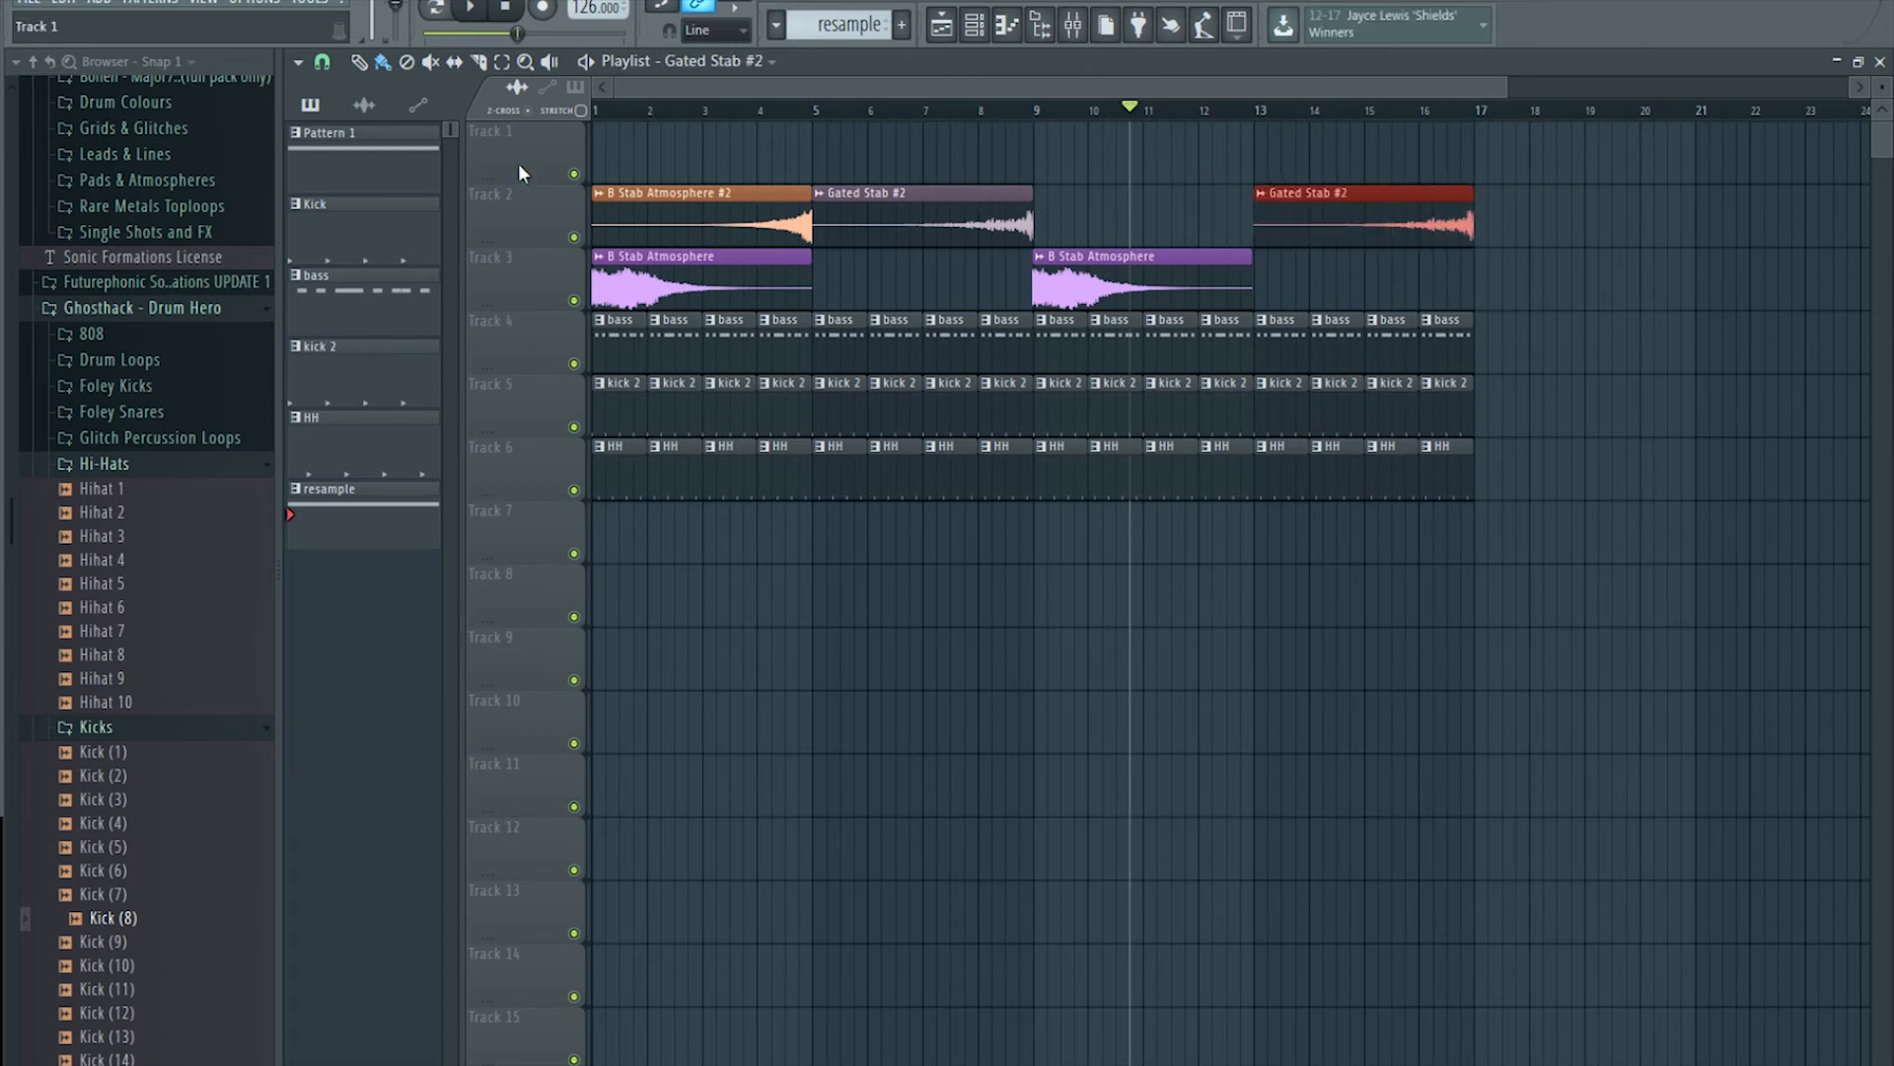
Step: Move both Gated Stab #2 clips to Track 3, add B Stab Atmosphere #2 at bar 9, play from bar 1
left_click_drag(888, 200, 888, 267)
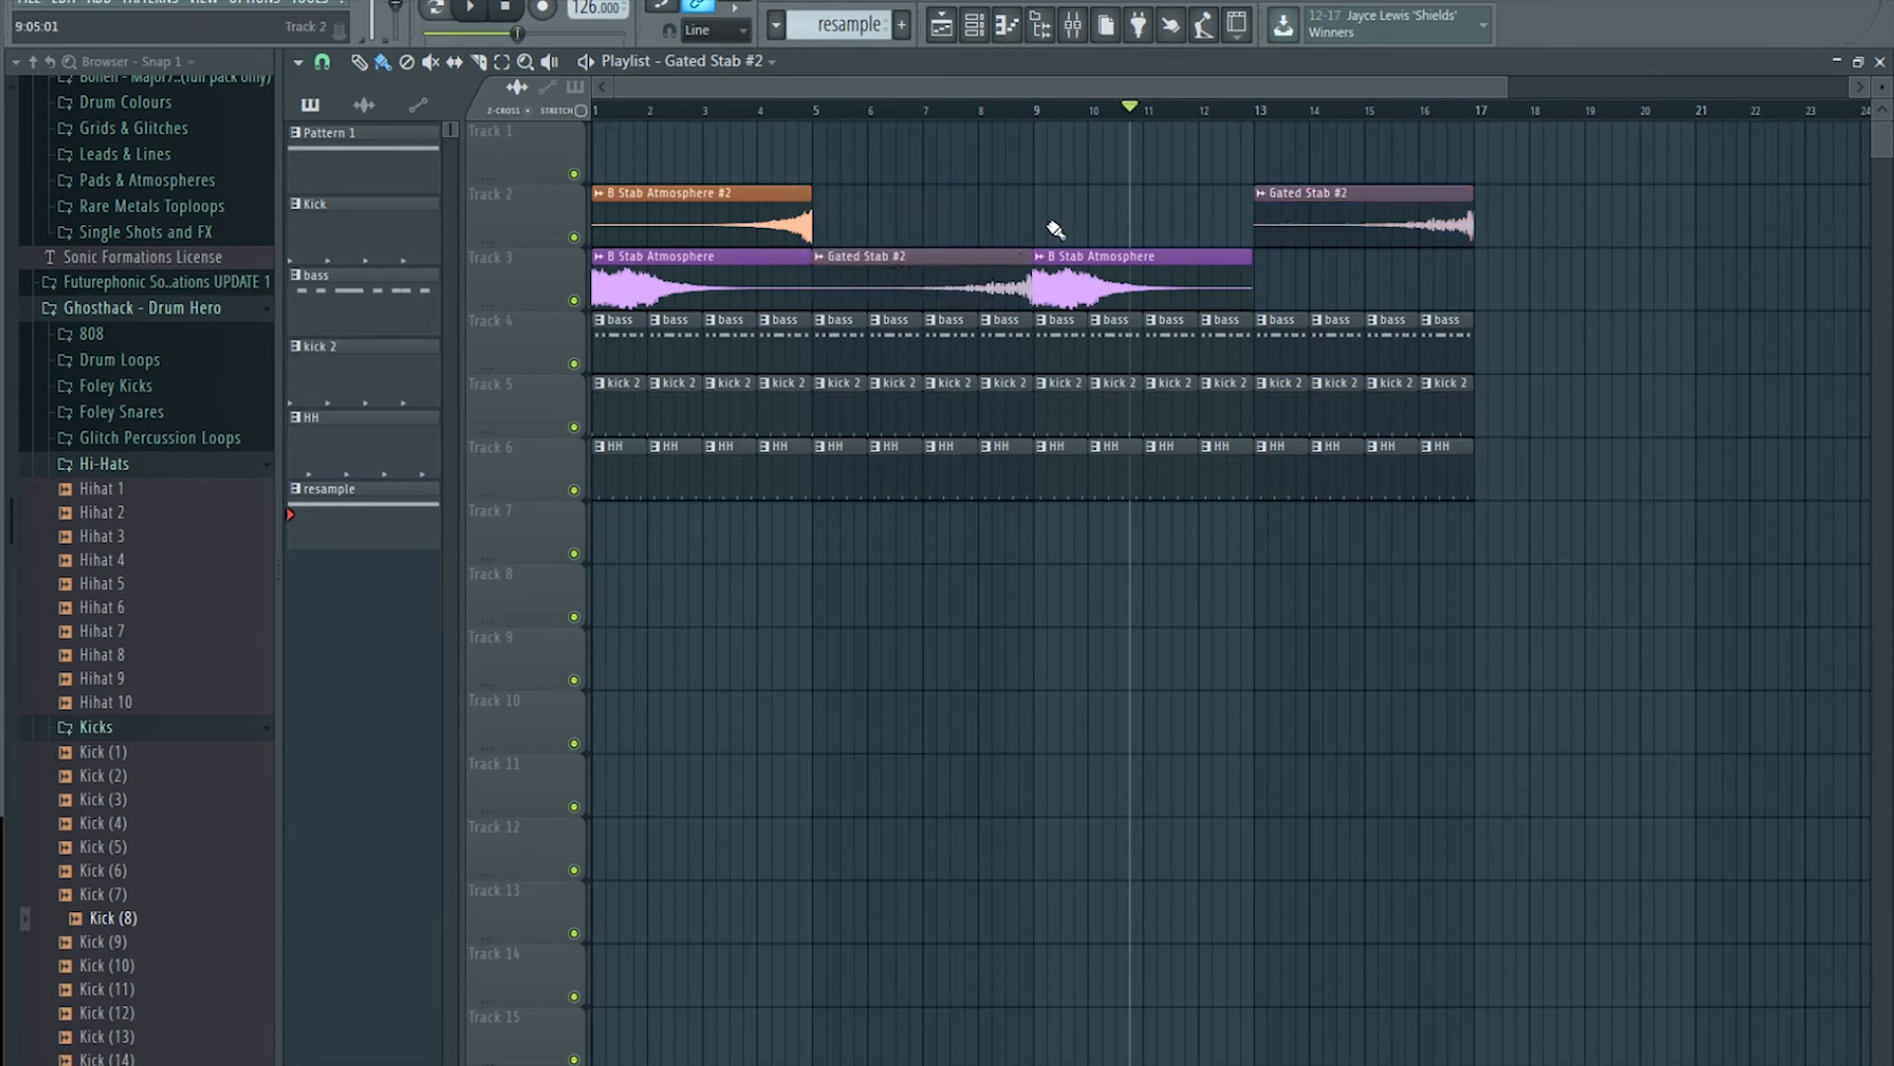
left_click_drag(1293, 215, 1293, 269)
left_click(781, 212)
left_click(1059, 206)
mouse_move(1145, 200)
left_mouse_down()
mouse_move(1104, 201)
mouse_move(1132, 201)
left_mouse_up()
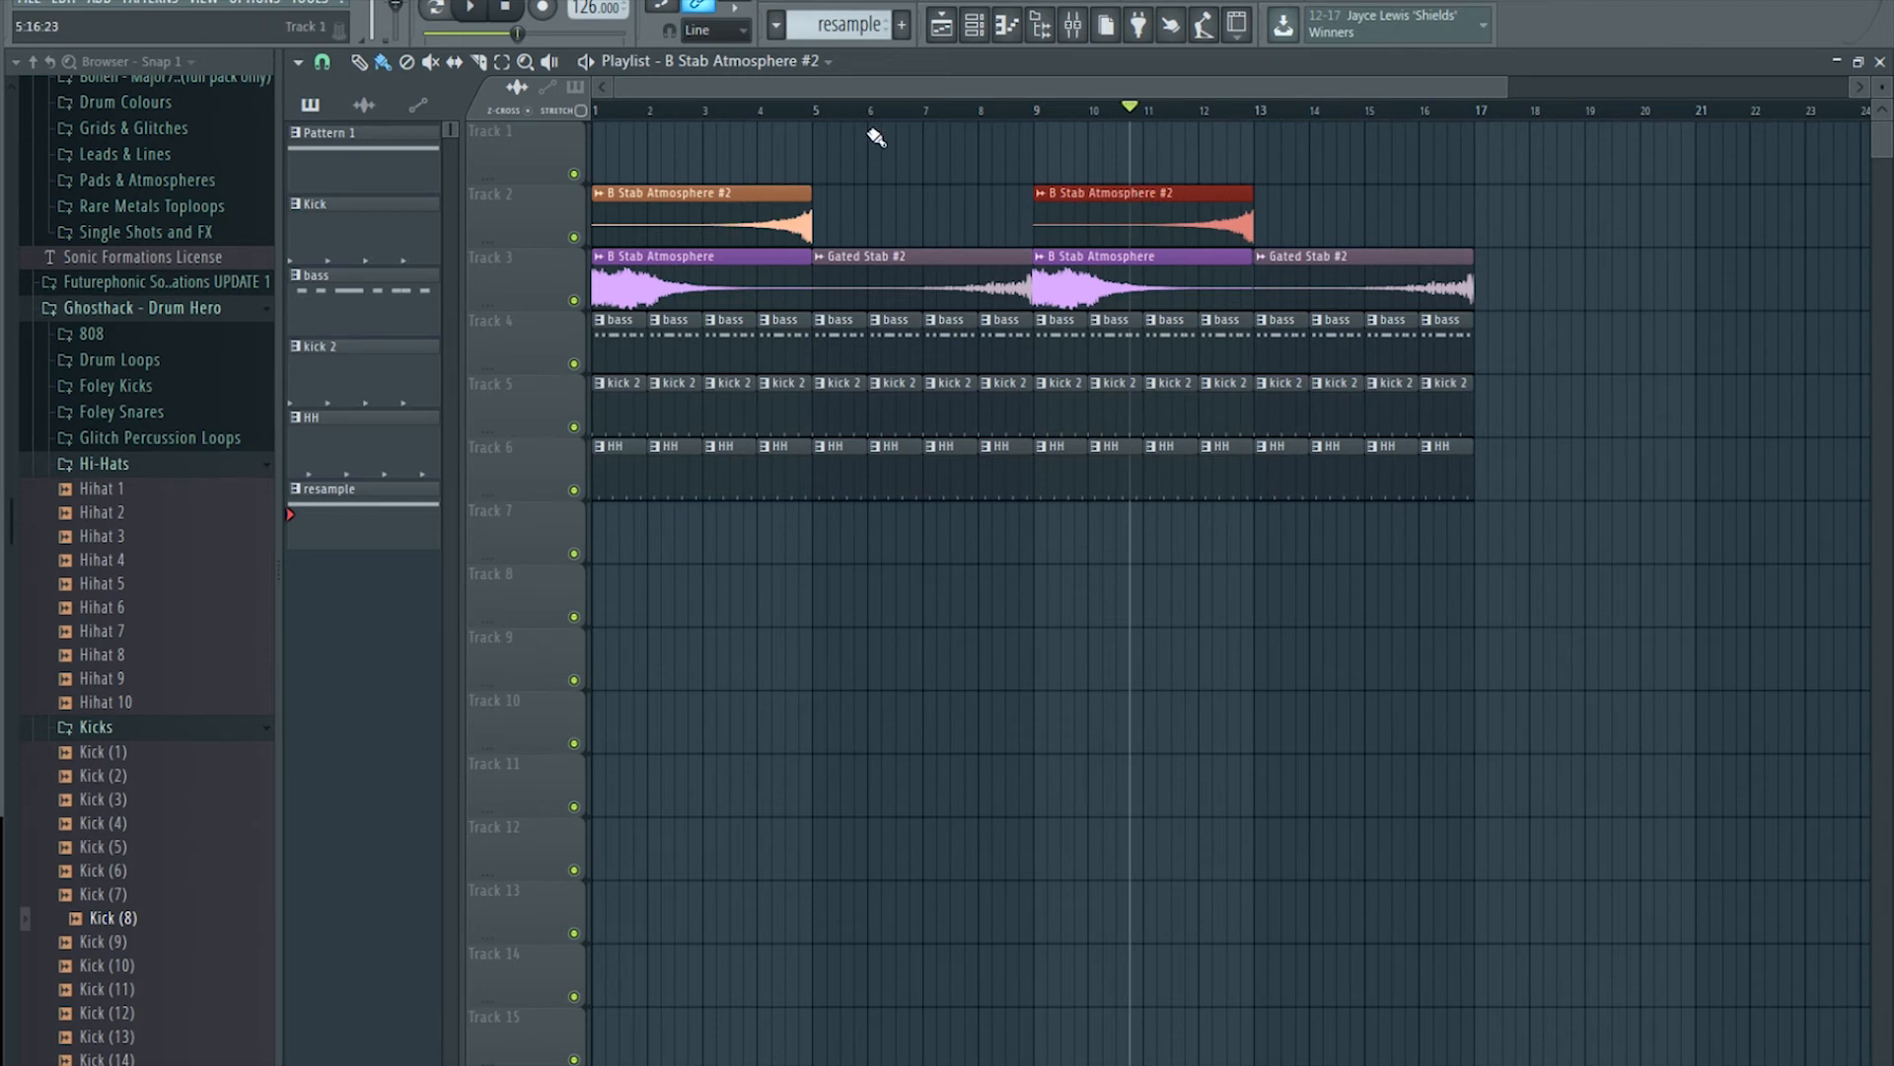
left_click(596, 110)
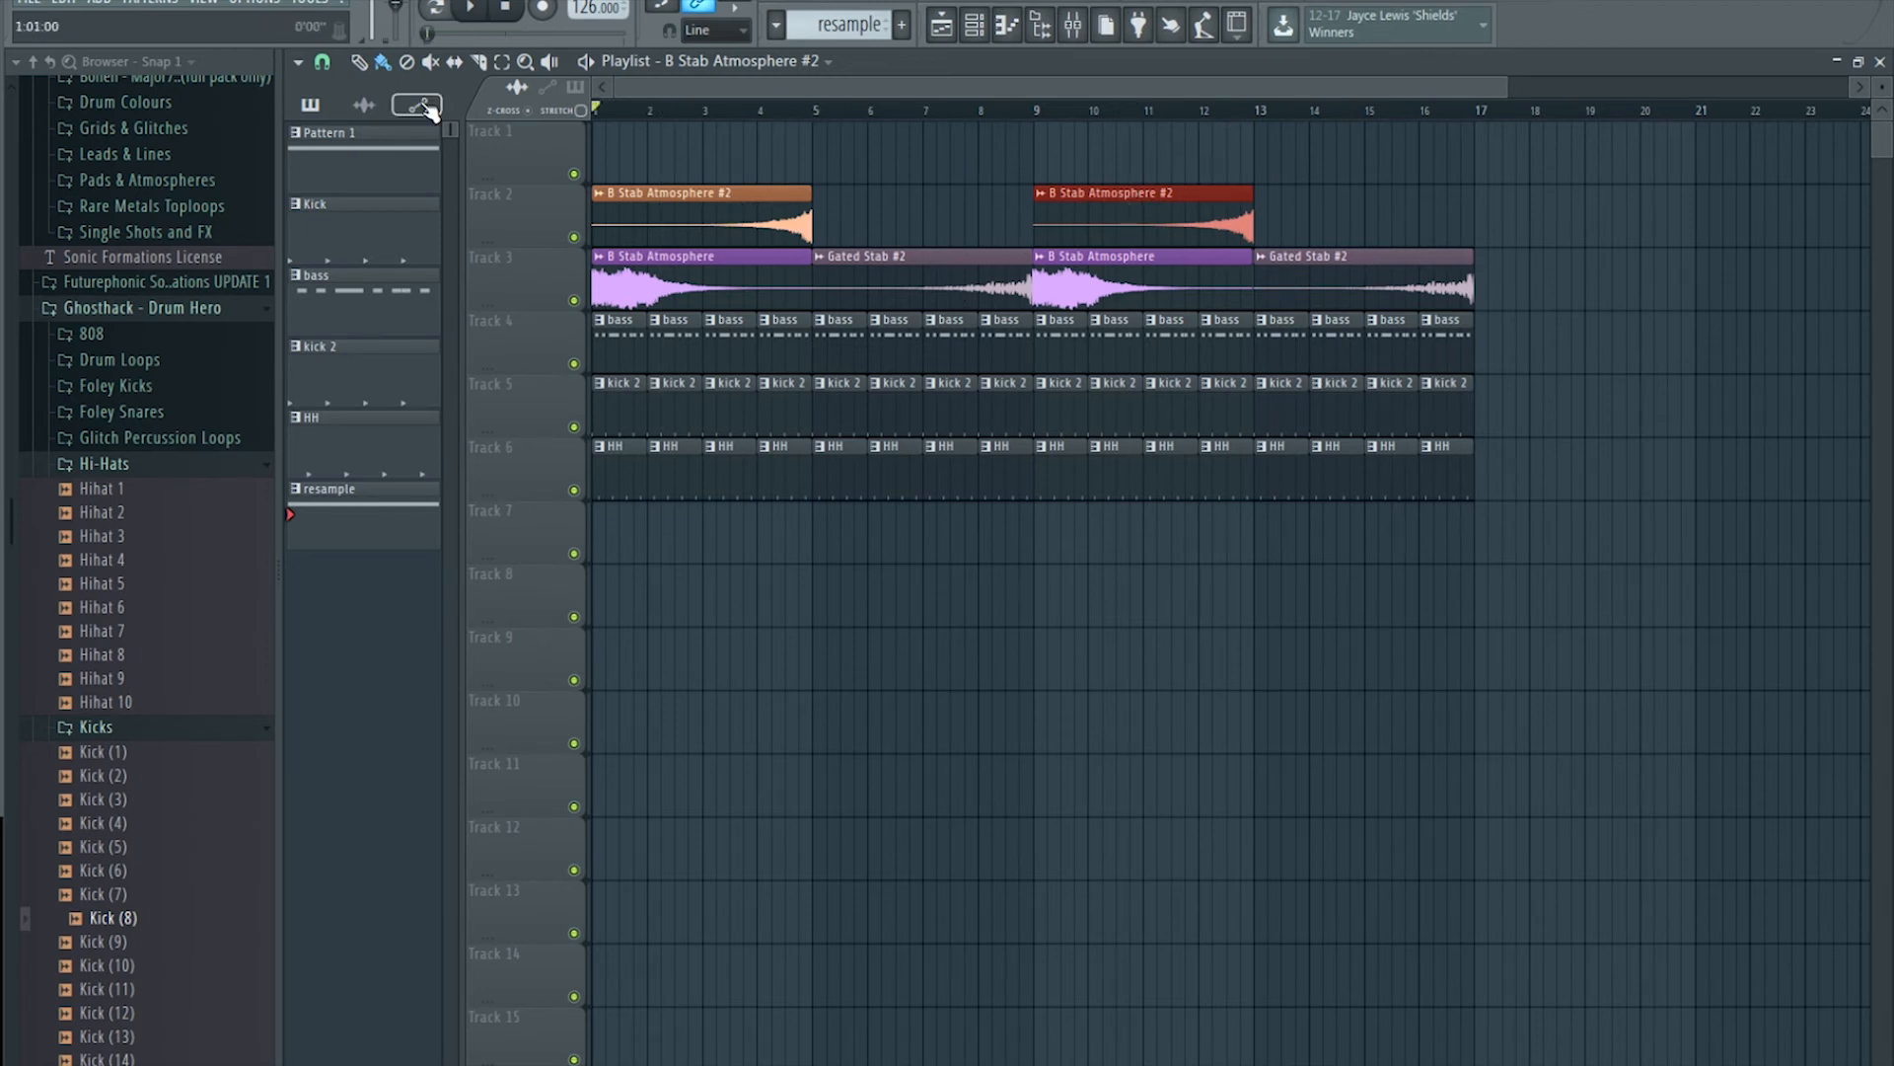
left_click(465, 10)
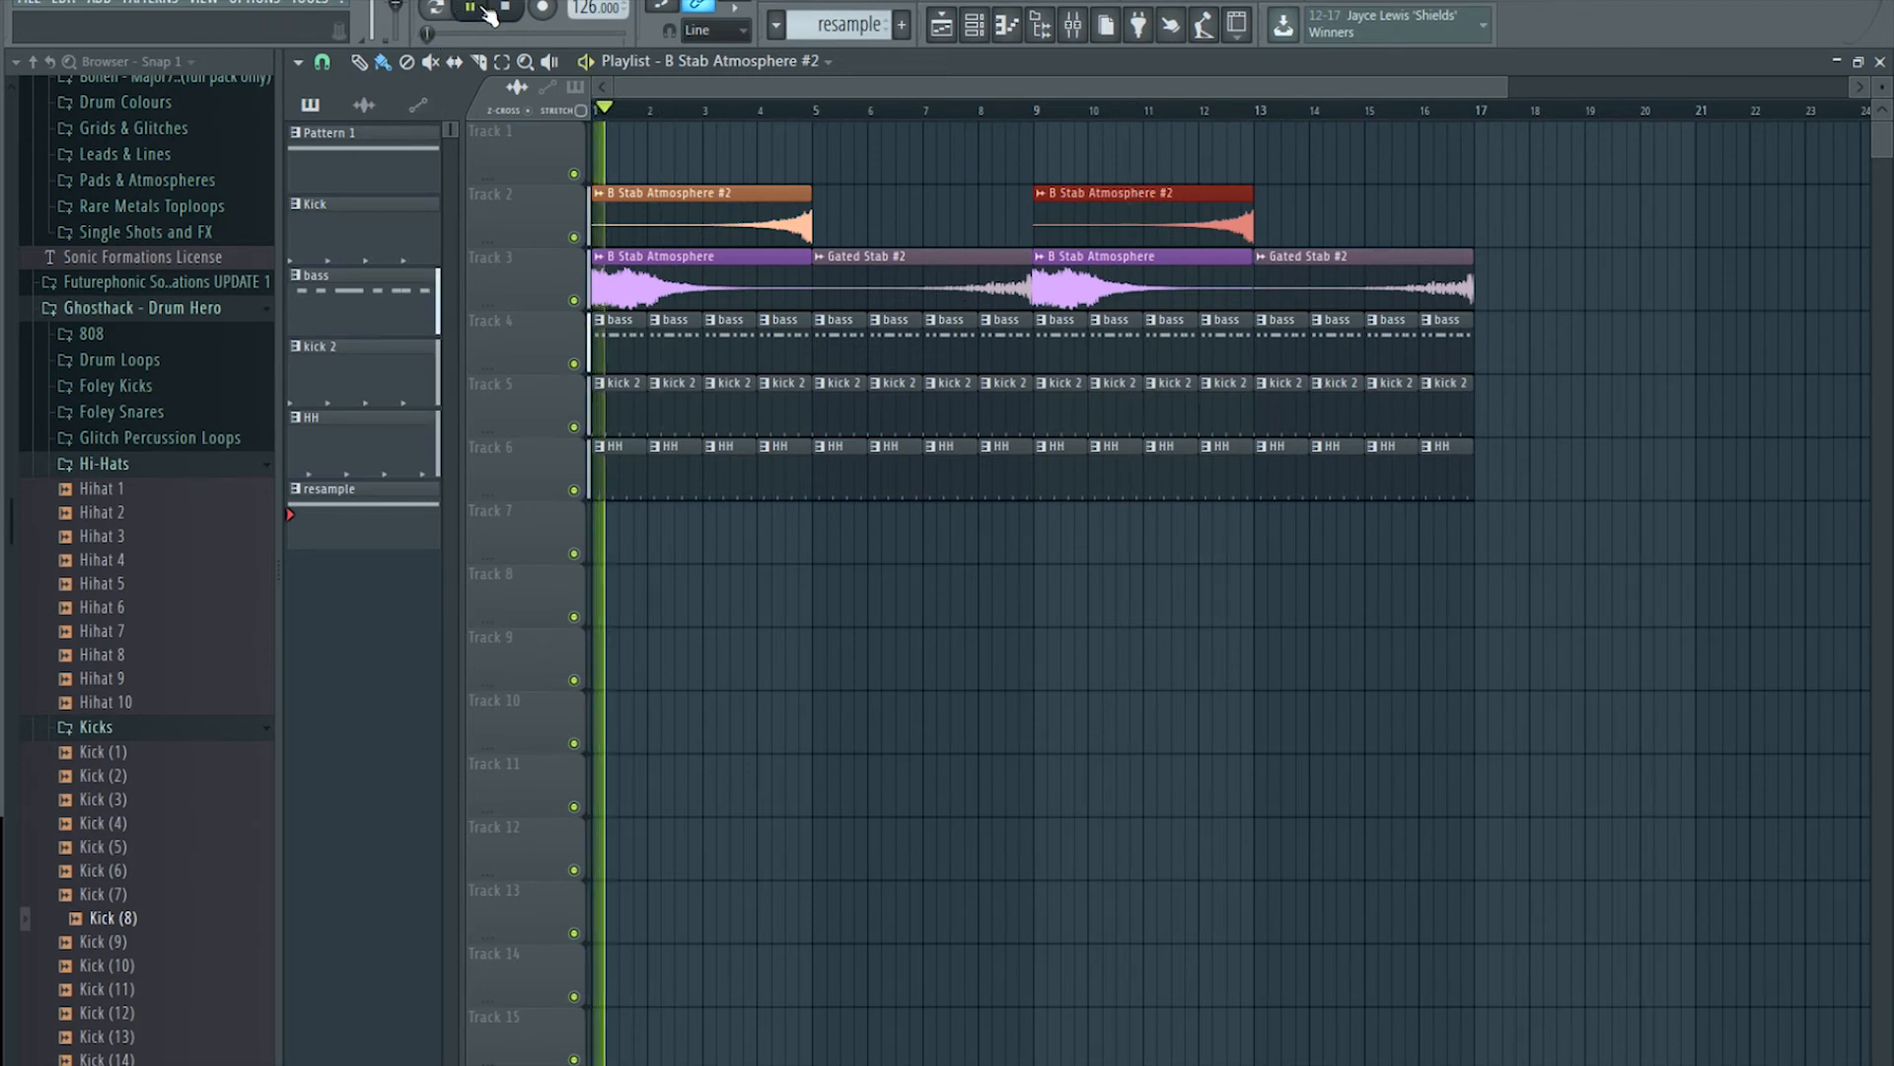
Step: Lower the B Stab Atmosphere #2 insert to -9.5 dB
left_click(1072, 25)
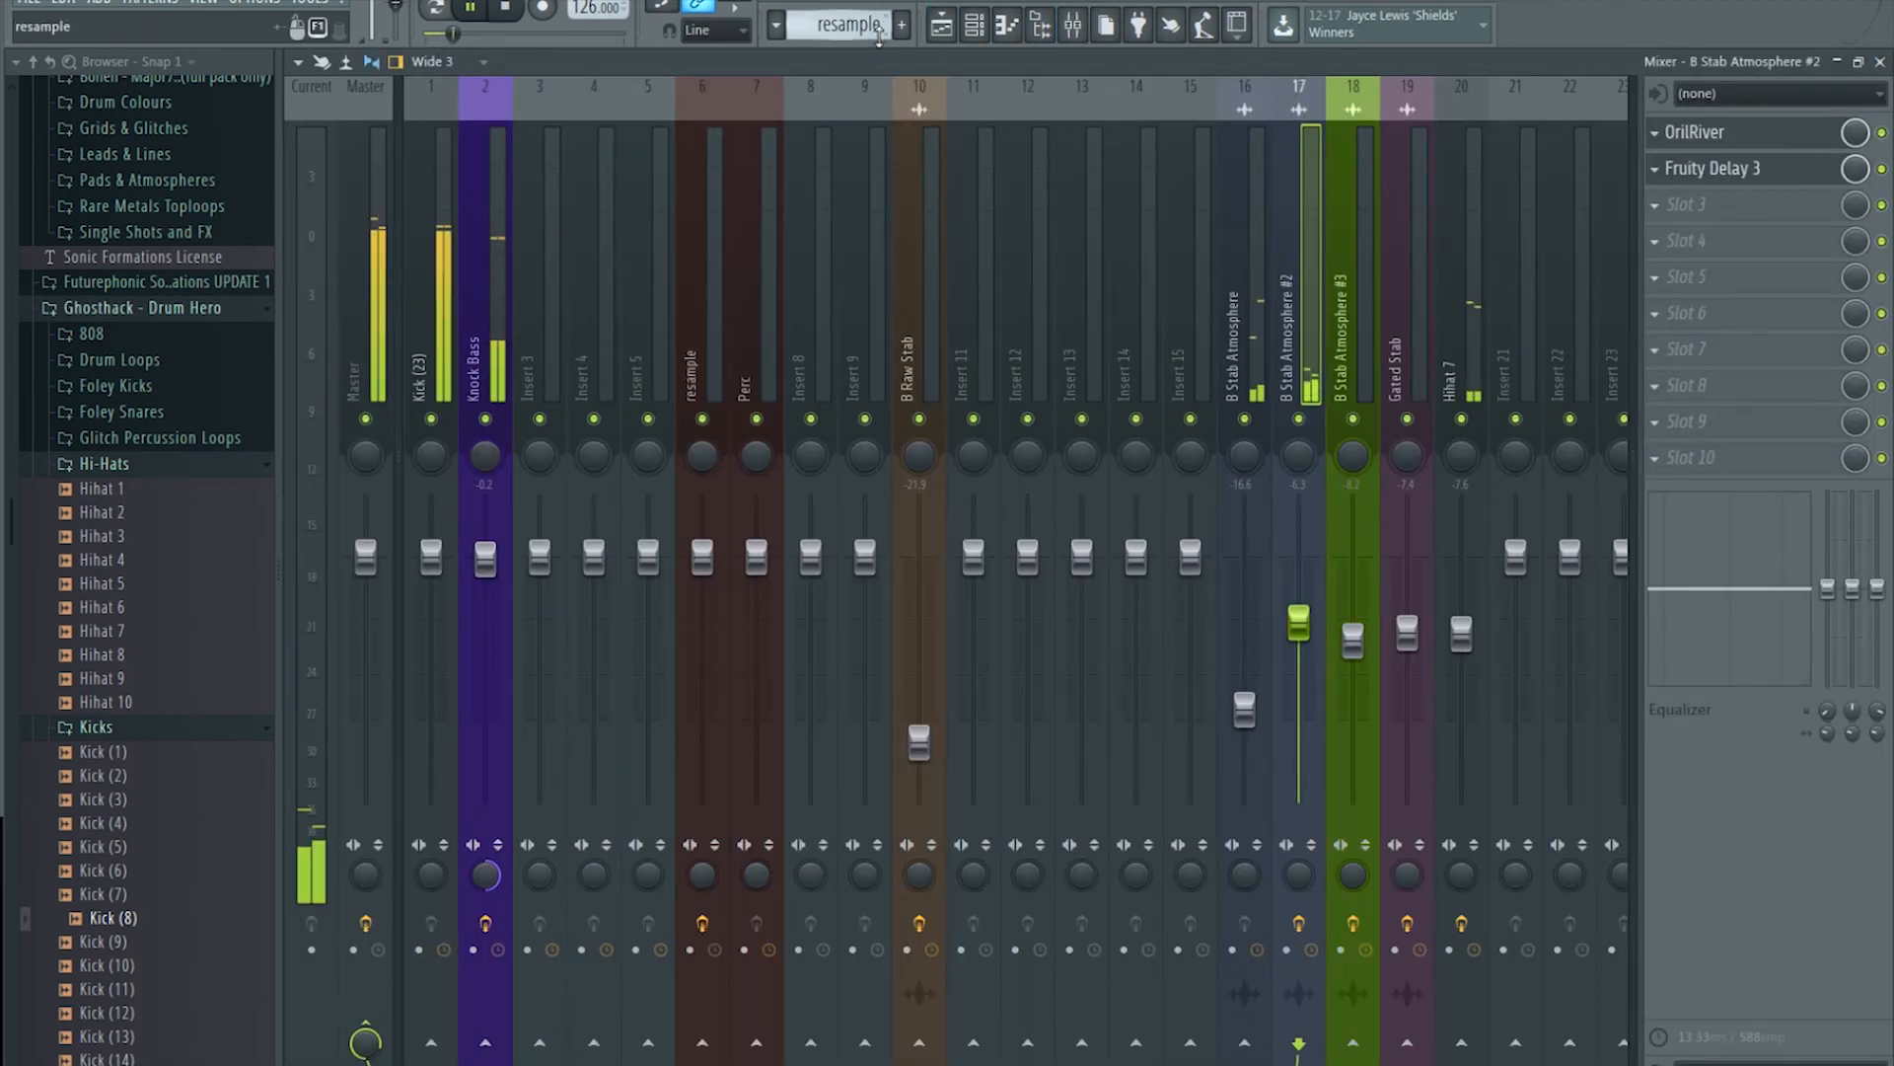
left_click(941, 24)
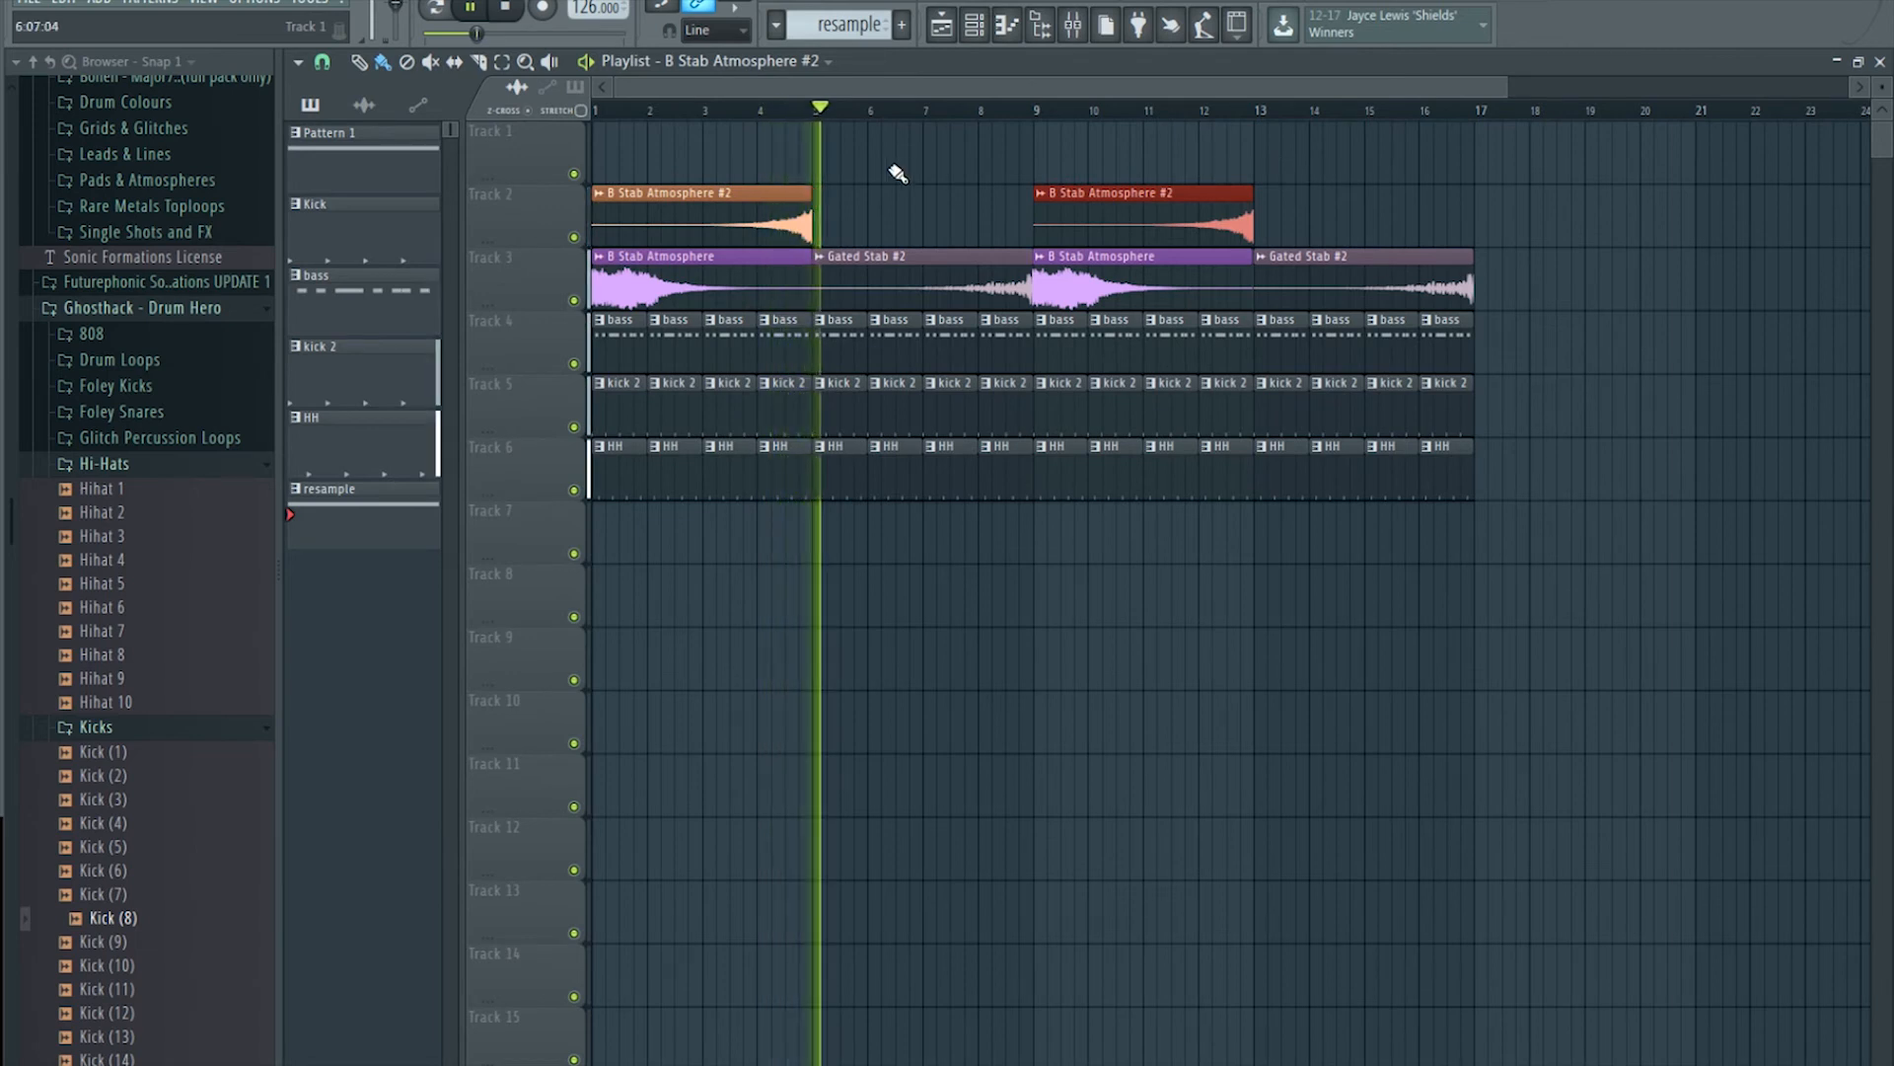
double_click(761, 221)
left_click(1072, 39)
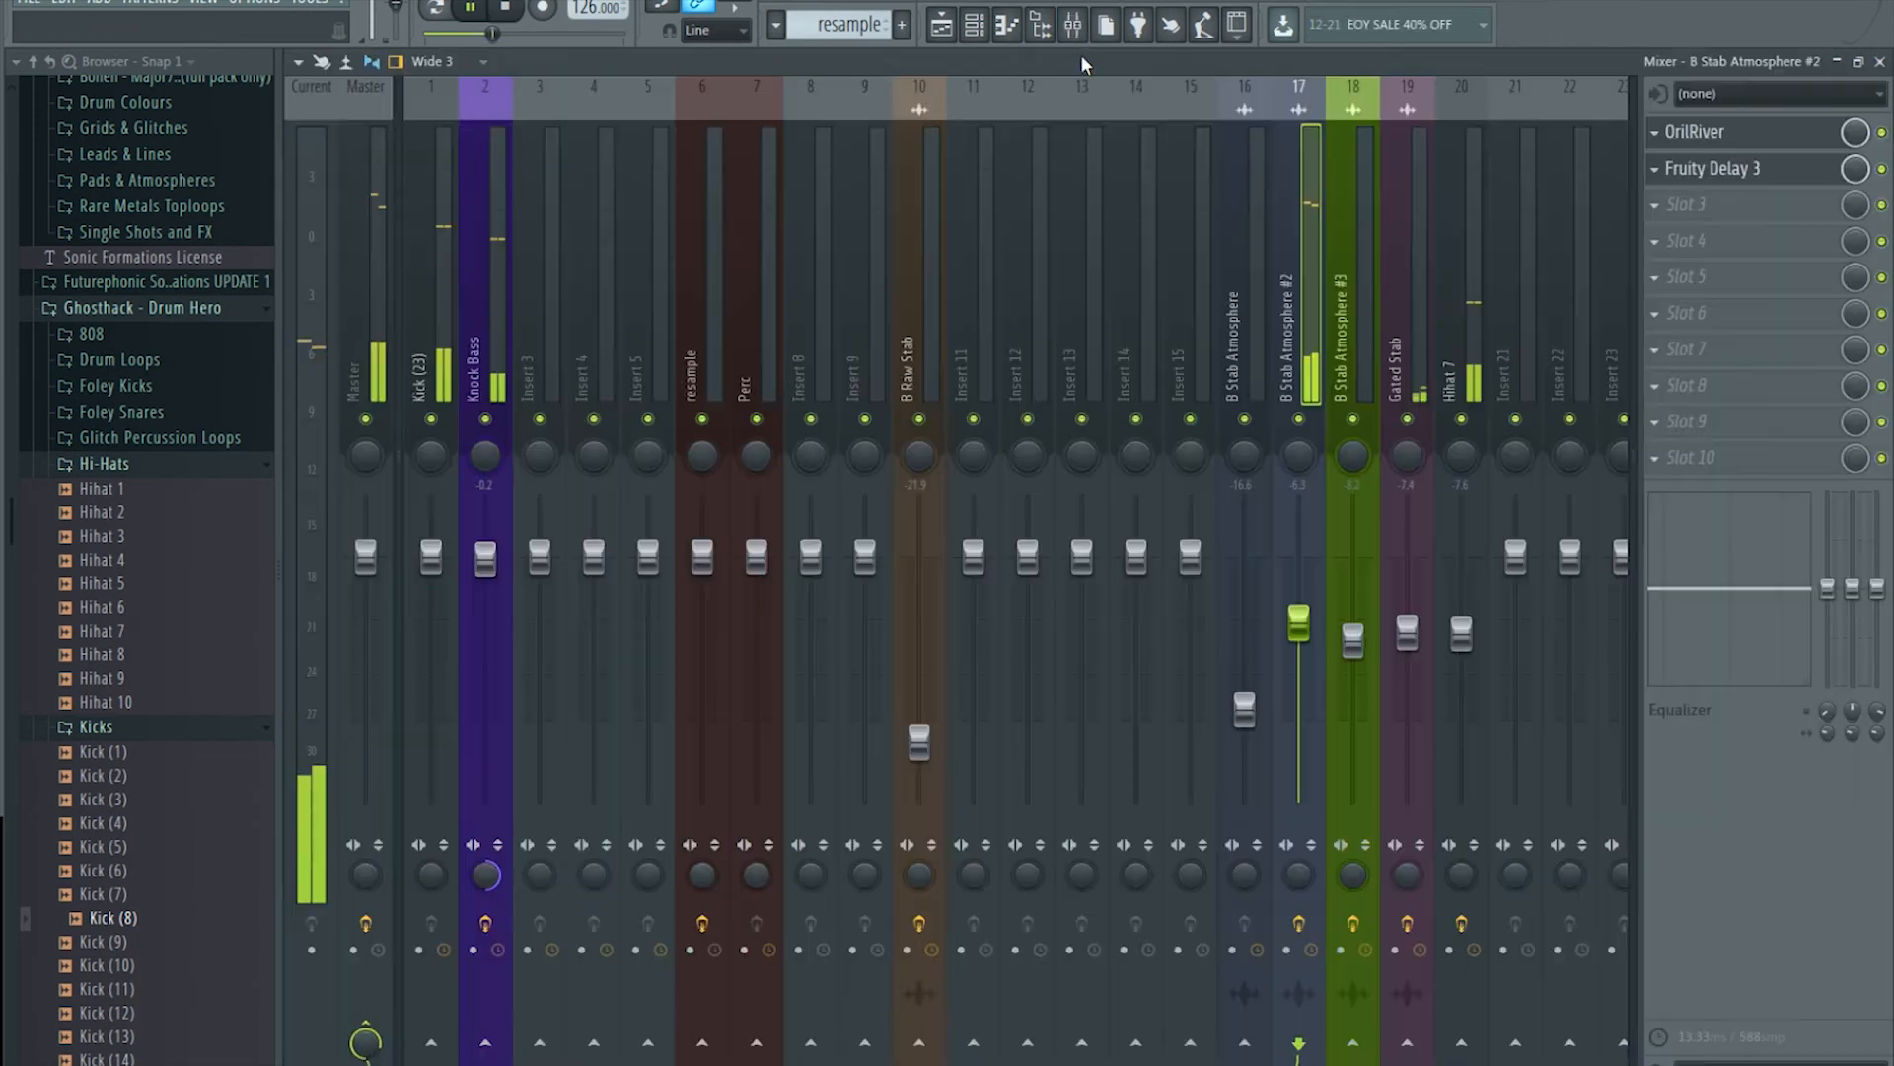
left_click_drag(1299, 641, 1299, 651)
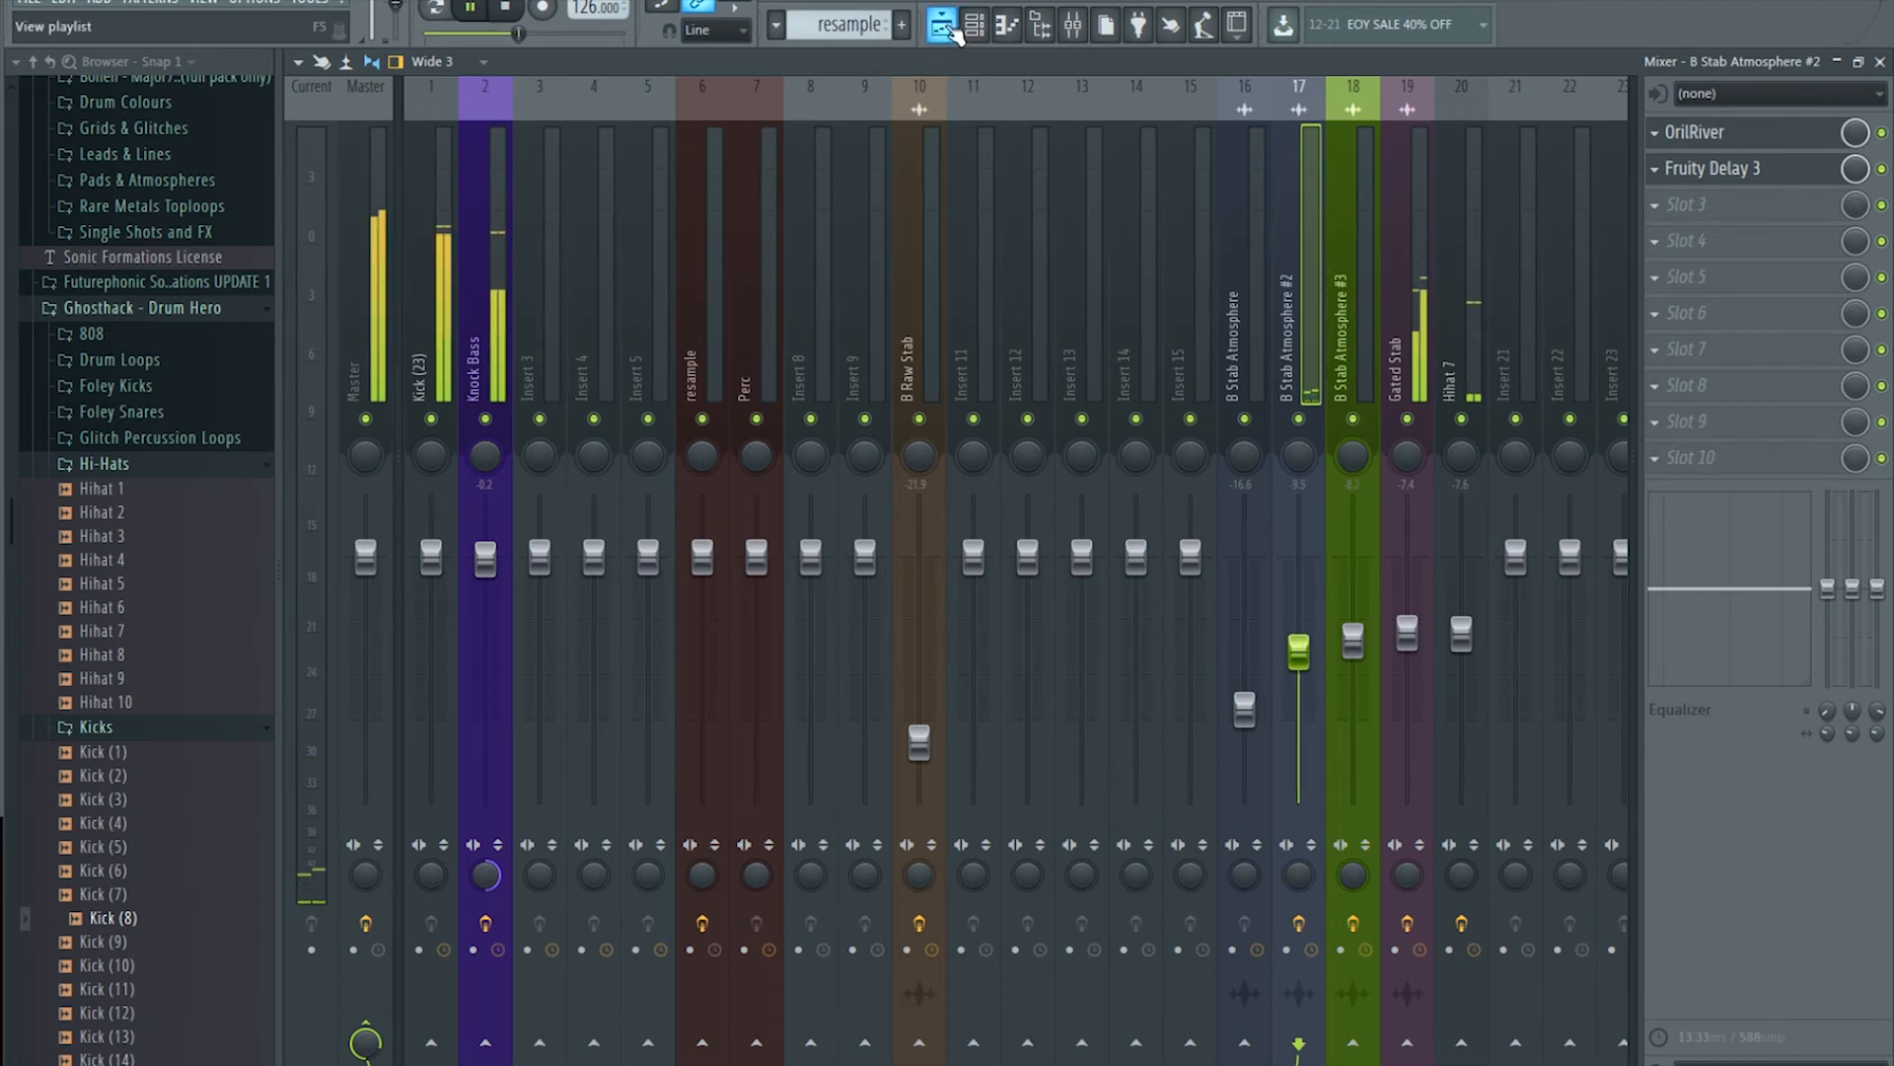
Step: Raise the B Stab Atmosphere insert slightly to -10.7 dB
left_click(942, 23)
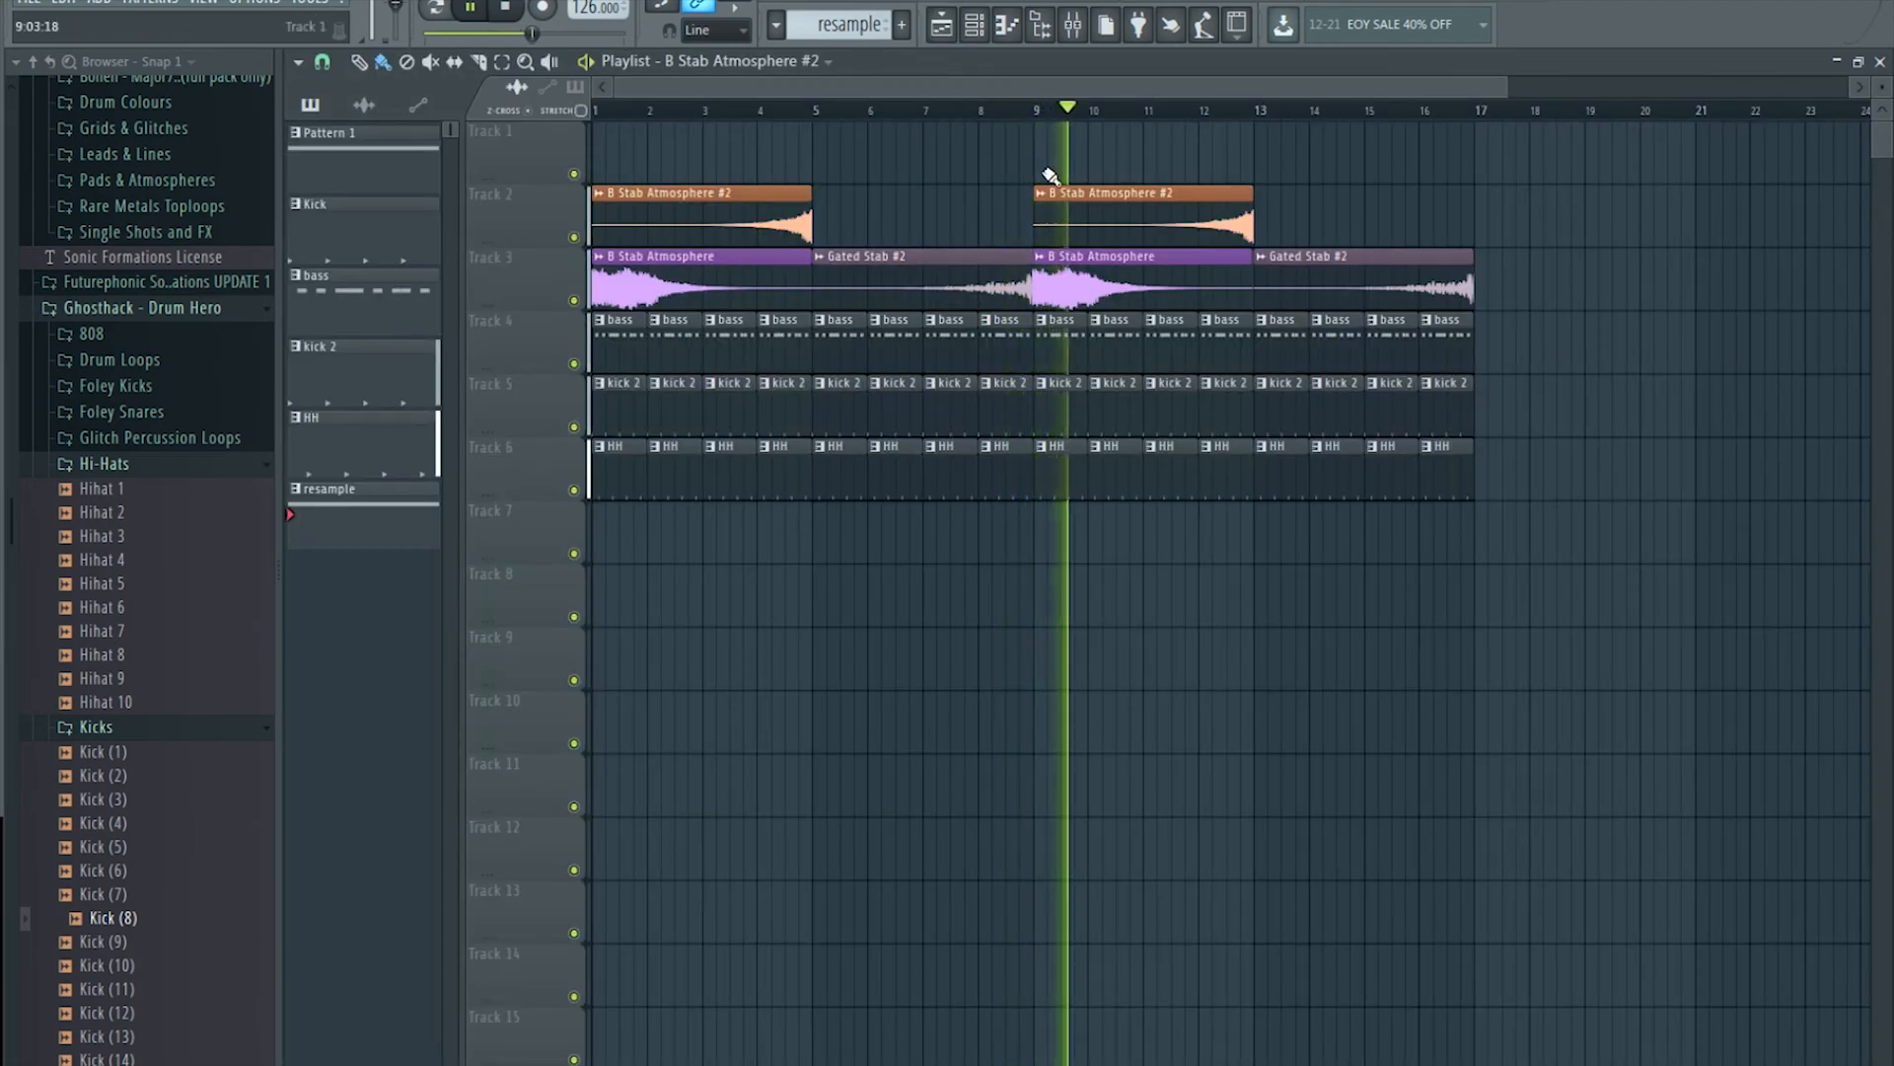
double_click(1073, 259)
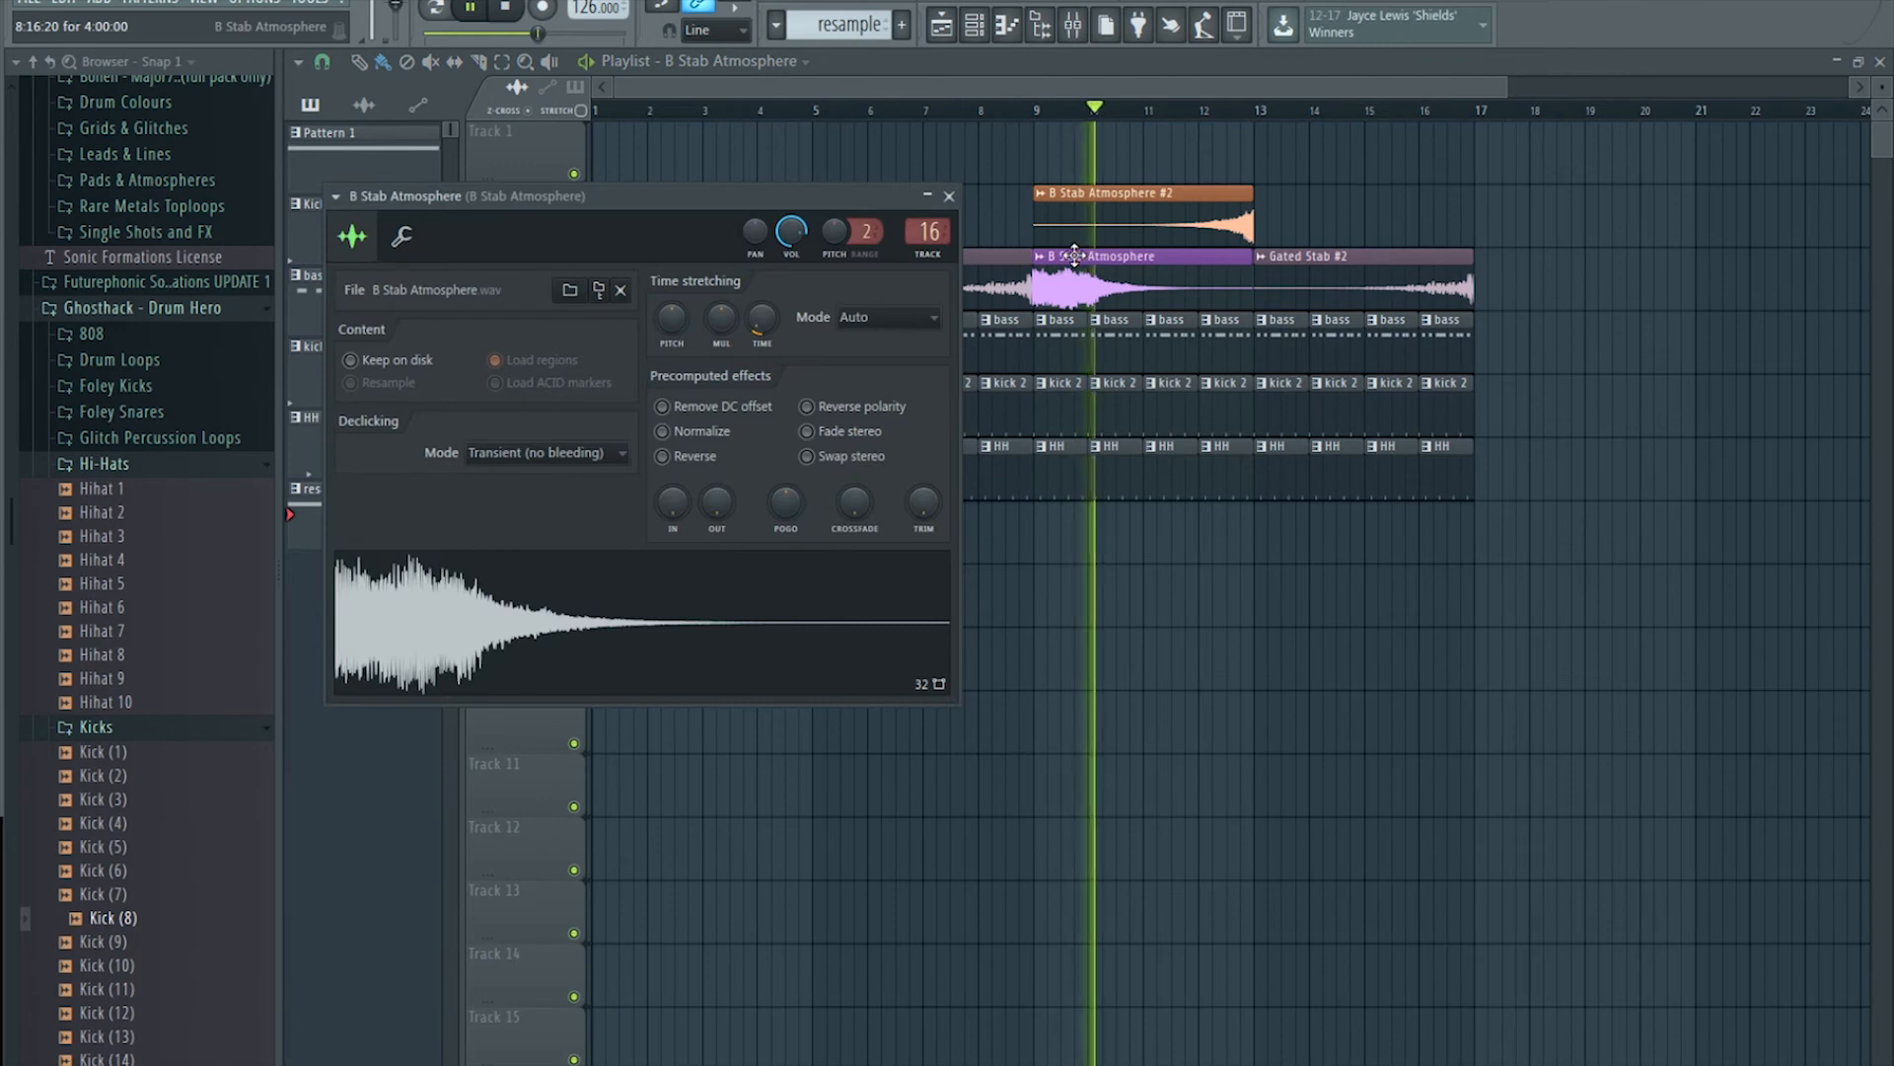
left_click(1074, 23)
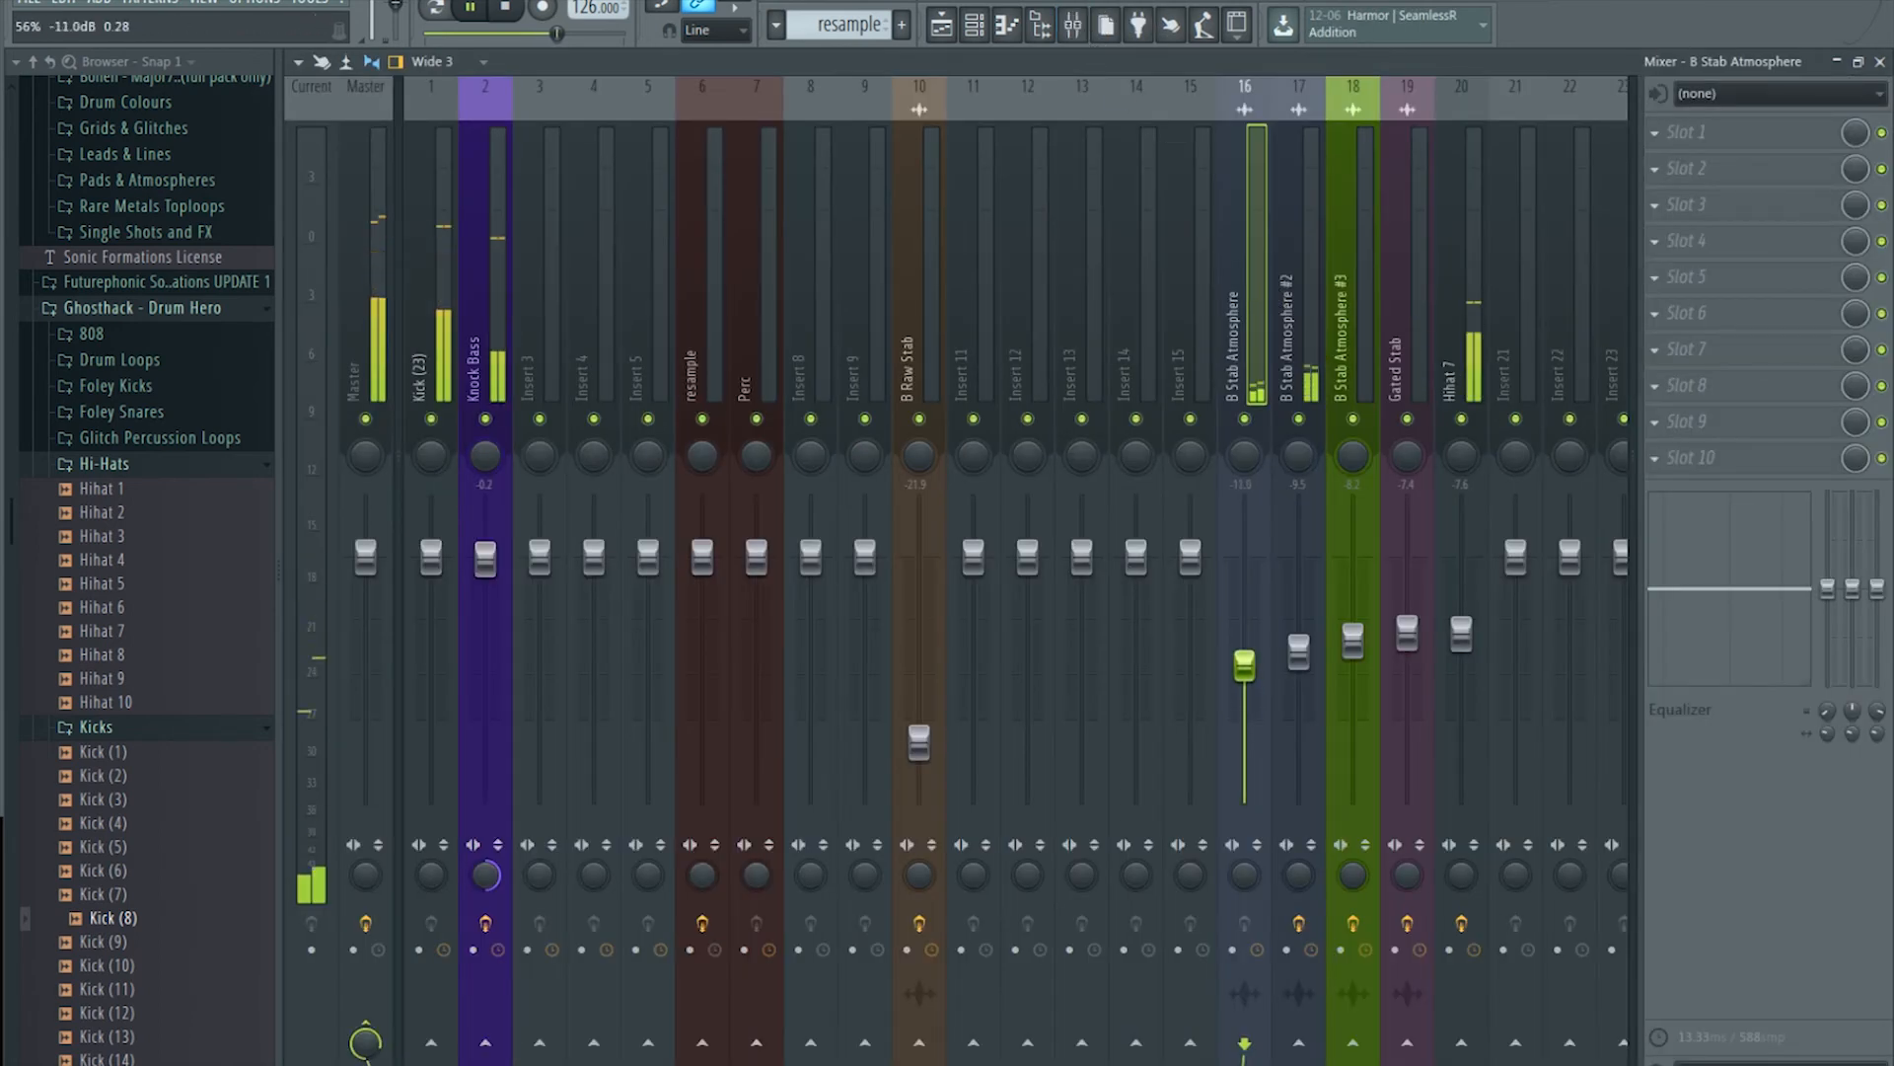
left_click(945, 31)
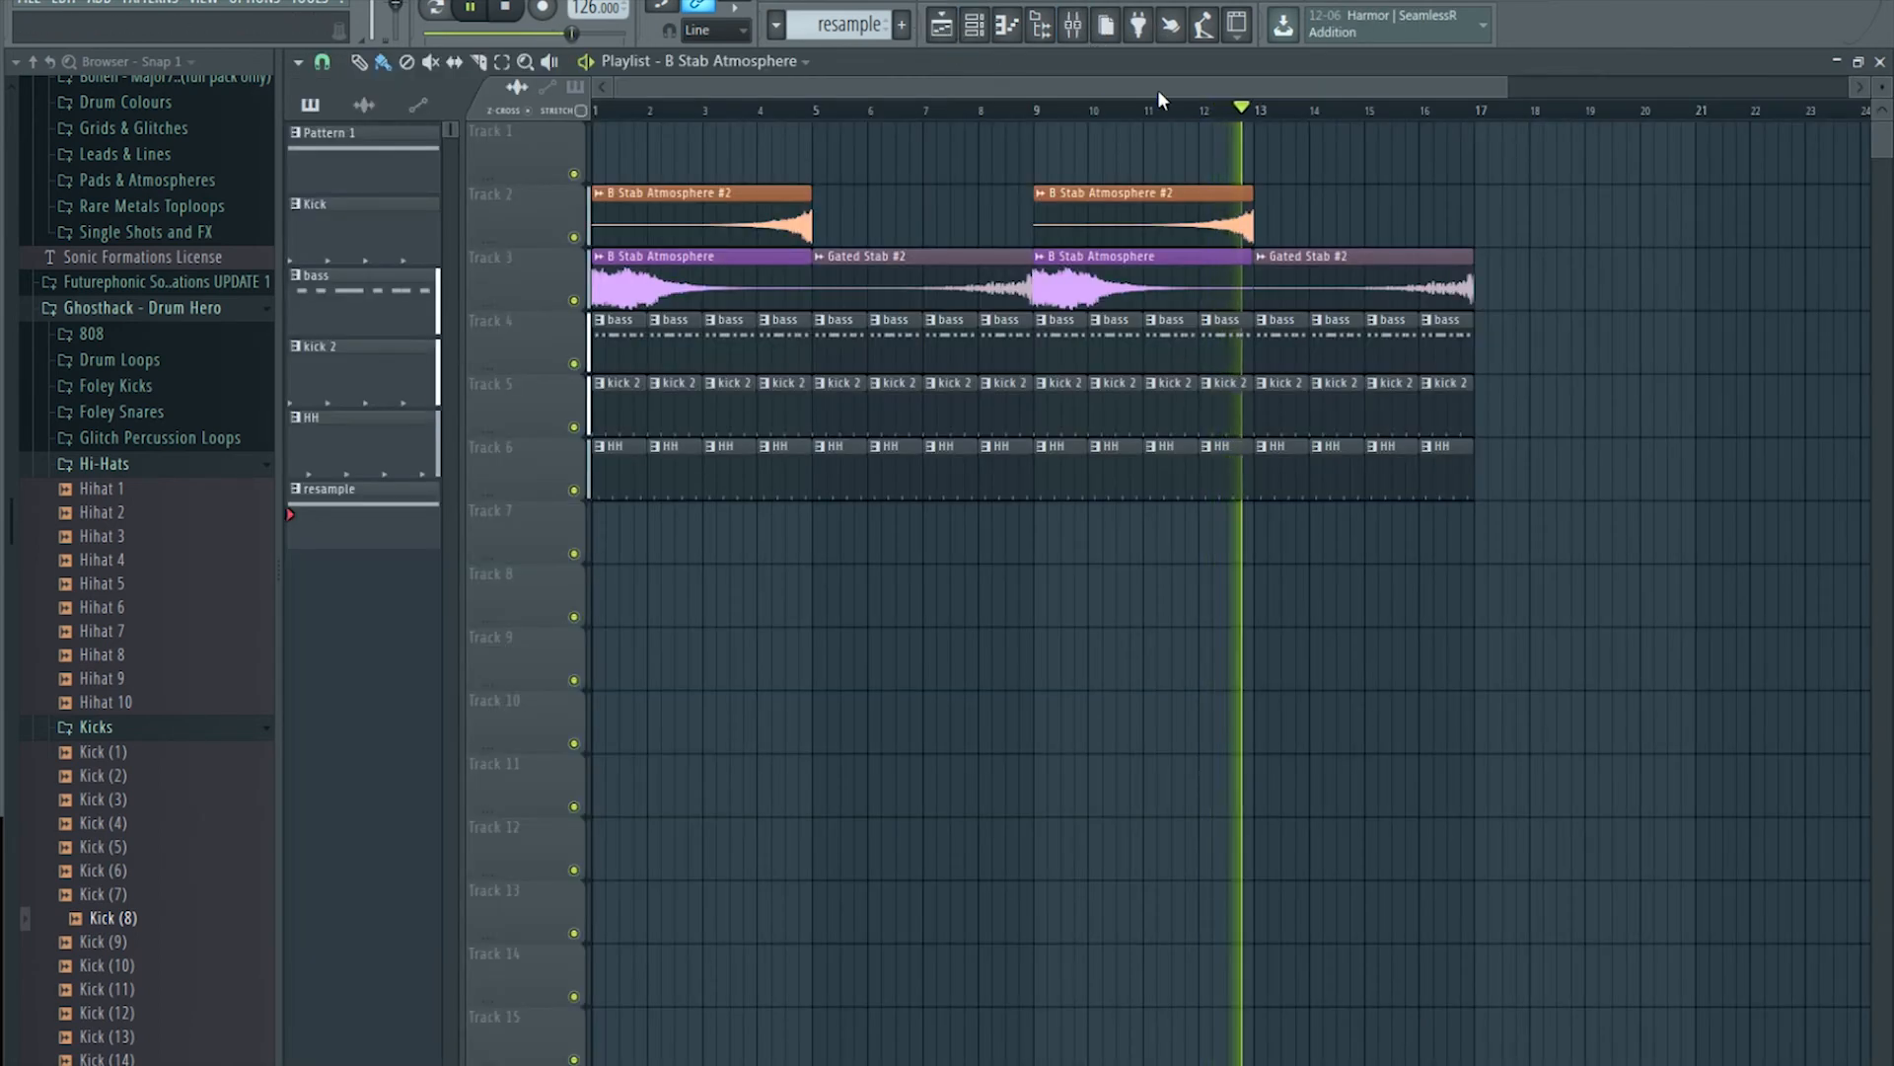
scroll(1229, 124, "down", 2)
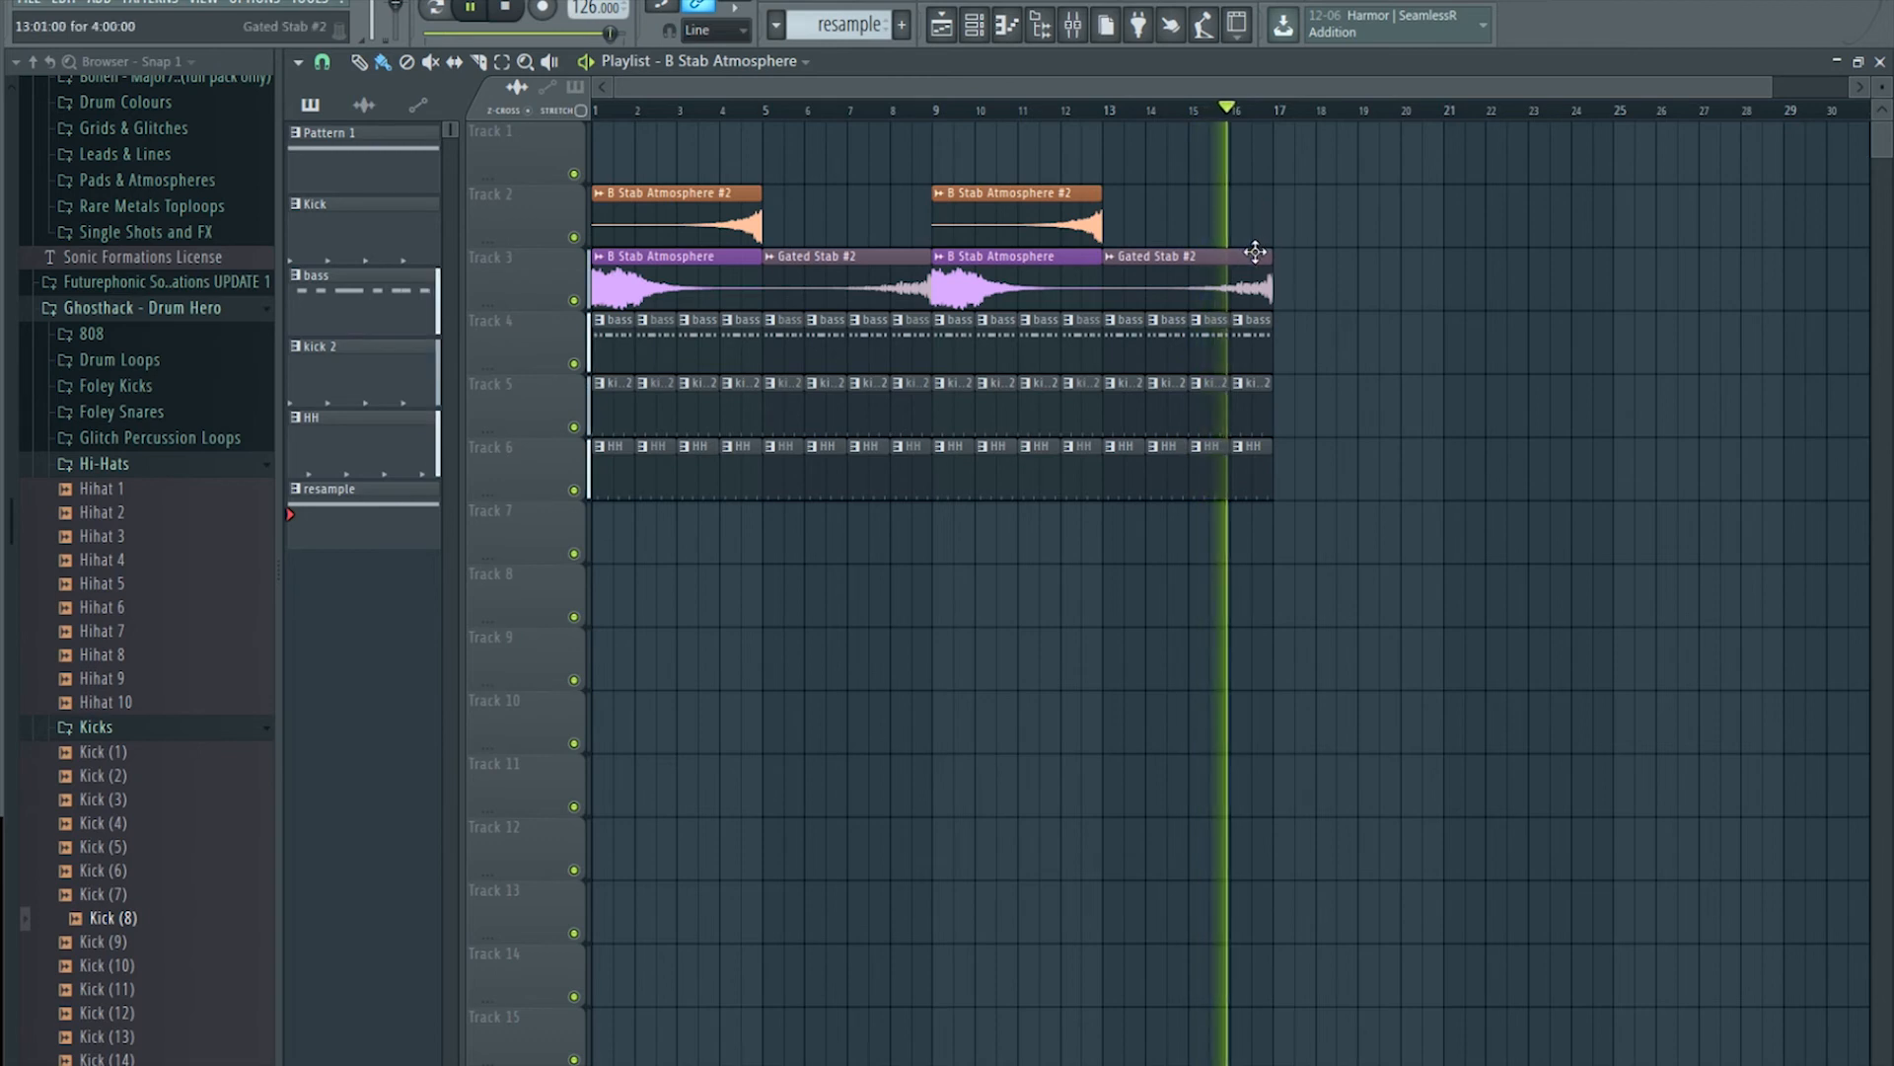
scroll(1305, 121, "down", 1)
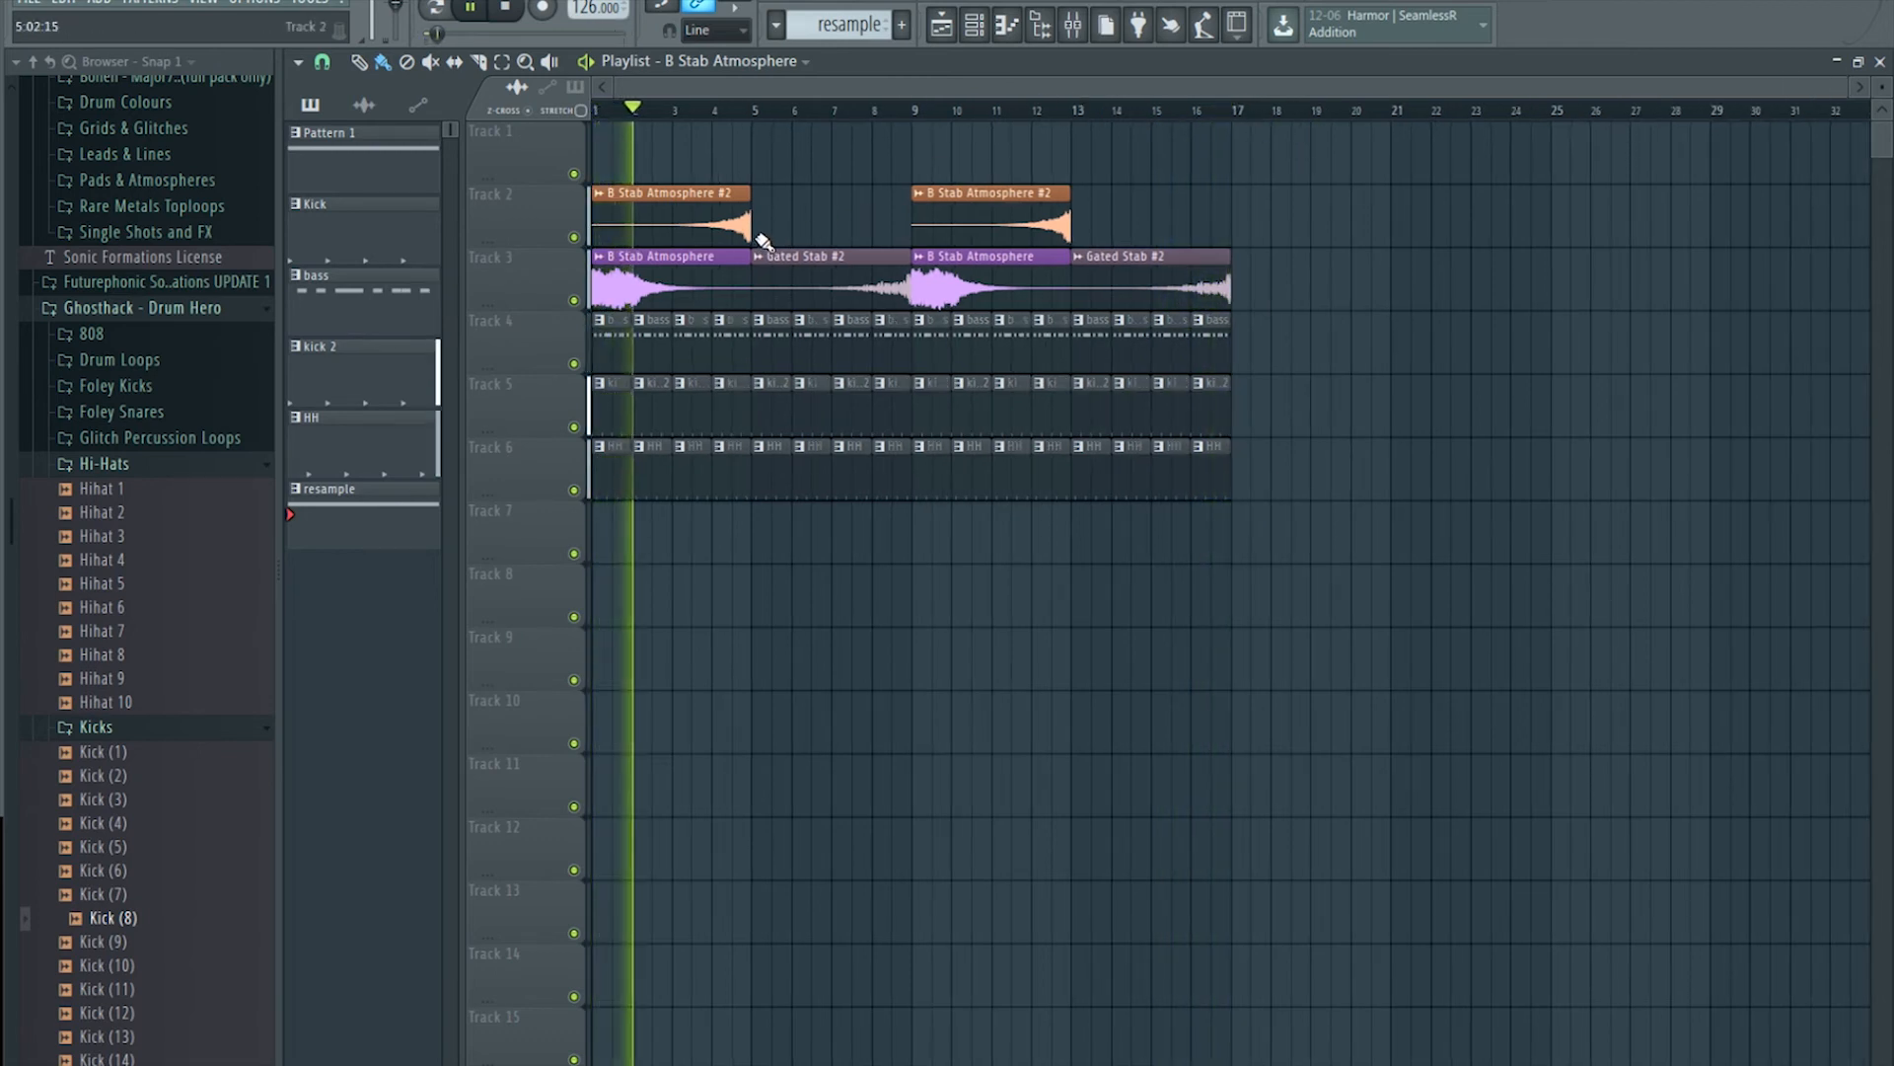
key("space")
left_click(1072, 24)
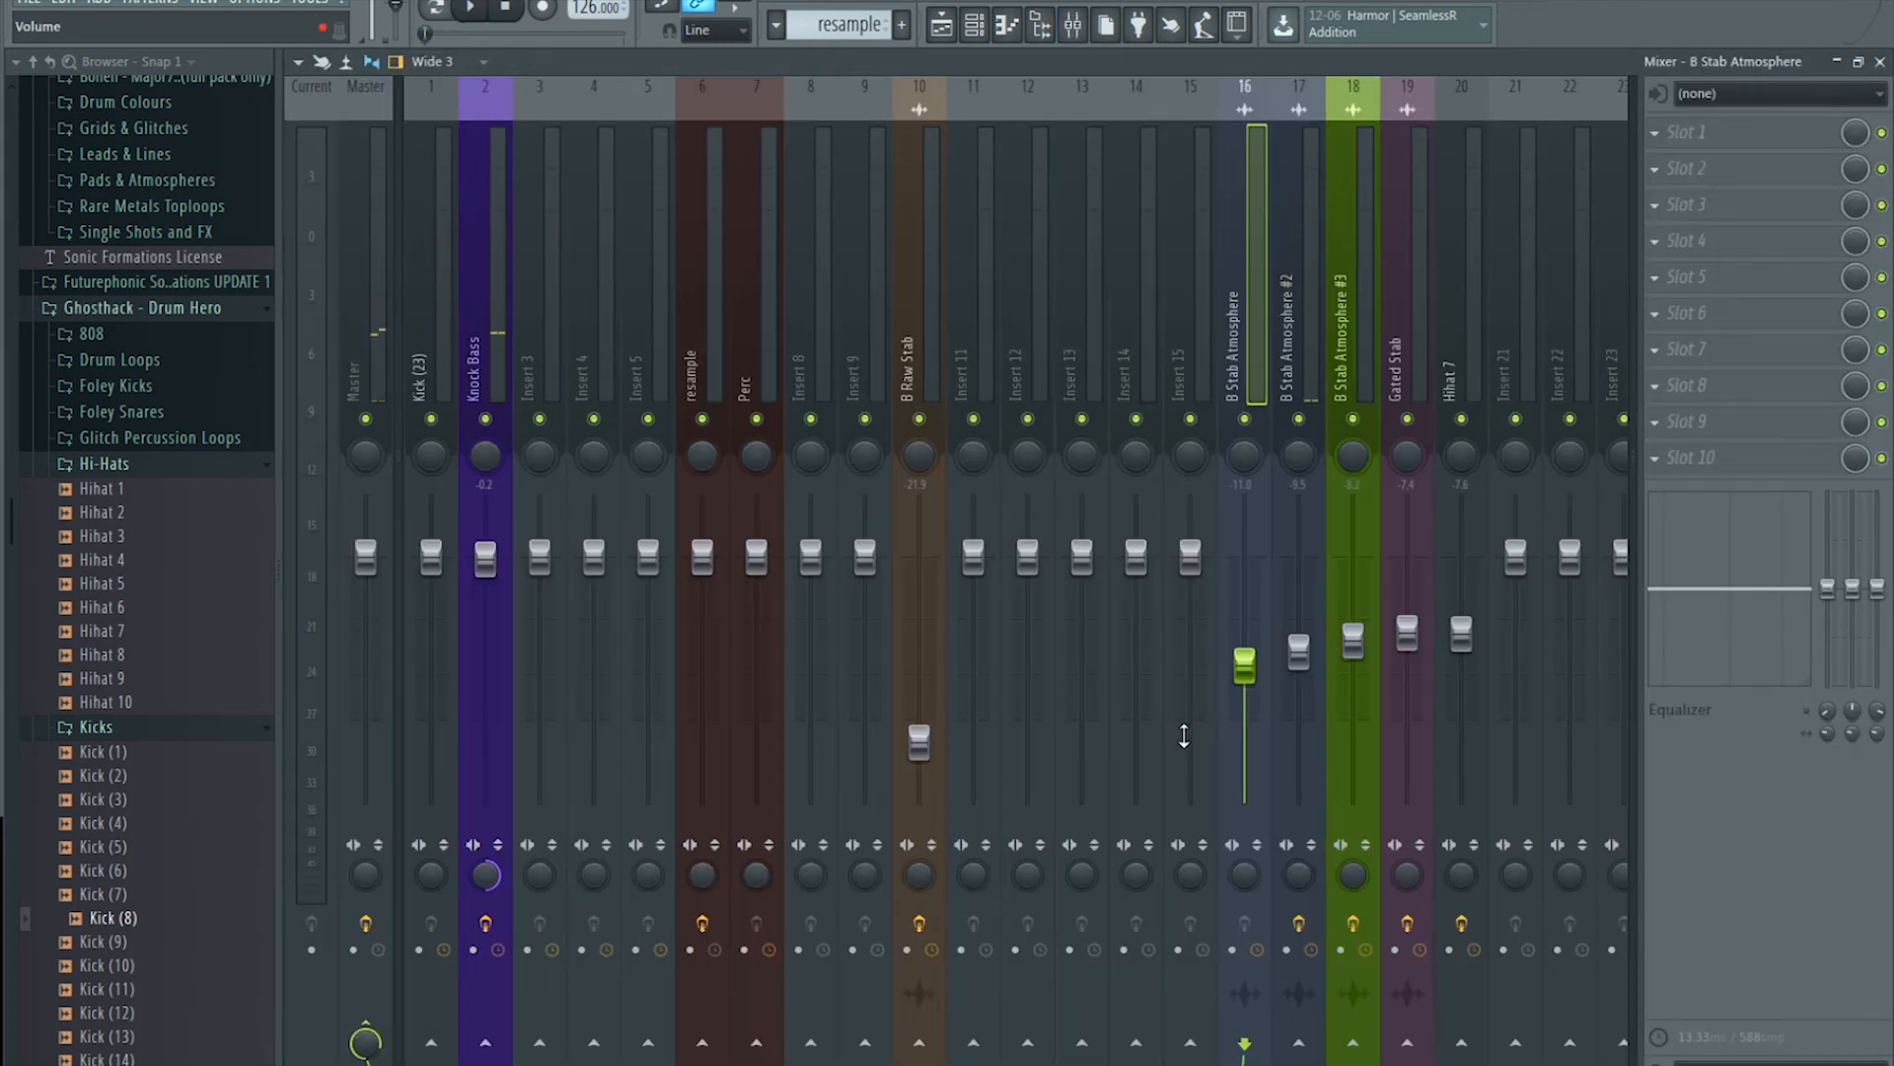
left_click_drag(1247, 668, 1246, 664)
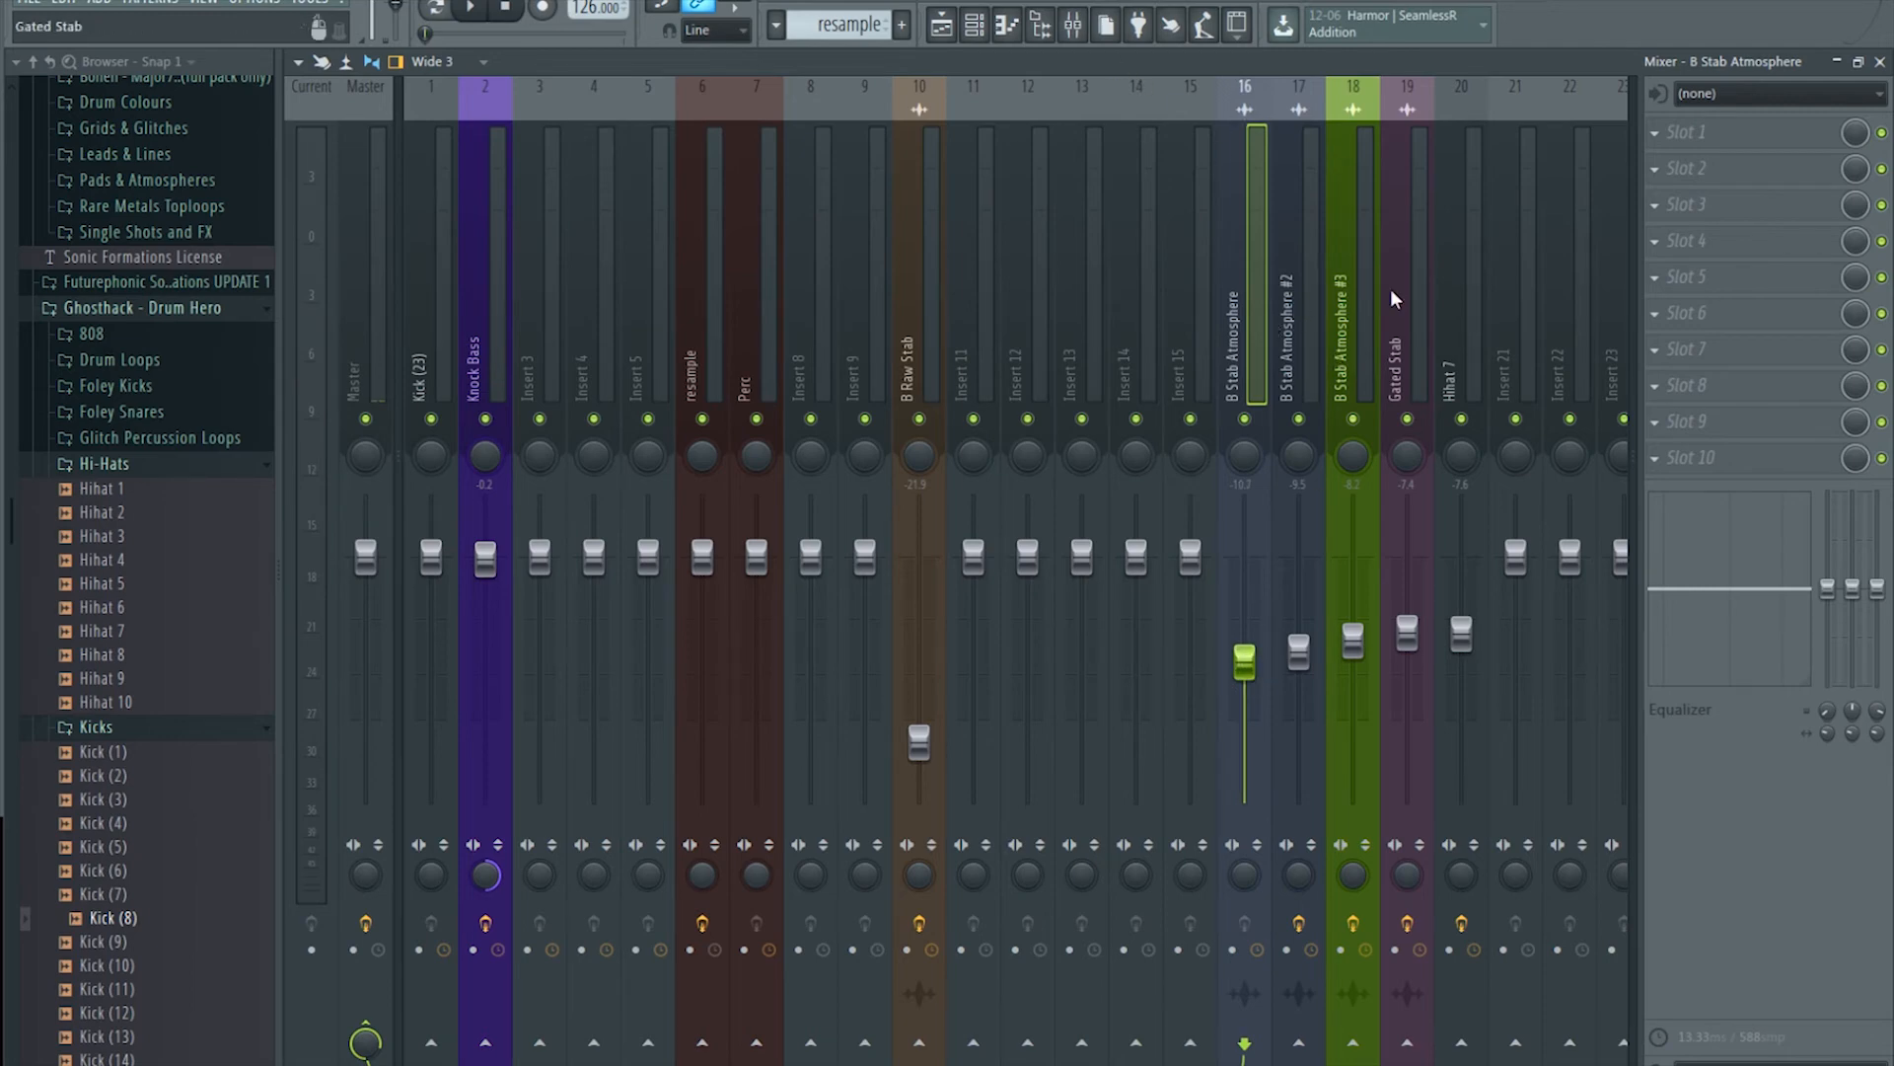
Step: Select the four stab inserts 16–19 in the mixer
key("F5")
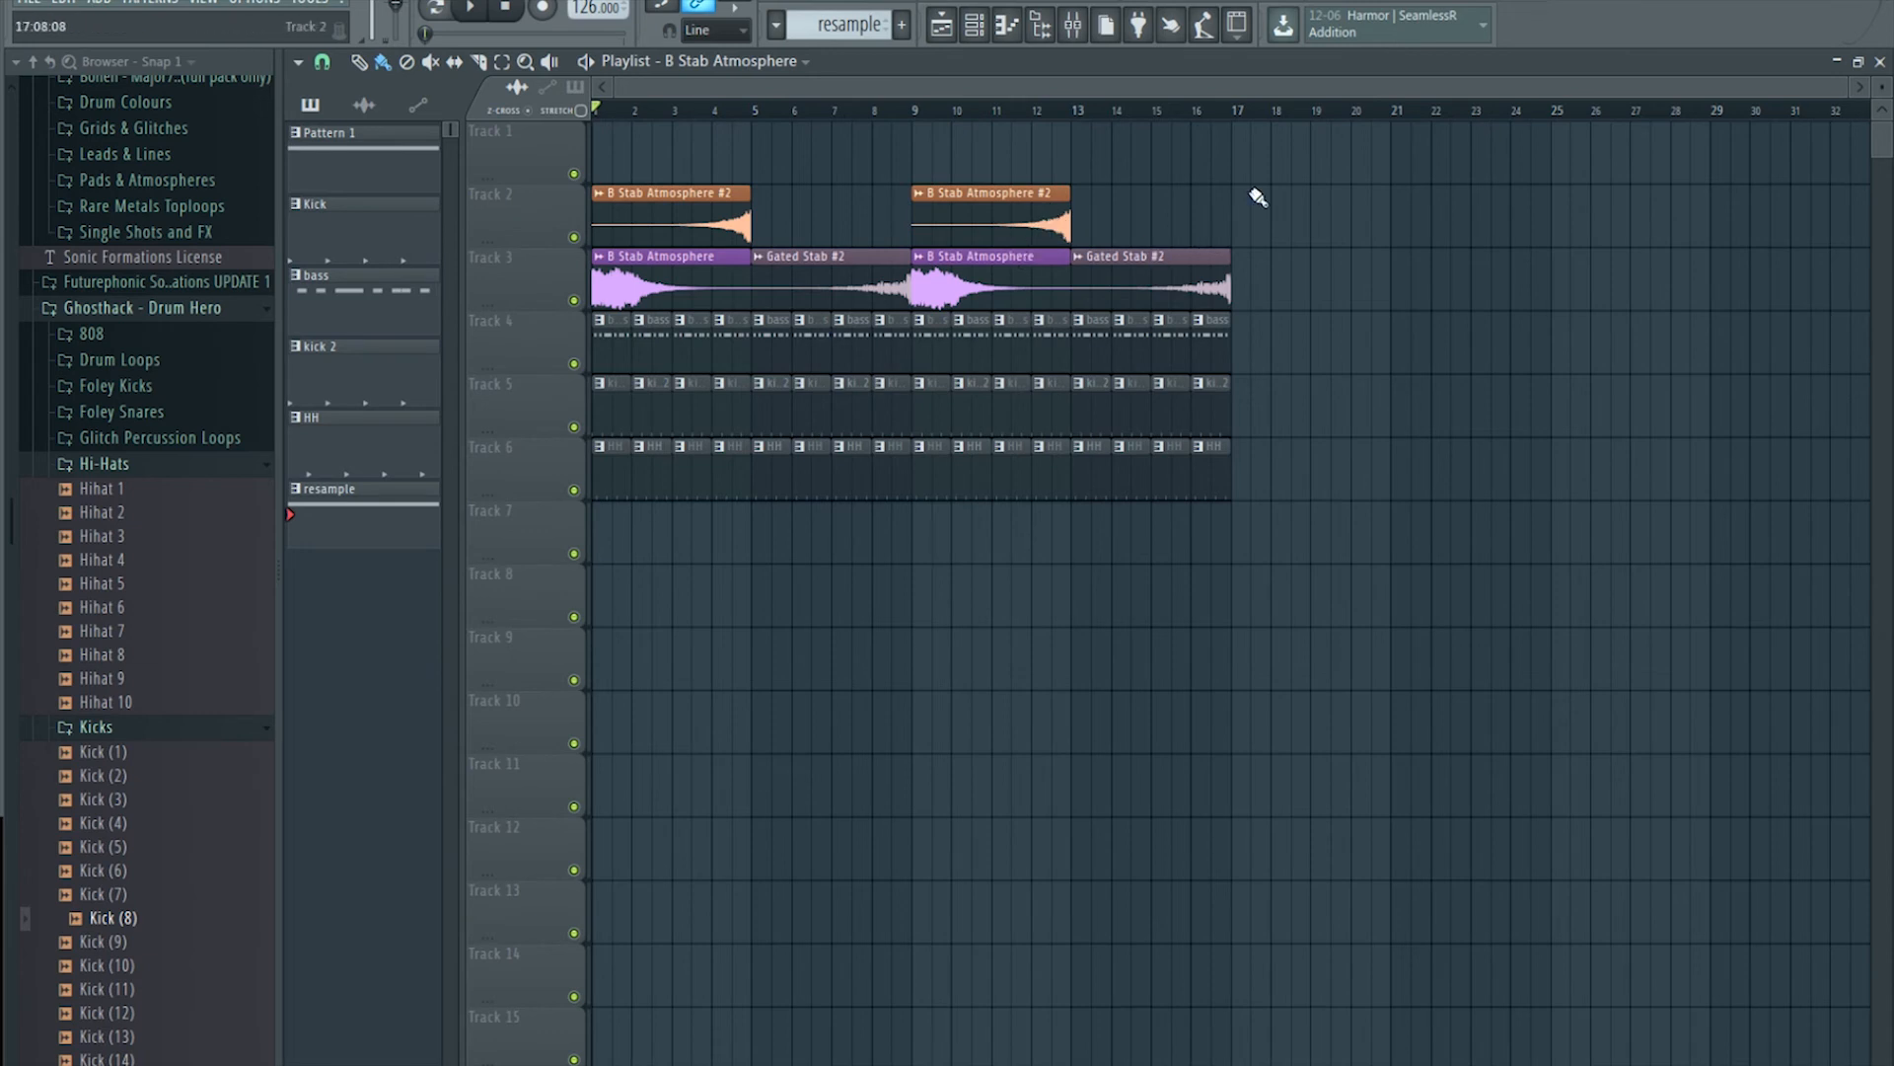
left_click(1071, 37)
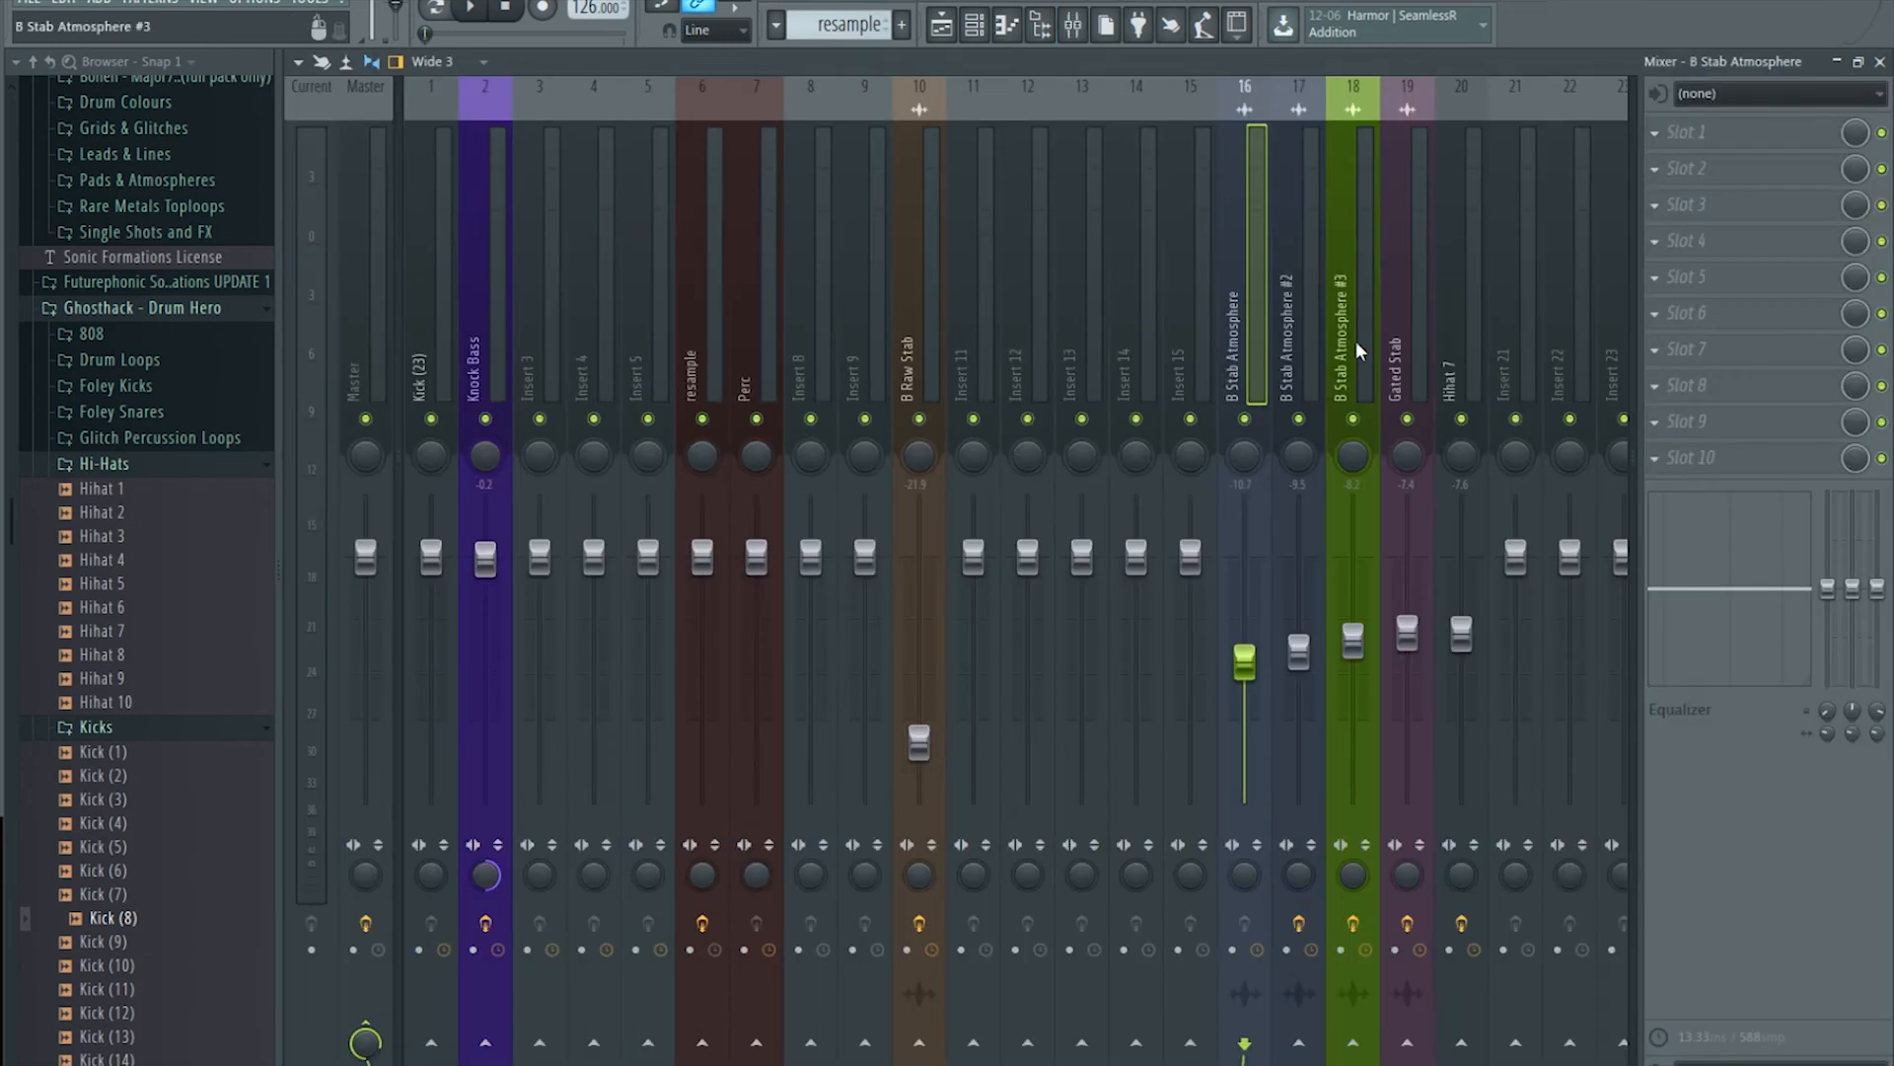
left_click_drag(1249, 280, 1419, 331)
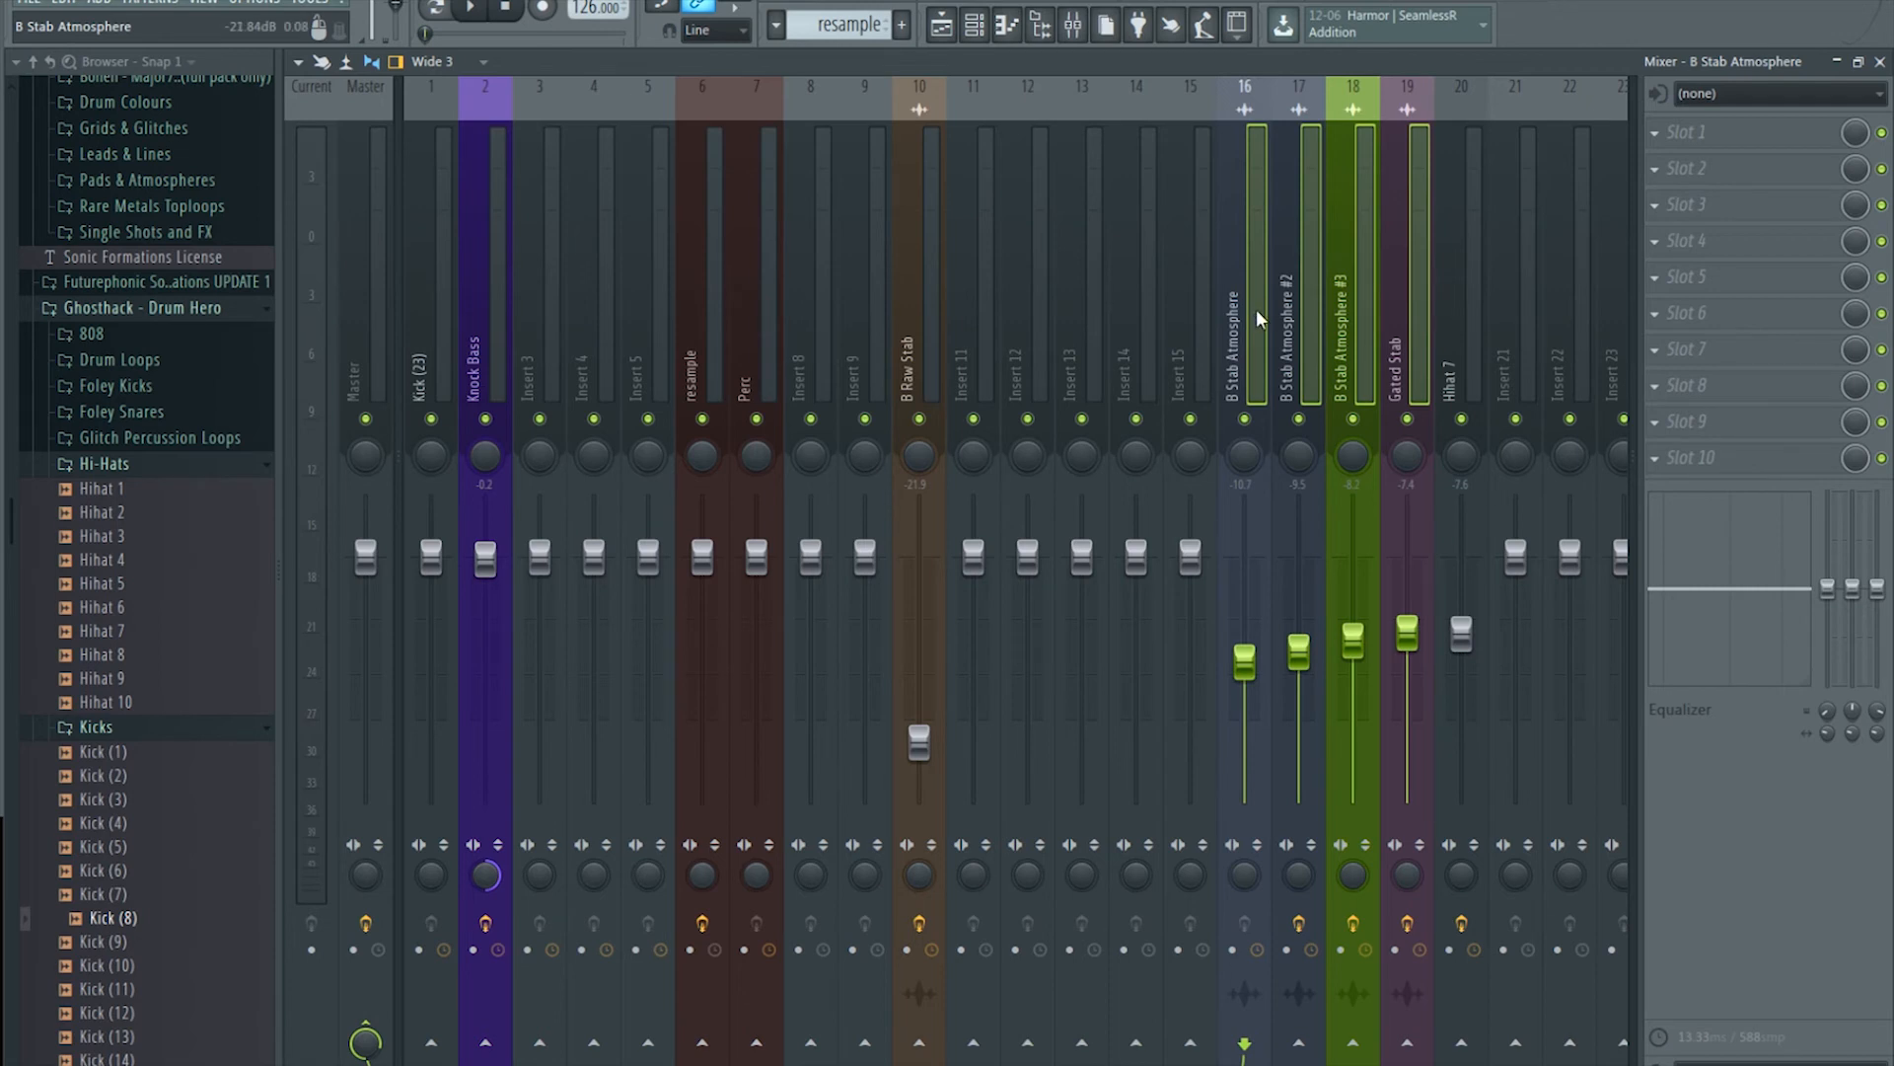
left_click_drag(1245, 308, 1413, 316)
Step: Route inserts 16–19 only to insert 15, renamed 'Stab Ambiance Group' and coloured teal
right_click(1190, 1041)
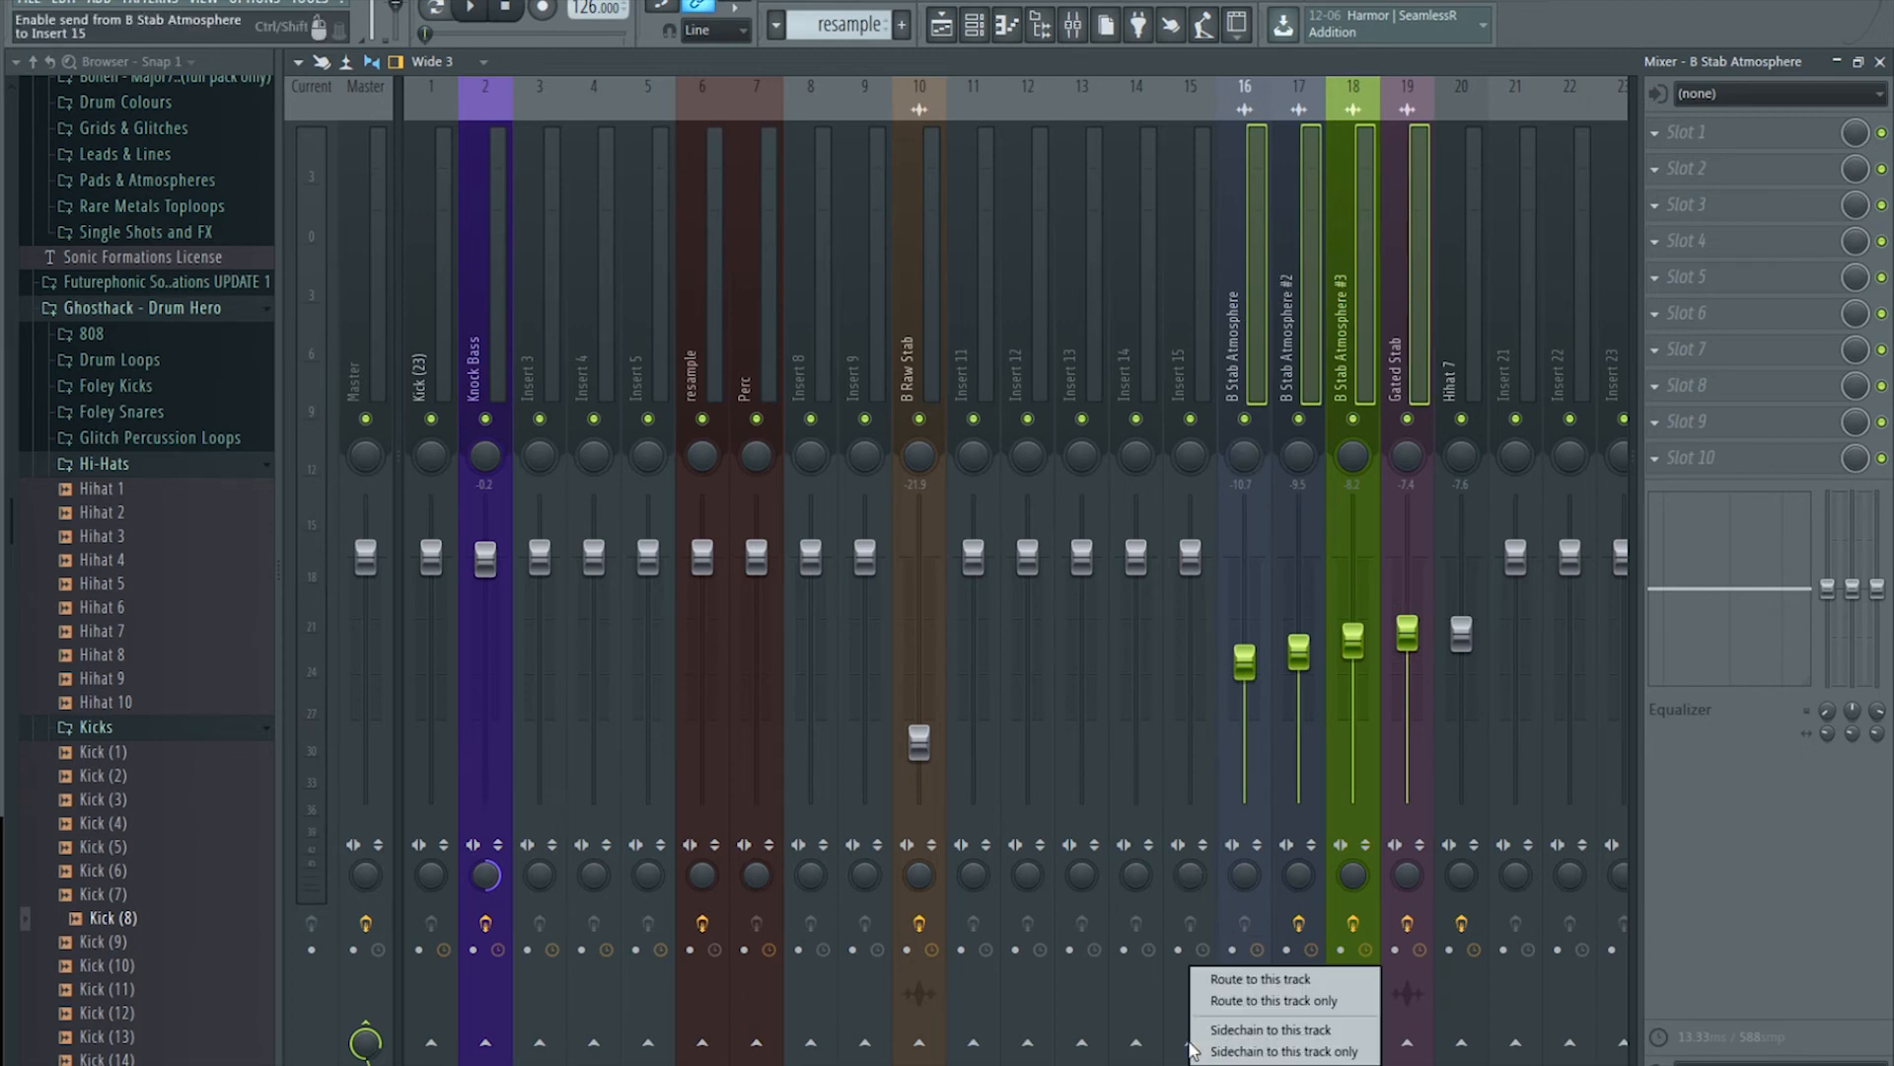
left_click(1257, 999)
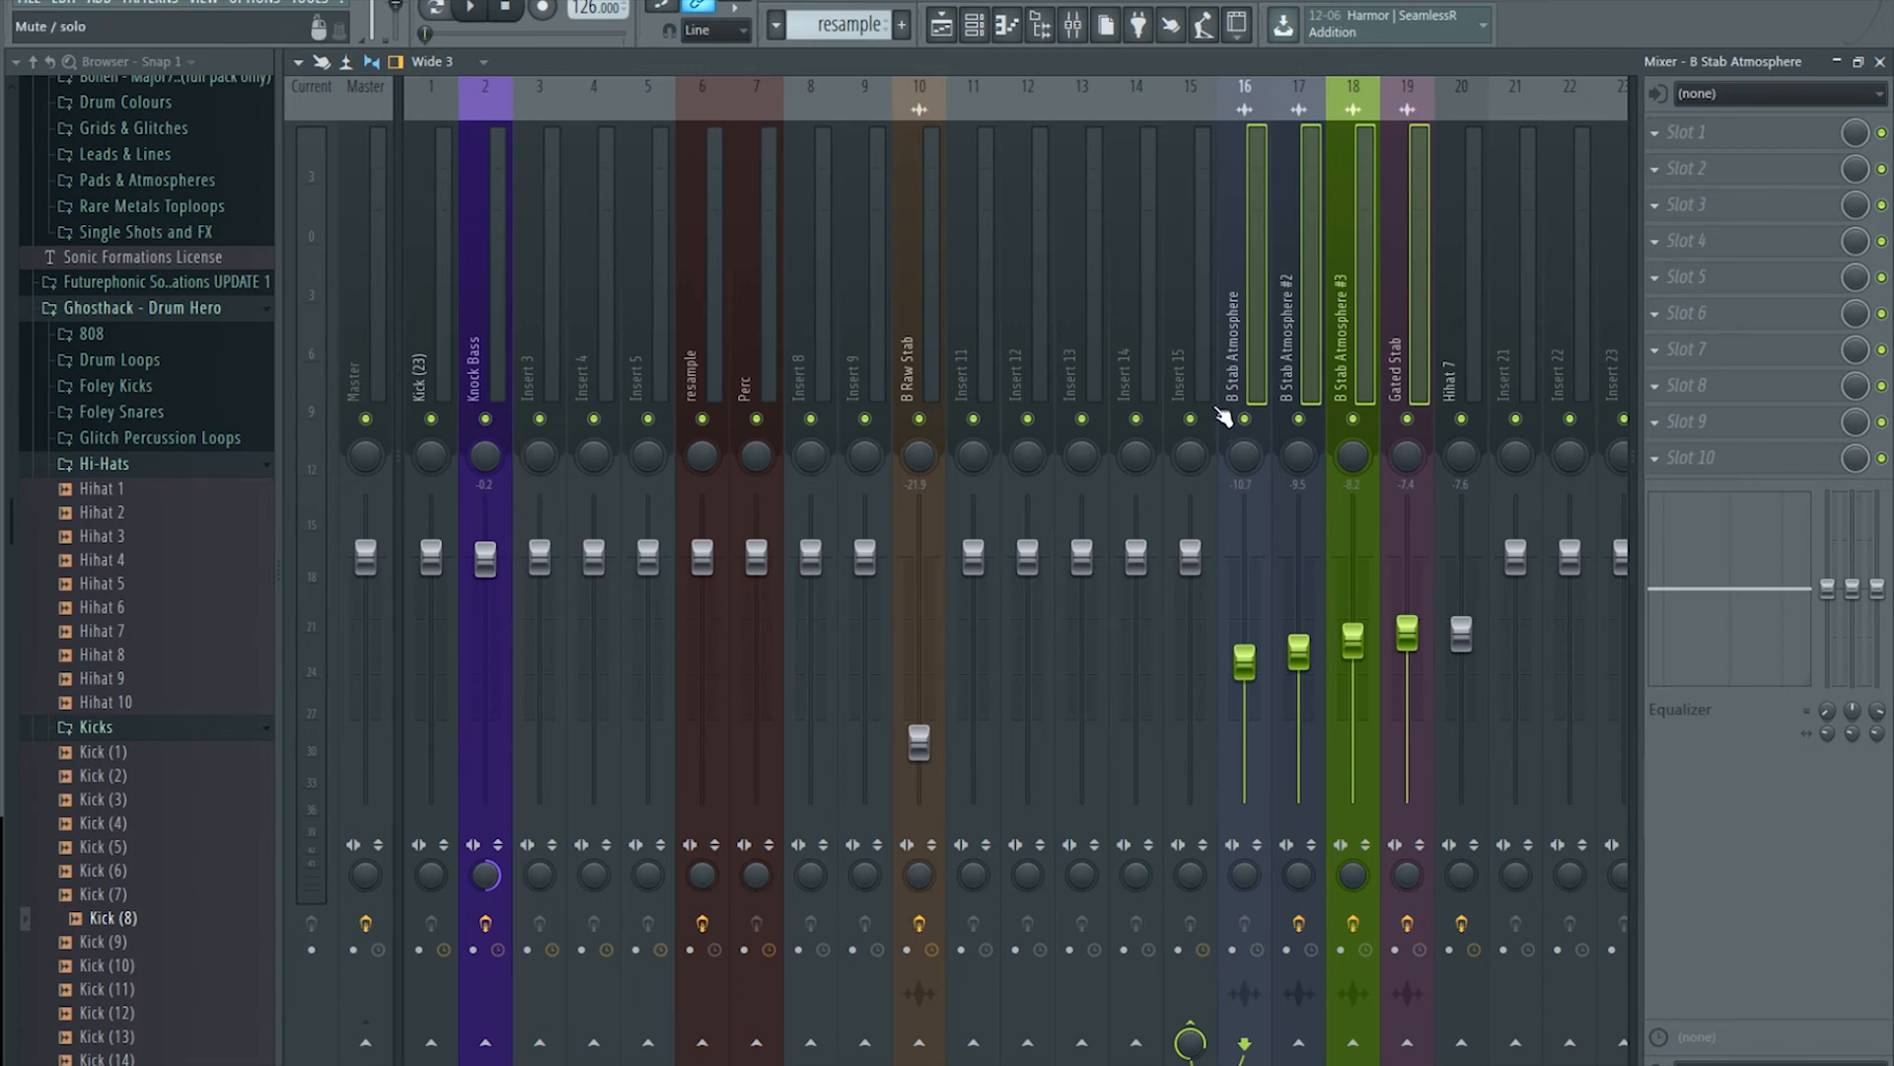
right_click(1185, 378)
left_click(1293, 108)
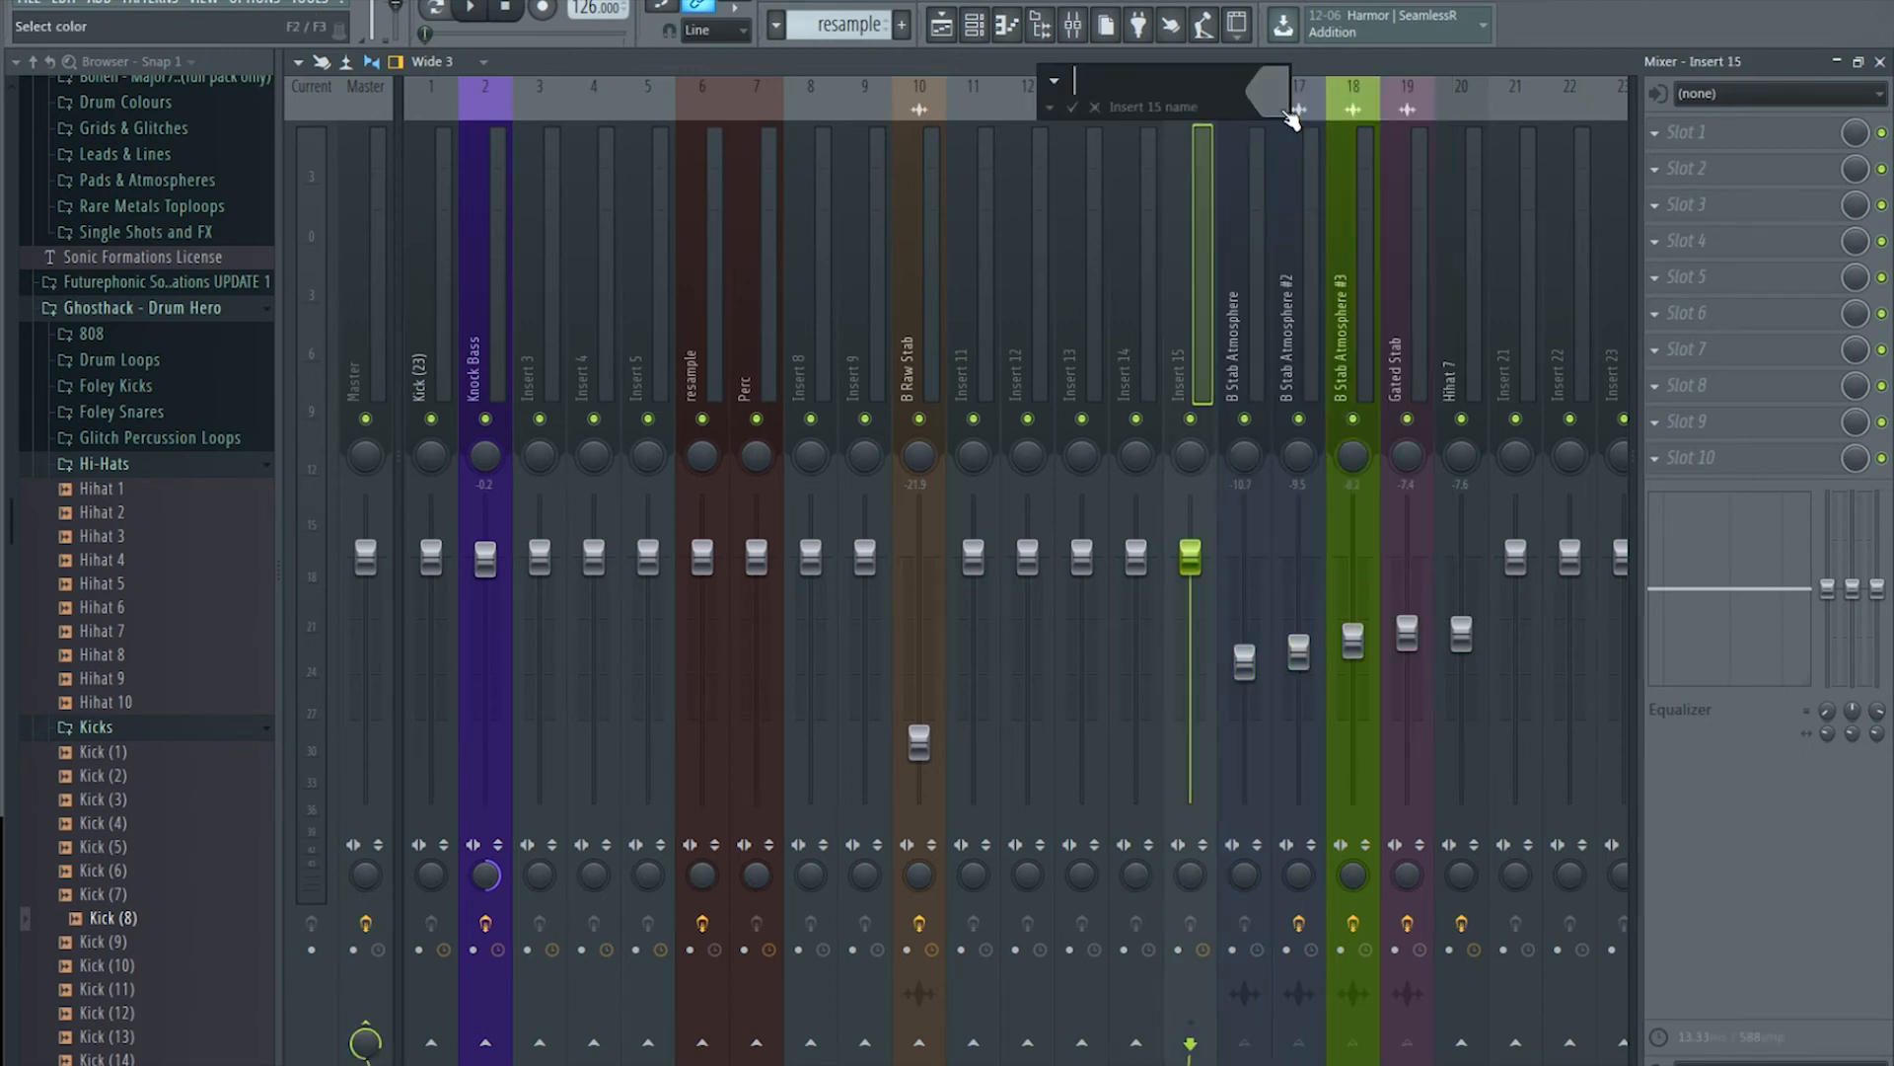
type("S")
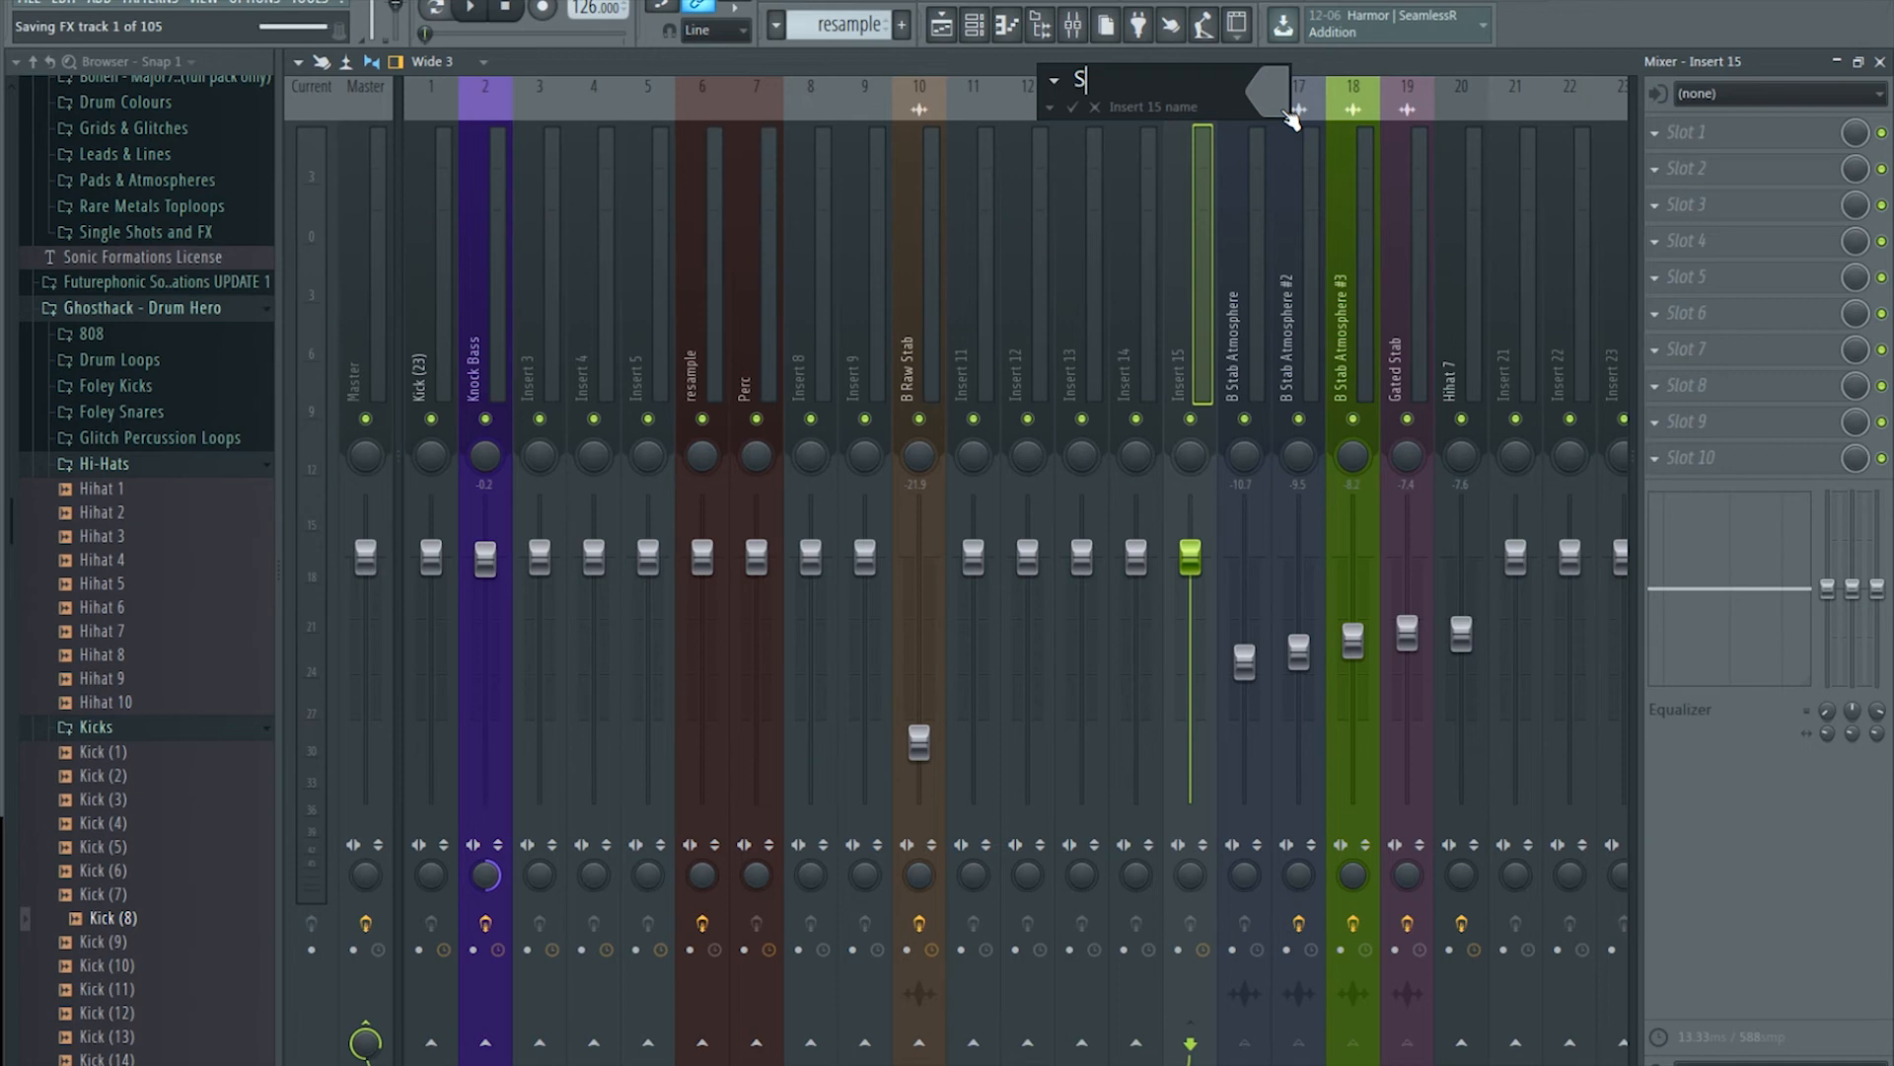
type("tab Ambiance G")
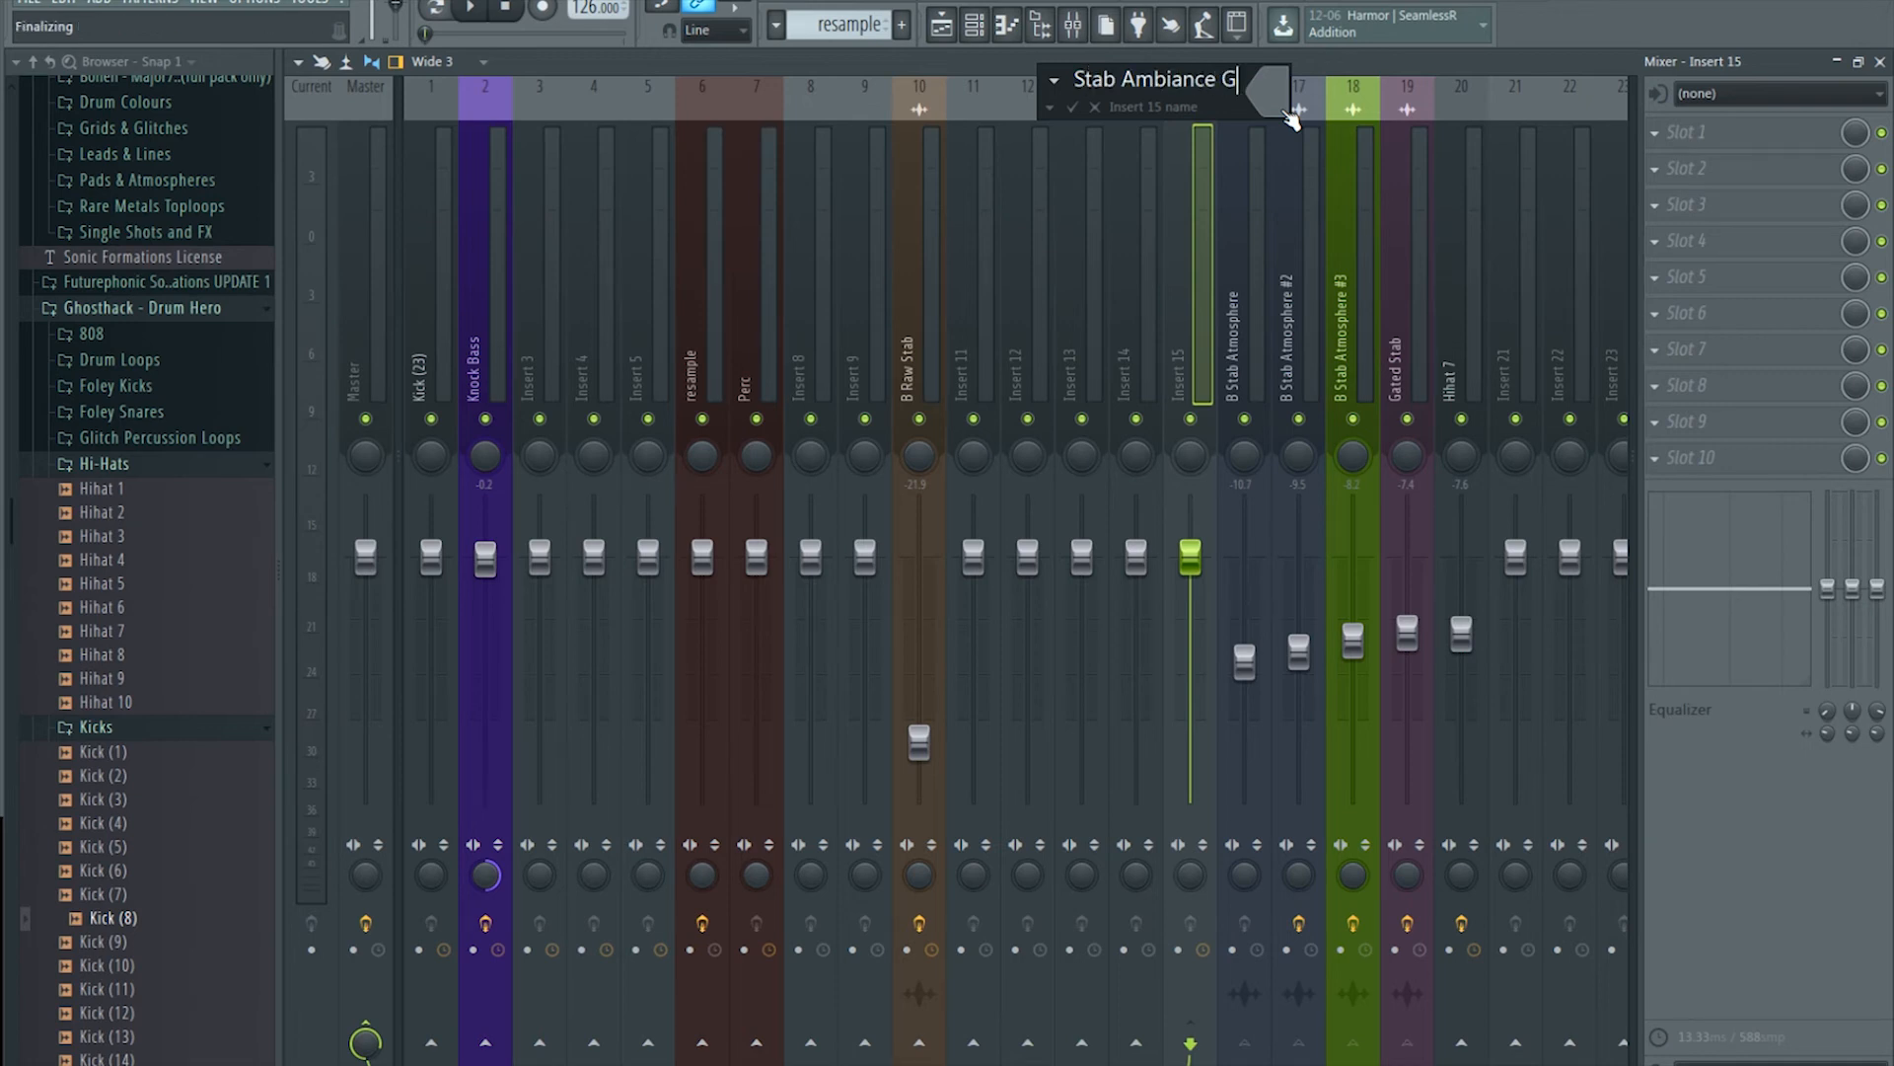
type("roup")
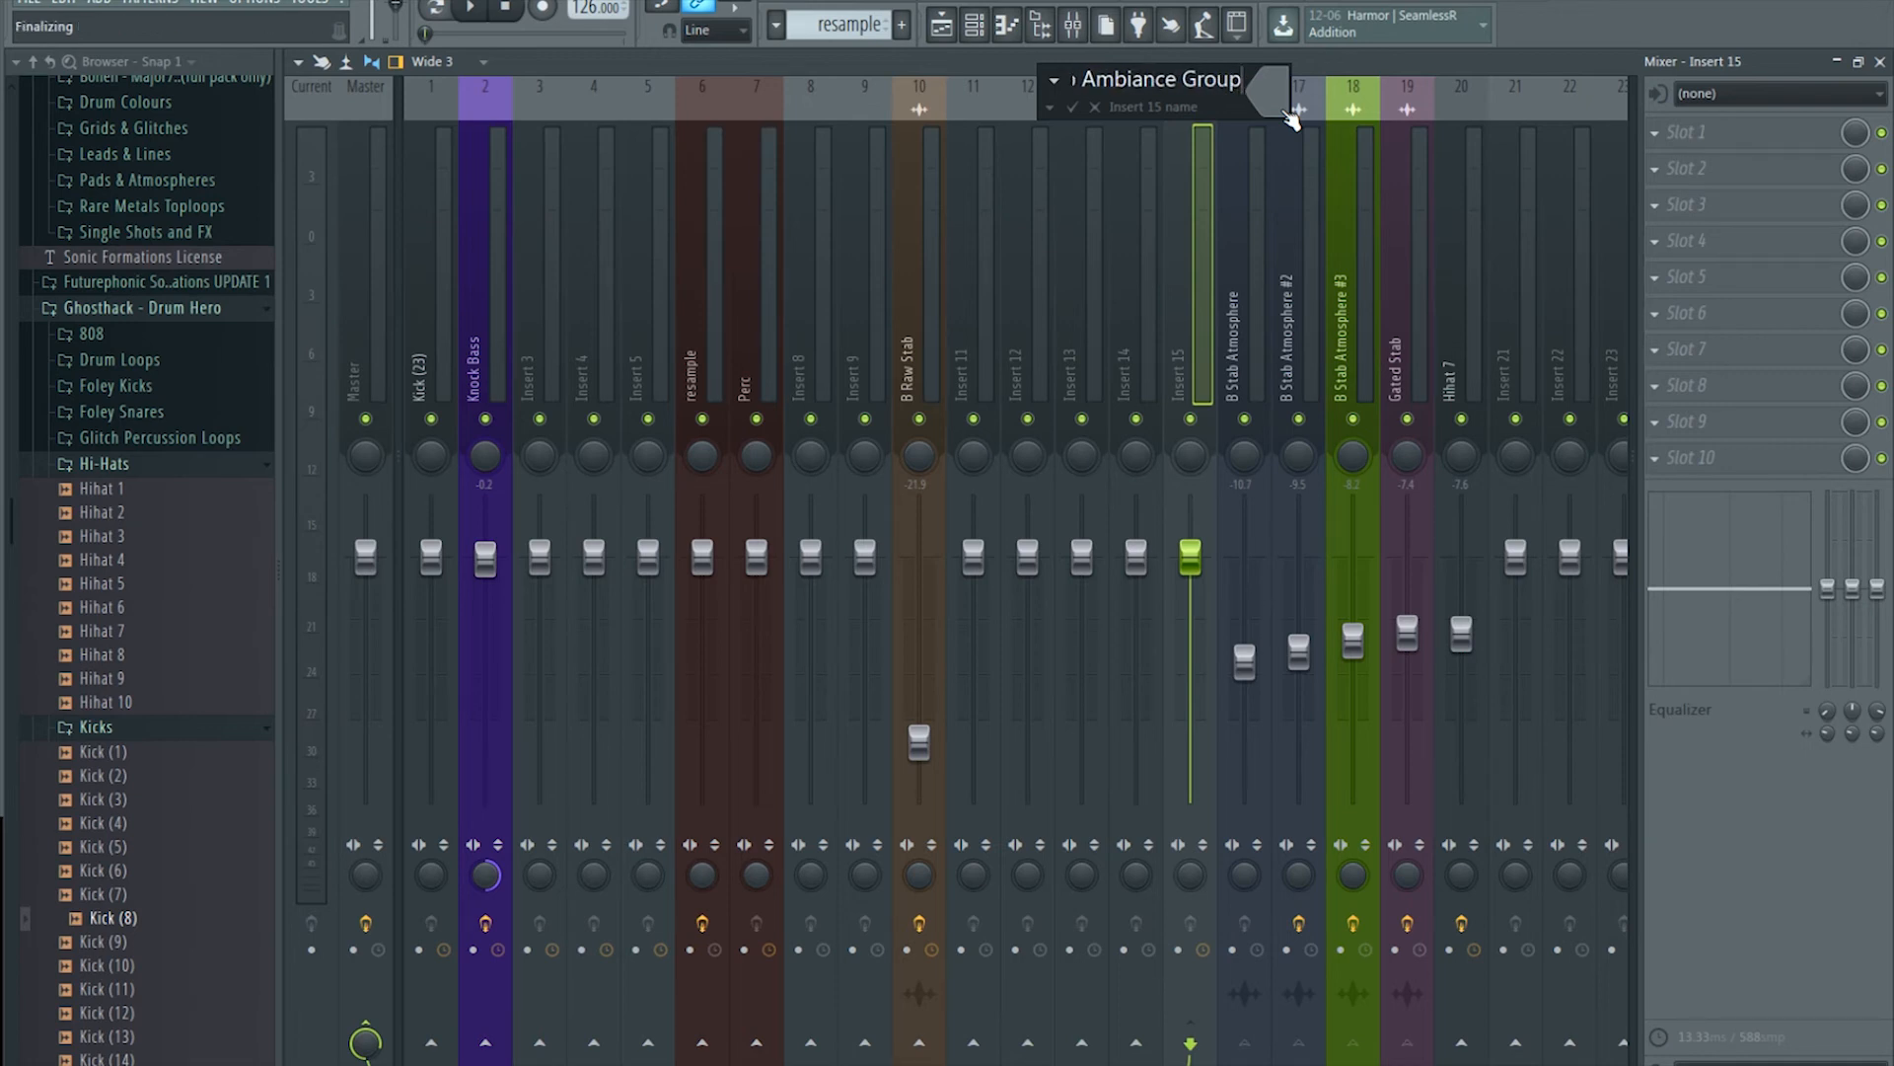
left_click(1285, 110)
left_click(1302, 145)
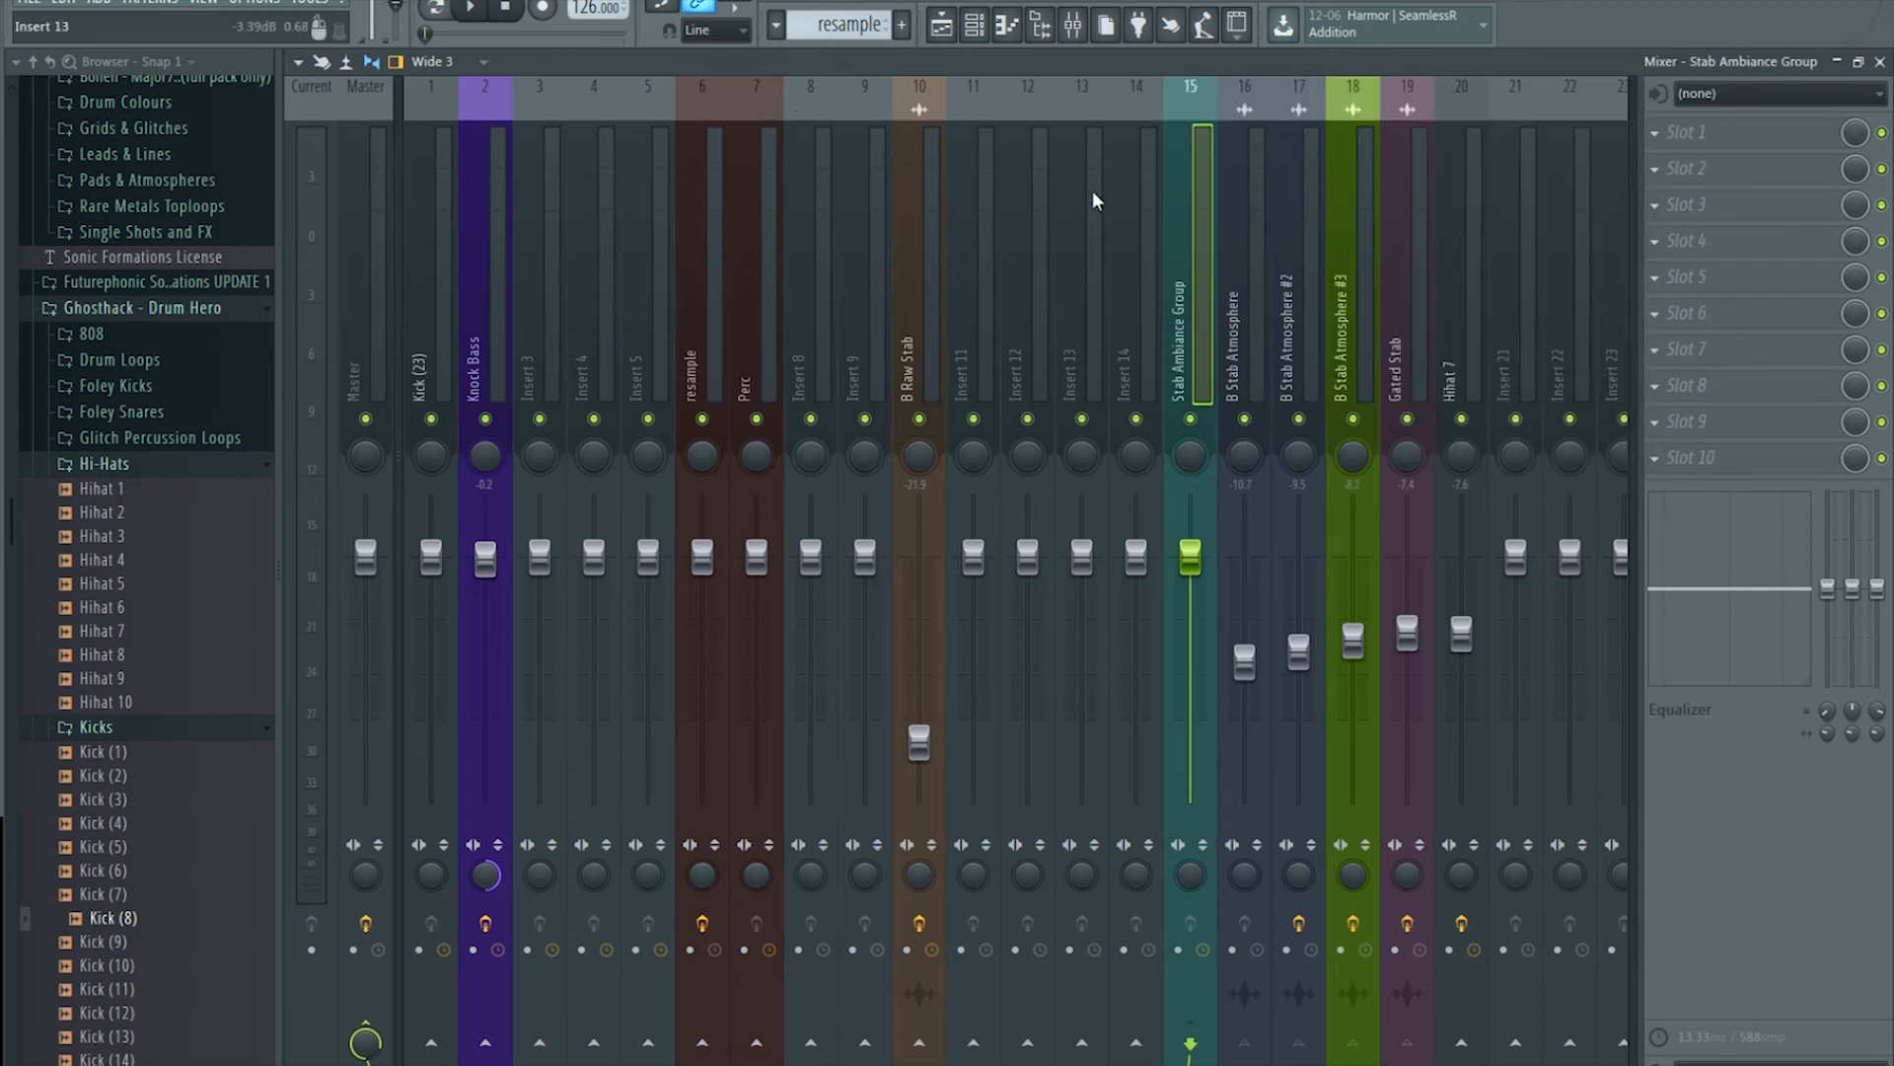
left_click(1244, 327)
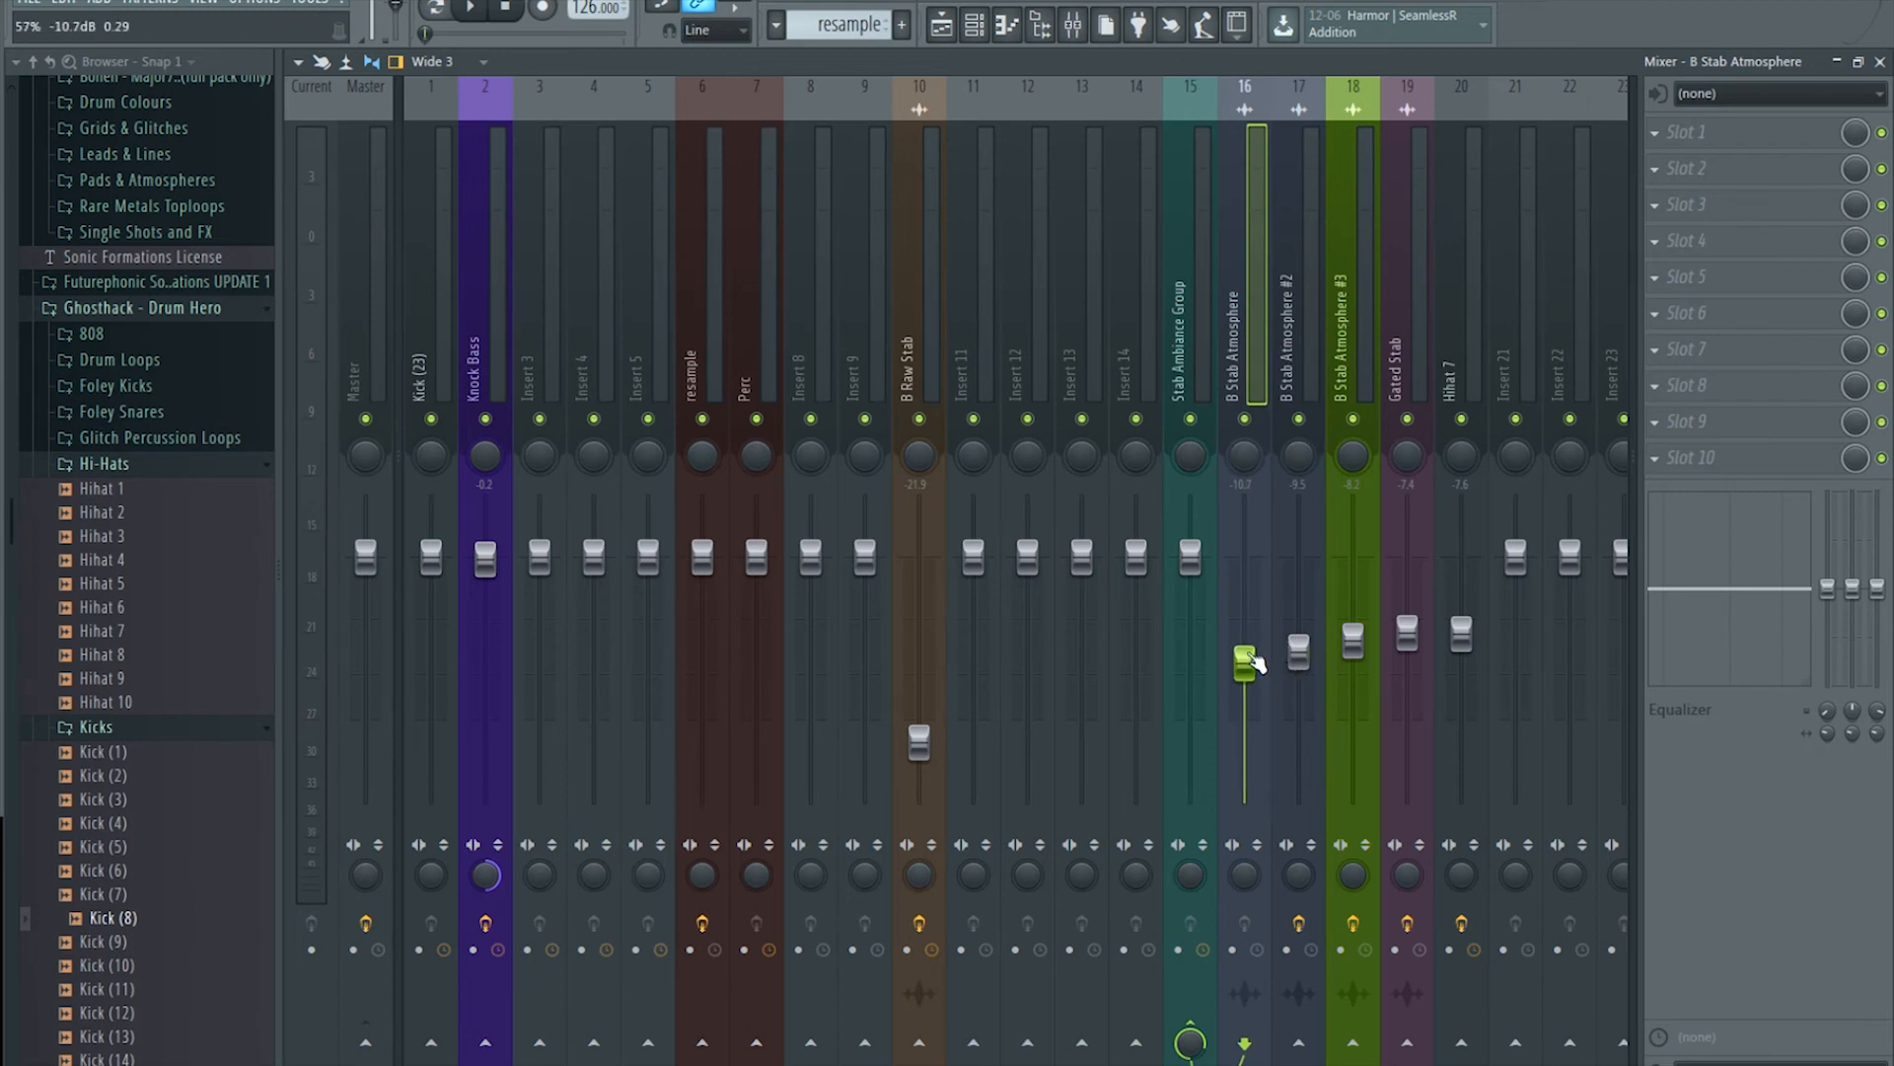
Step: Raise B Stab Atmosphere to -9.5 dB and pull Gated Stab and B Stab Atmosphere #3 slightly down
scroll(1264, 667, "up", 3)
mouse_move(1409, 631)
left_mouse_down()
mouse_move(1361, 642)
mouse_move(1403, 661)
left_mouse_up()
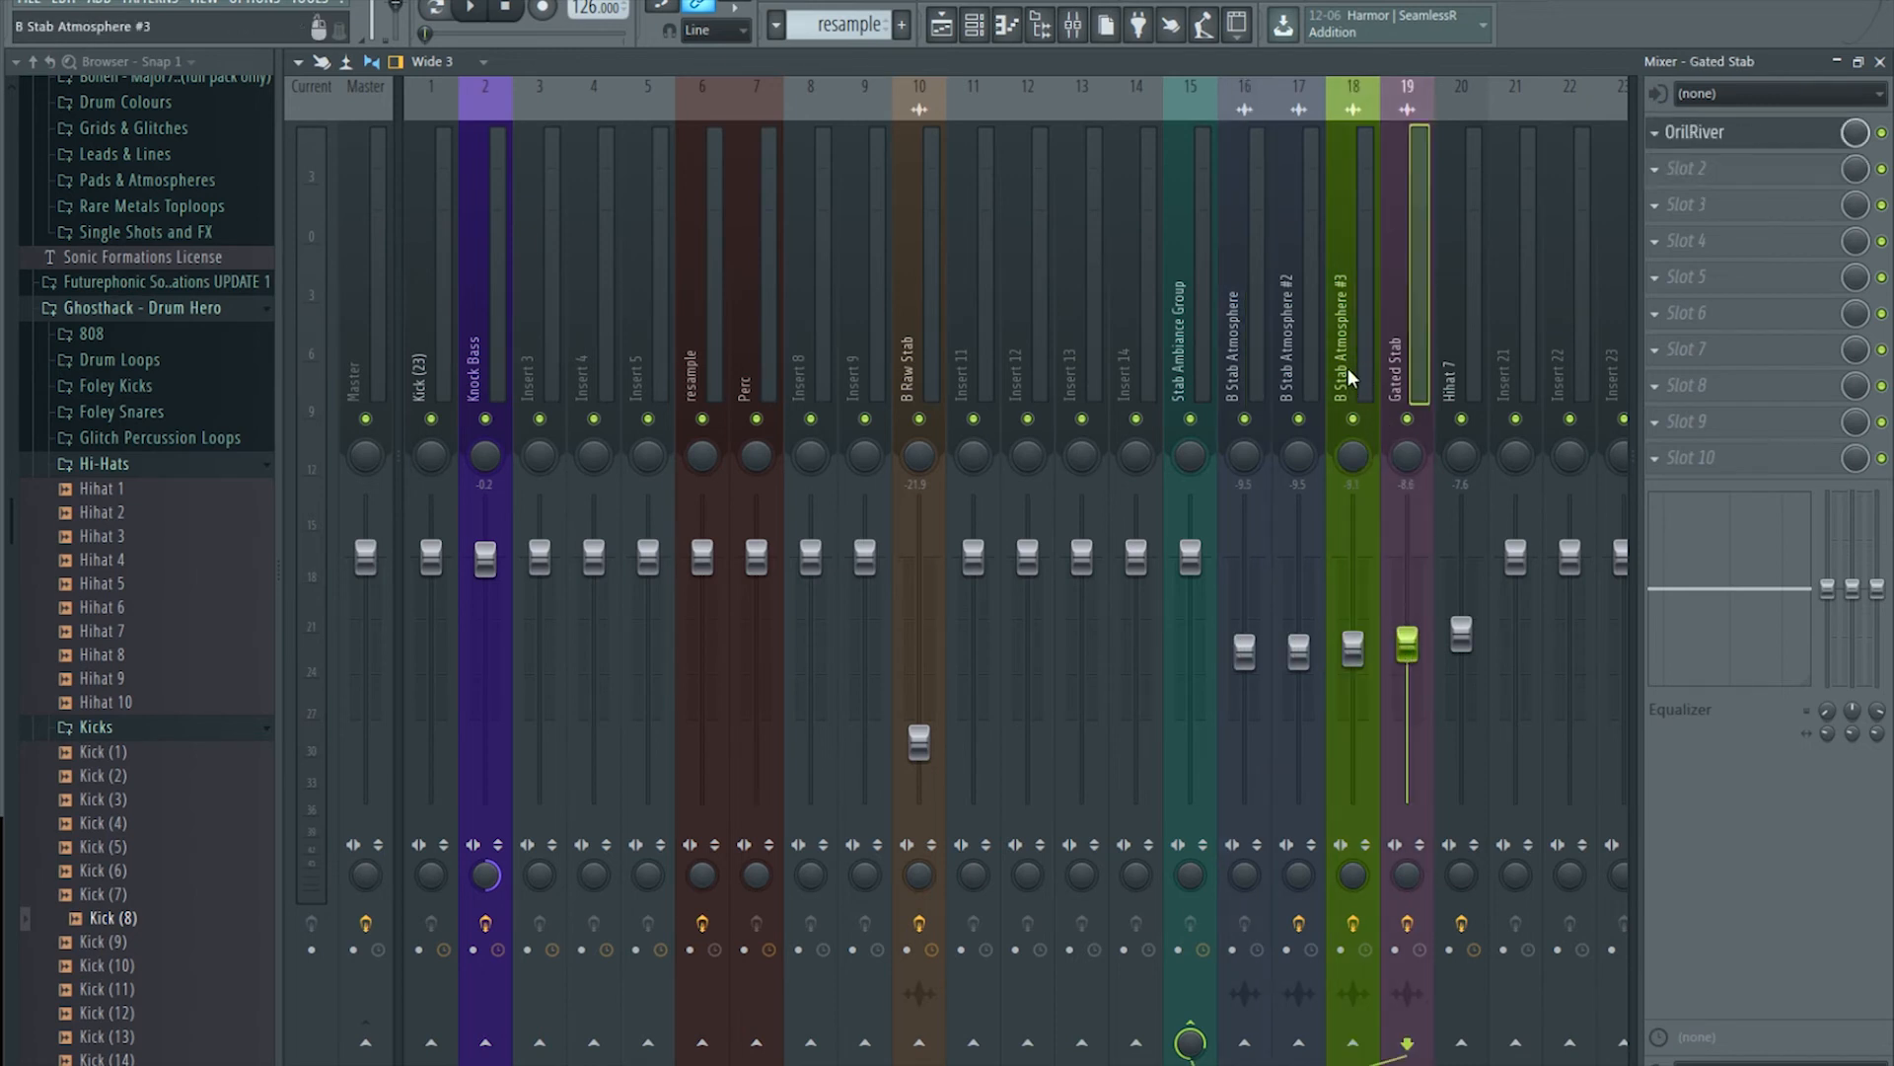
left_click(1200, 339)
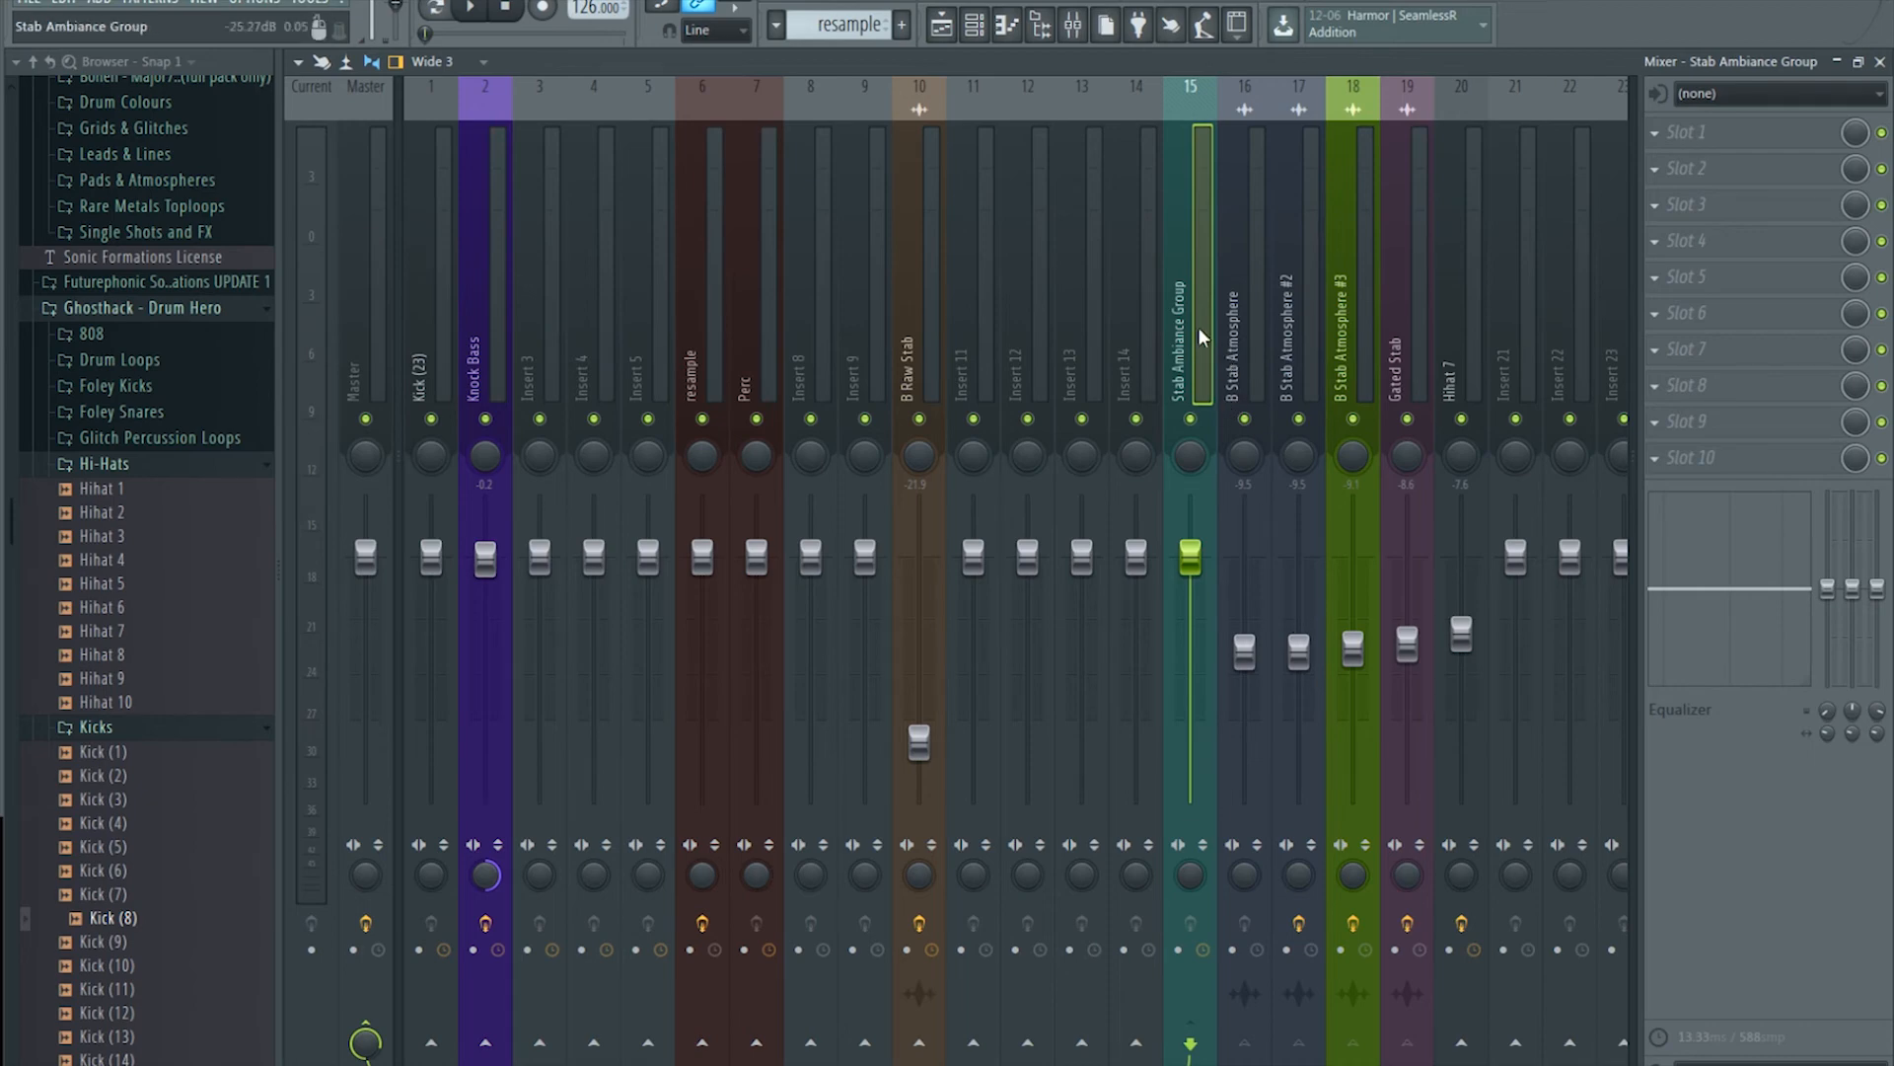
Step: Load TDR Feedback Compressor II and Fruity Compressor into the group's first two effect slots
left_click(1655, 131)
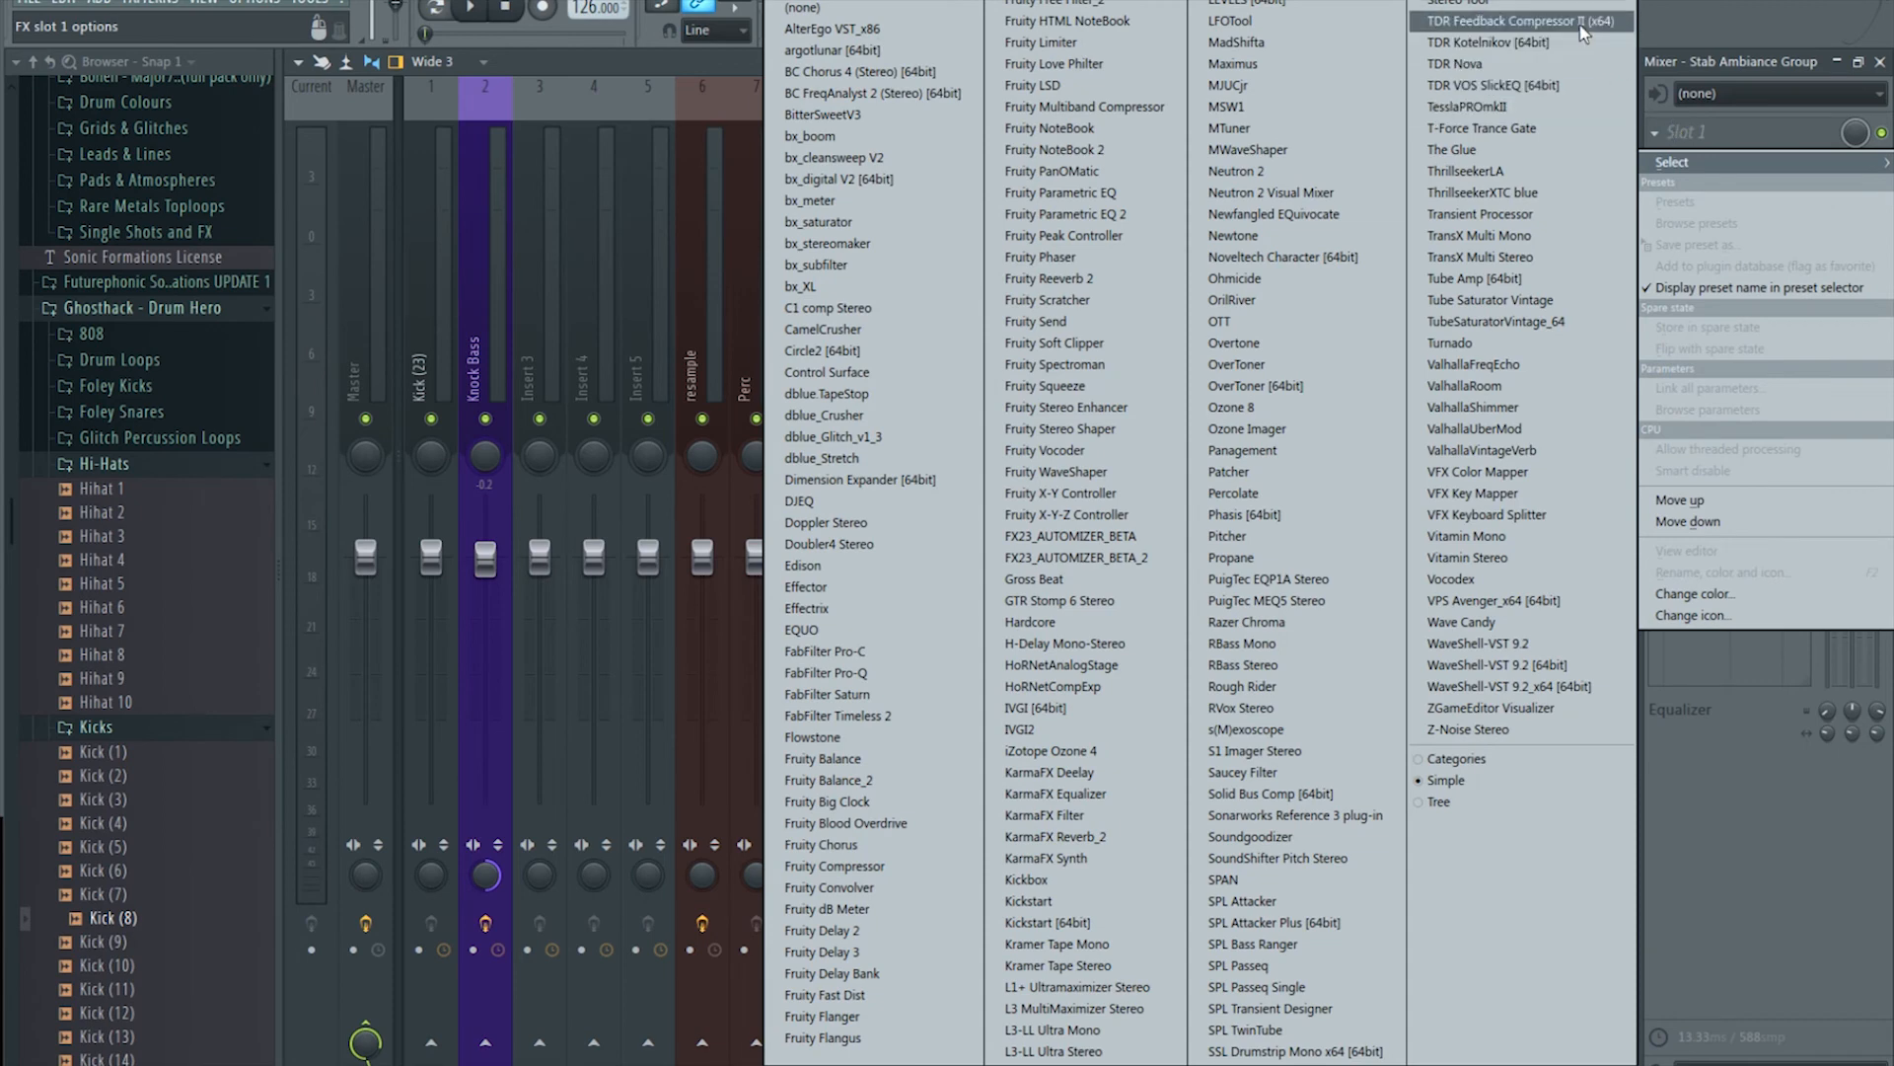
left_click(1521, 21)
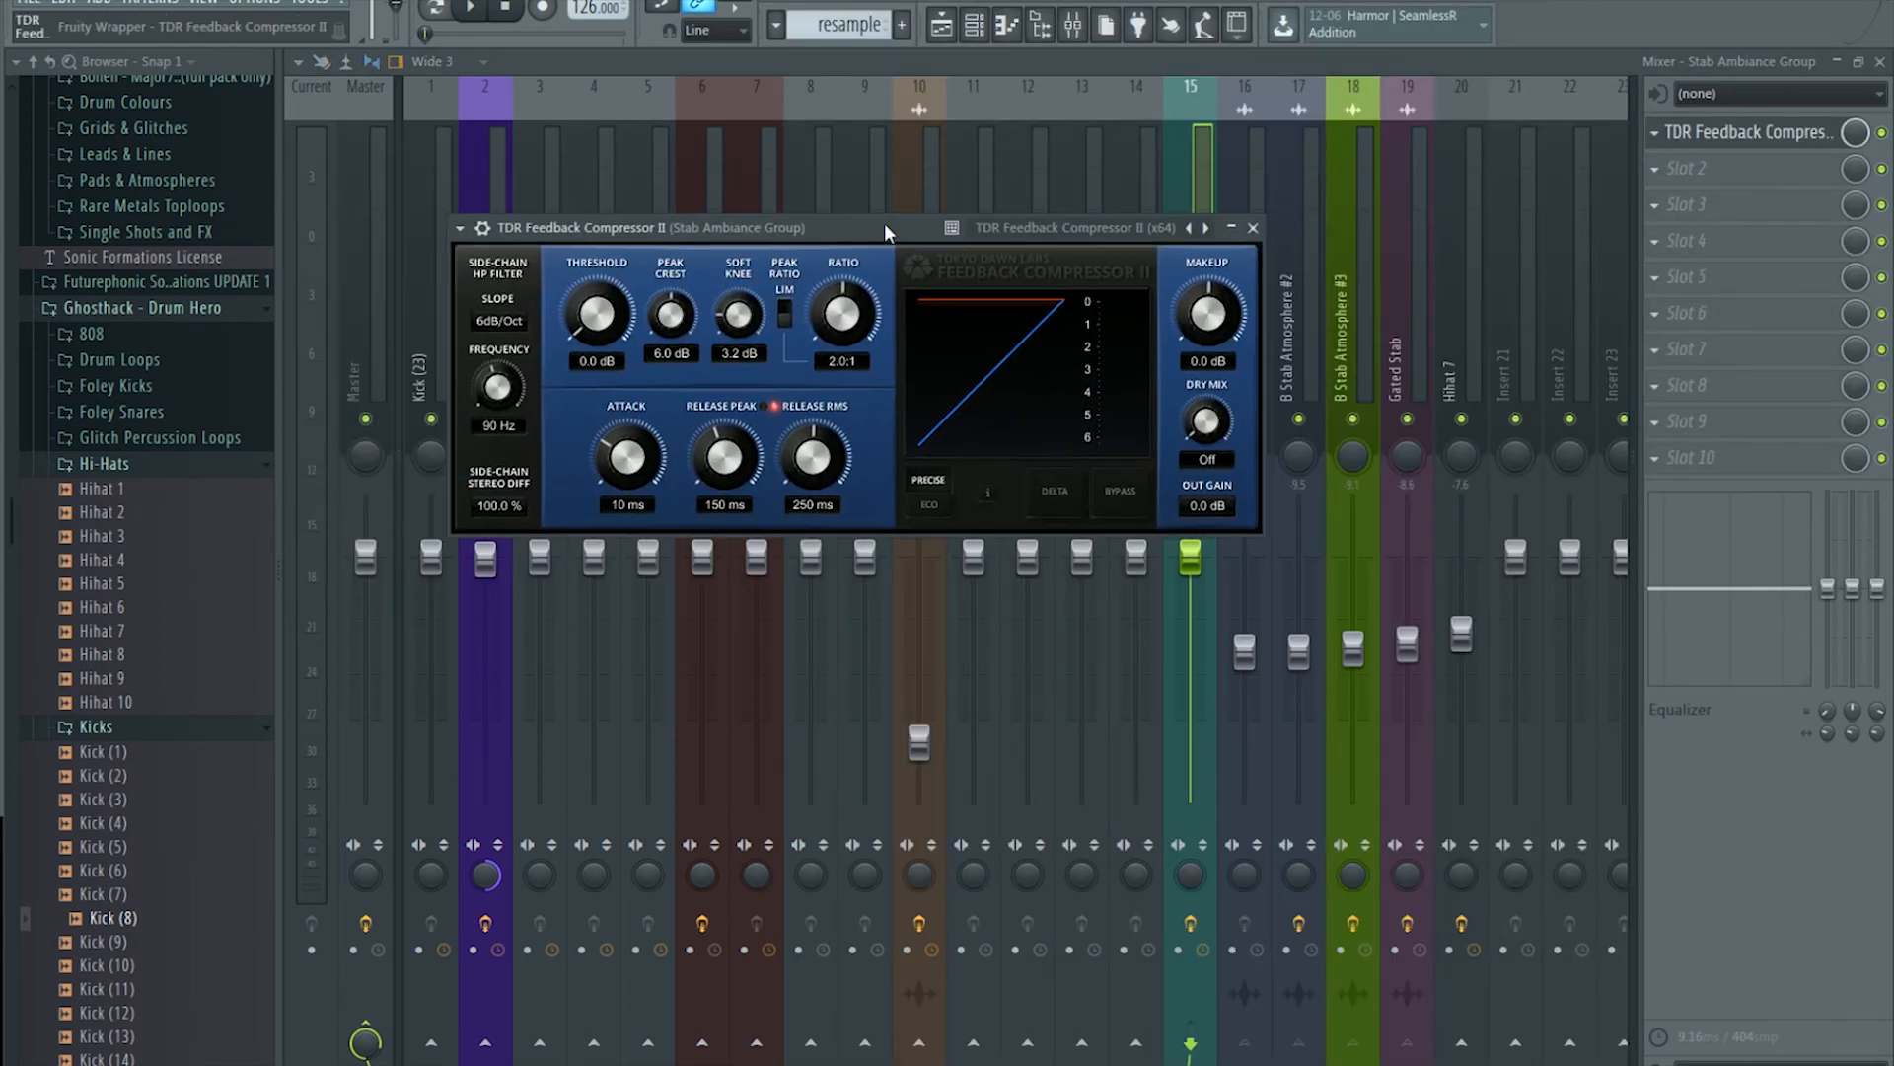
left_click(1678, 168)
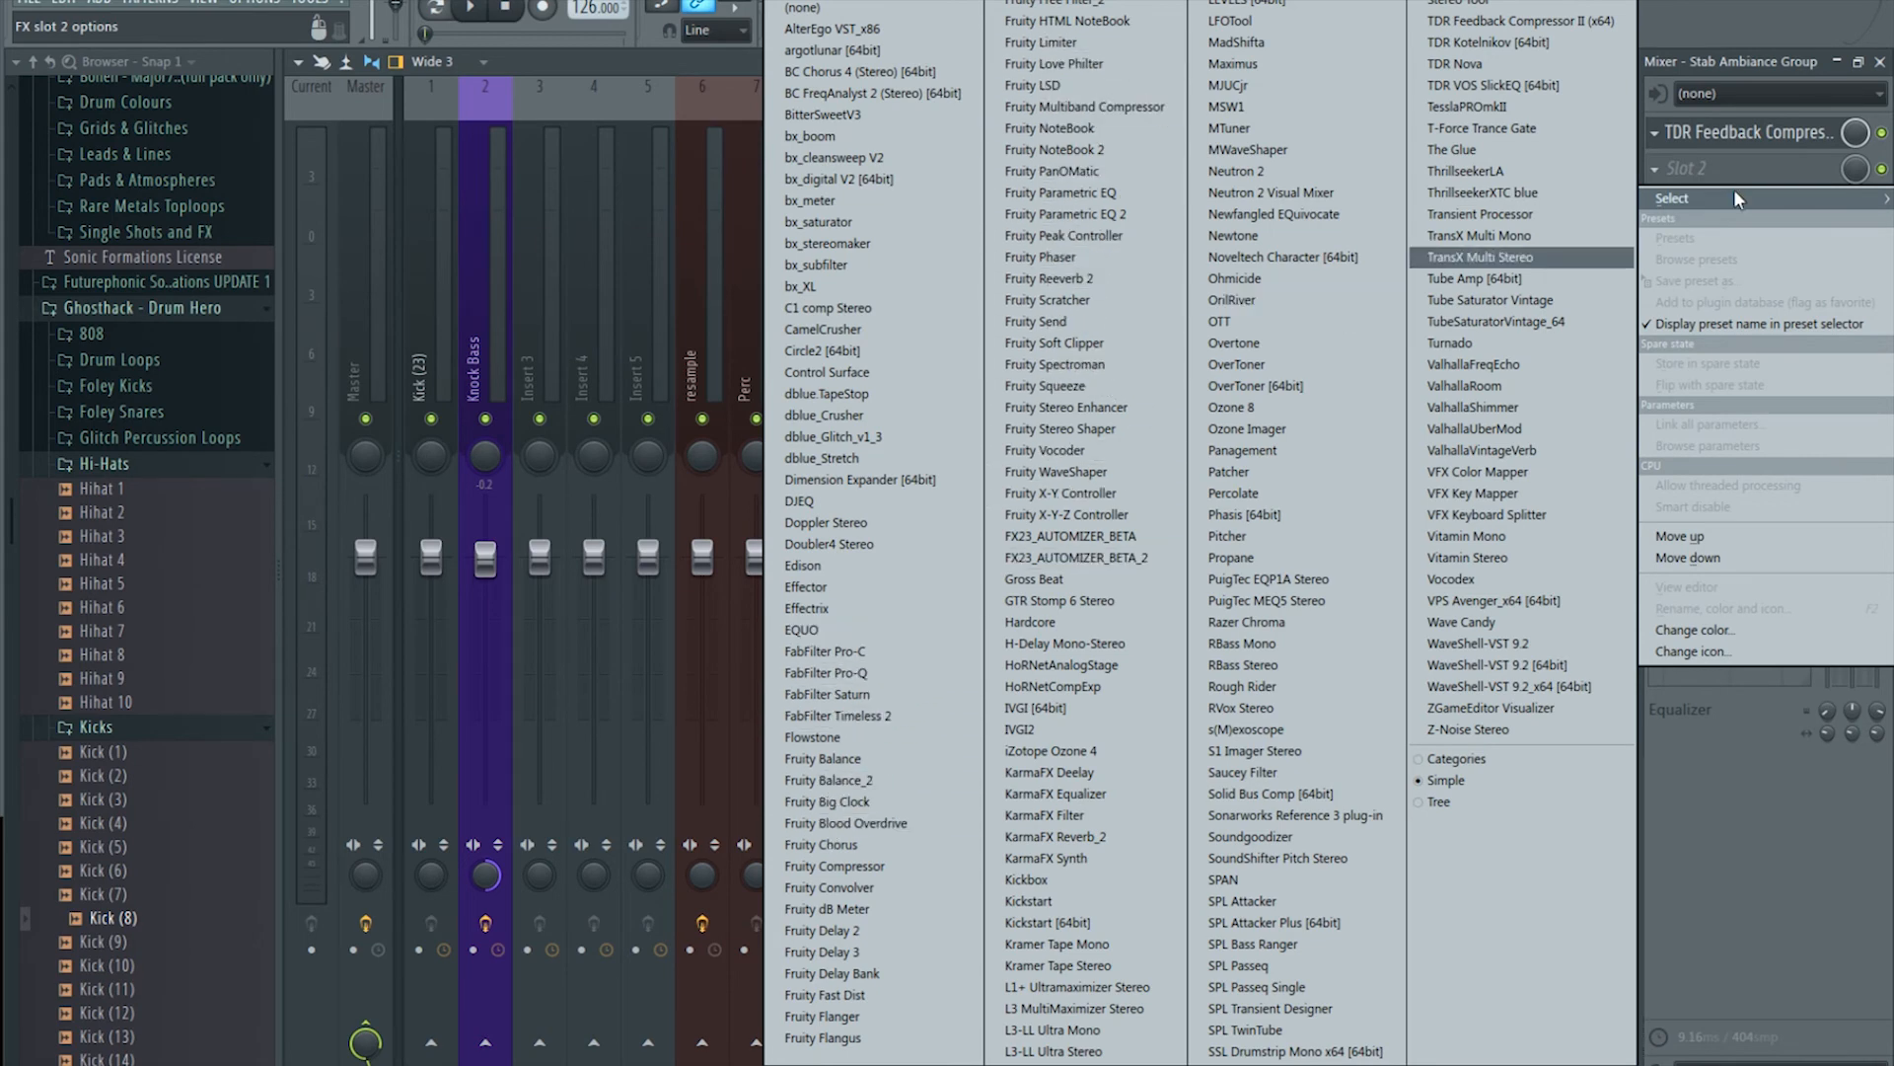
left_click(1767, 133)
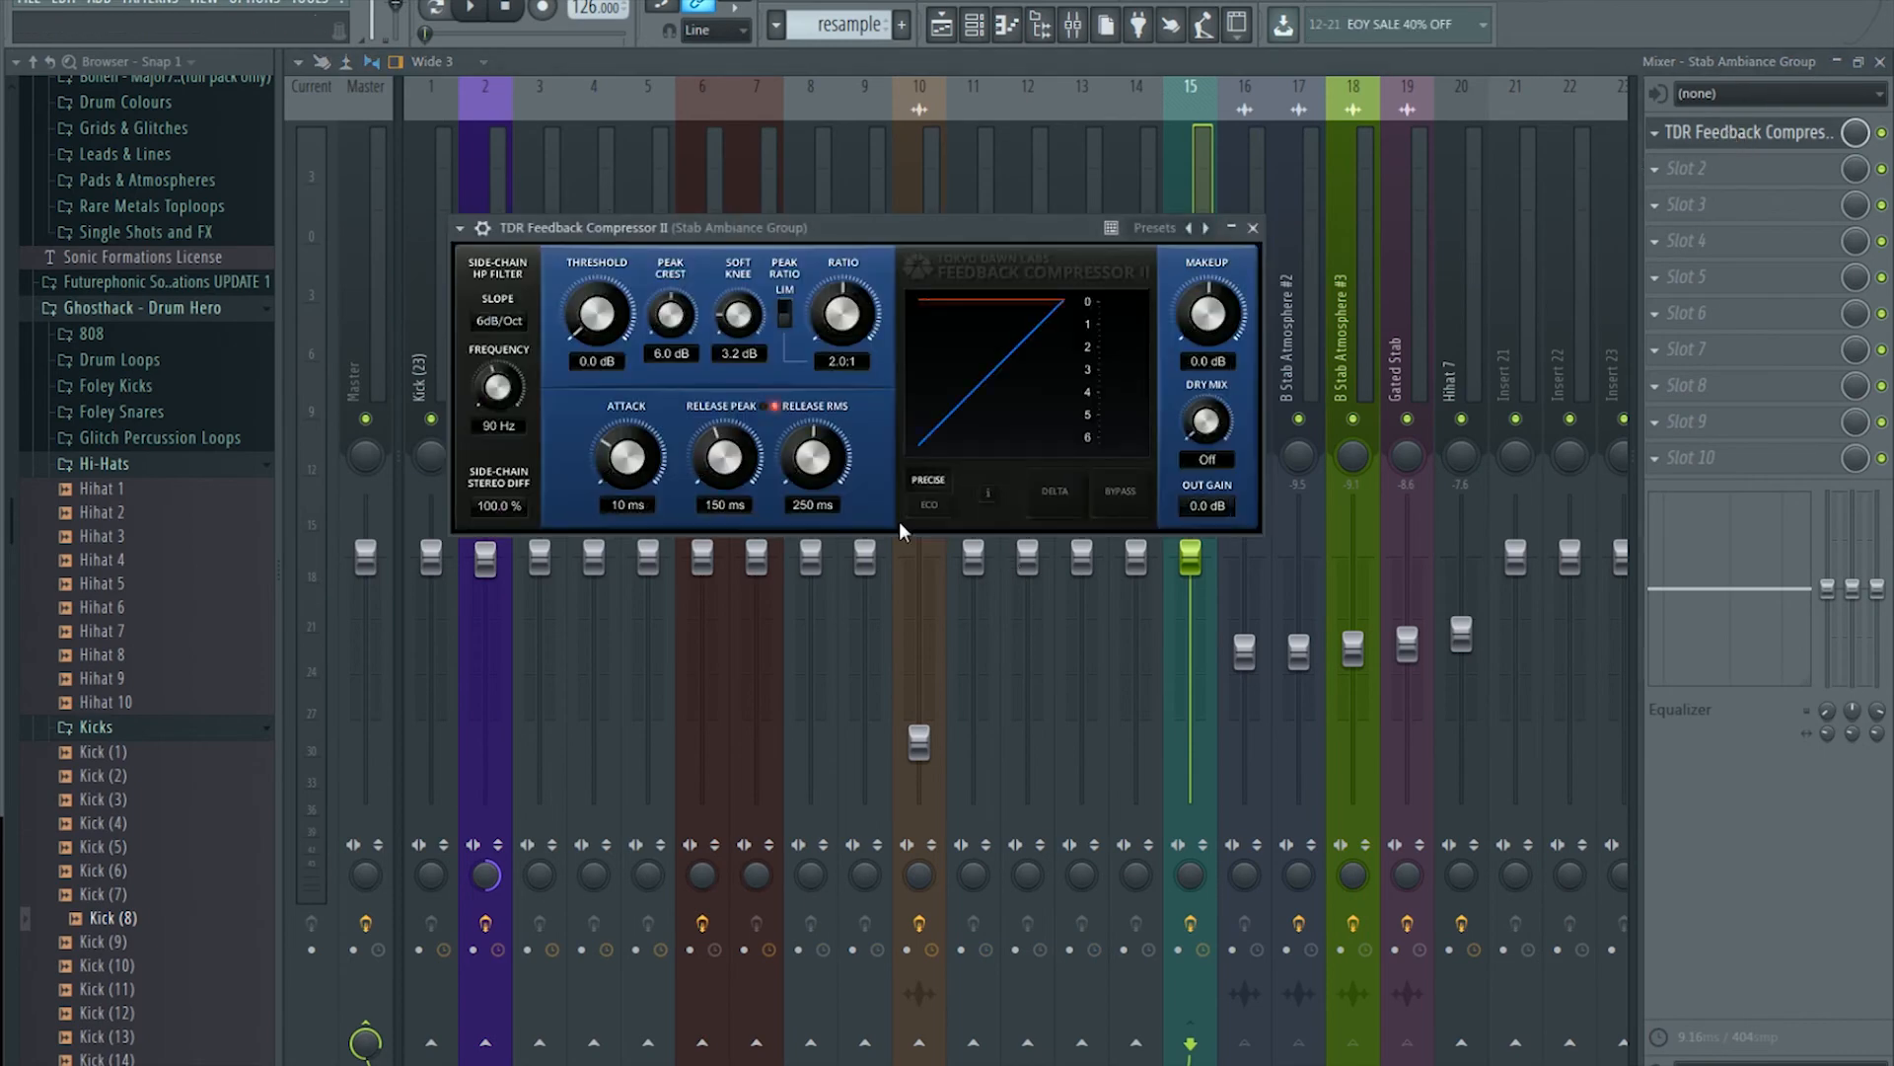
left_click(1666, 172)
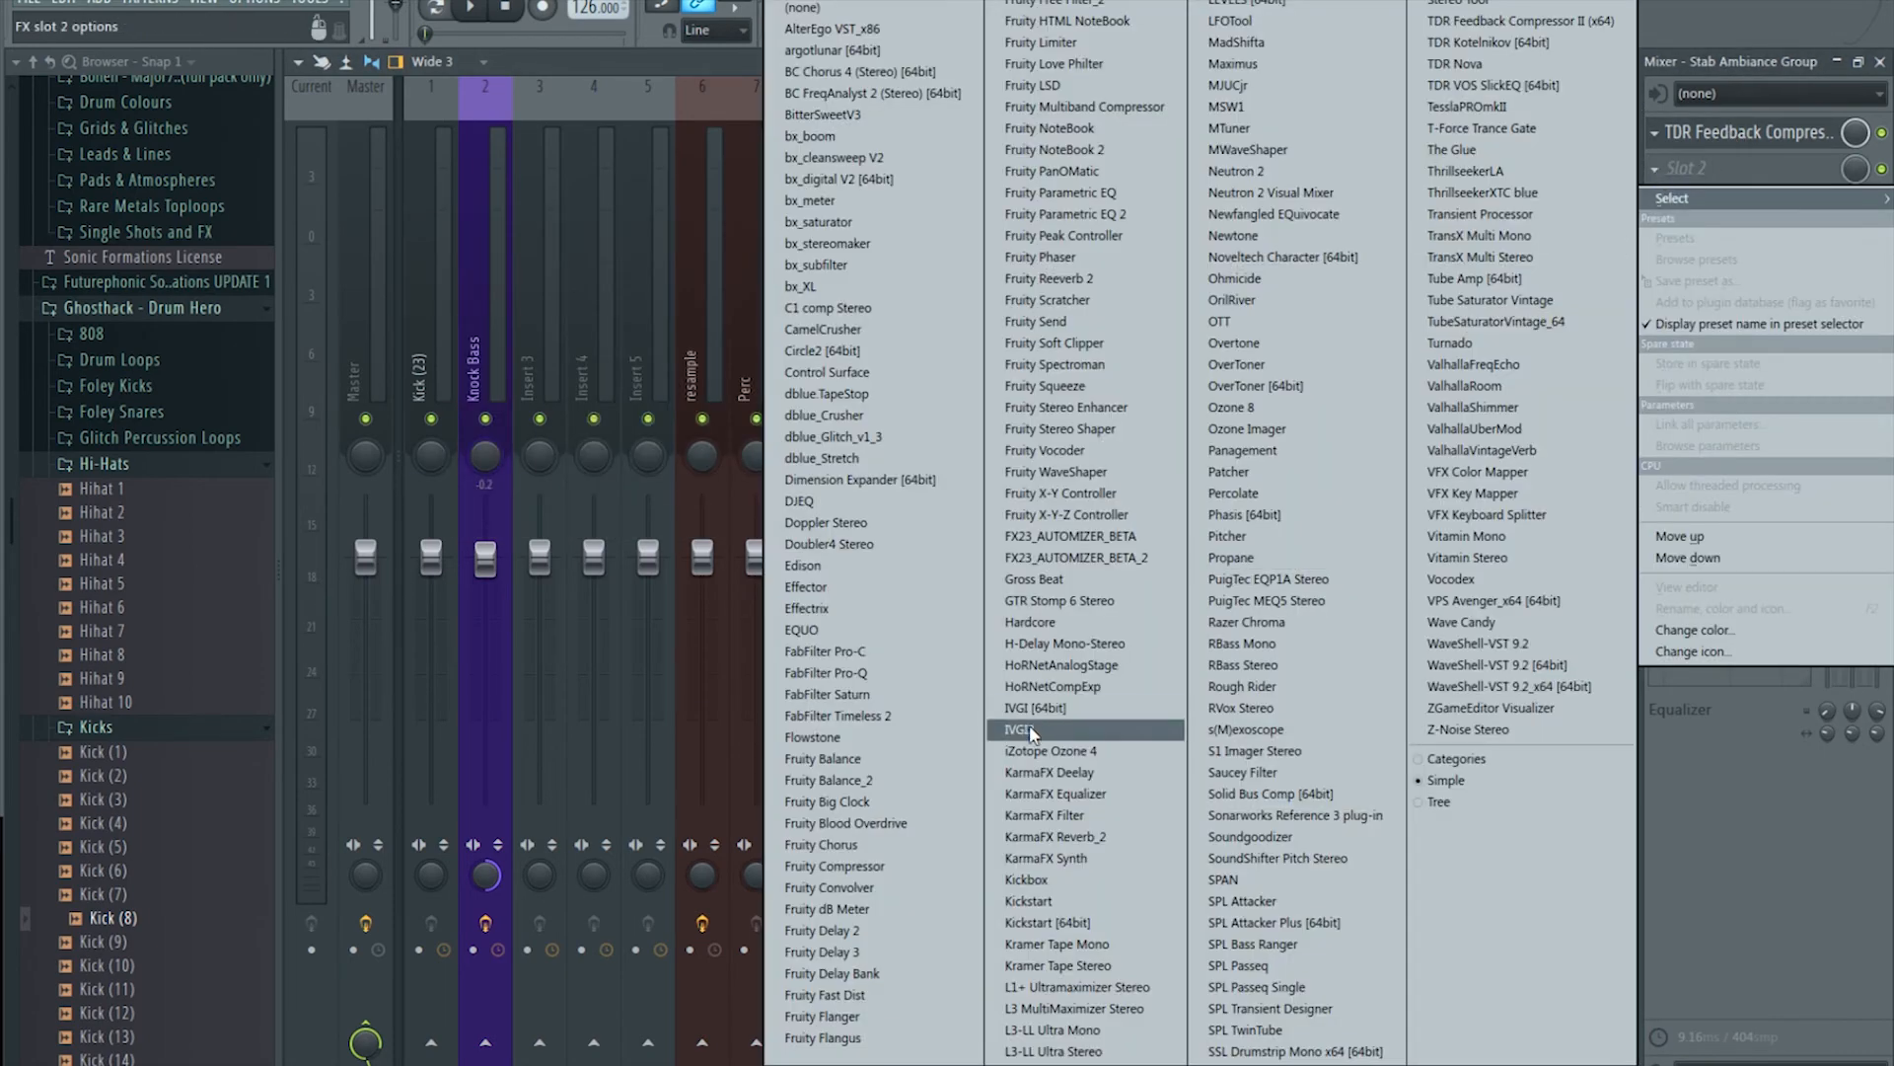
left_click(923, 866)
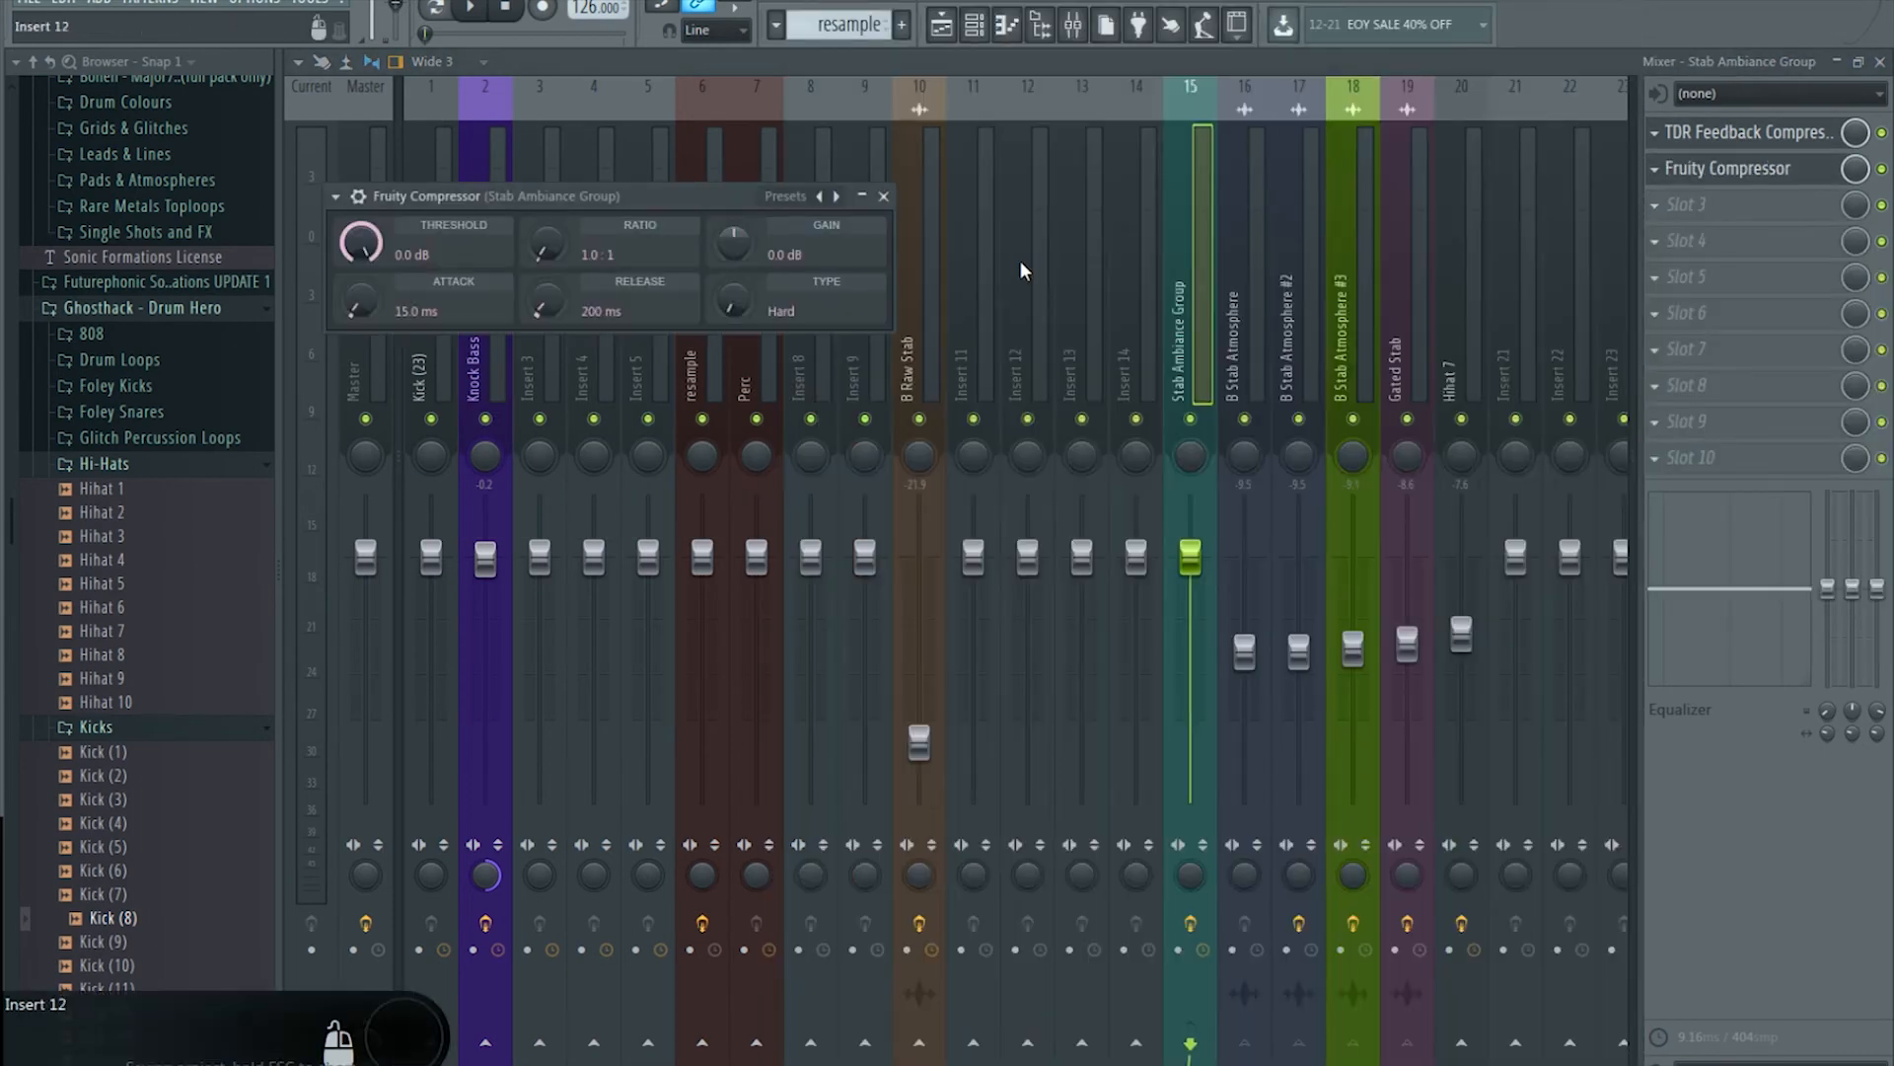
left_click(1737, 169)
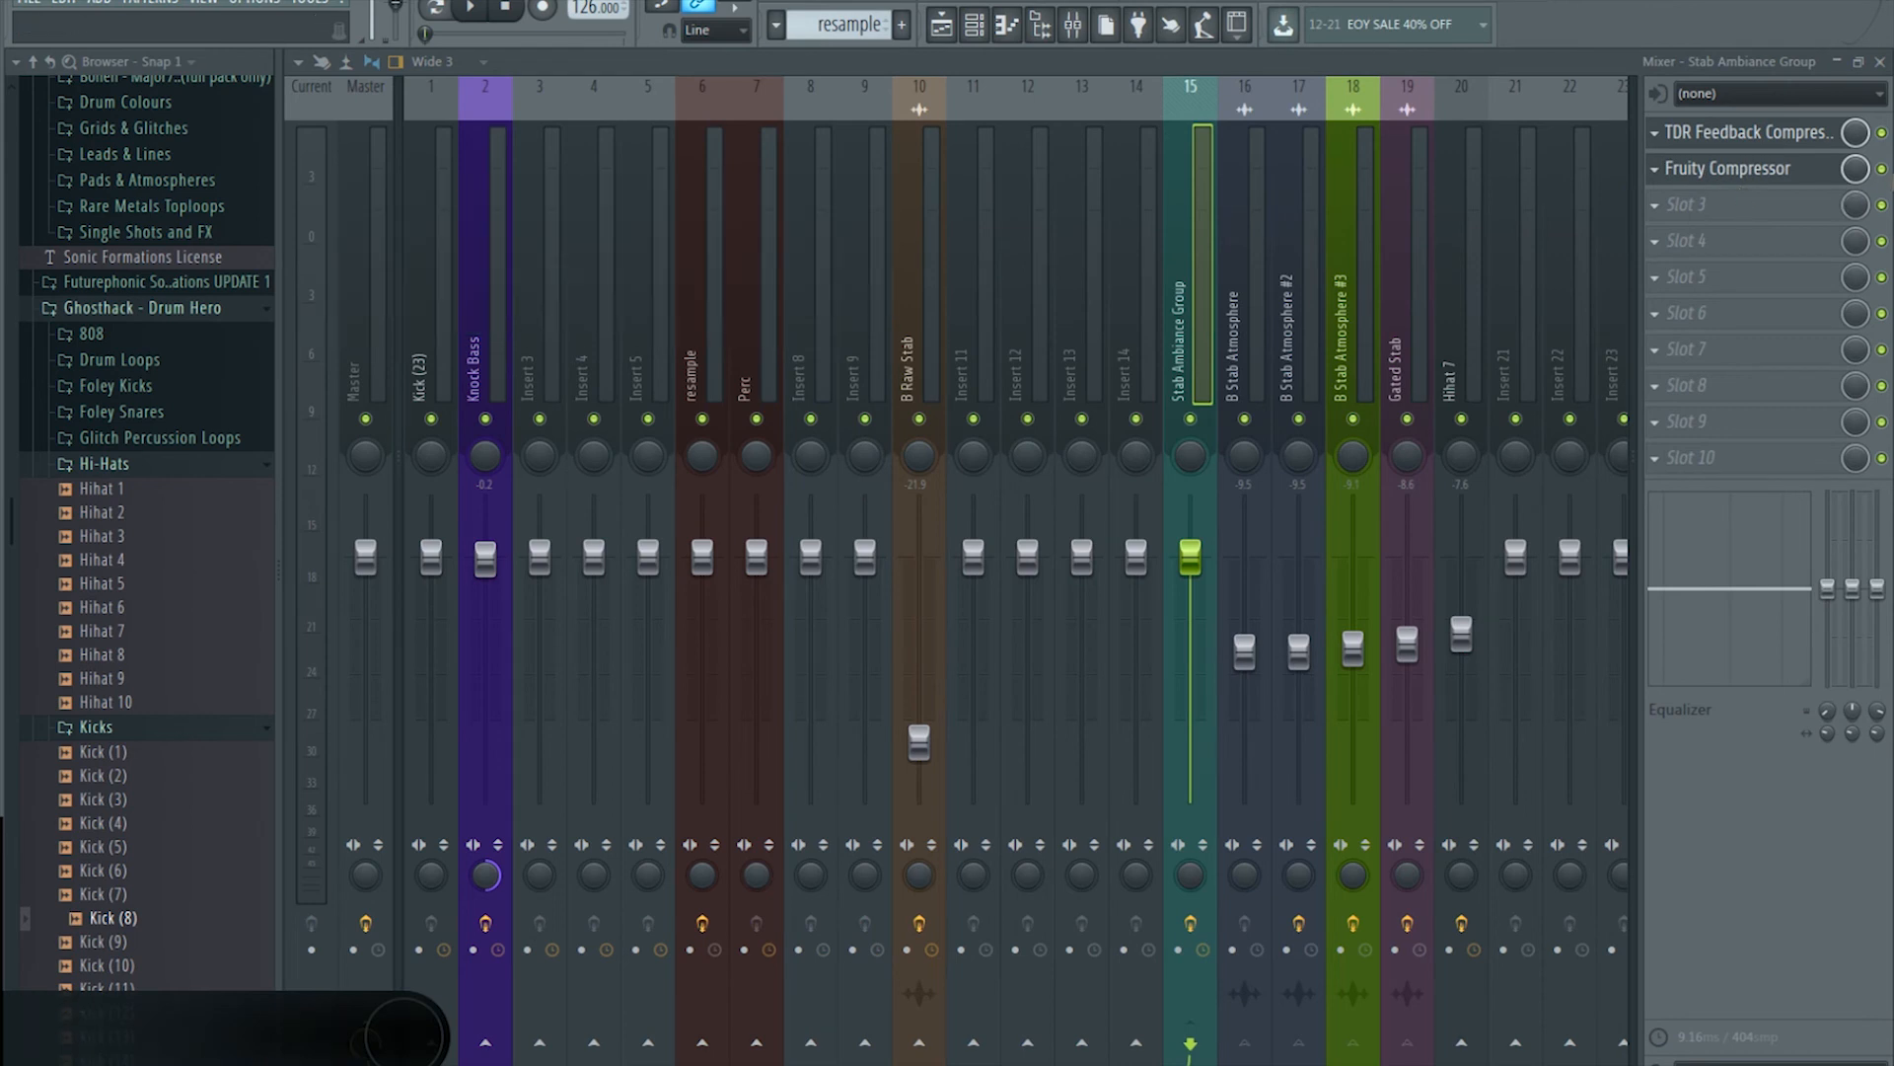
Step: Apply the Mastering: Tight preset to TDR Feedback Compressor II, then return to the playlist
left_click(1812, 138)
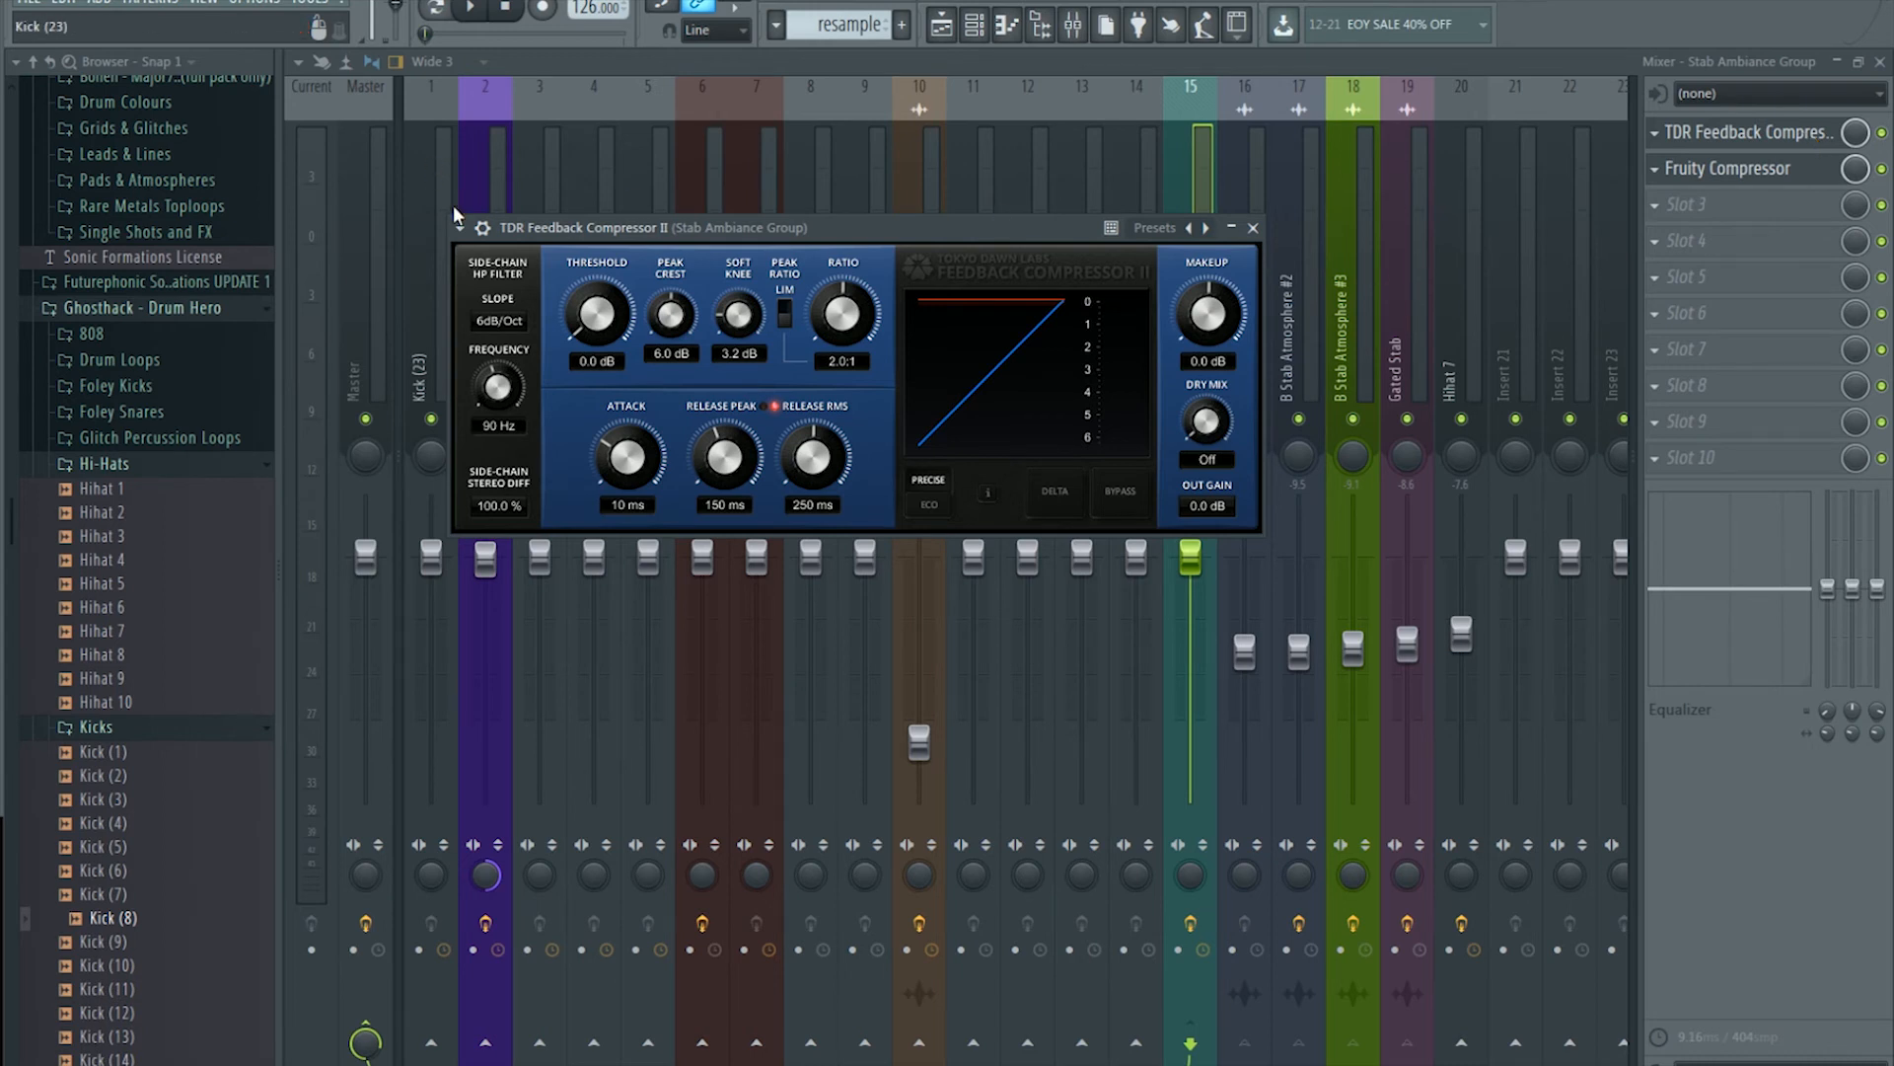
left_click(459, 233)
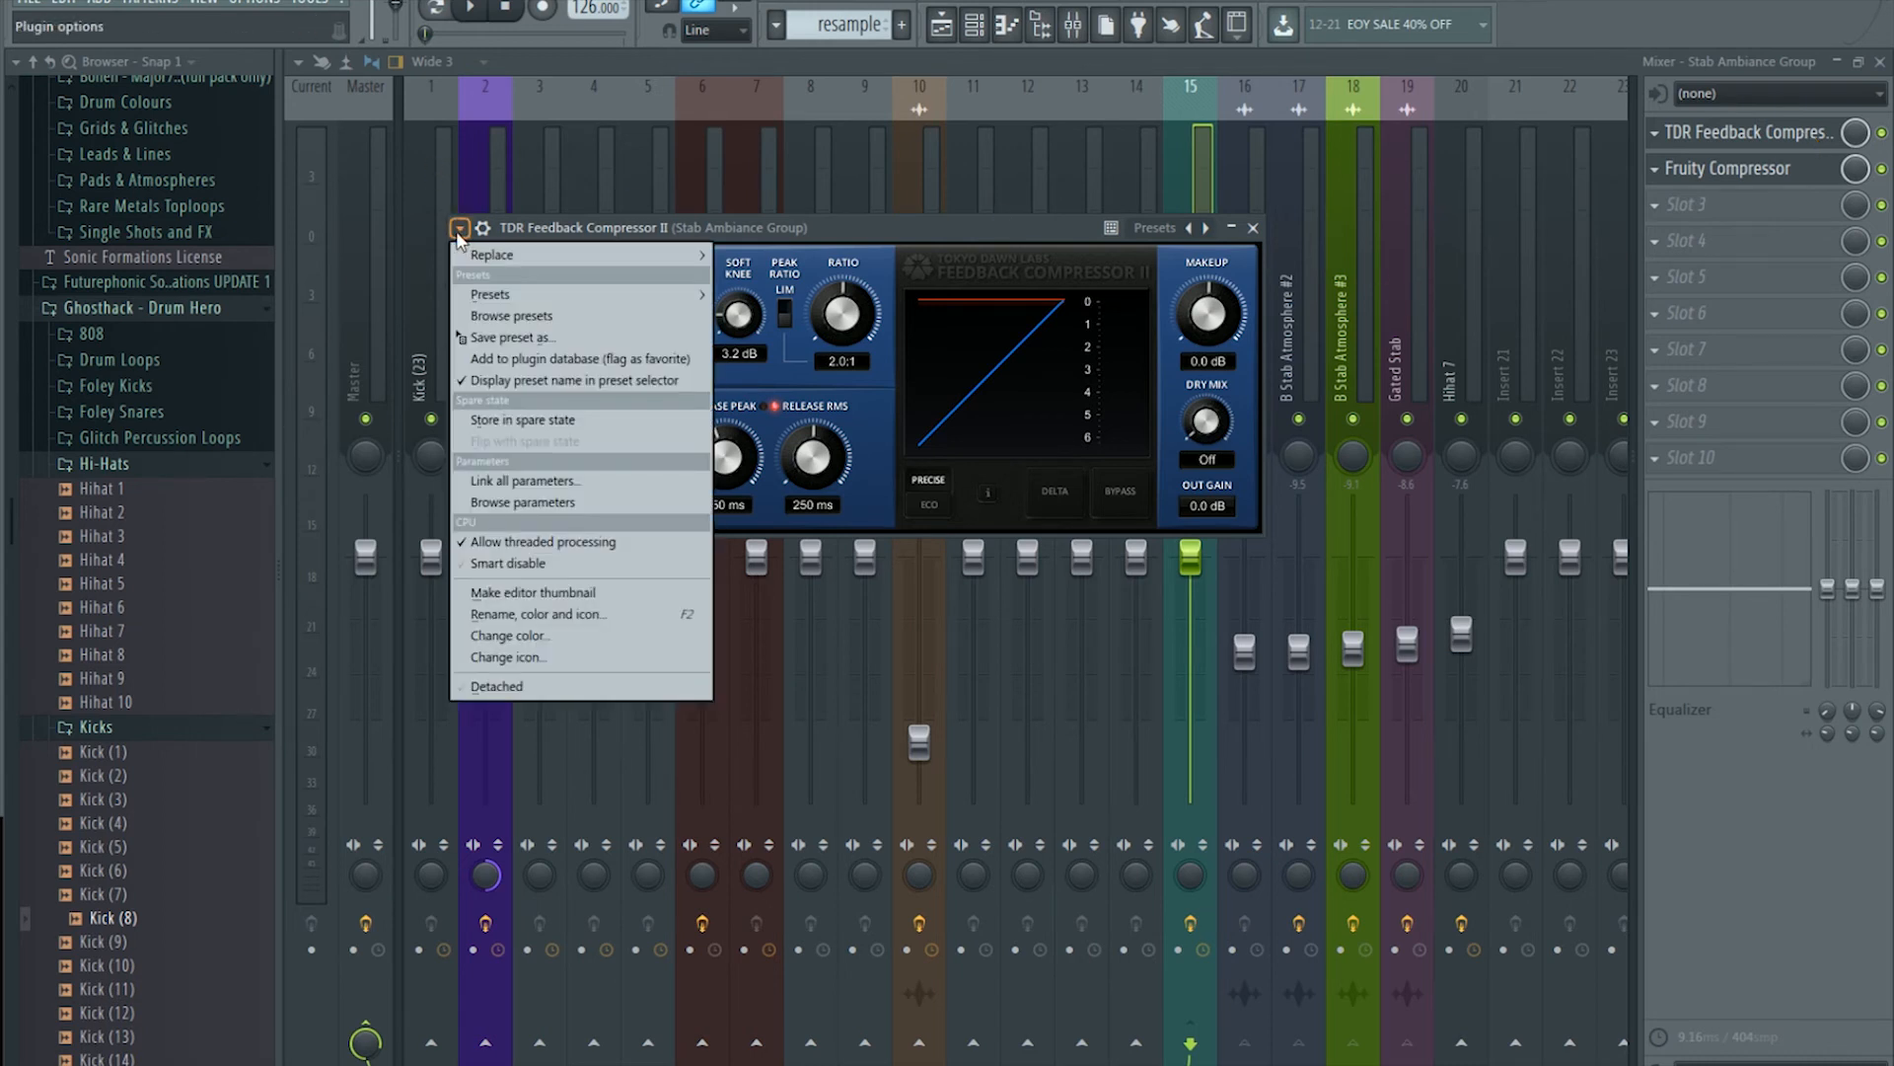
mouse_move(535, 296)
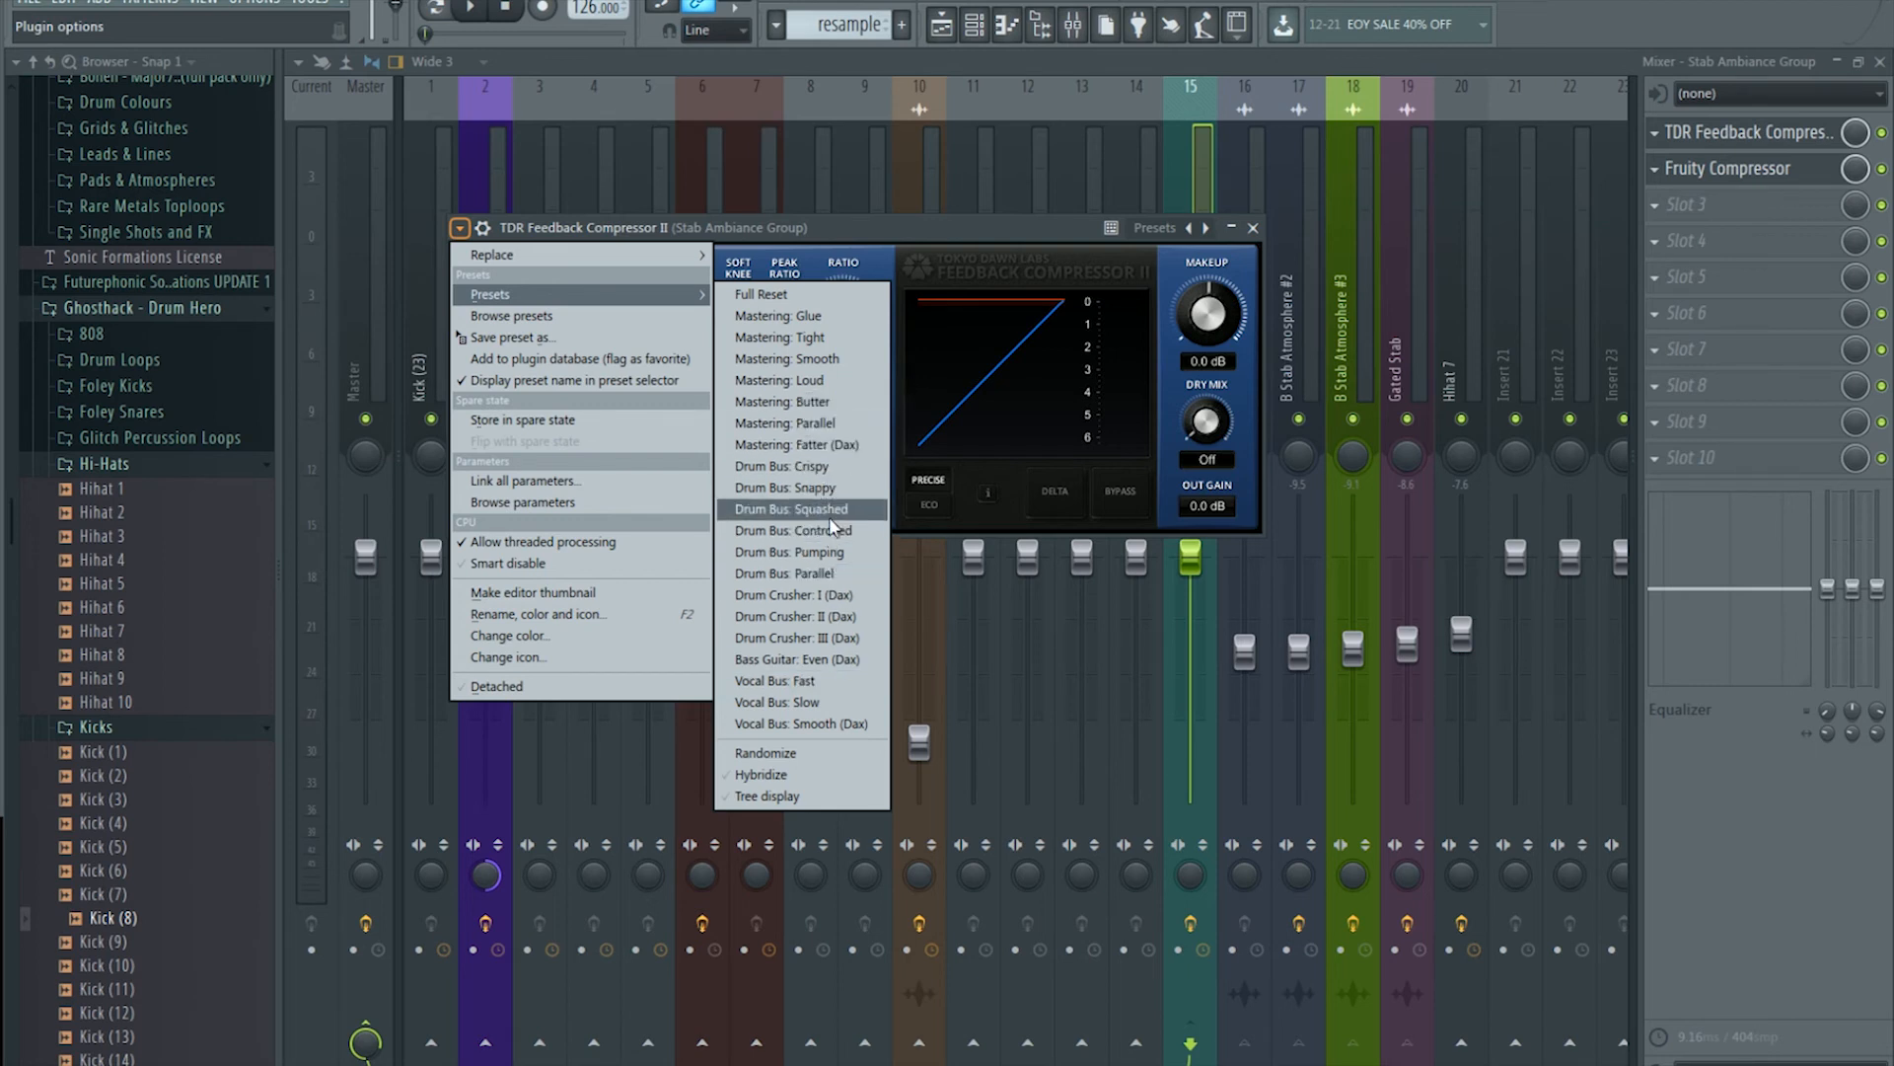
left_click(844, 342)
left_click(942, 23)
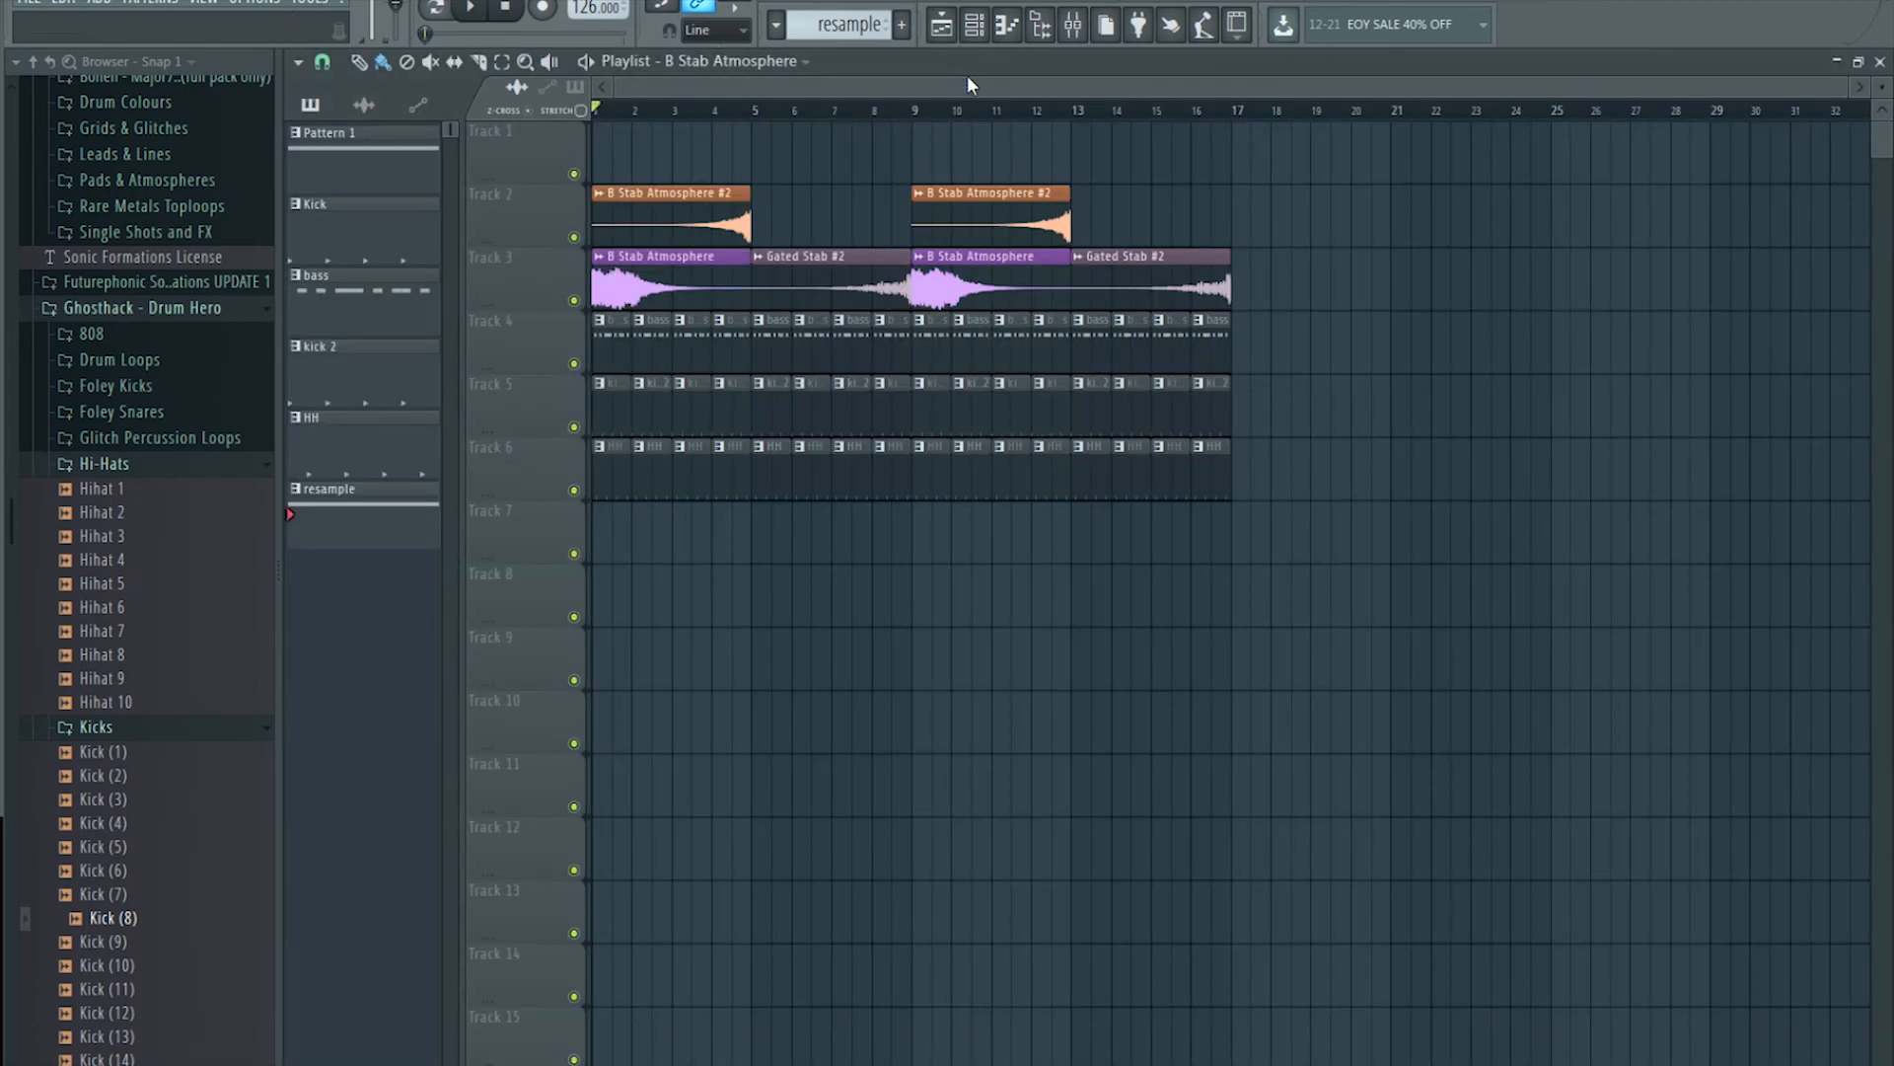
Step: Play the beat in the mixer and pull the Stab Ambiance Group fader down to about -10.9 dB
key("space")
left_click(1072, 24)
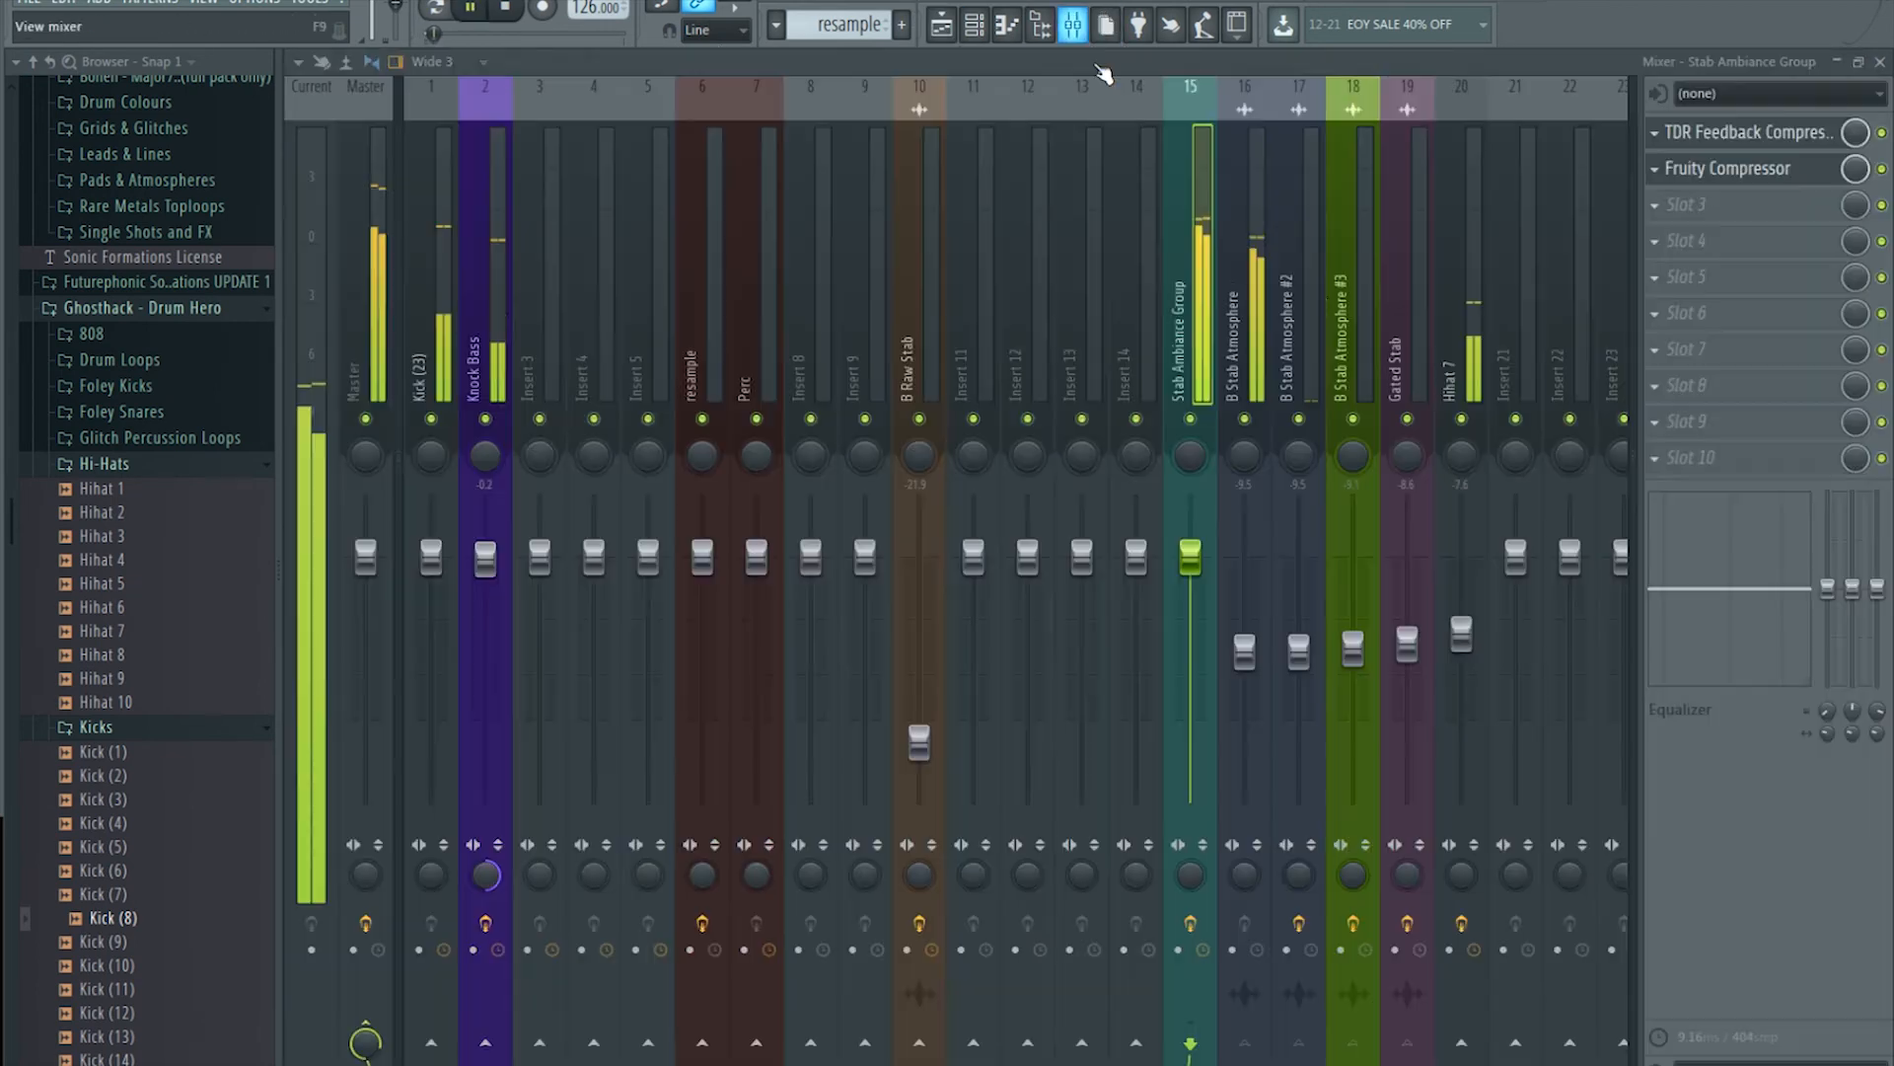
left_click_drag(1190, 557, 1192, 670)
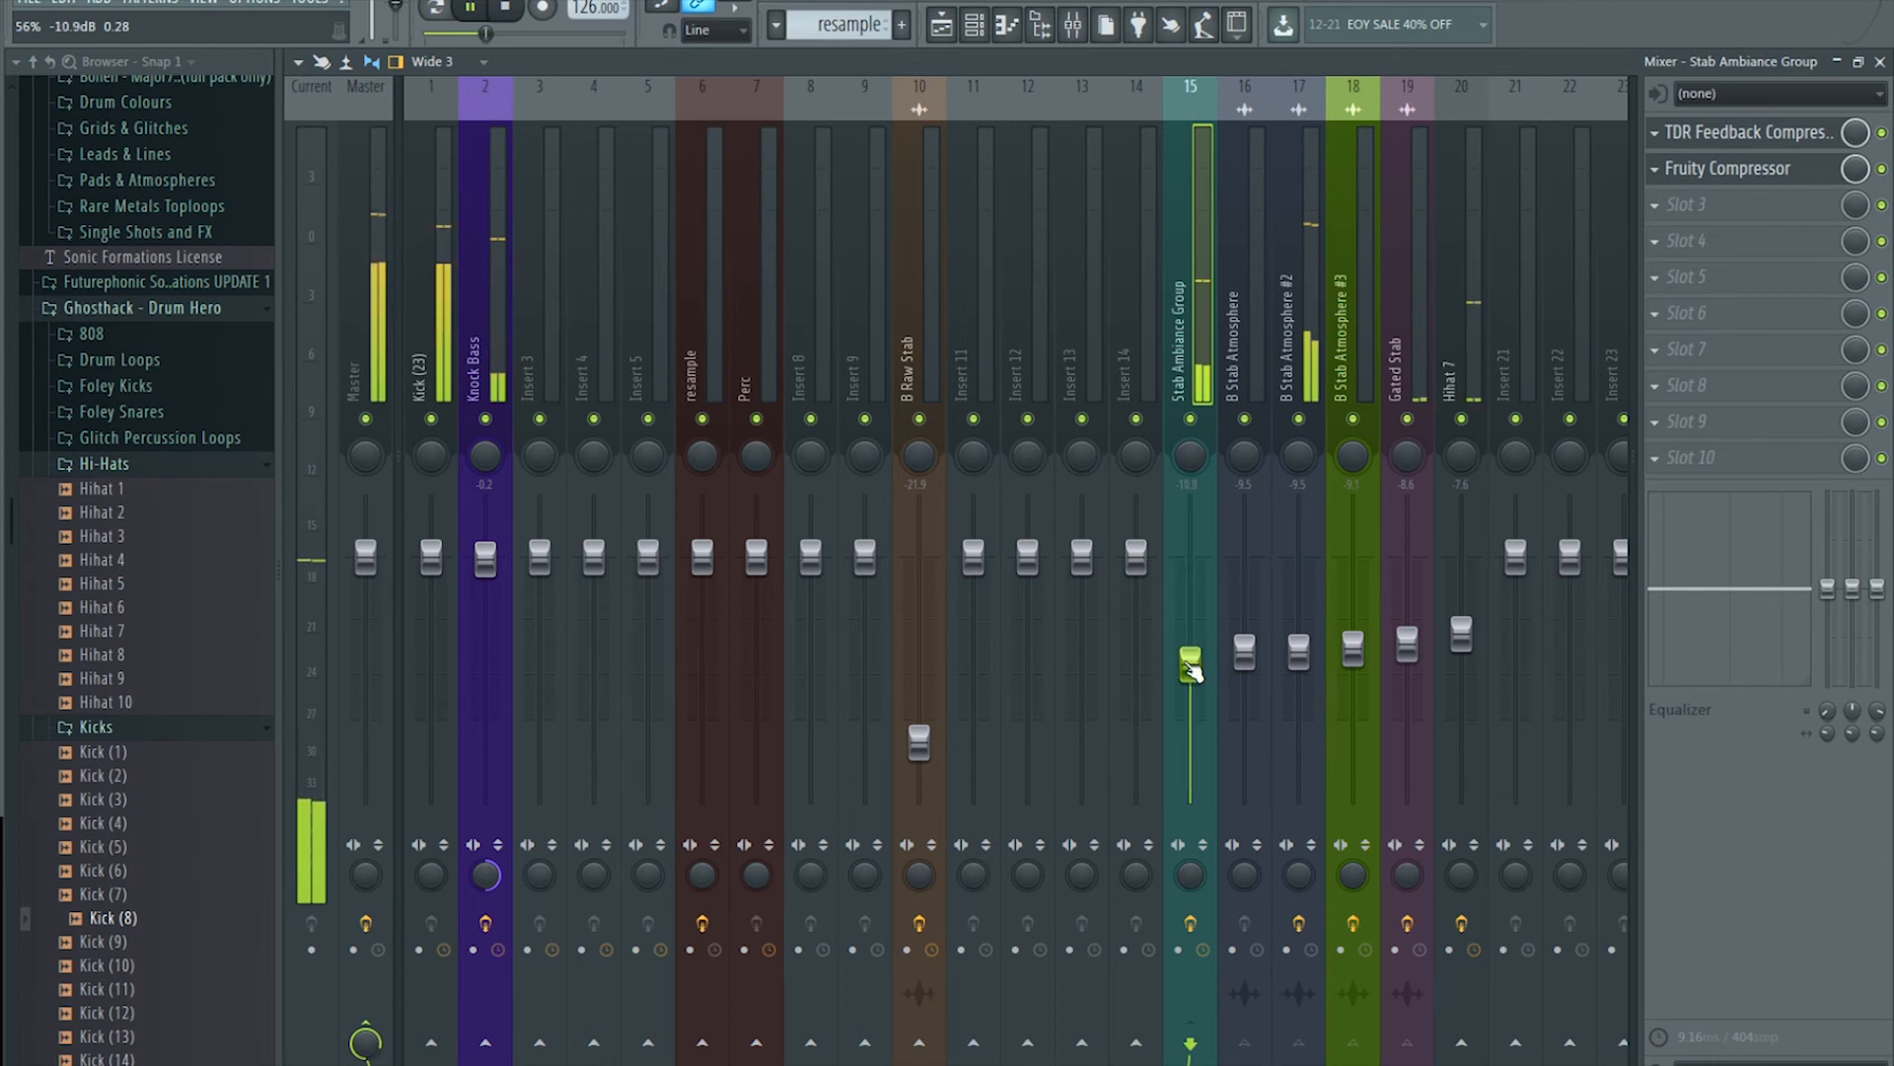
Step: Remove Fruity Compressor from the bus's second slot and load Ozone Imager in its place
key("space")
left_click(1882, 168)
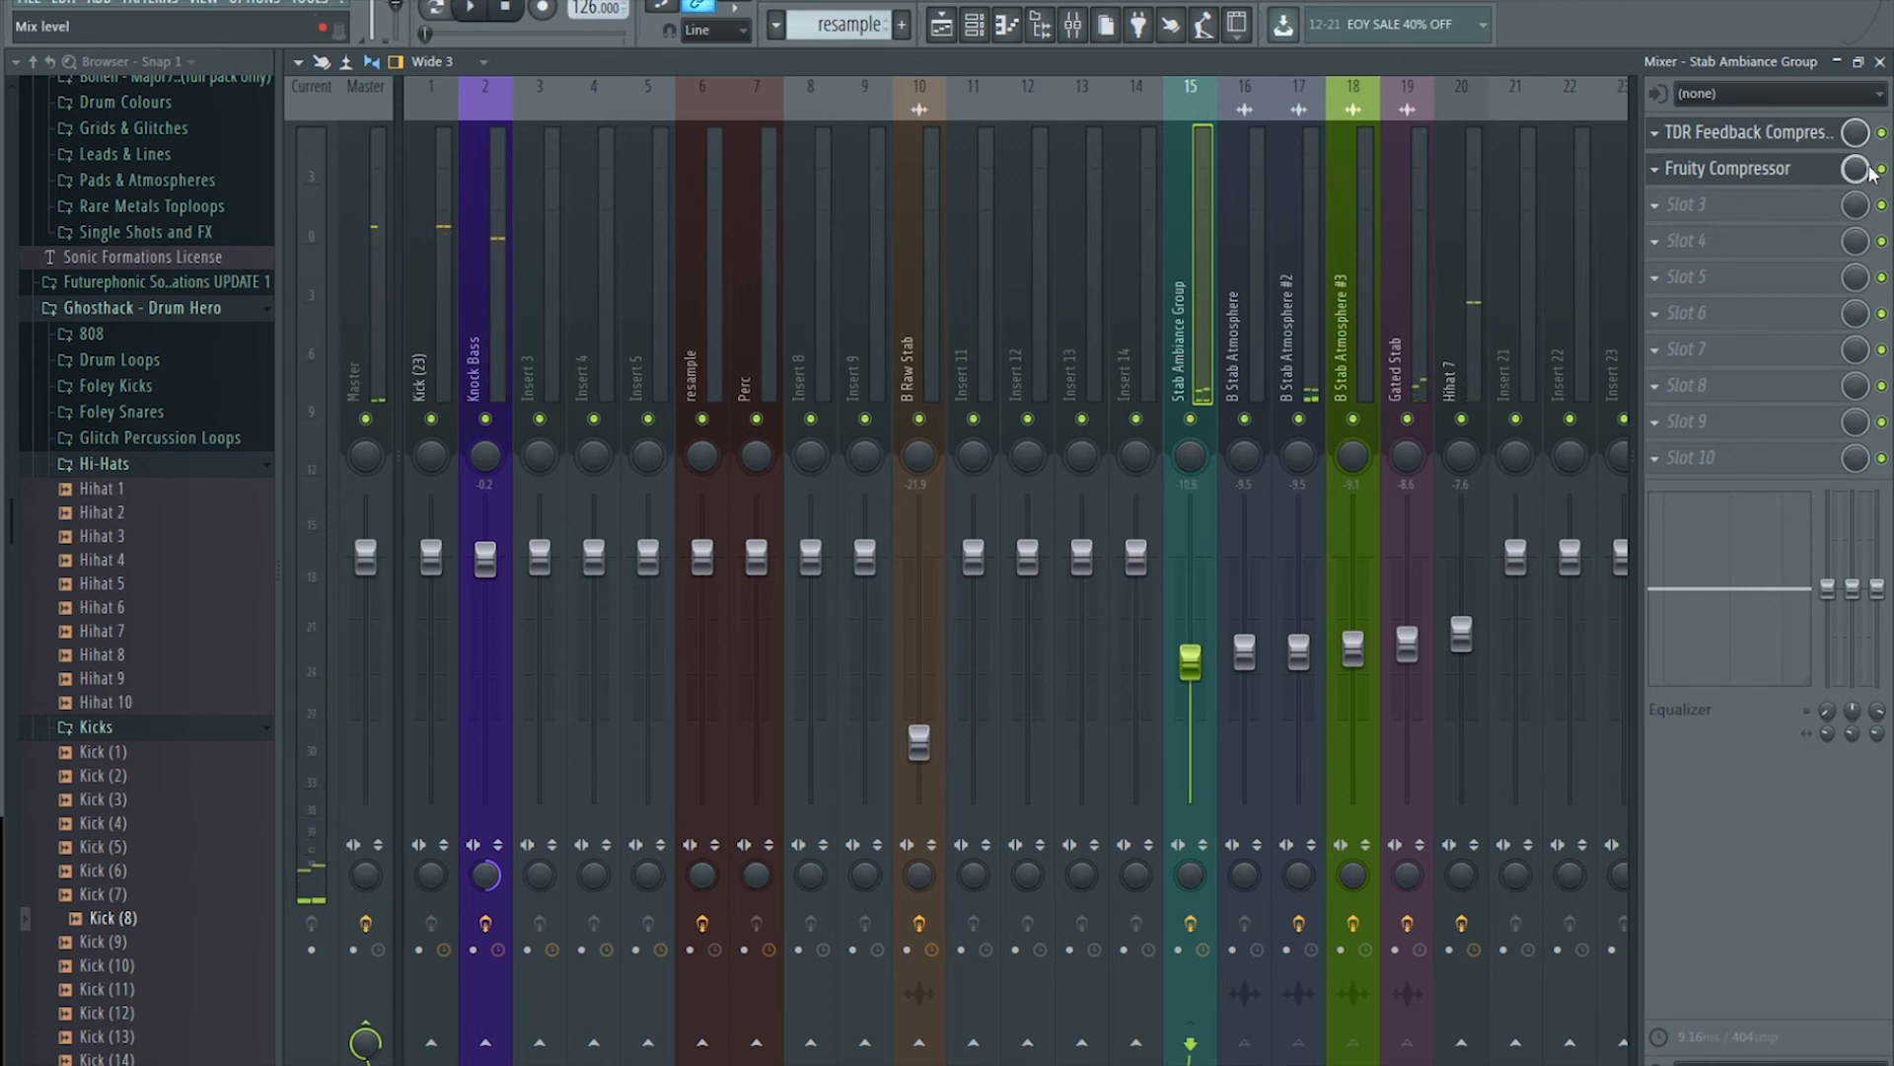
left_click(1655, 169)
mouse_move(1685, 201)
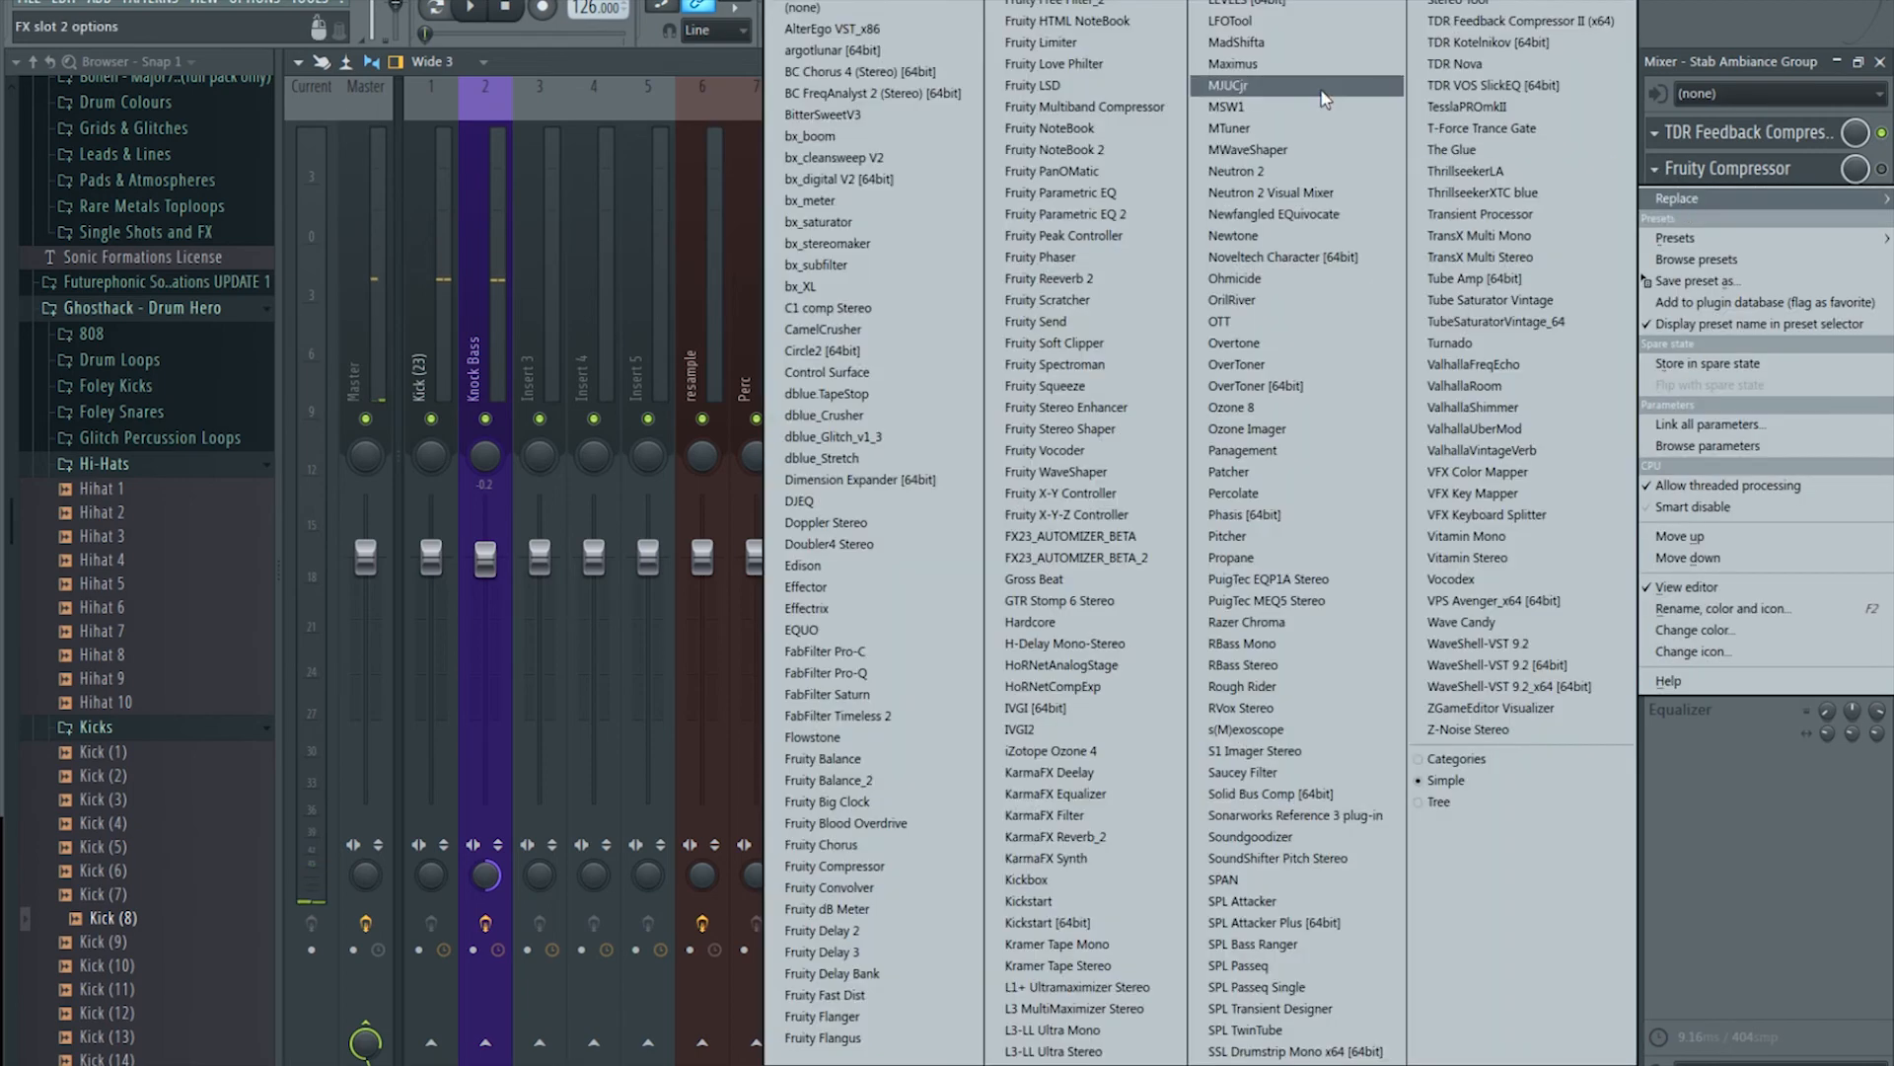
left_click(890, 5)
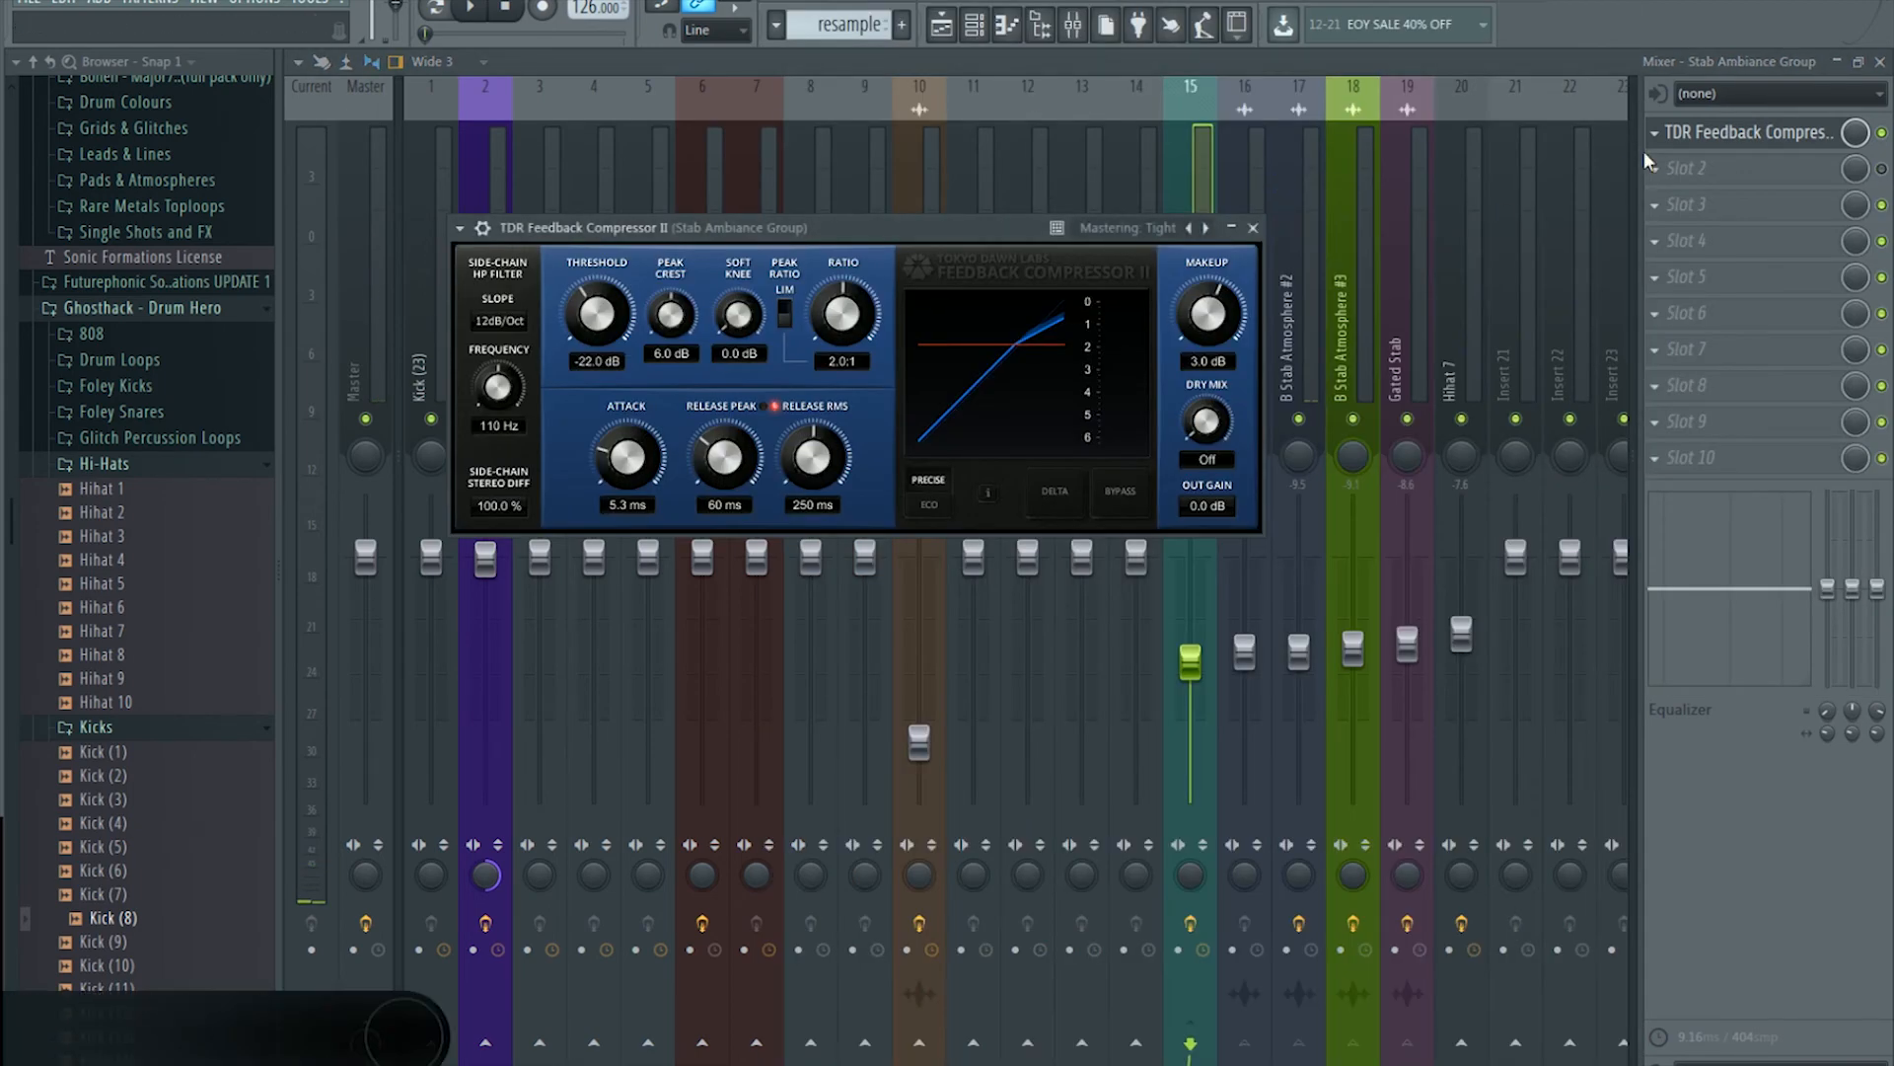
left_click(1668, 169)
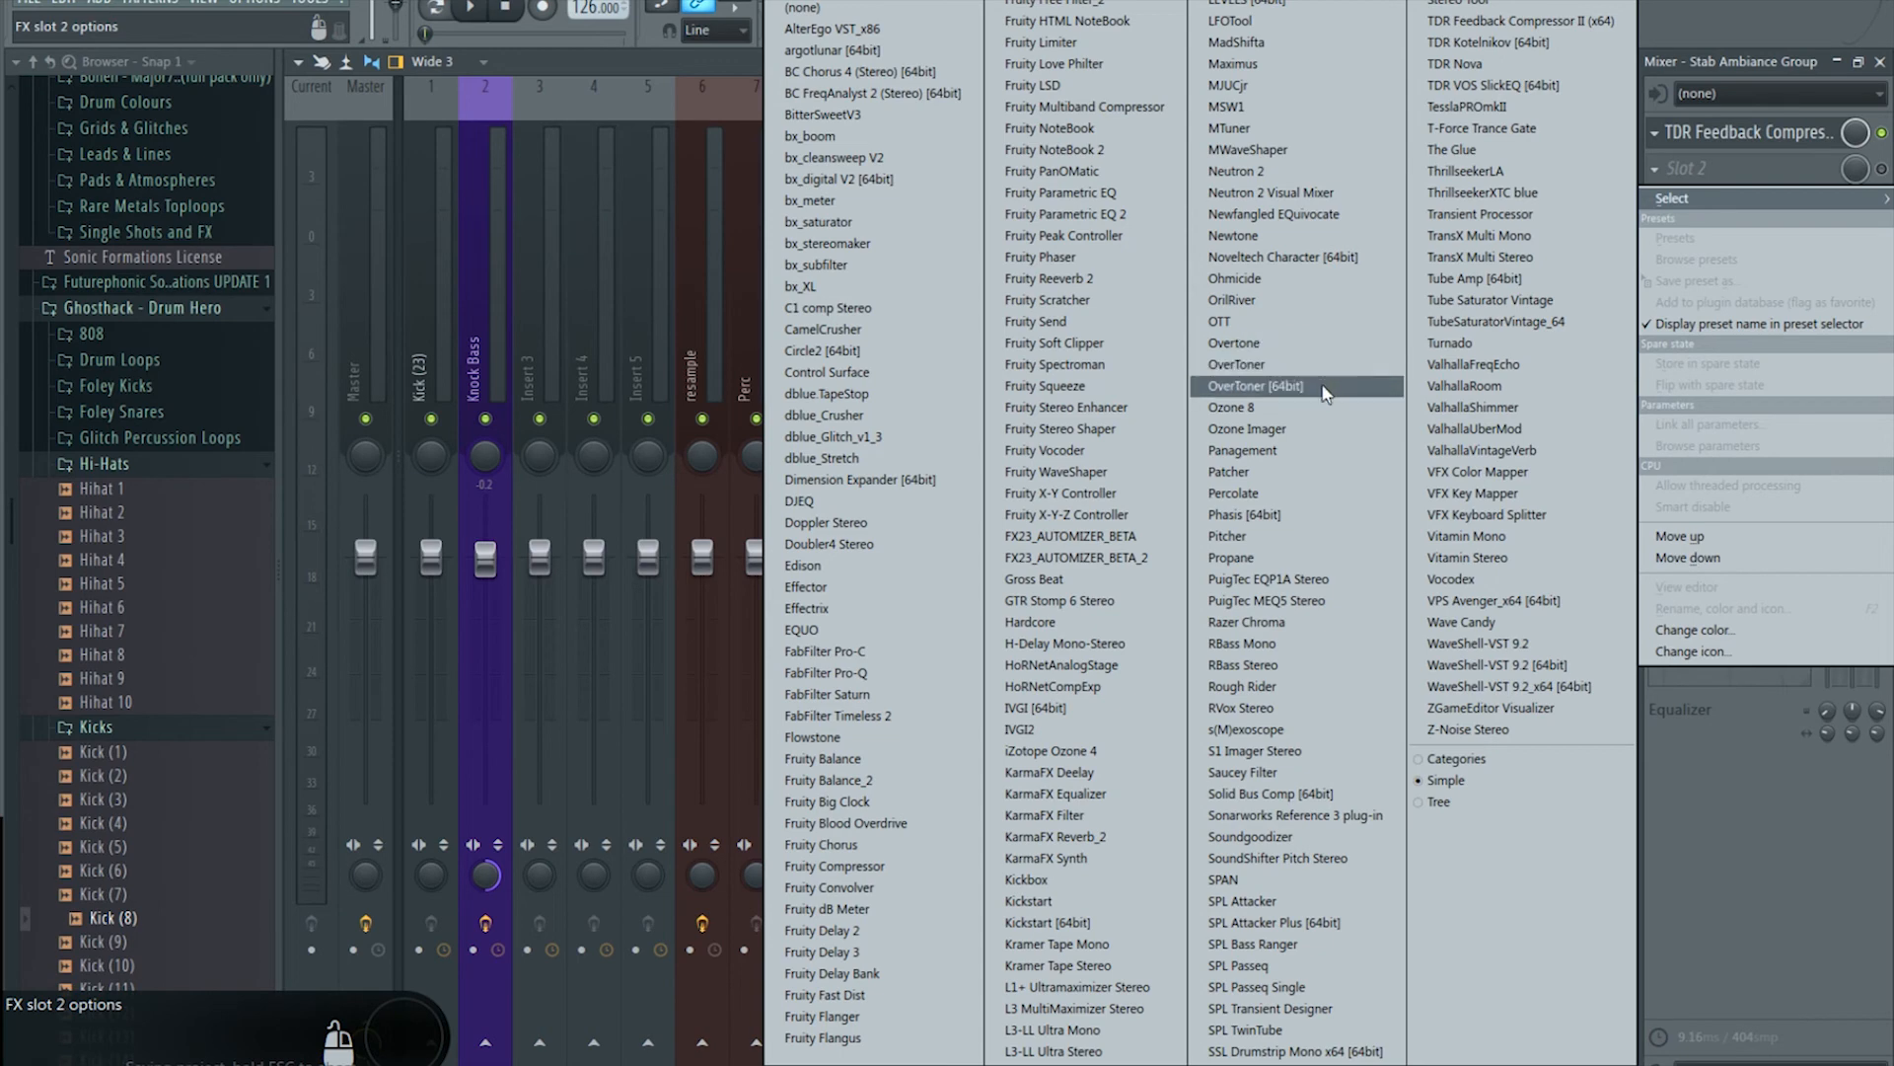
left_click(1318, 432)
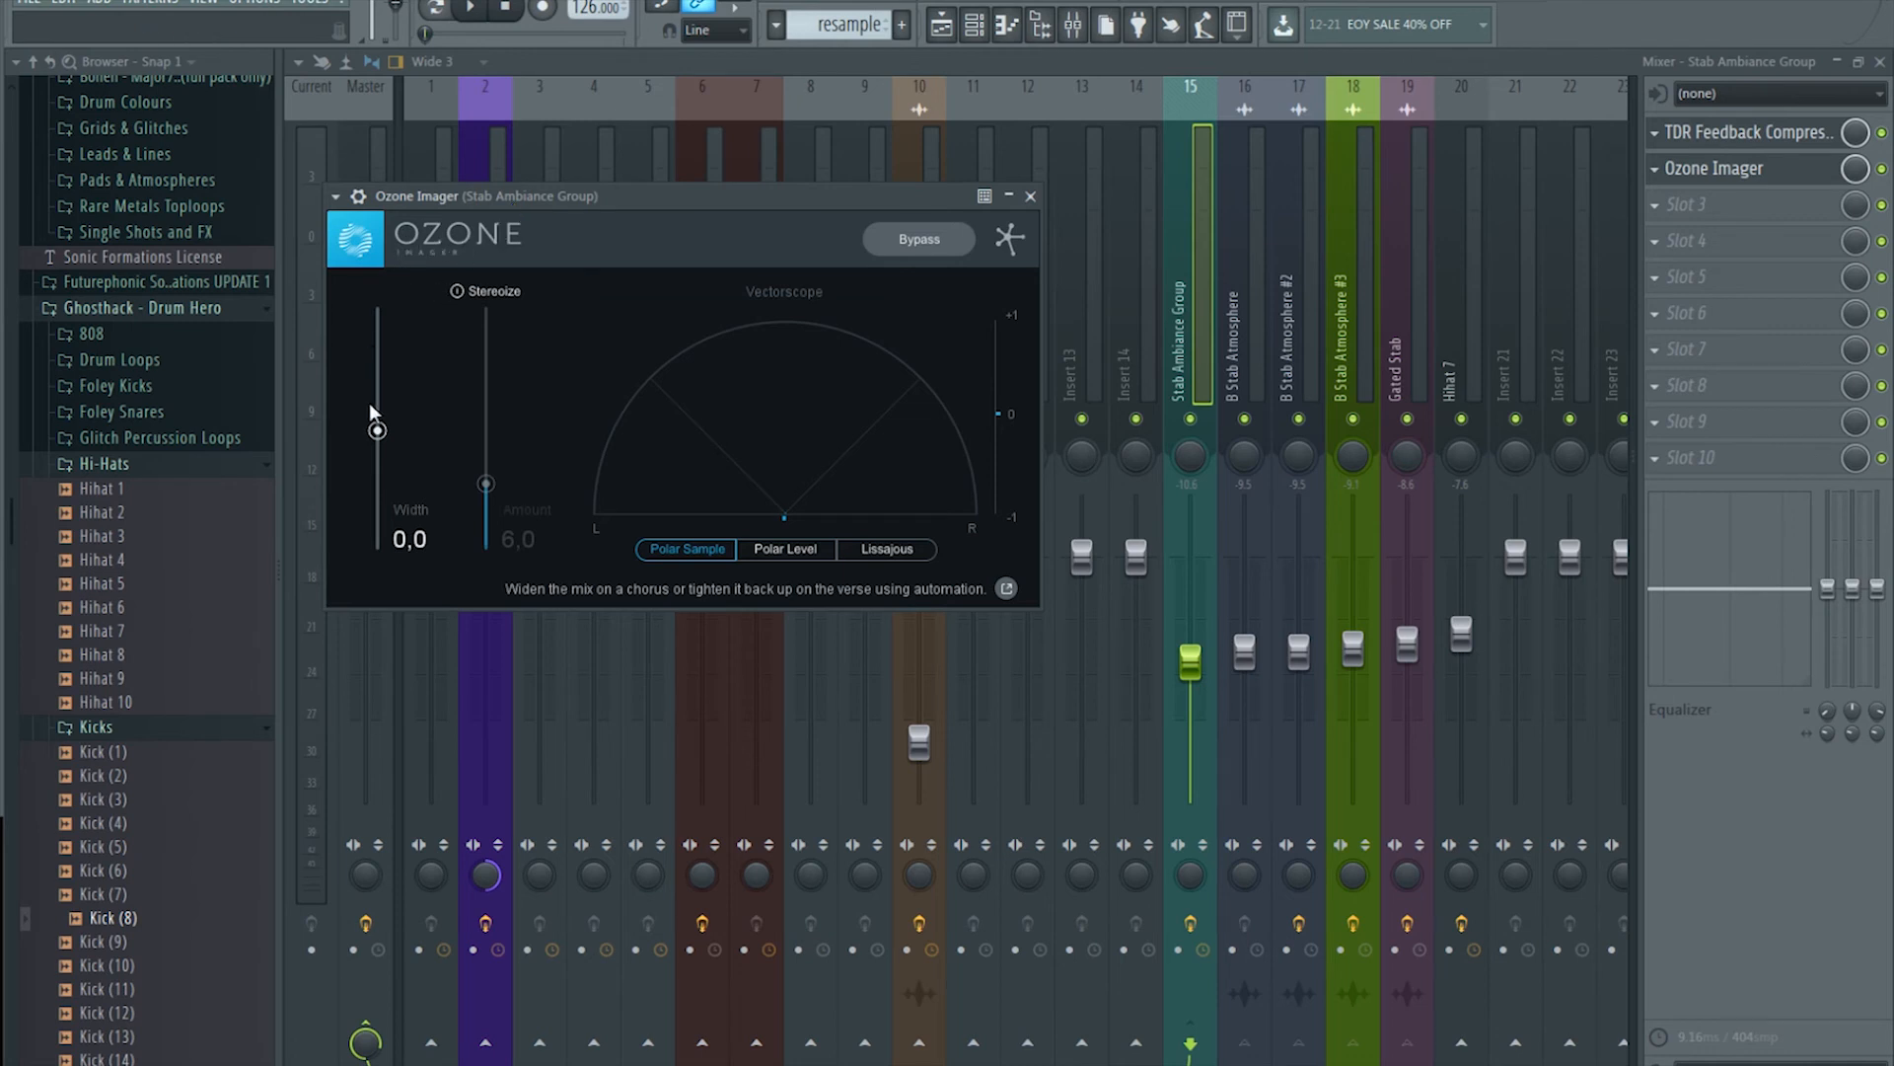
Step: Audition Ozone Imager stereo widths between roughly 45 and 57,5
left_click_drag(377, 428, 377, 371)
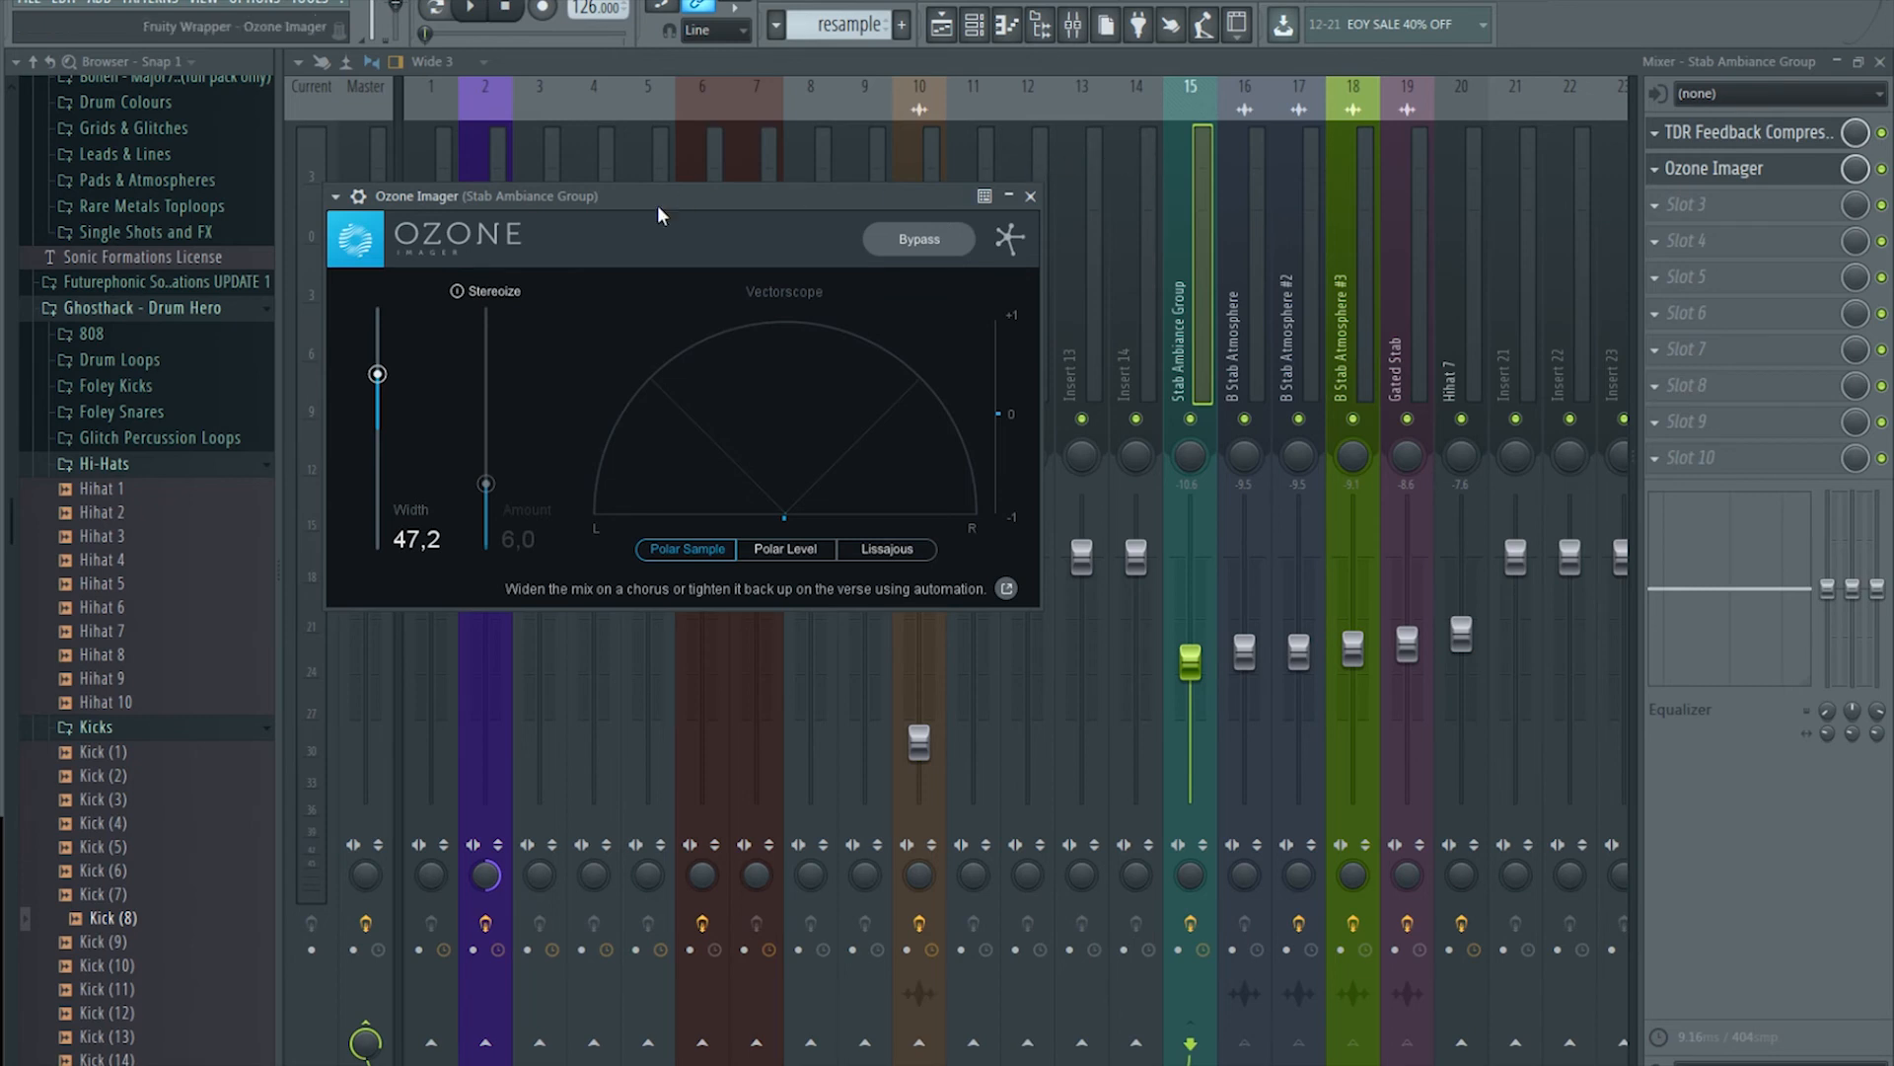
left_click_drag(379, 375, 380, 367)
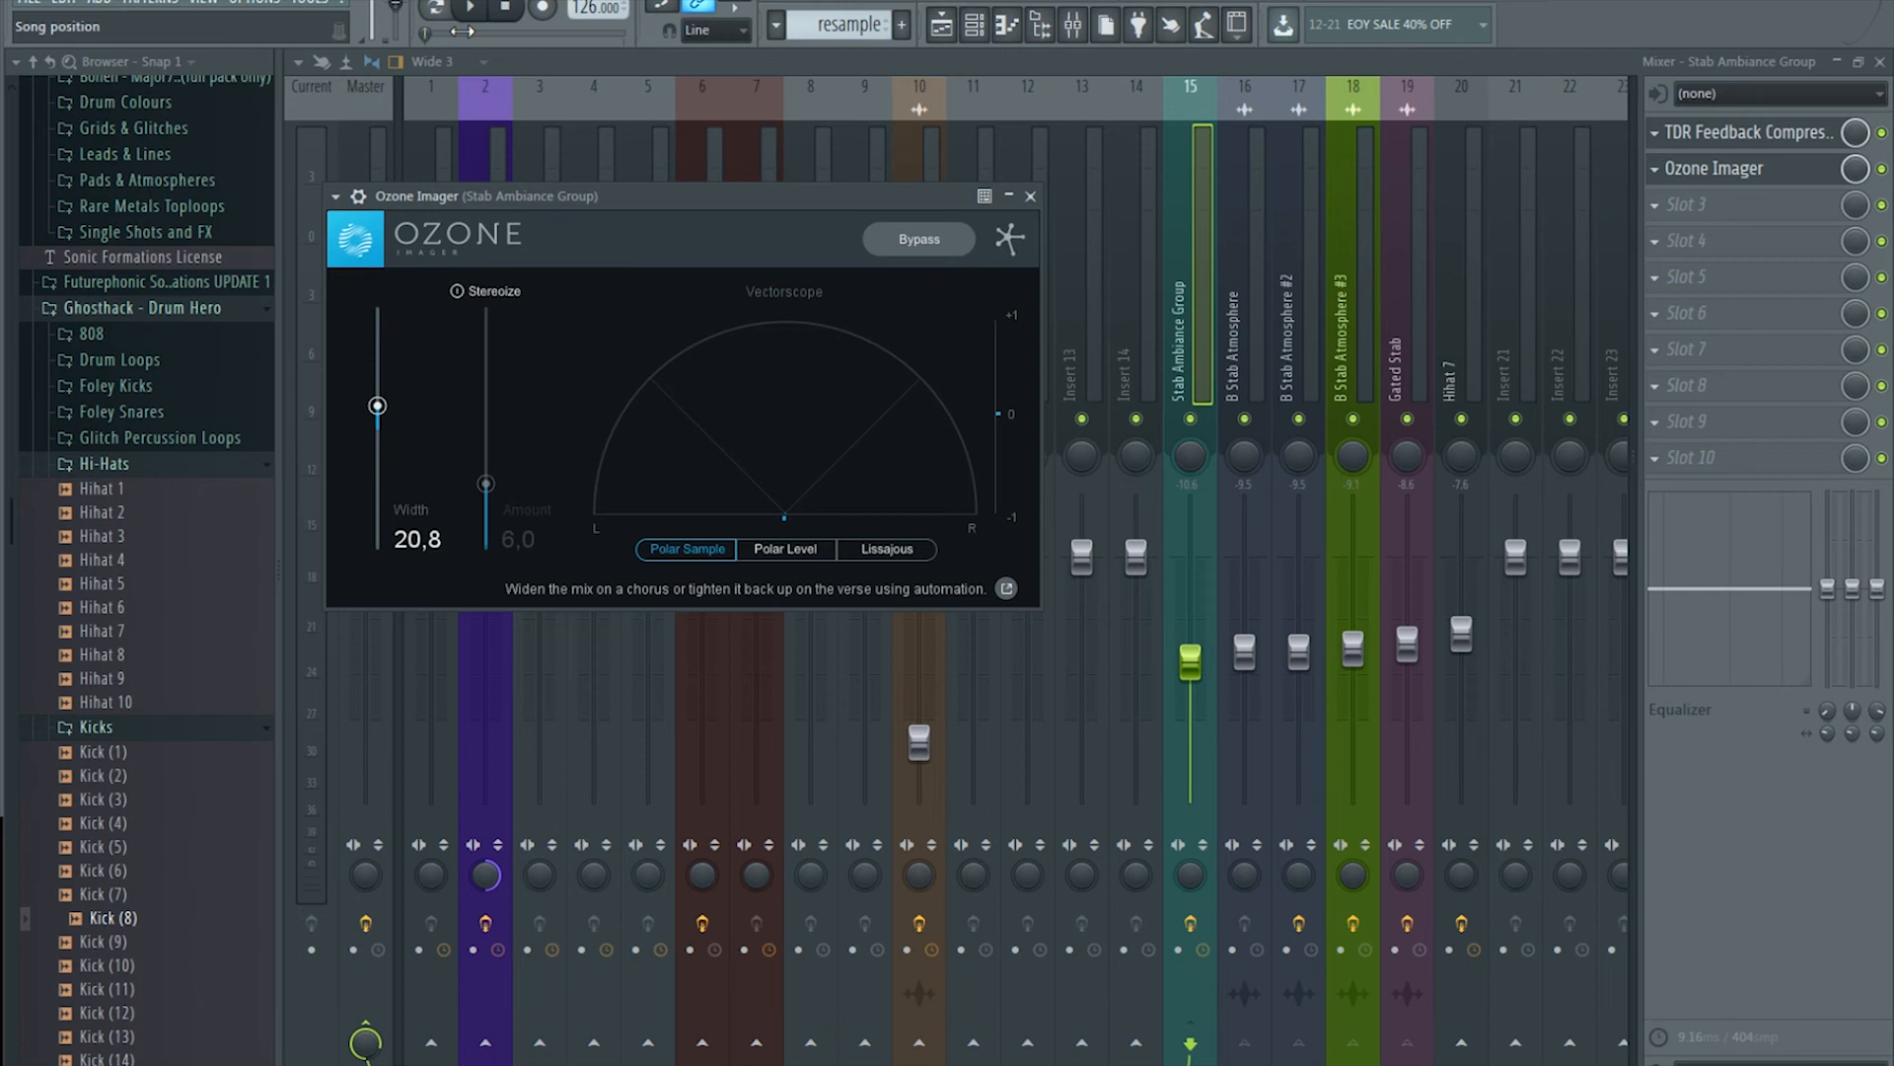
left_click_drag(379, 418, 444, 293)
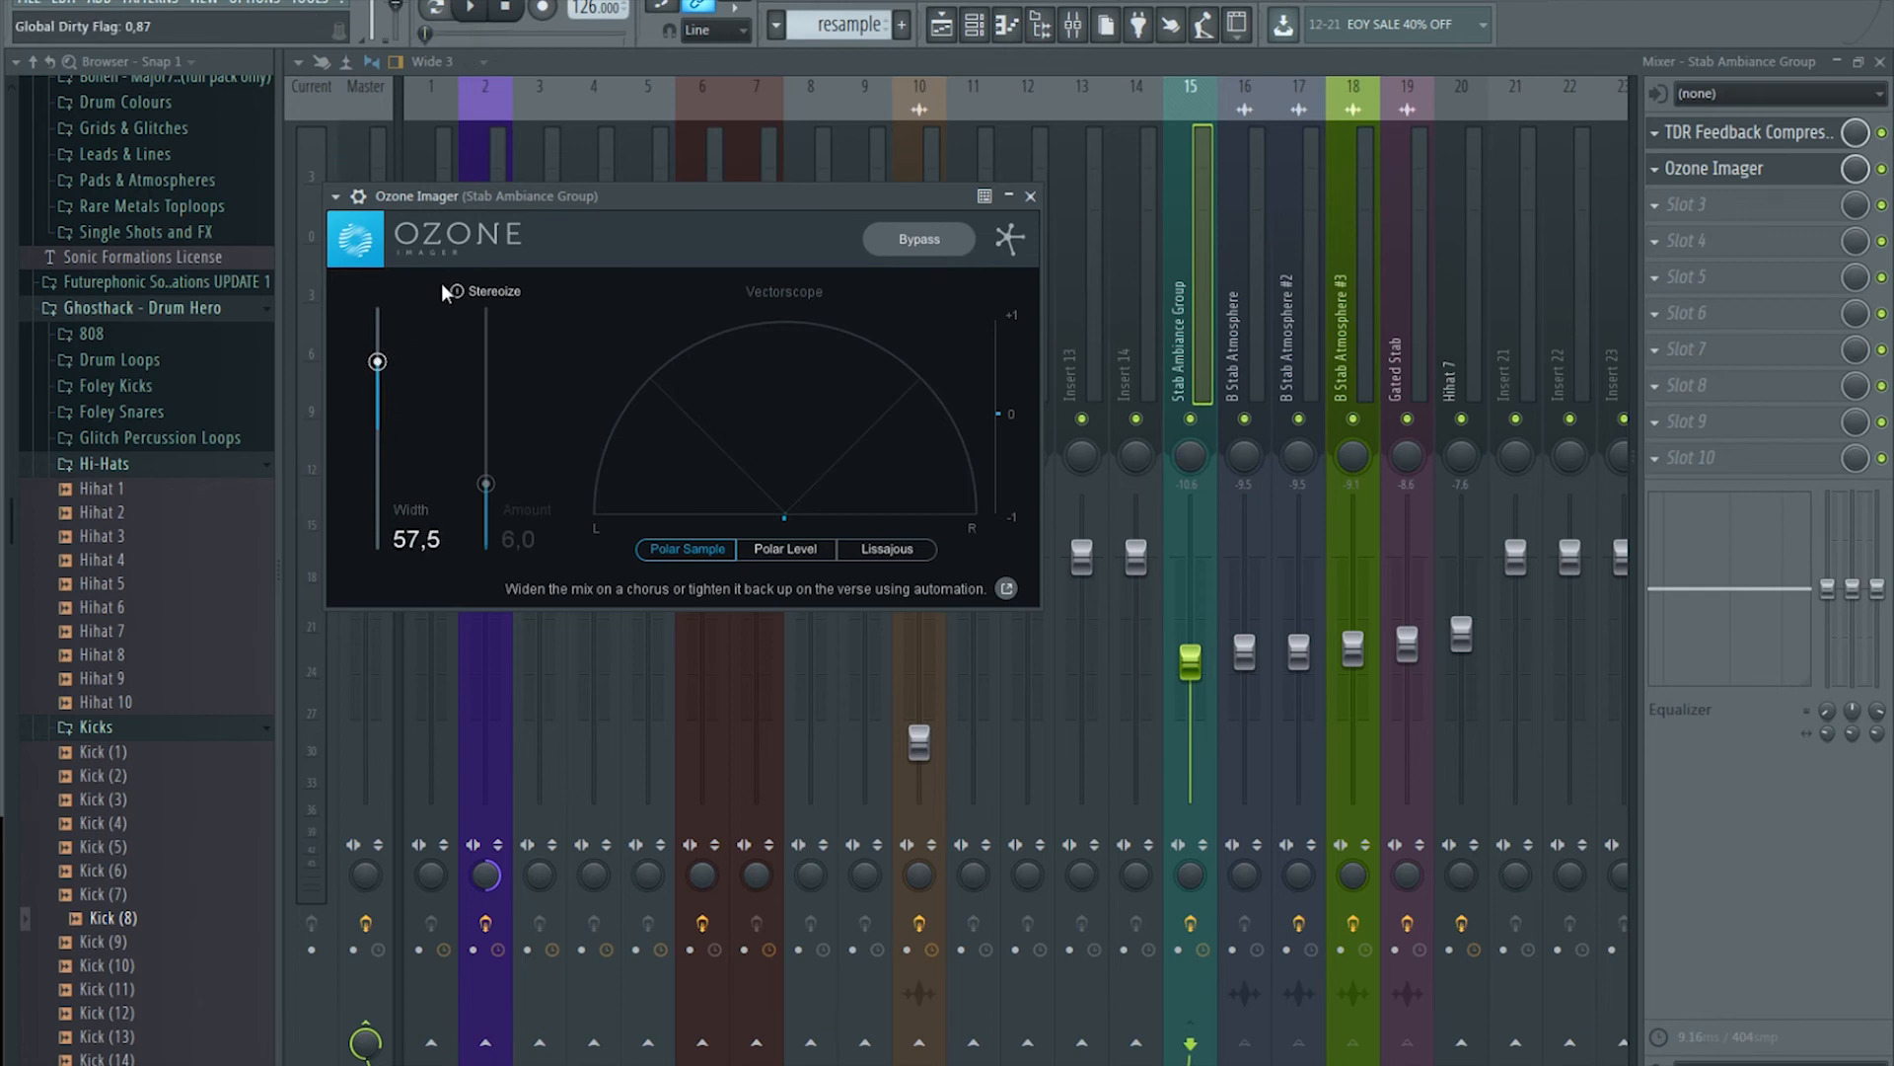
left_click_drag(377, 361, 380, 383)
mouse_move(375, 394)
left_mouse_down()
mouse_move(388, 370)
mouse_move(388, 424)
left_mouse_up()
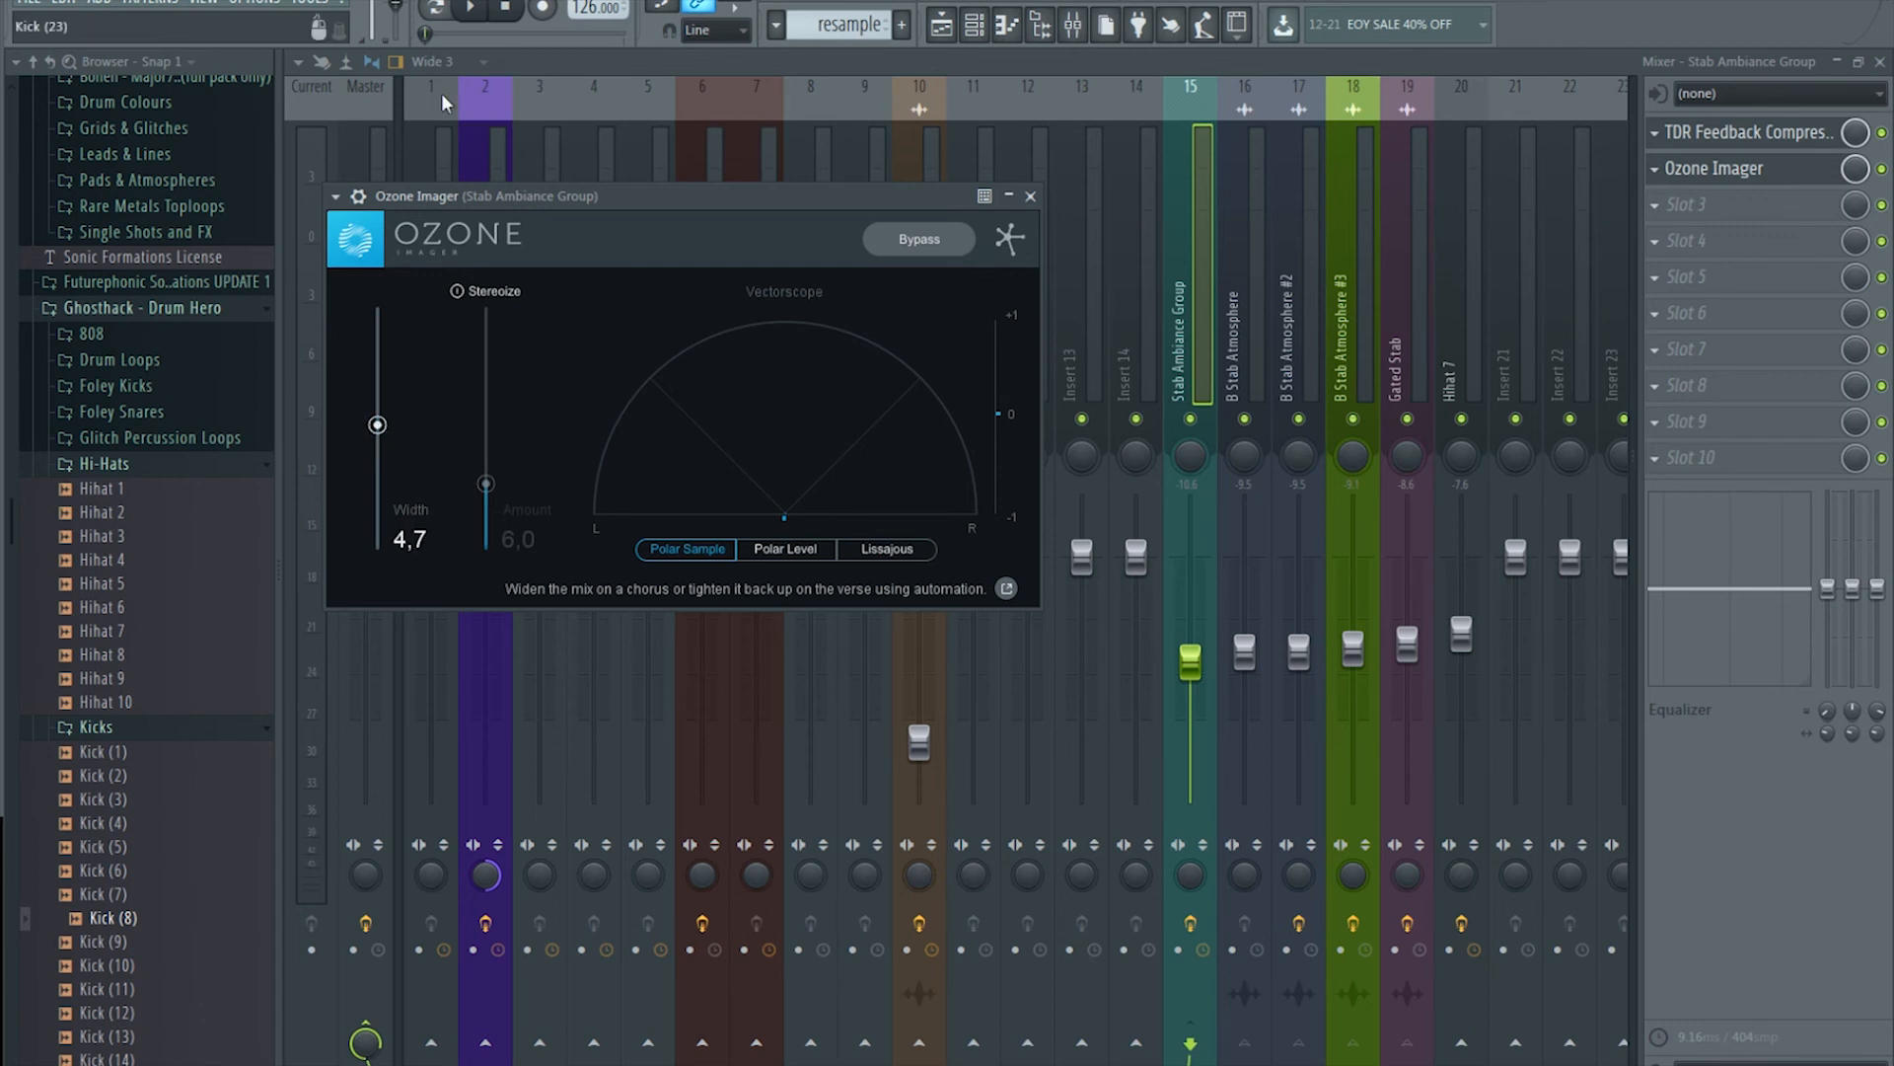
Step: During playback, sweep the Ozone Imager width down to -94,3 and back above zero
left_click(471, 8)
left_click_drag(377, 425, 385, 522)
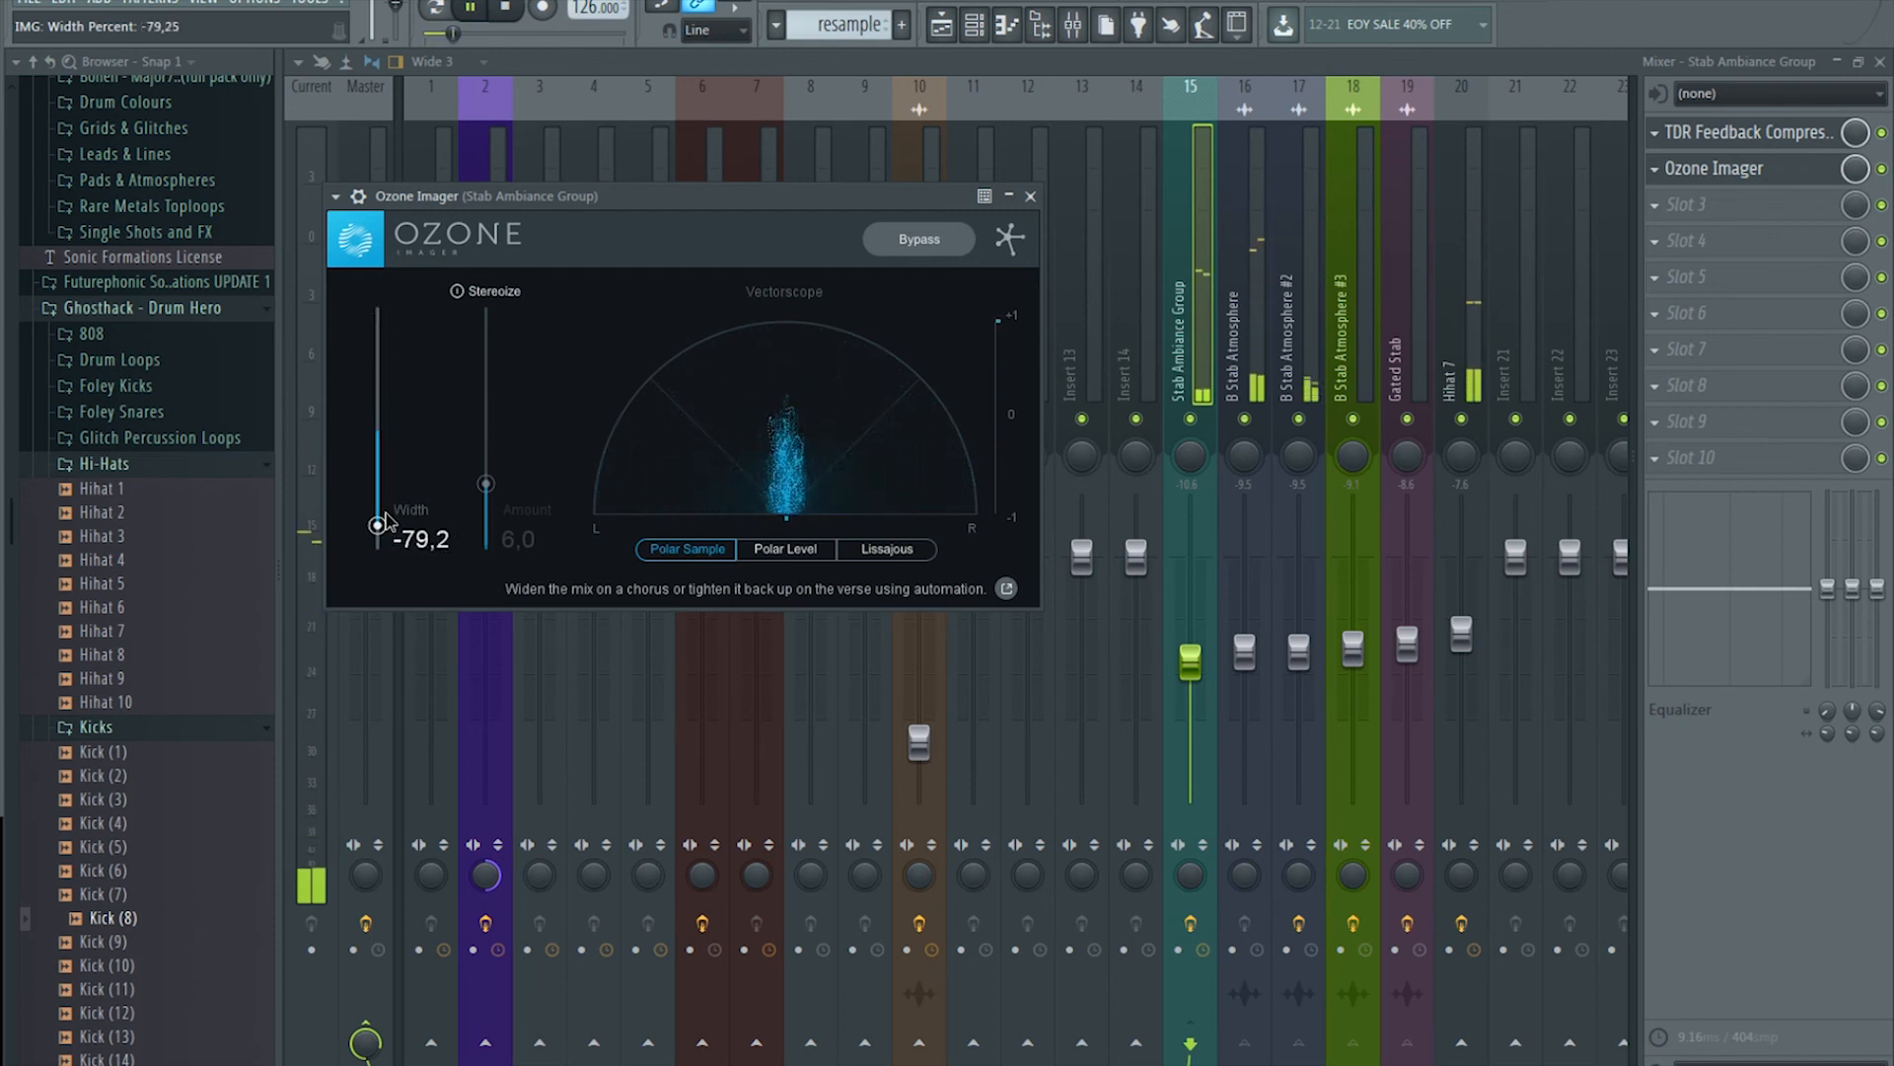
left_click(474, 10)
left_click_drag(380, 533, 378, 542)
left_click(470, 8)
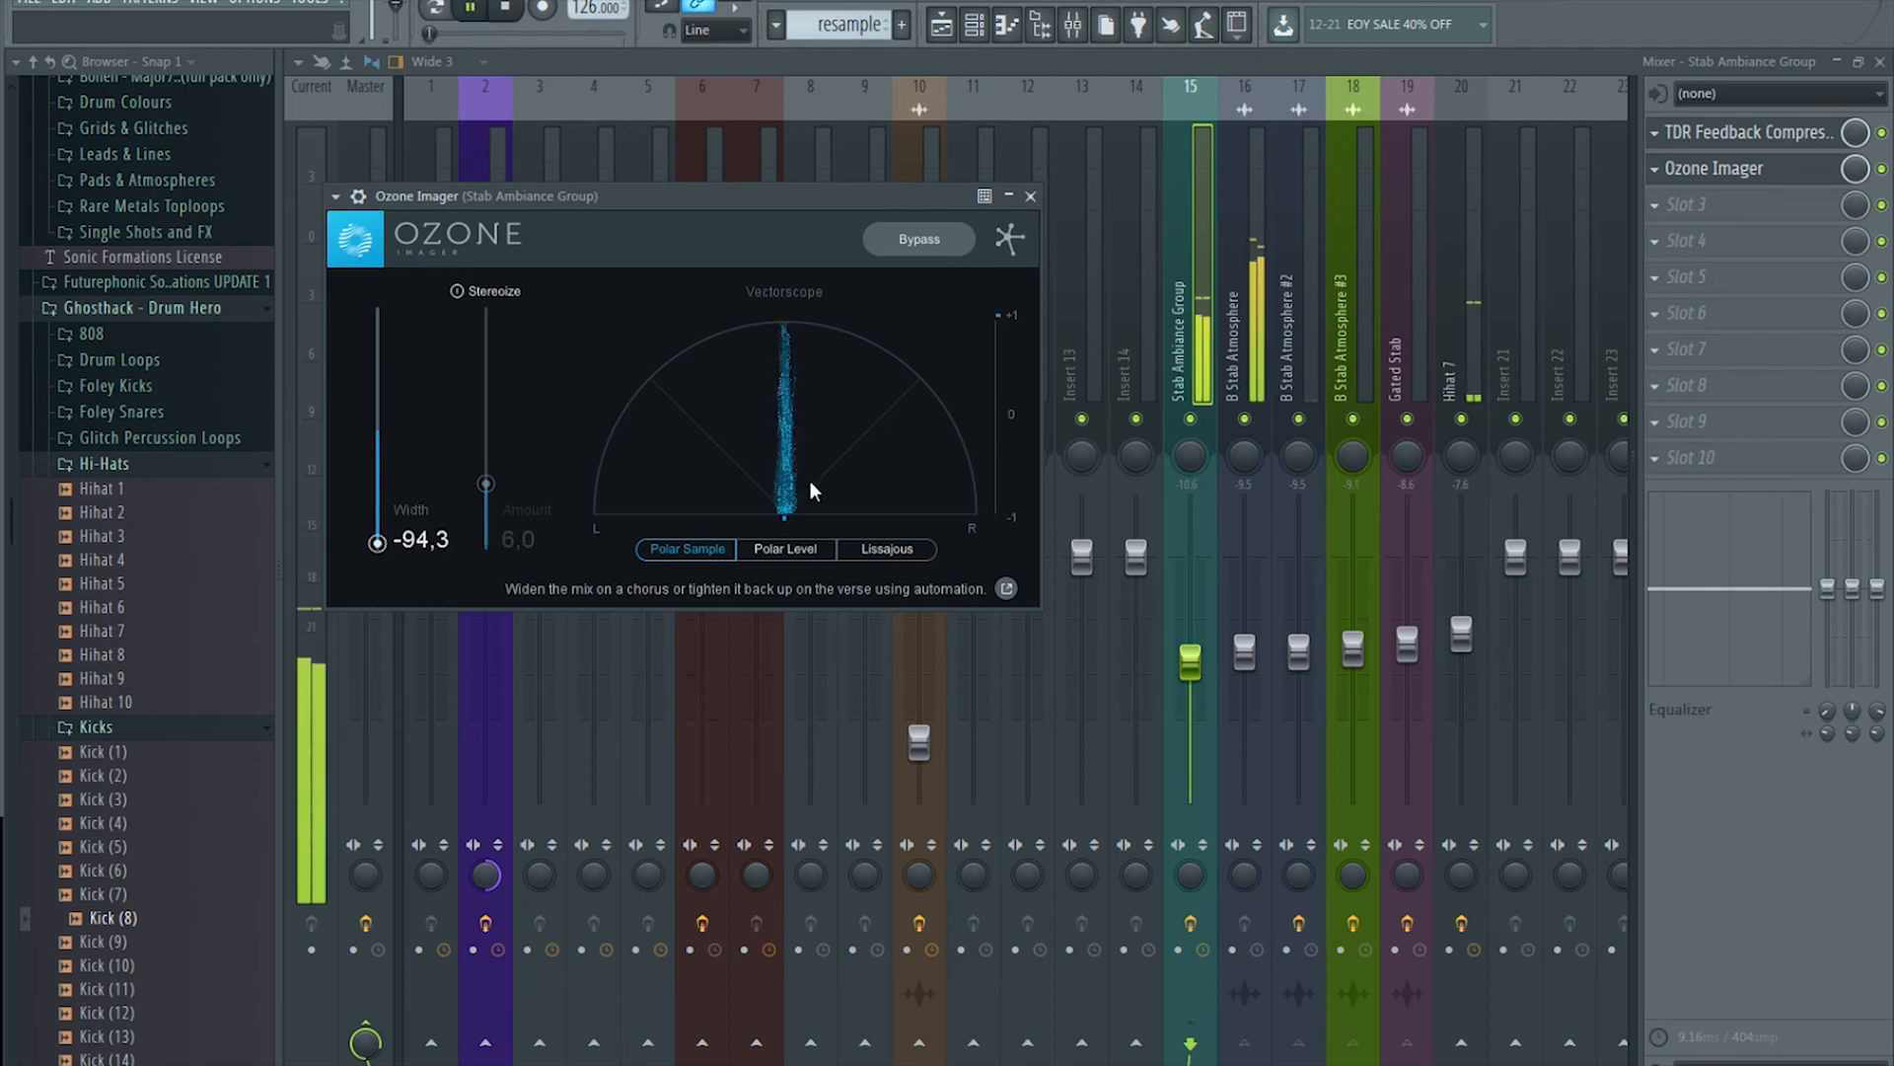
left_click_drag(376, 542, 390, 341)
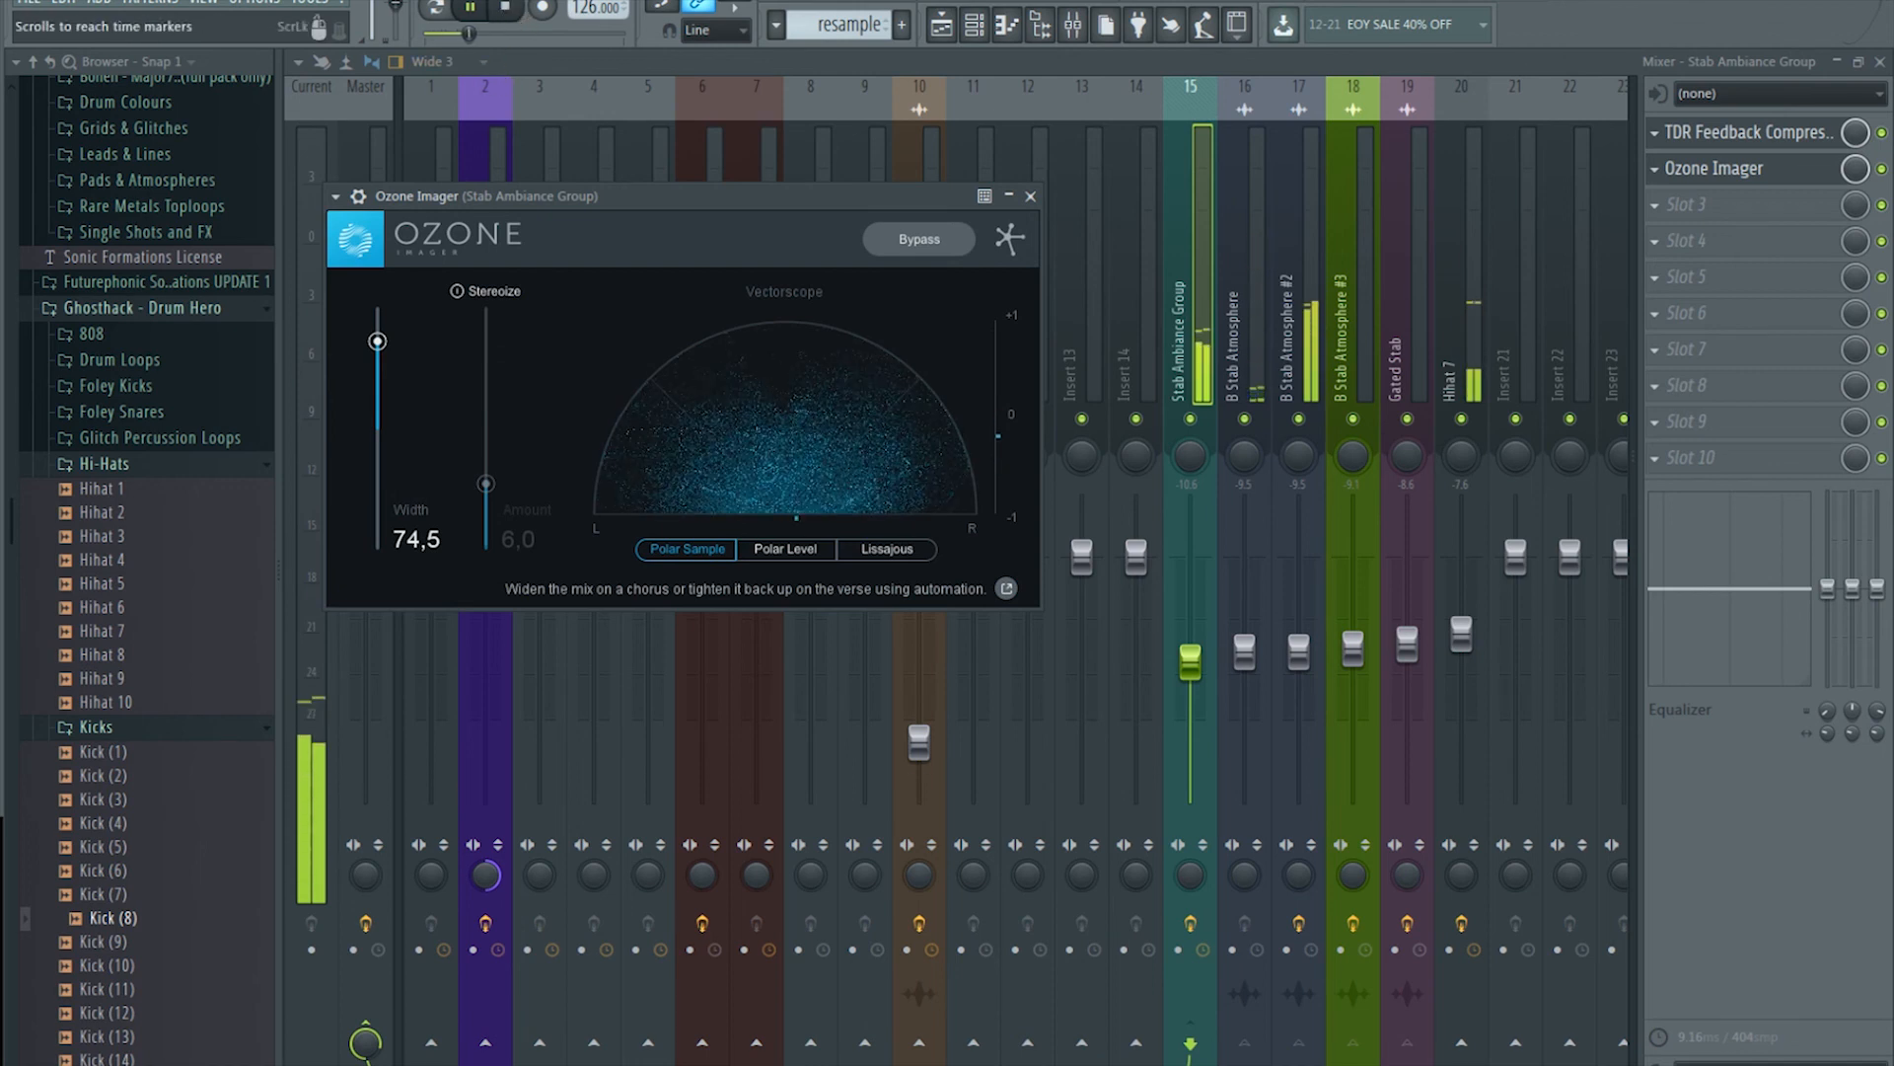
left_click_drag(377, 341, 380, 374)
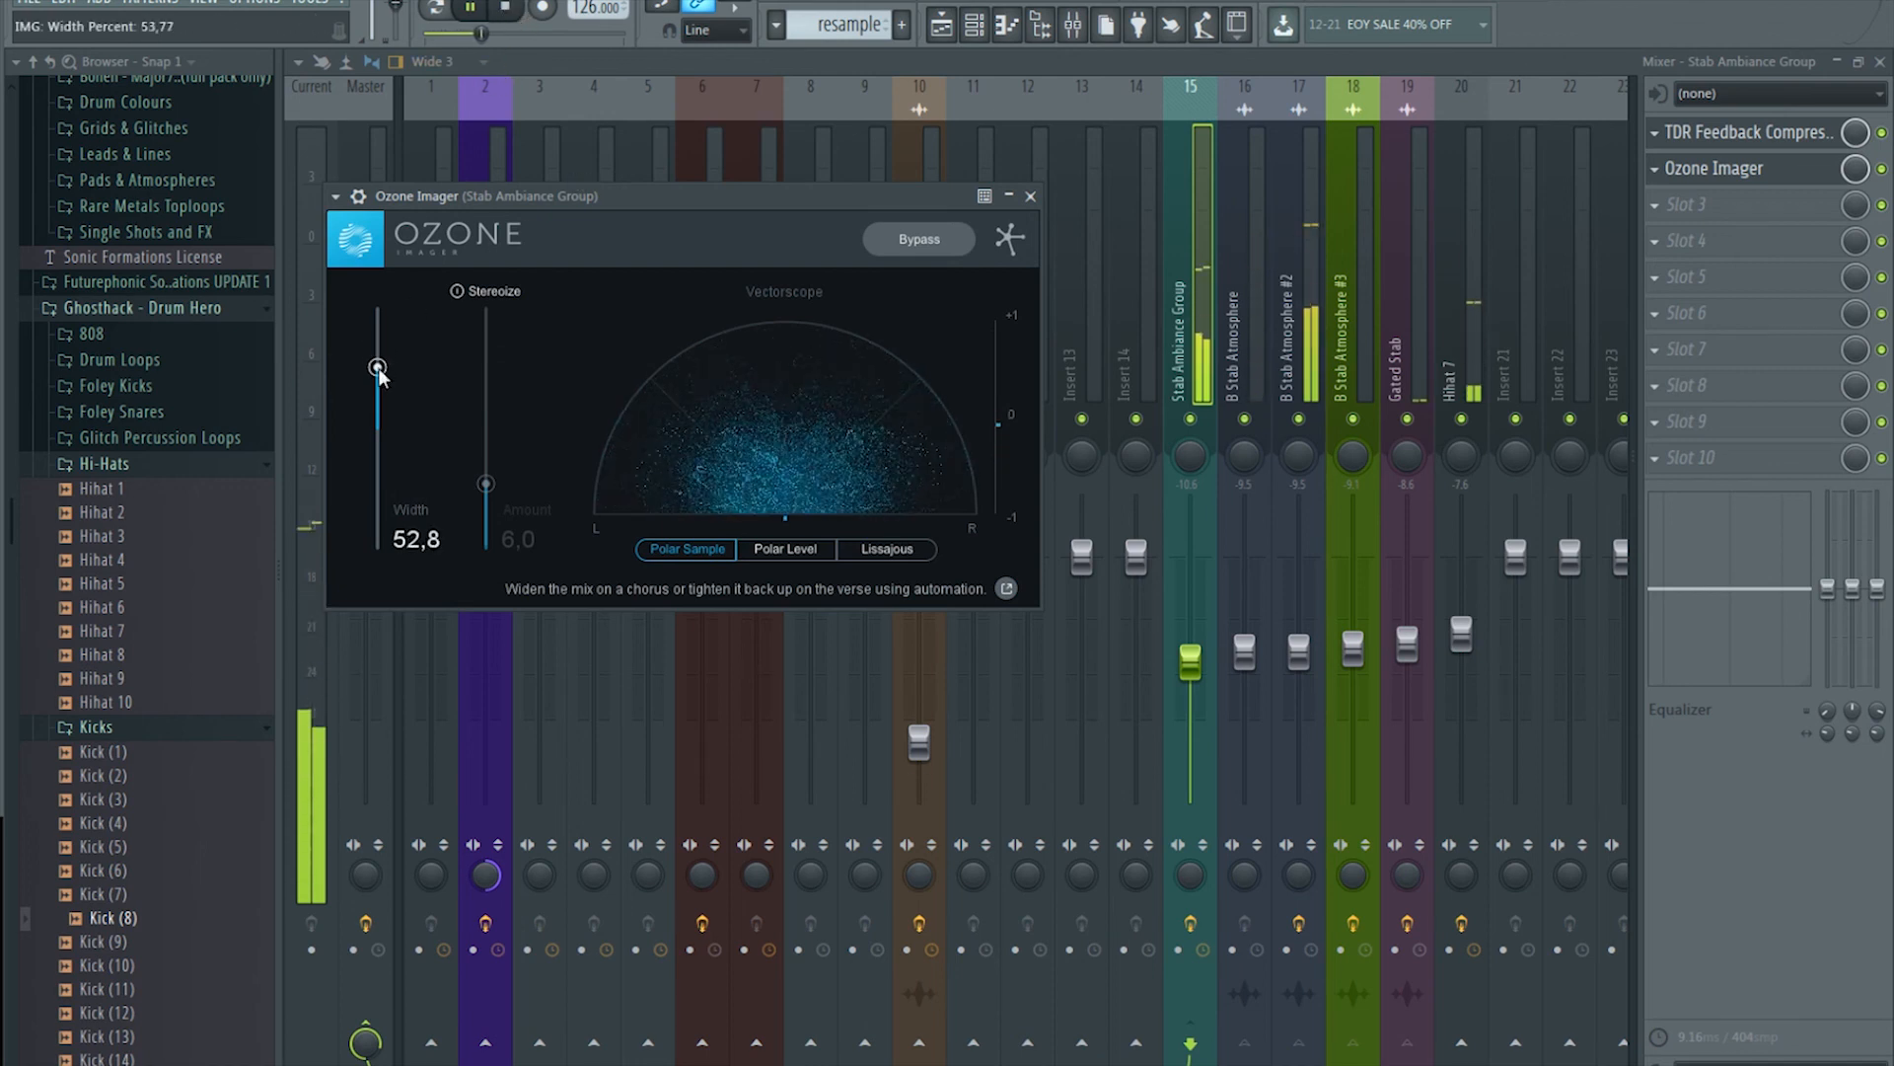
Step: Compare the chain with Ozone Imager toggled, then set its width to 56,6 and stop playback
left_click(1883, 170)
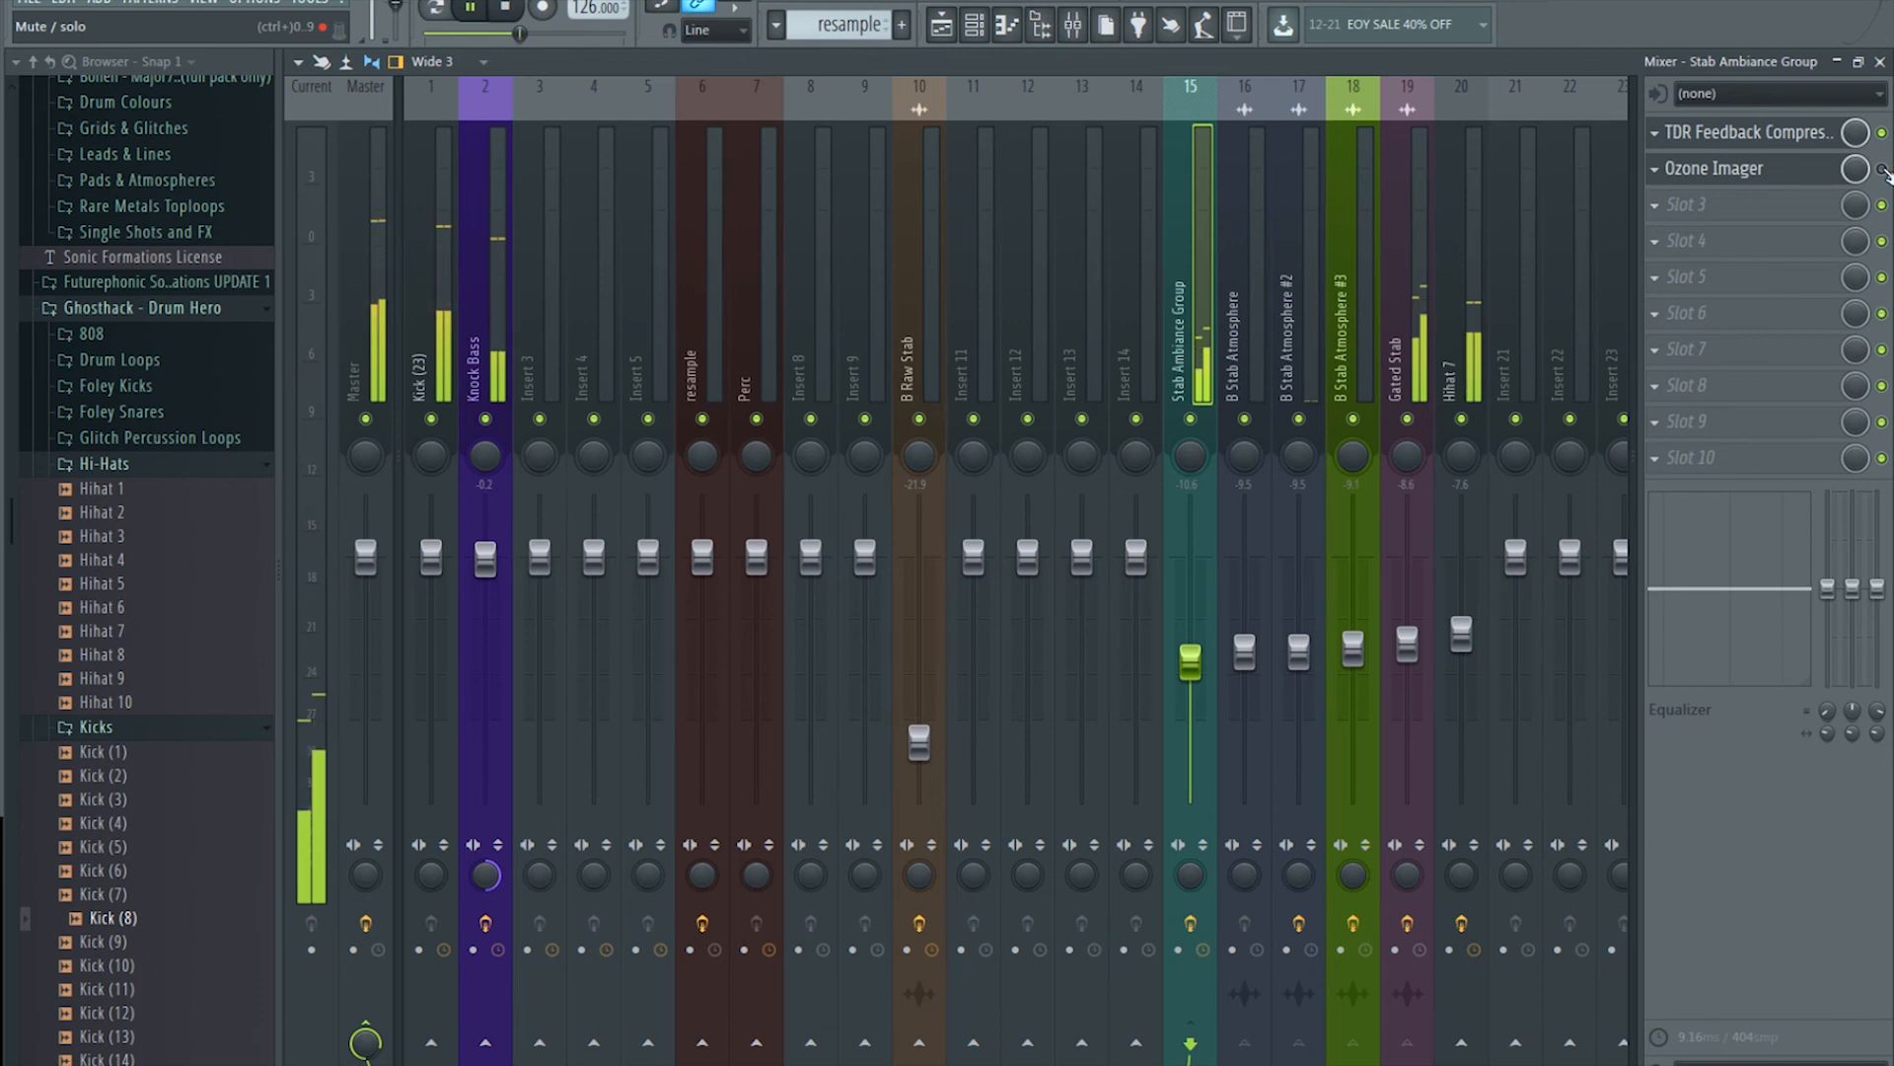
left_click(1883, 169)
left_click(1769, 171)
left_click(1769, 172)
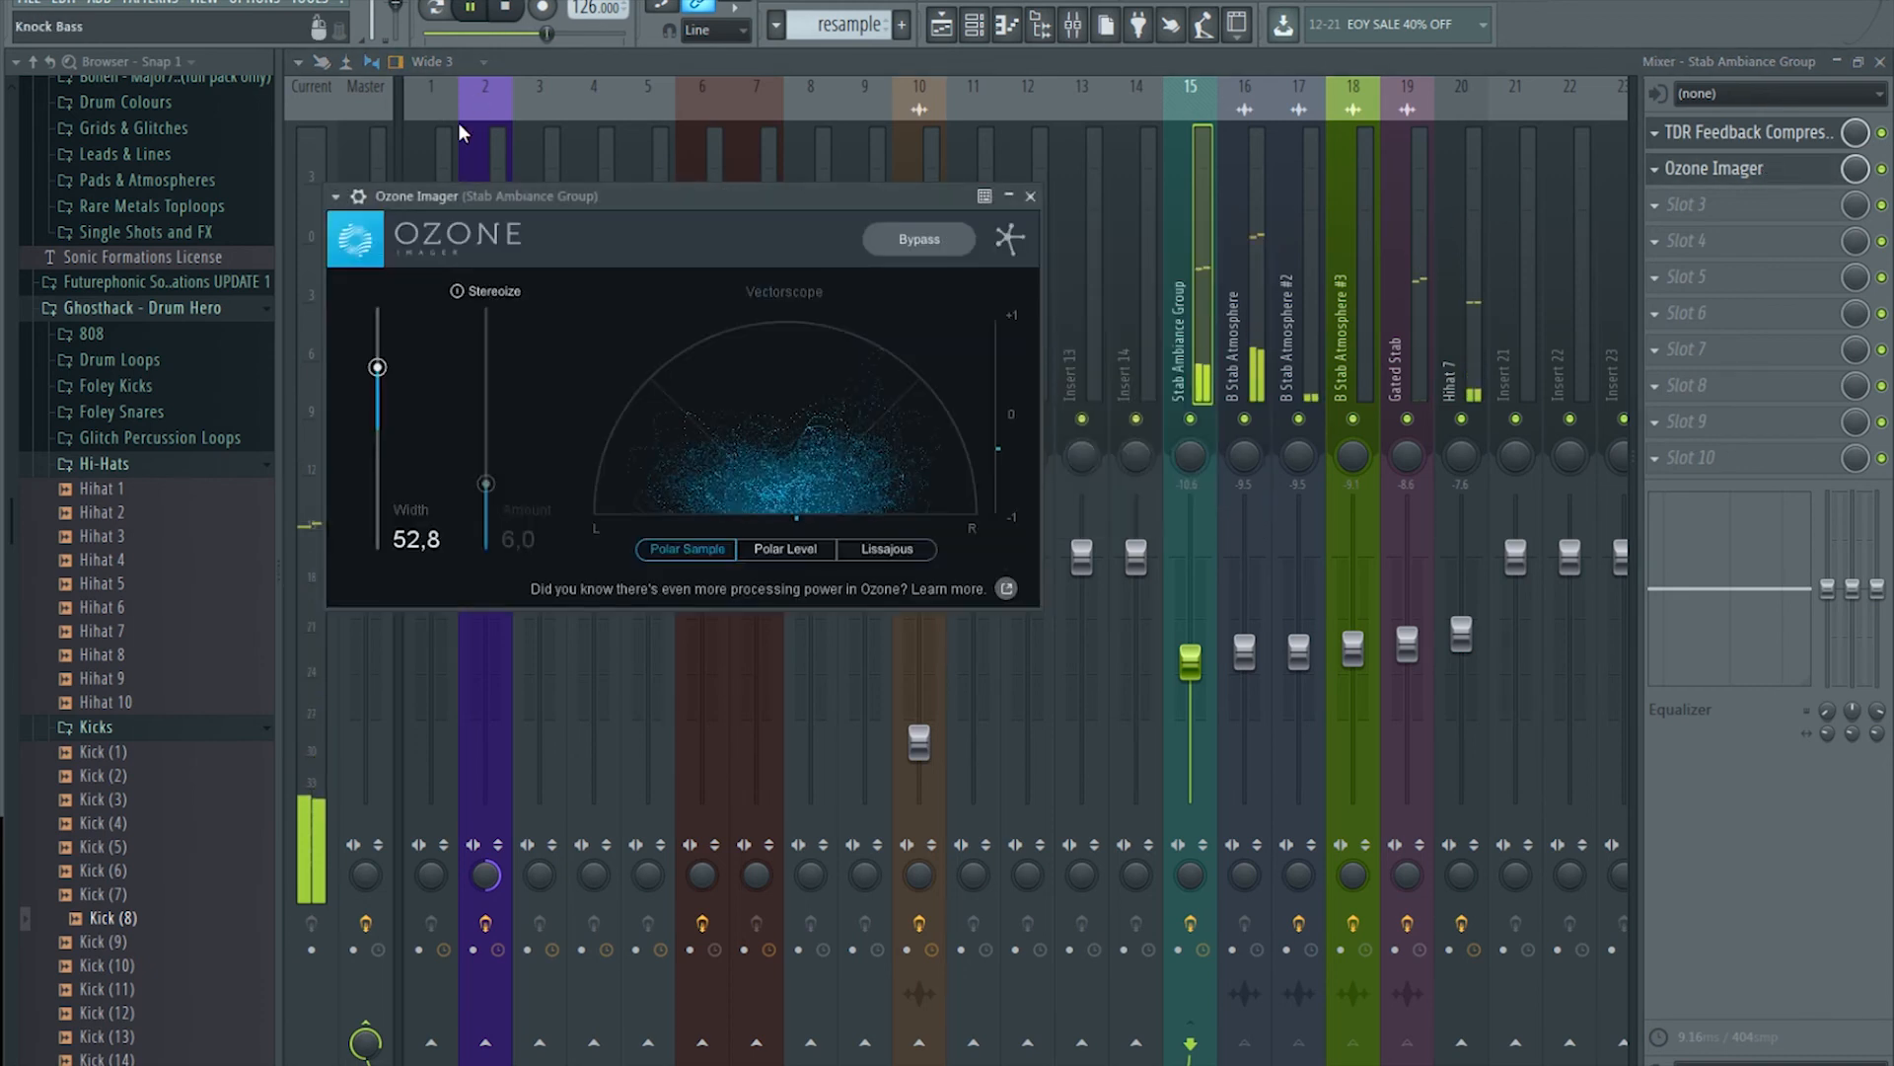
left_click_drag(381, 373, 380, 365)
left_click(475, 9)
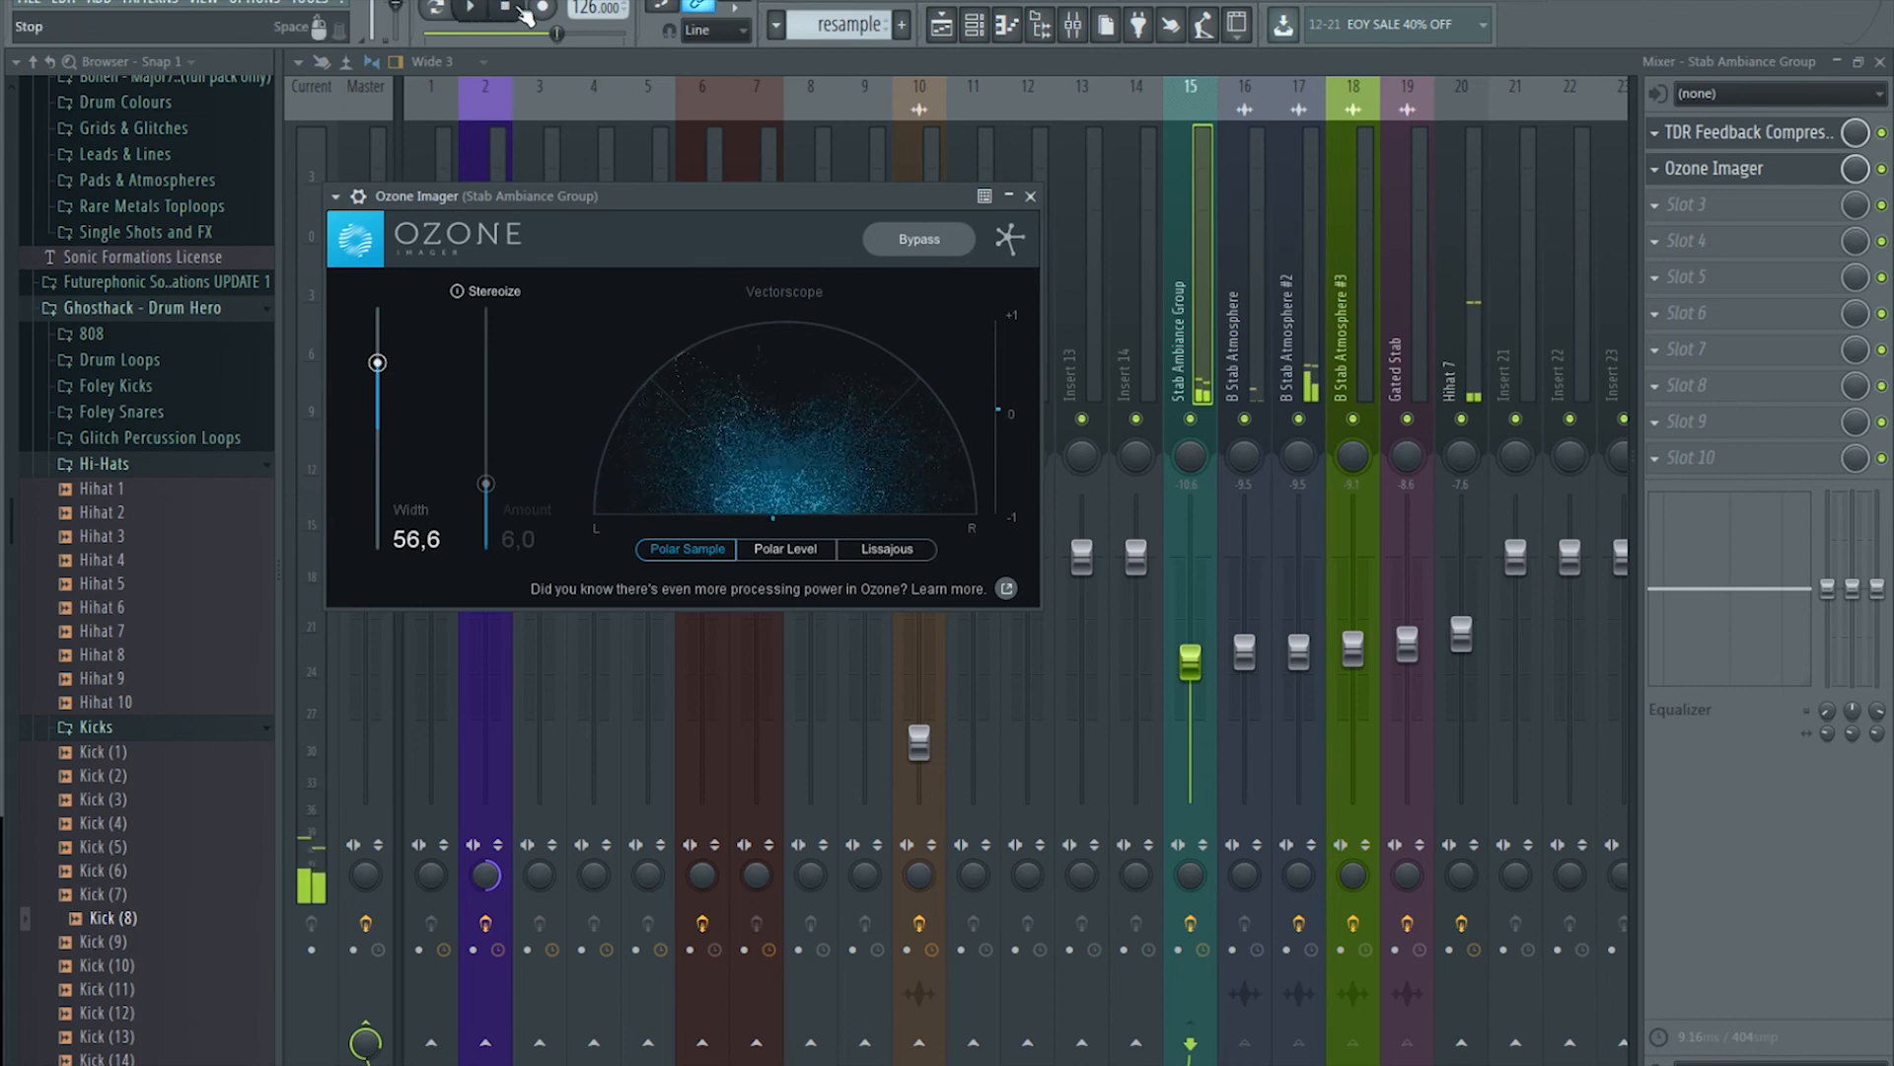
Step: Load Fruity Parametric EQ 2 into the third slot with its HP high-pass preset
left_click(1661, 205)
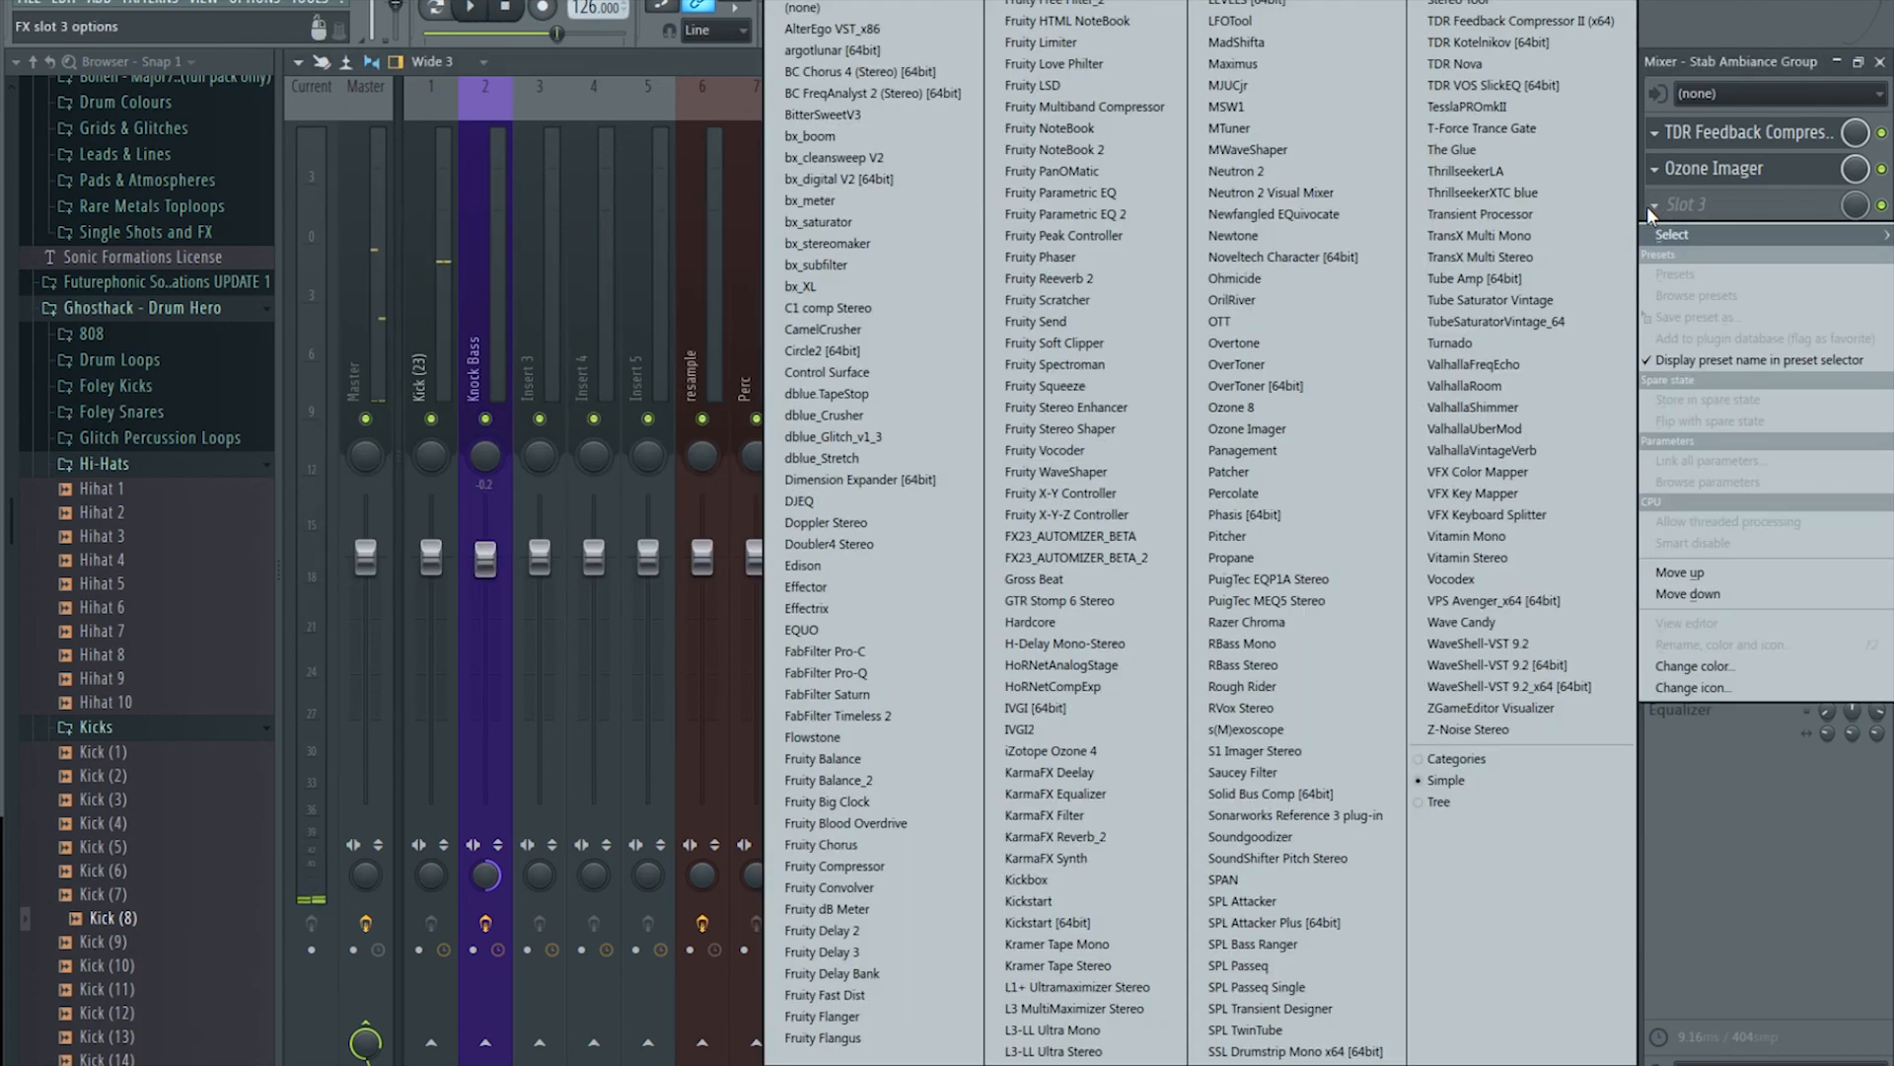
left_click(1133, 217)
left_click(364, 225)
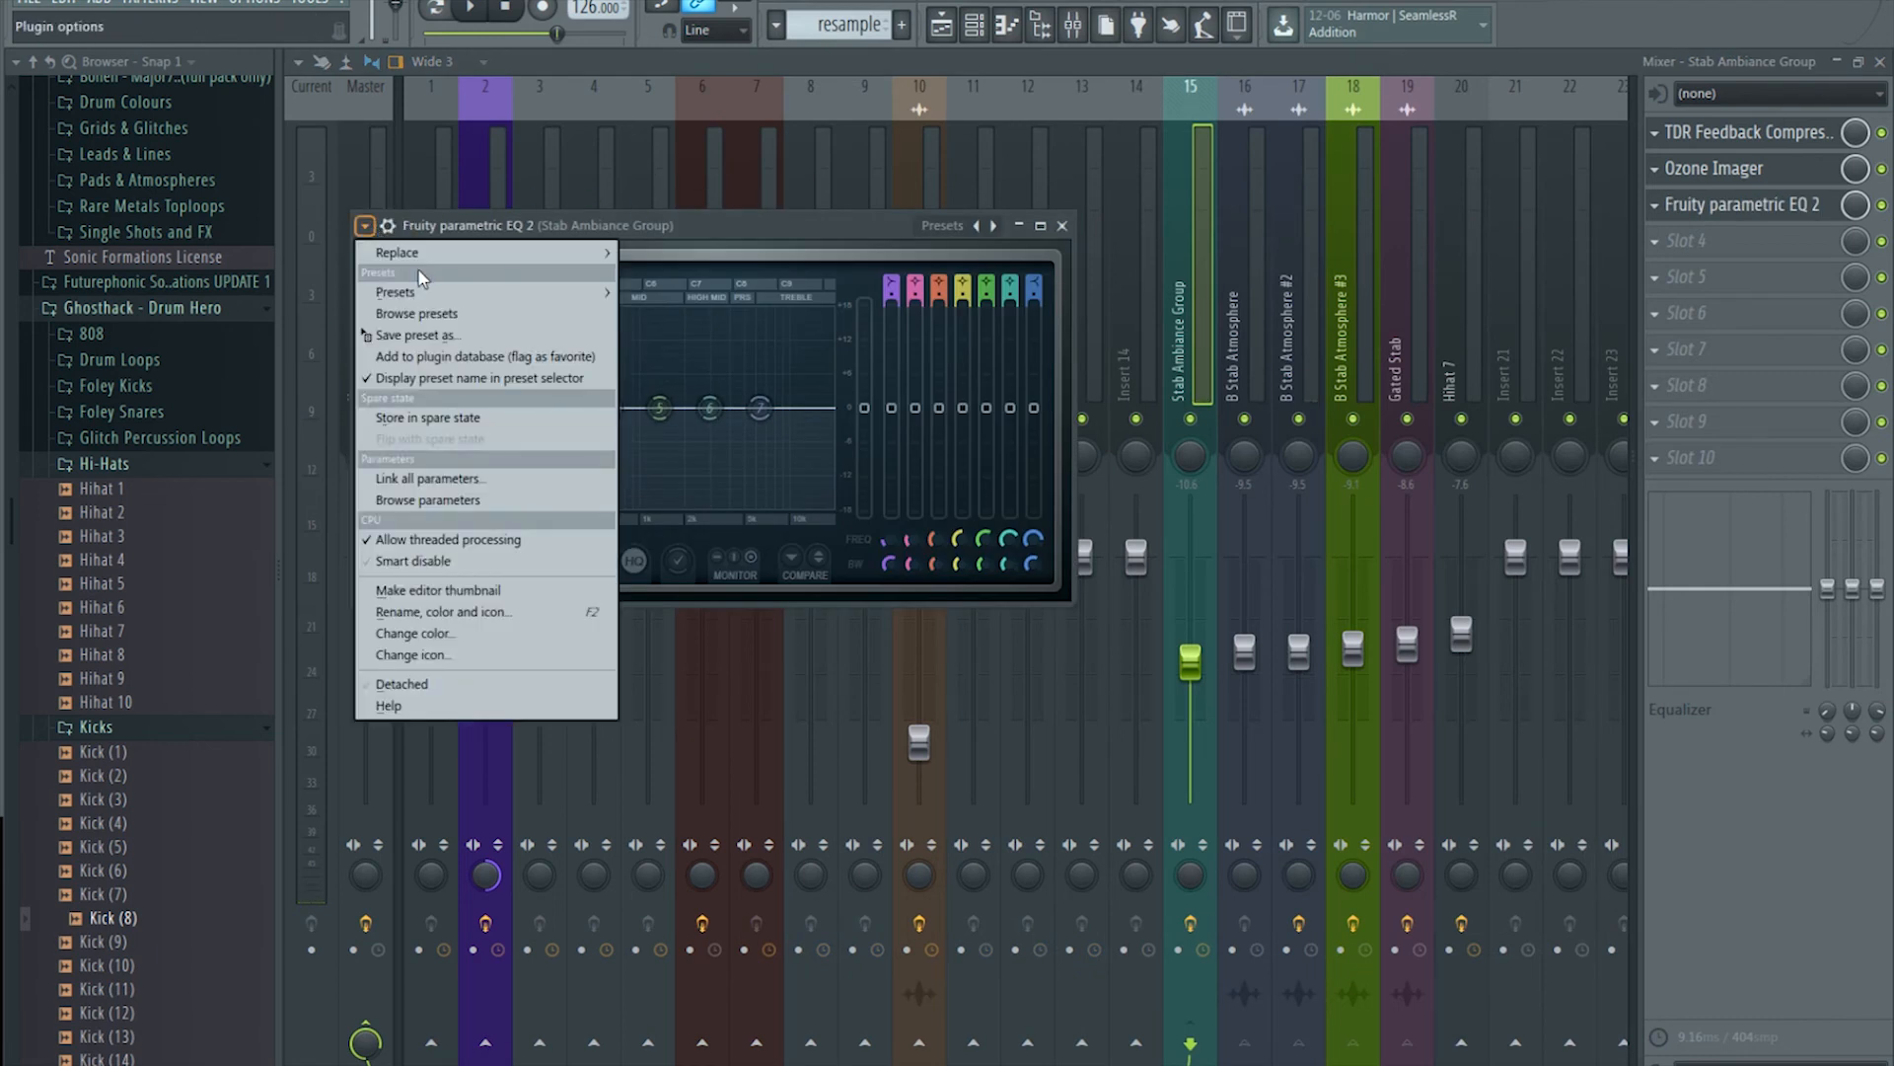
mouse_move(493, 292)
left_click(671, 313)
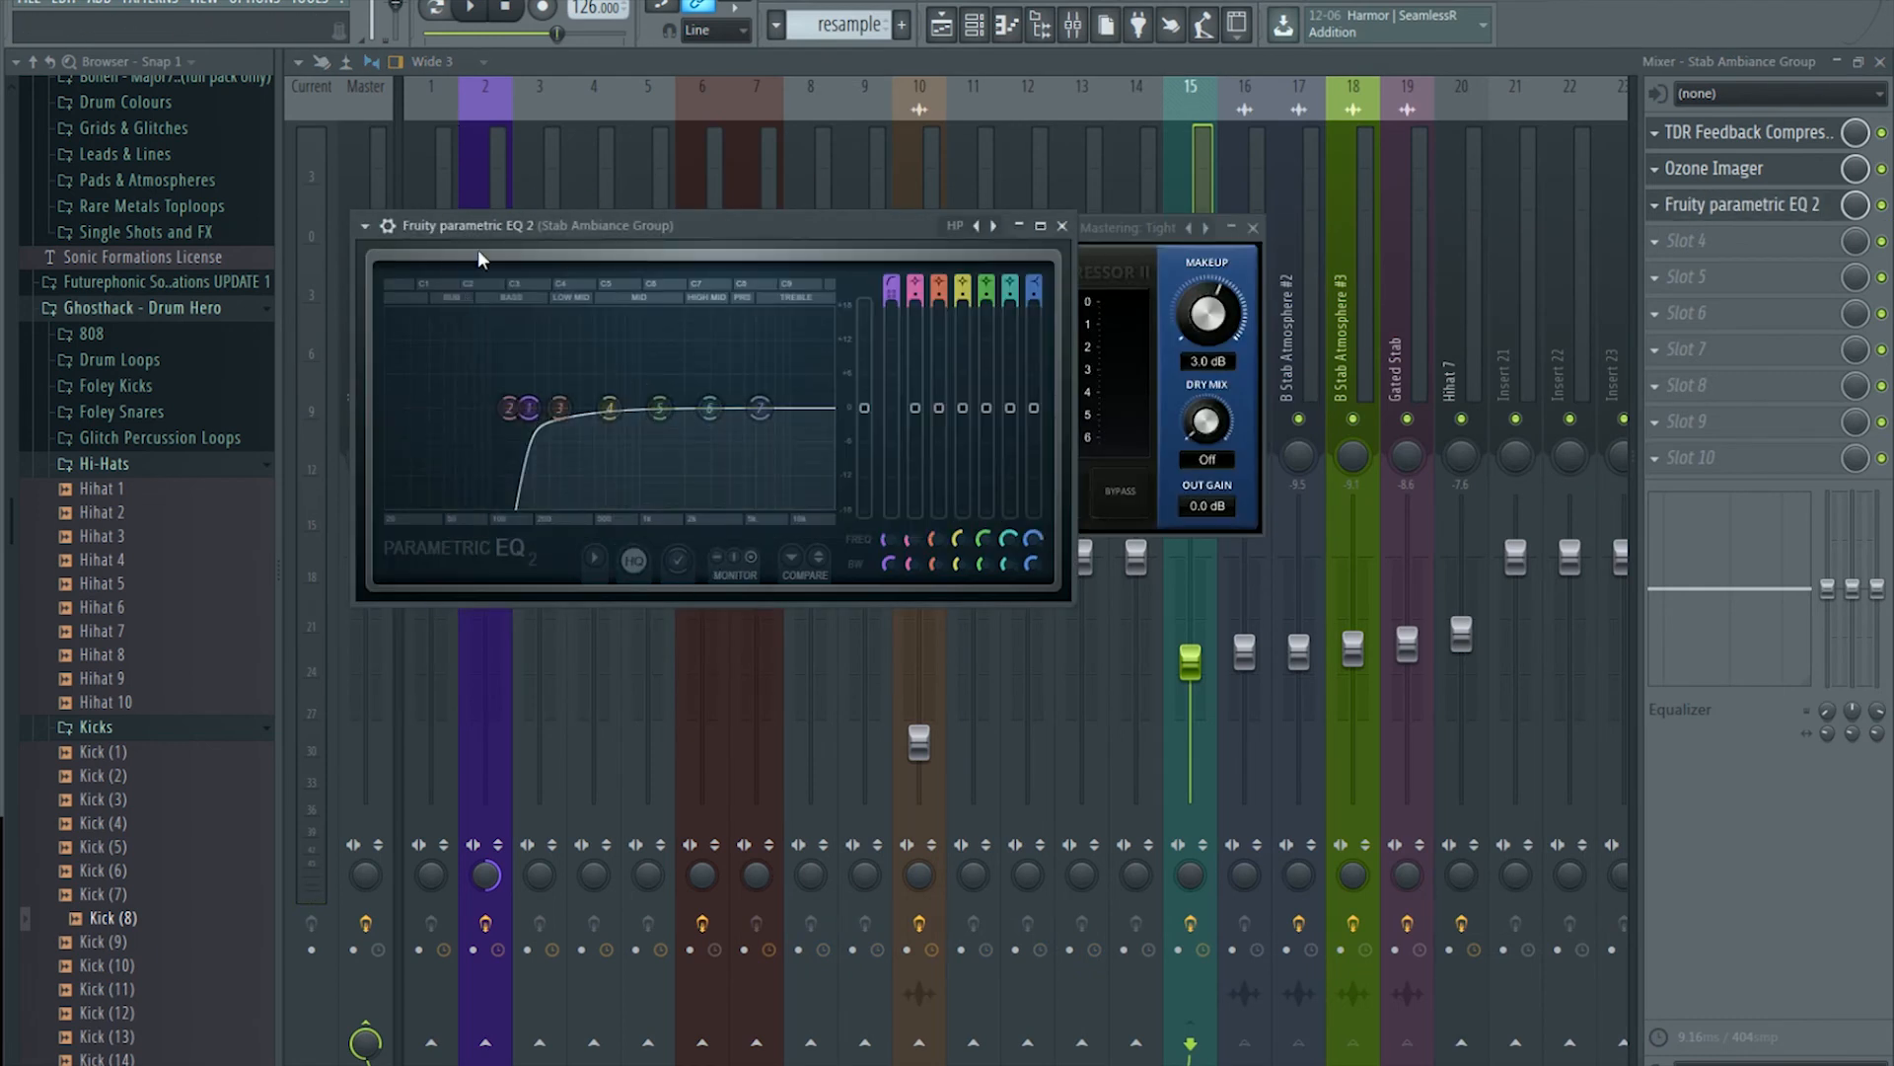
Step: Replace the EQ with SPAN and watch the spectrum during playback
left_click(1657, 206)
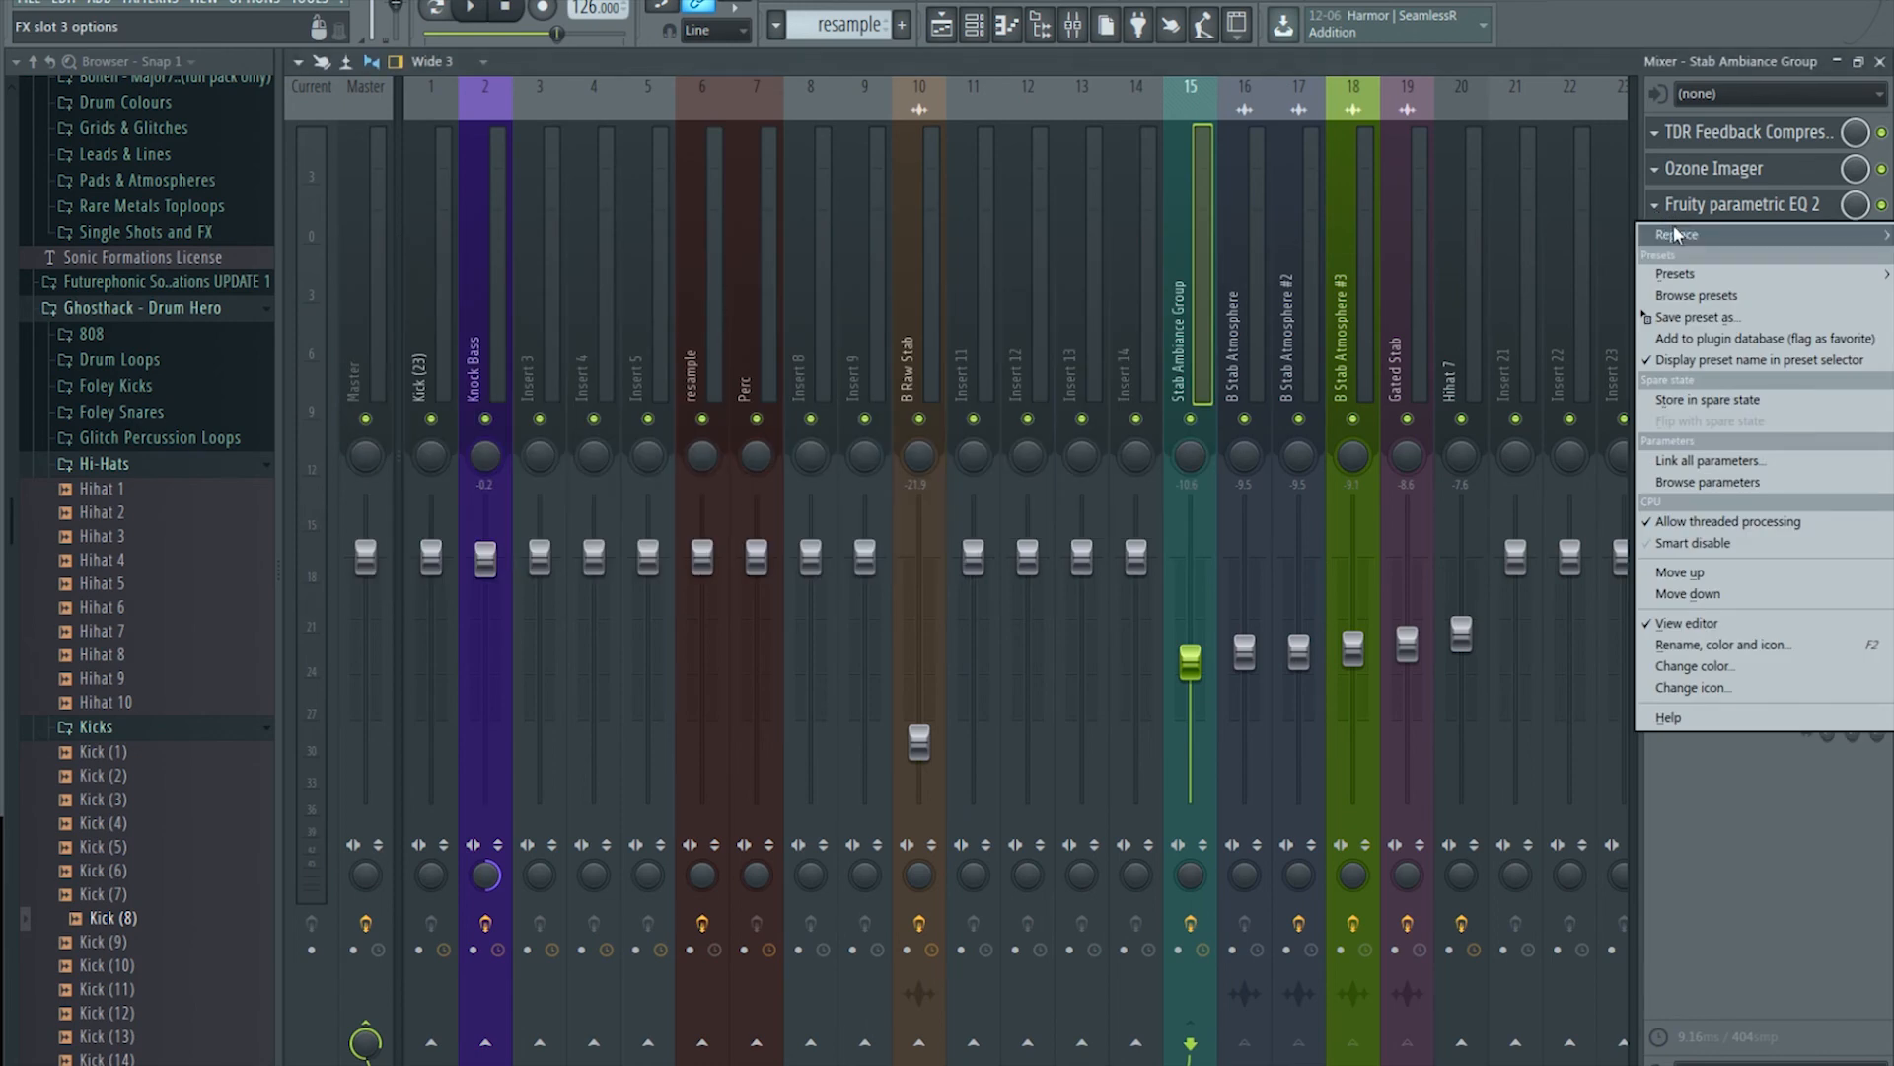
mouse_move(1678, 234)
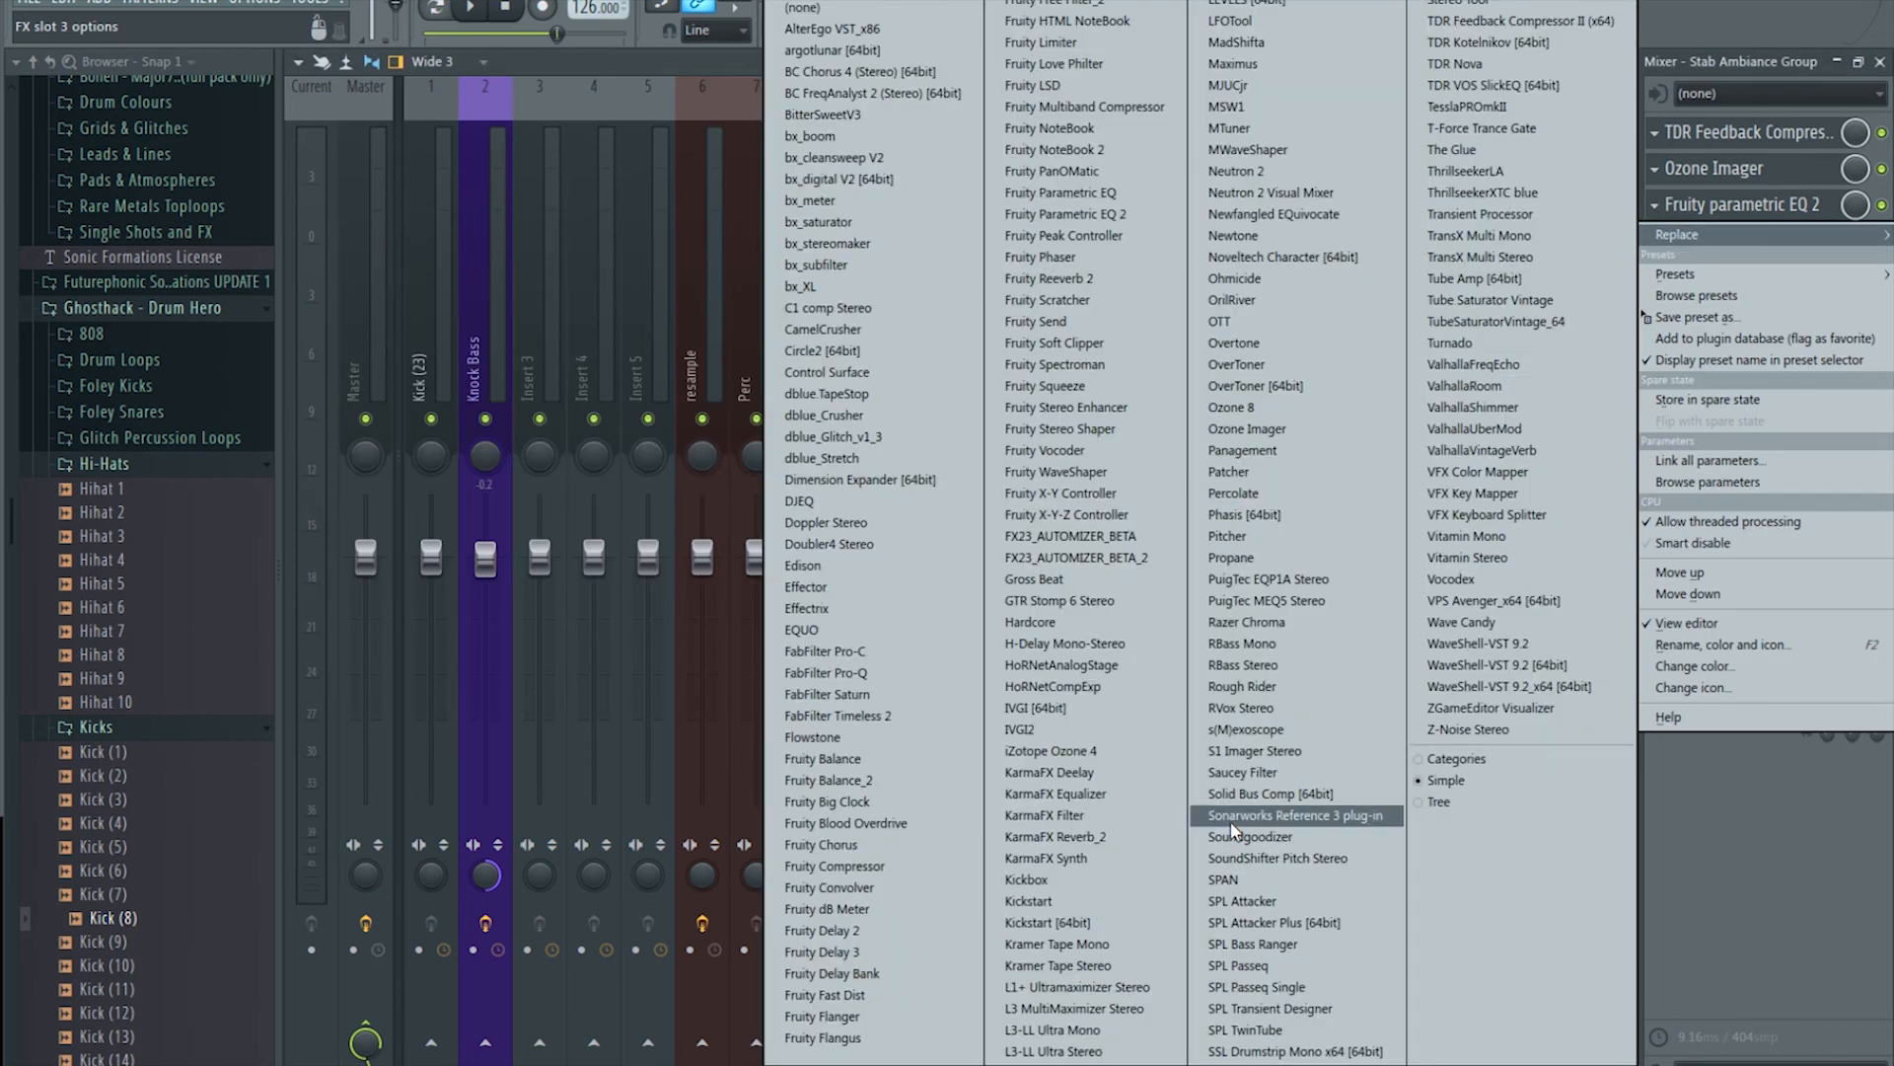
left_click(1241, 901)
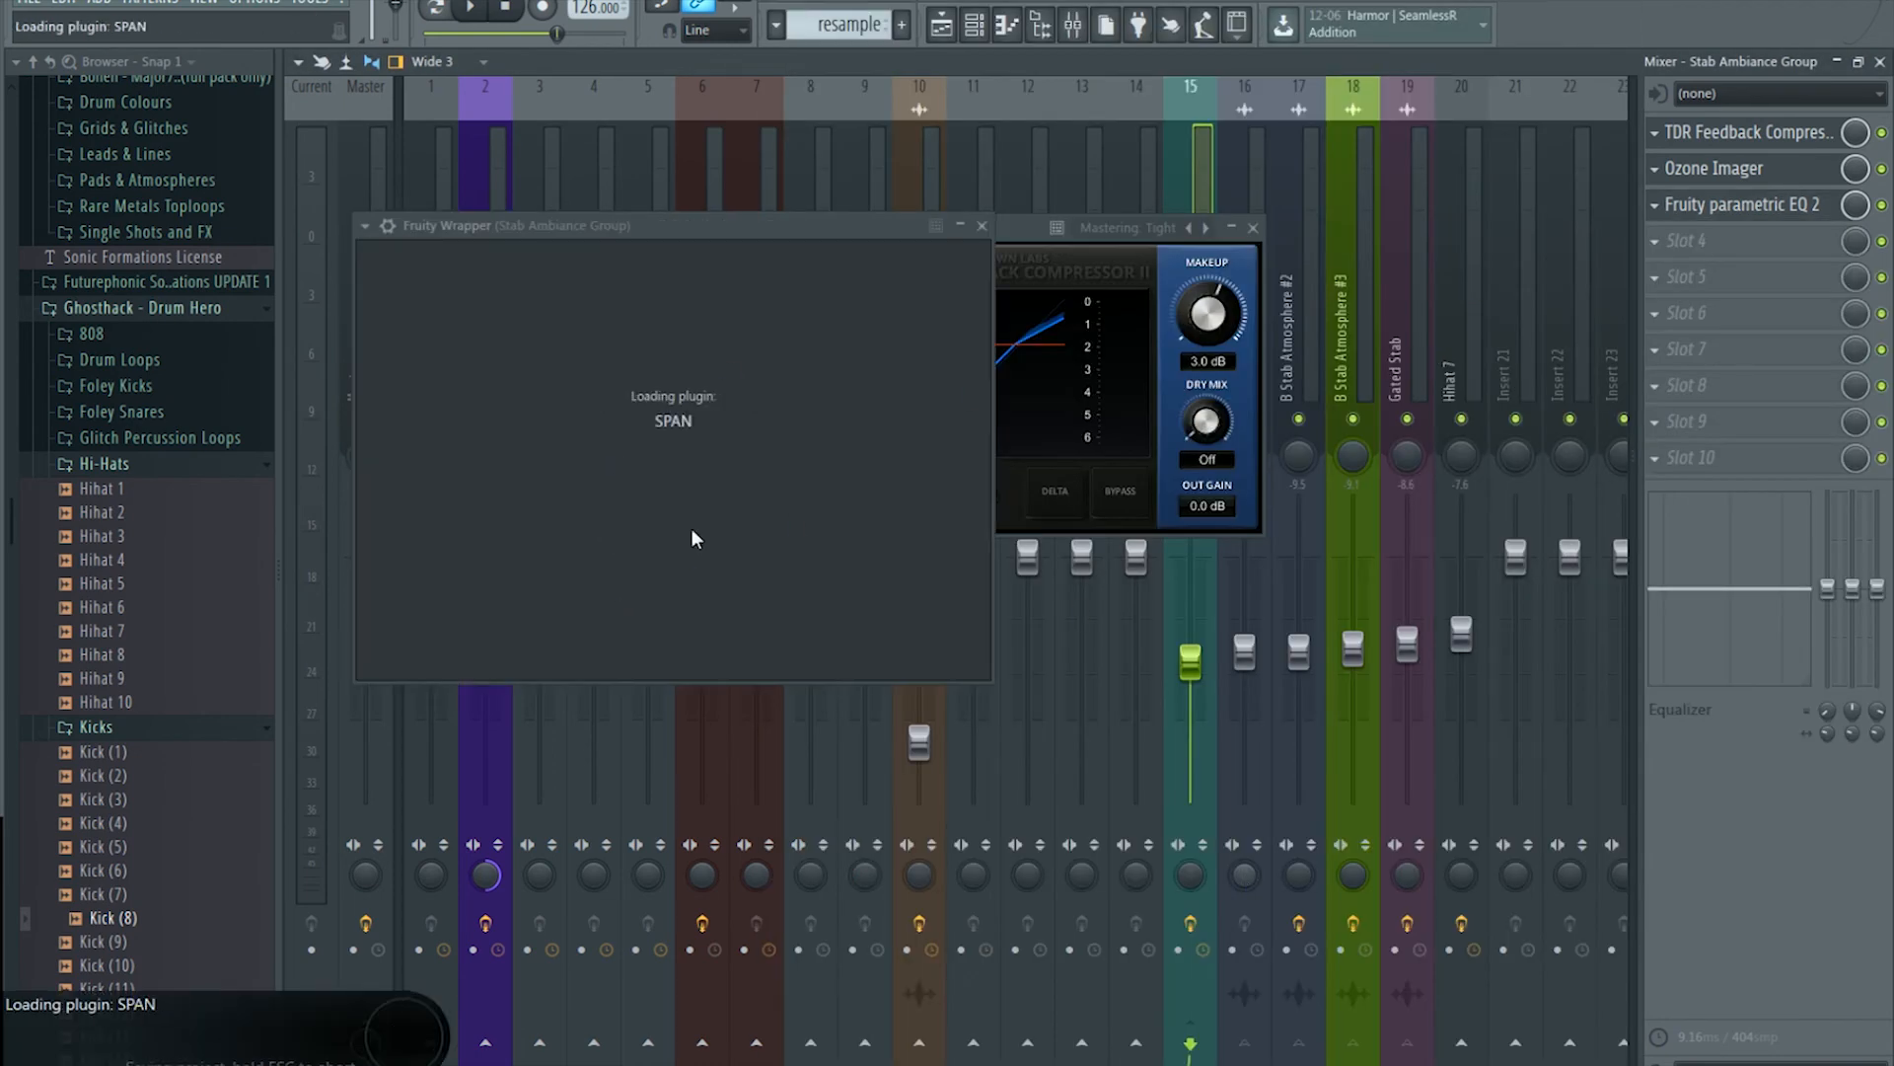
left_click(472, 10)
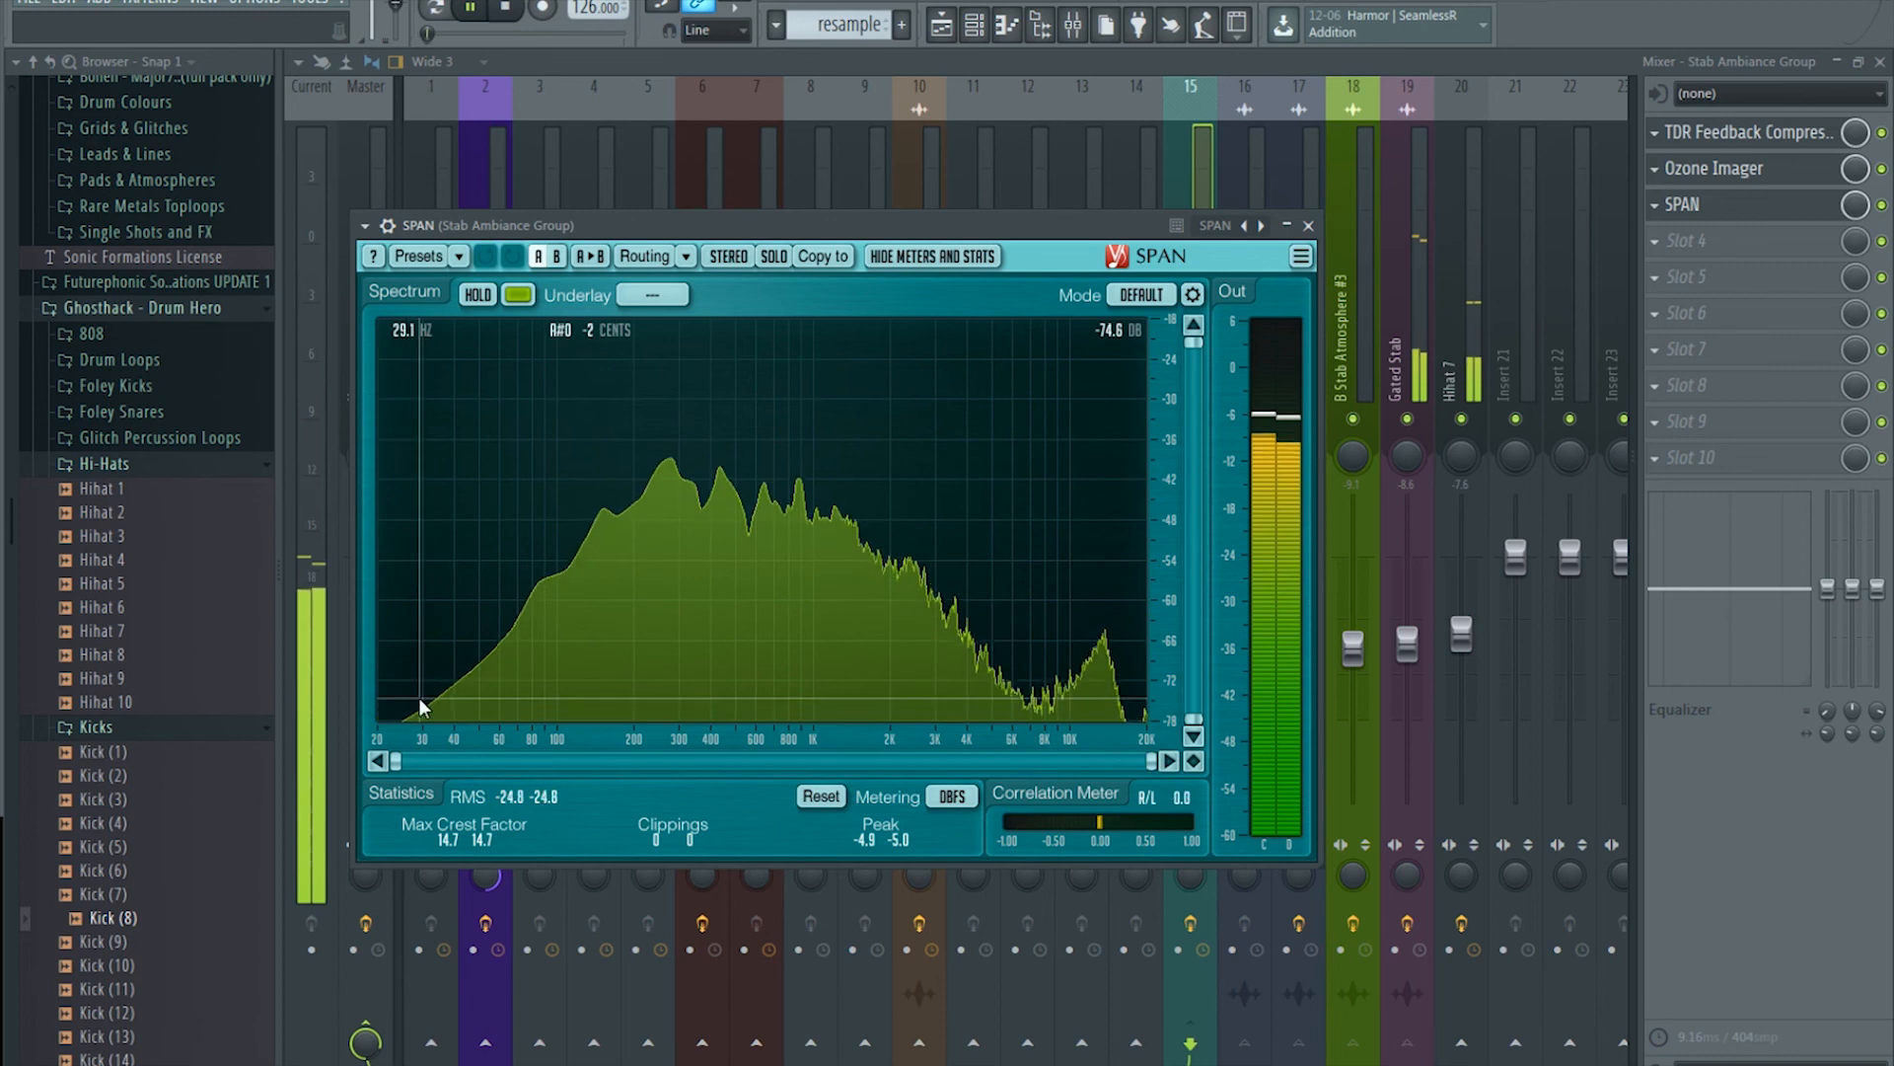
left_click(510, 18)
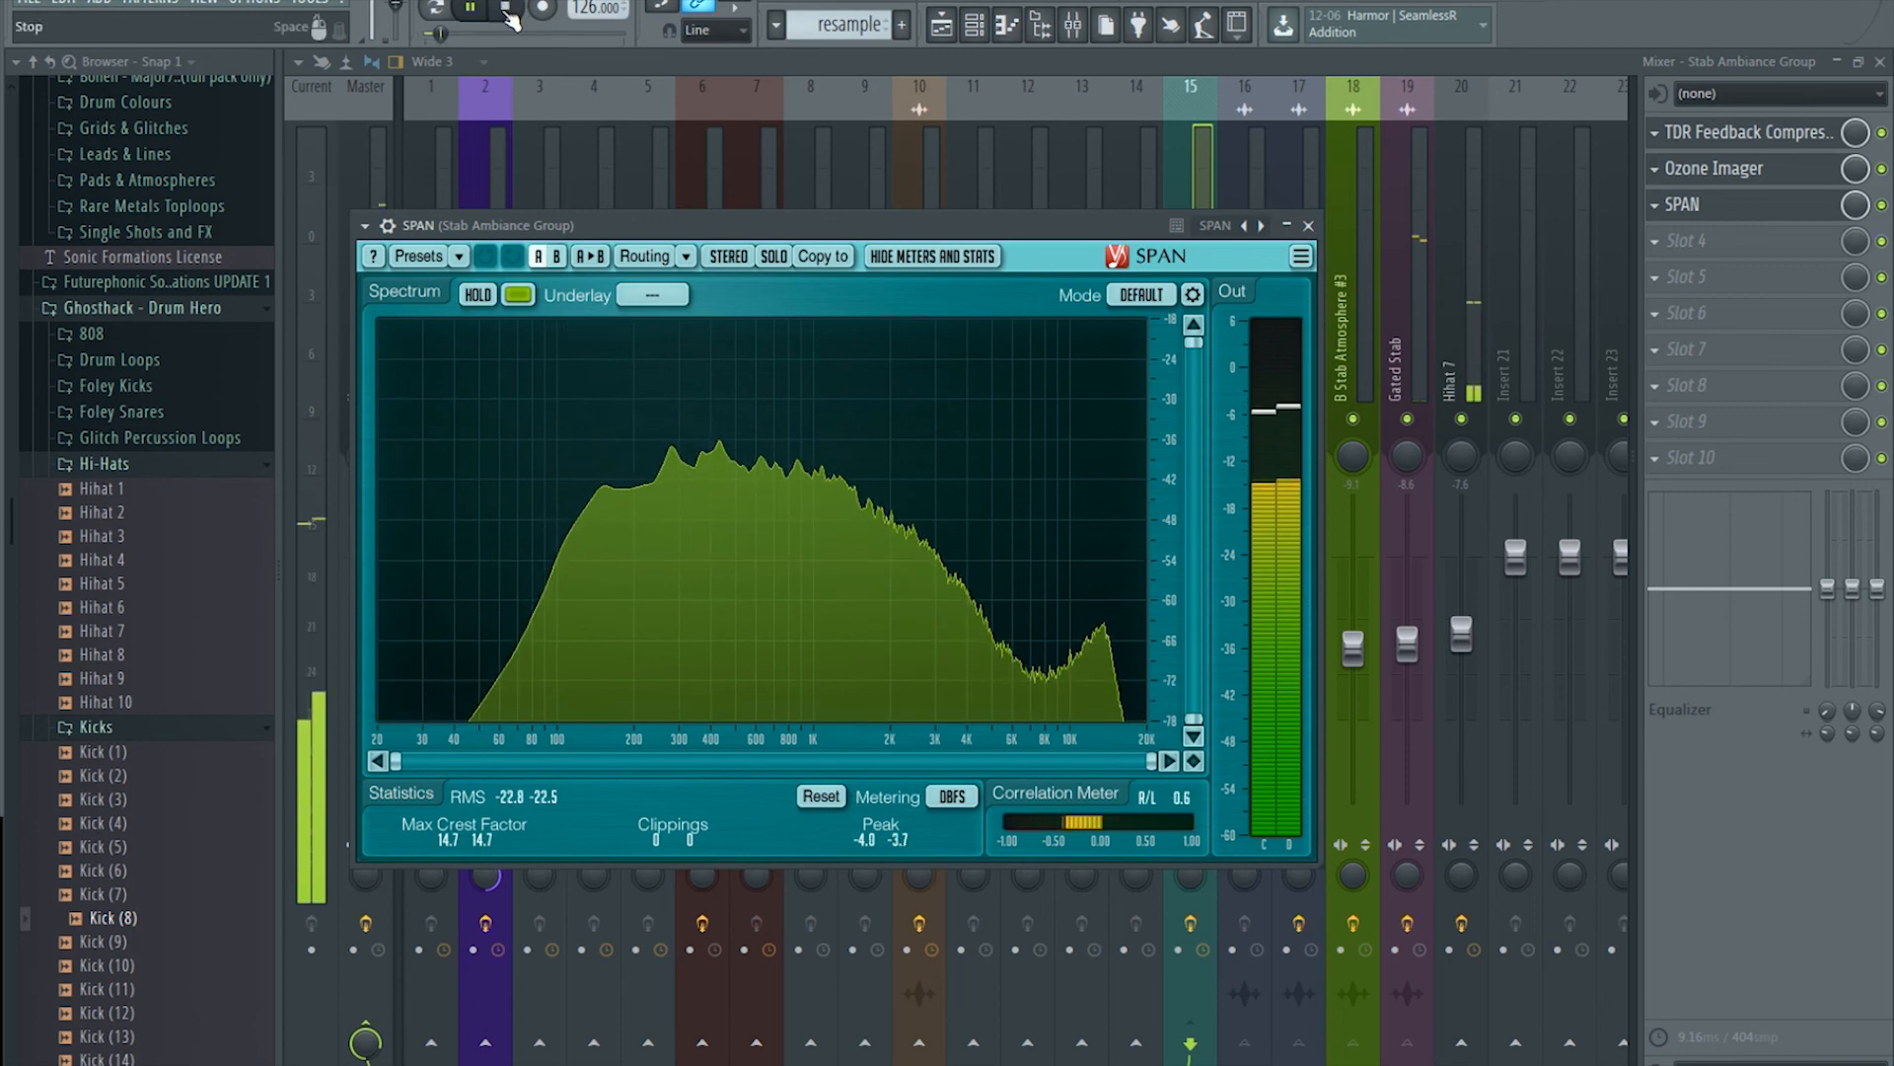
Step: Move SPAN further down the chain and load Fruity Parametric EQ 2 into empty slot 3
left_click_drag(1737, 204, 1746, 240)
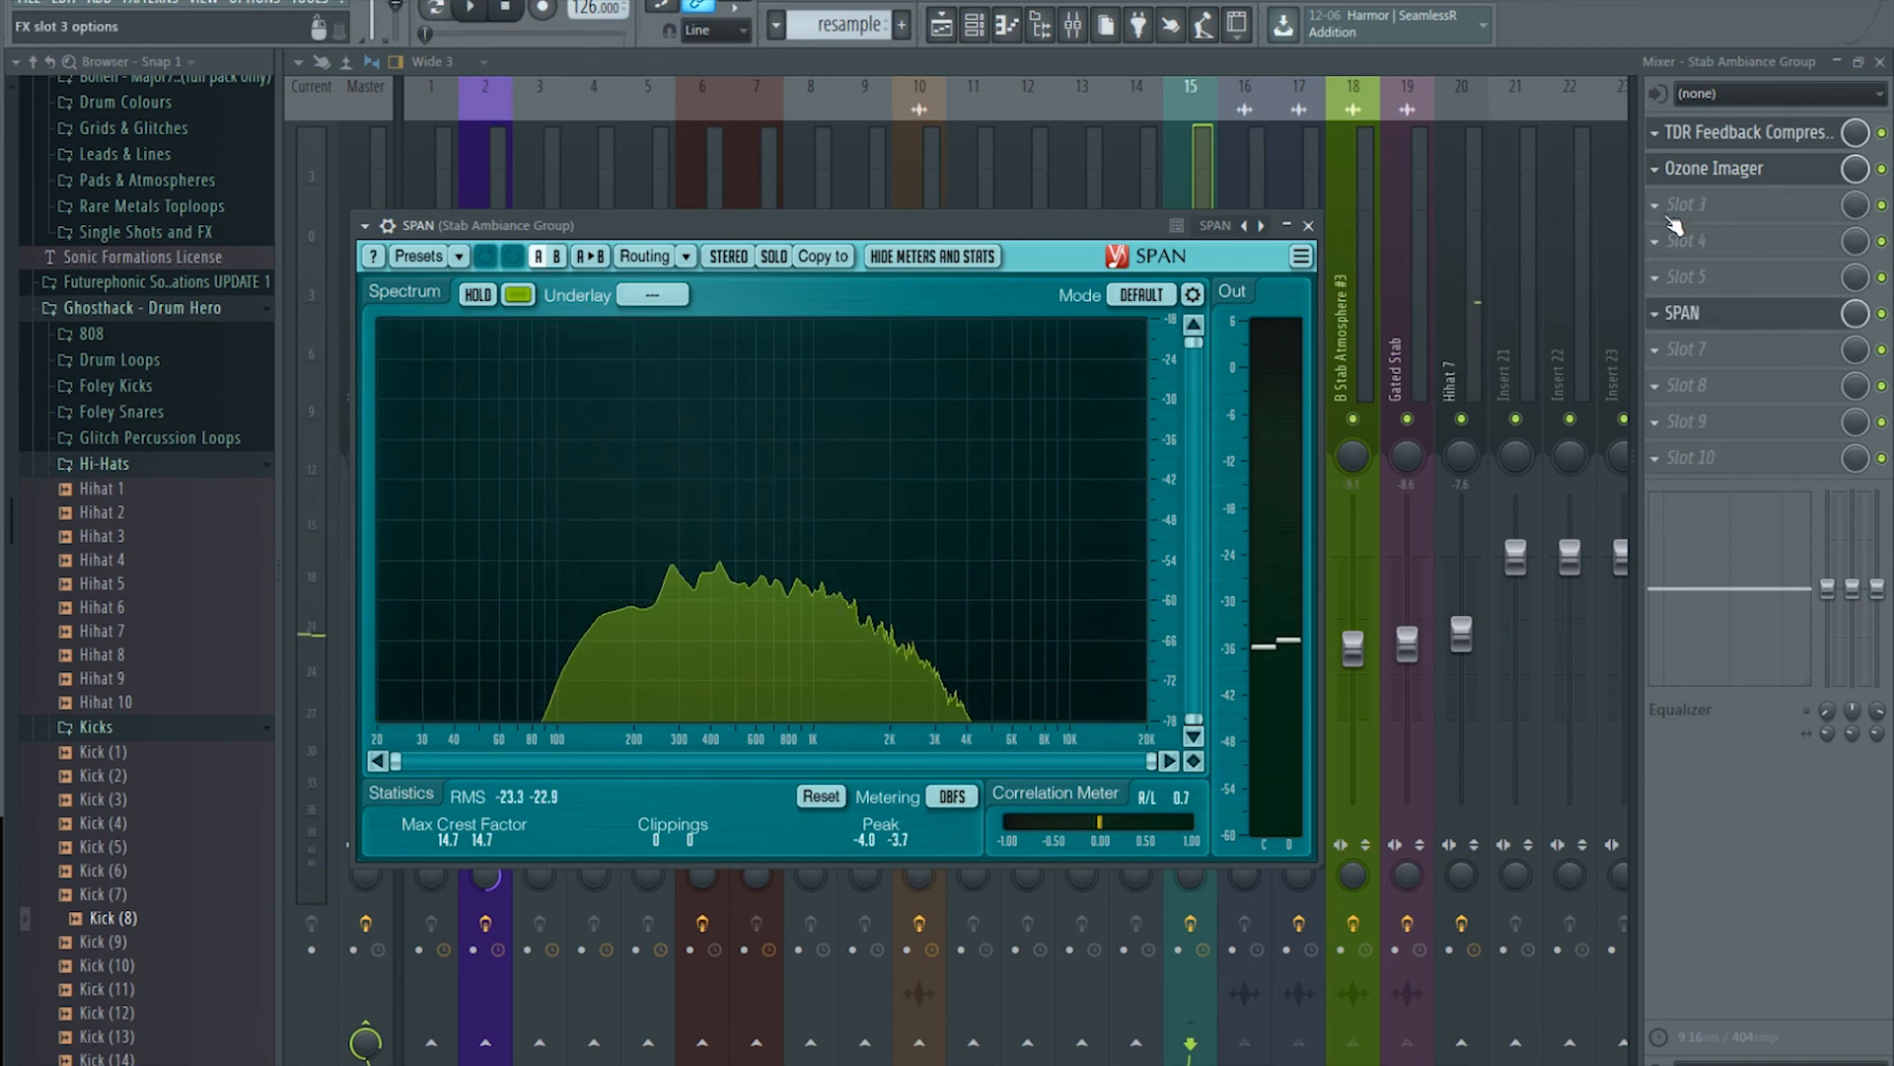
left_click(1682, 206)
left_click(1085, 214)
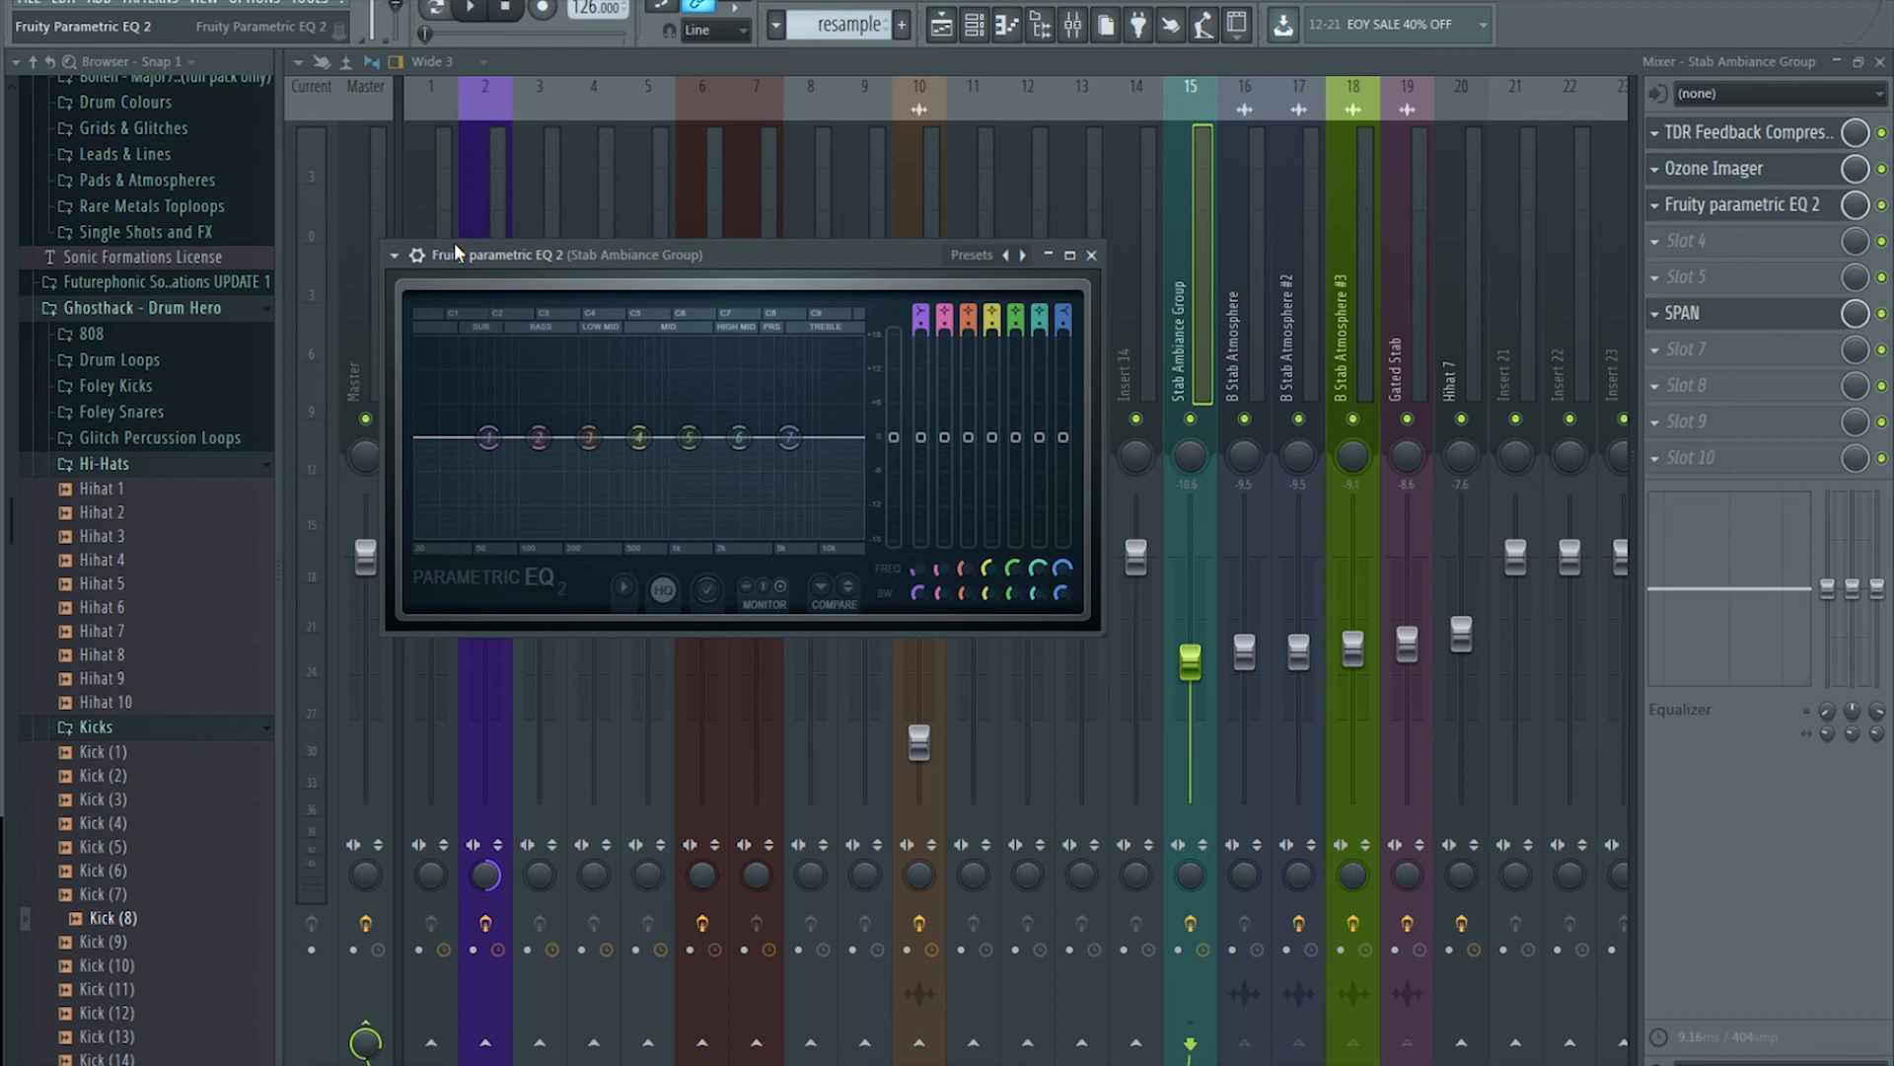
Step: Apply the EQ's HP preset and set the high-pass cutoff to about 125Hz while listening
left_click(394, 254)
mouse_move(470, 320)
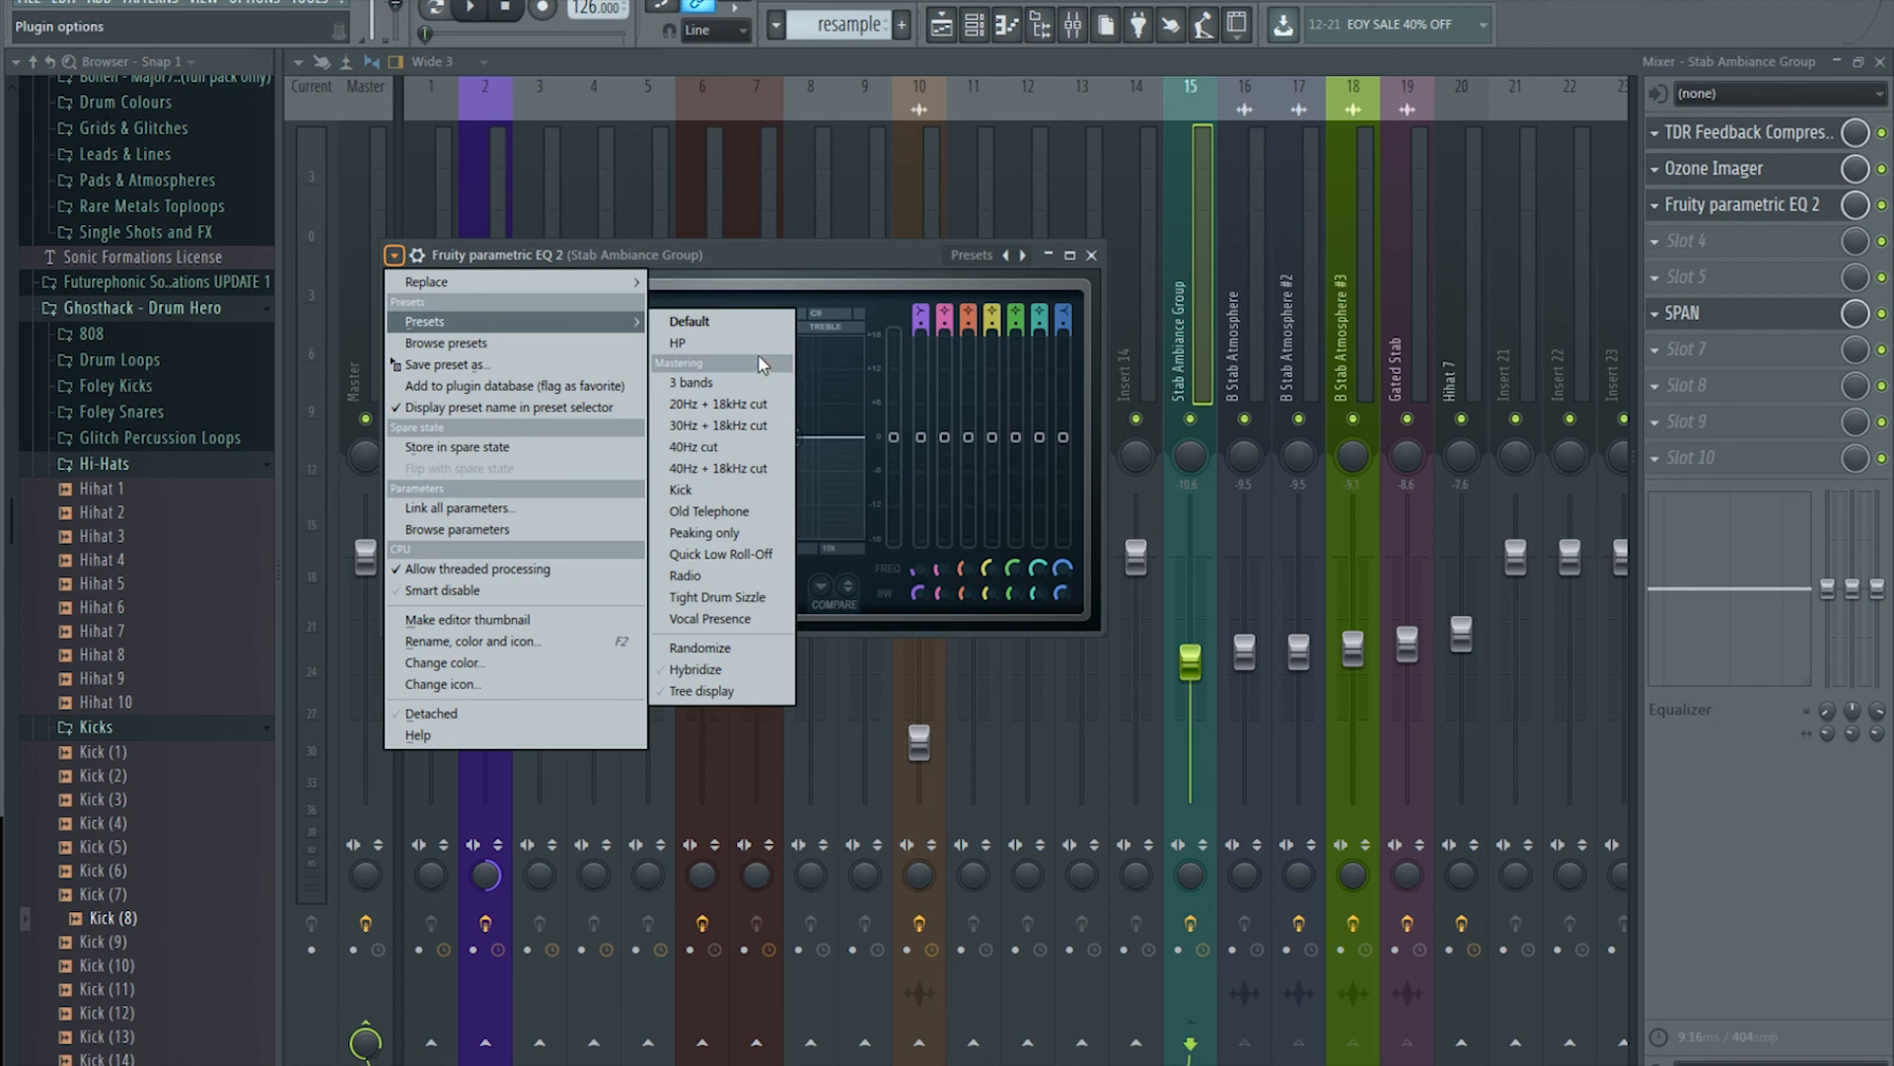
left_click(677, 342)
mouse_move(574, 437)
left_mouse_down()
mouse_move(551, 438)
mouse_move(569, 441)
left_mouse_up()
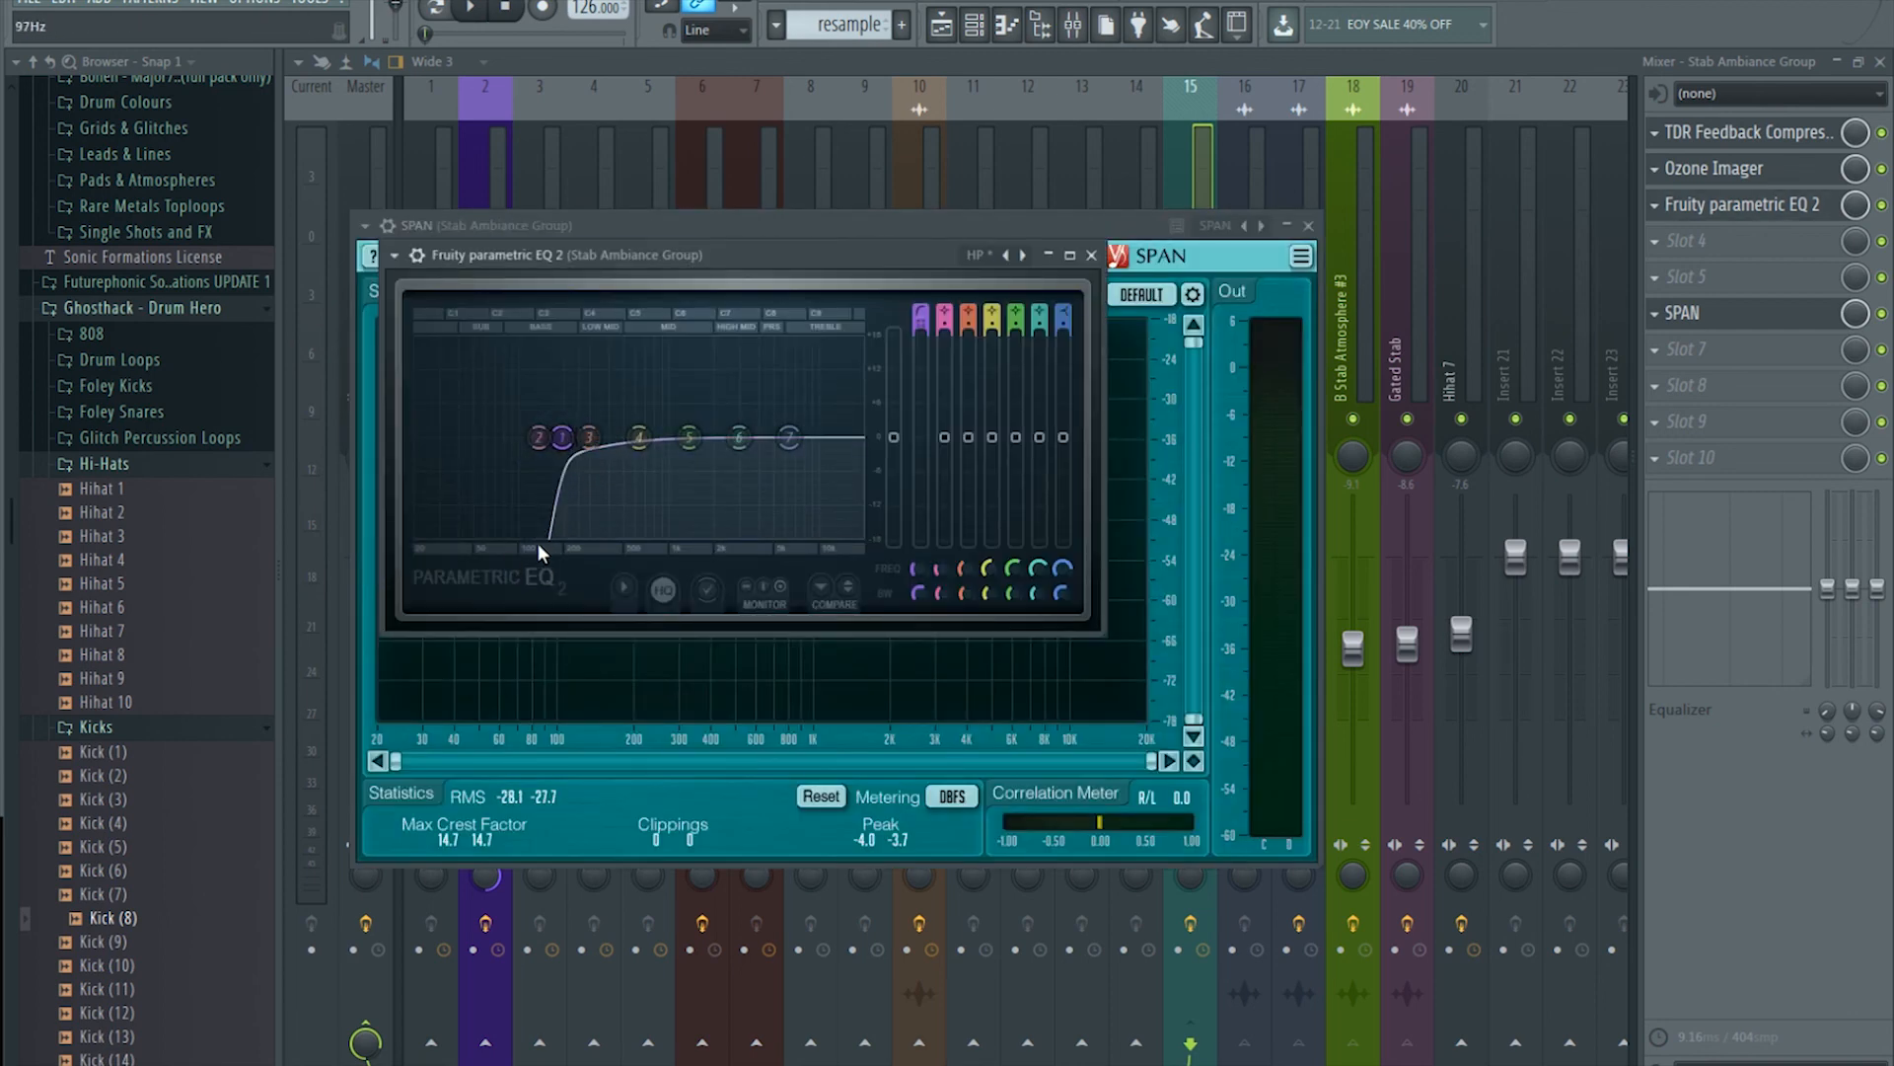
left_click(471, 8)
mouse_move(562, 431)
left_mouse_down()
mouse_move(577, 447)
mouse_move(543, 437)
left_mouse_up()
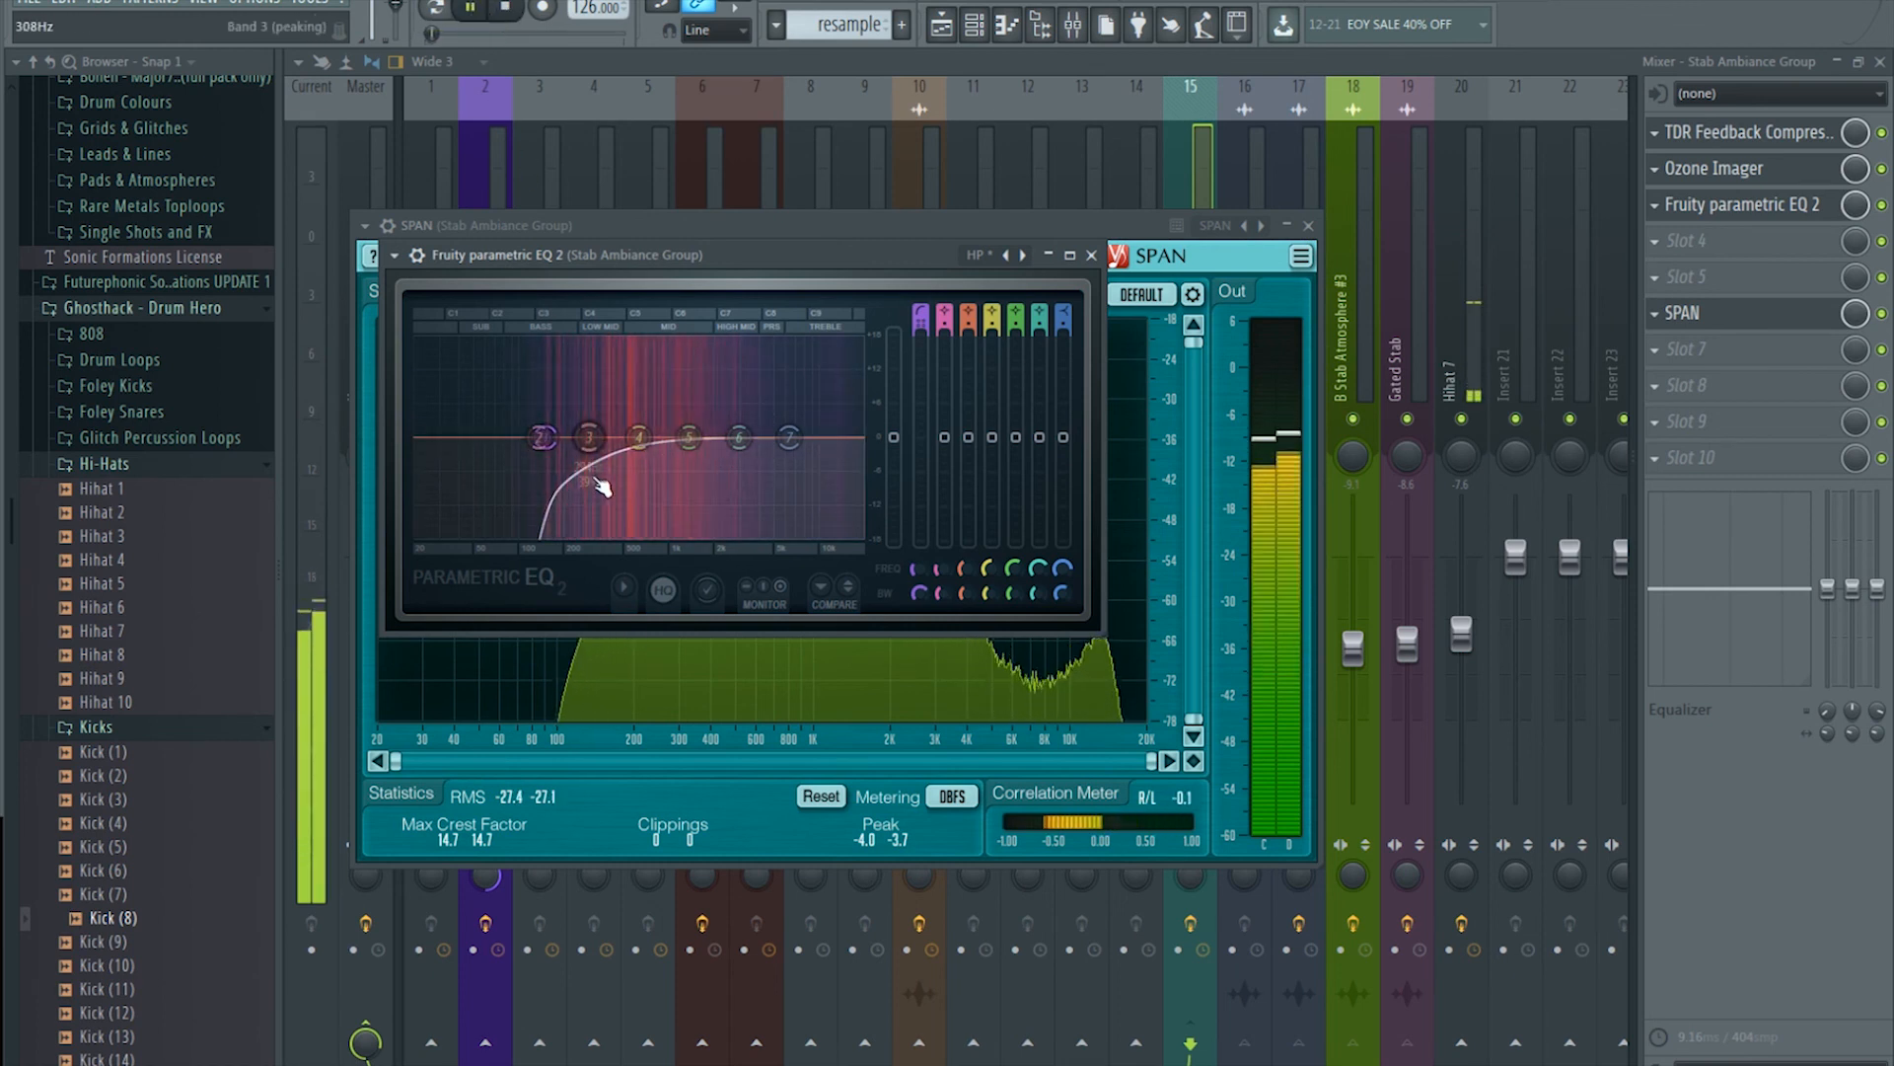
left_click_drag(542, 435, 542, 446)
scroll(539, 441, "down", 3)
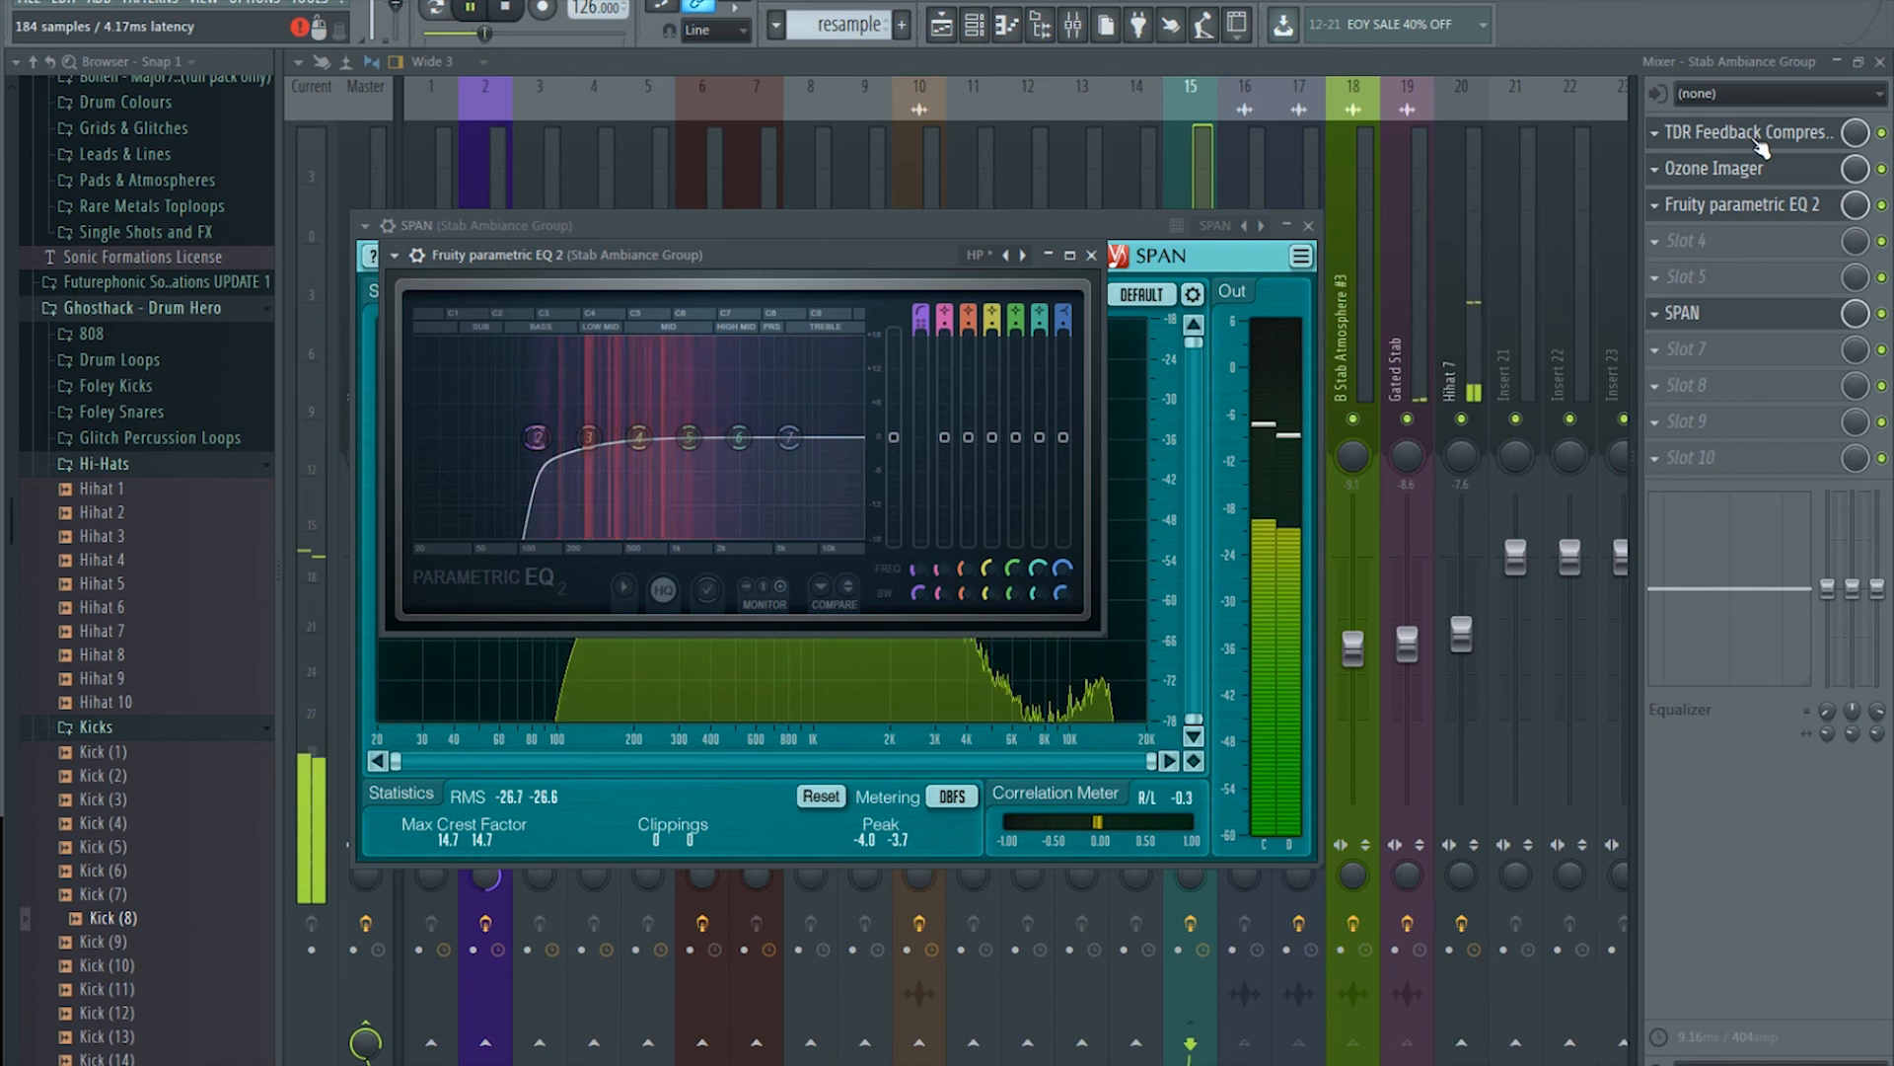
key("space")
Step: Reorder the chain so the TDR compressor comes later, nudge EQ band 2 up, and close the plugin windows
left_click_drag(1761, 148, 1776, 207)
left_click(472, 8)
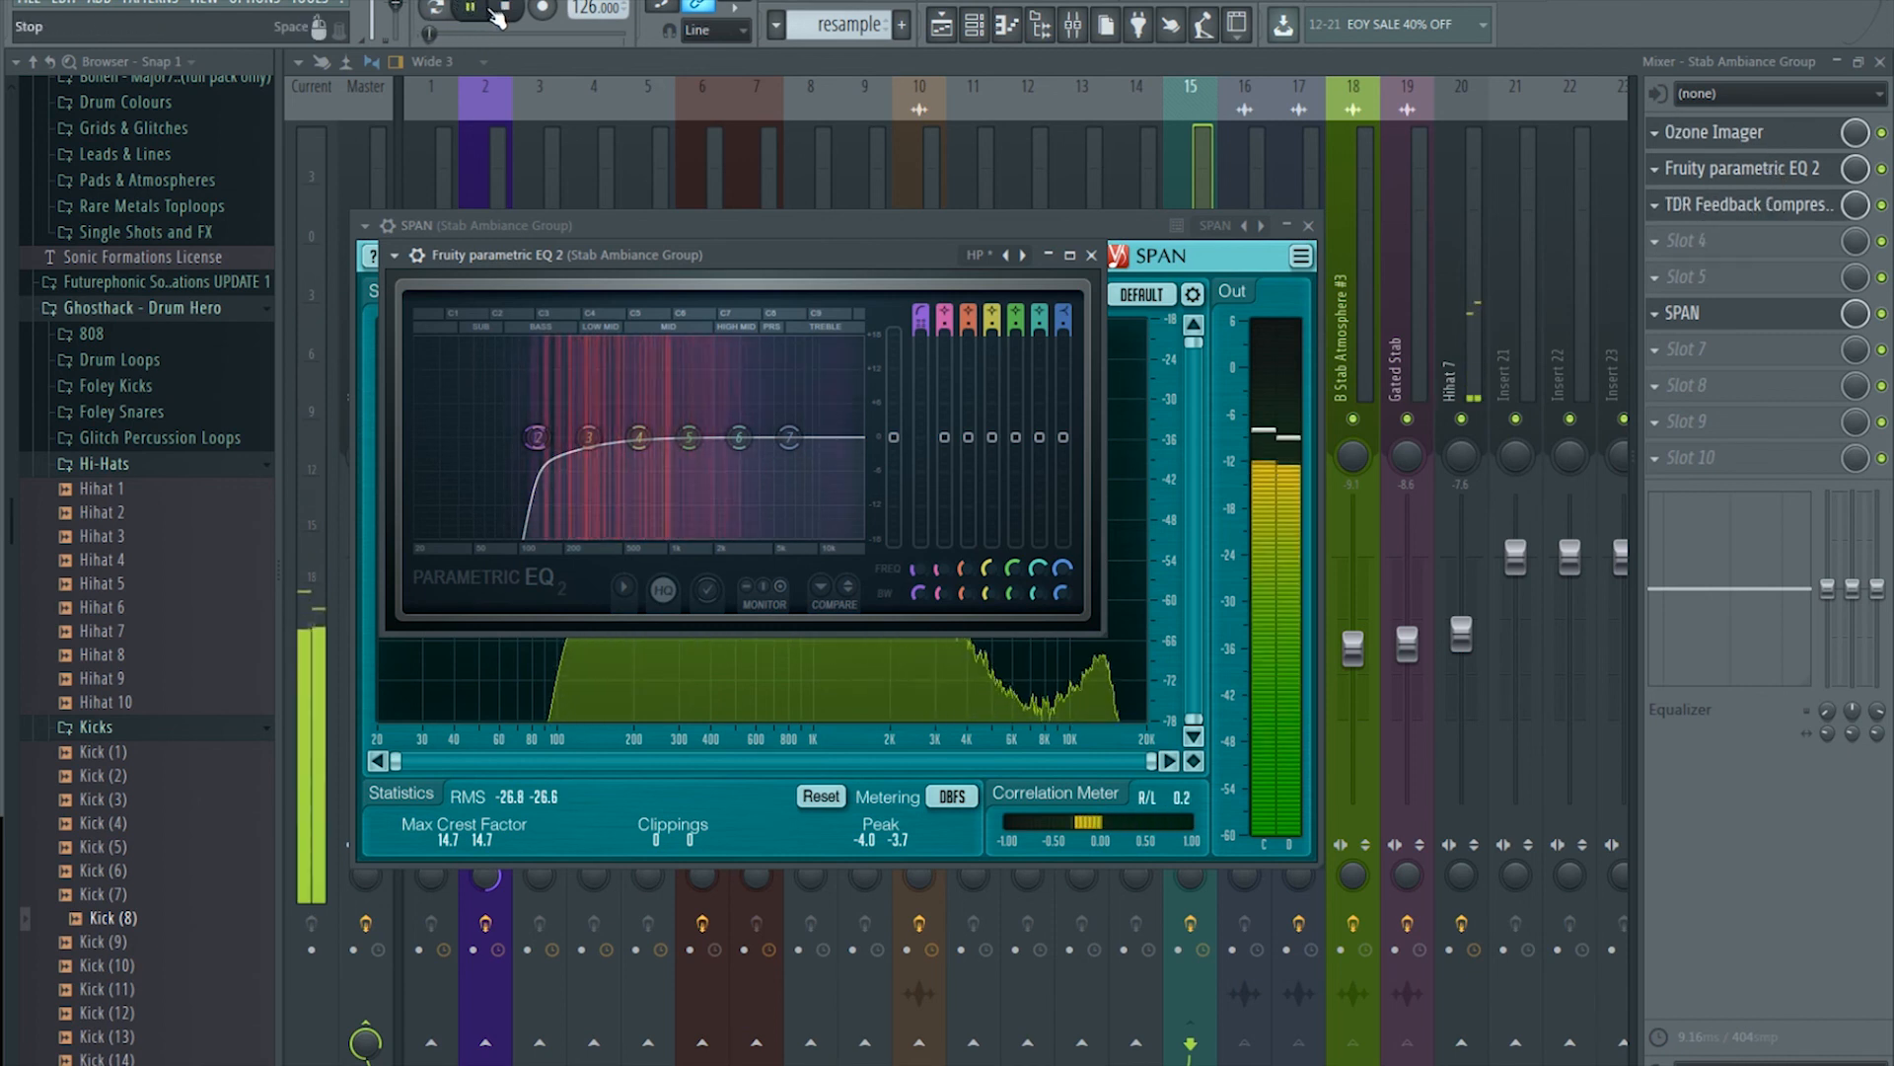
left_click_drag(537, 437, 541, 437)
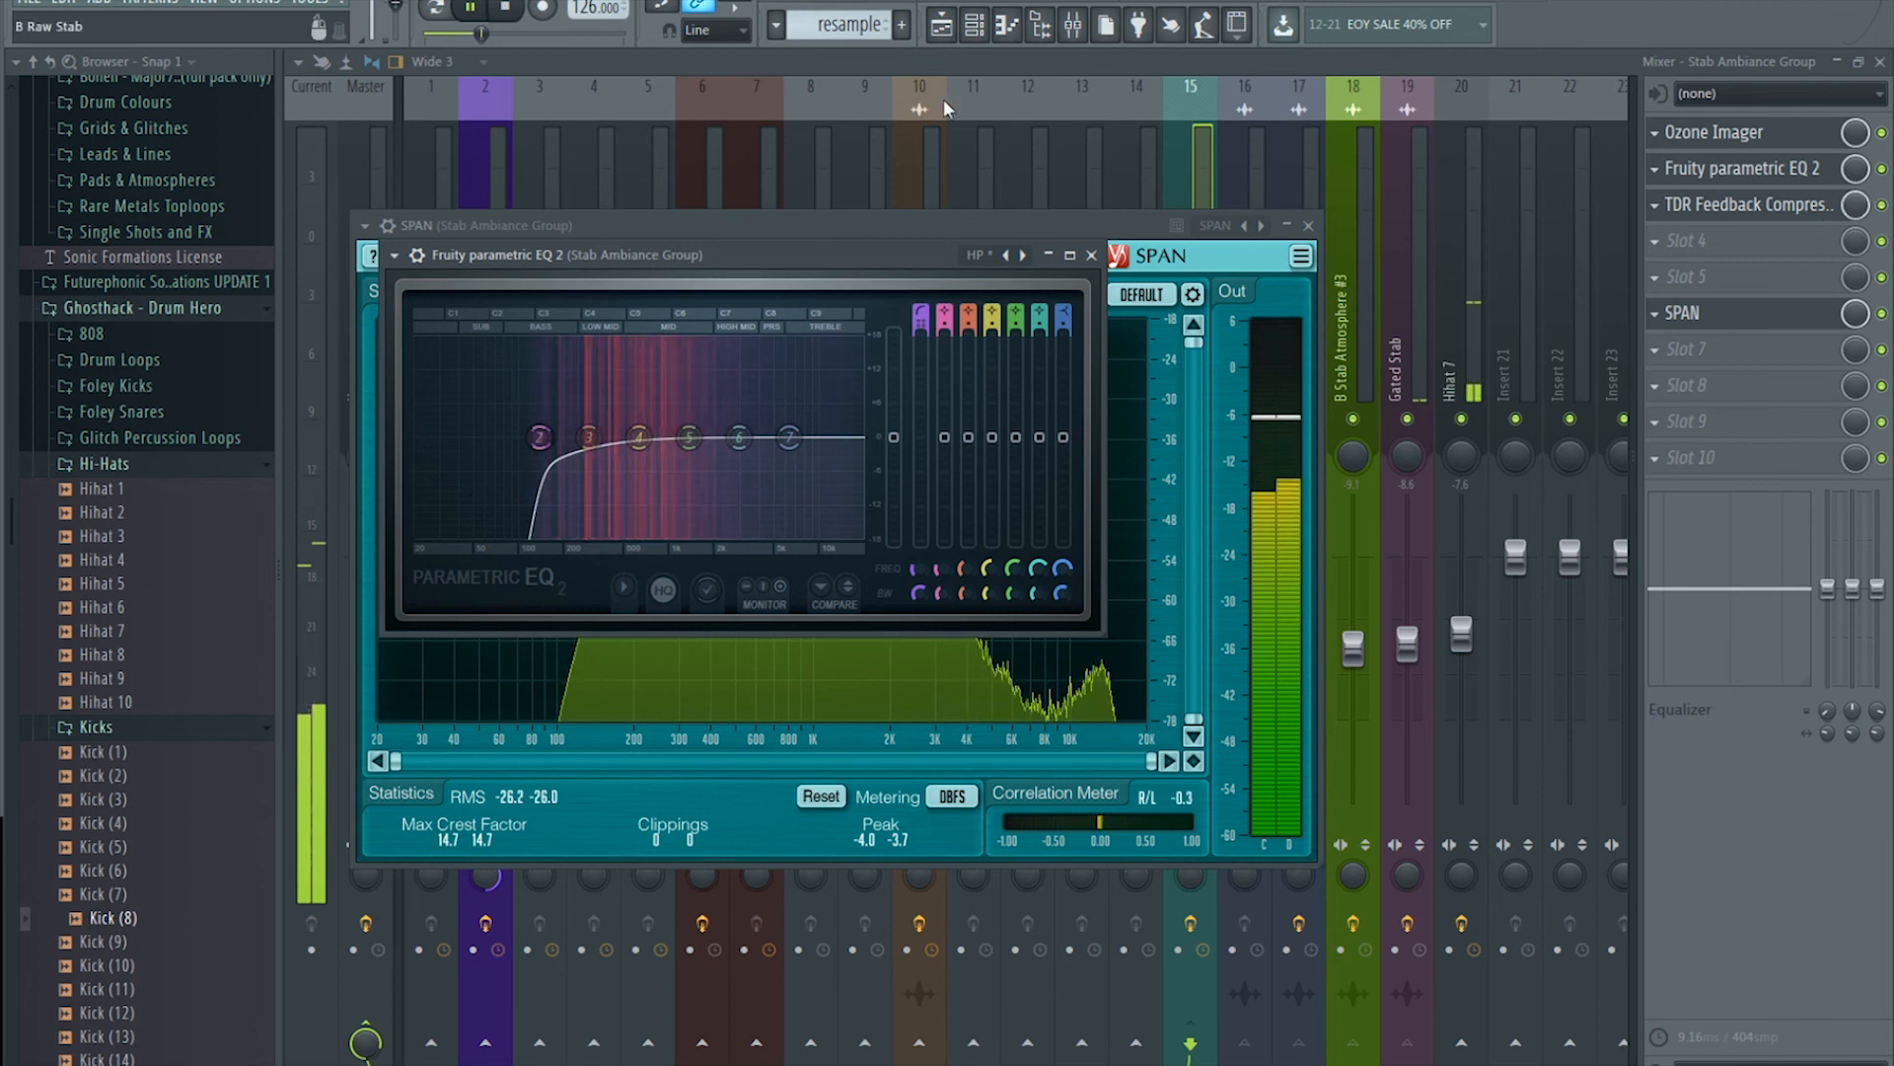
left_click(506, 10)
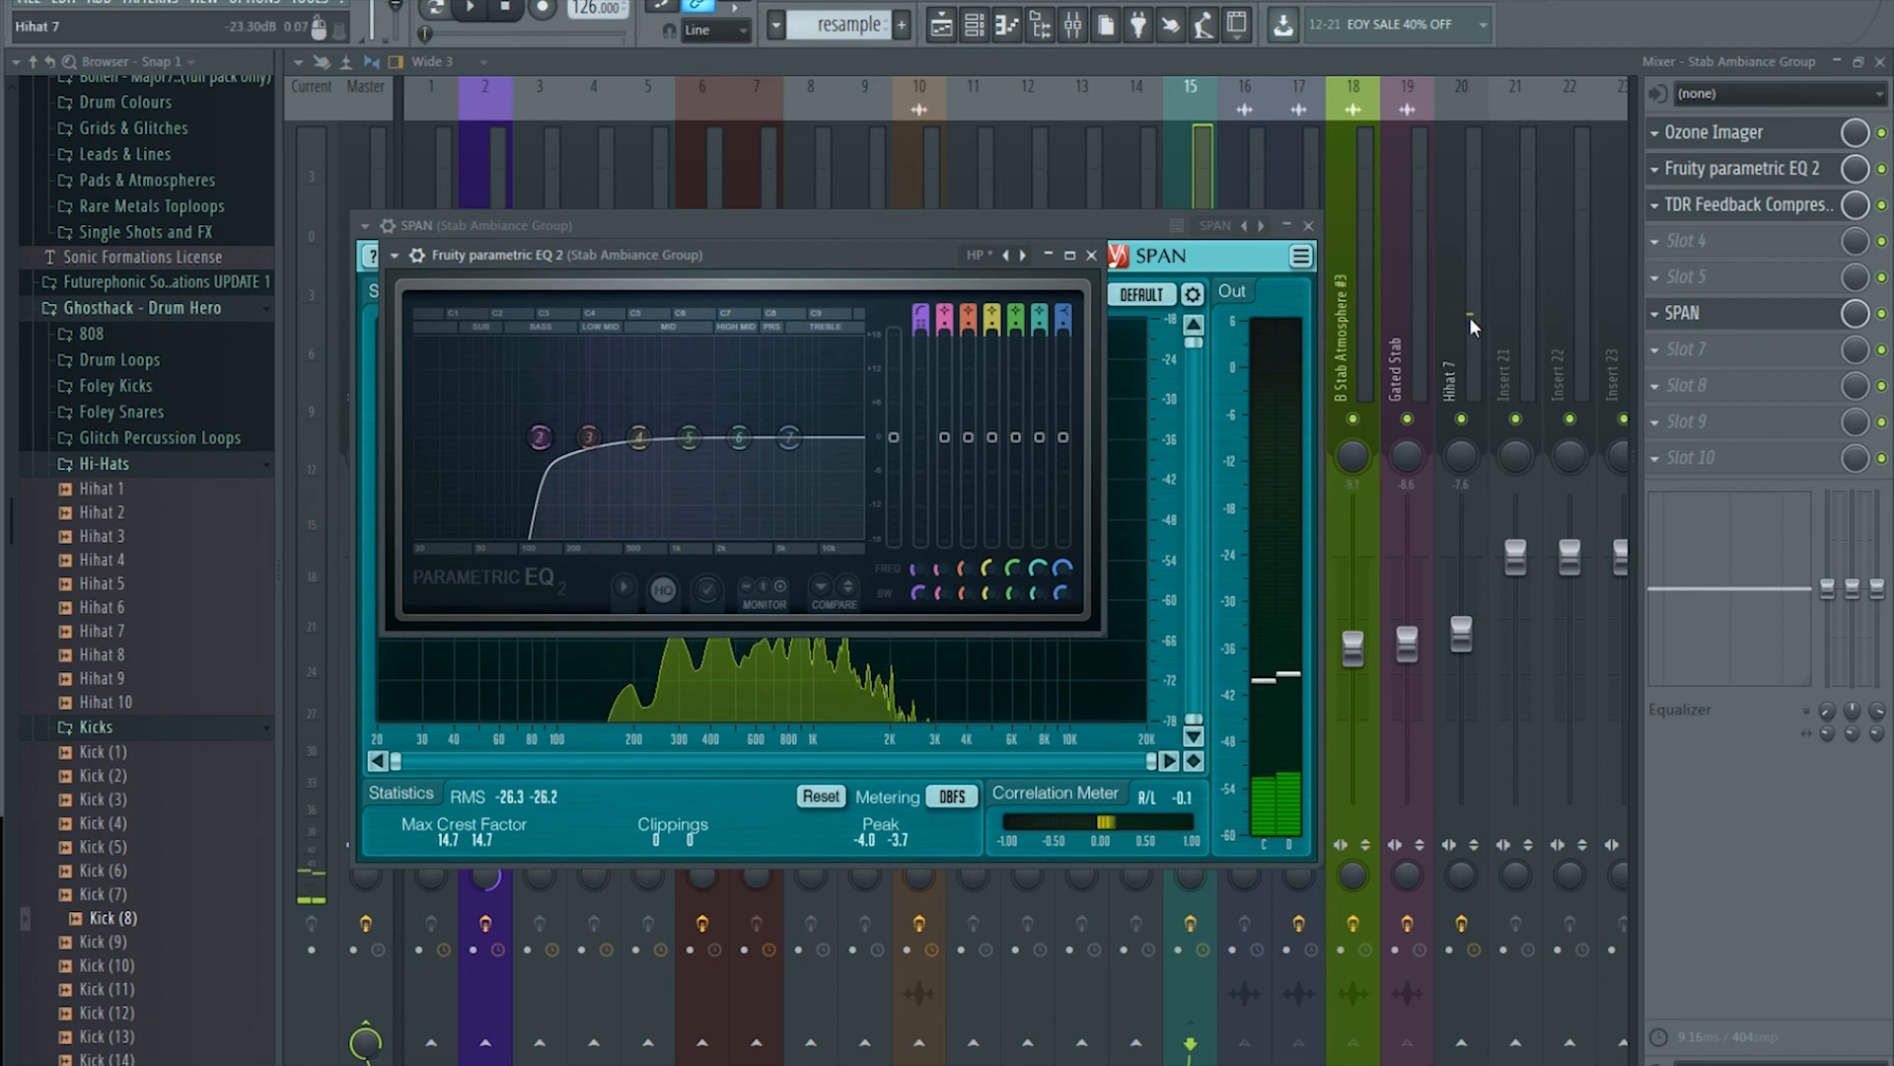
left_click(1370, 57)
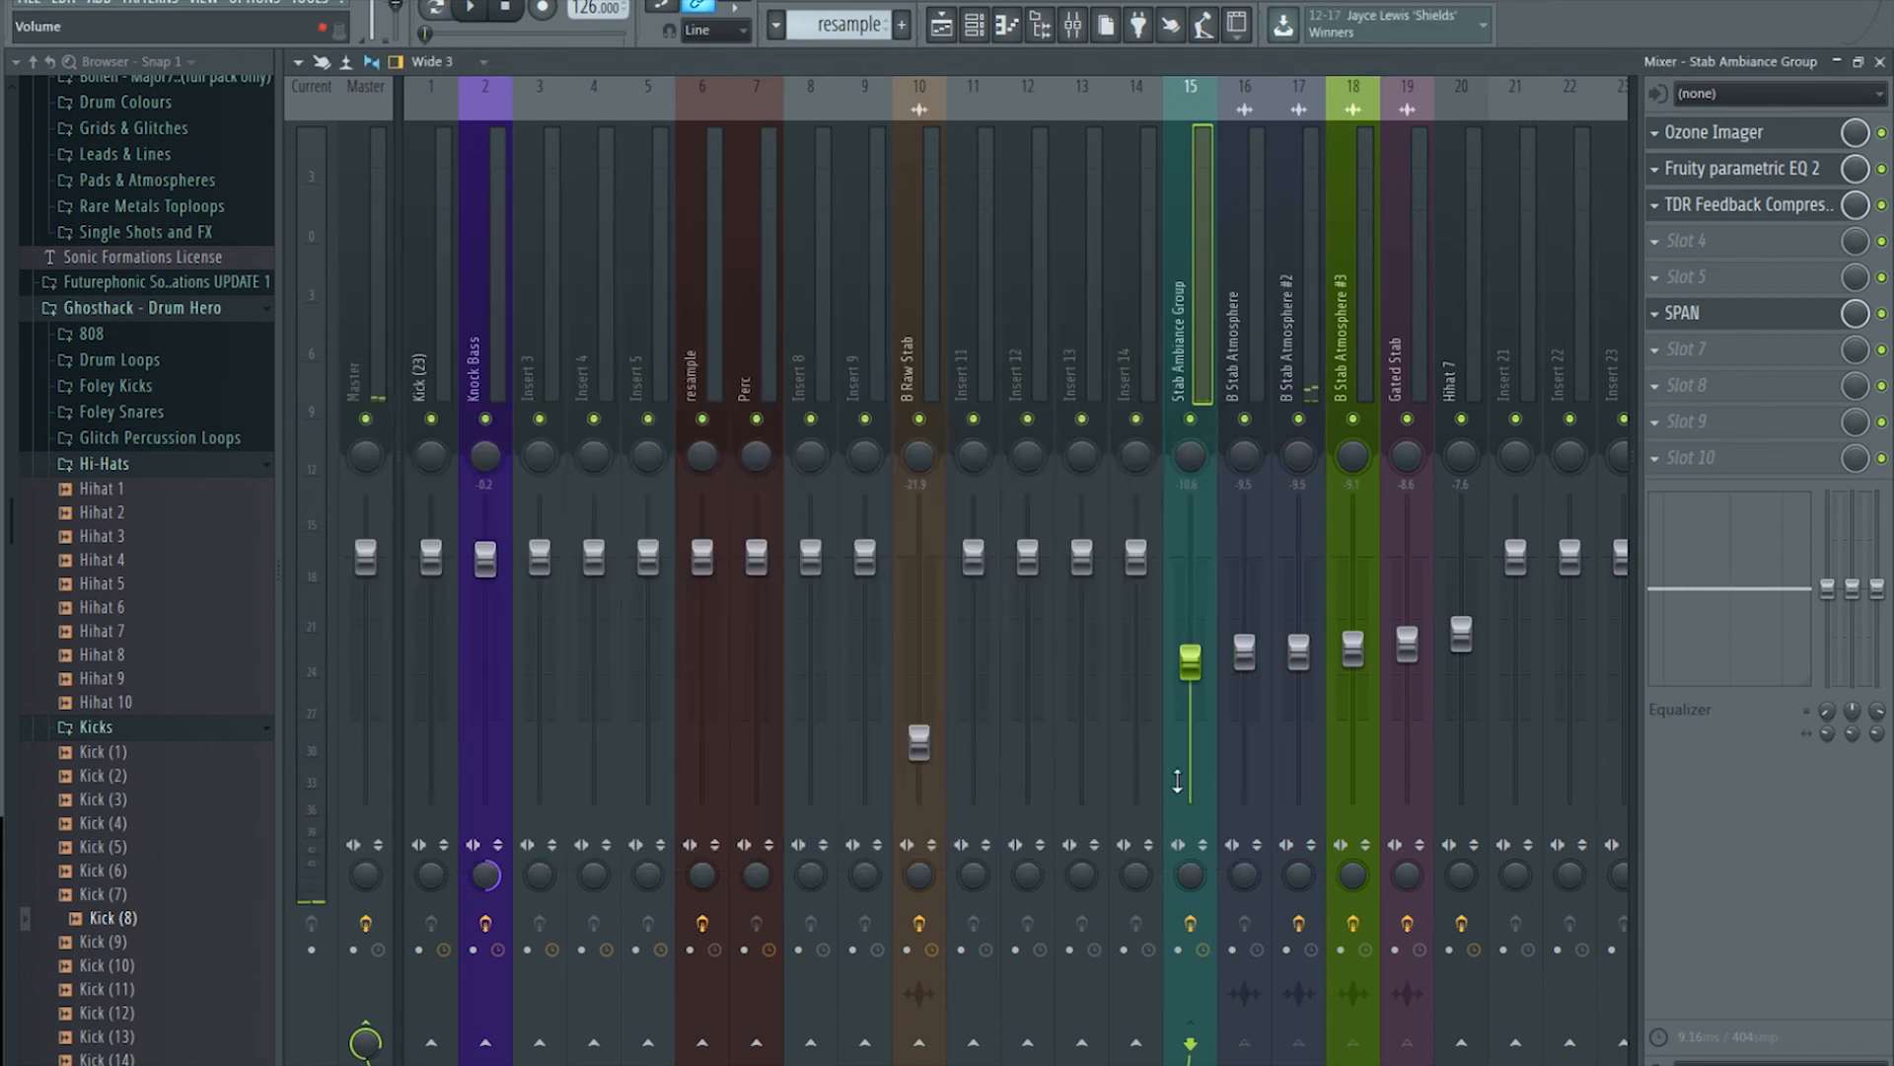
Step: Compare the group with effects bypassed and lower the Stab Ambiance Group fader slightly during playback
left_click(1191, 924)
left_click(474, 10)
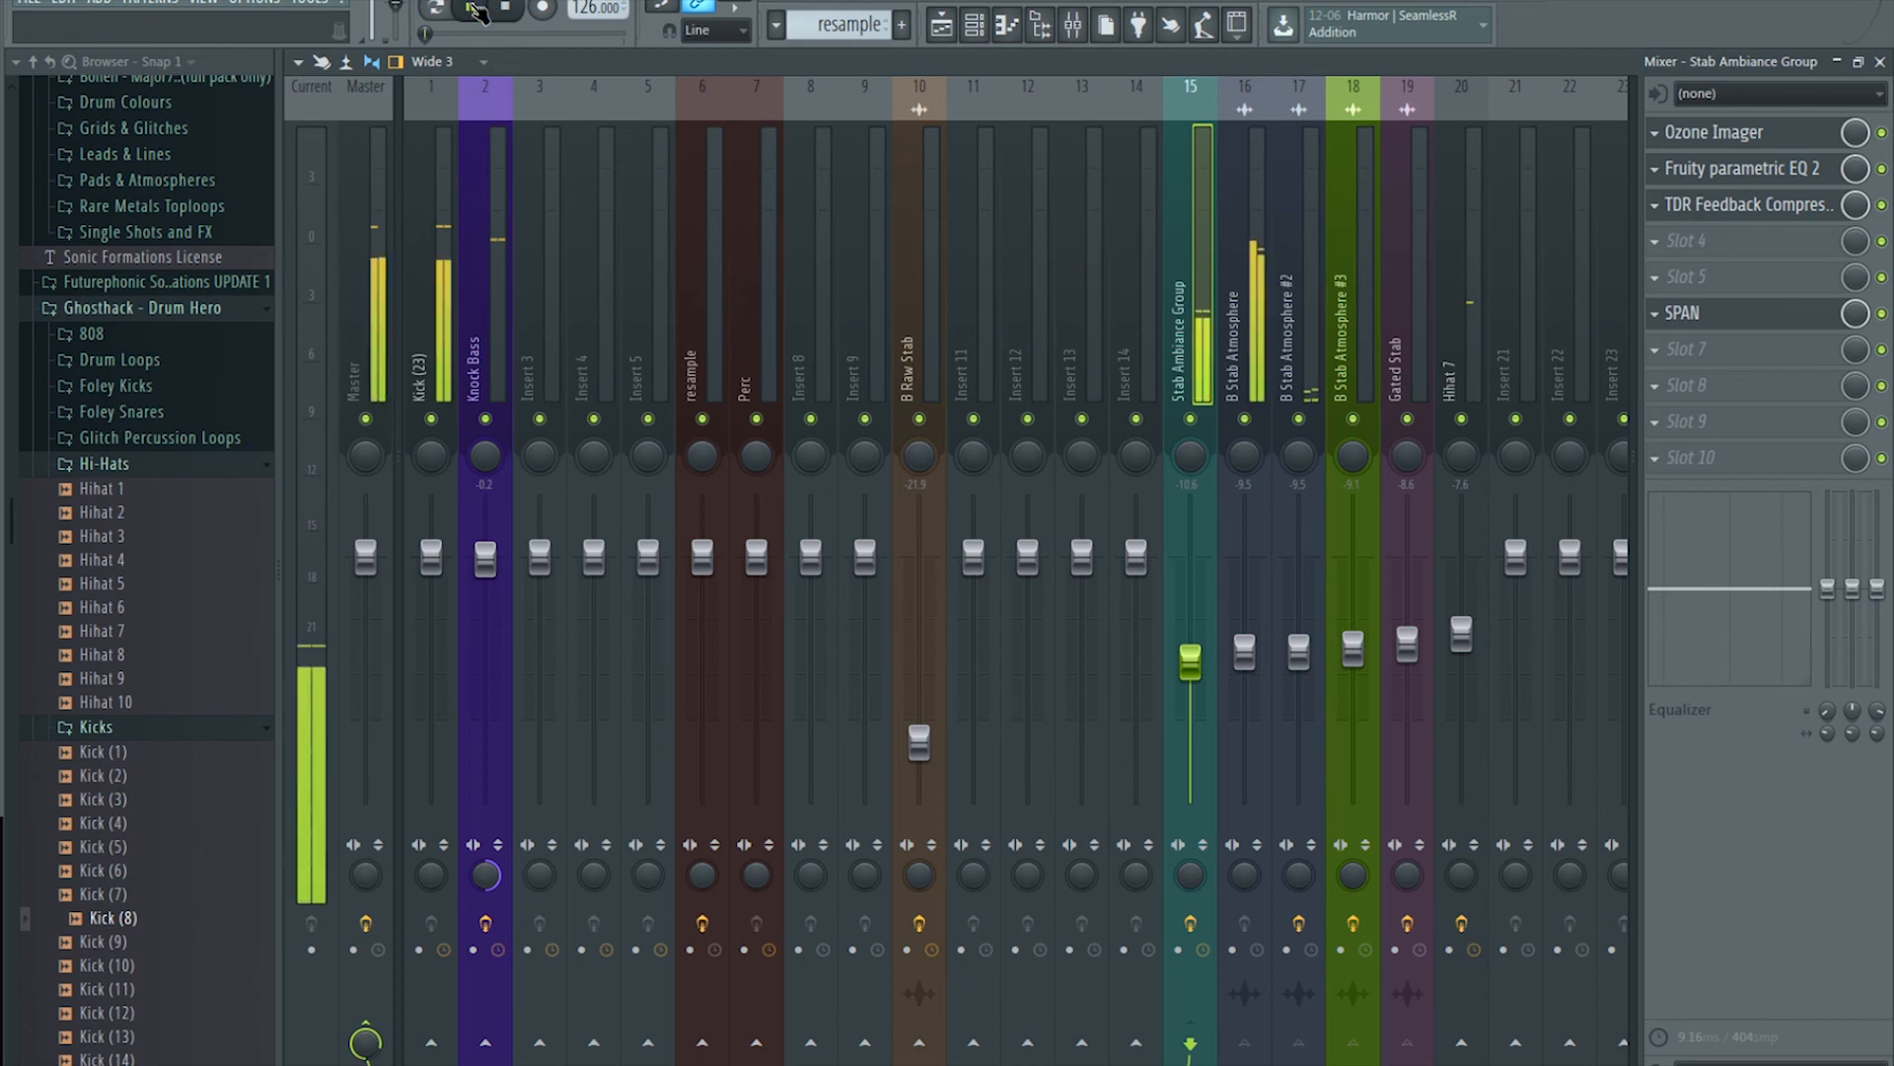
left_click_drag(1192, 664, 1192, 677)
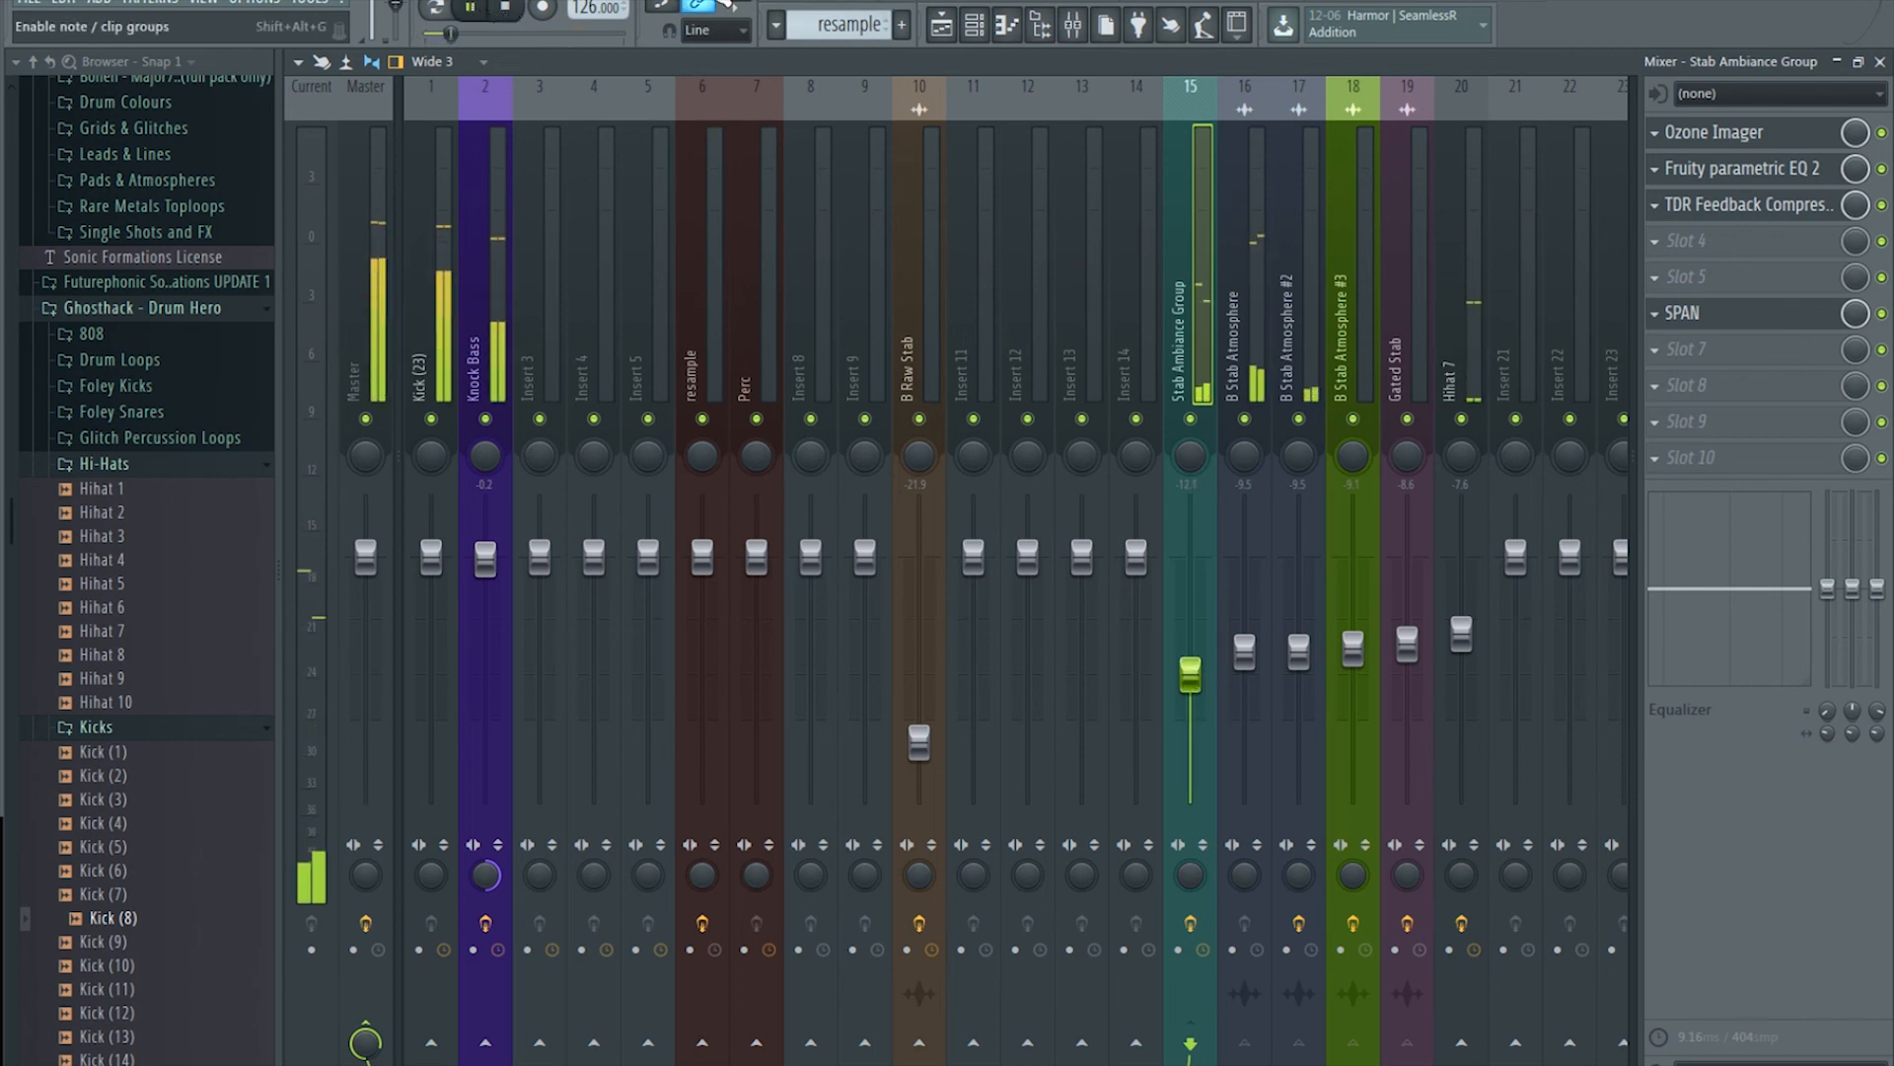
key("space")
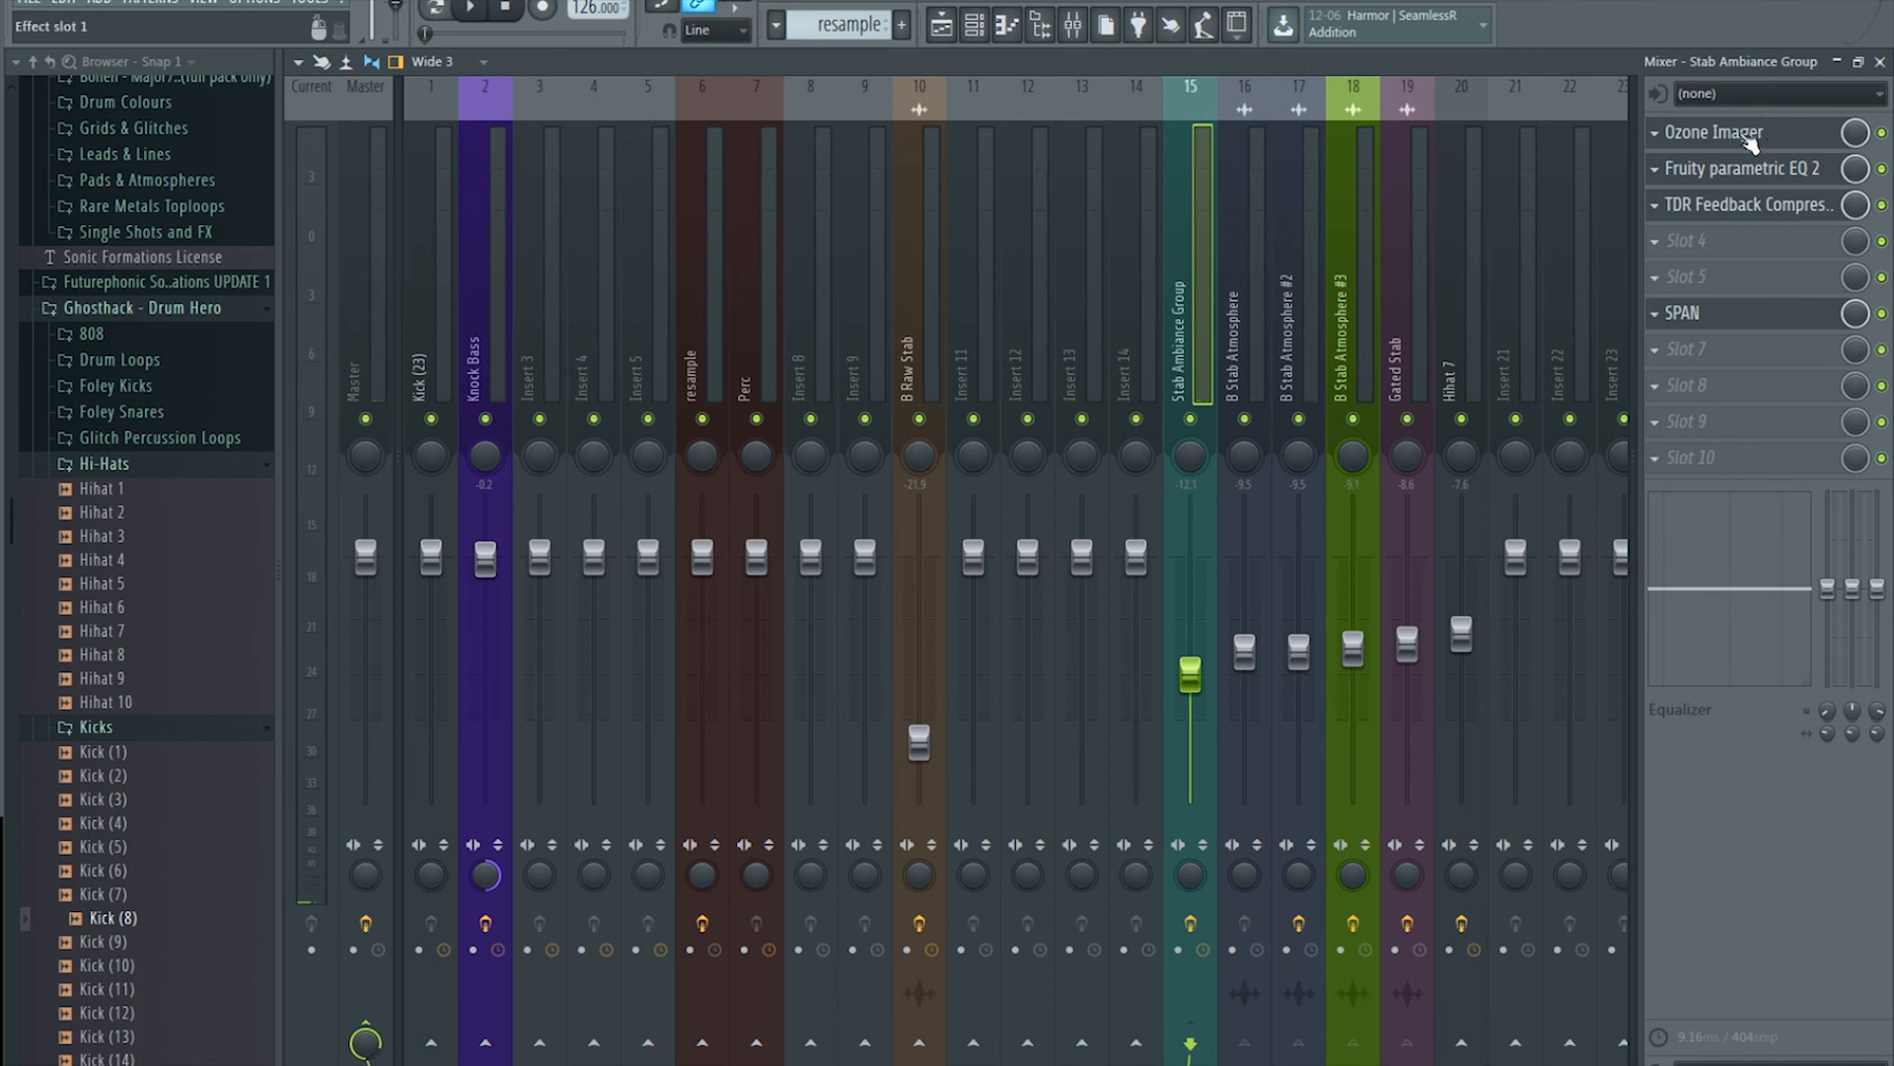
Step: Review the Ozone Imager, Parametric EQ 2 and TDR compressor windows, then show the playlist
mouse_move(1750, 144)
left_mouse_down()
mouse_move(1751, 466)
mouse_move(1754, 138)
left_mouse_up()
left_click(1754, 139)
left_click(1742, 168)
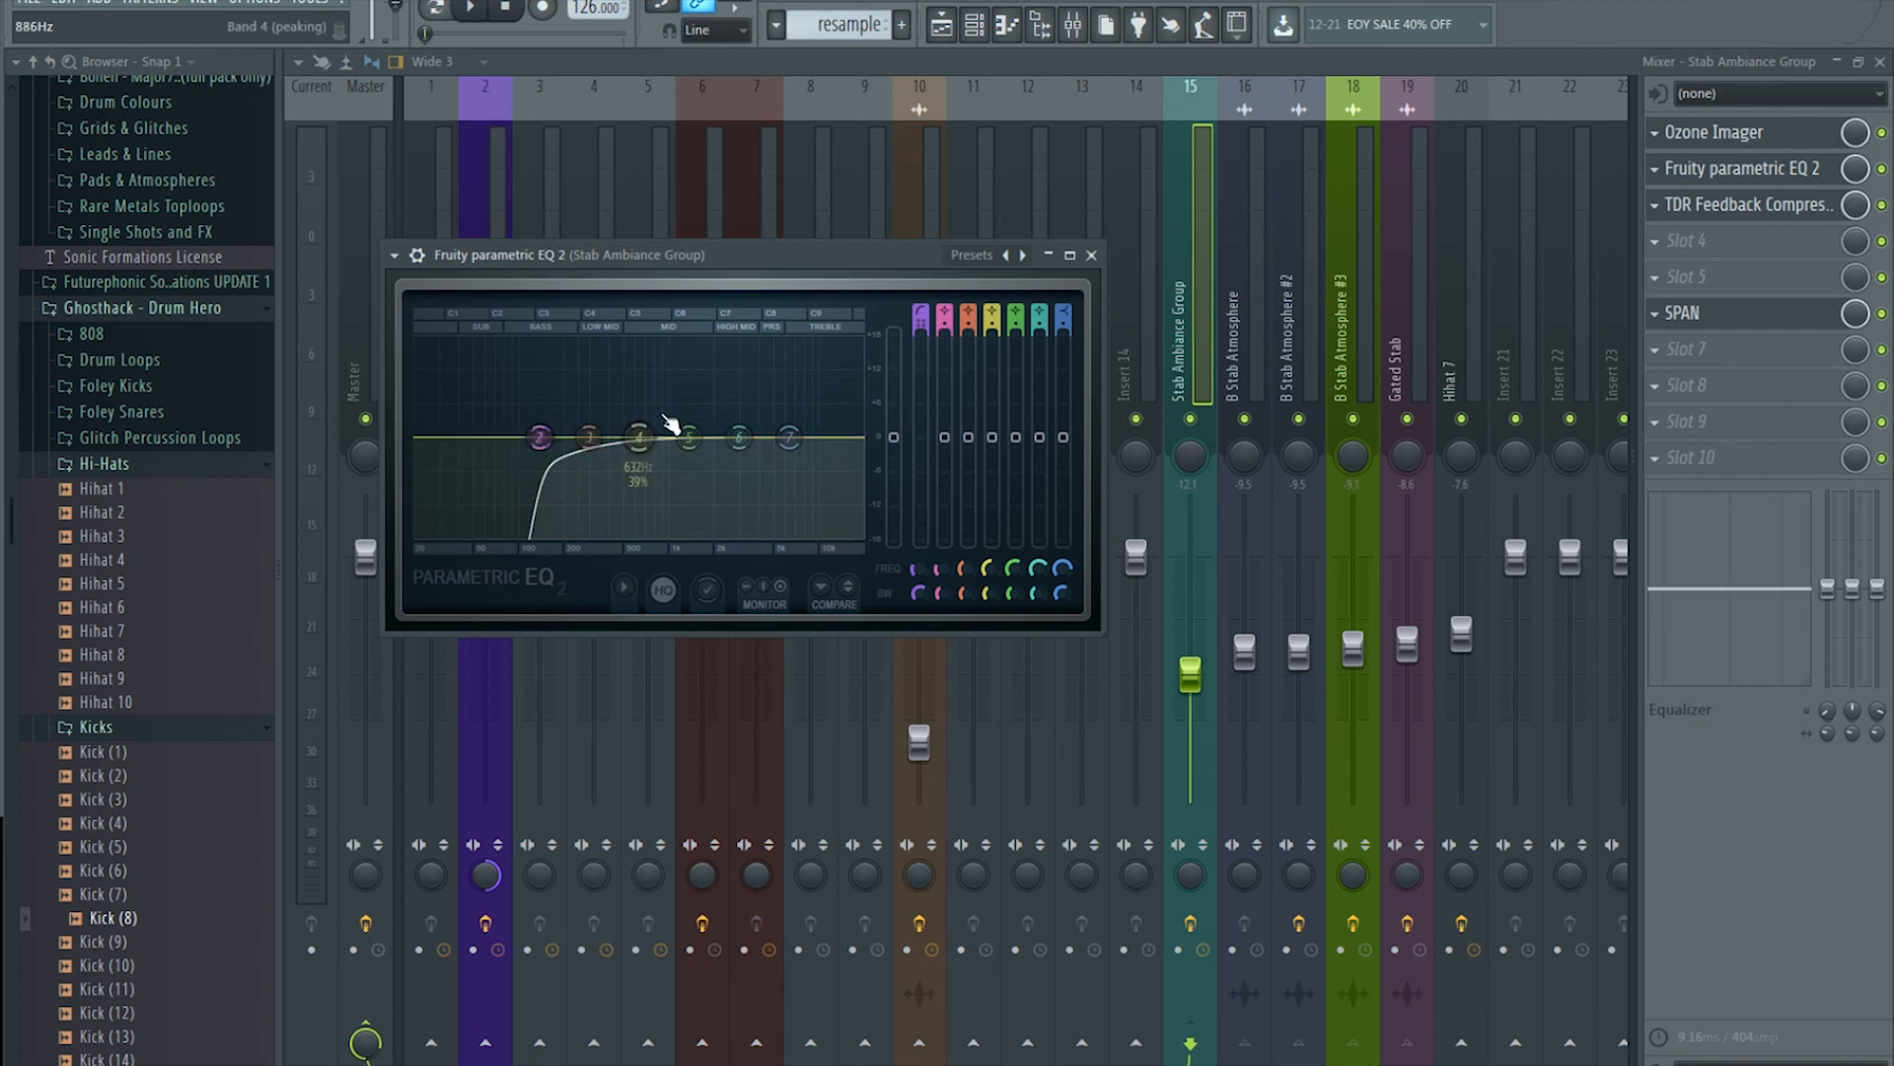
left_click(1807, 219)
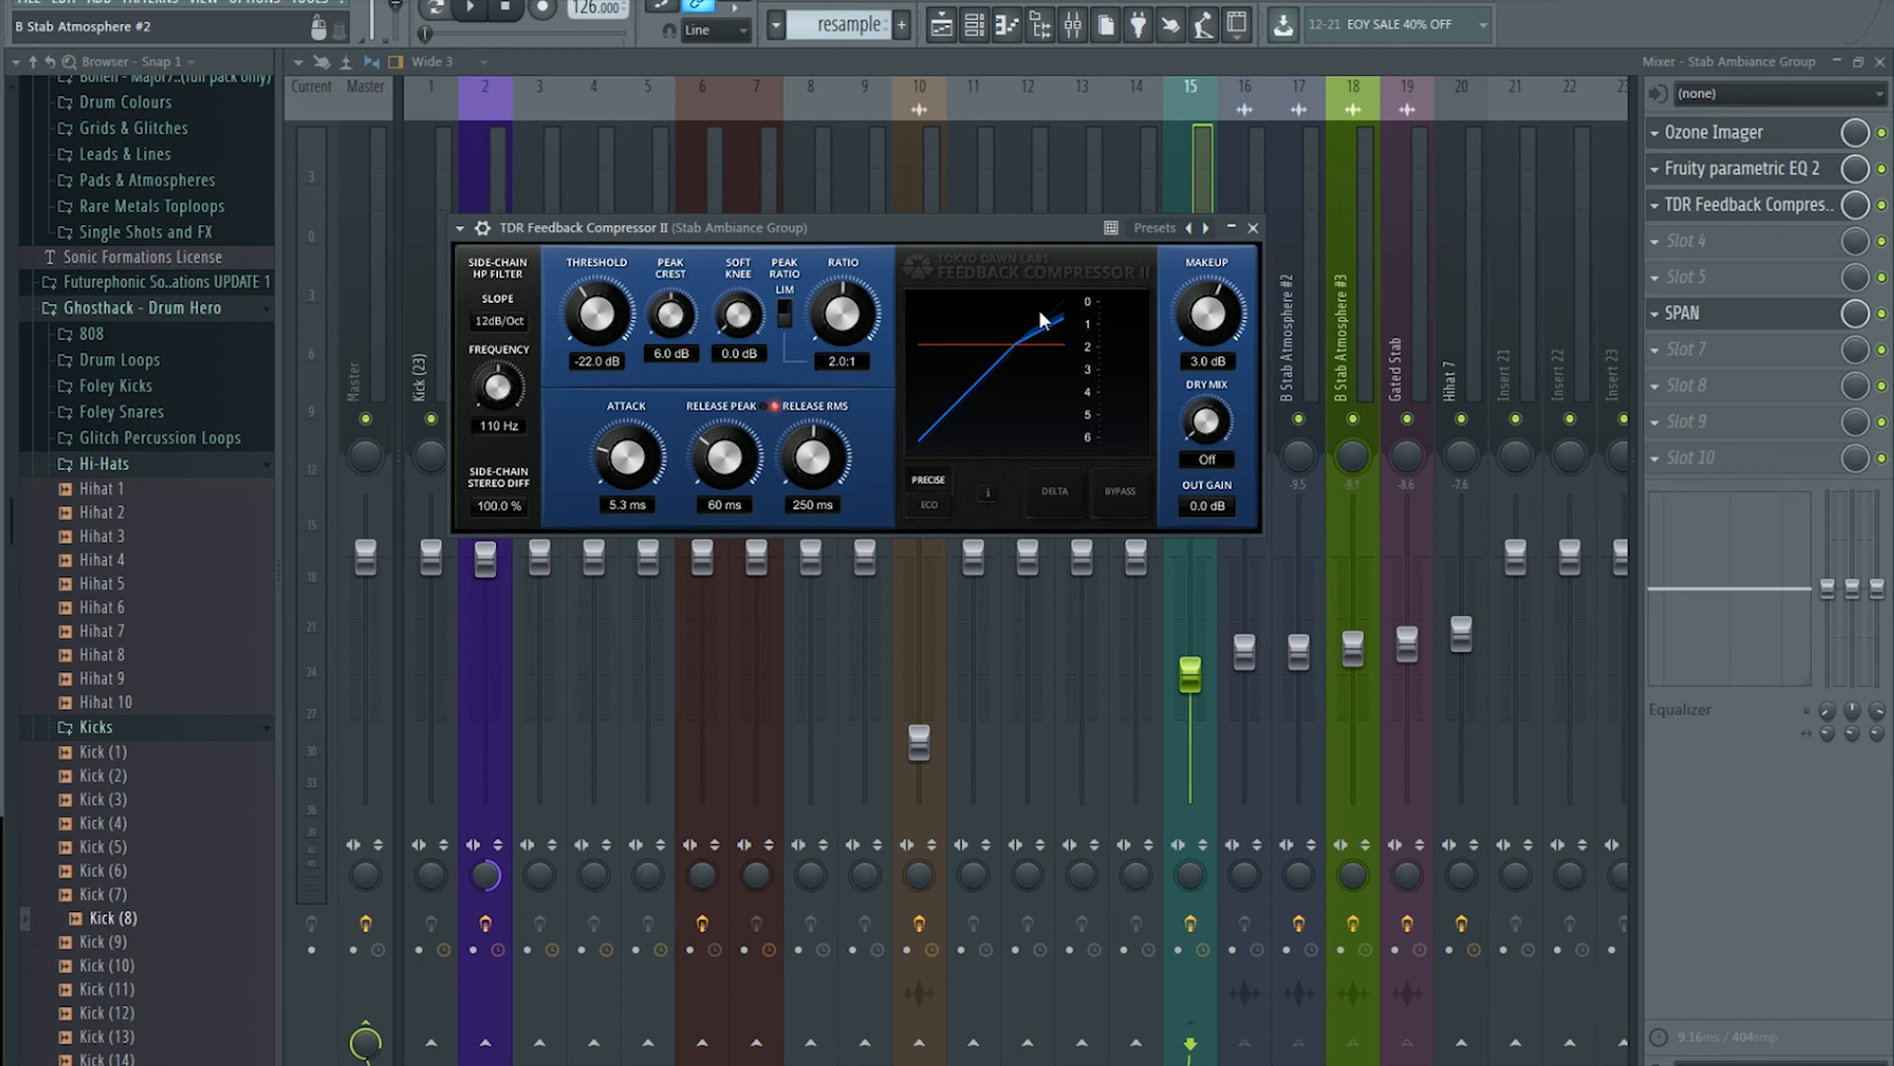
left_click(1253, 228)
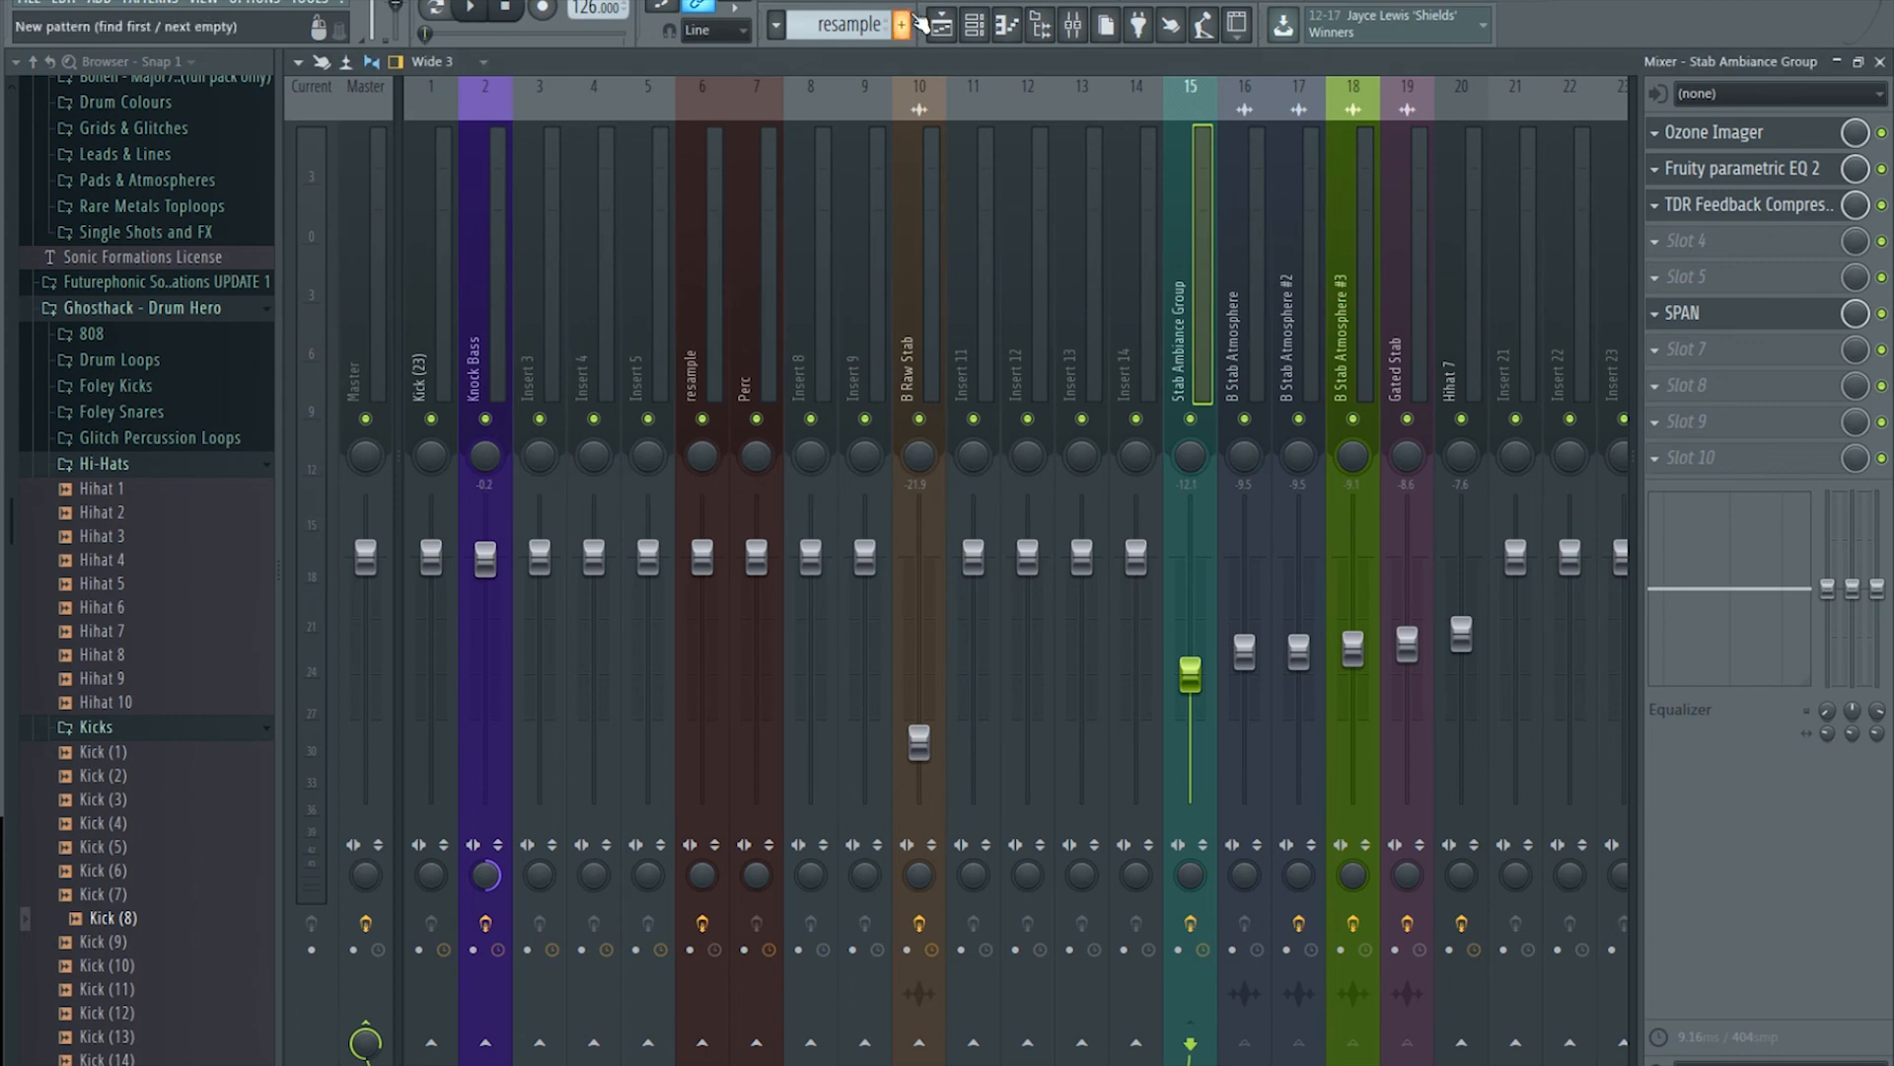
left_click(953, 29)
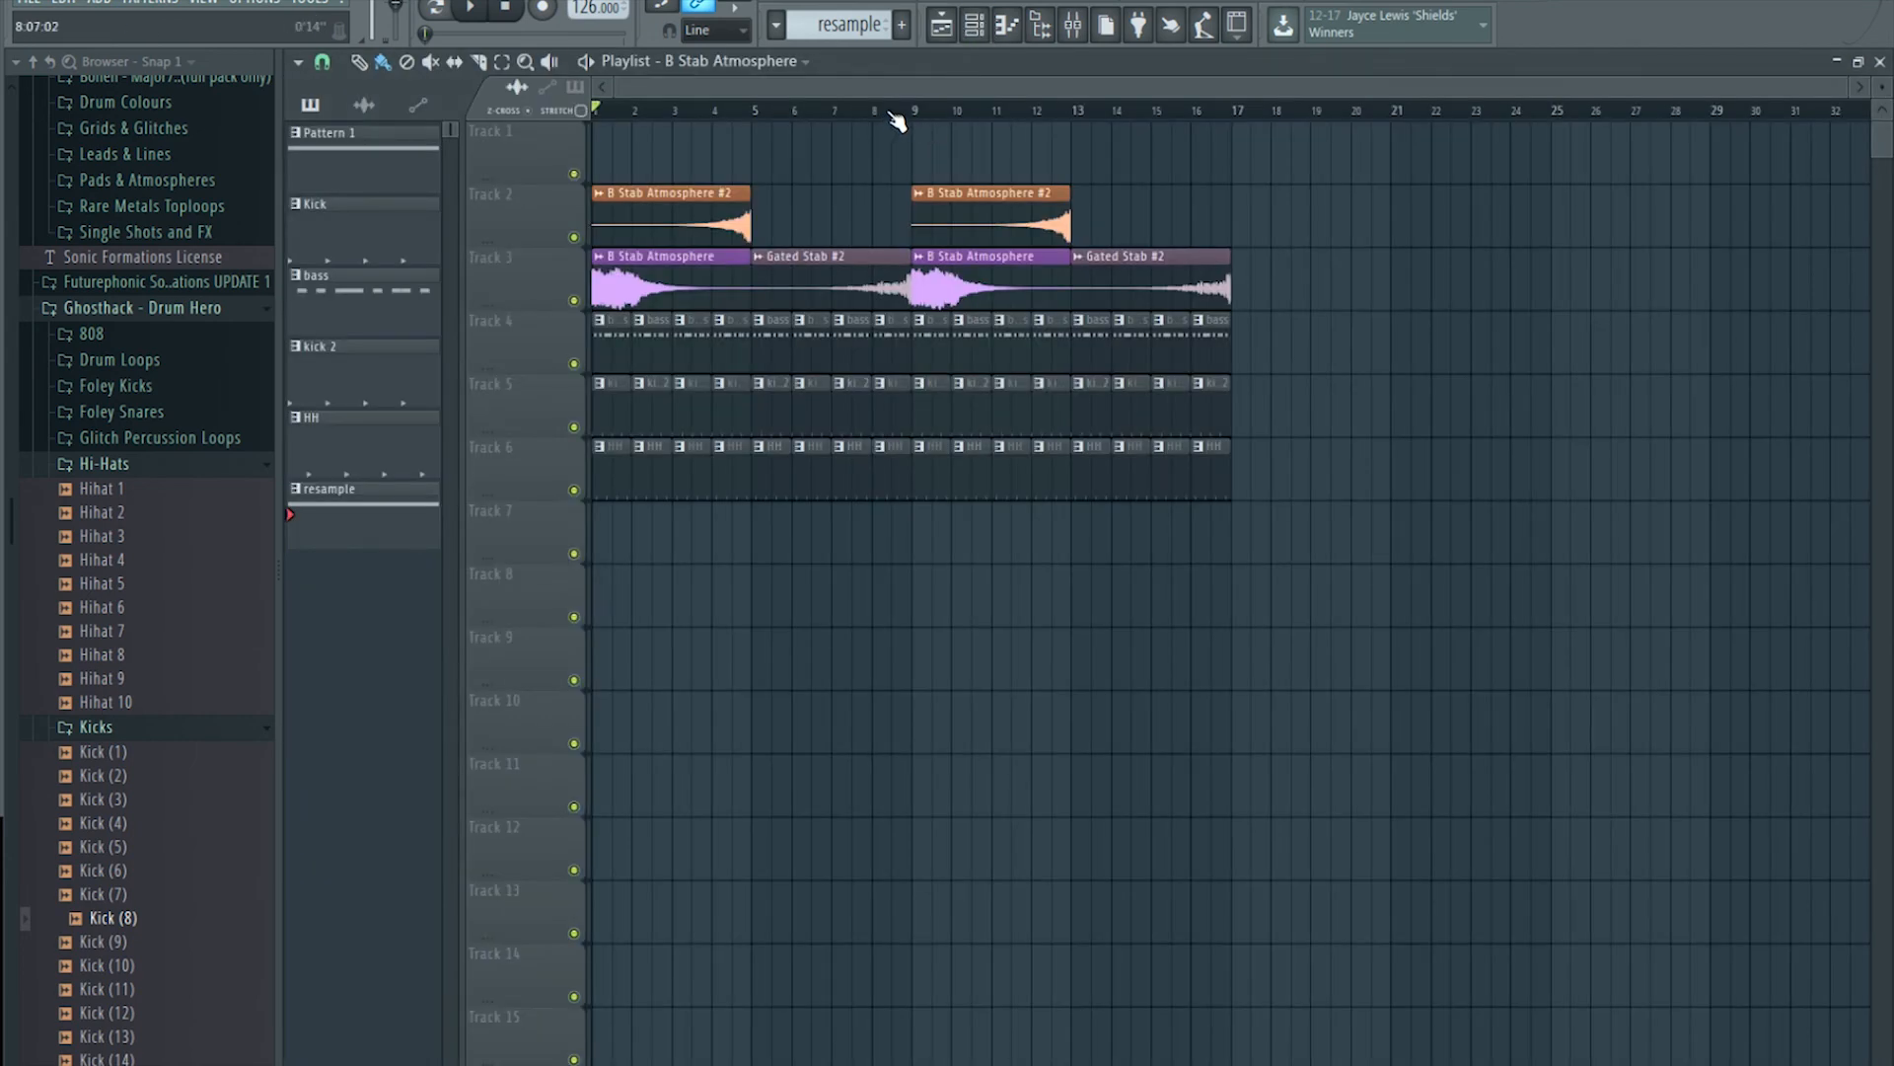
left_click(941, 24)
left_click(702, 140)
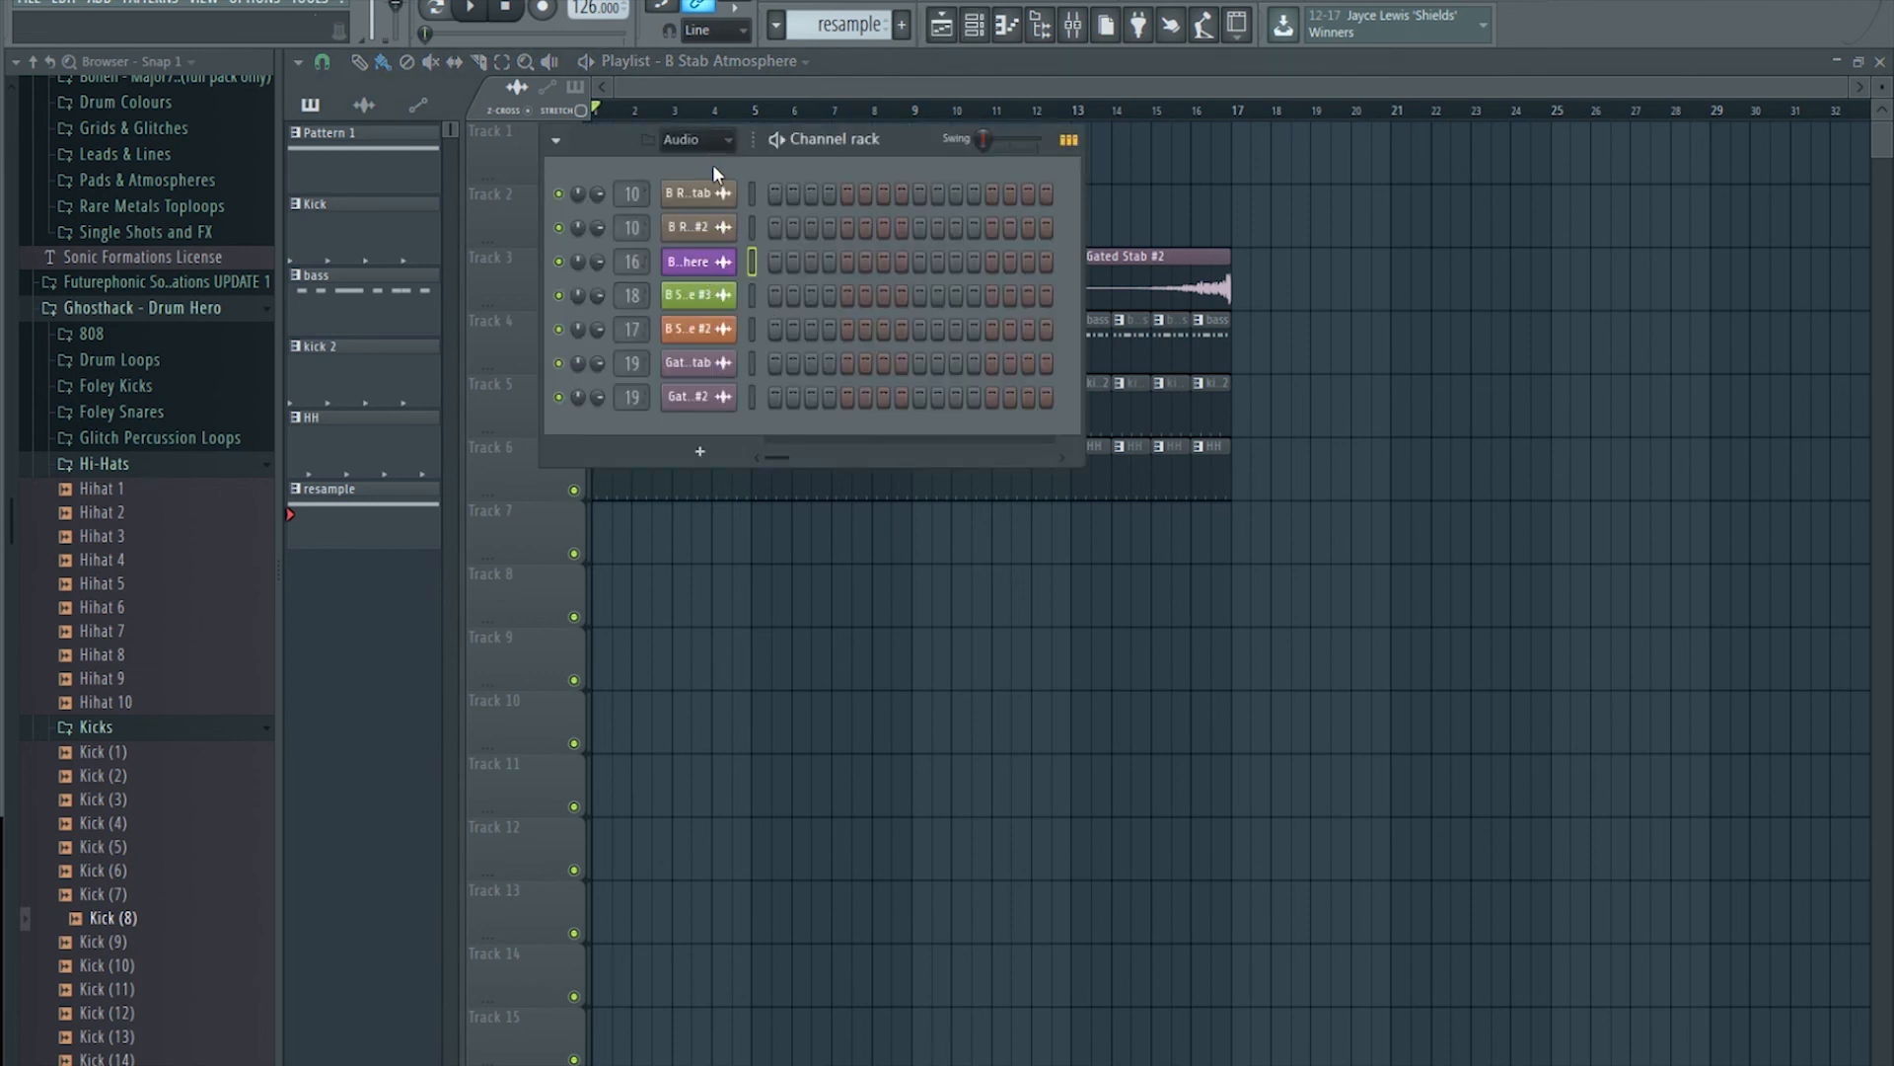
left_click(703, 163)
left_click(701, 262)
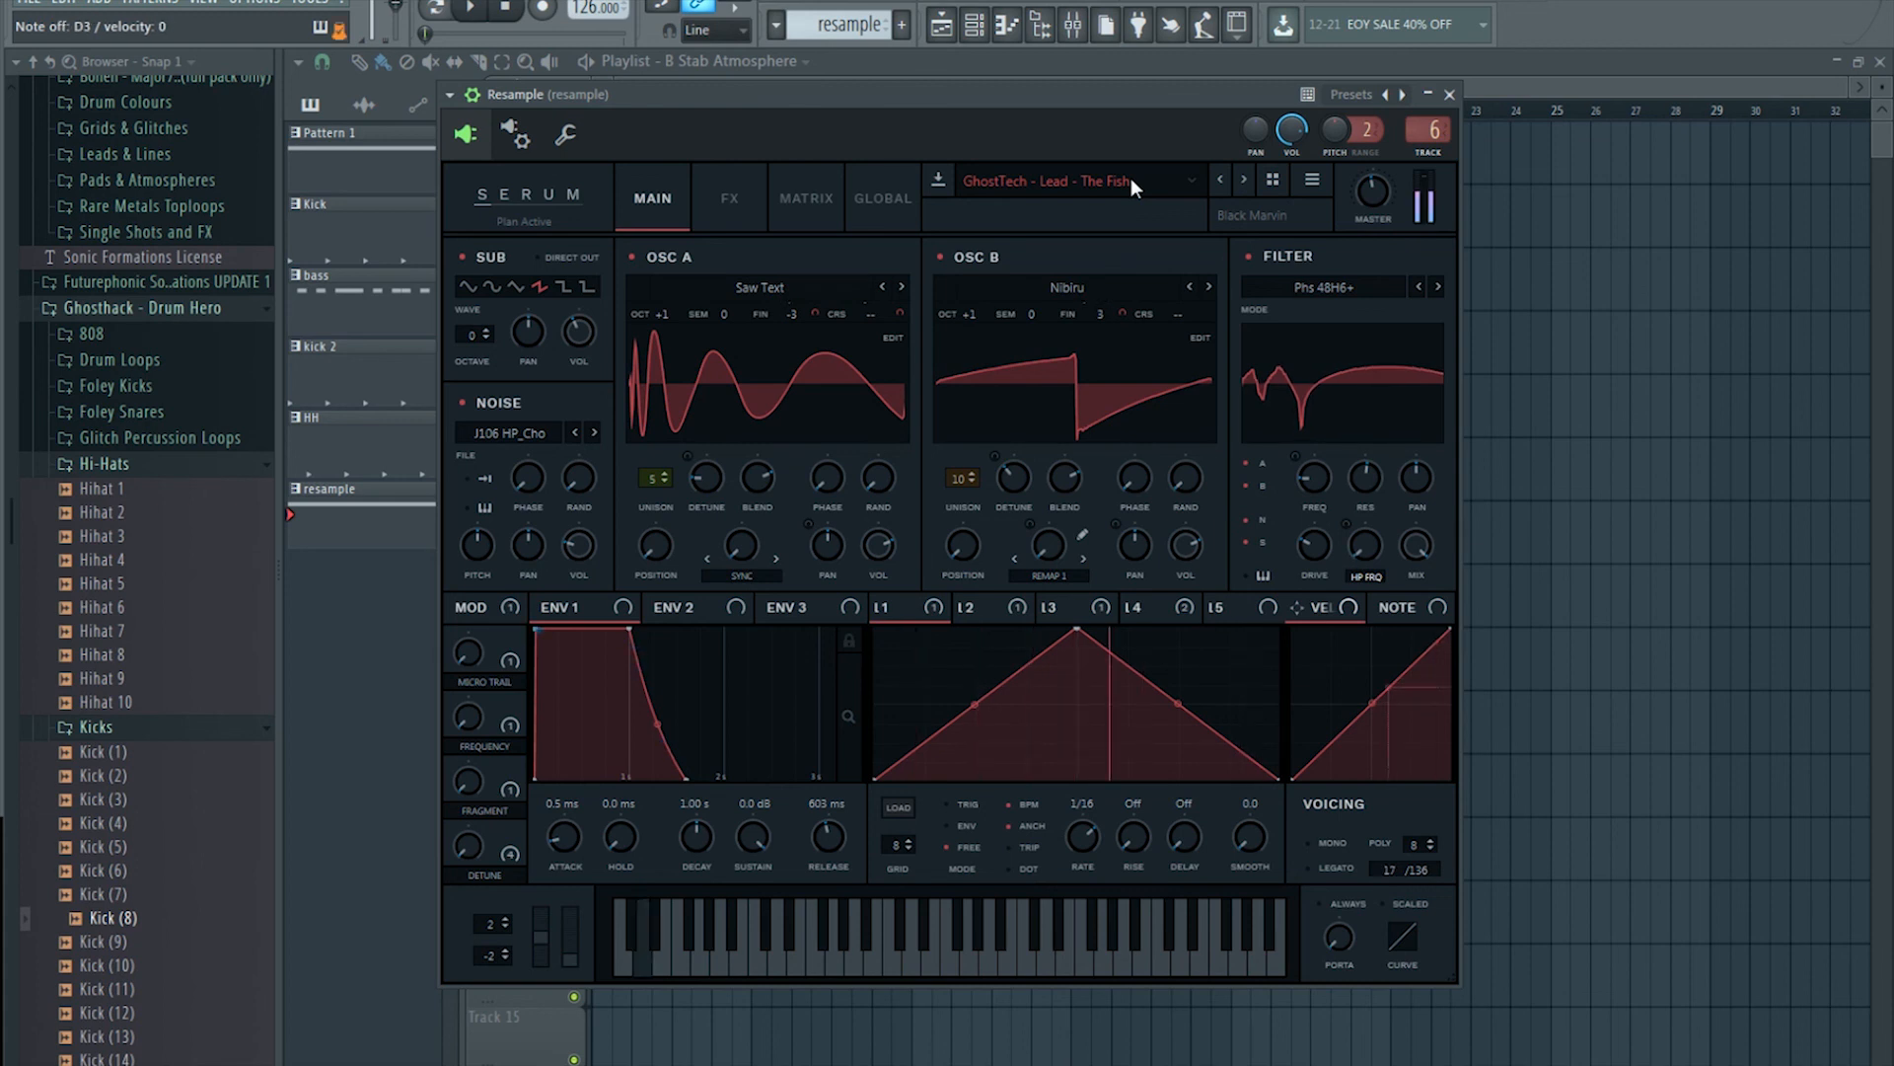
left_click(1033, 63)
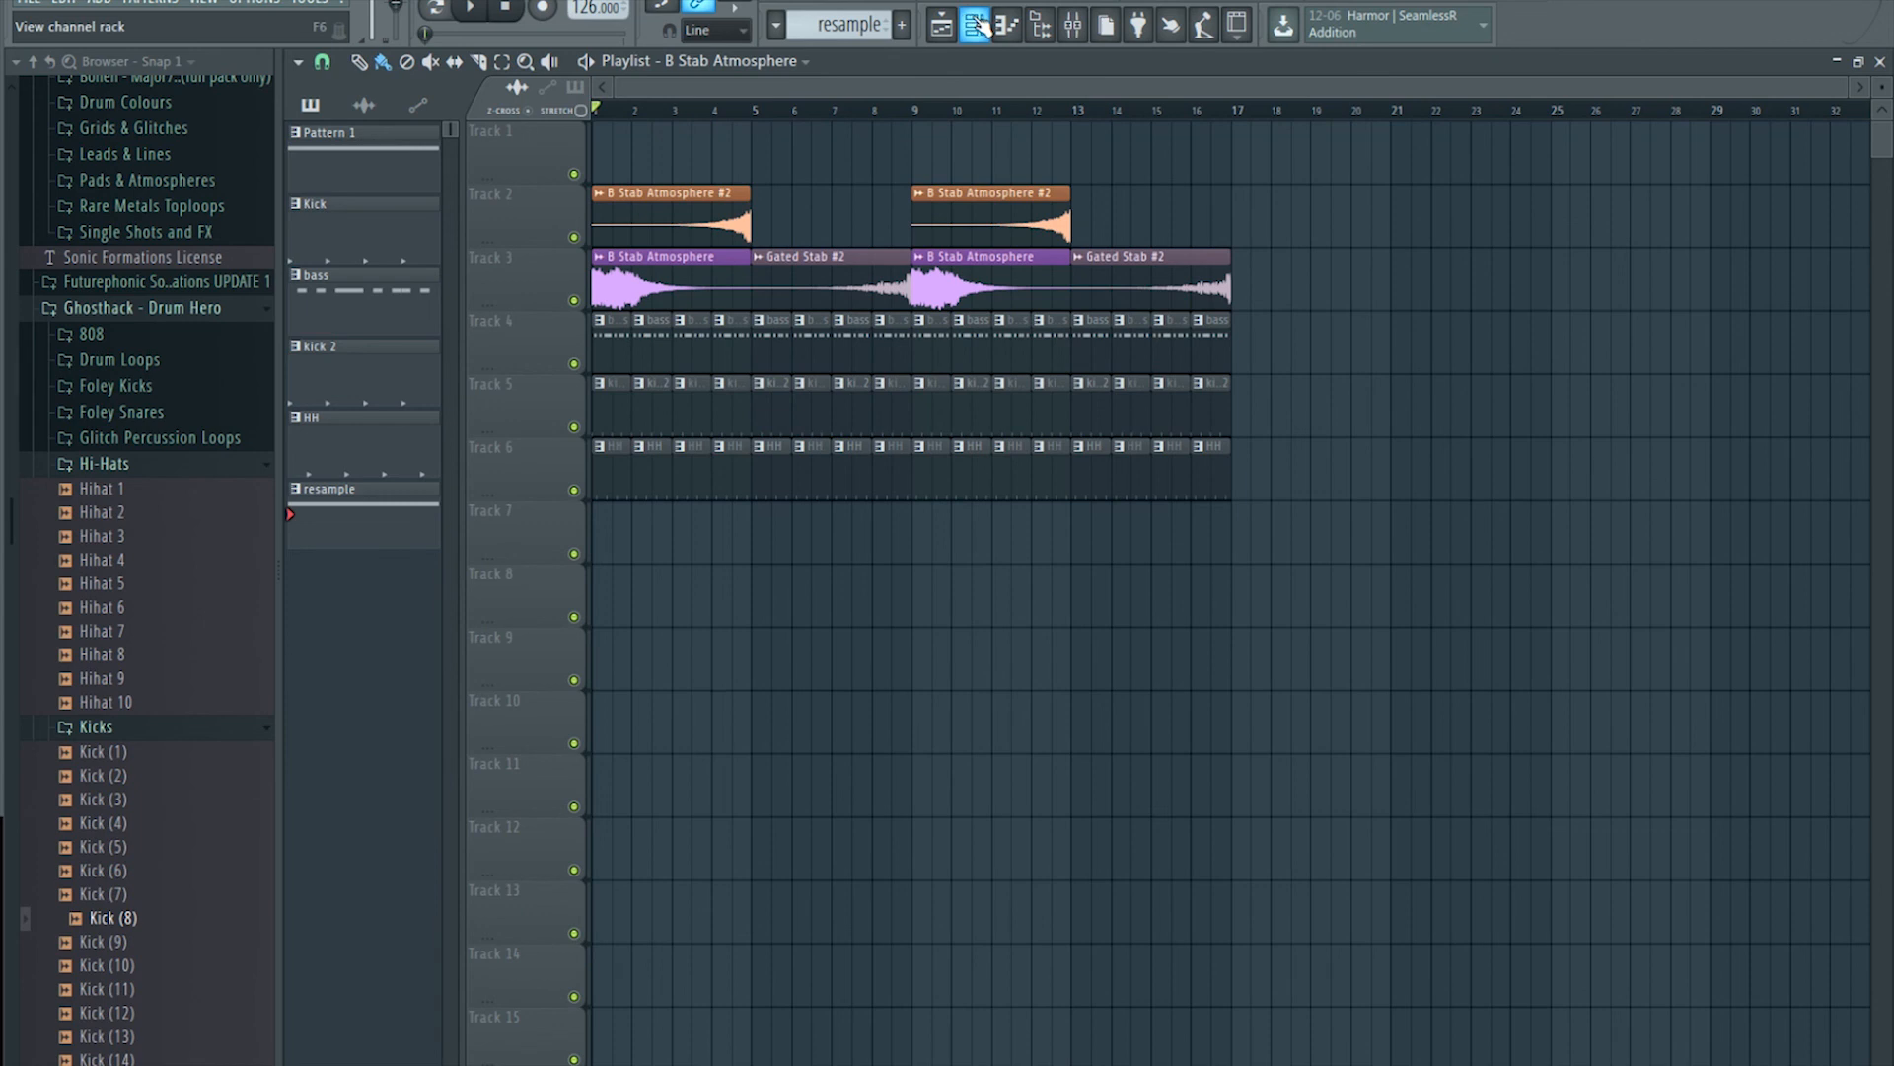
left_click(1074, 24)
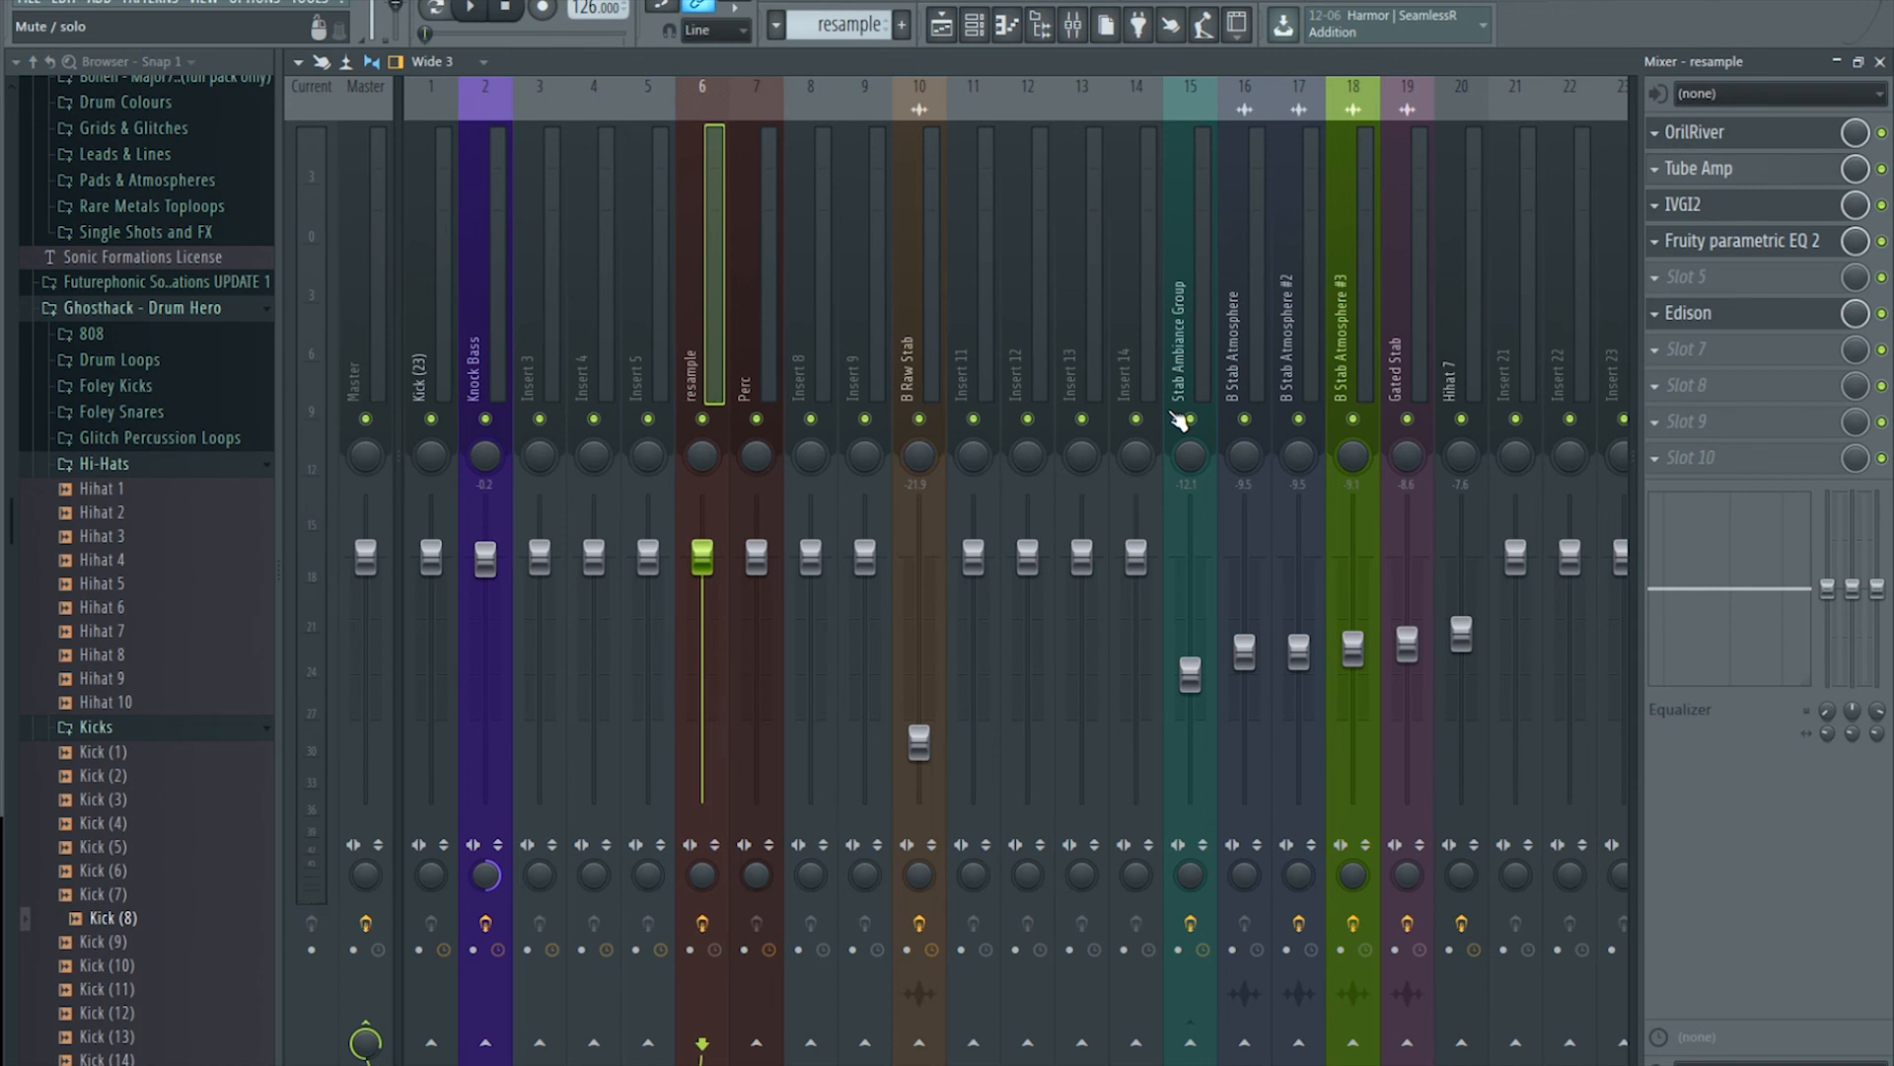
left_click(1184, 267)
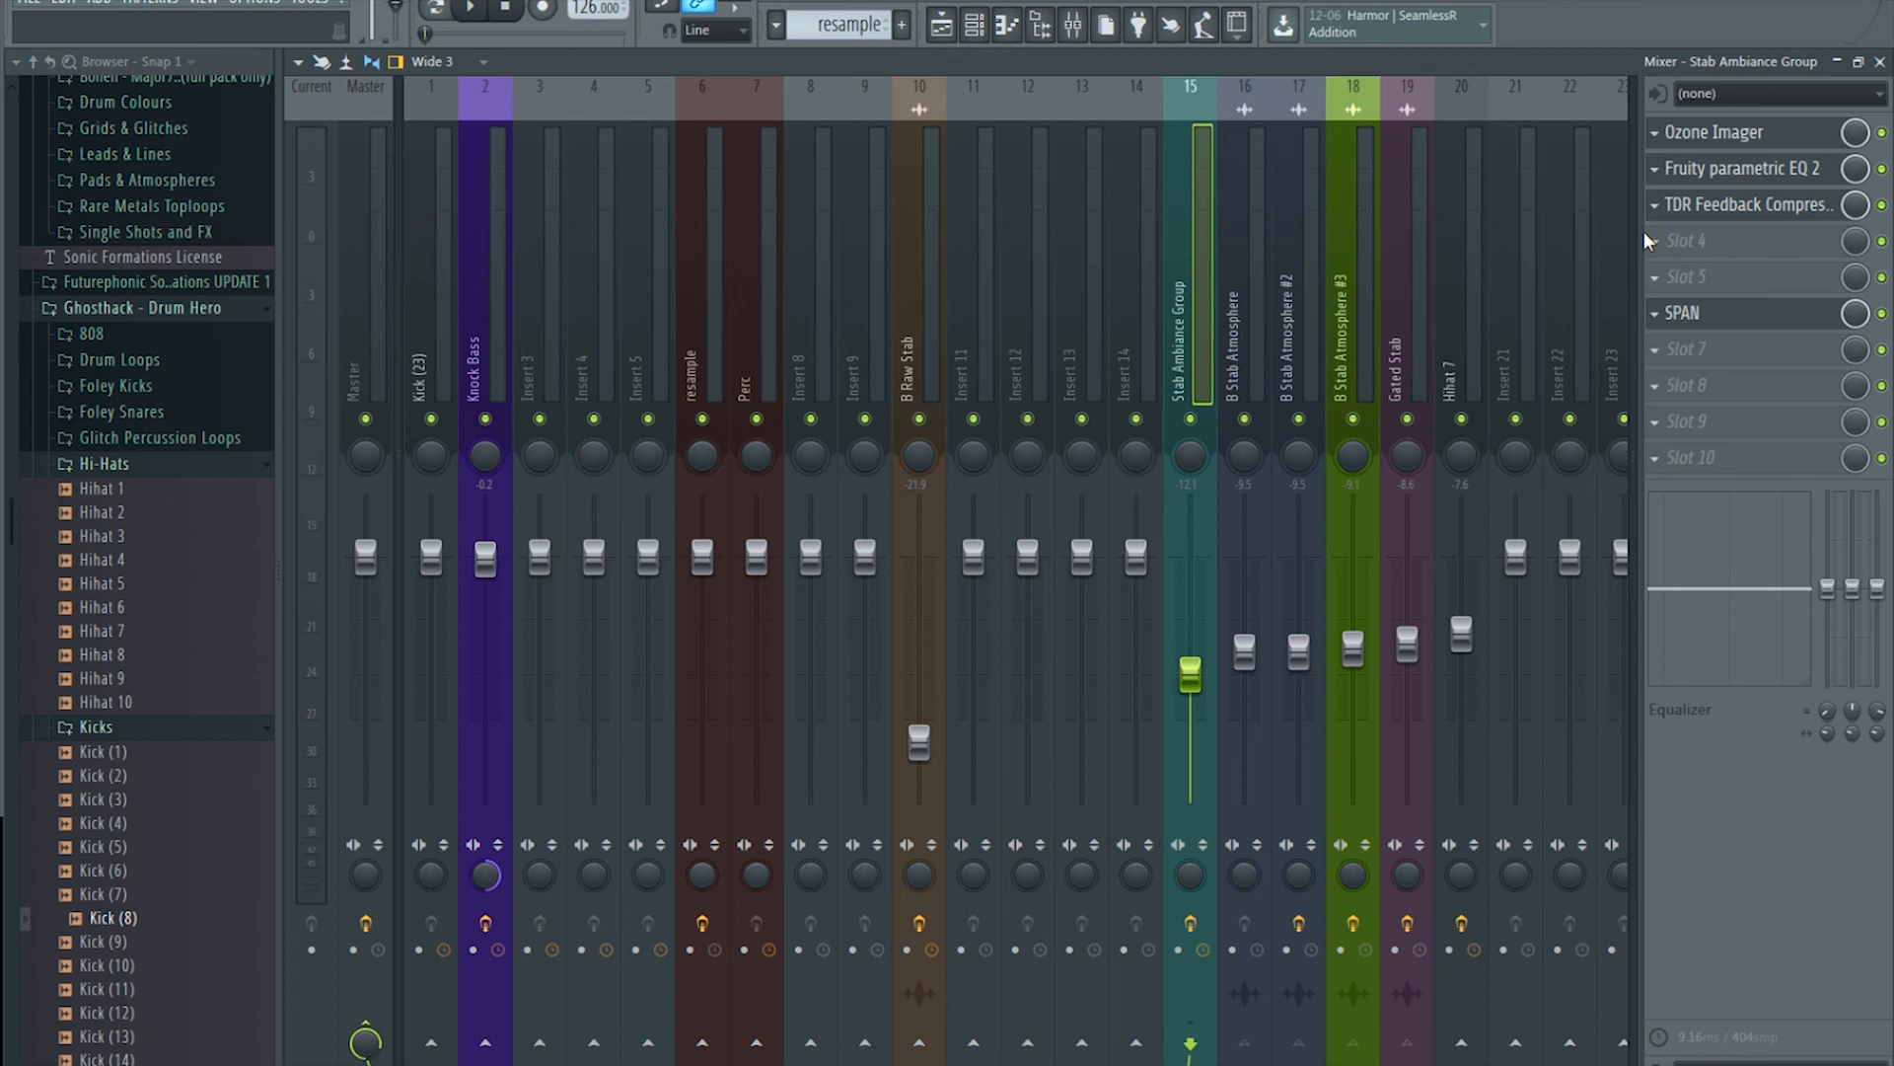
left_click(942, 24)
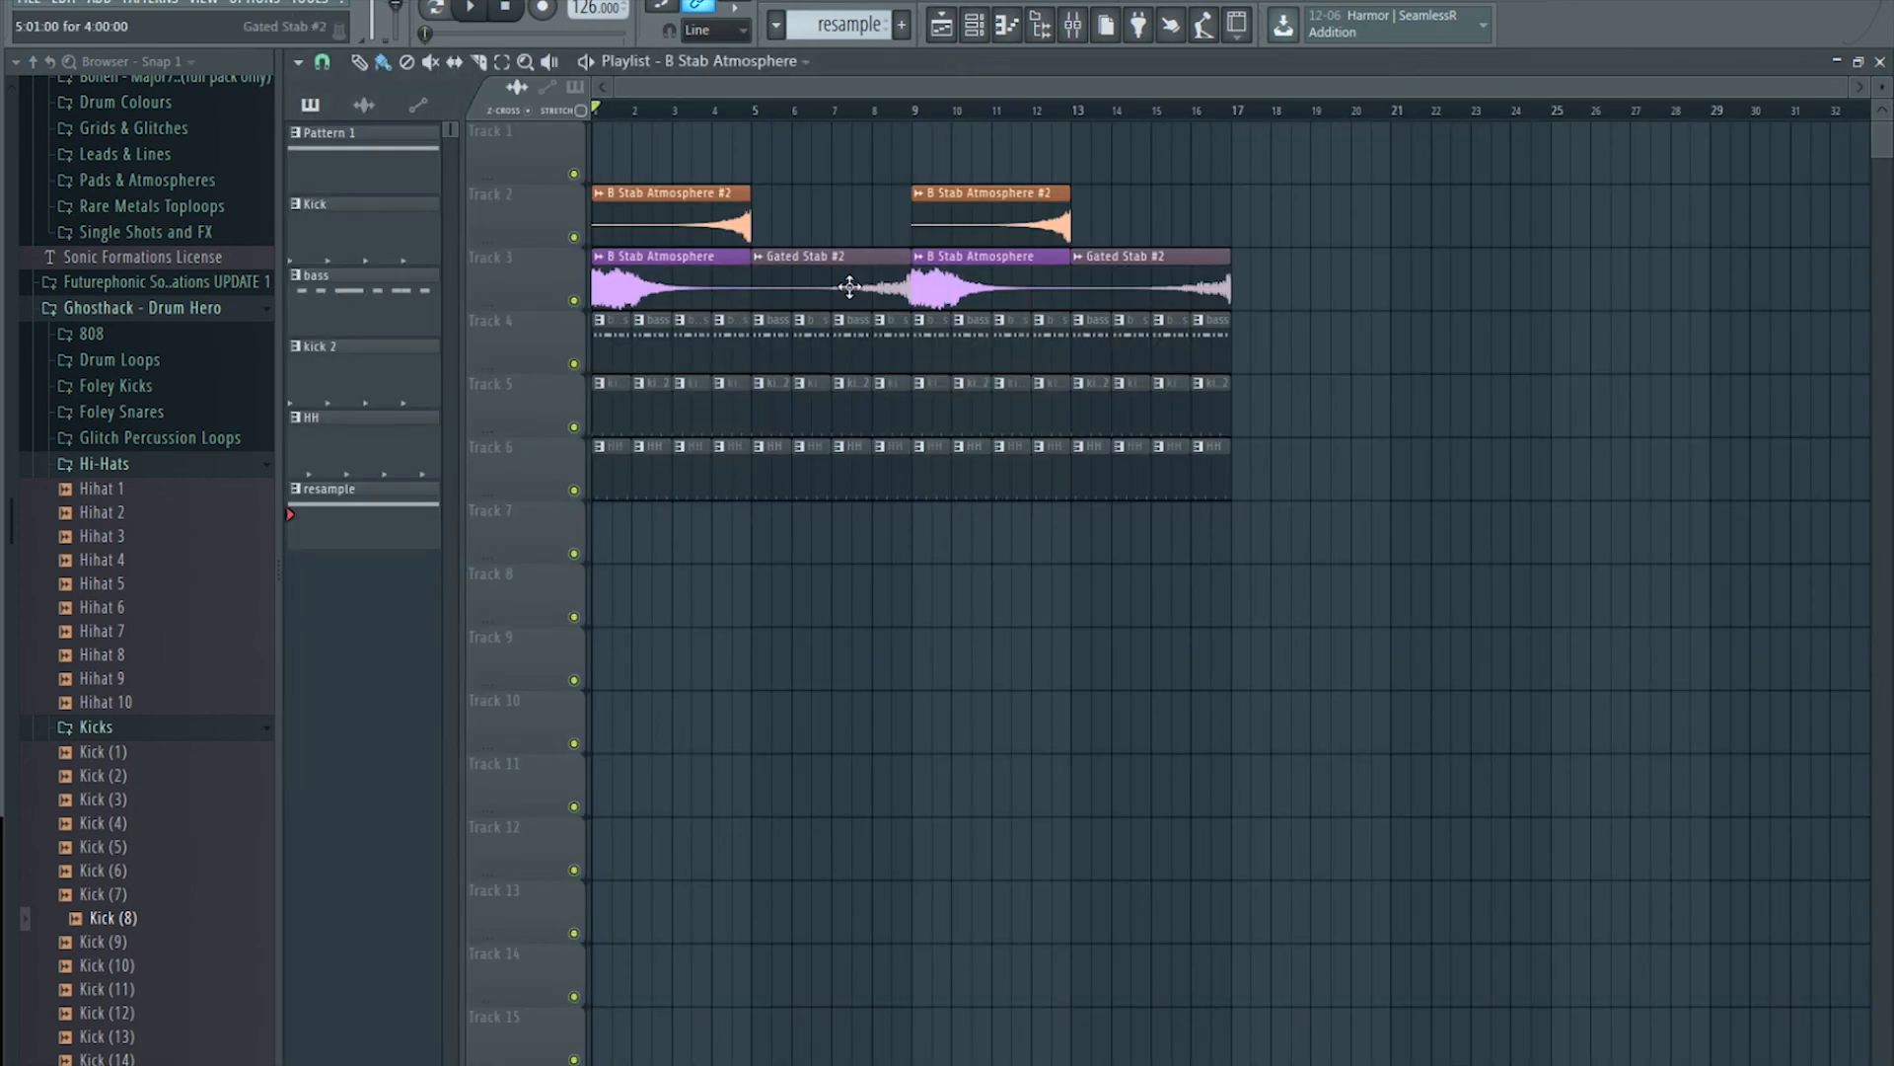
scroll(979, 111, "right", 3)
scroll(976, 108, "left", 3)
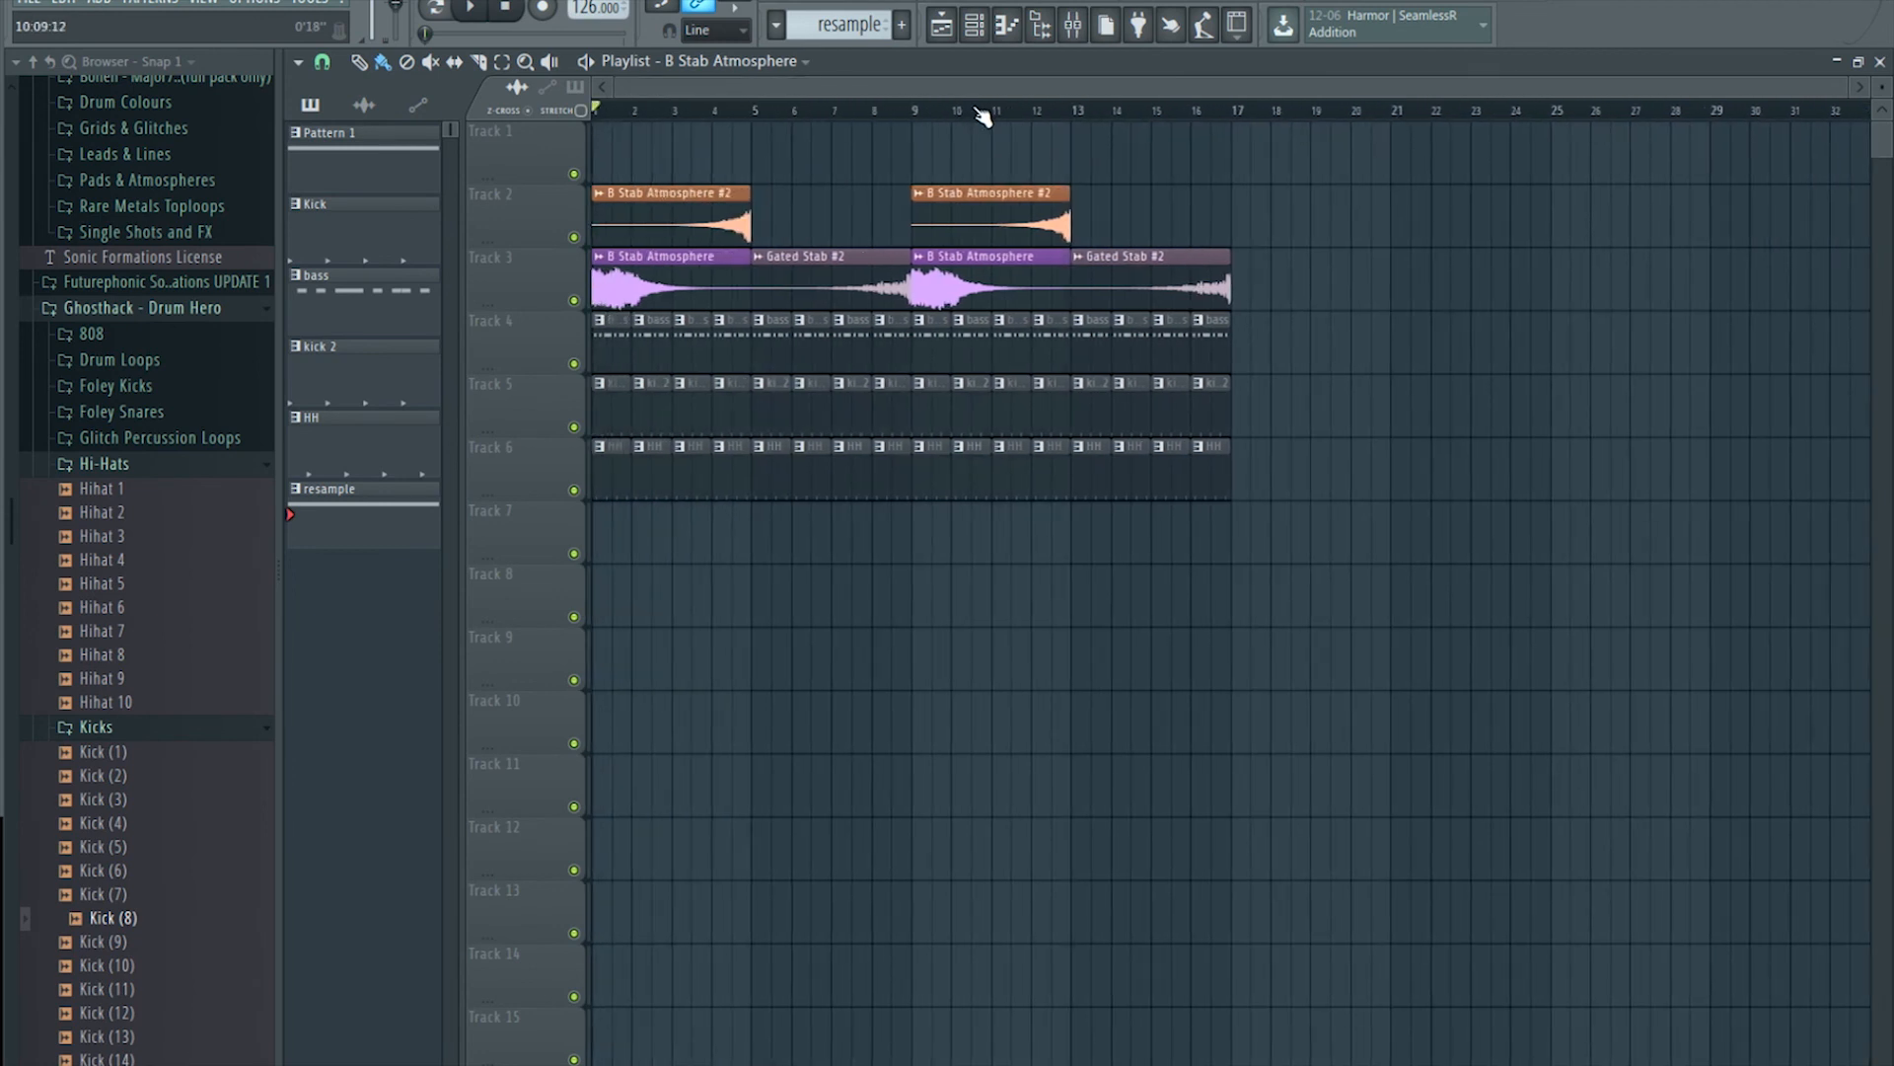